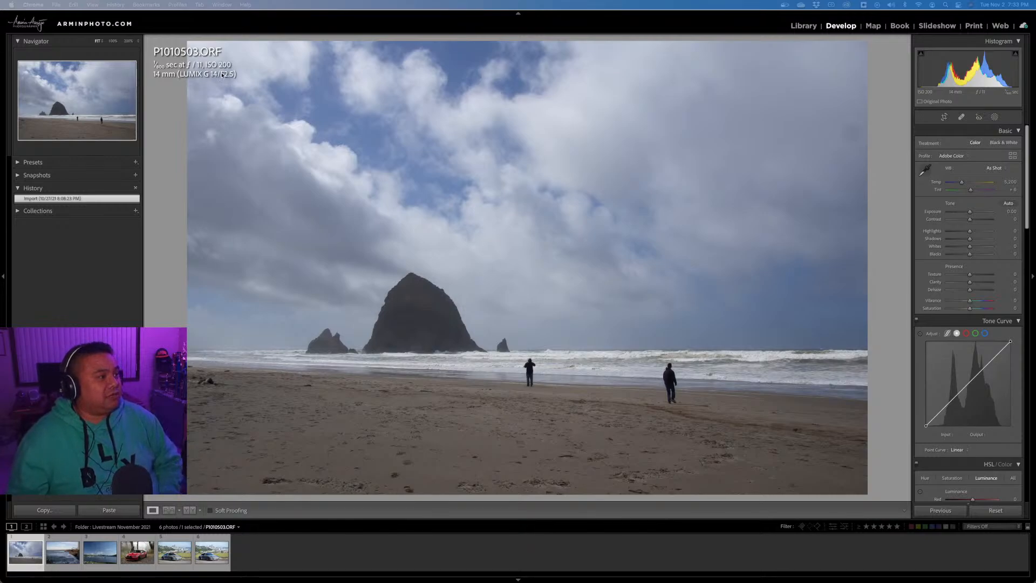
# Cycle the photo's info overlay between the exposure and lens details and the capture date and dimensions.
pyautogui.click(217, 91)
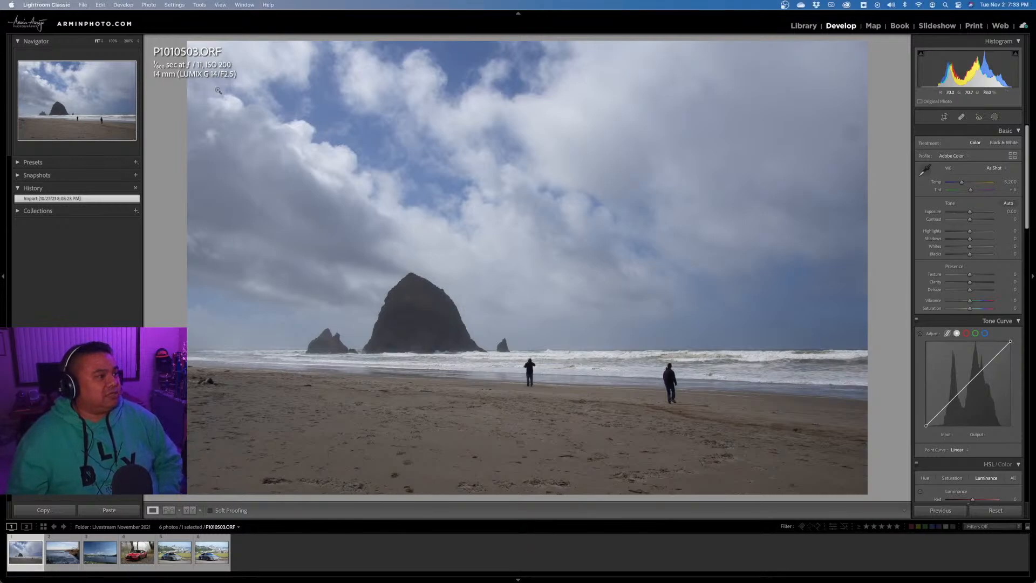
pyautogui.press('i')
pyautogui.press('i')
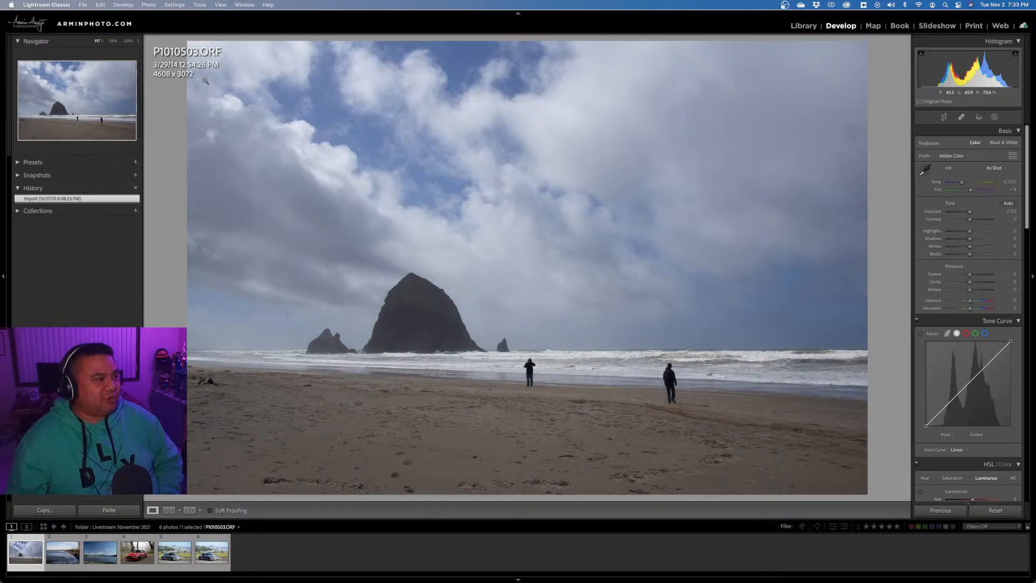
pyautogui.press('i')
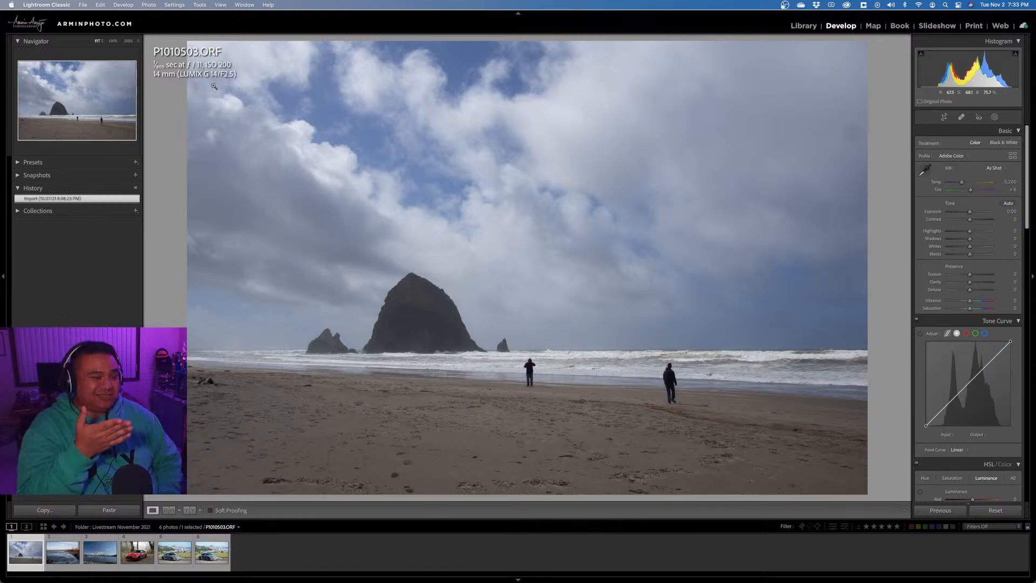
pyautogui.press('i')
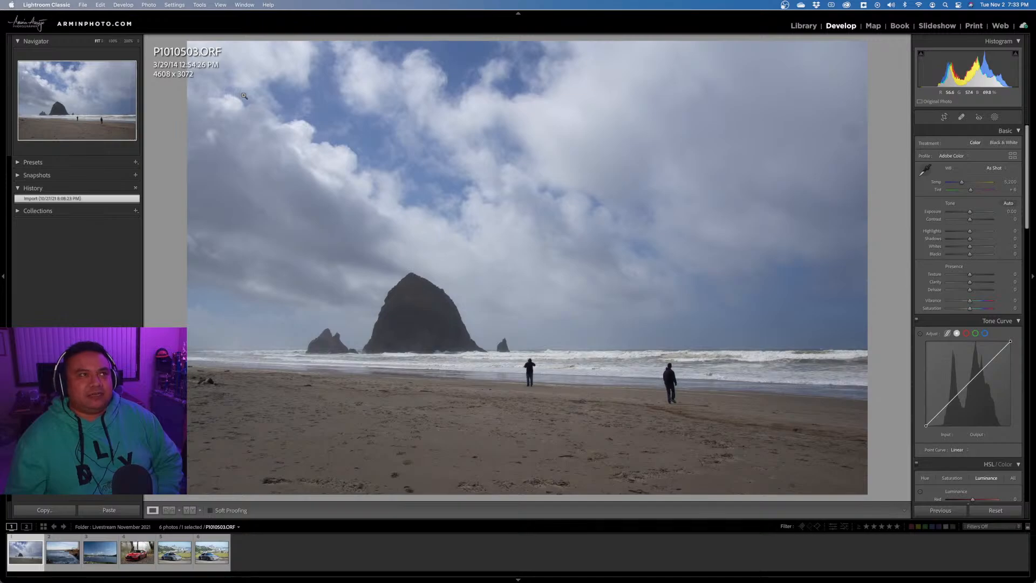
pyautogui.press('i')
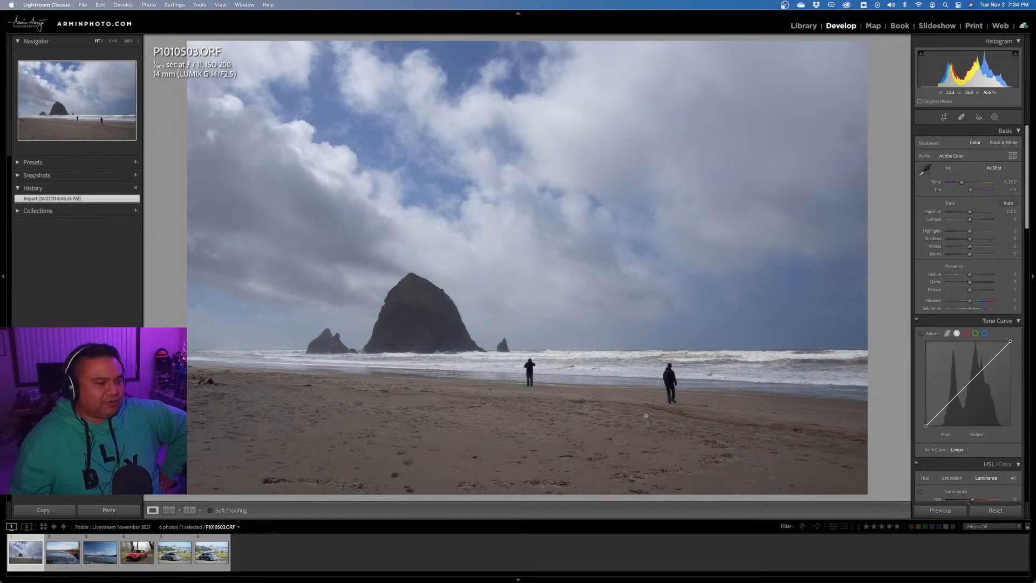
# Inspect the two people on the beach and the dust spot in the sky near the photo's right edge.
pyautogui.click(671, 401)
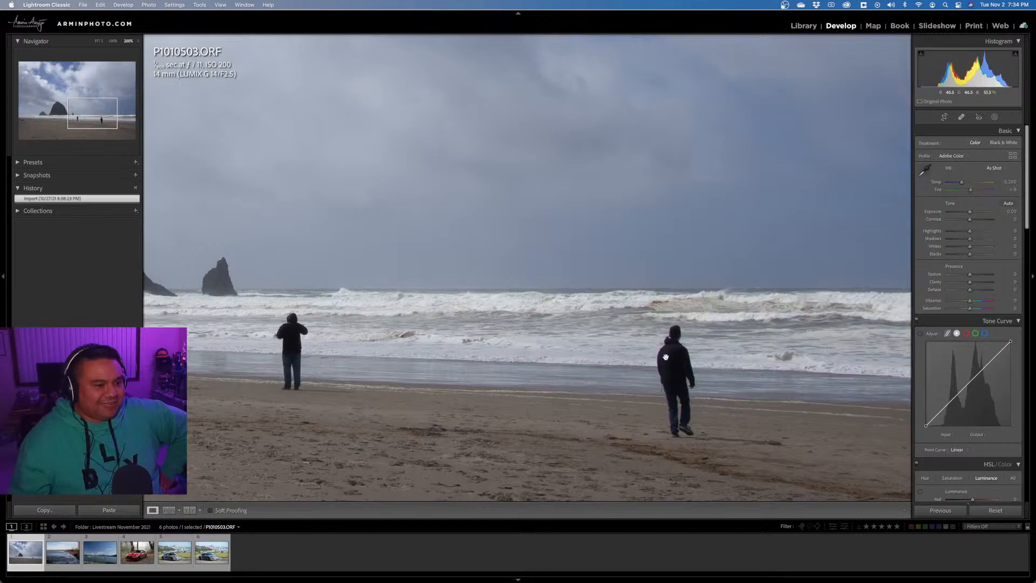
pyautogui.click(568, 377)
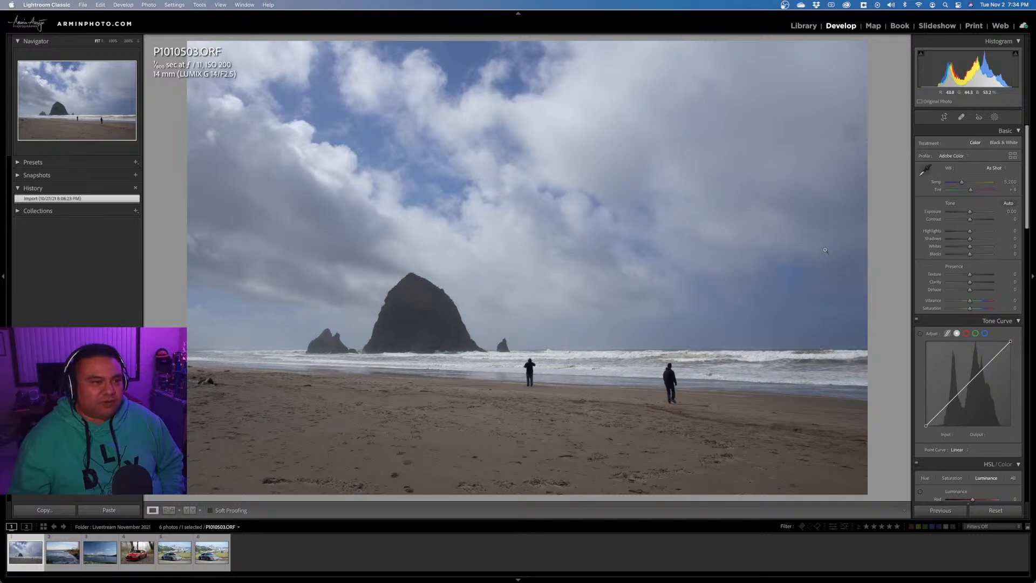
pyautogui.click(841, 160)
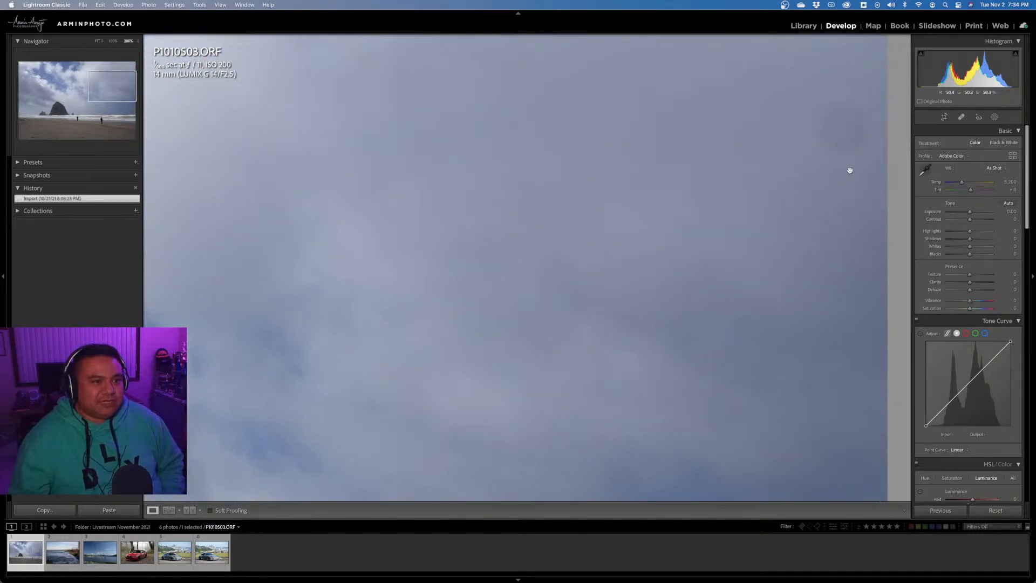
pyautogui.moveTo(850, 171); pyautogui.dragTo(722, 266)
pyautogui.click(700, 286)
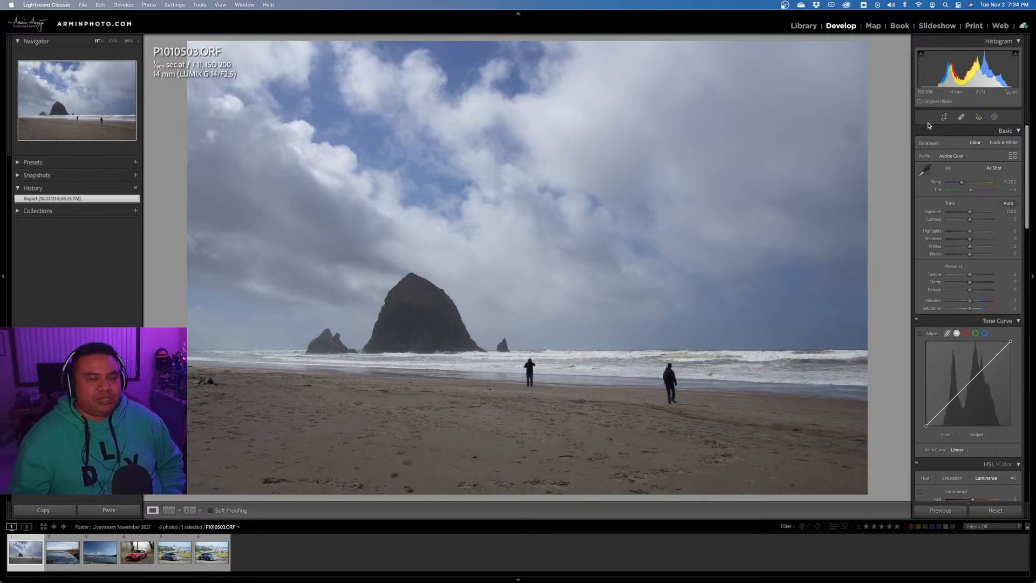
# Start Crop & Straighten and cycle through all the composition guide overlays, returning to the rule-of-thirds grid.
pyautogui.click(945, 117)
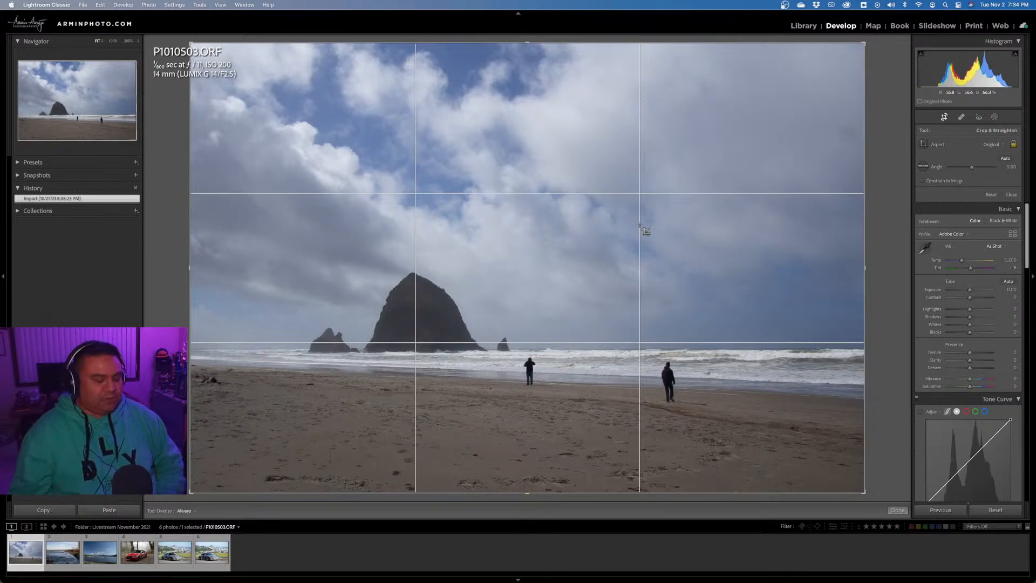
pyautogui.press('o')
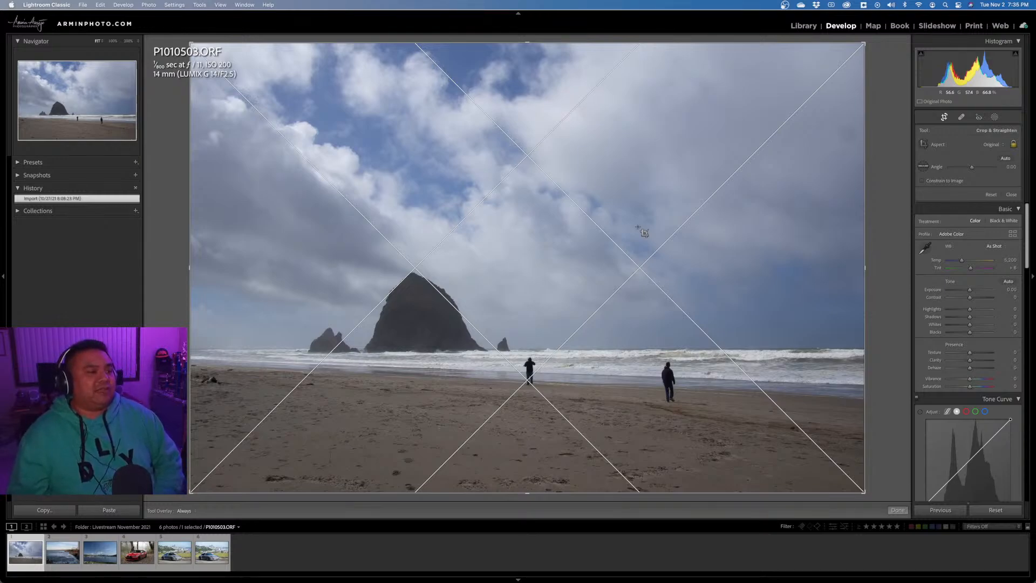
pyautogui.press('o')
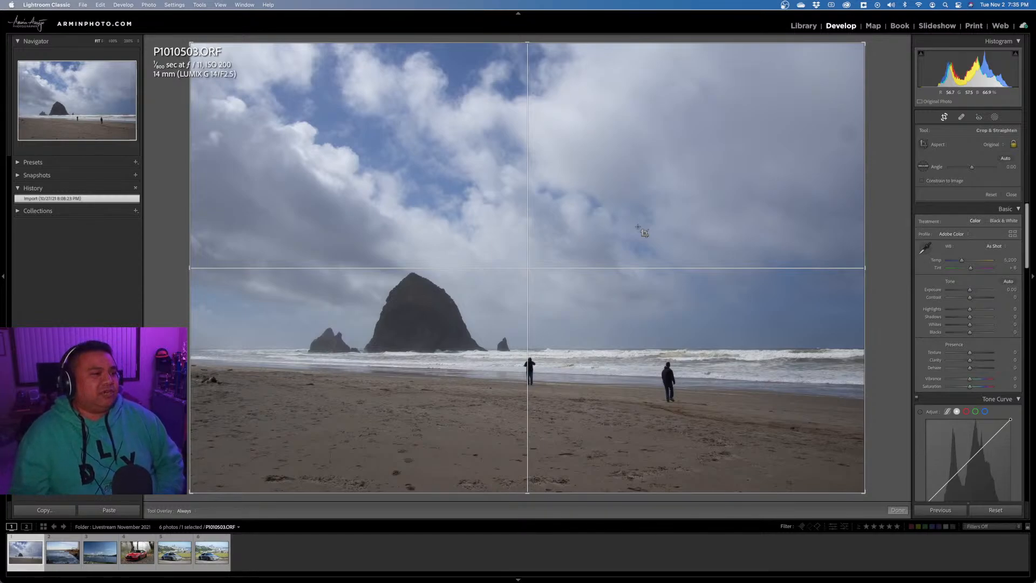
pyautogui.press('o')
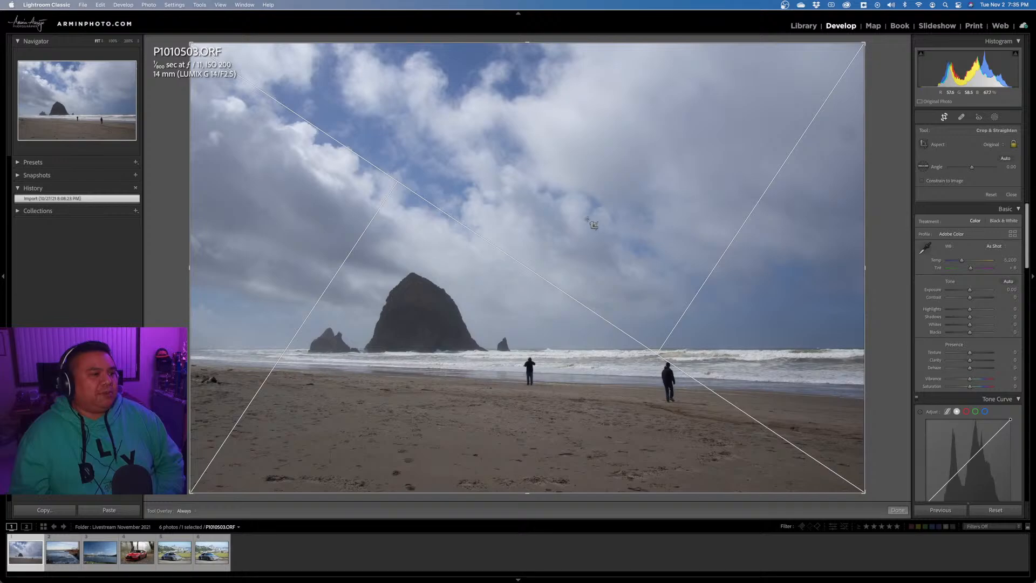
pyautogui.press('o')
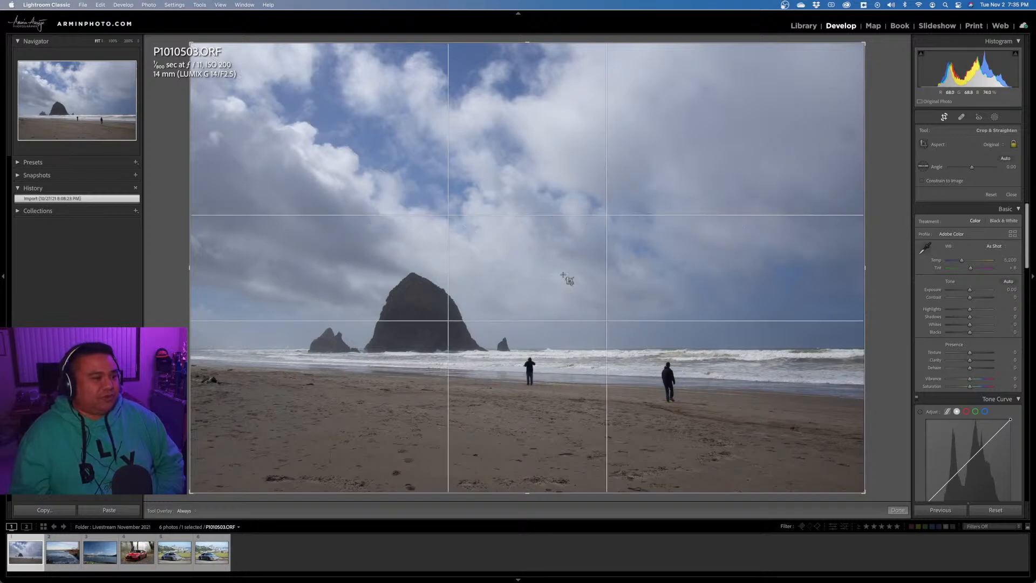
pyautogui.press('o')
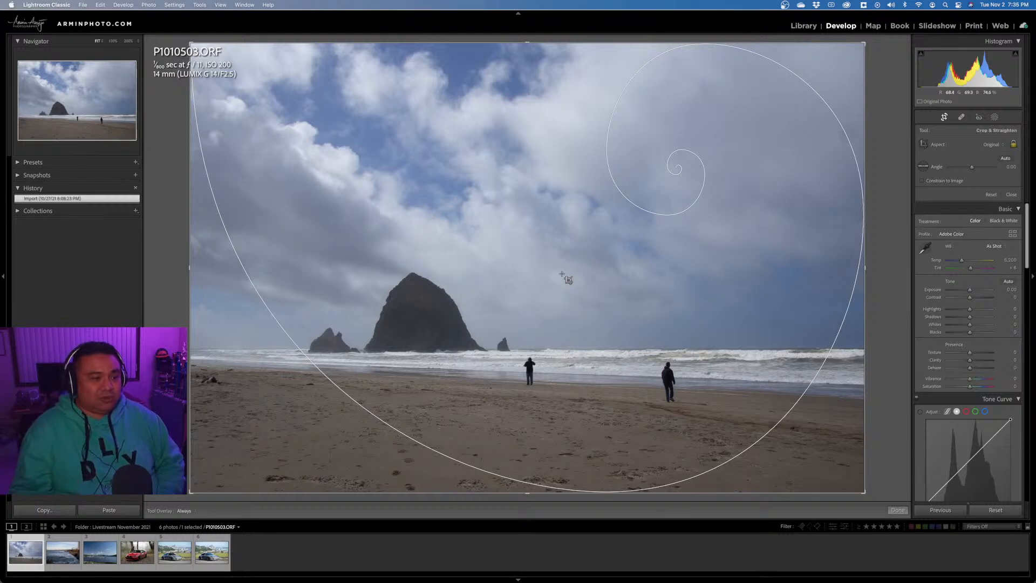
pyautogui.press('o')
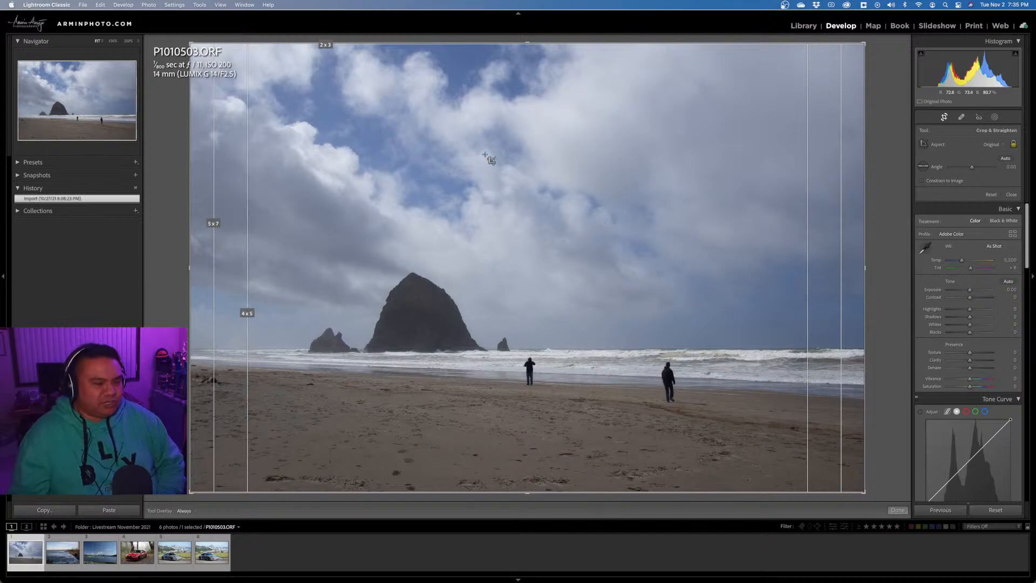
pyautogui.press('o')
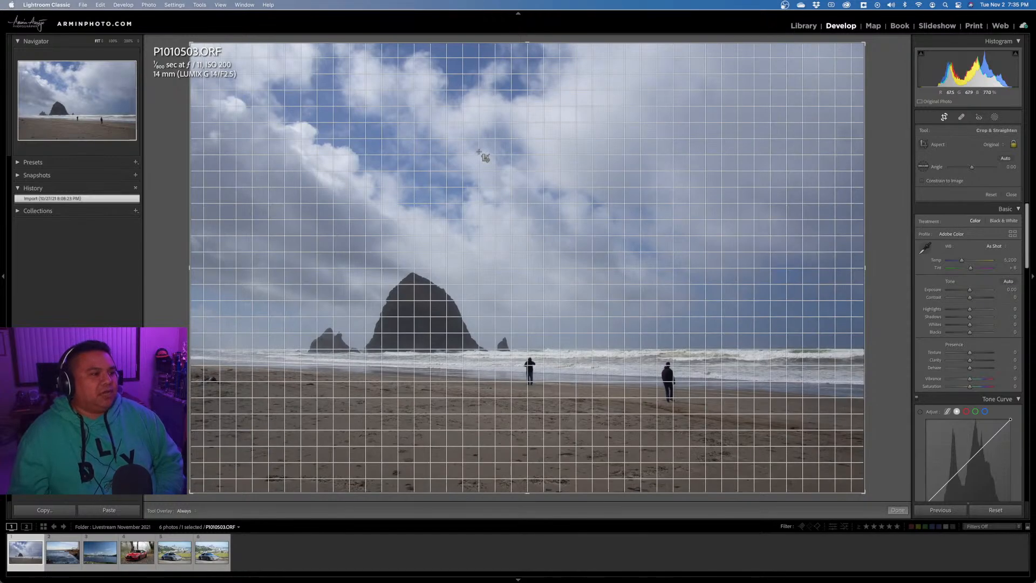
pyautogui.press('o')
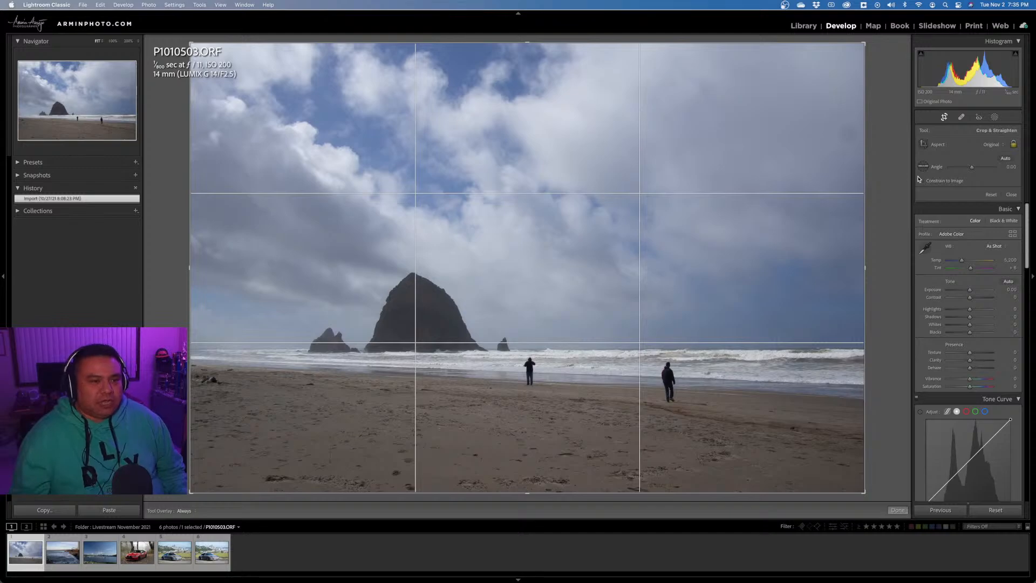
# Straighten the photo by tracing the ocean horizon with the straighten tool, and finish the crop.
pyautogui.moveTo(972, 167); pyautogui.dragTo(976, 171)
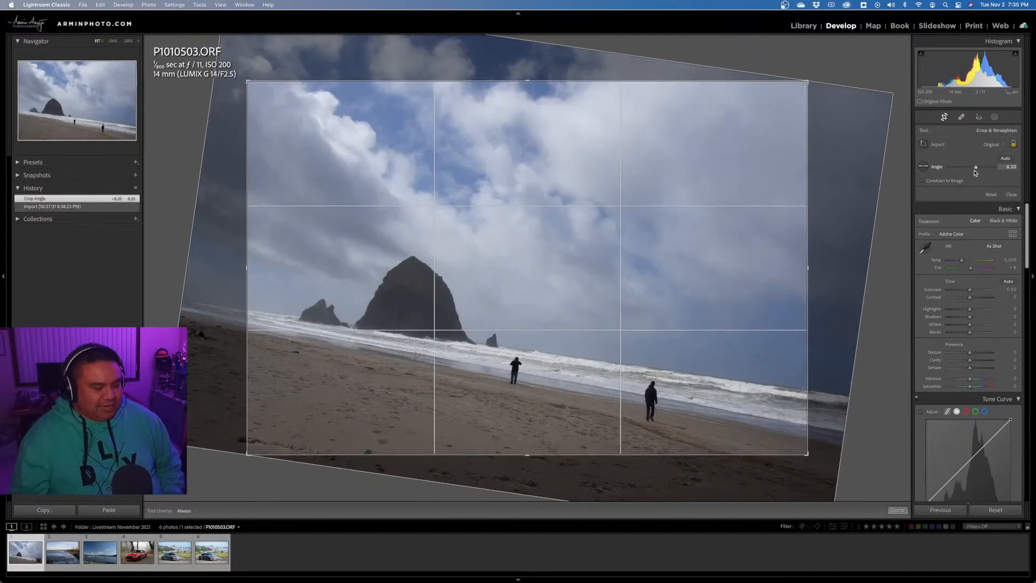
pyautogui.press('super+z')
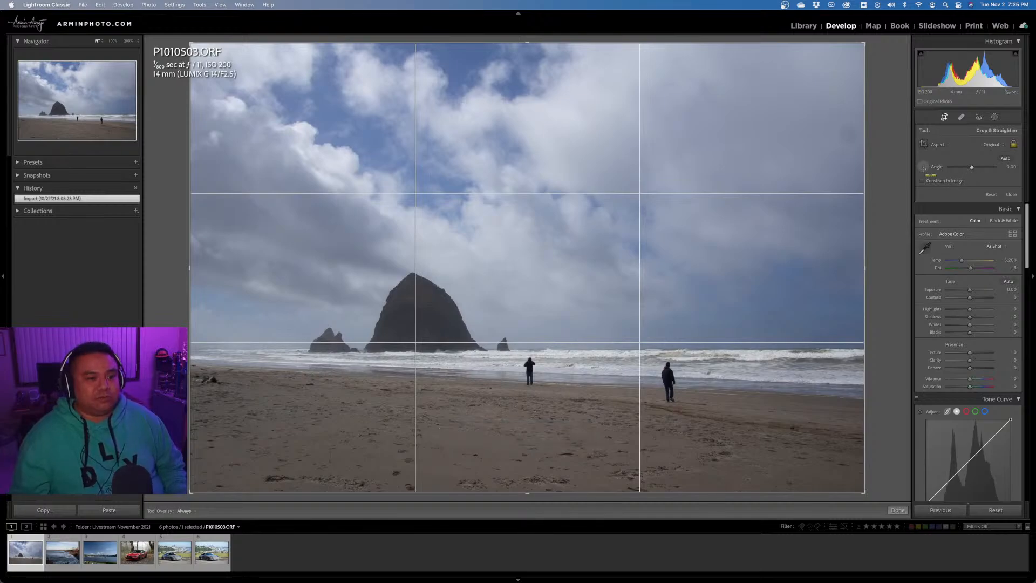
pyautogui.click(923, 168)
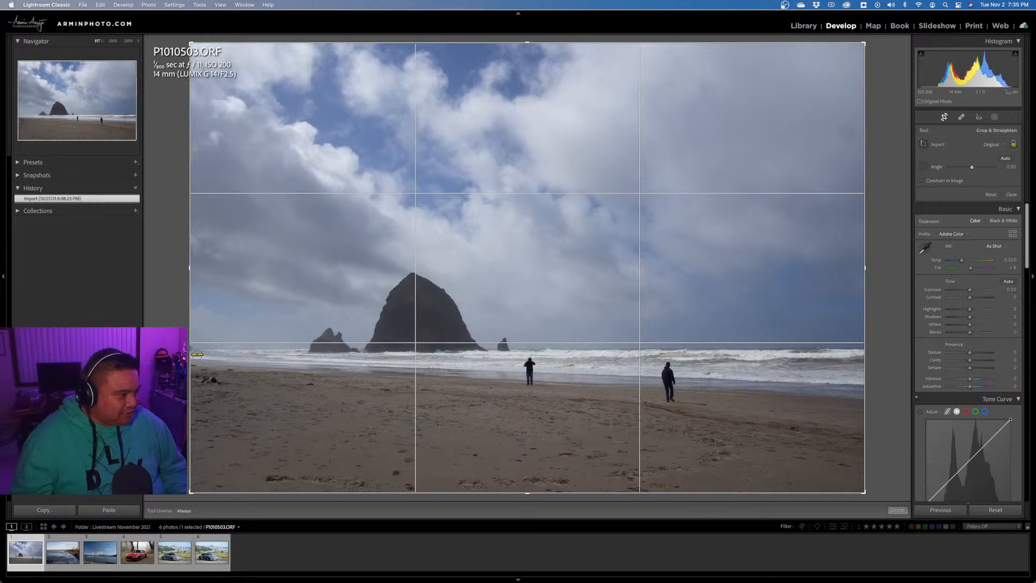
pyautogui.moveTo(190, 348)
pyautogui.mouseDown()
pyautogui.moveTo(416, 432)
pyautogui.moveTo(194, 350)
pyautogui.moveTo(892, 347)
pyautogui.mouseUp()
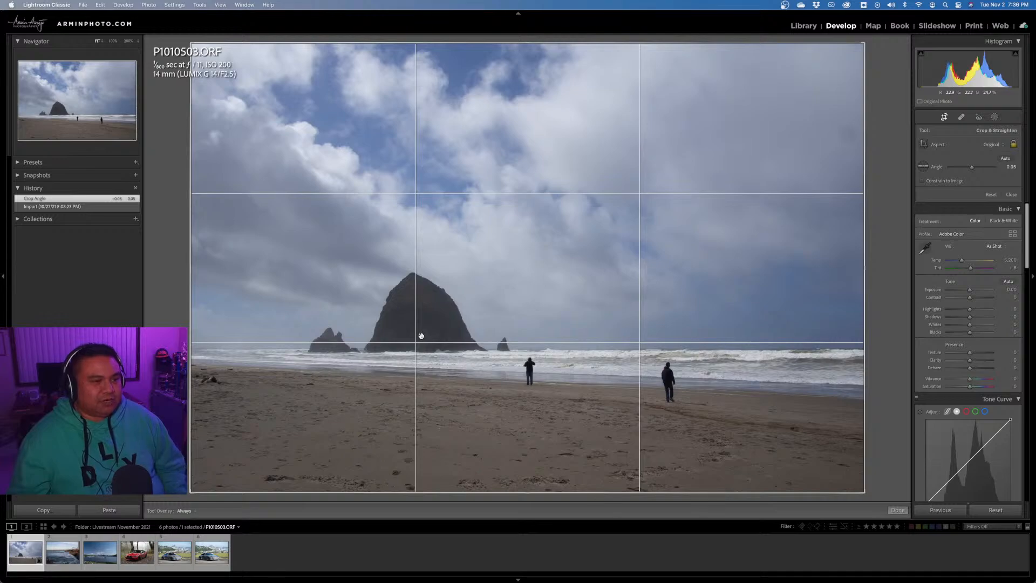
pyautogui.click(1011, 194)
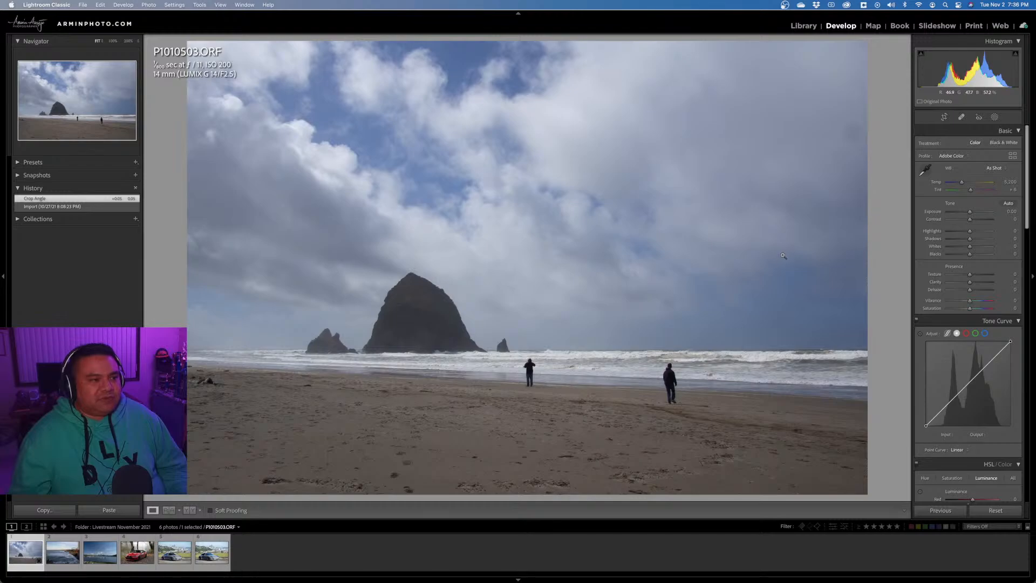
# Remove the dust spot in the sky near the photo's right edge using a Heal brush of size 78.
pyautogui.click(834, 155)
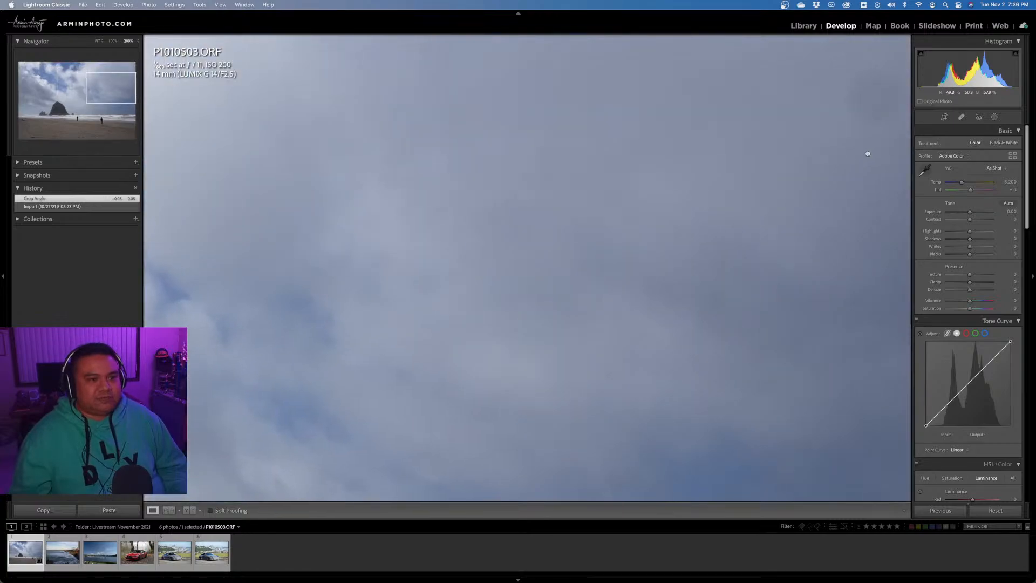
pyautogui.moveTo(868, 153); pyautogui.dragTo(661, 216)
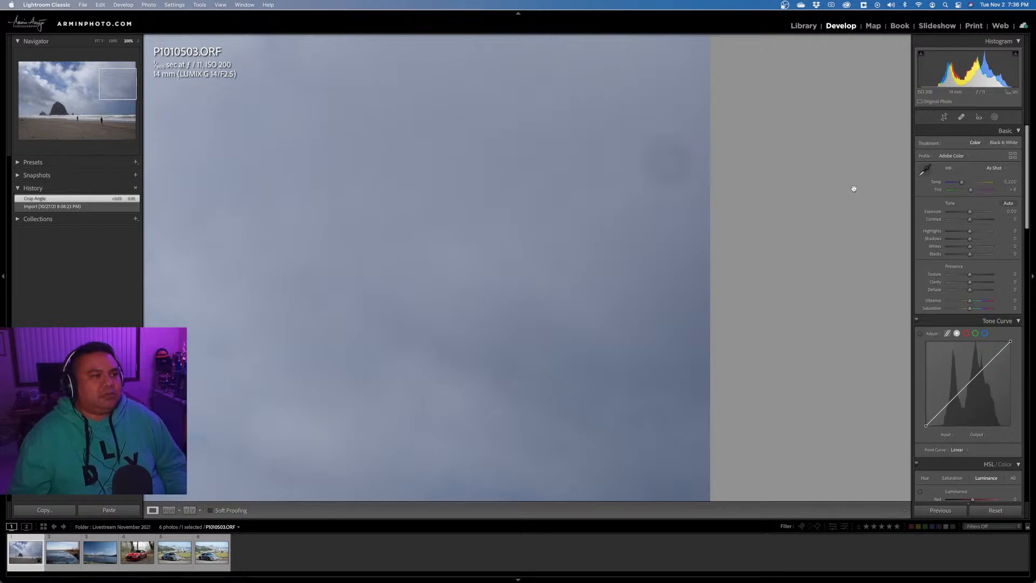
pyautogui.click(961, 118)
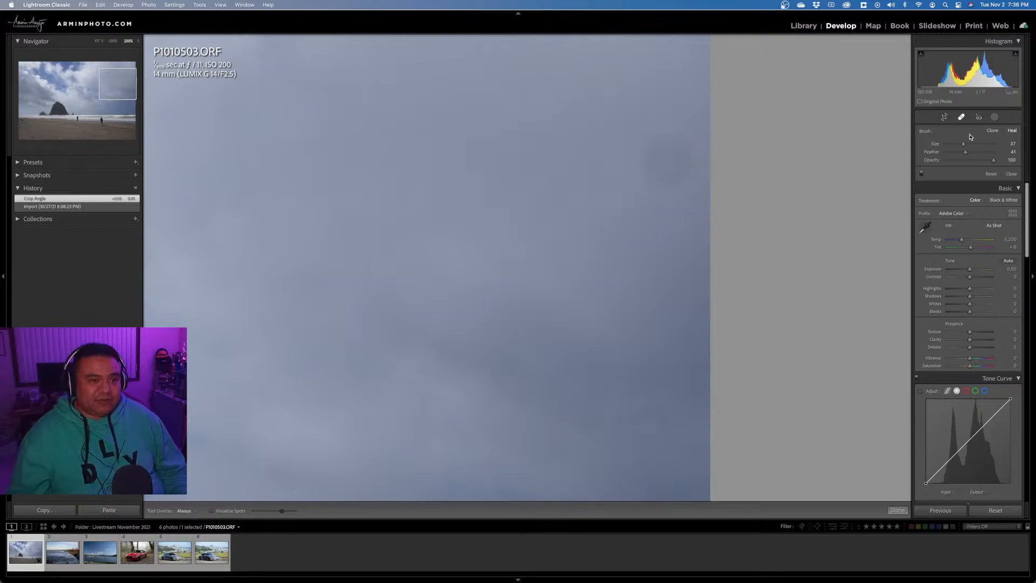
pyautogui.moveTo(963, 144); pyautogui.dragTo(975, 146)
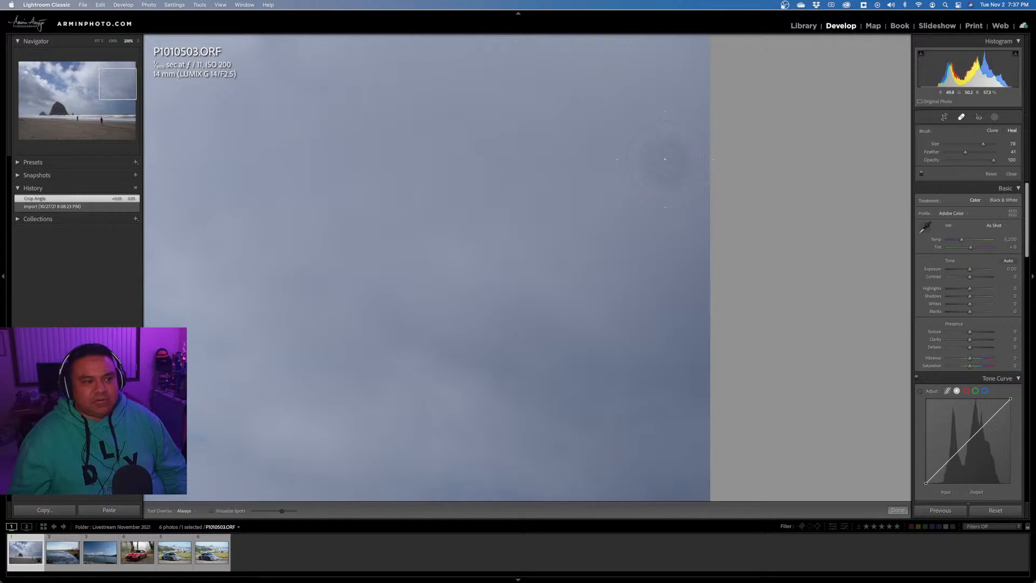
pyautogui.click(665, 159)
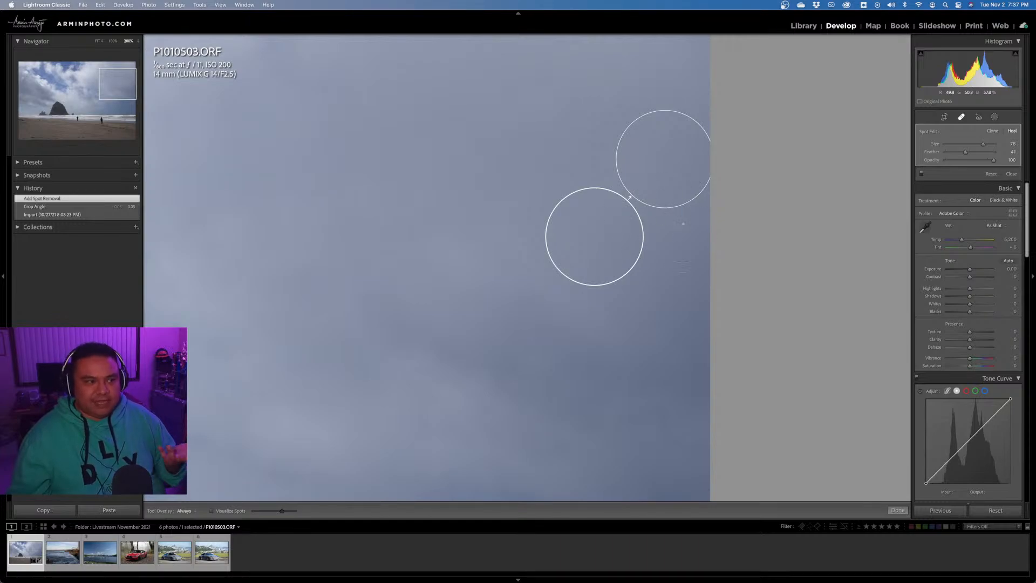
pyautogui.click(1011, 174)
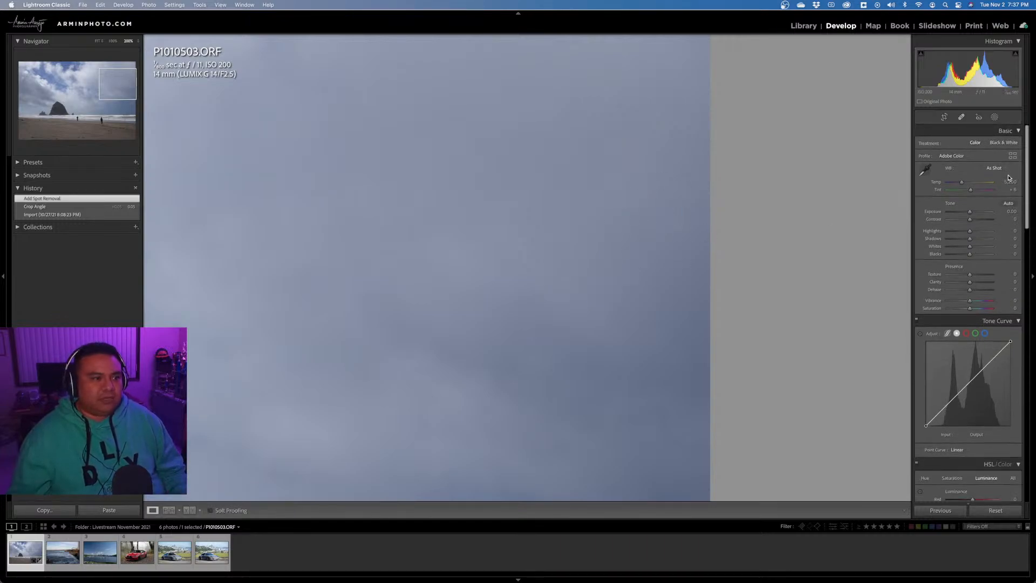
# Remove the person standing nearer the sea rocks by painting over the full figure with a slightly smaller Heal brush.
pyautogui.click(649, 242)
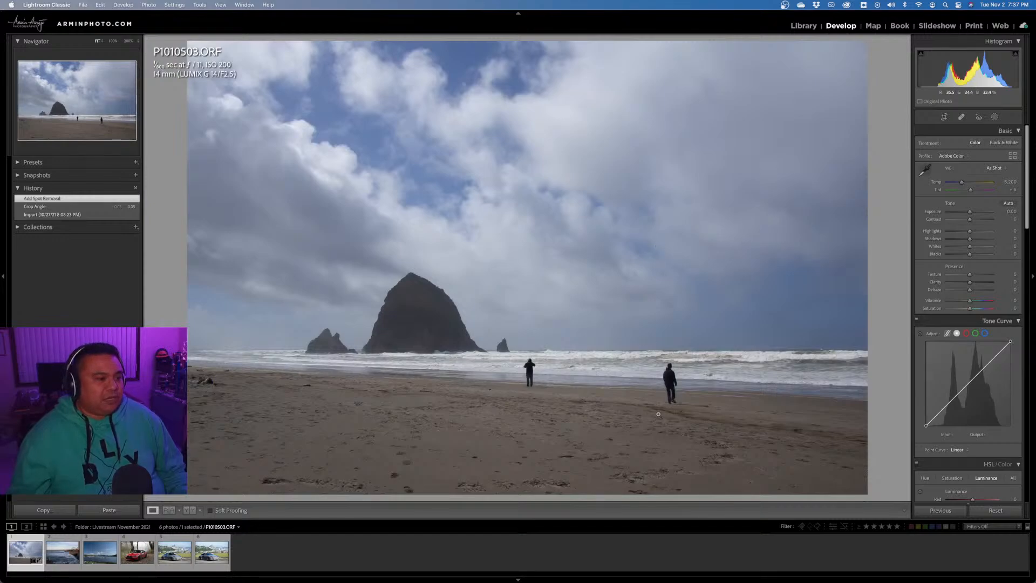
pyautogui.click(574, 389)
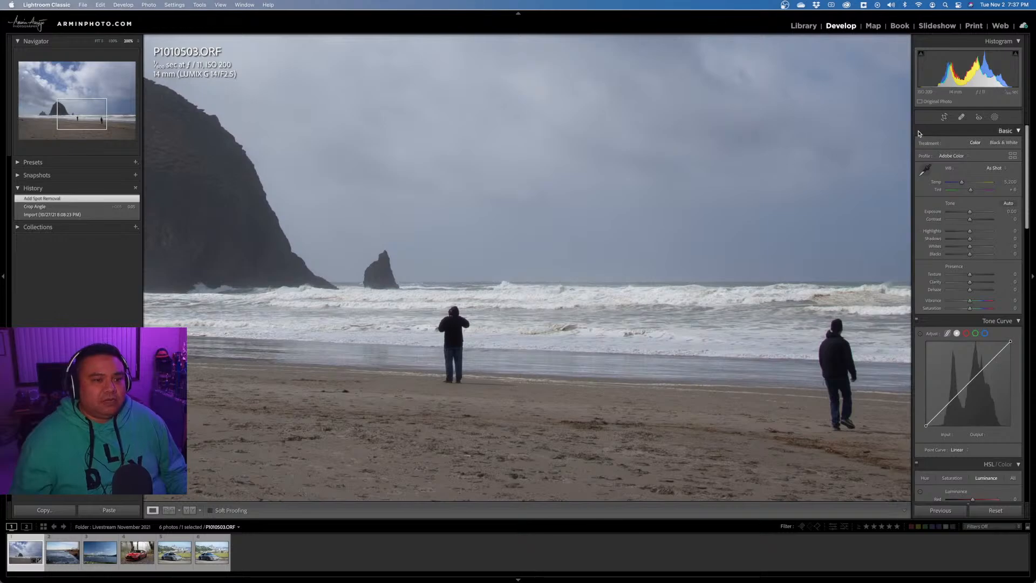
pyautogui.click(961, 118)
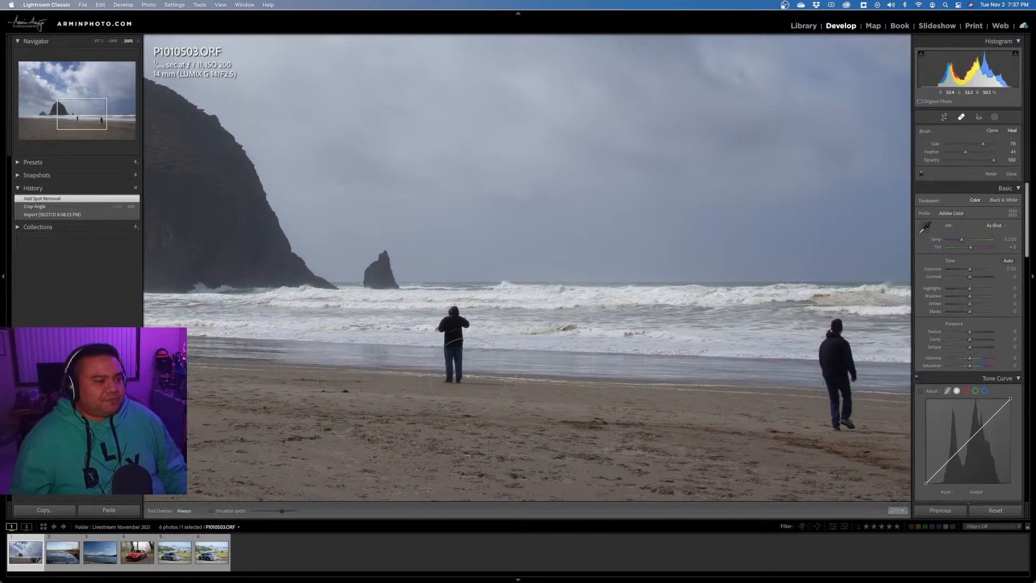
pyautogui.scroll(-1, 450, 331)
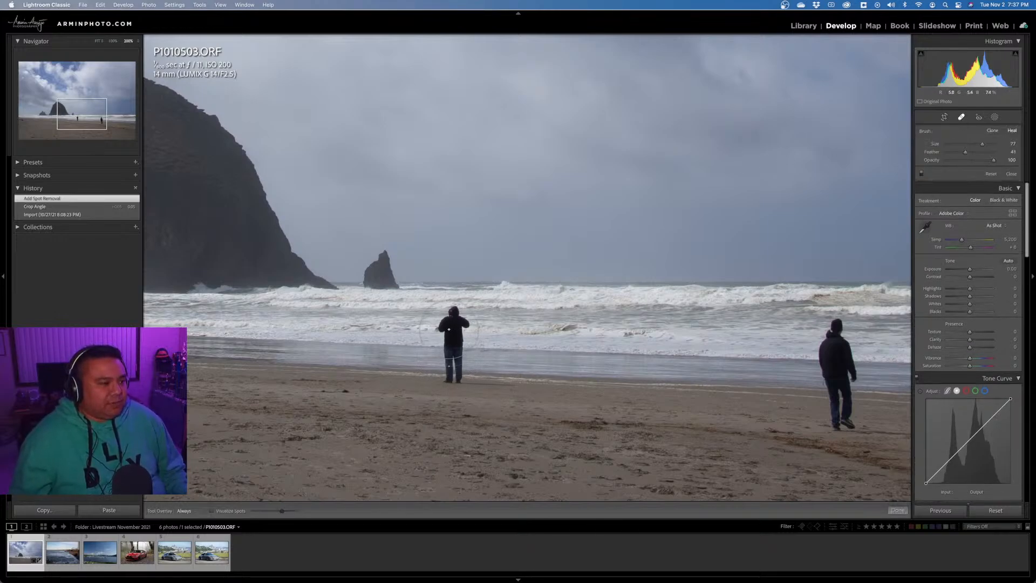
pyautogui.scroll(-1, 450, 324)
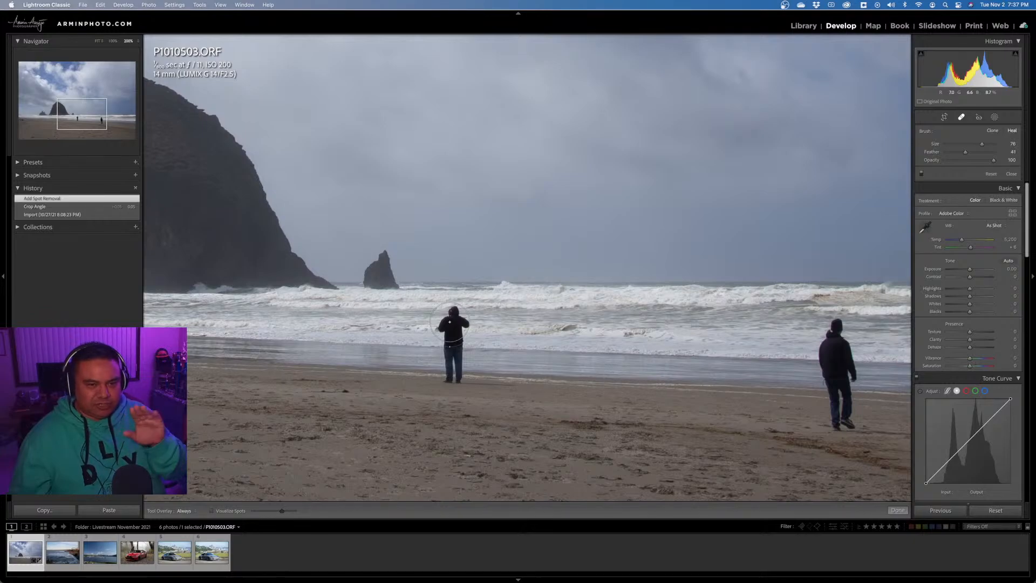
pyautogui.scroll(-5, 450, 319)
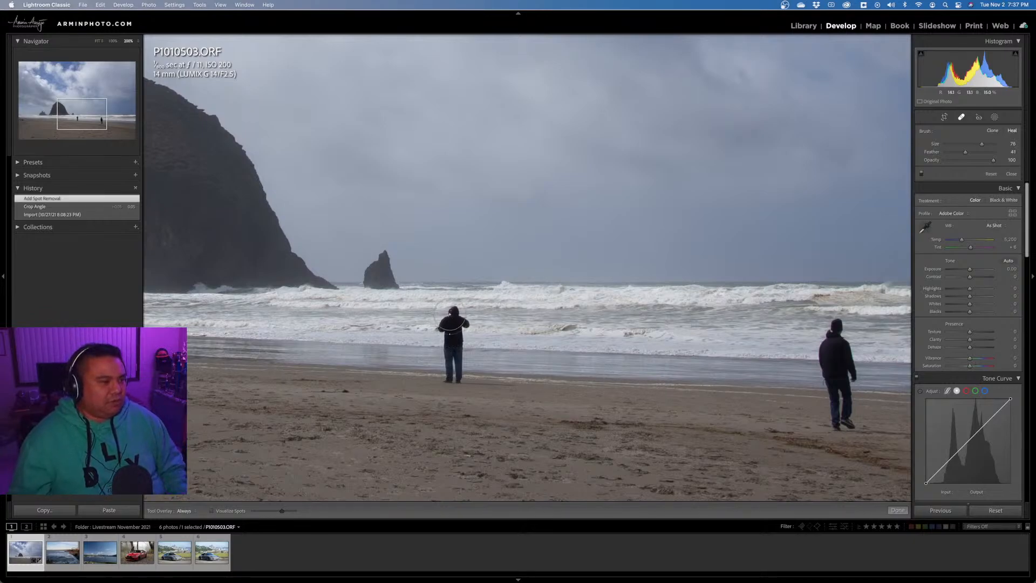
pyautogui.moveTo(450, 313); pyautogui.dragTo(451, 377)
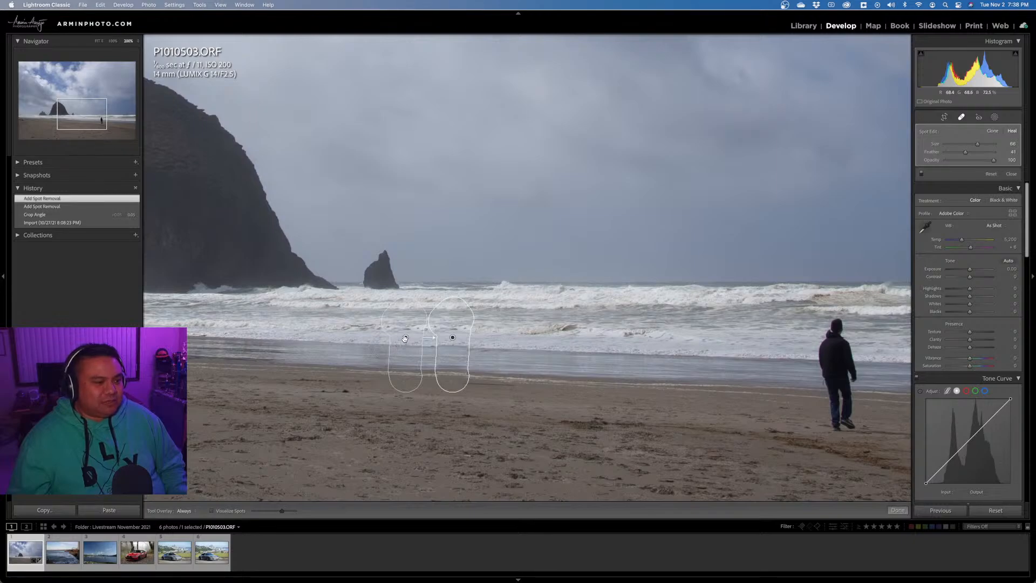
# Fine-tune the heal source beside the removed person to line up with the shoreline, and close the spot removal.
pyautogui.moveTo(405, 338); pyautogui.dragTo(407, 338)
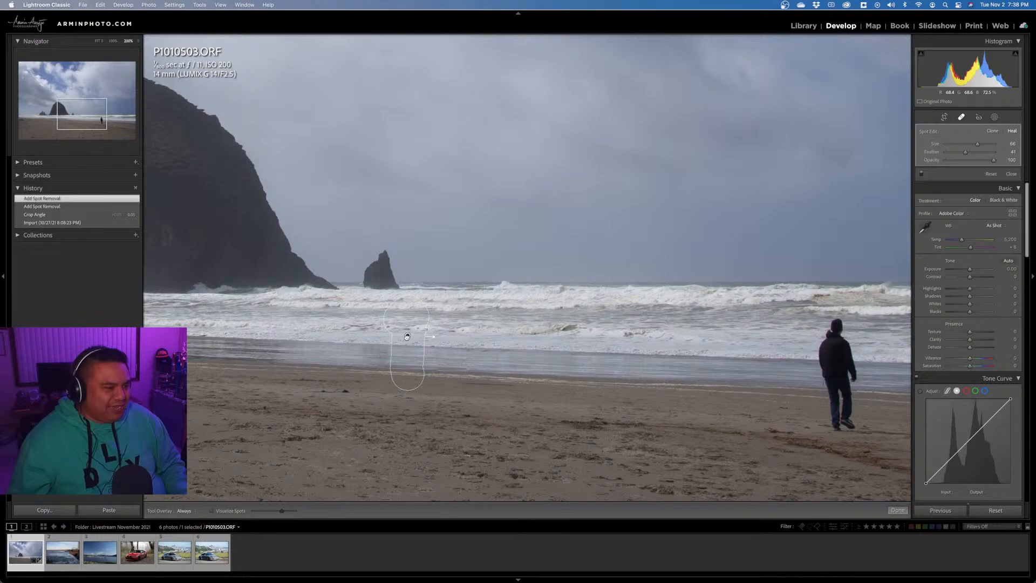
pyautogui.moveTo(407, 336); pyautogui.dragTo(407, 337)
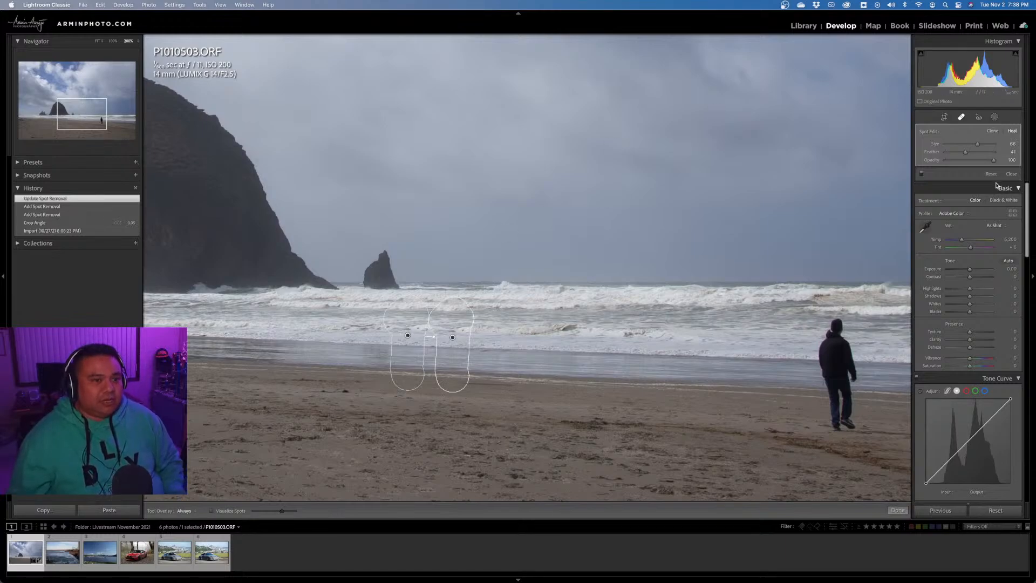
pyautogui.click(1011, 174)
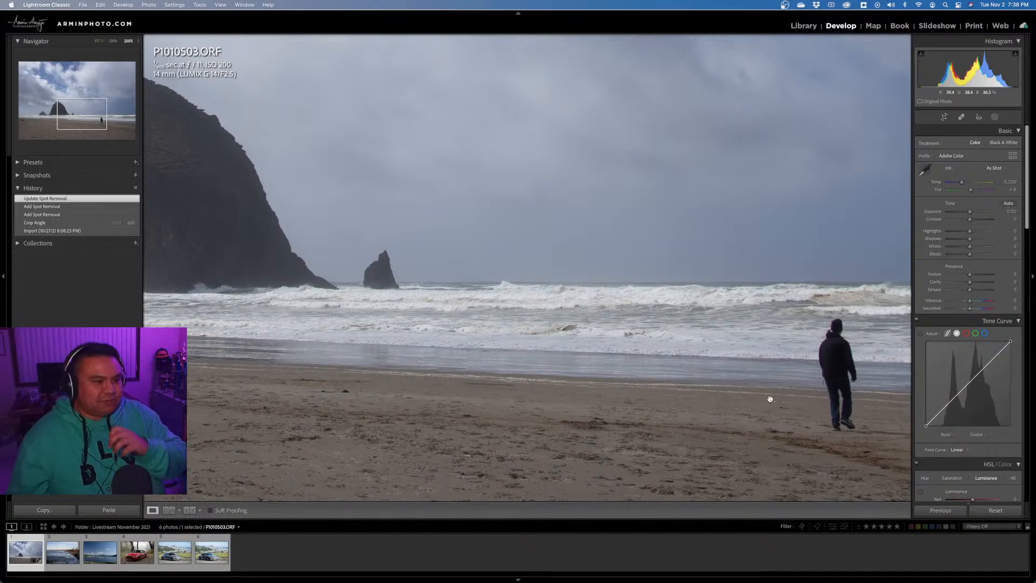
# Remove the remaining person on the beach with the Heal brush, aligning the source with the adjacent shoreline and surf.
pyautogui.moveTo(725, 384); pyautogui.dragTo(494, 371)
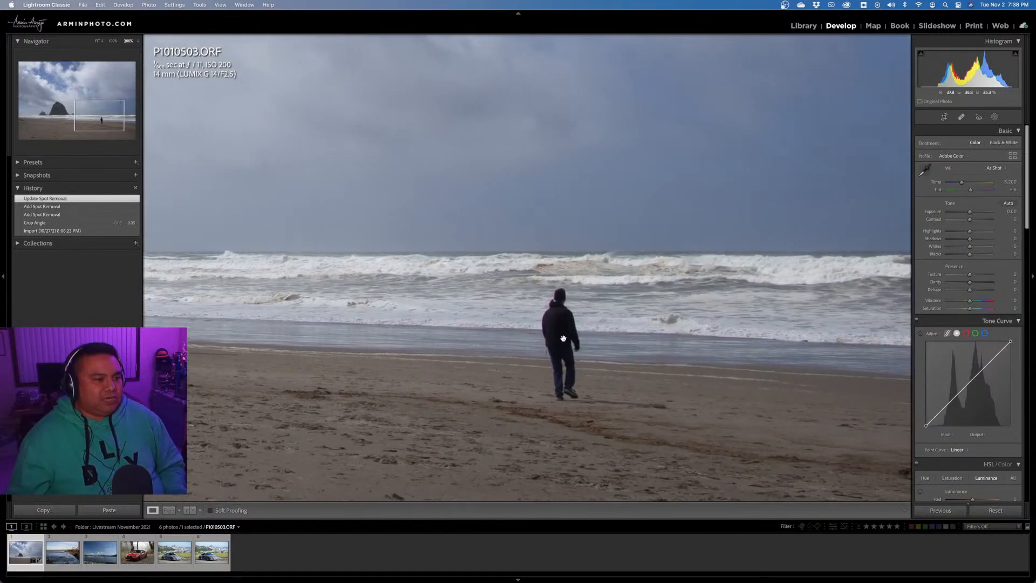
pyautogui.moveTo(764, 387); pyautogui.dragTo(705, 386)
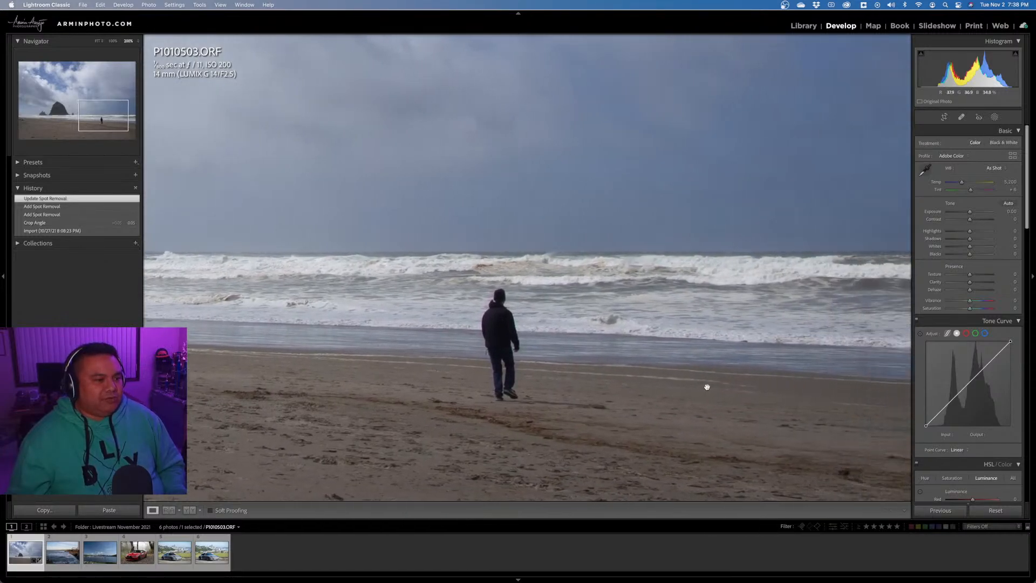
pyautogui.click(962, 117)
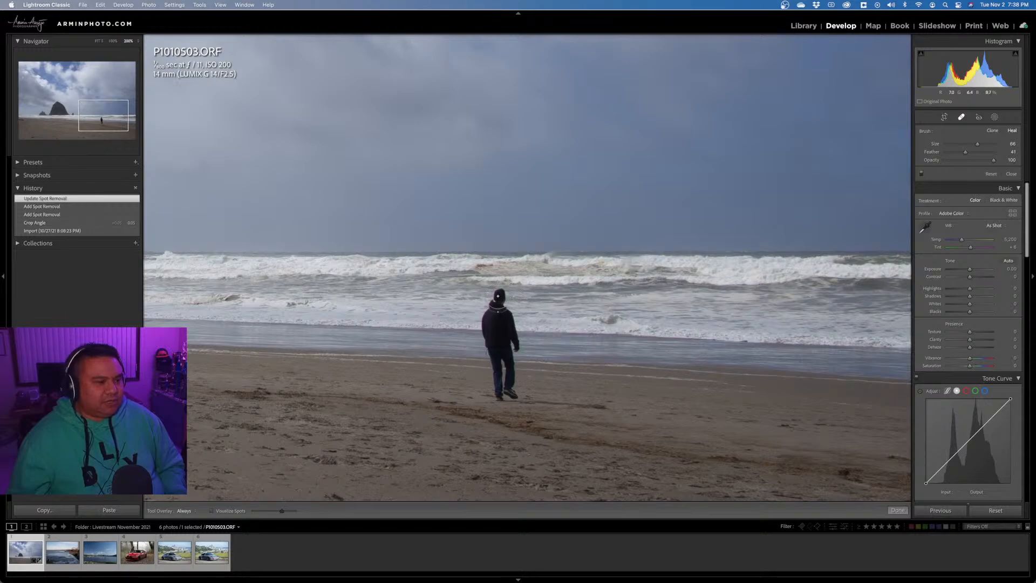
pyautogui.moveTo(497, 297)
pyautogui.mouseDown()
pyautogui.moveTo(491, 317)
pyautogui.moveTo(520, 343)
pyautogui.moveTo(480, 337)
pyautogui.moveTo(499, 355)
pyautogui.moveTo(504, 388)
pyautogui.moveTo(500, 357)
pyautogui.moveTo(444, 351)
pyautogui.mouseUp()
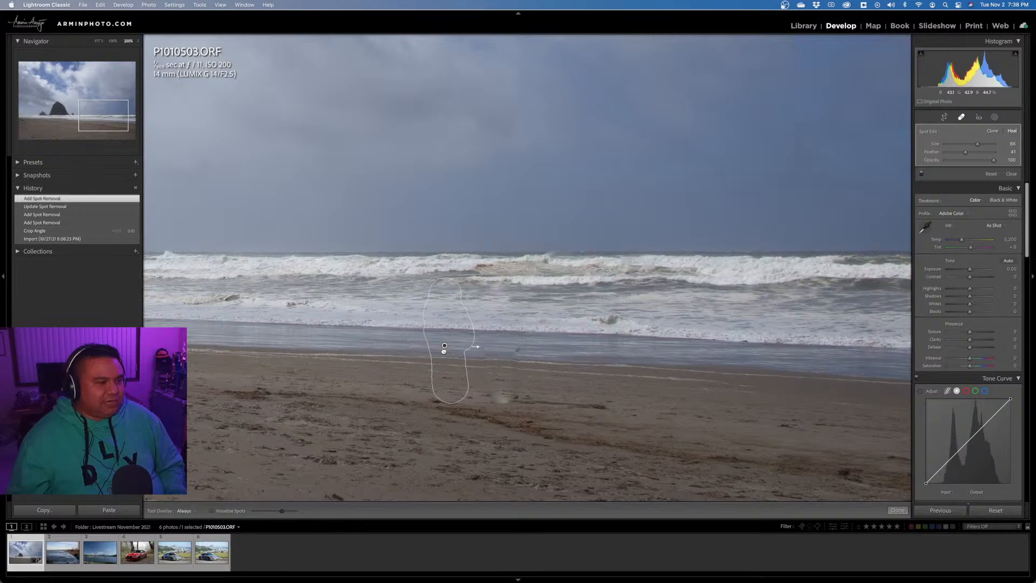
pyautogui.moveTo(444, 351); pyautogui.dragTo(450, 351)
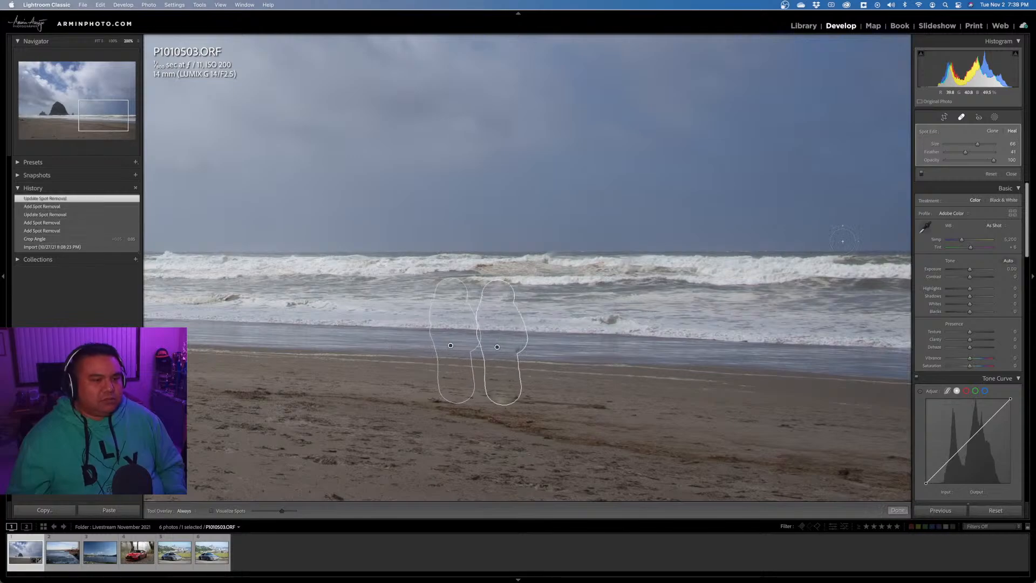
pyautogui.click(1011, 174)
pyautogui.click(663, 326)
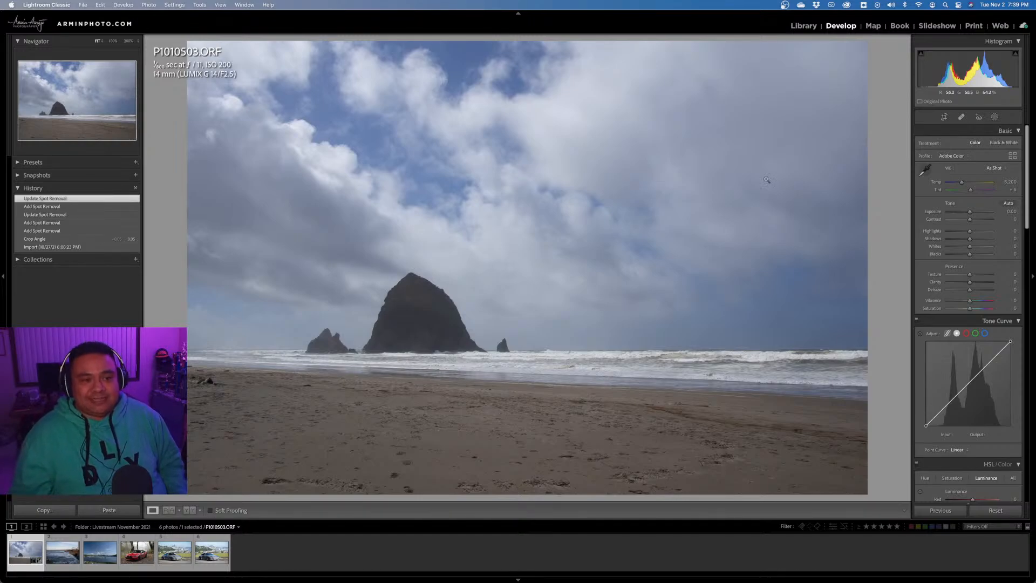
# Create a Select Sky mask and change its overlay colour to green.
pyautogui.click(994, 118)
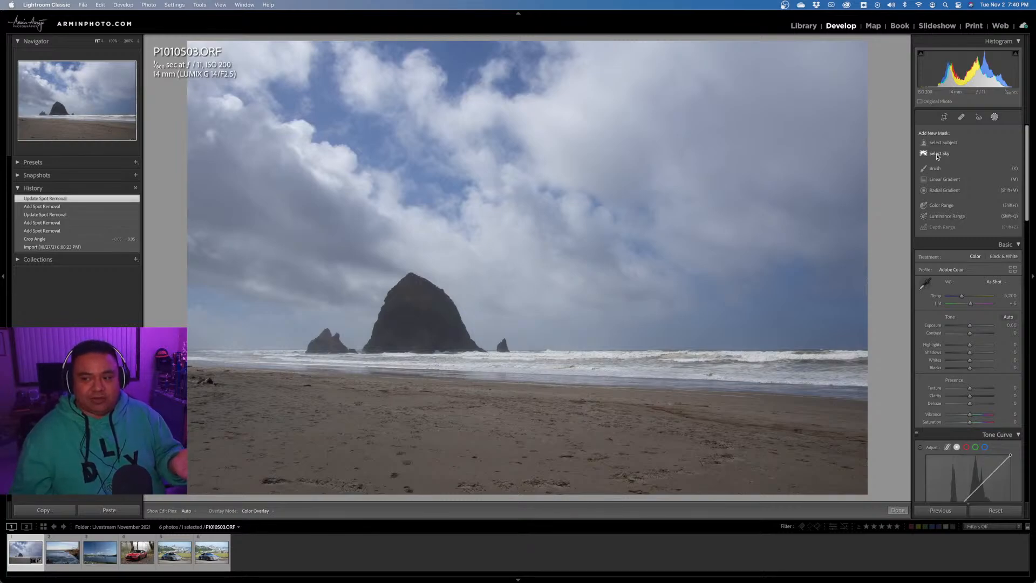
pyautogui.click(938, 155)
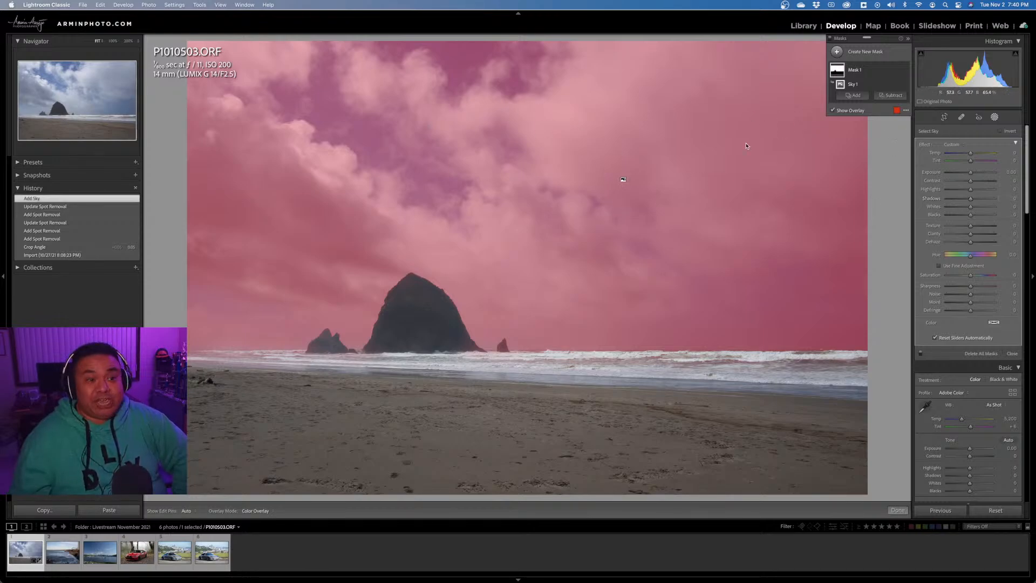
pyautogui.click(897, 111)
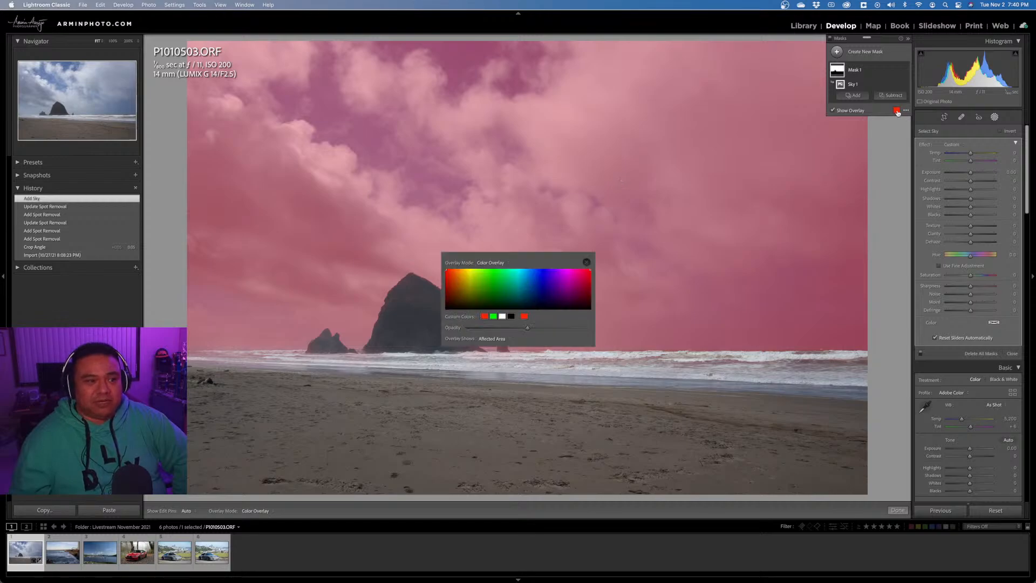
pyautogui.click(496, 270)
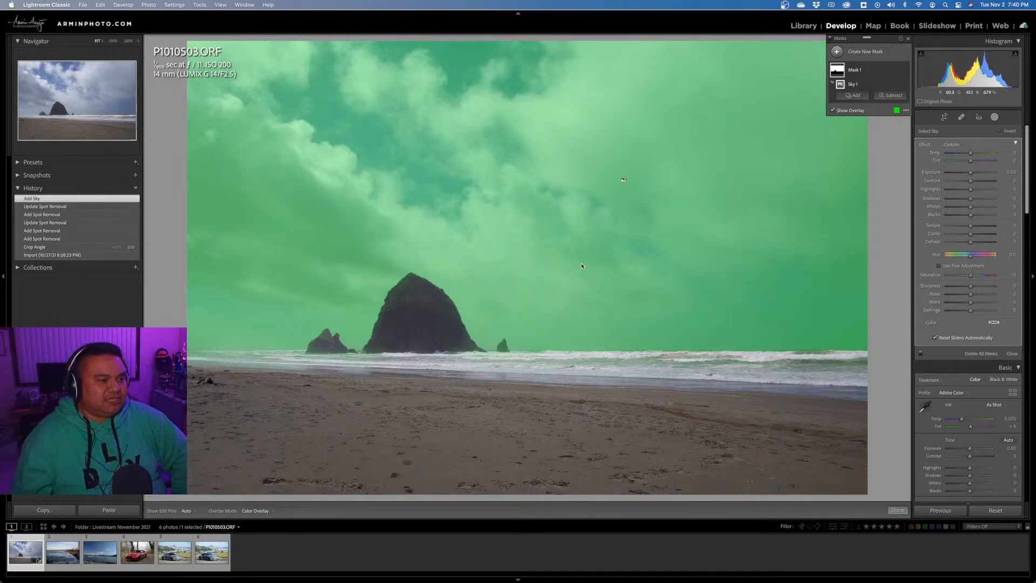
pyautogui.click(587, 263)
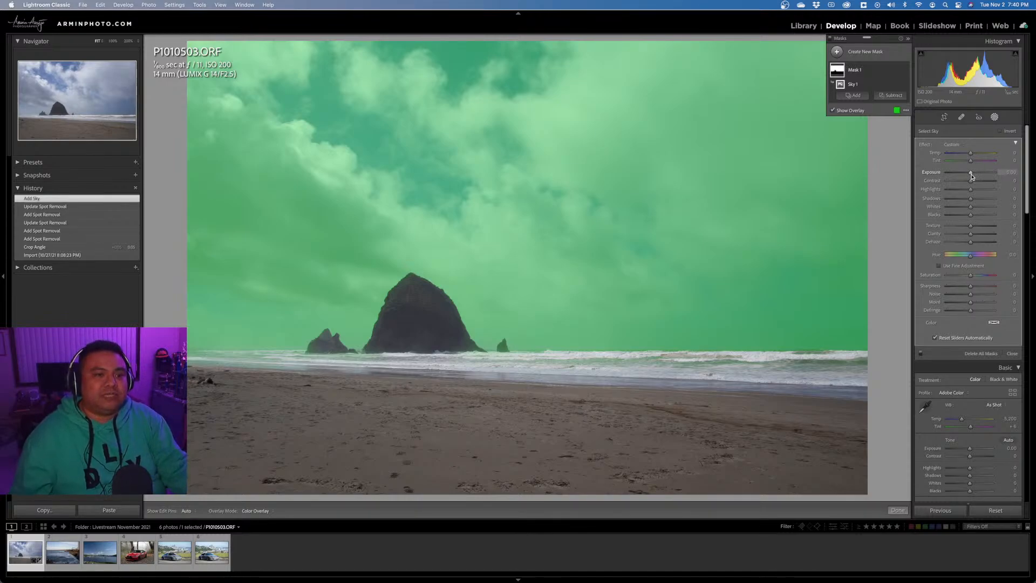
# Try lowering the sky mask's exposure to -0.88, and reset it to zero.
pyautogui.press('o')
pyautogui.moveTo(971, 174); pyautogui.dragTo(968, 179)
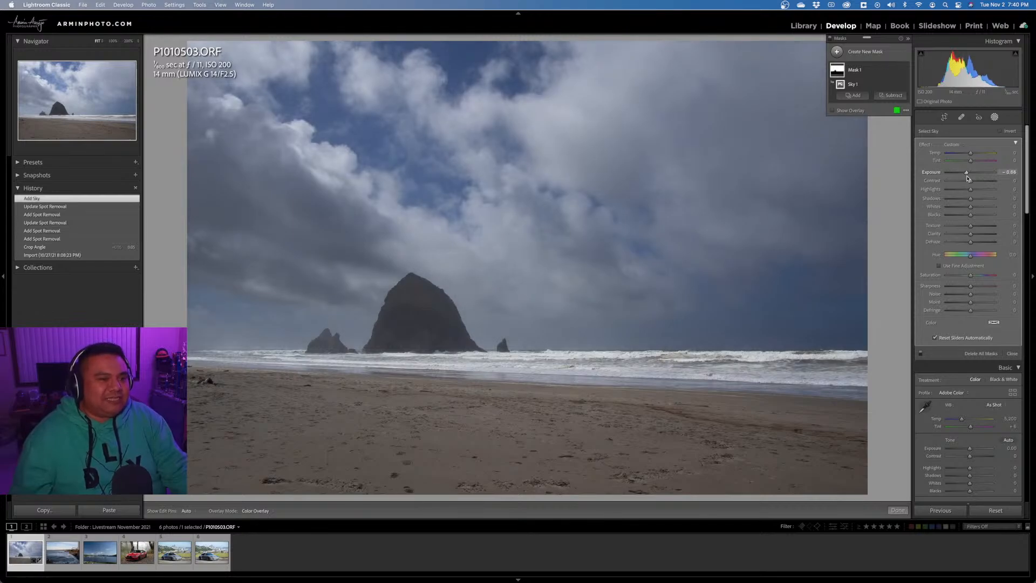
pyautogui.moveTo(967, 179); pyautogui.dragTo(966, 179)
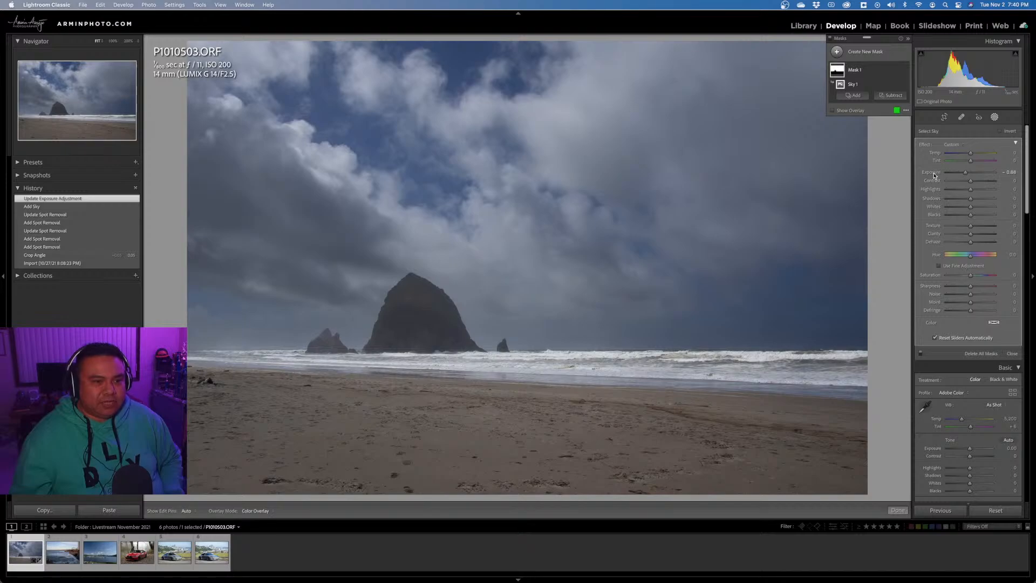
pyautogui.doubleClick(935, 174)
pyautogui.press('o')
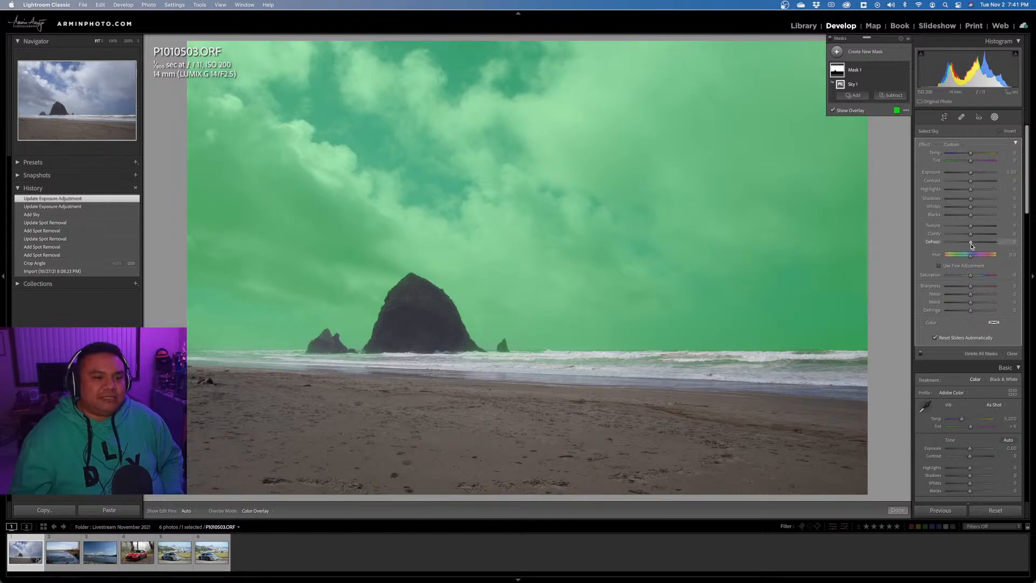
# With the overlay hidden, set the sky mask's Dehaze to 35, Clarity to 11 and Texture to 9.
pyautogui.press('o')
pyautogui.moveTo(971, 245); pyautogui.dragTo(980, 245)
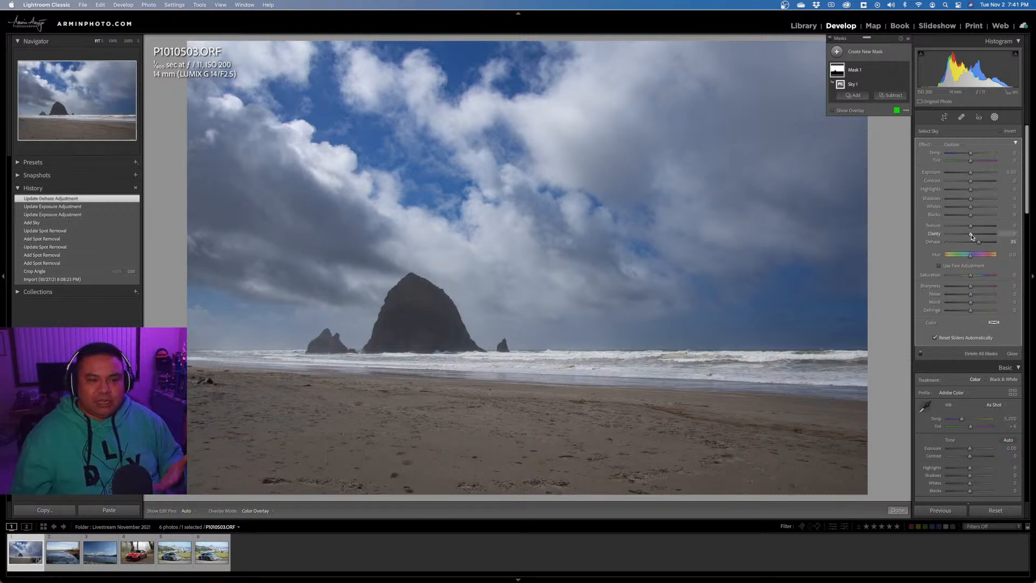
pyautogui.moveTo(972, 235); pyautogui.dragTo(974, 237)
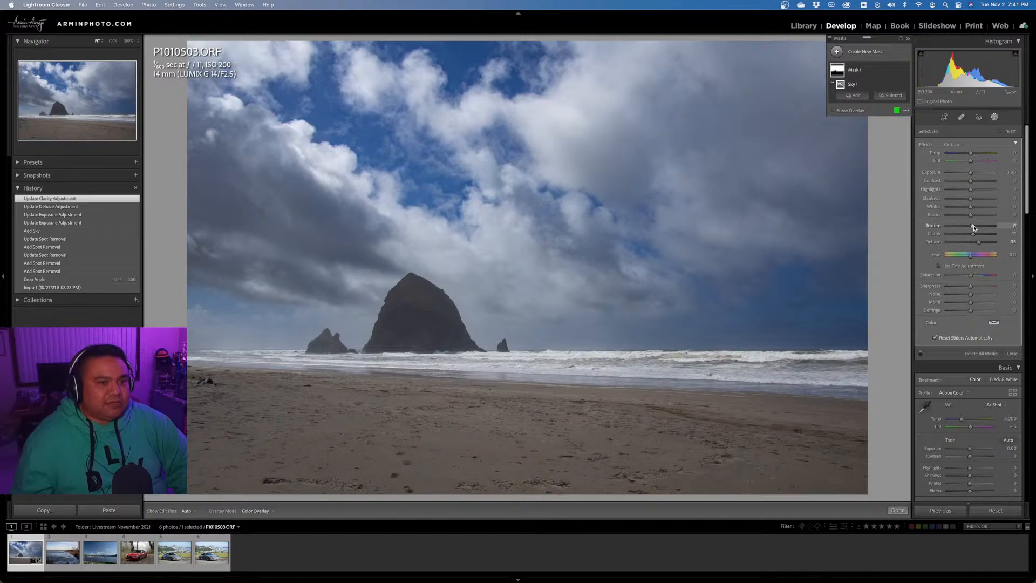
pyautogui.moveTo(974, 228); pyautogui.dragTo(973, 227)
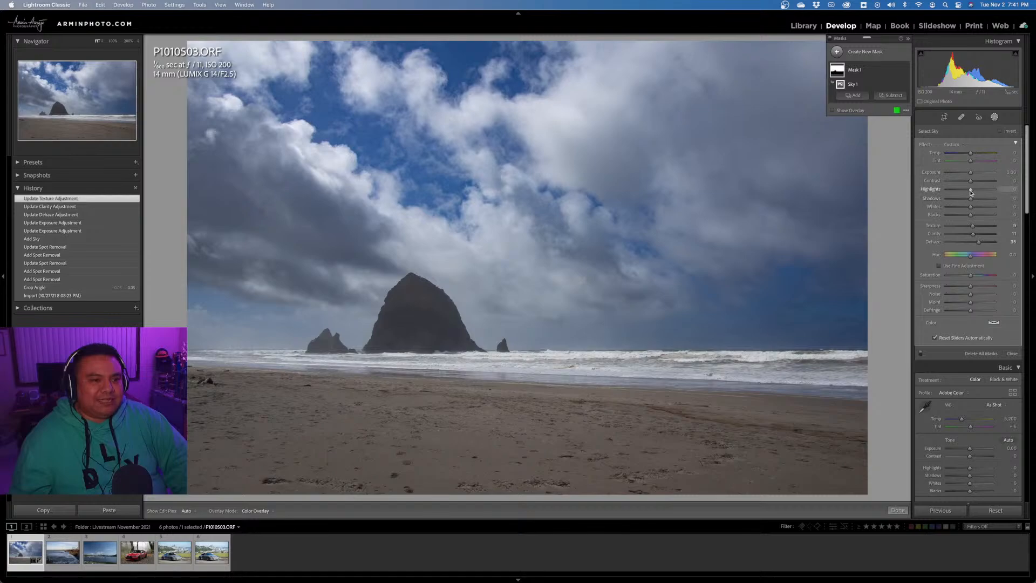
# Lower the sky mask's Highlights to -42 and Blacks to -4.
pyautogui.moveTo(971, 192)
pyautogui.mouseDown()
pyautogui.moveTo(951, 196)
pyautogui.moveTo(963, 200)
pyautogui.mouseUp()
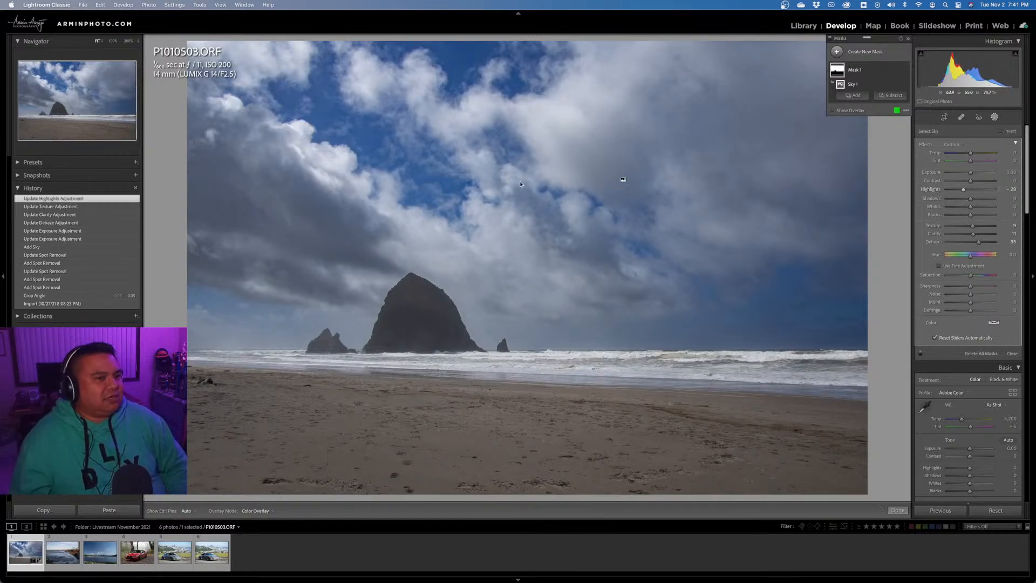
pyautogui.moveTo(963, 190)
pyautogui.mouseDown()
pyautogui.moveTo(1001, 193)
pyautogui.moveTo(960, 192)
pyautogui.mouseUp()
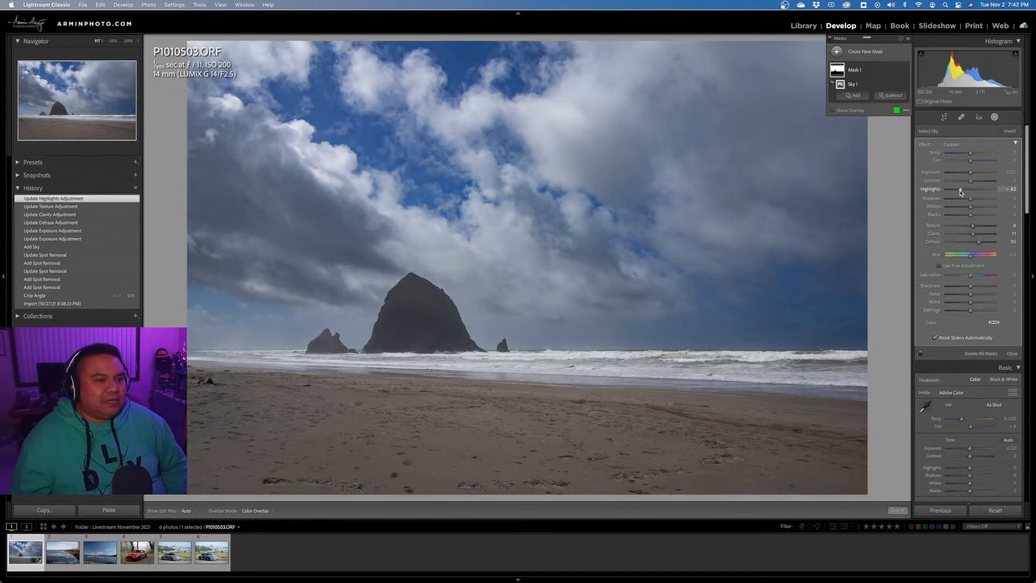
pyautogui.moveTo(970, 216)
pyautogui.mouseDown()
pyautogui.moveTo(961, 218)
pyautogui.moveTo(971, 218)
pyautogui.mouseUp()
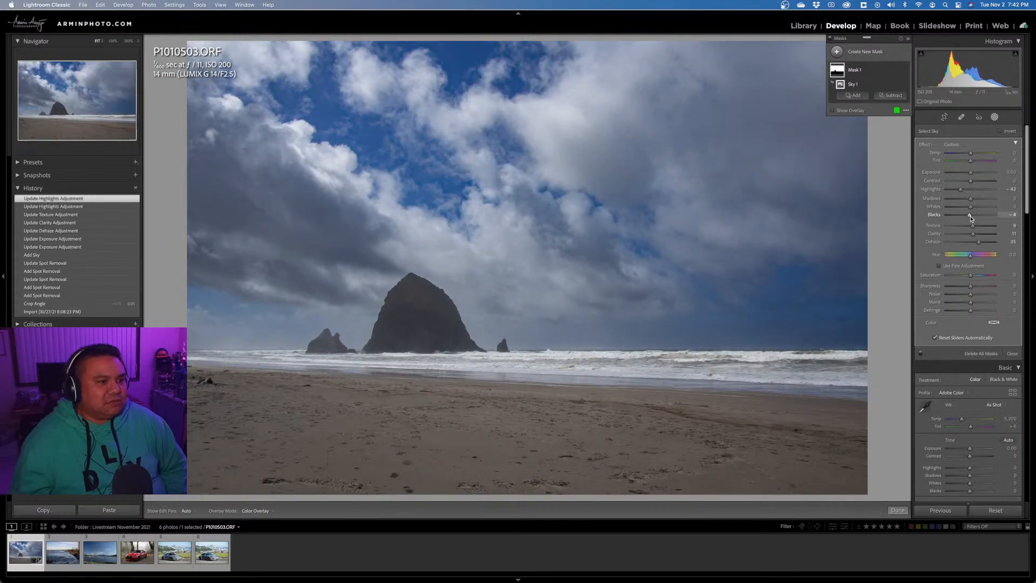
pyautogui.moveTo(970, 218); pyautogui.dragTo(971, 218)
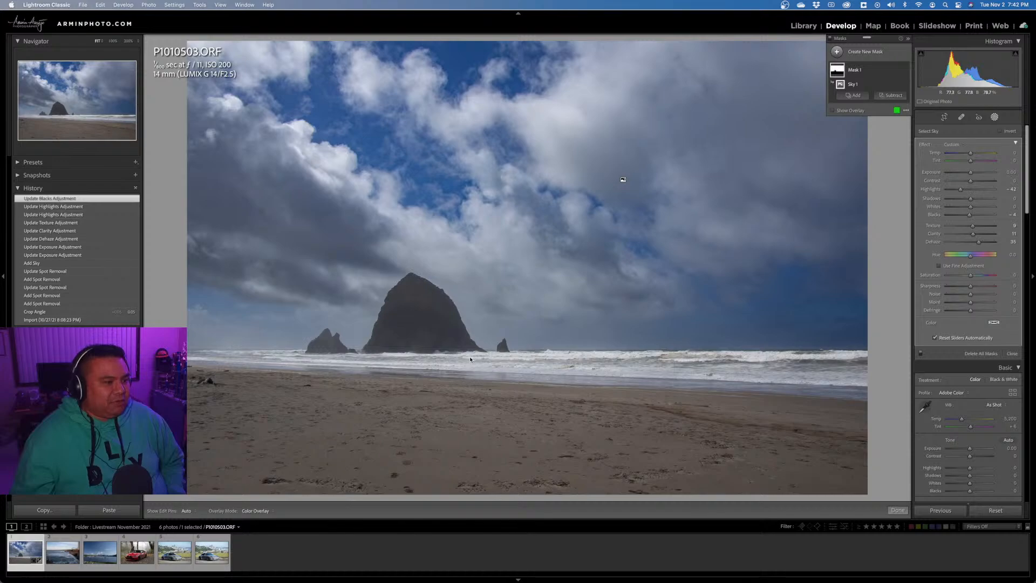
# With the overlay shown, subtract a brush from the sky mask along the surf line below the horizon, and hide the overlay.
pyautogui.click(839, 110)
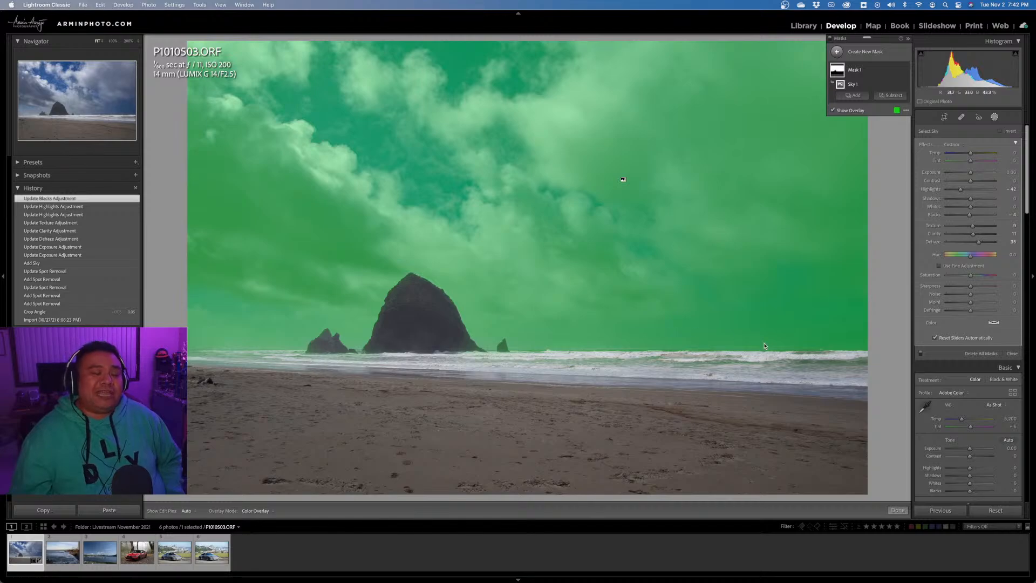
pyautogui.click(894, 96)
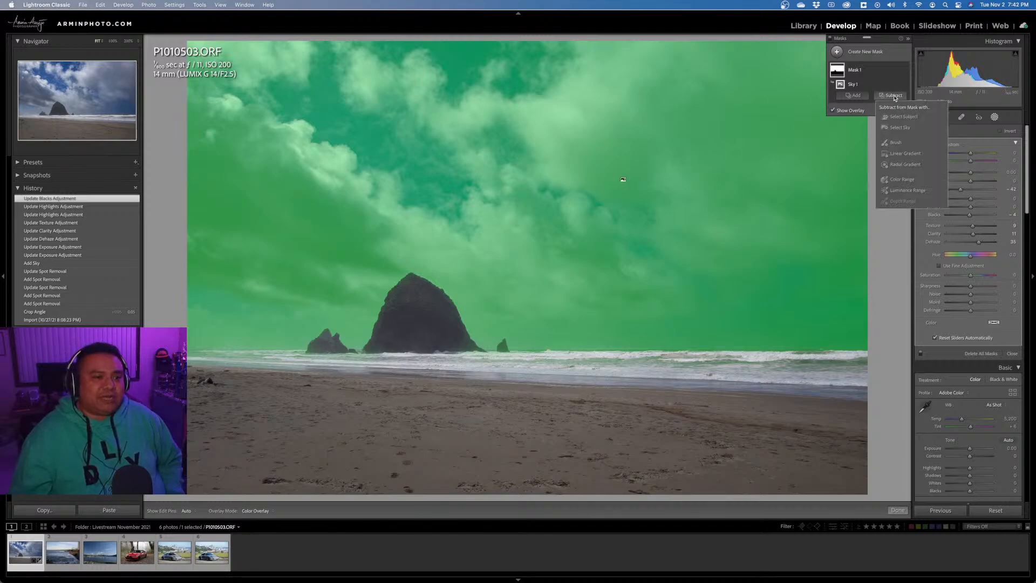
pyautogui.click(896, 143)
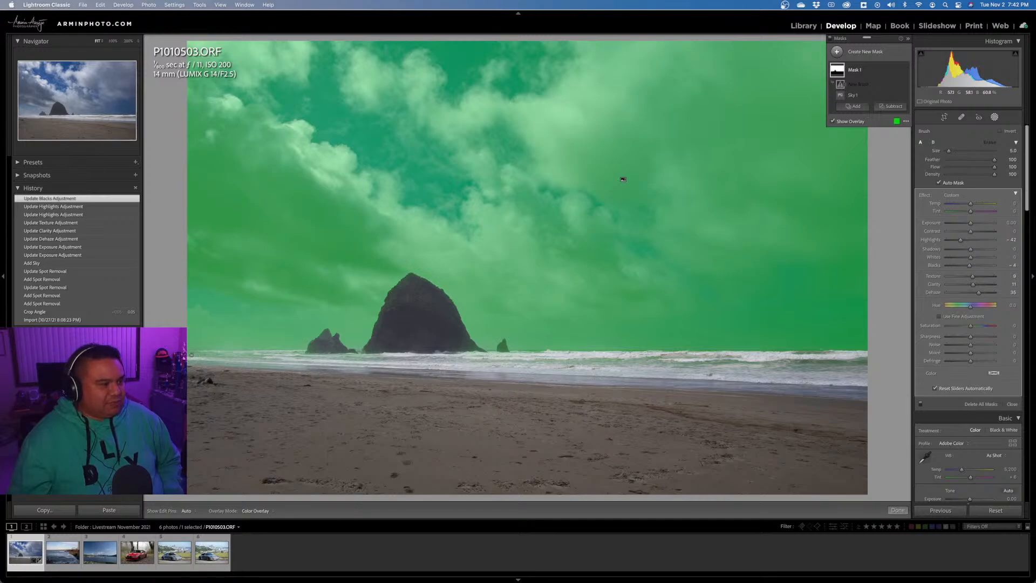
pyautogui.press('h')
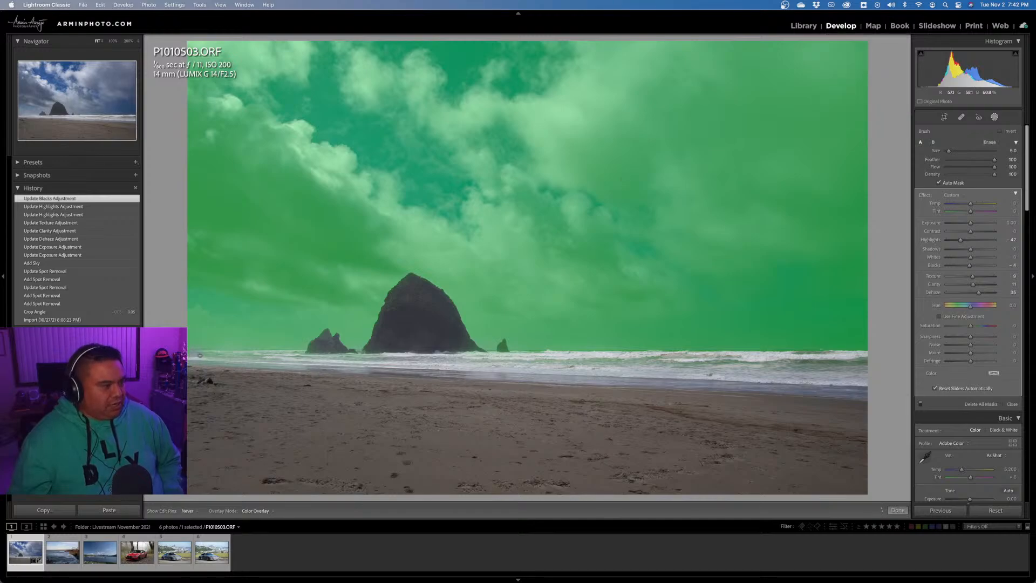
pyautogui.moveTo(199, 356); pyautogui.dragTo(242, 356)
pyautogui.moveTo(380, 361); pyautogui.dragTo(446, 363)
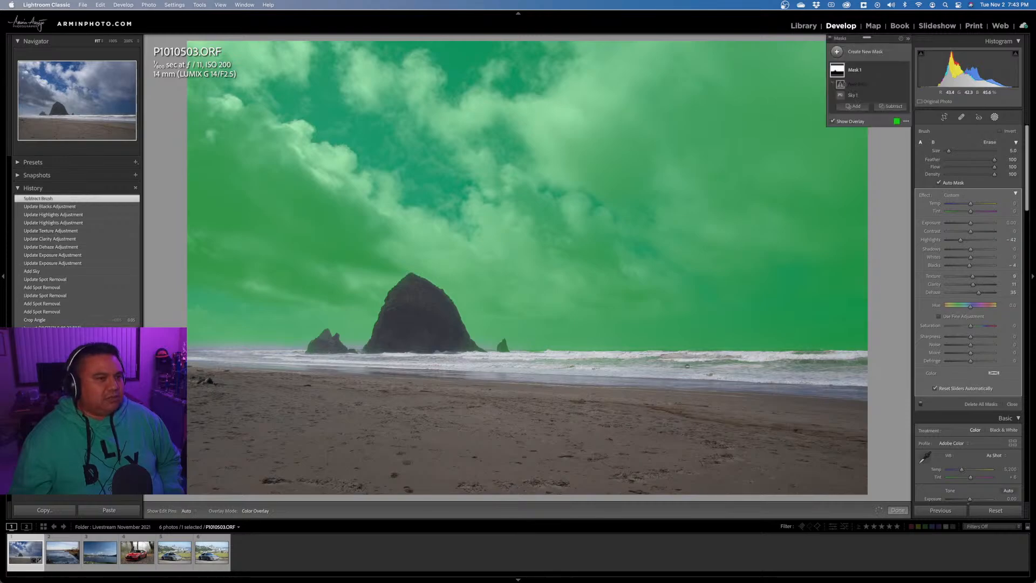
pyautogui.click(858, 122)
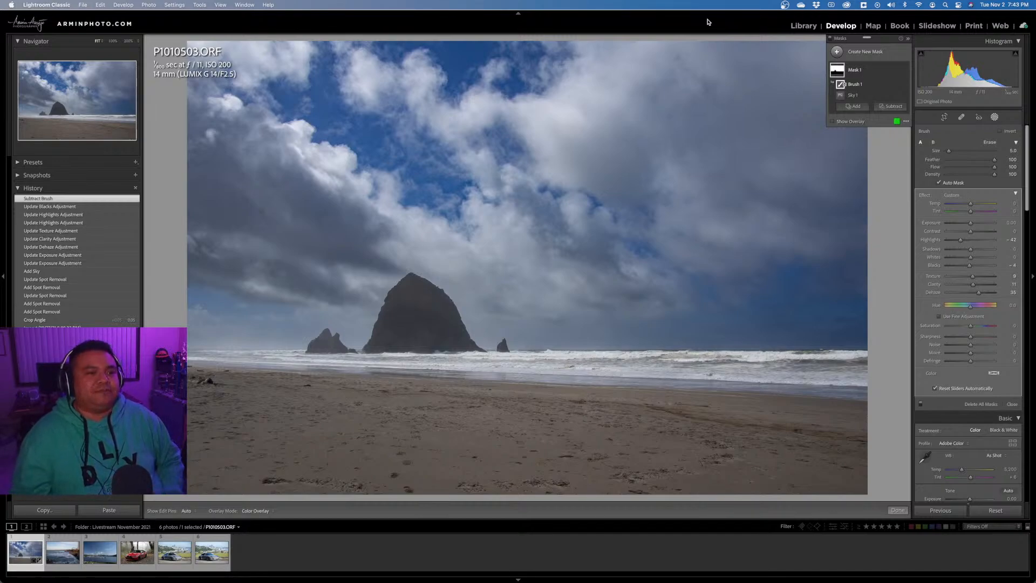
# Duplicate Mask 1 and invert the Sky component of the copy so it covers the beach and rocks.
pyautogui.click(863, 72)
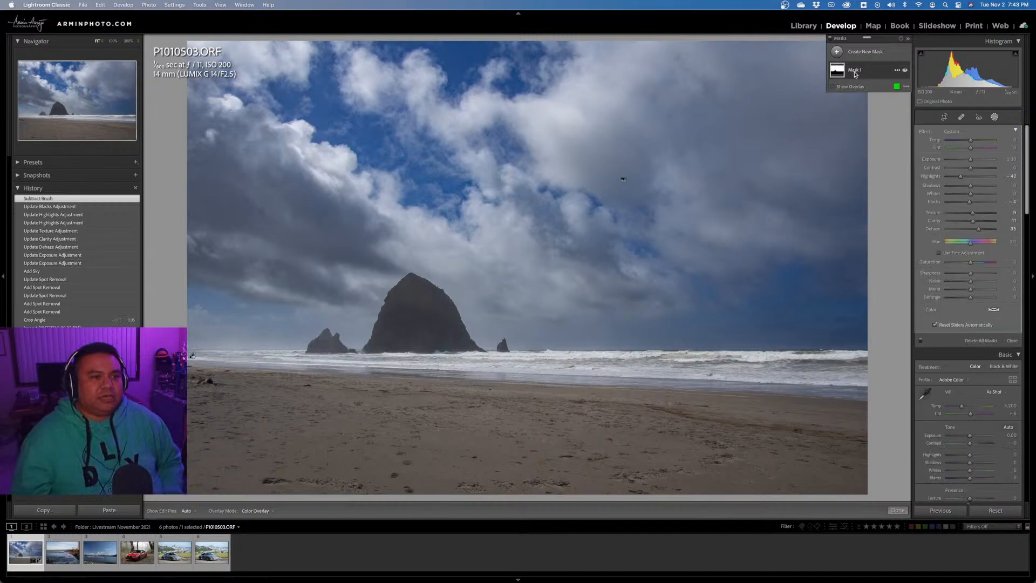
pyautogui.click(896, 71)
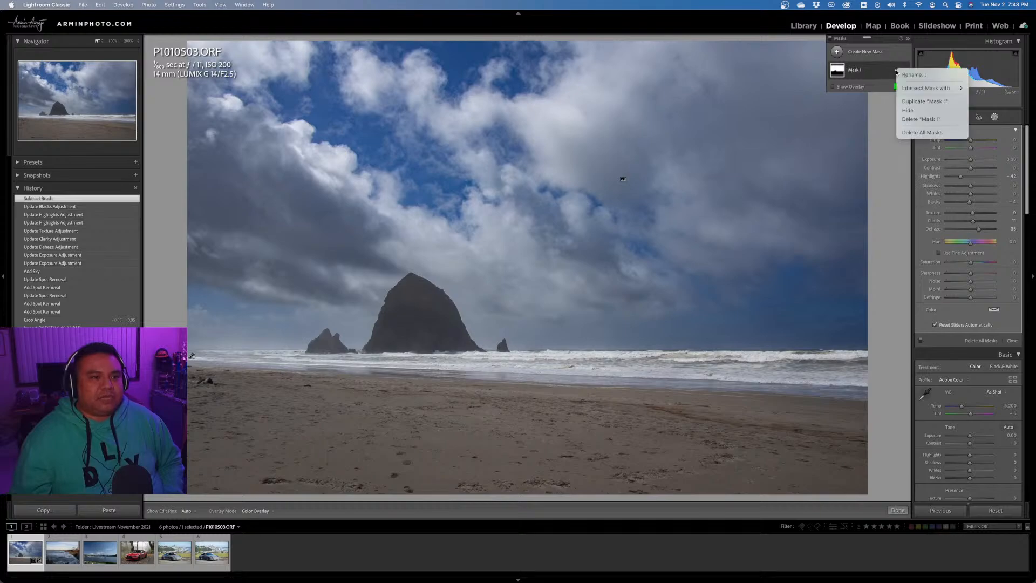
pyautogui.click(910, 102)
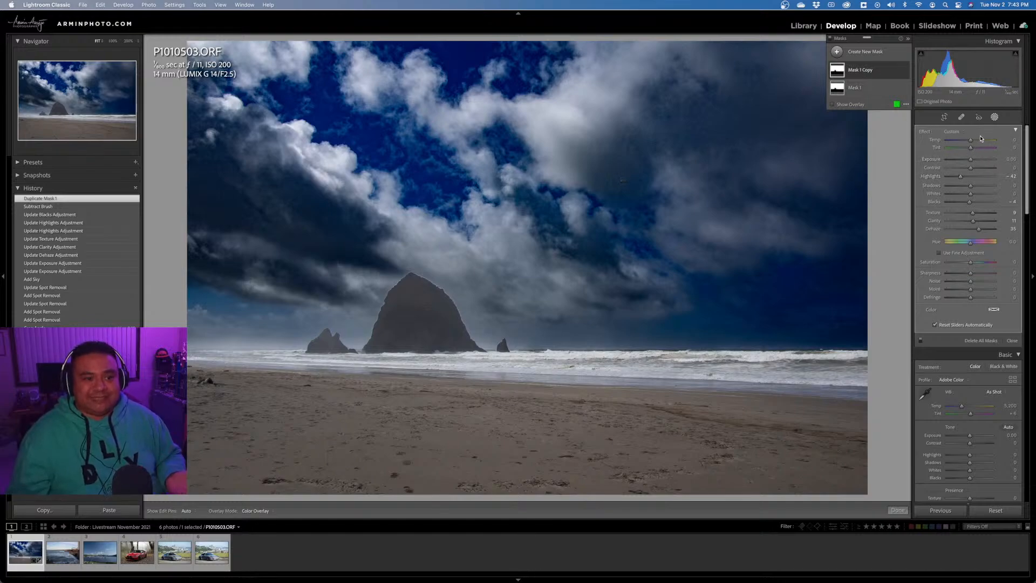
pyautogui.click(879, 76)
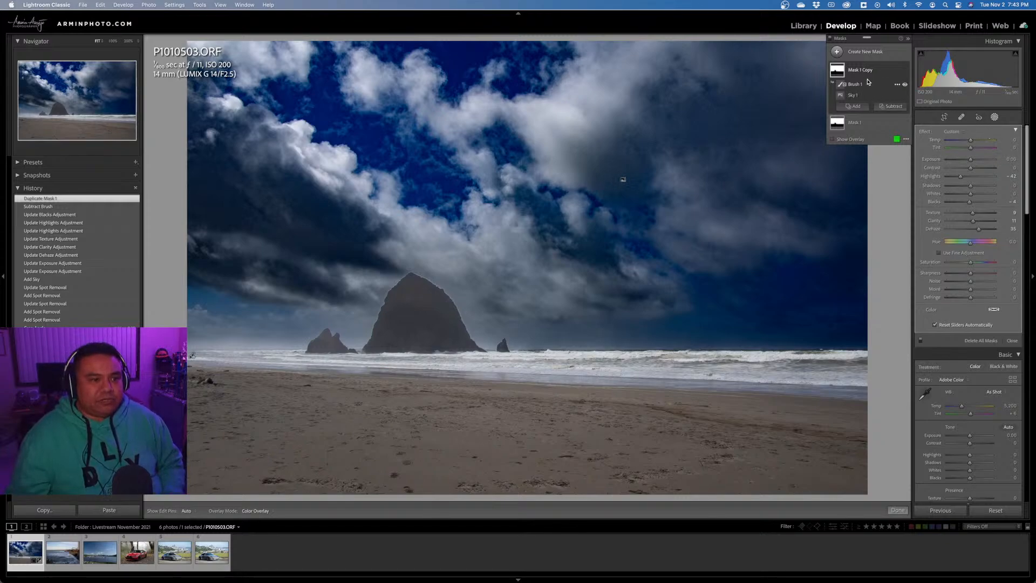
pyautogui.click(877, 97)
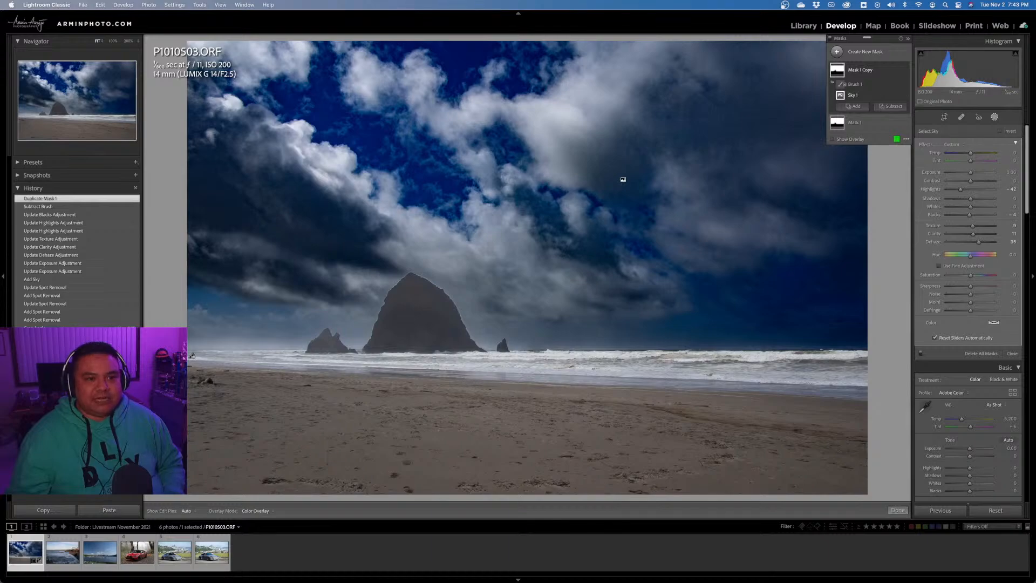
pyautogui.click(1001, 131)
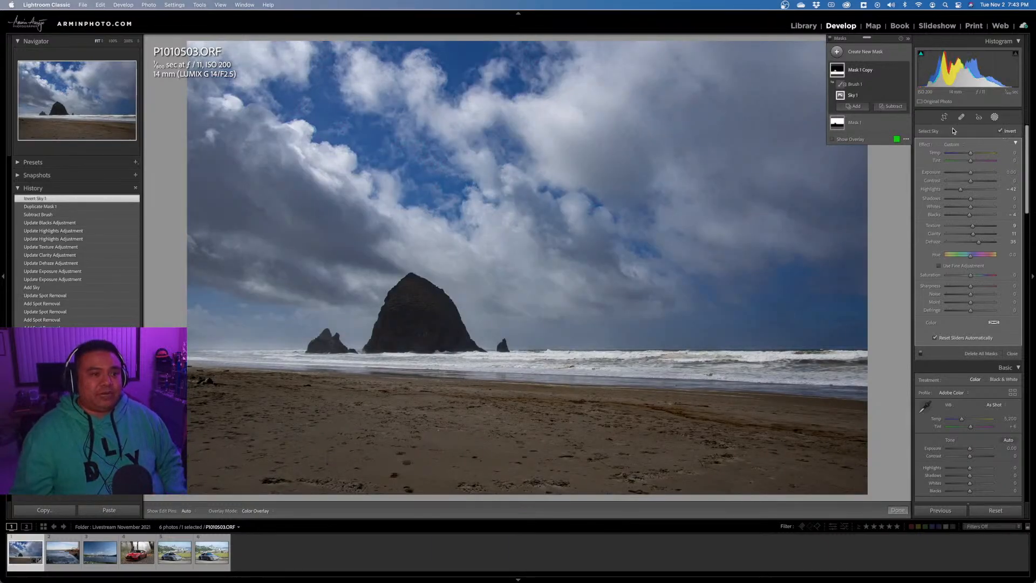
# Show the duplicated mask's overlay and change its colour to red.
pyautogui.click(845, 139)
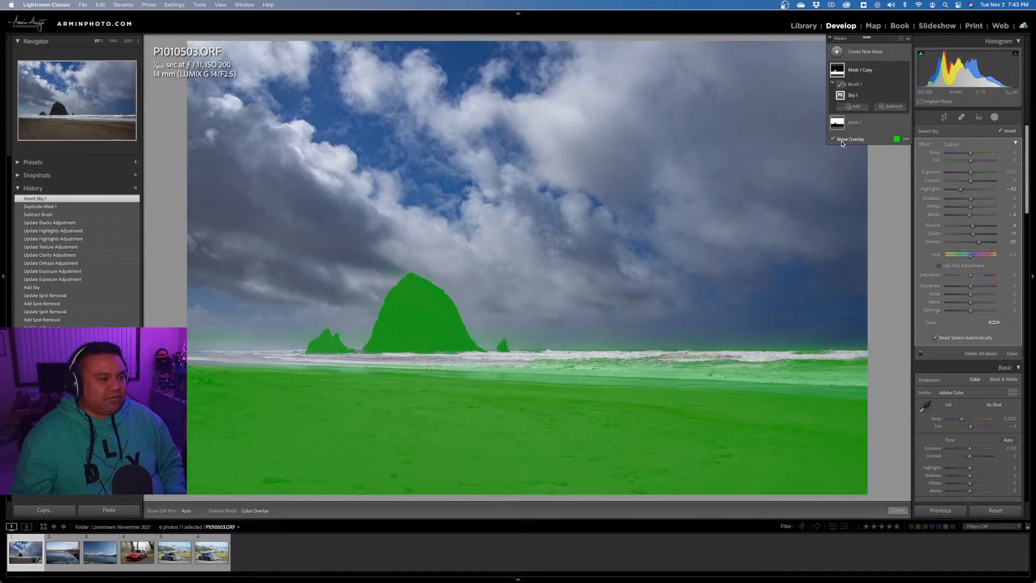
pyautogui.click(897, 139)
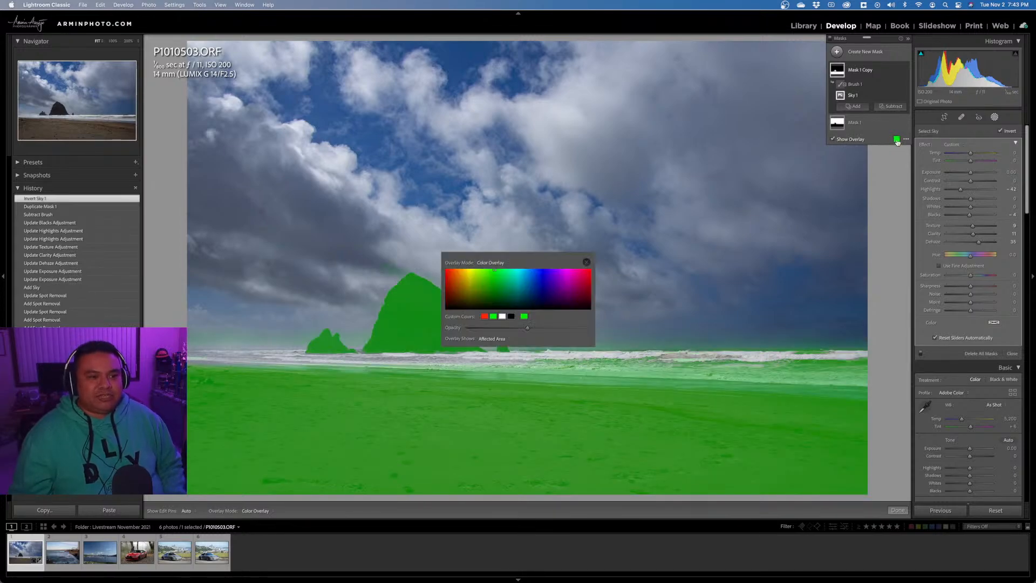
pyautogui.click(484, 316)
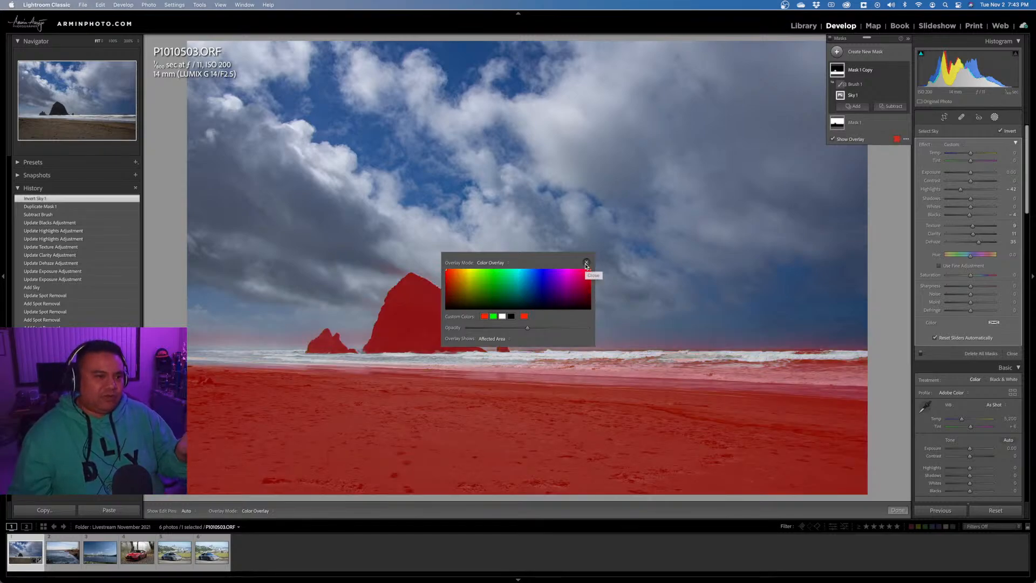
pyautogui.click(587, 264)
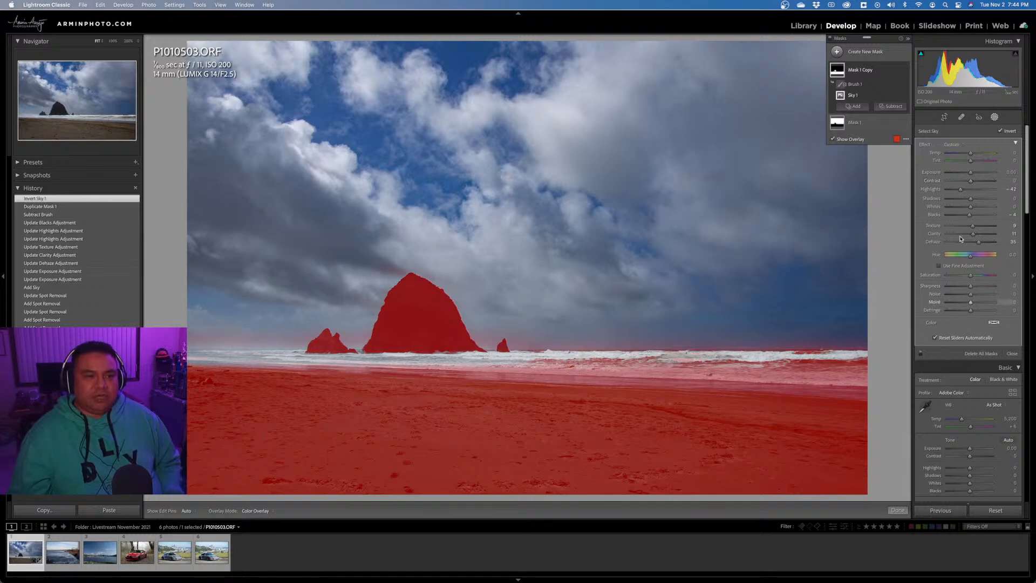
# Reset all adjustments inherited by the duplicated mask, including Highlights, Blacks, Texture, Clarity and Dehaze.
pyautogui.doubleClick(932, 189)
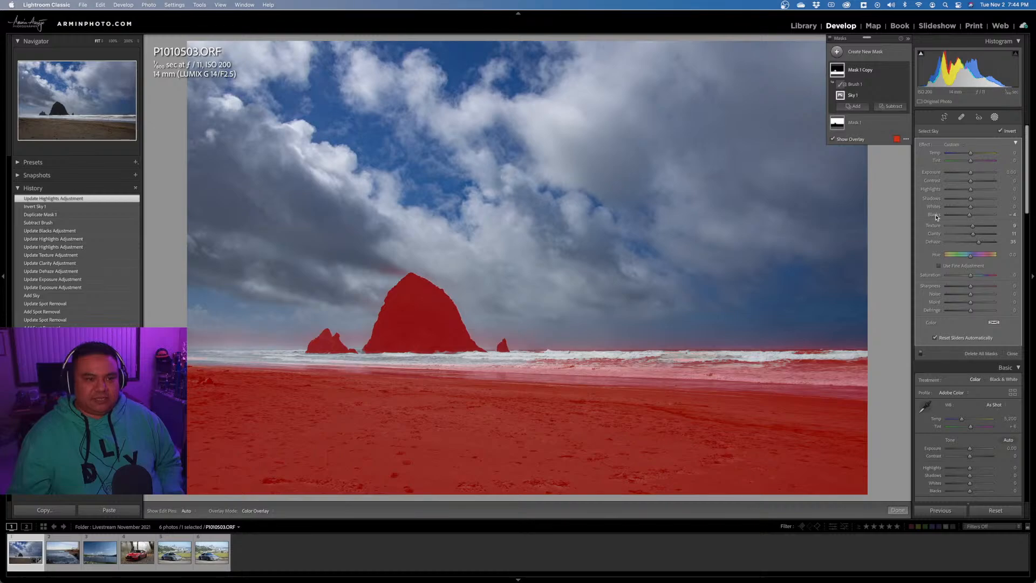
pyautogui.doubleClick(936, 215)
pyautogui.doubleClick(934, 225)
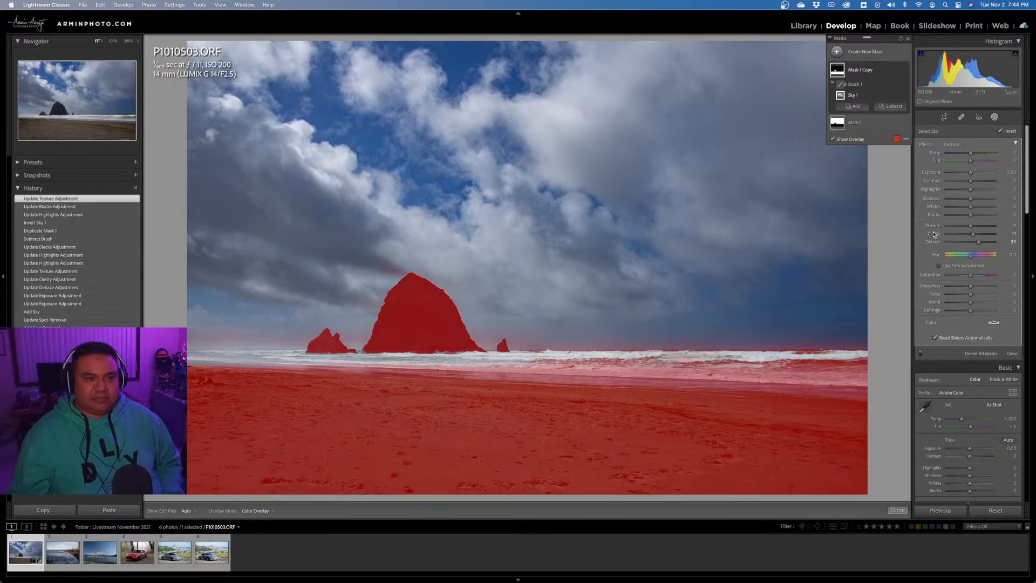
pyautogui.click(952, 147)
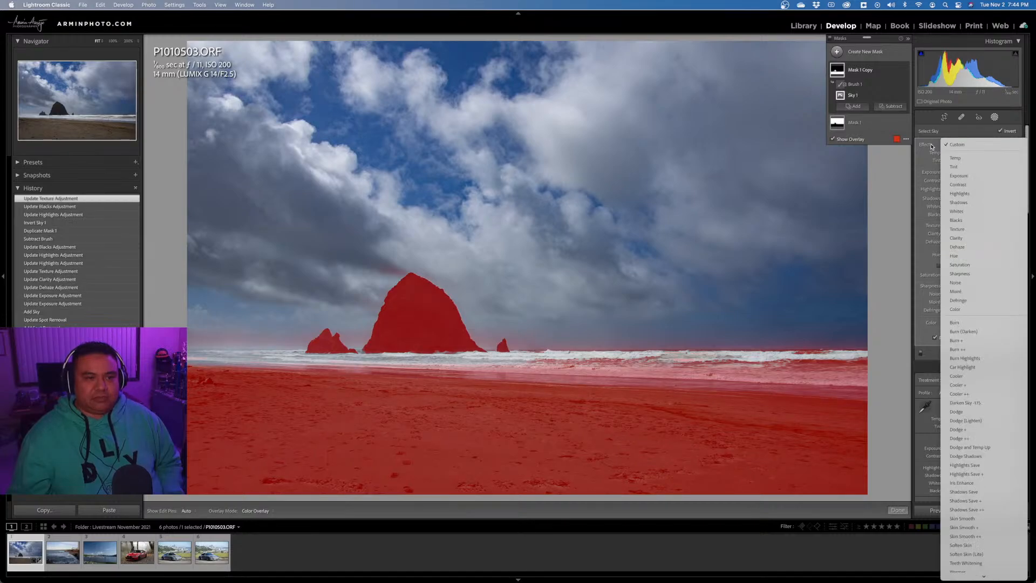
pyautogui.click(932, 146)
pyautogui.doubleClick(927, 145)
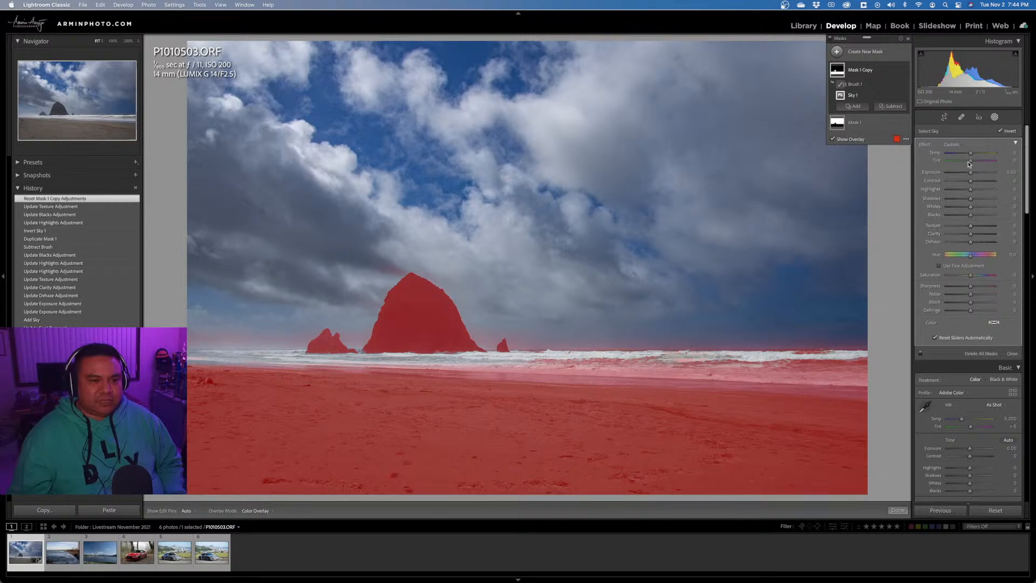
# Warm the foreground mask with Temp 42 and Tint -14, and set Texture to 23 and Clarity to 8.
pyautogui.moveTo(971, 155); pyautogui.dragTo(974, 156)
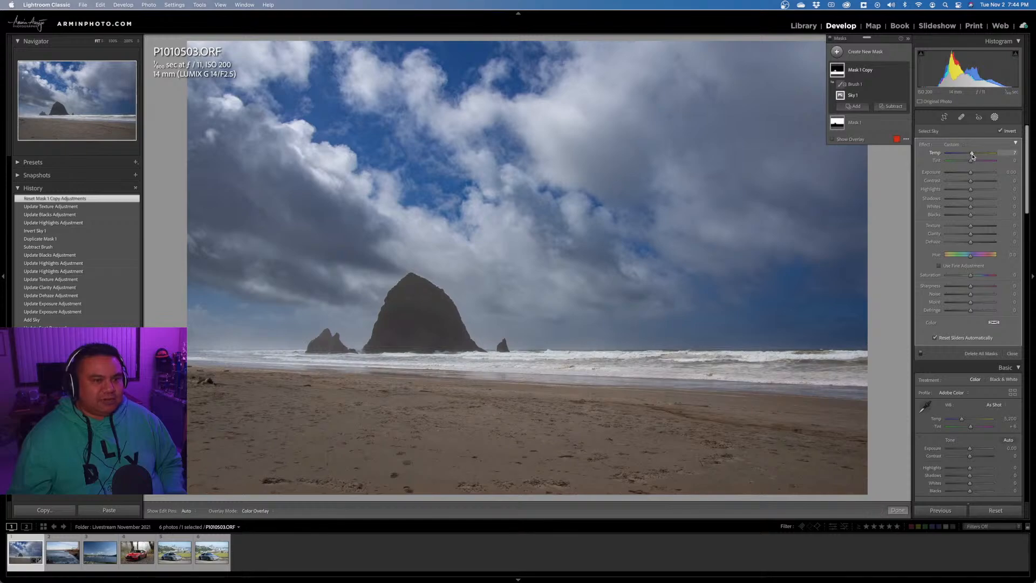
pyautogui.moveTo(972, 156)
pyautogui.mouseDown()
pyautogui.moveTo(959, 158)
pyautogui.moveTo(981, 157)
pyautogui.moveTo(969, 164)
pyautogui.mouseUp()
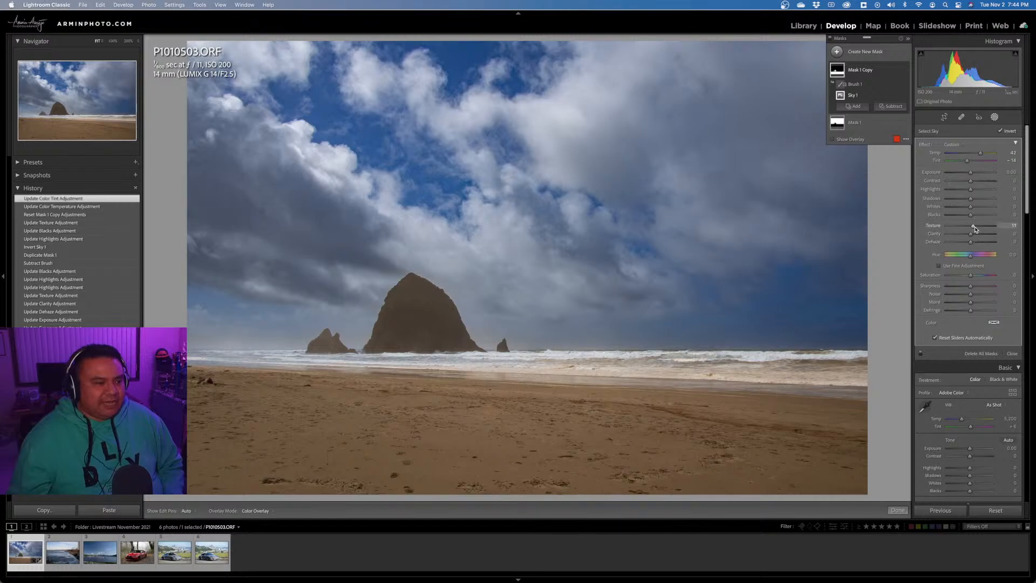
pyautogui.moveTo(978, 230); pyautogui.dragTo(977, 230)
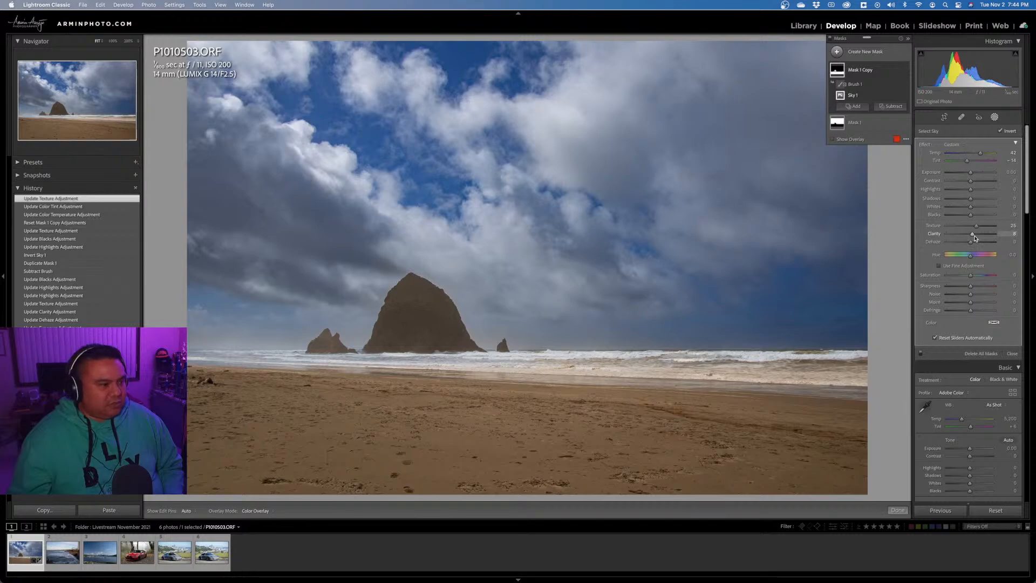
pyautogui.click(974, 238)
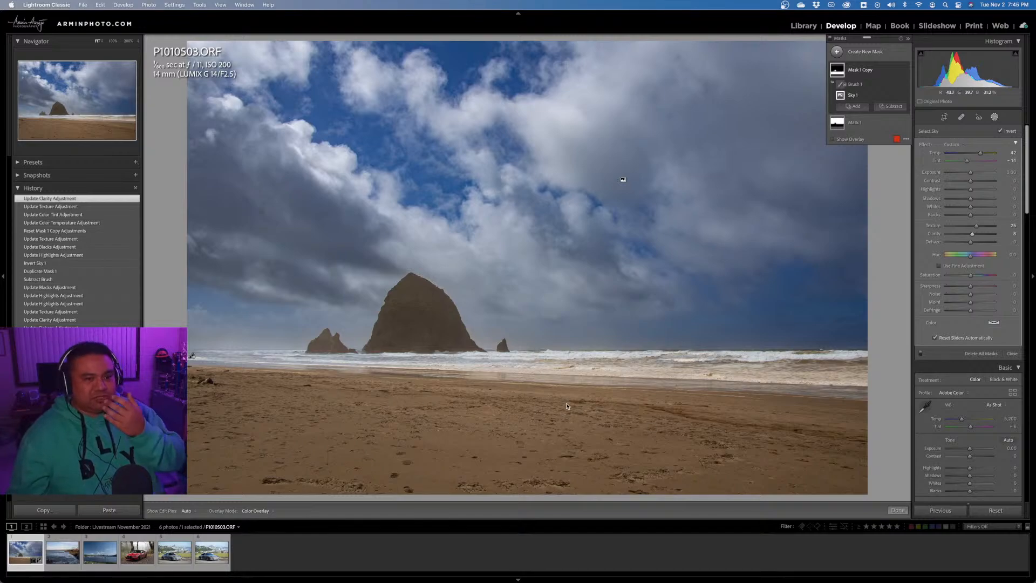
# Try subtracting a Color Range sampled from the white surf from the foreground mask, and undo it.
pyautogui.click(894, 107)
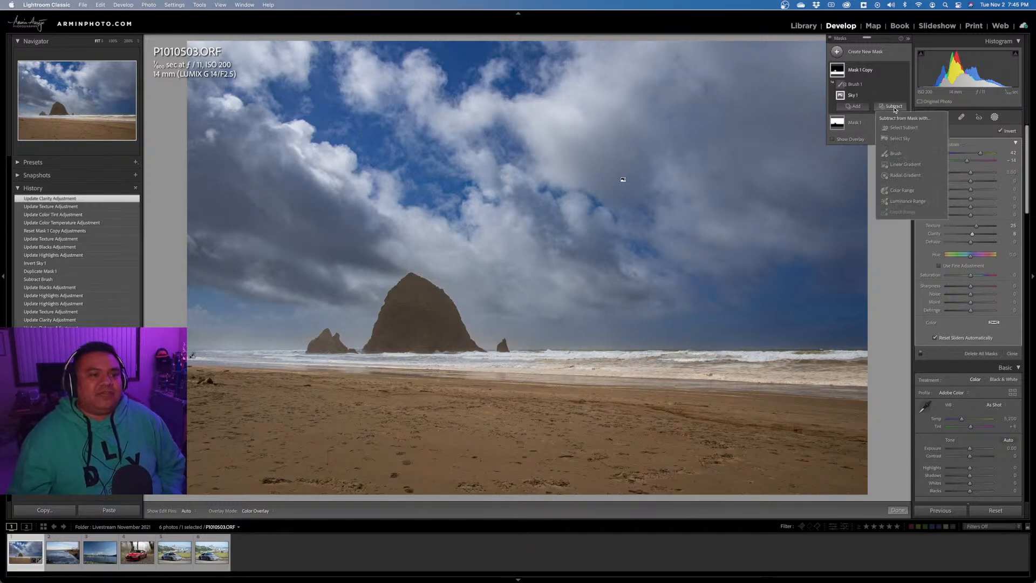
pyautogui.click(898, 191)
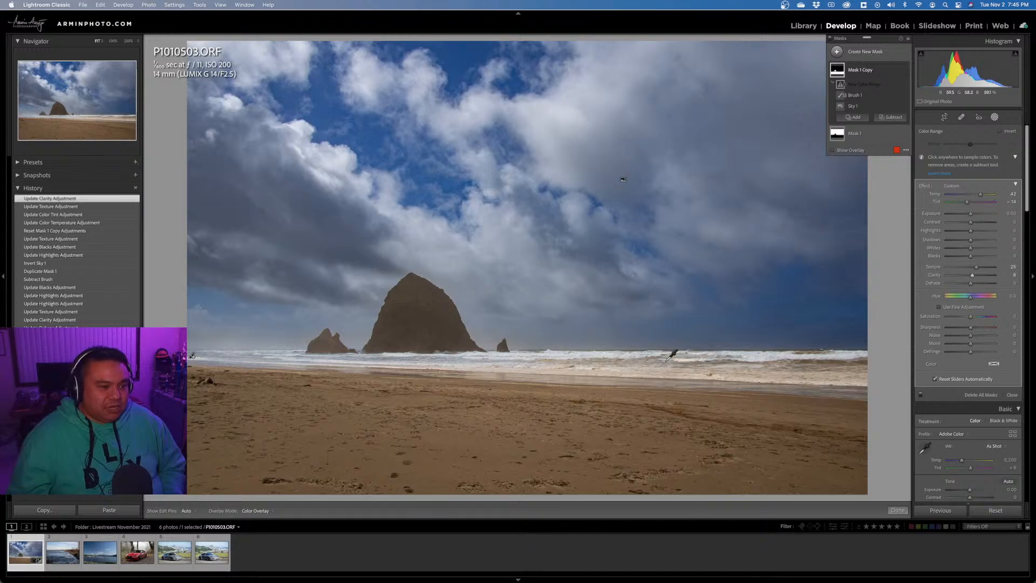
pyautogui.click(674, 365)
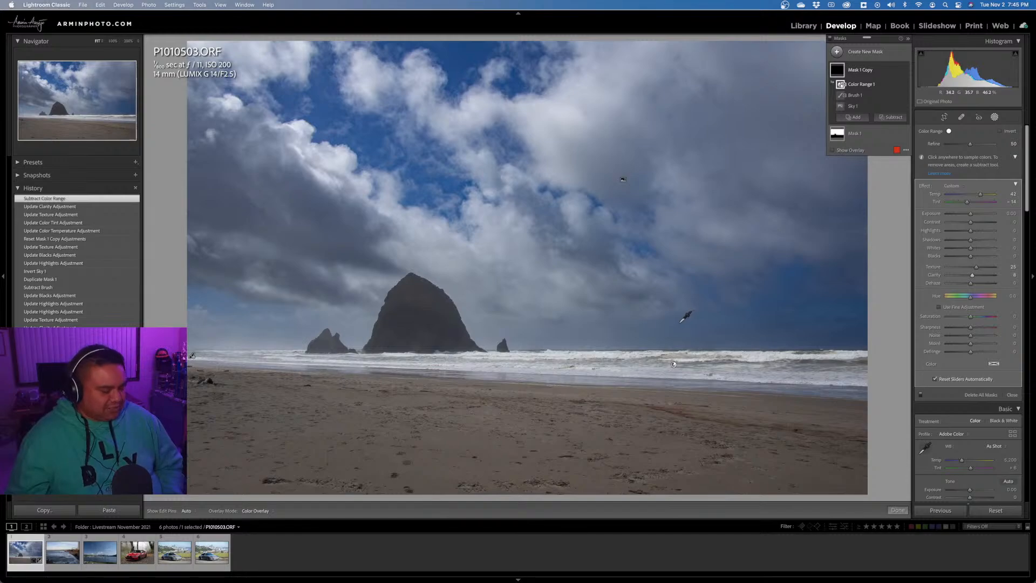
pyautogui.press('super+z')
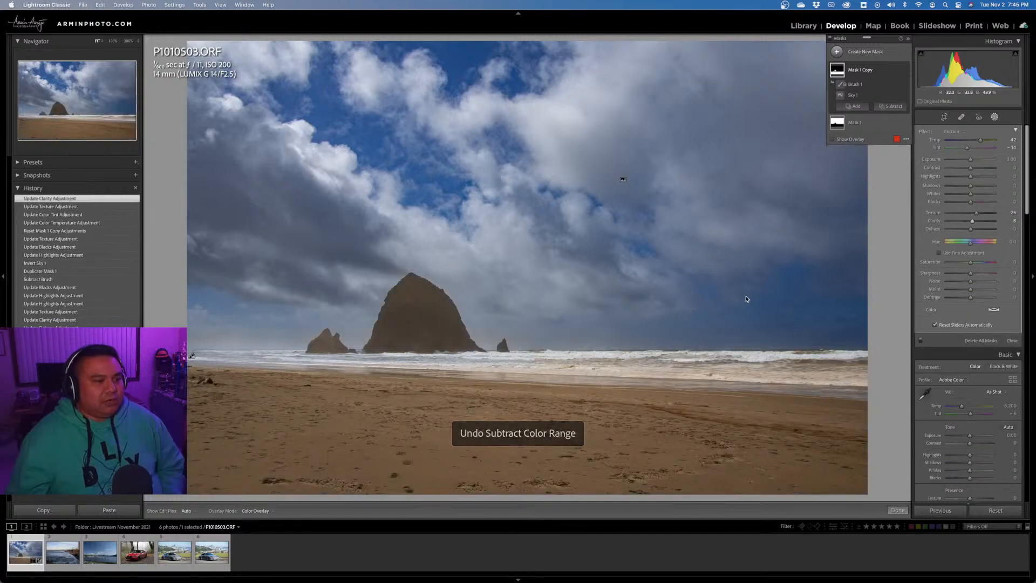
# Subtract a brush from the foreground mask over the surf, showing the mask overlay to guide the strokes.
pyautogui.click(891, 107)
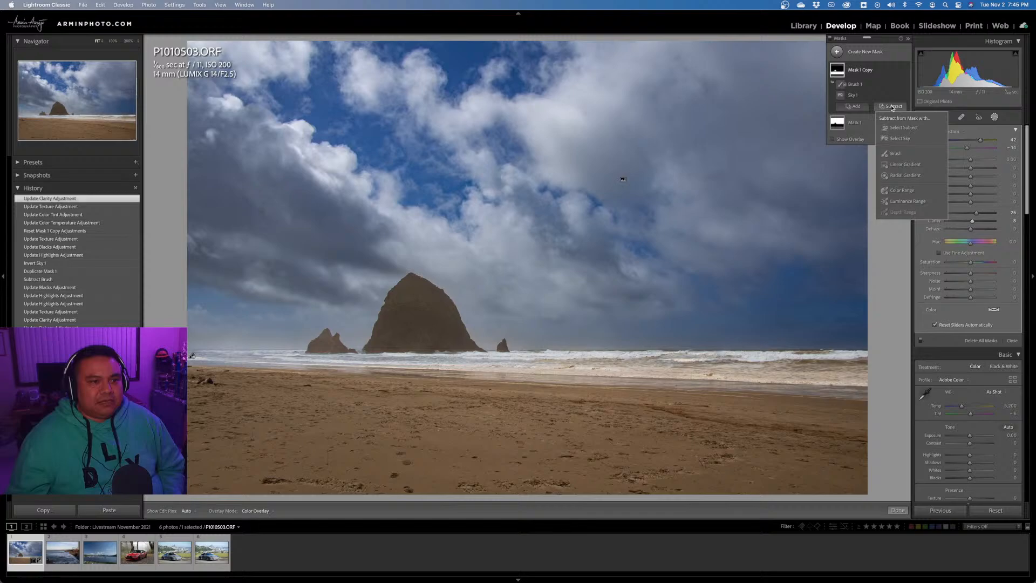
pyautogui.click(896, 154)
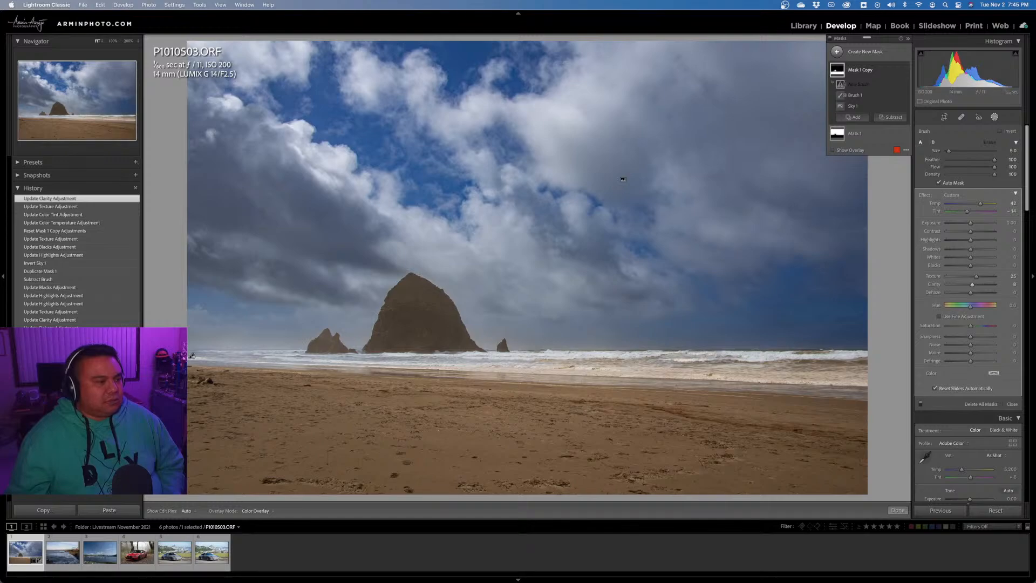
pyautogui.press('h')
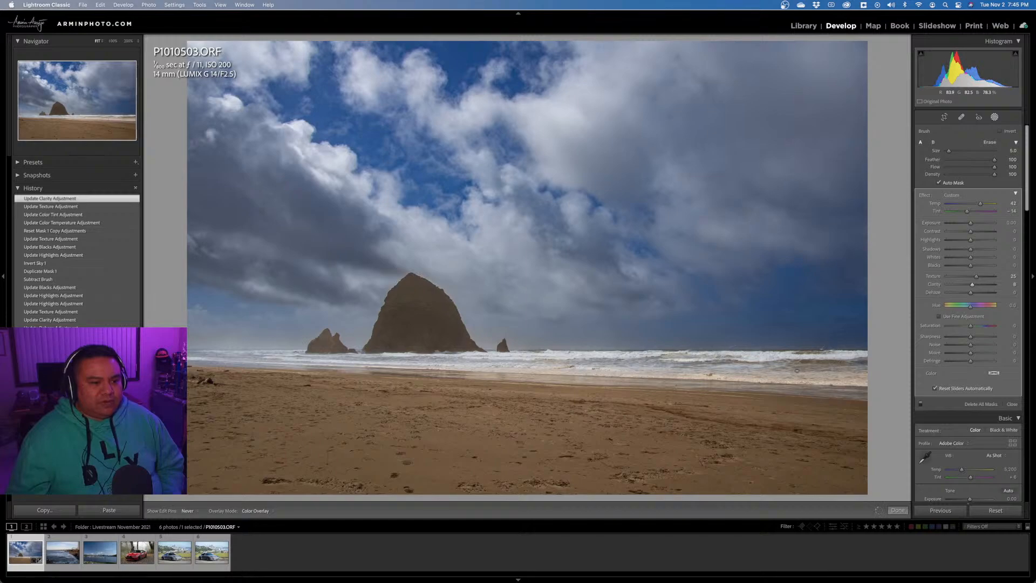
pyautogui.moveTo(797, 371); pyautogui.dragTo(799, 370)
pyautogui.click(834, 150)
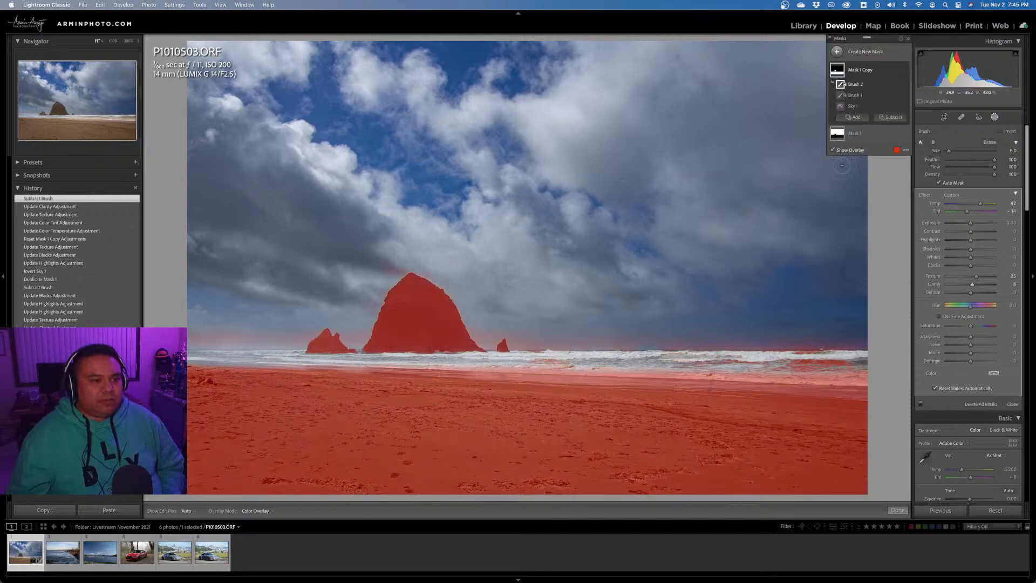
pyautogui.press('h')
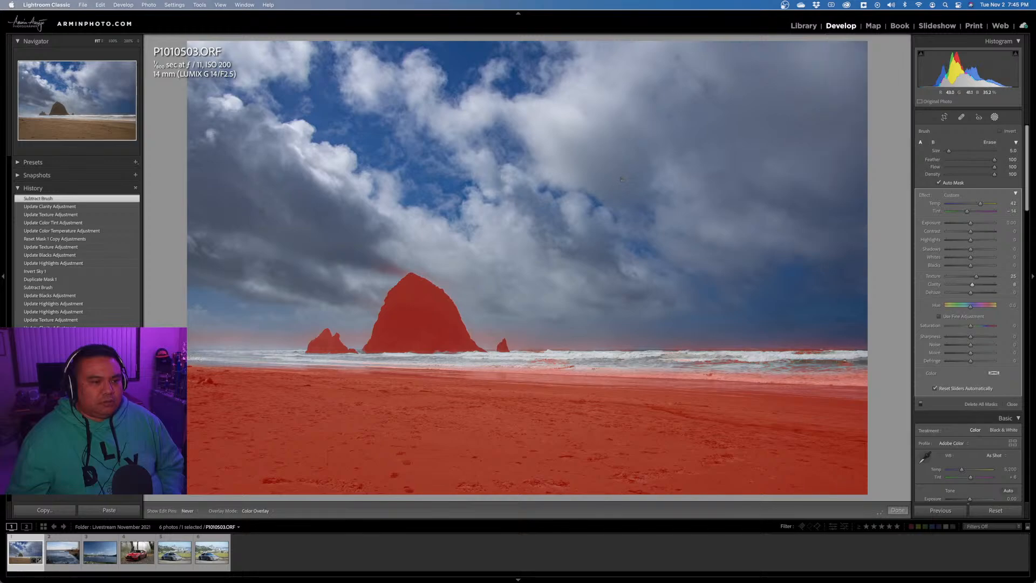
pyautogui.moveTo(786, 363)
pyautogui.mouseDown()
pyautogui.moveTo(858, 376)
pyautogui.moveTo(801, 377)
pyautogui.moveTo(852, 376)
pyautogui.mouseUp()
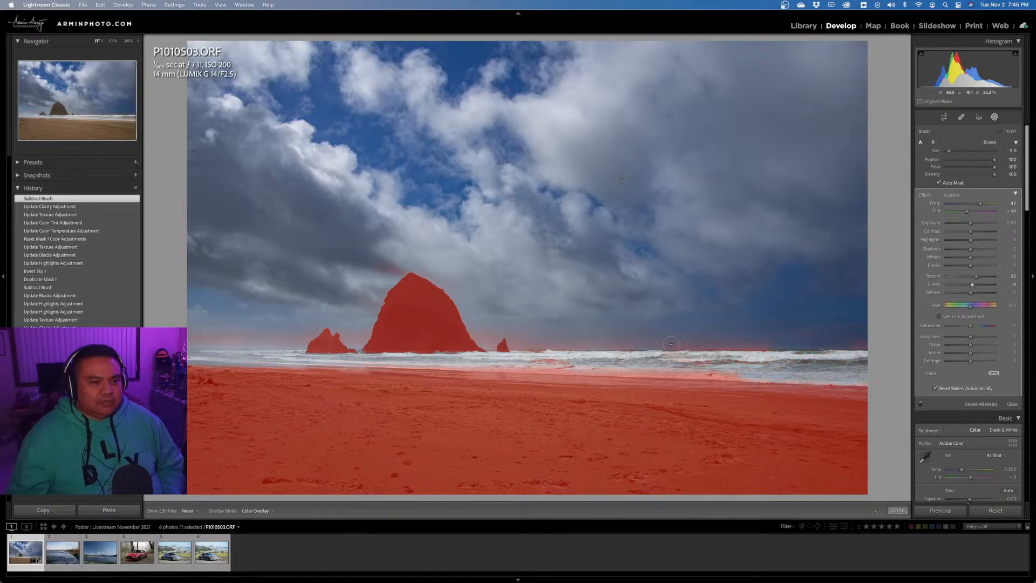
# Brush the large sea stack and the smaller rocks out of the foreground mask, raising the brush size to 7.0.
pyautogui.moveTo(474, 340); pyautogui.dragTo(364, 340)
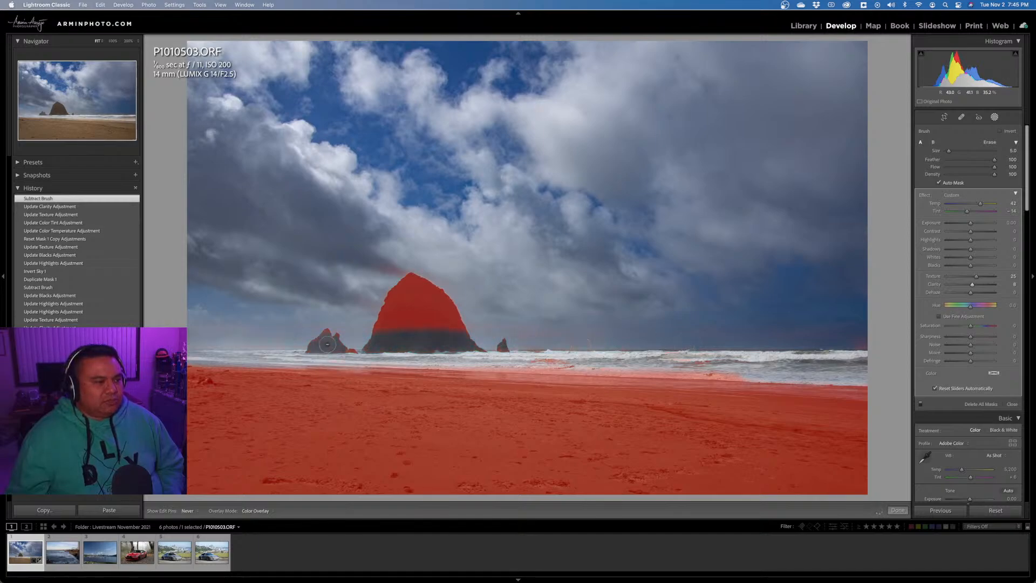
pyautogui.moveTo(441, 312)
pyautogui.mouseDown()
pyautogui.moveTo(371, 302)
pyautogui.moveTo(467, 297)
pyautogui.moveTo(371, 267)
pyautogui.moveTo(434, 314)
pyautogui.moveTo(400, 302)
pyautogui.moveTo(374, 317)
pyautogui.mouseUp()
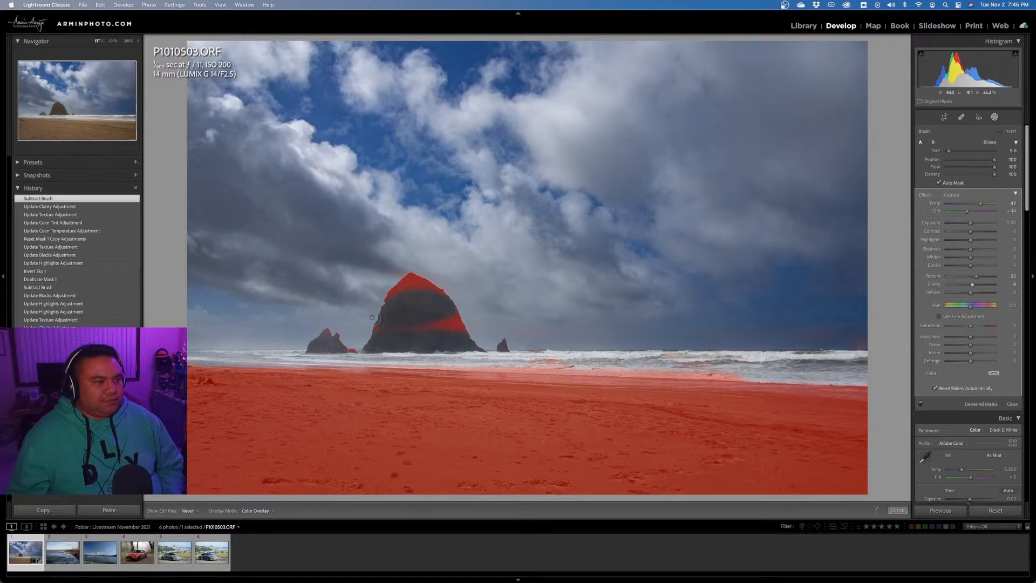
pyautogui.moveTo(436, 279); pyautogui.dragTo(403, 301)
pyautogui.scroll(2, 404, 301)
pyautogui.moveTo(331, 333); pyautogui.dragTo(332, 336)
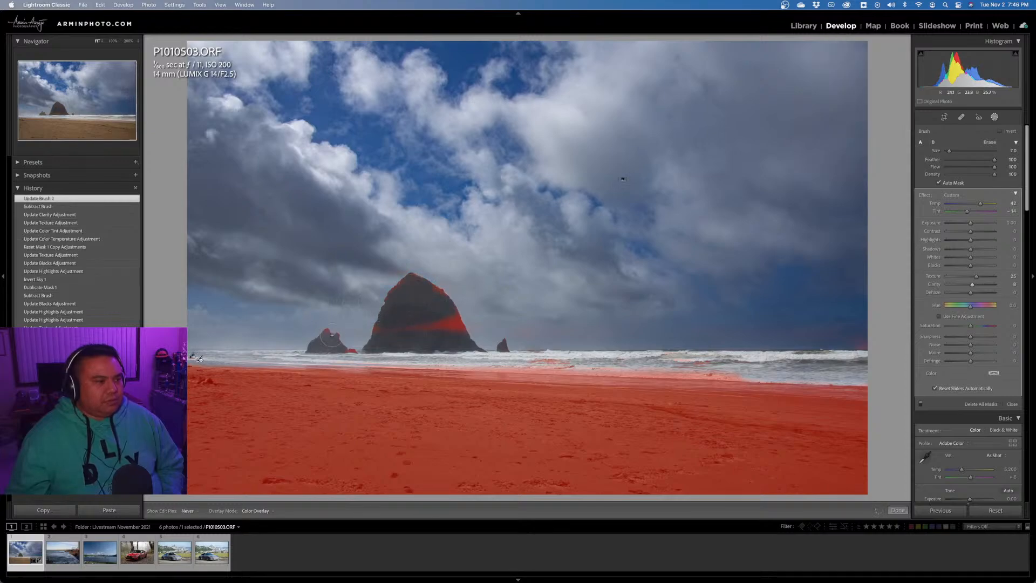
pyautogui.moveTo(439, 308)
pyautogui.mouseDown()
pyautogui.moveTo(452, 289)
pyautogui.moveTo(417, 297)
pyautogui.moveTo(440, 298)
pyautogui.mouseUp()
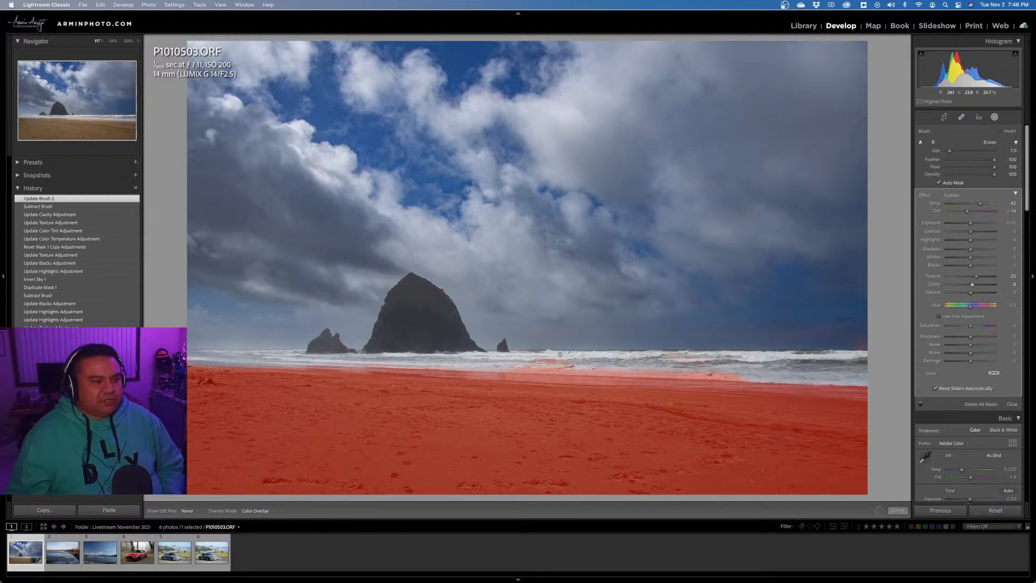
# Brush the remaining surf and shoreline out of the foreground mask and clean up the sky area above the horizon.
pyautogui.moveTo(559, 371); pyautogui.dragTo(743, 377)
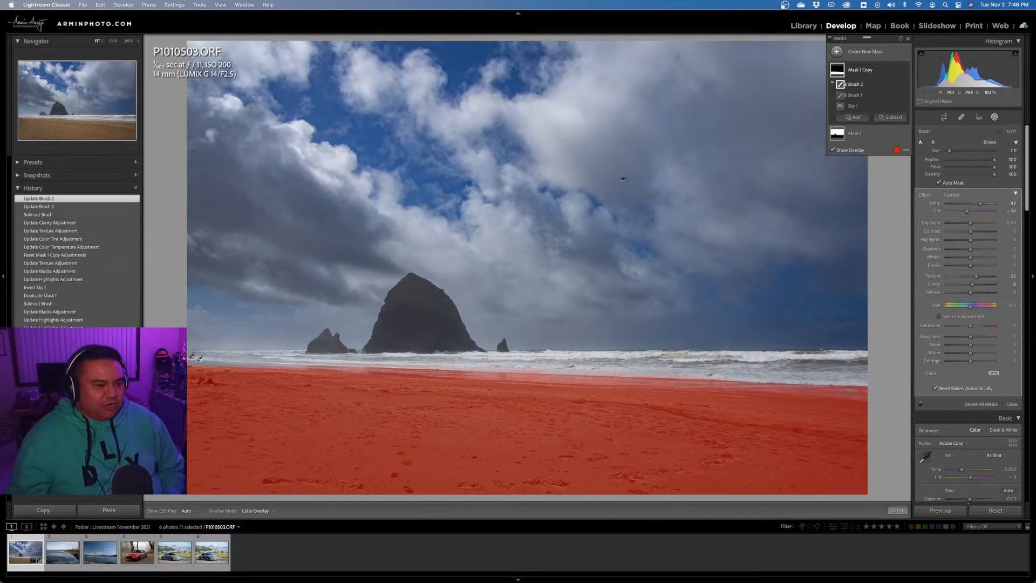
pyautogui.press('h')
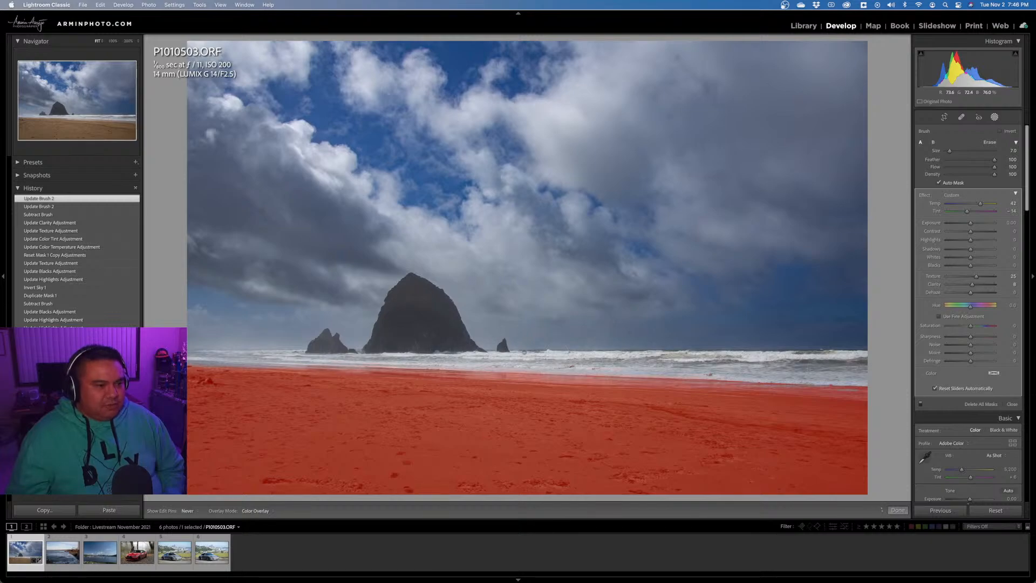
pyautogui.moveTo(595, 313); pyautogui.dragTo(597, 311)
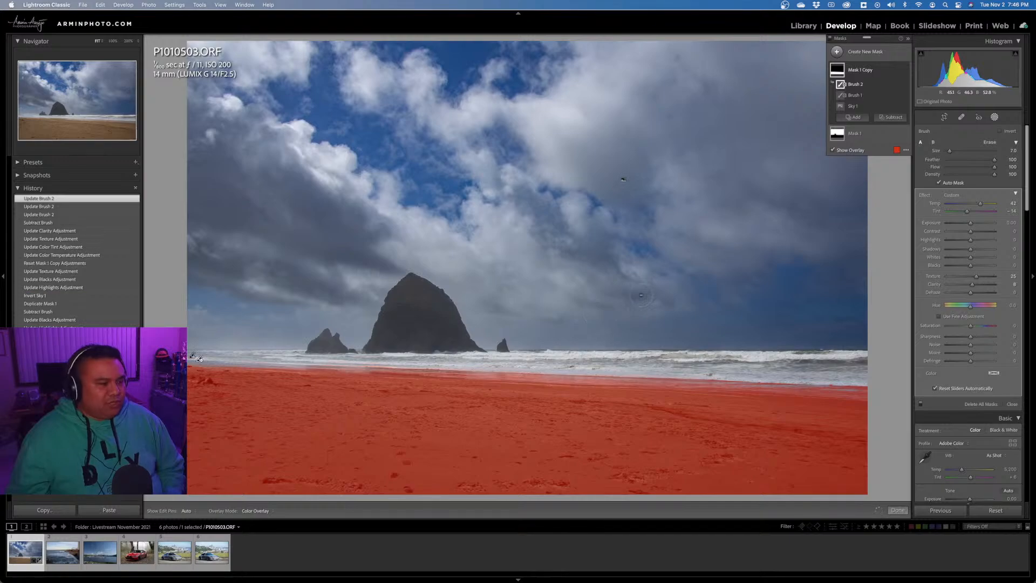
# Hide the mask overlay and set the foreground mask's Exposure to -0.18 and Contrast to 38.
pyautogui.click(855, 152)
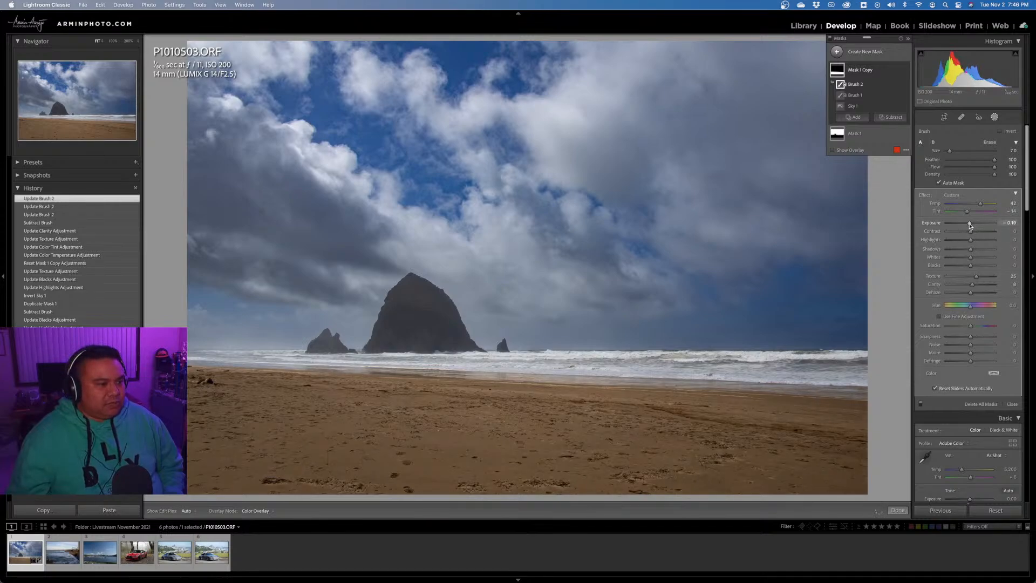
pyautogui.moveTo(970, 224); pyautogui.dragTo(981, 235)
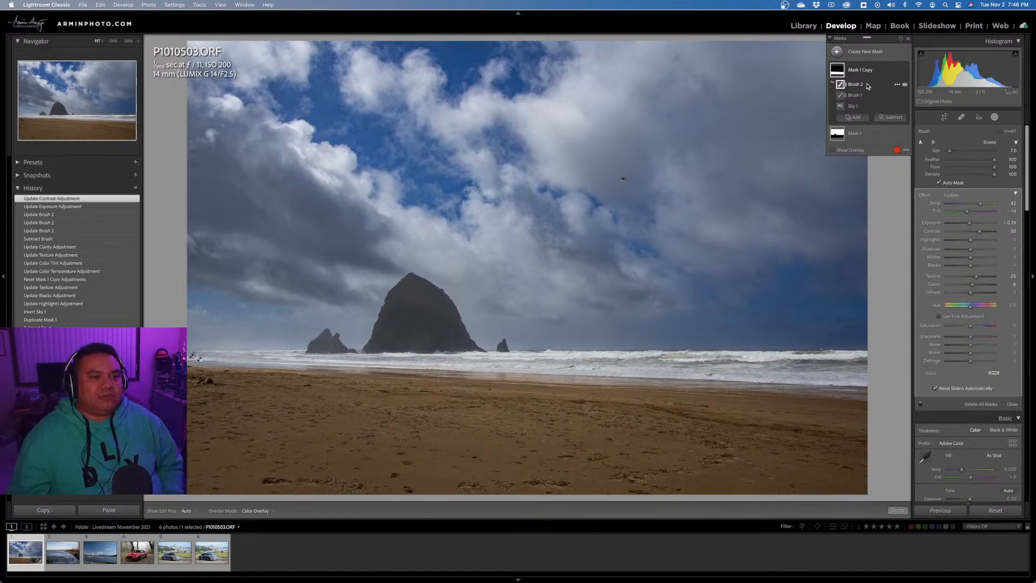
# Rename Mask 1 as Sky and Mask 1 Copy as Sand.
pyautogui.click(863, 133)
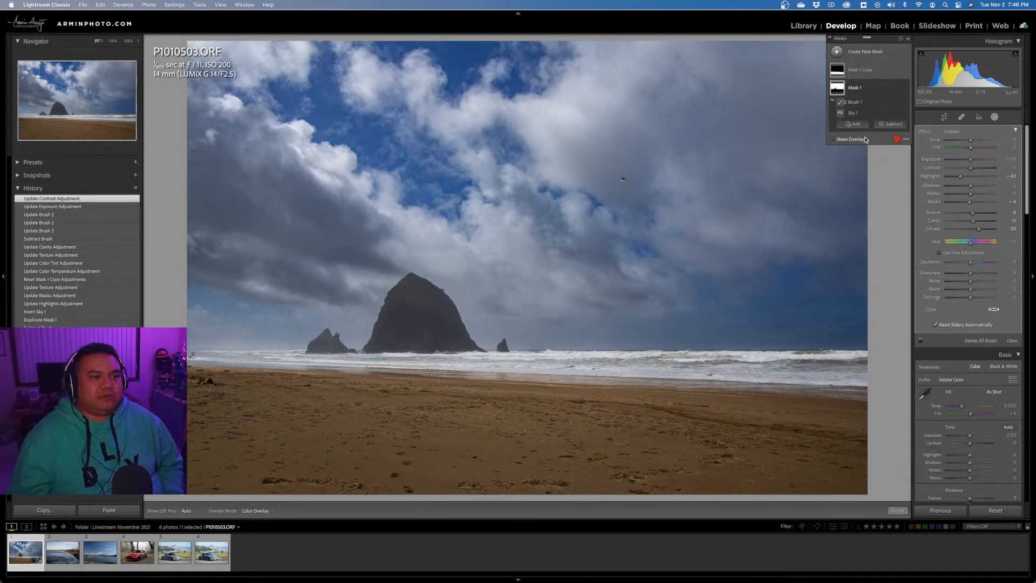
pyautogui.doubleClick(860, 90)
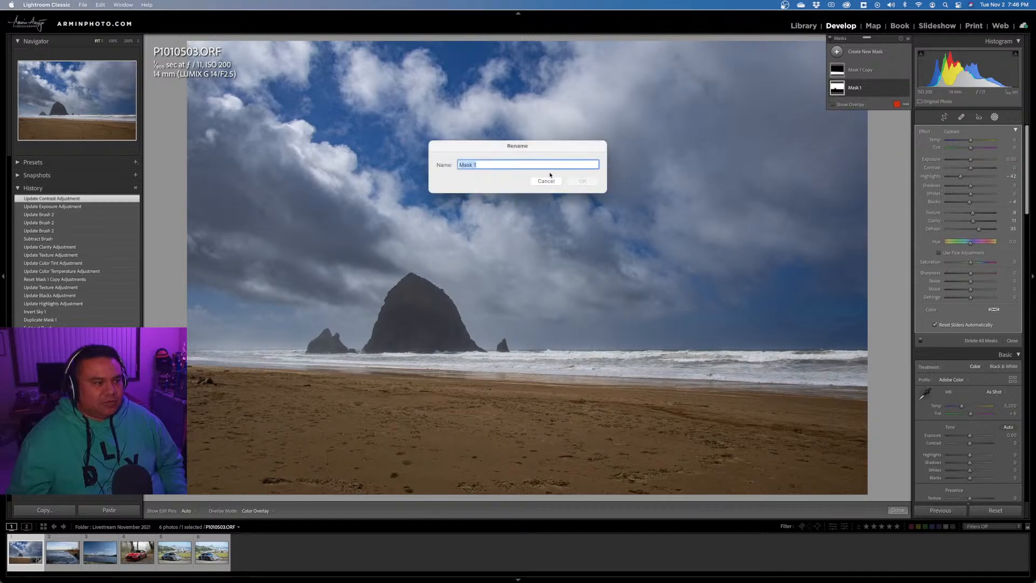
pyautogui.write('Sky')
pyautogui.press('Return')
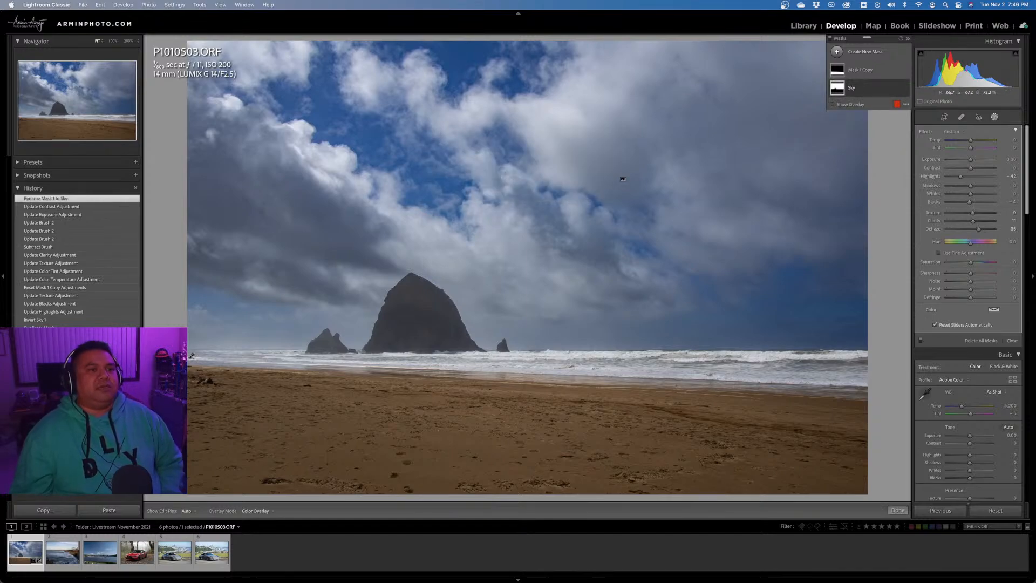
pyautogui.doubleClick(858, 71)
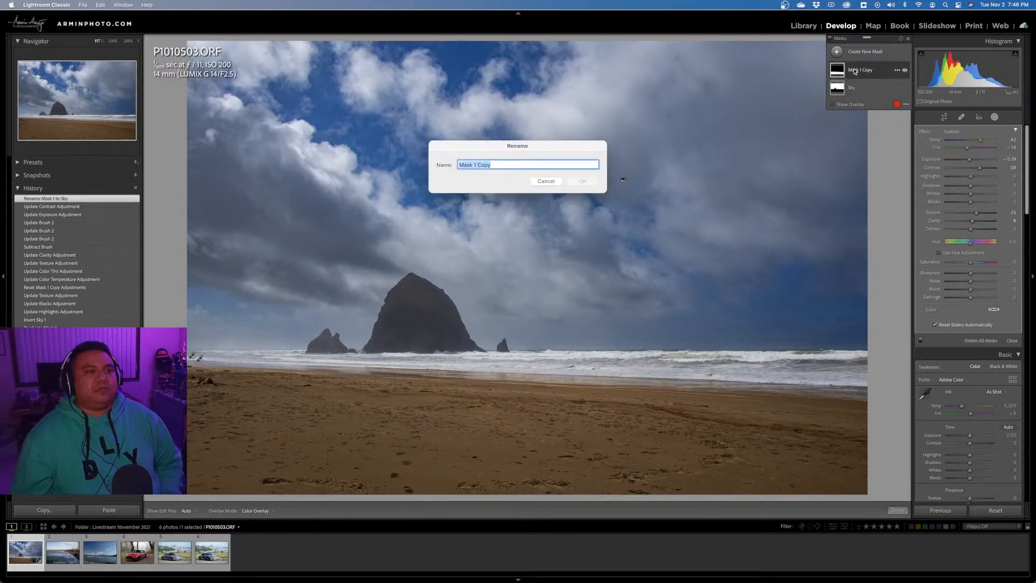
pyautogui.write('Sand')
pyautogui.press('Return')
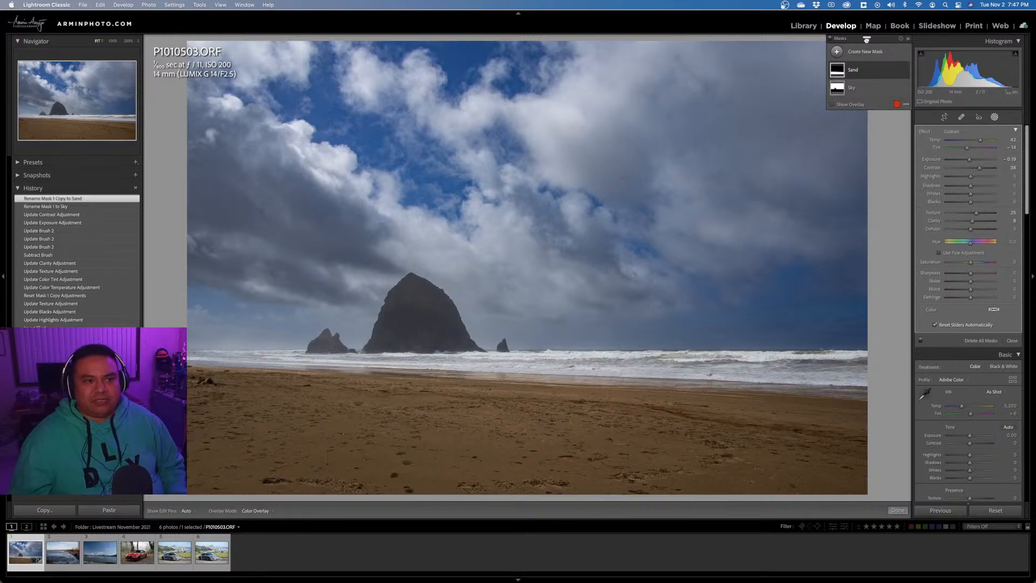
# Cool the Sky mask with Temp -16 and Tint -4.
pyautogui.moveTo(867, 40)
pyautogui.mouseDown()
pyautogui.moveTo(981, 144)
pyautogui.moveTo(875, 41)
pyautogui.mouseUp()
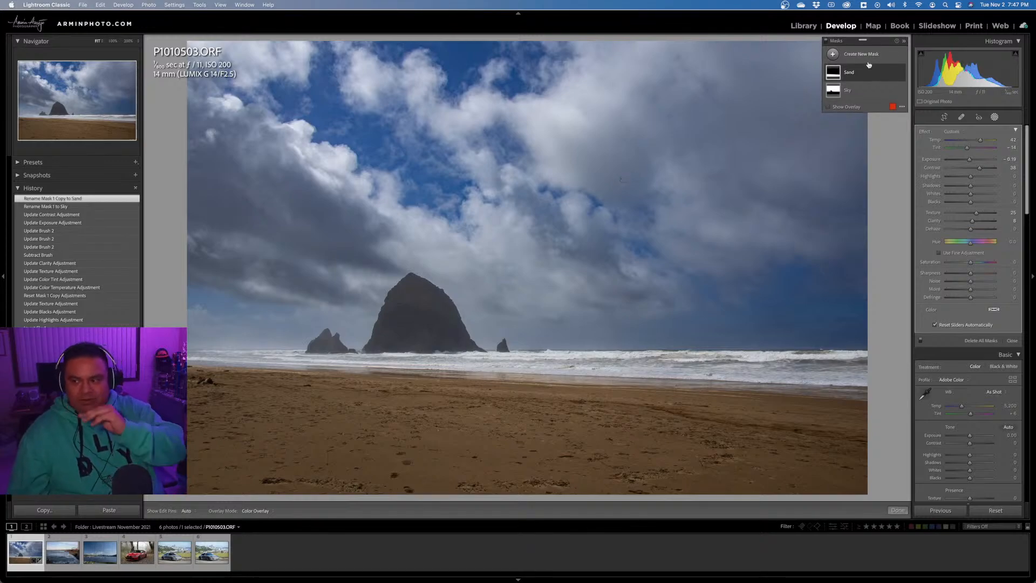
pyautogui.click(862, 92)
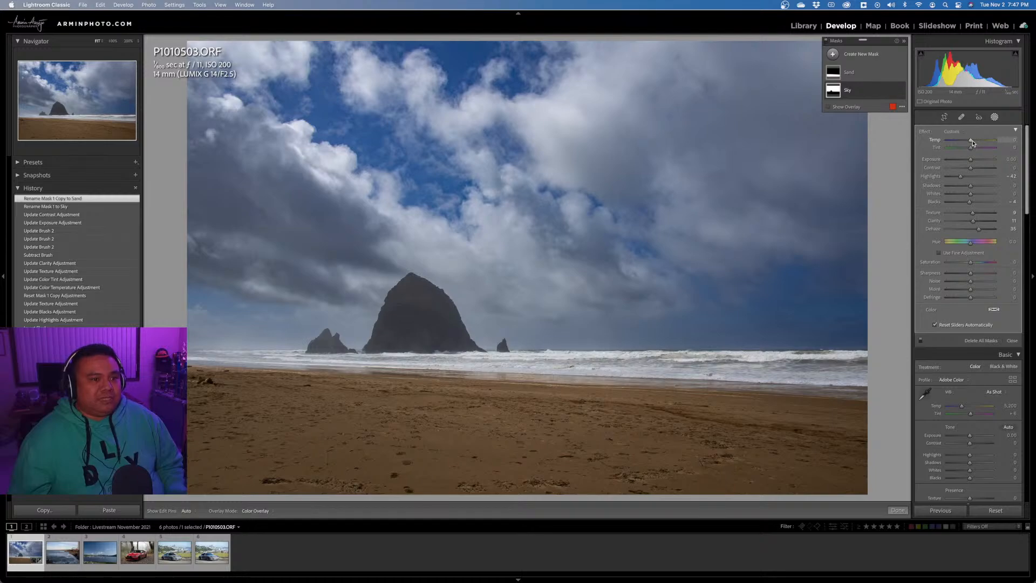
pyautogui.moveTo(969, 143); pyautogui.dragTo(971, 153)
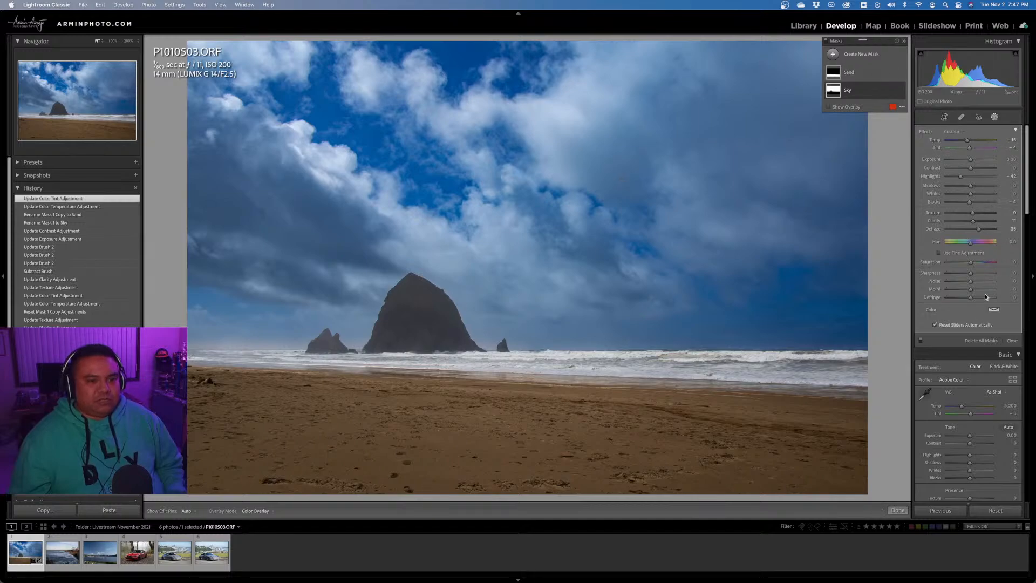
# Close masking and set the whole photo's Dehaze to +12.
pyautogui.click(1012, 340)
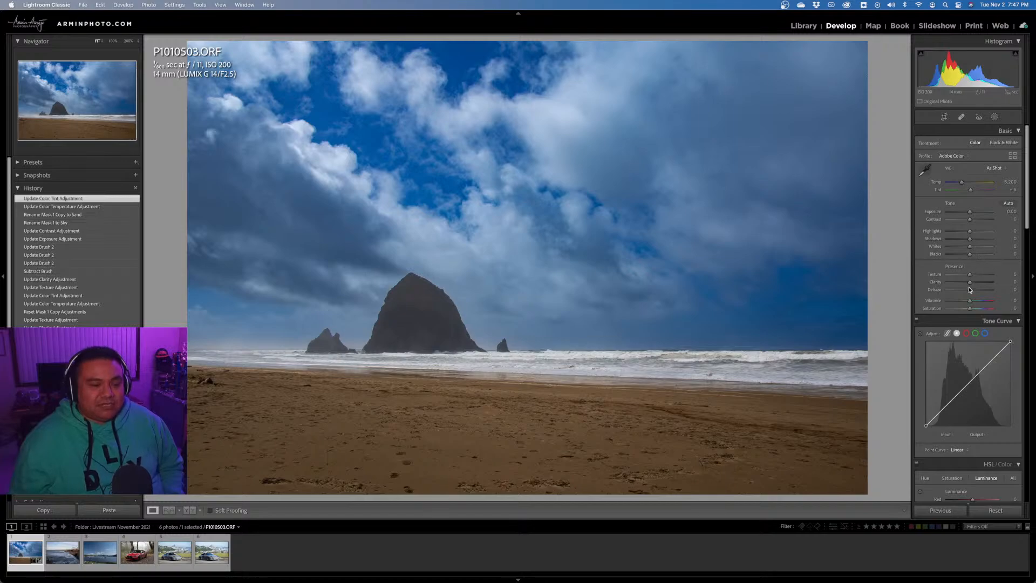
pyautogui.moveTo(971, 292); pyautogui.dragTo(973, 293)
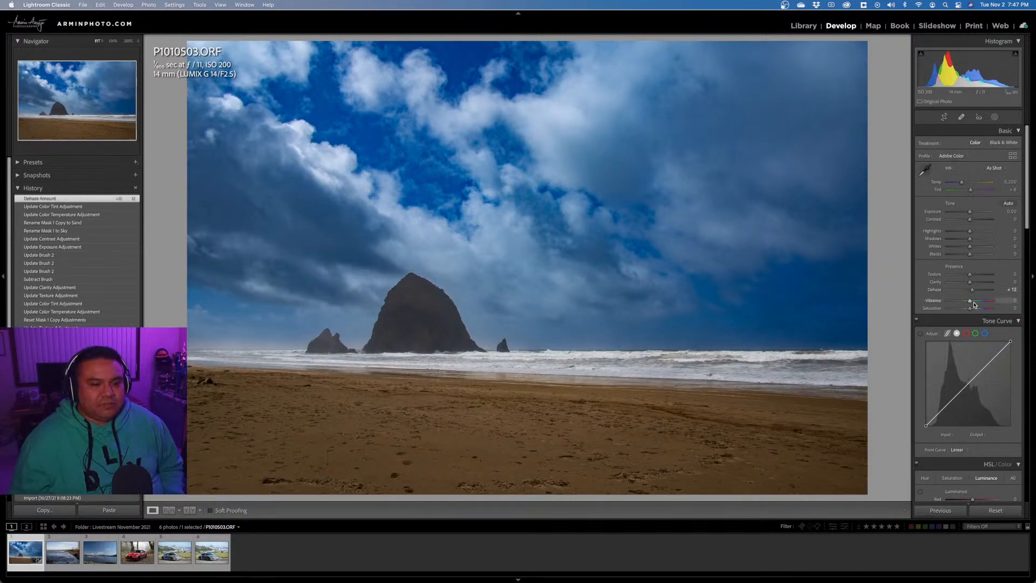
# Shape an S-curve in the Tone Curve with the black point lifted to output 26, midtones anchored at 118, brighter highlights and a lowered white point.
pyautogui.scroll(-10, 974, 305)
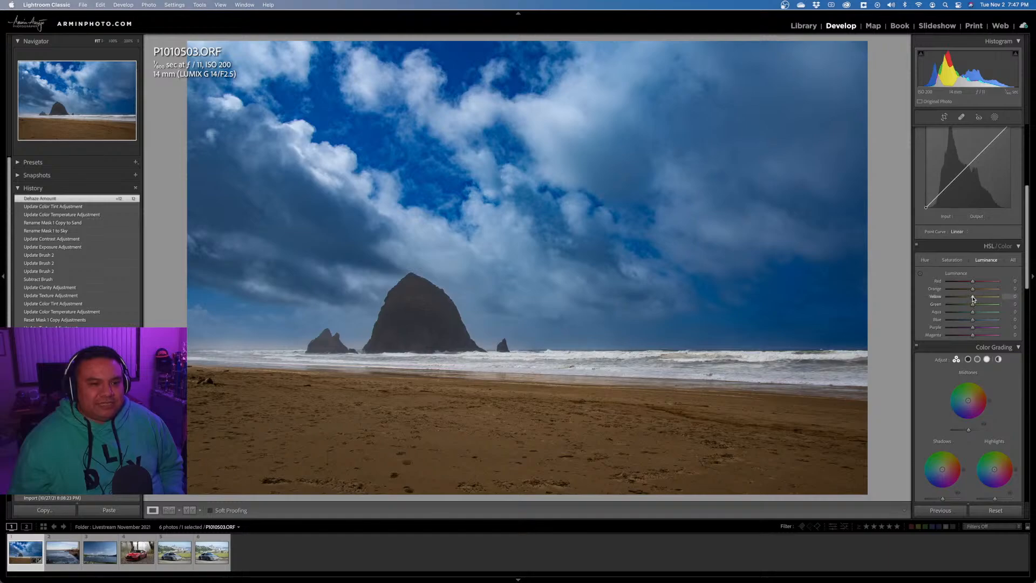
pyautogui.scroll(3, 974, 298)
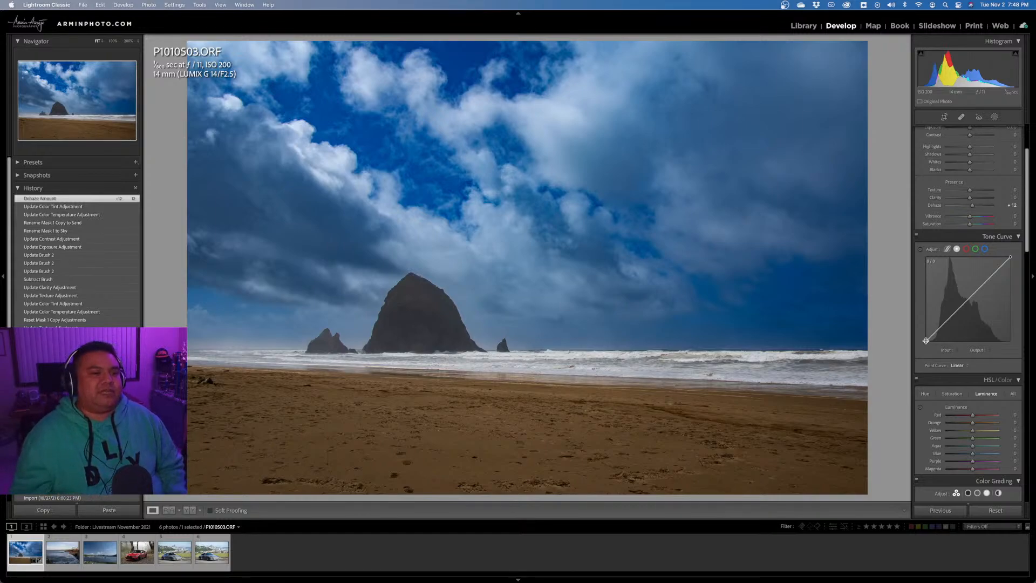
pyautogui.moveTo(927, 342); pyautogui.dragTo(926, 333)
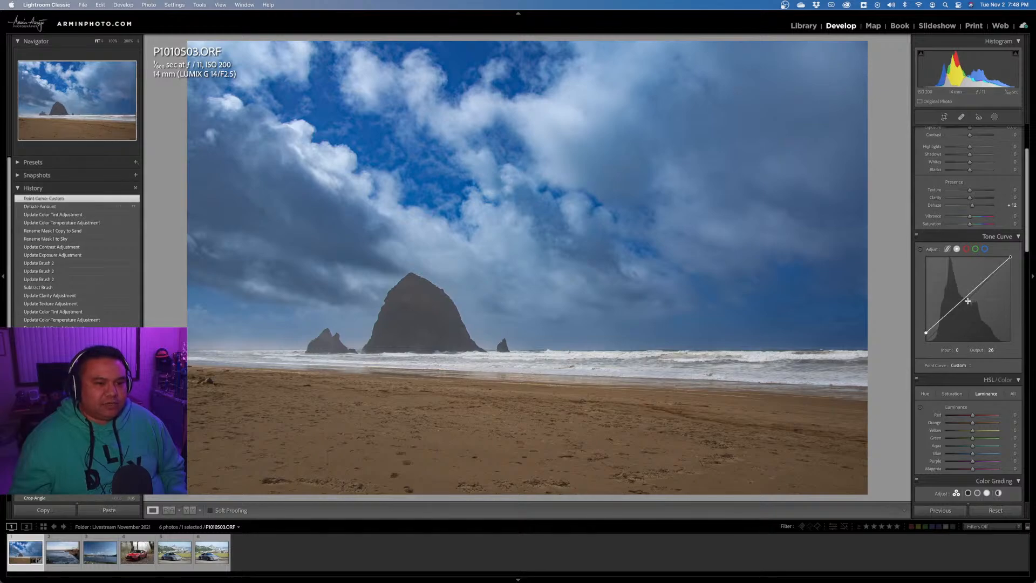
pyautogui.moveTo(965, 297); pyautogui.dragTo(965, 302)
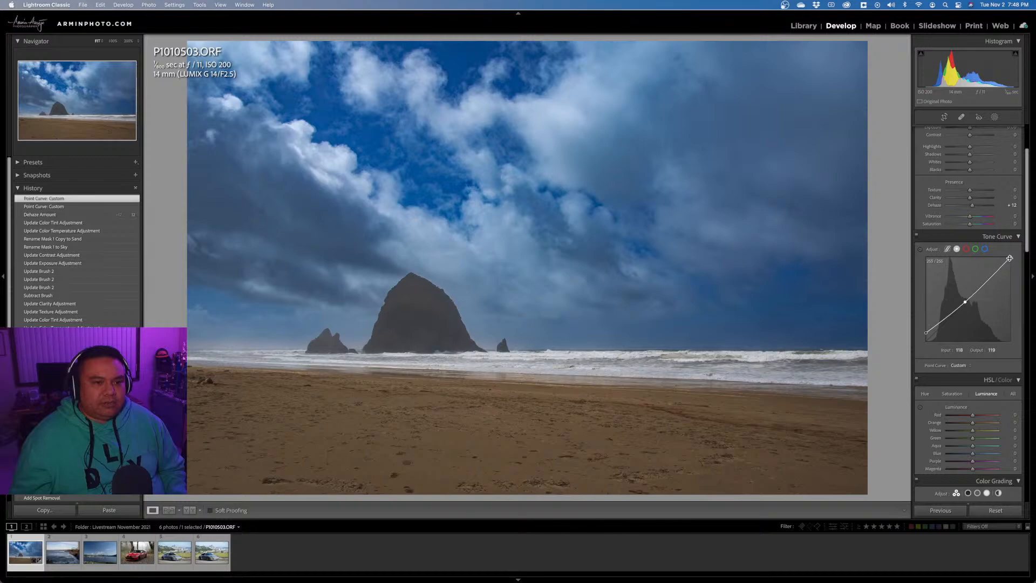
pyautogui.moveTo(1009, 259); pyautogui.dragTo(991, 274)
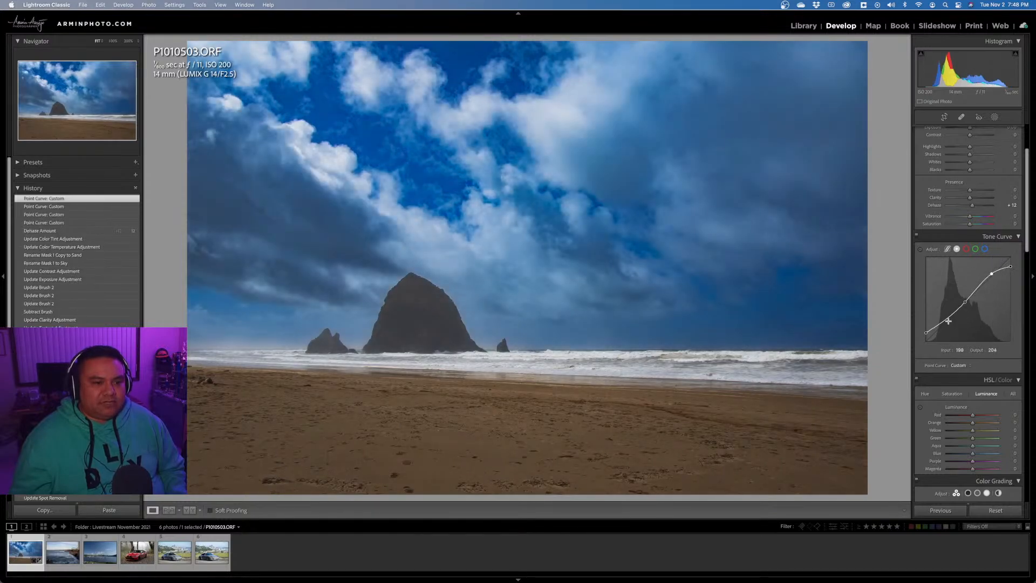
pyautogui.moveTo(948, 321); pyautogui.dragTo(945, 322)
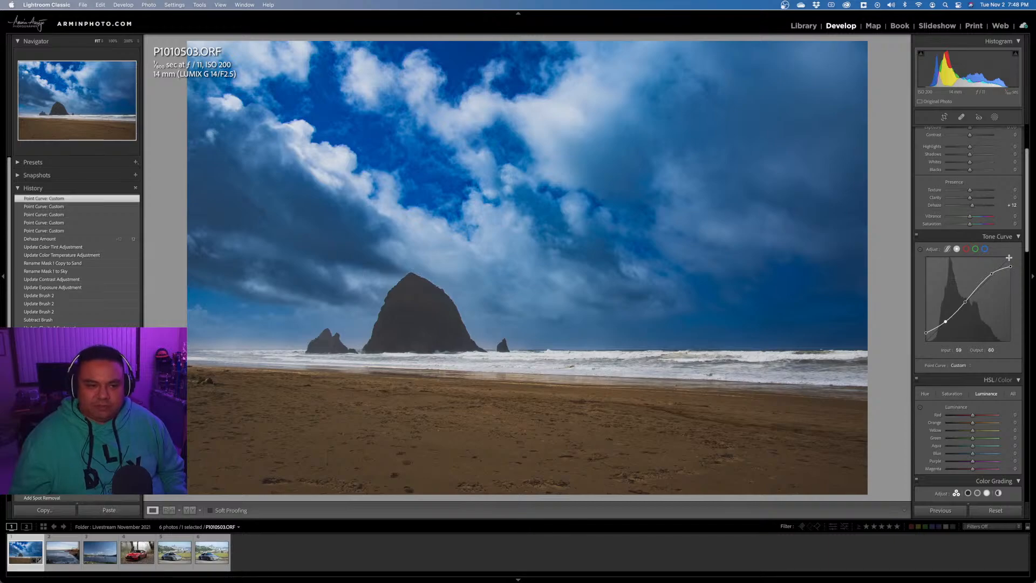
# Fine-tune the tone curve's end points, setting the black point to output 24 and the white point to output 229.
pyautogui.moveTo(1013, 268); pyautogui.dragTo(1012, 264)
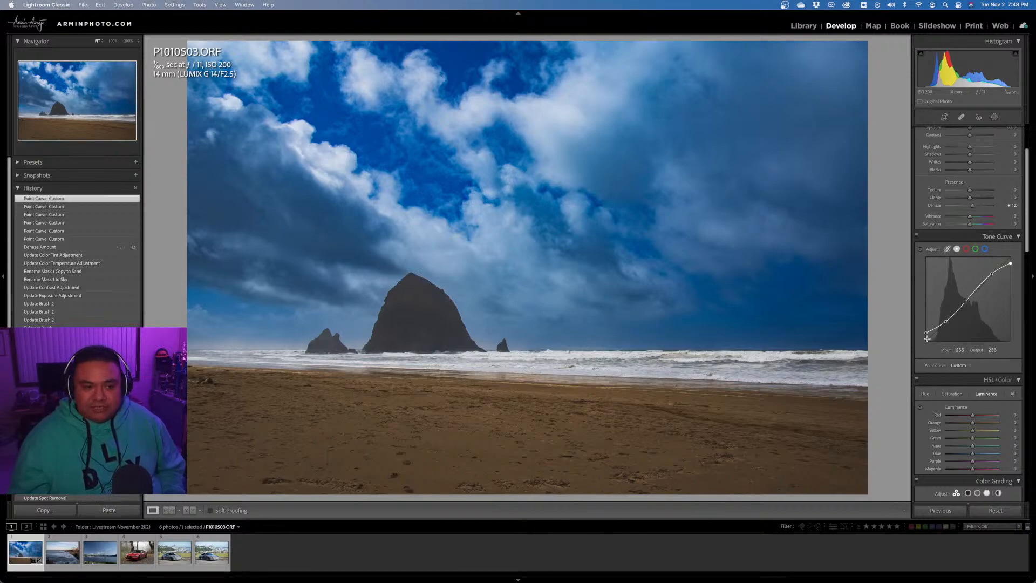
pyautogui.moveTo(926, 334); pyautogui.dragTo(925, 335)
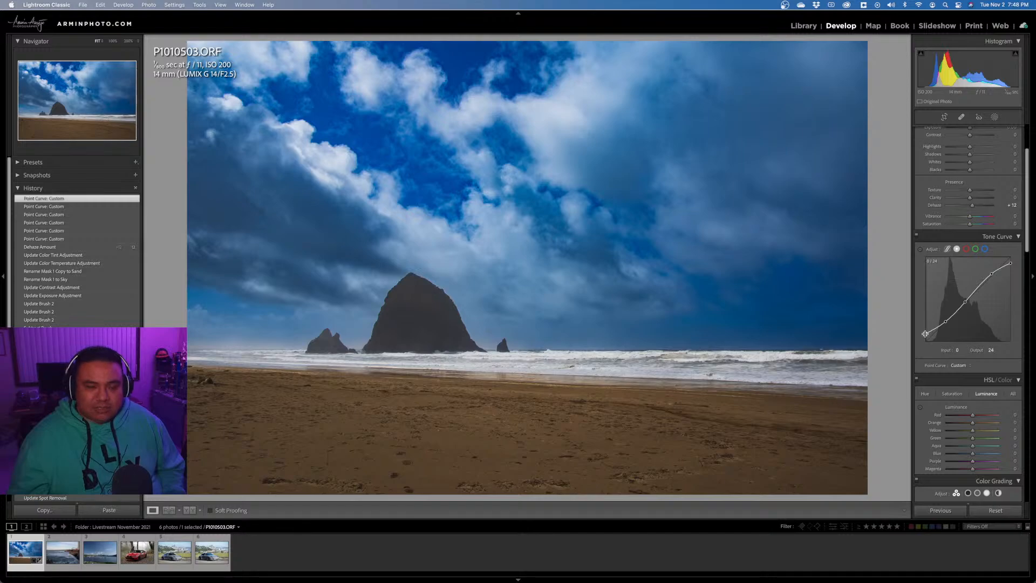
pyautogui.moveTo(1011, 265); pyautogui.dragTo(1011, 264)
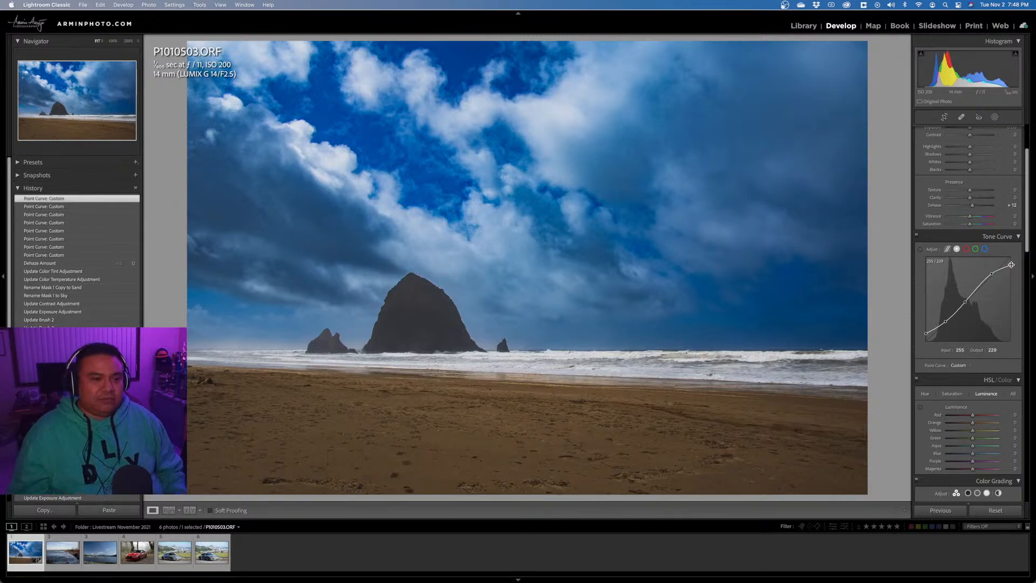
# Look through the point curve presets, leave them unused, and reset the tone curve to Linear.
pyautogui.click(958, 365)
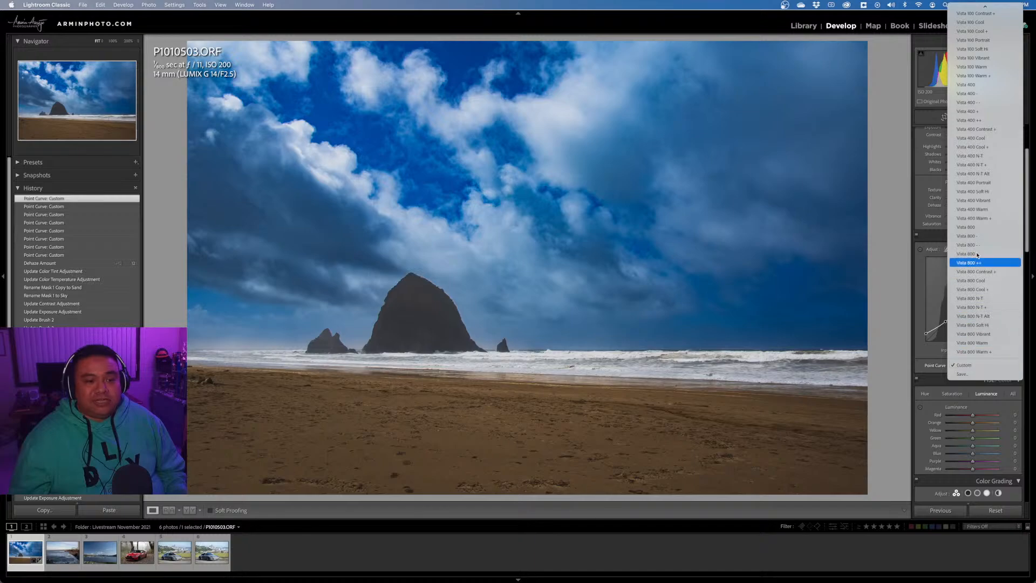
pyautogui.click(918, 295)
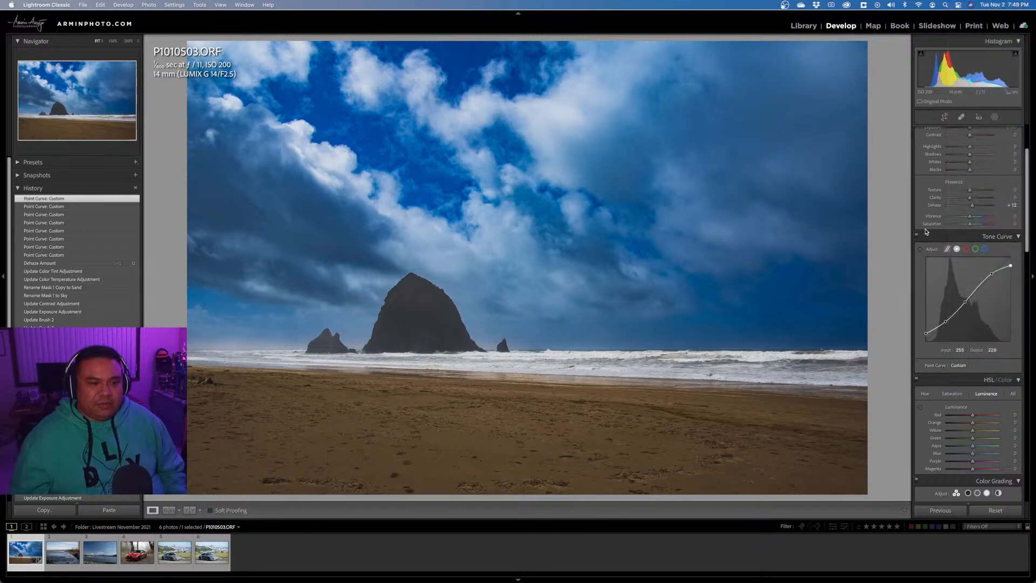
pyautogui.doubleClick(933, 249)
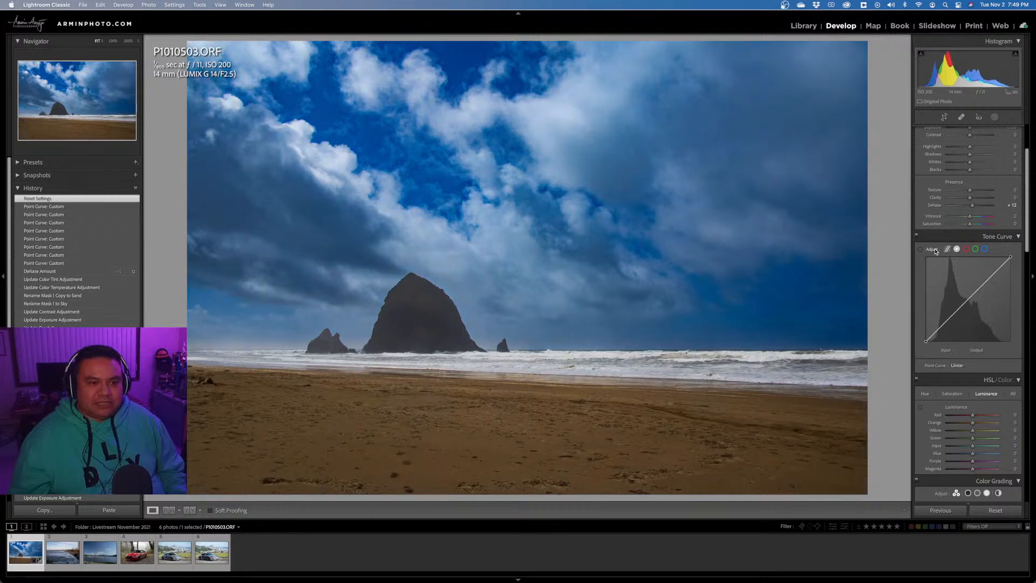
# Try raising and lowering the midtones of the tone curve's red channel, and reset the curve.
pyautogui.click(967, 250)
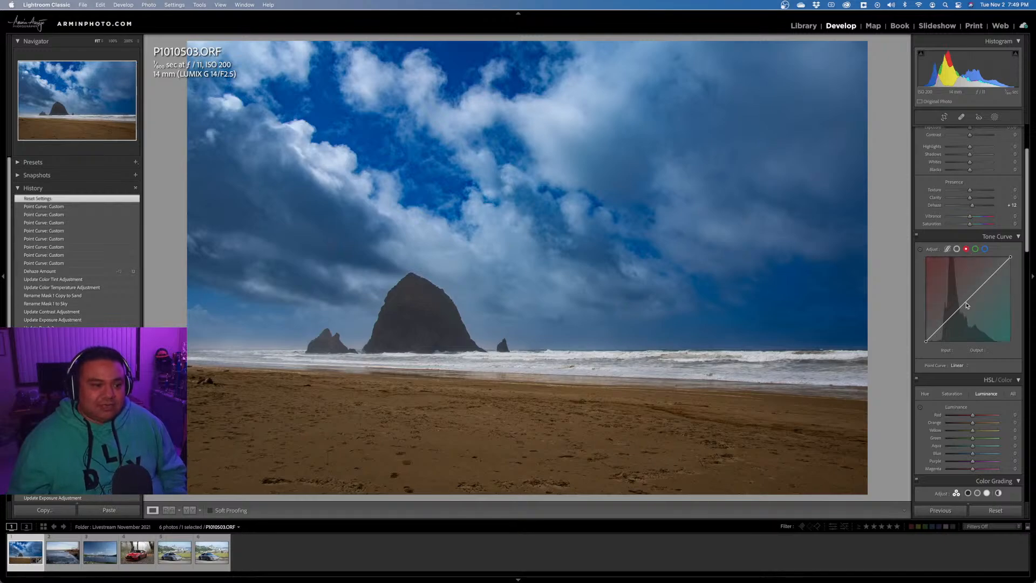
pyautogui.moveTo(967, 305); pyautogui.dragTo(965, 296)
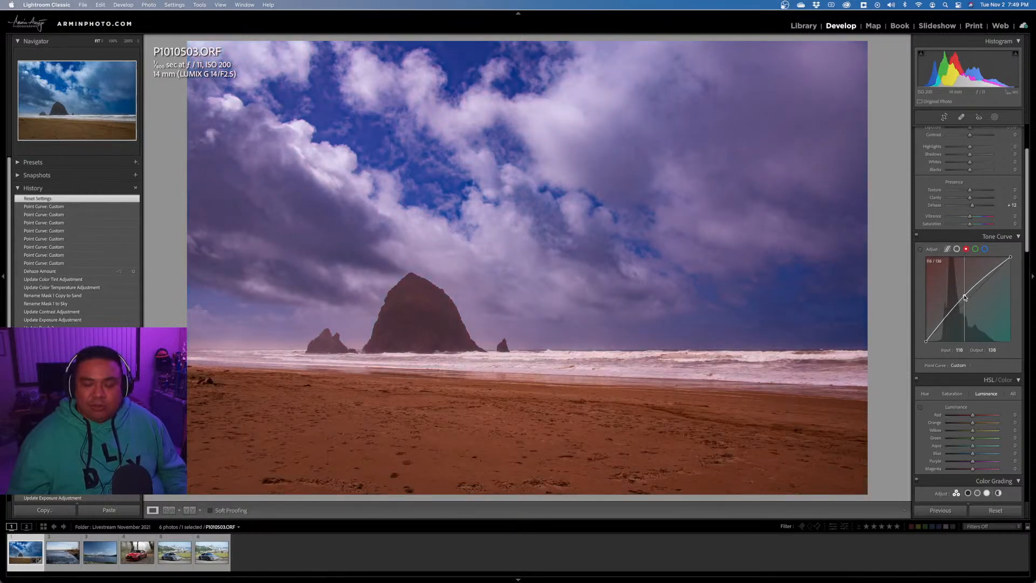
pyautogui.moveTo(965, 298)
pyautogui.mouseDown()
pyautogui.moveTo(969, 311)
pyautogui.moveTo(951, 291)
pyautogui.moveTo(980, 311)
pyautogui.mouseUp()
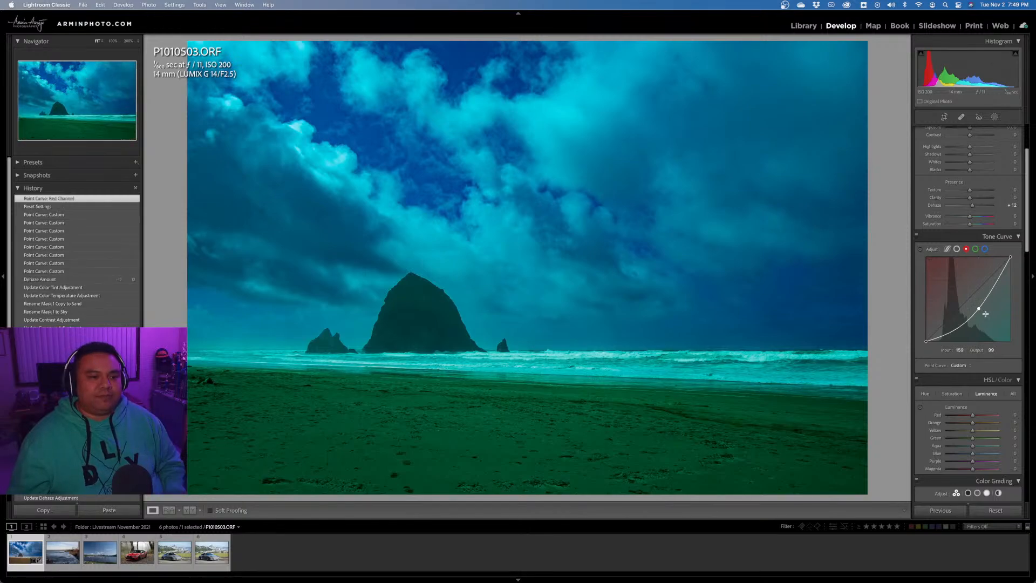
pyautogui.doubleClick(931, 250)
# View the green channel curve, try raising the blue channel's midtones, and reset the tone curve.
pyautogui.click(975, 249)
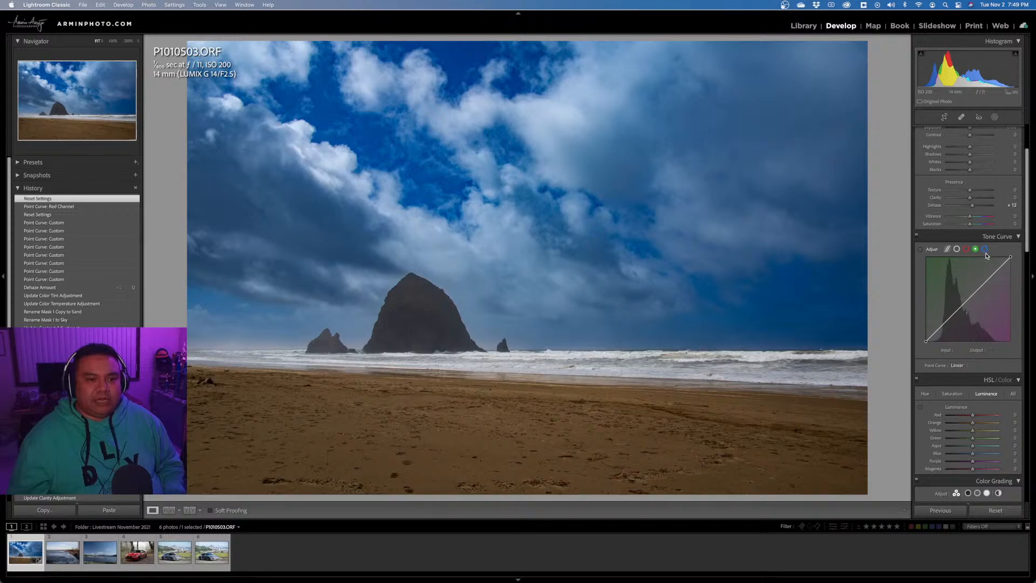
pyautogui.click(985, 249)
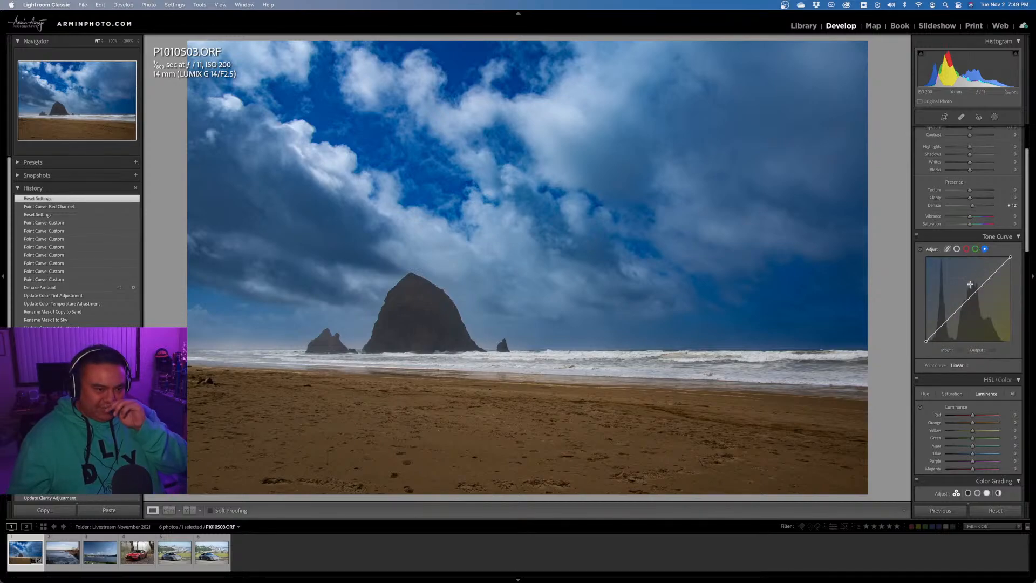
pyautogui.moveTo(967, 300)
pyautogui.mouseDown()
pyautogui.moveTo(978, 312)
pyautogui.moveTo(953, 286)
pyautogui.mouseUp()
pyautogui.doubleClick(931, 250)
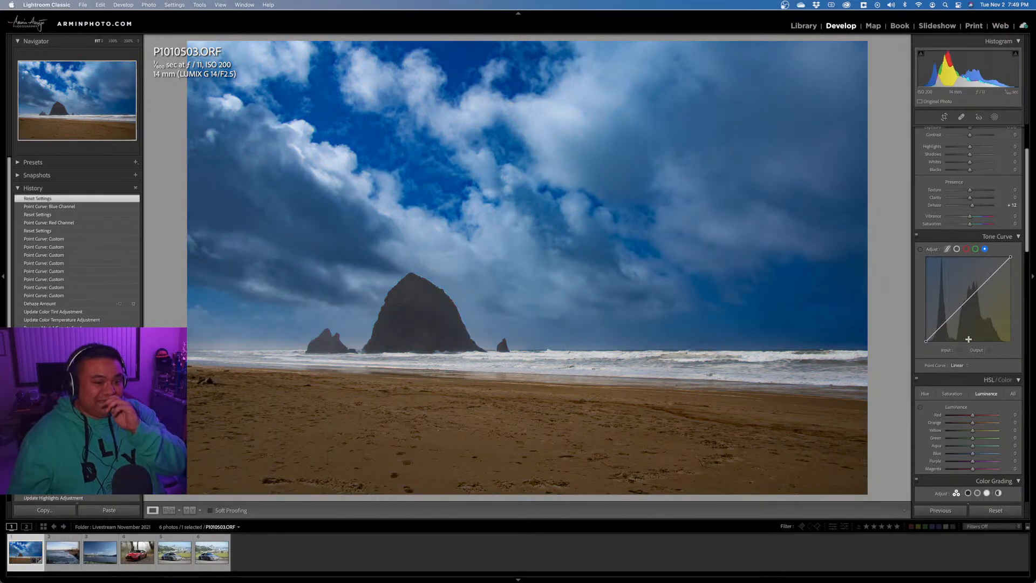
# Try tinting the Color Grading shadows yellow-orange with hue 47 and saturation 65, and reset the shadow wheel.
pyautogui.scroll(-10, 969, 339)
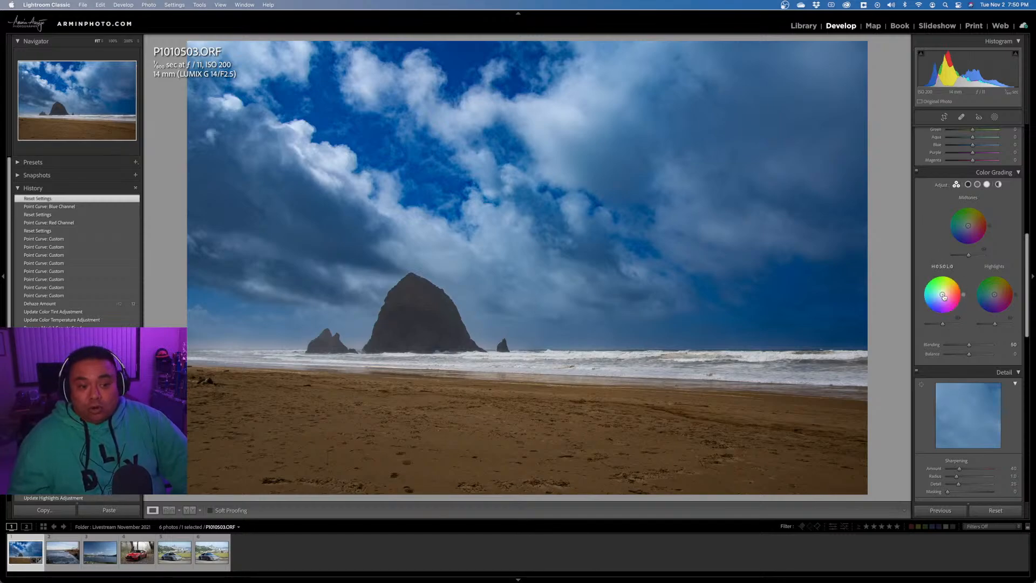
pyautogui.moveTo(943, 294); pyautogui.dragTo(949, 287)
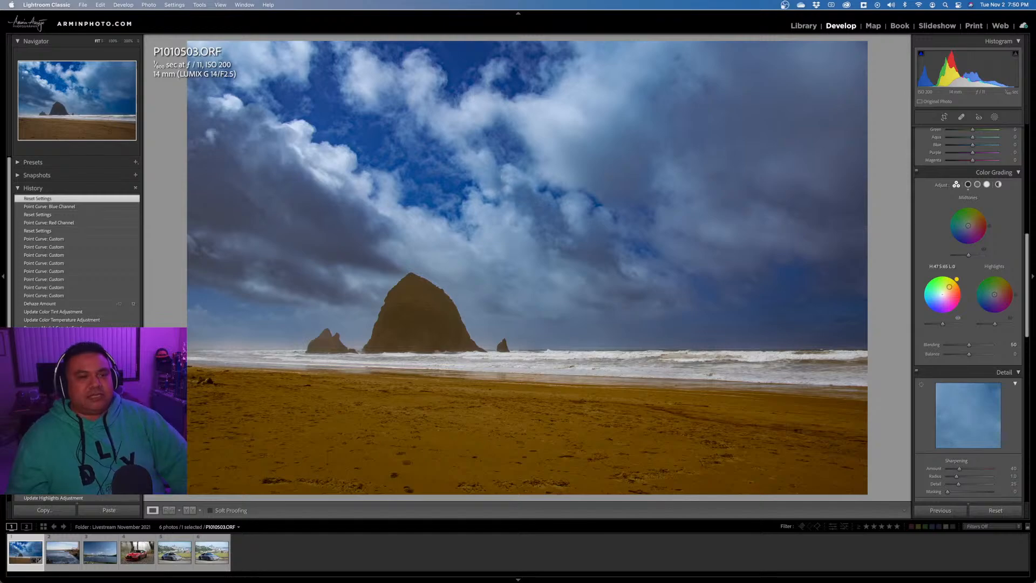
pyautogui.doubleClick(950, 286)
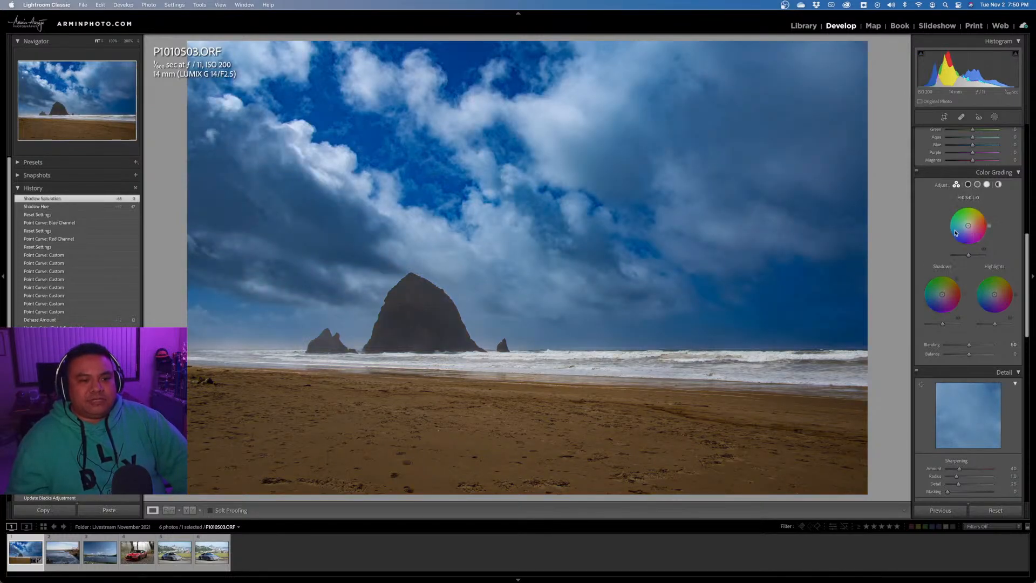
# In the enlarged Shadows wheel, try a fully saturated orange tint and a blue tint, and reset the shadow colour.
pyautogui.click(967, 185)
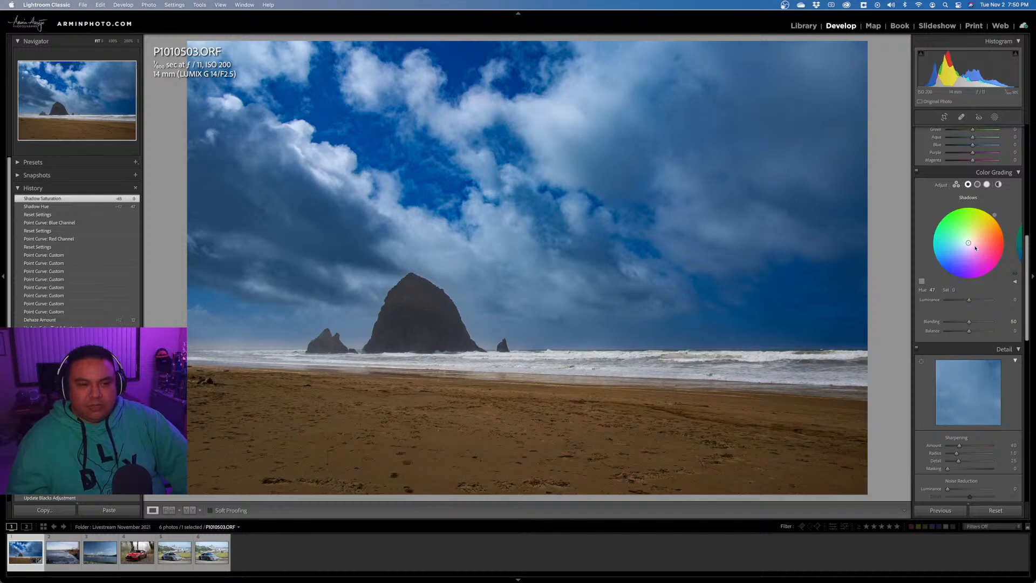
pyautogui.moveTo(968, 243); pyautogui.dragTo(991, 220)
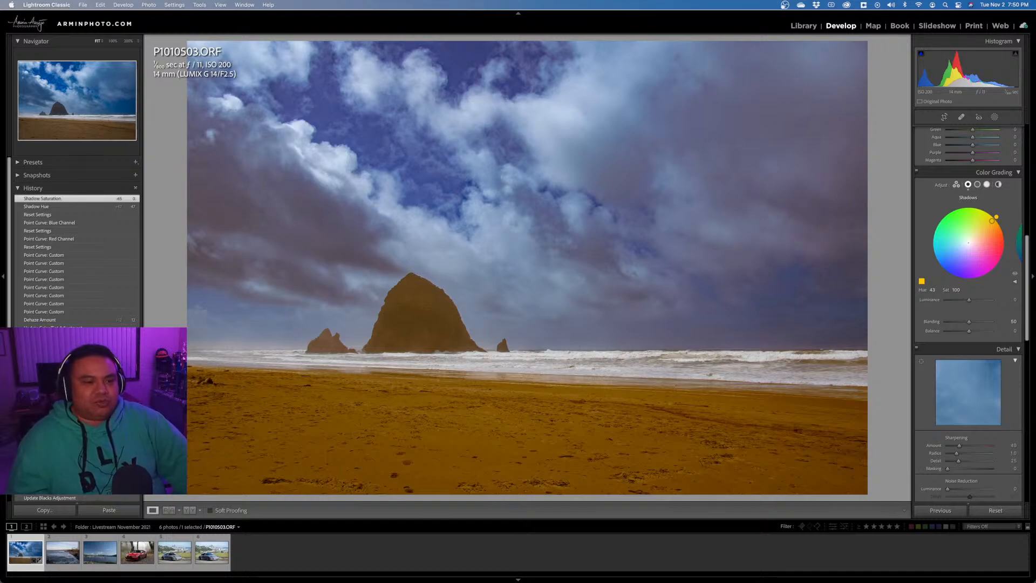
pyautogui.moveTo(992, 220); pyautogui.dragTo(941, 261)
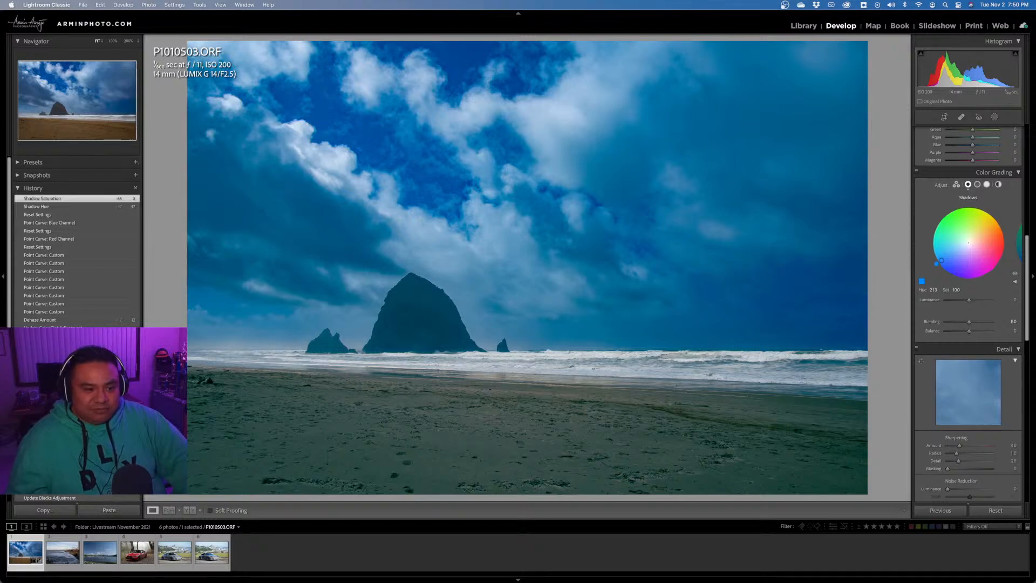
pyautogui.moveTo(941, 260); pyautogui.dragTo(950, 254)
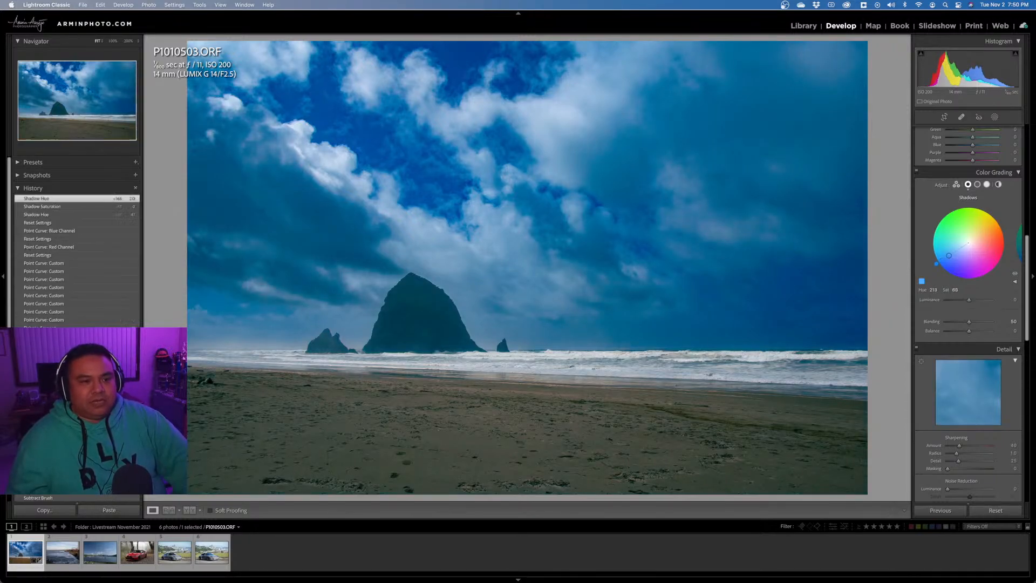
pyautogui.doubleClick(950, 254)
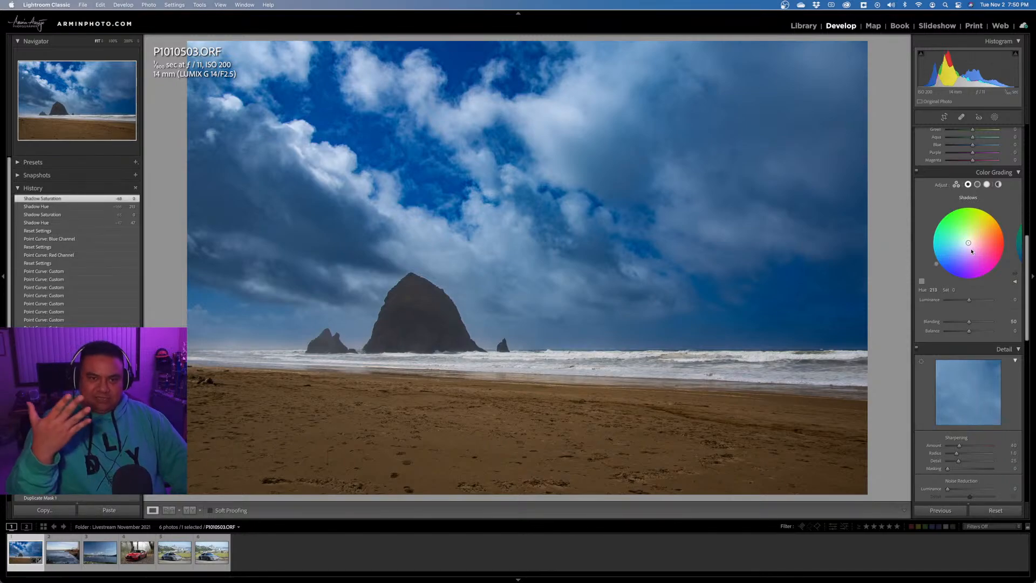
# Grade all three tonal ranges: green shadows at hue 99, saturation 45, green midtones at hue 113, saturation 23, and yellow-tinted highlights.
pyautogui.click(957, 185)
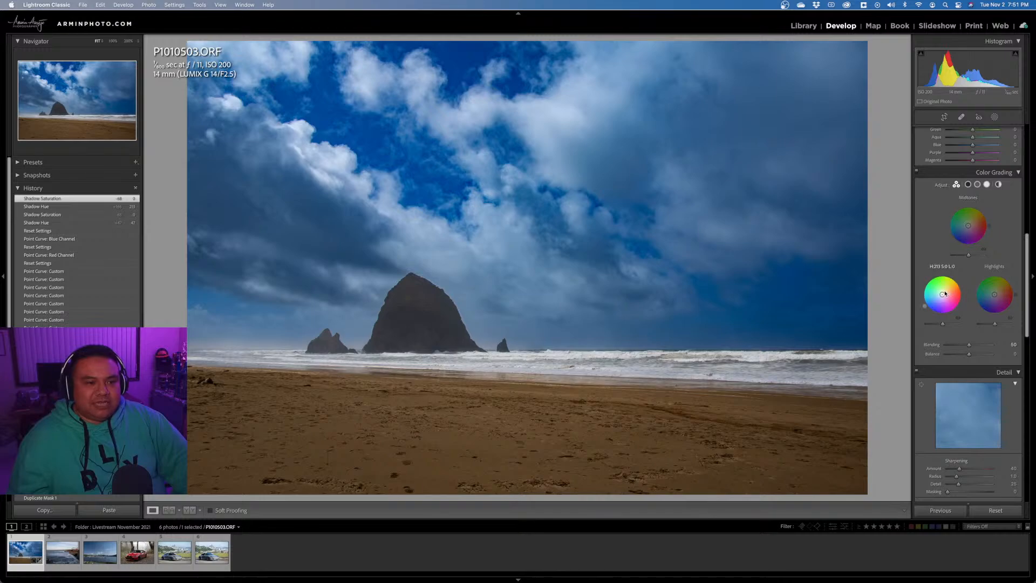
pyautogui.moveTo(942, 294); pyautogui.dragTo(941, 289)
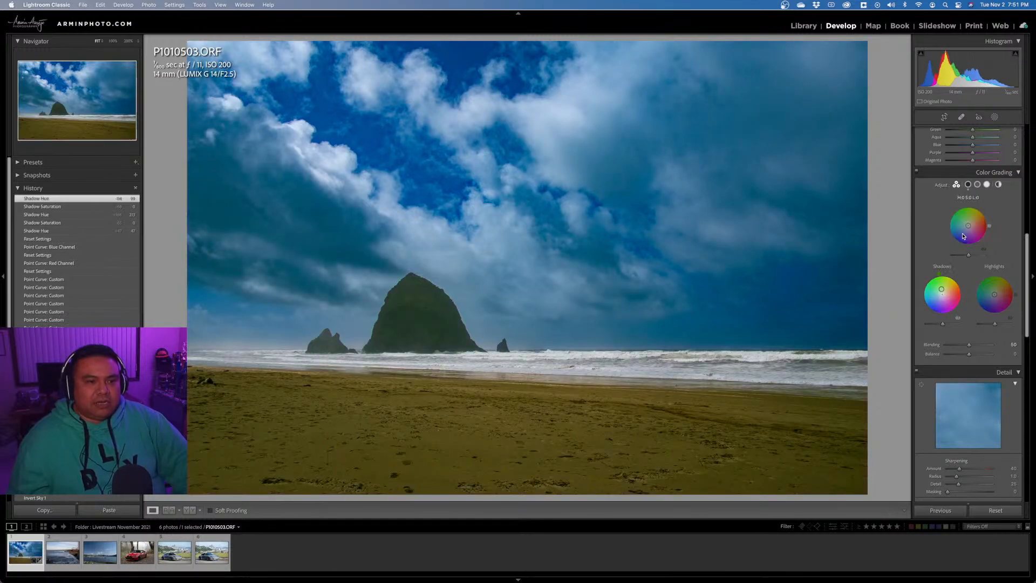
pyautogui.moveTo(968, 227); pyautogui.dragTo(967, 223)
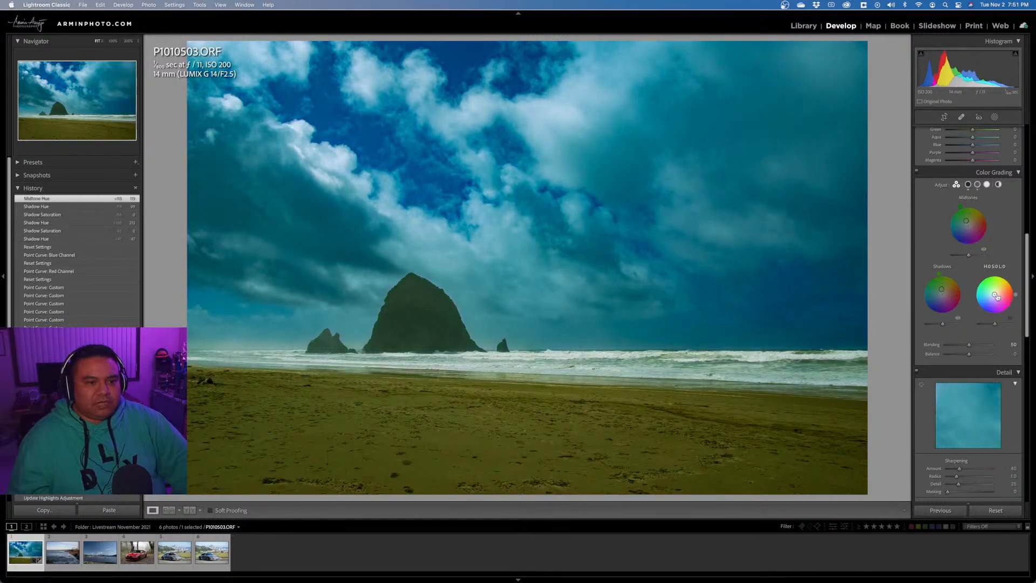
pyautogui.moveTo(994, 294); pyautogui.dragTo(941, 287)
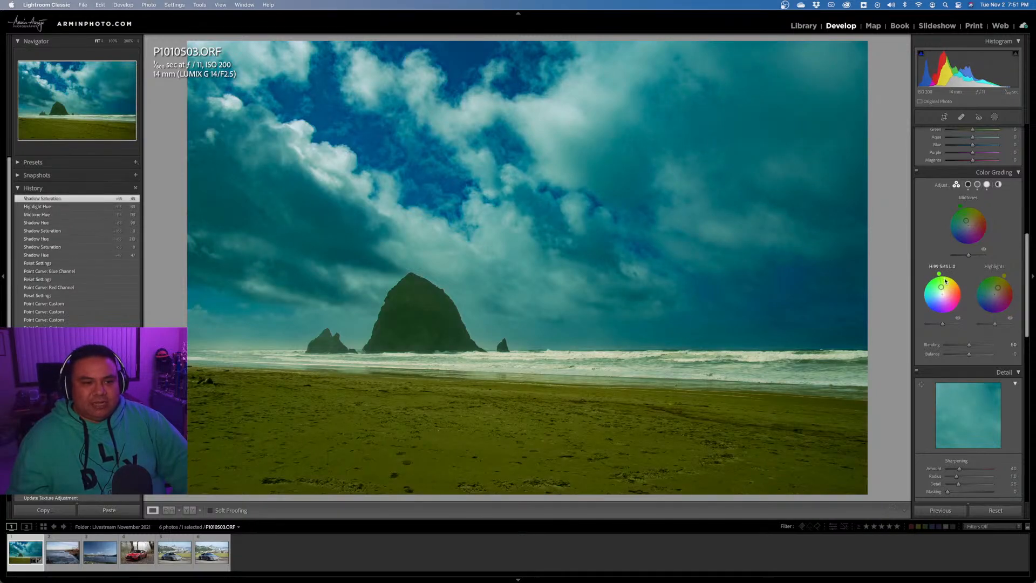
pyautogui.moveTo(966, 220); pyautogui.dragTo(966, 223)
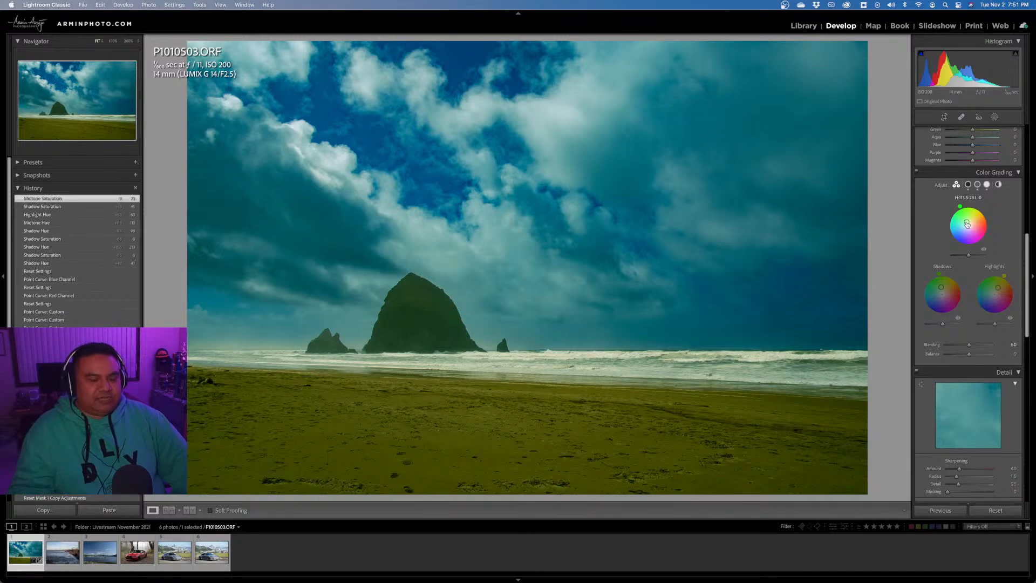
# Try lowering the blue saturation in HSL to about -50, and reset it to 0.
pyautogui.scroll(3, 957, 318)
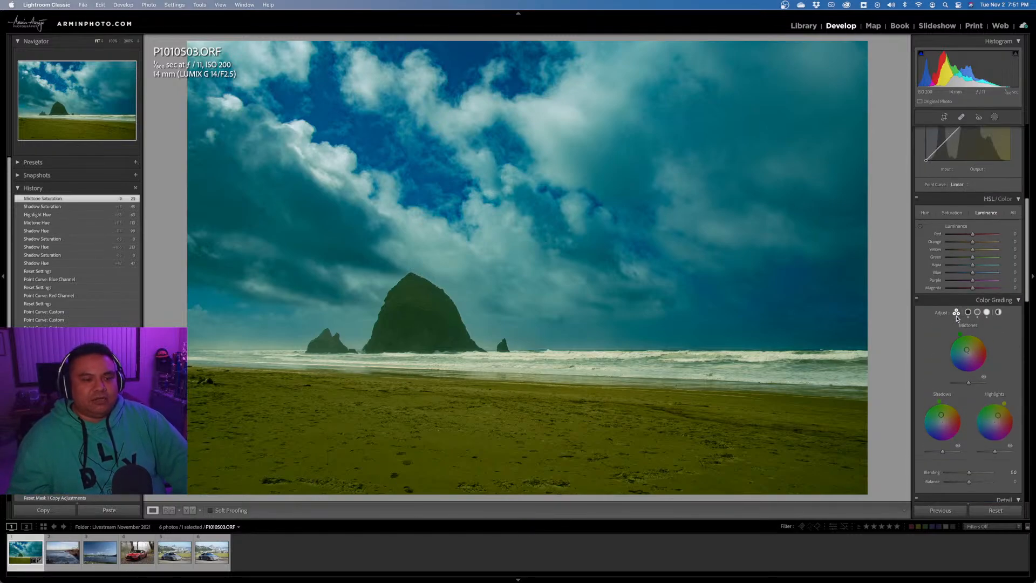
pyautogui.scroll(1, 957, 318)
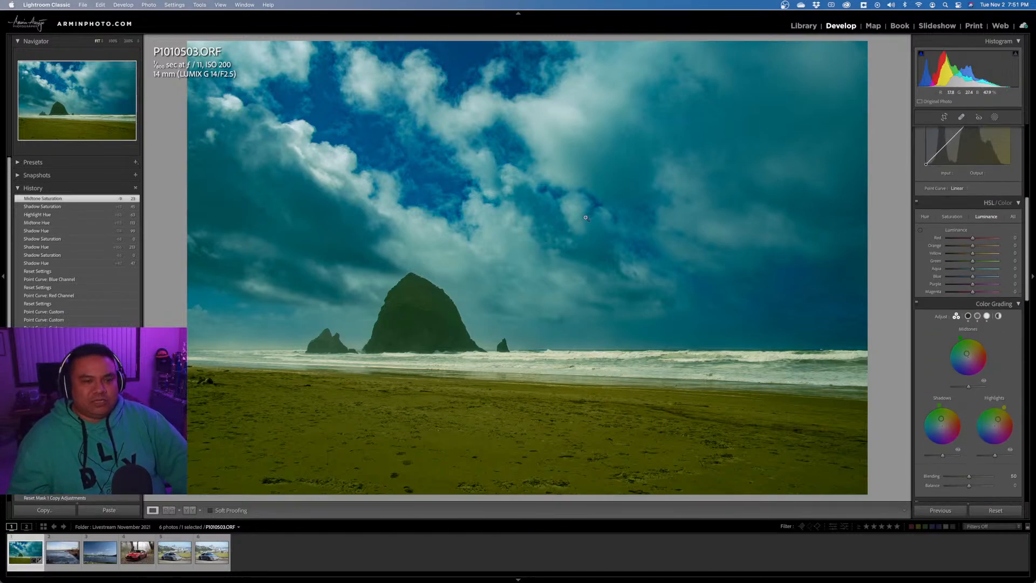
pyautogui.click(924, 216)
pyautogui.click(986, 216)
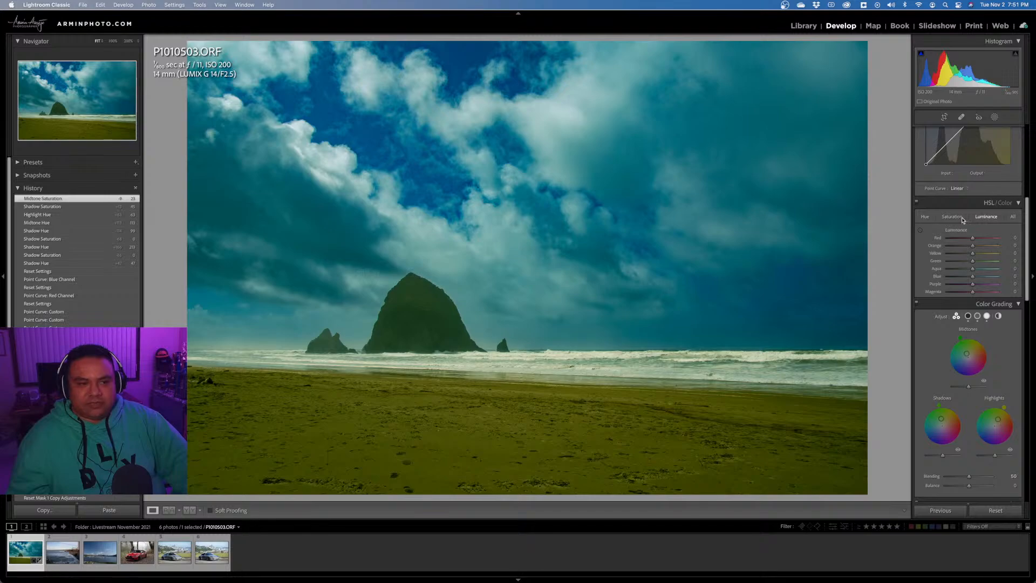
pyautogui.click(952, 217)
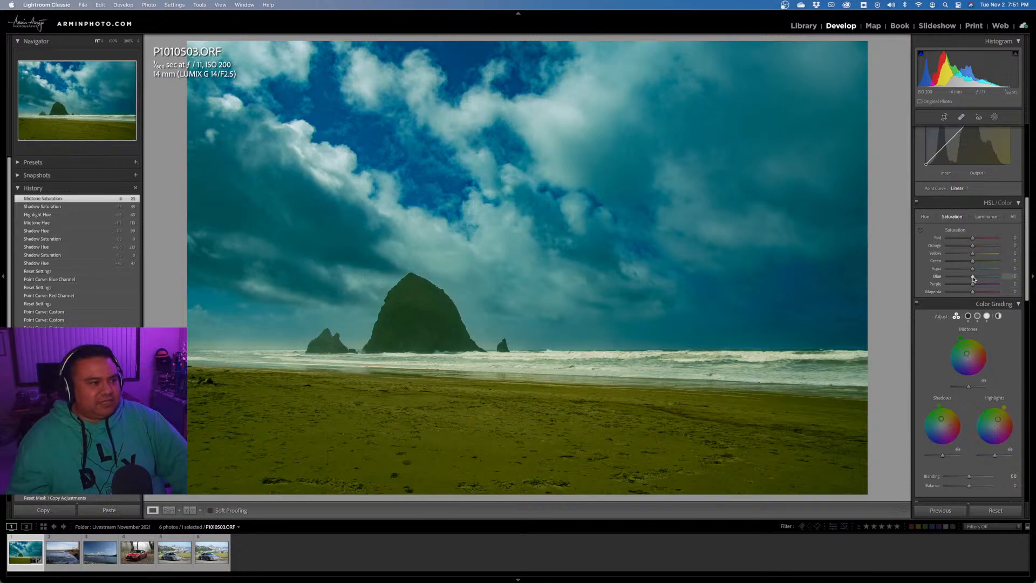
pyautogui.moveTo(973, 278); pyautogui.dragTo(962, 280)
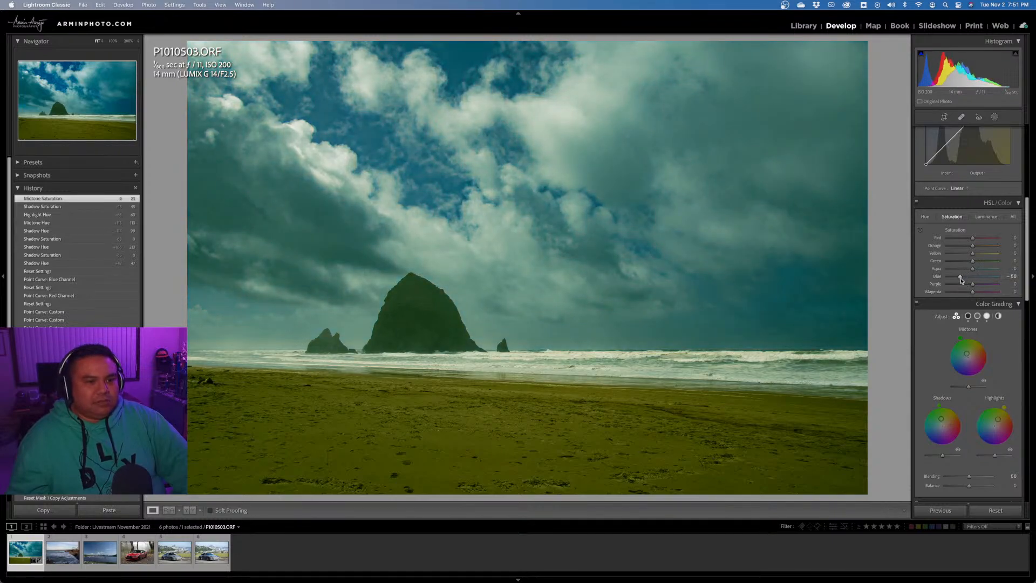
pyautogui.doubleClick(961, 280)
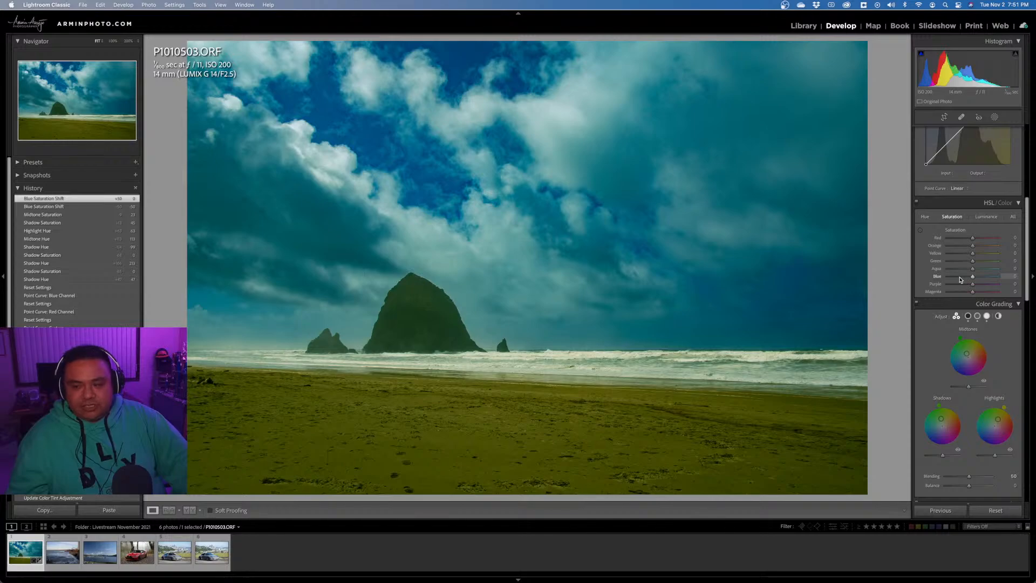
# Try reducing the sky's blue saturation to about -21 with the targeted HSL adjustment, and undo it.
pyautogui.click(921, 232)
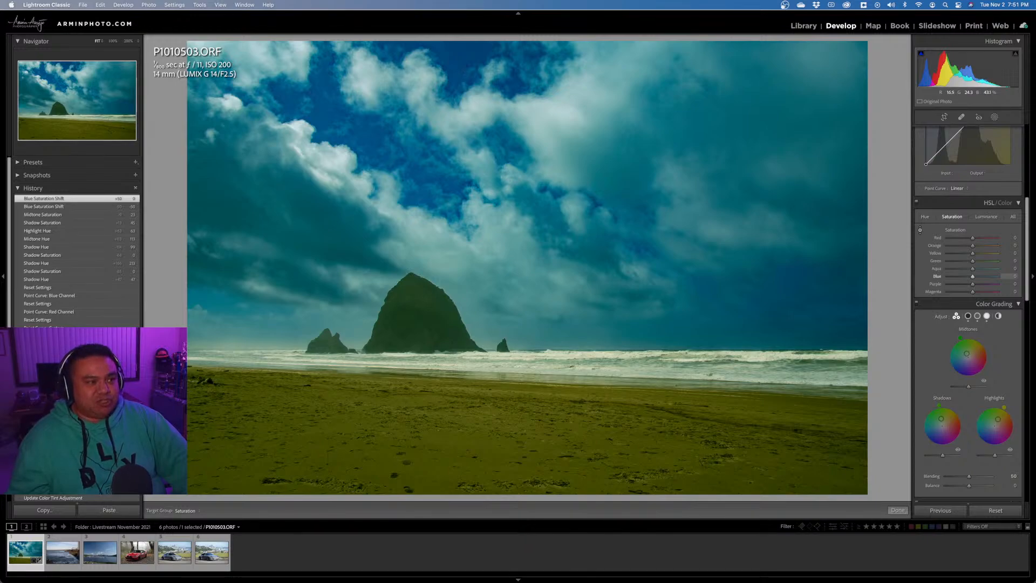
pyautogui.moveTo(429, 181)
pyautogui.mouseDown()
pyautogui.moveTo(429, 225)
pyautogui.moveTo(429, 133)
pyautogui.moveTo(429, 192)
pyautogui.mouseUp()
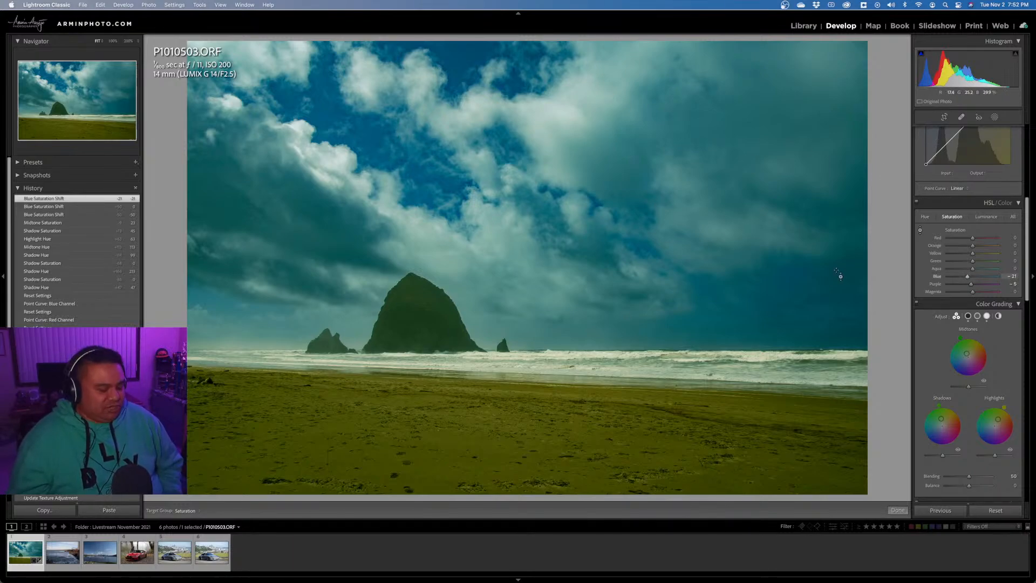
pyautogui.press('super+z')
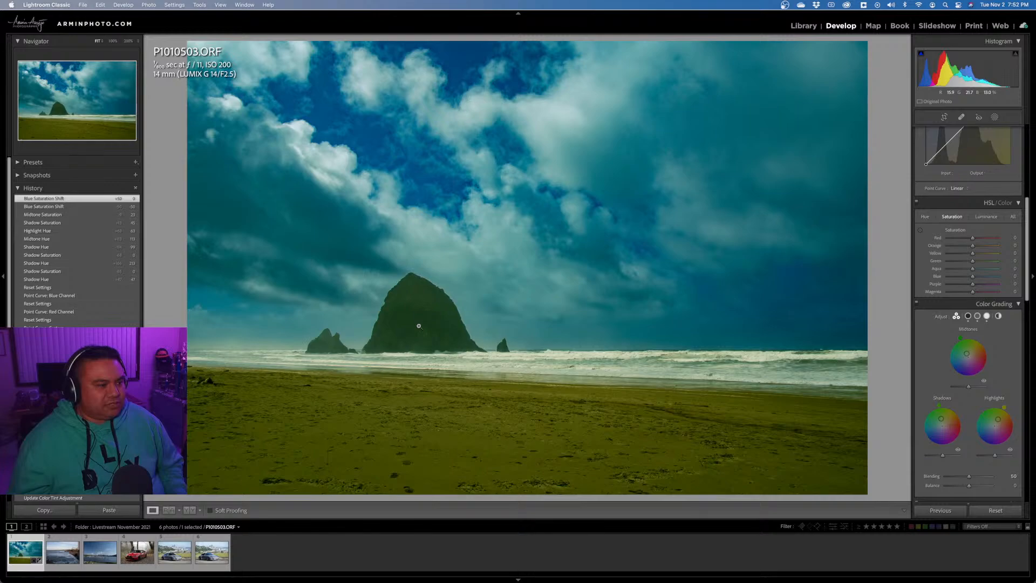
# Create a new Select Subject mask covering the sea stack rocks.
pyautogui.scroll(5, 968, 290)
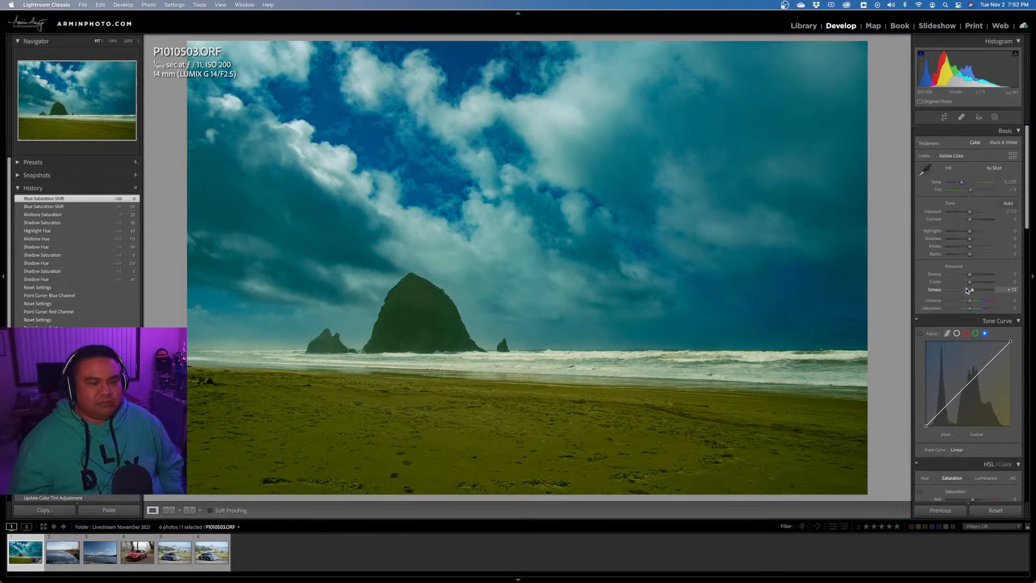
pyautogui.click(994, 118)
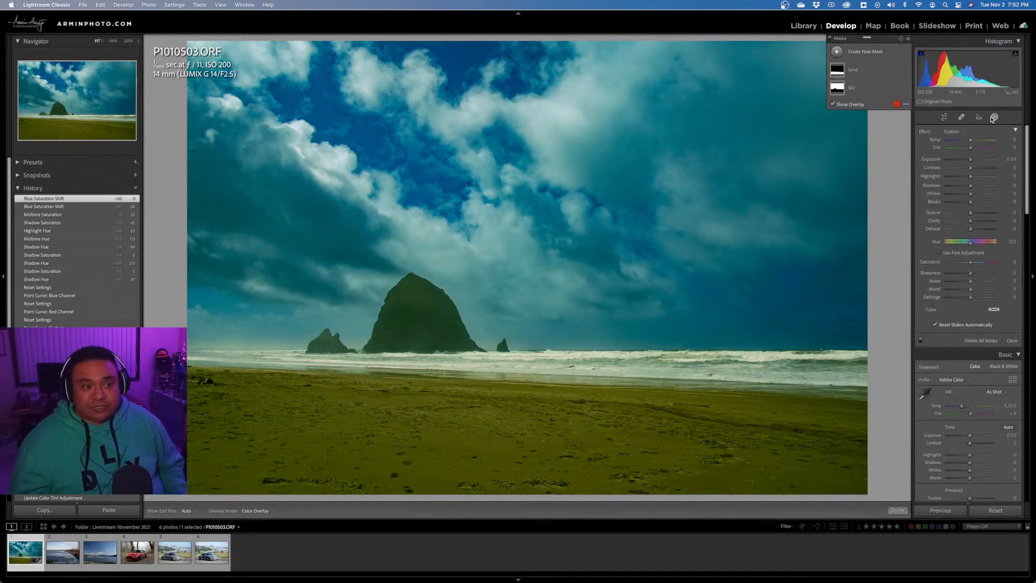
pyautogui.click(862, 54)
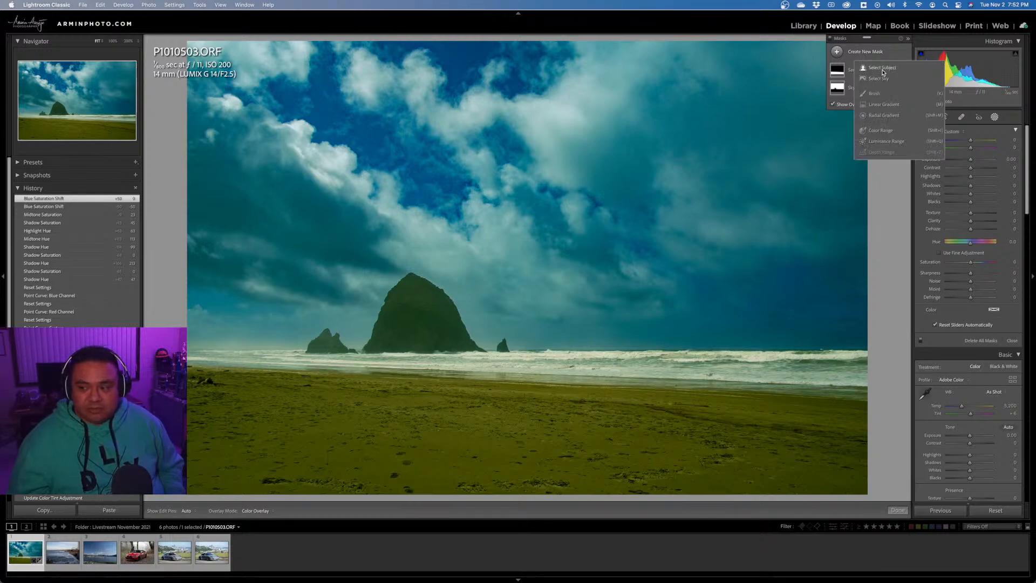
pyautogui.click(882, 68)
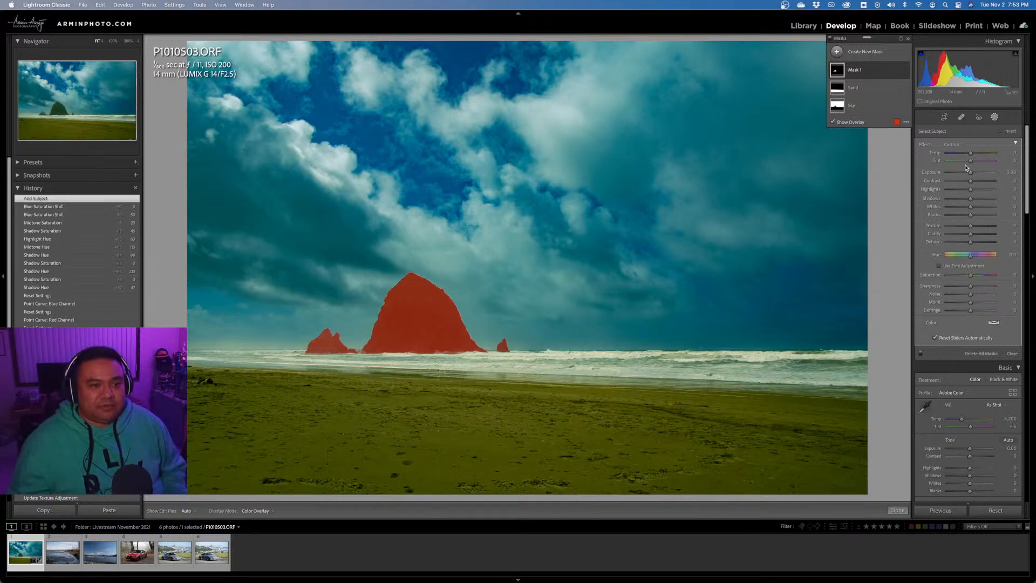
# Adjust the rock mask to Temp -28, Contrast 31, Shadows 38, Texture 20 and Clarity 54, keeping Exposure at 0.
pyautogui.moveTo(970, 153); pyautogui.dragTo(965, 154)
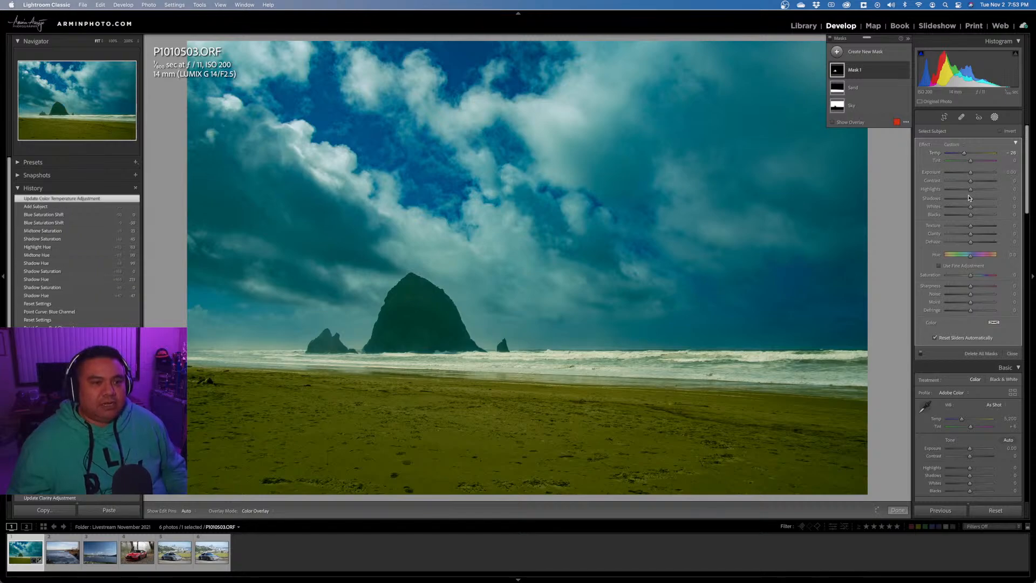
pyautogui.moveTo(971, 201); pyautogui.dragTo(976, 176)
pyautogui.doubleClick(974, 173)
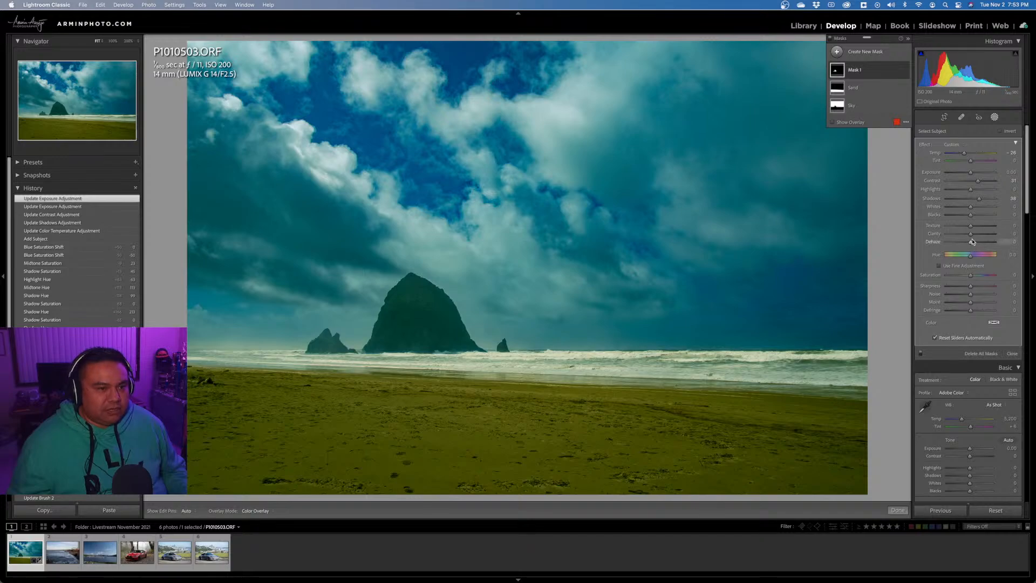
pyautogui.moveTo(970, 233)
pyautogui.mouseDown()
pyautogui.moveTo(986, 240)
pyautogui.moveTo(975, 228)
pyautogui.mouseUp()
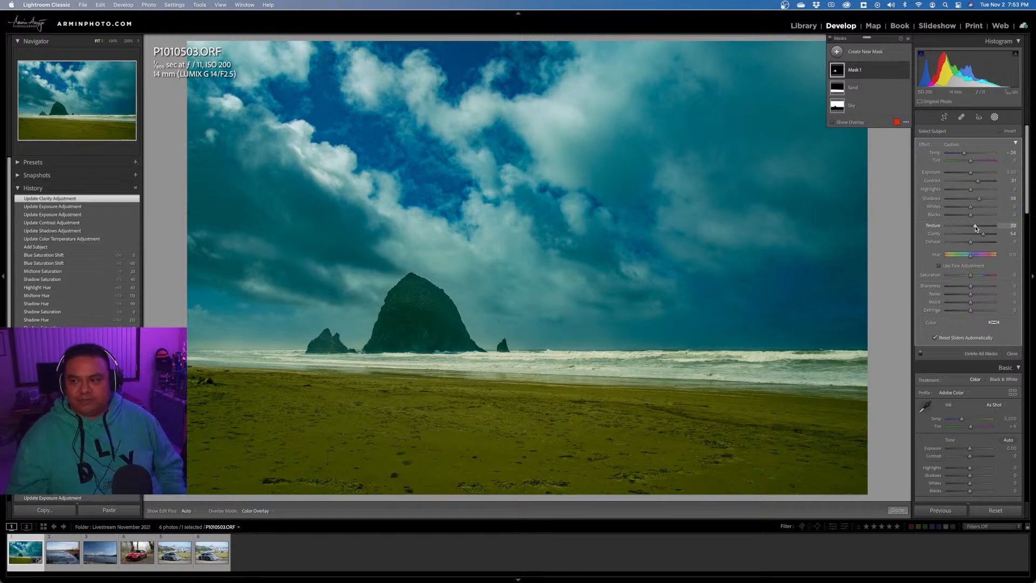
pyautogui.moveTo(975, 227); pyautogui.dragTo(976, 228)
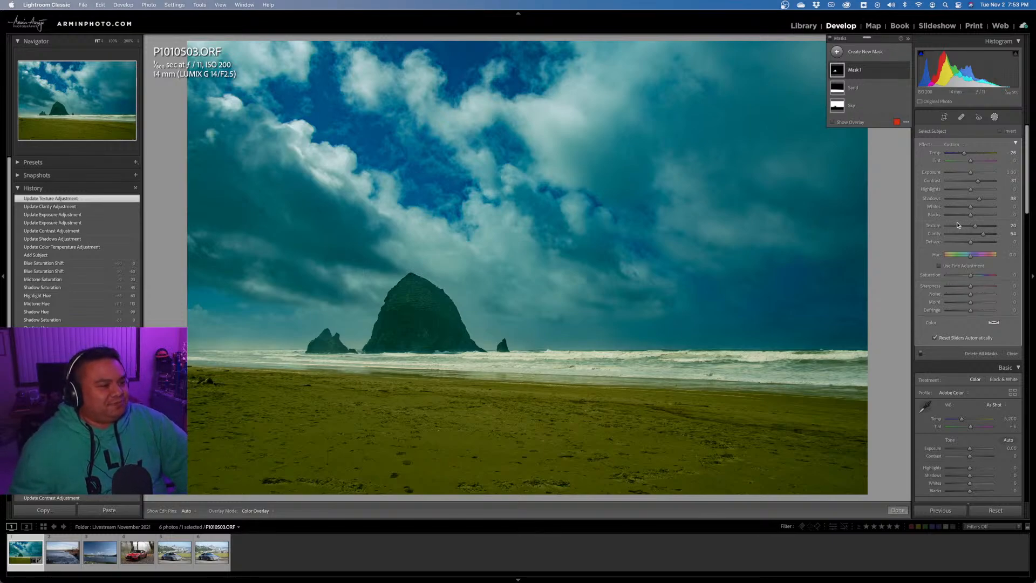
# Rename the new sea stack mask as Rock.
pyautogui.click(860, 71)
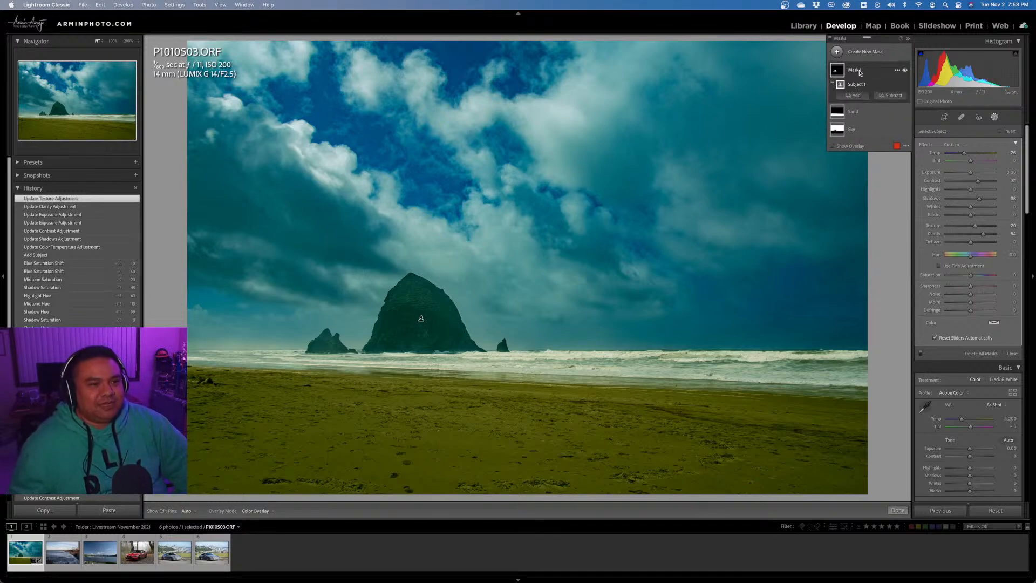
pyautogui.doubleClick(860, 71)
pyautogui.write('Rock')
pyautogui.press('Return')
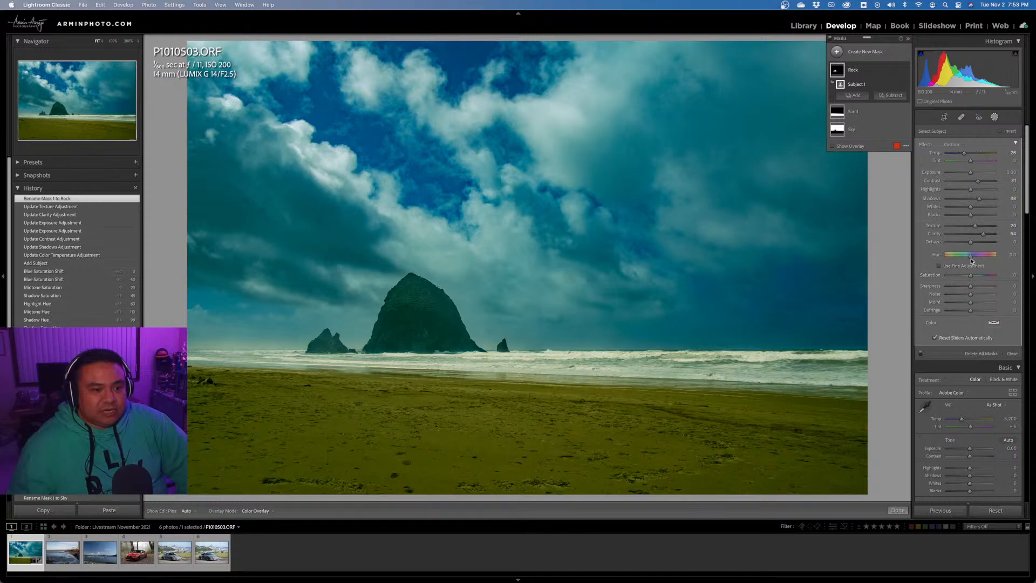
# Try a hue shift on the Rock mask and reset it, and set the mask's Dehaze to 5.
pyautogui.moveTo(970, 260); pyautogui.dragTo(973, 265)
pyautogui.doubleClick(973, 260)
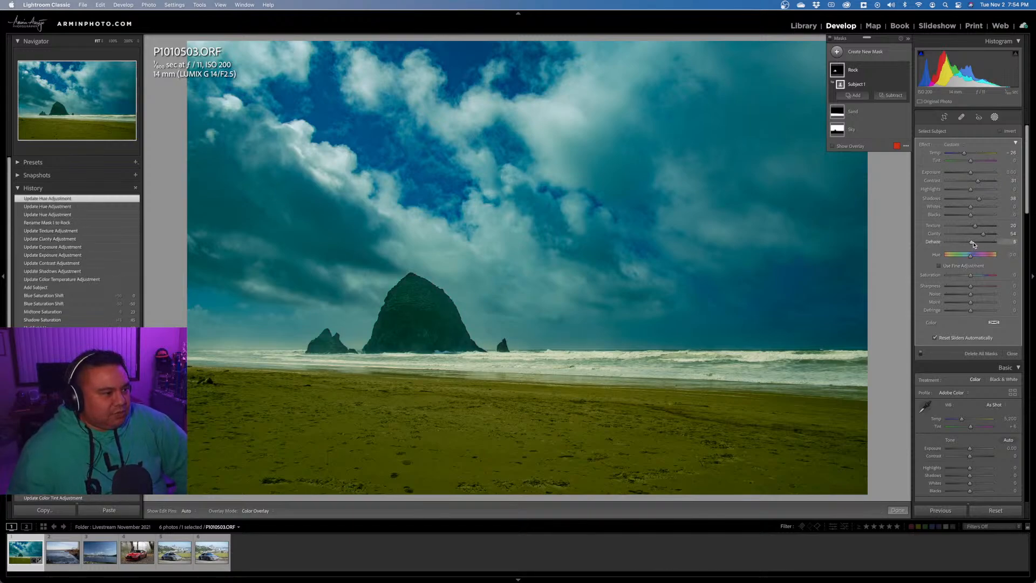
pyautogui.moveTo(974, 244); pyautogui.dragTo(974, 244)
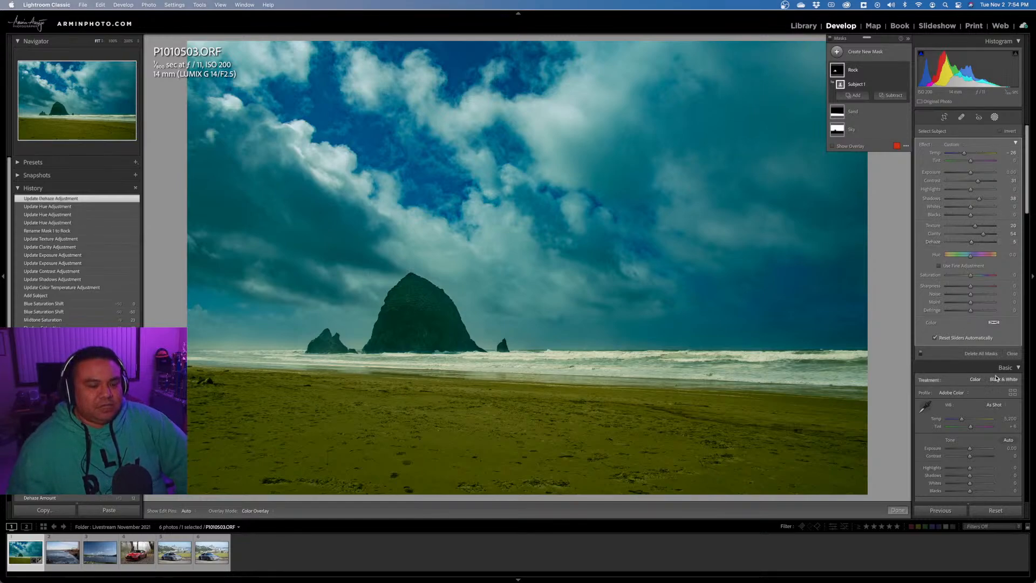
pyautogui.click(1012, 353)
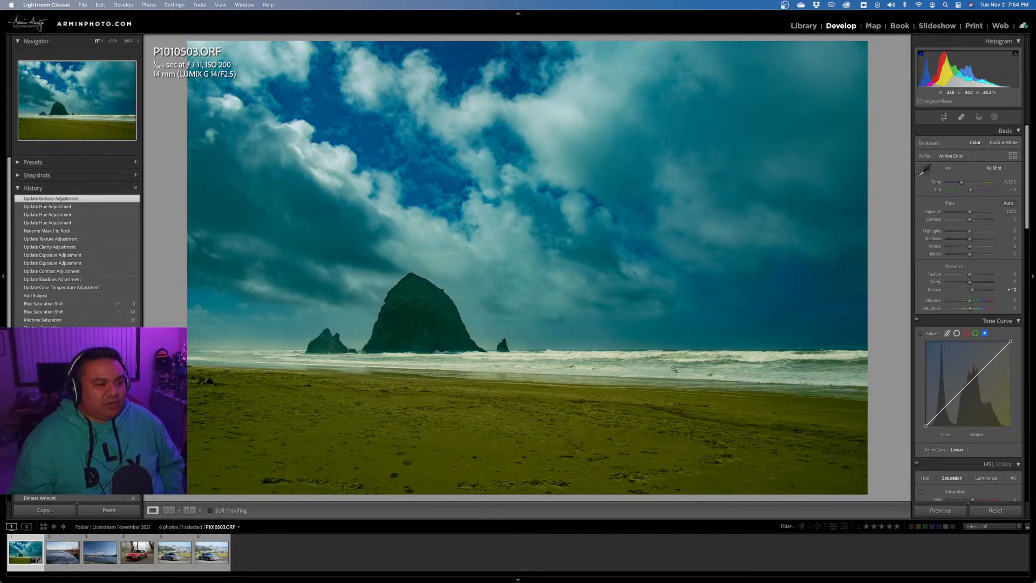
# Check the shoreline for distractions and open the photo for editing in Adobe Photoshop 2022.
pyautogui.click(621, 370)
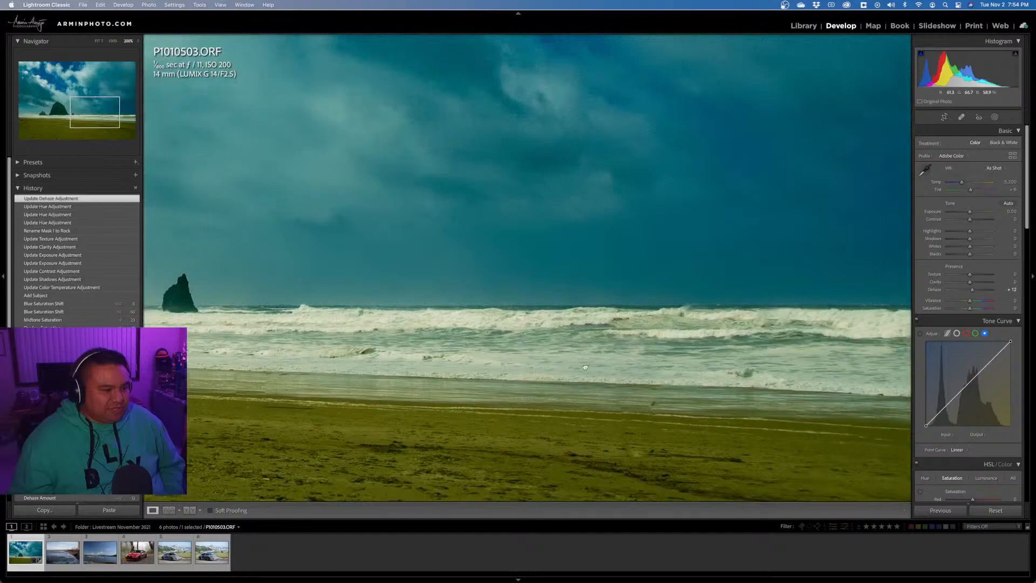
pyautogui.moveTo(586, 368); pyautogui.dragTo(549, 365)
pyautogui.moveTo(638, 411); pyautogui.dragTo(663, 386)
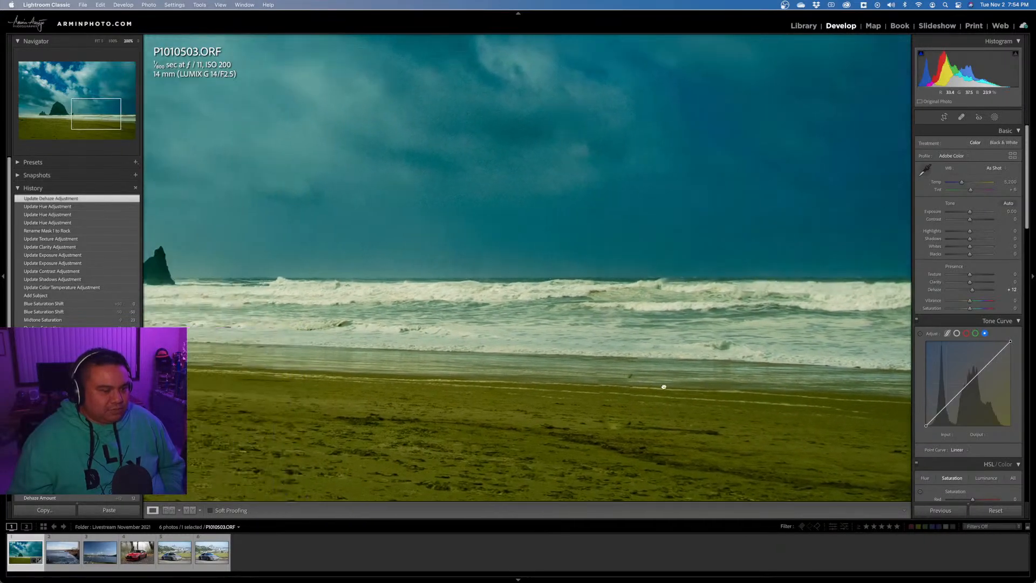
pyautogui.moveTo(497, 361); pyautogui.dragTo(644, 363)
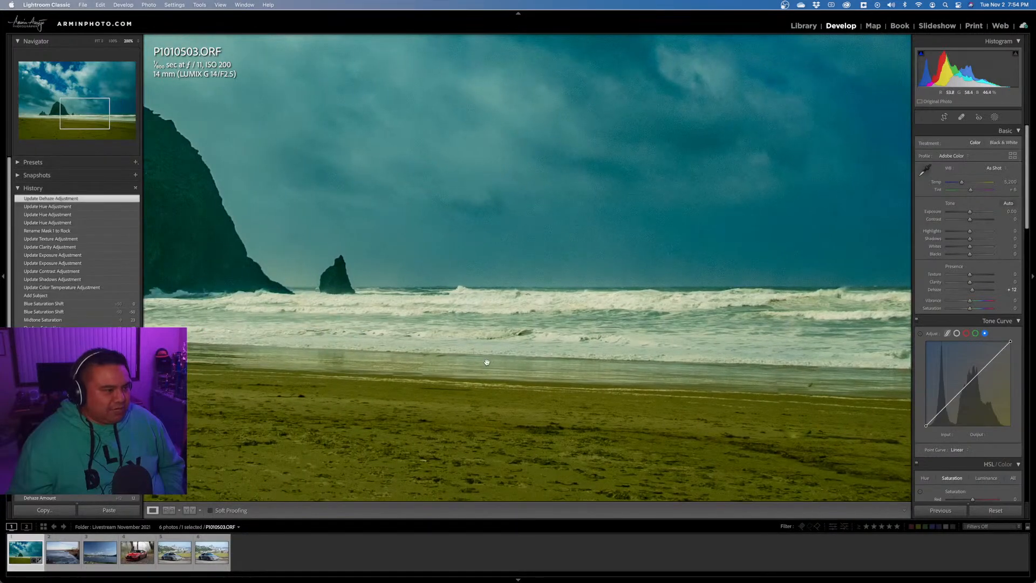
pyautogui.click(543, 361)
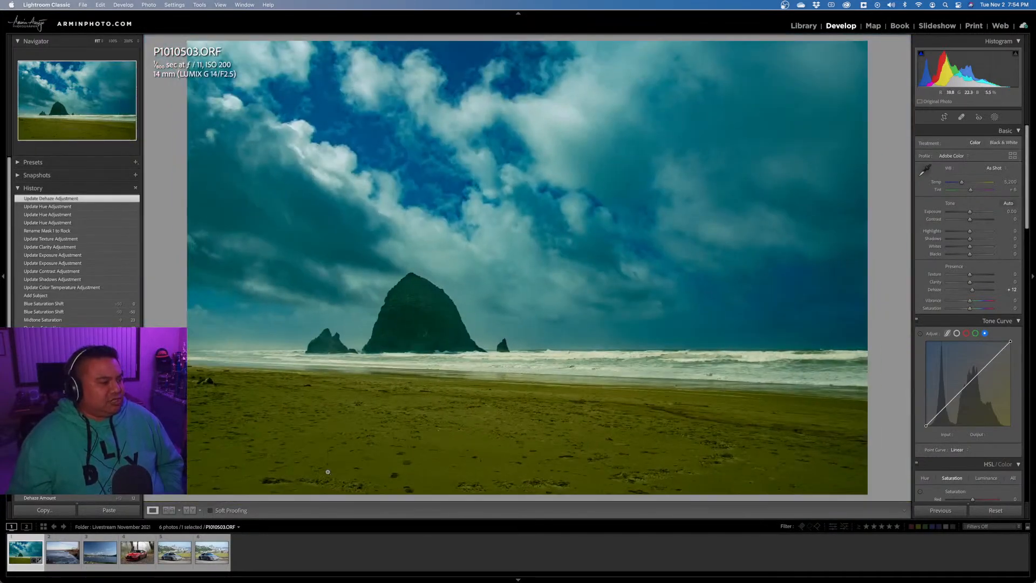
pyautogui.click(149, 5)
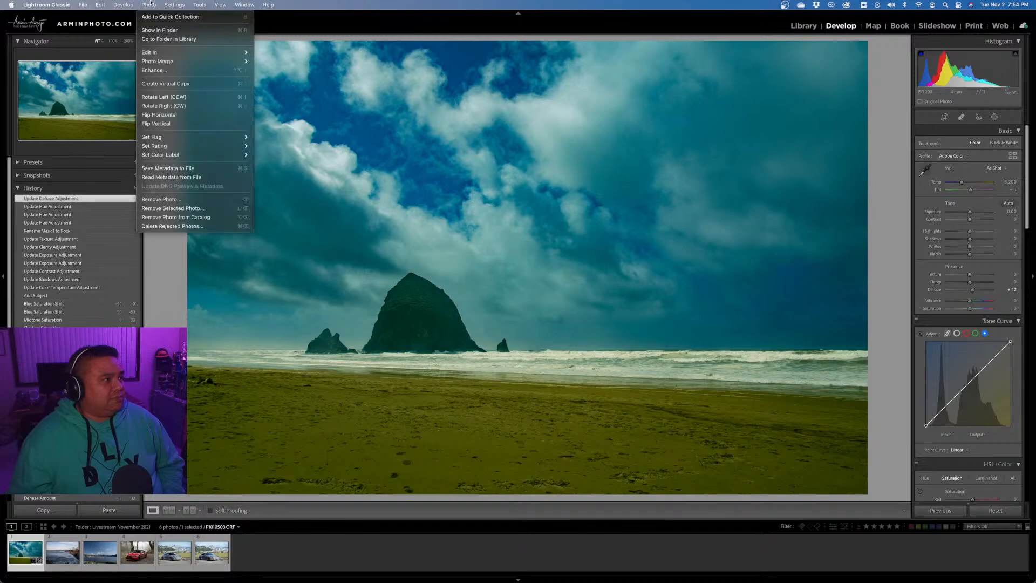
pyautogui.moveTo(176, 52)
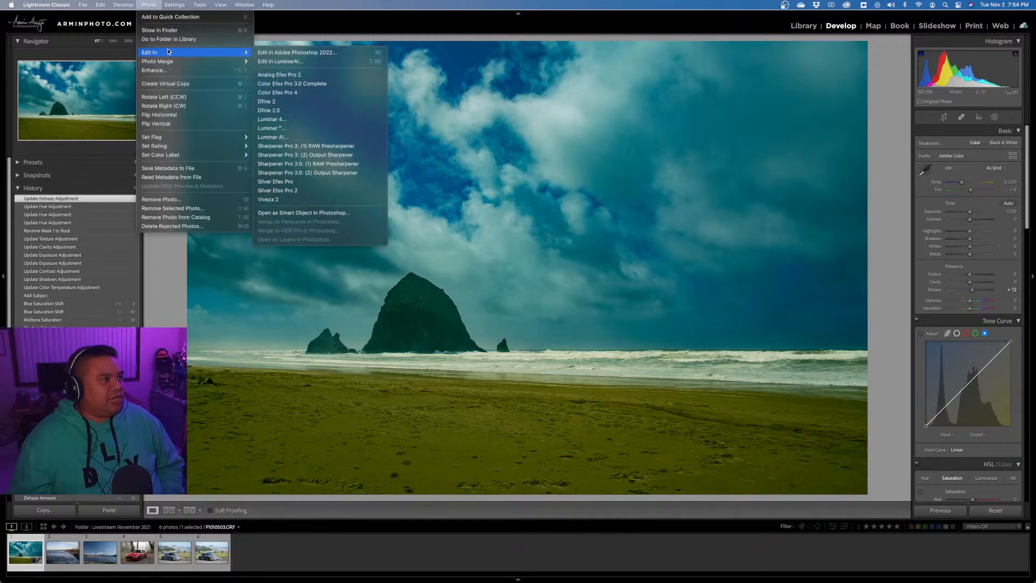
pyautogui.click(351, 54)
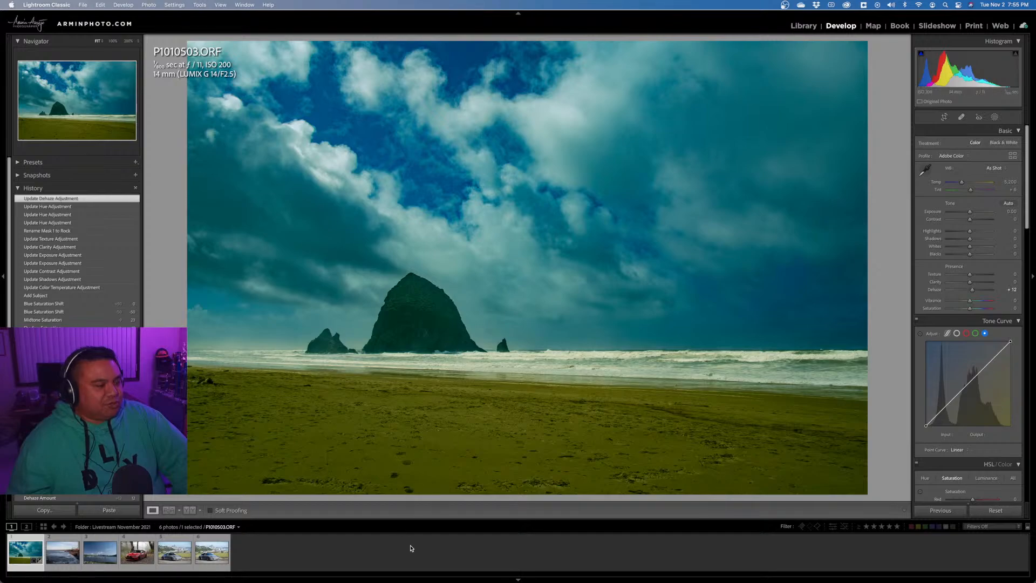
pyautogui.moveTo(421, 581)
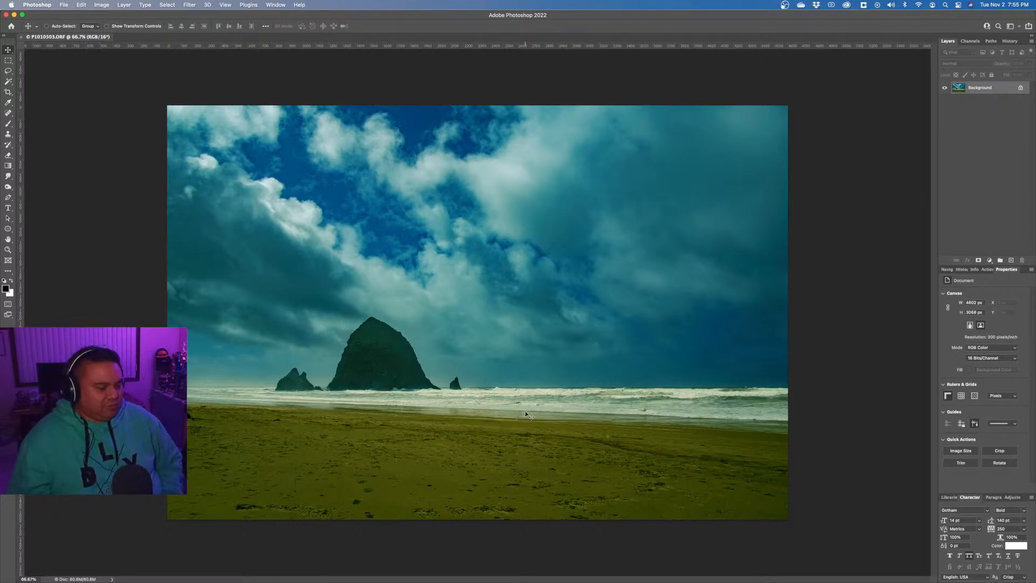
# Retouch the wet sand at the shoreline near the small rock with the Patch tool, sampling the clean area beside it.
pyautogui.press('z')
pyautogui.click(586, 414)
pyautogui.click(587, 414)
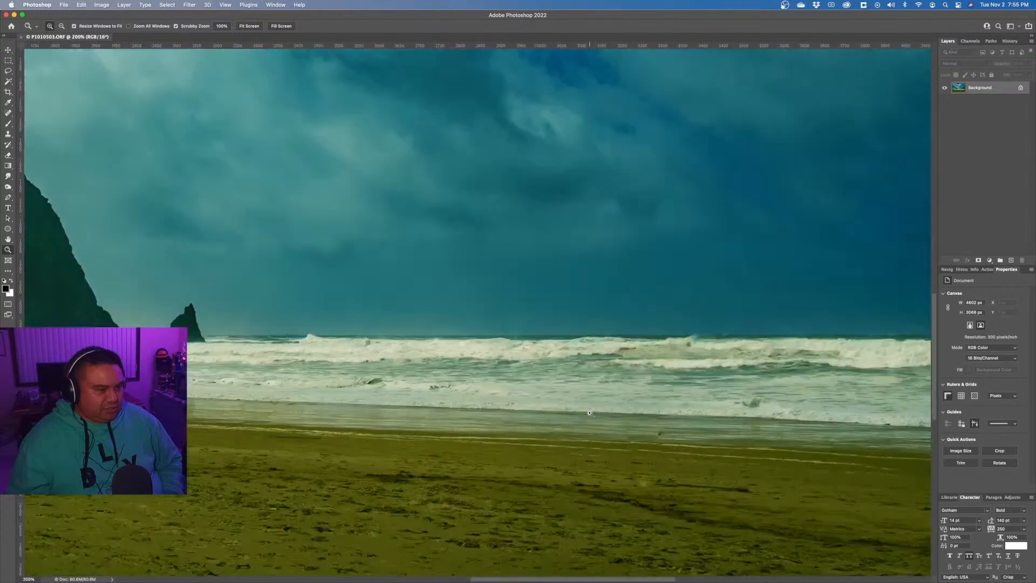
pyautogui.click(588, 413)
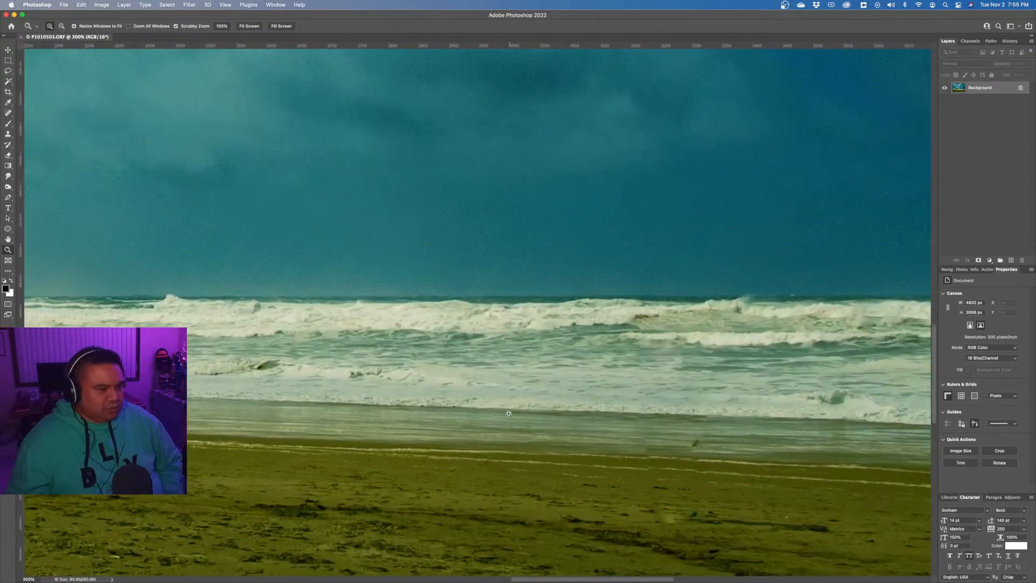
pyautogui.hscroll(-5, 505, 412)
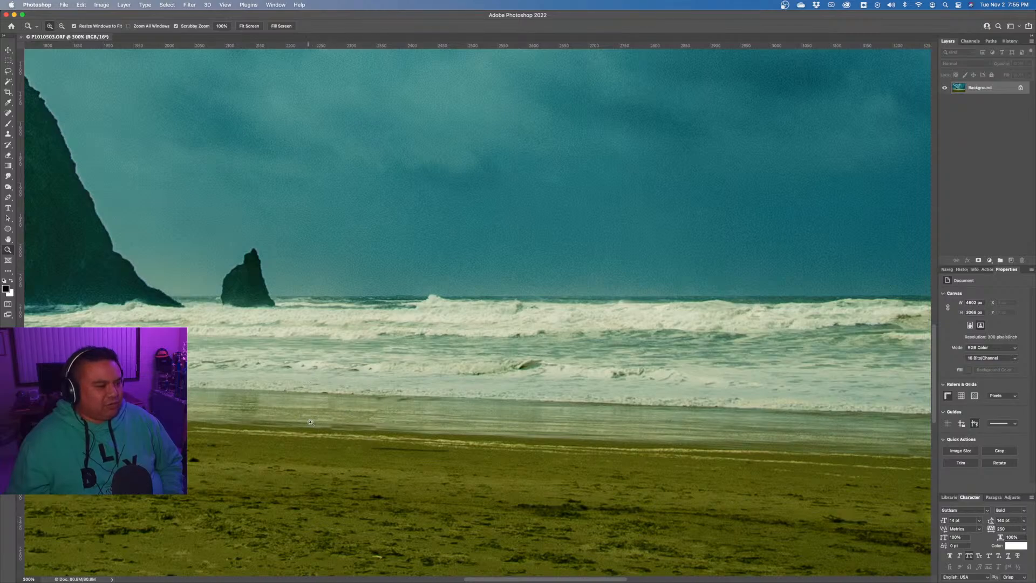
pyautogui.click(7, 114)
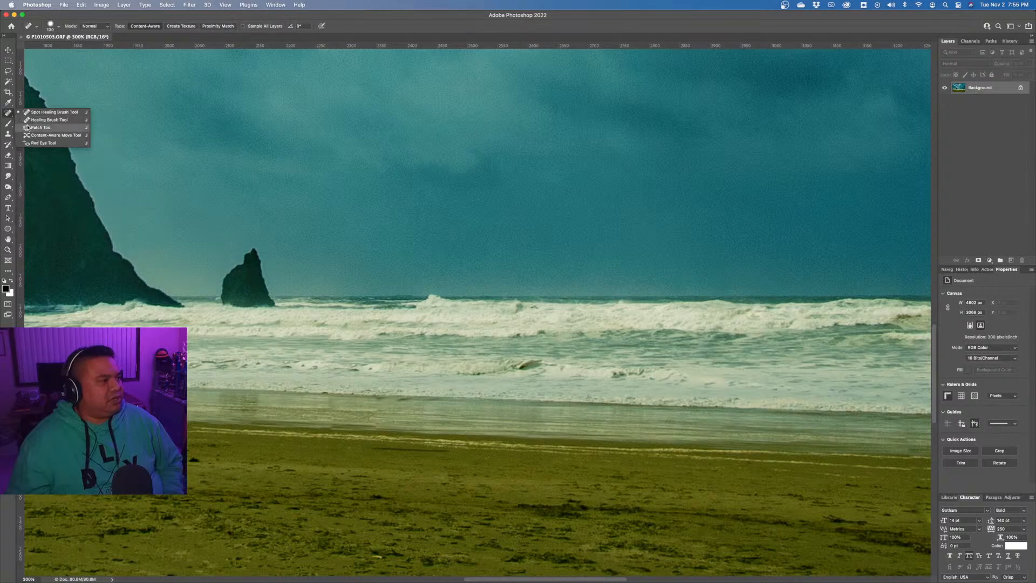
pyautogui.click(57, 129)
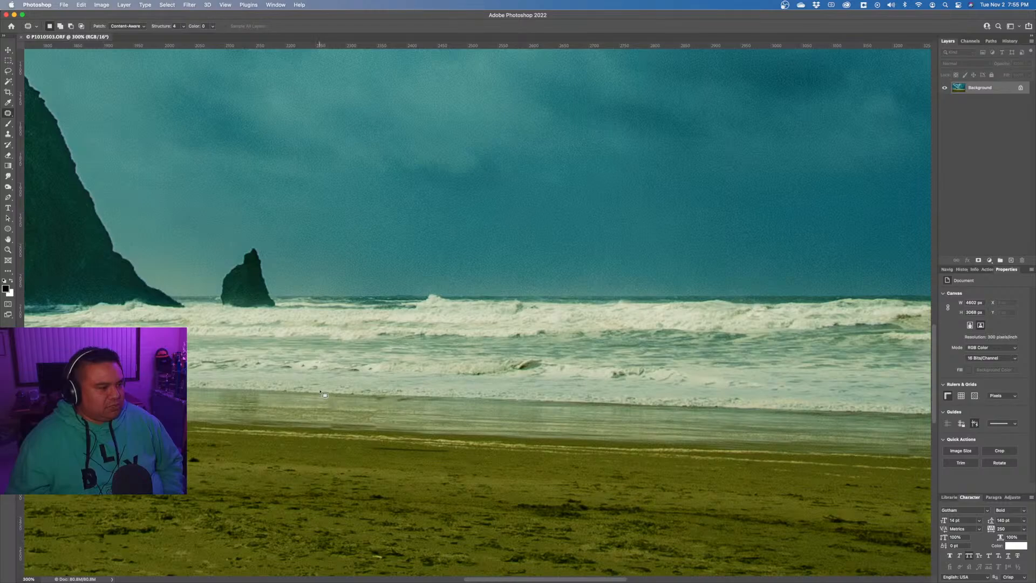
pyautogui.moveTo(323, 394)
pyautogui.mouseDown()
pyautogui.moveTo(318, 434)
pyautogui.moveTo(350, 446)
pyautogui.moveTo(385, 447)
pyautogui.moveTo(387, 419)
pyautogui.moveTo(375, 402)
pyautogui.moveTo(318, 397)
pyautogui.moveTo(373, 428)
pyautogui.moveTo(430, 428)
pyautogui.mouseUp()
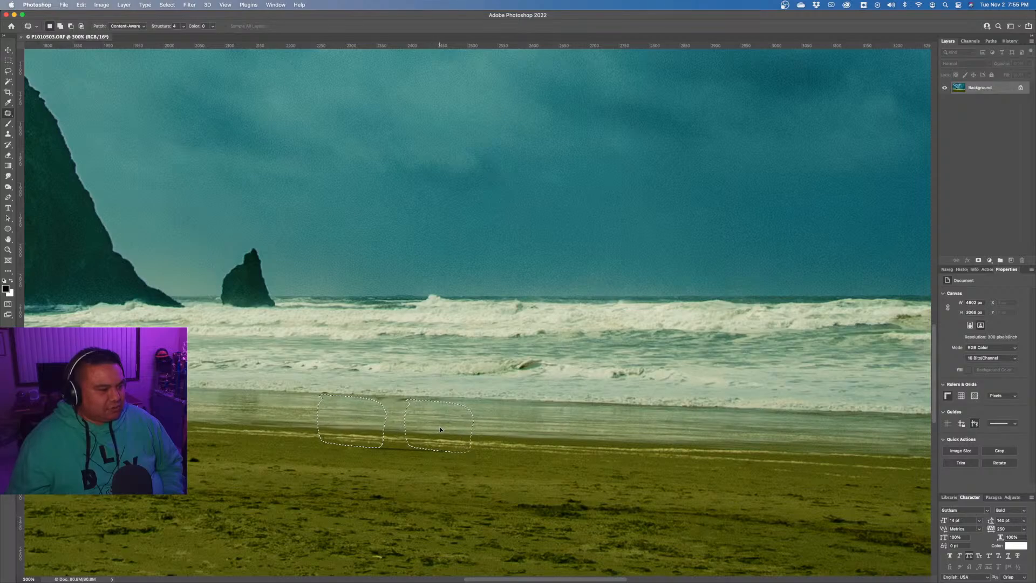
pyautogui.moveTo(431, 428); pyautogui.dragTo(446, 426)
pyautogui.press('cmd+d')
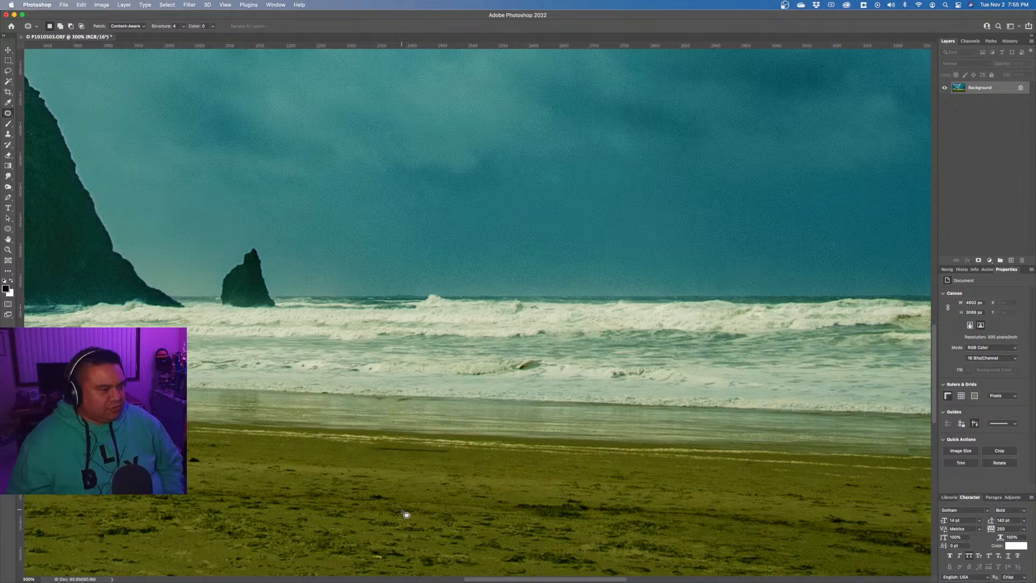
pyautogui.moveTo(361, 447)
pyautogui.mouseDown()
pyautogui.moveTo(346, 425)
pyautogui.moveTo(275, 423)
pyautogui.moveTo(482, 434)
pyautogui.mouseUp()
pyautogui.hotkey('ctrl', 'd')
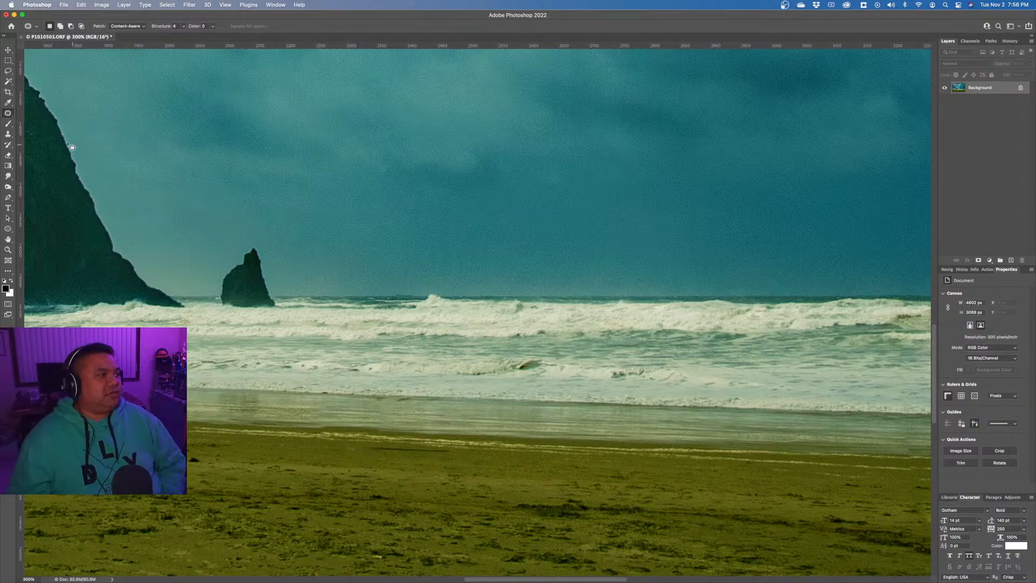
# Heal a spot on the wet sand near the small rock with the Spot Healing Brush.
pyautogui.click(8, 113)
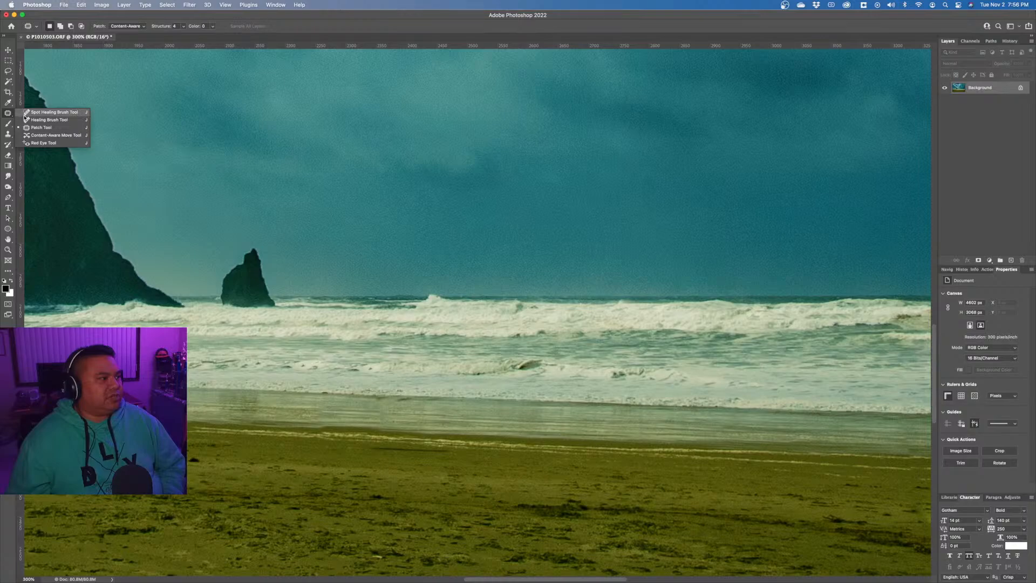
pyautogui.click(27, 112)
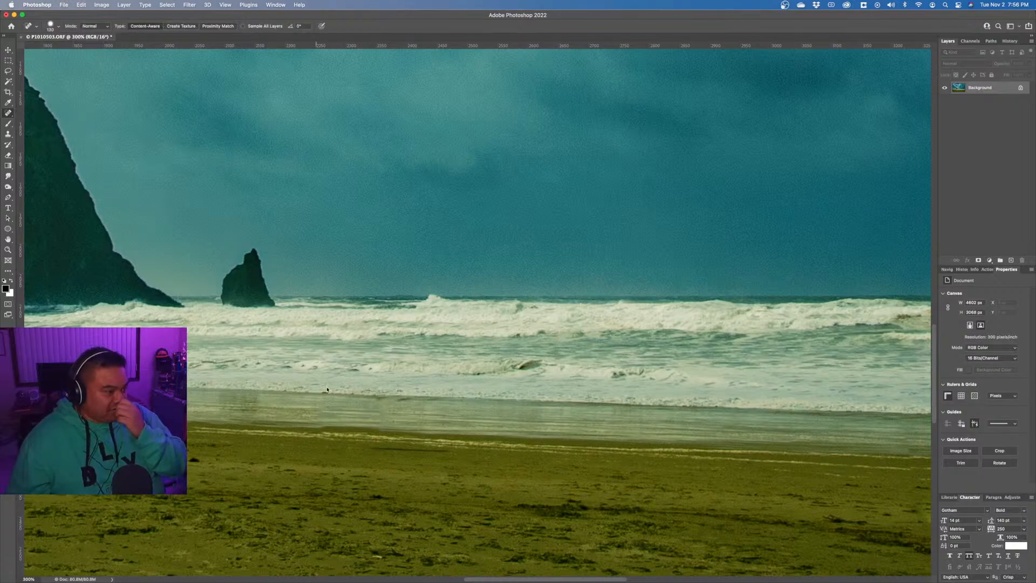
pyautogui.click(323, 409)
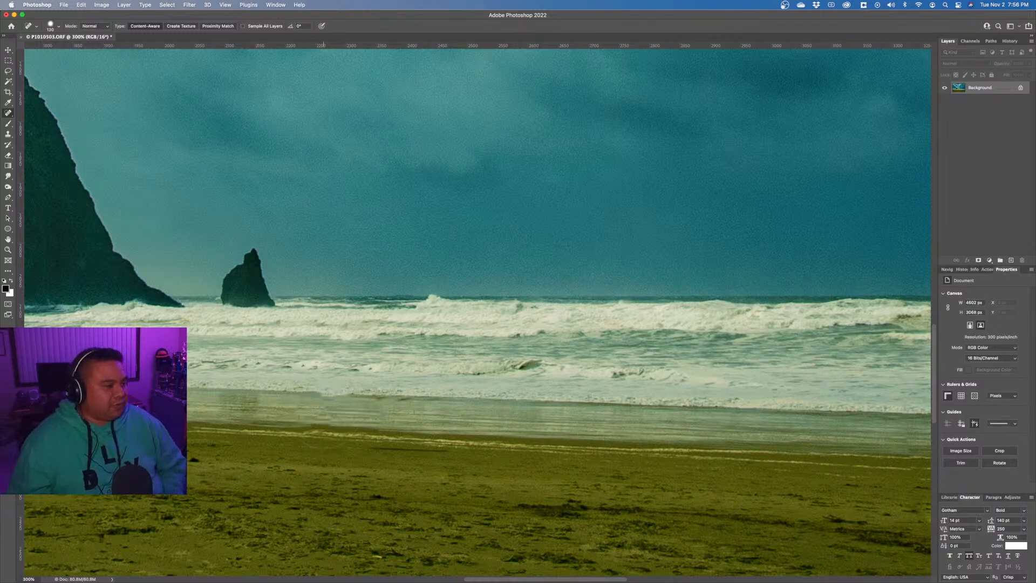
# Reduce the Spot Healing Brush size, heal the remaining marks along the shoreline near the small rock, and undo the last stroke.
pyautogui.rightClick(340, 379)
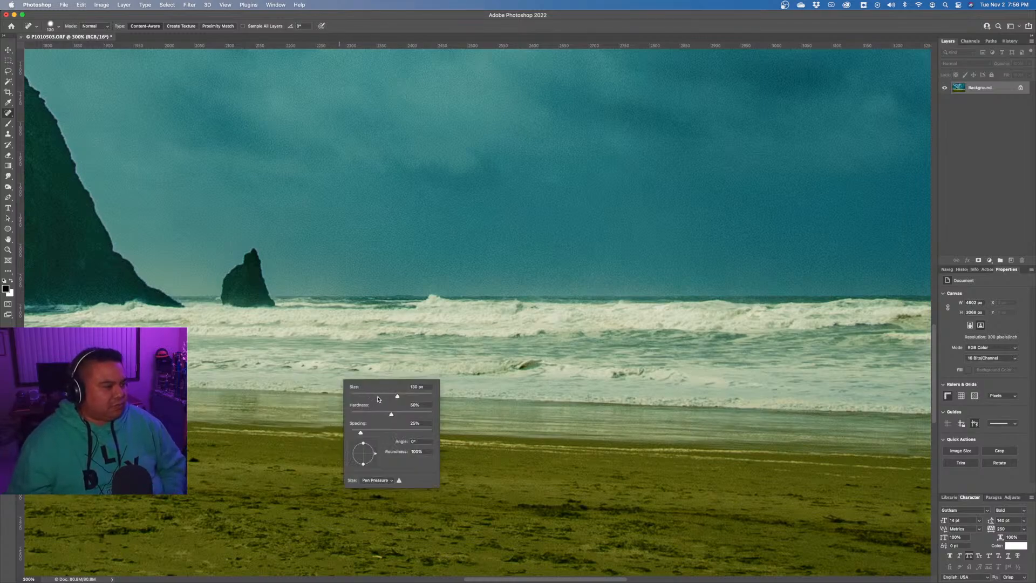
pyautogui.moveTo(380, 396); pyautogui.dragTo(371, 397)
pyautogui.click(377, 38)
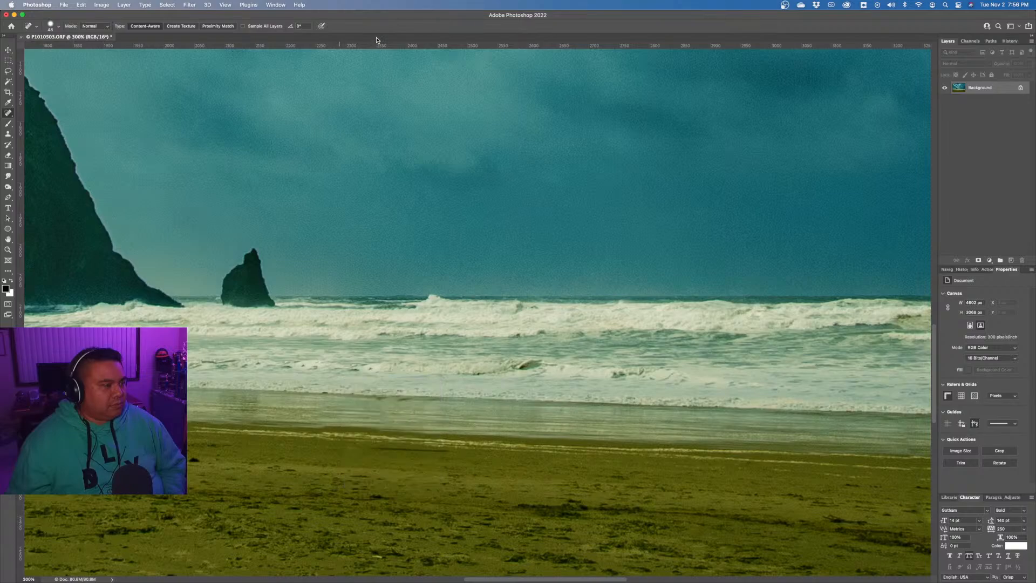
pyautogui.click(327, 406)
pyautogui.click(393, 419)
pyautogui.click(388, 428)
pyautogui.click(380, 426)
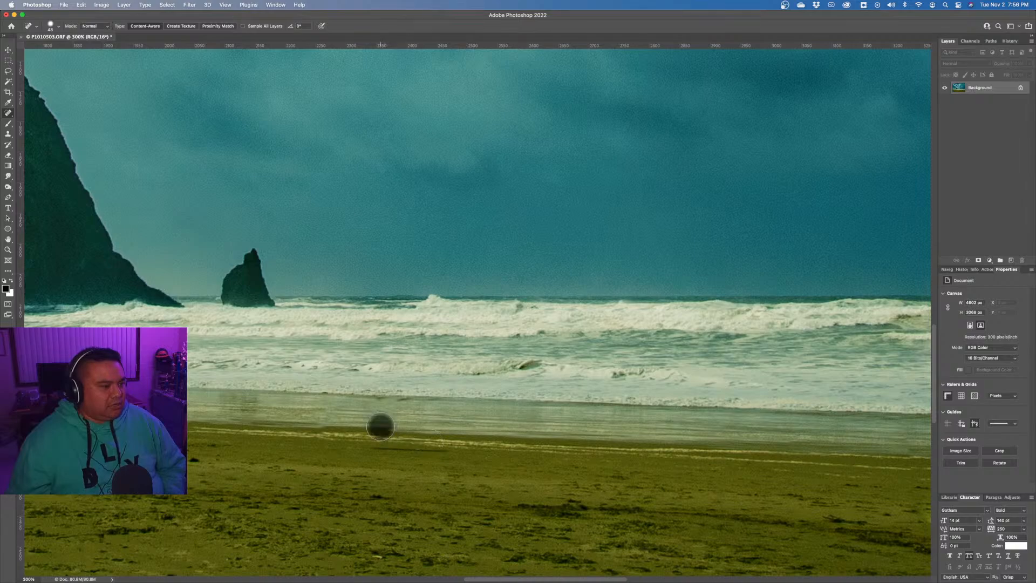
pyautogui.click(370, 424)
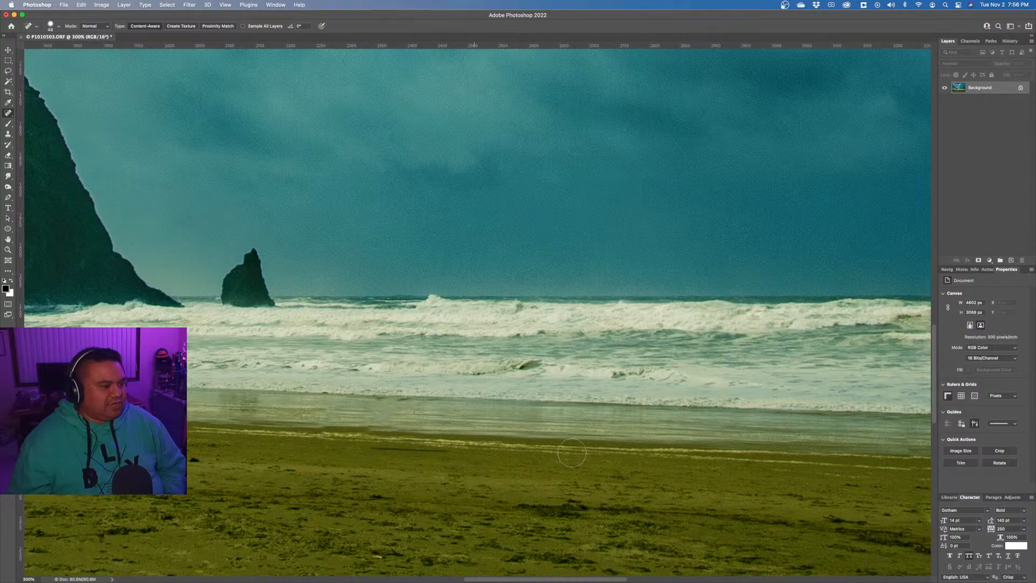
pyautogui.press('super+z')
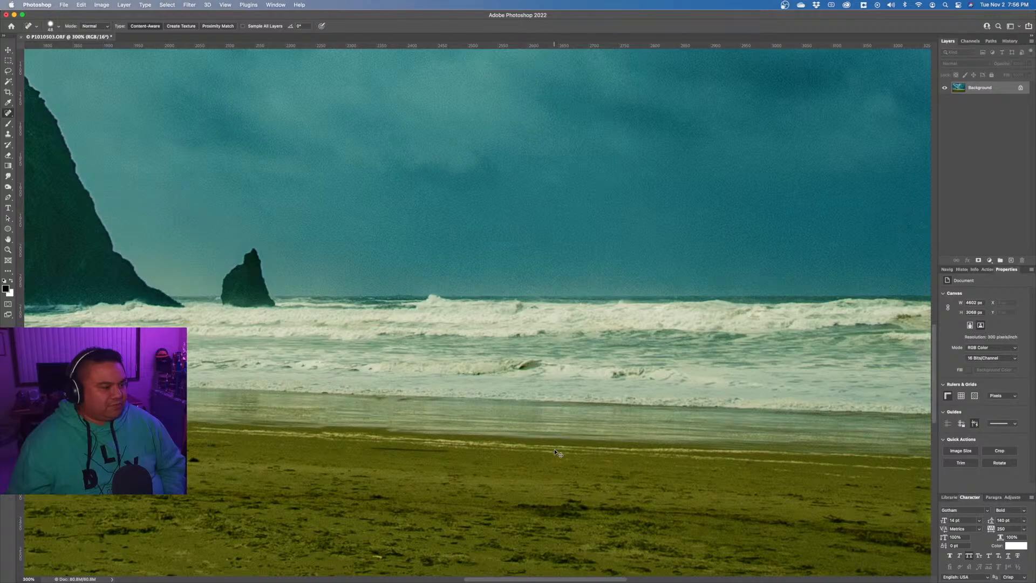
# Heal the small dark spot and nearby marks on the wet sand farther along the shoreline, away from the rocks.
pyautogui.hscroll(5, 603, 469)
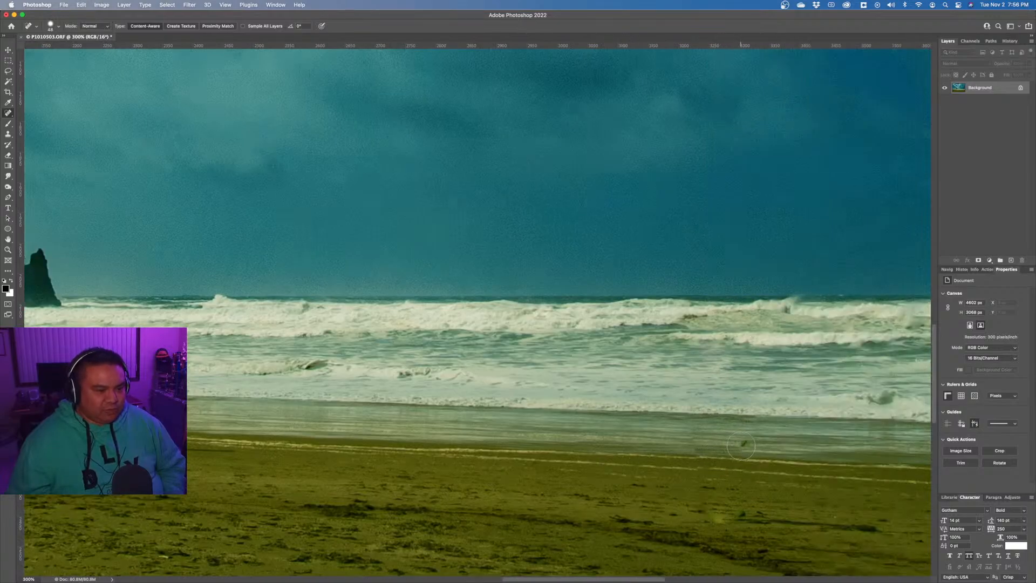
pyautogui.click(741, 446)
pyautogui.click(688, 449)
pyautogui.click(689, 439)
pyautogui.click(746, 455)
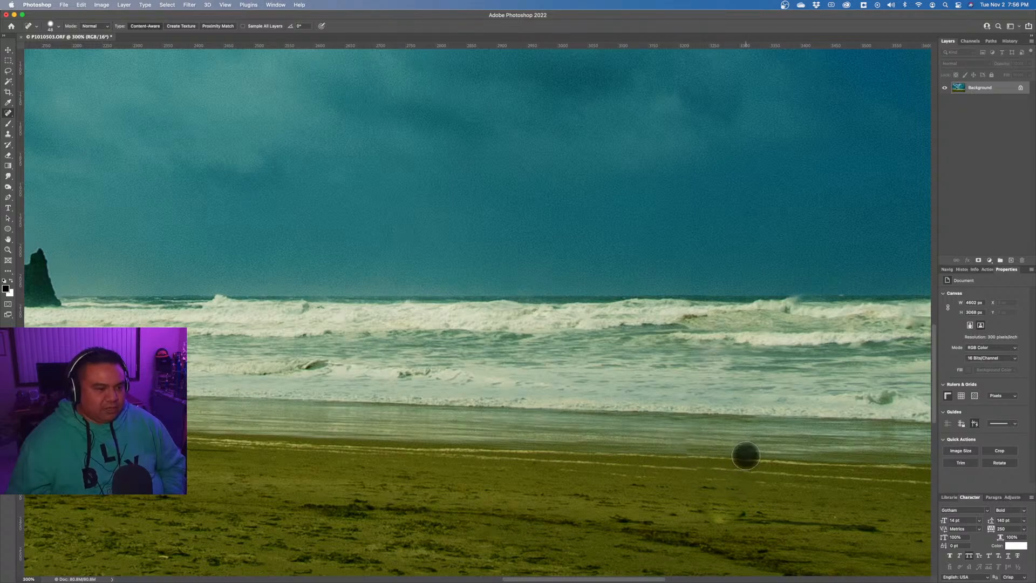
# Heal the remaining marks along the shoreline below the waves with the Spot Healing Brush and fit the whole photo in view.
pyautogui.click(681, 445)
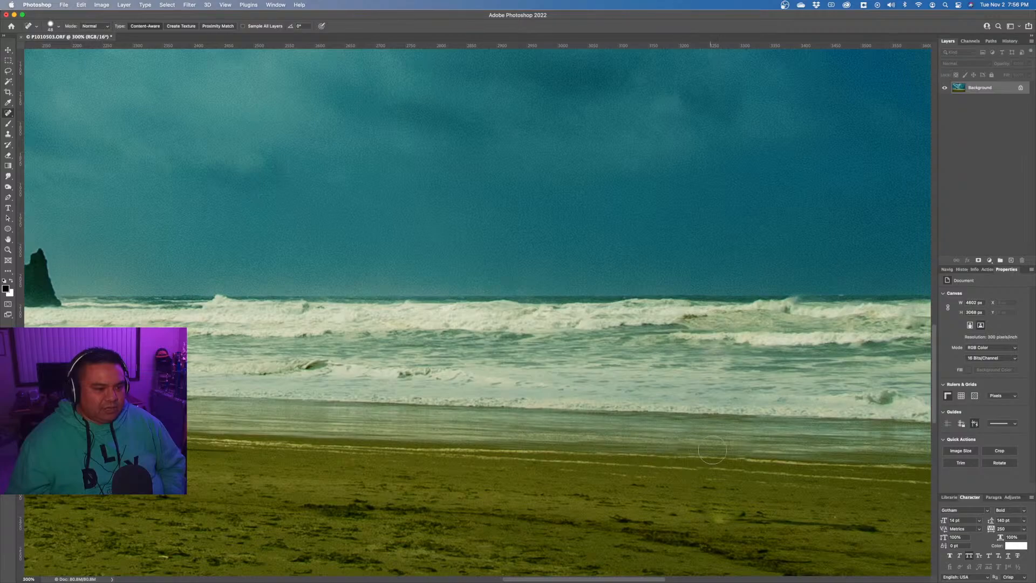
pyautogui.click(744, 453)
pyautogui.click(743, 454)
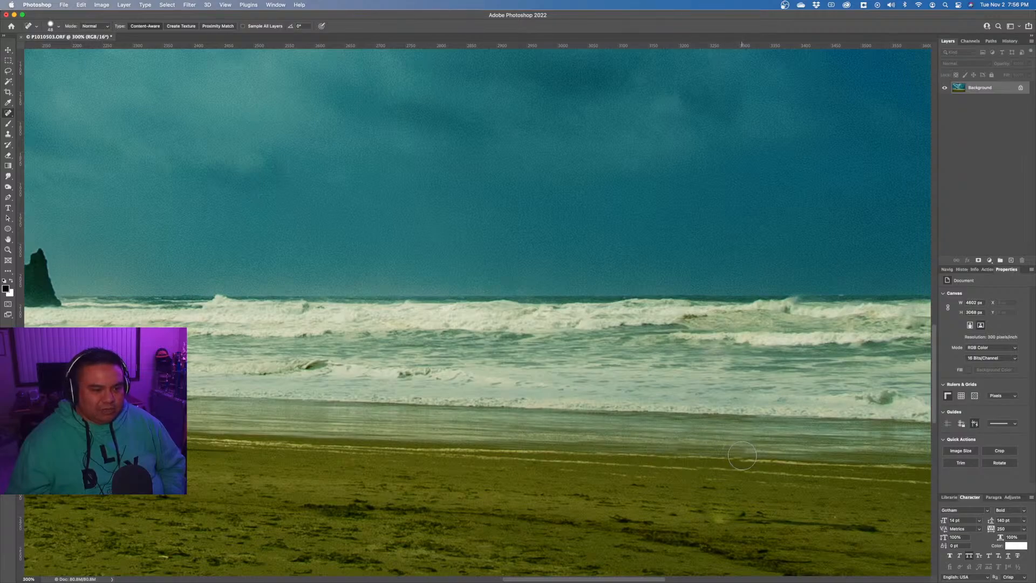
pyautogui.click(744, 455)
pyautogui.press('z')
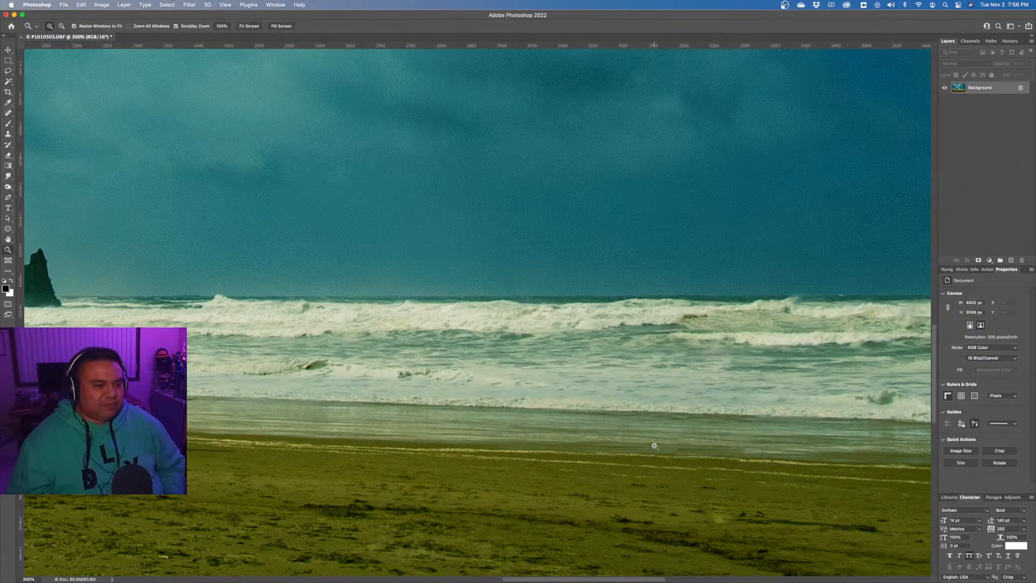
pyautogui.rightClick(654, 444)
pyautogui.click(660, 448)
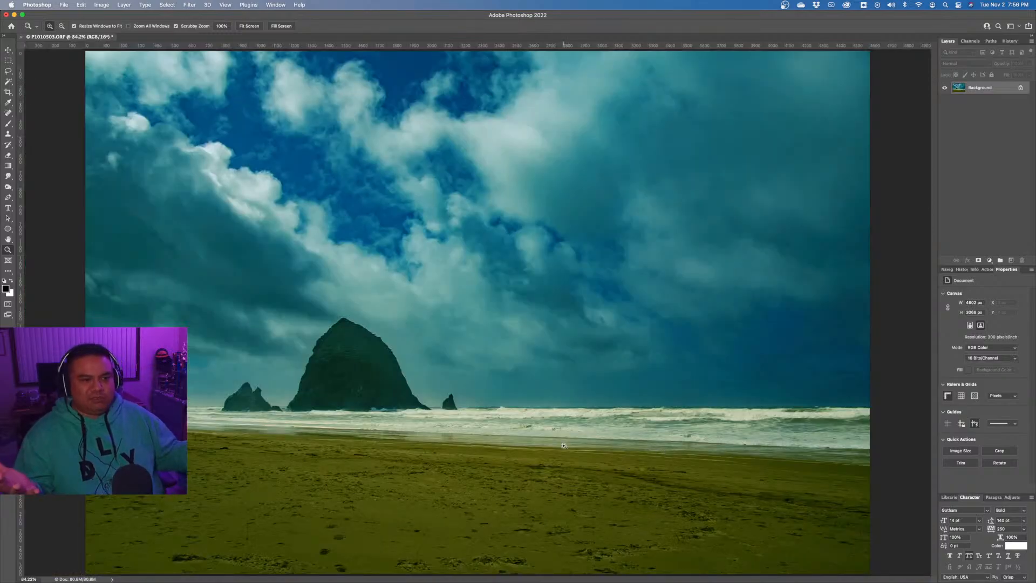
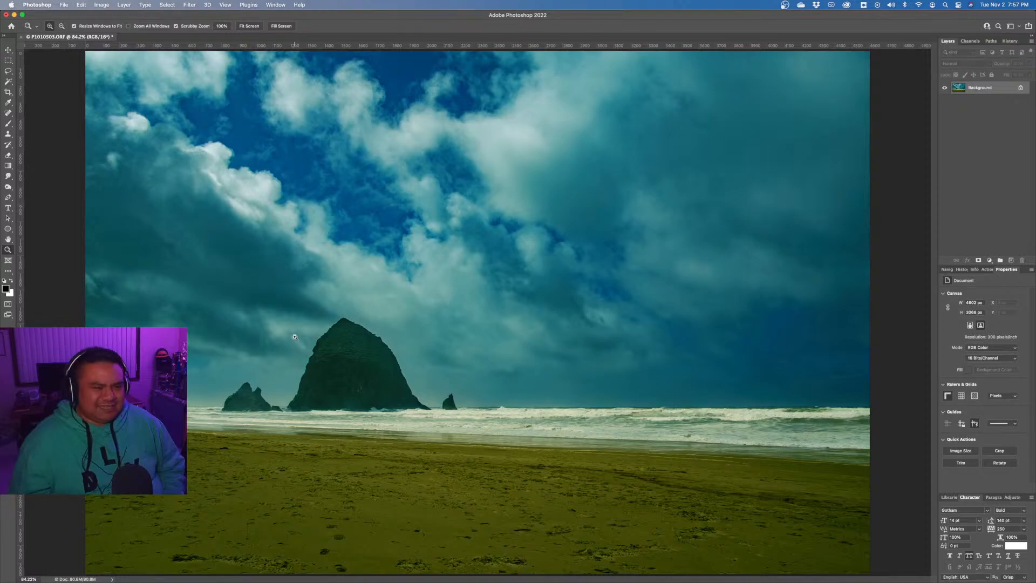
# Save and close the retouched photo, switch to Lightroom Classic and compare P1010503.ORF with P1010503-Edit.psd.
pyautogui.click(21, 37)
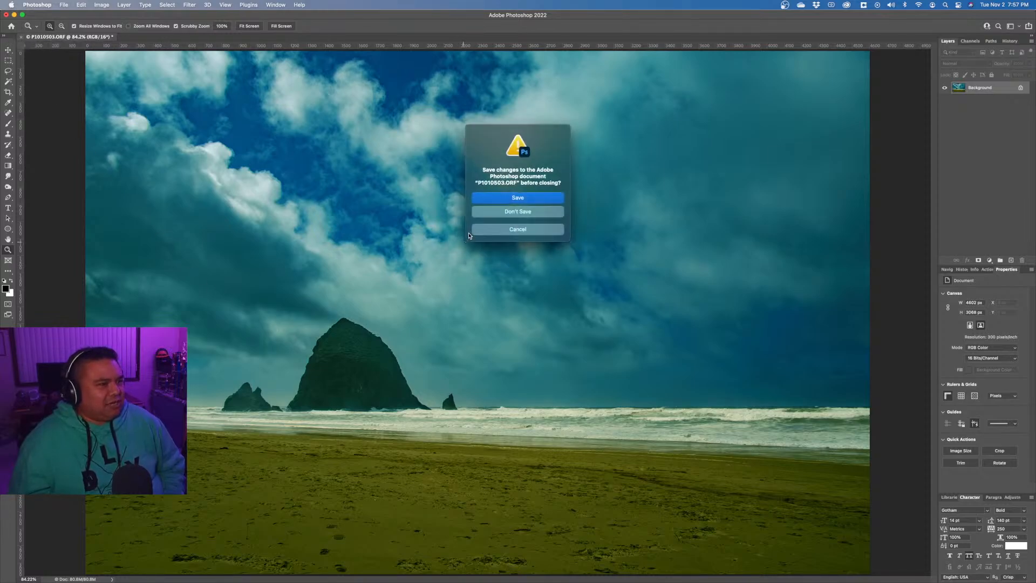
pyautogui.click(511, 202)
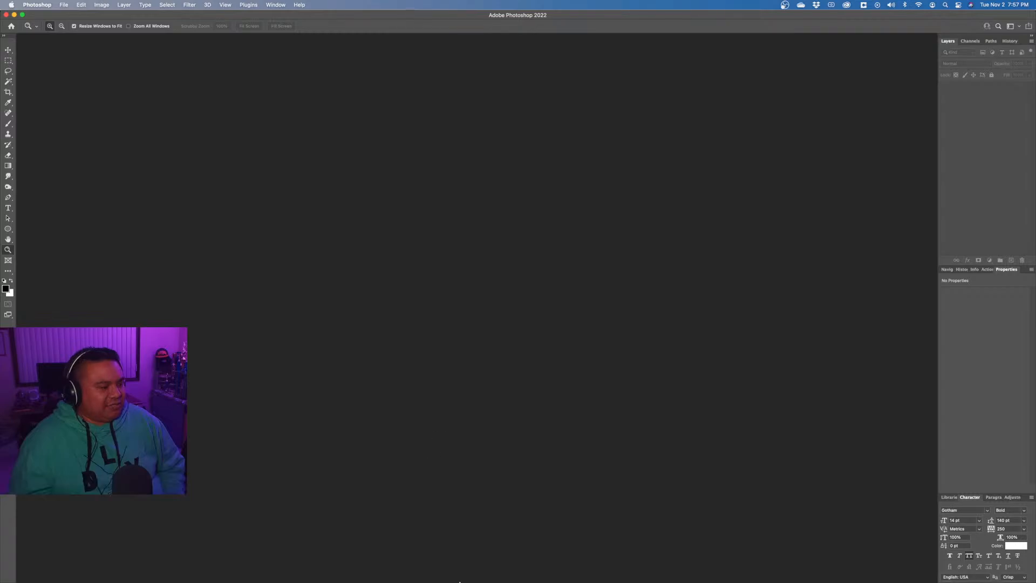
pyautogui.click(425, 557)
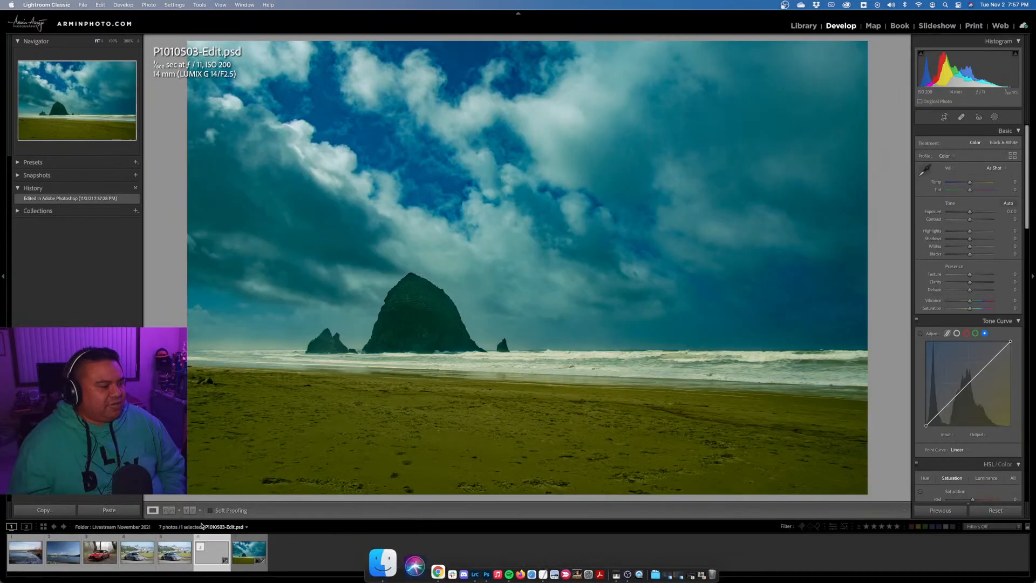
pyautogui.click(235, 559)
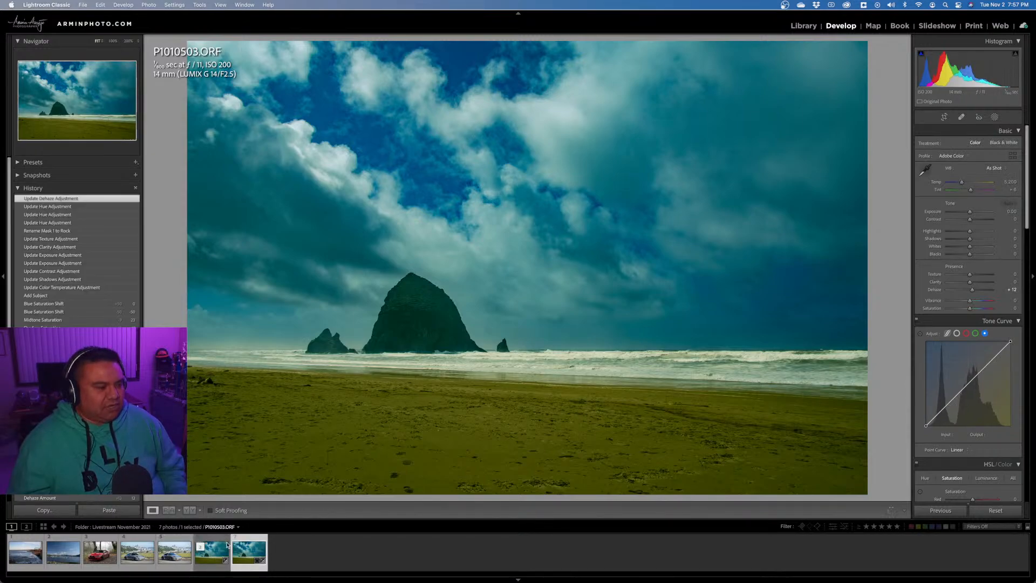
pyautogui.click(206, 563)
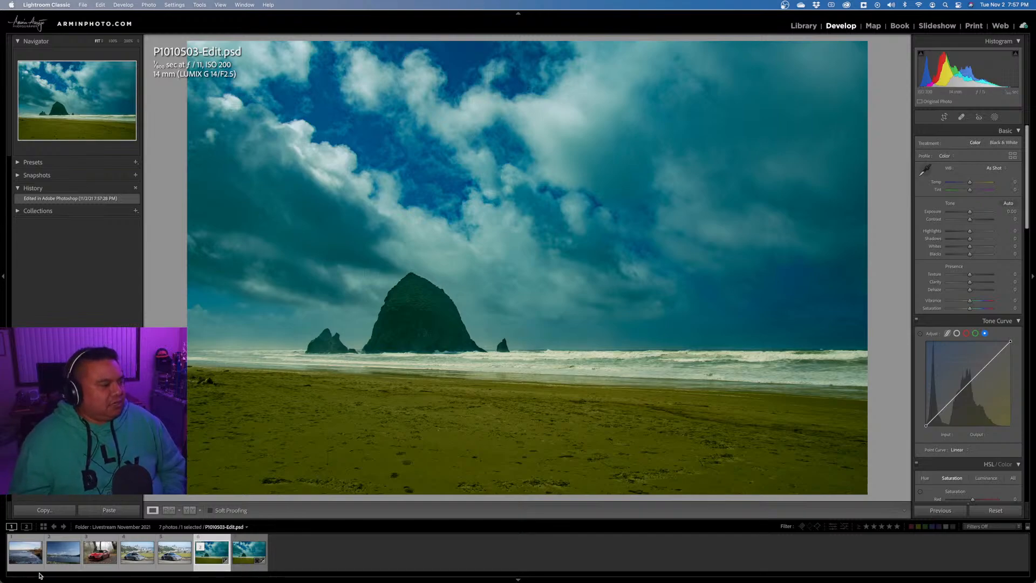
# Open the coastal cliff photo AHA_7194.NEF and cycle the info overlay back to the exposure and lens details.
pyautogui.click(21, 561)
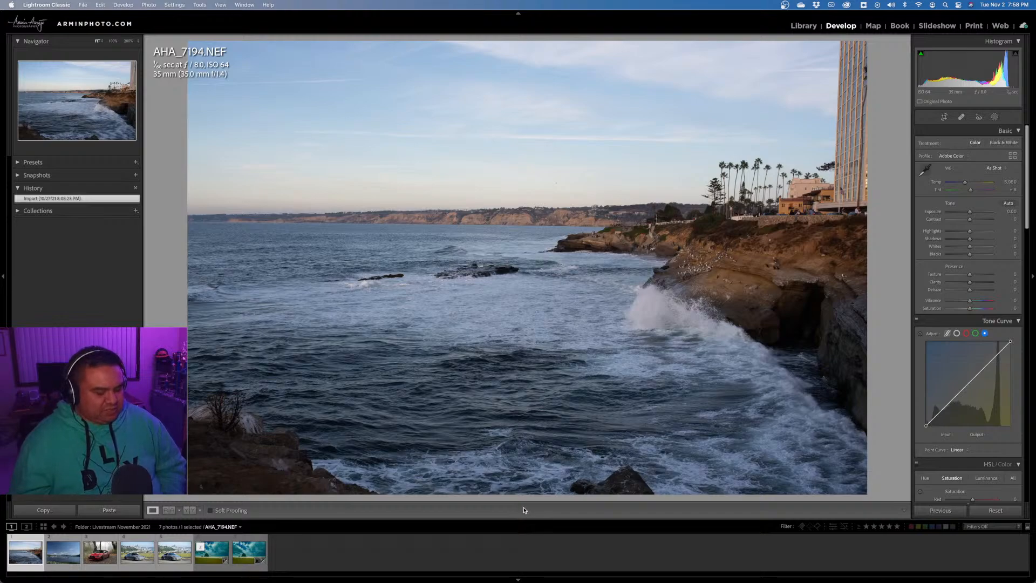
pyautogui.press('i')
pyautogui.press('i')
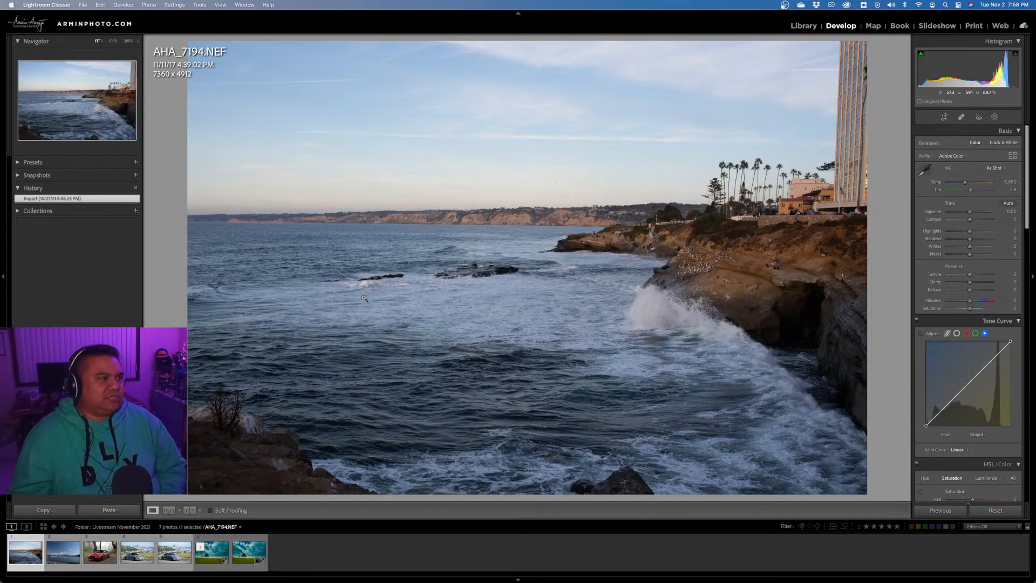
pyautogui.press('i')
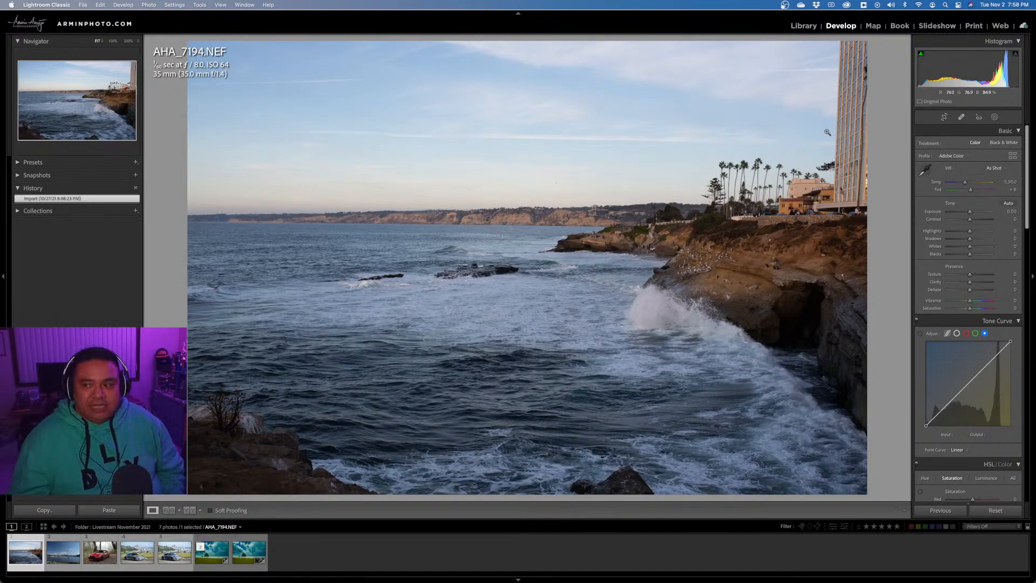
# Straighten the photo along the sea horizon, shift the image within the crop frame, and apply the crop.
pyautogui.click(944, 117)
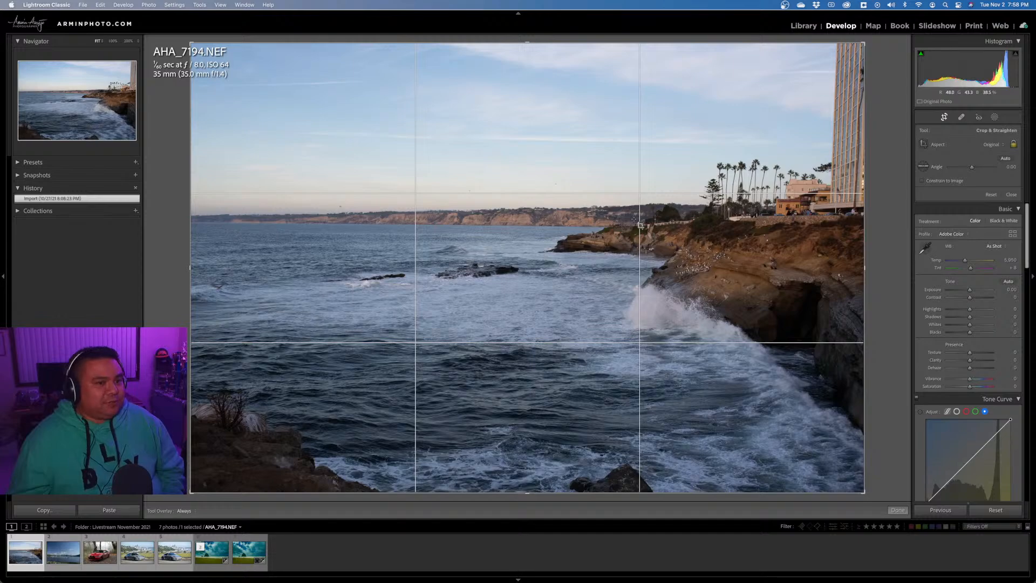
pyautogui.click(924, 168)
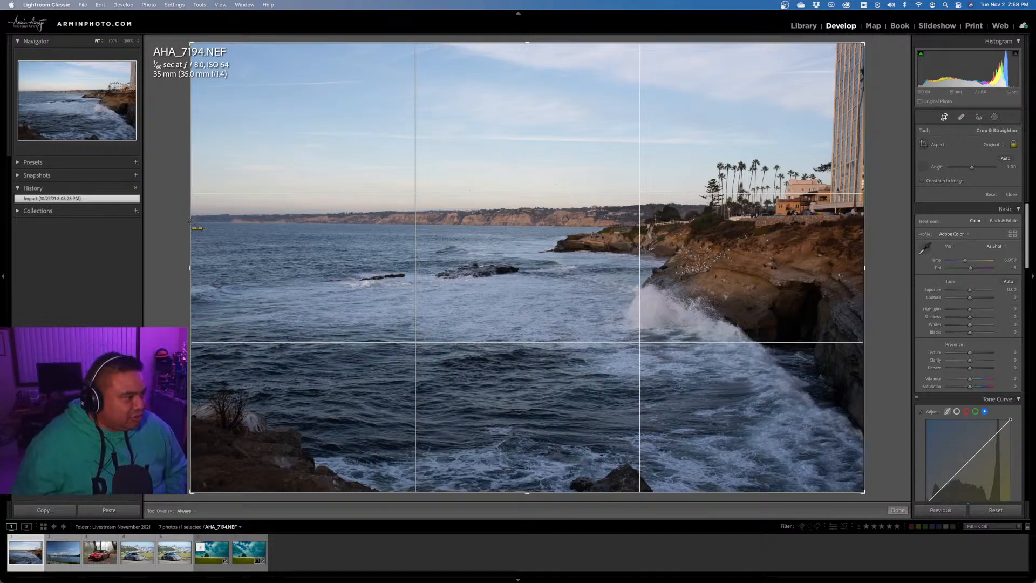
pyautogui.moveTo(191, 221); pyautogui.dragTo(614, 227)
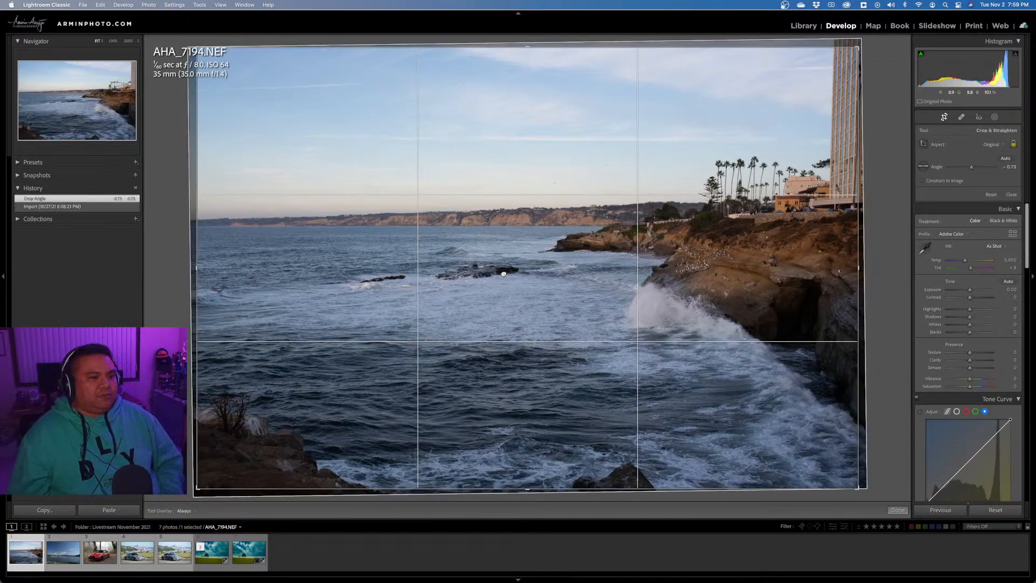
pyautogui.moveTo(504, 274); pyautogui.dragTo(671, 280)
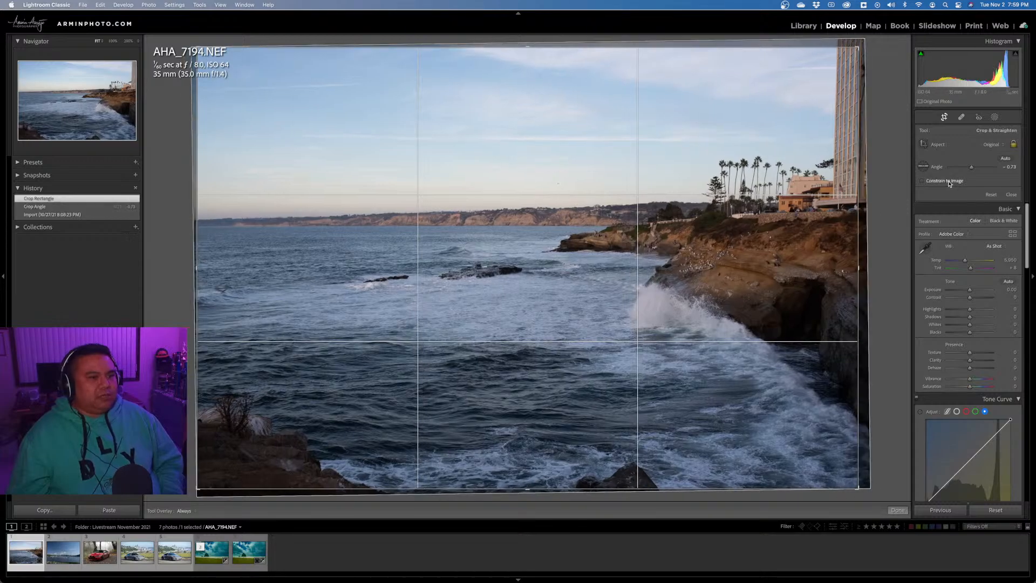
pyautogui.click(1011, 195)
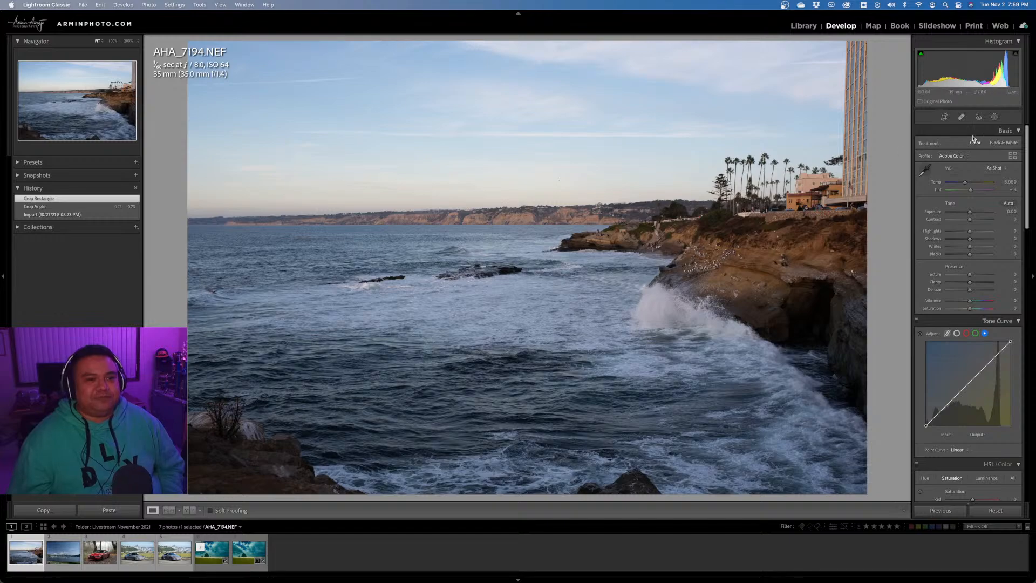
# Create a new mask on the coastal photo with Select Sky.
pyautogui.click(994, 117)
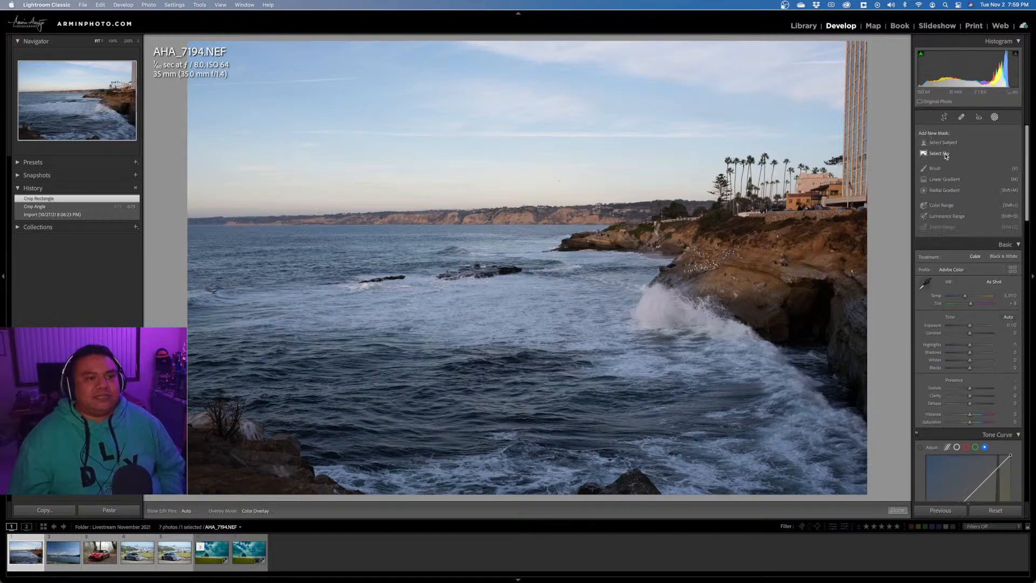
pyautogui.click(945, 155)
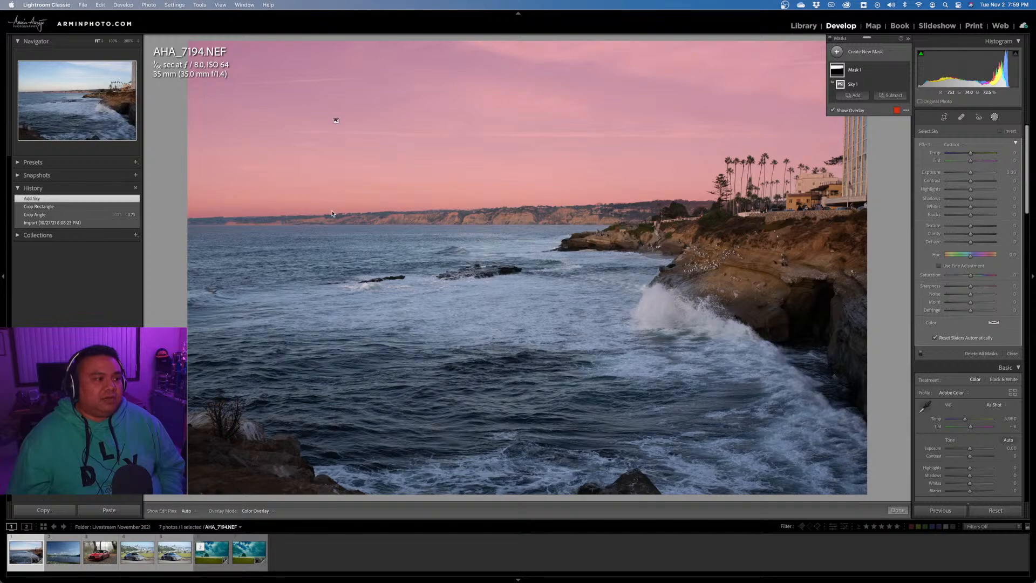
# Try green, purple and yellow as the mask overlay color and restore the red overlay.
pyautogui.click(896, 111)
pyautogui.click(496, 277)
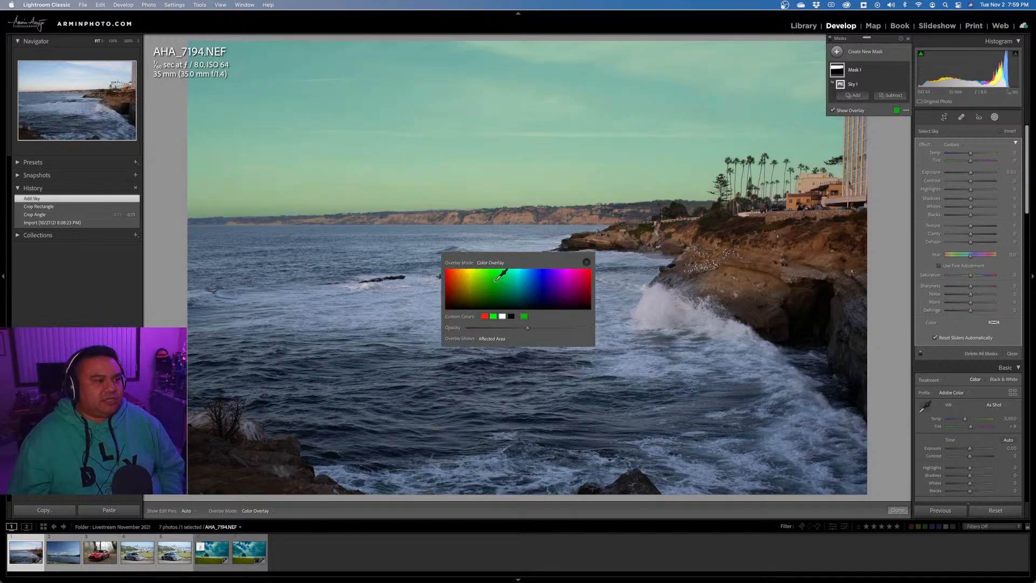
pyautogui.moveTo(498, 276); pyautogui.dragTo(441, 277)
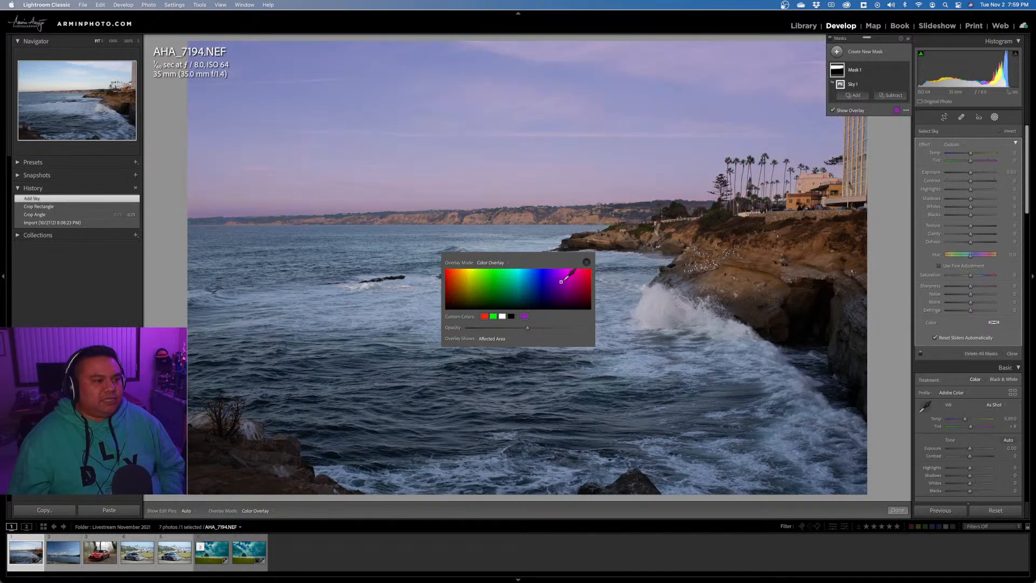
pyautogui.click(567, 278)
pyautogui.click(468, 275)
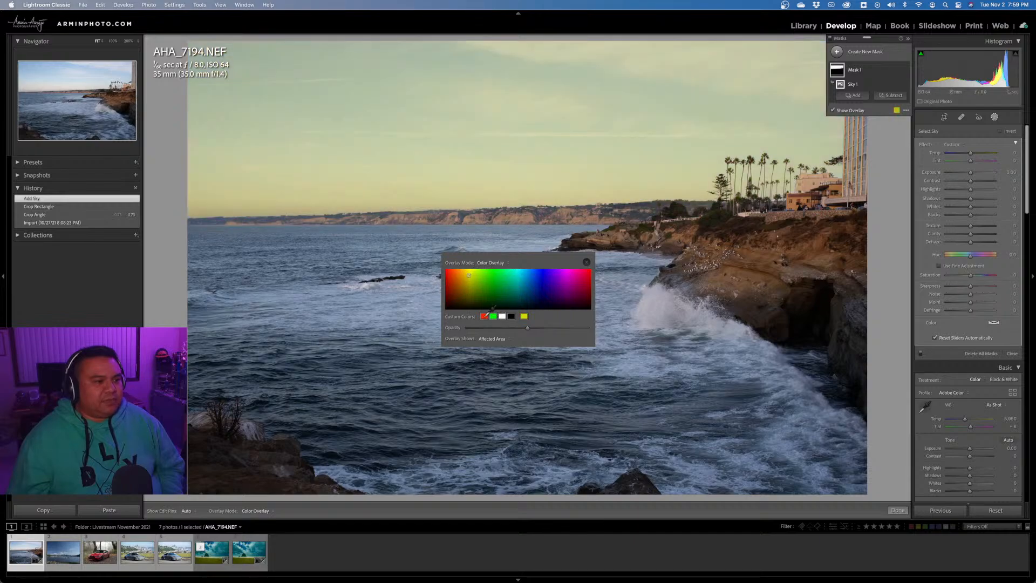
pyautogui.click(484, 316)
pyautogui.click(587, 262)
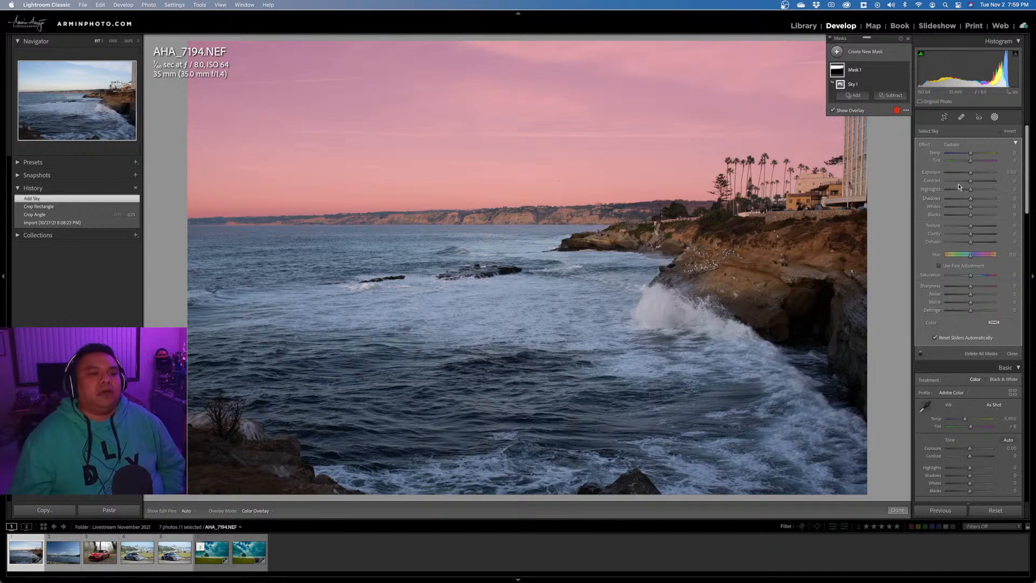
# Set the sky mask's Exposure to -0.49 and Dehaze to 23, trying a cooler Temp and resetting it.
pyautogui.moveTo(971, 176); pyautogui.dragTo(968, 178)
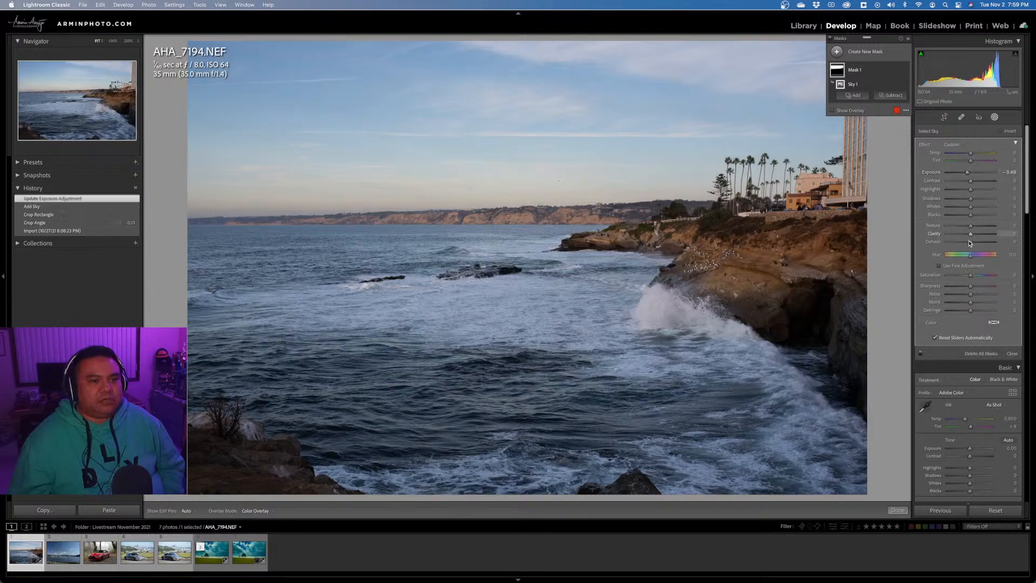
pyautogui.moveTo(974, 244); pyautogui.dragTo(978, 245)
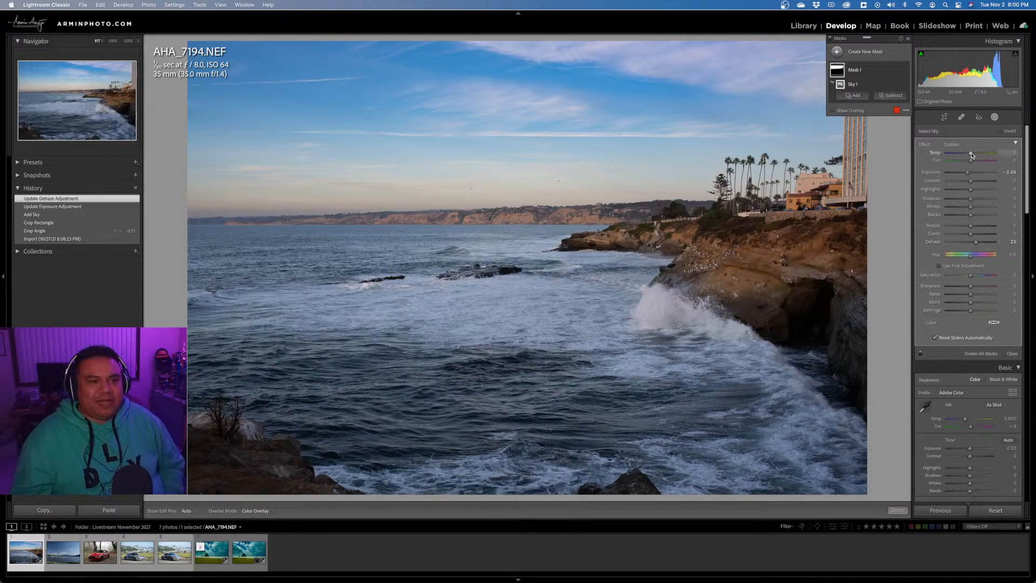
pyautogui.moveTo(971, 155); pyautogui.dragTo(965, 157)
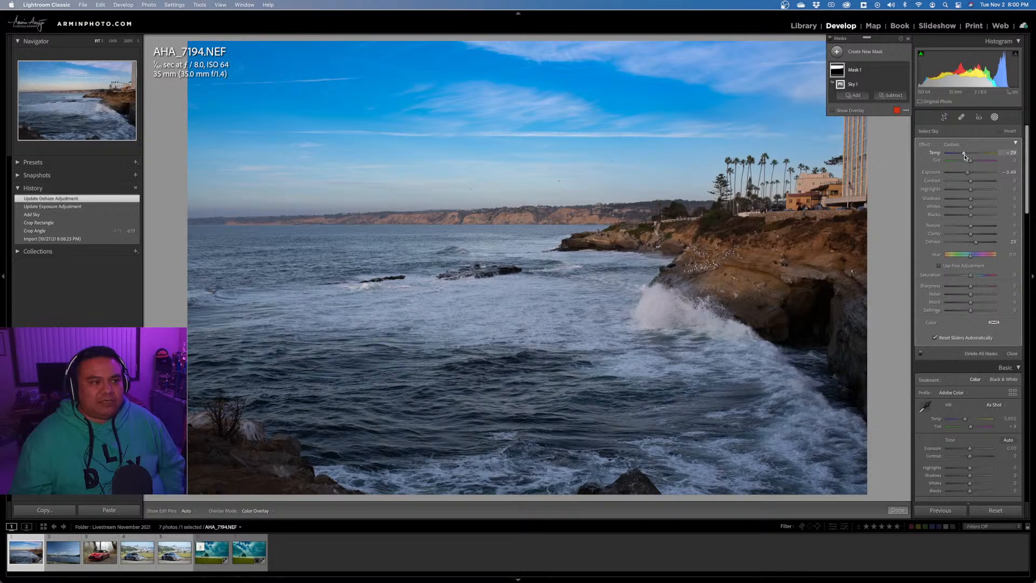
pyautogui.doubleClick(965, 156)
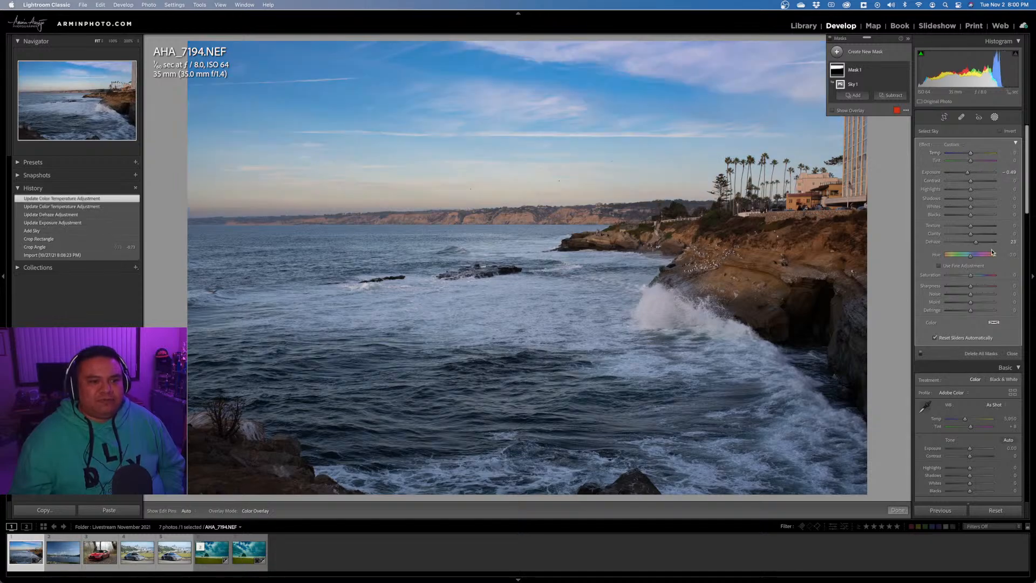
# Set the sky mask's Dehaze to 25, Clarity to 19 and Texture to 7, and shift its Tint toward magenta to 49.
pyautogui.moveTo(978, 247); pyautogui.dragTo(974, 229)
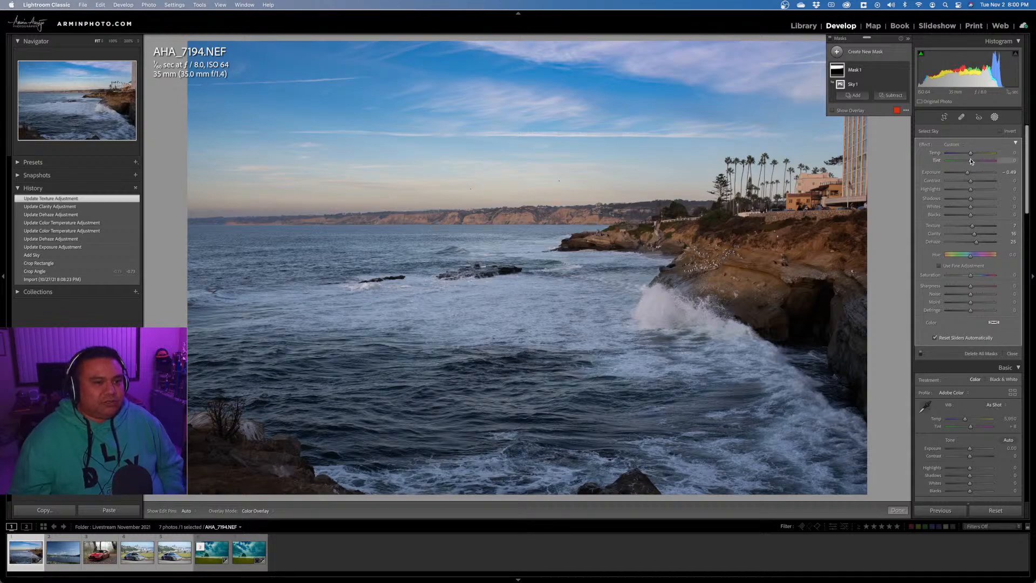
pyautogui.moveTo(971, 160); pyautogui.dragTo(955, 164)
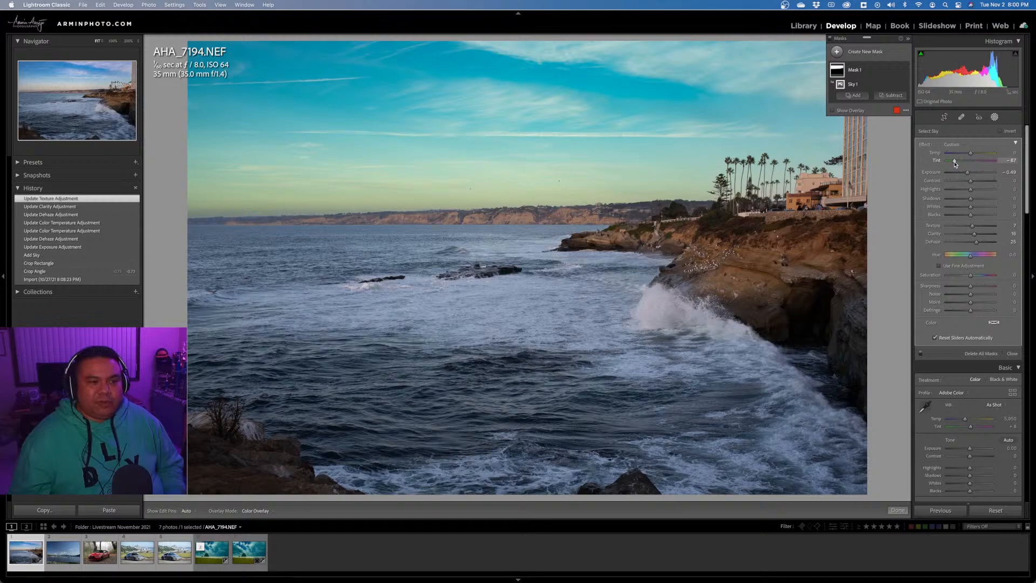
pyautogui.moveTo(959, 163); pyautogui.dragTo(983, 165)
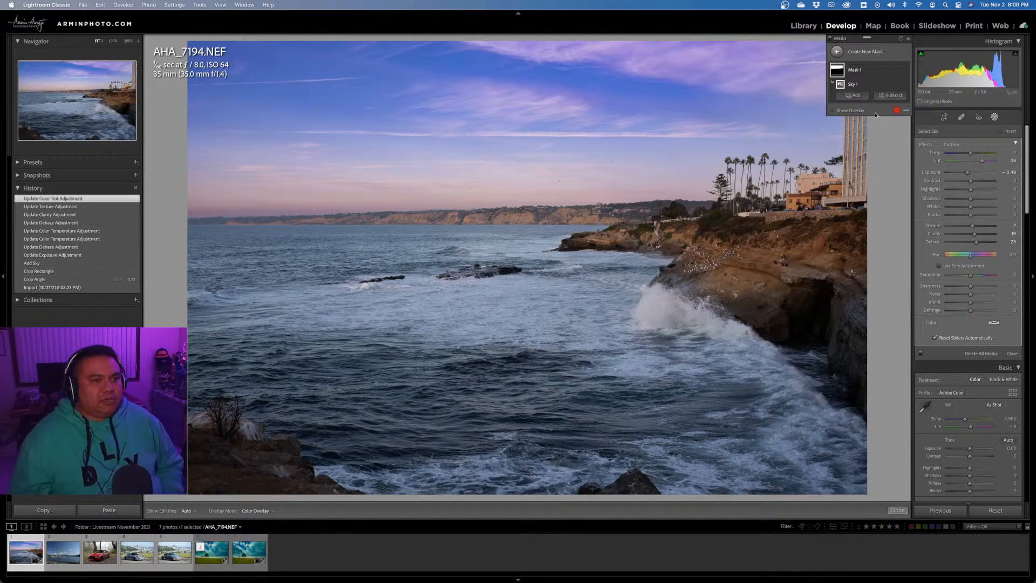
# Show the mask overlay and subtract the distant coastline along the horizon from the sky mask with a size 4.0 Auto Mask brush.
pyautogui.click(851, 110)
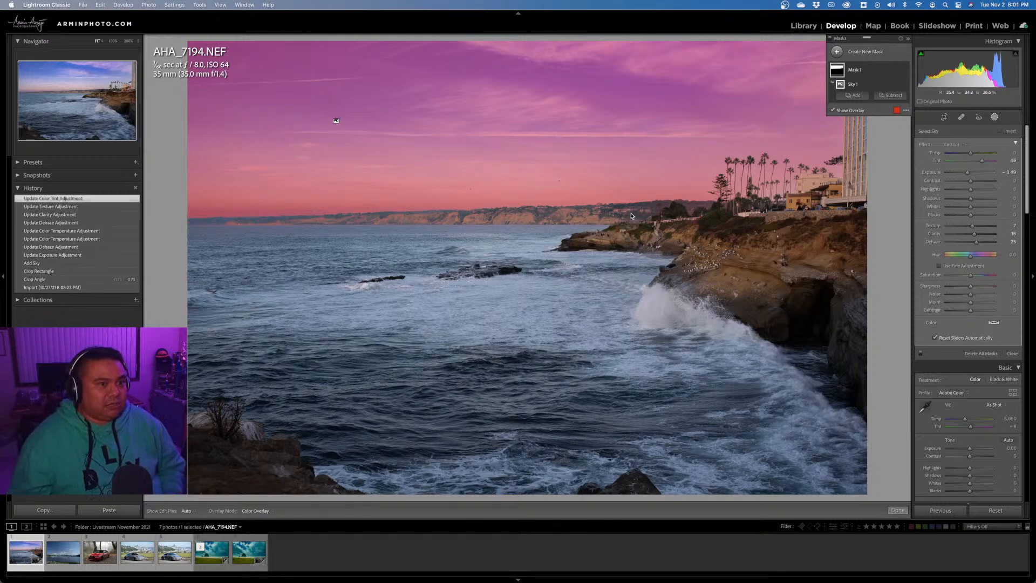
pyautogui.click(891, 95)
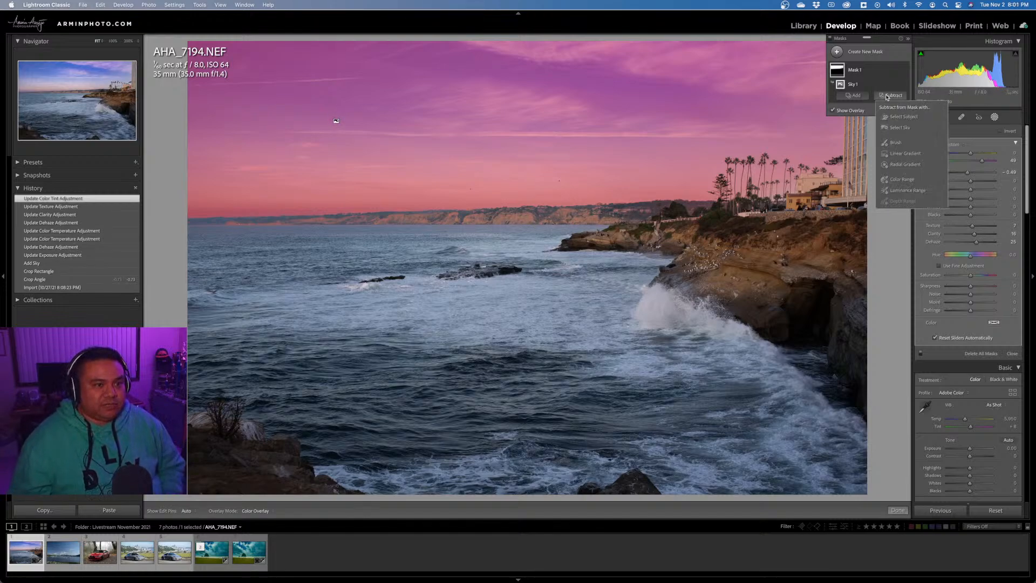
pyautogui.click(896, 143)
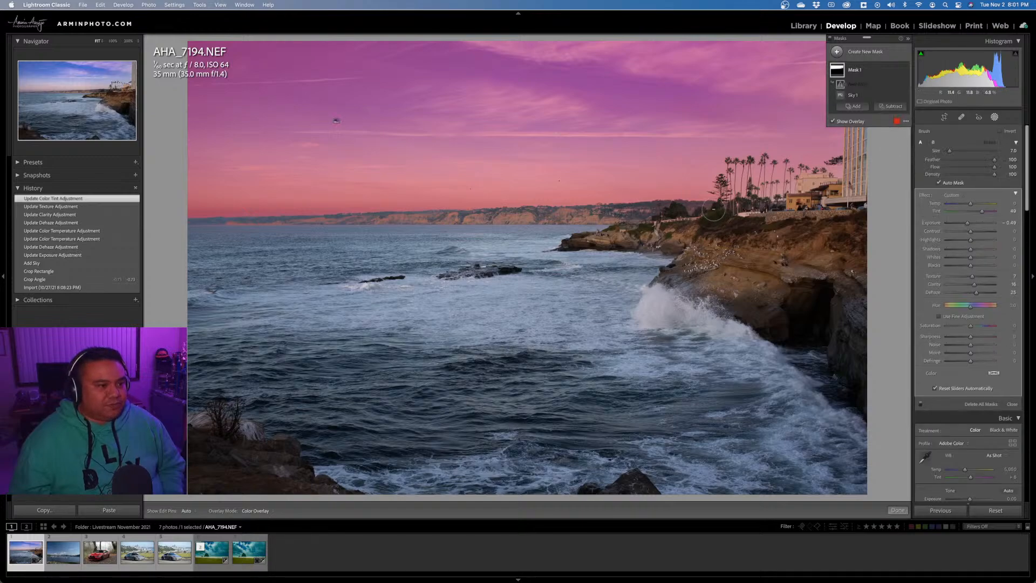
pyautogui.scroll(-3, 742, 208)
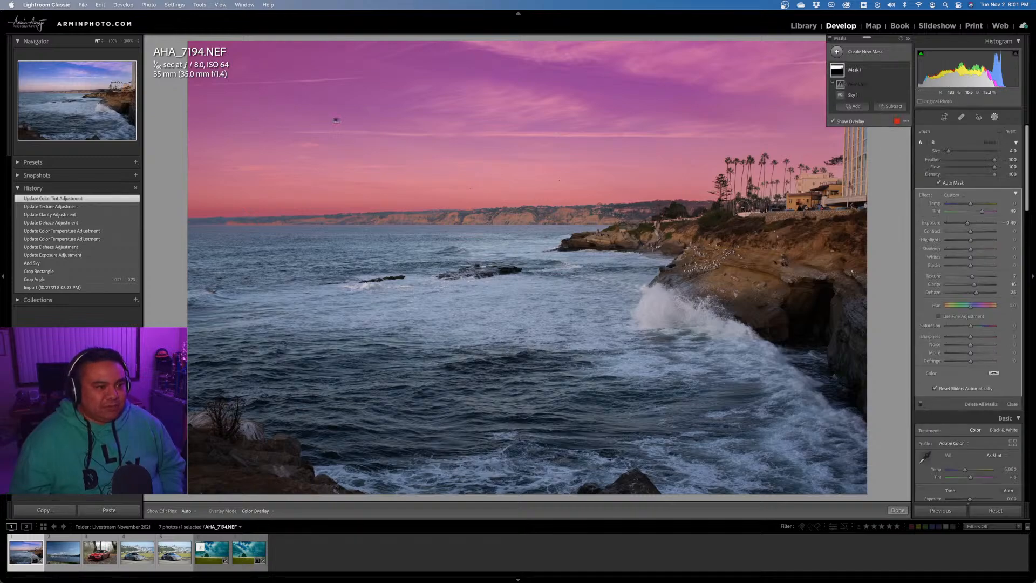
pyautogui.press('h')
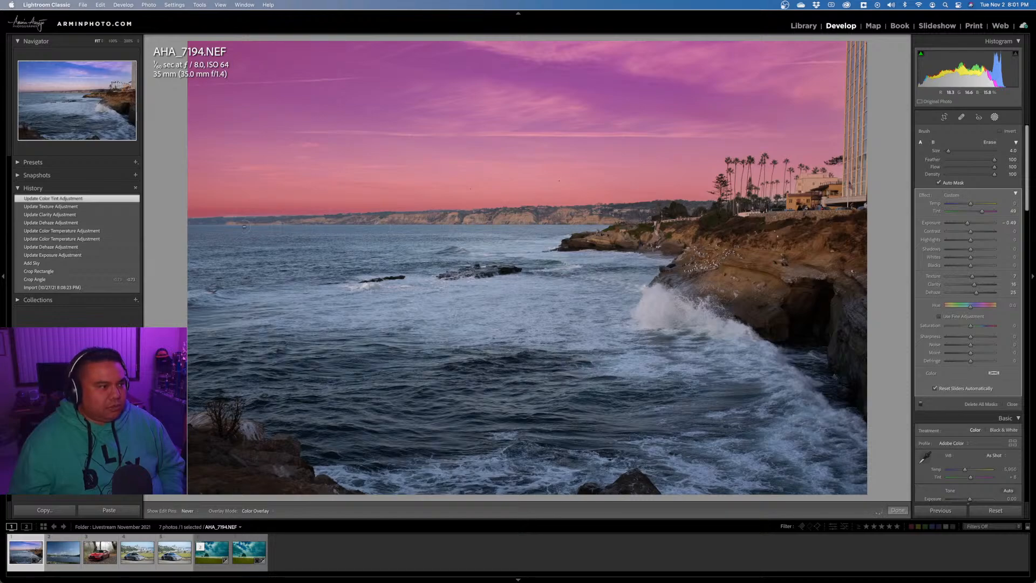
pyautogui.moveTo(191, 225); pyautogui.dragTo(189, 225)
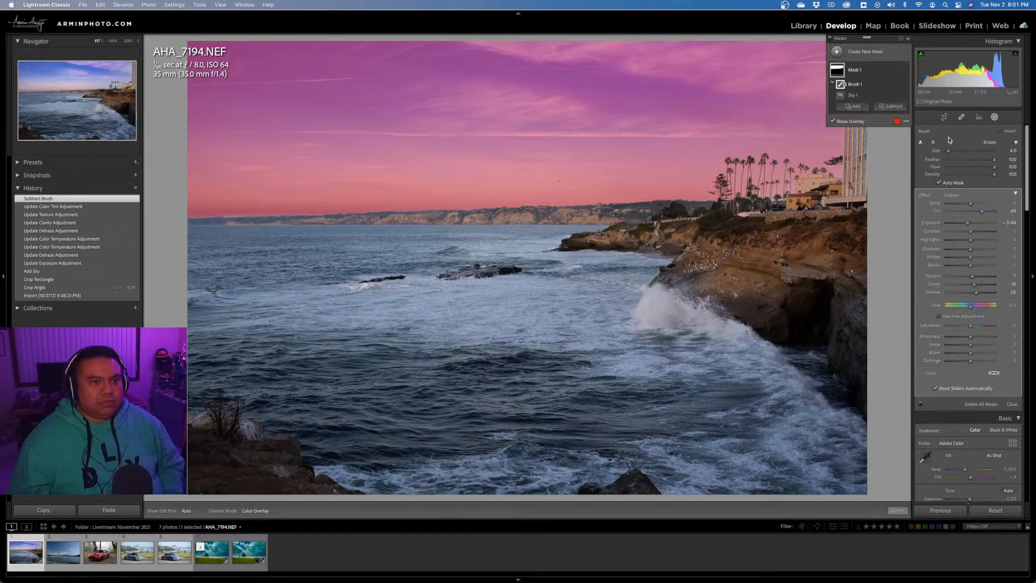
pyautogui.click(995, 118)
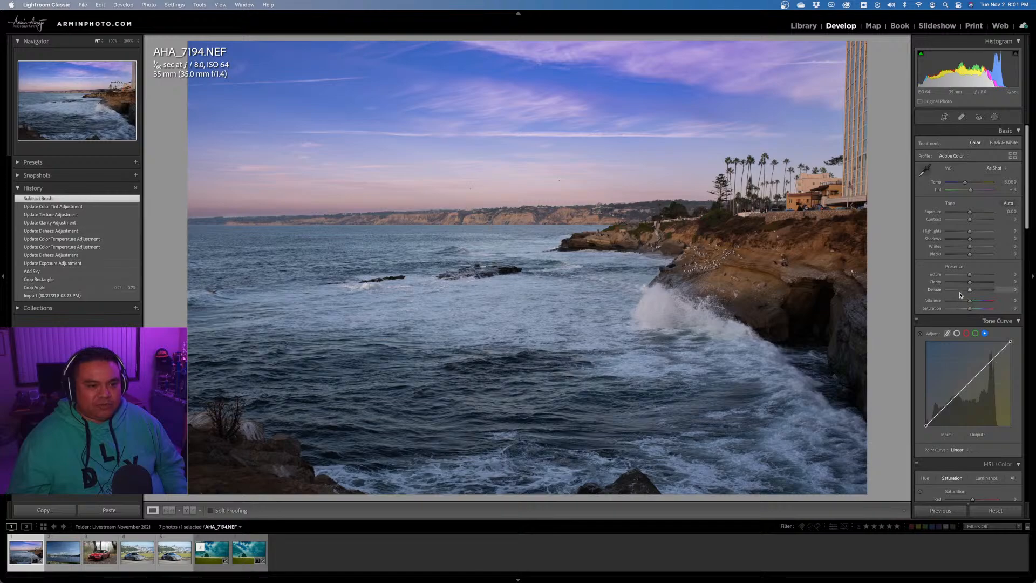
# Set the photo's global Highlights to -42 and Shadows to +65, checking the detail in the dark sea cave.
pyautogui.click(947, 334)
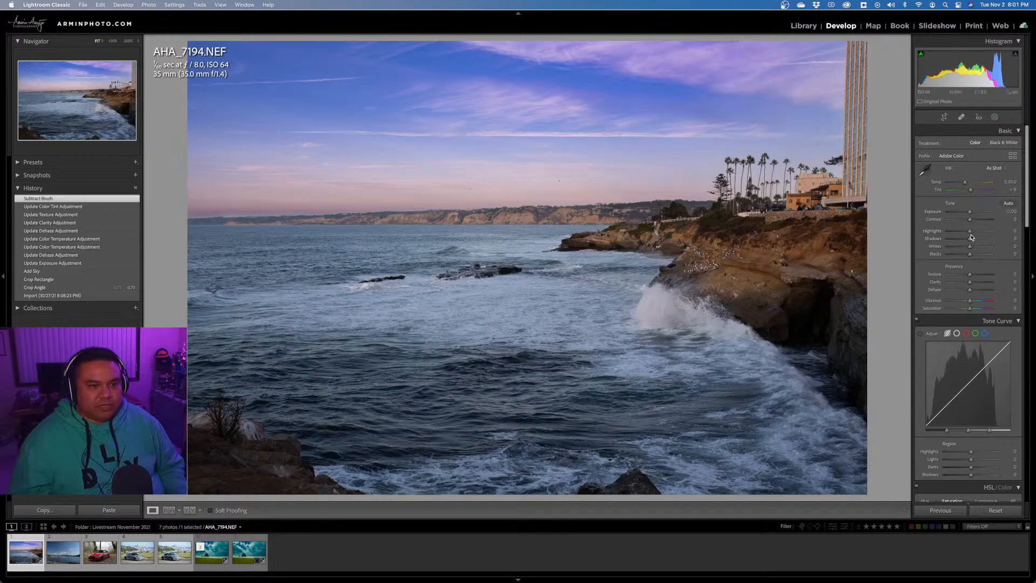
pyautogui.moveTo(969, 234); pyautogui.dragTo(961, 235)
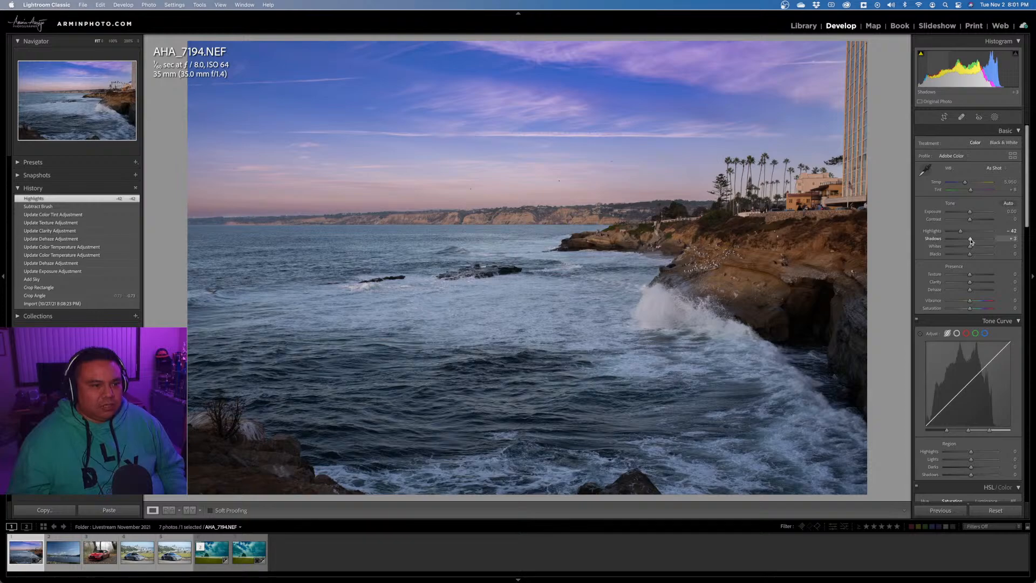
pyautogui.moveTo(978, 242); pyautogui.dragTo(975, 248)
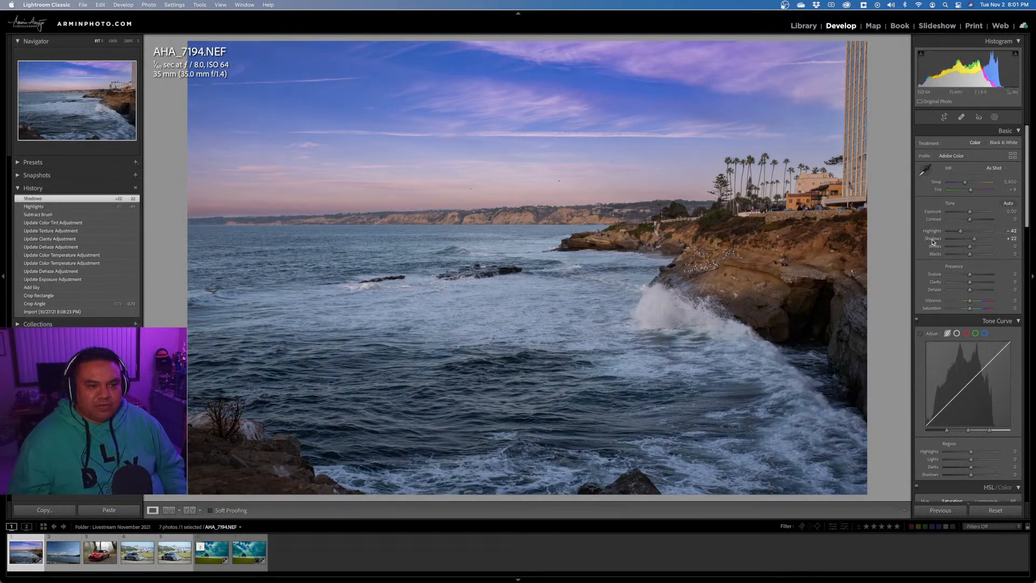
pyautogui.doubleClick(937, 241)
pyautogui.click(797, 335)
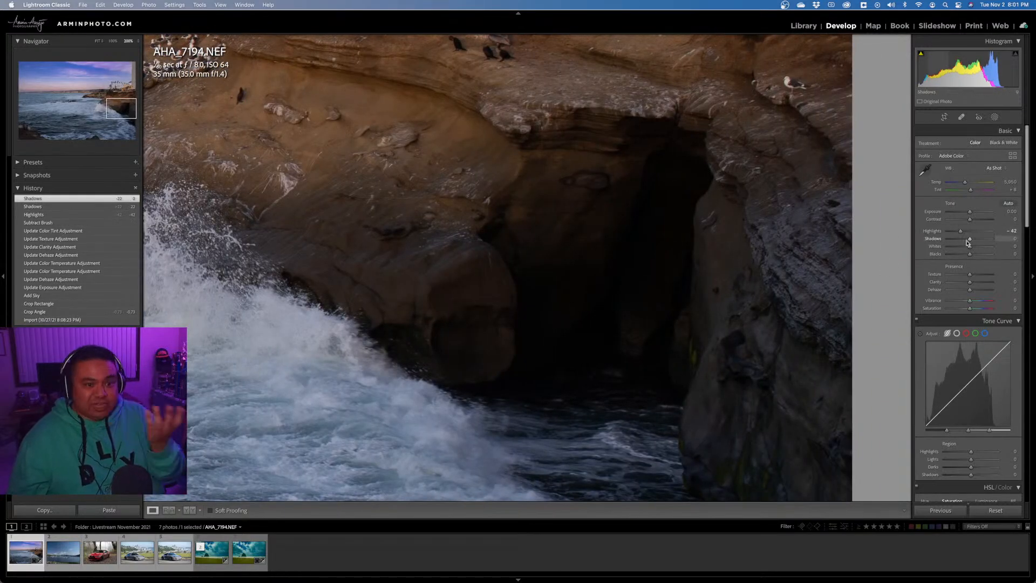
pyautogui.moveTo(980, 241); pyautogui.dragTo(993, 243)
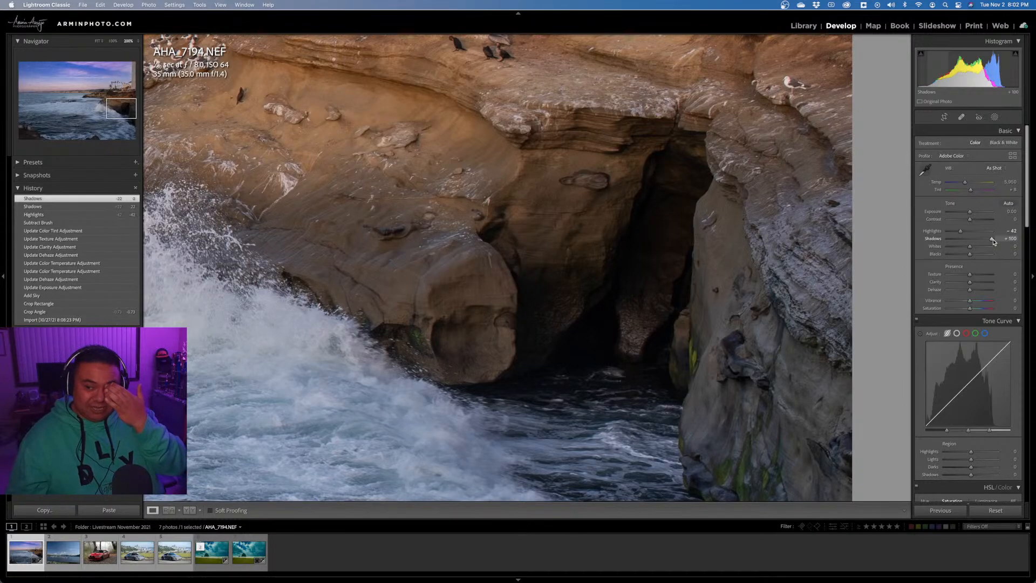
pyautogui.moveTo(992, 240); pyautogui.dragTo(985, 245)
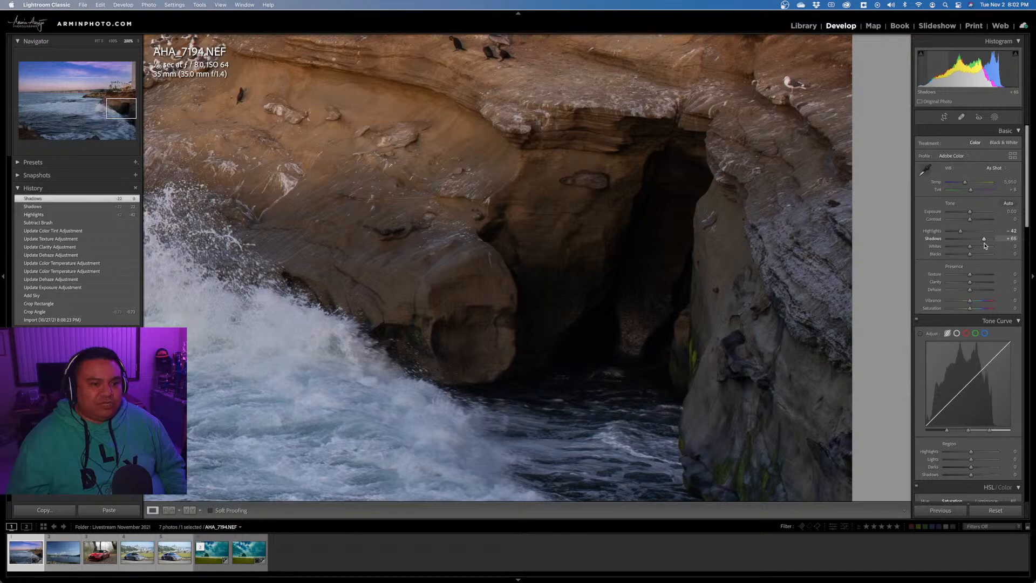
pyautogui.click(625, 243)
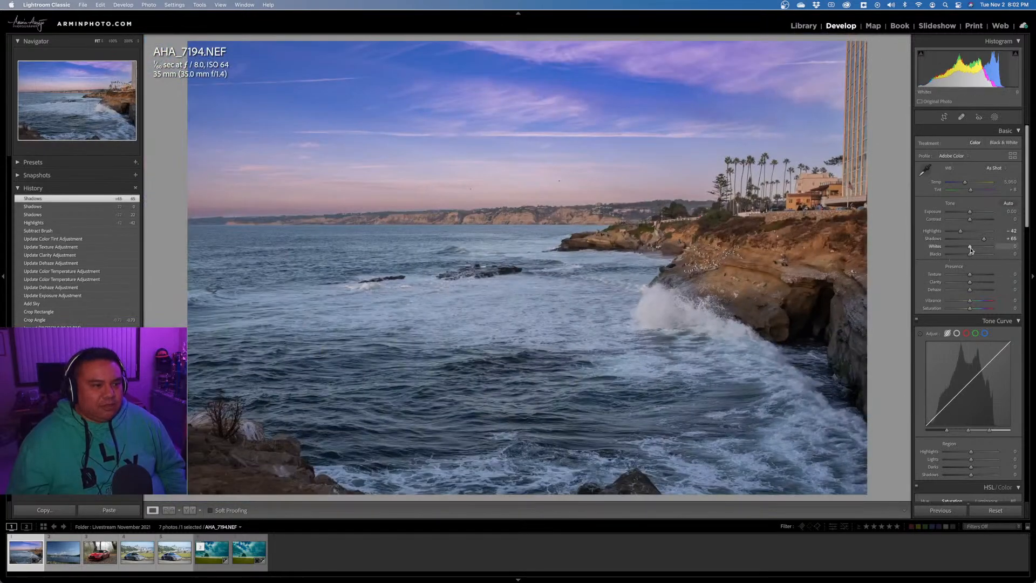
# Set the photo's global Whites to +54 and Blacks to -30, checking the breaking wave's bright spray.
pyautogui.moveTo(970, 249); pyautogui.dragTo(983, 254)
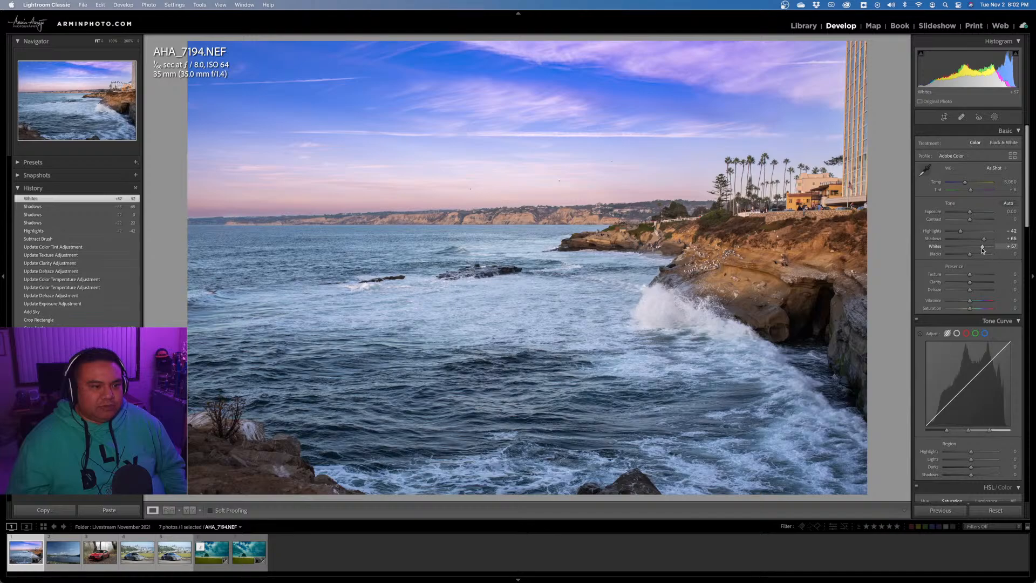
pyautogui.moveTo(981, 250); pyautogui.dragTo(980, 250)
pyautogui.click(686, 317)
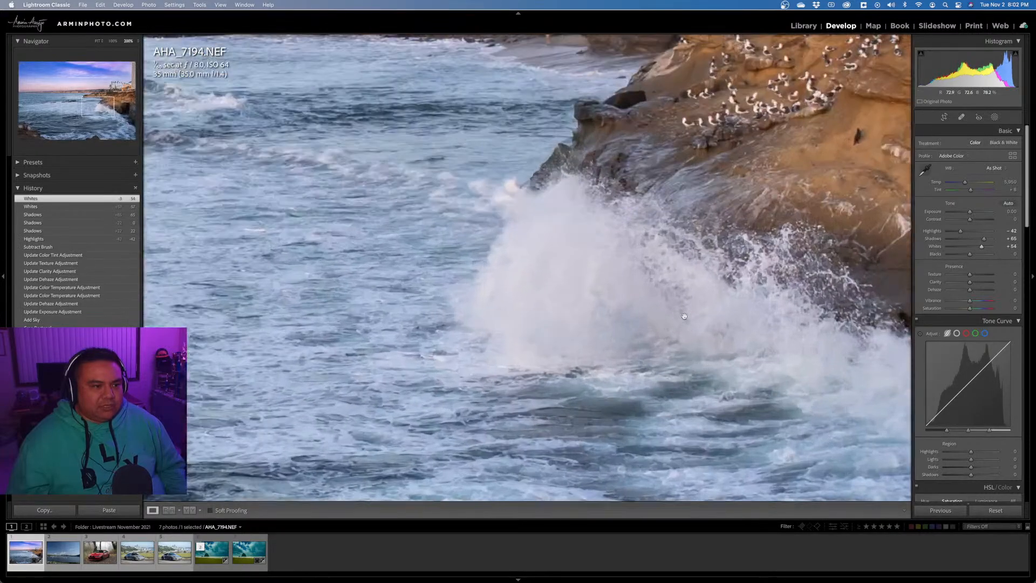
pyautogui.click(825, 312)
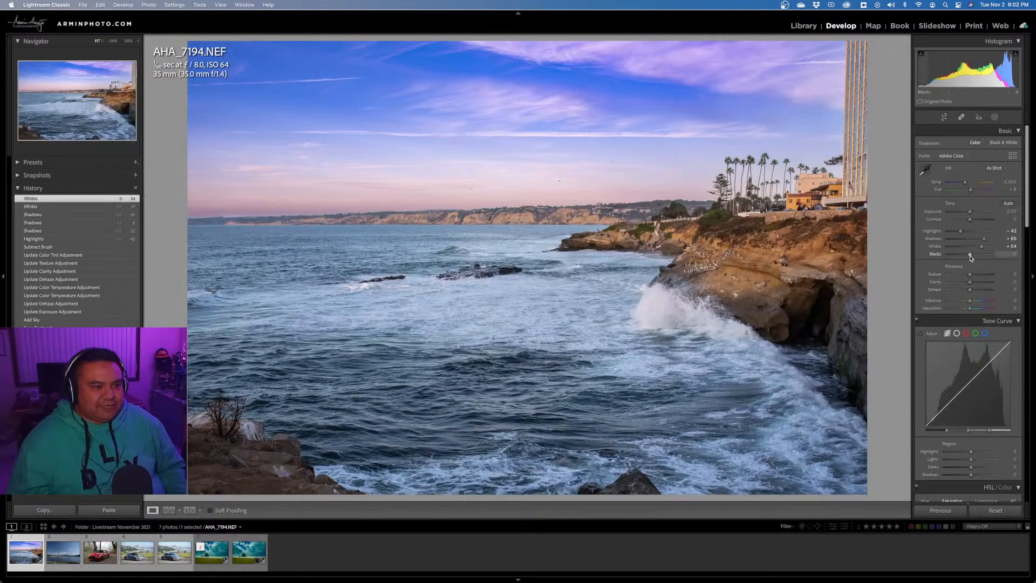
pyautogui.moveTo(970, 258); pyautogui.dragTo(964, 263)
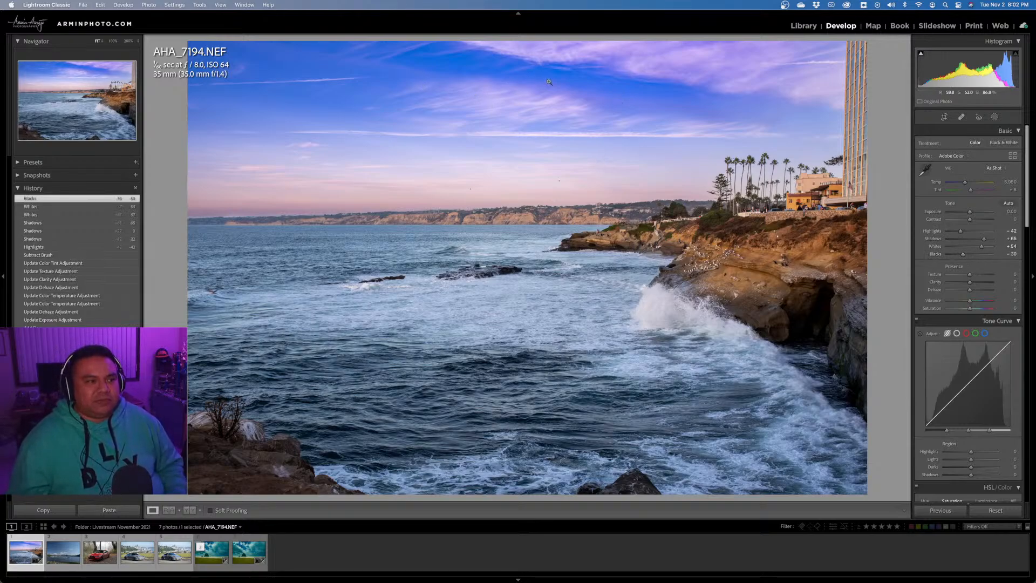
# Reopen the photo's masks and rename the sky mask as Sky.
pyautogui.click(995, 117)
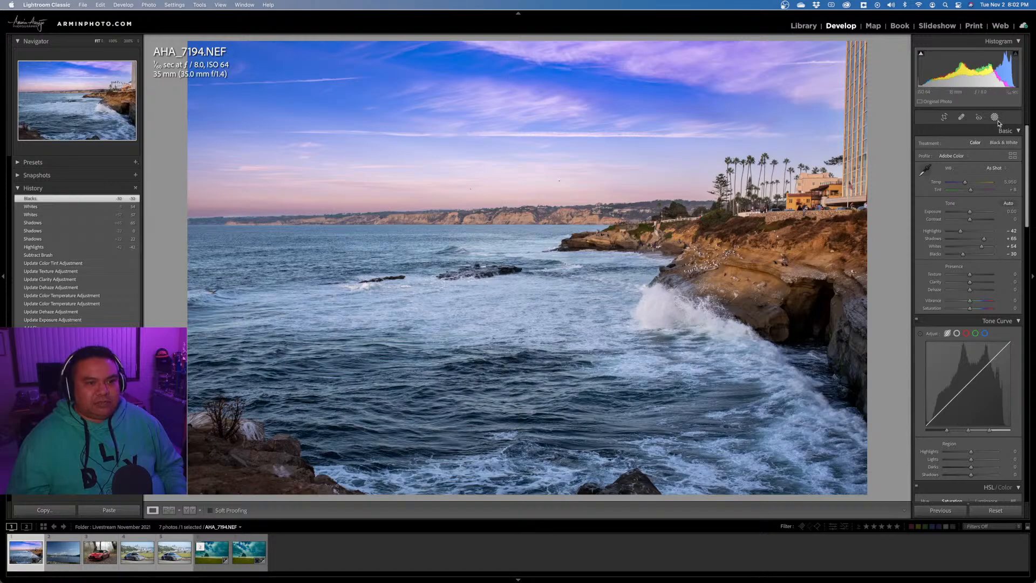
pyautogui.click(852, 71)
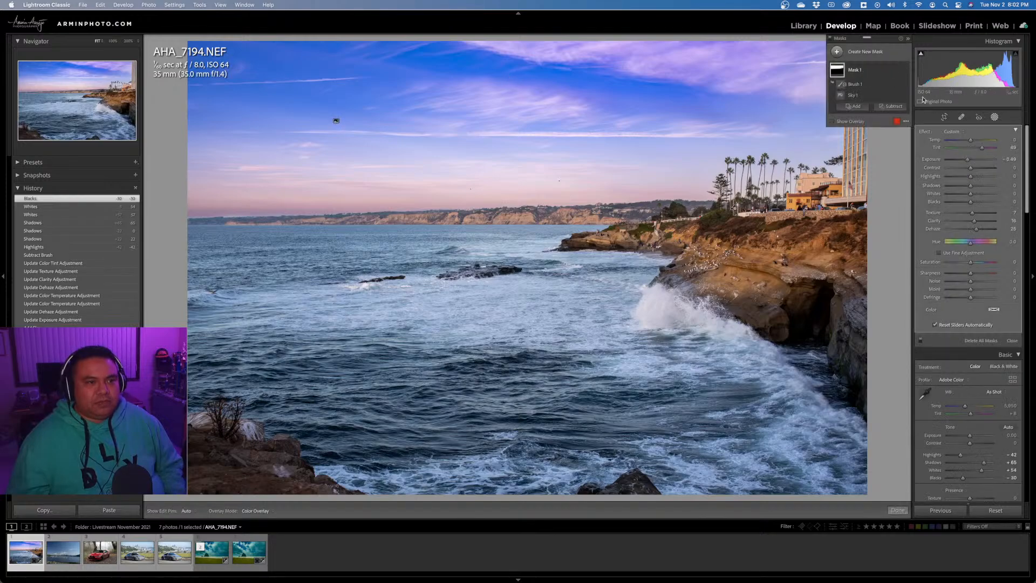
pyautogui.doubleClick(851, 71)
pyautogui.write('Sky')
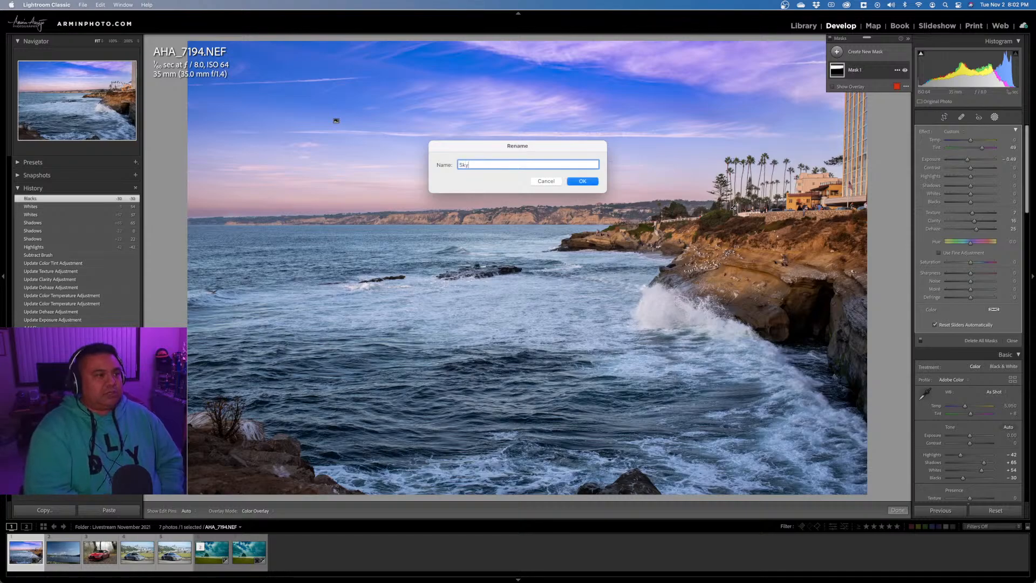
pyautogui.press('Return')
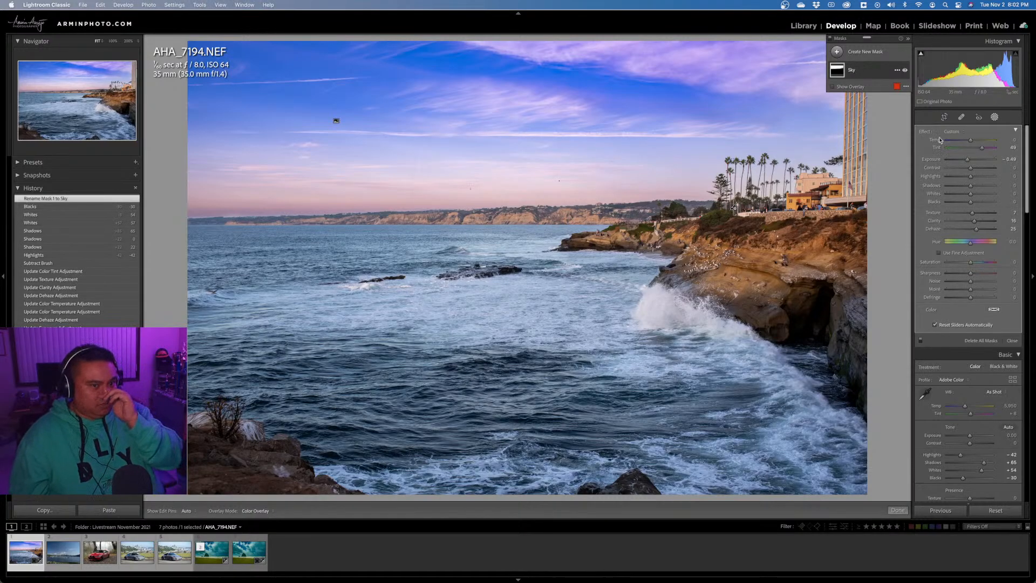
# Try a lower Tint on the Sky mask and restore it to 49.
pyautogui.moveTo(981, 148); pyautogui.dragTo(976, 152)
pyautogui.doubleClick(974, 148)
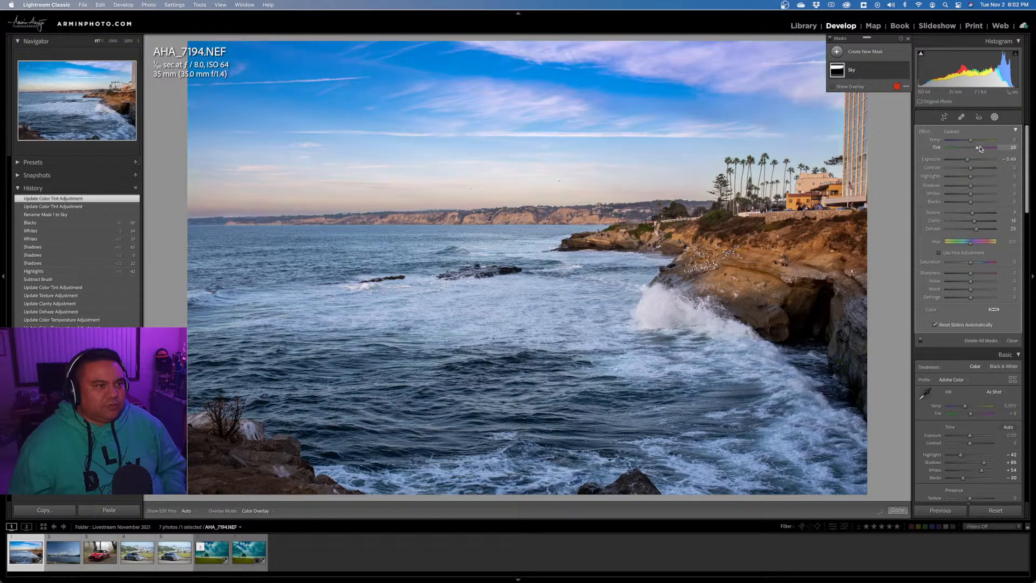
pyautogui.moveTo(973, 150); pyautogui.dragTo(984, 150)
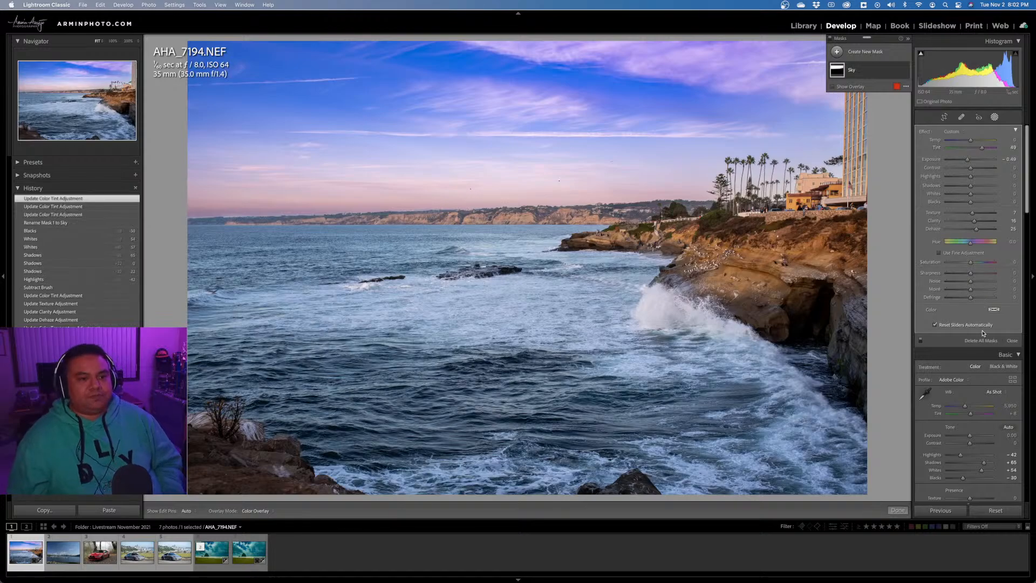
# Close the mask editing and set the photo's global Dehaze to +6 and Clarity to +4.
pyautogui.click(1008, 340)
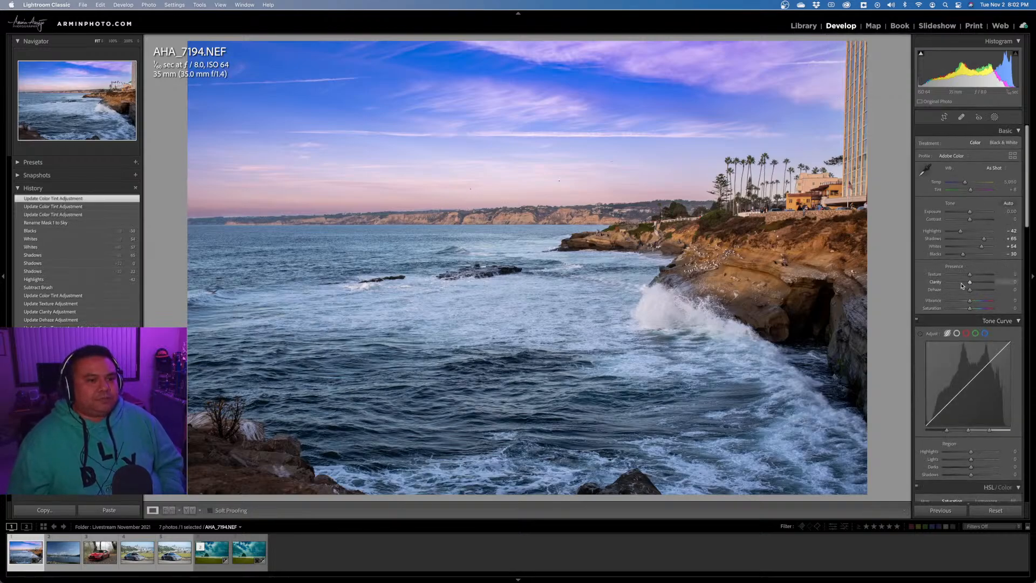
pyautogui.moveTo(970, 290); pyautogui.dragTo(976, 295)
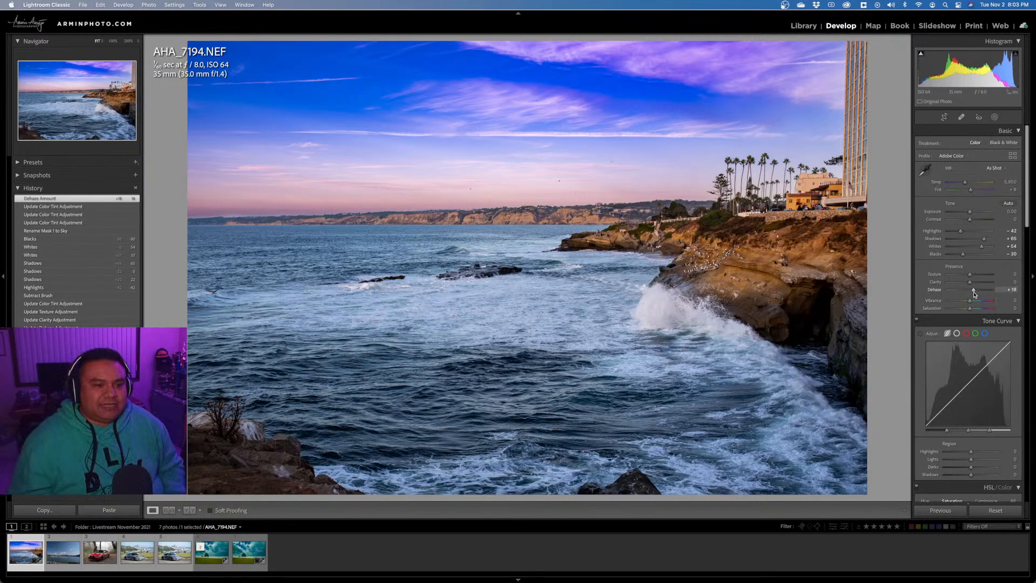
pyautogui.moveTo(975, 294); pyautogui.dragTo(970, 285)
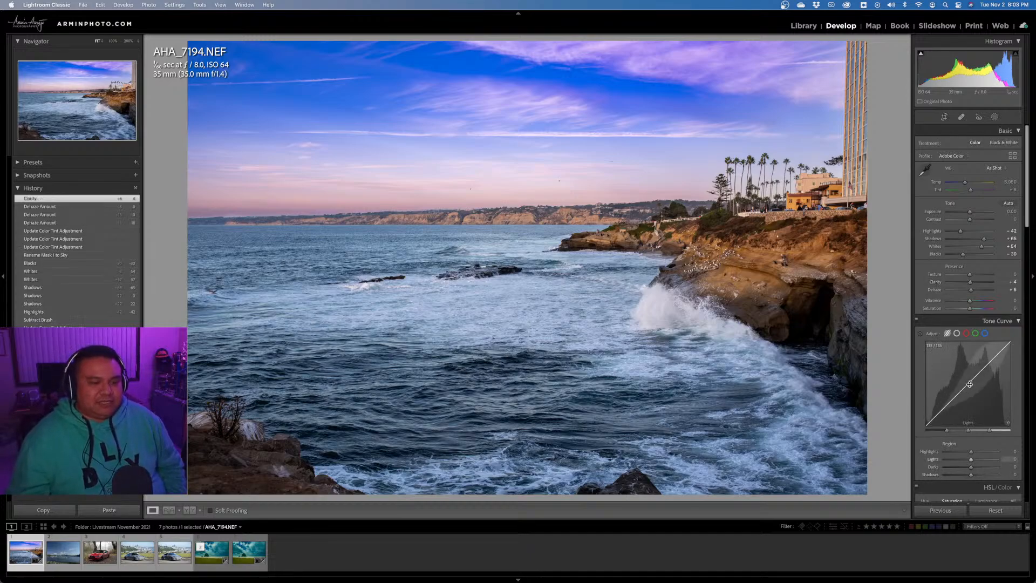
# Adjust the parametric tone curve regions to Highlights +23, Lights +10 and Shadows -18.
pyautogui.scroll(-3, 961, 372)
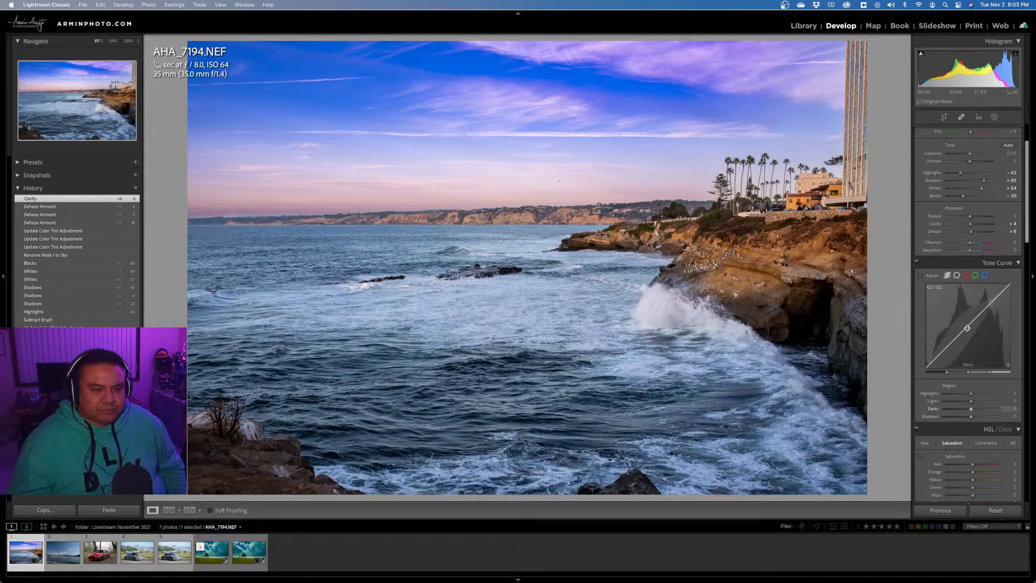
pyautogui.moveTo(970, 324); pyautogui.dragTo(969, 321)
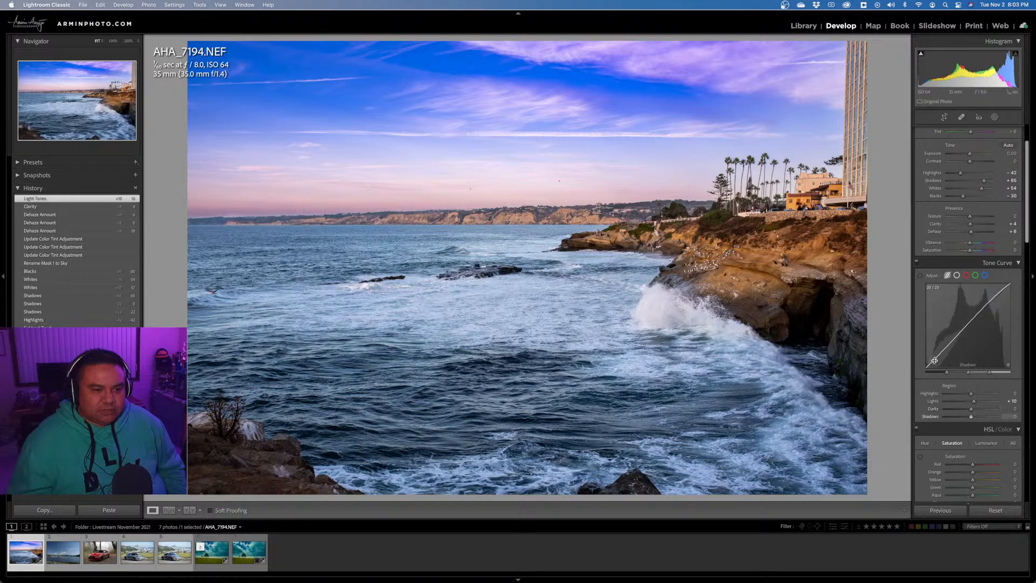
pyautogui.moveTo(938, 354); pyautogui.dragTo(937, 358)
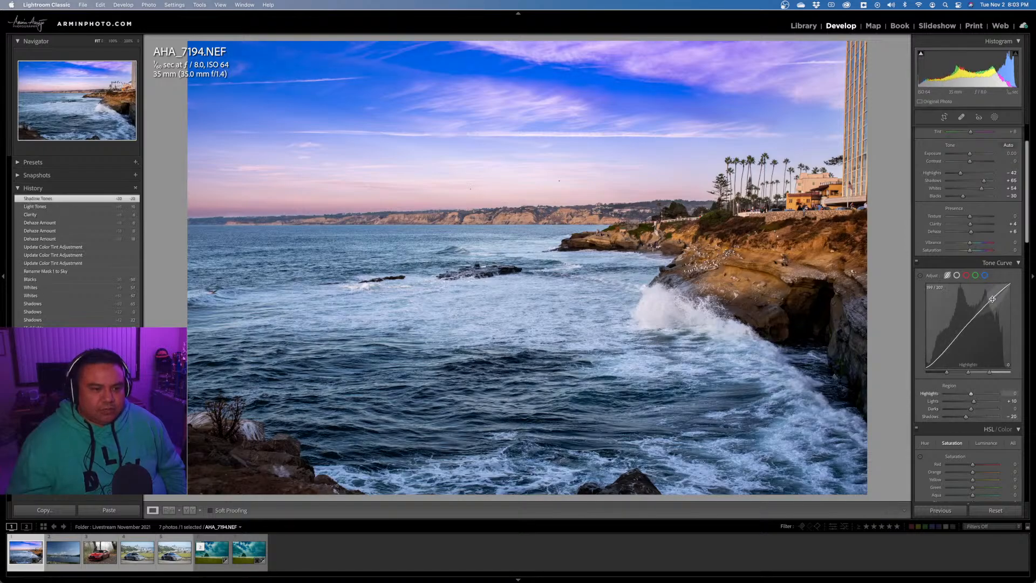
pyautogui.moveTo(992, 302); pyautogui.dragTo(991, 295)
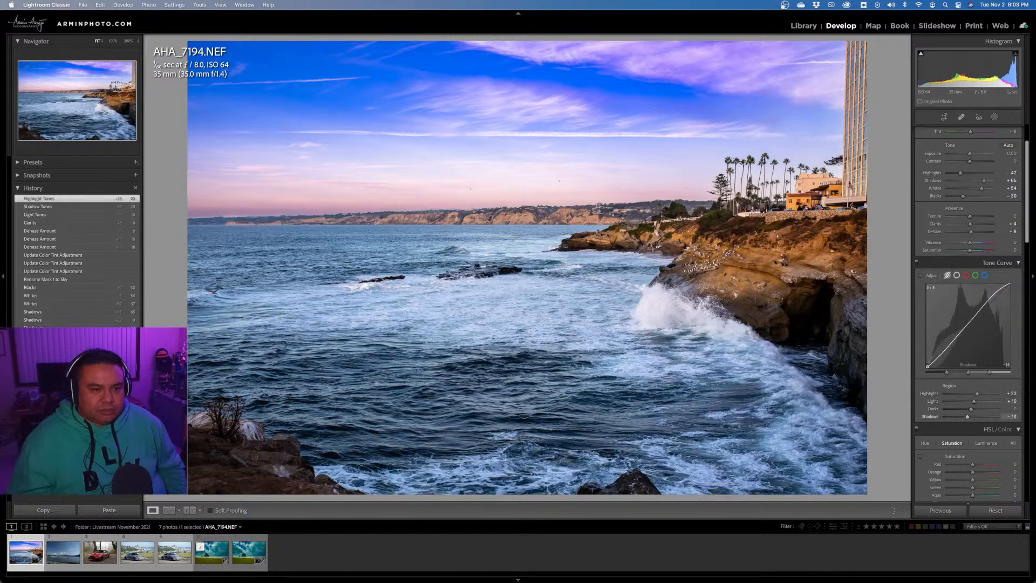
pyautogui.moveTo(928, 367); pyautogui.dragTo(927, 366)
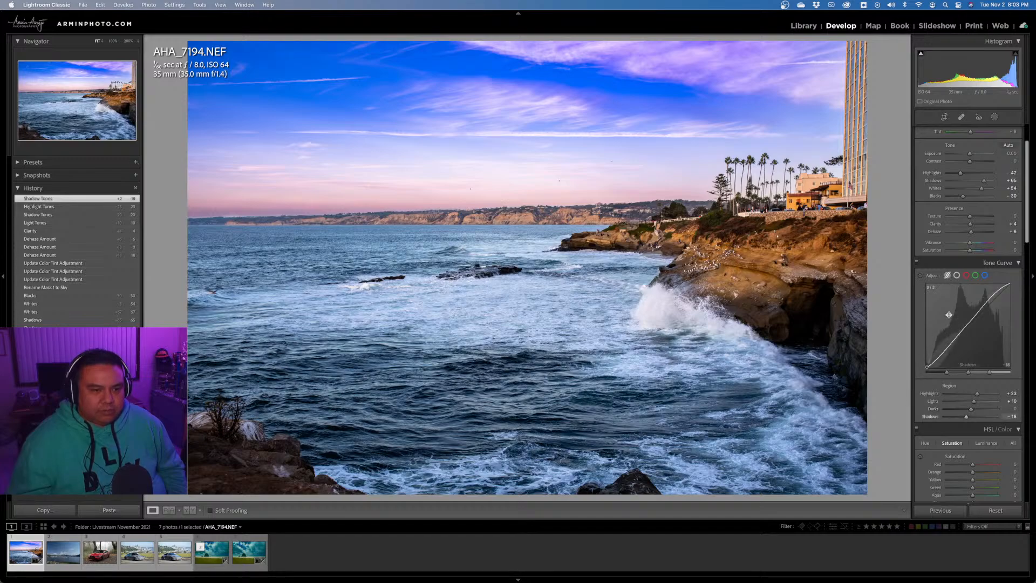
# Shape an S-like point curve with a lifted black point and raised midtones and highlights, keeping the white point at 255.
pyautogui.click(956, 275)
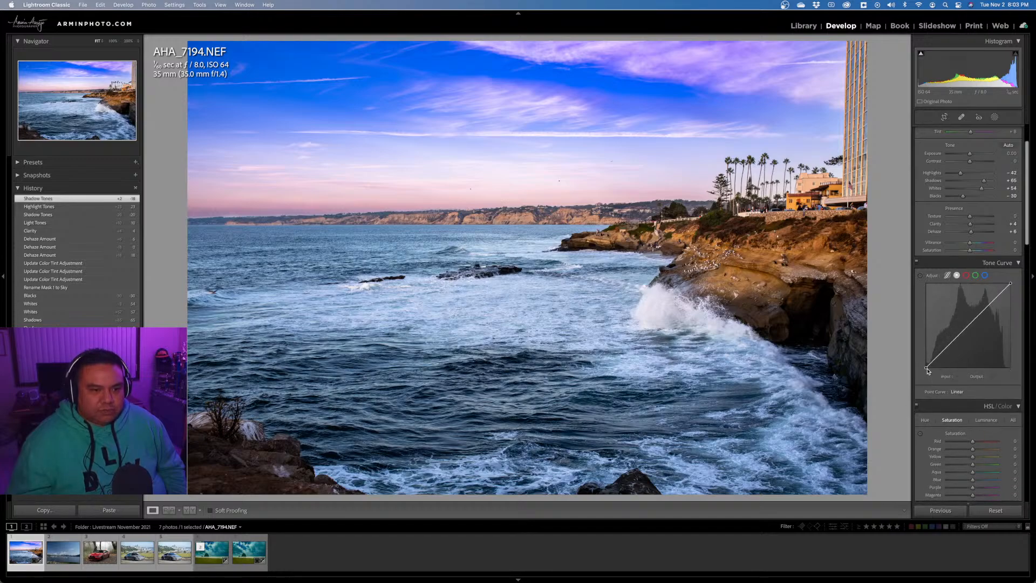
pyautogui.moveTo(927, 369); pyautogui.dragTo(949, 342)
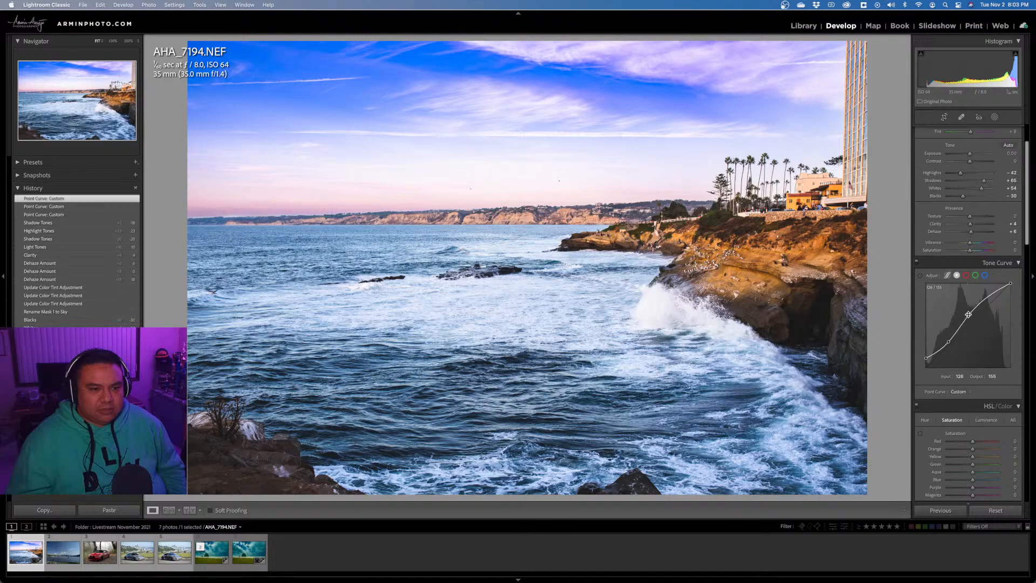
pyautogui.moveTo(992, 295); pyautogui.dragTo(1013, 287)
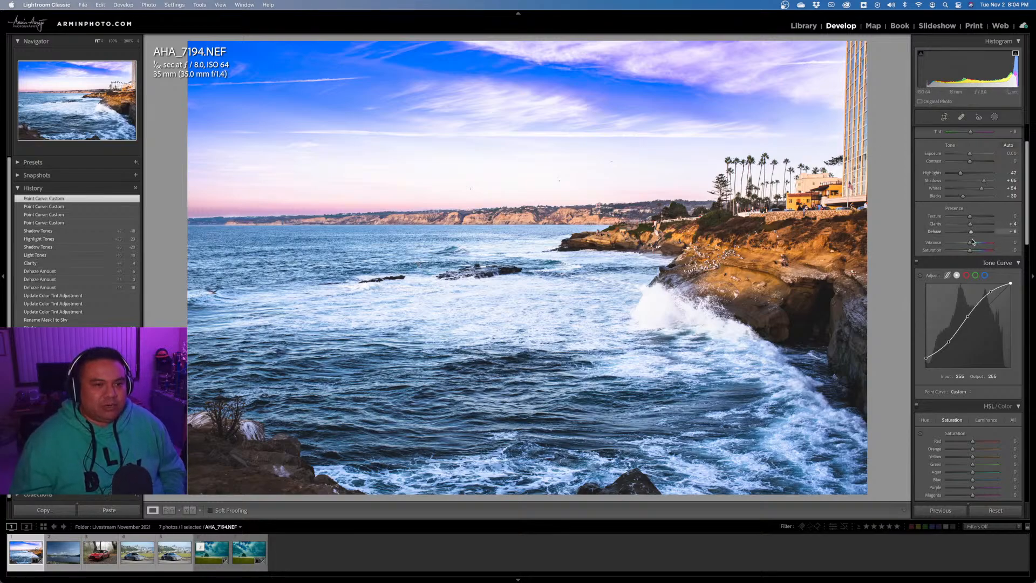
# Try a higher global Exposure and reset it to 0.
pyautogui.scroll(3, 922, 328)
pyautogui.moveTo(971, 204); pyautogui.dragTo(976, 205)
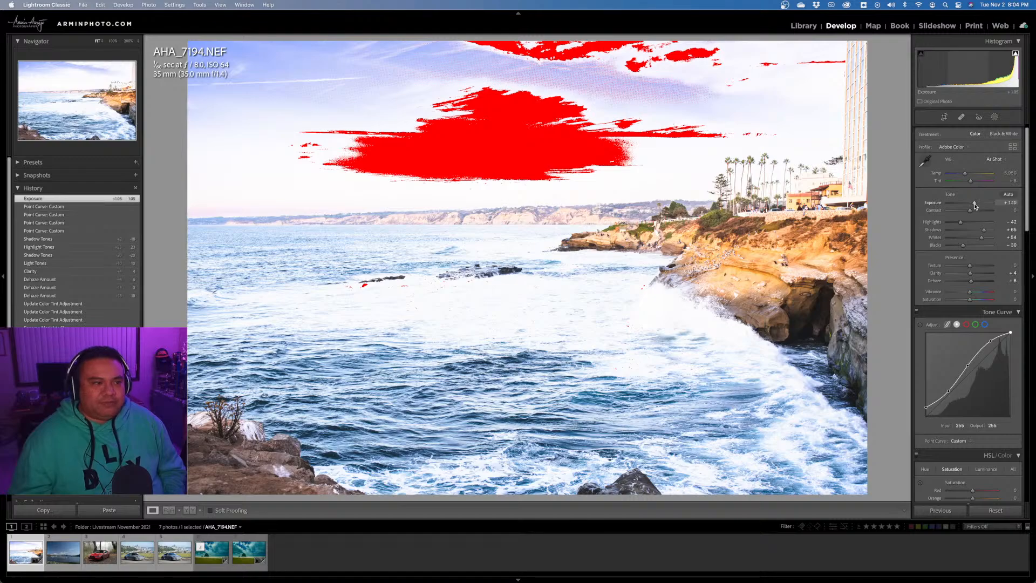
pyautogui.doubleClick(976, 206)
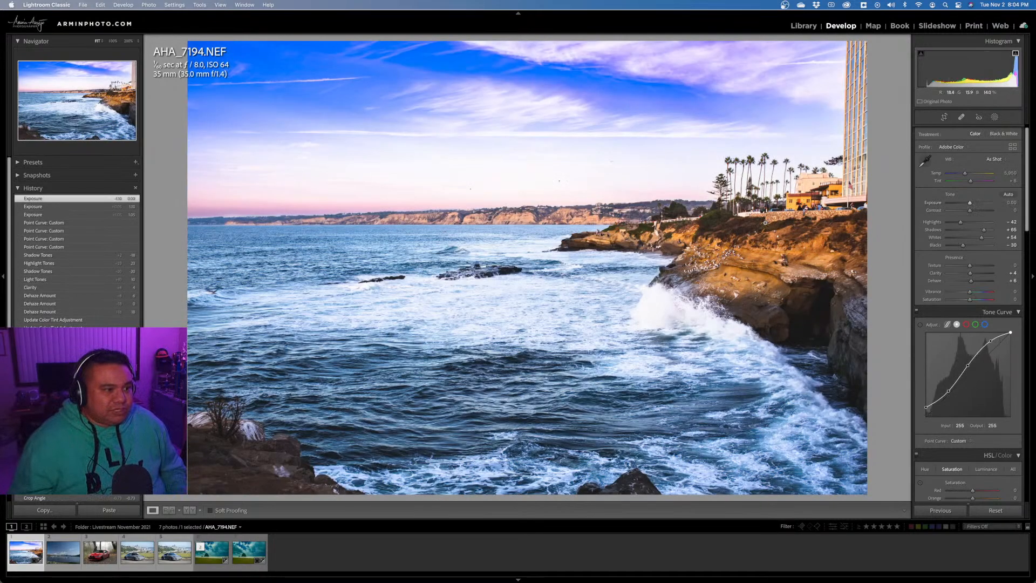
# Fine-tune the point curve's existing points, placing the shadow point at input 68, output 74.
pyautogui.click(613, 250)
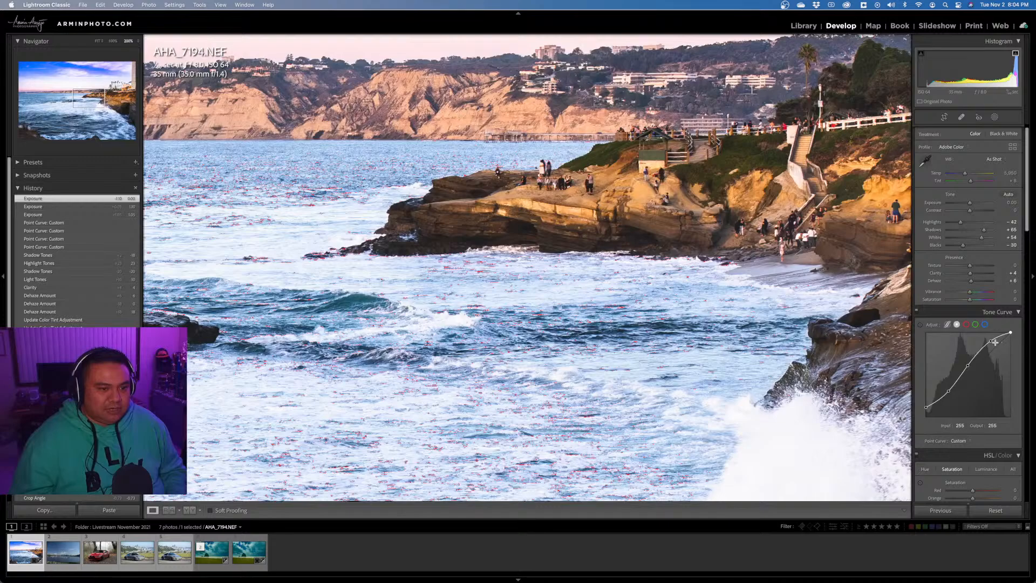
pyautogui.moveTo(991, 342); pyautogui.dragTo(950, 394)
pyautogui.press('super+z')
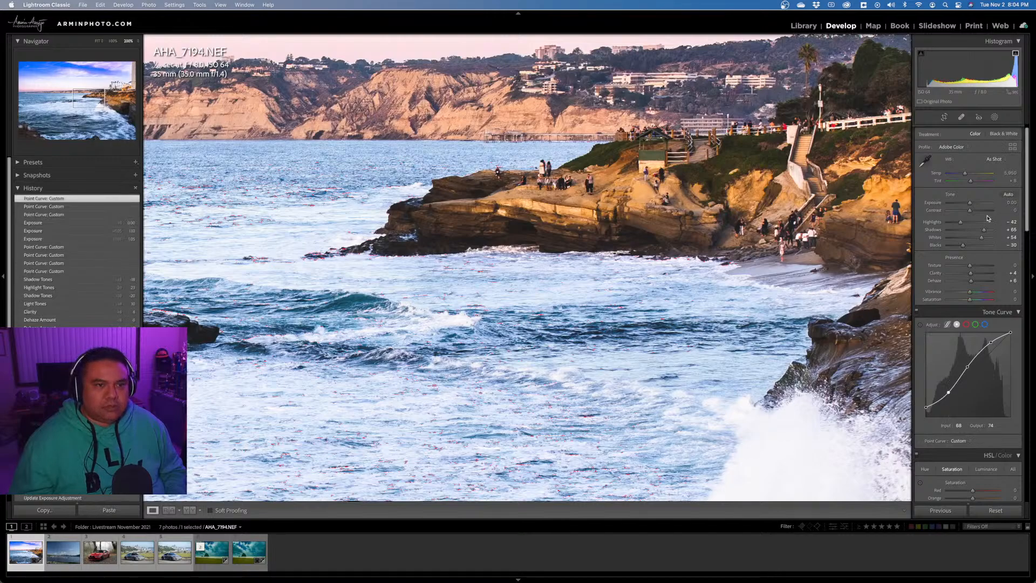
# Set the global Highlights to -67 and Exposure to -0.25, checking the clipped highlights in the water.
pyautogui.click(614, 221)
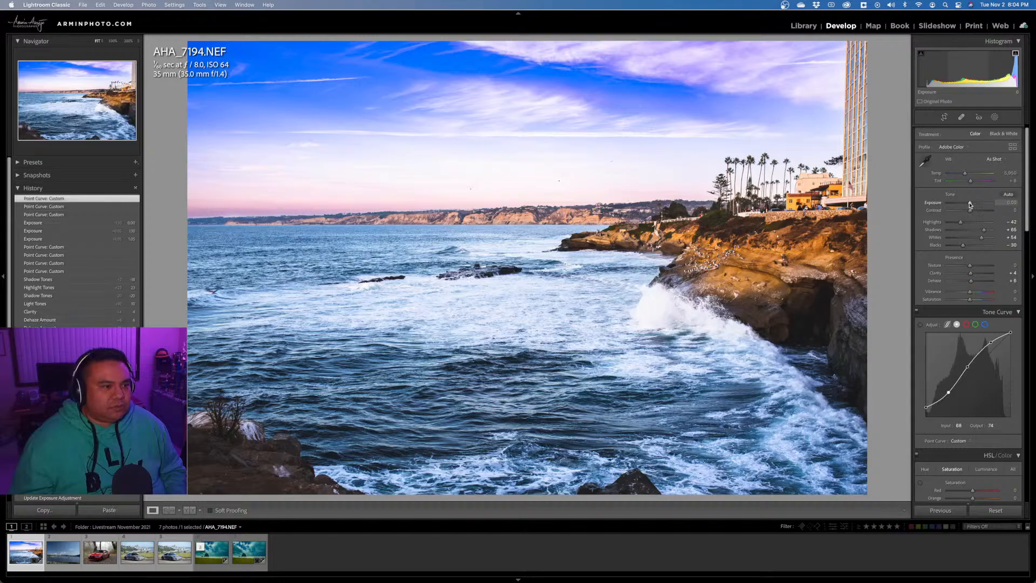
pyautogui.moveTo(969, 204); pyautogui.dragTo(968, 204)
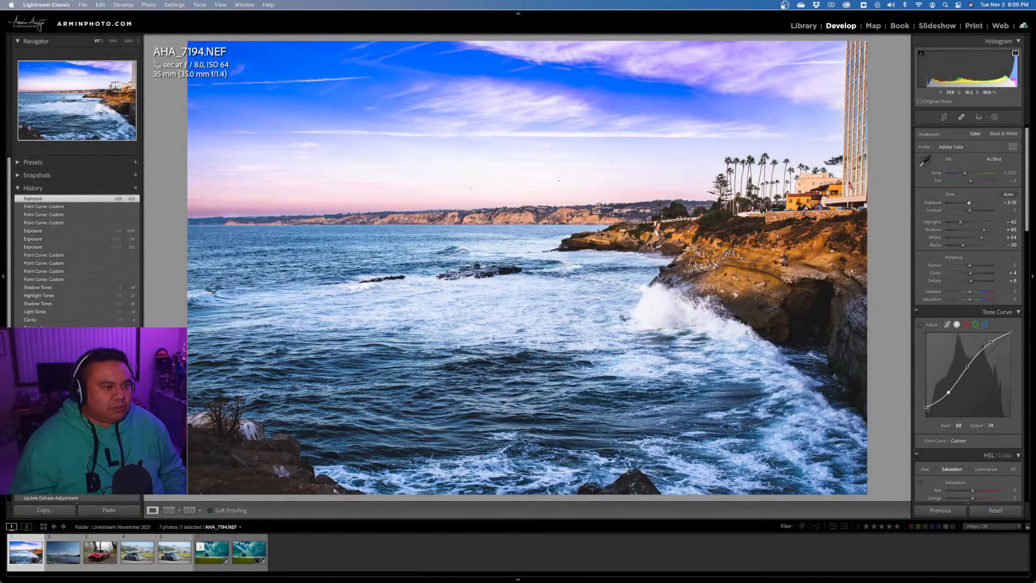
pyautogui.click(603, 311)
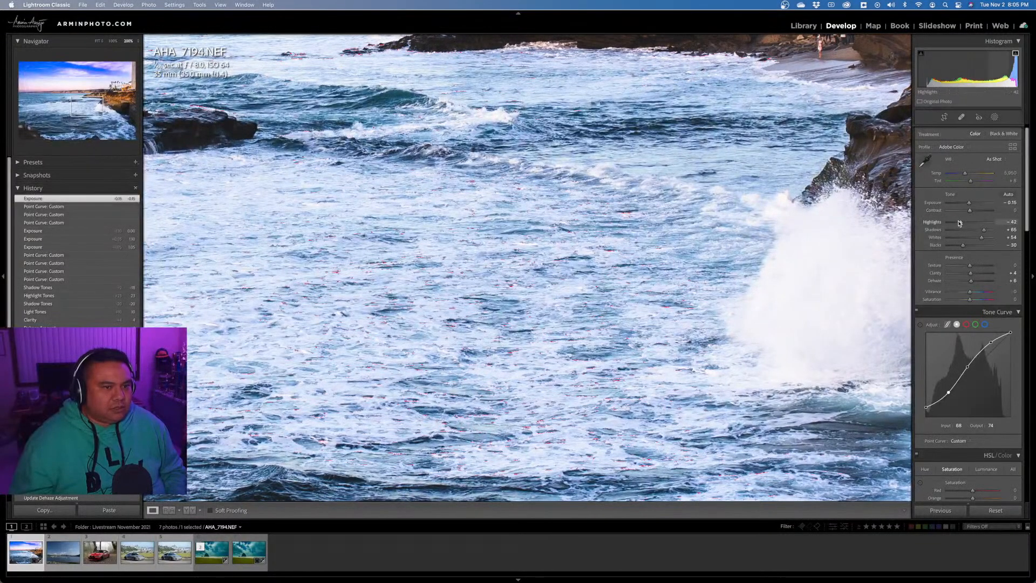
pyautogui.moveTo(958, 225); pyautogui.dragTo(955, 225)
pyautogui.press('z')
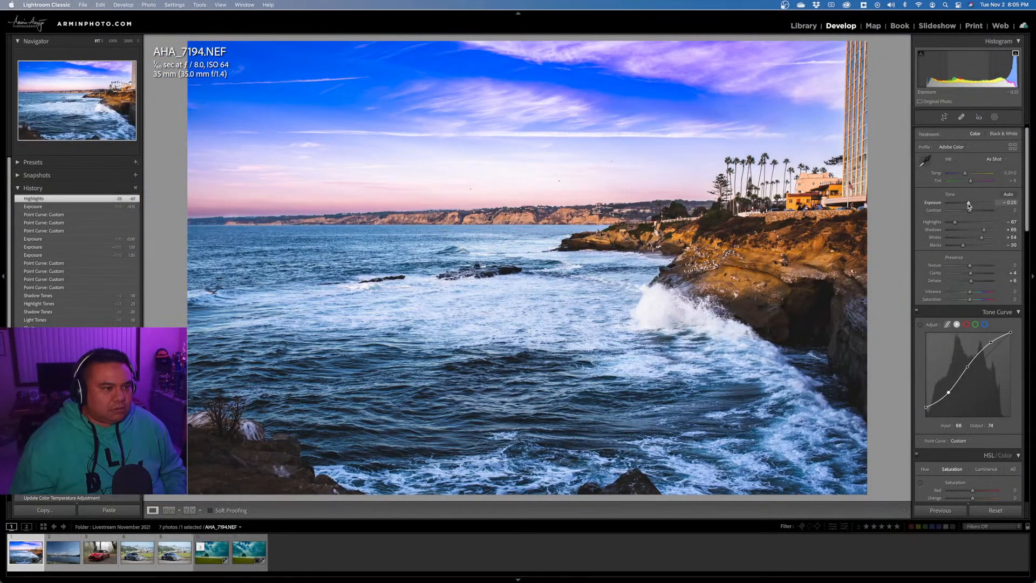
pyautogui.click(589, 278)
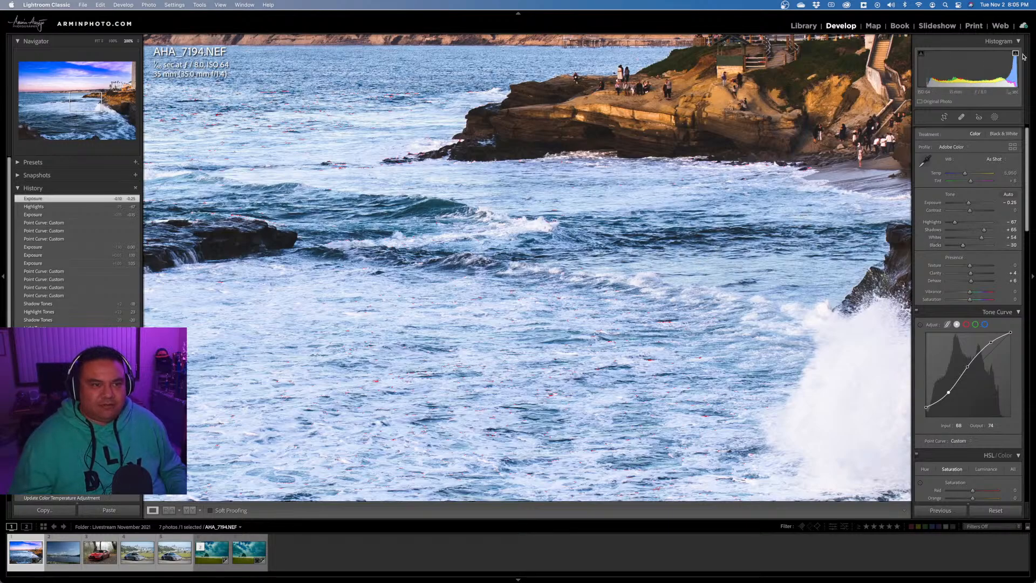
pyautogui.click(633, 320)
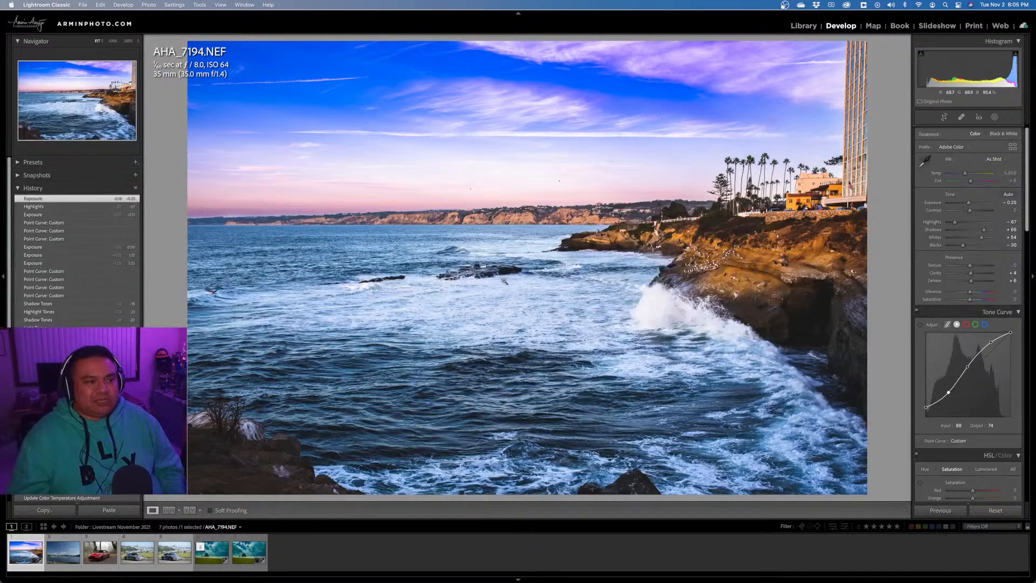
# Create a new radial gradient mask as a wide ellipse over the bright foam in the middle of the water.
pyautogui.click(994, 118)
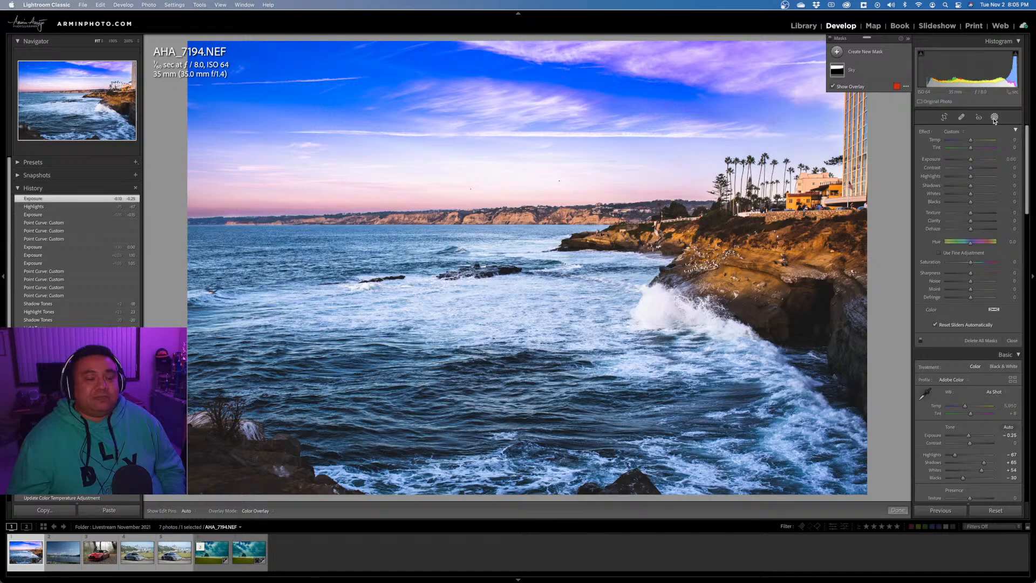
pyautogui.click(865, 53)
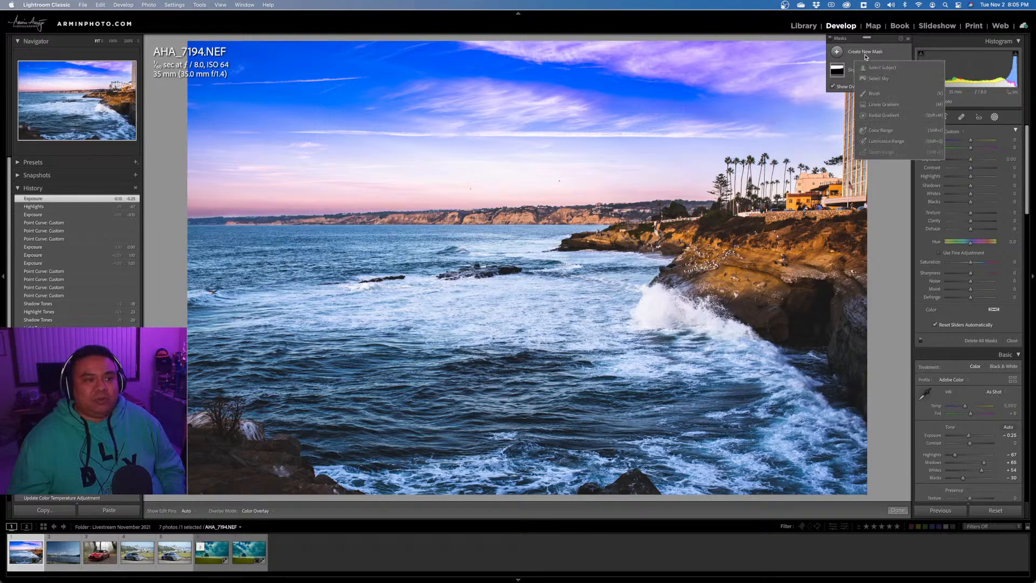
pyautogui.click(884, 117)
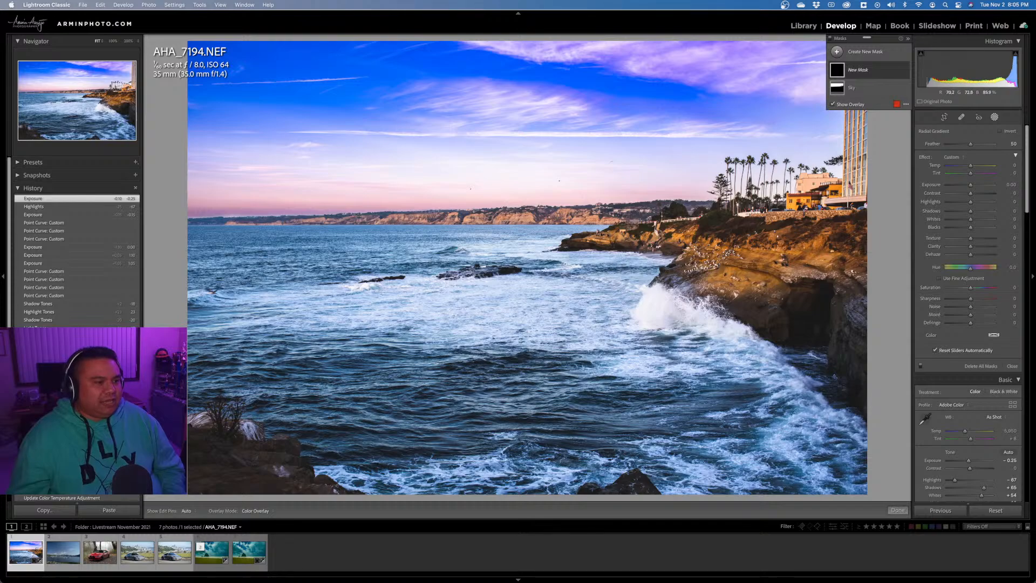
pyautogui.moveTo(458, 295); pyautogui.dragTo(508, 308)
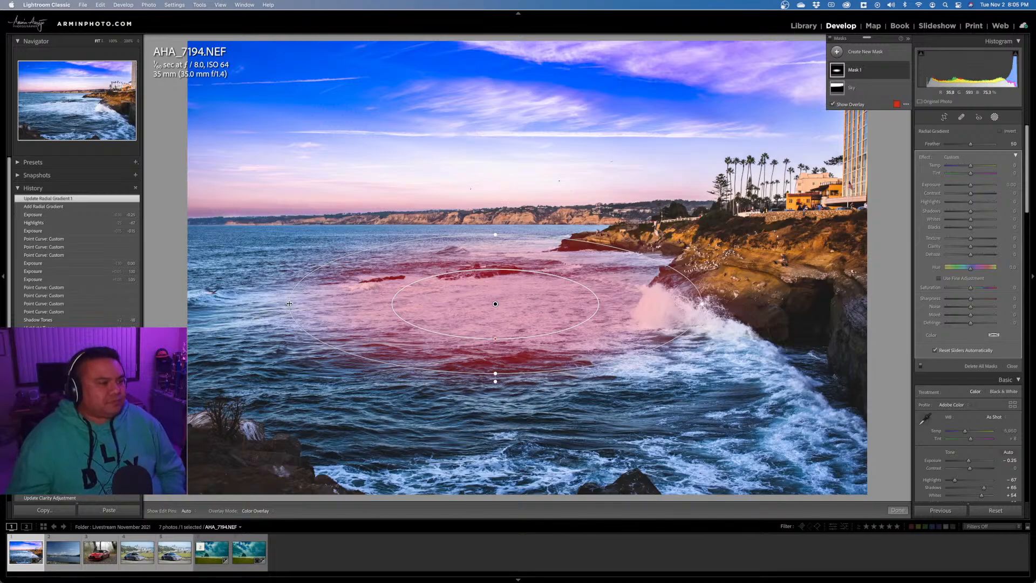
# Reshape the radial gradient wider and taller and reposition its center over the foamy water between the rocks and the breaking wave.
pyautogui.moveTo(289, 304); pyautogui.dragTo(264, 300)
pyautogui.moveTo(381, 303); pyautogui.dragTo(362, 306)
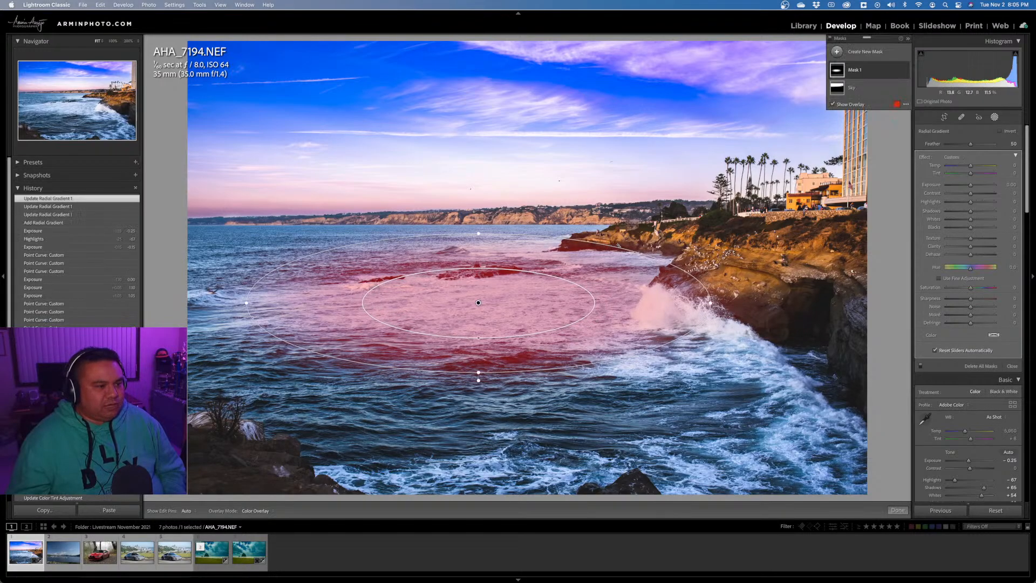
pyautogui.moveTo(619, 246); pyautogui.dragTo(618, 242)
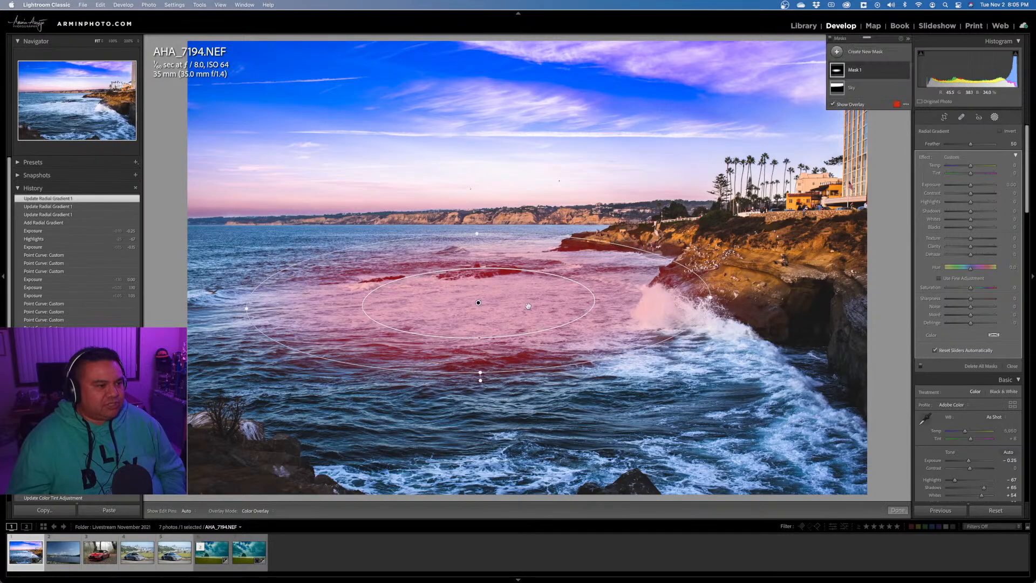
pyautogui.moveTo(478, 302); pyautogui.dragTo(490, 302)
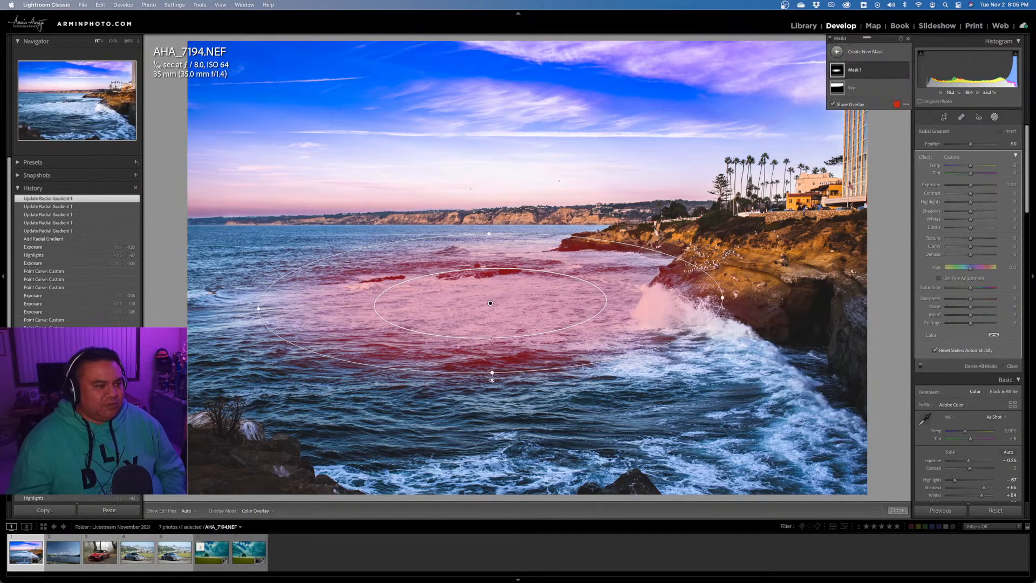
pyautogui.moveTo(491, 374); pyautogui.dragTo(492, 387)
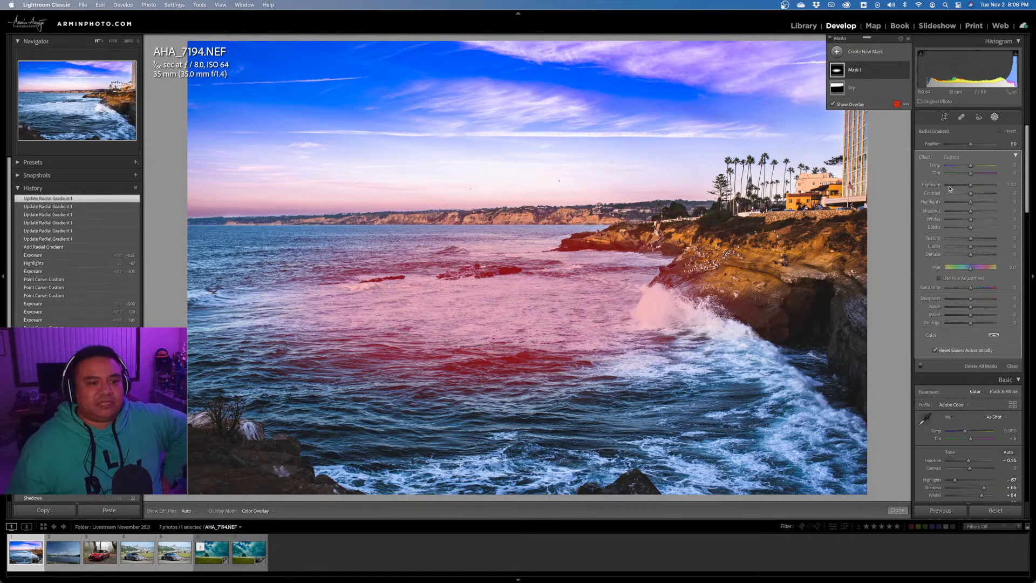
# Set the radial mask's Exposure to -0.26 and Whites to -18, shifting the ellipse slightly toward the cliff.
pyautogui.moveTo(970, 188); pyautogui.dragTo(970, 188)
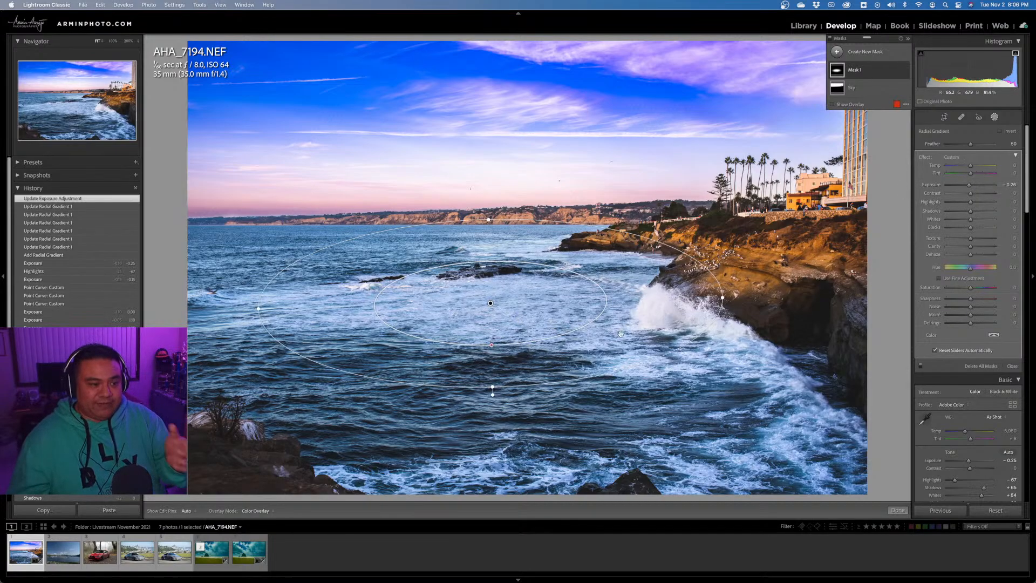
pyautogui.moveTo(488, 303); pyautogui.dragTo(495, 303)
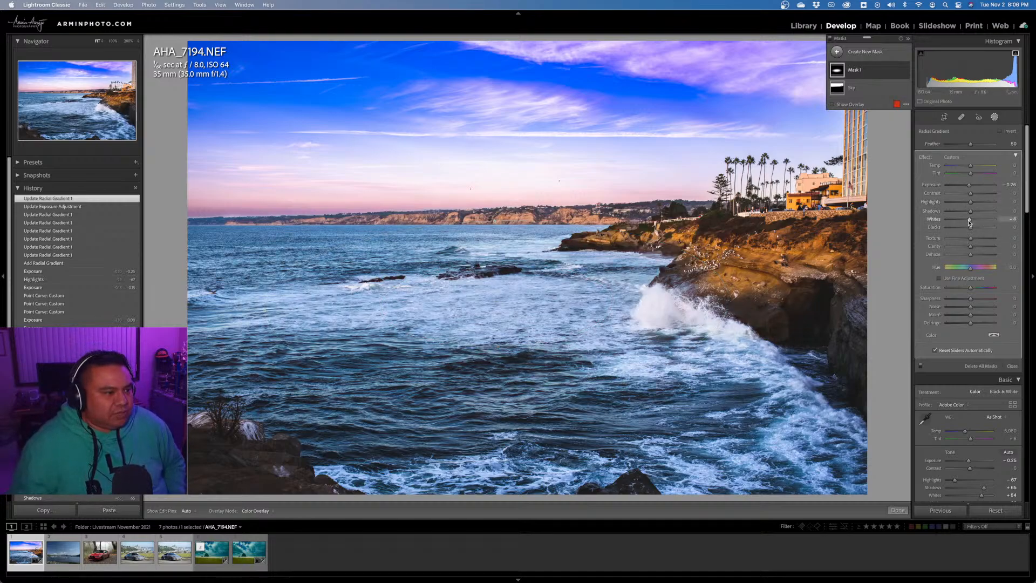
pyautogui.click(966, 221)
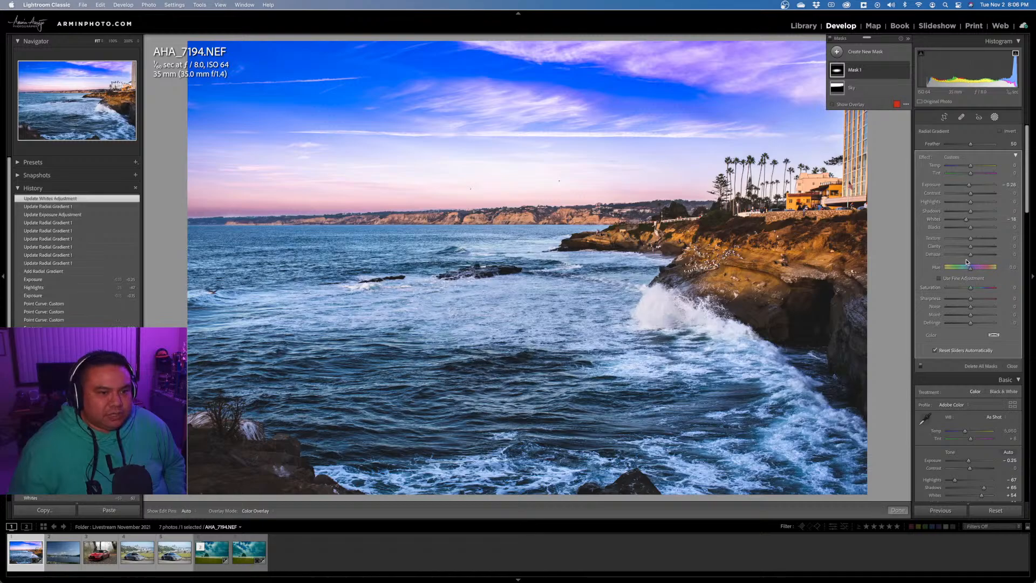
# Set the radial mask's Dehaze to 25 and Texture to 16.
pyautogui.moveTo(972, 258); pyautogui.dragTo(977, 259)
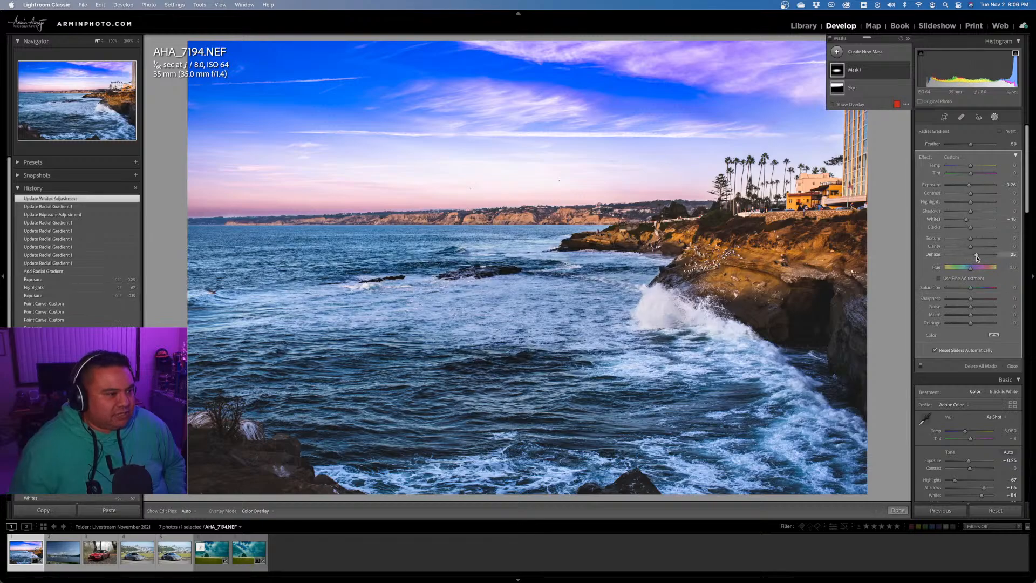
pyautogui.moveTo(972, 255); pyautogui.dragTo(972, 256)
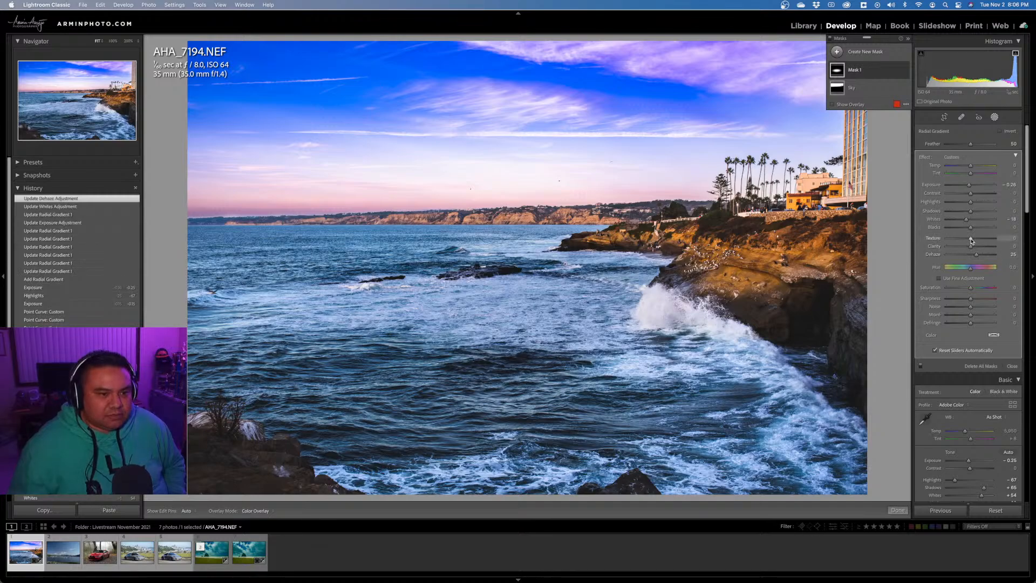
pyautogui.moveTo(975, 241); pyautogui.dragTo(975, 241)
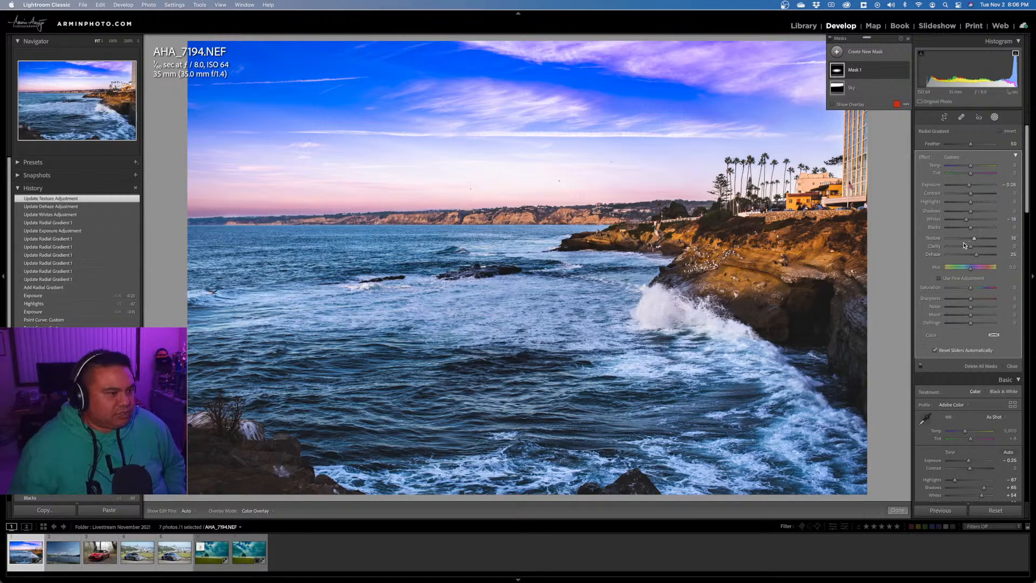
# Rename the radial mask as Middle Water Highlights and close the mask editing.
pyautogui.doubleClick(855, 71)
pyautogui.write('Middle W')
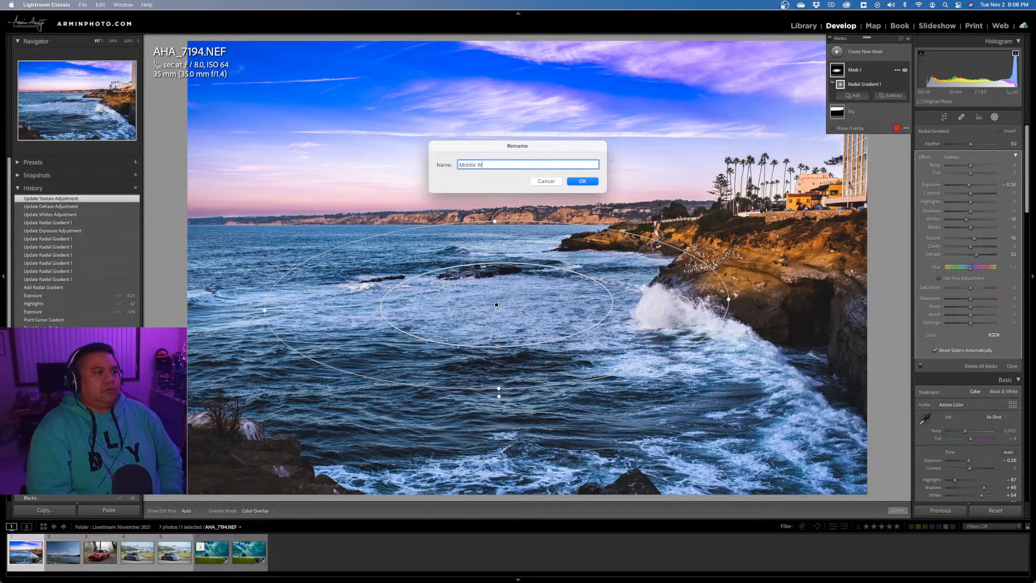
pyautogui.write('ater Highlig')
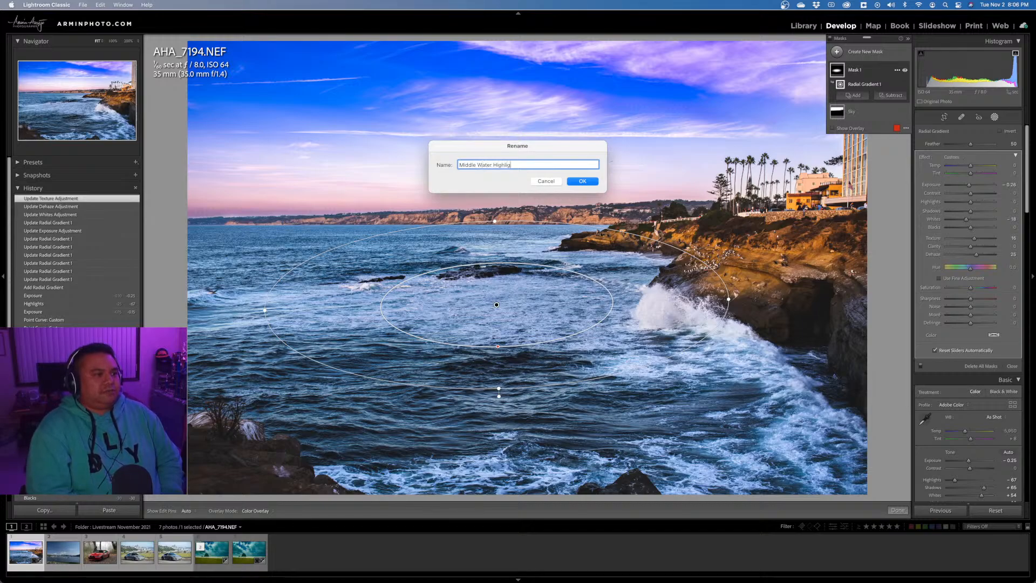
pyautogui.write('hts')
pyautogui.press('Return')
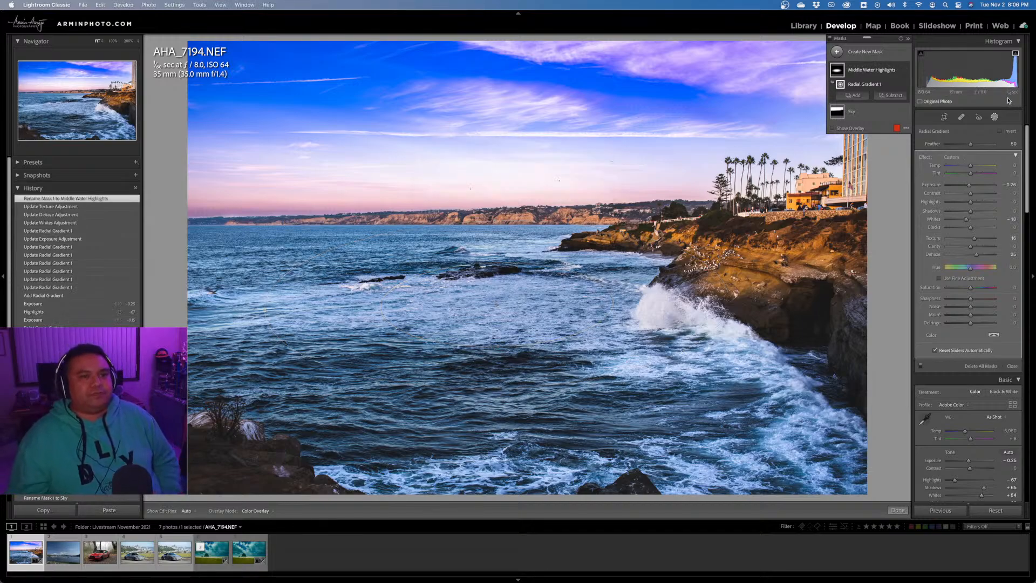
pyautogui.click(994, 117)
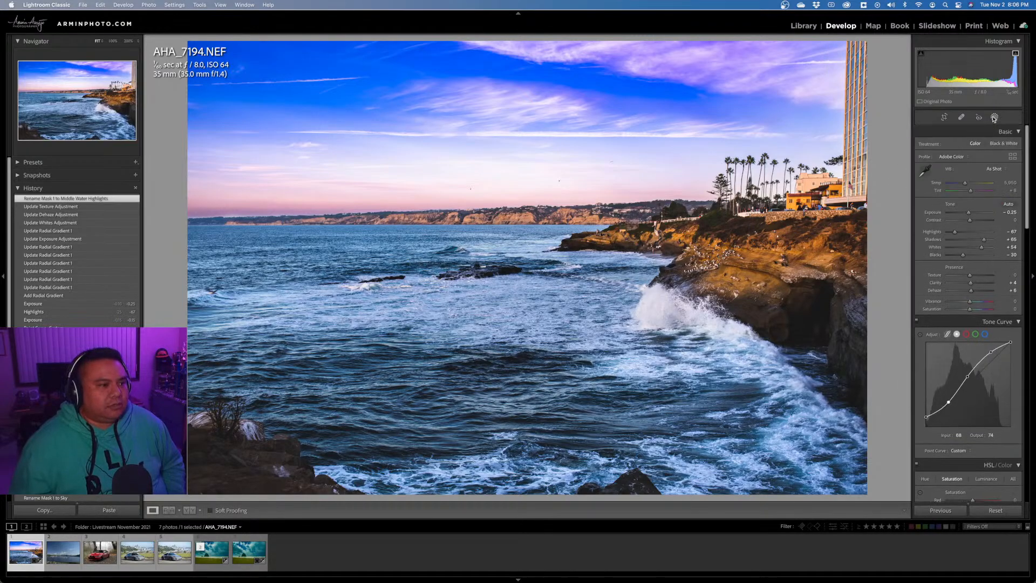
# Inspect the foamy water up close, and compare the photo with and without the Middle Water Highlights mask.
pyautogui.click(545, 304)
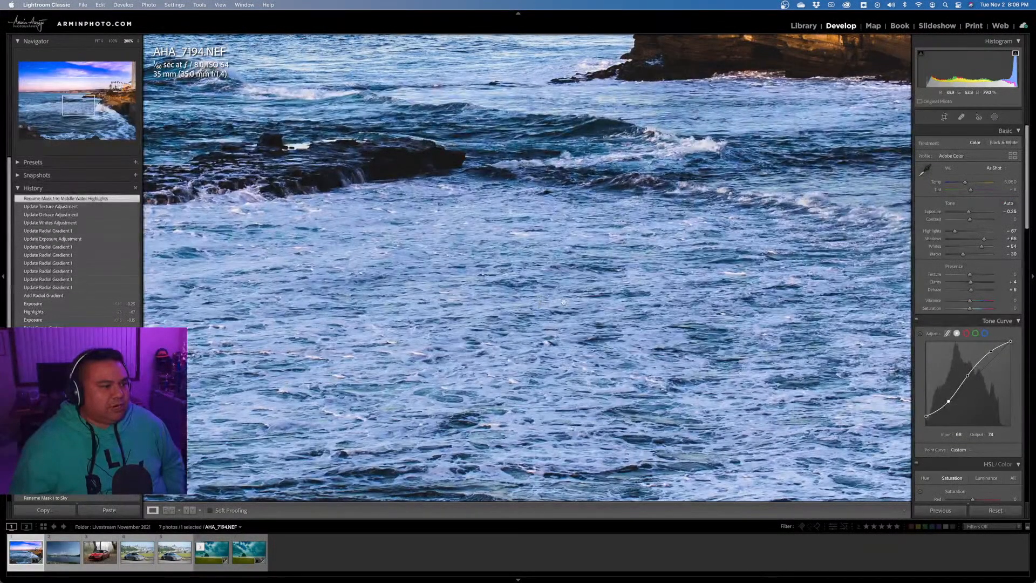
pyautogui.click(563, 302)
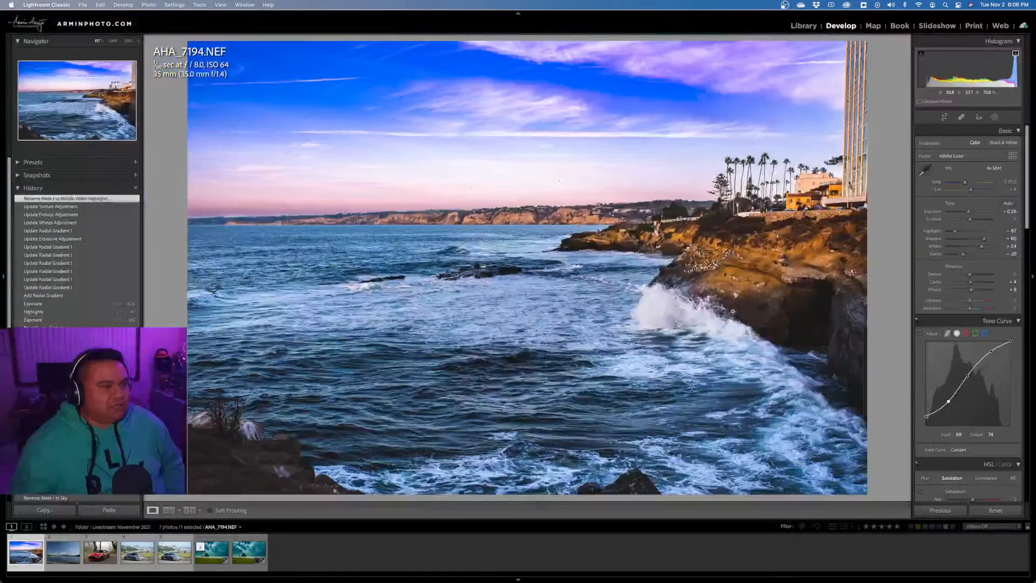
pyautogui.click(996, 118)
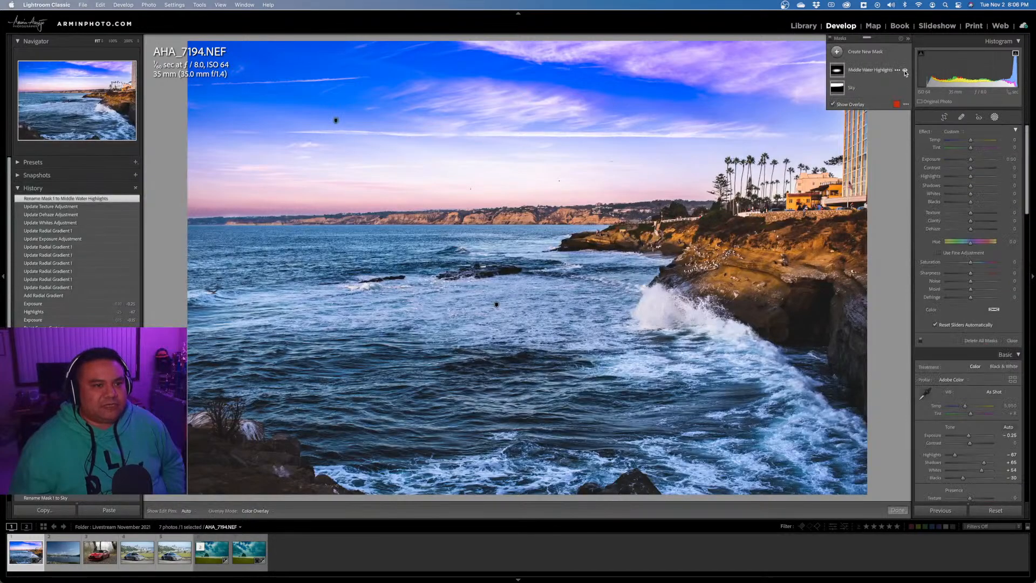
pyautogui.click(905, 71)
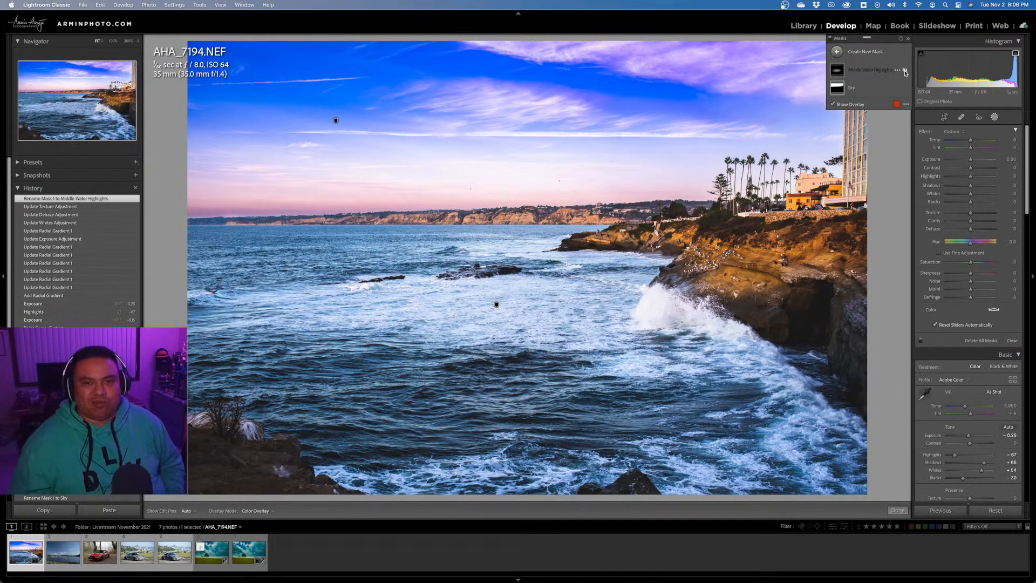
pyautogui.click(905, 71)
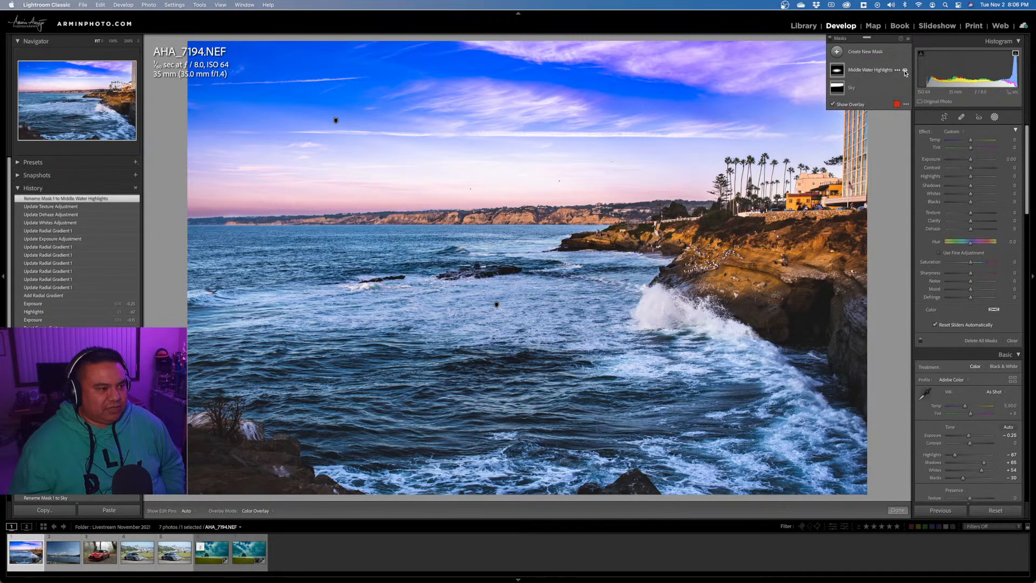
pyautogui.click(905, 71)
pyautogui.click(905, 71)
pyautogui.click(905, 71)
pyautogui.click(905, 72)
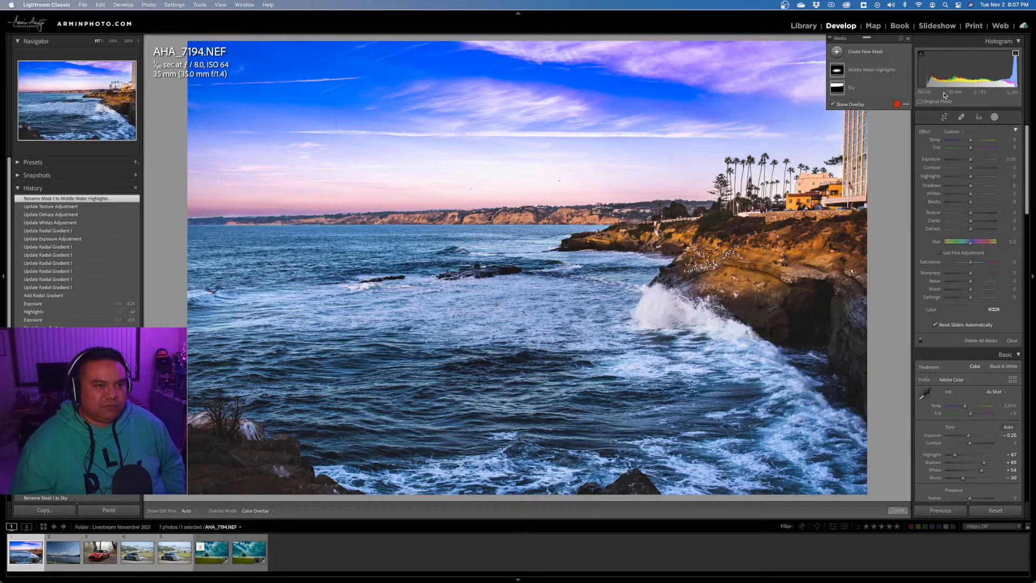
pyautogui.click(905, 72)
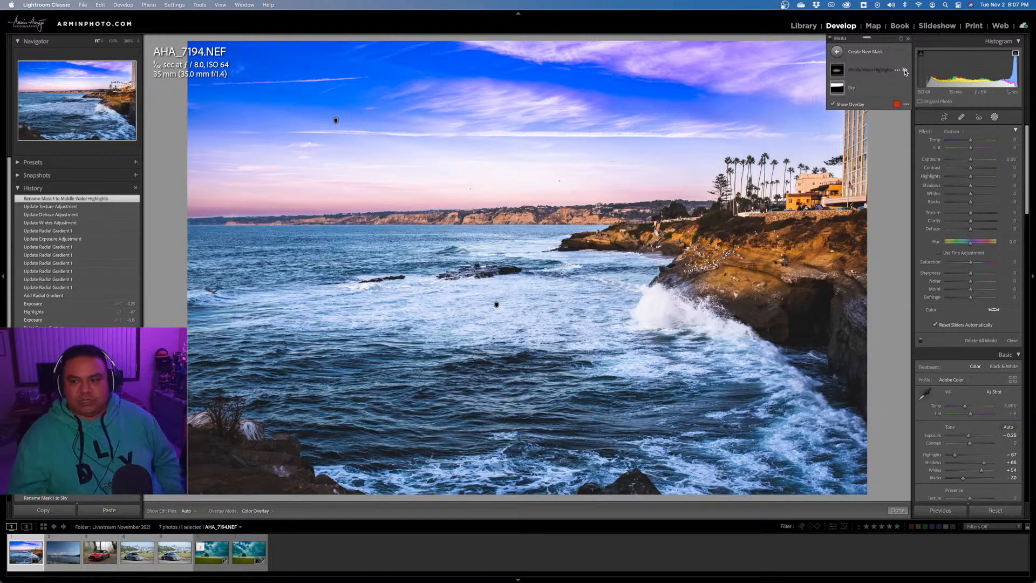
pyautogui.click(905, 71)
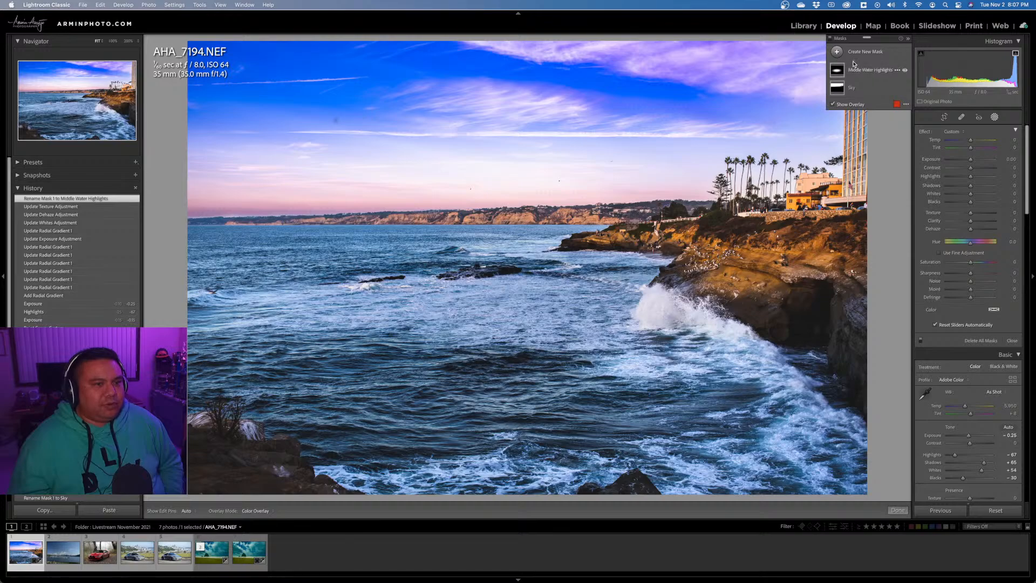
# Reset the Sky mask's Tint to zero and cool its Temp to -31.
pyautogui.click(851, 88)
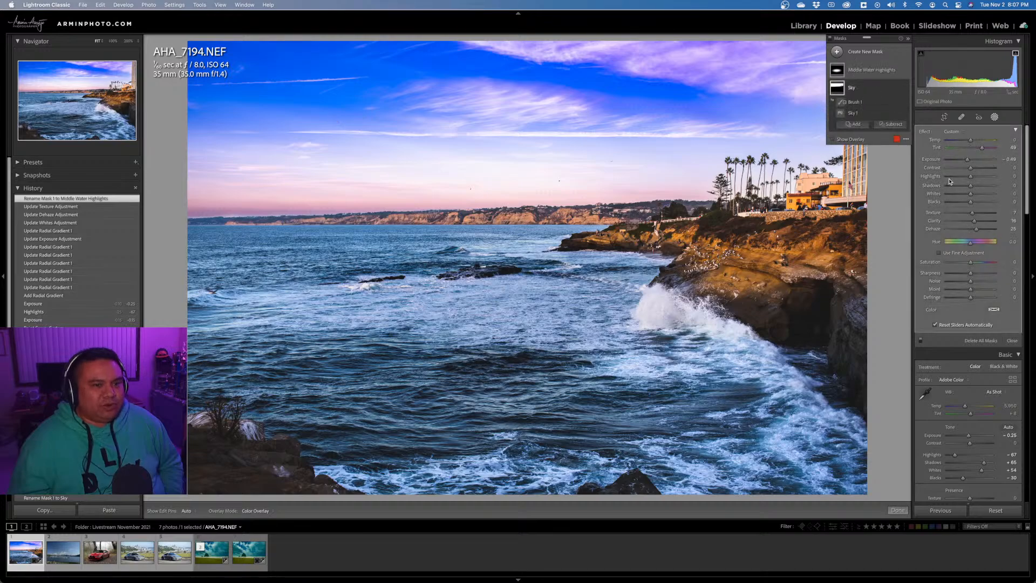
pyautogui.doubleClick(937, 150)
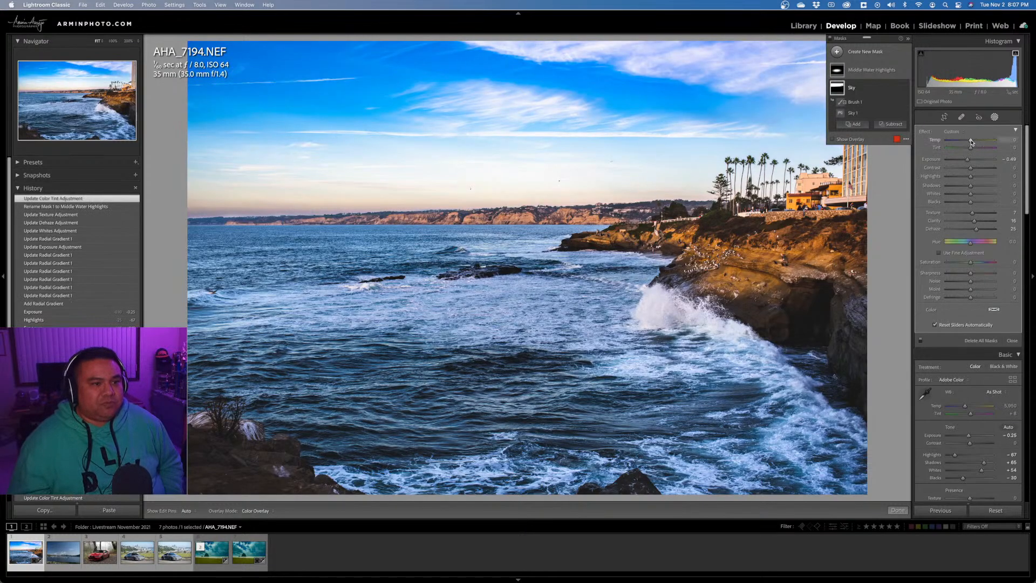
pyautogui.moveTo(971, 139); pyautogui.dragTo(962, 143)
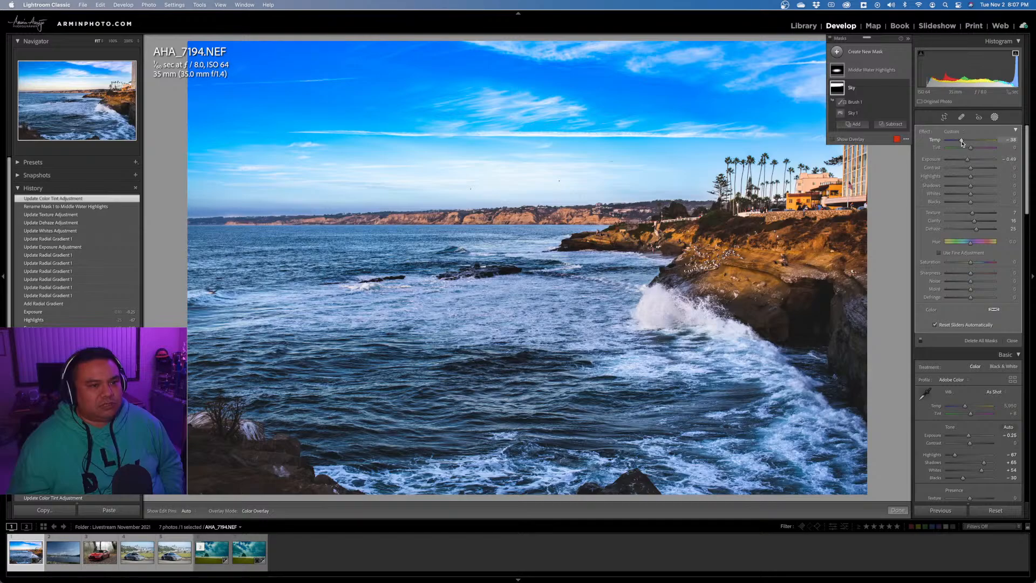
pyautogui.moveTo(964, 141); pyautogui.dragTo(964, 141)
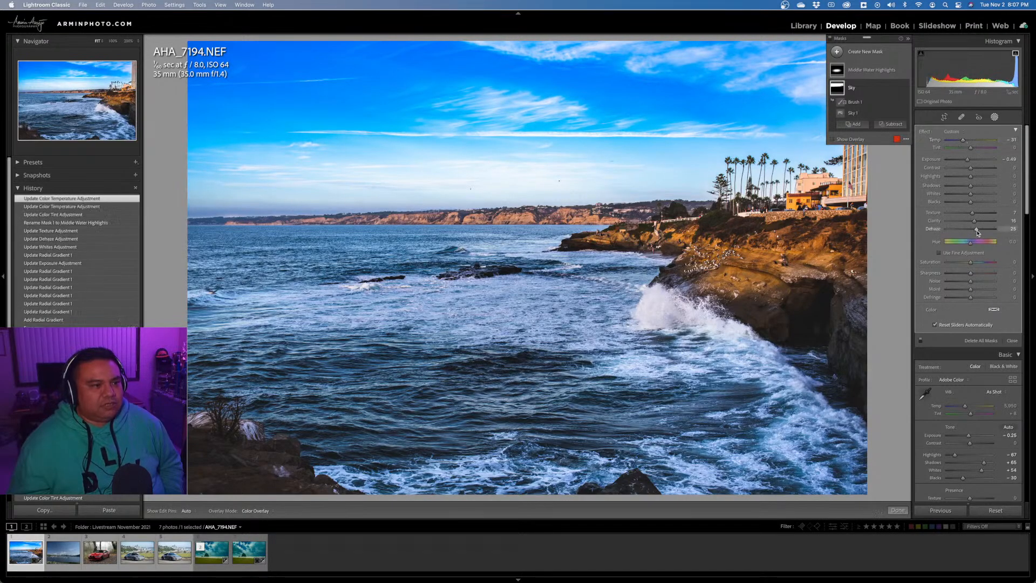
# Raise the Sky mask's Dehaze to 33 and Texture to 12, and close the mask editing.
pyautogui.moveTo(977, 233); pyautogui.dragTo(980, 233)
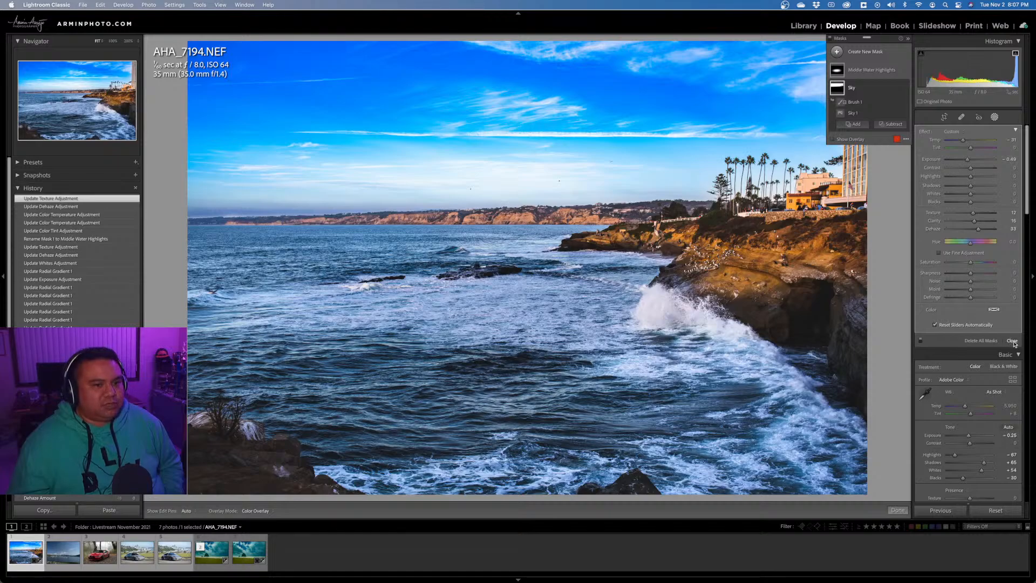
pyautogui.click(1013, 342)
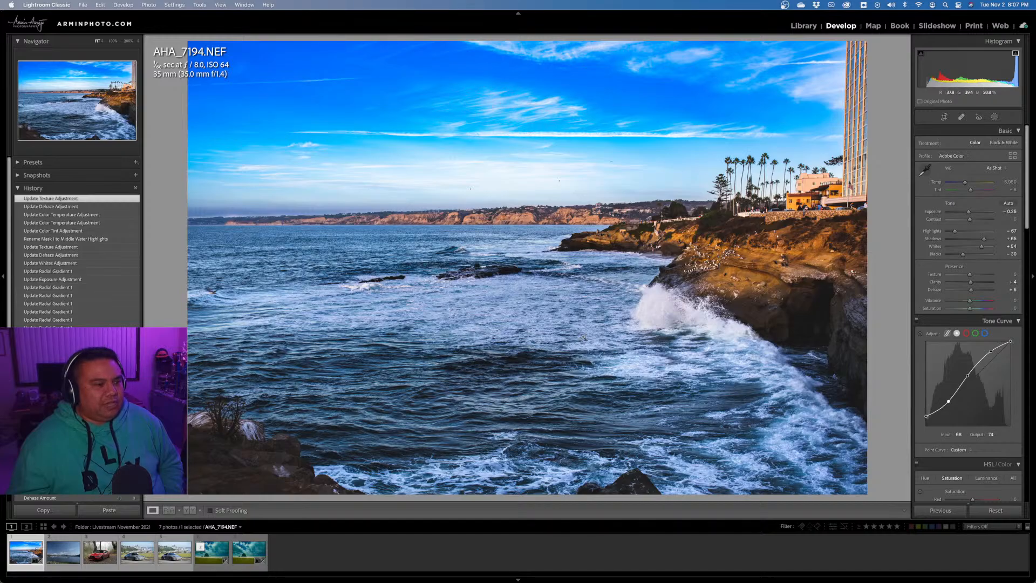
pyautogui.click(535, 313)
pyautogui.click(459, 308)
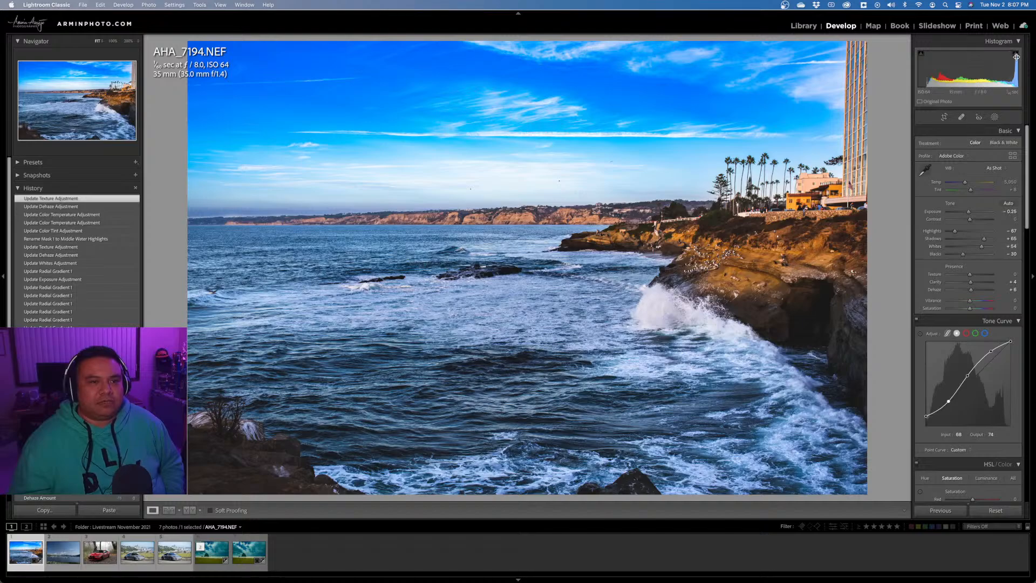
# Add a linear gradient mask fading upward from the bottom edge of the photo to just around the horizon.
pyautogui.click(994, 116)
pyautogui.click(865, 54)
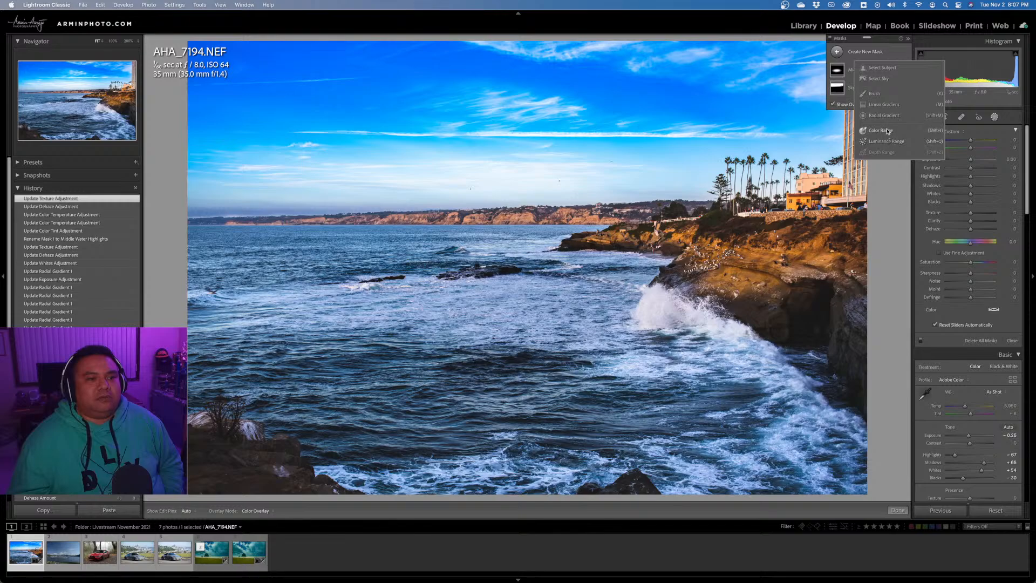
pyautogui.click(888, 106)
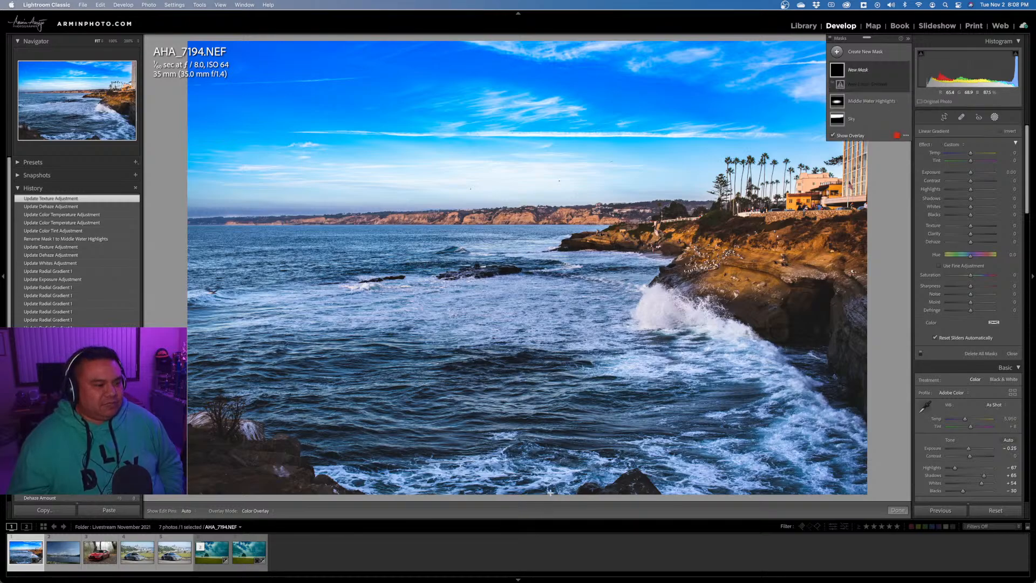
pyautogui.moveTo(546, 493); pyautogui.dragTo(538, 266)
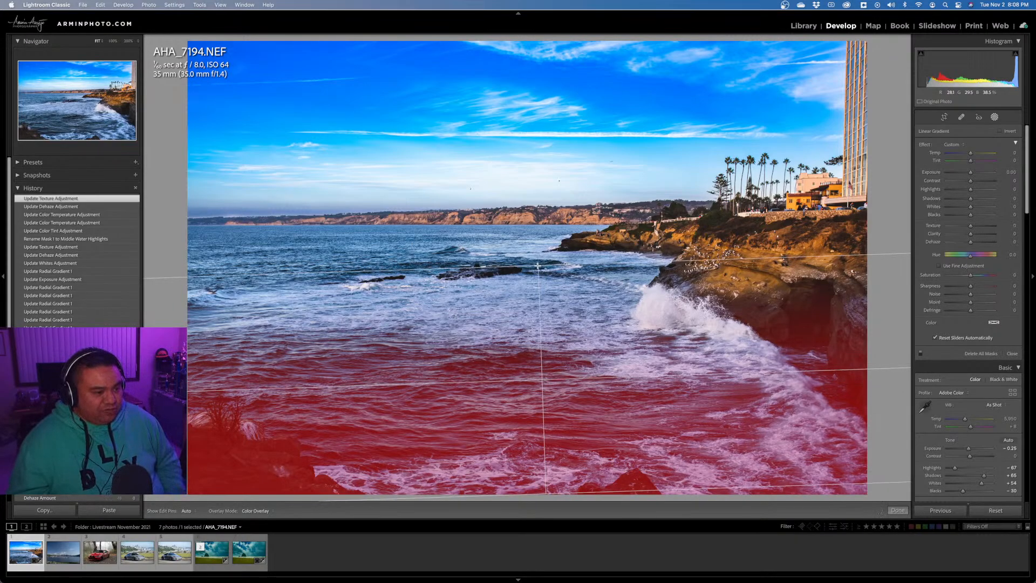
pyautogui.moveTo(538, 266); pyautogui.dragTo(539, 241)
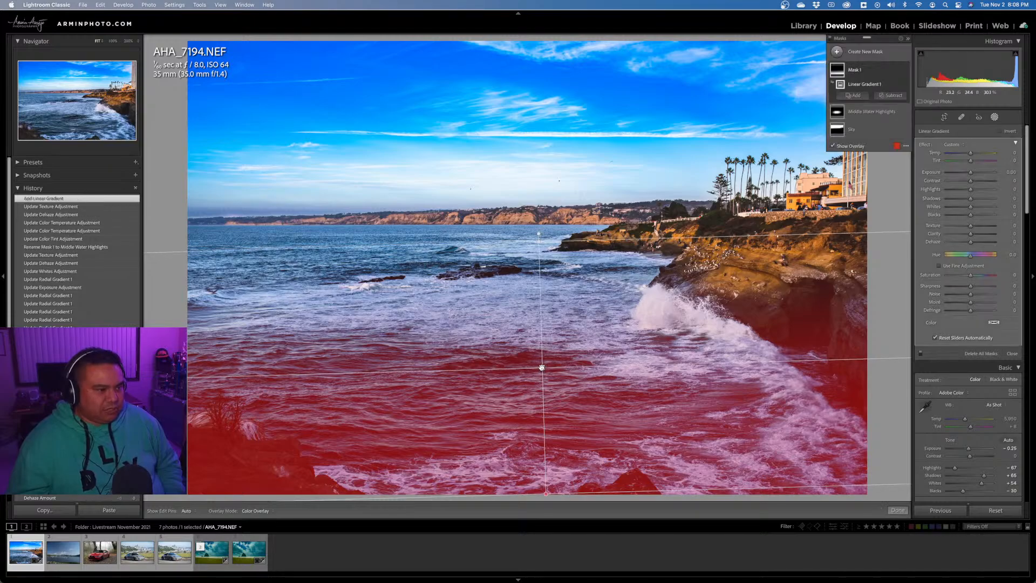
pyautogui.moveTo(542, 368); pyautogui.dragTo(541, 352)
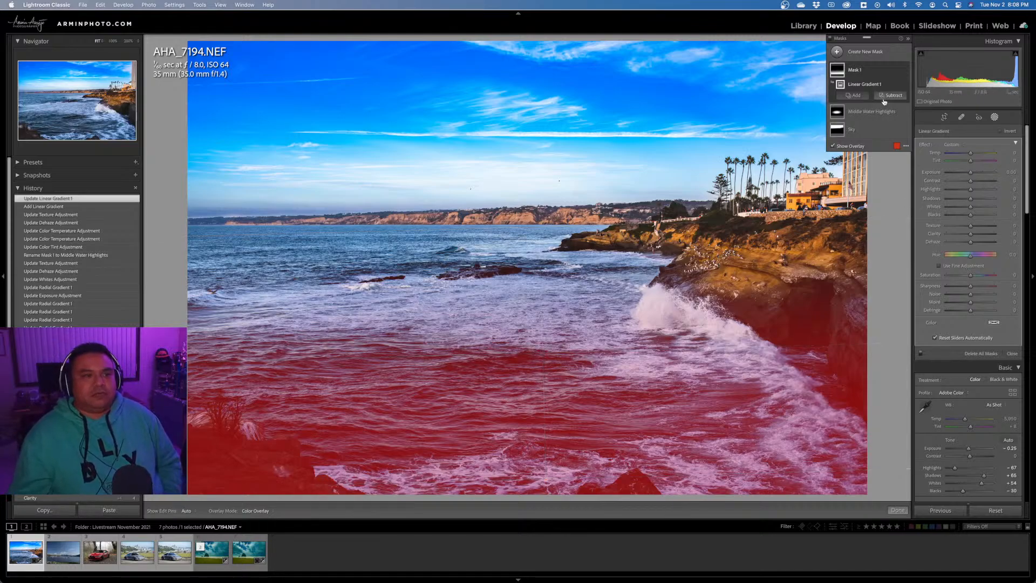
# Rename the linear gradient mask as Bottom Dark Area.
pyautogui.doubleClick(857, 70)
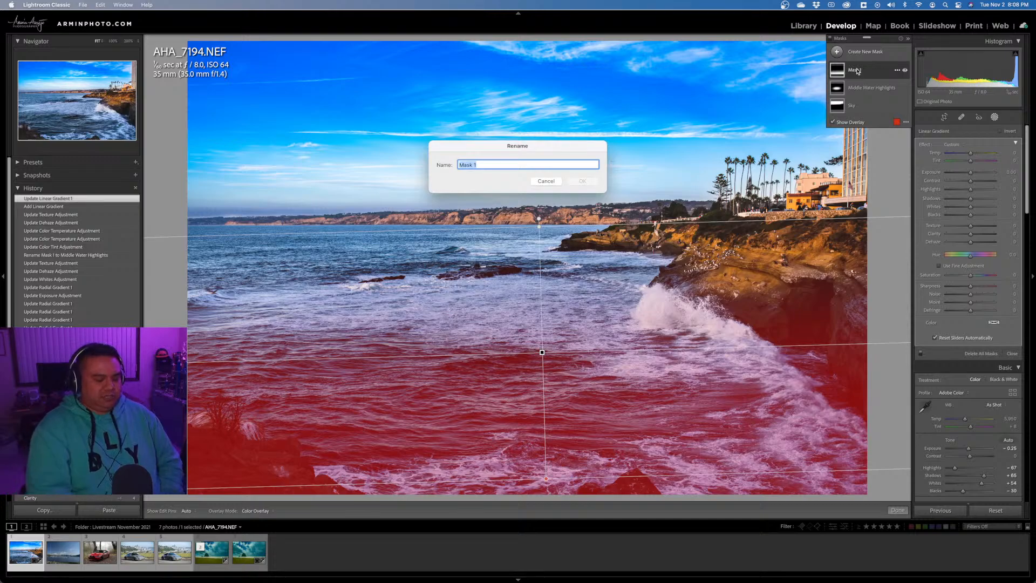
pyautogui.write('Bottom')
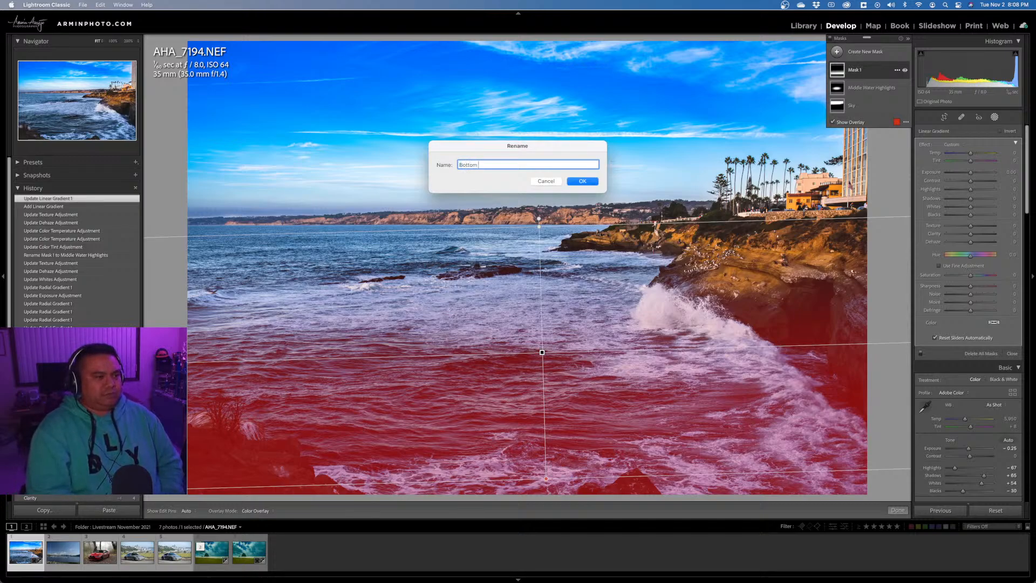
pyautogui.write(' Dark Area')
pyautogui.press('Return')
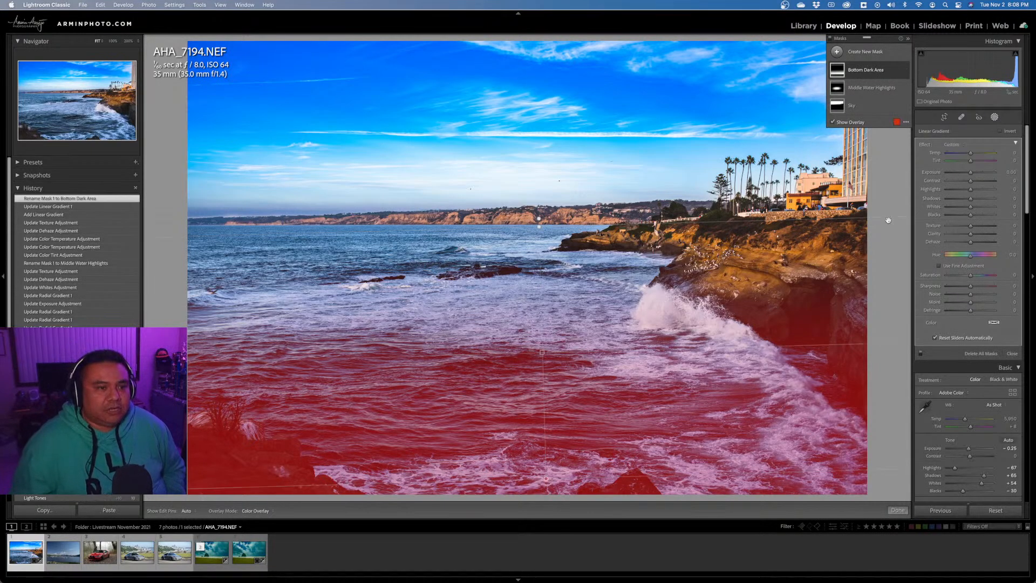
# Set the Bottom Dark Area mask's Exposure to 0.72 and Contrast to 21, and close the mask editing.
pyautogui.moveTo(972, 174); pyautogui.dragTo(976, 174)
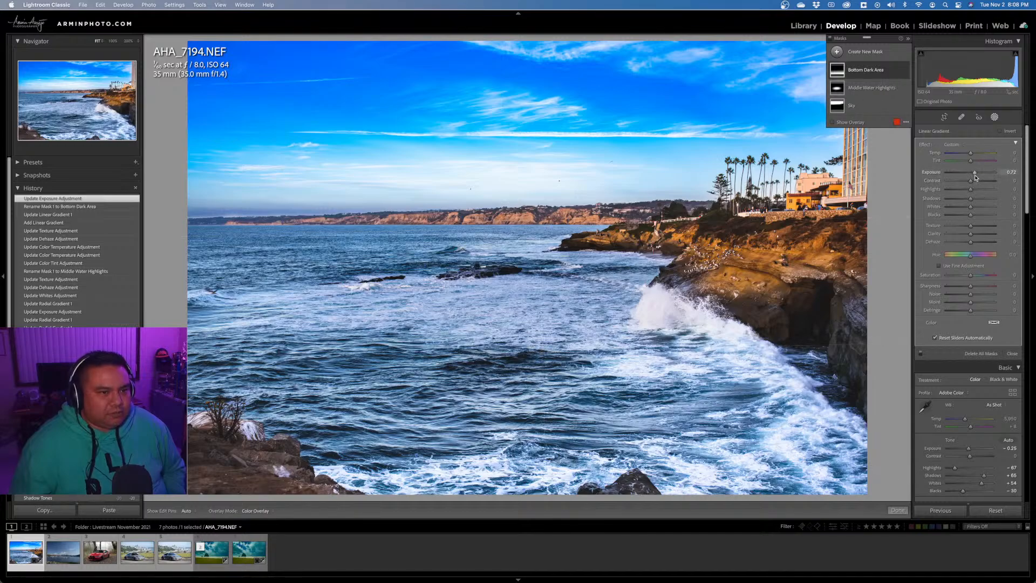
pyautogui.moveTo(973, 183); pyautogui.dragTo(977, 184)
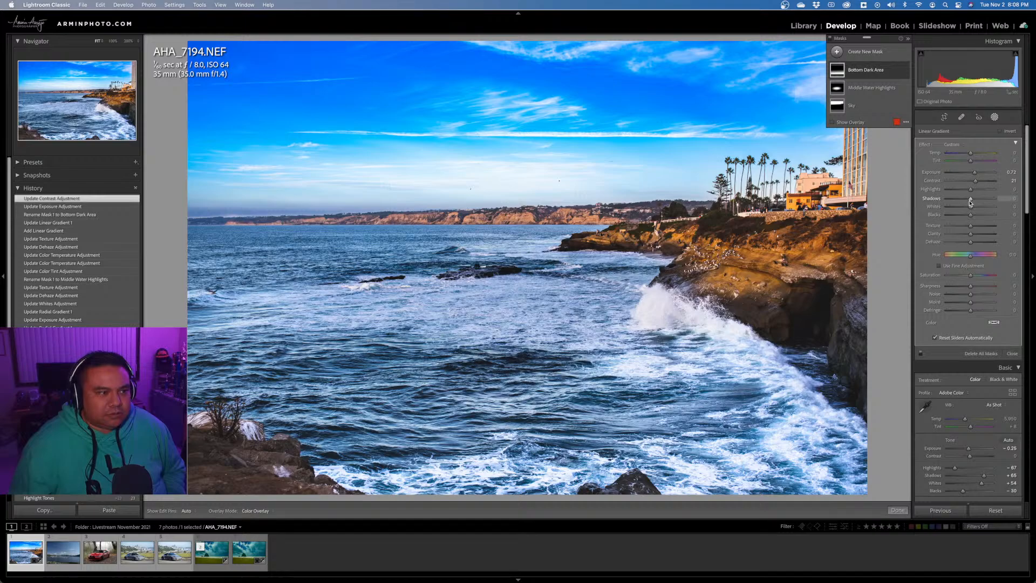
pyautogui.click(1012, 353)
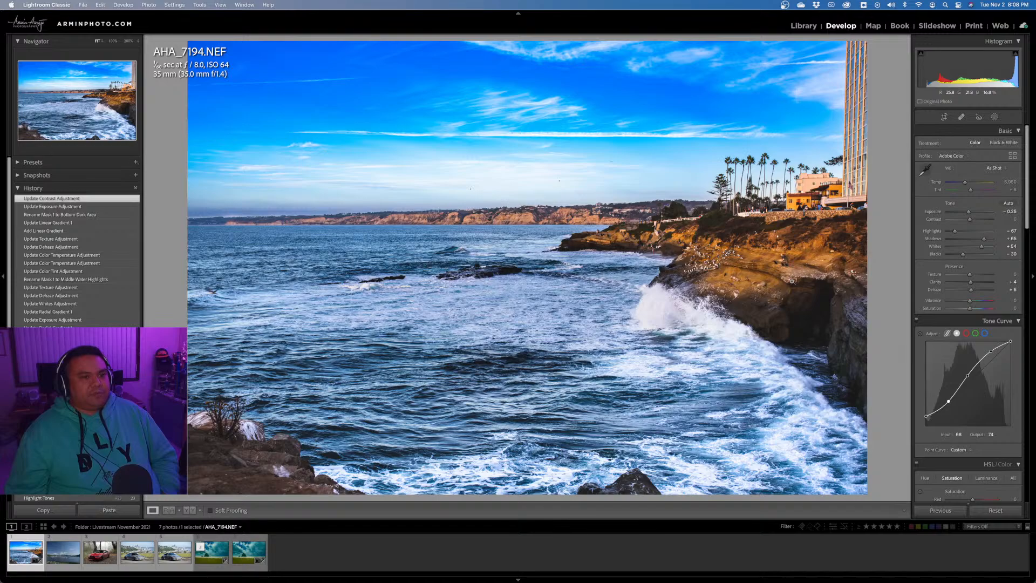
# Tint the shadows a warm yellow-orange with the Color Grading shadows wheel.
pyautogui.scroll(-5, 984, 346)
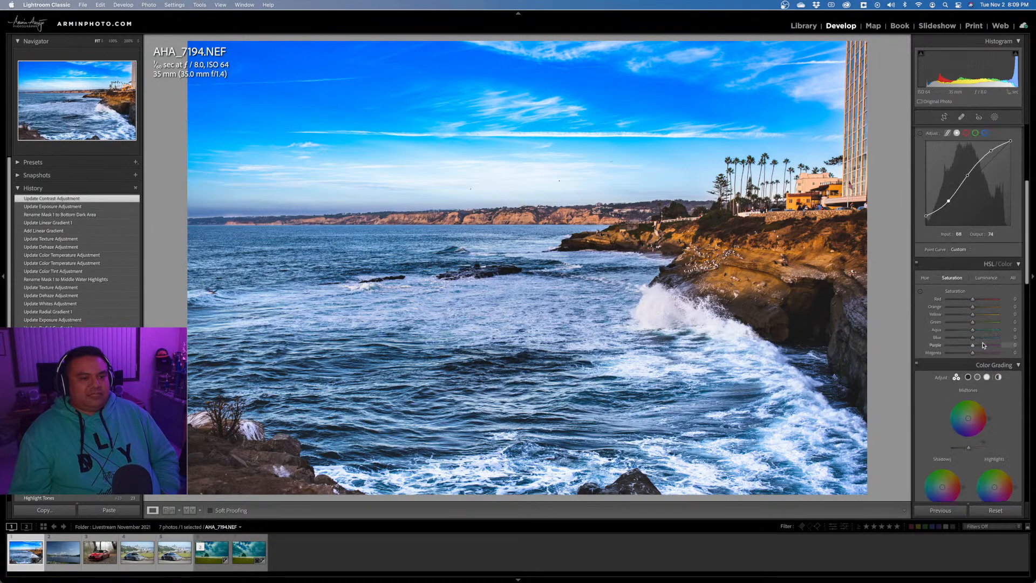
pyautogui.scroll(-3, 983, 345)
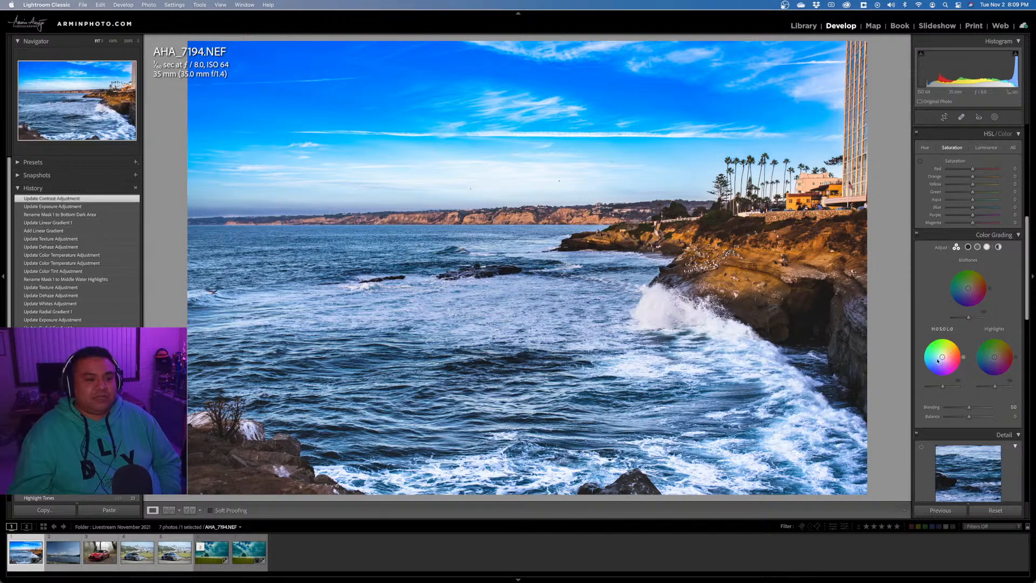
pyautogui.moveTo(944, 357); pyautogui.dragTo(947, 352)
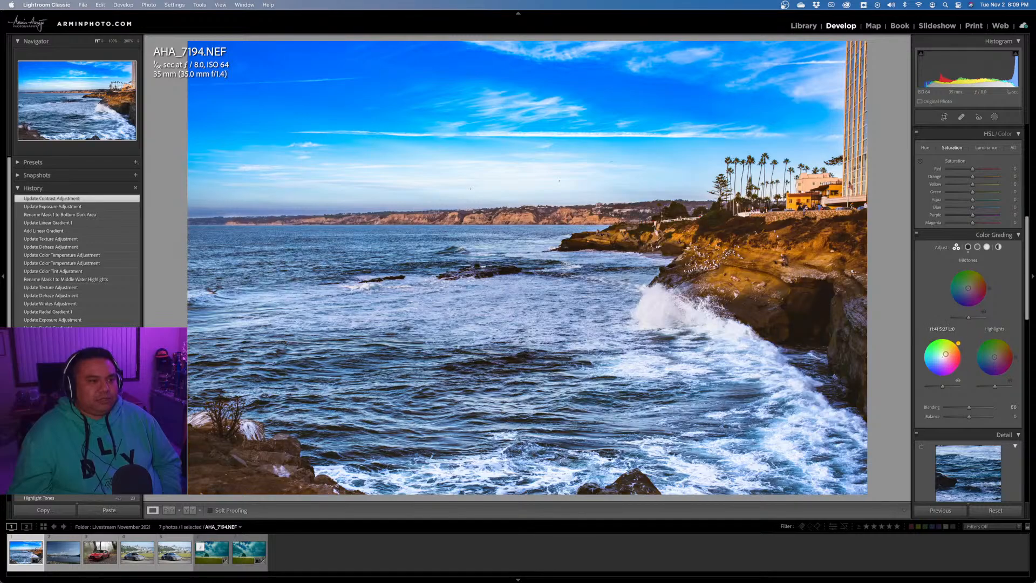
pyautogui.moveTo(945, 354); pyautogui.dragTo(945, 354)
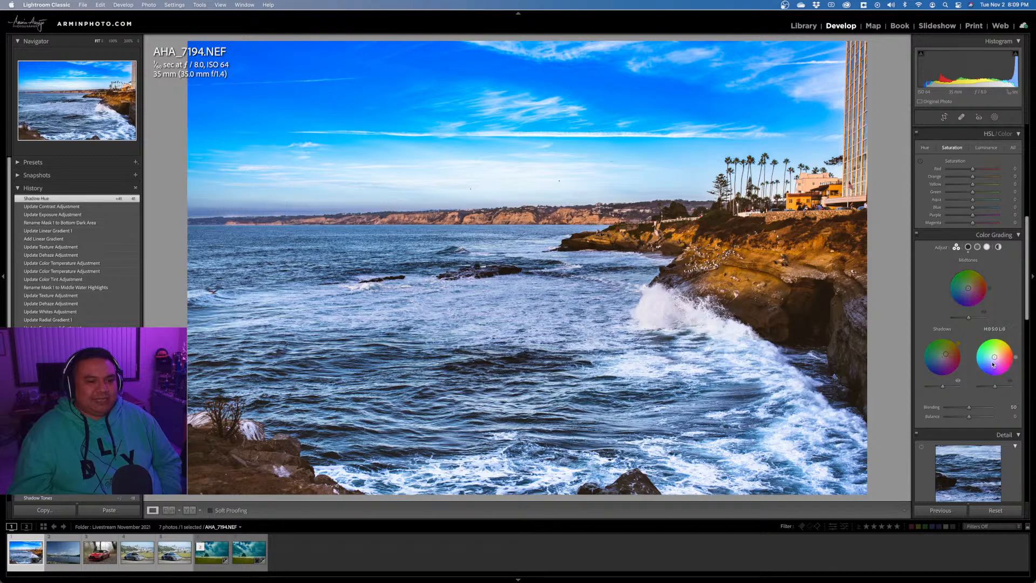
# Color grade the highlights toward blue and the midtones toward a pinkish red with low saturation.
pyautogui.moveTo(994, 357); pyautogui.dragTo(993, 357)
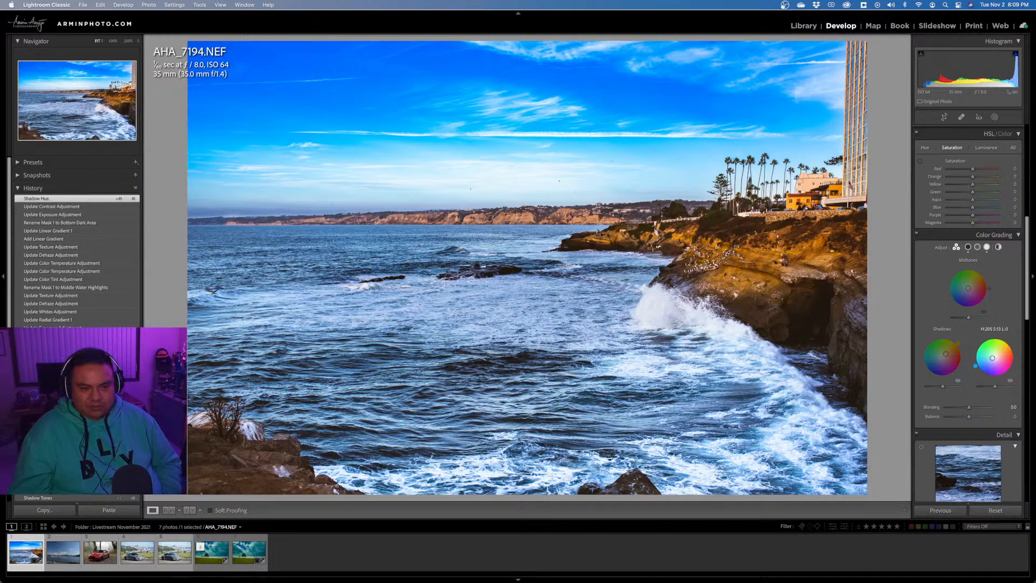
pyautogui.moveTo(992, 358)
pyautogui.mouseDown()
pyautogui.moveTo(979, 361)
pyautogui.moveTo(992, 359)
pyautogui.mouseUp()
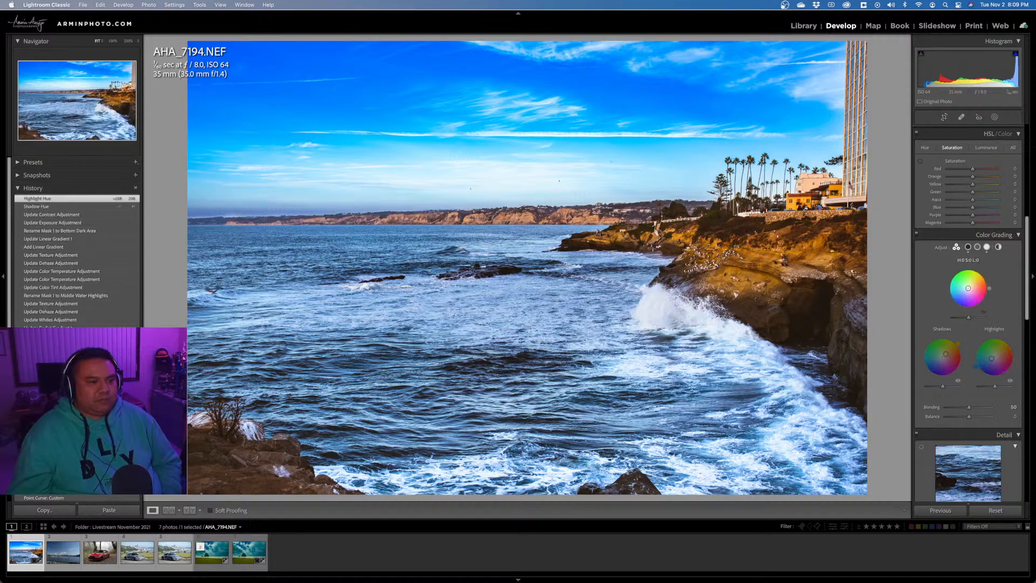
pyautogui.moveTo(968, 288); pyautogui.dragTo(969, 289)
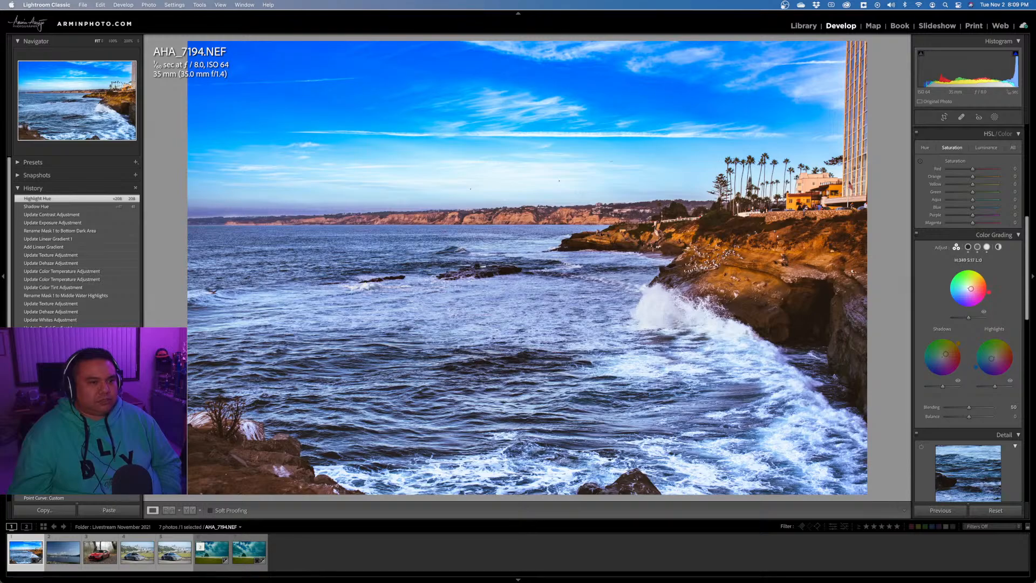
pyautogui.moveTo(970, 289); pyautogui.dragTo(971, 288)
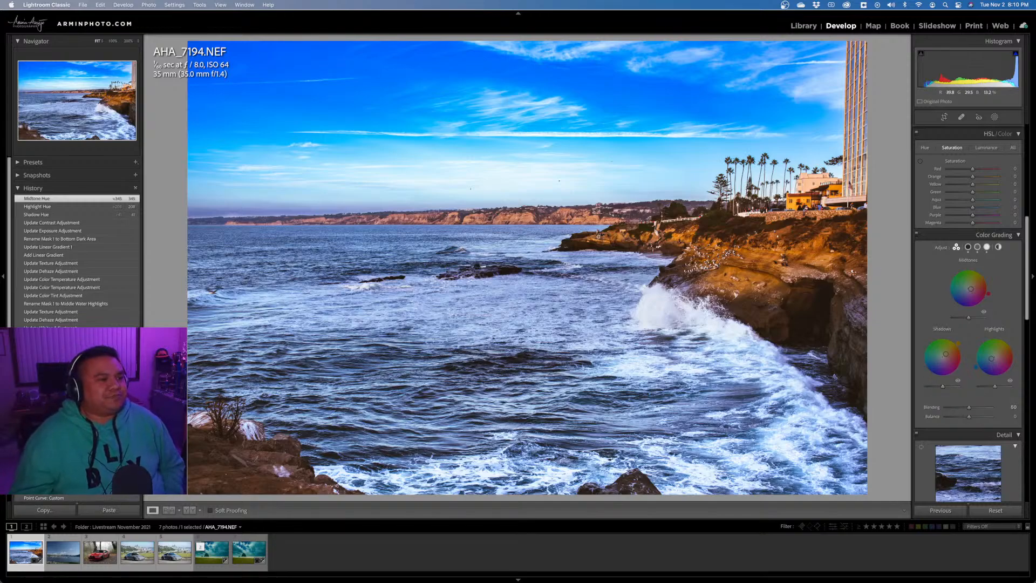
# Heal the two small dark specks in the sky above the distant cliffs with Spot Removal, and close the tool.
pyautogui.click(521, 130)
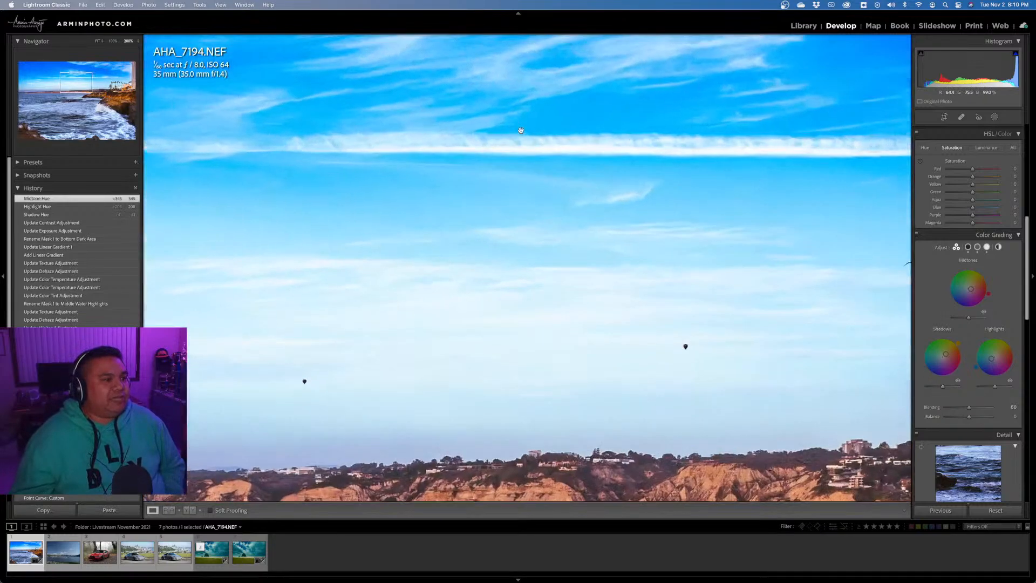
pyautogui.moveTo(652, 291); pyautogui.dragTo(424, 199)
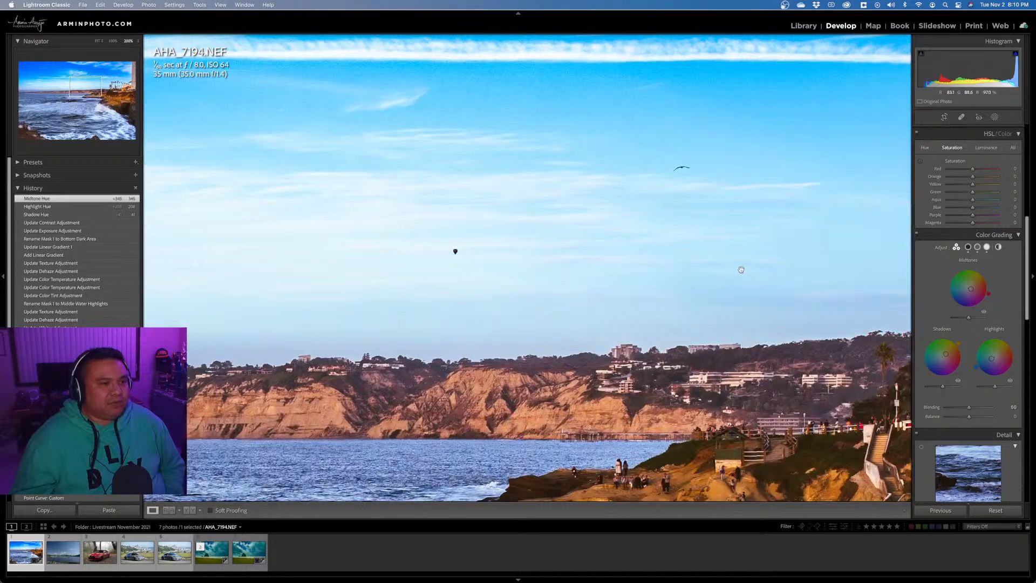
pyautogui.moveTo(517, 208); pyautogui.dragTo(554, 274)
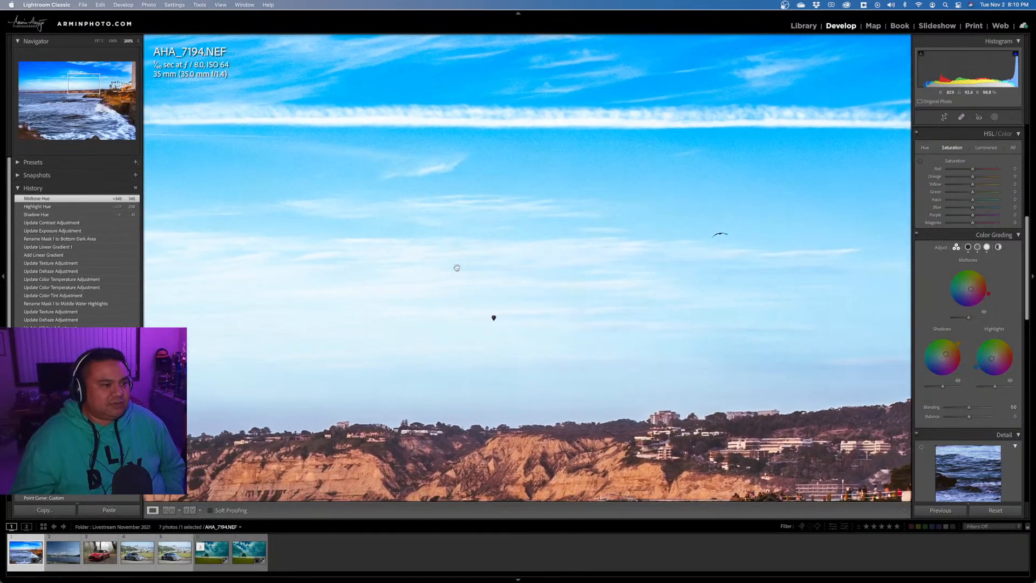
pyautogui.moveTo(457, 268); pyautogui.dragTo(704, 241)
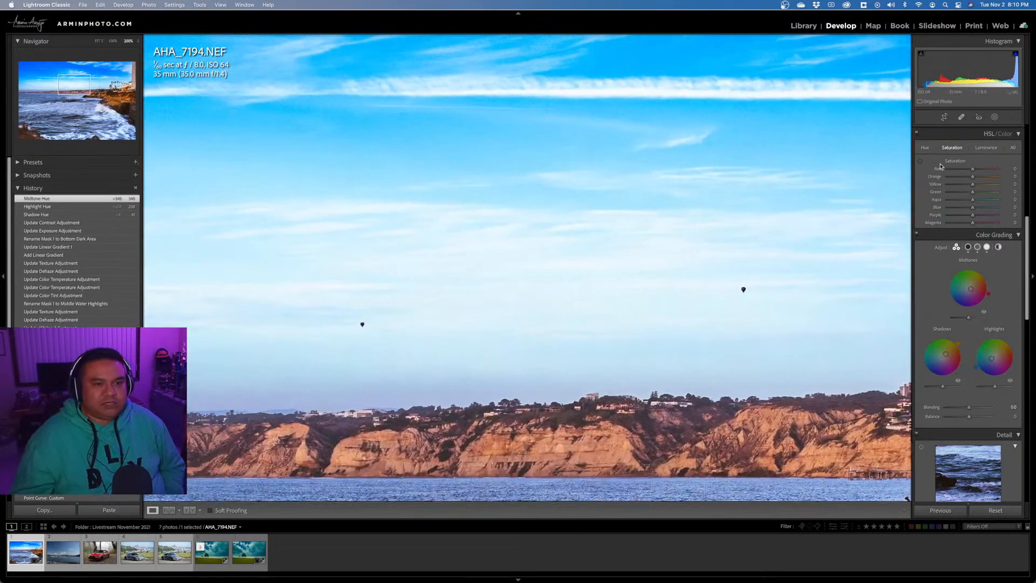
pyautogui.click(961, 117)
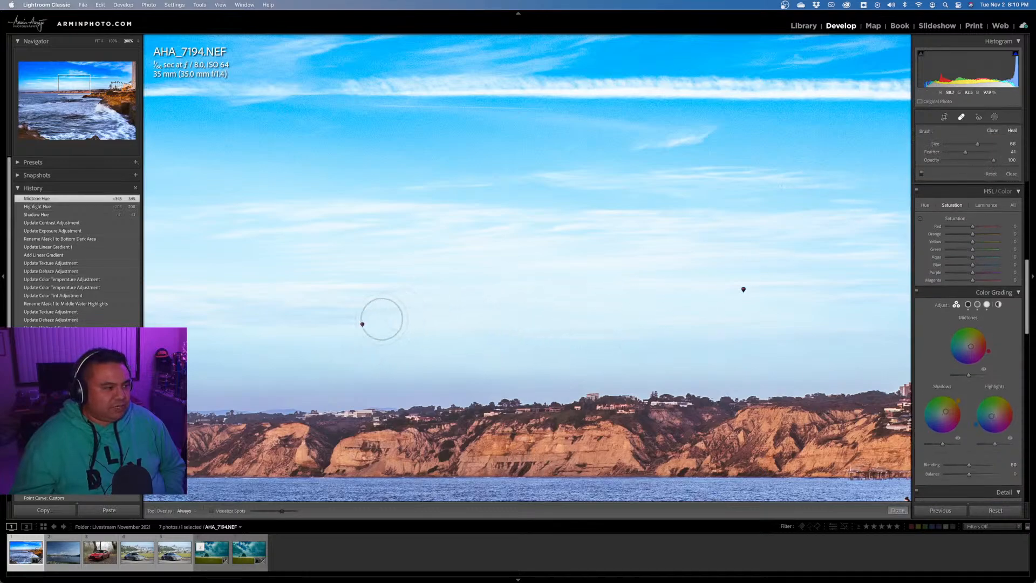
pyautogui.scroll(-5, 382, 319)
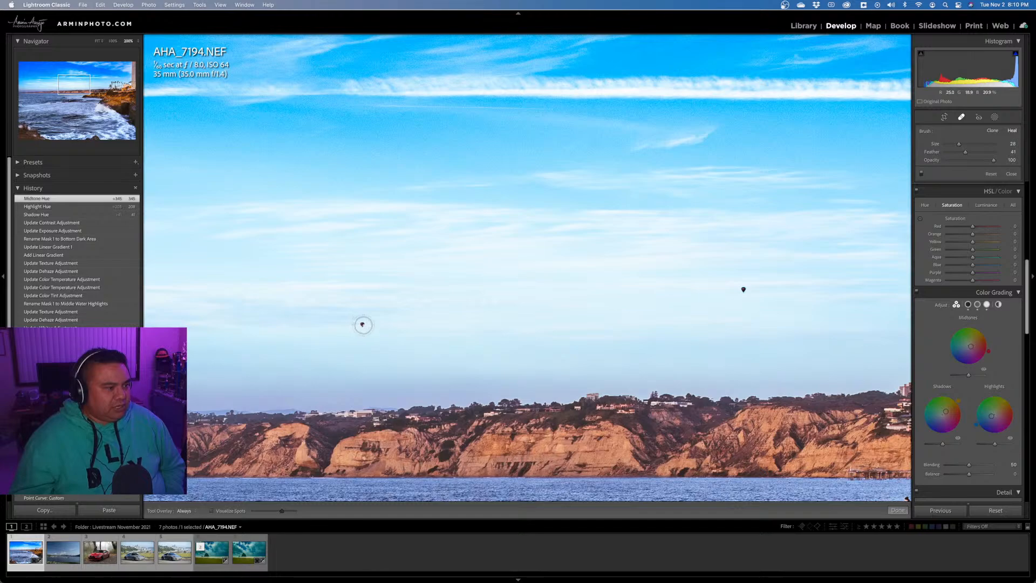
pyautogui.click(363, 324)
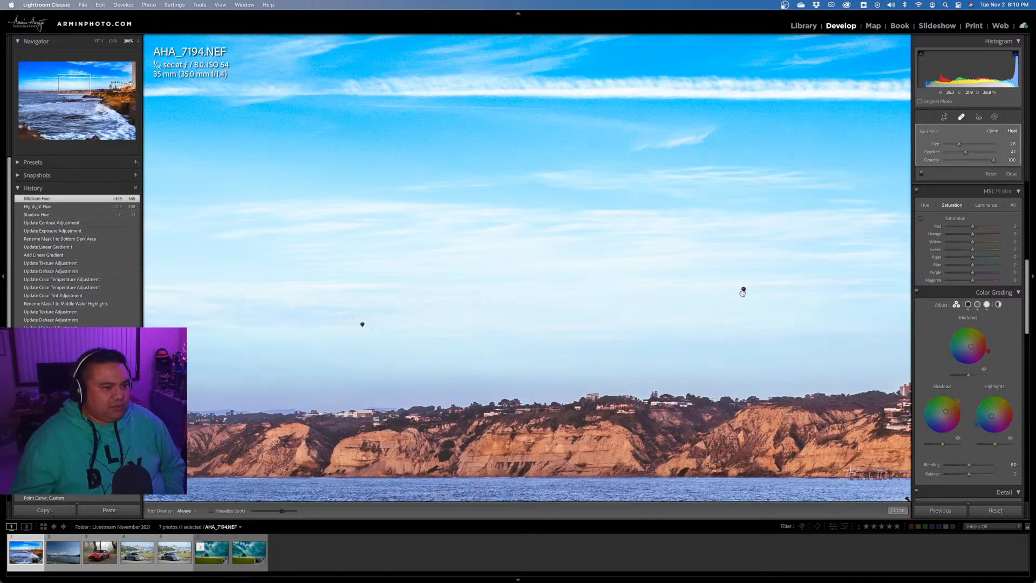
pyautogui.click(743, 289)
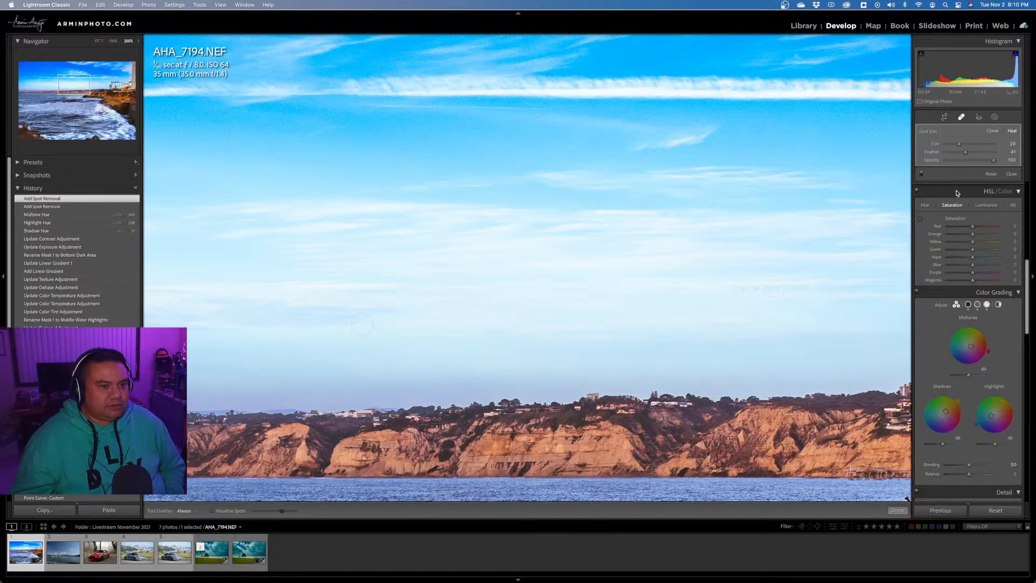
pyautogui.click(1010, 174)
pyautogui.click(819, 231)
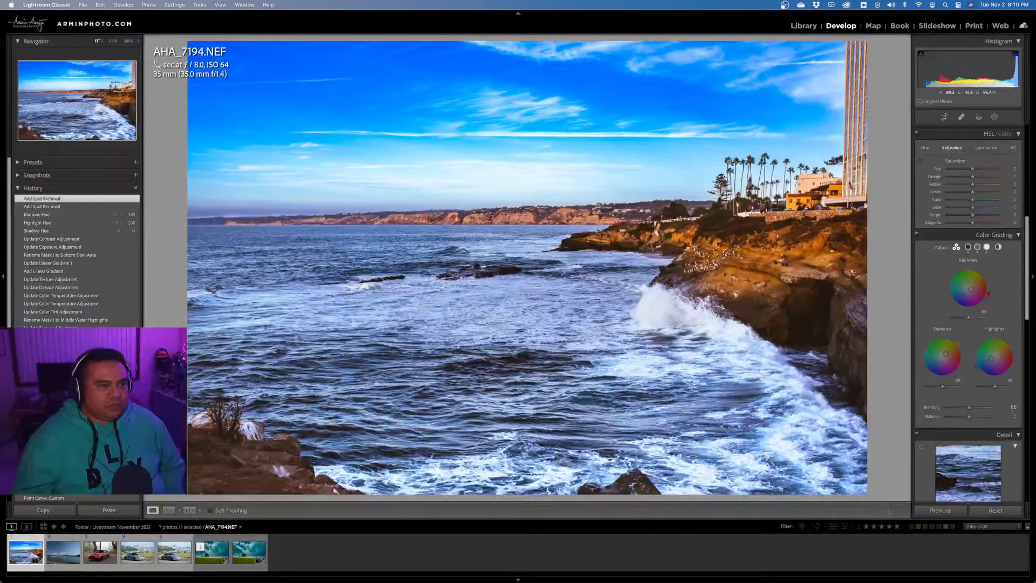
# Enlarge the healing brush to cover the flying bird in the sky, heal it, and close Spot Removal.
pyautogui.click(617, 164)
pyautogui.moveTo(618, 164); pyautogui.dragTo(600, 233)
pyautogui.press('q')
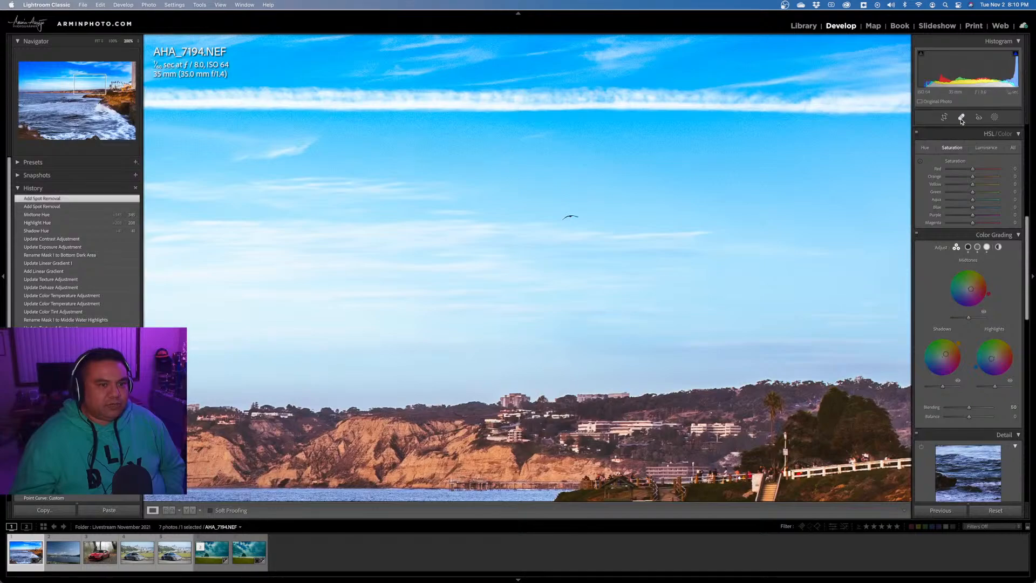
pyautogui.press(']')
pyautogui.press(']')
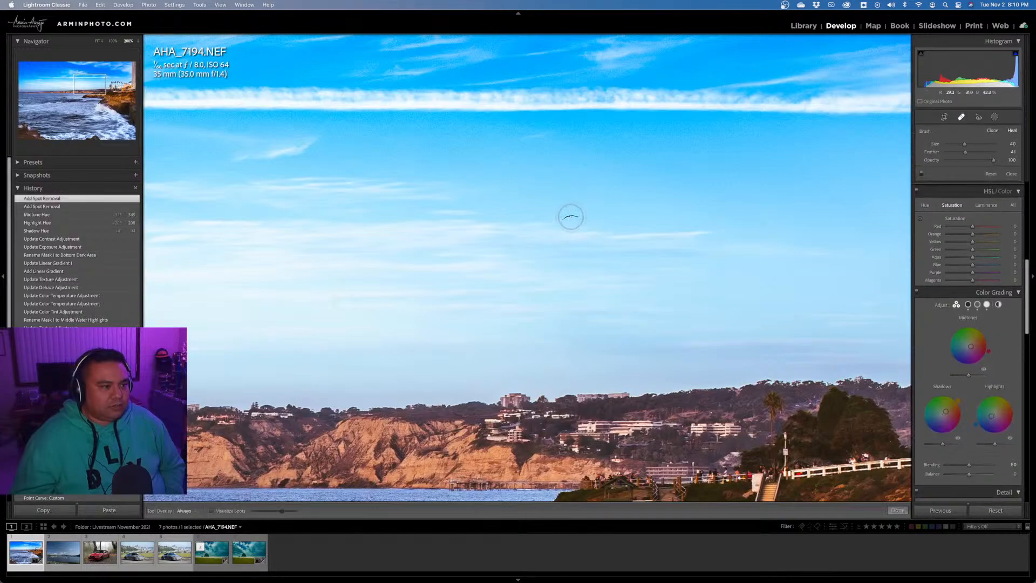
pyautogui.click(570, 216)
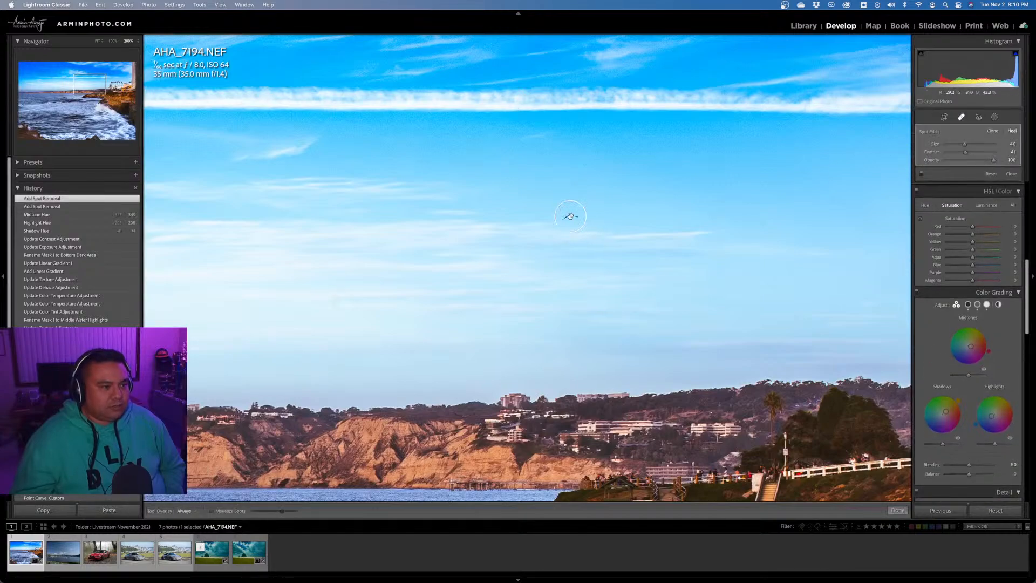
pyautogui.click(1010, 175)
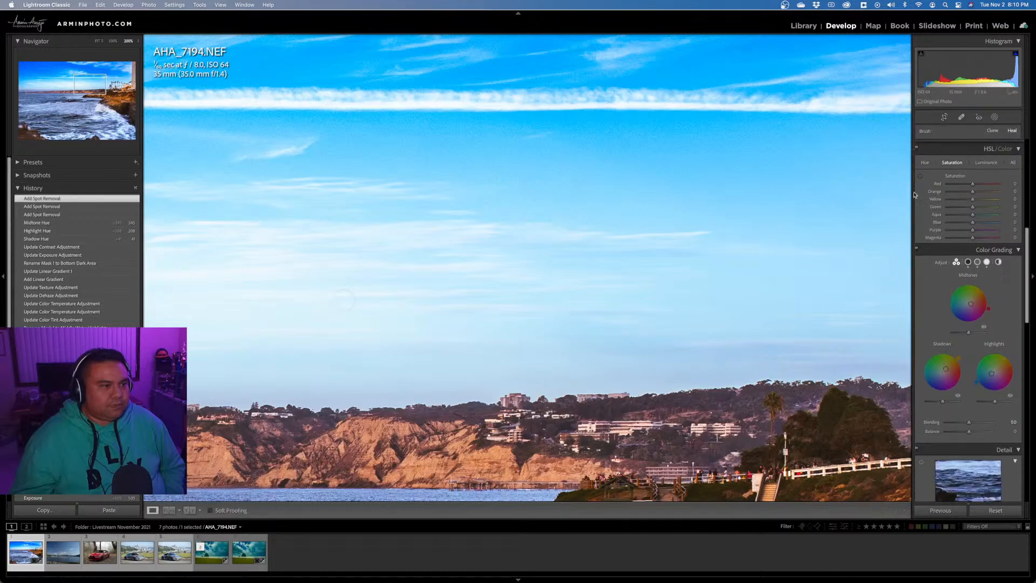
pyautogui.press('z')
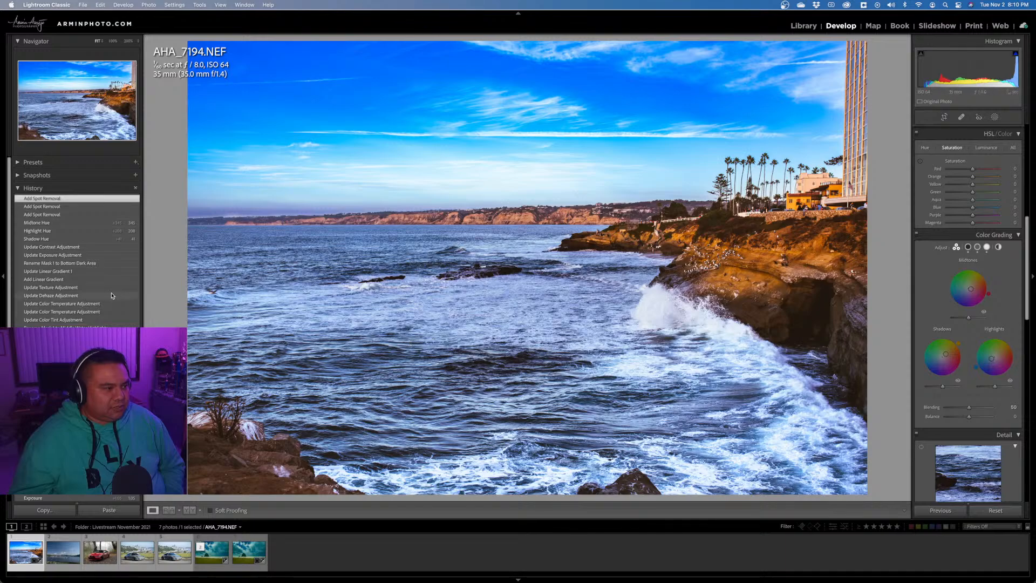
# Heal the bird flying low over the wave near the photo's left edge, and close Spot Removal.
pyautogui.click(210, 297)
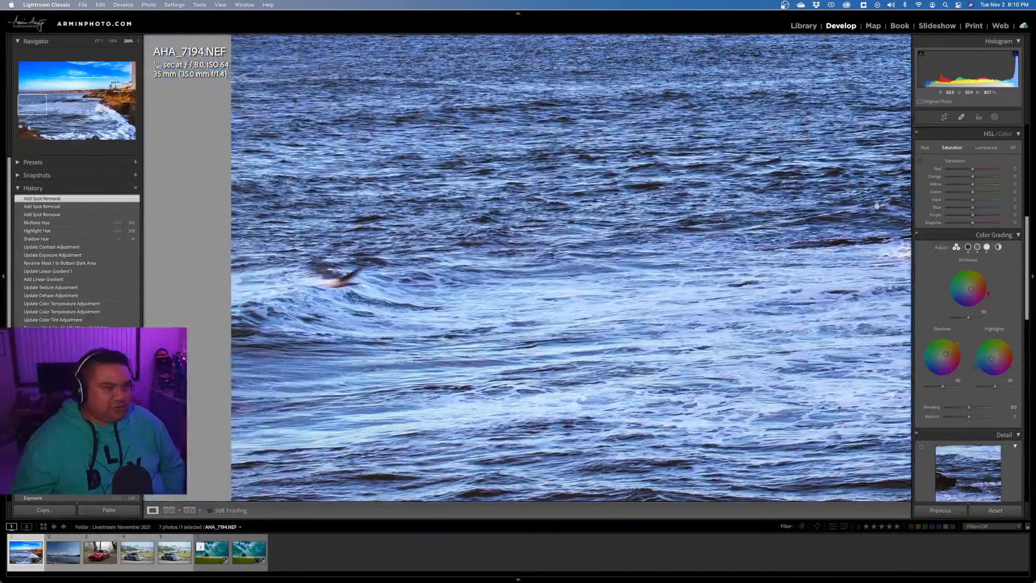
pyautogui.click(962, 116)
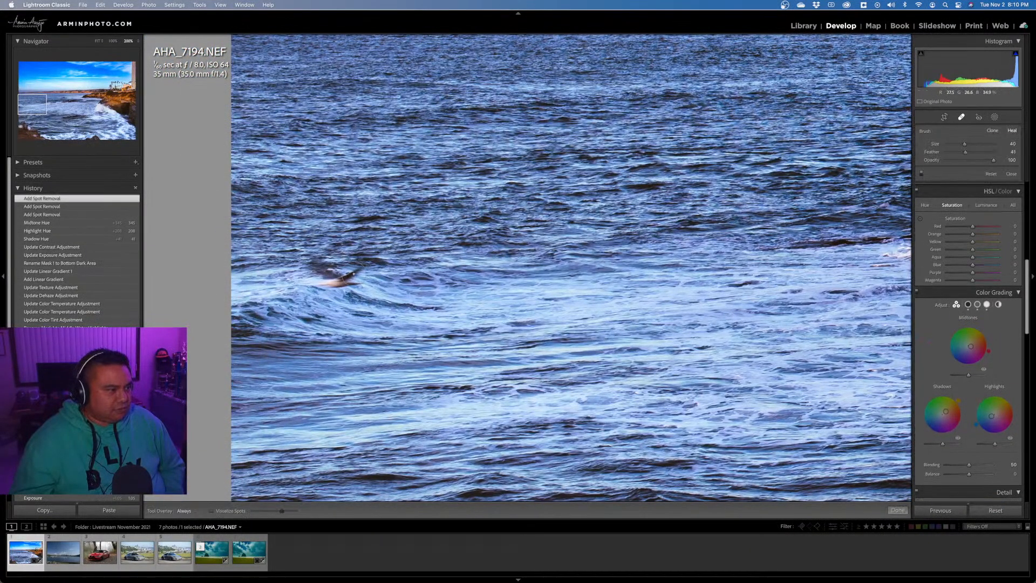
pyautogui.moveTo(355, 274); pyautogui.dragTo(319, 276)
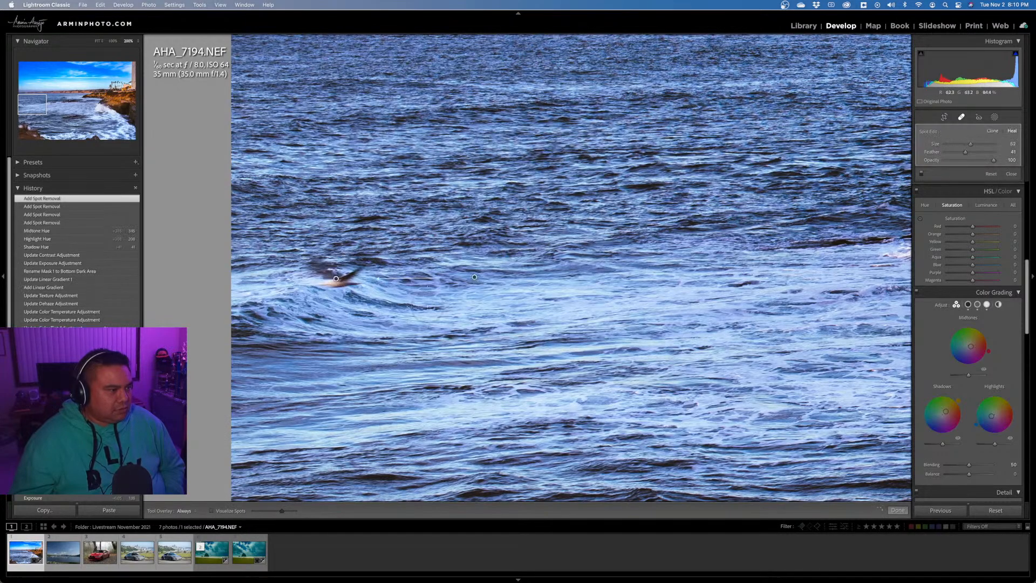
pyautogui.click(1011, 174)
pyautogui.click(653, 317)
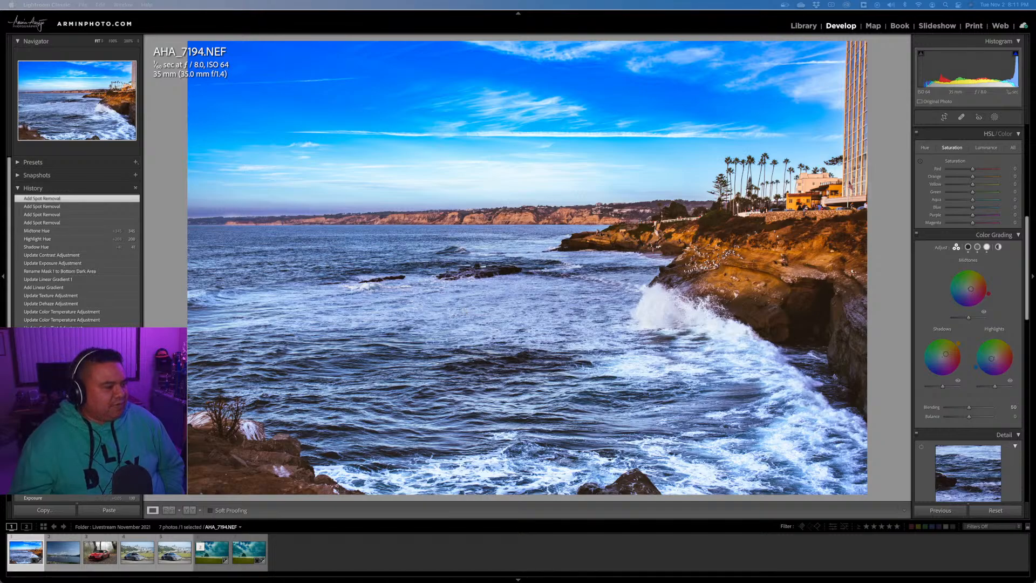
# Switch to the lake skyline photo _AHA3521.NEF, cycle its info overlay, and examine the city buildings and the Space Needle up close.
pyautogui.click(59, 559)
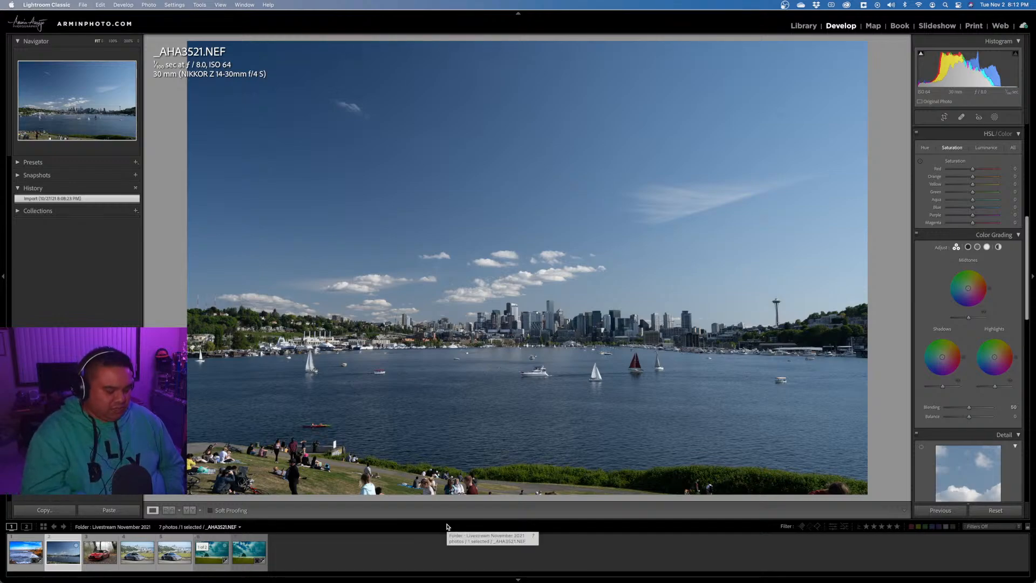
pyautogui.press('i')
pyautogui.press('i')
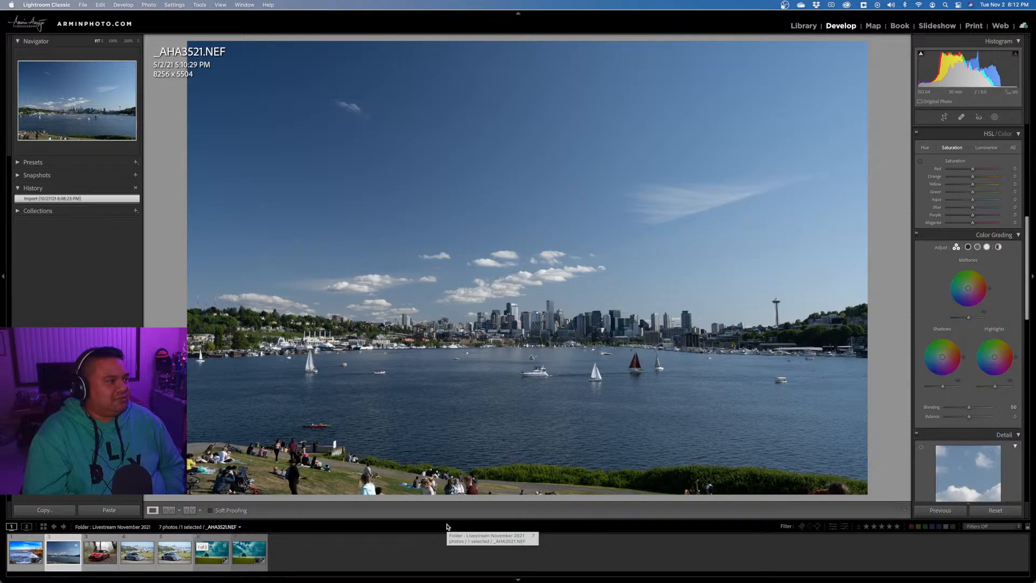
pyautogui.press('i')
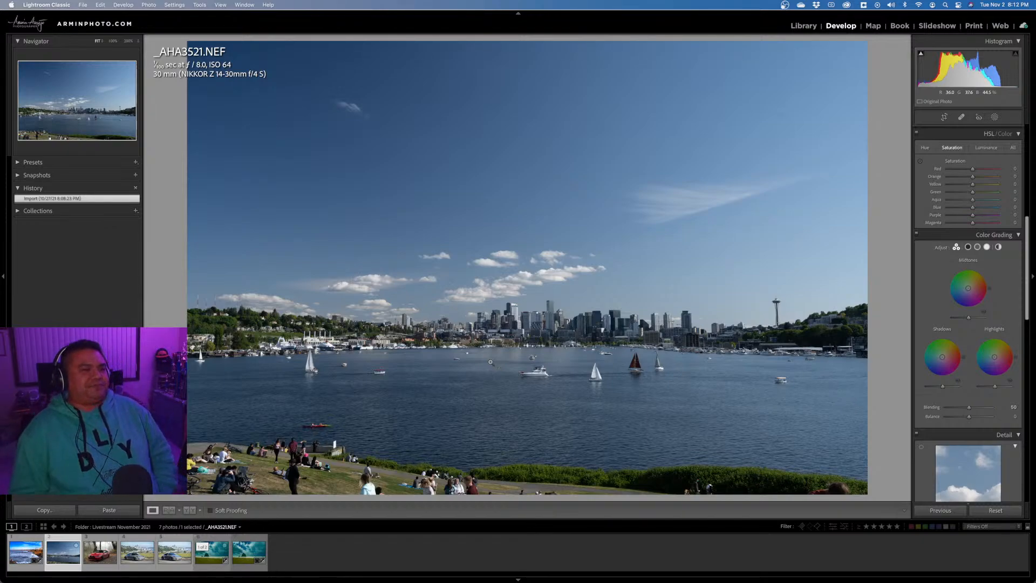
pyautogui.click(534, 332)
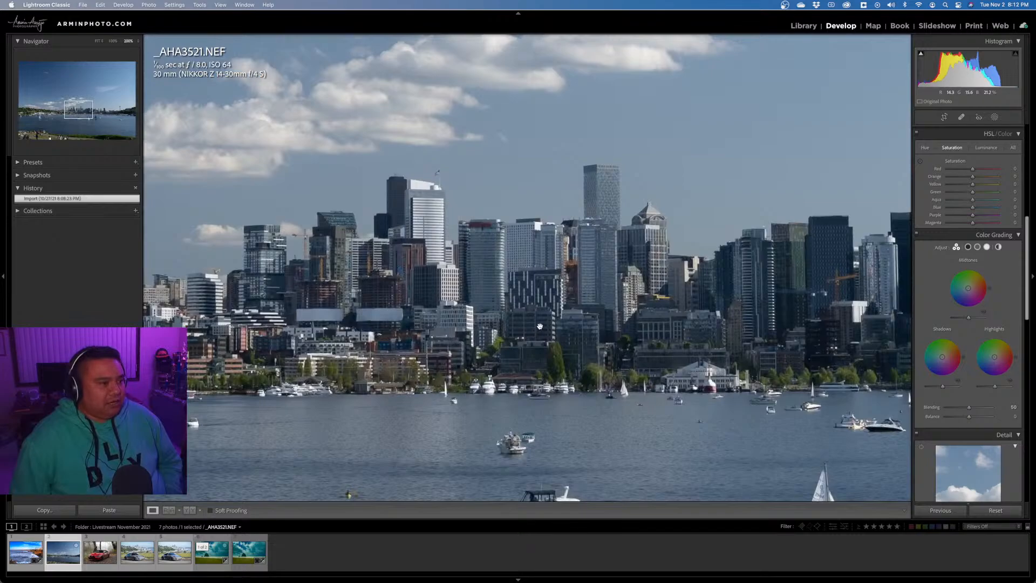
pyautogui.click(672, 322)
pyautogui.click(757, 320)
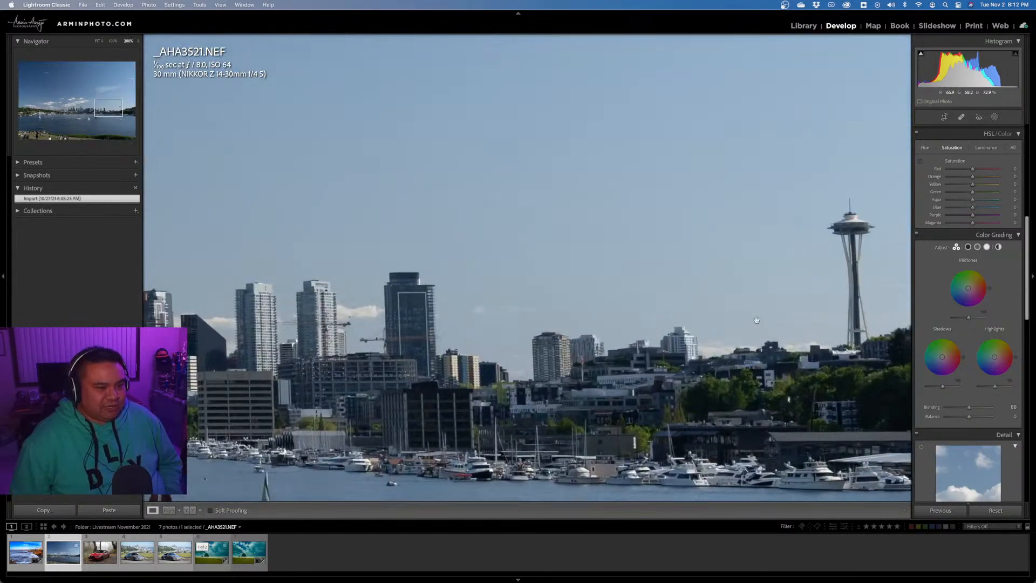
pyautogui.moveTo(856, 287); pyautogui.dragTo(808, 289)
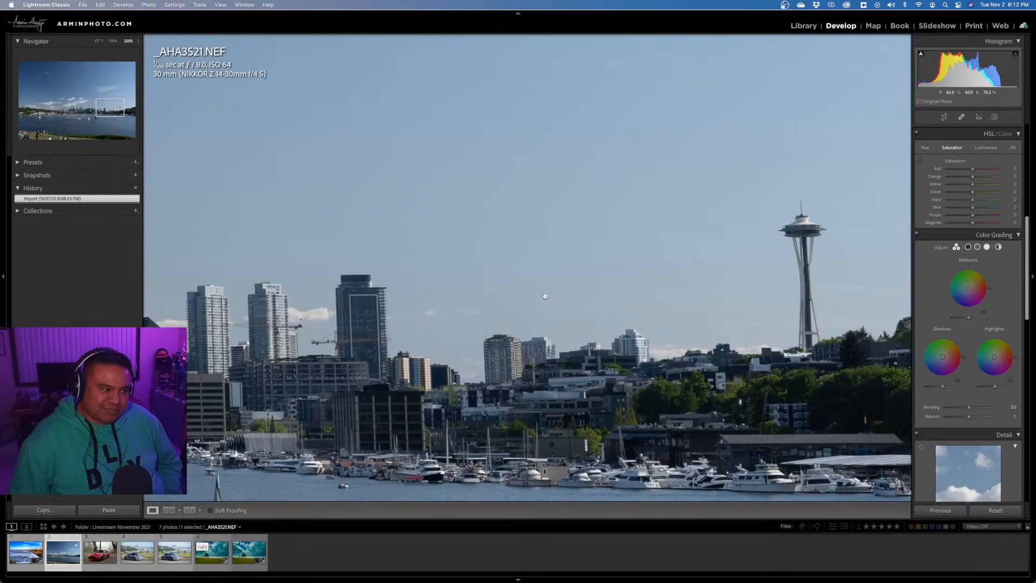
pyautogui.click(589, 302)
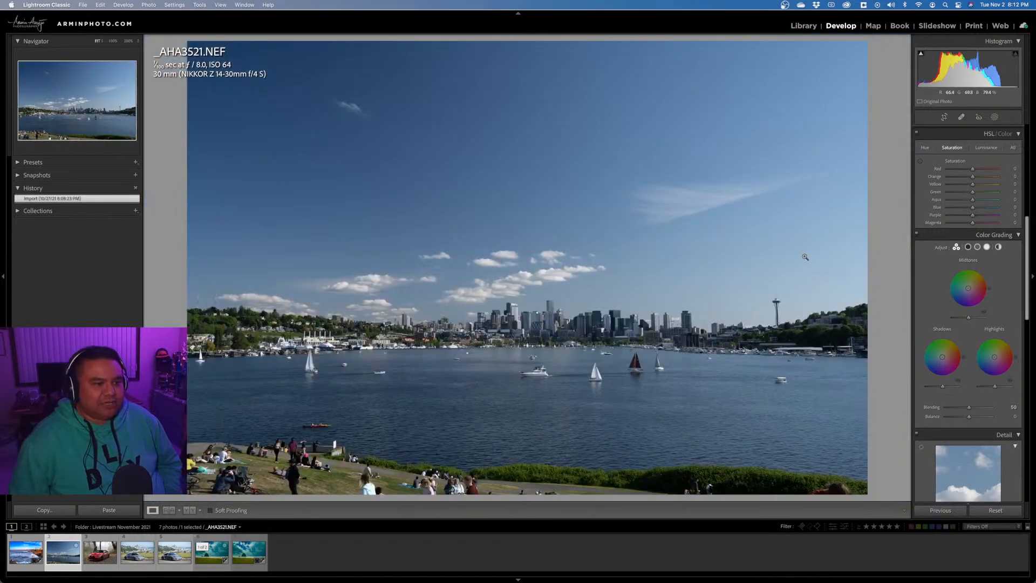
# Try the Auto Upright perspective correction on the skyline photo, comparing it with Off, and leave Upright set to Off.
pyautogui.scroll(3, 996, 222)
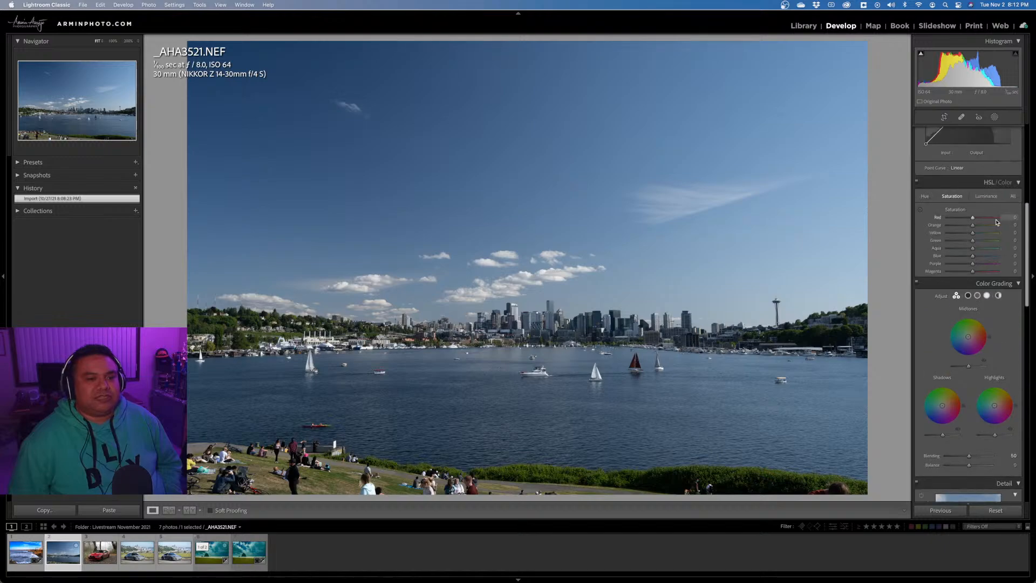
pyautogui.scroll(3, 997, 221)
pyautogui.scroll(-8, 997, 222)
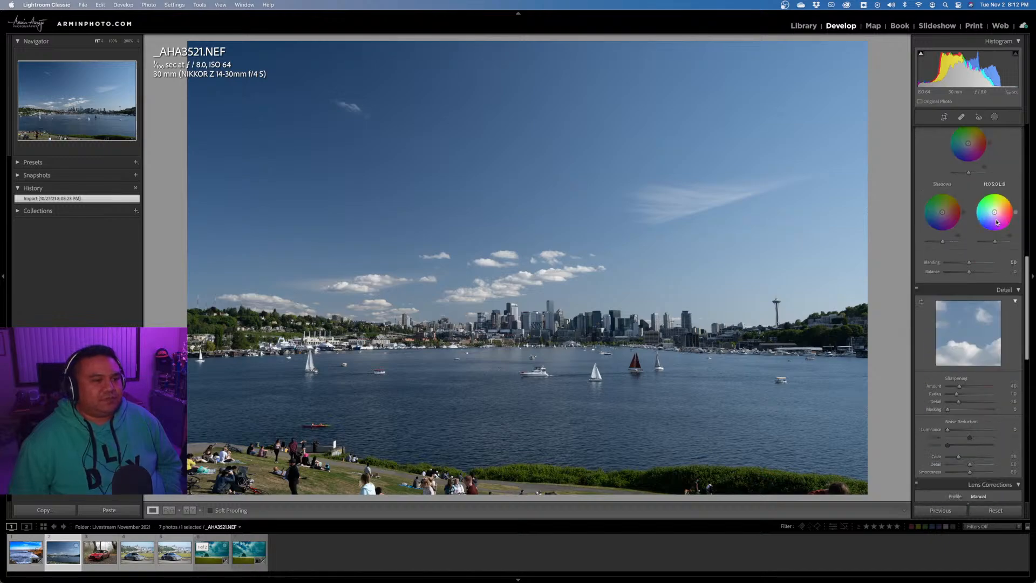
pyautogui.scroll(-10, 996, 221)
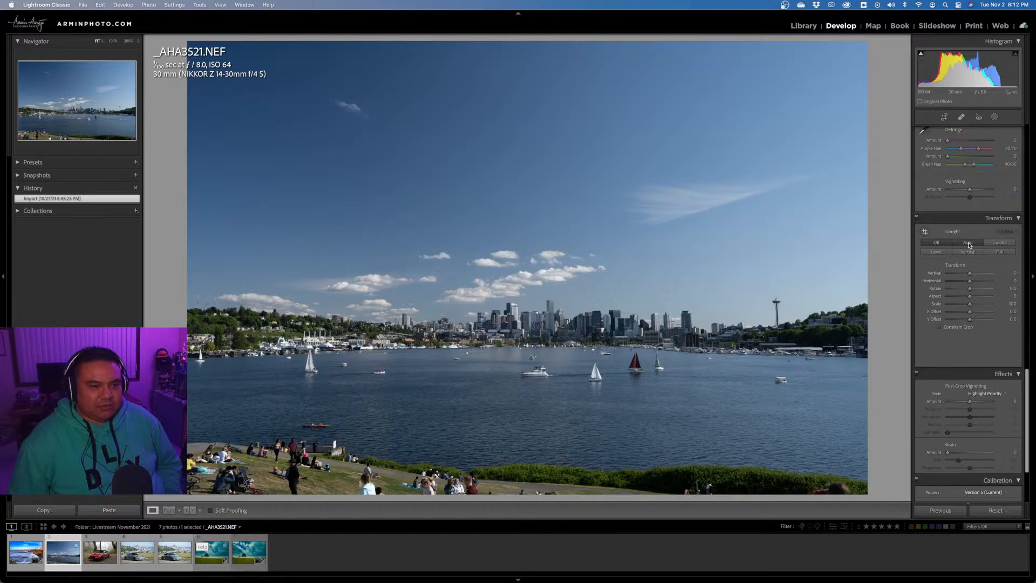
pyautogui.click(969, 244)
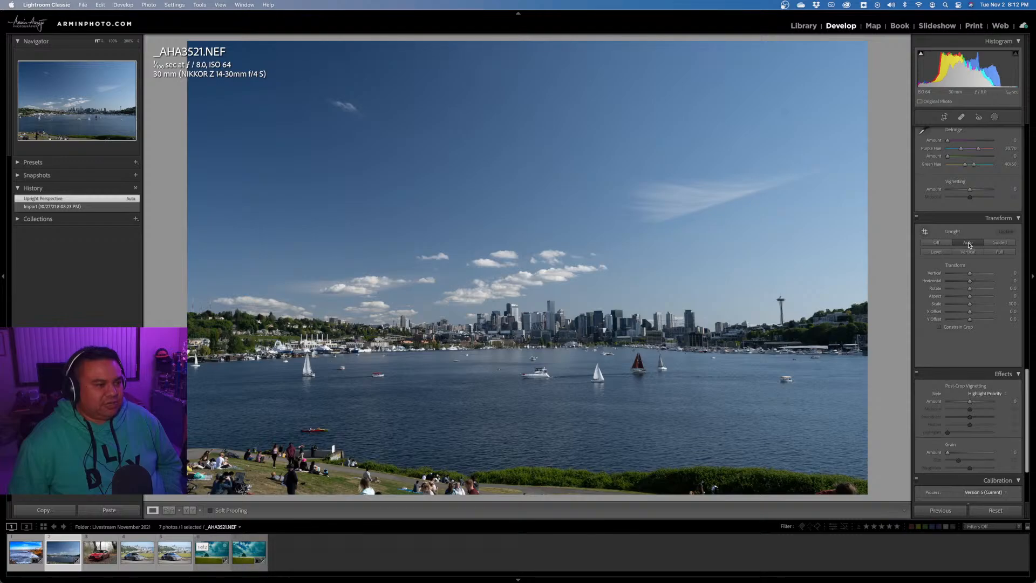
pyautogui.moveTo(959, 298)
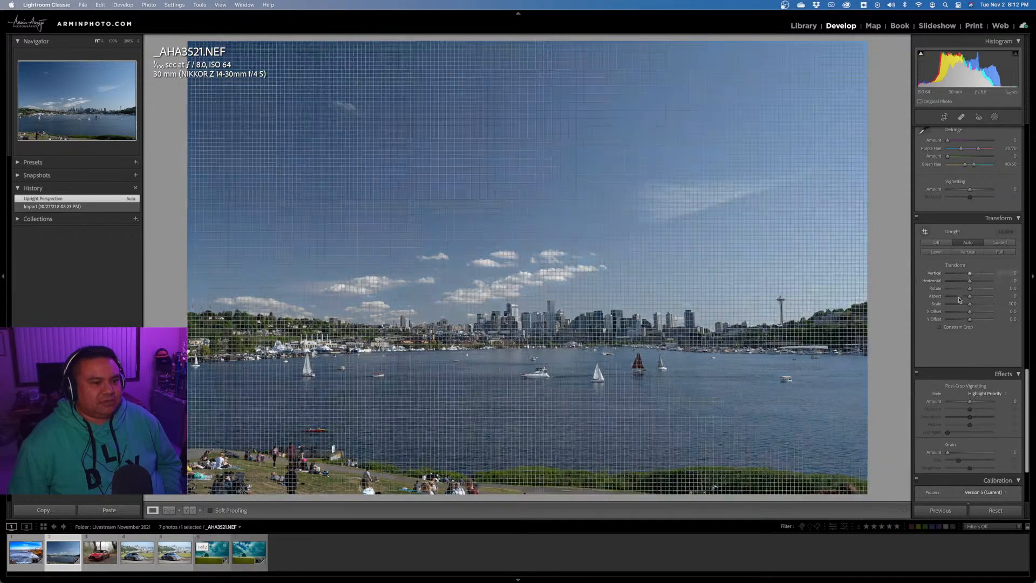
pyautogui.click(937, 243)
pyautogui.click(965, 244)
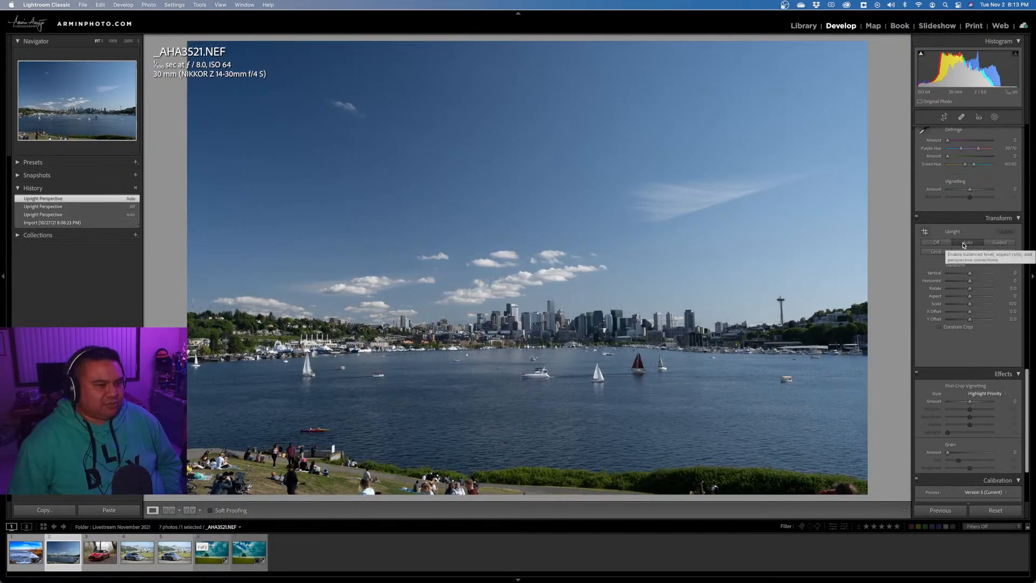
pyautogui.click(946, 246)
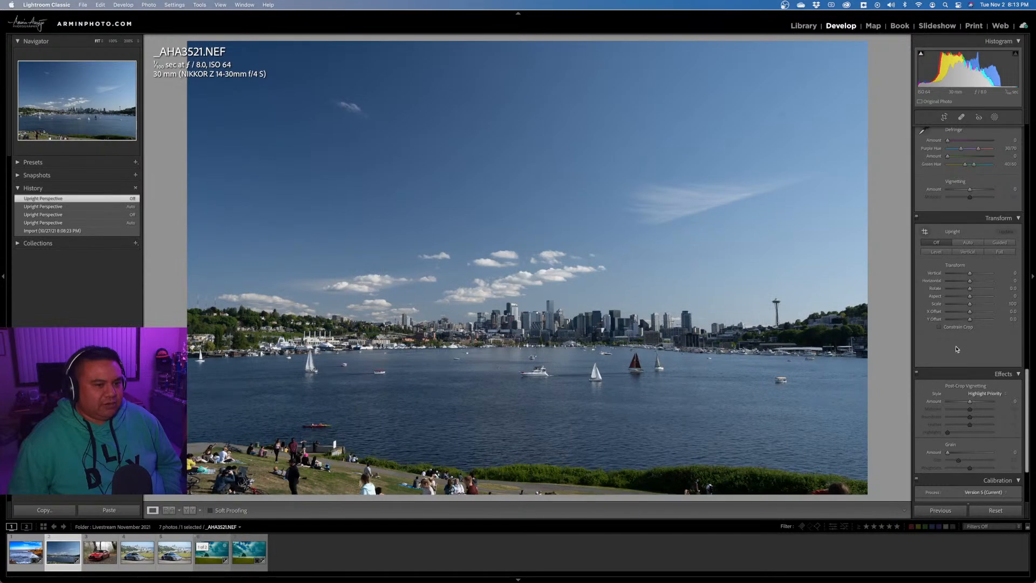
# Try a Horizontal transform of -25 with Constrain Crop enabled, undo the transform, and turn Constrain Crop off.
pyautogui.click(951, 328)
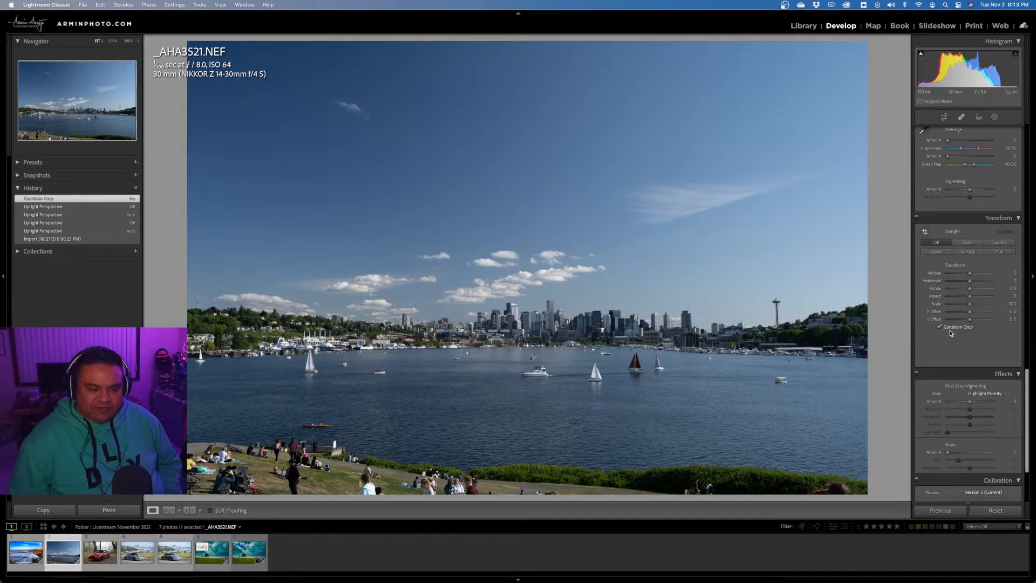
pyautogui.moveTo(969, 280); pyautogui.dragTo(964, 311)
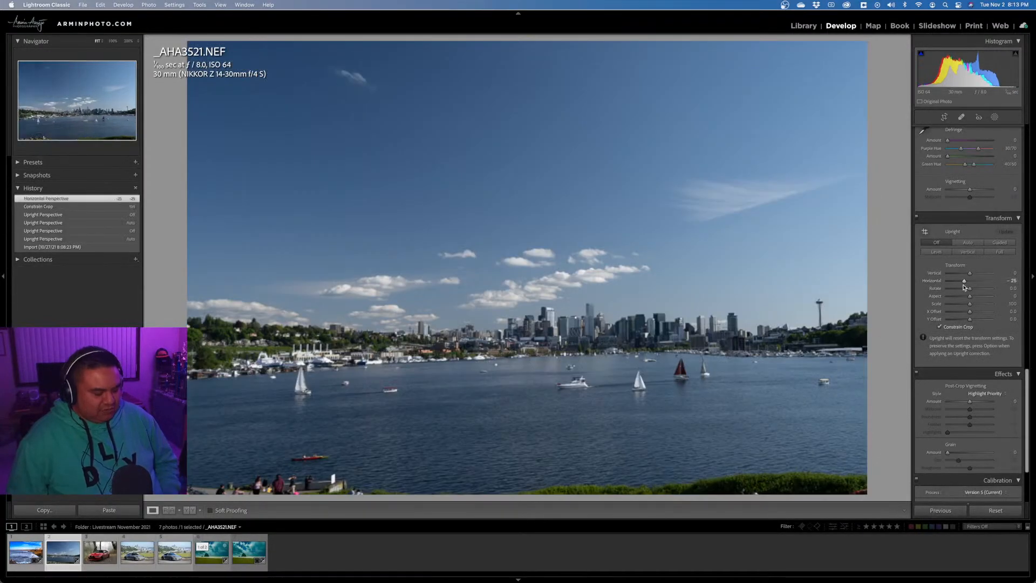
pyautogui.press('super+z')
pyautogui.click(952, 331)
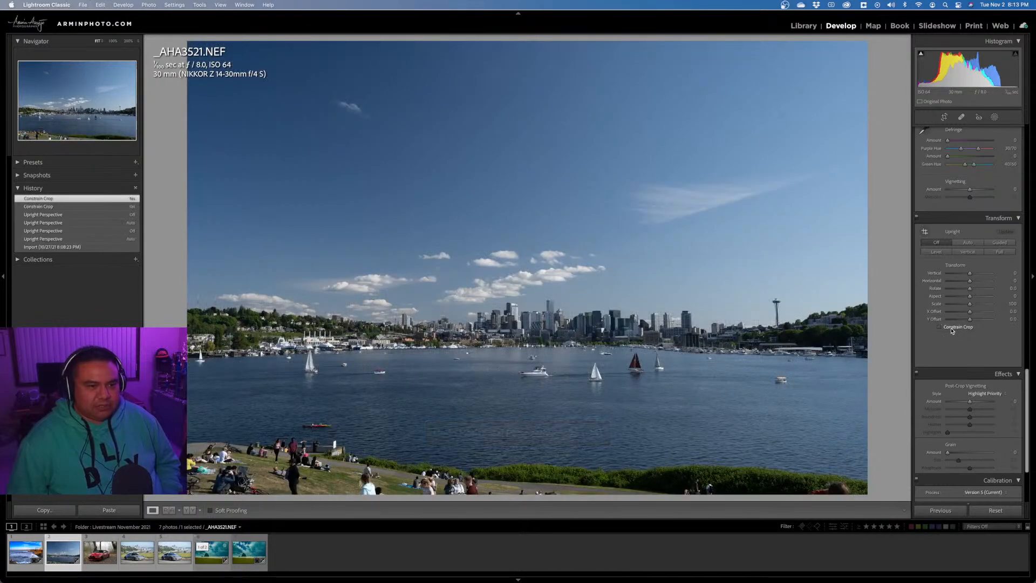
# Enable Constrain Crop, set the Vertical transform to -17, and check the Space Needle and the downtown buildings up close.
pyautogui.click(952, 330)
pyautogui.moveTo(971, 274); pyautogui.dragTo(966, 276)
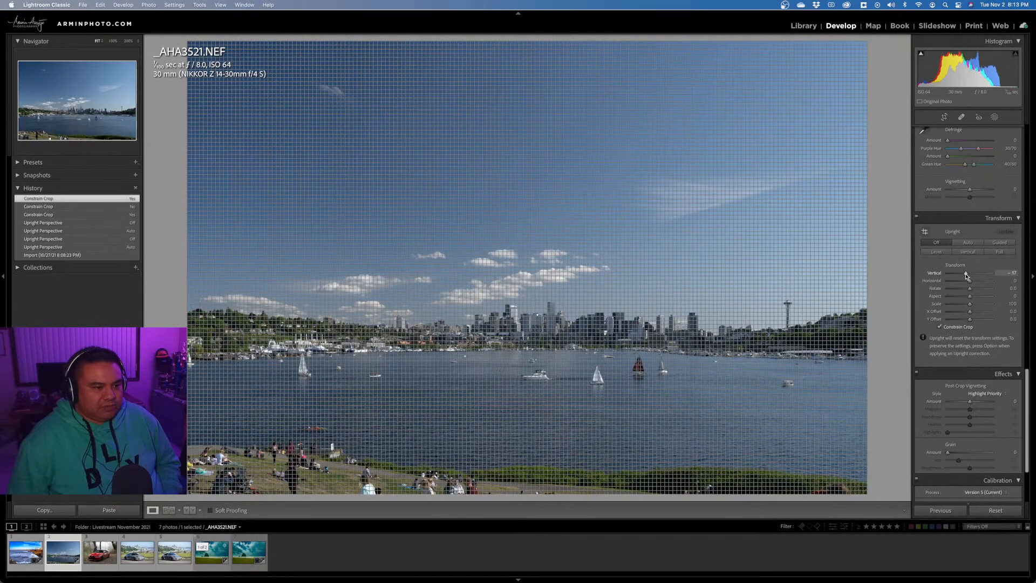
pyautogui.click(807, 318)
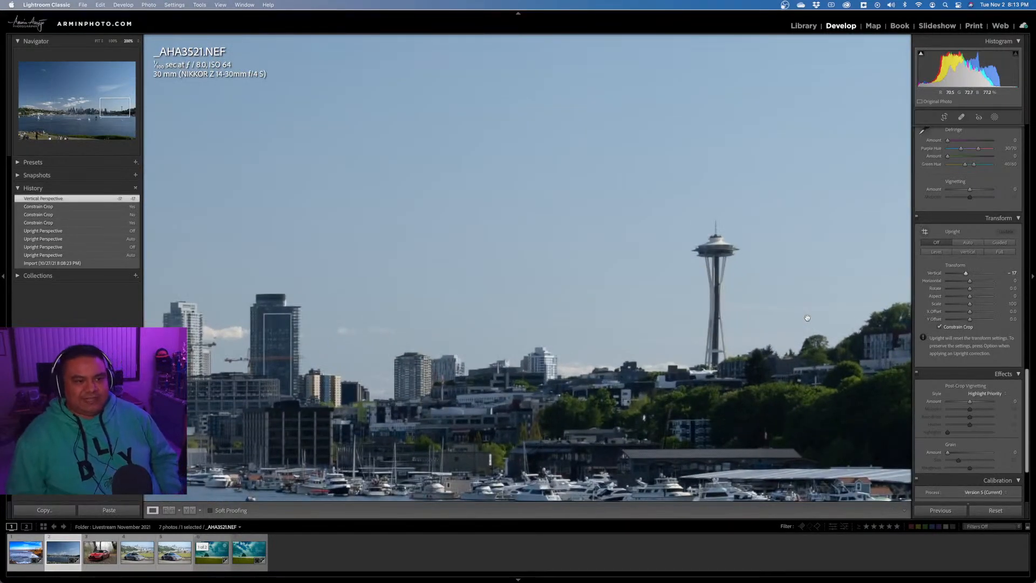
pyautogui.click(808, 318)
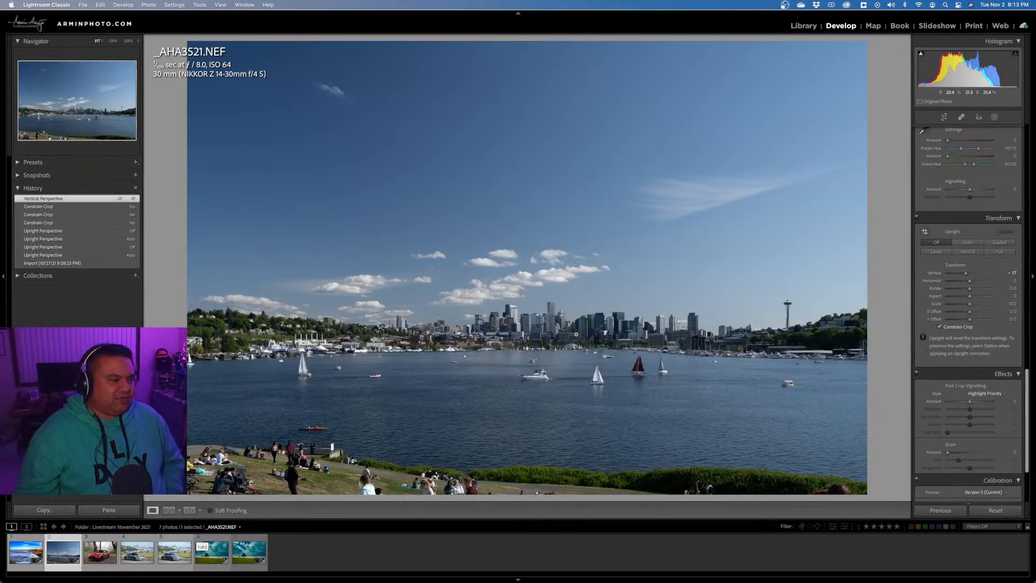
pyautogui.click(576, 334)
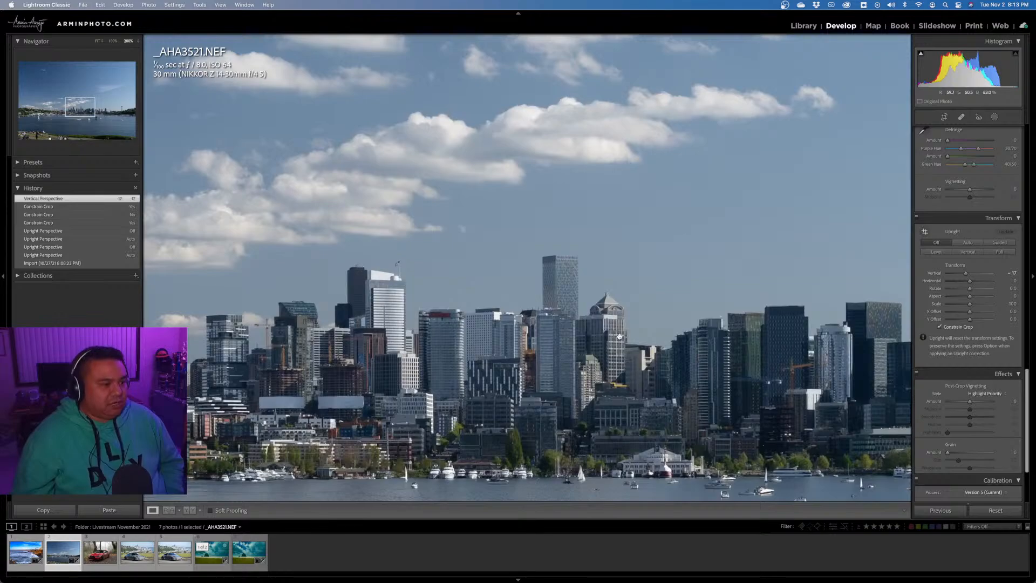
pyautogui.click(610, 338)
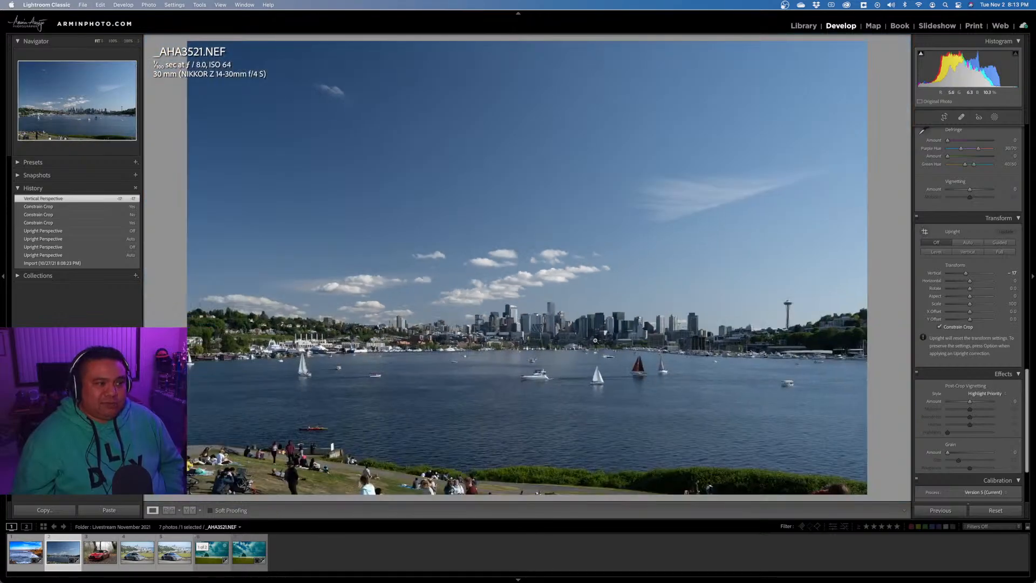
# Add a Linear Gradient mask running straight down from the middle of the sky to the lake water near the shore.
pyautogui.scroll(15, 968, 265)
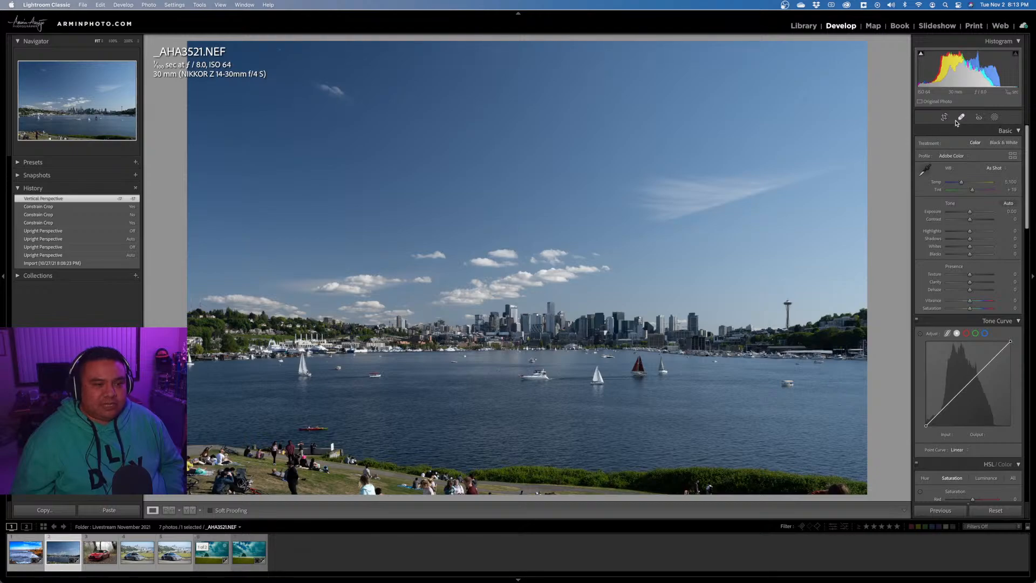
pyautogui.click(994, 117)
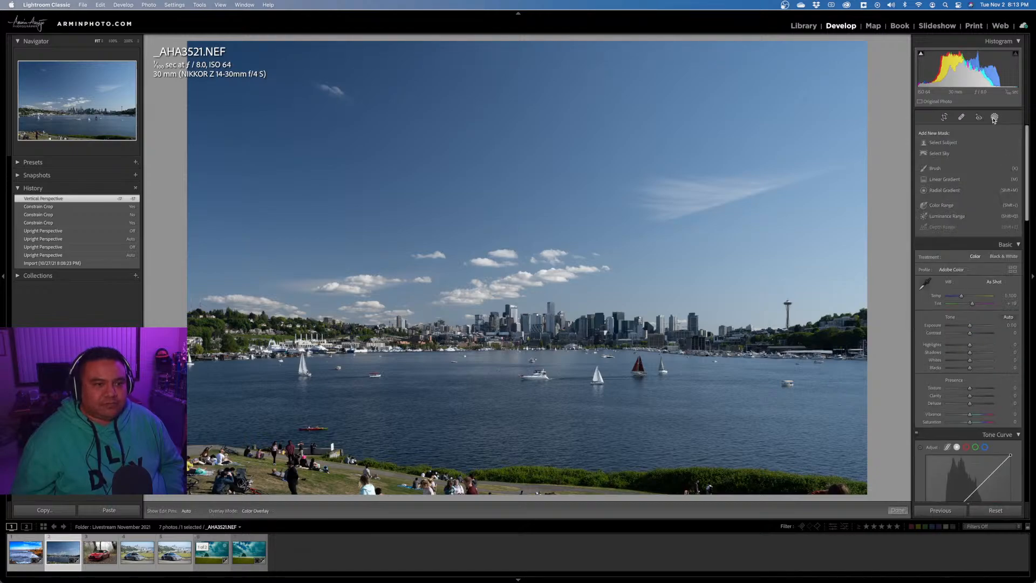
pyautogui.click(946, 181)
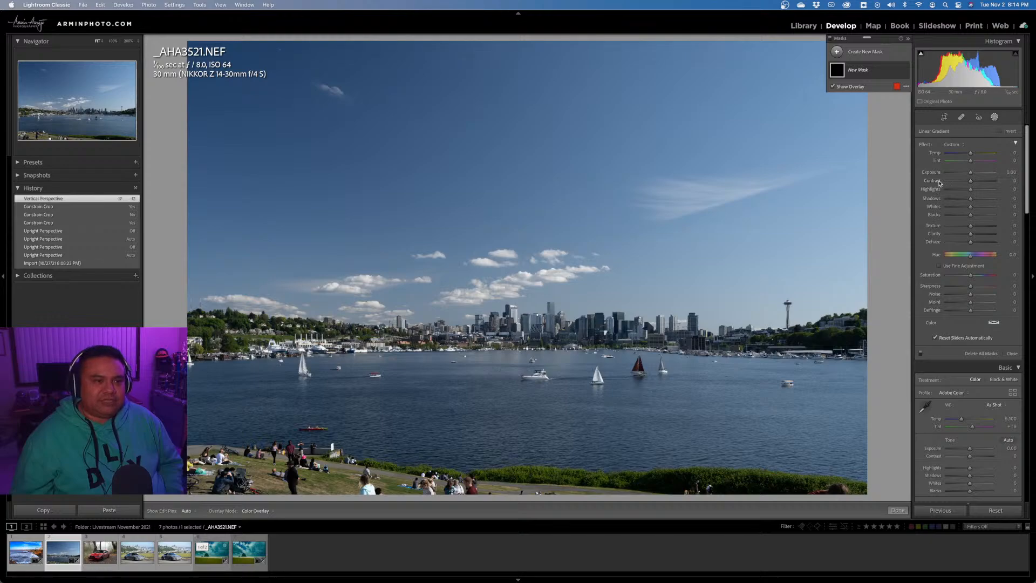
pyautogui.moveTo(523, 178); pyautogui.dragTo(523, 429)
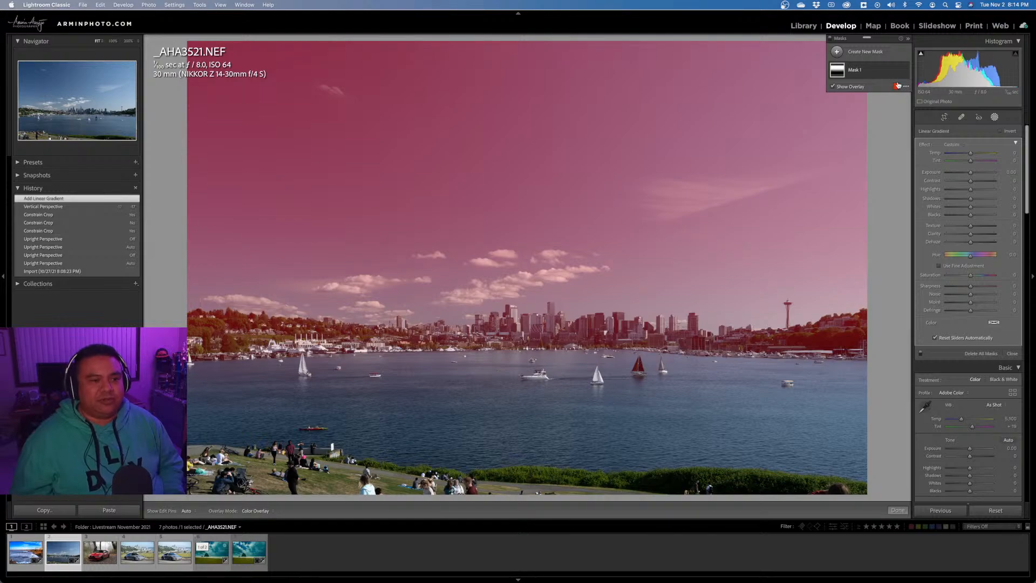
# Rename the new gradient mask as Sky.
pyautogui.doubleClick(858, 71)
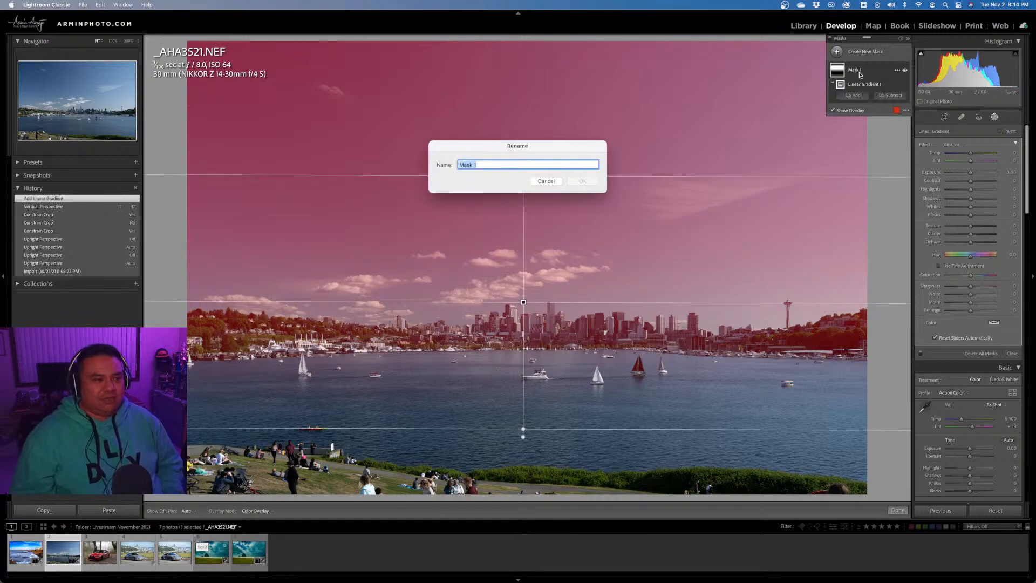
pyautogui.write('Sky')
pyautogui.press('Return')
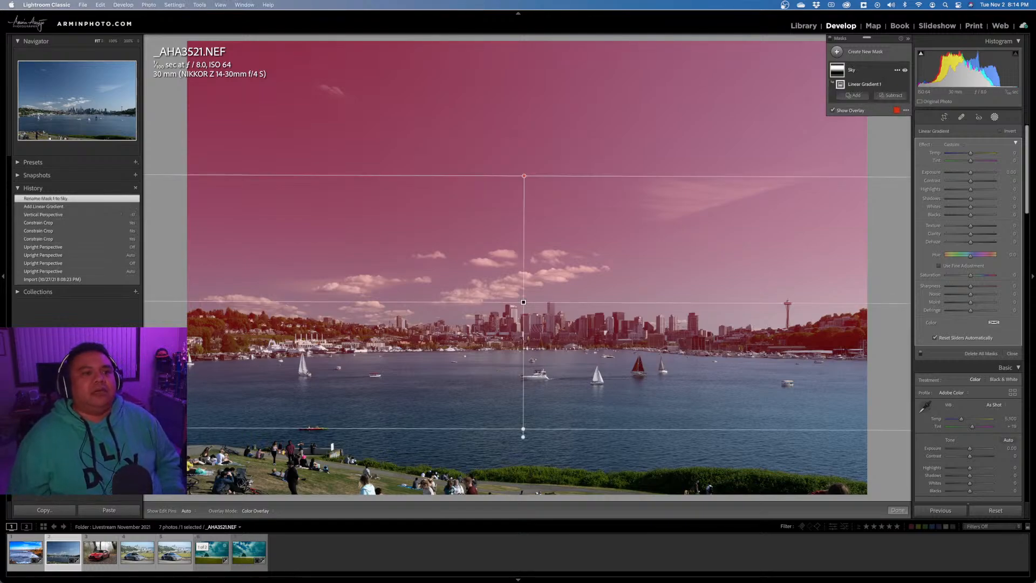
# Try subtracting a Luminance Range sampled from the upper sky, shift the range brighter and invert it, and undo the subtraction.
pyautogui.click(897, 96)
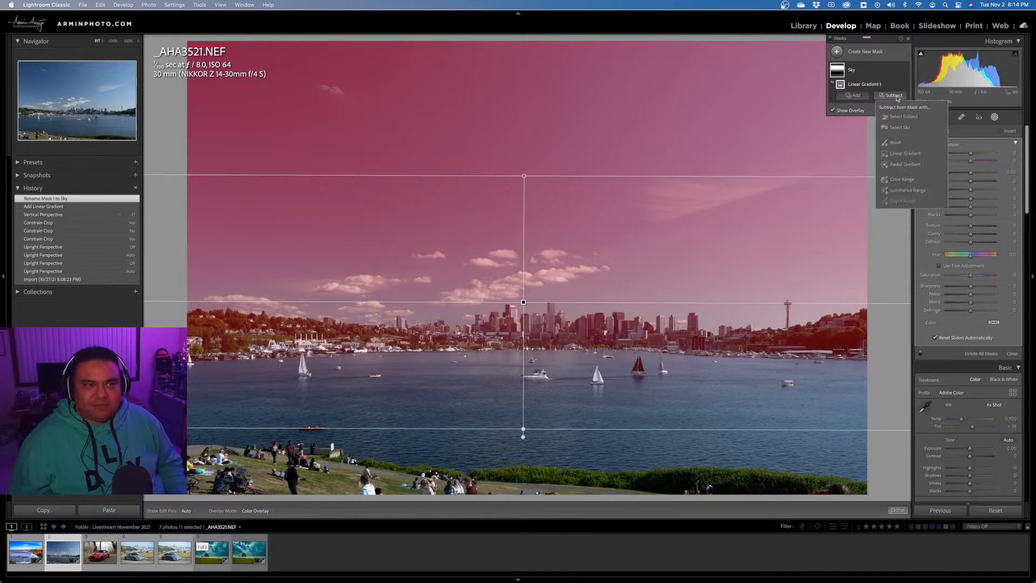
pyautogui.click(909, 193)
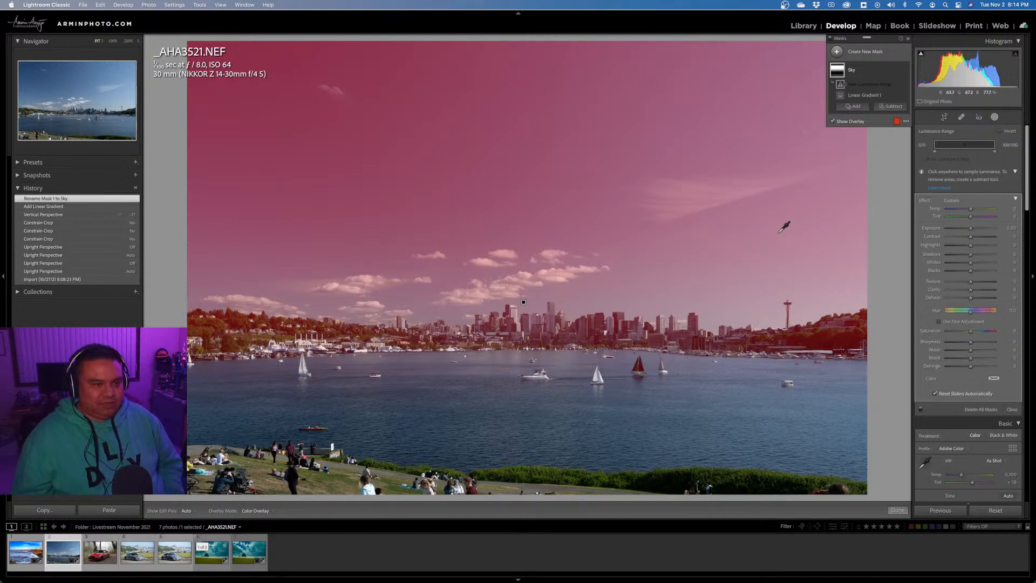
pyautogui.moveTo(505, 88); pyautogui.dragTo(631, 140)
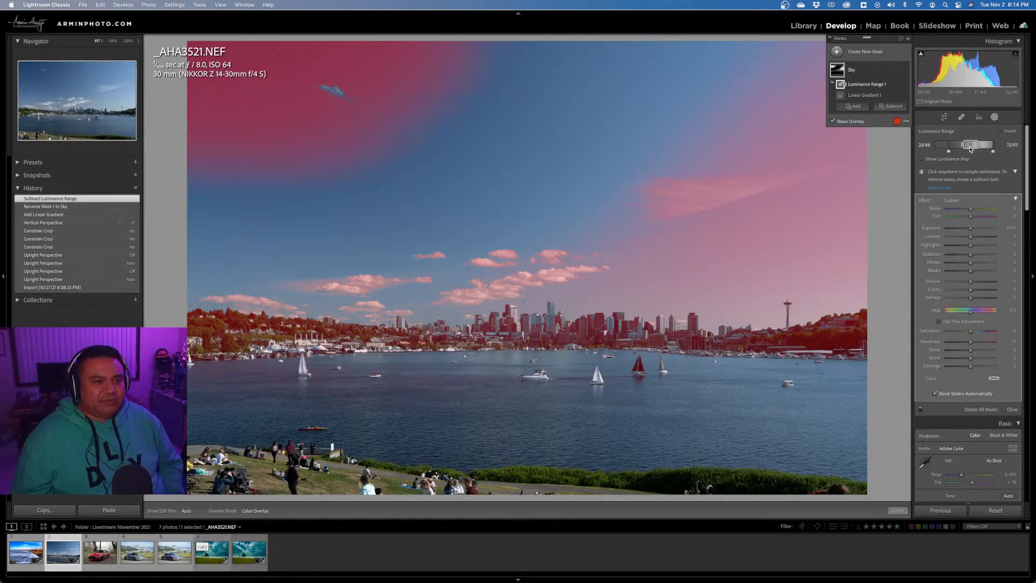
pyautogui.moveTo(970, 150)
pyautogui.mouseDown()
pyautogui.moveTo(985, 153)
pyautogui.moveTo(974, 154)
pyautogui.mouseUp()
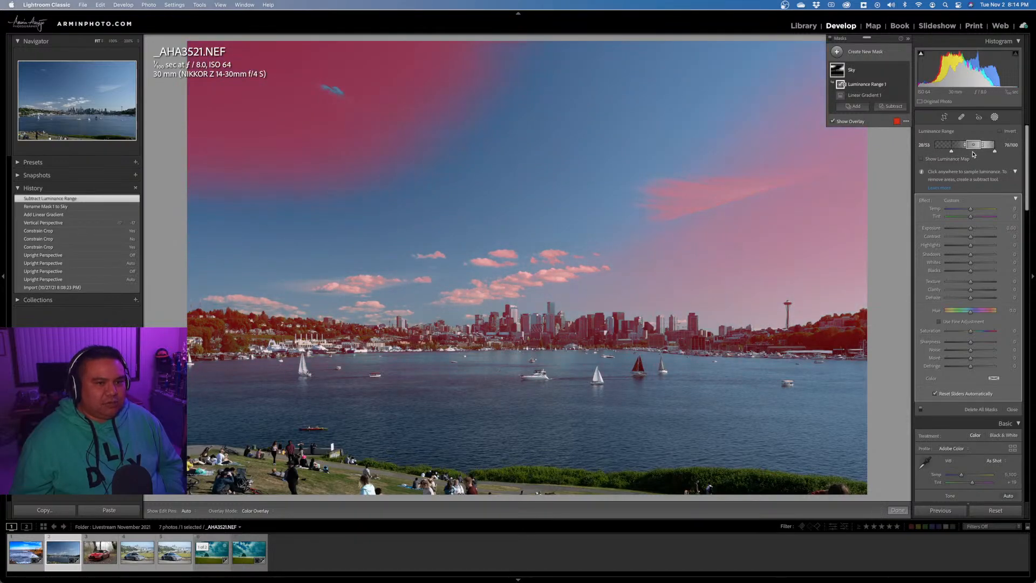
pyautogui.click(1001, 132)
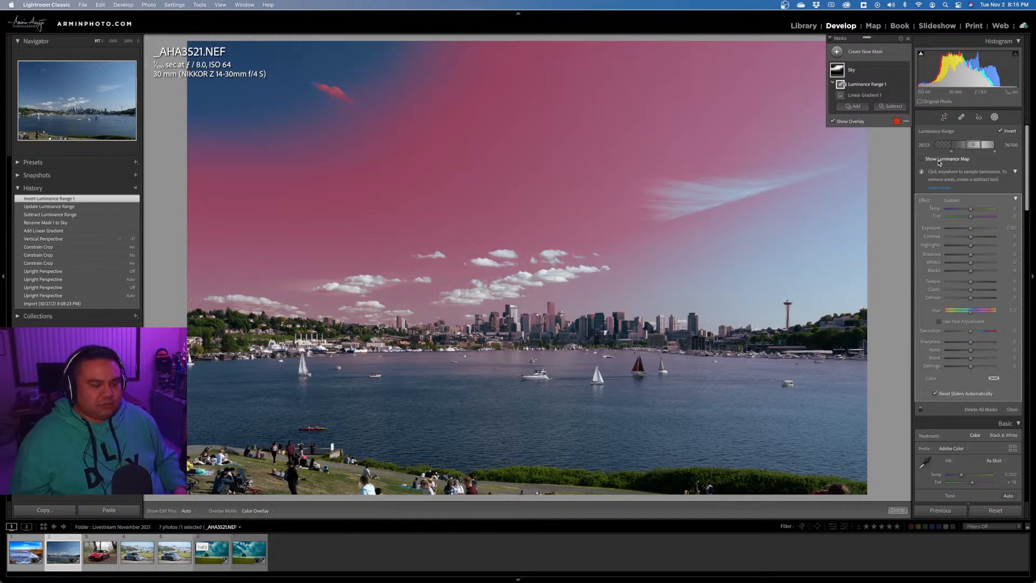
pyautogui.press('super+z')
pyautogui.press('super+z')
pyautogui.press('super+z')
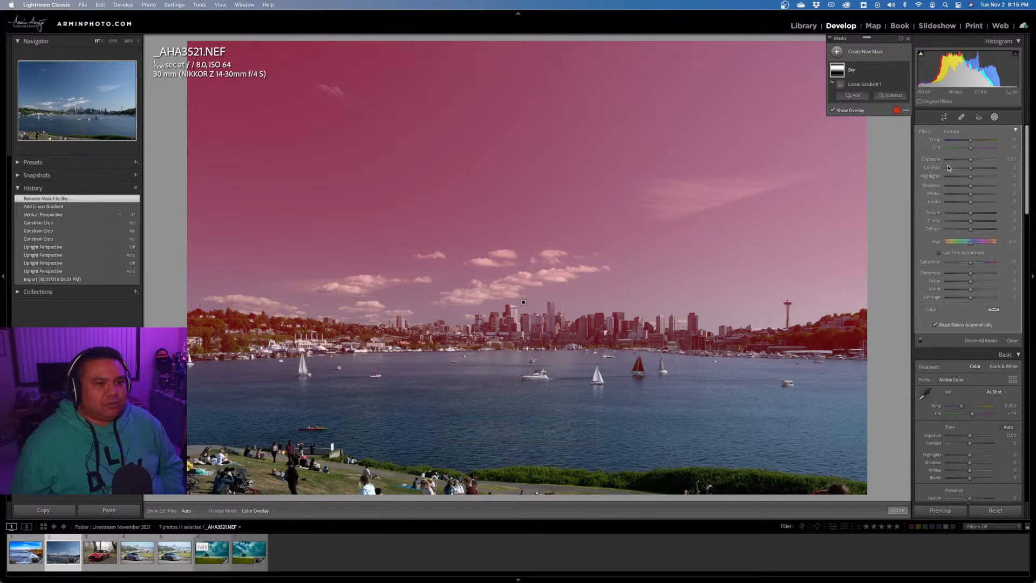
# Try subtracting a Luminance Range sampled from the bright sky near the horizon, restricting it to the dark tones with the luminance map shown.
pyautogui.click(892, 97)
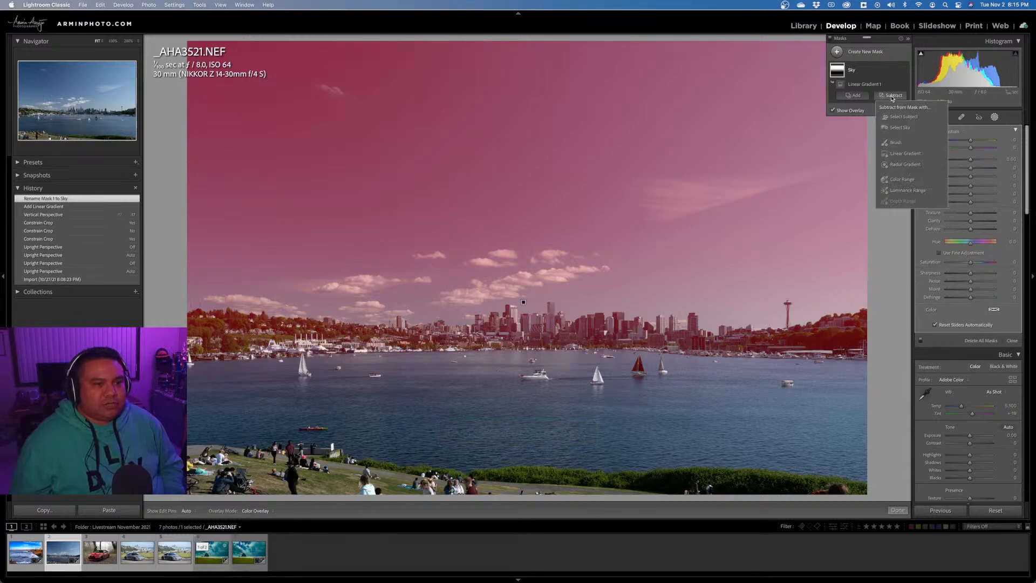
pyautogui.click(892, 97)
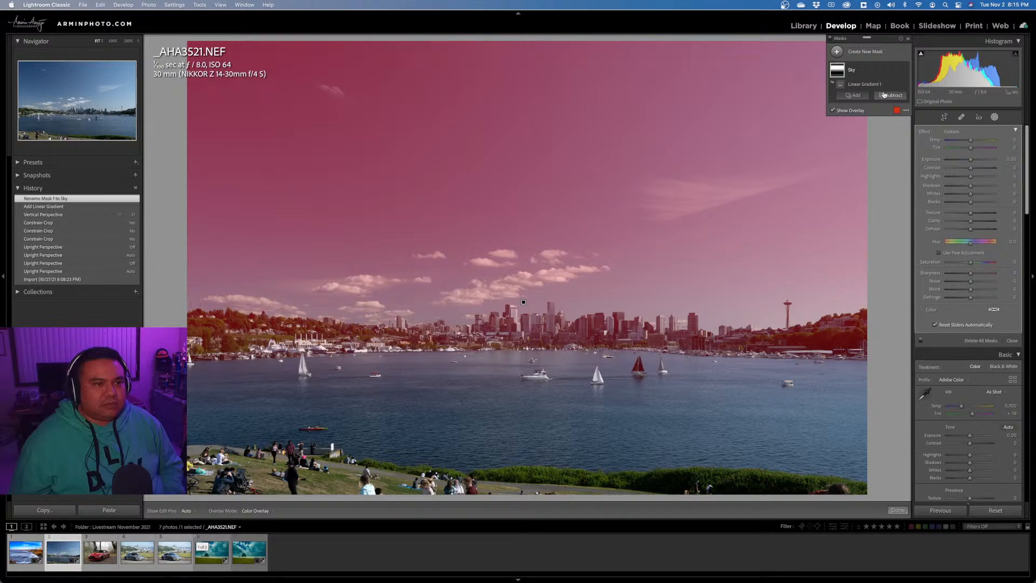
pyautogui.click(885, 95)
pyautogui.click(902, 189)
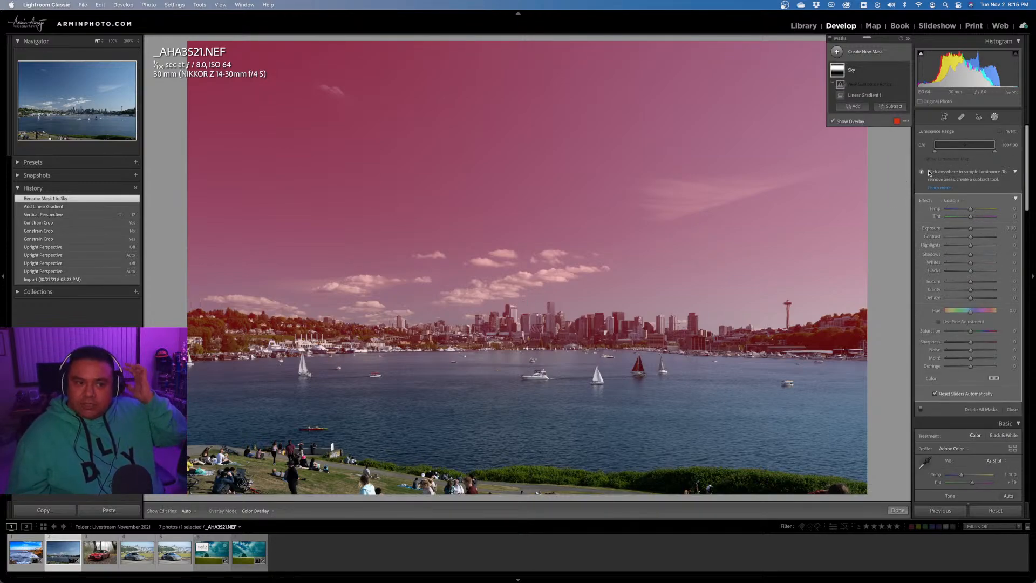
pyautogui.click(696, 279)
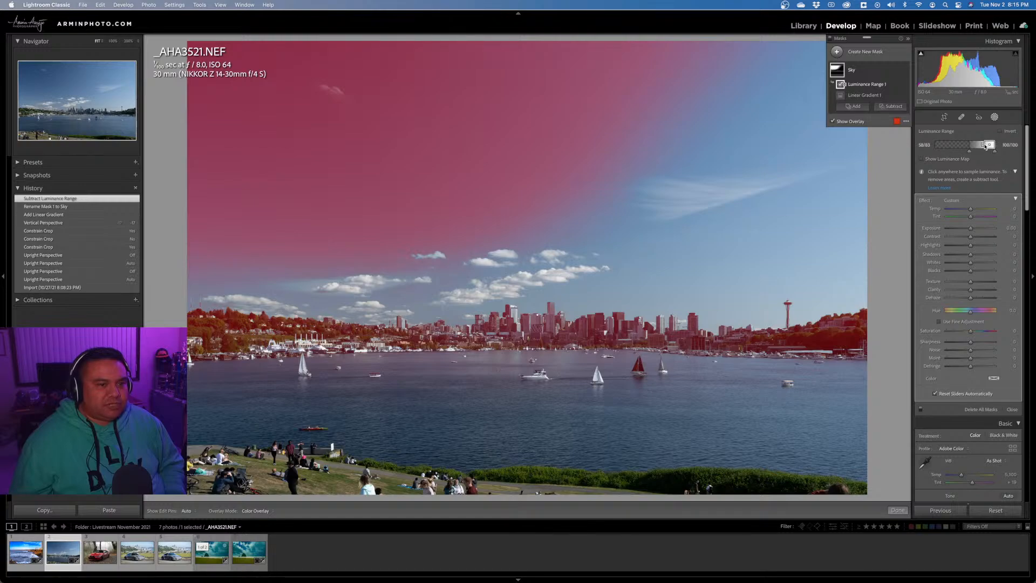
pyautogui.moveTo(982, 146); pyautogui.dragTo(934, 150)
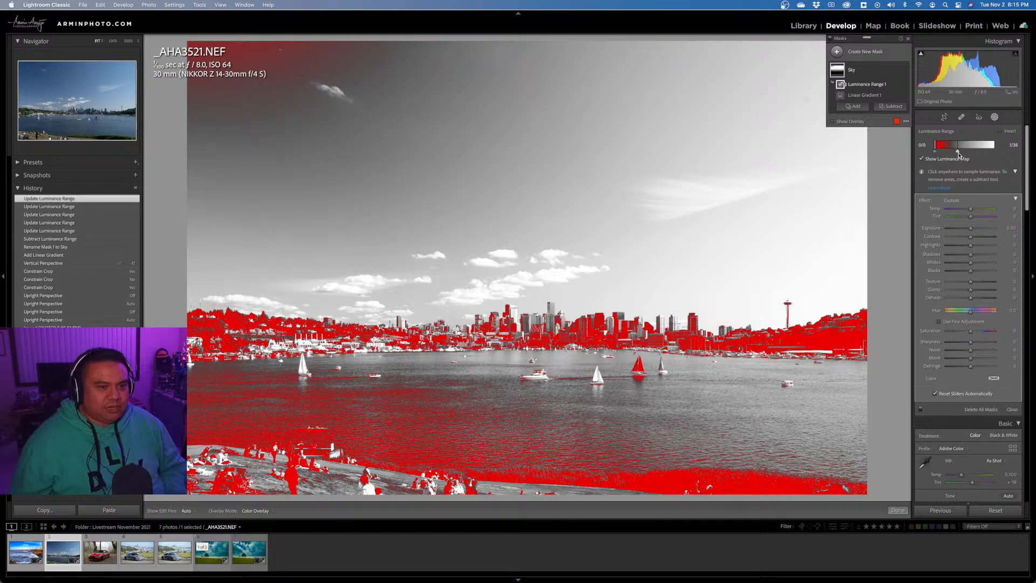
pyautogui.moveTo(965, 156)
pyautogui.mouseDown()
pyautogui.moveTo(982, 157)
pyautogui.moveTo(973, 156)
pyautogui.mouseUp()
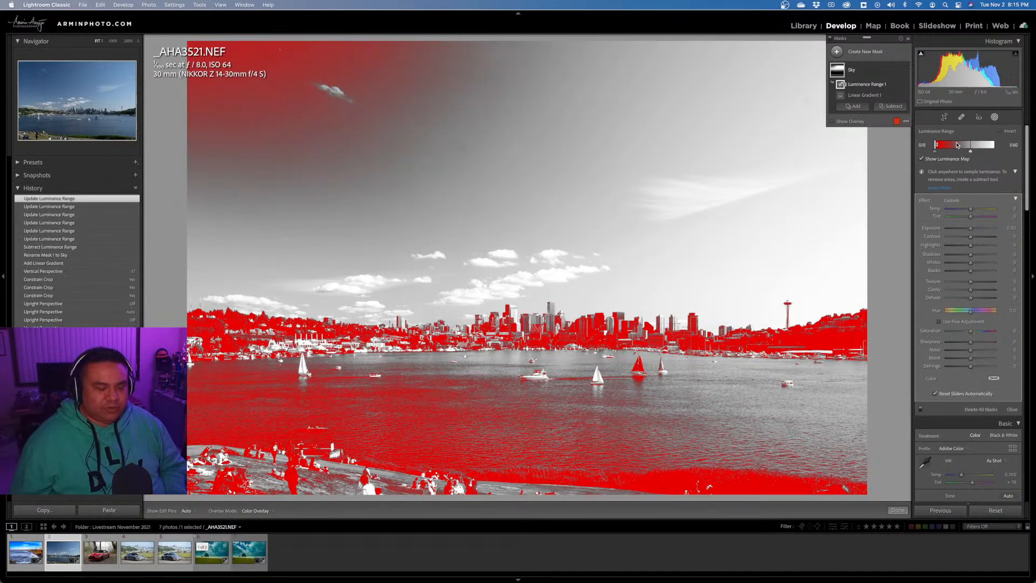
# Undo the luminance range adjustments, the subtraction and the mask rename, and select the mask's linear gradient.
pyautogui.press('super+z')
pyautogui.press('super+z')
pyautogui.press('super+z')
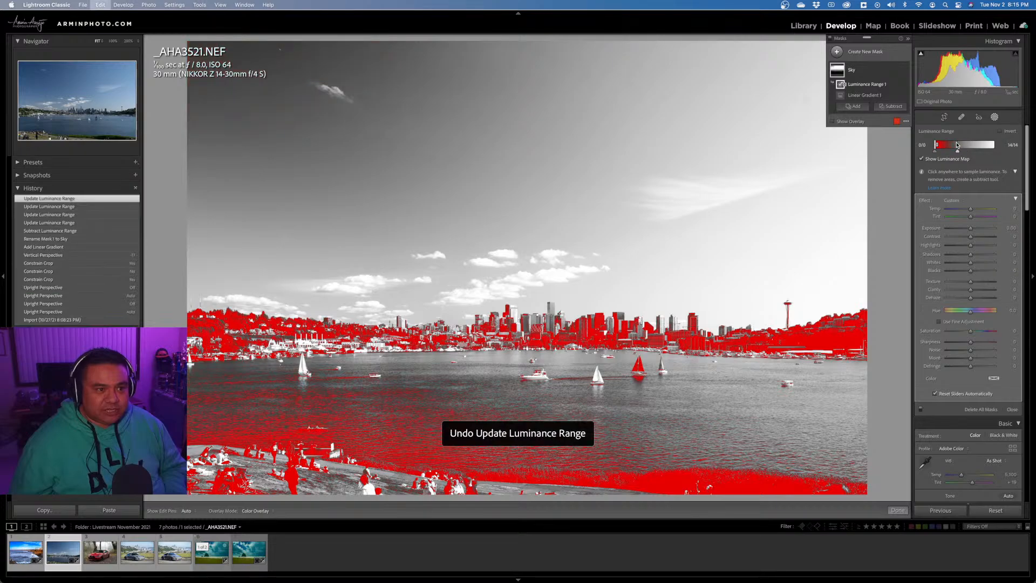
pyautogui.press('super+z')
pyautogui.press('super+z')
pyautogui.press('super+z')
pyautogui.press('super+z')
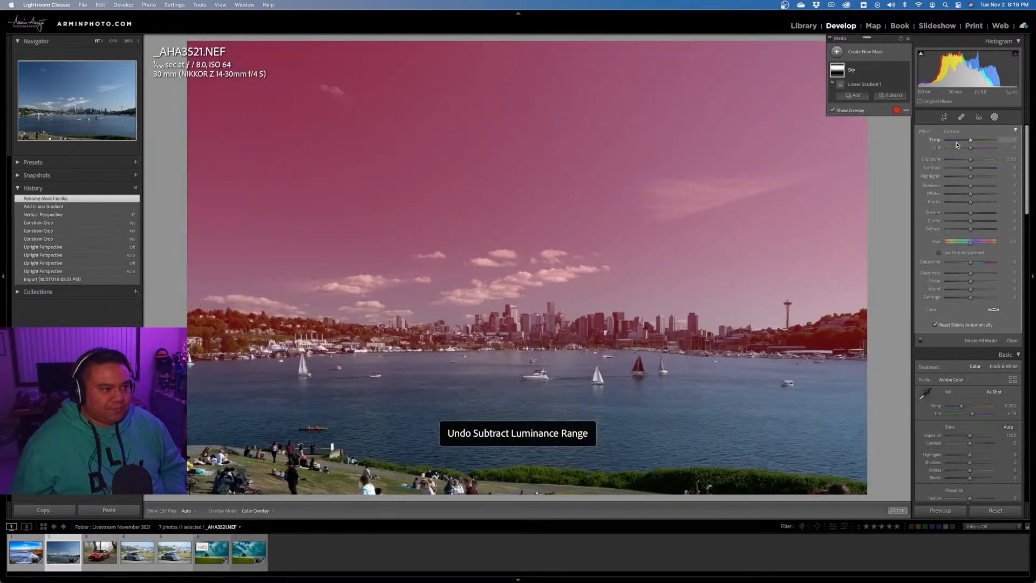
pyautogui.press('super+z')
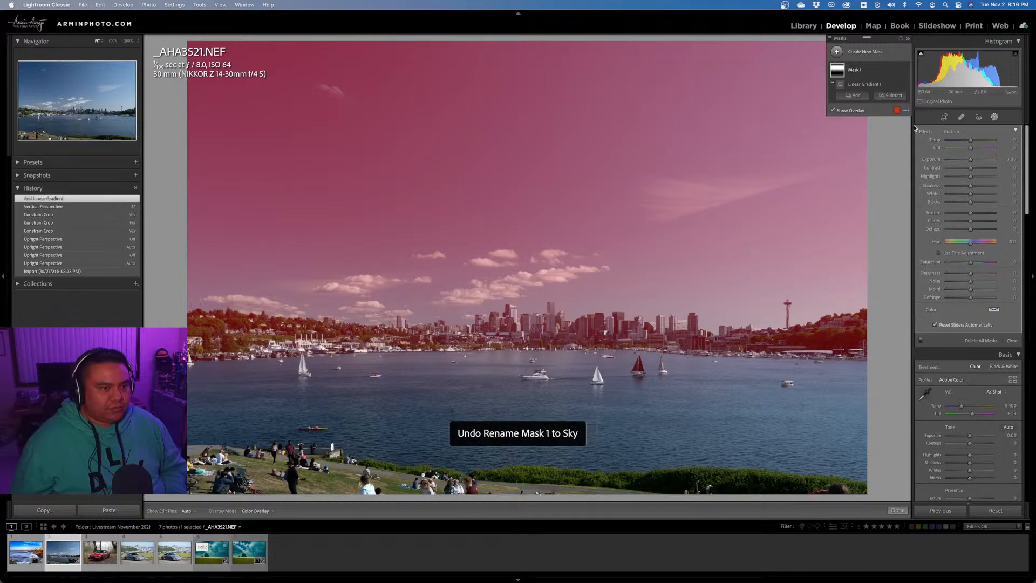
pyautogui.click(884, 87)
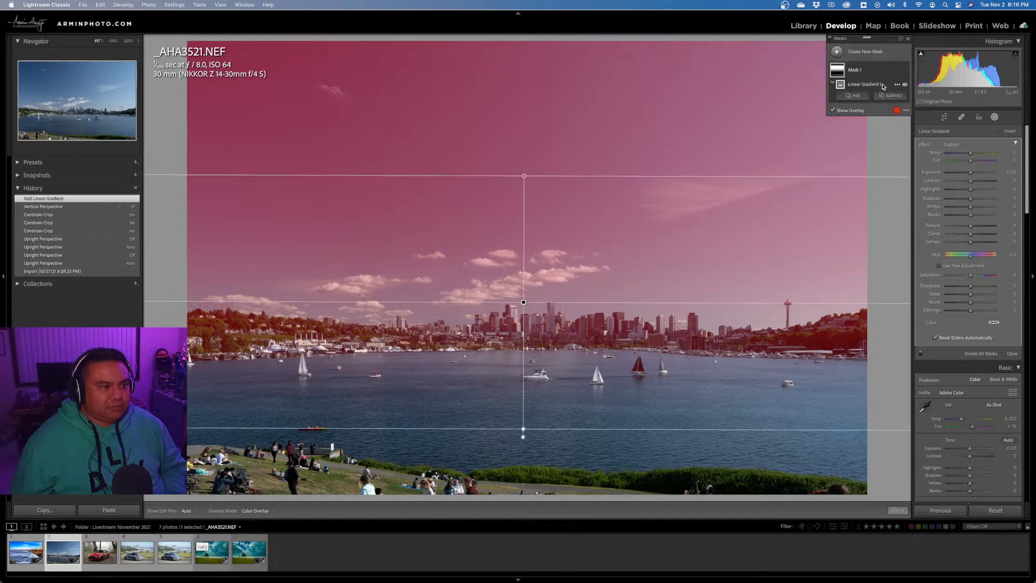
# Subtract a luminance range sampled from the dark shoreline hills from Mask 1 and adjust the range to 0–42 using the luminance map.
pyautogui.click(891, 95)
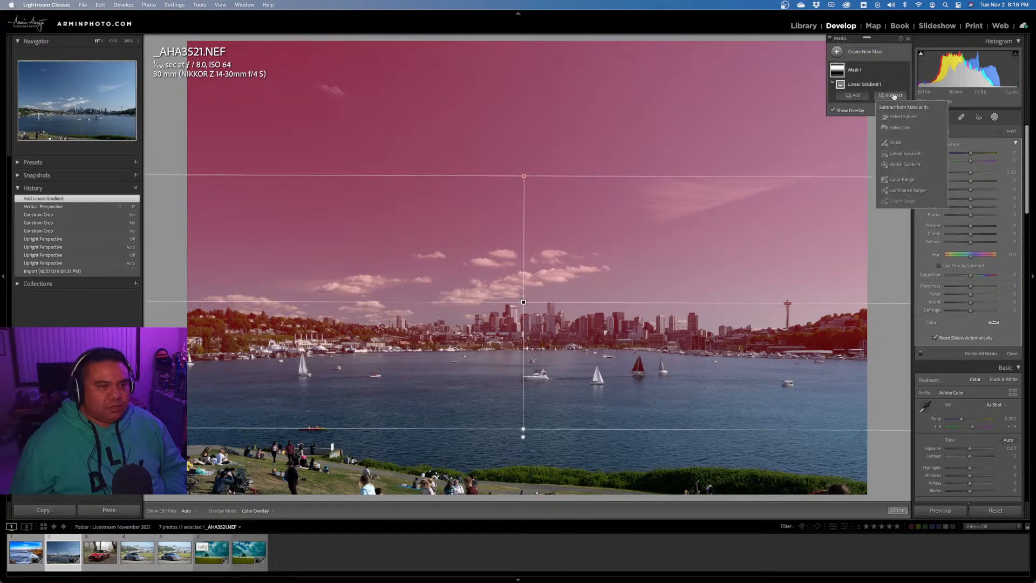
pyautogui.click(909, 146)
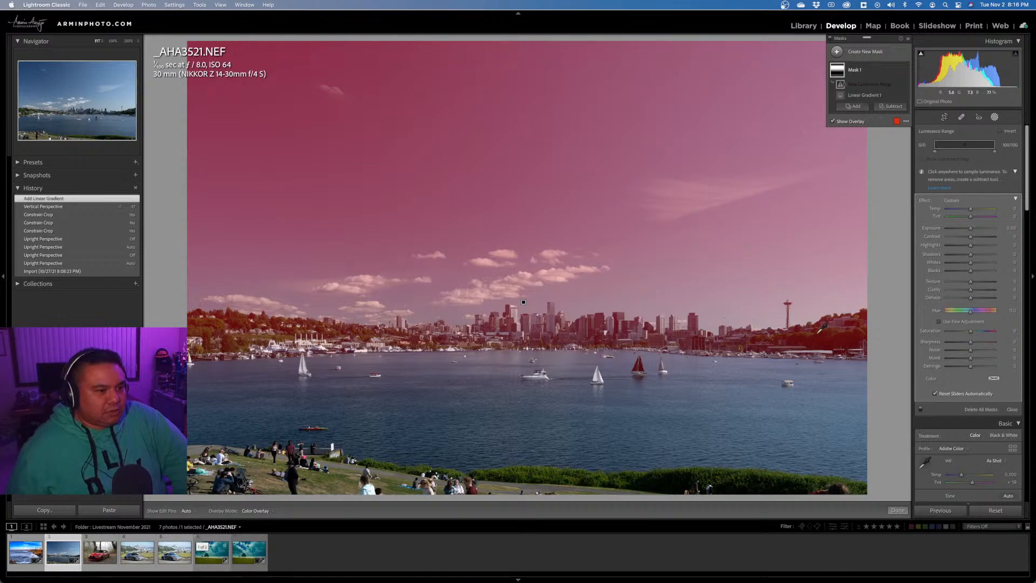
pyautogui.click(820, 330)
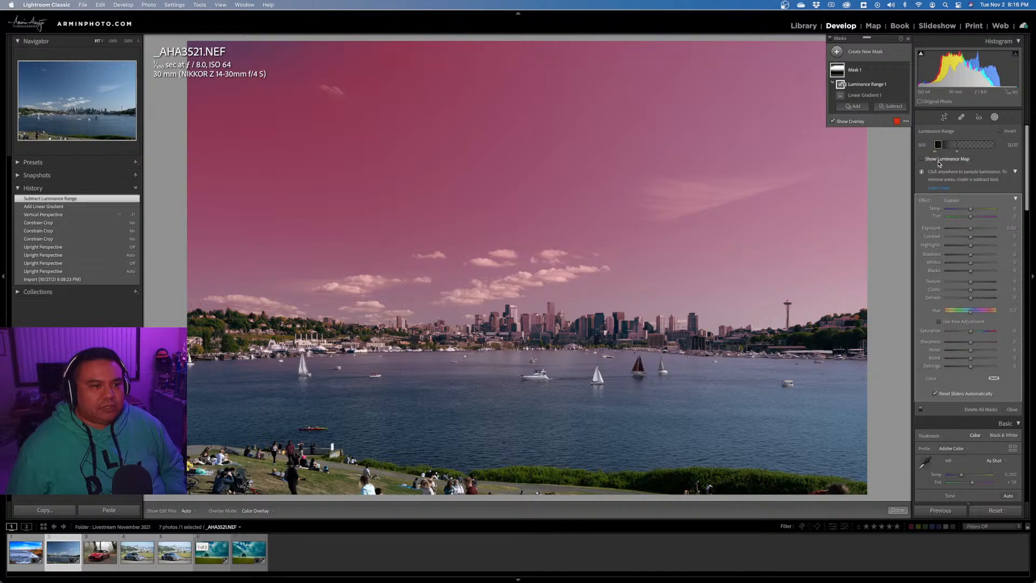
pyautogui.click(939, 160)
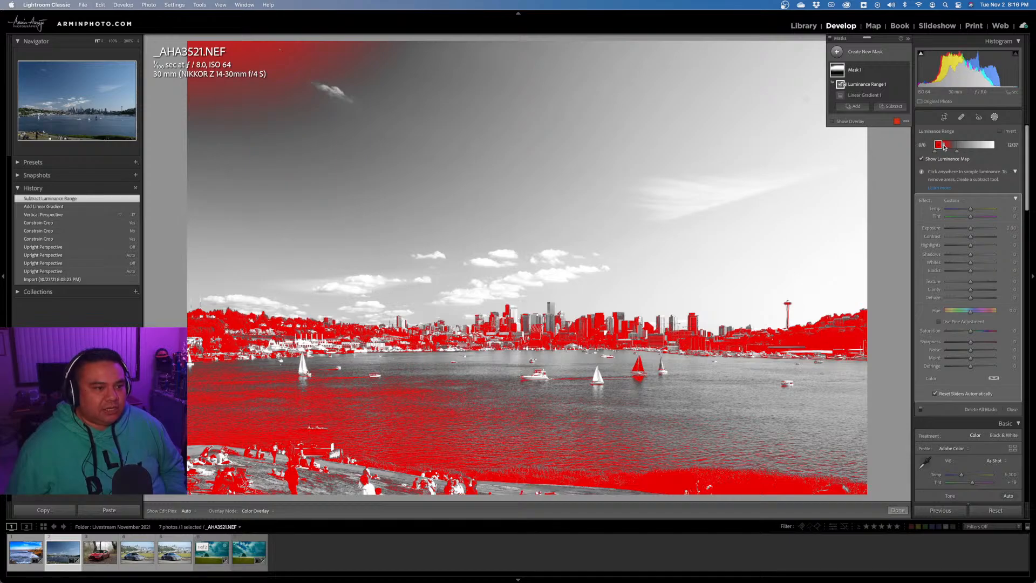
pyautogui.moveTo(952, 146)
pyautogui.mouseDown()
pyautogui.moveTo(975, 145)
pyautogui.moveTo(949, 147)
pyautogui.mouseUp()
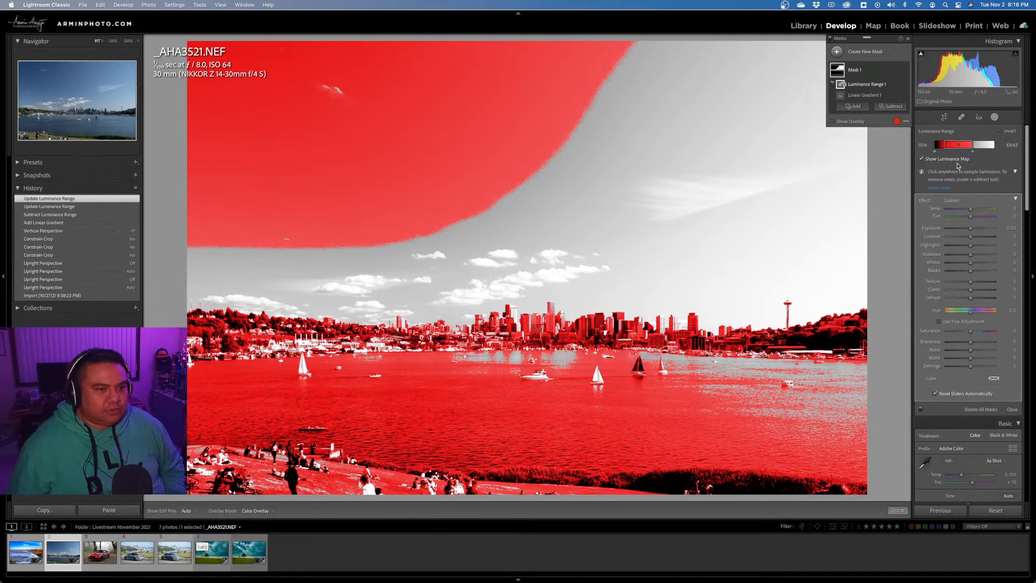
pyautogui.moveTo(939, 154)
pyautogui.mouseDown()
pyautogui.moveTo(965, 147)
pyautogui.moveTo(954, 146)
pyautogui.mouseUp()
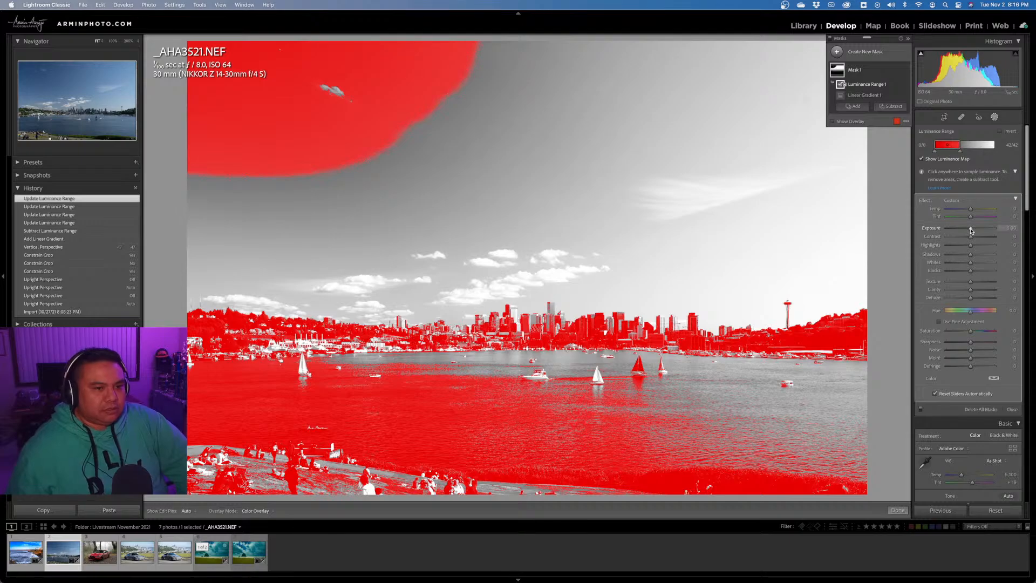
# Set the linear gradient mask's Exposure to -0.68 and show the luminance map of the subtracted range.
pyautogui.click(866, 96)
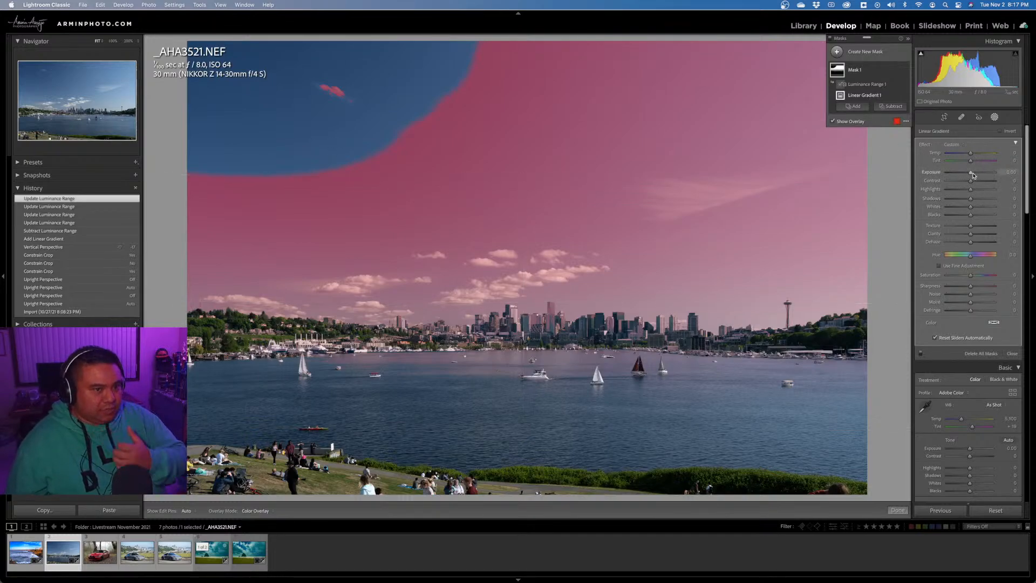
pyautogui.moveTo(972, 175); pyautogui.dragTo(957, 186)
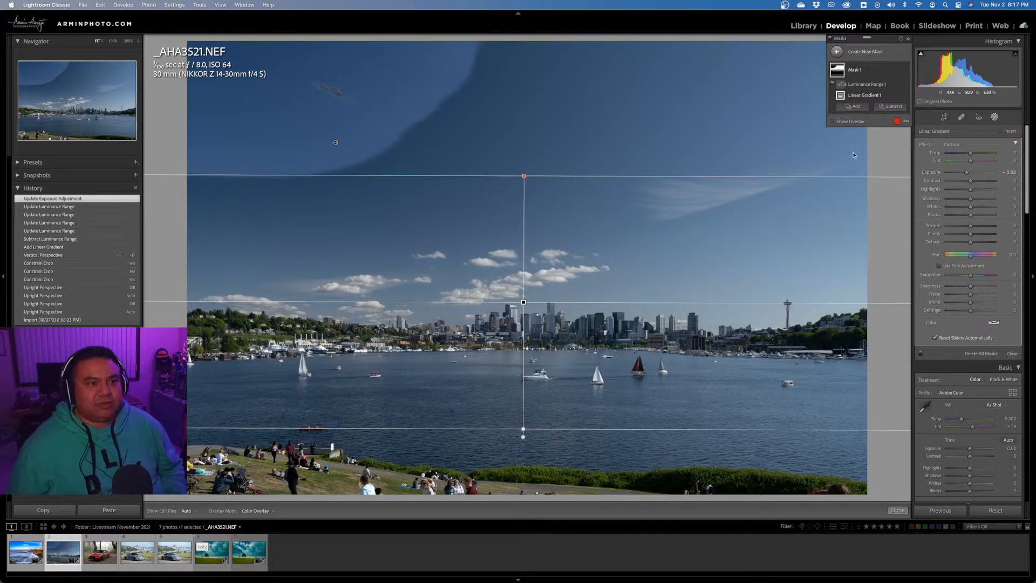
pyautogui.click(875, 86)
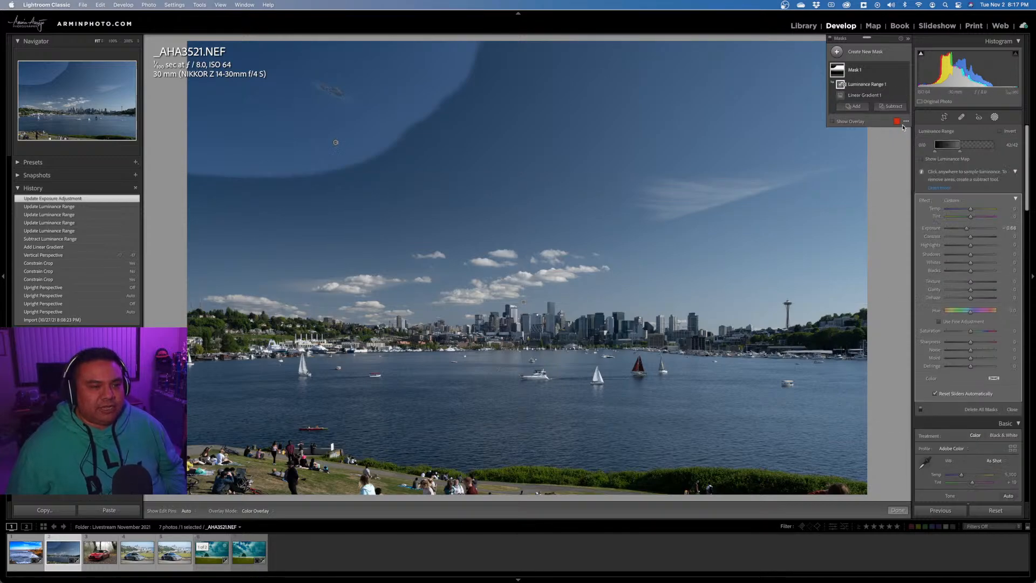
pyautogui.click(923, 159)
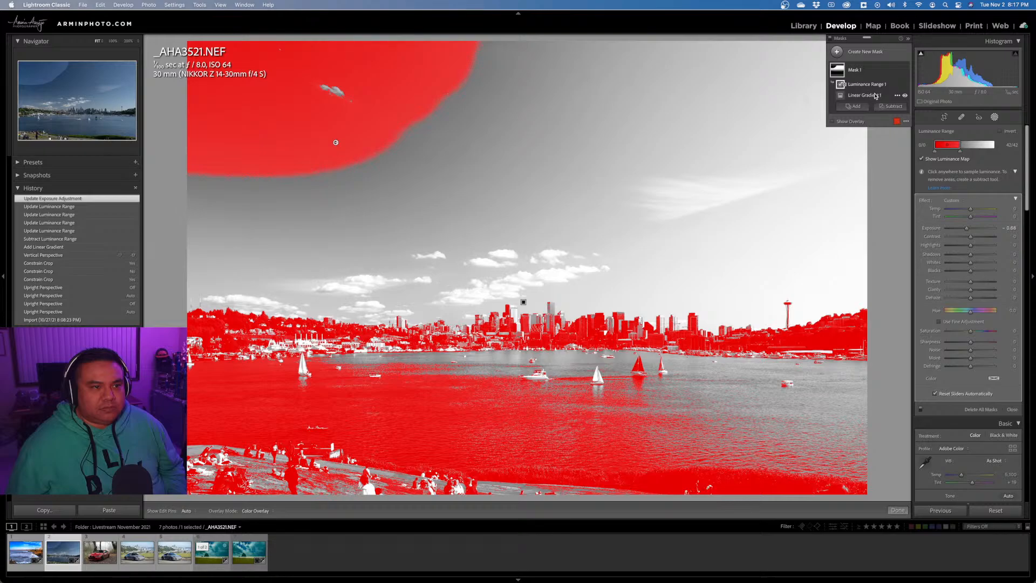
# Add a brush to Mask 1, paint over the excluded upper-left sky, and compare the result with the luminance range map.
pyautogui.click(860, 108)
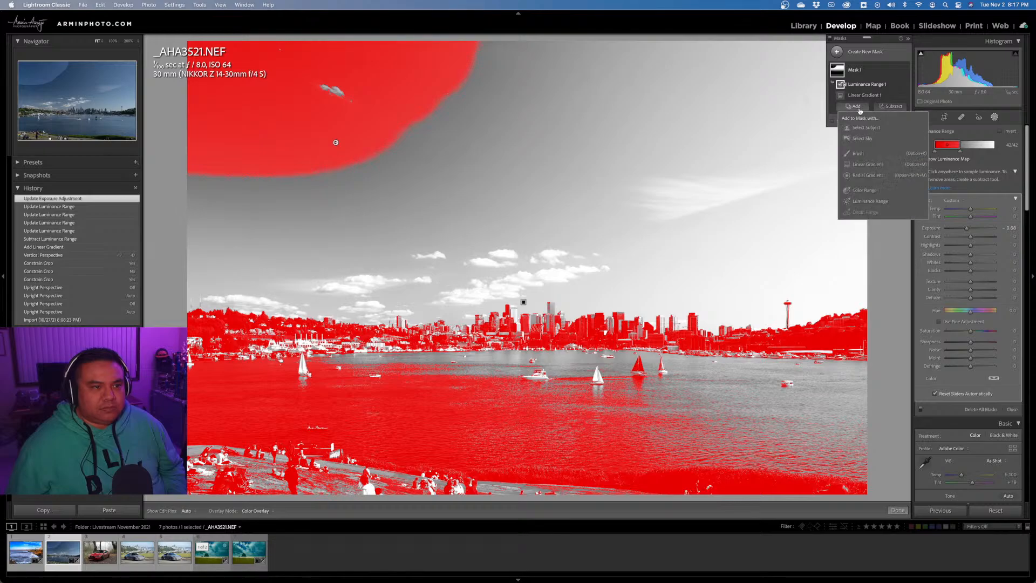
pyautogui.click(861, 152)
pyautogui.scroll(8, 402, 109)
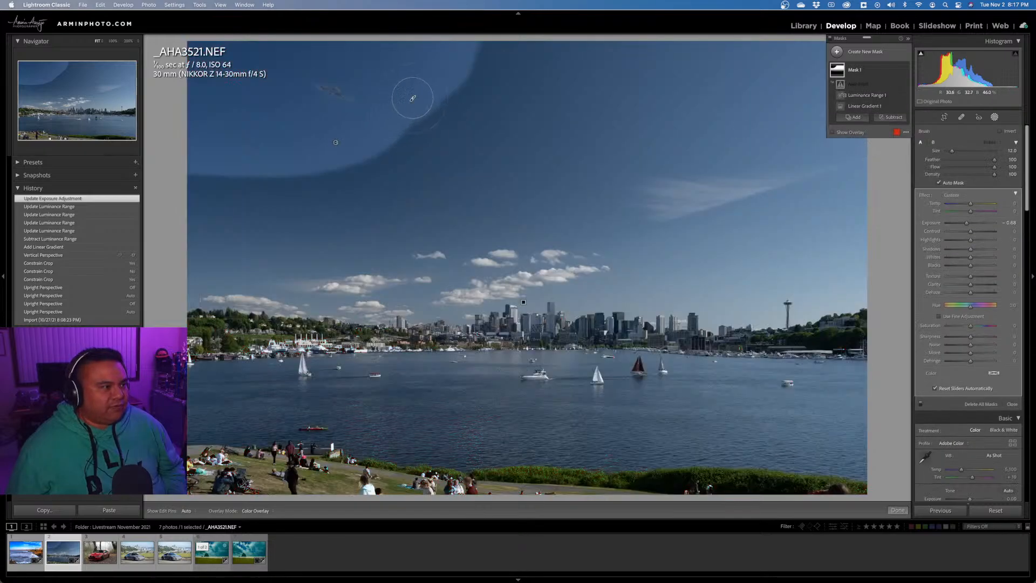
pyautogui.moveTo(411, 98)
pyautogui.mouseDown()
pyautogui.moveTo(259, 182)
pyautogui.moveTo(410, 104)
pyautogui.moveTo(335, 109)
pyautogui.moveTo(282, 184)
pyautogui.moveTo(394, 104)
pyautogui.moveTo(401, 79)
pyautogui.moveTo(447, 39)
pyautogui.moveTo(304, 48)
pyautogui.moveTo(441, 58)
pyautogui.moveTo(228, 74)
pyautogui.moveTo(133, 126)
pyautogui.moveTo(138, 164)
pyautogui.moveTo(156, 190)
pyautogui.moveTo(179, 170)
pyautogui.moveTo(368, 151)
pyautogui.moveTo(359, 129)
pyautogui.moveTo(481, 84)
pyautogui.moveTo(439, 77)
pyautogui.moveTo(344, 123)
pyautogui.moveTo(192, 92)
pyautogui.moveTo(254, 80)
pyautogui.moveTo(293, 52)
pyautogui.moveTo(244, 42)
pyautogui.moveTo(341, 62)
pyautogui.moveTo(226, 78)
pyautogui.moveTo(199, 95)
pyautogui.moveTo(300, 111)
pyautogui.mouseUp()
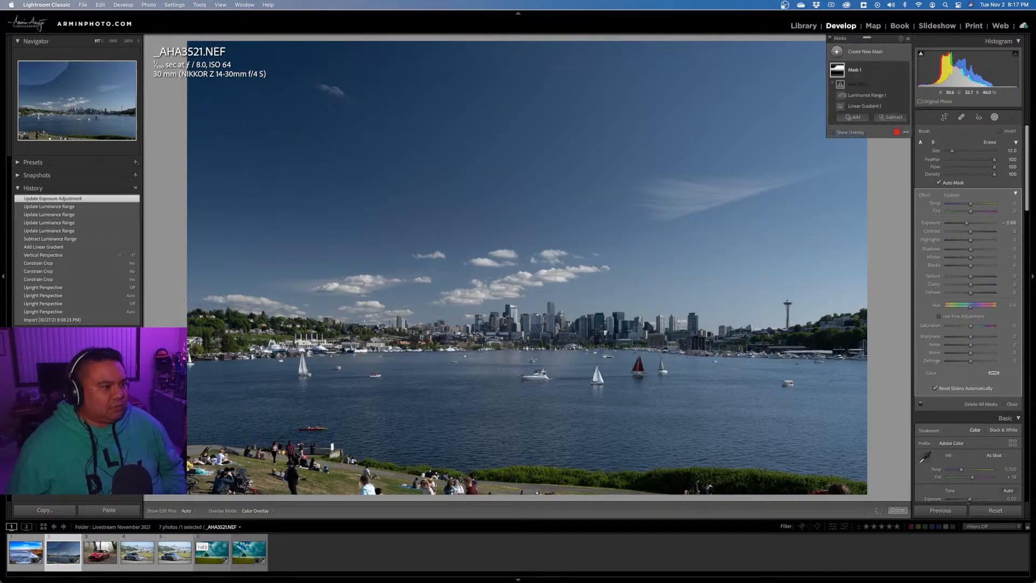
pyautogui.click(849, 134)
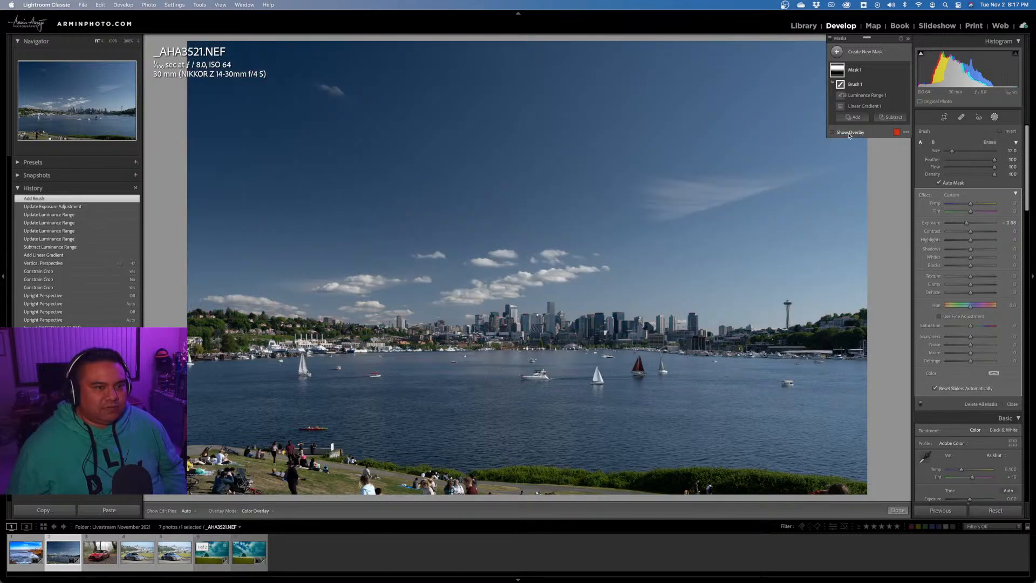
pyautogui.click(875, 96)
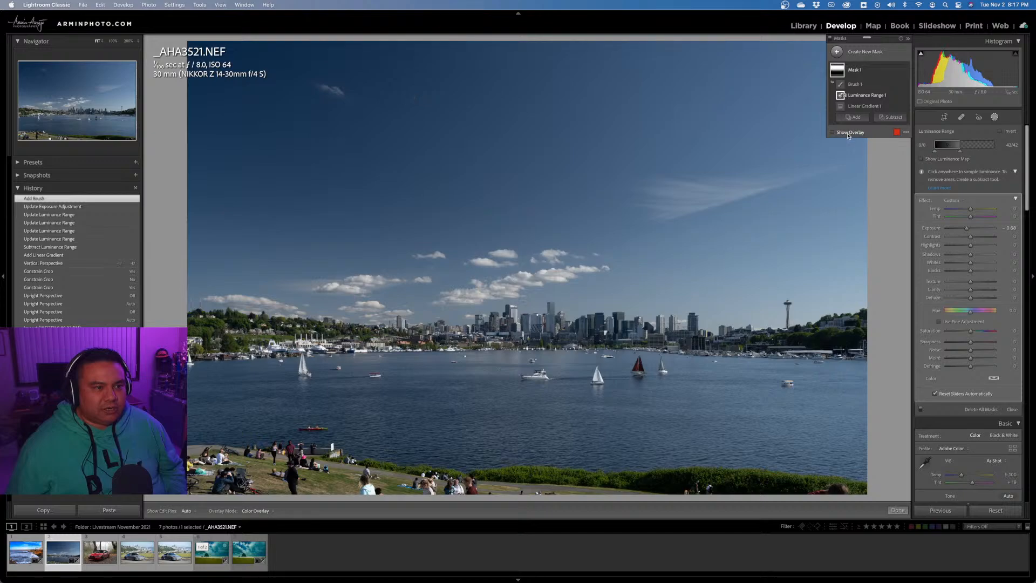
pyautogui.click(959, 159)
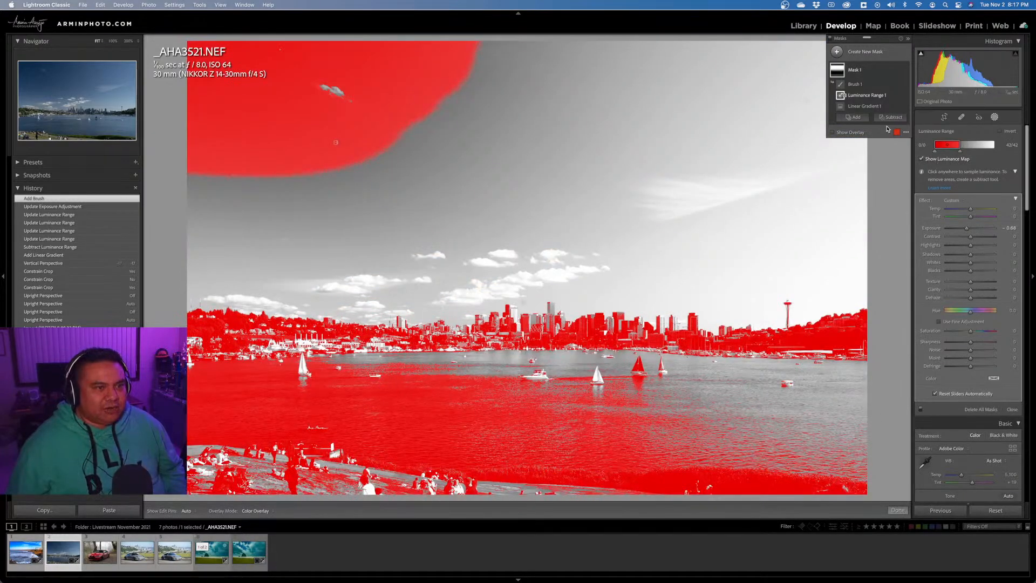
pyautogui.click(862, 87)
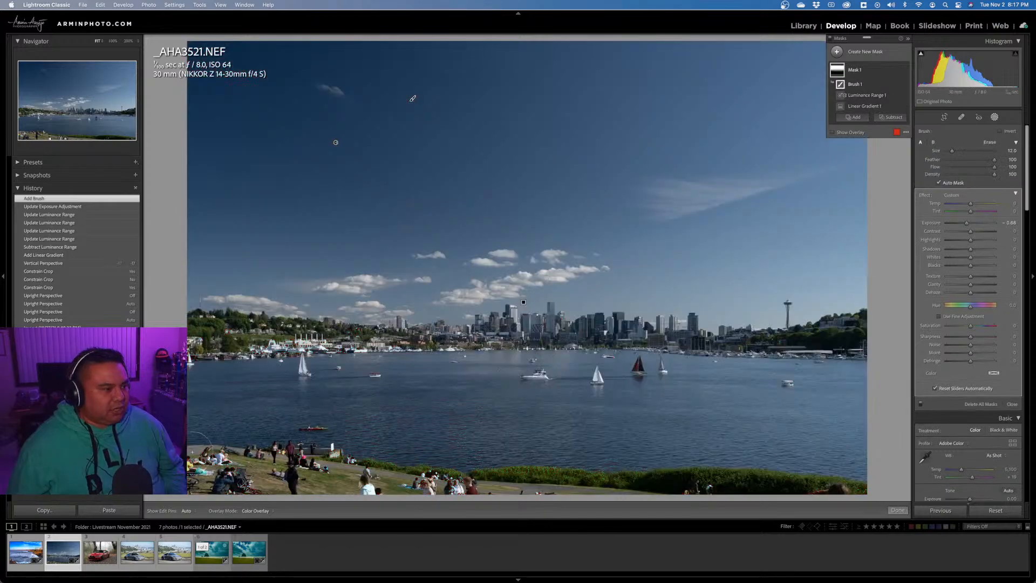
# Enlarge the mask brush, undo a trial stroke along the grassy shoreline, and paint across the upper sky.
pyautogui.scroll(2, 295, 448)
pyautogui.moveTo(230, 447)
pyautogui.mouseDown()
pyautogui.moveTo(486, 469)
pyautogui.moveTo(212, 450)
pyautogui.moveTo(381, 446)
pyautogui.mouseUp()
pyautogui.press('super+z')
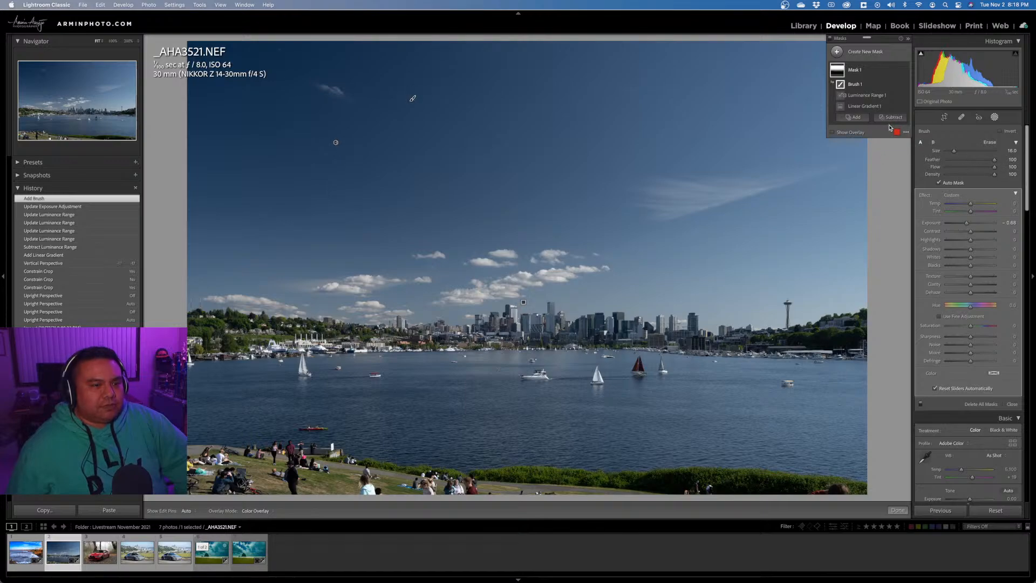
pyautogui.press('h')
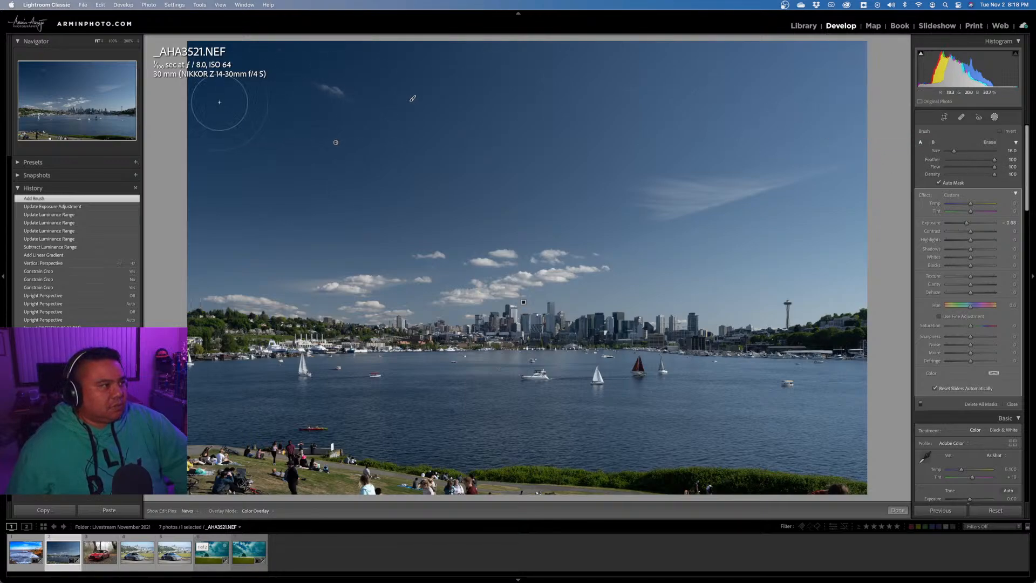
pyautogui.moveTo(349, 82)
pyautogui.mouseDown()
pyautogui.moveTo(728, 62)
pyautogui.moveTo(572, 74)
pyautogui.moveTo(594, 112)
pyautogui.mouseUp()
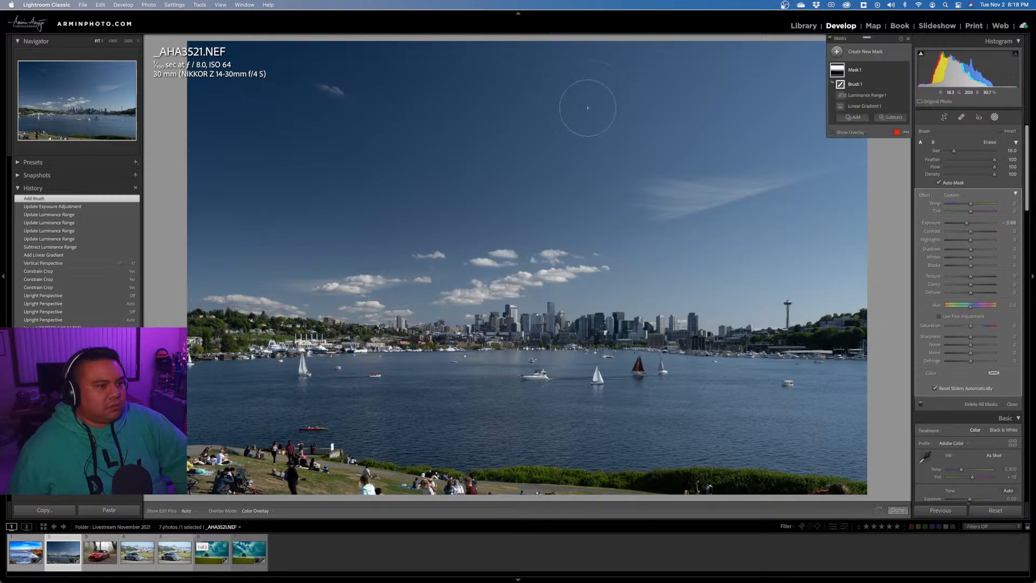
# Rename Mask 1 as Sky.
pyautogui.click(863, 72)
pyautogui.doubleClick(862, 72)
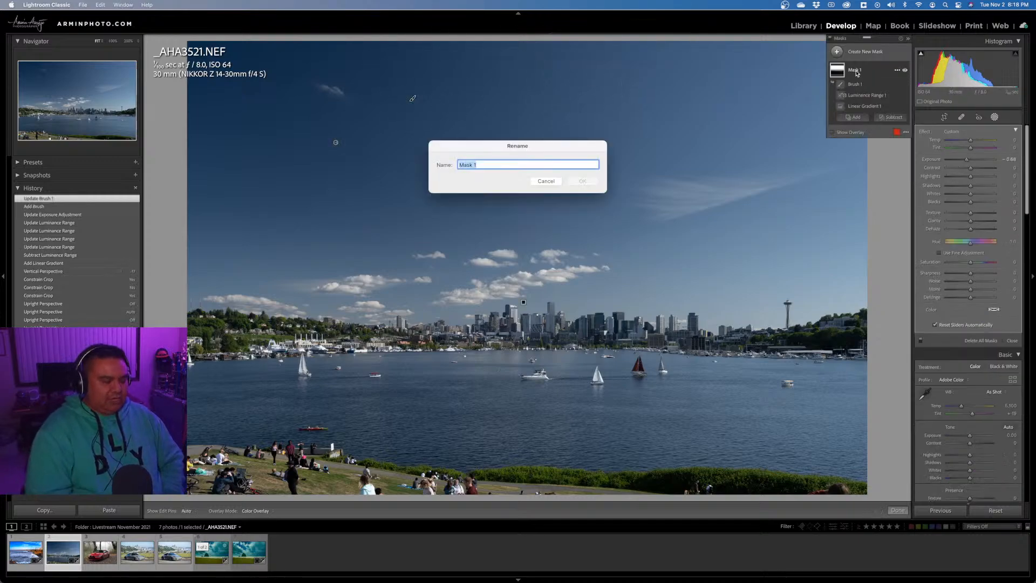
pyautogui.click(583, 181)
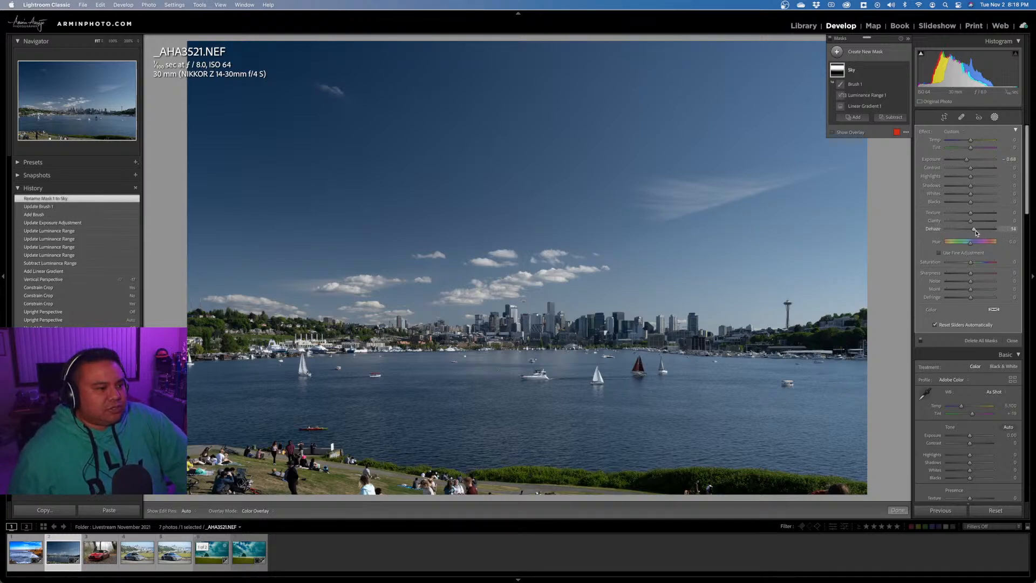
# Raise the Sky mask's Dehaze and Texture, set its Clarity to 11, and finish masking.
pyautogui.moveTo(971, 229)
pyautogui.mouseDown()
pyautogui.moveTo(982, 232)
pyautogui.moveTo(972, 229)
pyautogui.mouseUp()
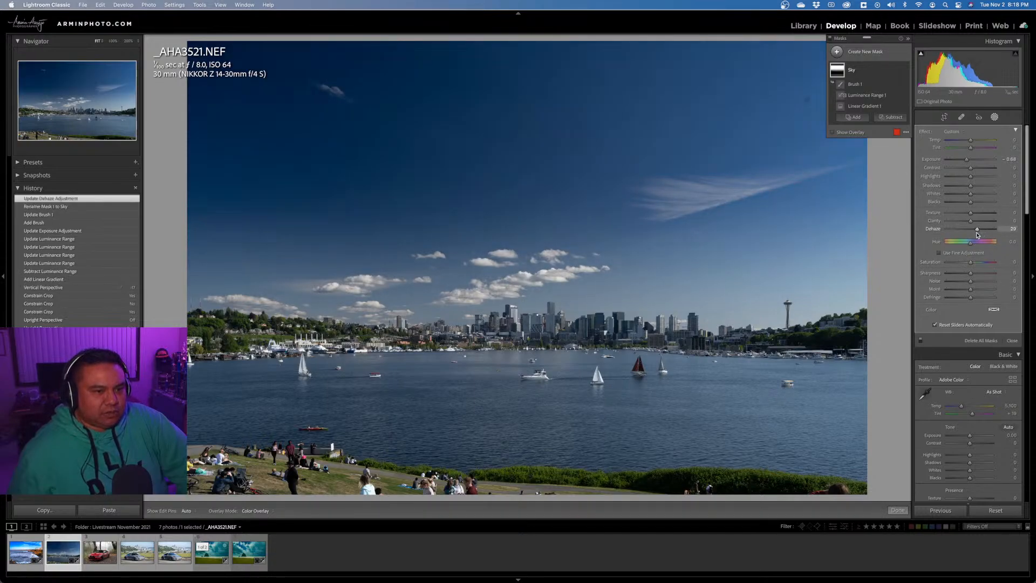
pyautogui.moveTo(978, 235); pyautogui.dragTo(976, 216)
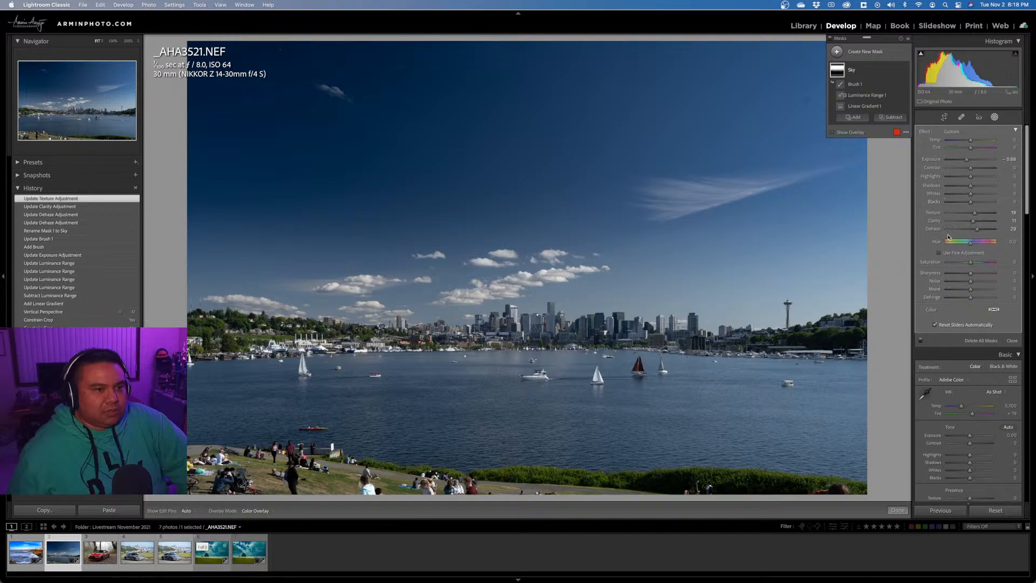
pyautogui.click(1011, 341)
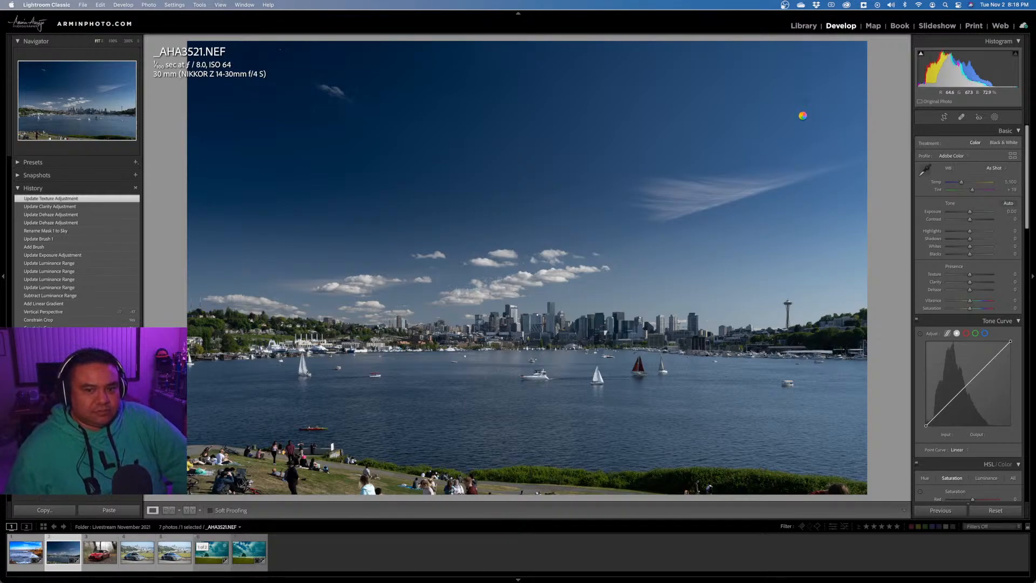
# Heal the four dust spots in the upper sky with the Spot Removal tool, using Visualize Spots to find blemishes.
pyautogui.press('q')
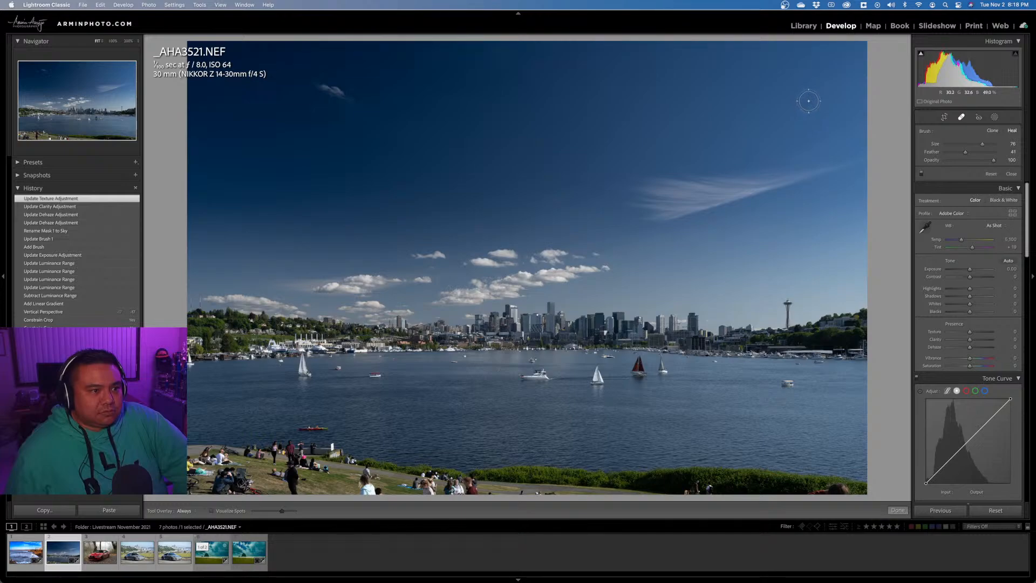
pyautogui.click(807, 99)
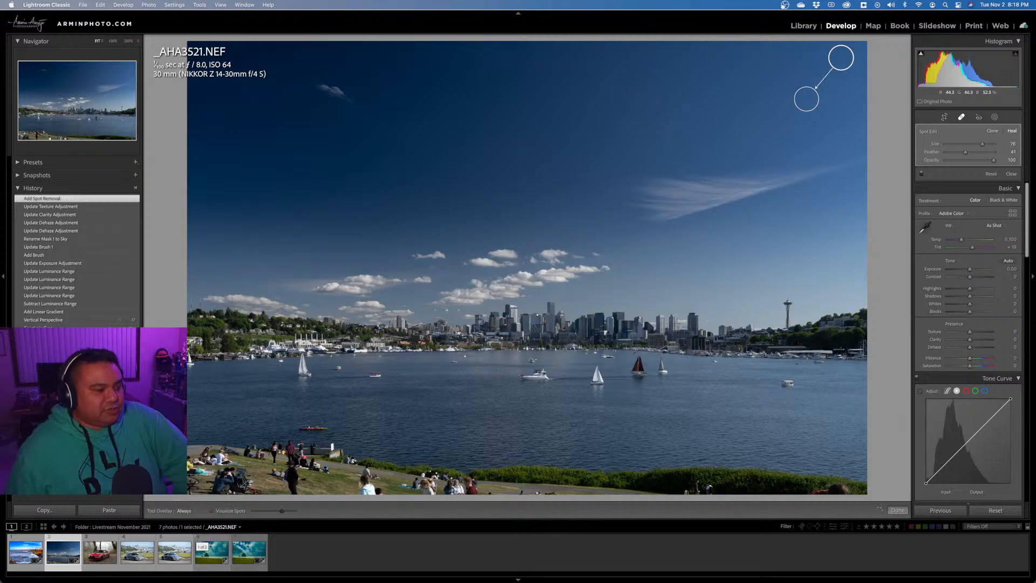
pyautogui.click(213, 511)
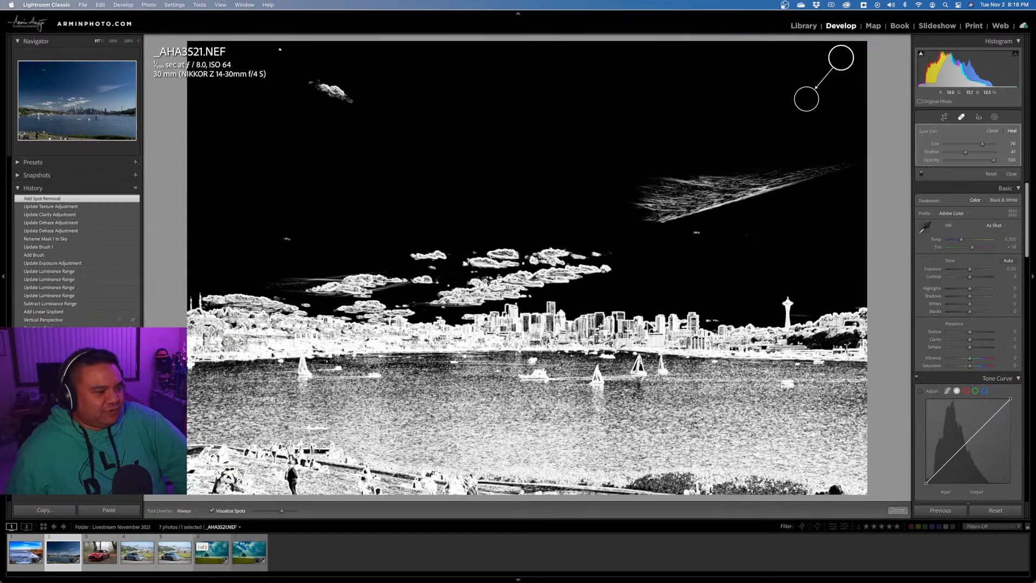
pyautogui.click(213, 511)
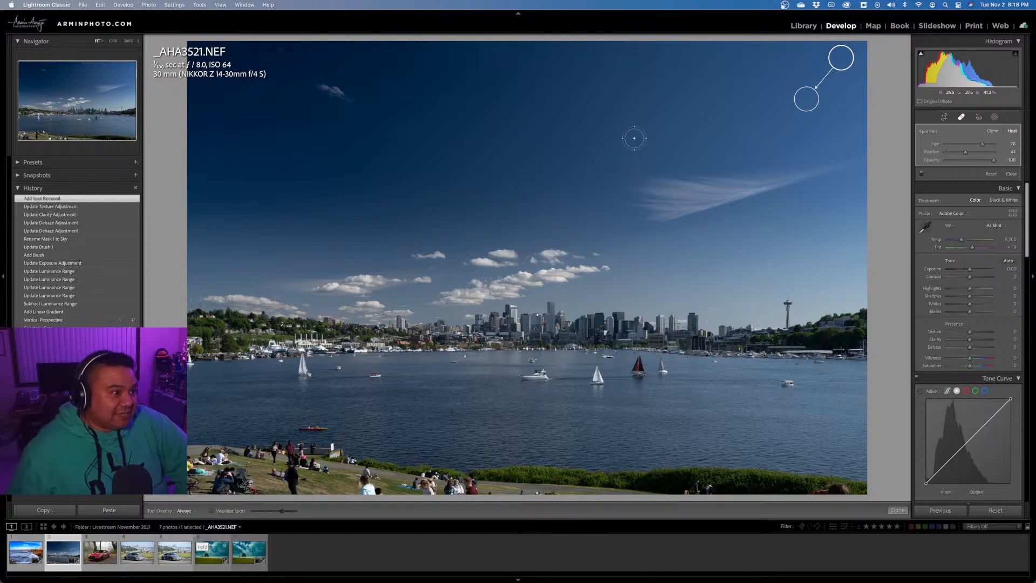
pyautogui.click(630, 83)
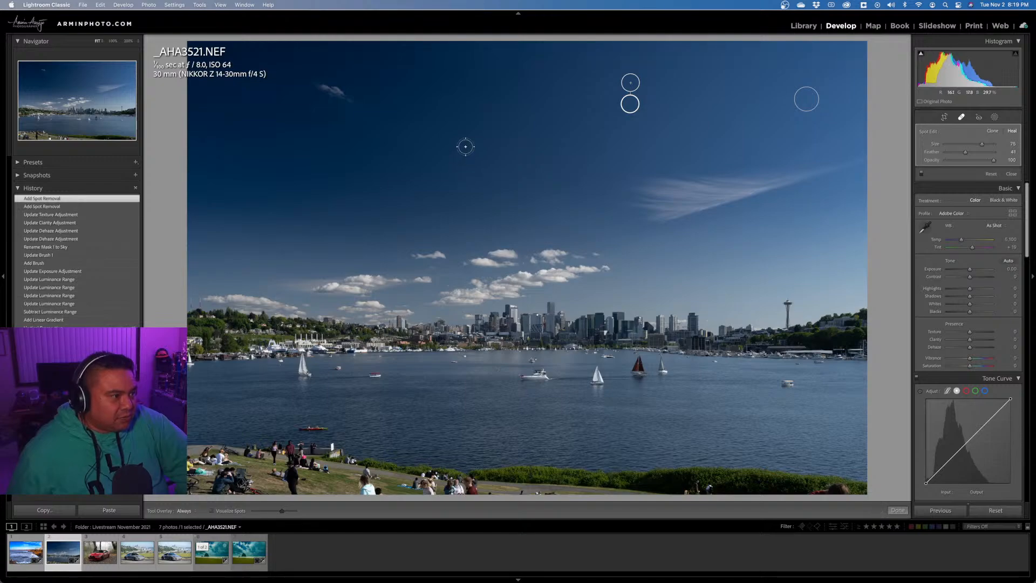
pyautogui.click(465, 146)
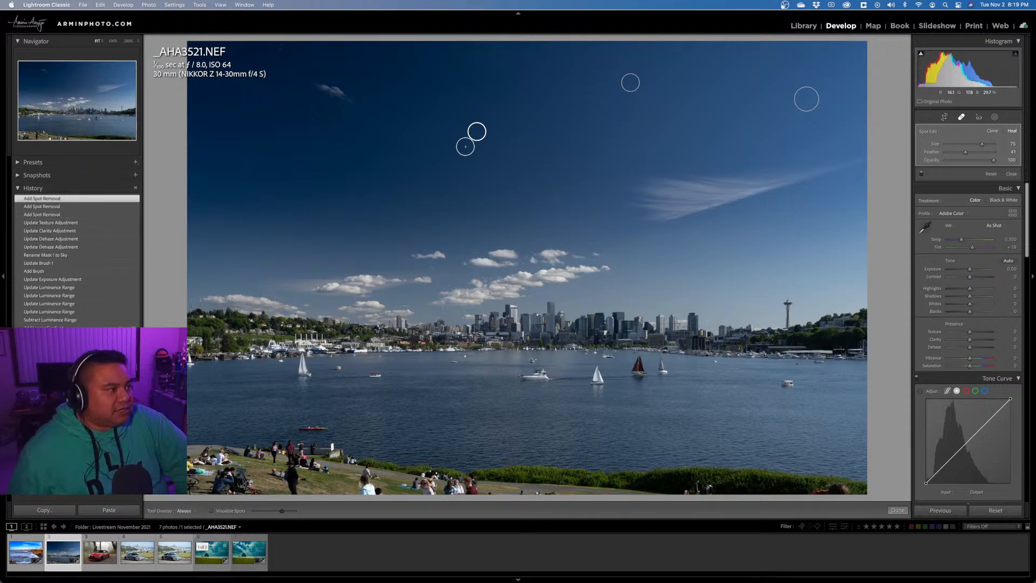
pyautogui.click(280, 50)
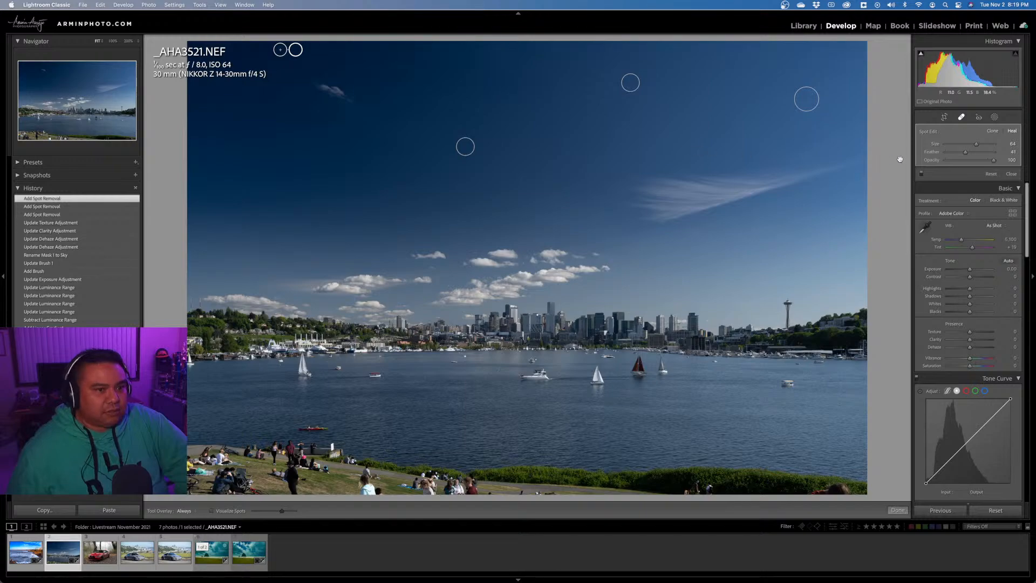
pyautogui.click(1008, 174)
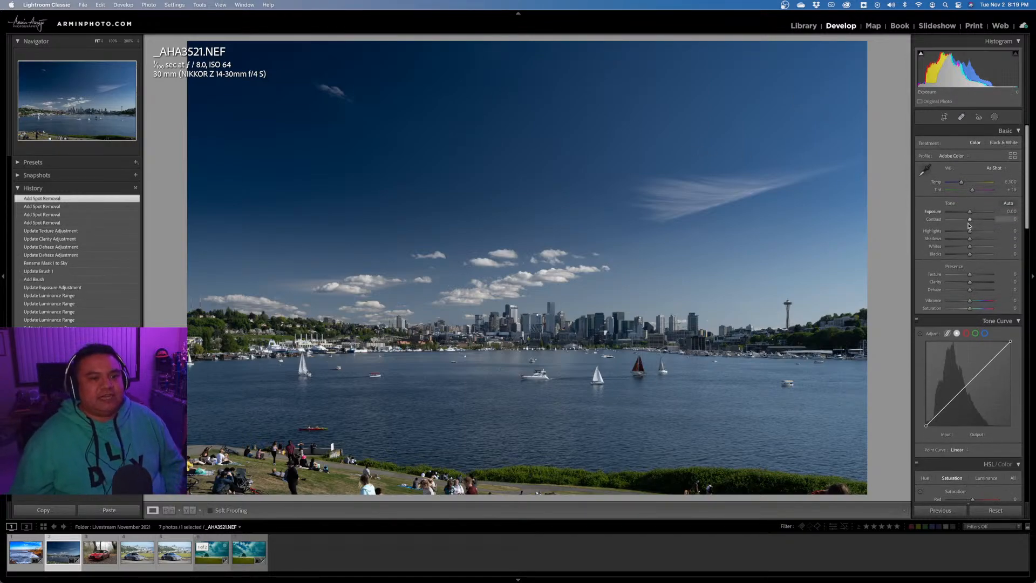
# Set the whole photo's Exposure to +0.45, Dehaze to +18 and Clarity to +10.
pyautogui.moveTo(970, 212); pyautogui.dragTo(973, 214)
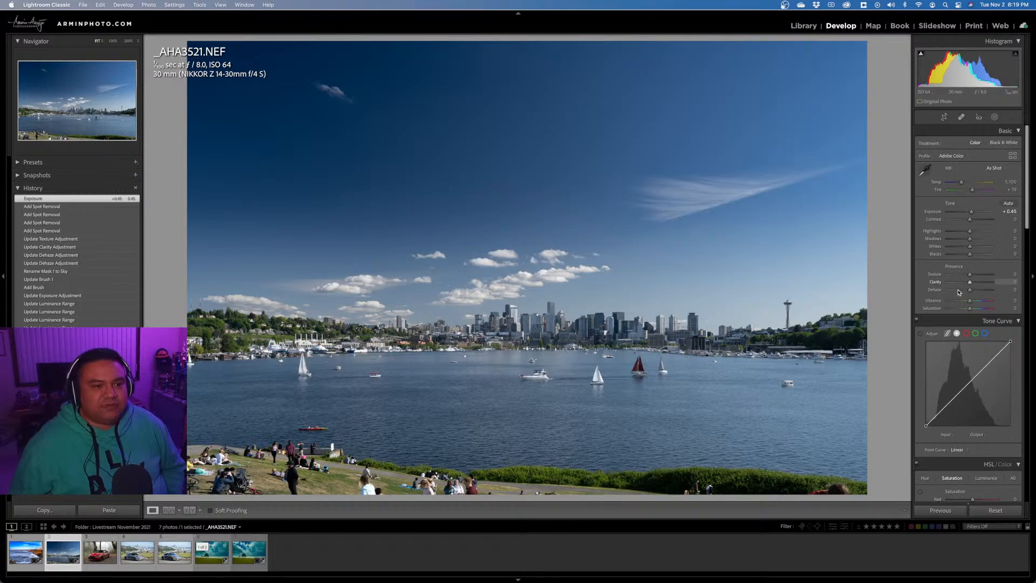
pyautogui.moveTo(970, 290); pyautogui.dragTo(971, 282)
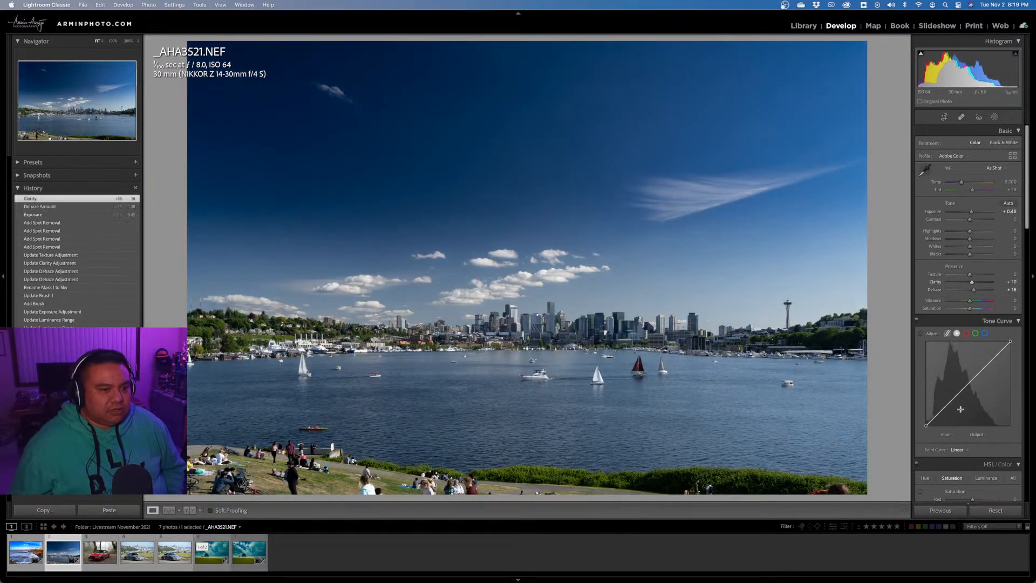
# Shape the tone curve into a gentle S through 67/60 in the shadows and 188/202 in the highlights, with a slightly lifted black point.
pyautogui.scroll(-4, 963, 389)
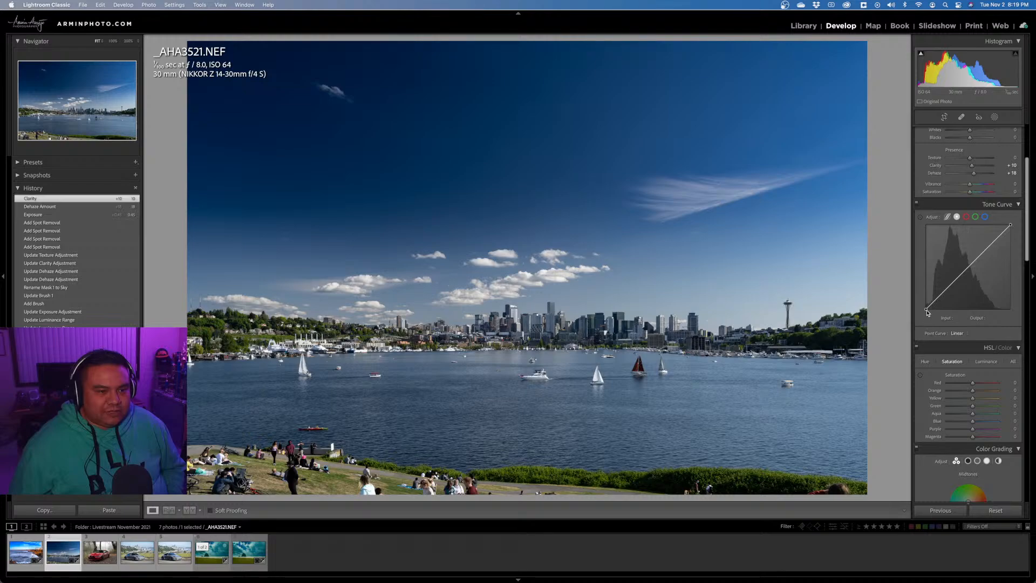
pyautogui.moveTo(944, 291); pyautogui.dragTo(945, 296)
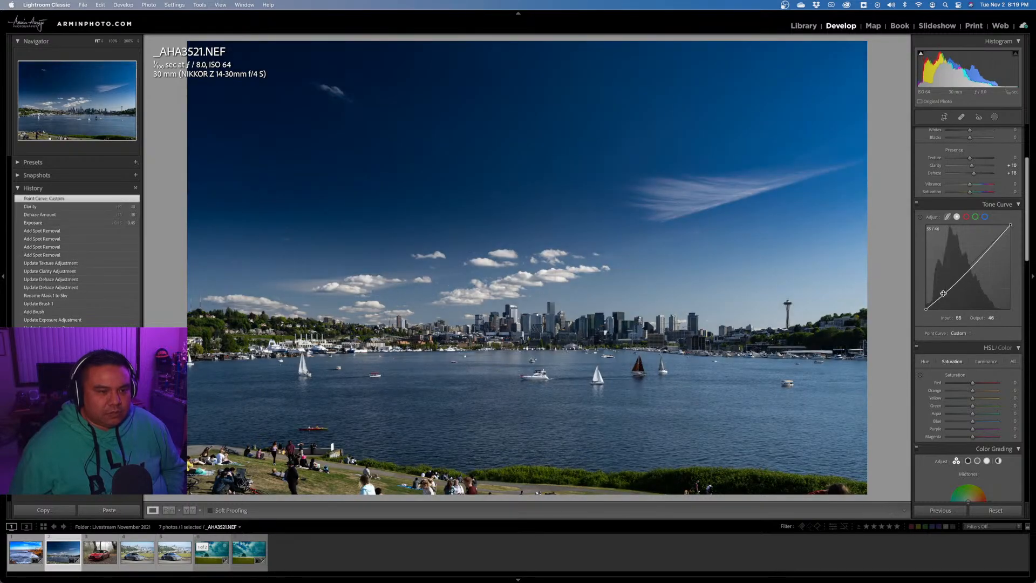
pyautogui.moveTo(986, 253)
pyautogui.mouseDown()
pyautogui.moveTo(987, 235)
pyautogui.moveTo(989, 245)
pyautogui.mouseUp()
pyautogui.moveTo(987, 242); pyautogui.dragTo(987, 241)
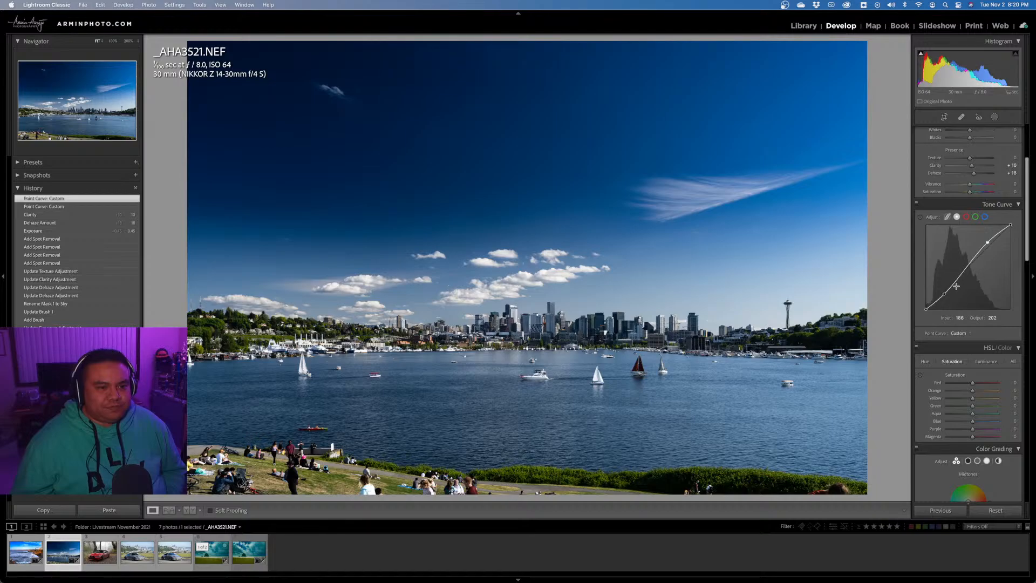
pyautogui.moveTo(946, 293)
pyautogui.mouseDown()
pyautogui.moveTo(923, 308)
pyautogui.moveTo(949, 292)
pyautogui.mouseUp()
pyautogui.press('super+z')
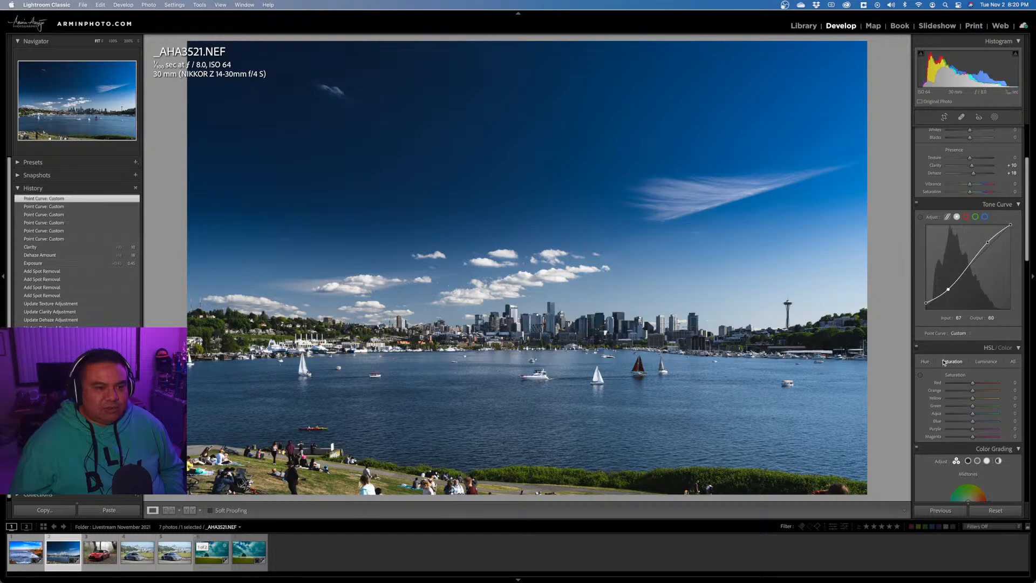
# Set the whole photo's Vibrance to +15 and Saturation to -18.
pyautogui.scroll(3, 969, 257)
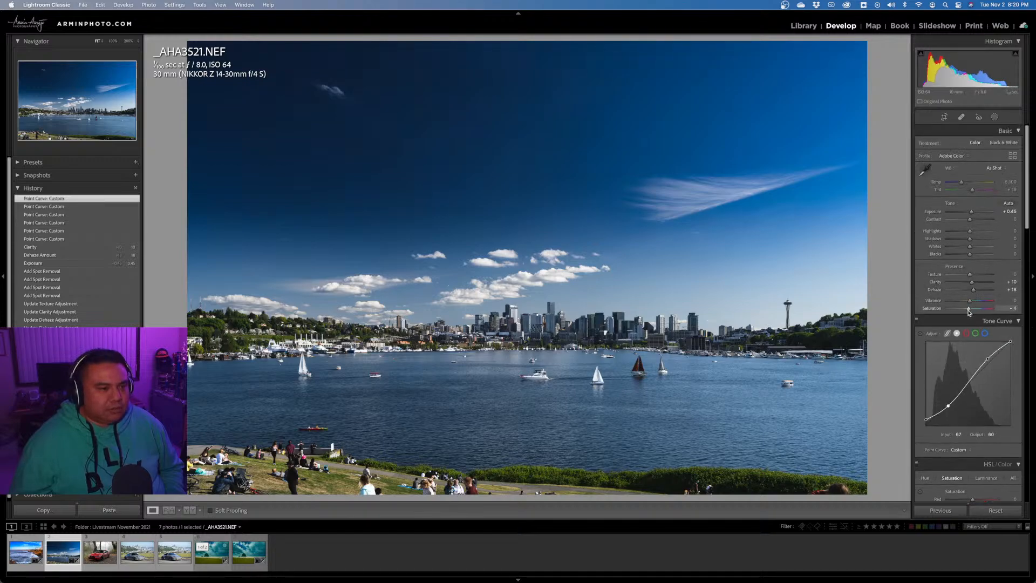
pyautogui.moveTo(969, 310)
pyautogui.mouseDown()
pyautogui.moveTo(975, 304)
pyautogui.moveTo(966, 311)
pyautogui.mouseUp()
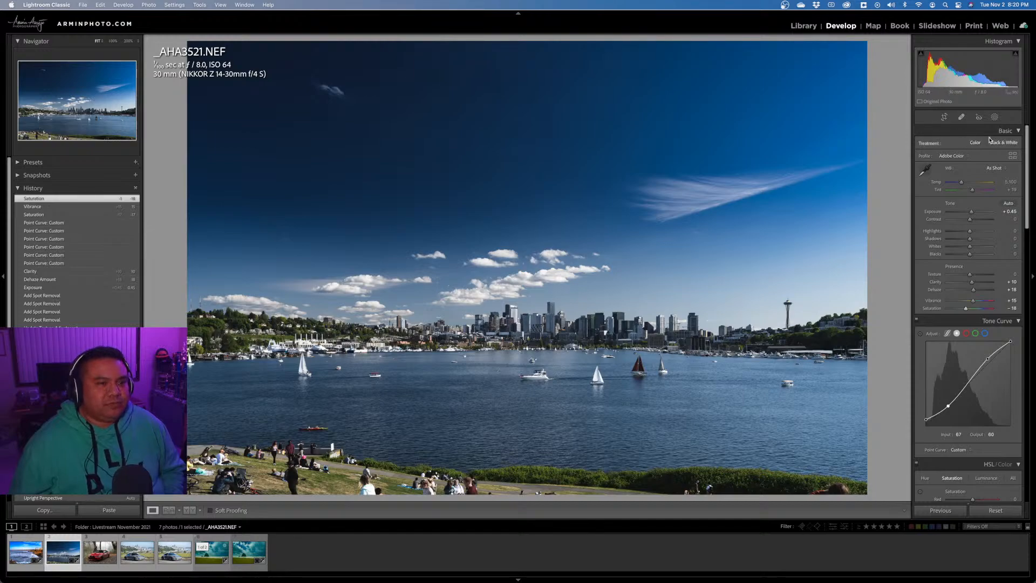
# Toggle the Sky mask off and on to compare the sky with and without its adjustments.
pyautogui.click(995, 116)
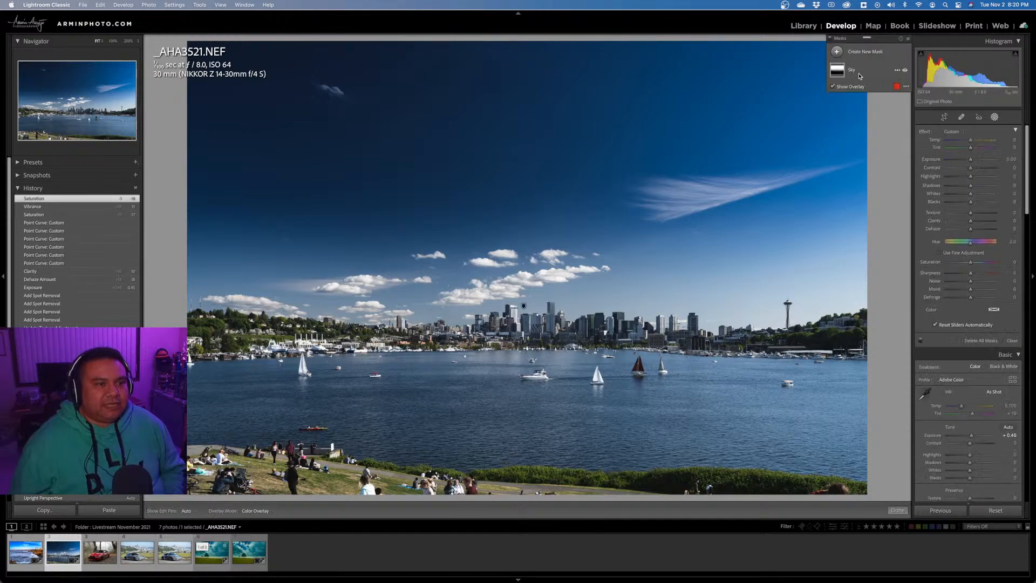
pyautogui.click(905, 71)
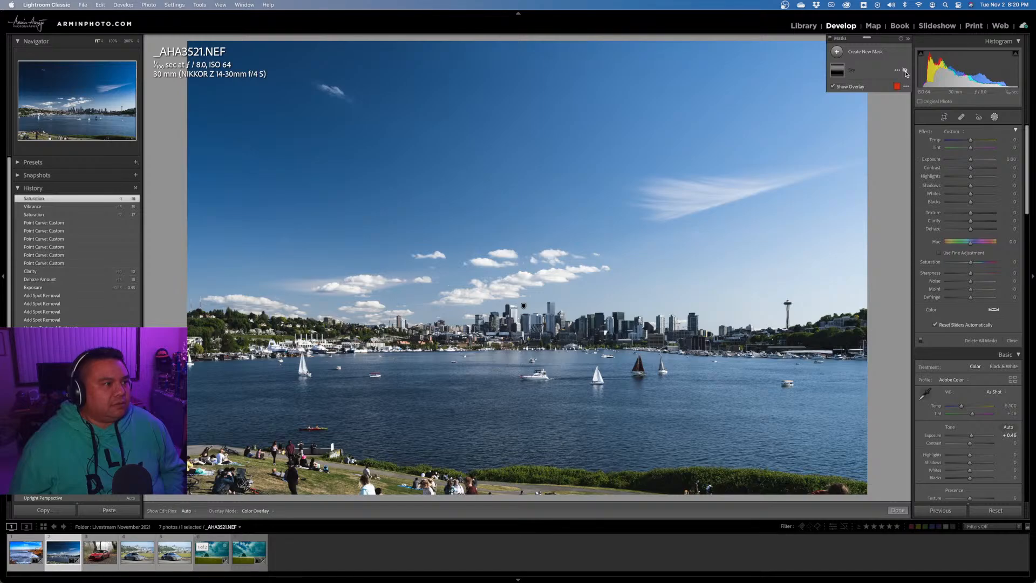
pyautogui.click(905, 70)
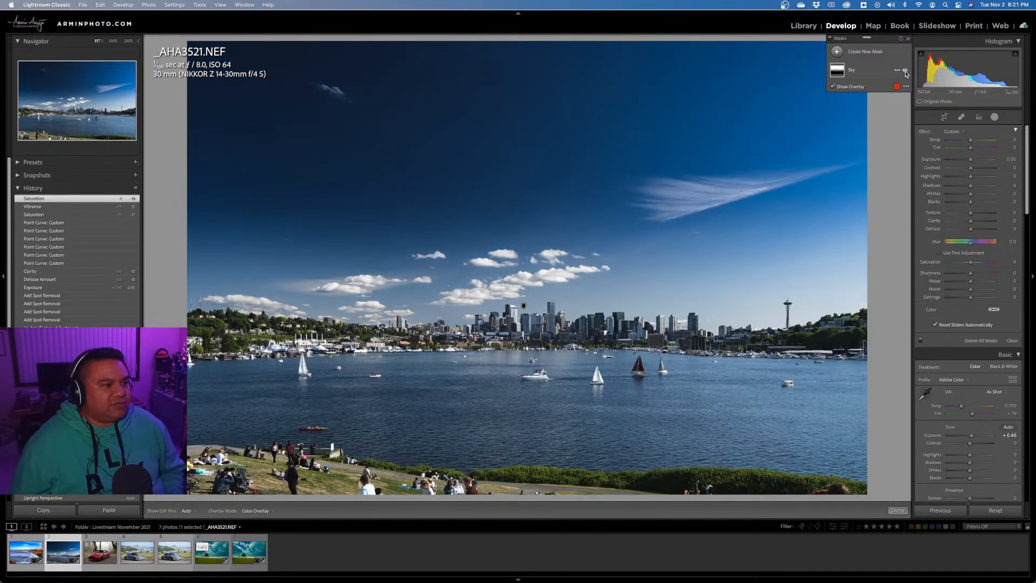
pyautogui.click(905, 71)
pyautogui.click(905, 70)
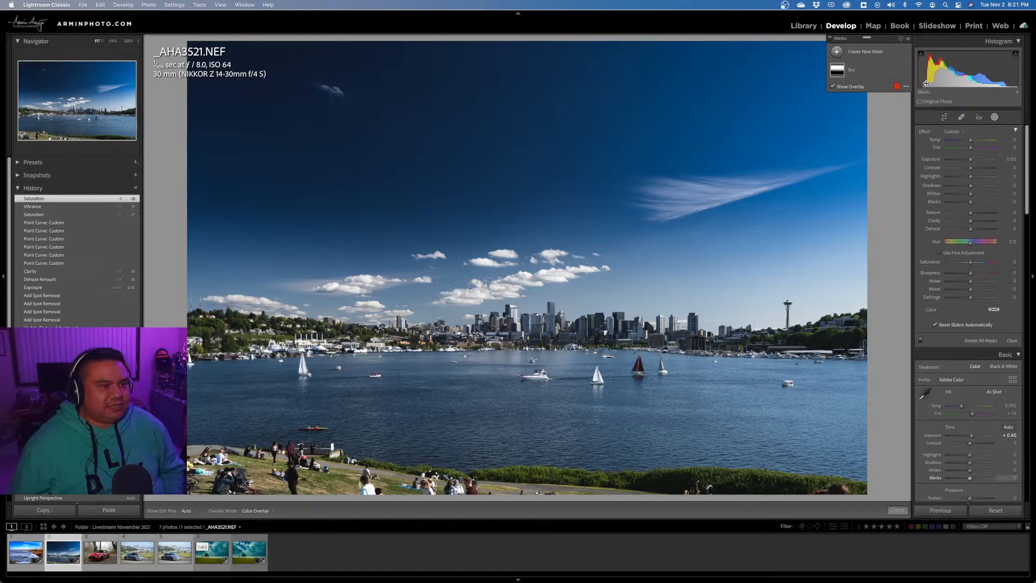
# Set the Sky mask's Exposure to -0.38, lower its Highlights, set Blacks to 14, and finish masking.
pyautogui.click(872, 71)
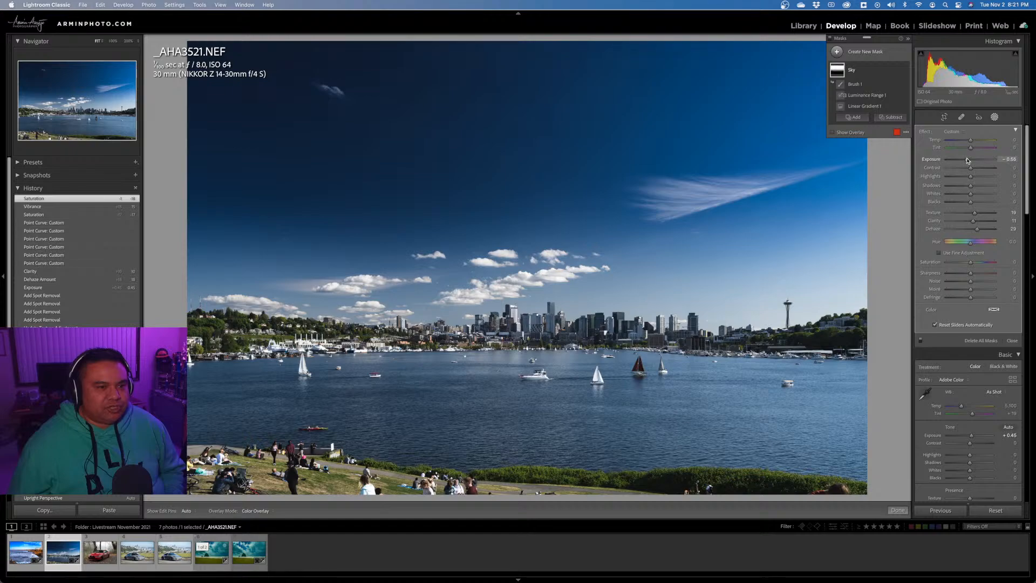
pyautogui.moveTo(968, 160); pyautogui.dragTo(969, 160)
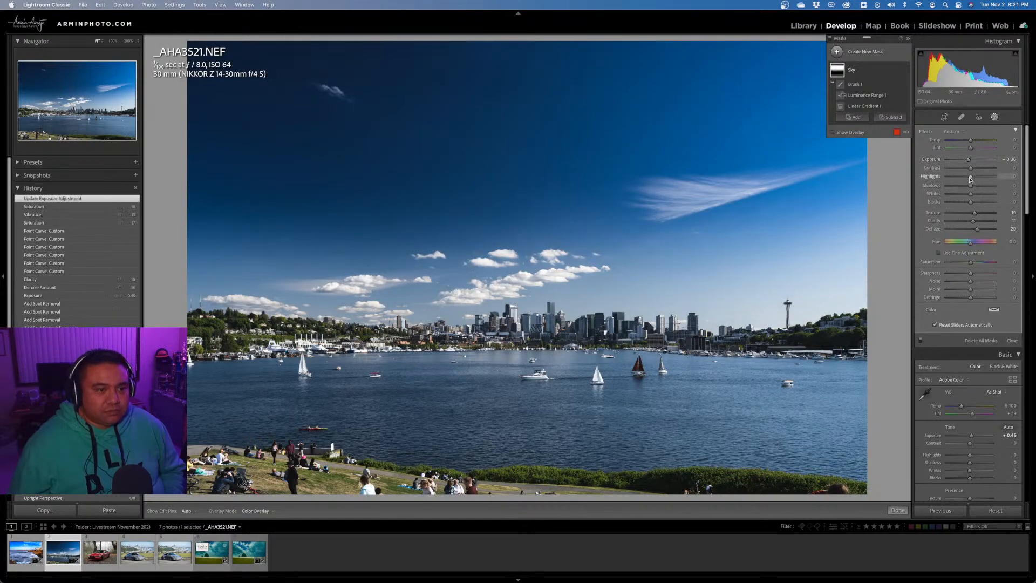
pyautogui.moveTo(969, 177); pyautogui.dragTo(958, 182)
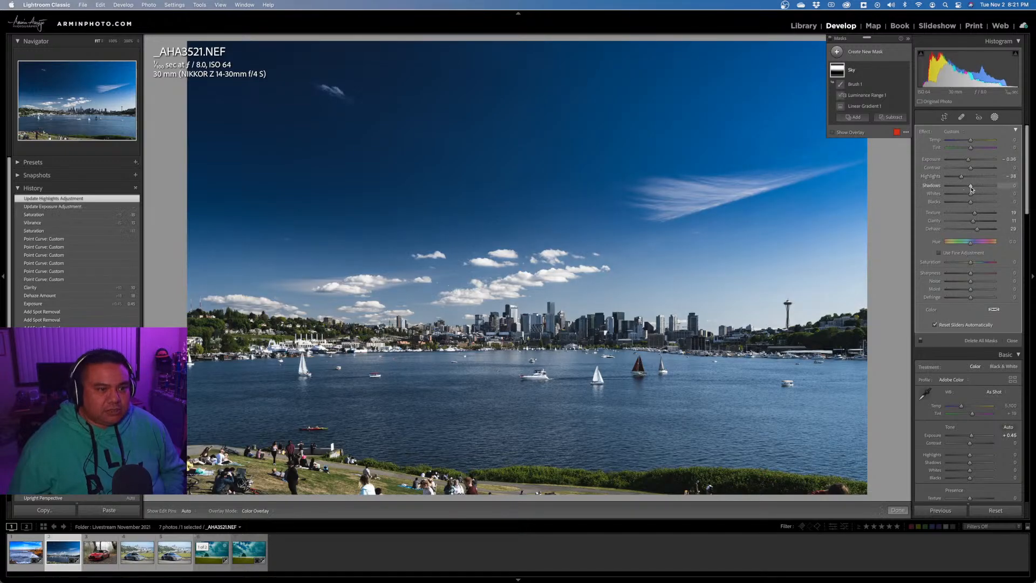
pyautogui.moveTo(978, 189); pyautogui.dragTo(968, 193)
pyautogui.doubleClick(967, 188)
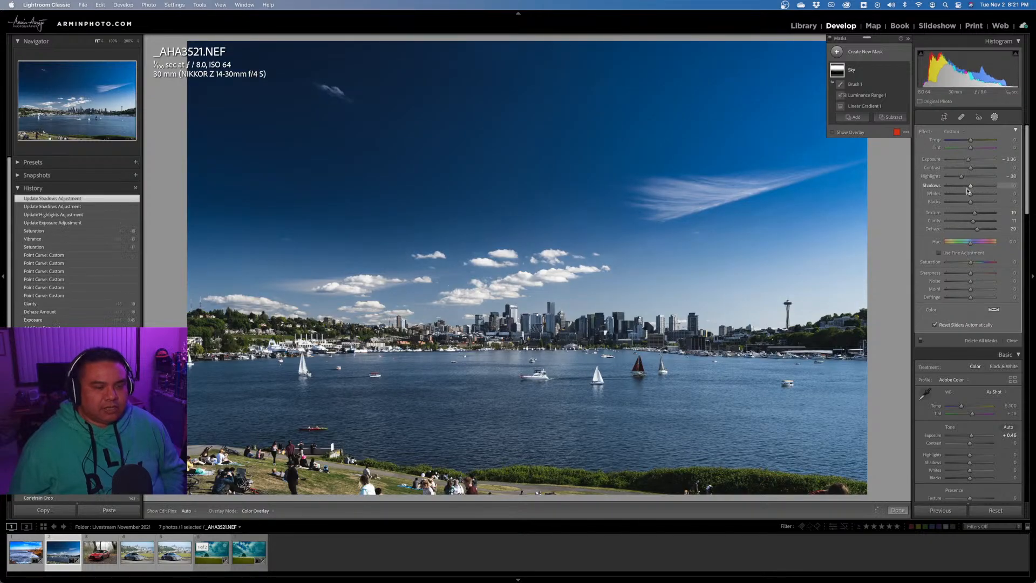
pyautogui.moveTo(971, 201); pyautogui.dragTo(975, 205)
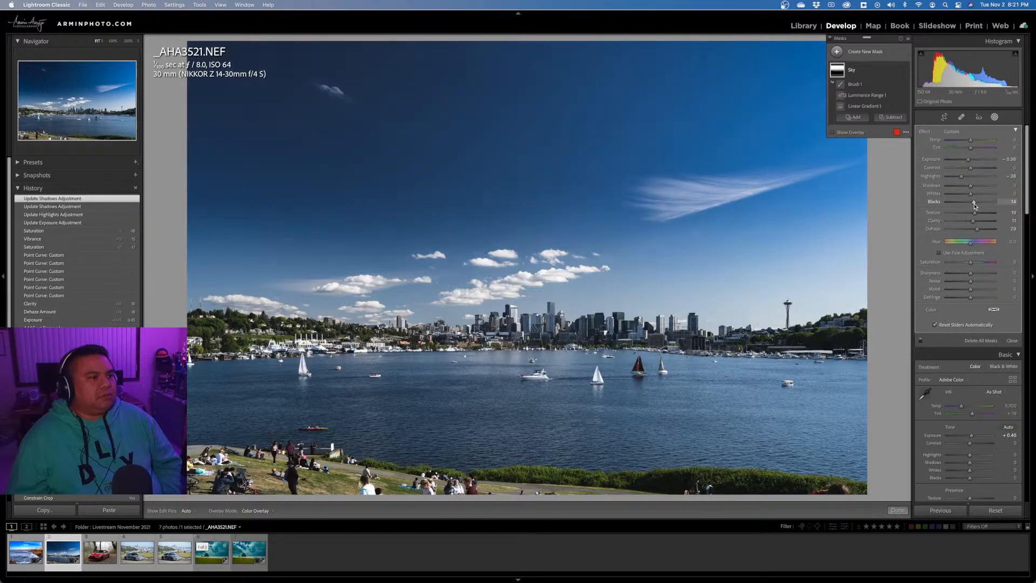
pyautogui.click(1009, 340)
# Color grade the photo with a warm yellow tint in shadows and highlights (highlight hue 54) and a blue tint in midtones.
pyautogui.scroll(-4, 968, 289)
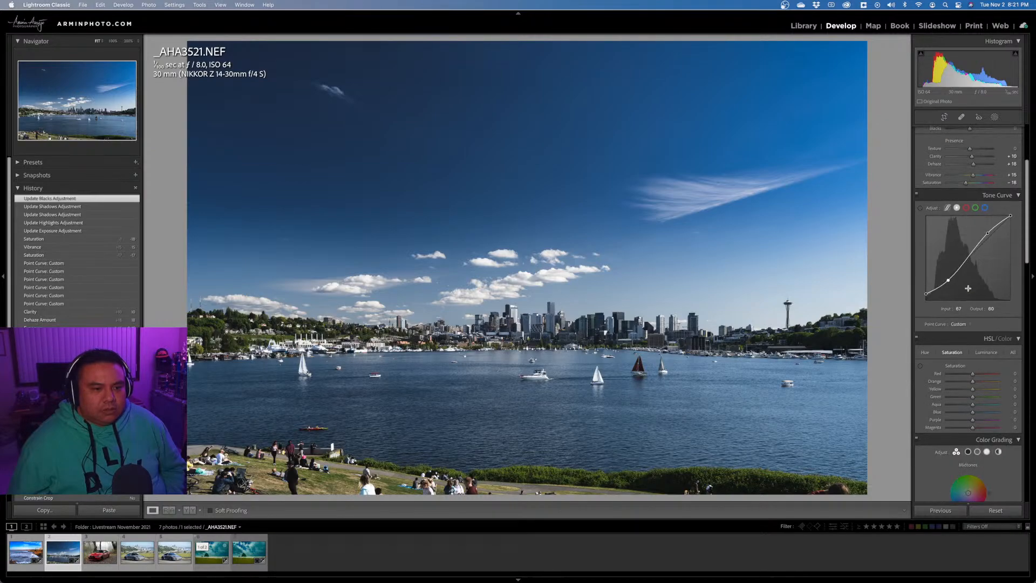
pyautogui.scroll(-10, 968, 289)
pyautogui.scroll(2, 969, 290)
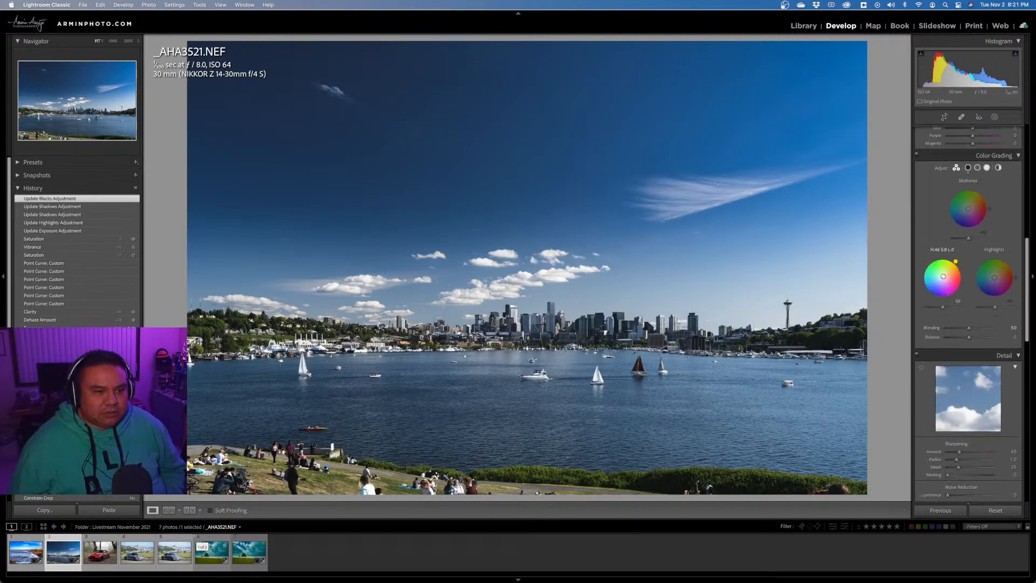
pyautogui.moveTo(944, 278)
pyautogui.mouseDown()
pyautogui.moveTo(961, 268)
pyautogui.moveTo(949, 272)
pyautogui.mouseUp()
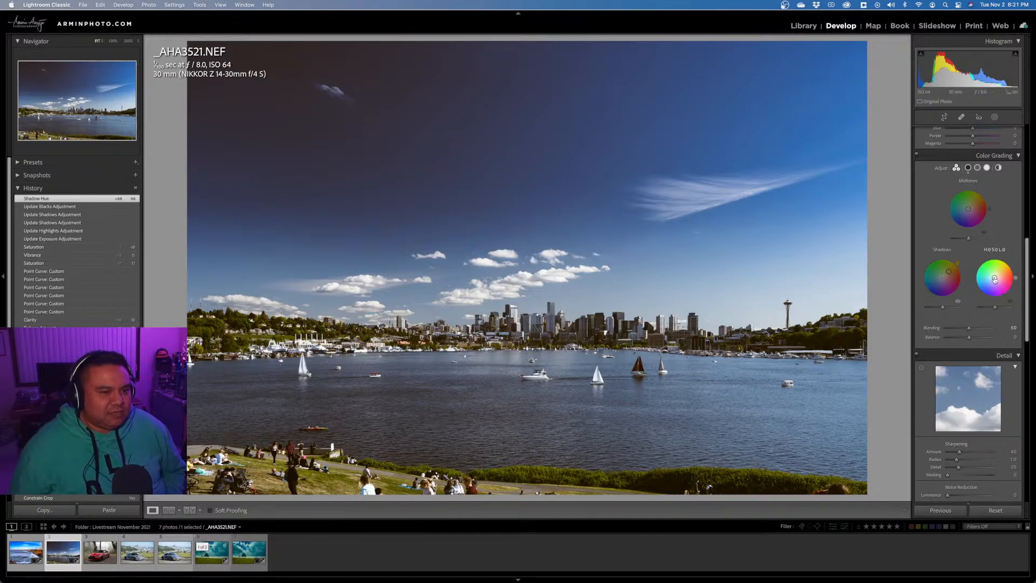
pyautogui.moveTo(995, 279); pyautogui.dragTo(998, 273)
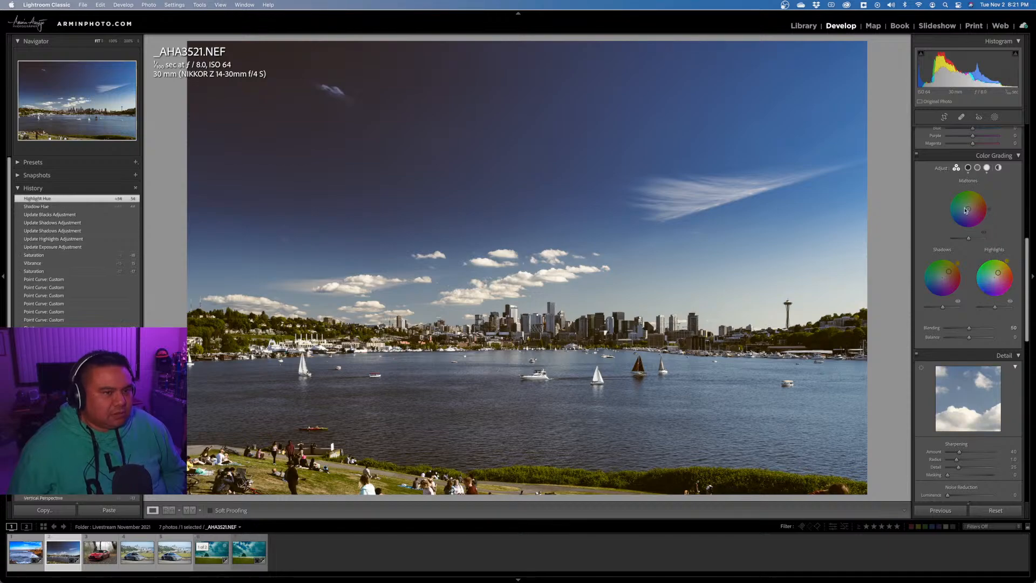
pyautogui.moveTo(968, 208); pyautogui.dragTo(964, 210)
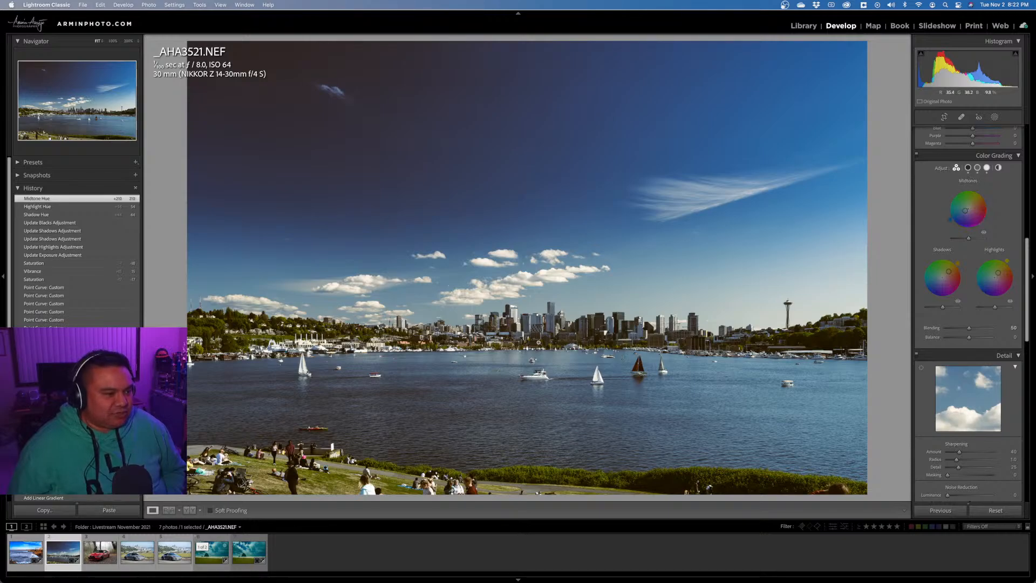
pyautogui.click(525, 337)
pyautogui.click(618, 348)
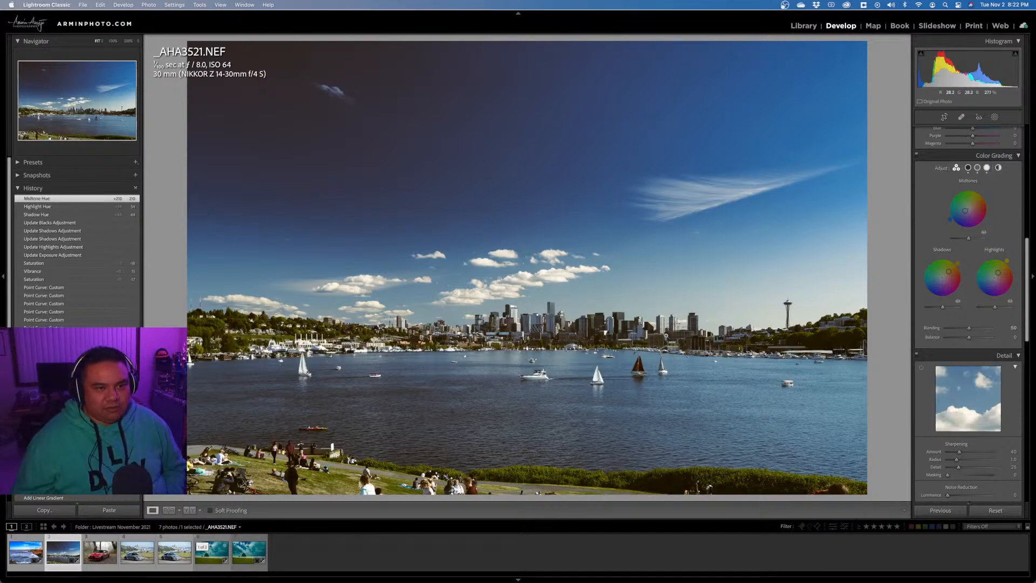
# Start cropping the photo and set the crop aspect ratio to 4 x 5 / 8 x 10.
pyautogui.scroll(-5, 991, 279)
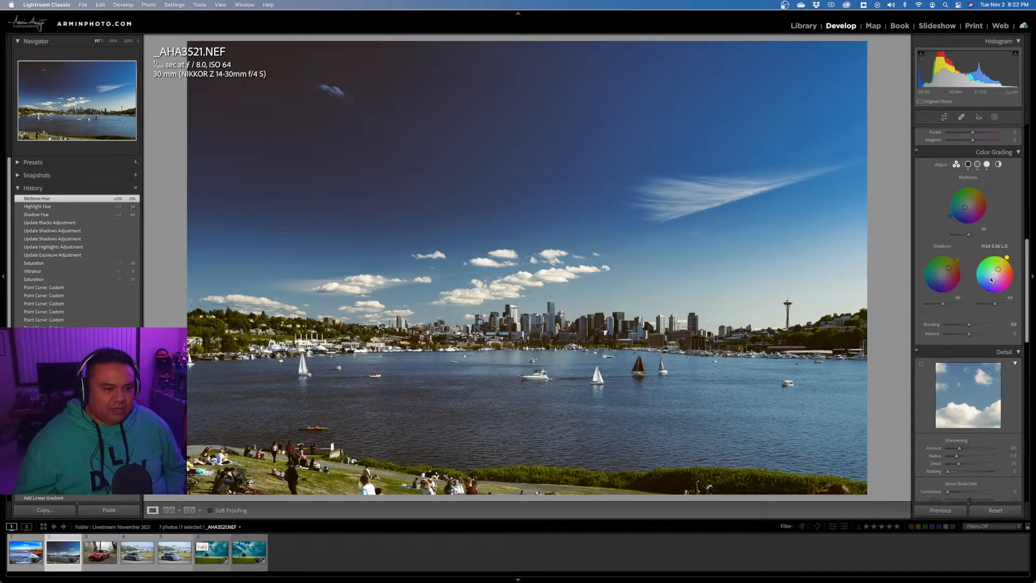
pyautogui.scroll(15, 991, 279)
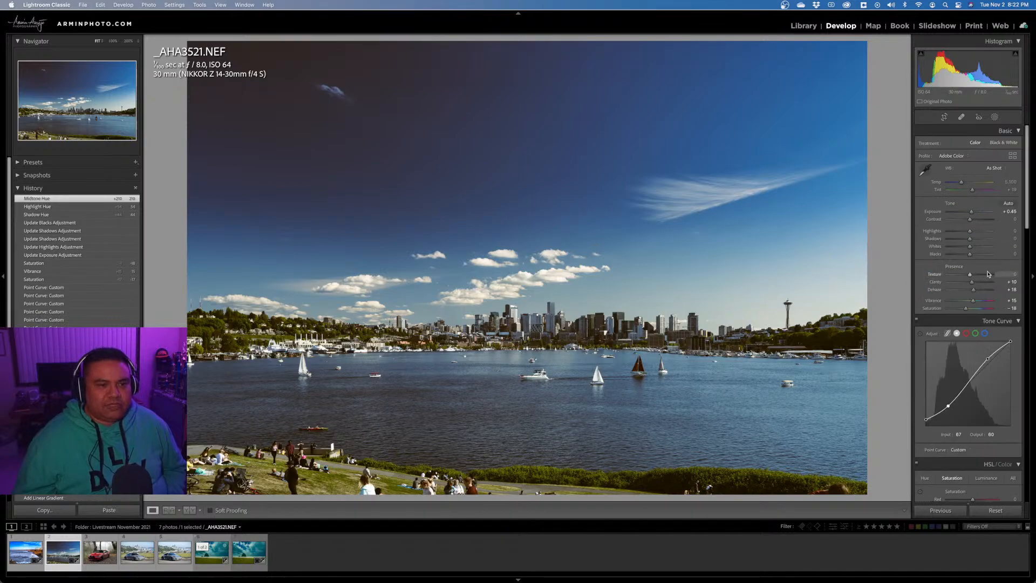
pyautogui.click(944, 119)
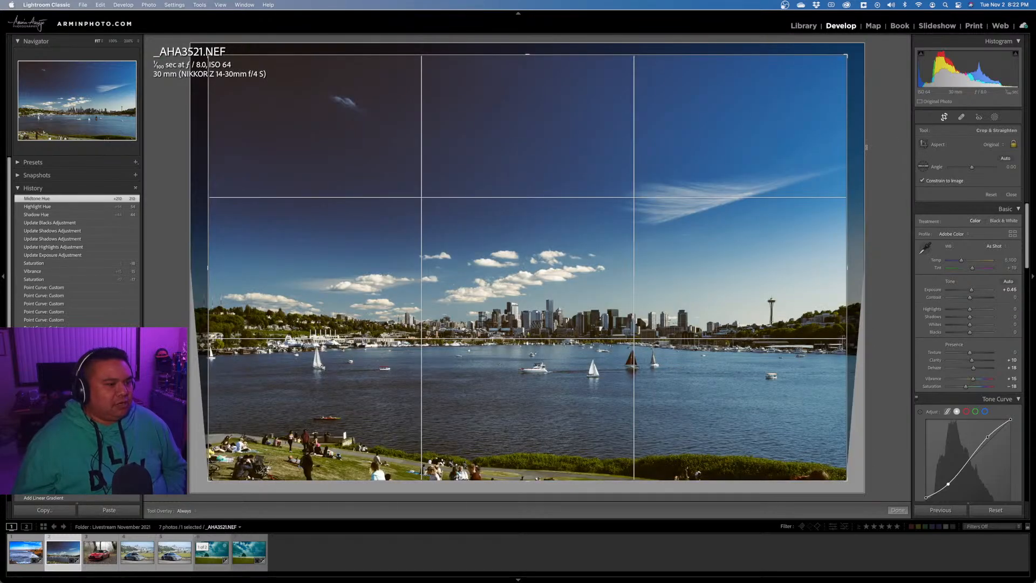
pyautogui.click(996, 145)
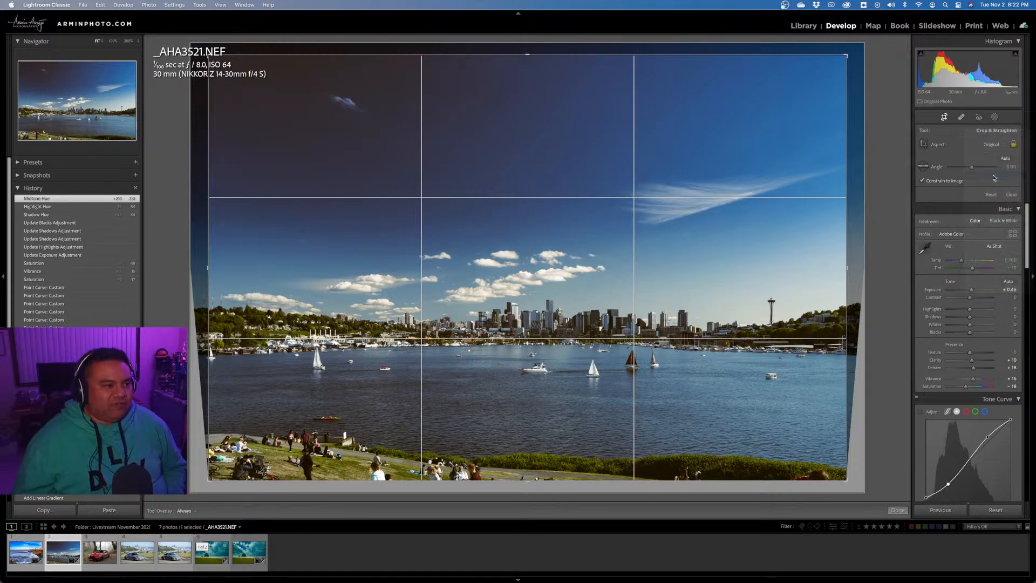
pyautogui.click(995, 175)
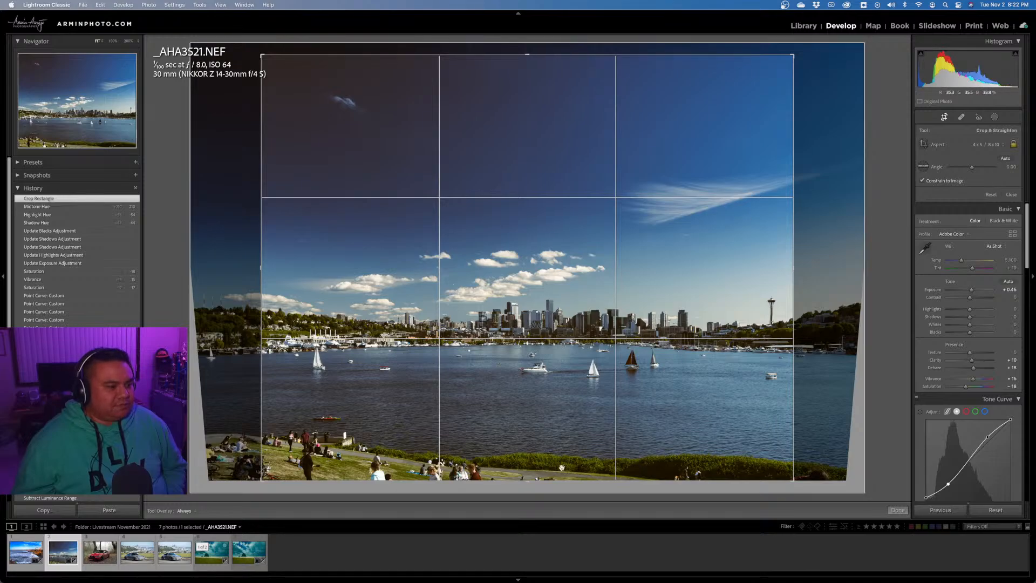
# Shrink and reposition the crop to exclude the grassy foreground and frame the skyline, sailboats and Space Needle, and apply it.
pyautogui.moveTo(525, 479); pyautogui.dragTo(525, 453)
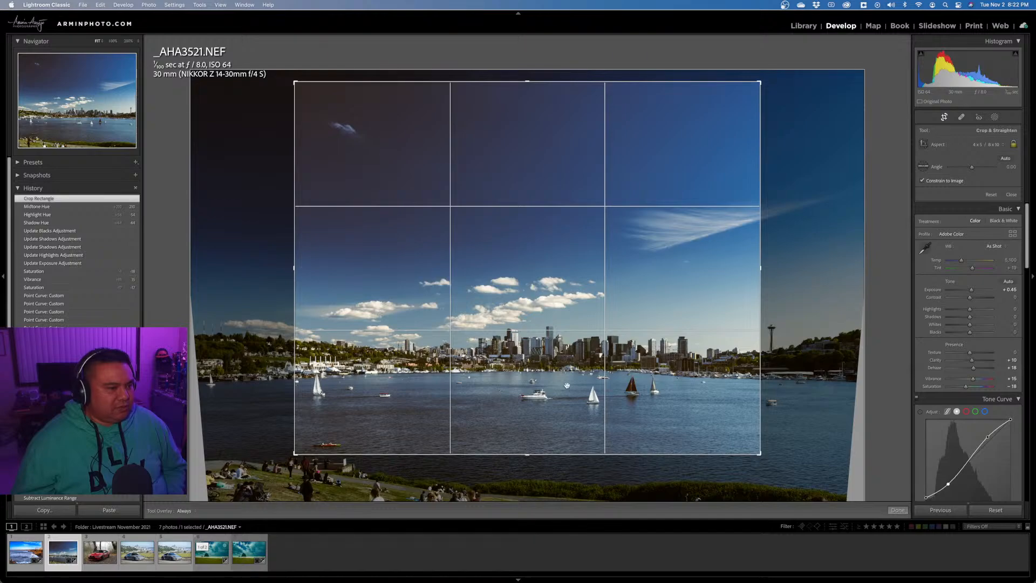
pyautogui.moveTo(566, 385); pyautogui.dragTo(500, 357)
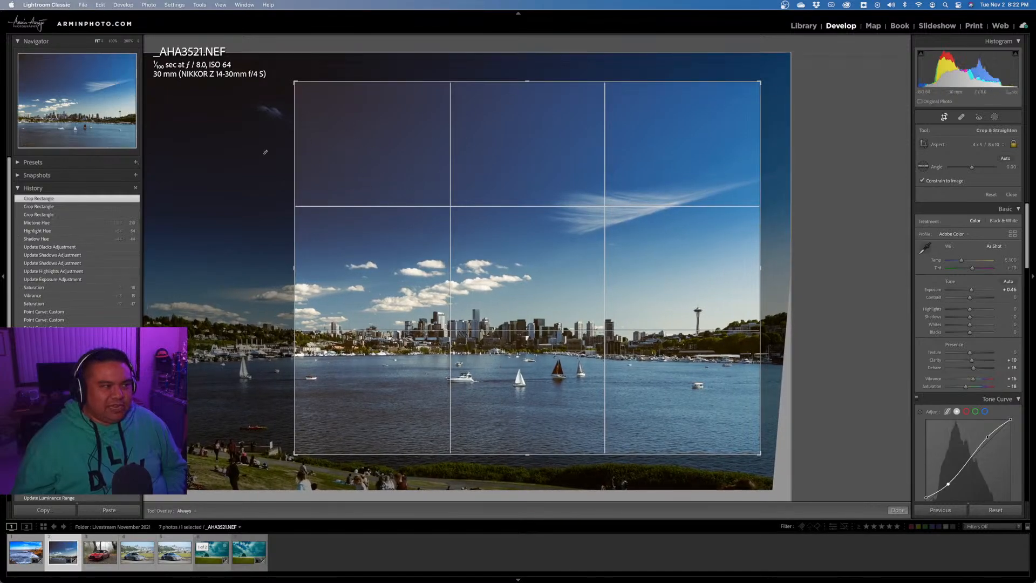
pyautogui.moveTo(525, 83); pyautogui.dragTo(529, 88)
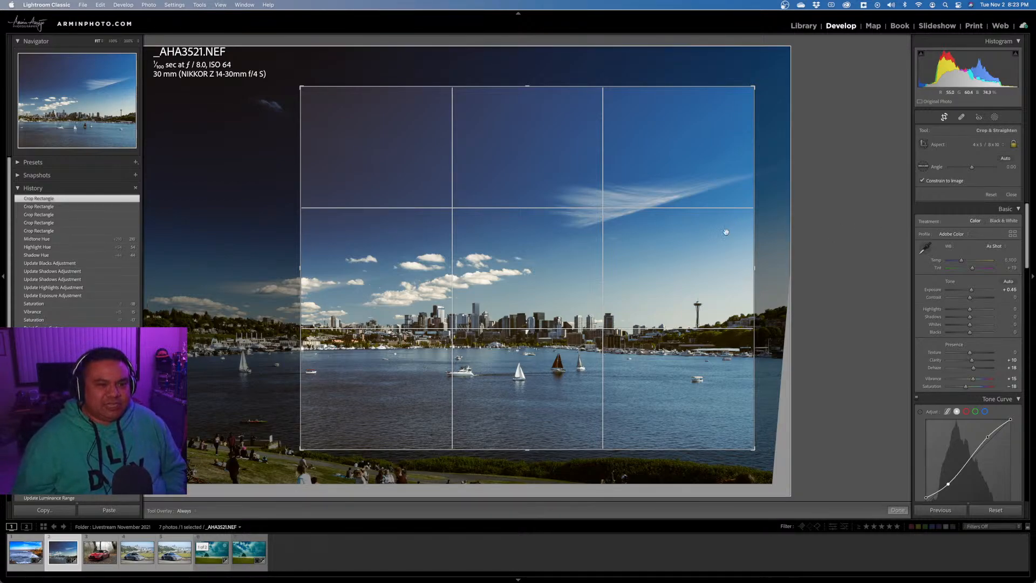
pyautogui.click(1010, 195)
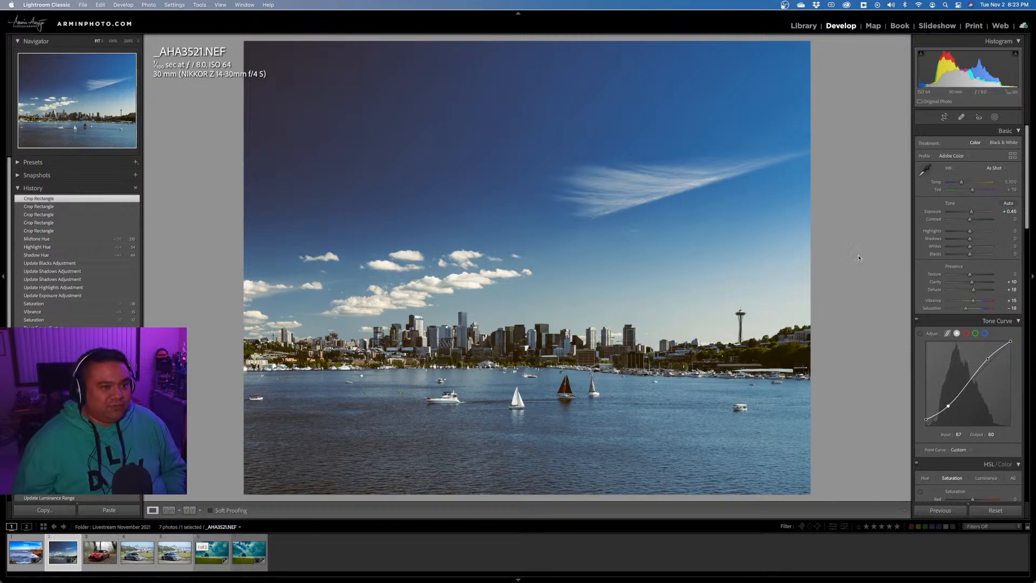
# Reopen the crop, widen the frame slightly to leave more room beside the Space Needle, and apply it.
pyautogui.click(944, 117)
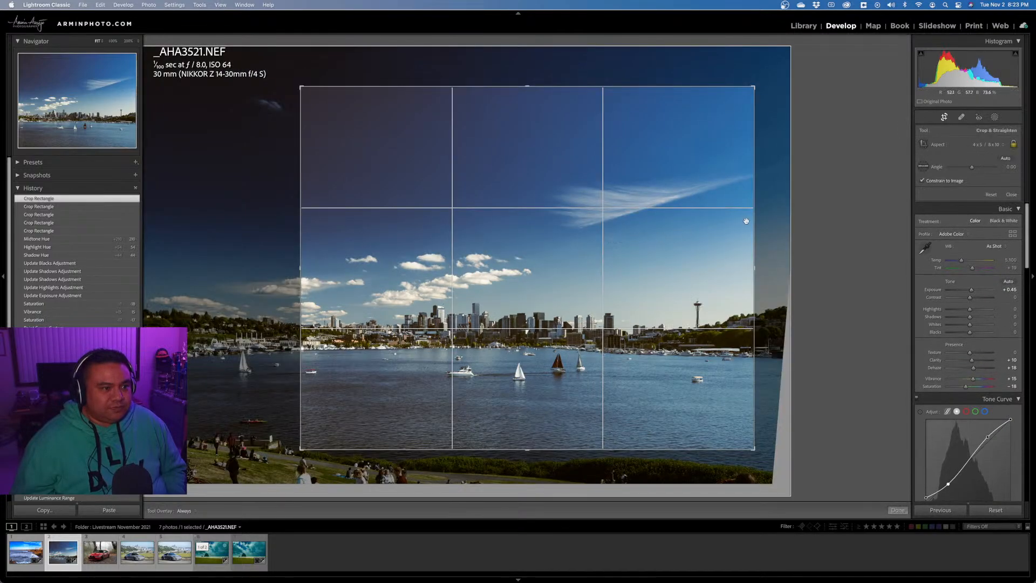
pyautogui.moveTo(755, 267); pyautogui.dragTo(762, 267)
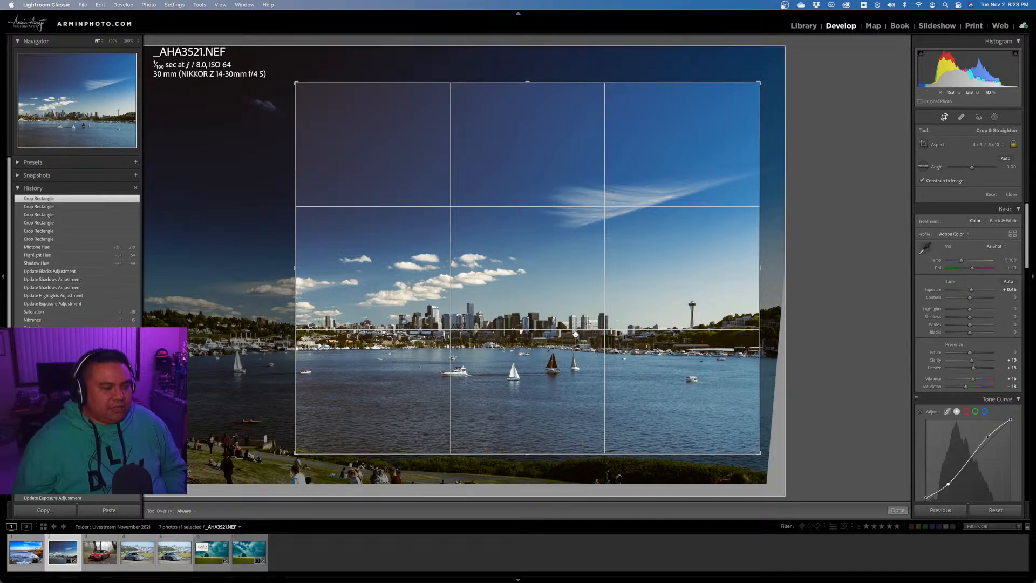
pyautogui.moveTo(574, 335); pyautogui.dragTo(575, 336)
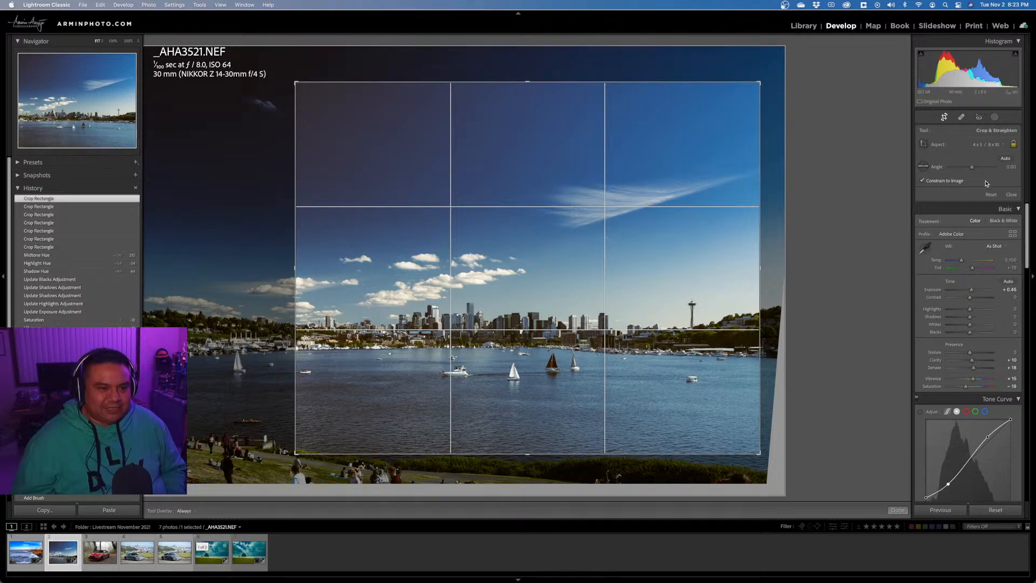
pyautogui.click(1012, 194)
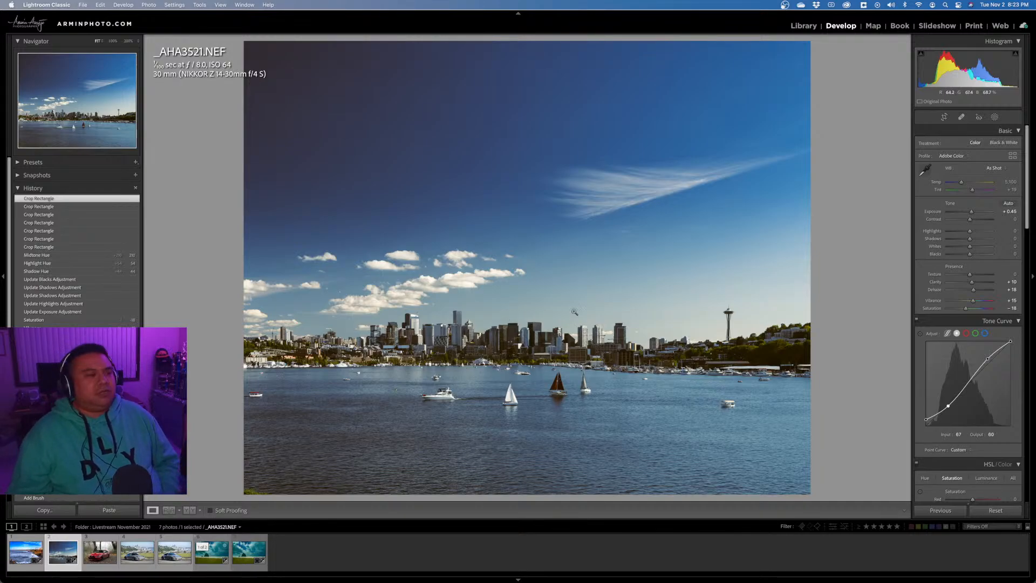
# Raise the skyline photo's Texture to +10 and inspect the downtown buildings at close range.
pyautogui.click(684, 359)
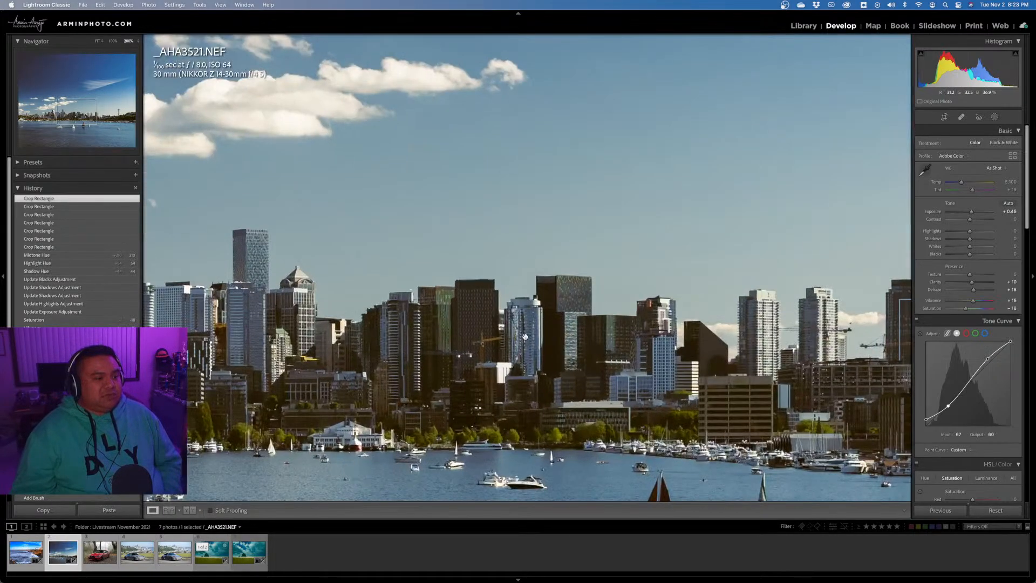
pyautogui.click(676, 349)
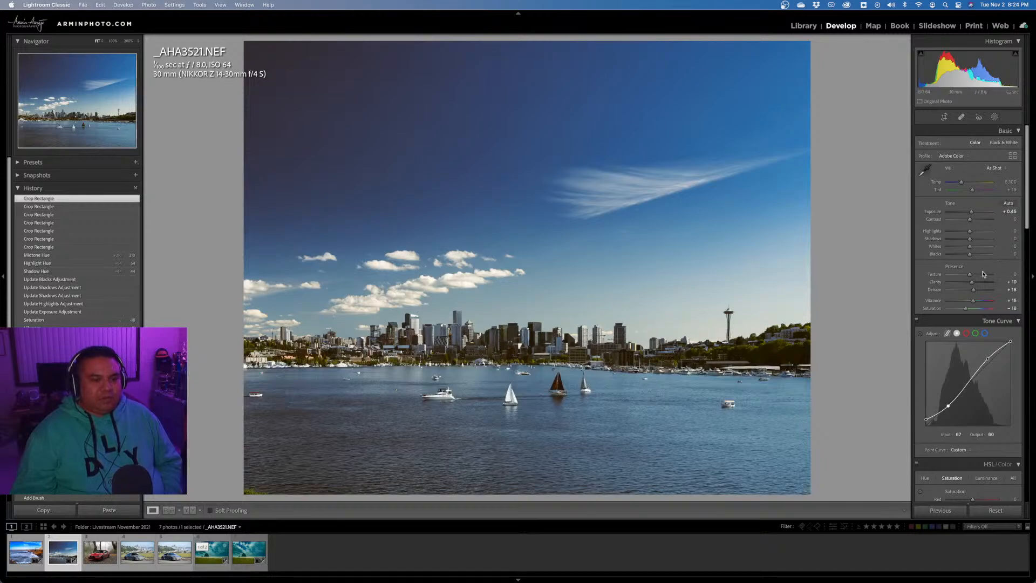
pyautogui.moveTo(970, 276); pyautogui.dragTo(972, 276)
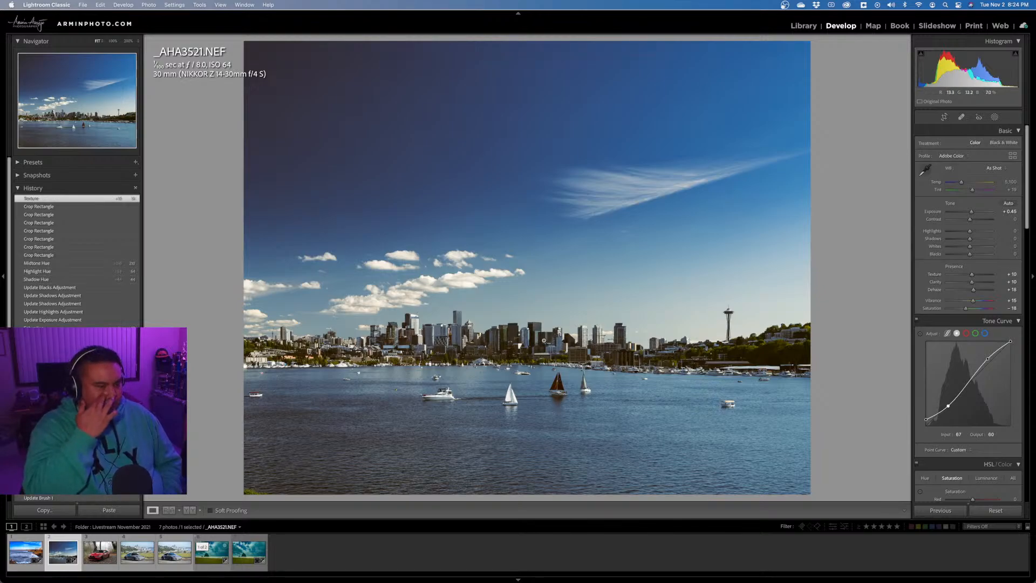
pyautogui.click(544, 340)
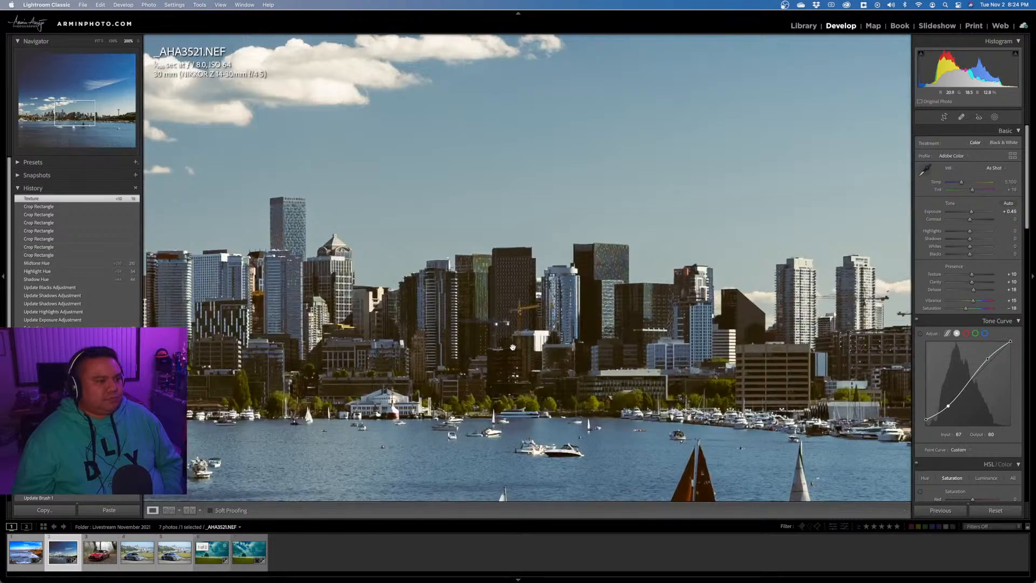
pyautogui.click(513, 347)
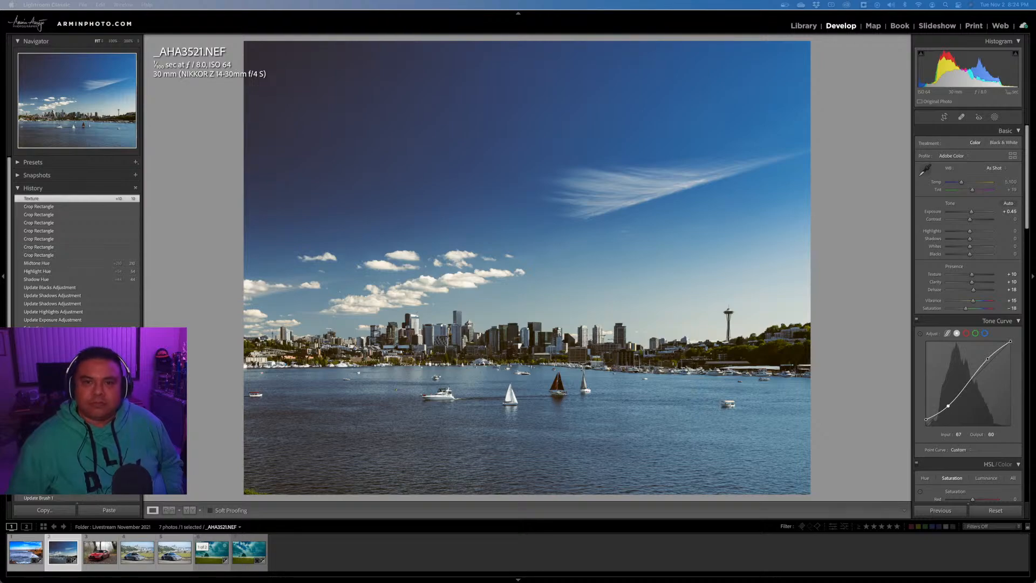
pyautogui.click(857, 125)
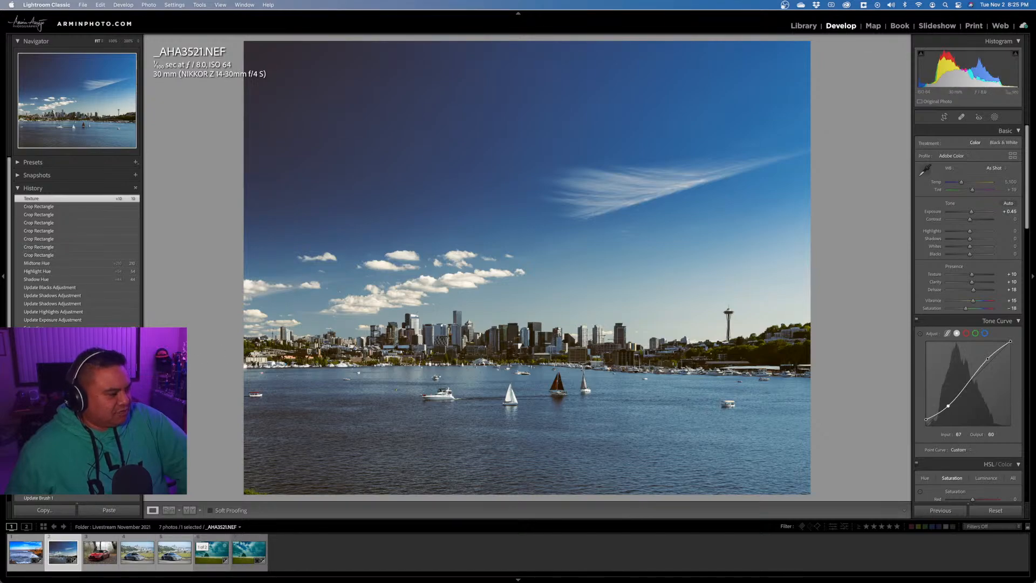
# Open the red BMW photo and examine its foggy background and shadow clipping.
pyautogui.click(100, 558)
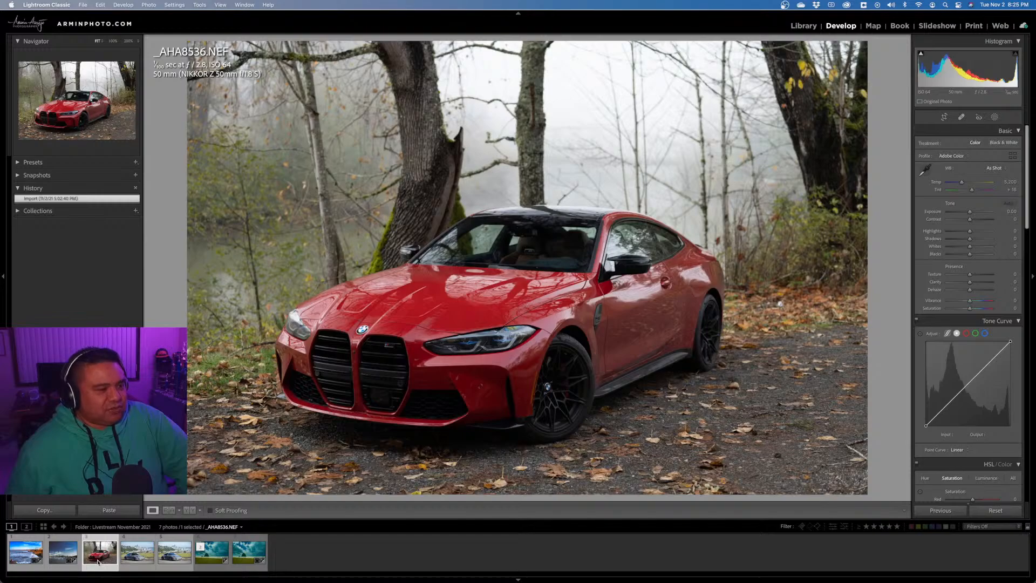
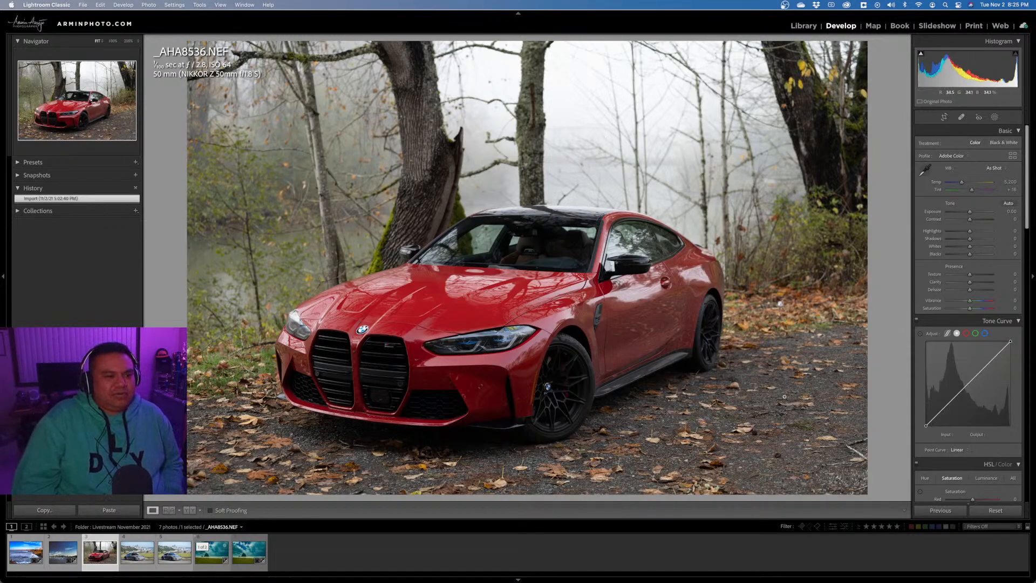
pyautogui.click(606, 156)
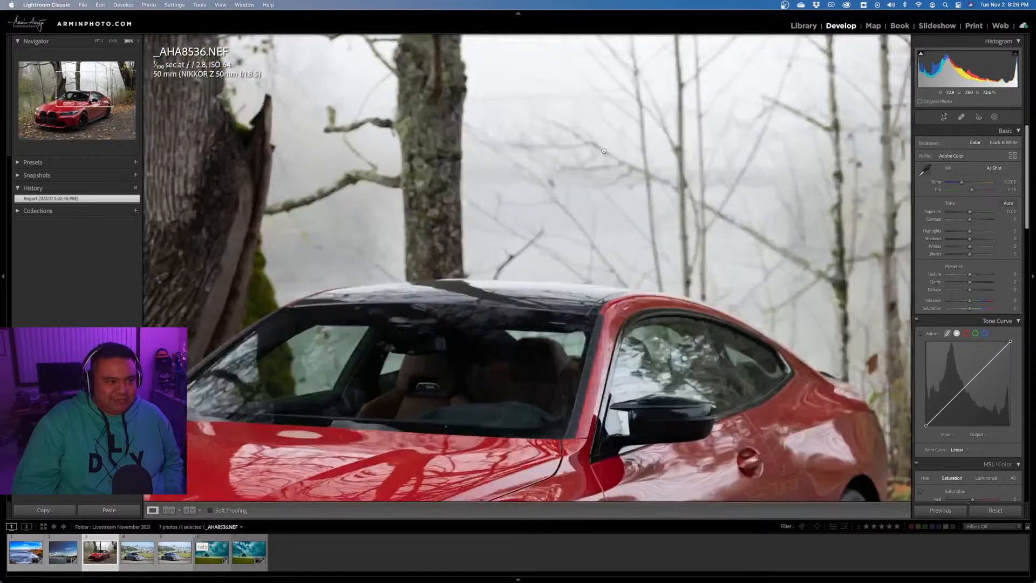
pyautogui.click(634, 219)
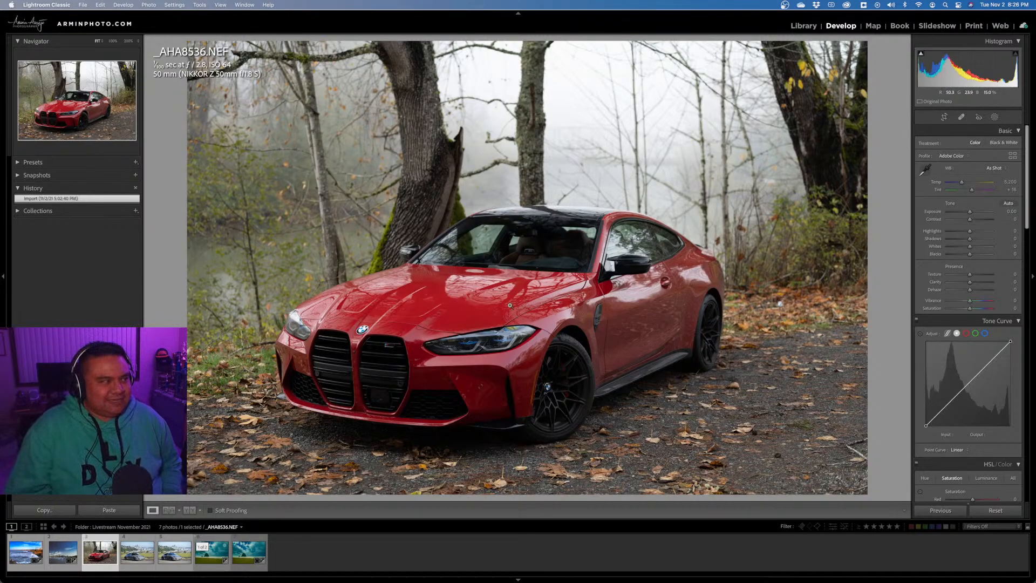
pyautogui.click(922, 57)
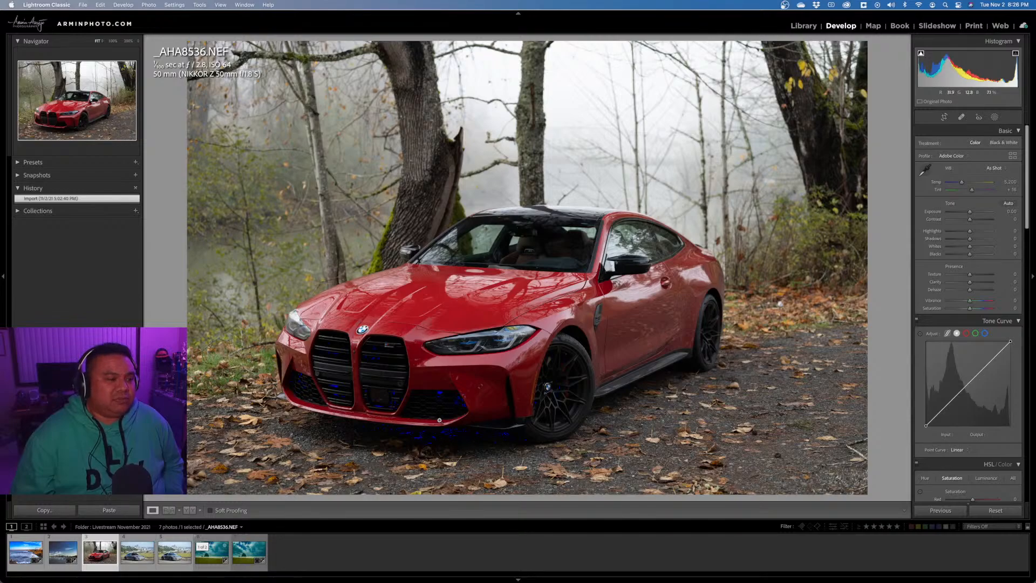
pyautogui.click(921, 53)
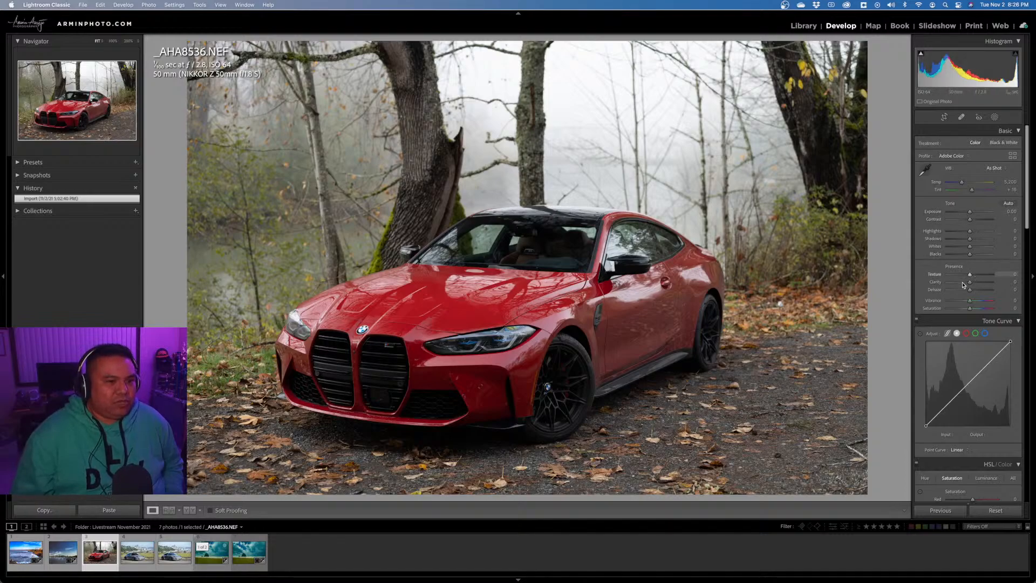
# Try Dehaze at +100 on the whole car photo and reset it.
pyautogui.moveTo(971, 293); pyautogui.dragTo(998, 290)
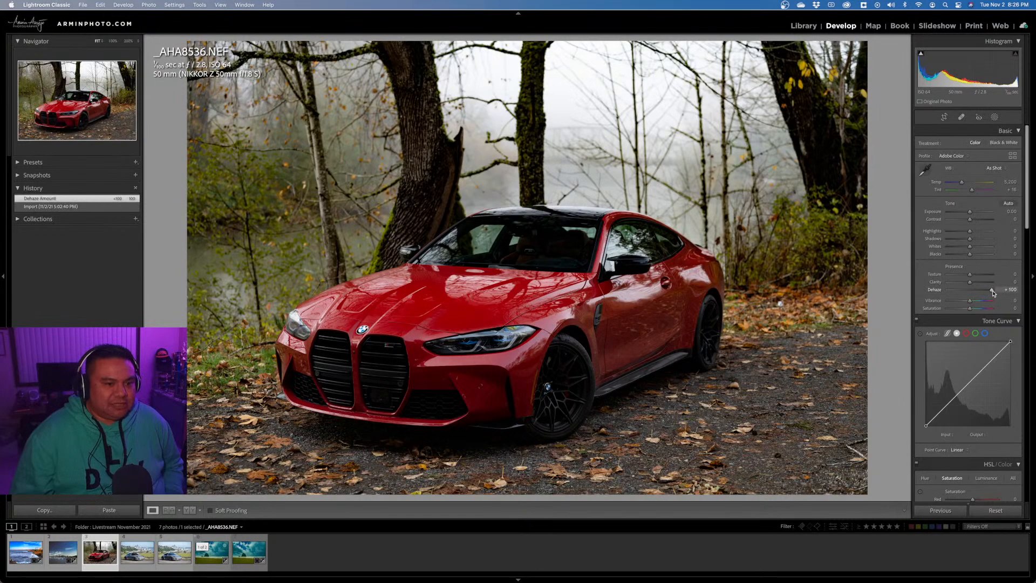
pyautogui.doubleClick(994, 293)
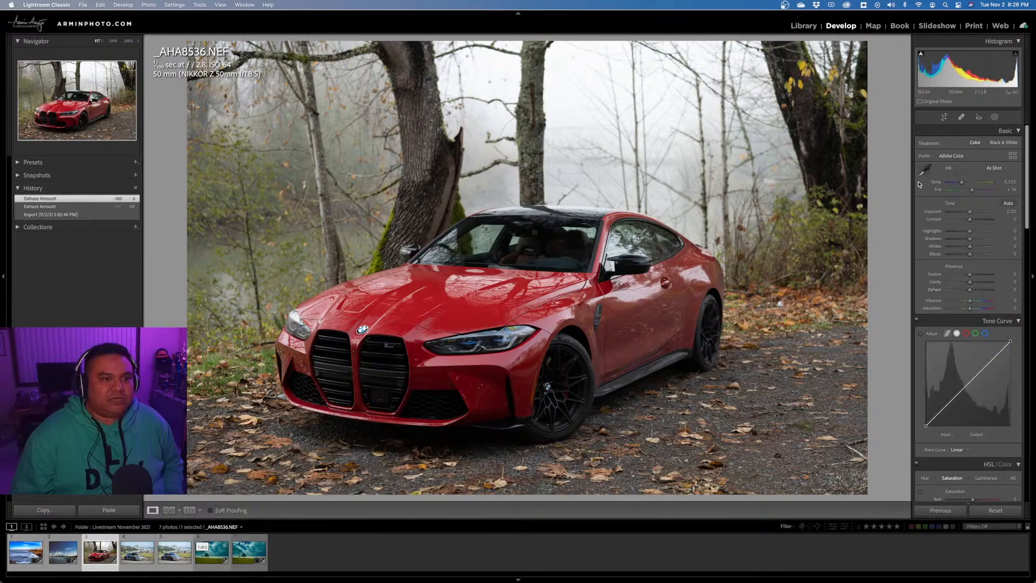
# Create a Select Subject mask of the car and invert it to cover the surroundings.
pyautogui.click(994, 117)
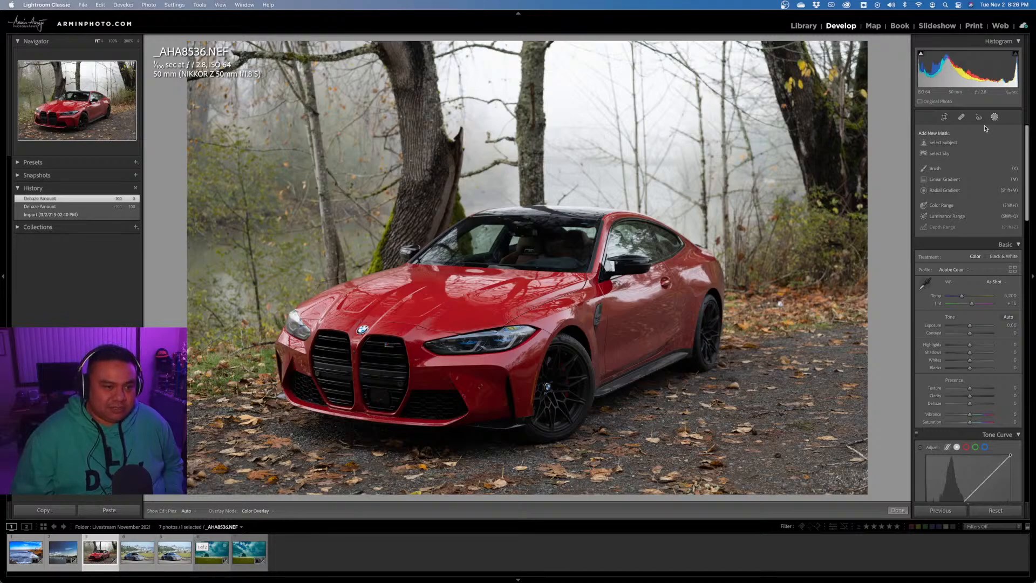
pyautogui.click(943, 143)
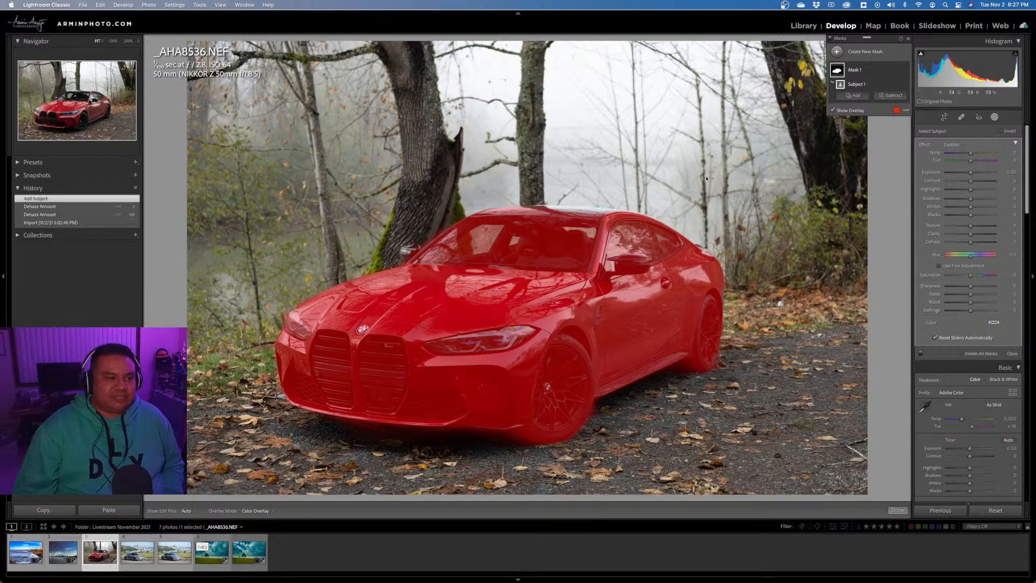
pyautogui.click(1001, 131)
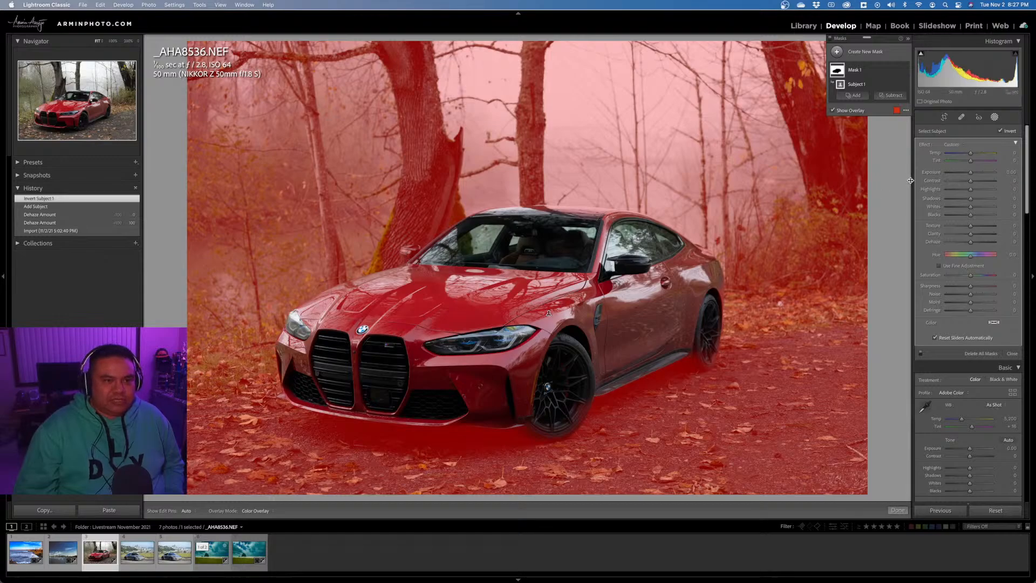
# Rename the inverted subject mask "Everything except the car".
pyautogui.doubleClick(860, 70)
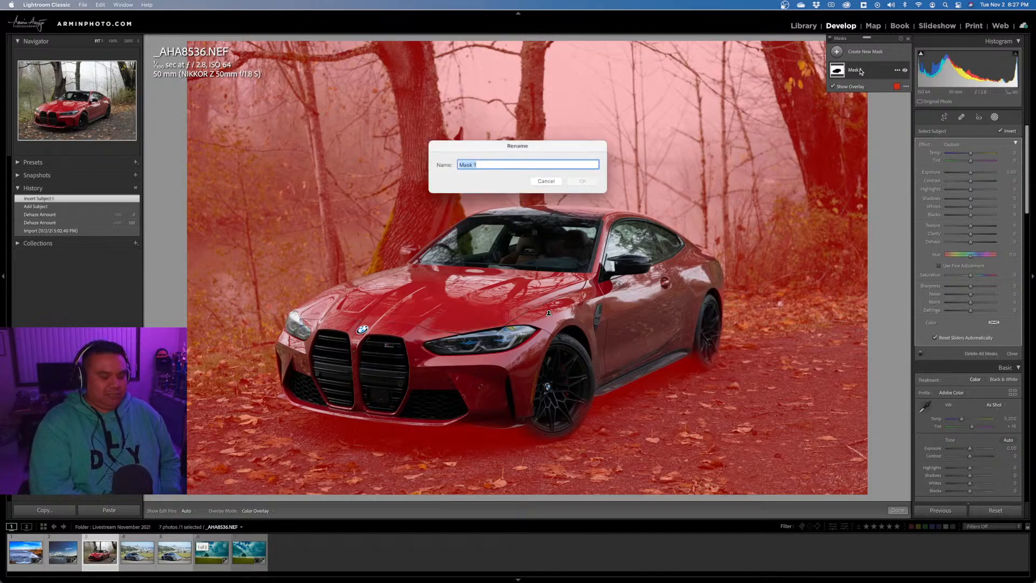
pyautogui.write('Everything exce')
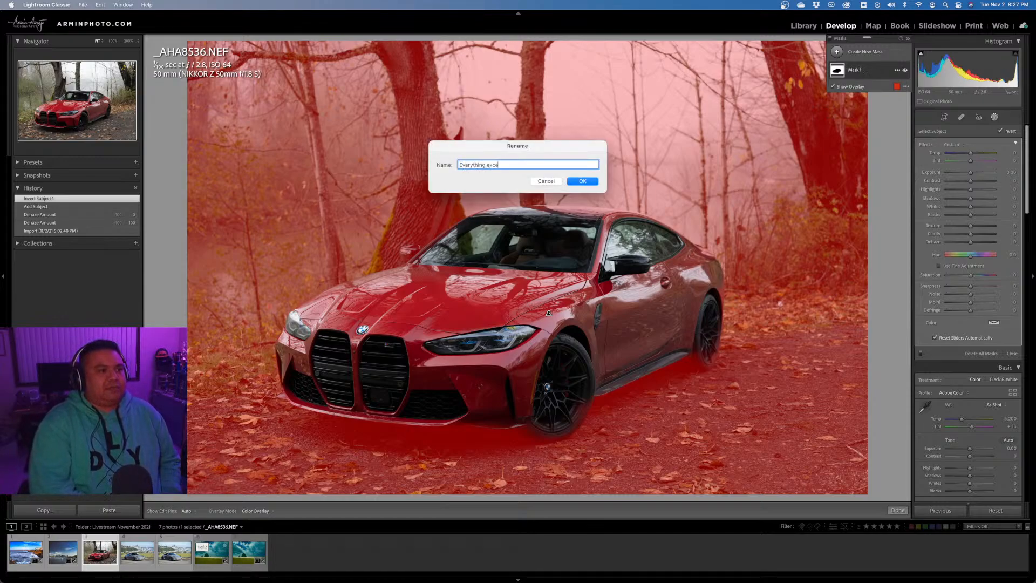
pyautogui.write('pt the car')
pyautogui.press('Return')
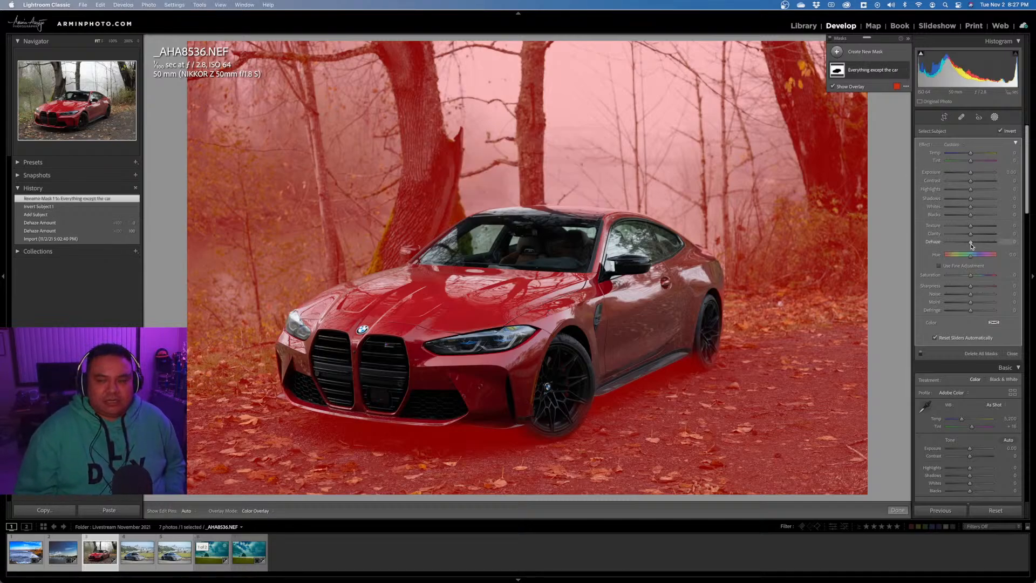
# Hide the mask overlay and set the background mask's Dehaze to 35 and Clarity to 20.
pyautogui.press('o')
pyautogui.moveTo(971, 245); pyautogui.dragTo(994, 243)
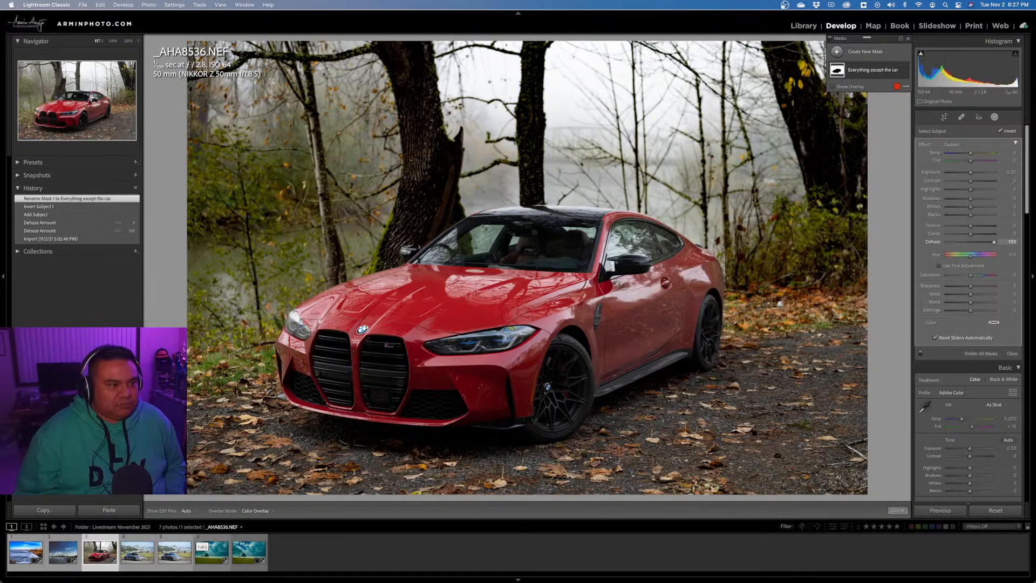
pyautogui.moveTo(994, 243)
pyautogui.mouseDown()
pyautogui.moveTo(979, 247)
pyautogui.moveTo(977, 236)
pyautogui.mouseUp()
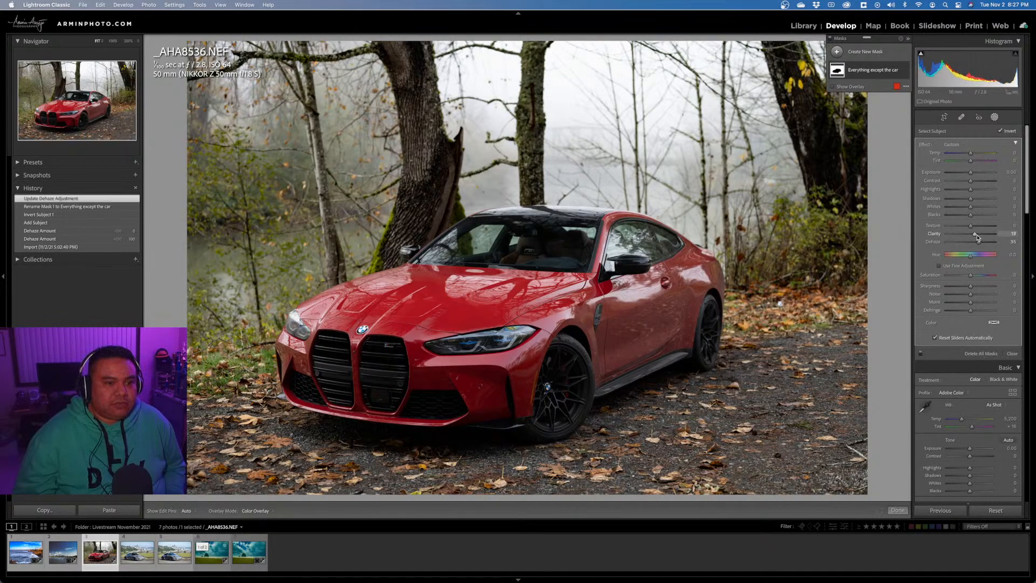
pyautogui.moveTo(978, 237); pyautogui.dragTo(977, 236)
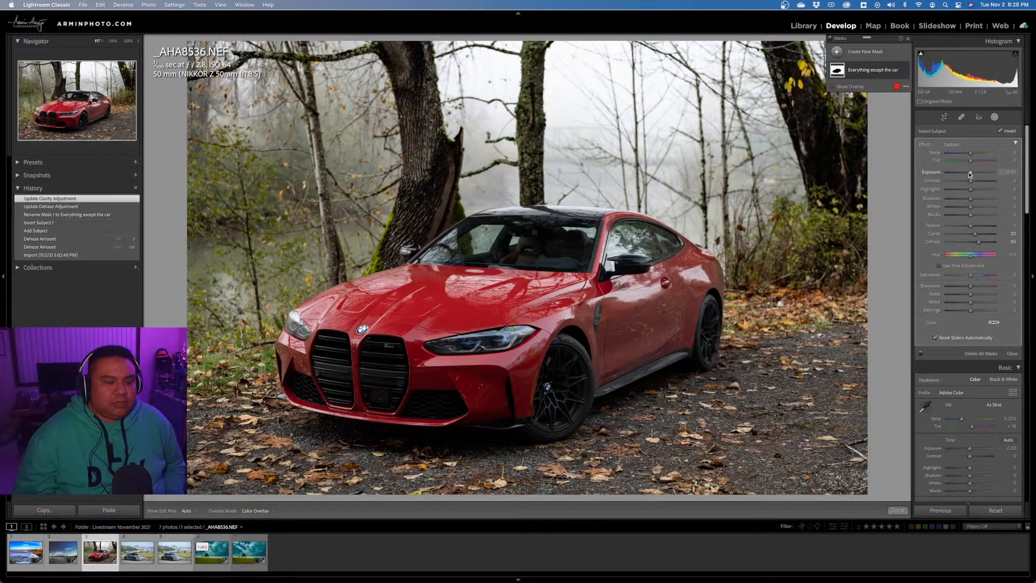
# Tone the background mask with Exposure −0.51, Highlights −21, Shadows 28, Whites −71 and Blacks 11, and raise its Texture slightly.
pyautogui.moveTo(972, 173); pyautogui.dragTo(969, 174)
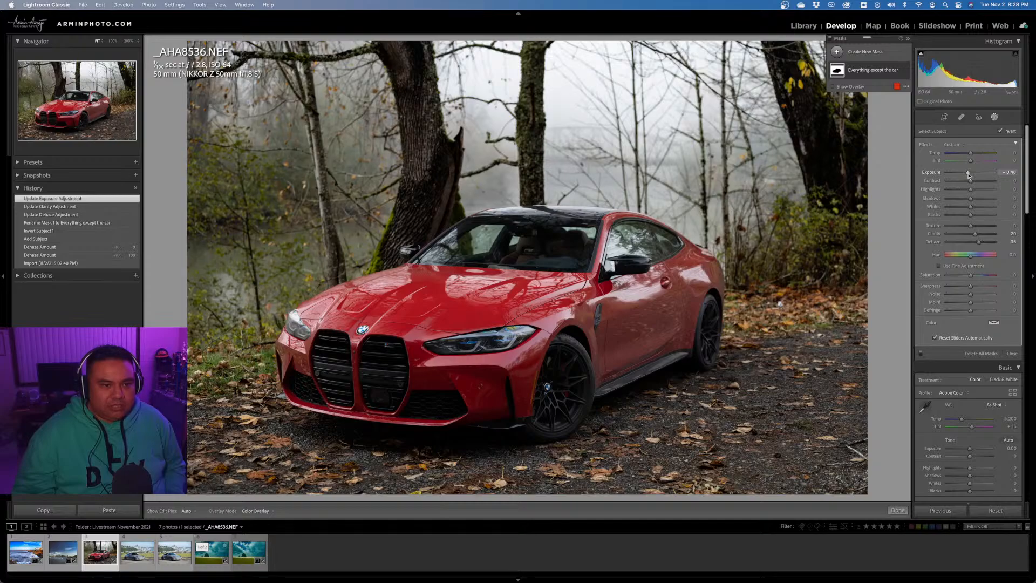
pyautogui.moveTo(968, 174); pyautogui.dragTo(968, 175)
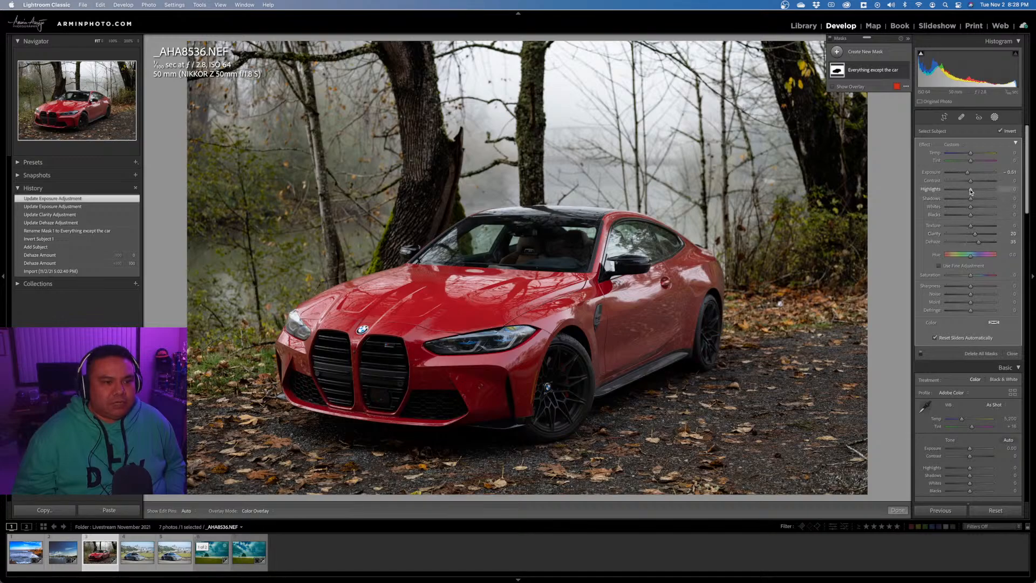
pyautogui.moveTo(970, 189); pyautogui.dragTo(972, 201)
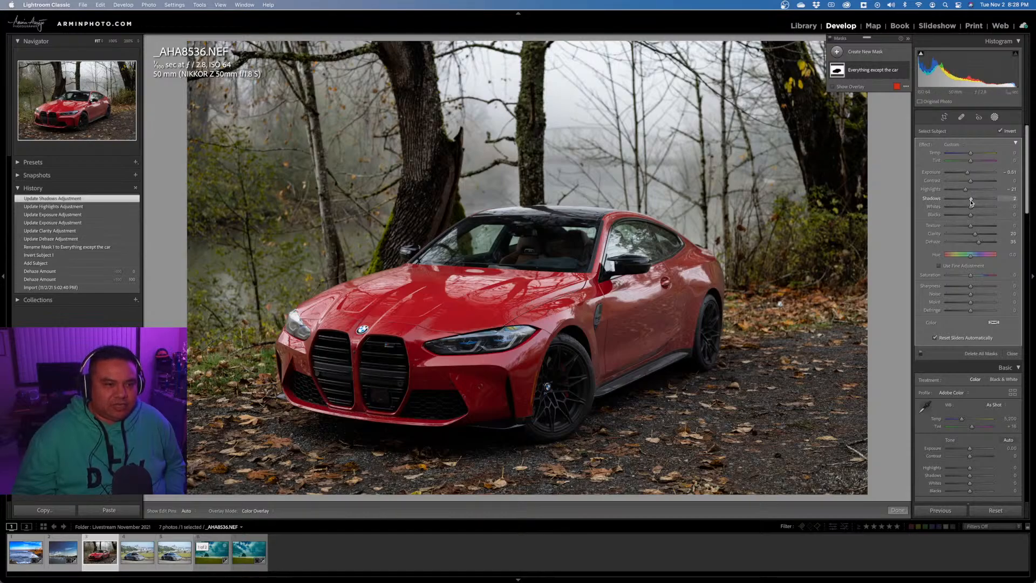
pyautogui.moveTo(971, 202); pyautogui.dragTo(973, 228)
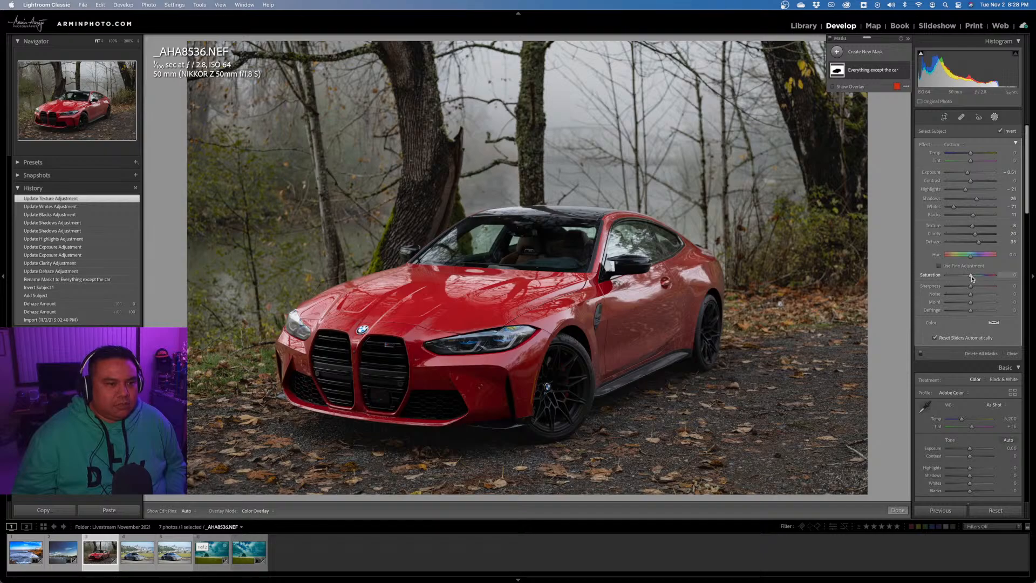
# Compare stronger and weaker colour in the background mask and set its Saturation to 36.
pyautogui.moveTo(972, 277); pyautogui.dragTo(987, 281)
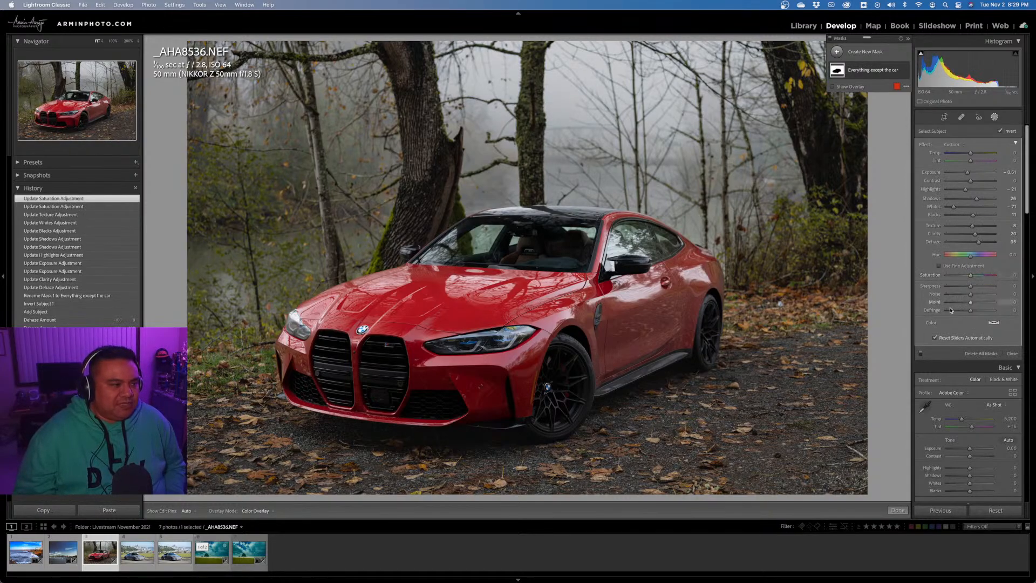
pyautogui.moveTo(969, 278); pyautogui.dragTo(961, 280)
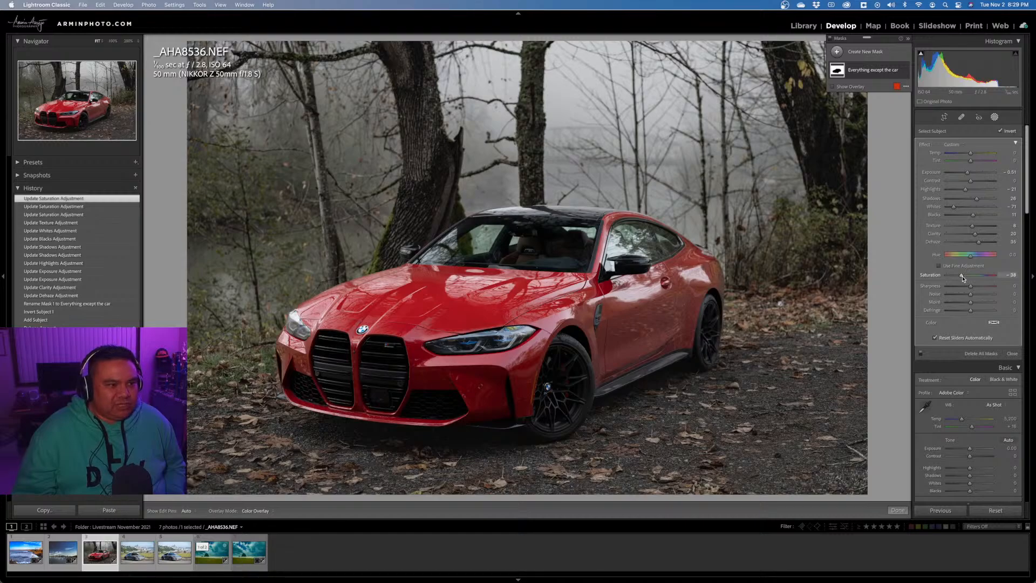
pyautogui.moveTo(964, 277); pyautogui.dragTo(981, 279)
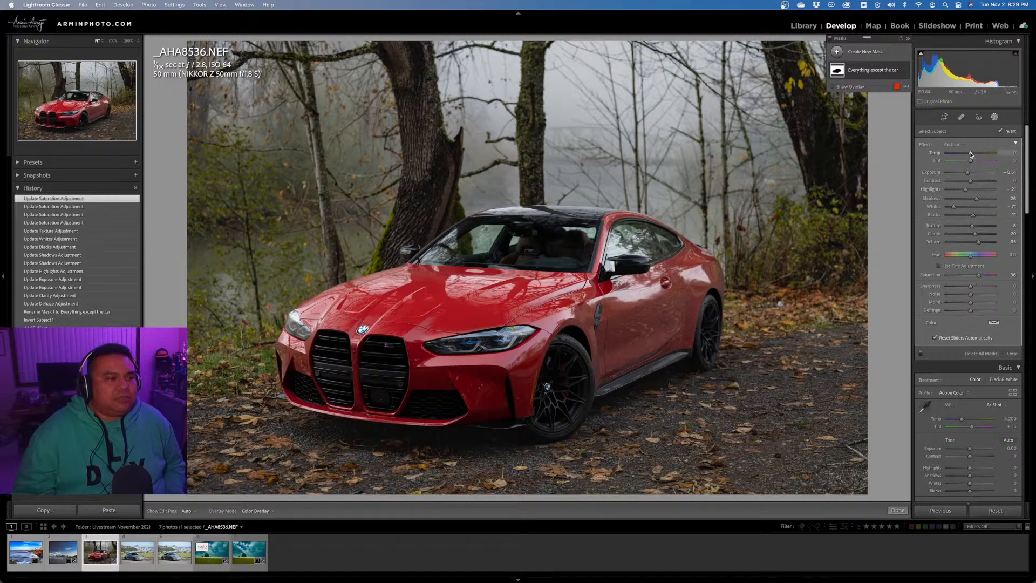
# Compare warm and cool background looks, and set the mask's Temp to −16 and Tint to 1.
pyautogui.moveTo(970, 154); pyautogui.dragTo(968, 156)
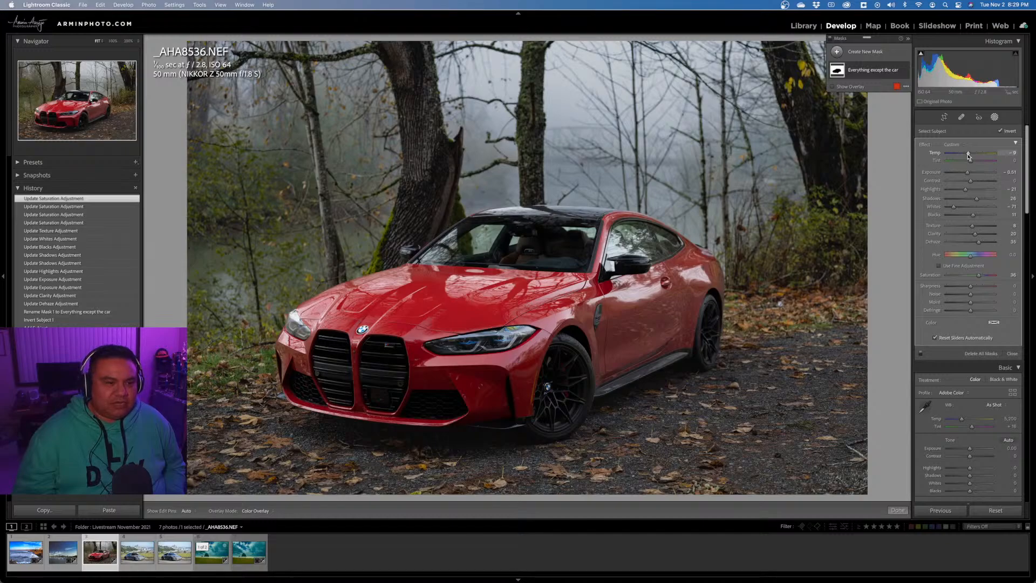
pyautogui.moveTo(969, 156); pyautogui.dragTo(980, 156)
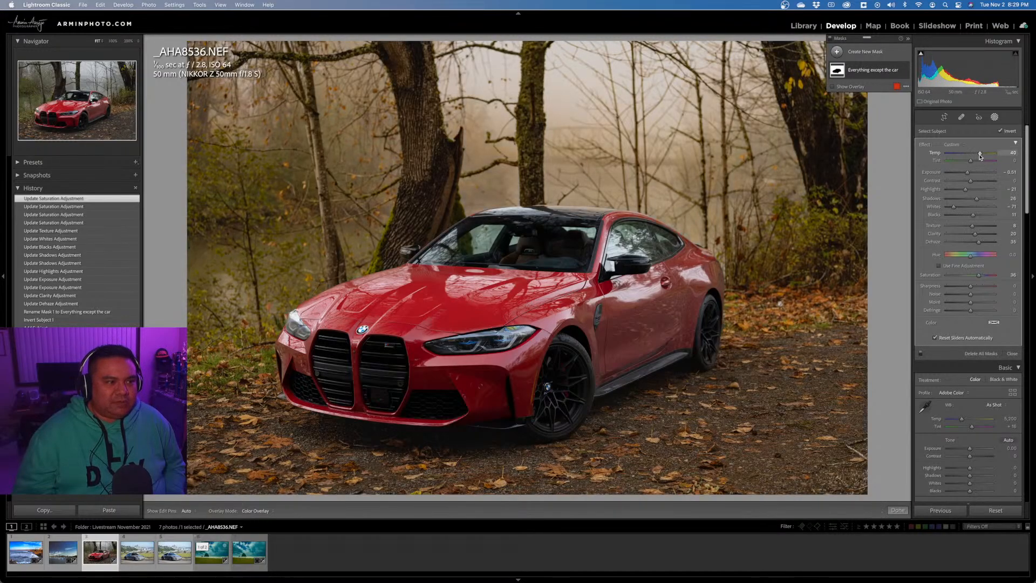
pyautogui.moveTo(981, 156); pyautogui.dragTo(967, 156)
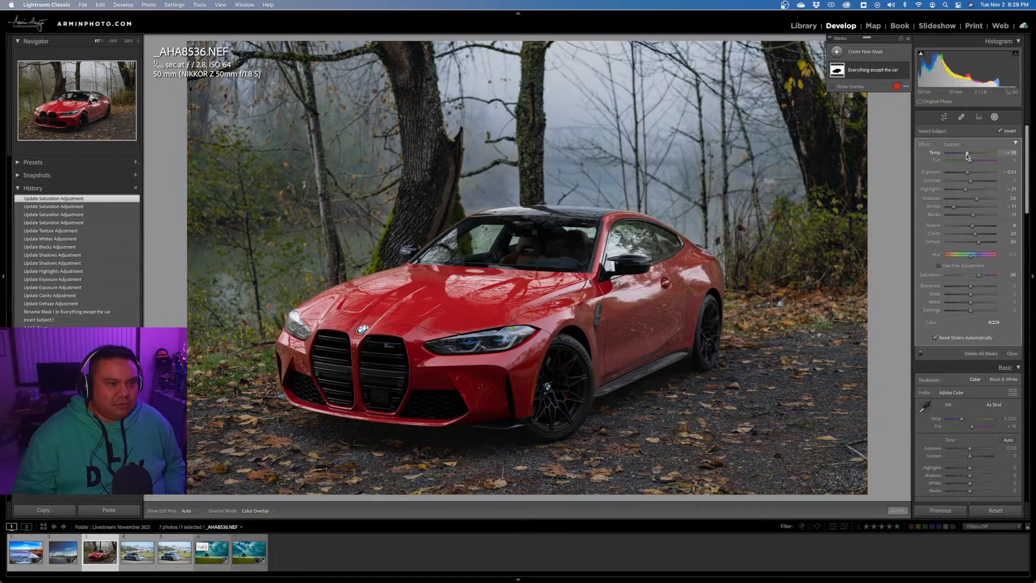
pyautogui.moveTo(967, 157); pyautogui.dragTo(966, 163)
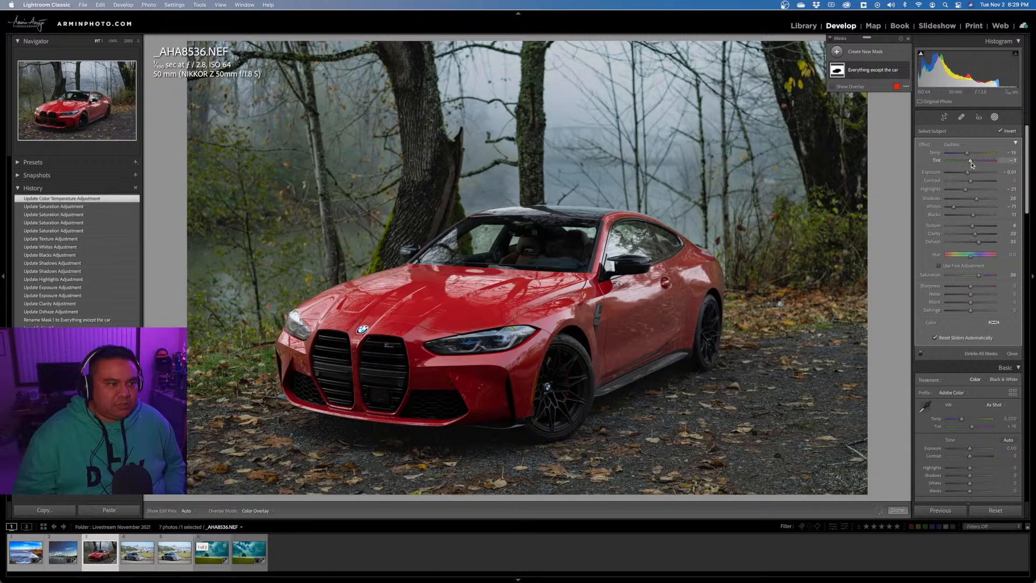
pyautogui.moveTo(972, 164); pyautogui.dragTo(974, 164)
pyautogui.moveTo(971, 163); pyautogui.dragTo(971, 165)
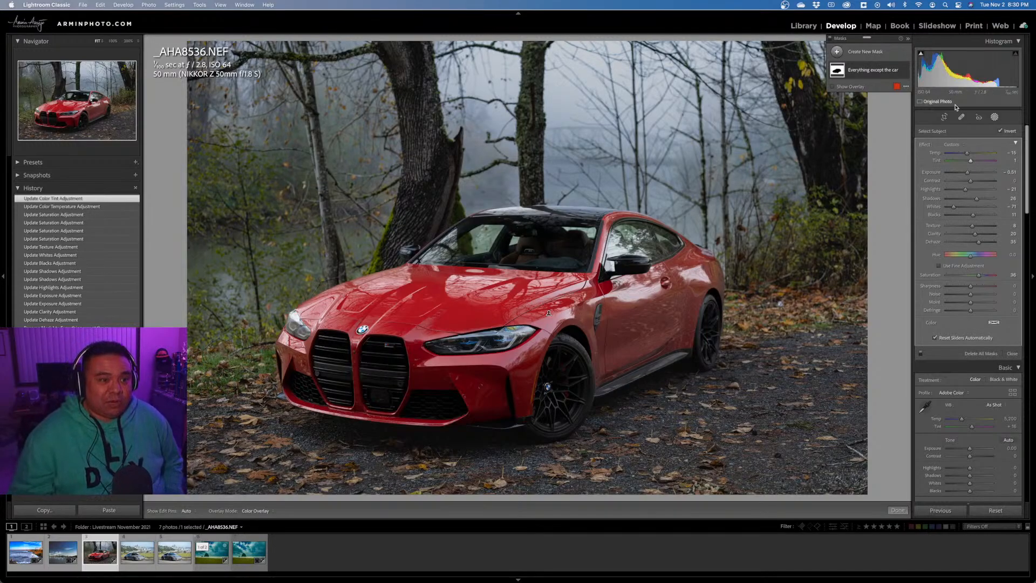
# Add a brush of size 3.0 to the "Everything except the car" mask and paint in the background seen through the windshield.
pyautogui.click(880, 78)
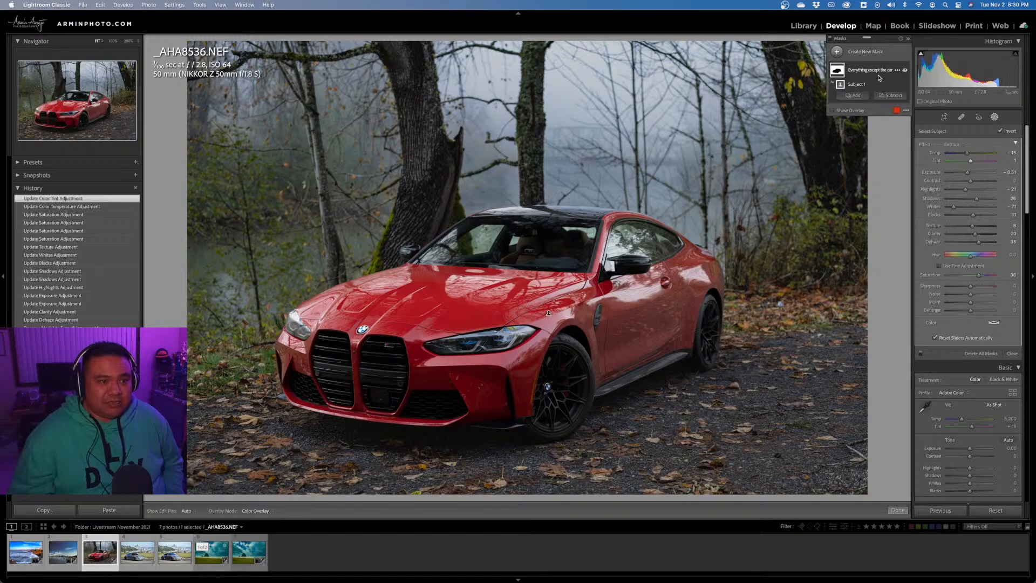
pyautogui.click(857, 96)
pyautogui.click(880, 143)
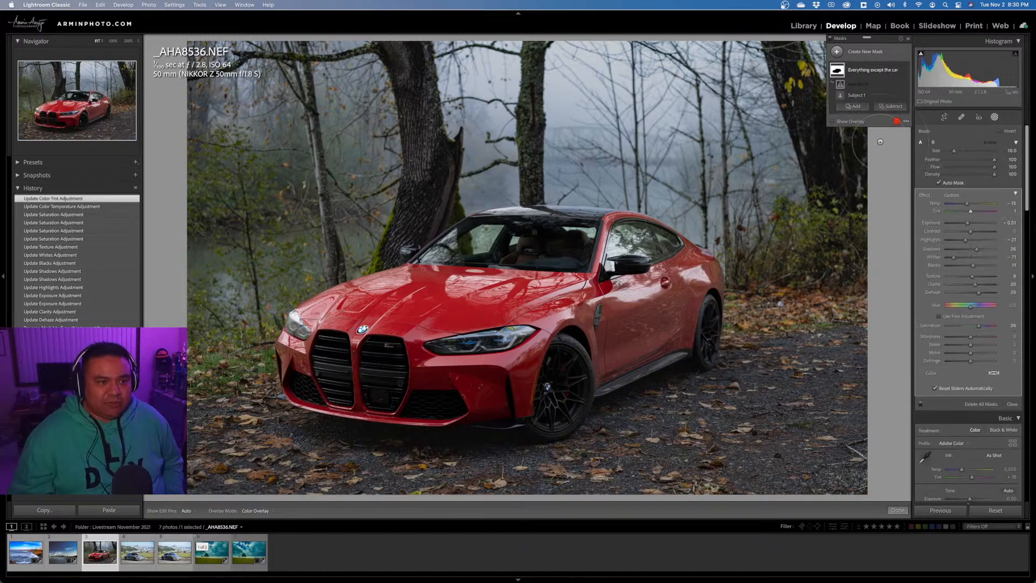
pyautogui.scroll(-5, 475, 237)
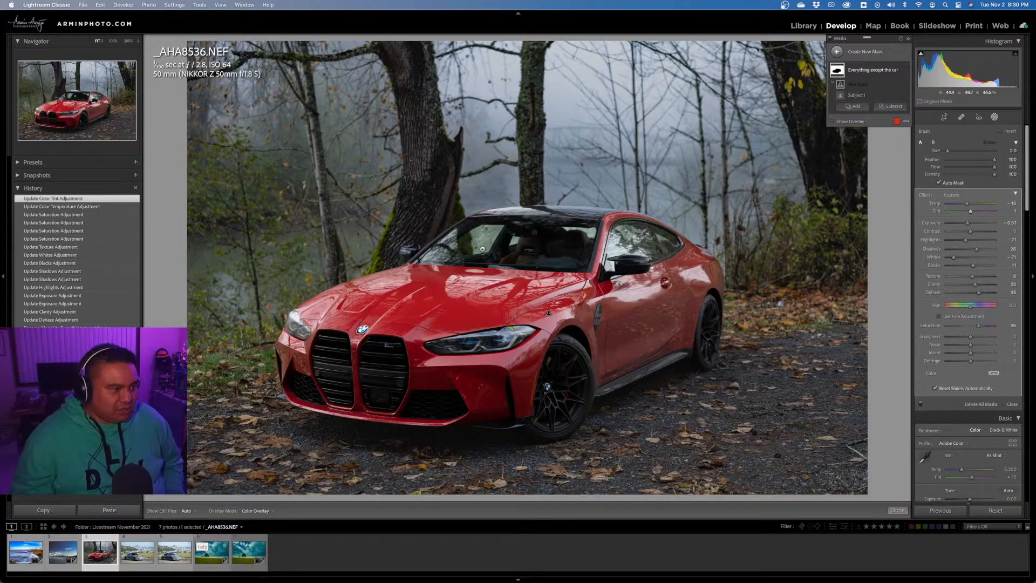
pyautogui.press('h')
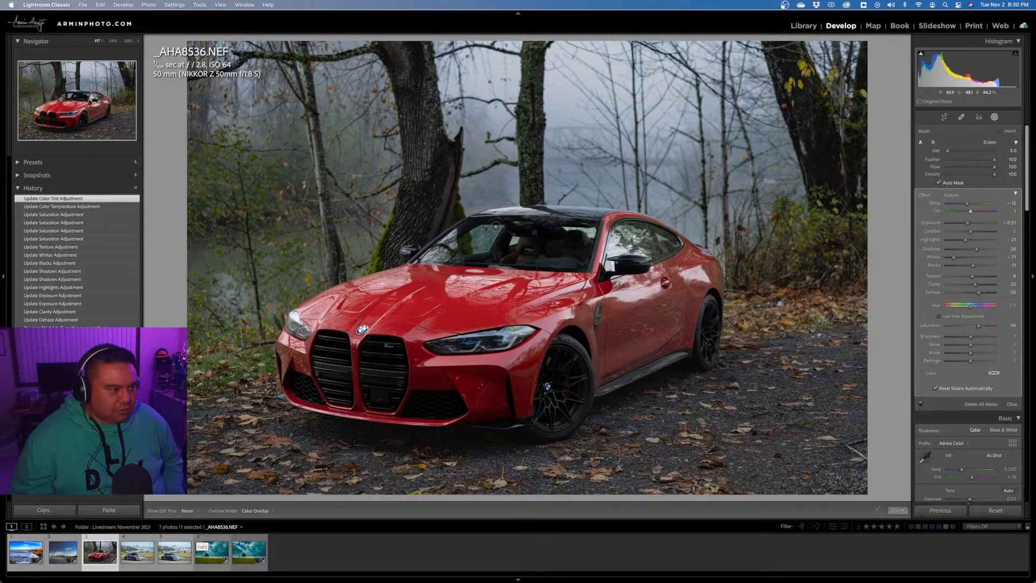
pyautogui.moveTo(479, 231); pyautogui.dragTo(469, 232)
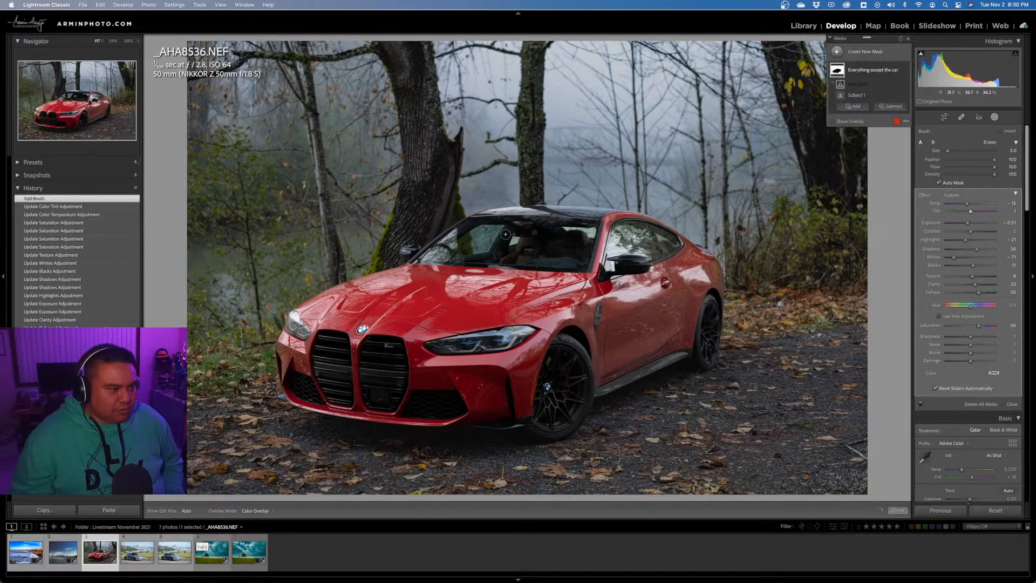
pyautogui.press('h')
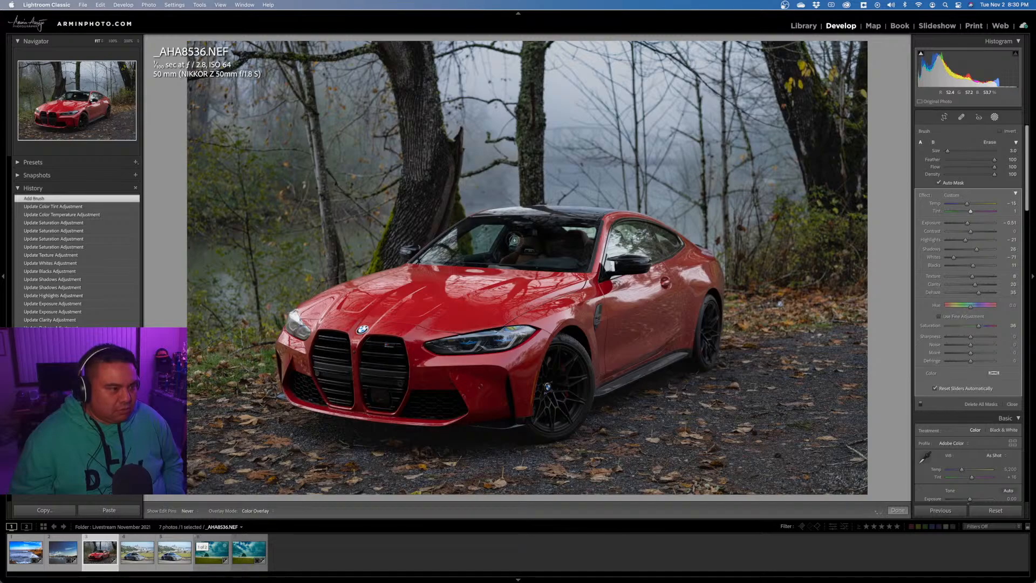
pyautogui.moveTo(518, 236); pyautogui.dragTo(516, 235)
# Try brushing the car's side windows into the background mask, and undo the last two brush strokes.
pyautogui.moveTo(591, 231)
pyautogui.mouseDown()
pyautogui.moveTo(593, 233)
pyautogui.moveTo(477, 250)
pyautogui.moveTo(645, 230)
pyautogui.moveTo(631, 232)
pyautogui.moveTo(663, 239)
pyautogui.mouseUp()
pyautogui.scroll(-1, 669, 242)
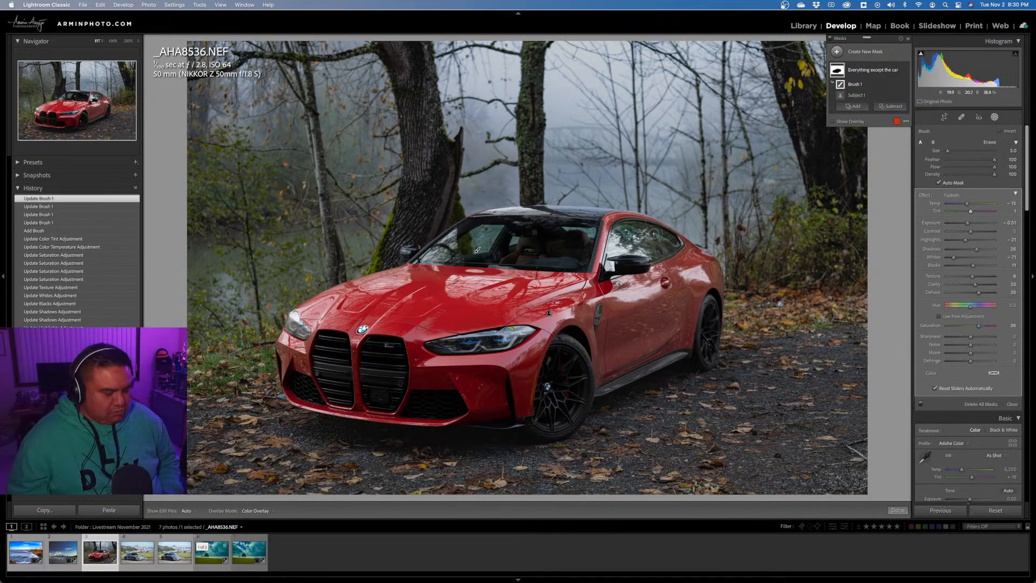
pyautogui.press('super+z')
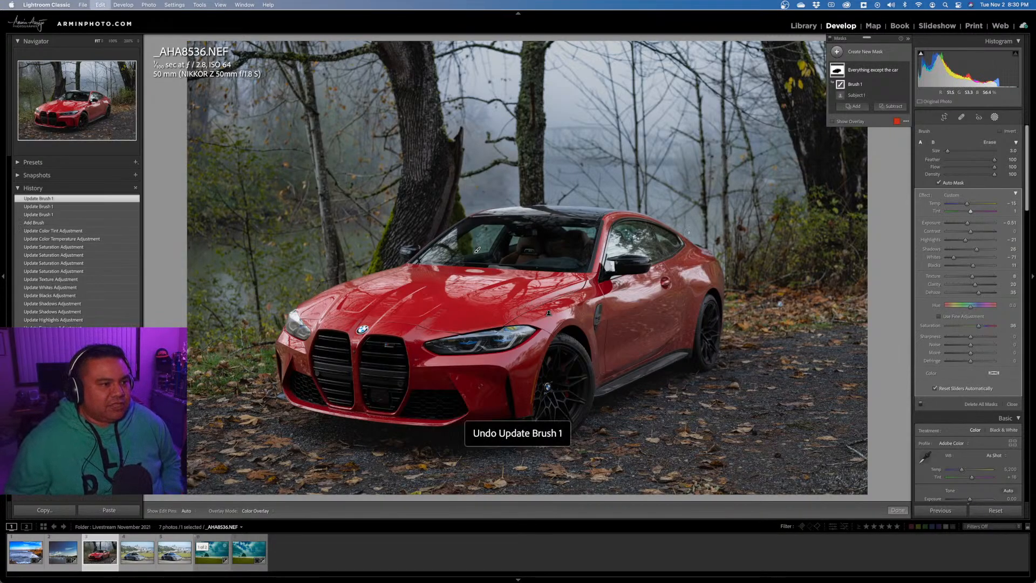
pyautogui.press('super+z')
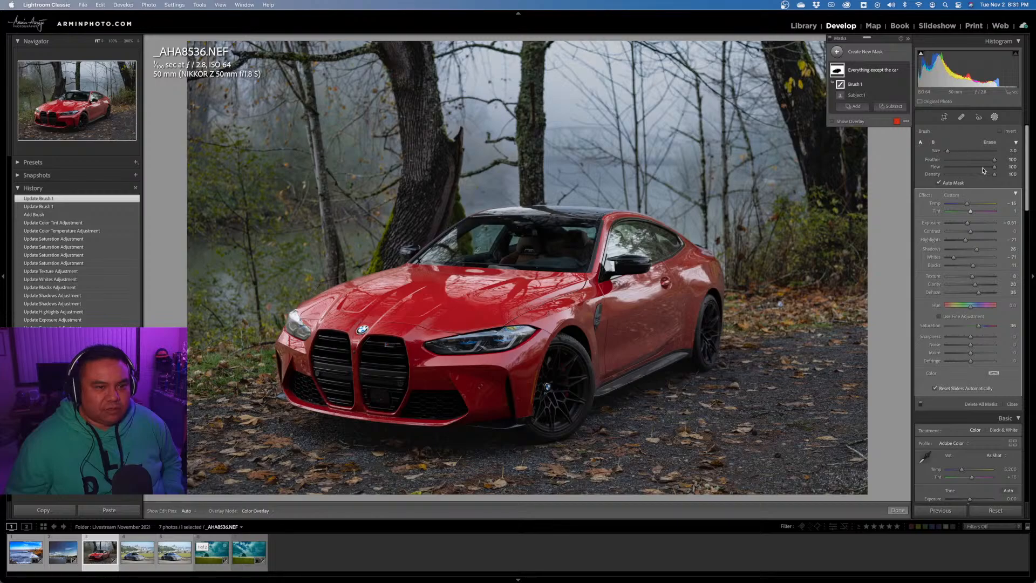
# Lower the brush Flow to 48, paint the car's side windows into the background mask, and close masking.
pyautogui.moveTo(991, 169); pyautogui.dragTo(972, 169)
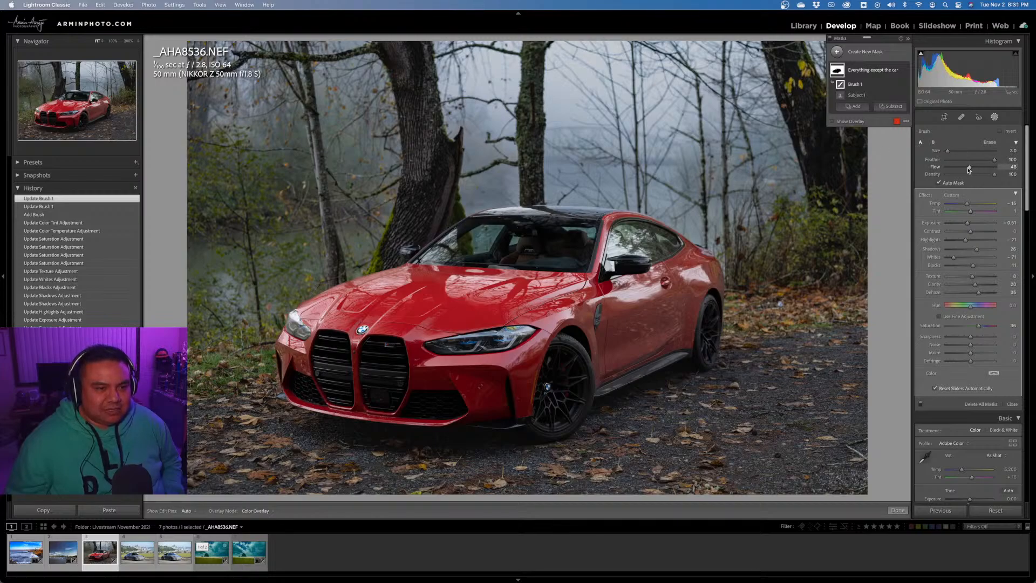
pyautogui.press('h')
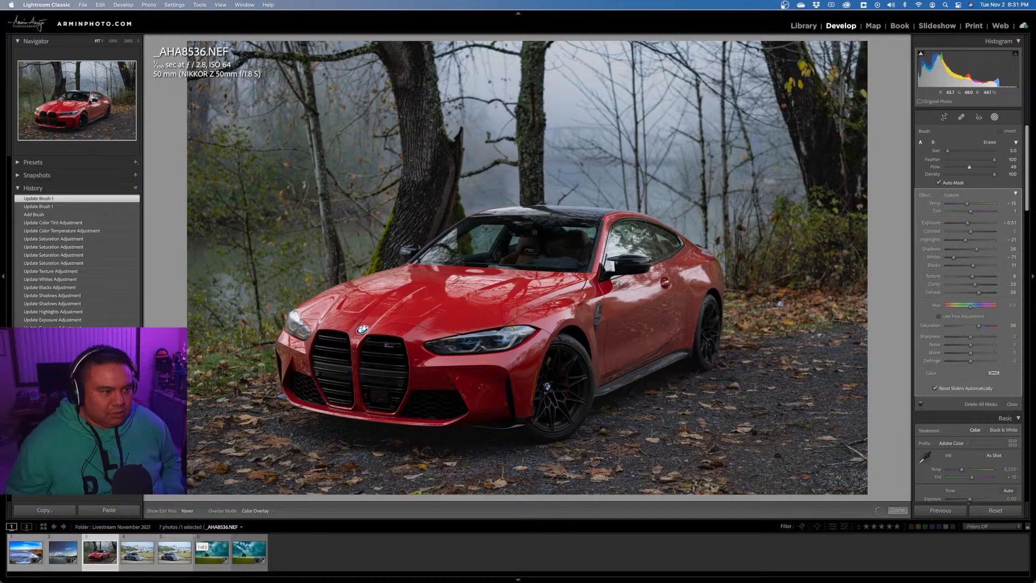
pyautogui.moveTo(633, 228); pyautogui.dragTo(654, 241)
pyautogui.press('h')
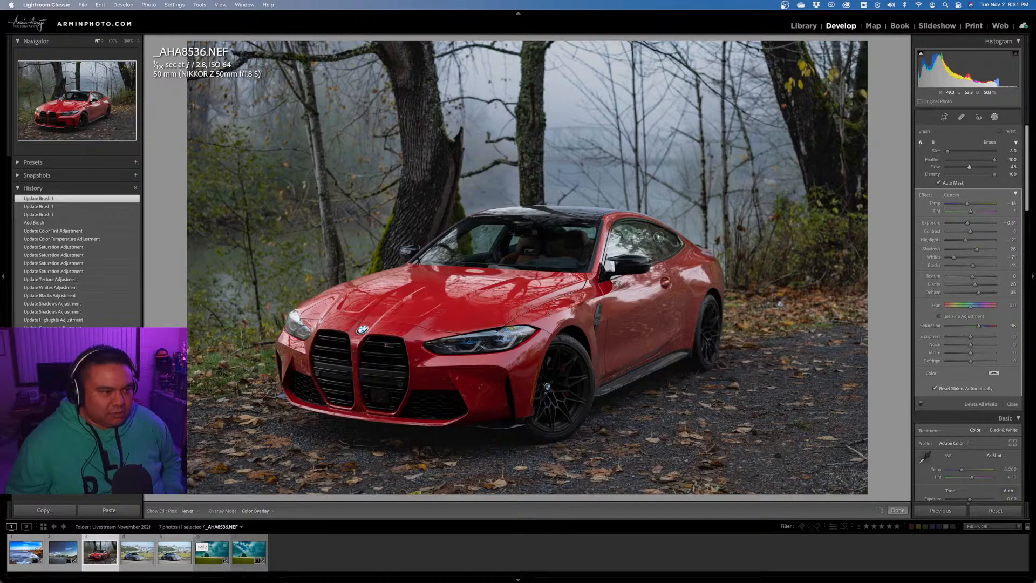
pyautogui.moveTo(662, 238); pyautogui.dragTo(665, 240)
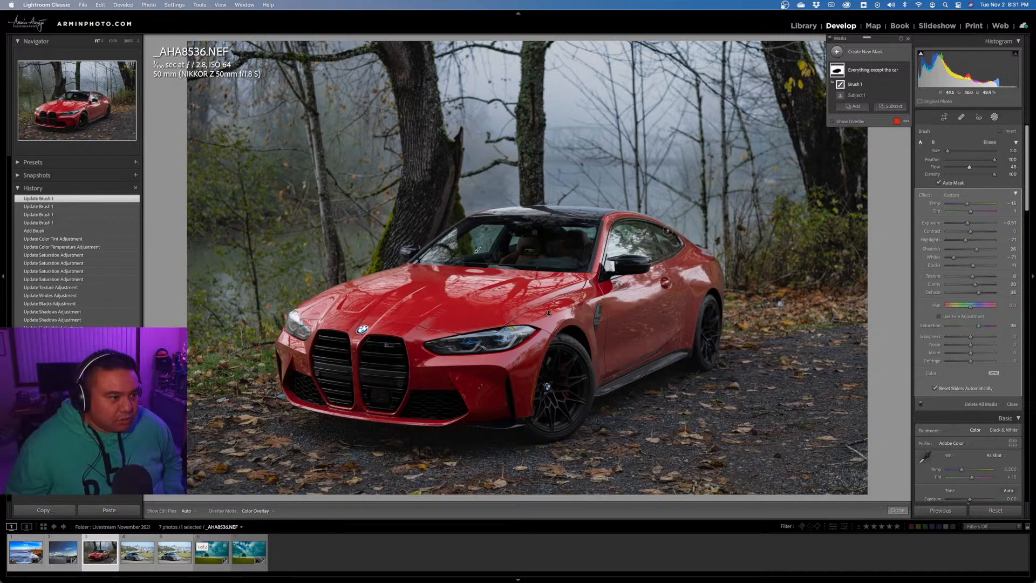
pyautogui.press('h')
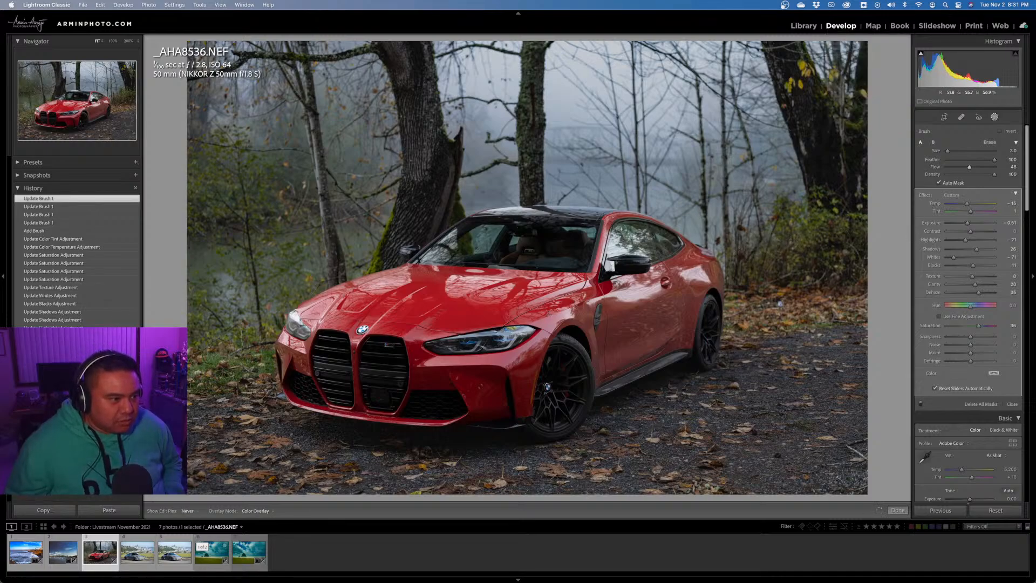
pyautogui.press('h')
pyautogui.moveTo(662, 240); pyautogui.dragTo(670, 242)
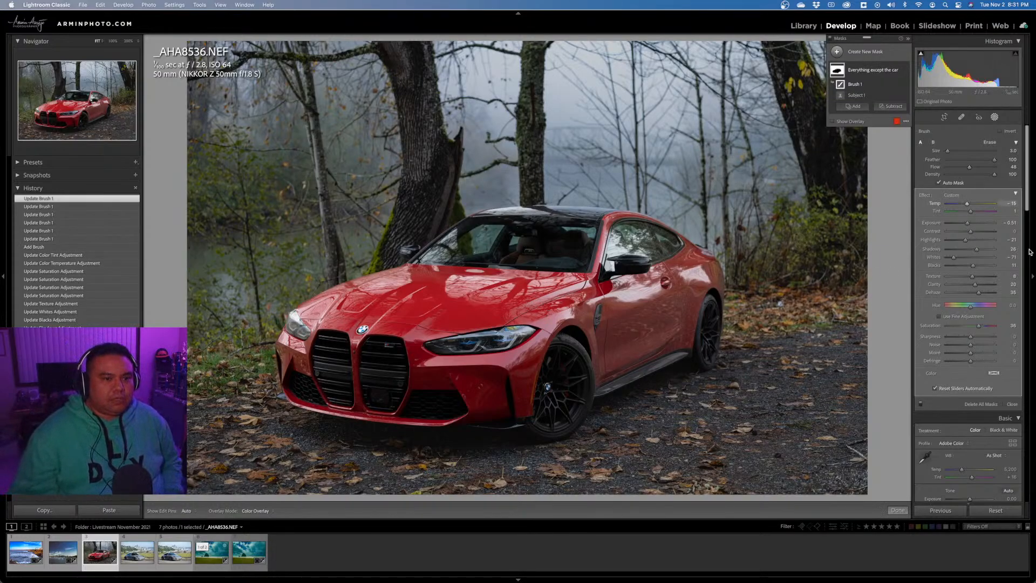
pyautogui.click(1012, 405)
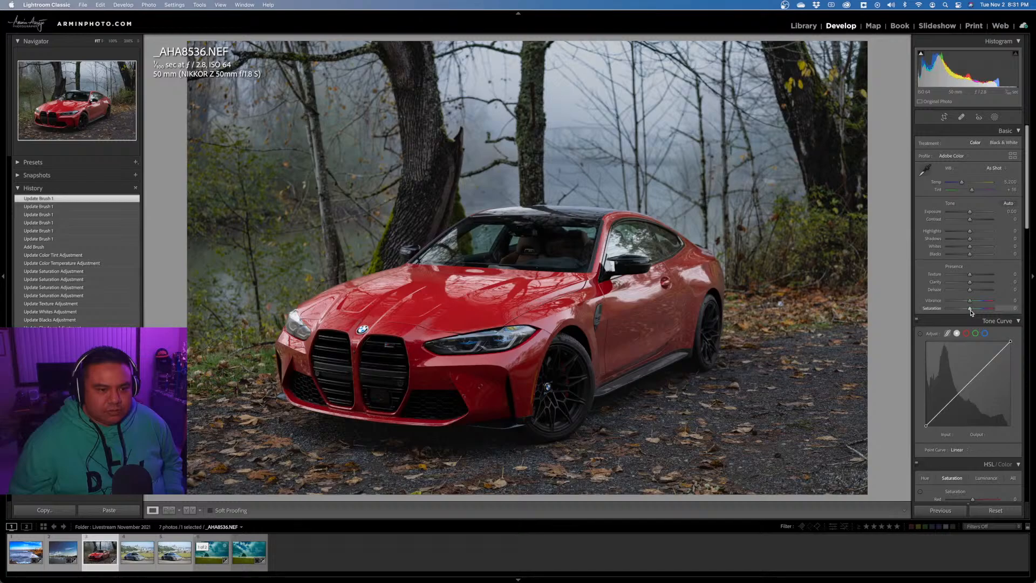
# Try a slight increase of the photo's overall Saturation, undo it, and inspect the hood and headlight up close.
pyautogui.scroll(-3, 971, 312)
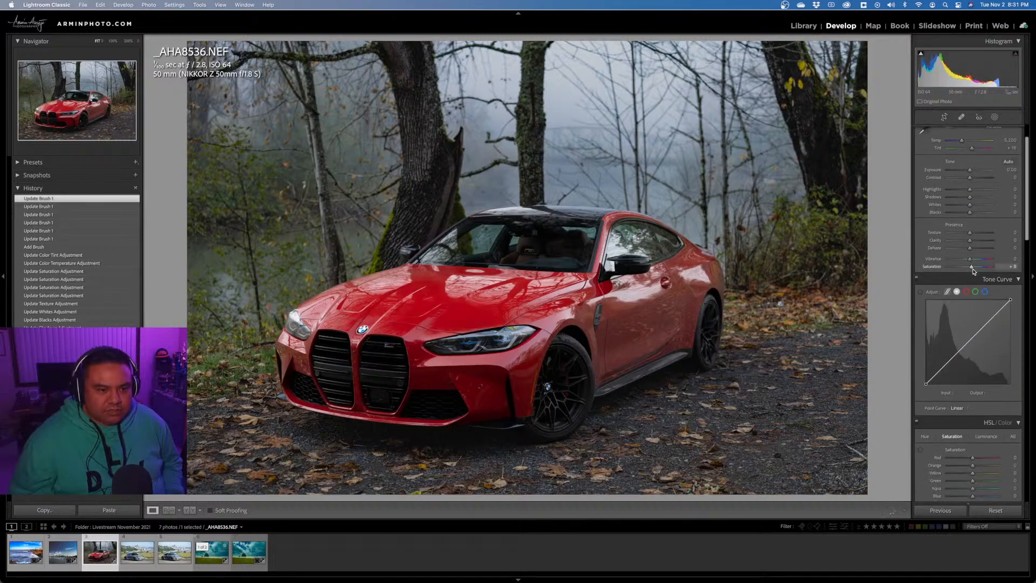
pyautogui.moveTo(972, 269); pyautogui.dragTo(973, 268)
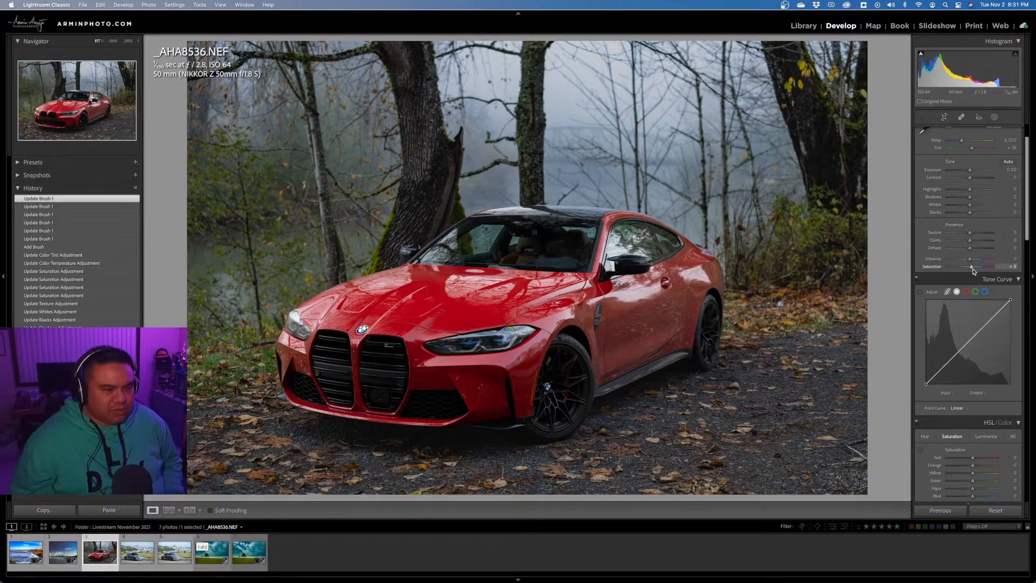
pyautogui.press('super+z')
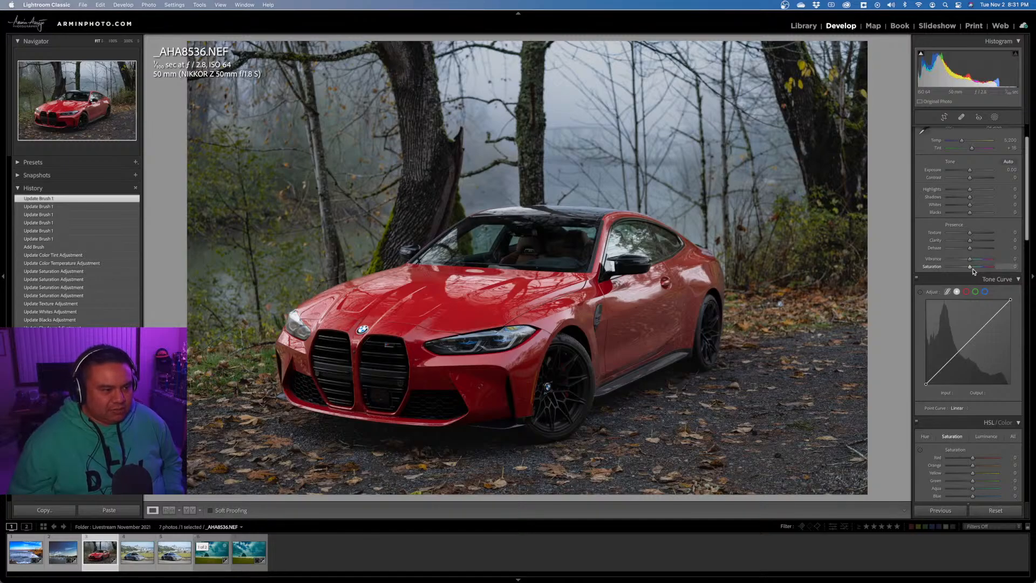
pyautogui.click(476, 325)
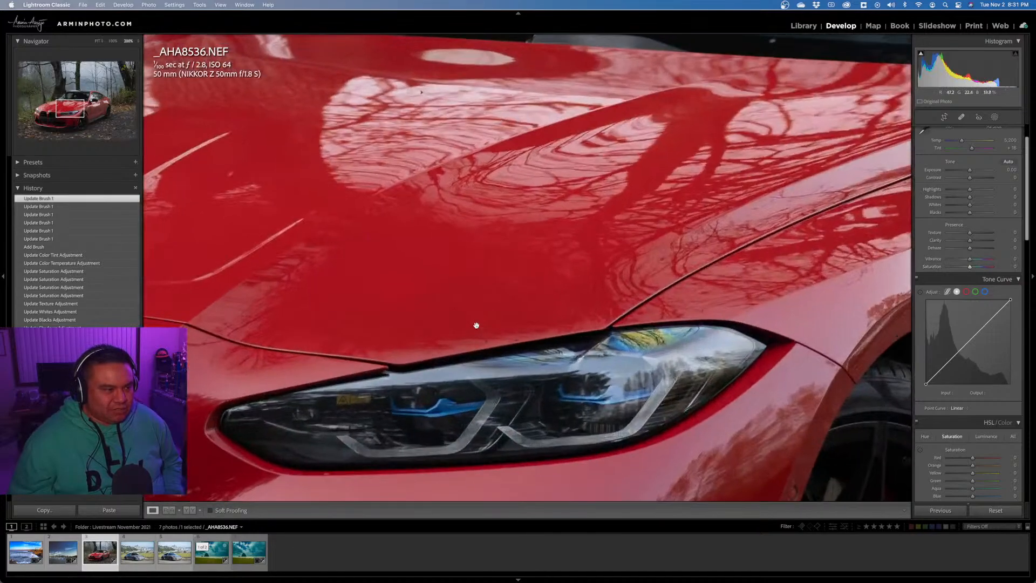
pyautogui.click(477, 323)
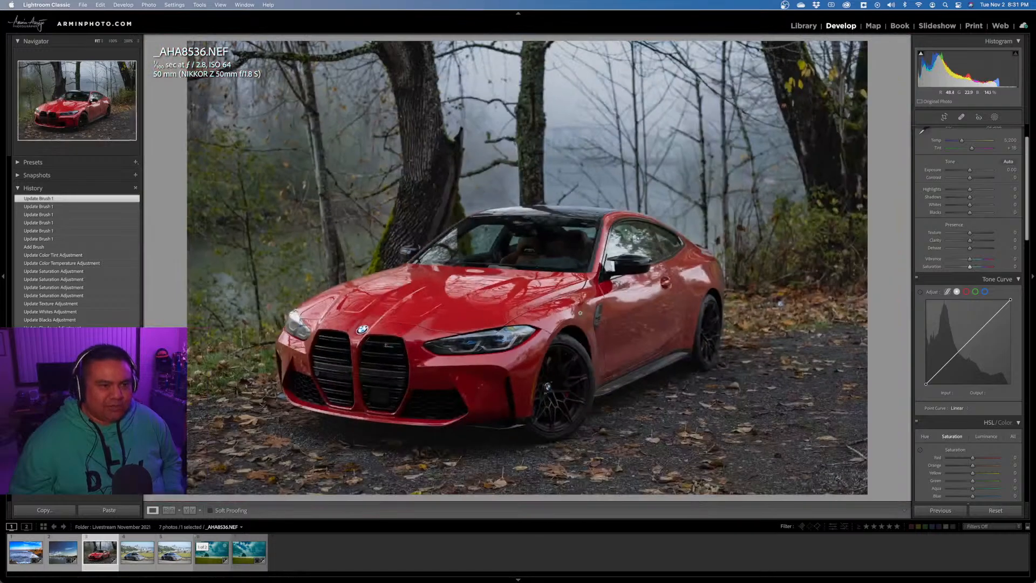
# Try lowering red Saturation to −20 and red Luminance to −30 by sampling the hood, and undo both changes.
pyautogui.scroll(-4, 947, 327)
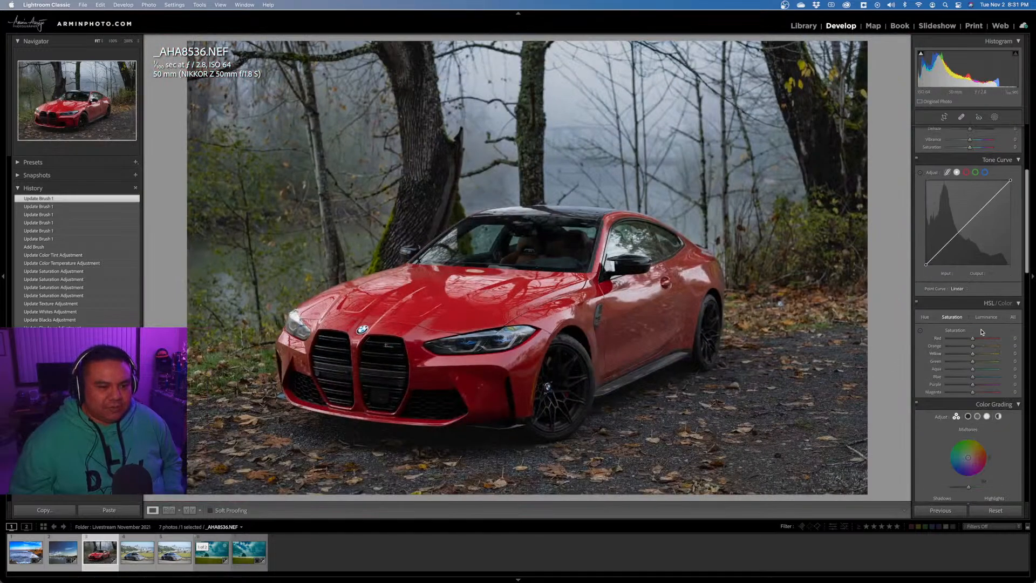
pyautogui.click(921, 331)
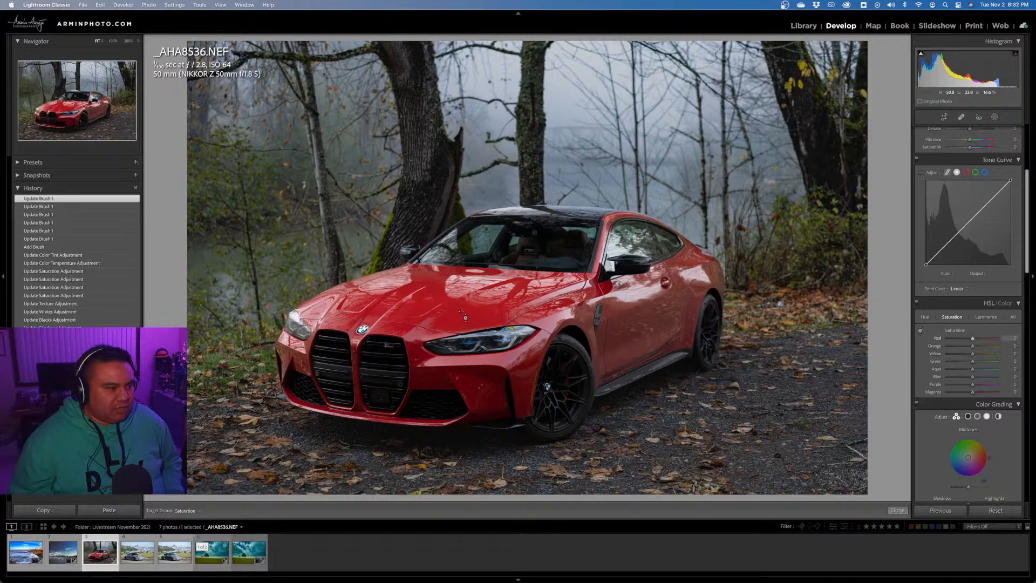
pyautogui.moveTo(461, 311); pyautogui.dragTo(463, 318)
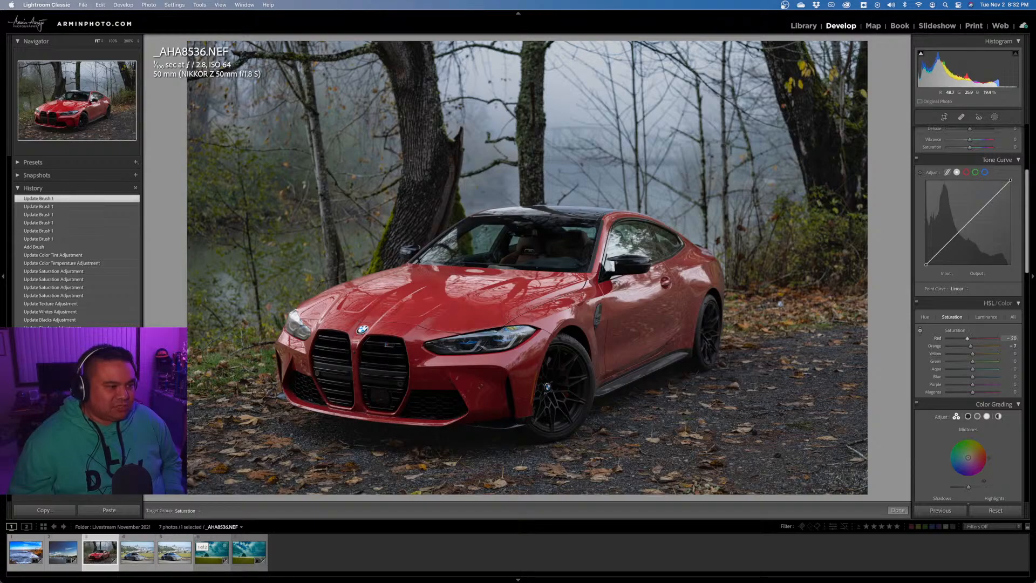
pyautogui.moveTo(463, 316); pyautogui.dragTo(462, 310)
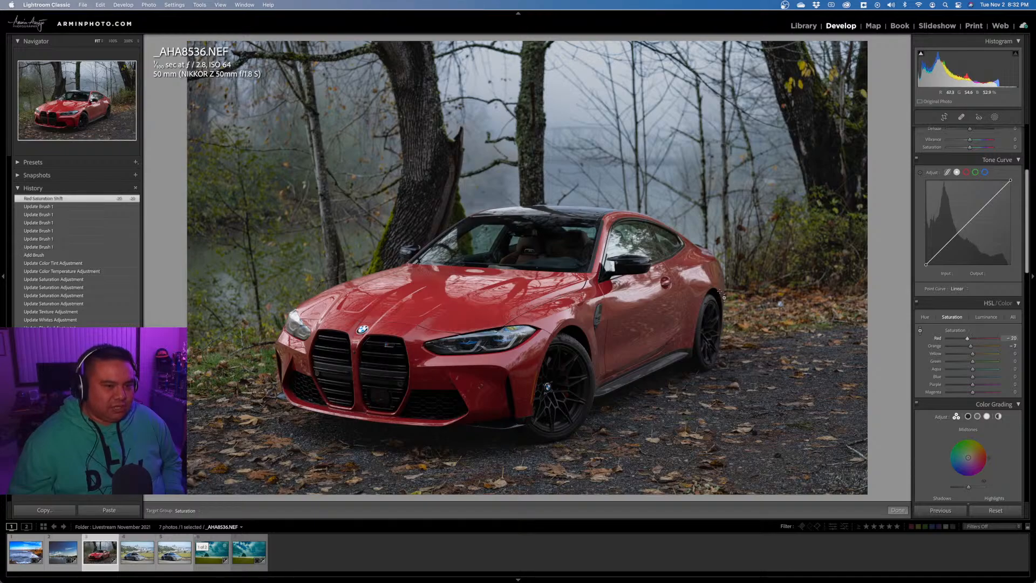
pyautogui.click(987, 317)
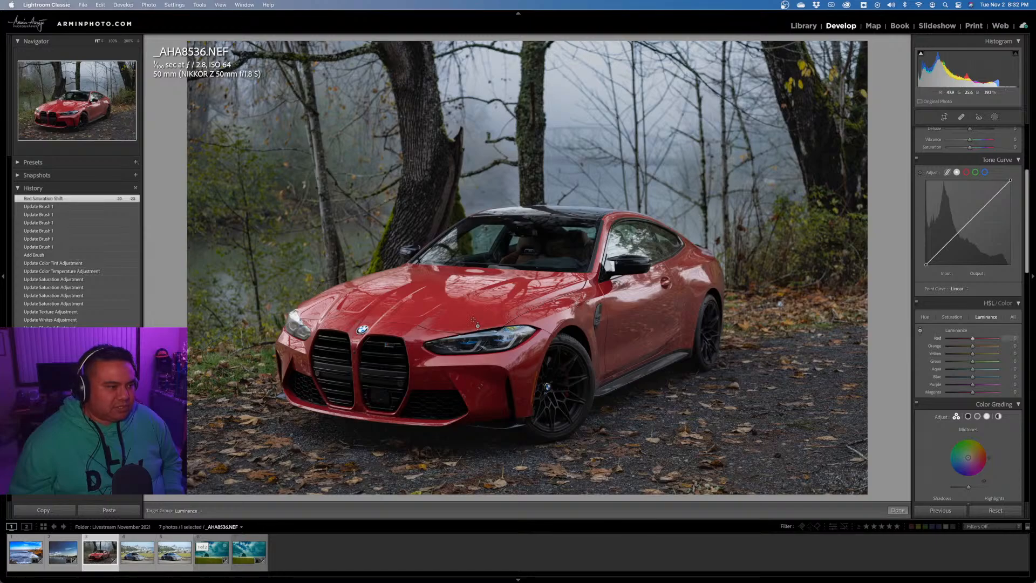
pyautogui.moveTo(463, 311); pyautogui.dragTo(488, 317)
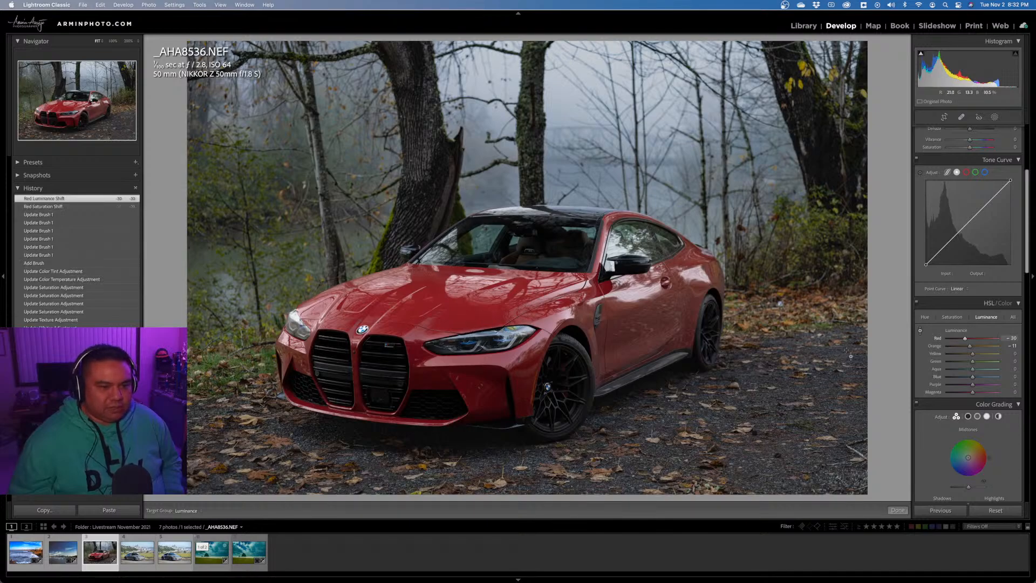
pyautogui.press('super+z')
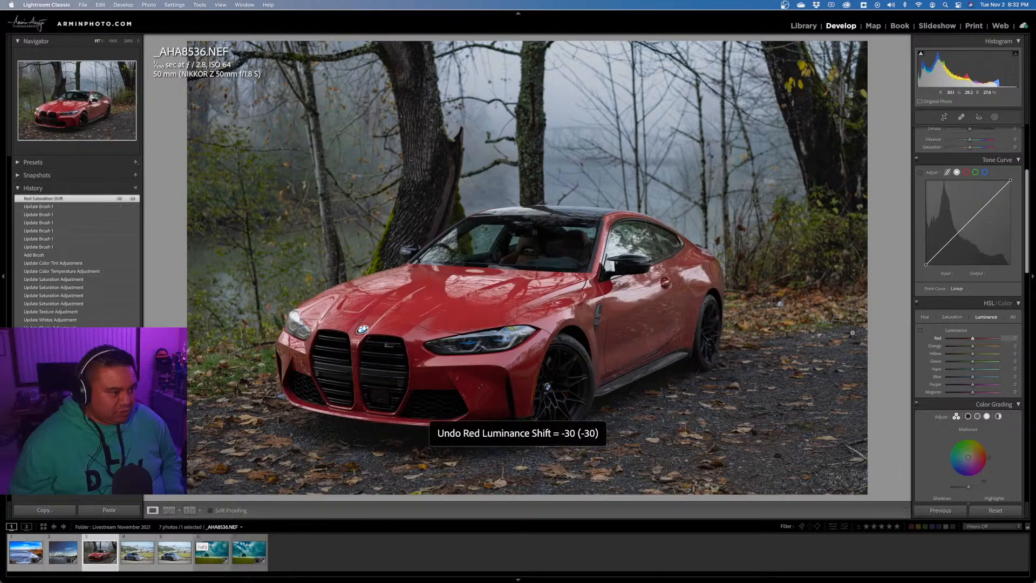
pyautogui.press('super+z')
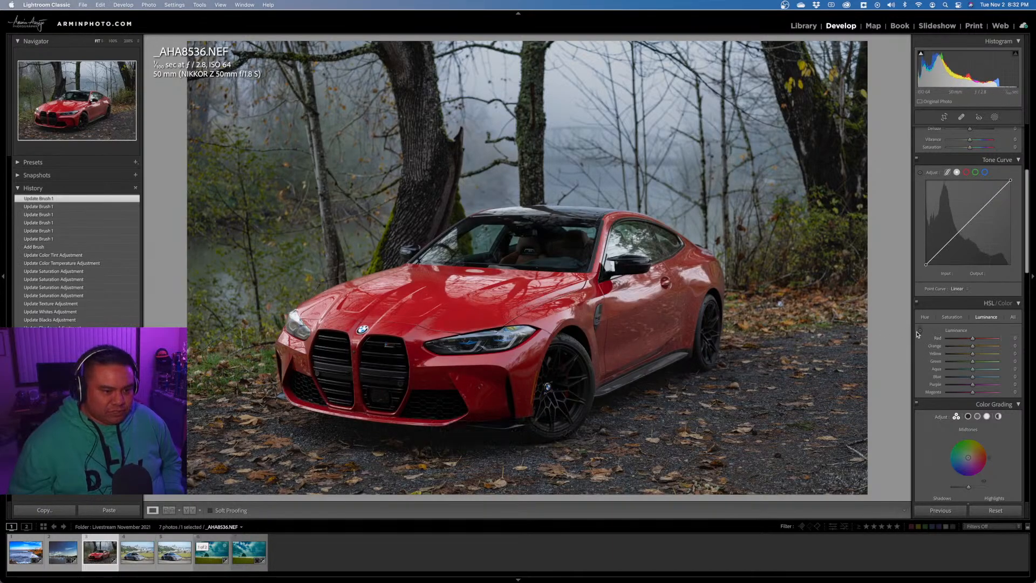
# Try darkening the car's paint with red Luminance at −100 by sampling the hood, and undo the change.
pyautogui.click(919, 331)
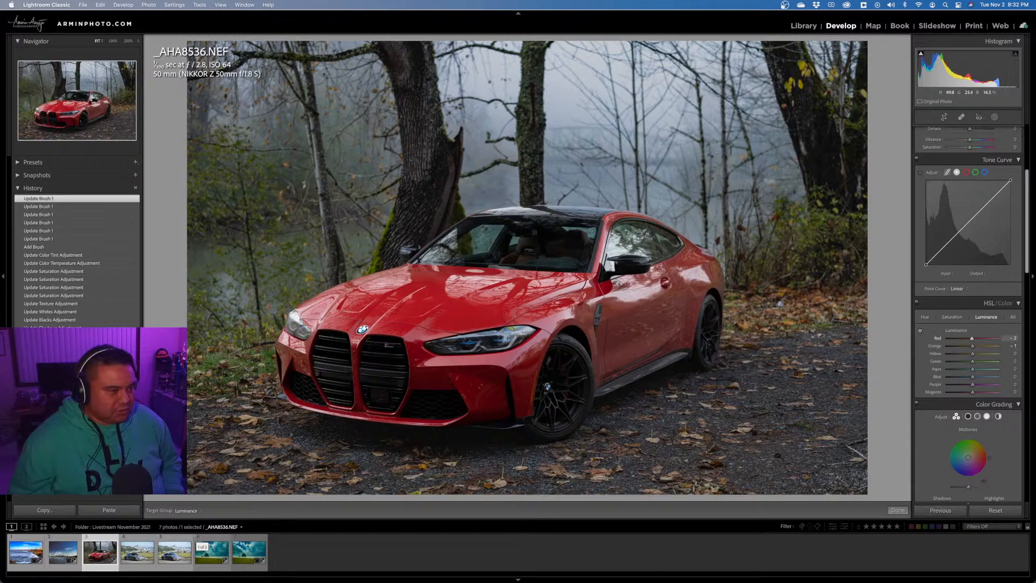
pyautogui.moveTo(475, 309); pyautogui.dragTo(475, 323)
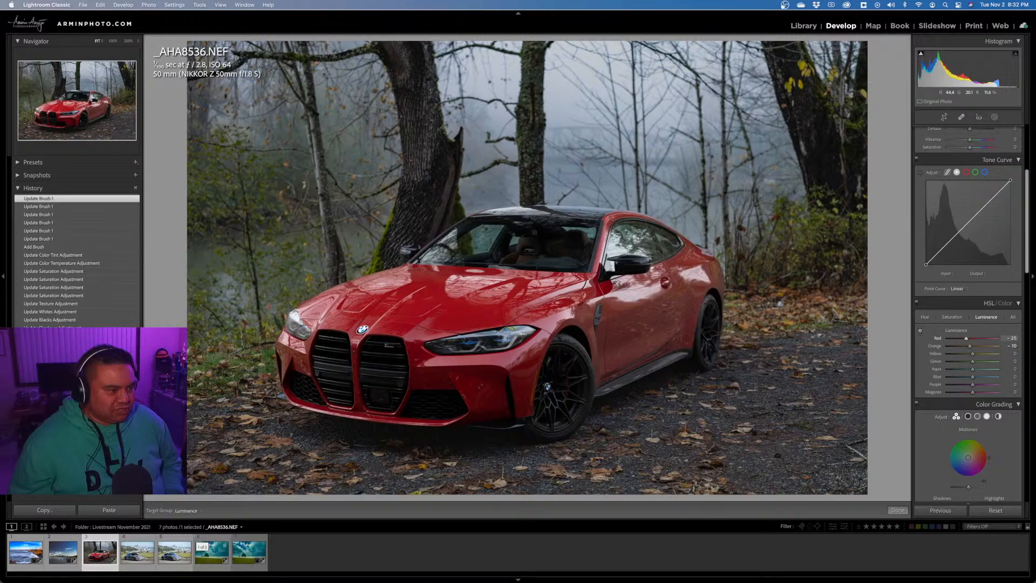
pyautogui.moveTo(475, 326); pyautogui.dragTo(474, 421)
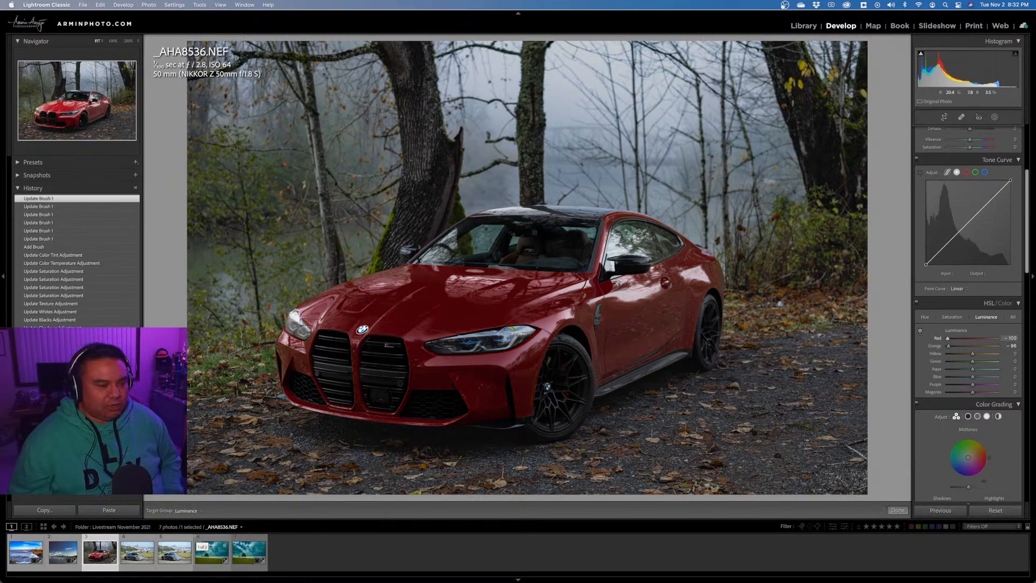
pyautogui.press('super+z')
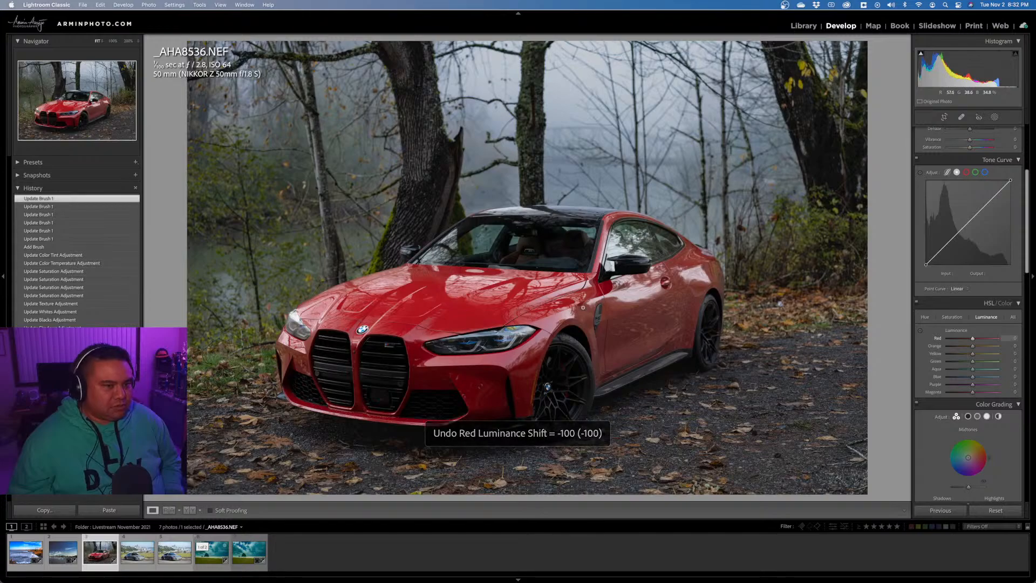
# Lower the red Luminance to −20 by sampling the car's hood with the targeted adjustment tool.
pyautogui.click(920, 331)
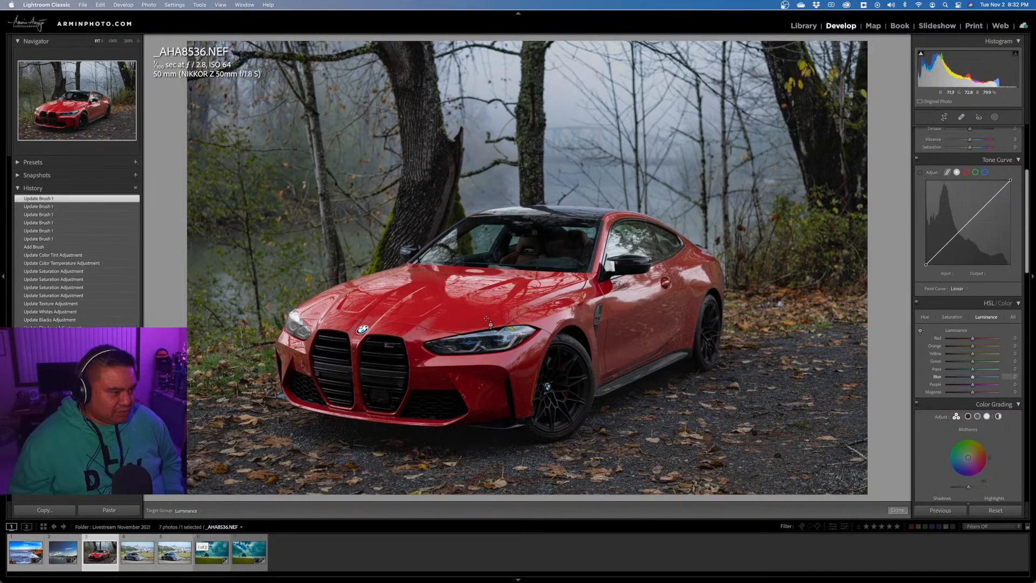
pyautogui.moveTo(469, 304); pyautogui.dragTo(470, 308)
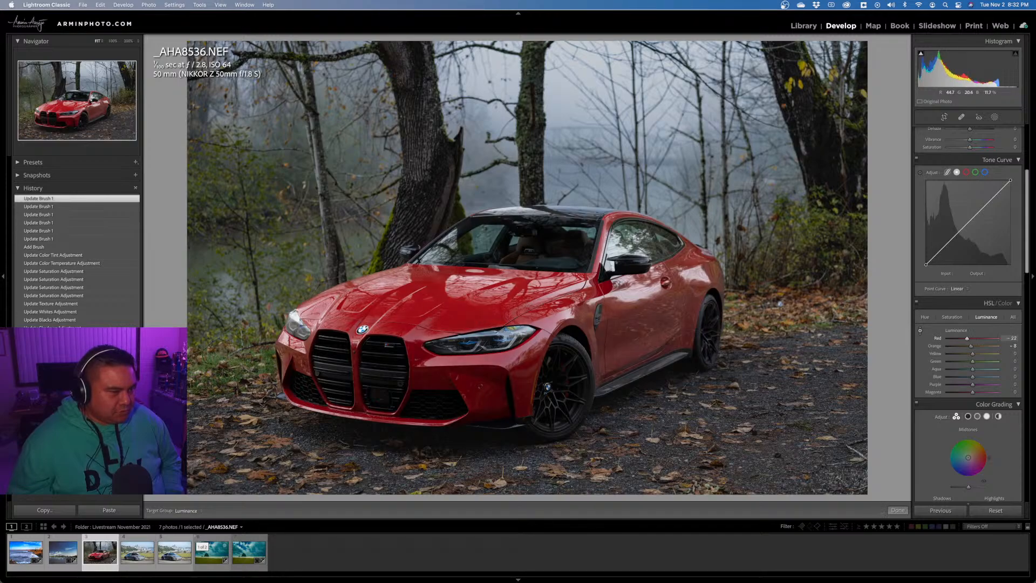
pyautogui.moveTo(471, 315); pyautogui.dragTo(472, 315)
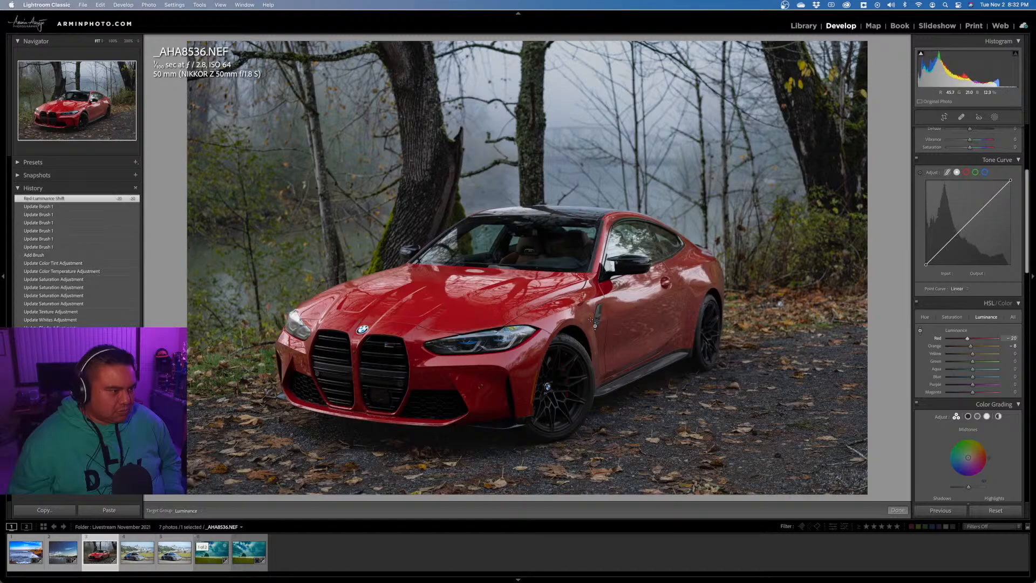
pyautogui.click(920, 330)
# Shape the tone curve into an S by lowering a shadow point to input 61, output 41, and raising a highlight point.
pyautogui.scroll(5, 976, 322)
pyautogui.scroll(2, 976, 322)
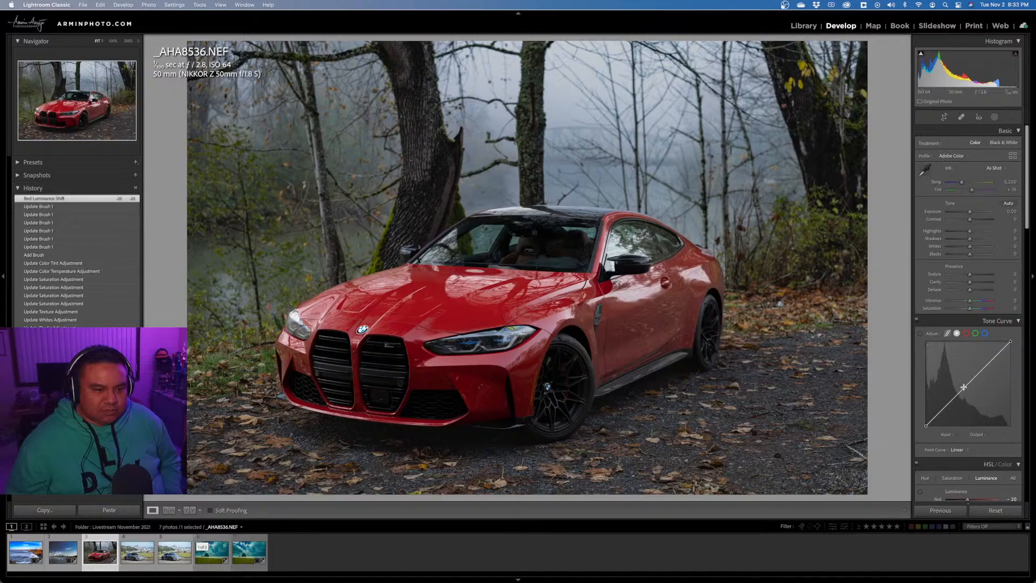
pyautogui.moveTo(944, 407); pyautogui.dragTo(946, 414)
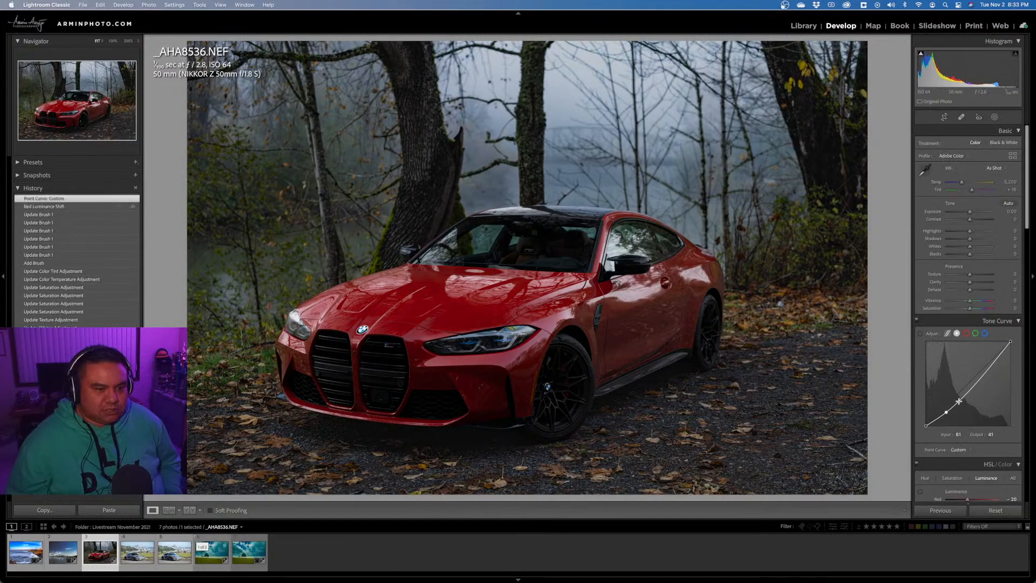
pyautogui.moveTo(988, 369); pyautogui.dragTo(991, 354)
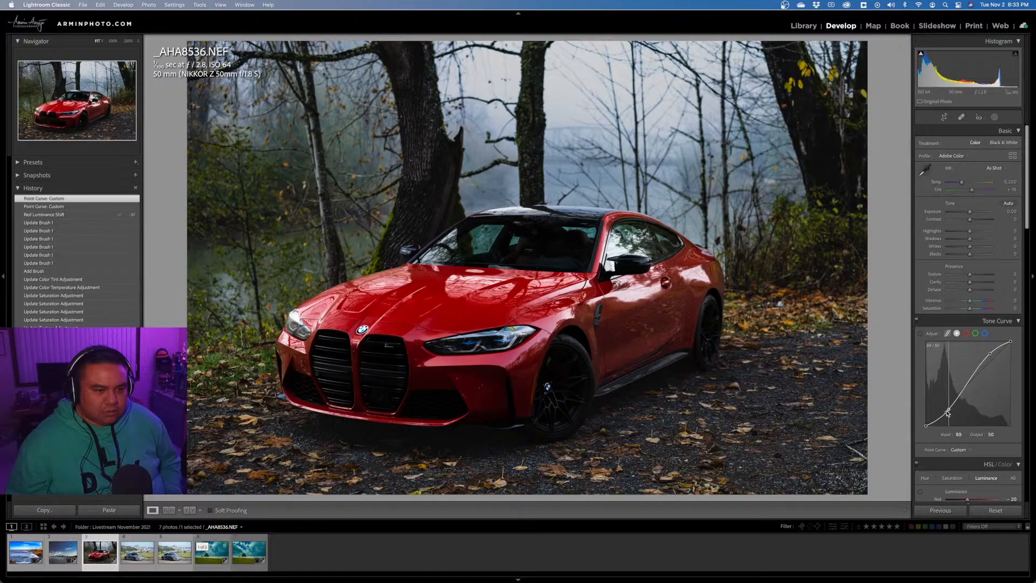
# Try reshaping the shadow part of the tone curve and undo the change.
pyautogui.moveTo(948, 413); pyautogui.dragTo(950, 324)
pyautogui.press('super+z')
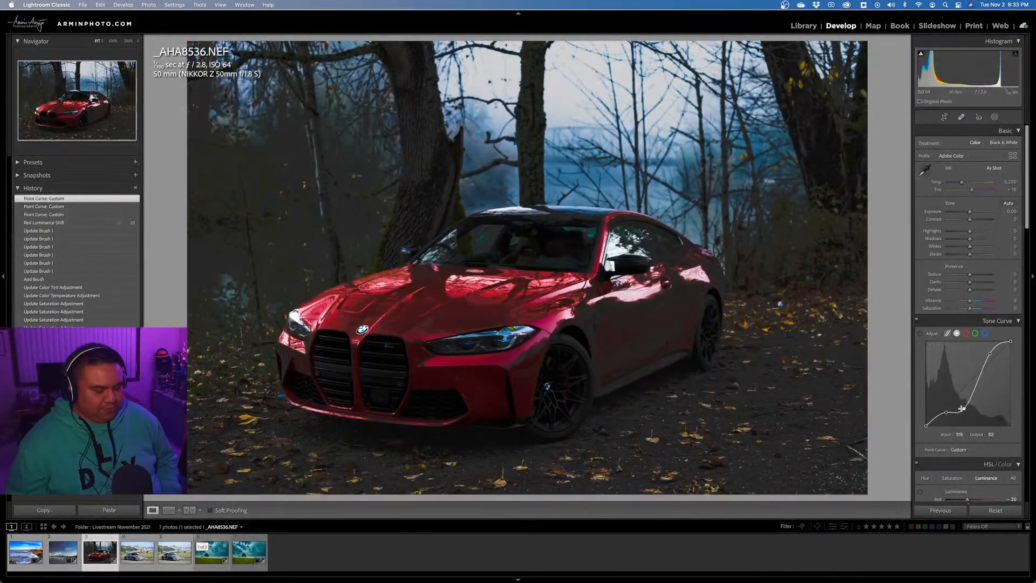
pyautogui.press('super+z')
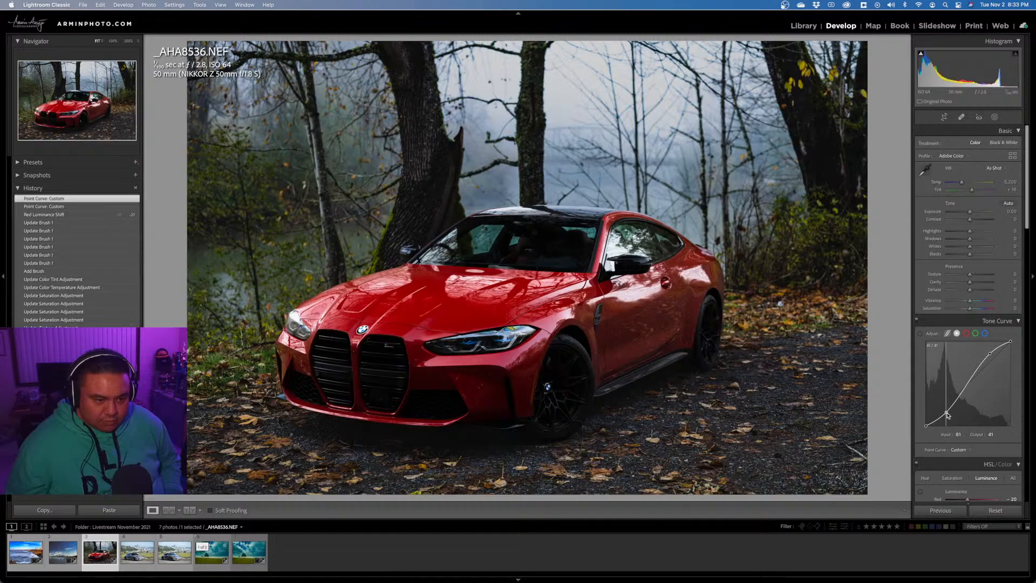
# Try lifting the tone curve's black point to output 27, inspect the front bumper up close, and undo the lift.
pyautogui.moveTo(948, 418); pyautogui.dragTo(909, 419)
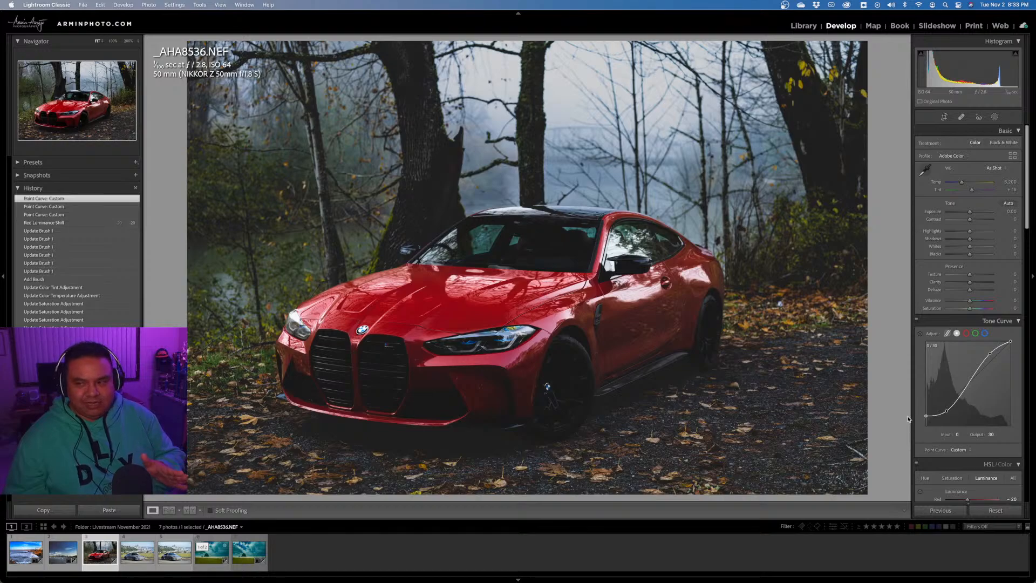
pyautogui.moveTo(908, 418); pyautogui.dragTo(908, 420)
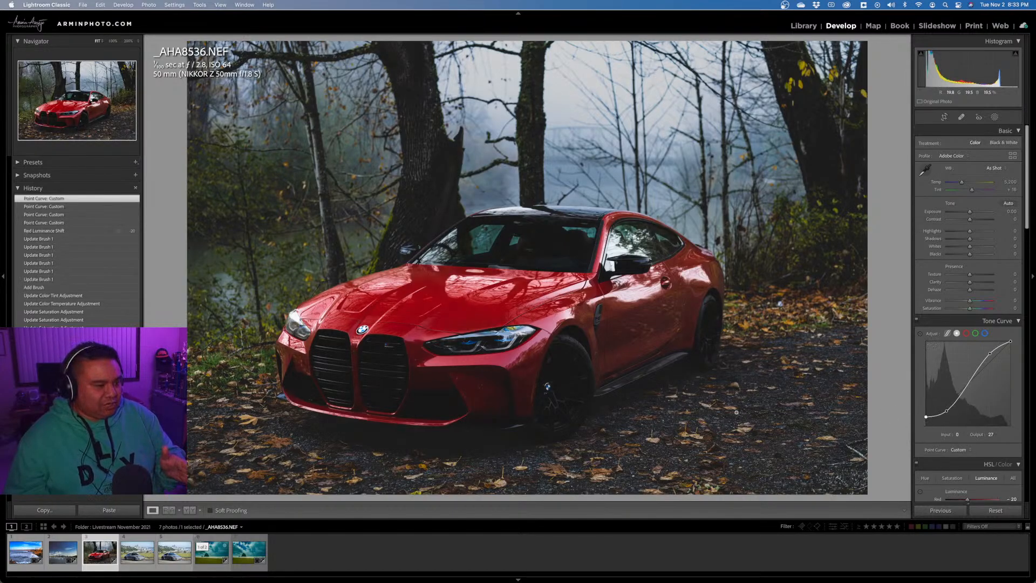
pyautogui.click(435, 435)
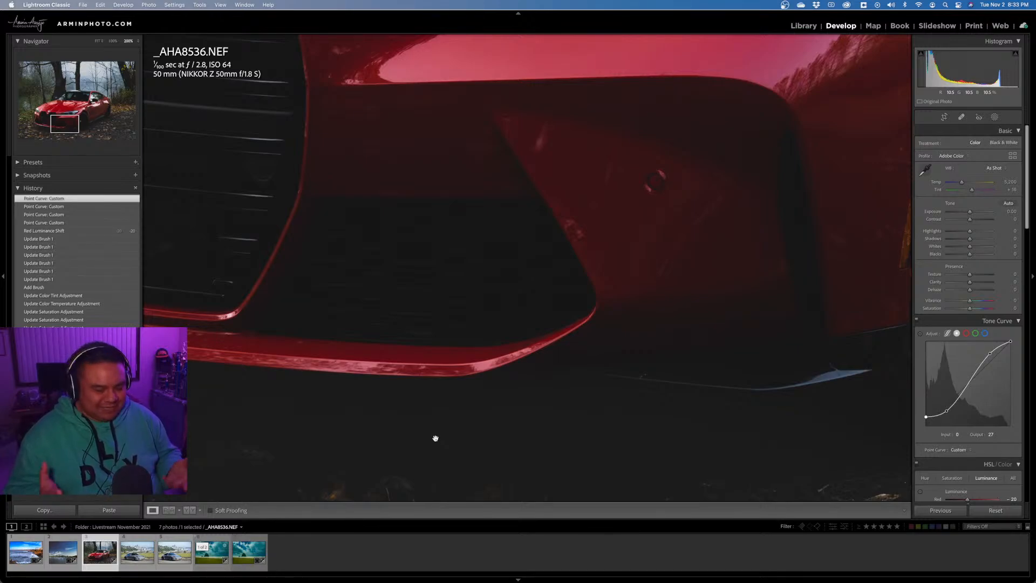
pyautogui.click(436, 435)
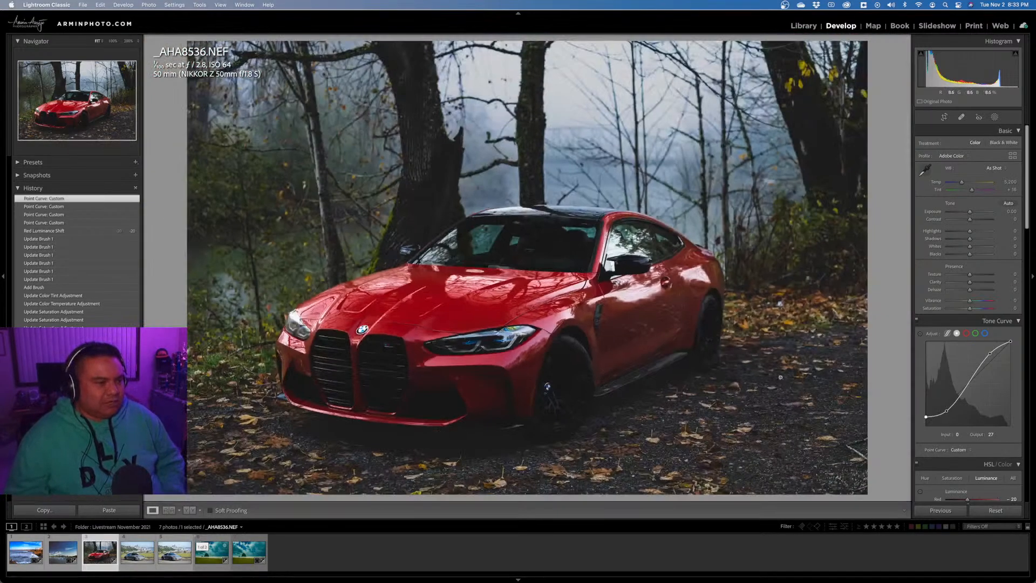
pyautogui.press('super+z')
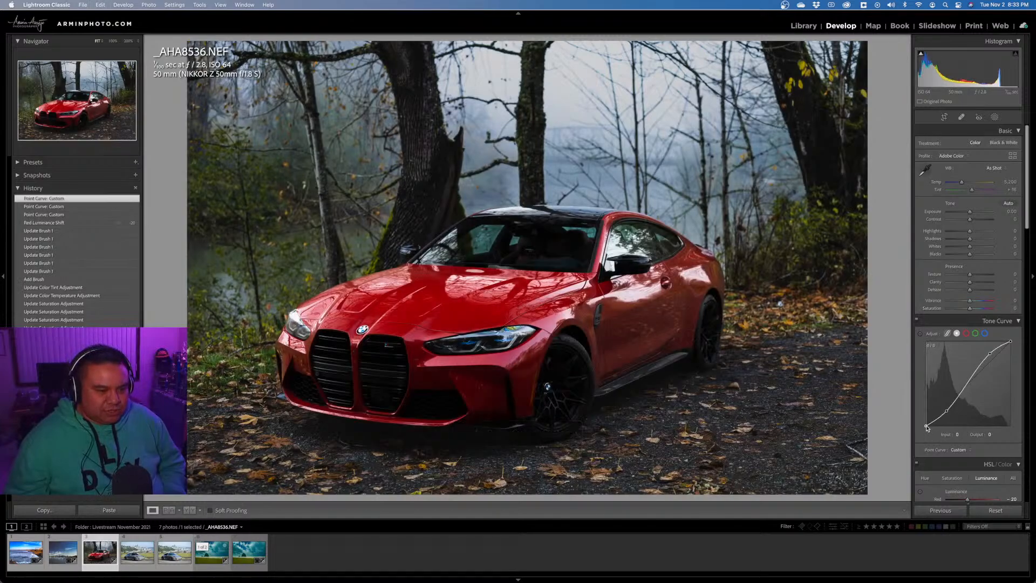
# Lift the tone curve's black point slightly and lower its highlight point to input 199, output 214.
pyautogui.moveTo(926, 425); pyautogui.dragTo(921, 424)
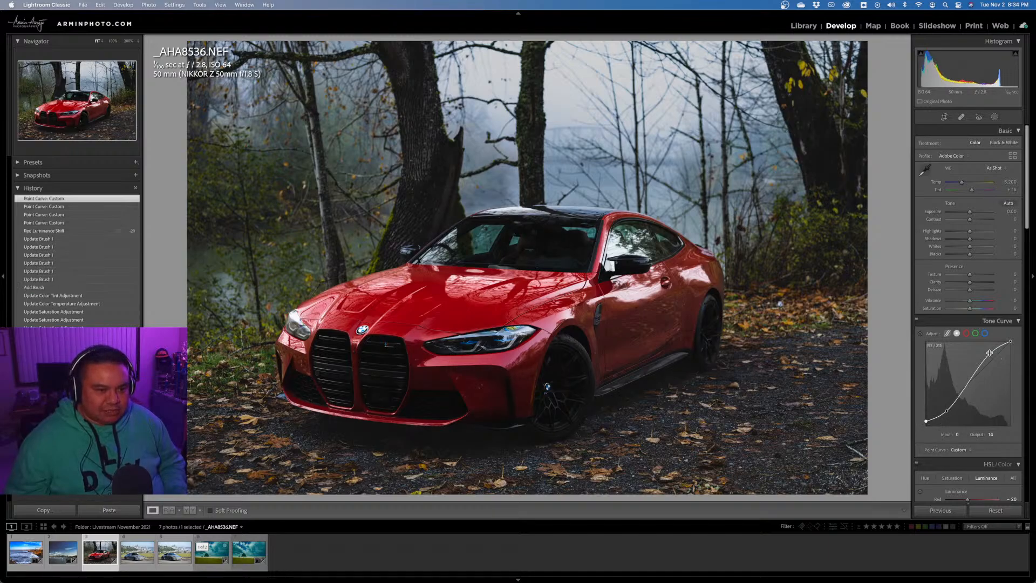
pyautogui.moveTo(989, 352); pyautogui.dragTo(993, 357)
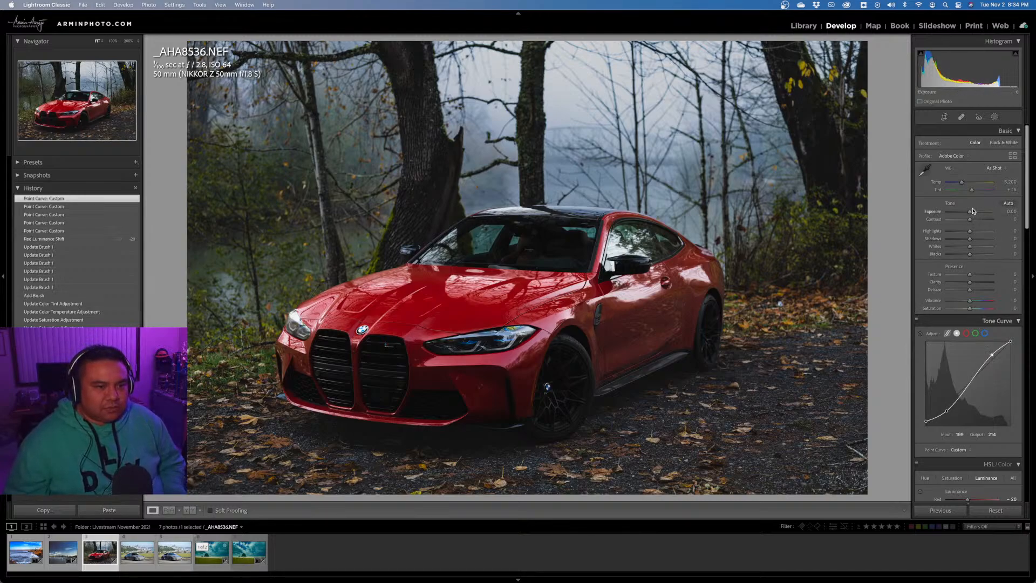
# Set the photo's Exposure to +0.55, Highlights to −31, Shadows to +14, Whites to −26 and Blacks to −25.
pyautogui.moveTo(969, 215); pyautogui.dragTo(973, 214)
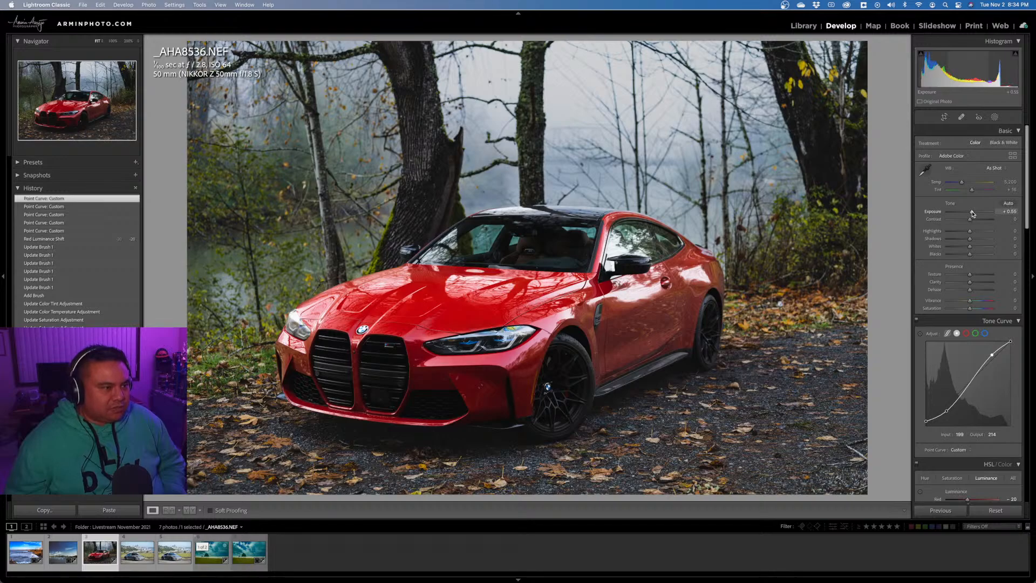
pyautogui.moveTo(973, 214); pyautogui.dragTo(973, 215)
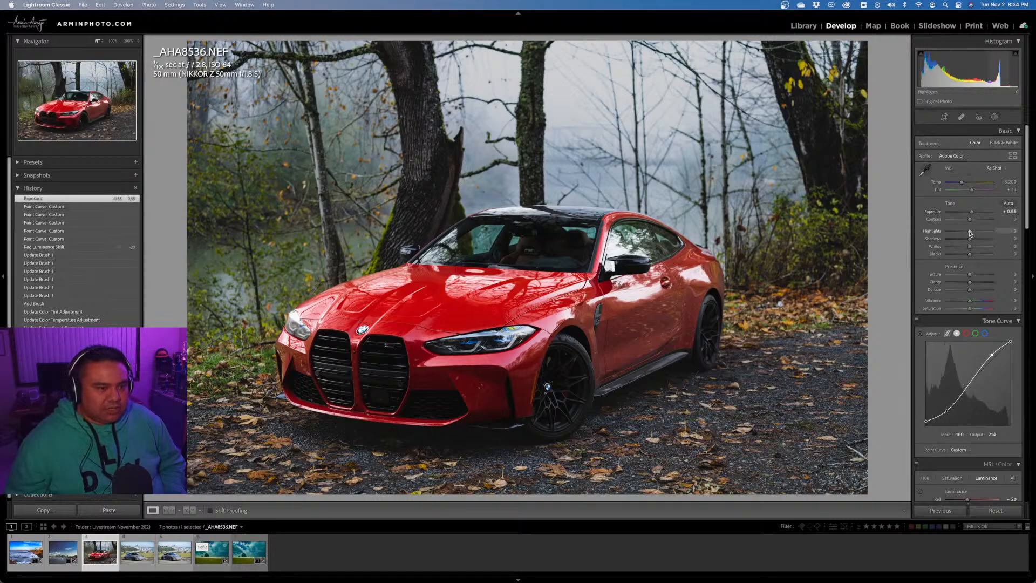
pyautogui.moveTo(969, 231); pyautogui.dragTo(964, 233)
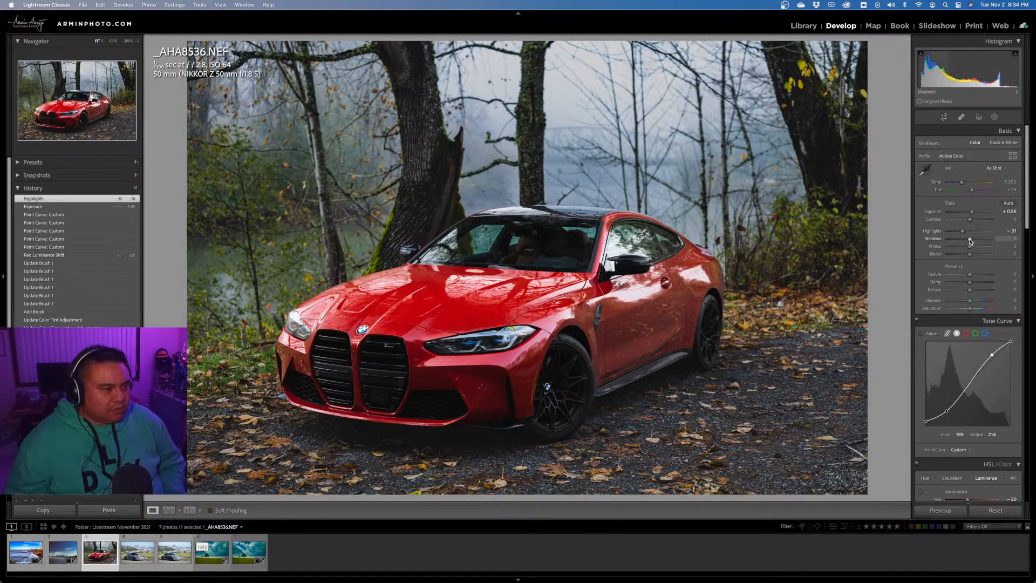
pyautogui.moveTo(970, 239); pyautogui.dragTo(966, 258)
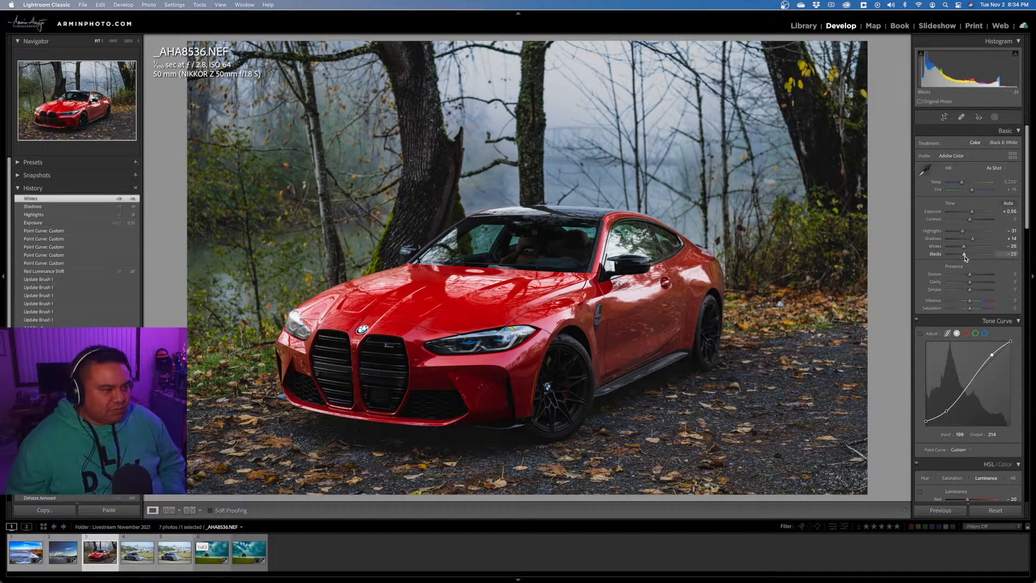
pyautogui.moveTo(966, 258); pyautogui.dragTo(965, 258)
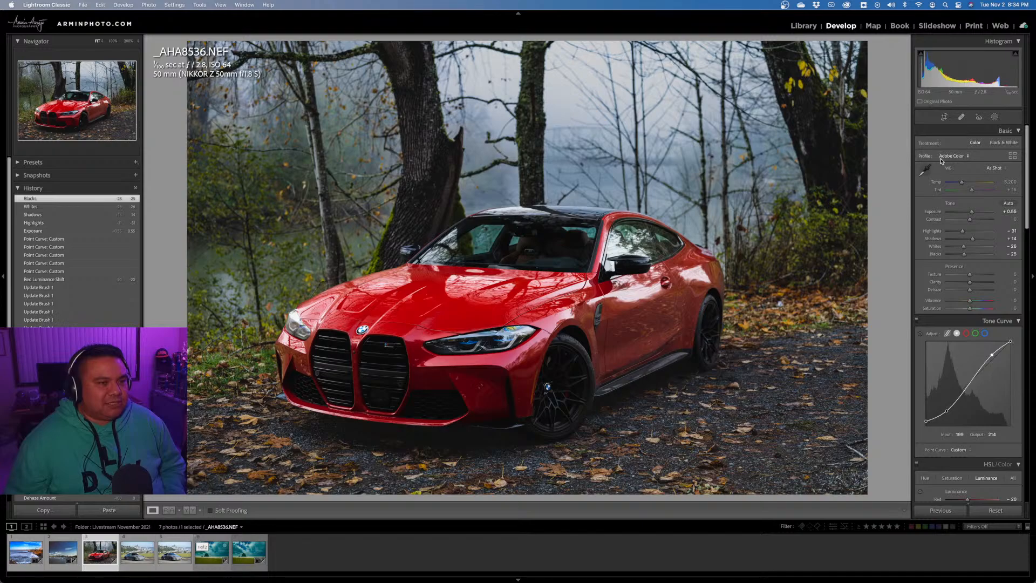
# Try resetting the Temp of the "Everything except the car" mask, undo the reset, and close masking.
pyautogui.click(995, 117)
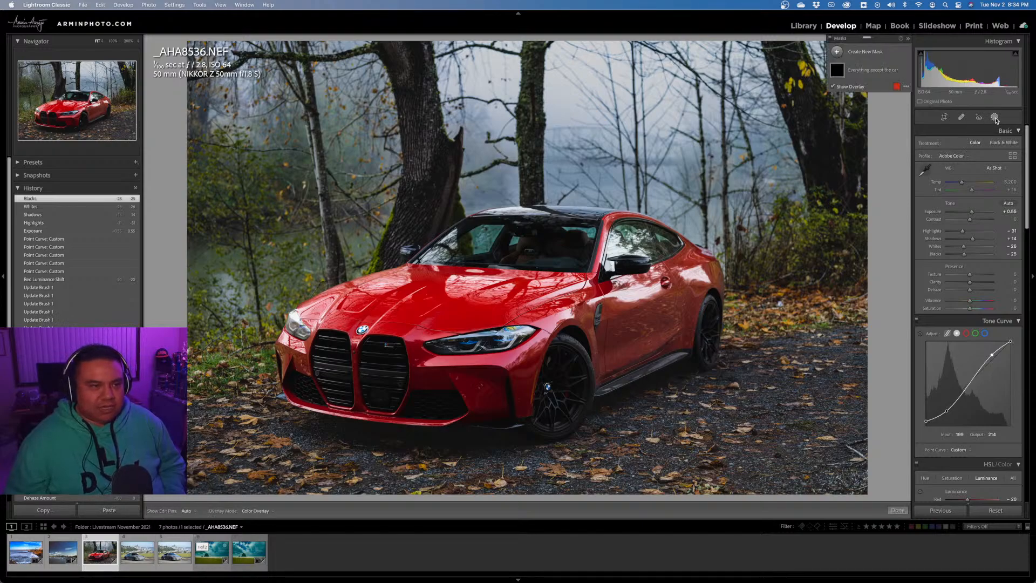
pyautogui.click(865, 70)
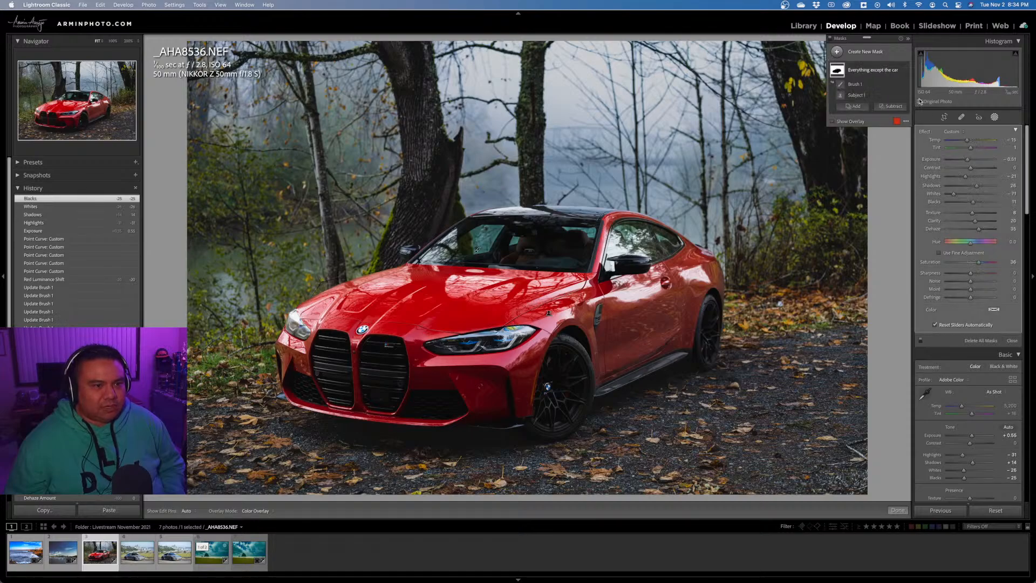
pyautogui.doubleClick(936, 142)
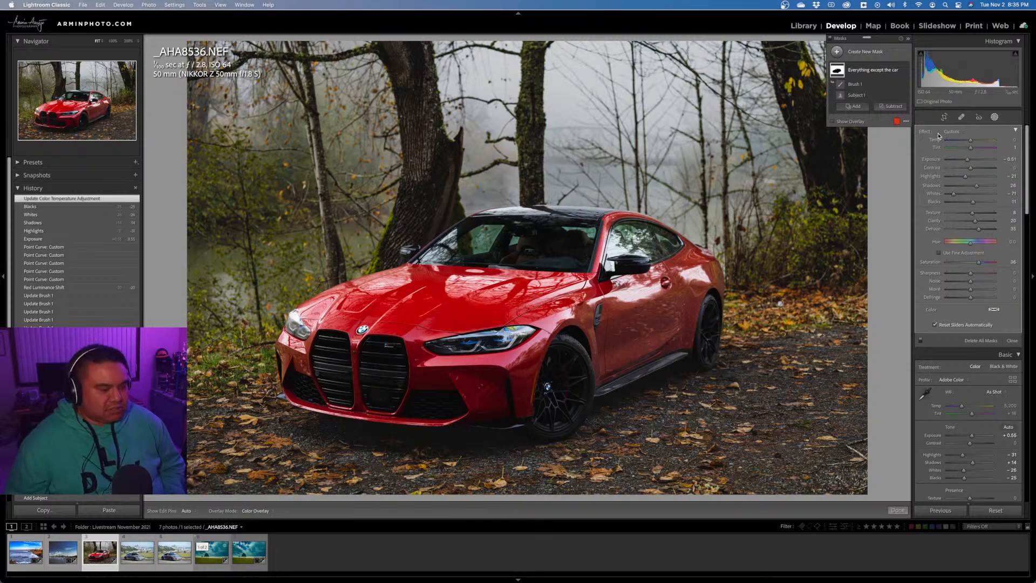
pyautogui.press('super+z')
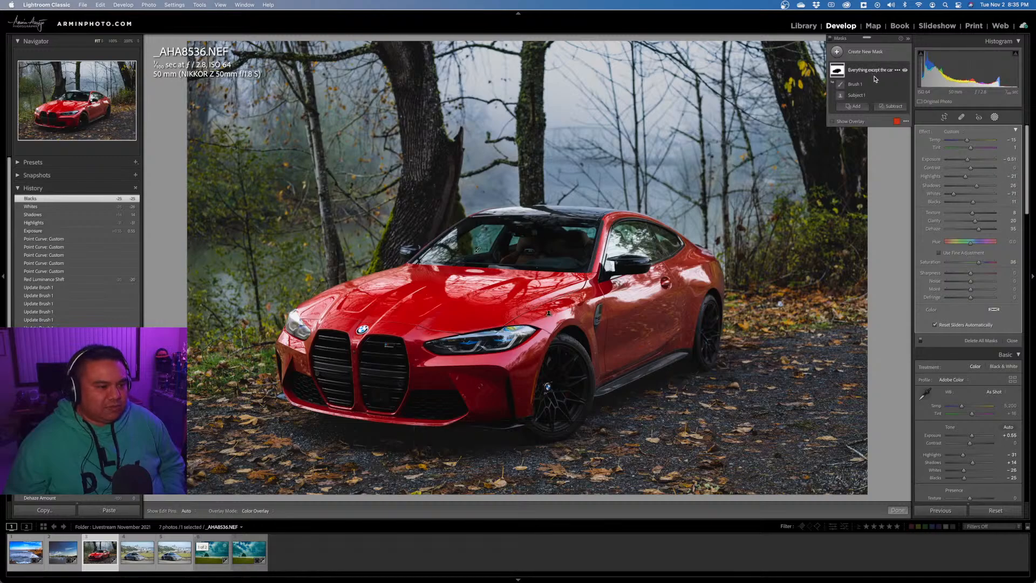
pyautogui.click(1012, 341)
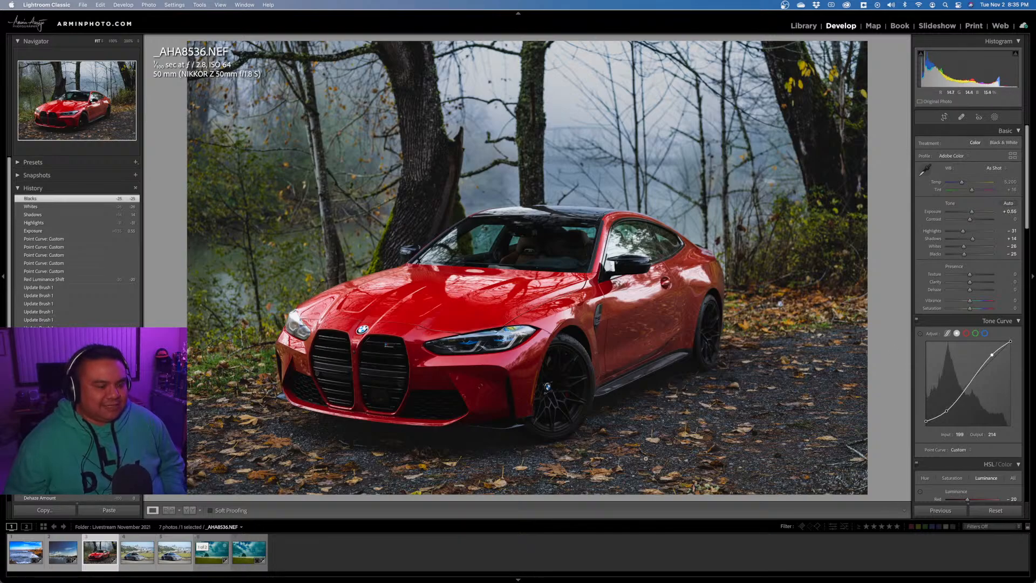
# Add a new Linear Gradient mask running diagonally from the photo's lower-right corner up past the rear of the car.
pyautogui.click(994, 118)
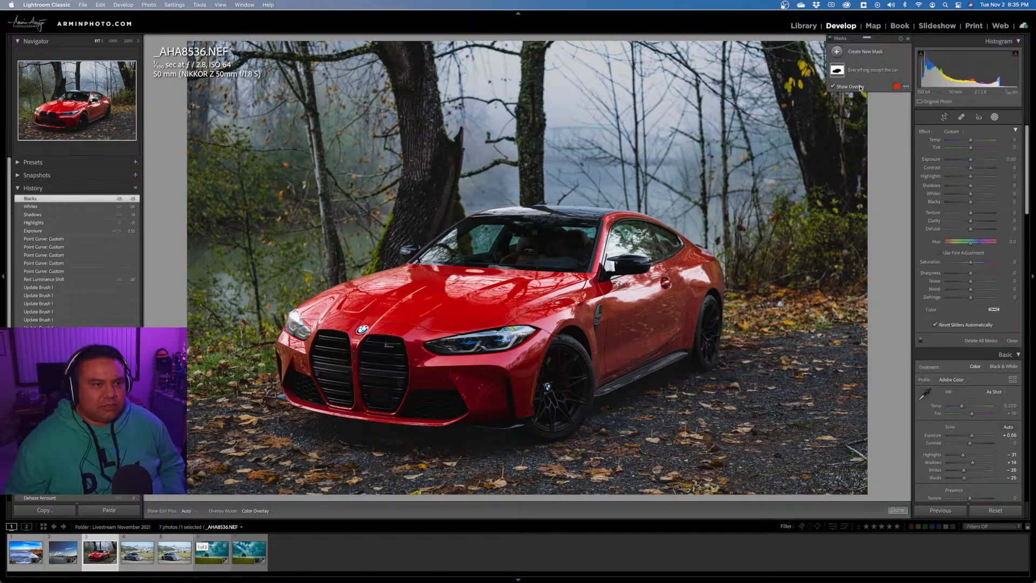
pyautogui.click(858, 54)
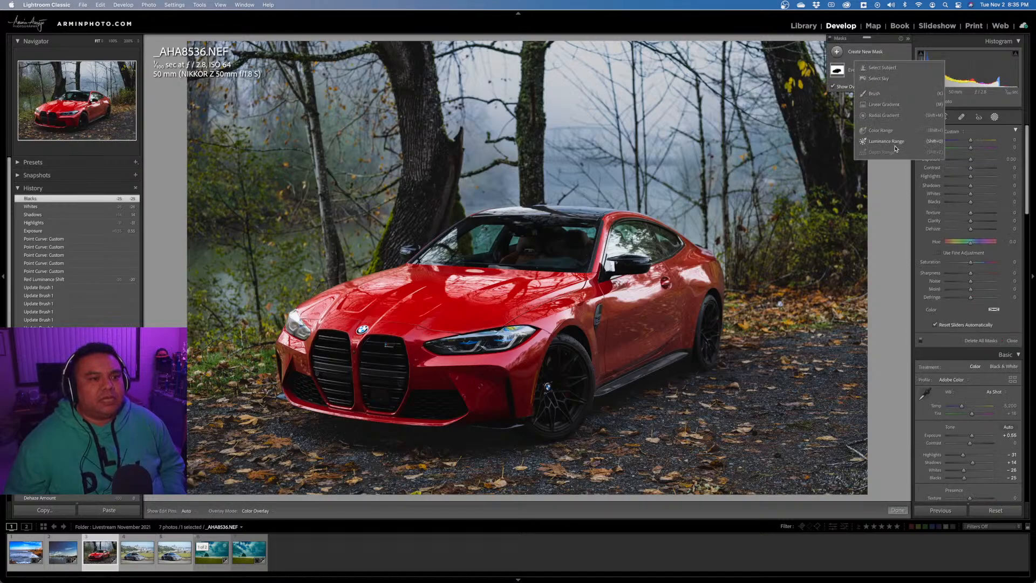
pyautogui.click(893, 105)
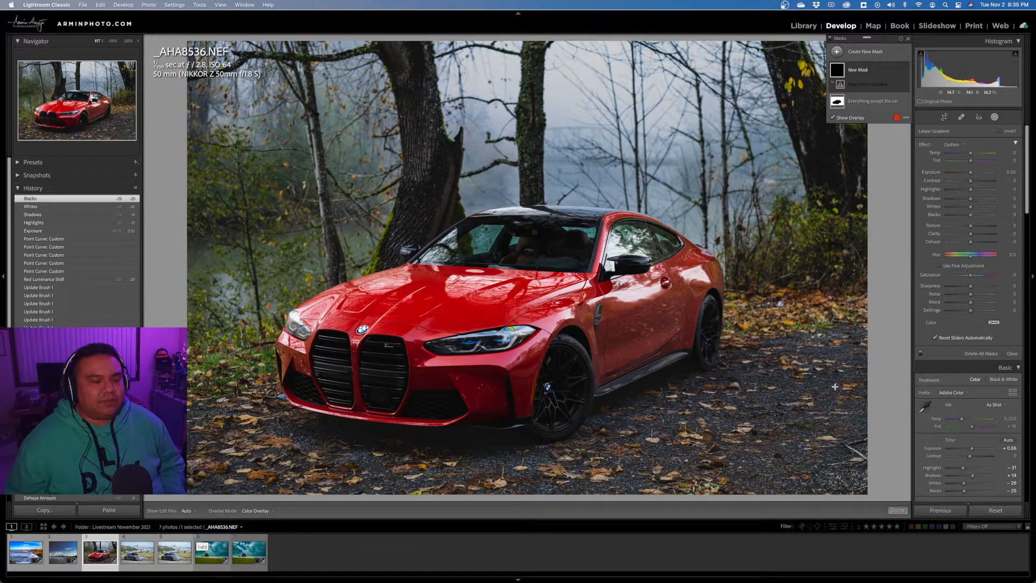
pyautogui.moveTo(848, 486); pyautogui.dragTo(705, 219)
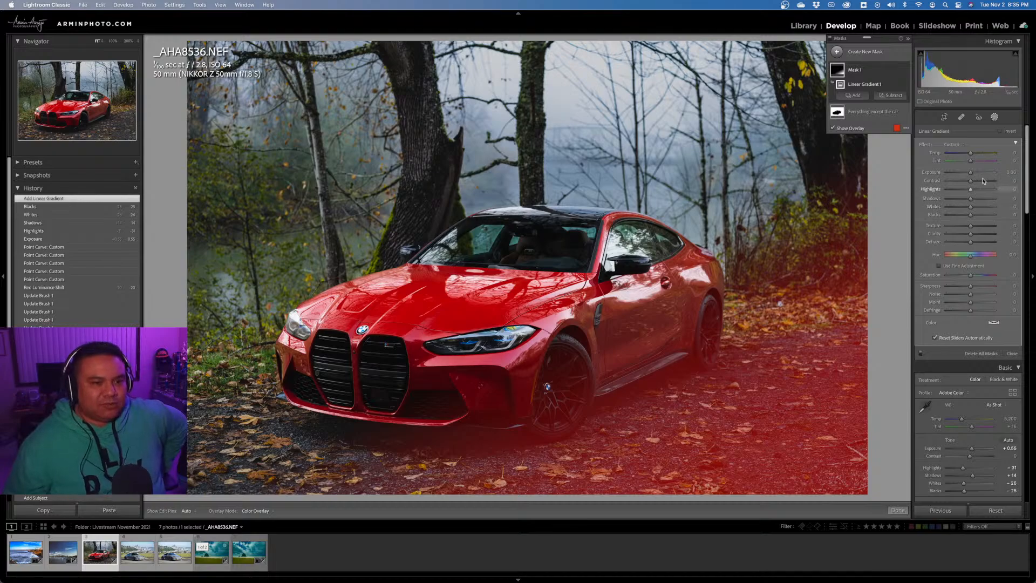
# Warm the area under the linear gradient by setting its Temp to 59 and Tint to 34.
pyautogui.moveTo(971, 154); pyautogui.dragTo(987, 156)
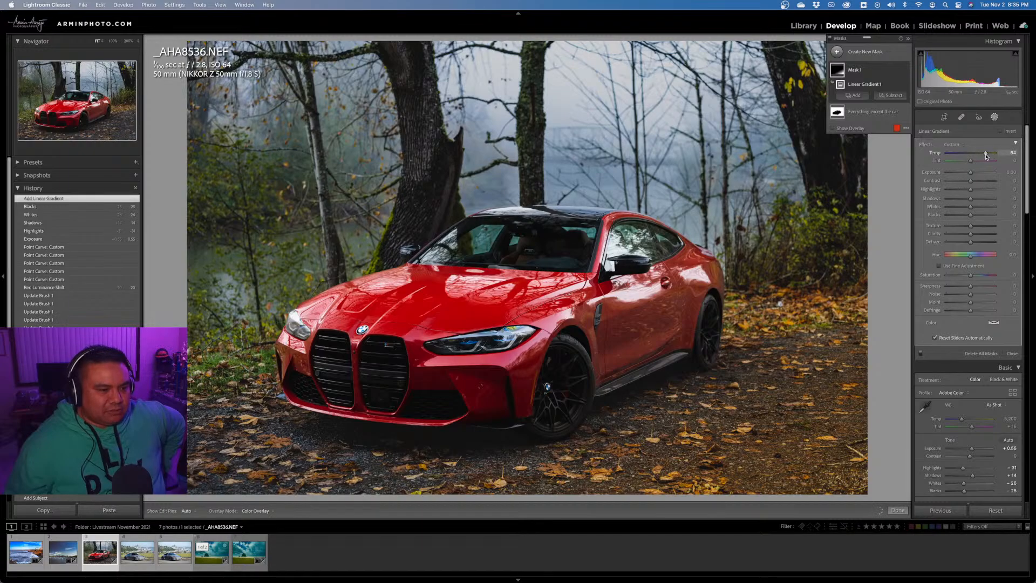
pyautogui.moveTo(986, 156); pyautogui.dragTo(985, 156)
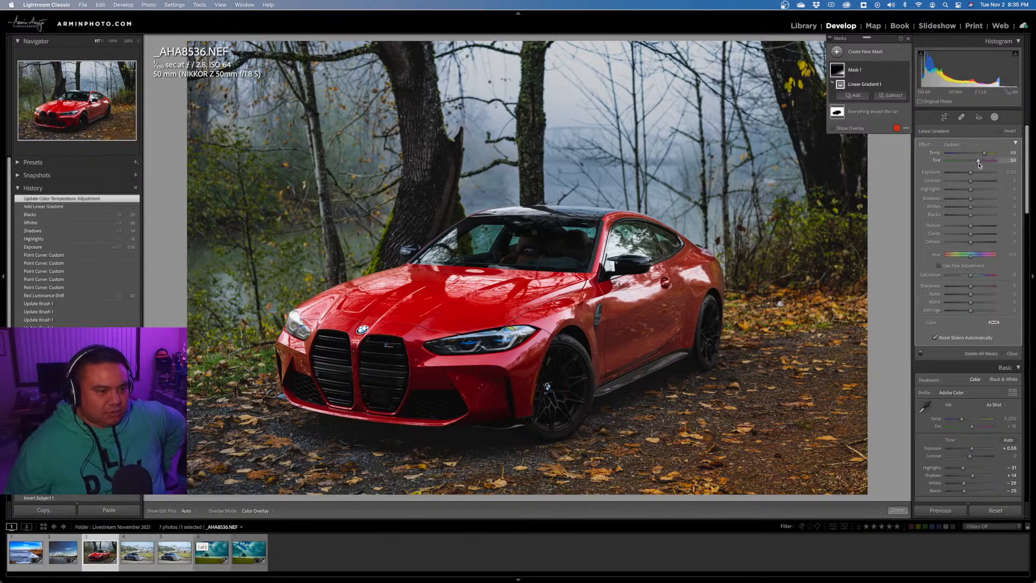
pyautogui.moveTo(980, 165); pyautogui.dragTo(979, 164)
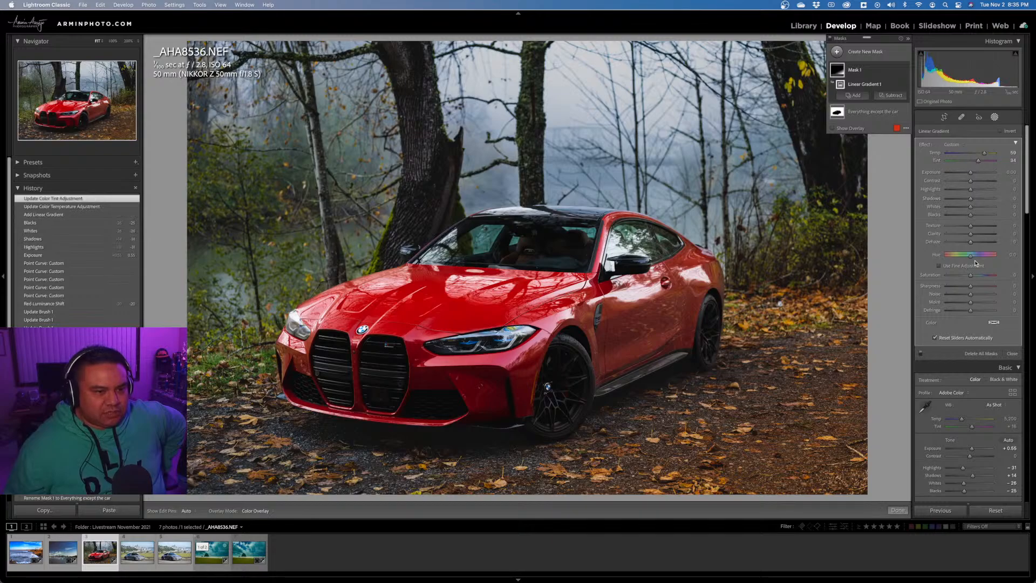
# Undo a trial Hue shift on the gradient, set its Saturation to 34, and move the gradient slightly up toward the car.
pyautogui.moveTo(970, 260)
pyautogui.mouseDown()
pyautogui.moveTo(961, 259)
pyautogui.moveTo(984, 259)
pyautogui.mouseUp()
pyautogui.press('super+z')
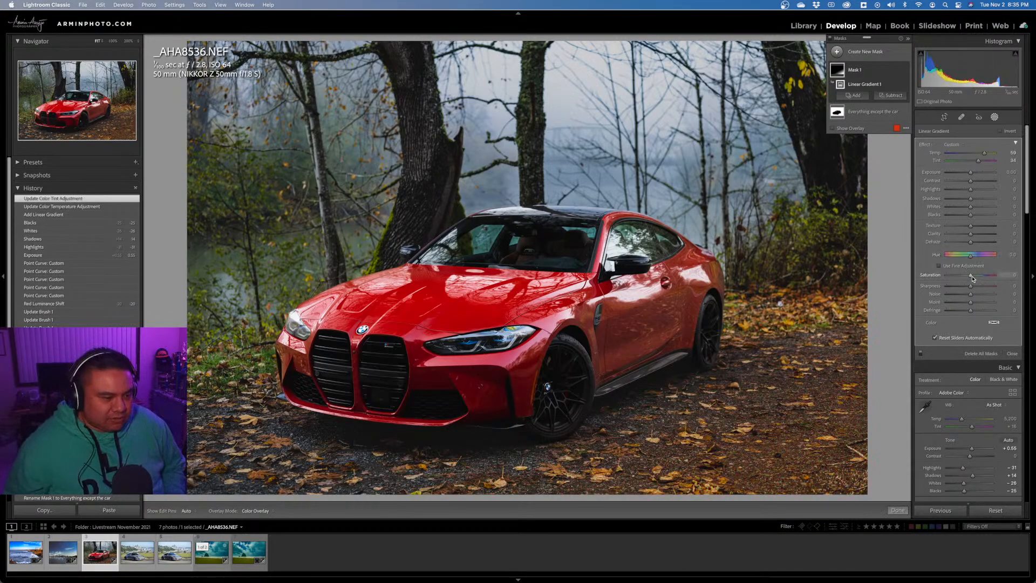
pyautogui.moveTo(971, 275); pyautogui.dragTo(975, 279)
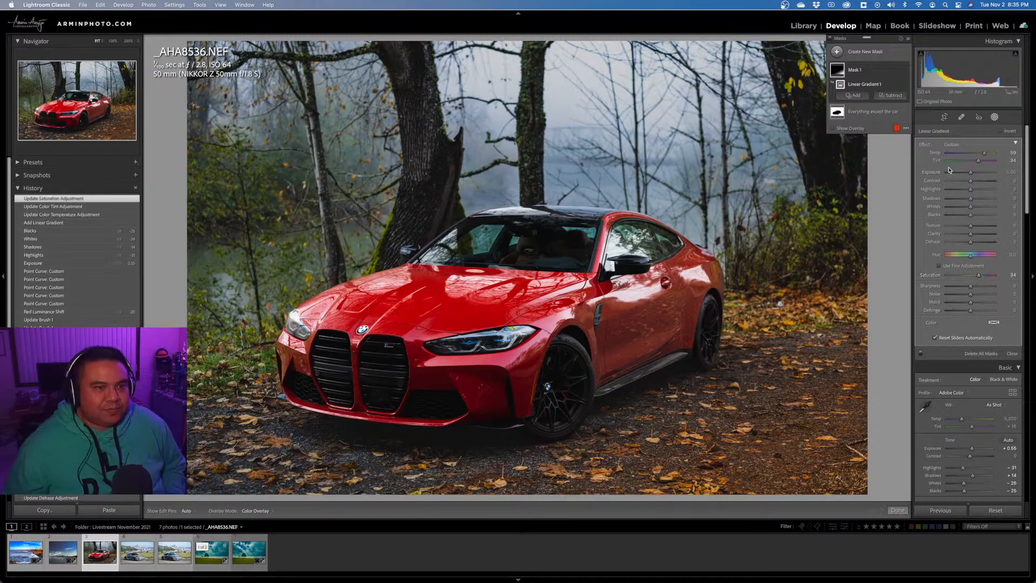
pyautogui.moveTo(777, 351); pyautogui.dragTo(760, 331)
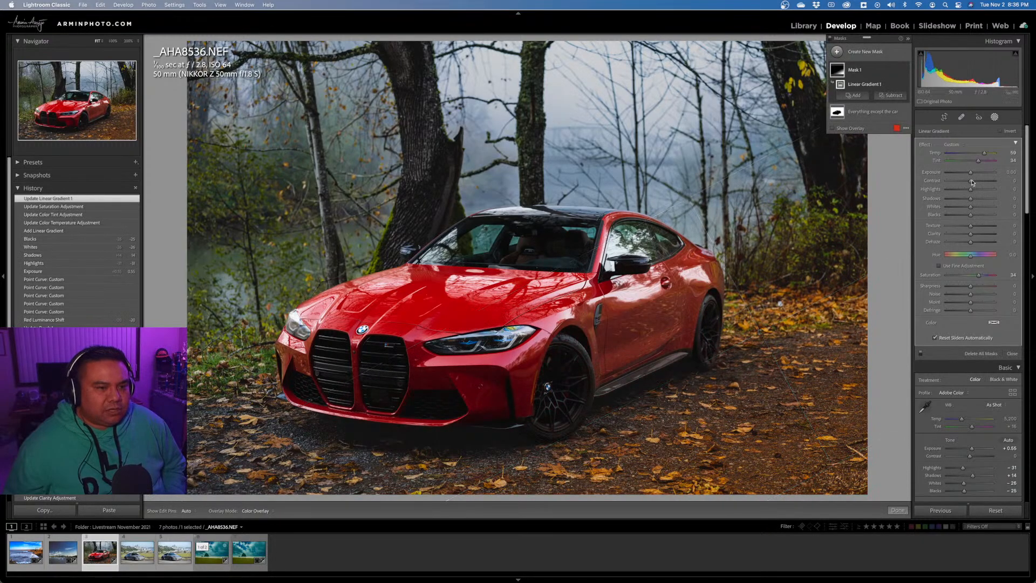
# Reset a trial Dehaze change on the linear gradient and set its Texture to 38.
pyautogui.moveTo(976, 248); pyautogui.dragTo(980, 228)
pyautogui.doubleClick(976, 245)
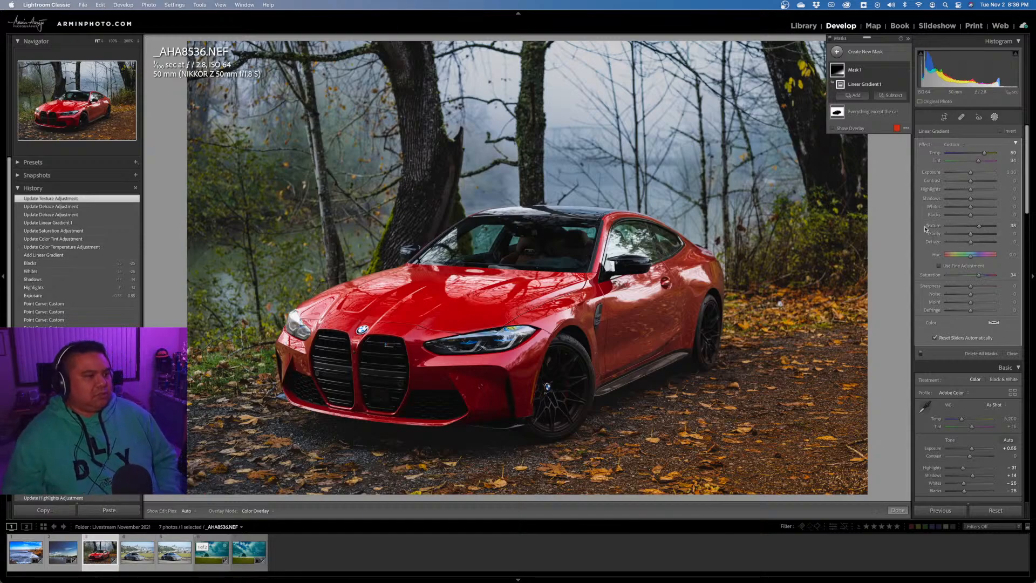
pyautogui.moveTo(891, 221)
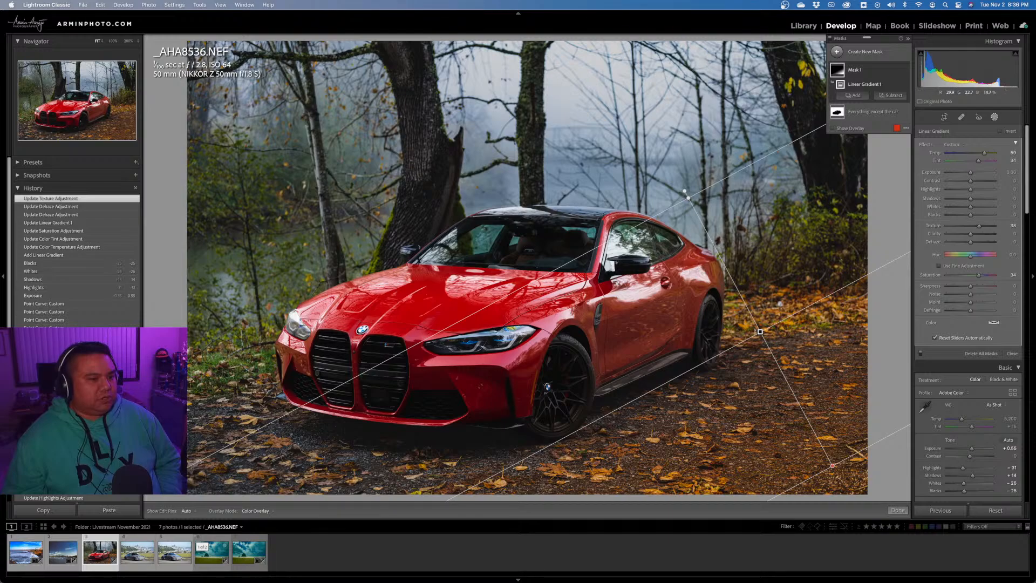
pyautogui.moveTo(759, 332); pyautogui.dragTo(760, 332)
# Rename the linear gradient mask "Mask 1" as "Ground Right".
pyautogui.doubleClick(853, 71)
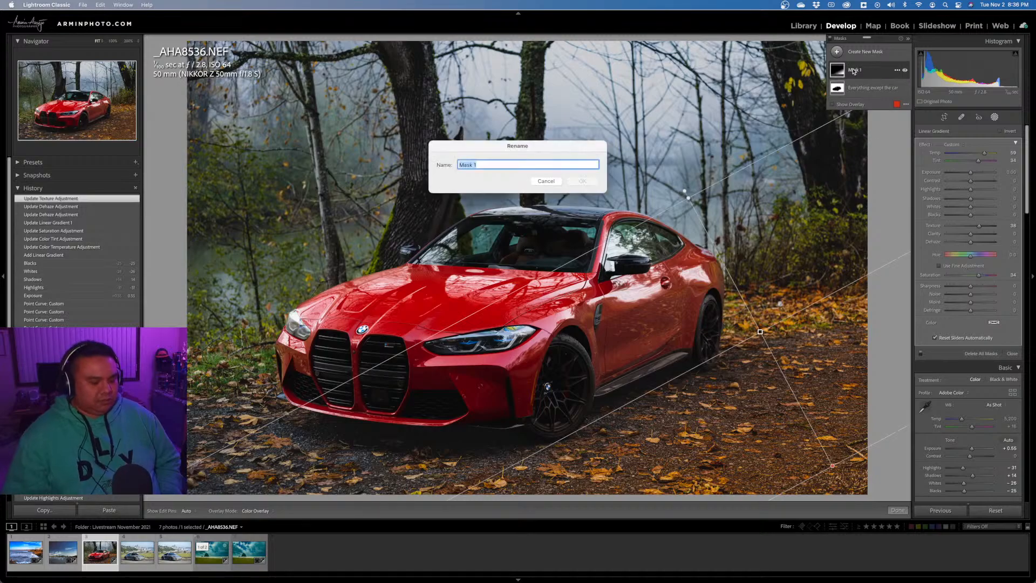
pyautogui.write('Ground R')
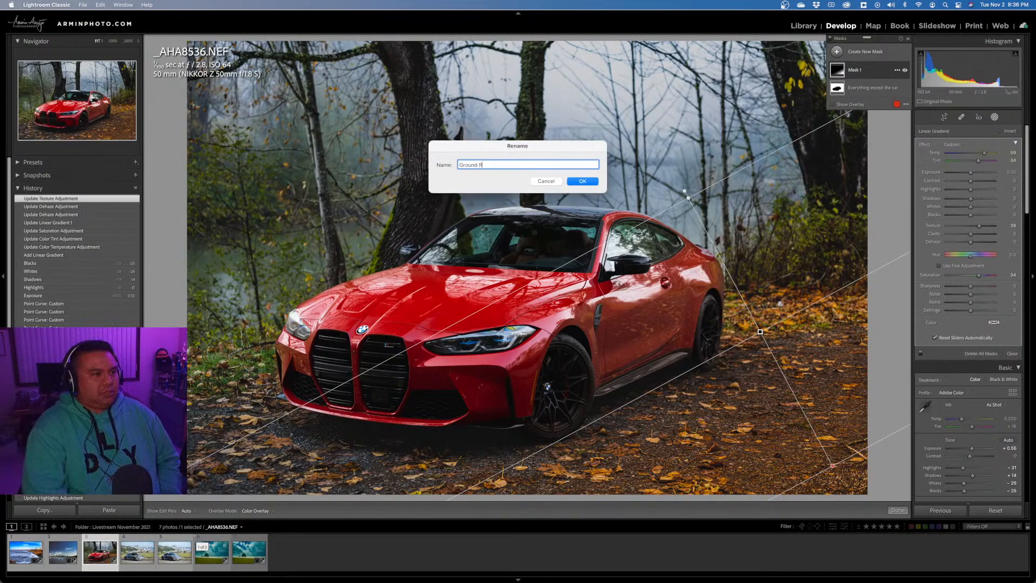
pyautogui.write('ight')
pyautogui.press('Return')
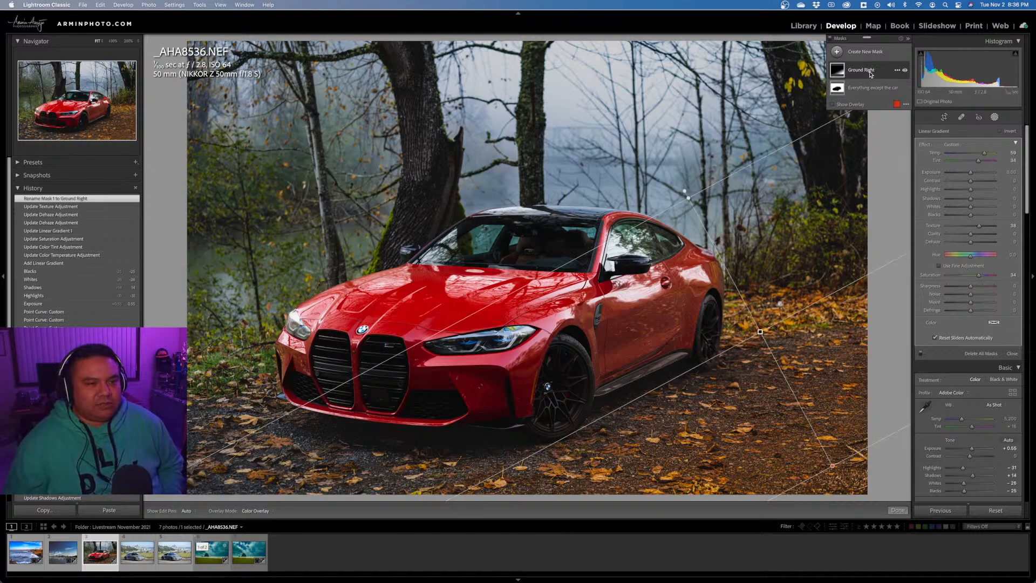
# Duplicate the Ground Right mask, then move and rotate the copy so it covers the ground in front of the car.
pyautogui.click(897, 71)
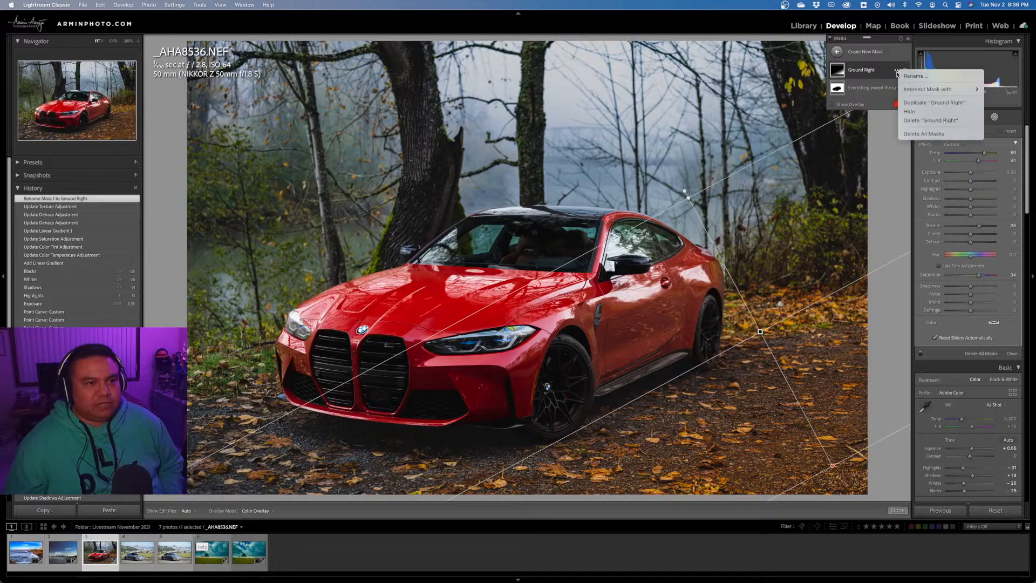
pyautogui.click(940, 103)
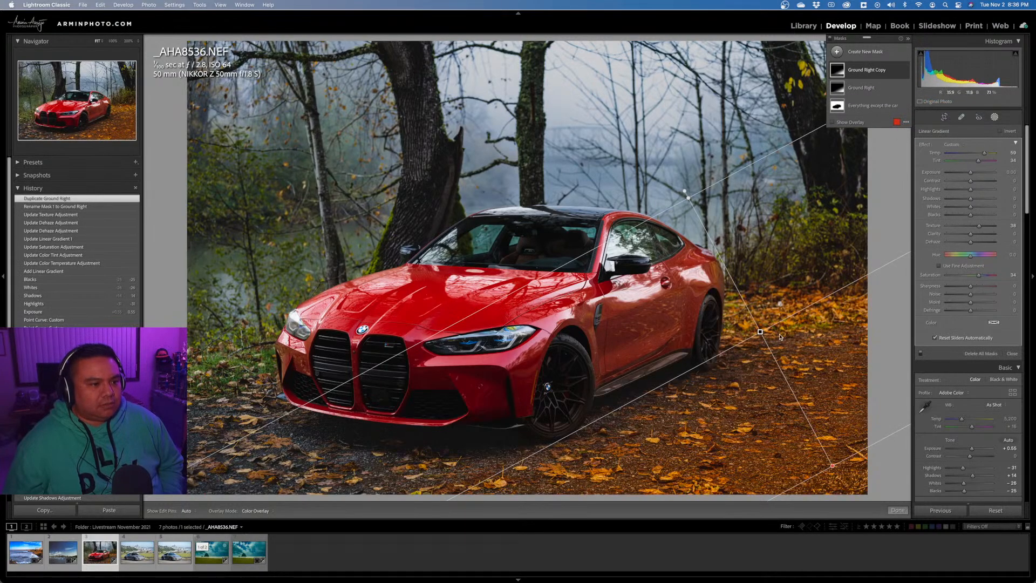
pyautogui.moveTo(760, 331); pyautogui.dragTo(452, 342)
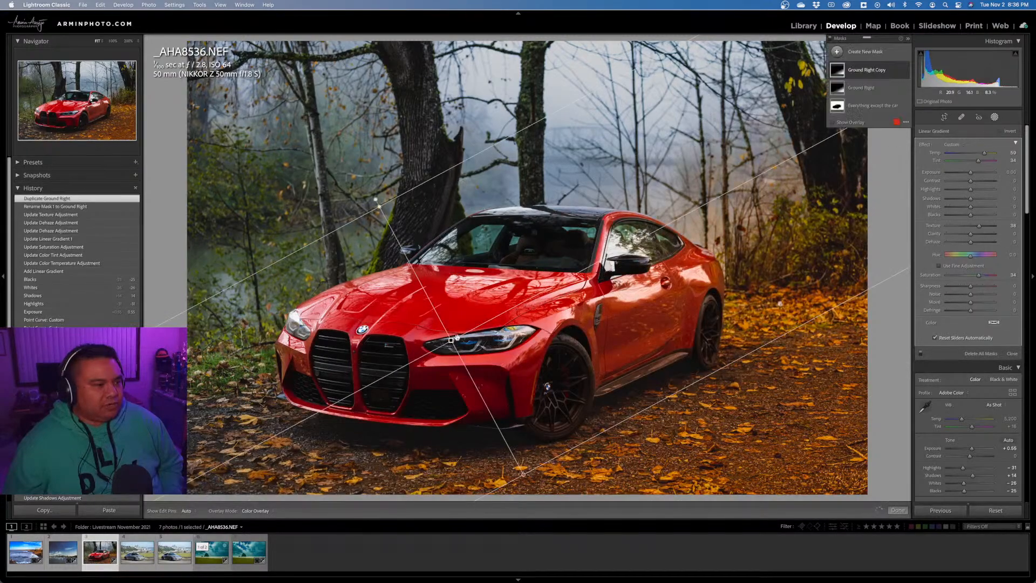
pyautogui.moveTo(726, 187); pyautogui.dragTo(748, 378)
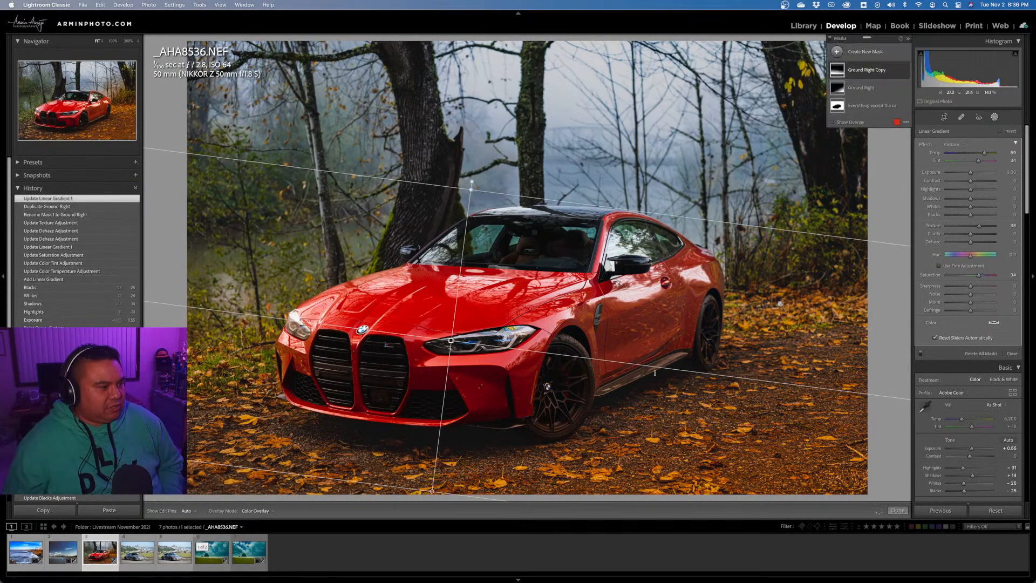
pyautogui.moveTo(452, 339); pyautogui.dragTo(286, 429)
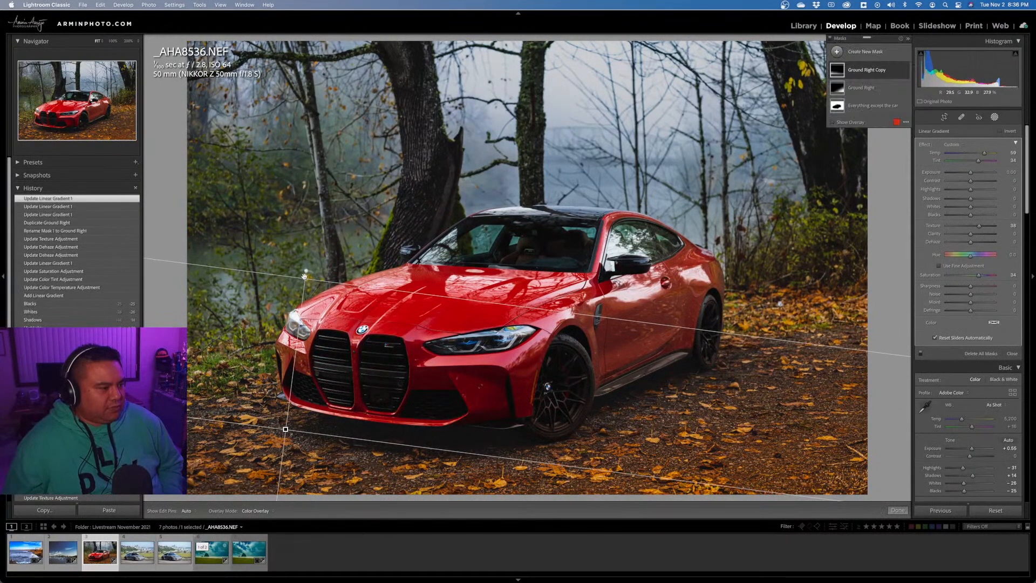
# Narrow the copied gradient and fine-tune its position along the ground below the front bumper, and close masking.
pyautogui.moveTo(305, 278); pyautogui.dragTo(293, 345)
pyautogui.moveTo(281, 462); pyautogui.dragTo(284, 432)
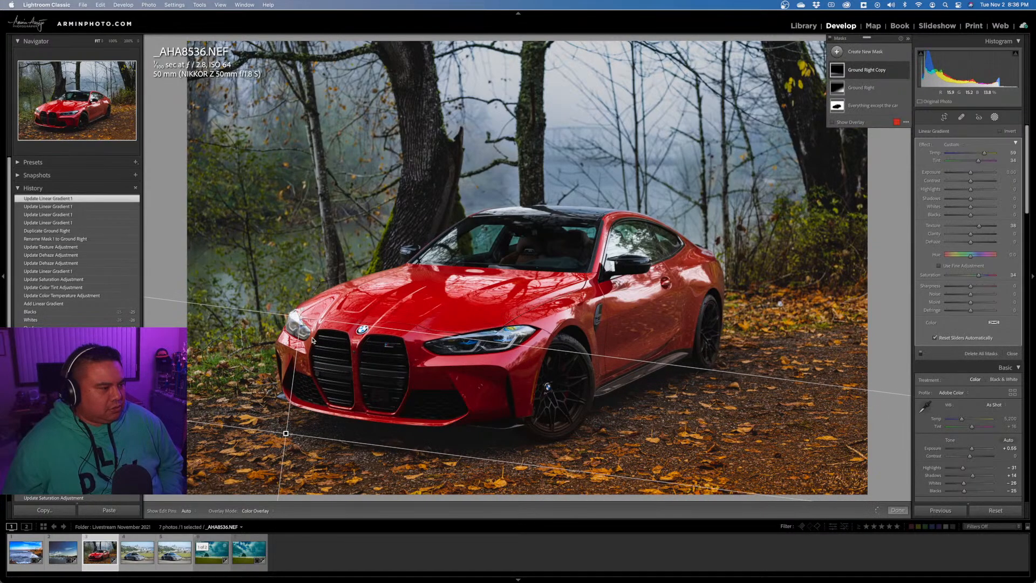
pyautogui.moveTo(300, 317); pyautogui.dragTo(301, 326)
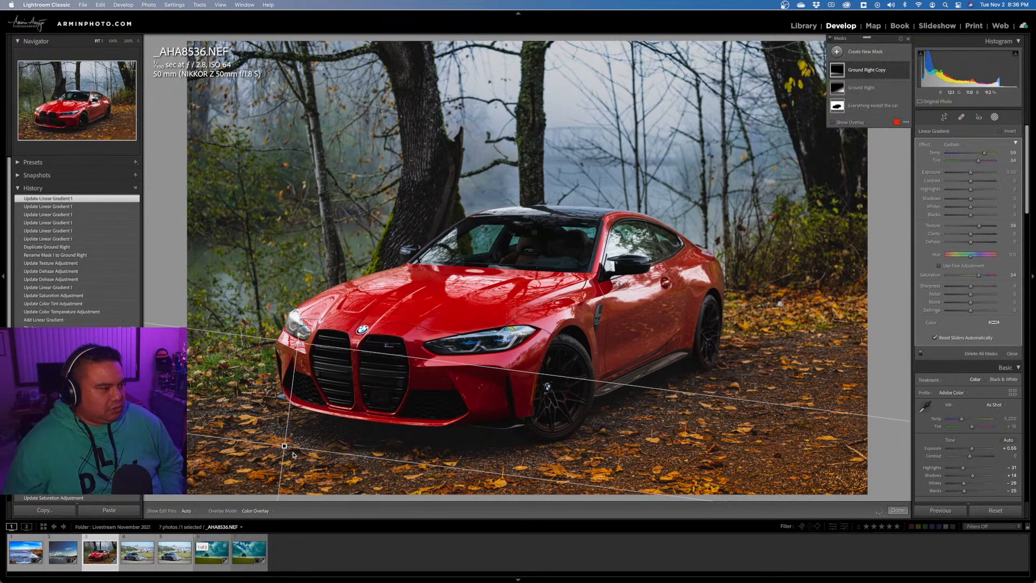
pyautogui.moveTo(285, 432); pyautogui.dragTo(286, 424)
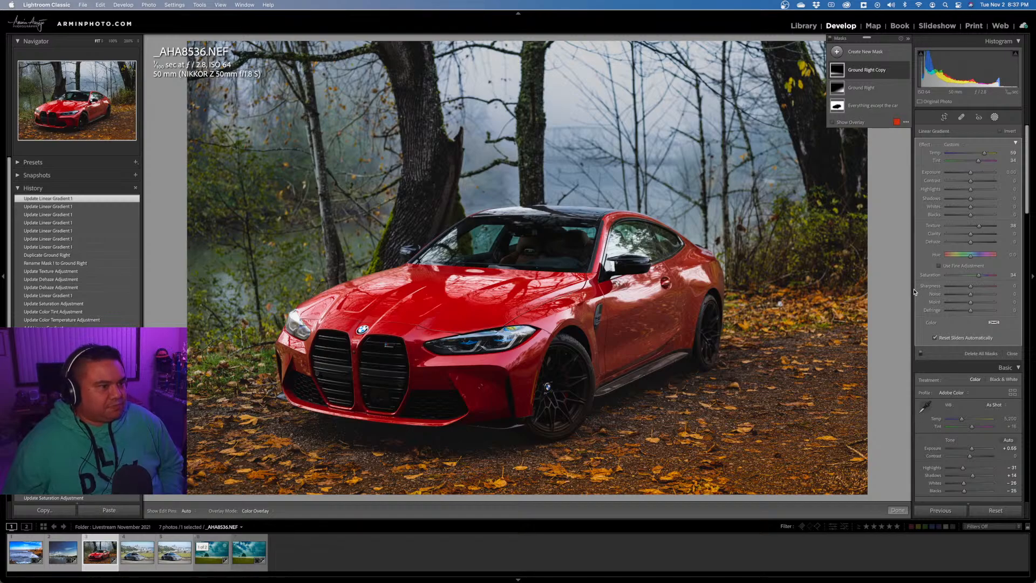
pyautogui.click(1011, 354)
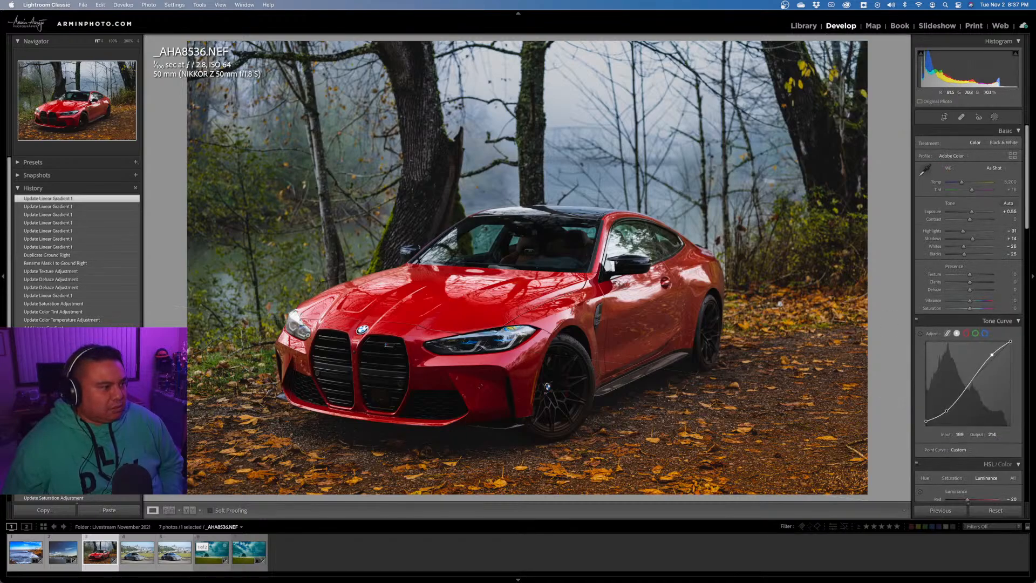
# Reopen masking and rename the "Ground Right Copy" mask as "Ground Front".
pyautogui.click(289, 332)
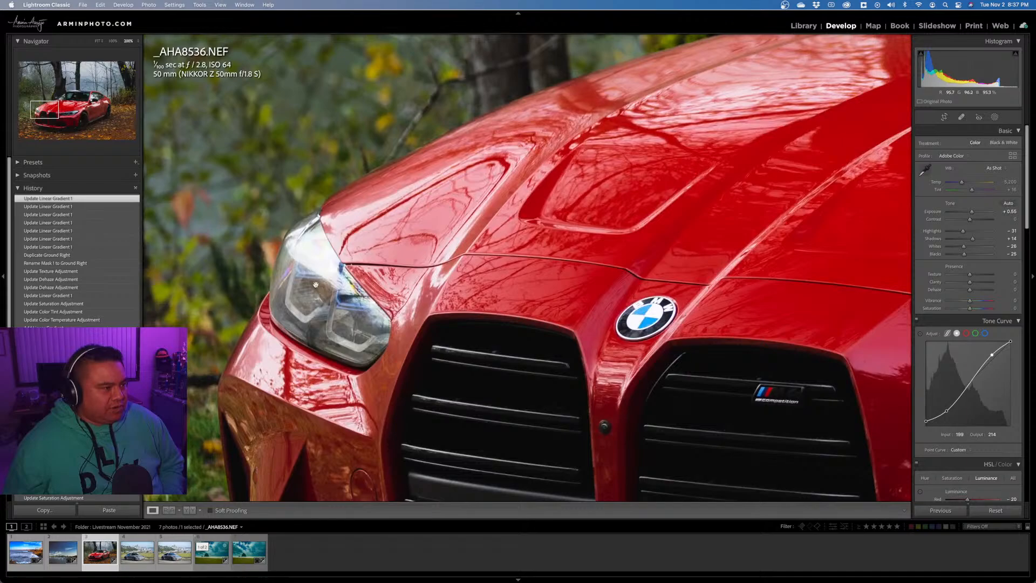
pyautogui.click(316, 291)
pyautogui.click(298, 315)
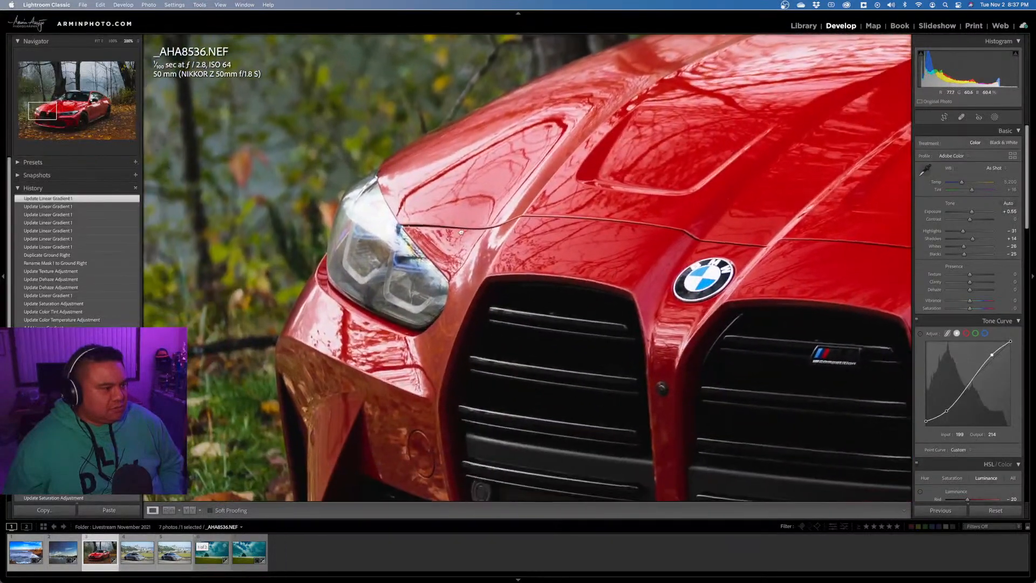
pyautogui.moveTo(461, 232); pyautogui.dragTo(622, 194)
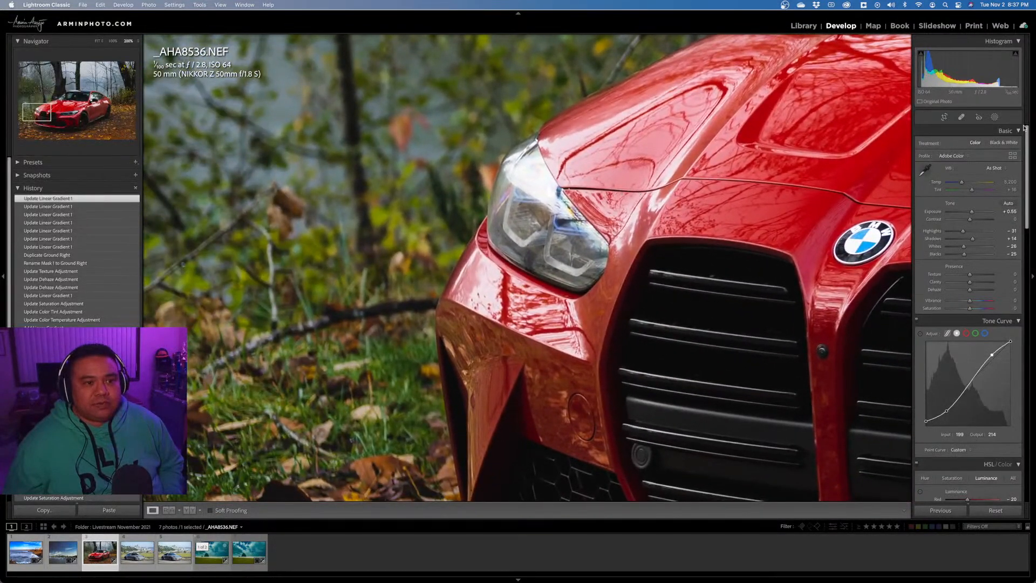
pyautogui.click(994, 117)
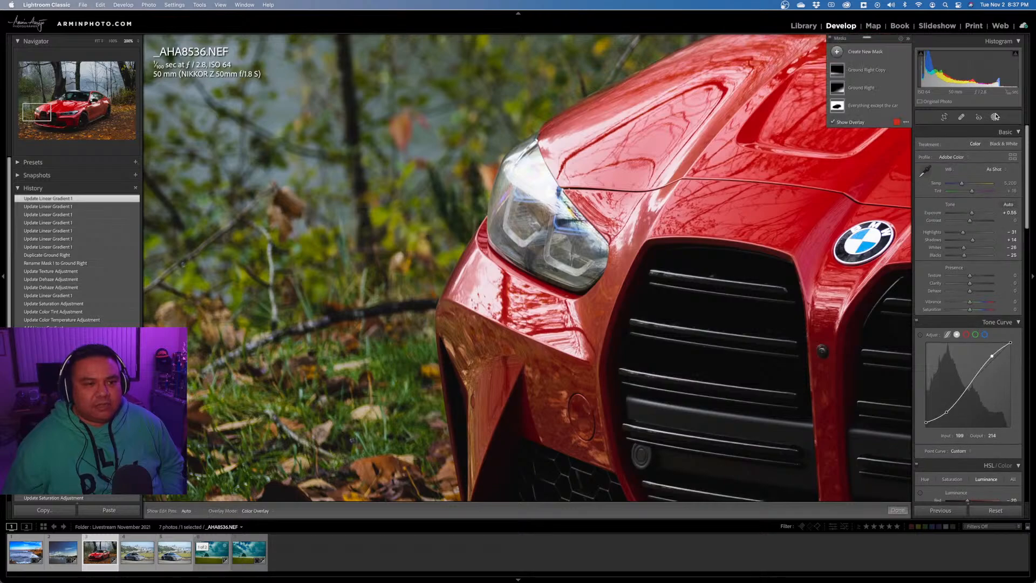
pyautogui.doubleClick(875, 74)
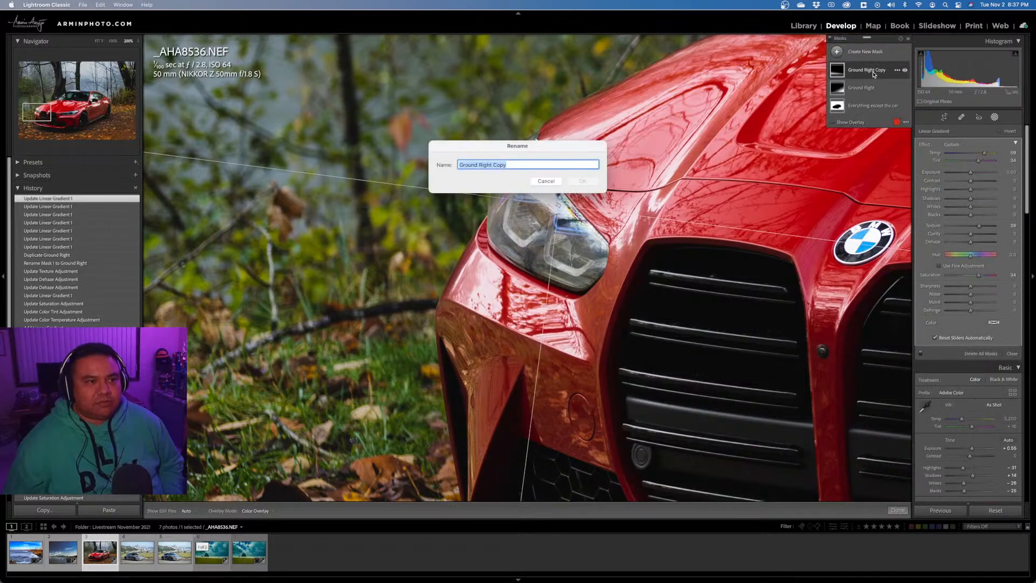
pyautogui.write('Ground ')
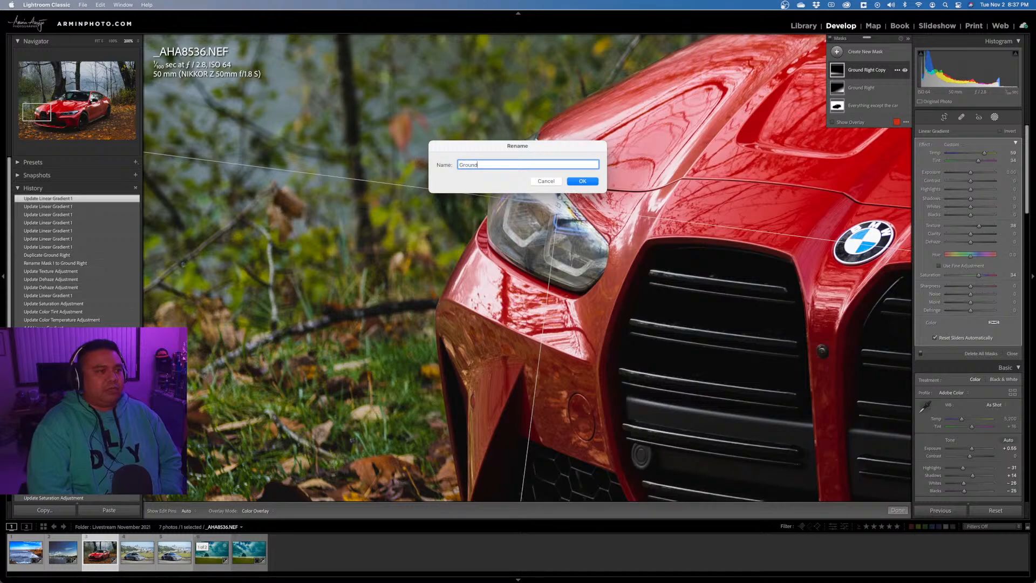
pyautogui.write('Front')
pyautogui.press('Return')
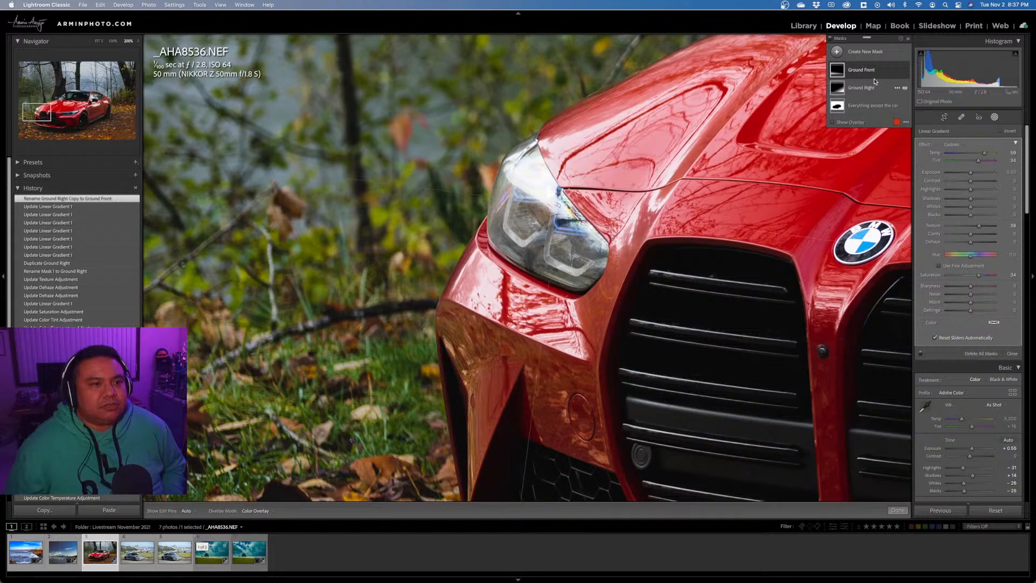
pyautogui.click(857, 54)
pyautogui.click(875, 94)
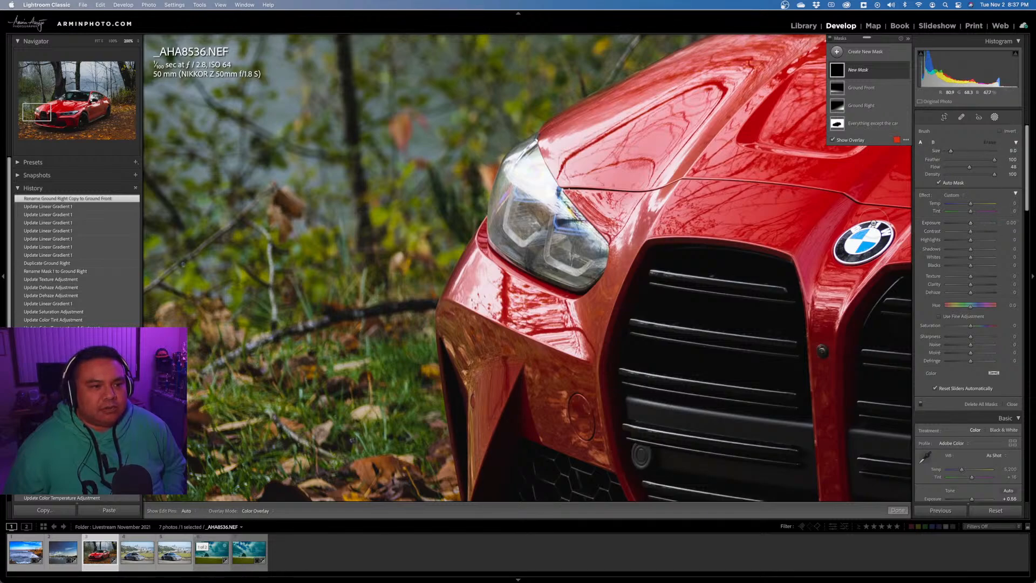
pyautogui.press('[')
pyautogui.press('[')
pyautogui.moveTo(530, 172)
pyautogui.mouseDown()
pyautogui.moveTo(535, 180)
pyautogui.moveTo(517, 162)
pyautogui.moveTo(525, 190)
pyautogui.moveTo(519, 178)
pyautogui.moveTo(576, 238)
pyautogui.mouseUp()
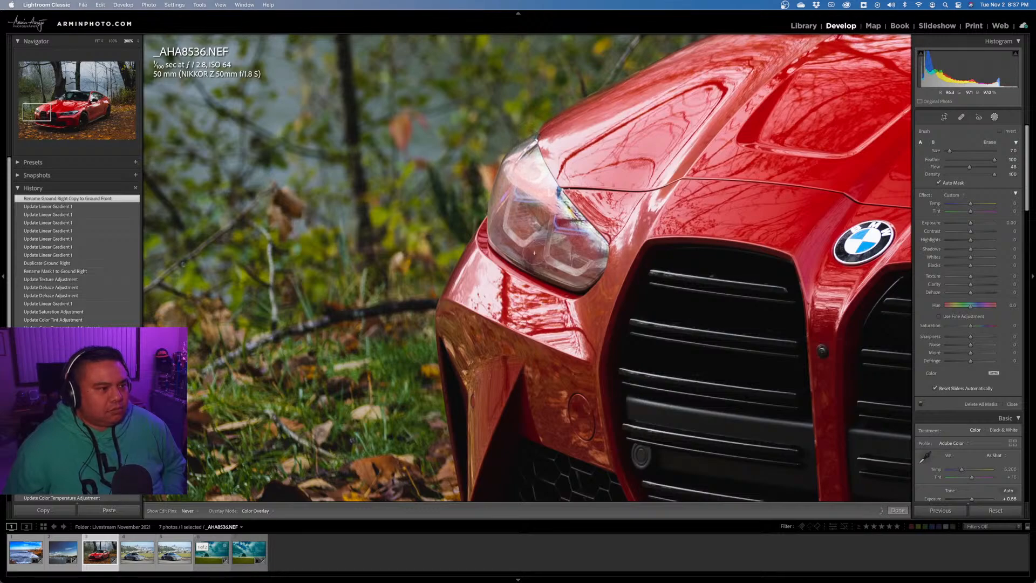
pyautogui.moveTo(554, 253); pyautogui.dragTo(550, 256)
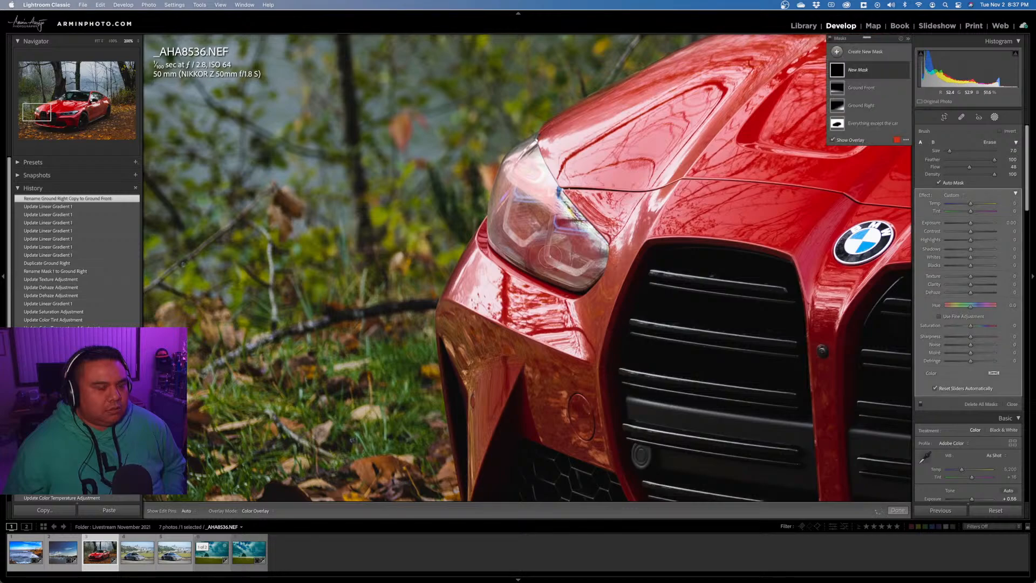
pyautogui.press('super+z')
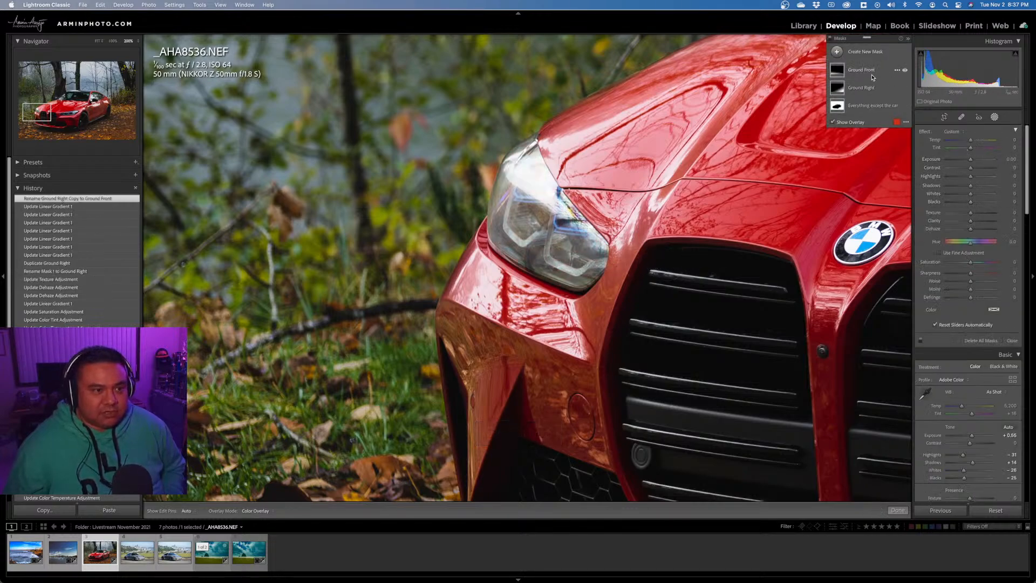
# Add a new Brush mask with Flow 100 and paint over the headlight on the photo's left side.
pyautogui.click(873, 53)
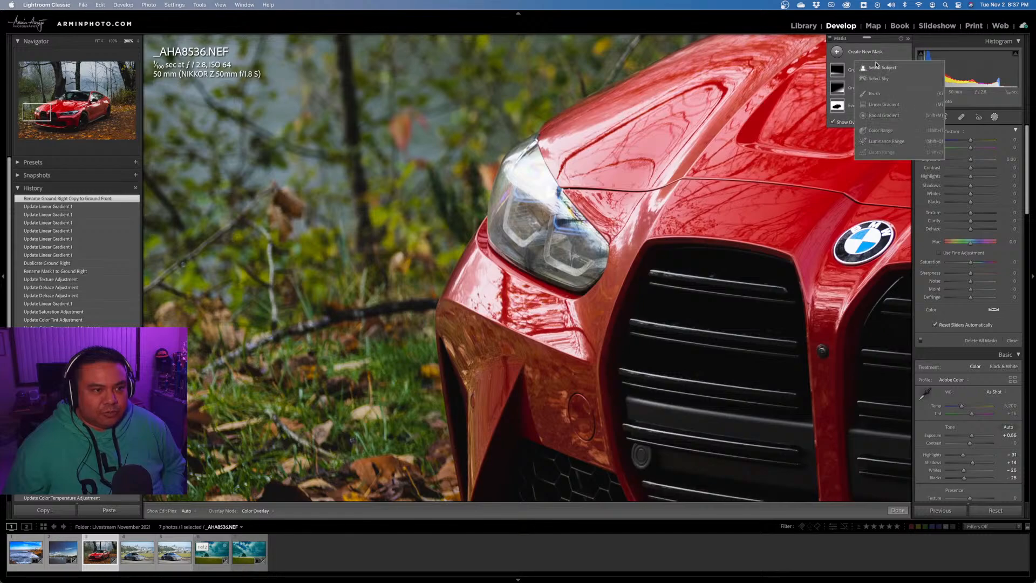
pyautogui.click(875, 95)
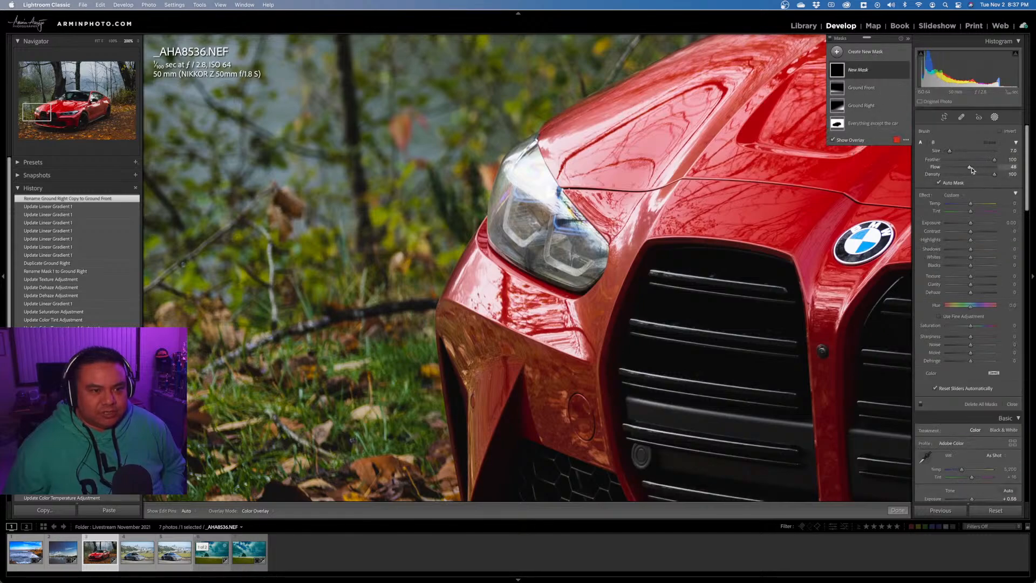
pyautogui.moveTo(971, 167); pyautogui.dragTo(1029, 169)
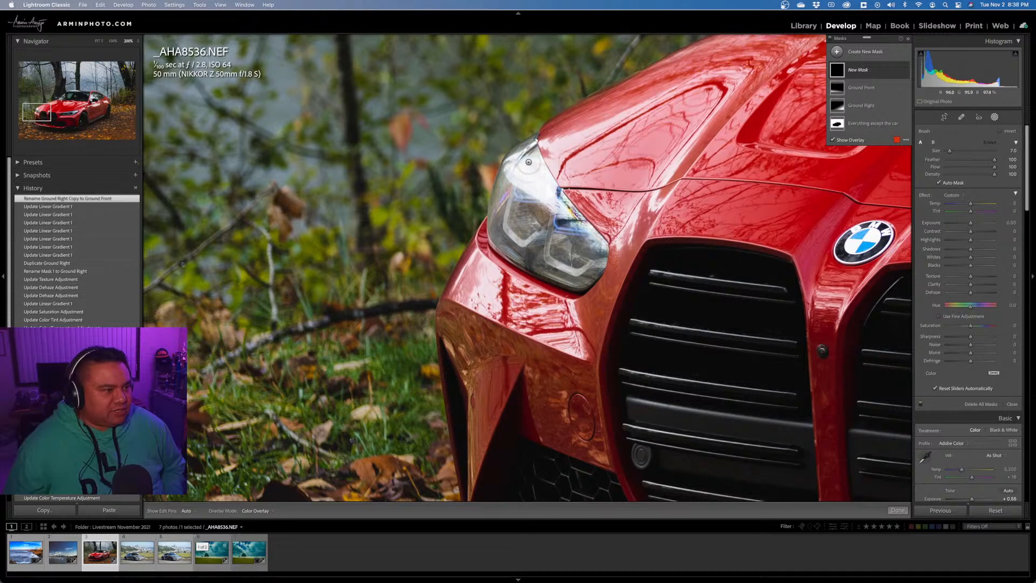
pyautogui.moveTo(528, 170)
pyautogui.mouseDown()
pyautogui.moveTo(581, 242)
pyautogui.moveTo(532, 148)
pyautogui.moveTo(513, 159)
pyautogui.moveTo(513, 245)
pyautogui.moveTo(551, 278)
pyautogui.moveTo(580, 286)
pyautogui.moveTo(585, 242)
pyautogui.moveTo(597, 248)
pyautogui.moveTo(537, 229)
pyautogui.moveTo(529, 197)
pyautogui.mouseUp()
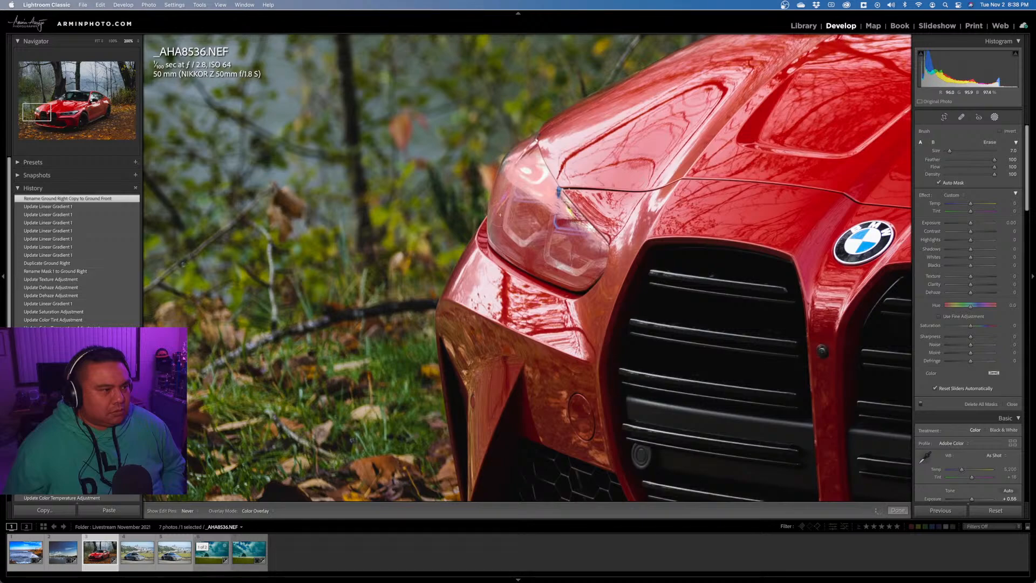
pyautogui.moveTo(500, 244); pyautogui.dragTo(500, 244)
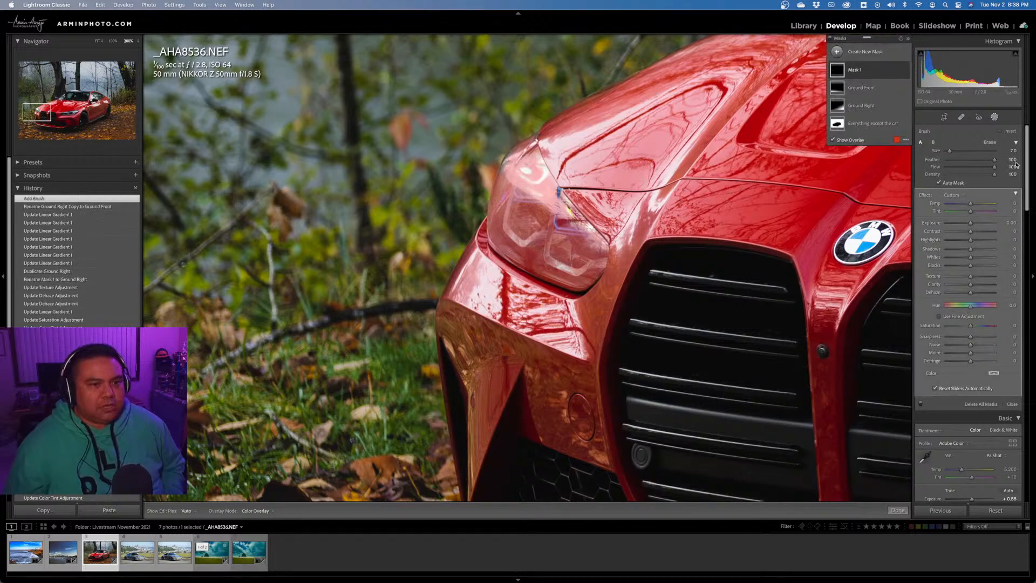
# Darken the brushed headlight with Exposure -0.39 and Highlights -21, without the mask overlay, and close masking.
pyautogui.press('o')
pyautogui.moveTo(970, 224); pyautogui.dragTo(966, 244)
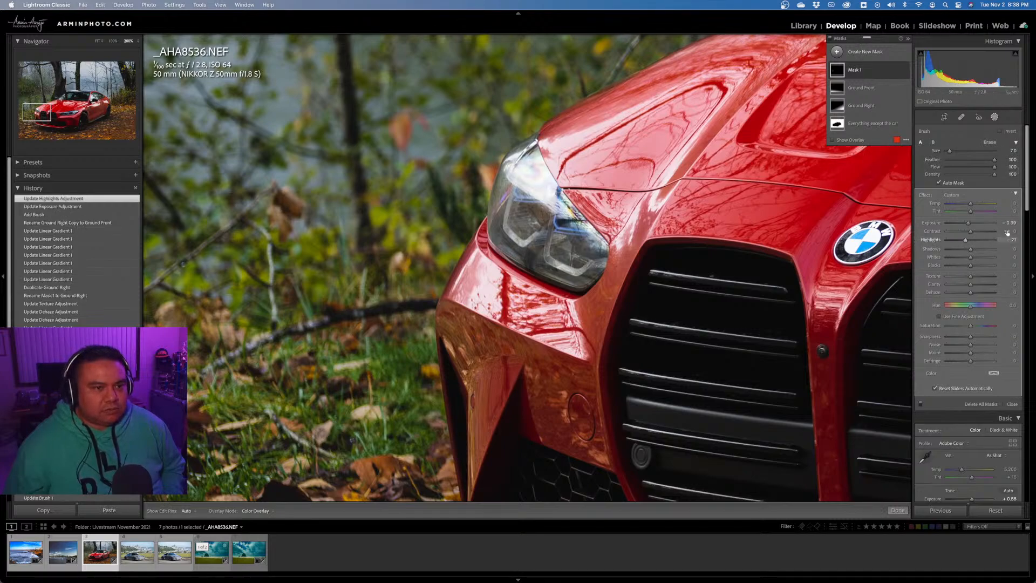
pyautogui.click(1013, 405)
# Compare the whole photo with the headlight mask "Mask 1" hidden and shown.
pyautogui.click(769, 330)
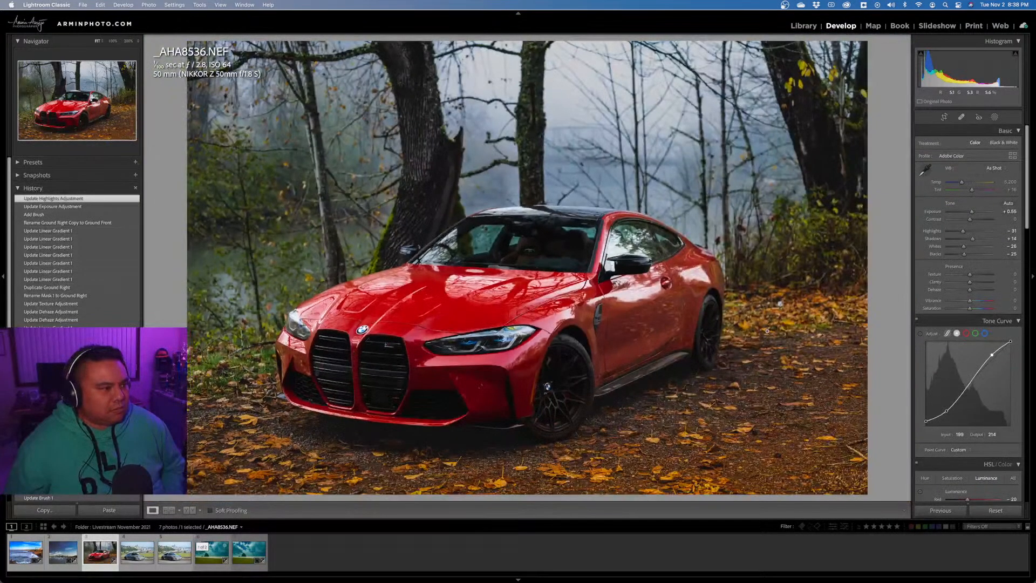
pyautogui.click(994, 118)
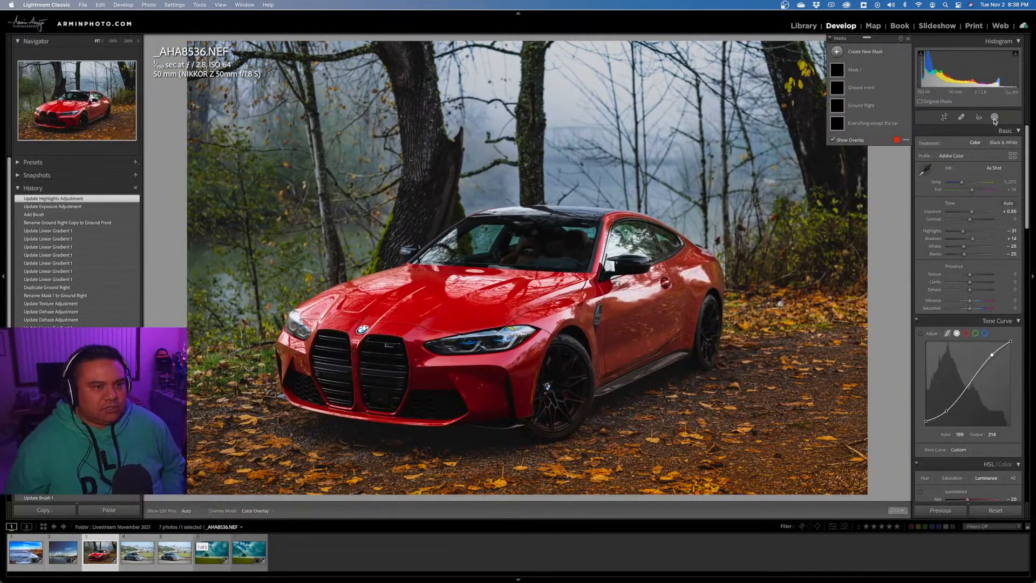
pyautogui.click(906, 71)
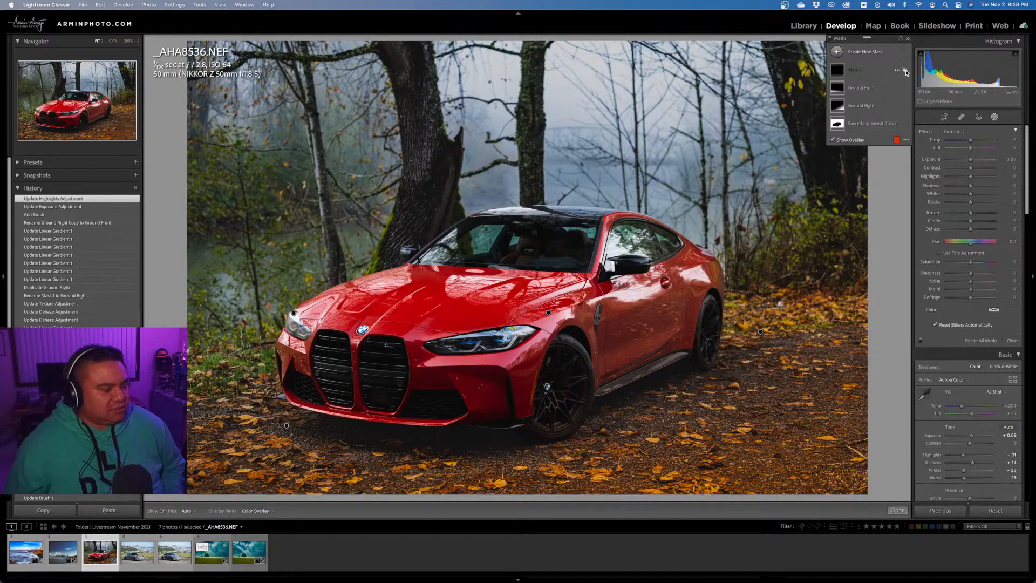
pyautogui.click(906, 71)
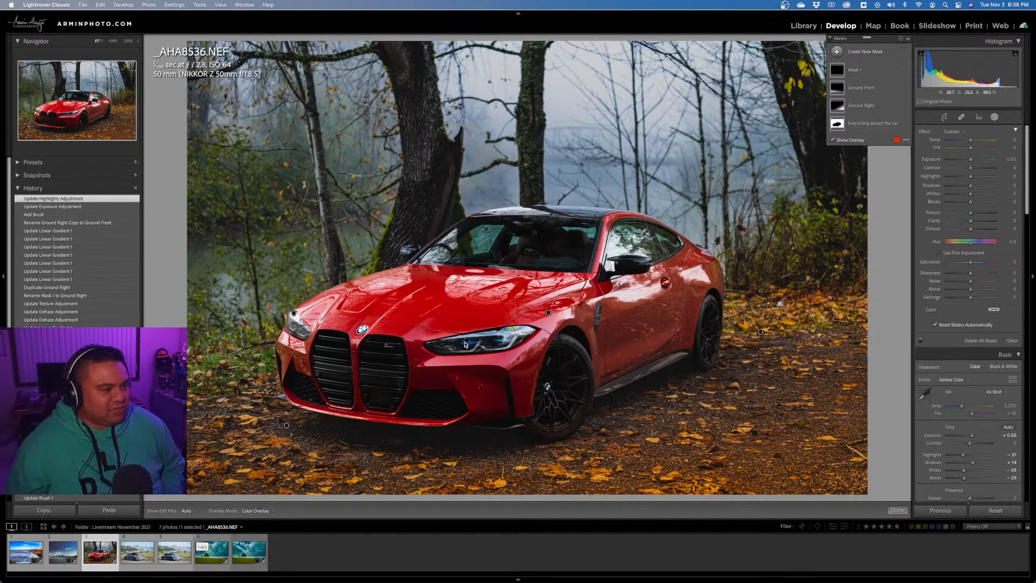
# Recheck the headlight mask "Mask 1" hidden and shown, and rename it as "Passenger Headlight Exposure".
pyautogui.click(906, 71)
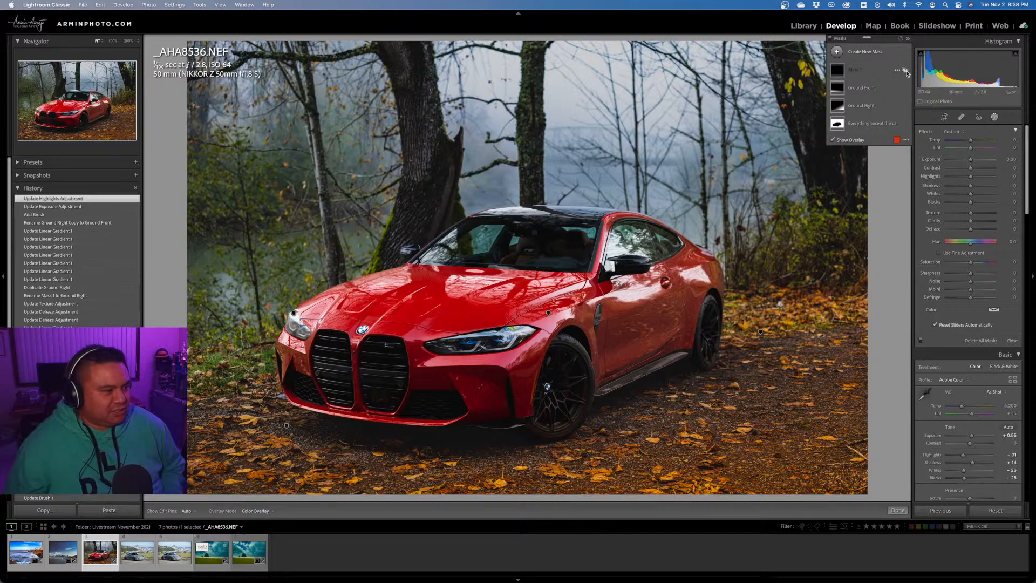
pyautogui.click(906, 71)
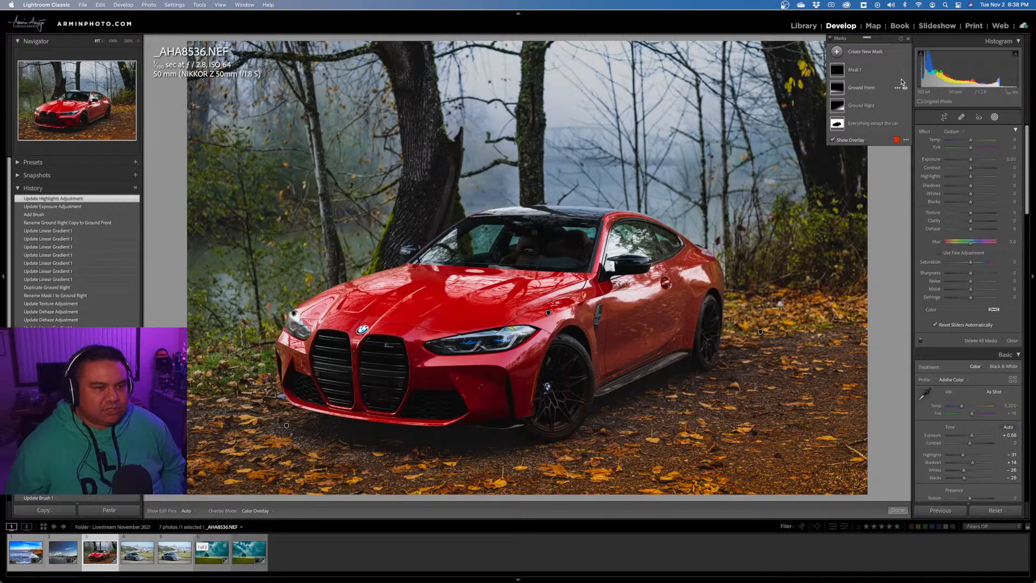
pyautogui.doubleClick(859, 71)
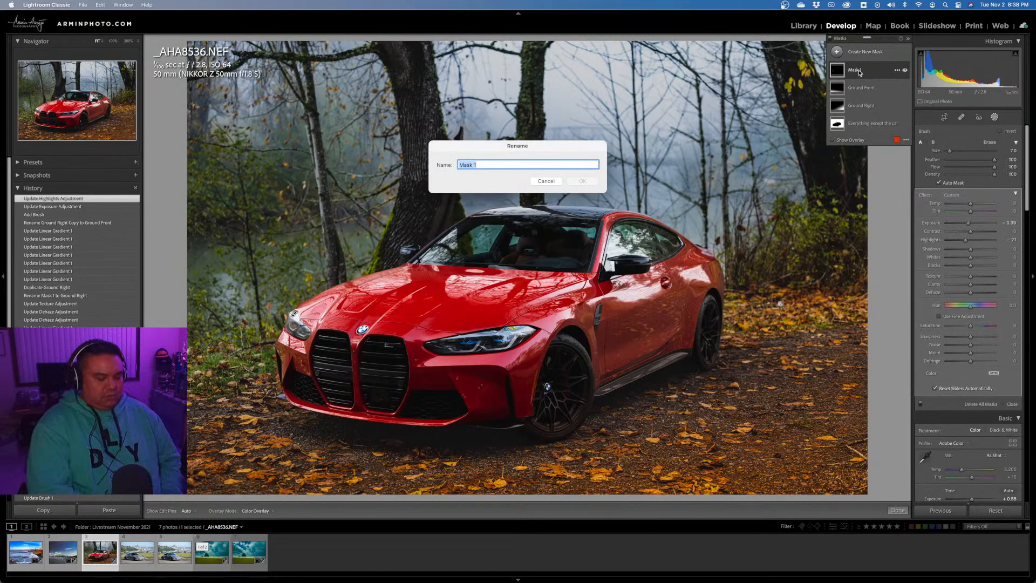
pyautogui.write('Passenger')
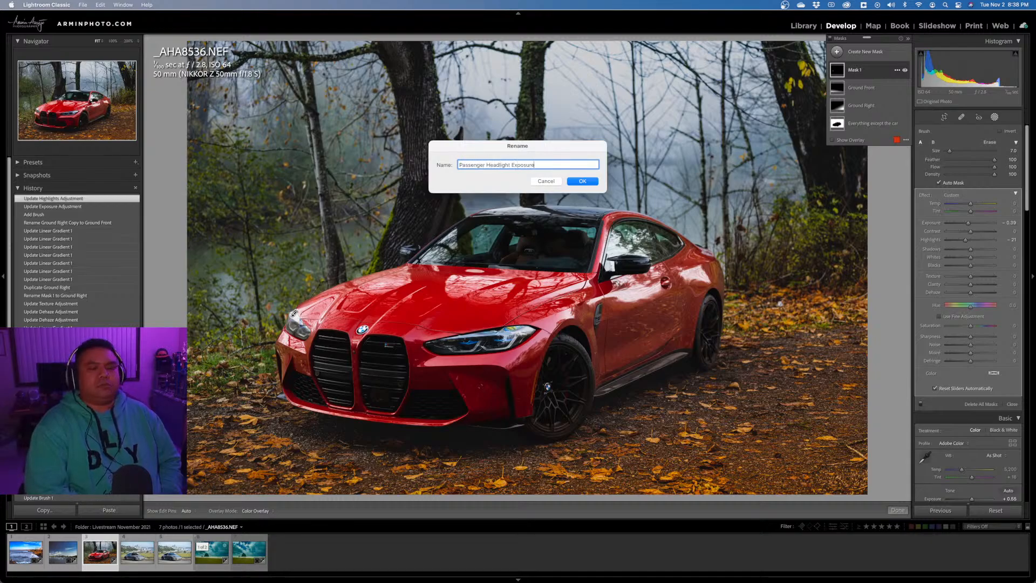
pyautogui.press('Return')
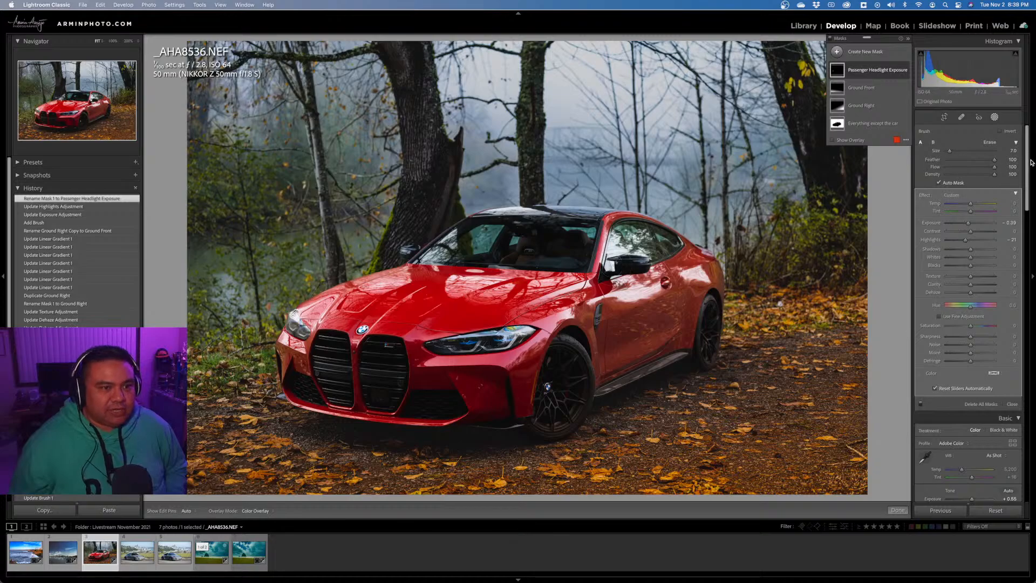
pyautogui.click(1012, 405)
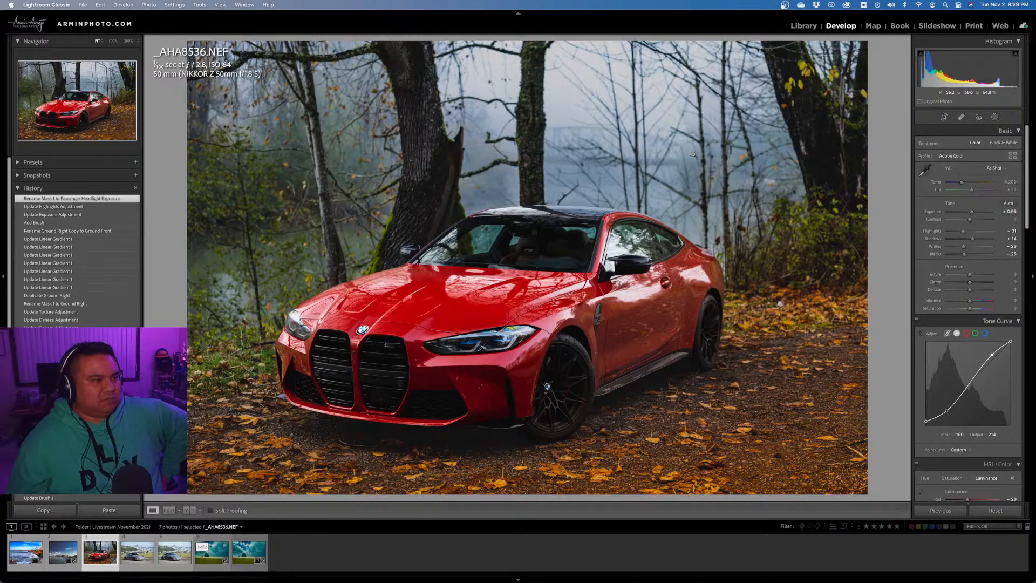
# Review the adjustment settings of the "Everything except the car" mask.
pyautogui.click(995, 119)
pyautogui.click(870, 126)
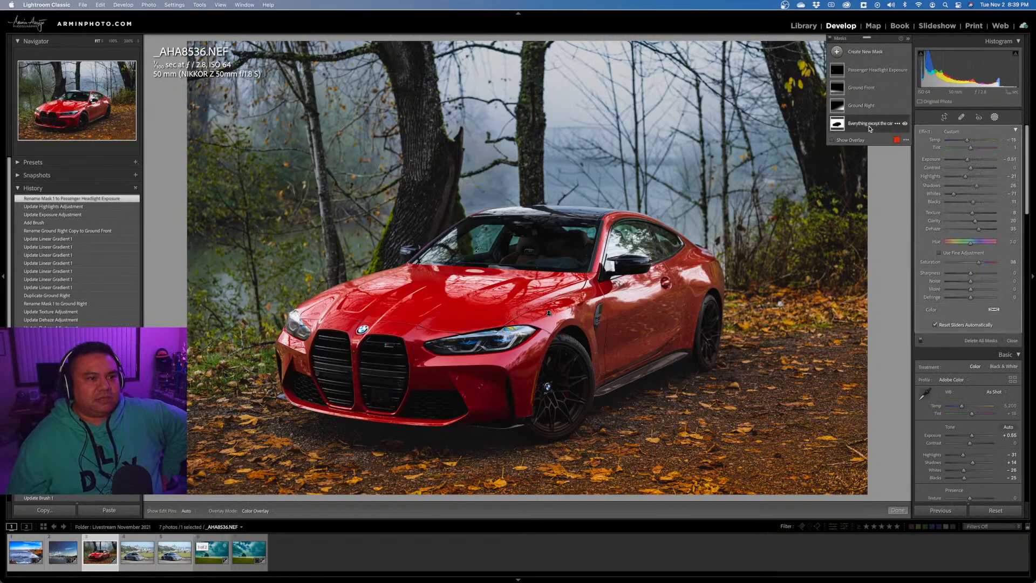
pyautogui.click(1012, 341)
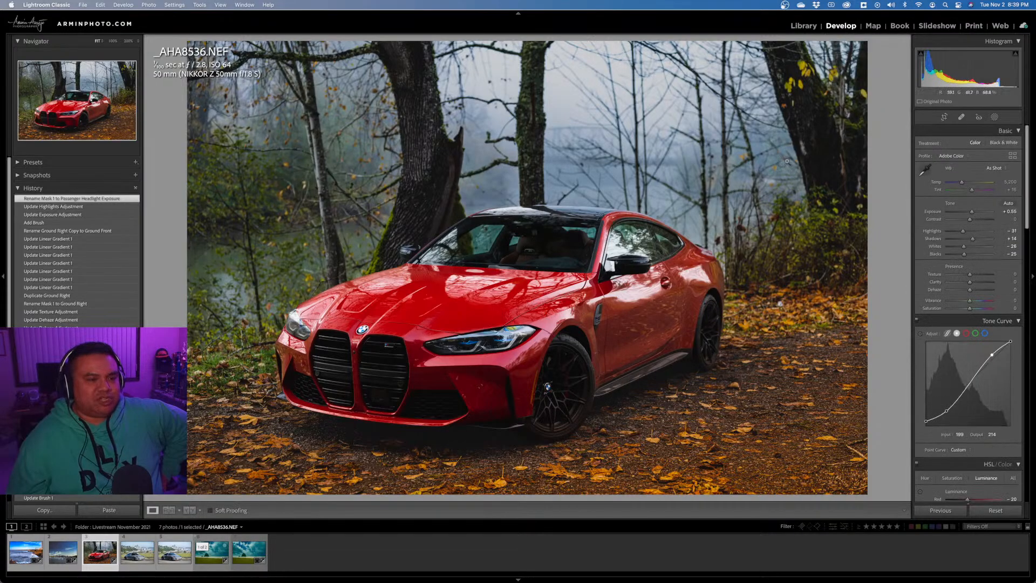
# Add a slightly tilted Linear Gradient mask from the upper background down to the car's hood, with Exposure -0.72.
pyautogui.click(994, 117)
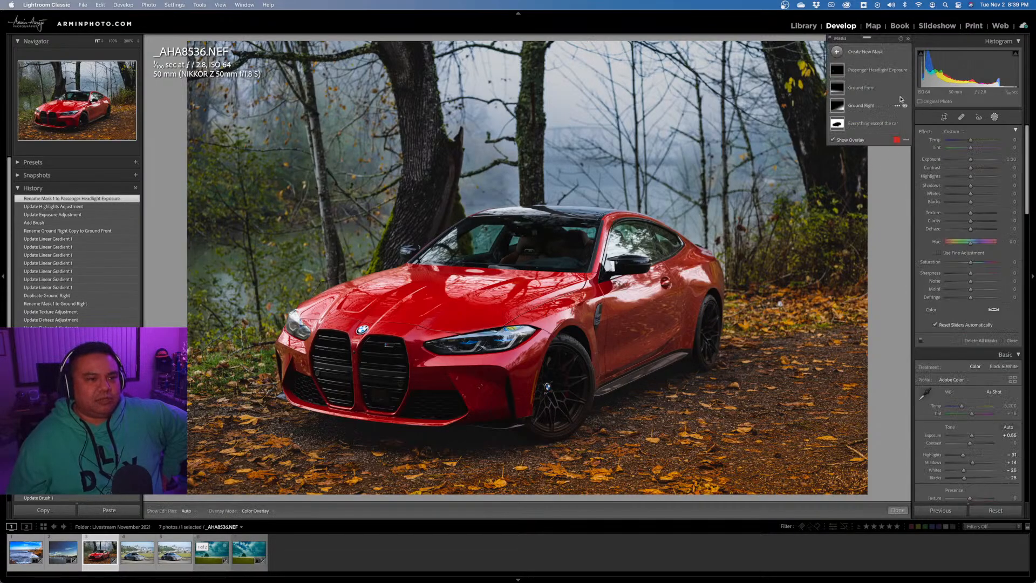
pyautogui.click(881, 53)
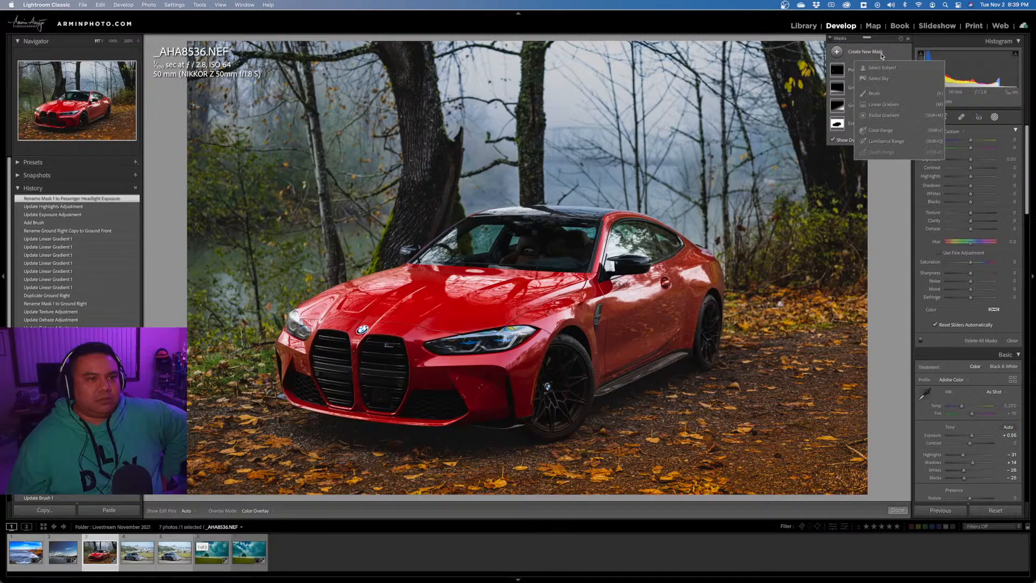
pyautogui.click(885, 107)
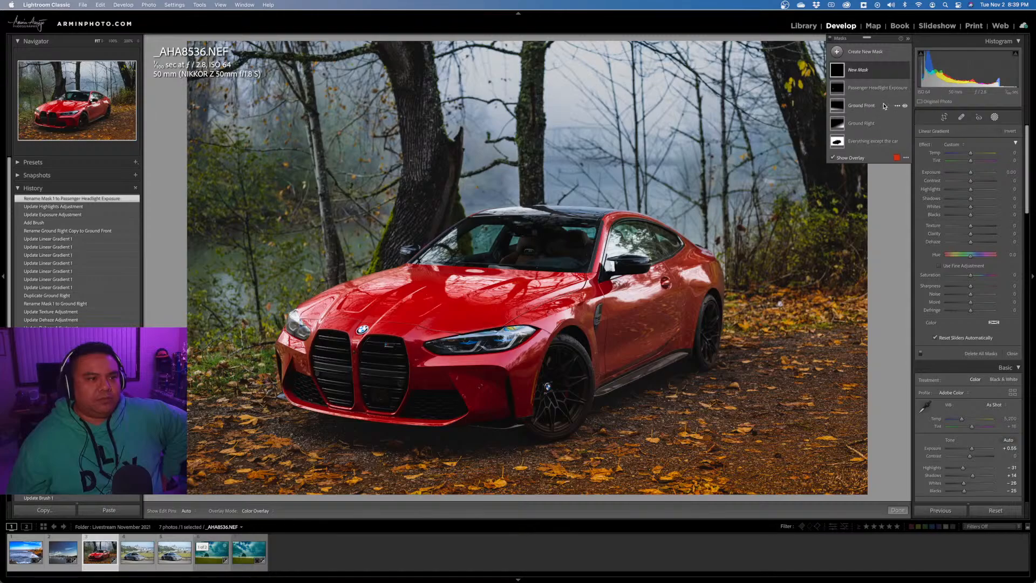
pyautogui.moveTo(447, 75); pyautogui.dragTo(484, 311)
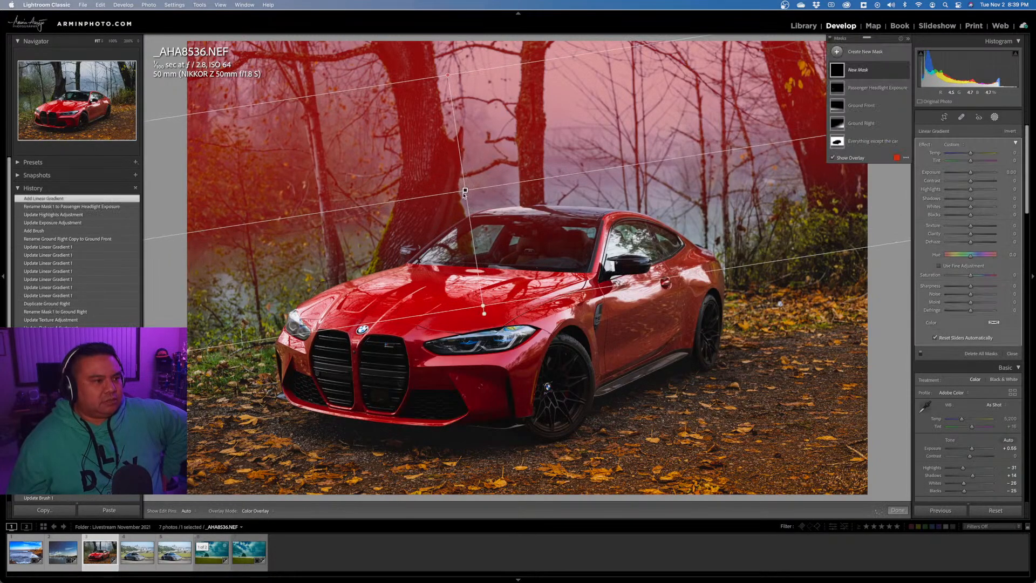
pyautogui.moveTo(466, 190); pyautogui.dragTo(466, 199)
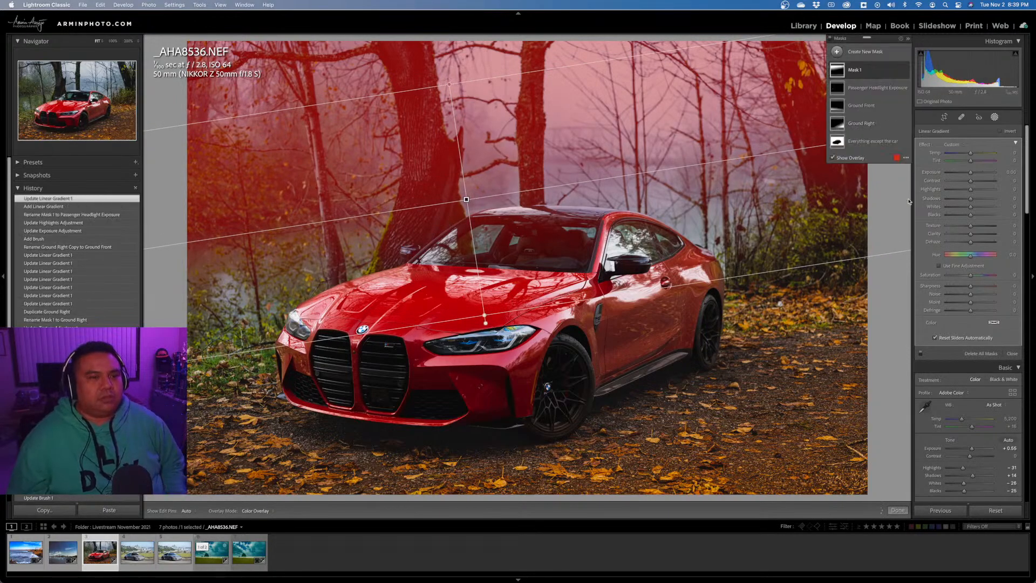
pyautogui.moveTo(972, 175); pyautogui.dragTo(968, 177)
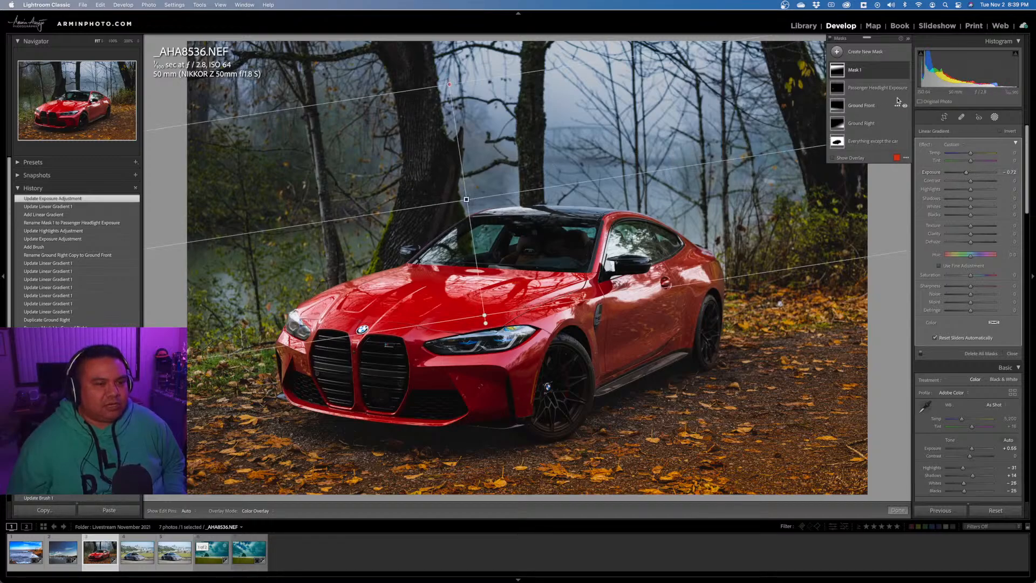
# Rename the new linear gradient mask as "Foggy Background".
pyautogui.doubleClick(858, 70)
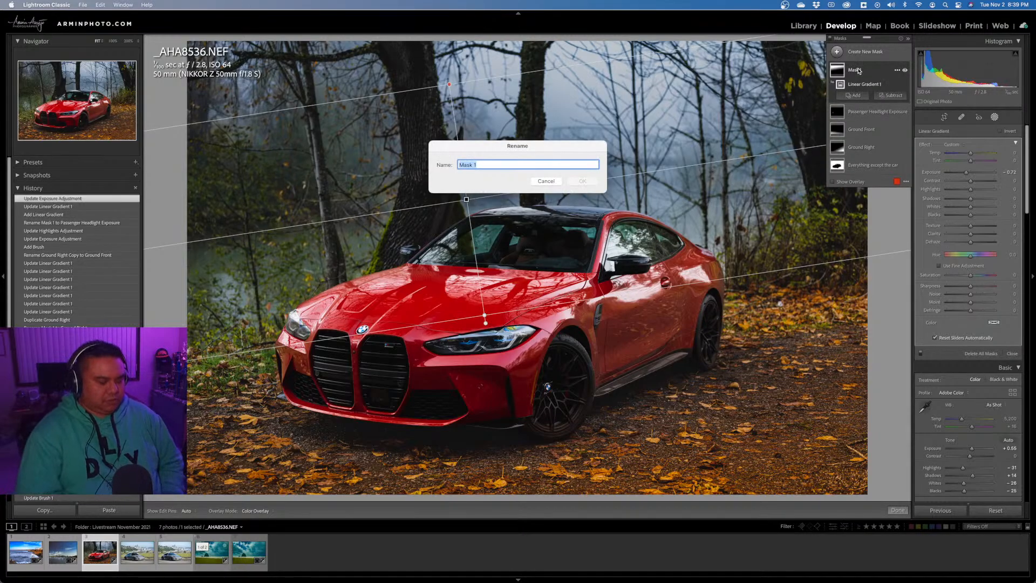
pyautogui.write('Foggy')
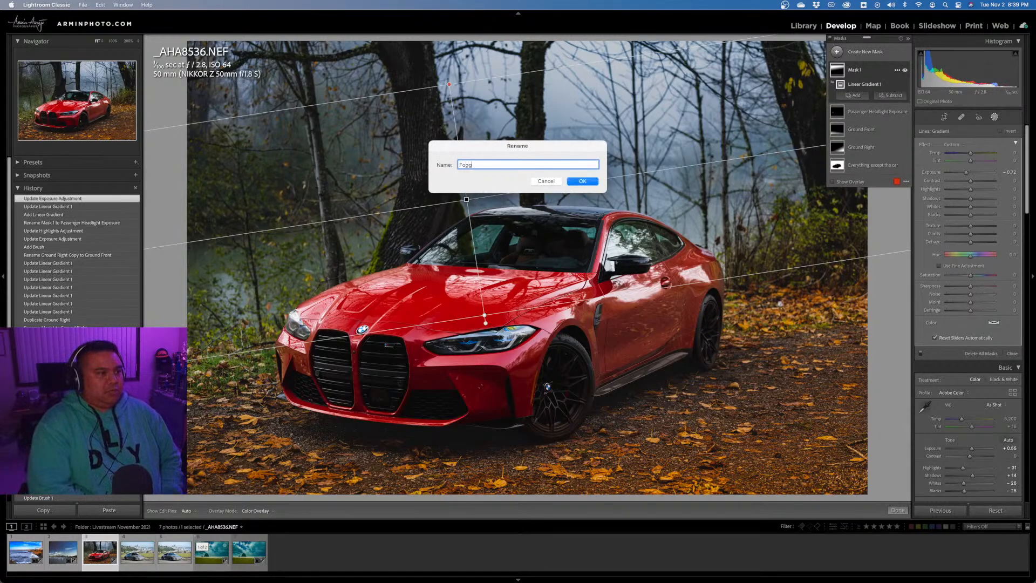
pyautogui.write('ground')
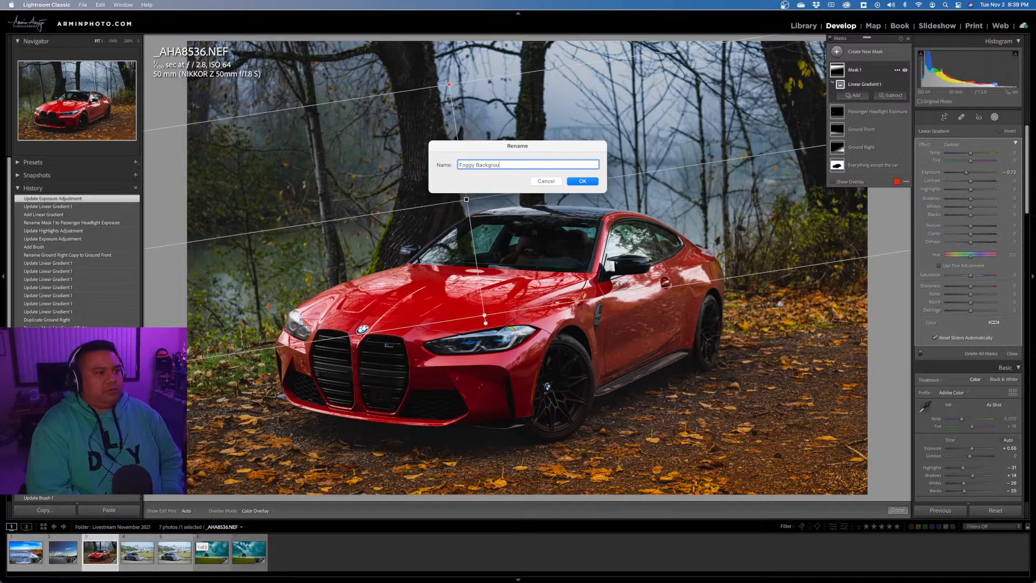
pyautogui.press('Return')
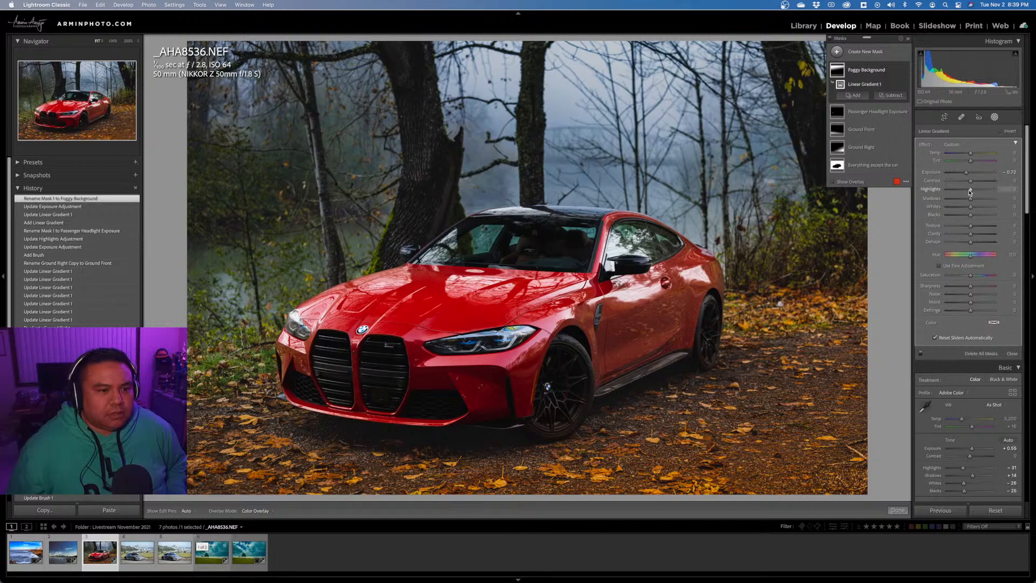
# Set the foggy background's Highlights to -17, Shadows to about 28, Whites to -35 and Blacks to 23, and shift its gradient slightly lower.
pyautogui.moveTo(970, 192); pyautogui.dragTo(983, 218)
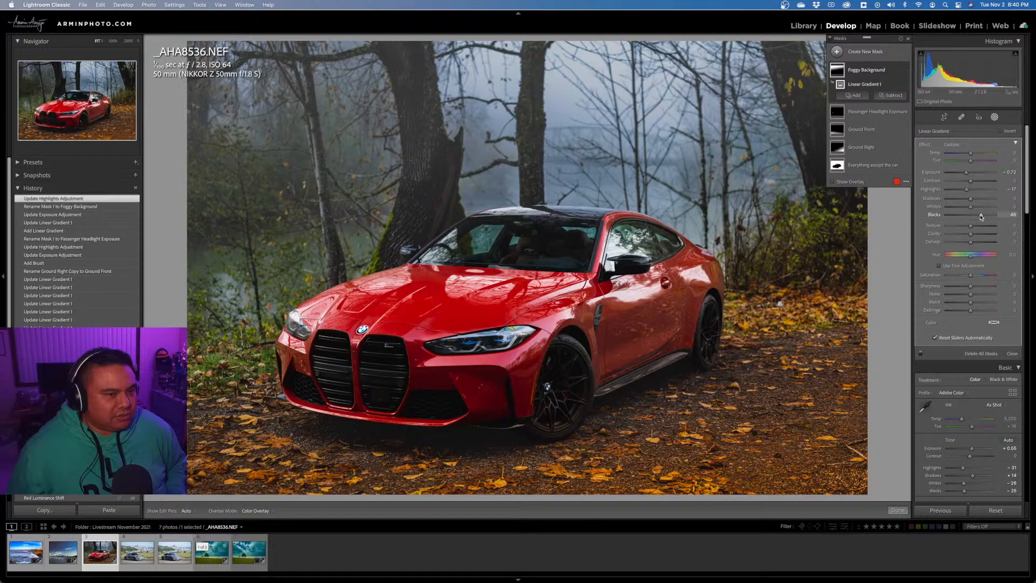
pyautogui.moveTo(971, 198); pyautogui.dragTo(978, 220)
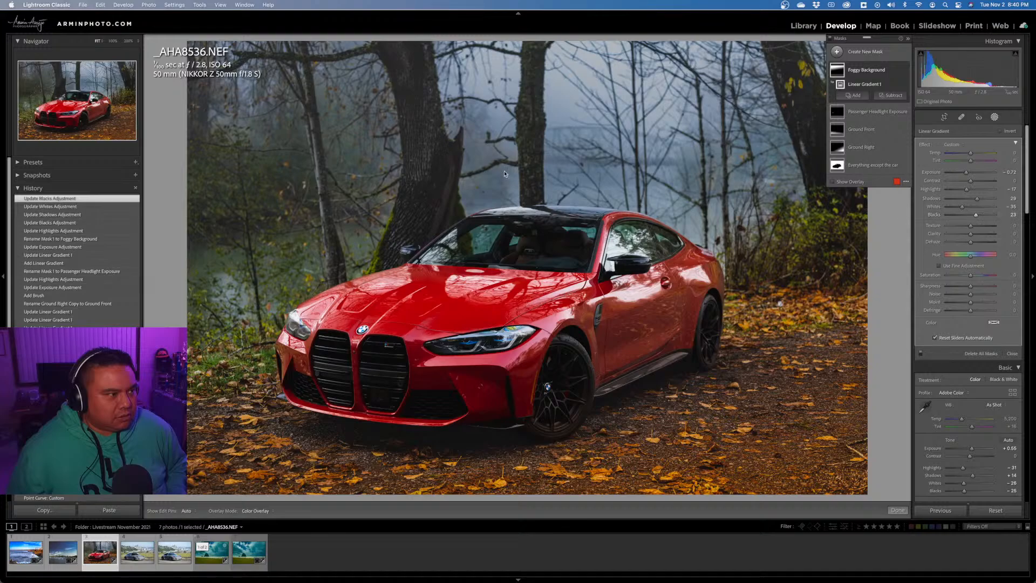
pyautogui.moveTo(466, 200)
pyautogui.moveTo(466, 199); pyautogui.dragTo(469, 219)
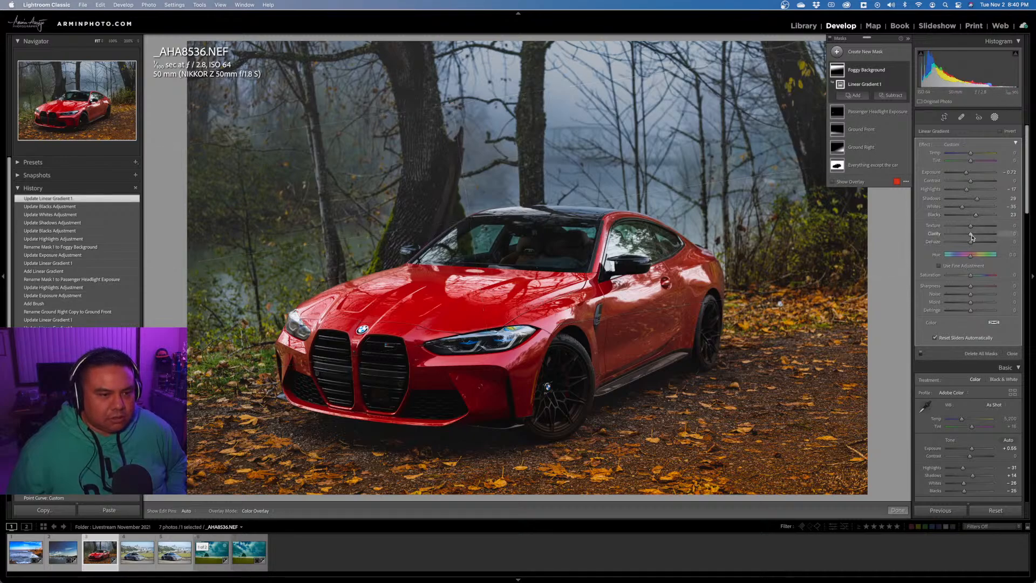
# Try Clarity -100 on the foggy background, reset it, raise Texture to about 33 and close masking.
pyautogui.moveTo(970, 238); pyautogui.dragTo(940, 243)
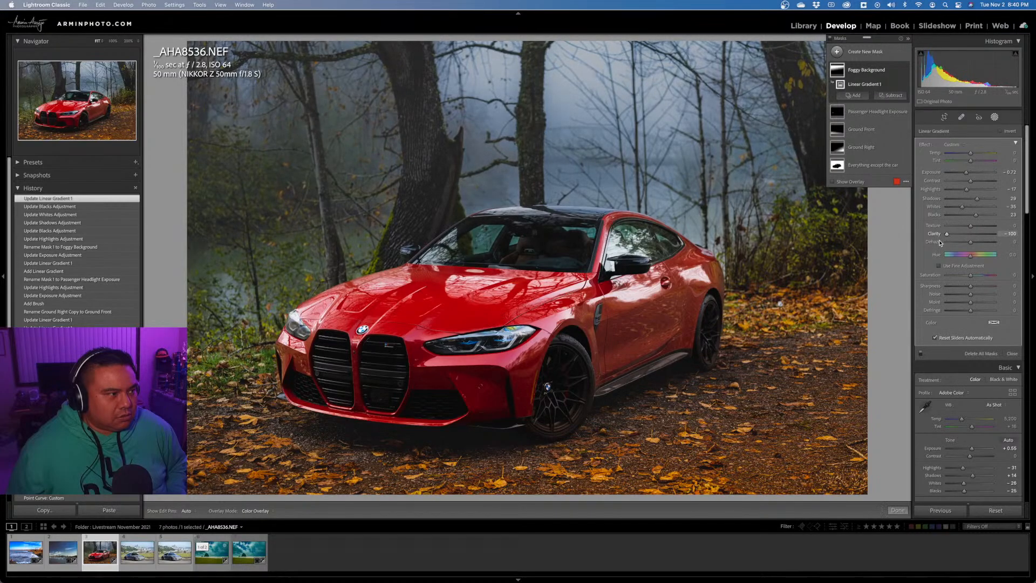
pyautogui.doubleClick(944, 233)
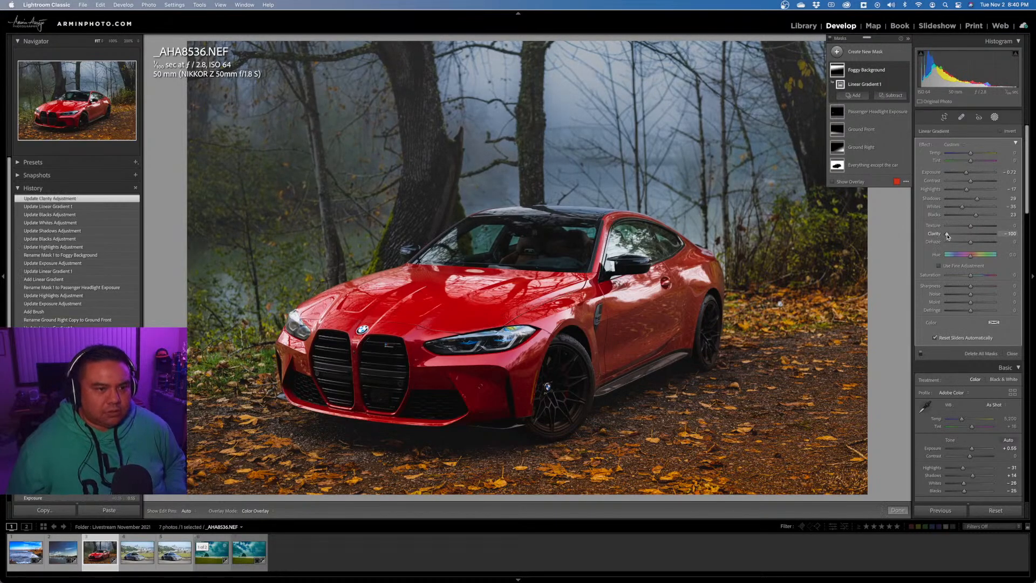
pyautogui.moveTo(971, 225); pyautogui.dragTo(978, 227)
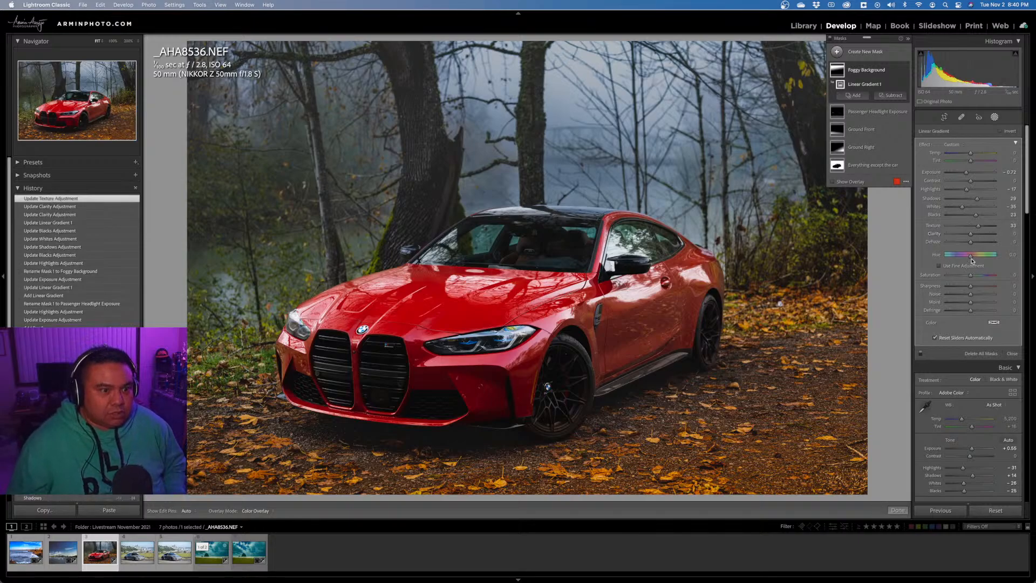
pyautogui.click(1011, 354)
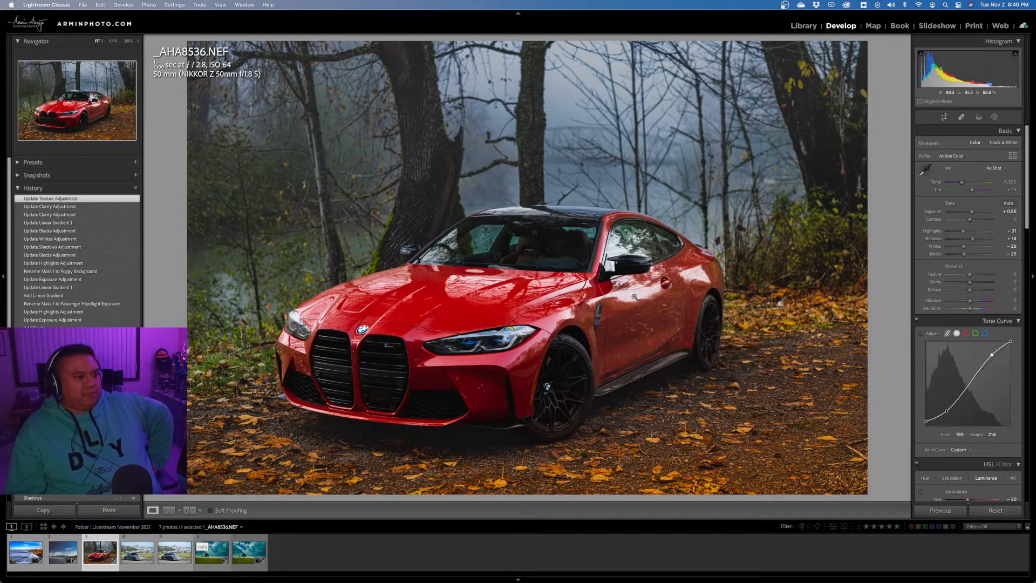
# Color grade the shadows with hue 222 and saturation 23, and the highlights with hue 37 and saturation 35.
pyautogui.scroll(-2, 950, 464)
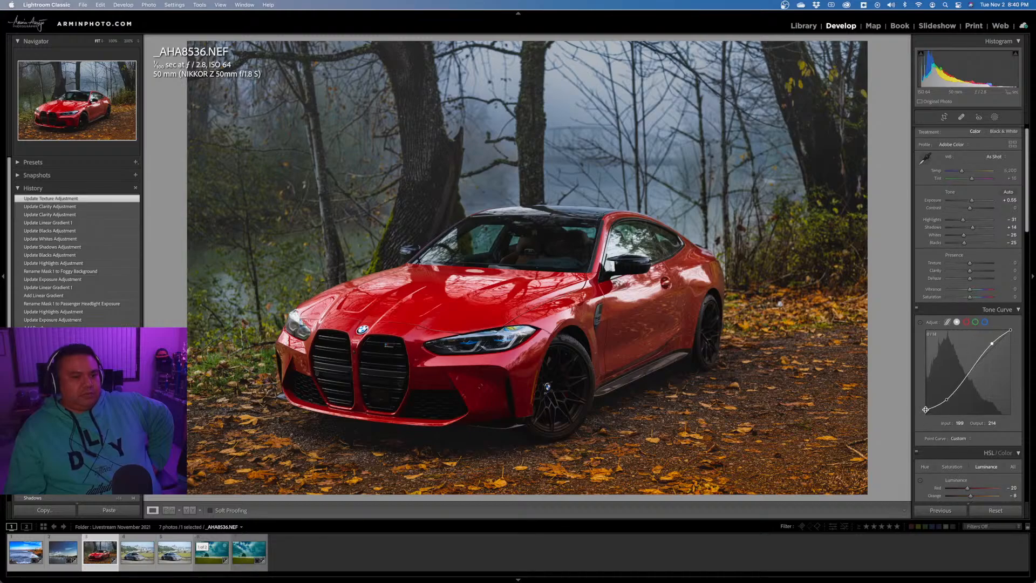
pyautogui.moveTo(927, 411); pyautogui.dragTo(919, 413)
pyautogui.scroll(-10, 959, 390)
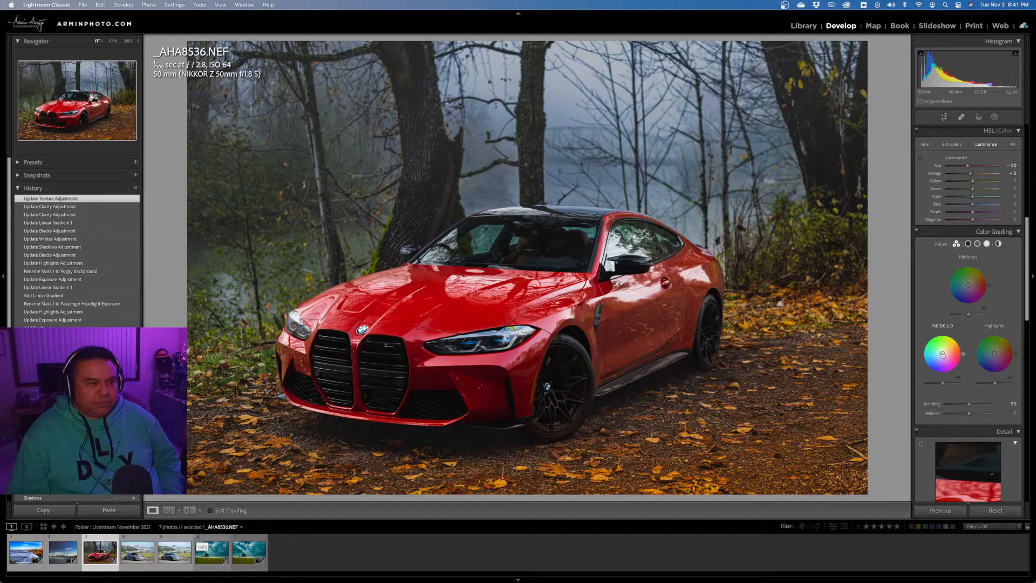
pyautogui.moveTo(942, 354); pyautogui.dragTo(939, 355)
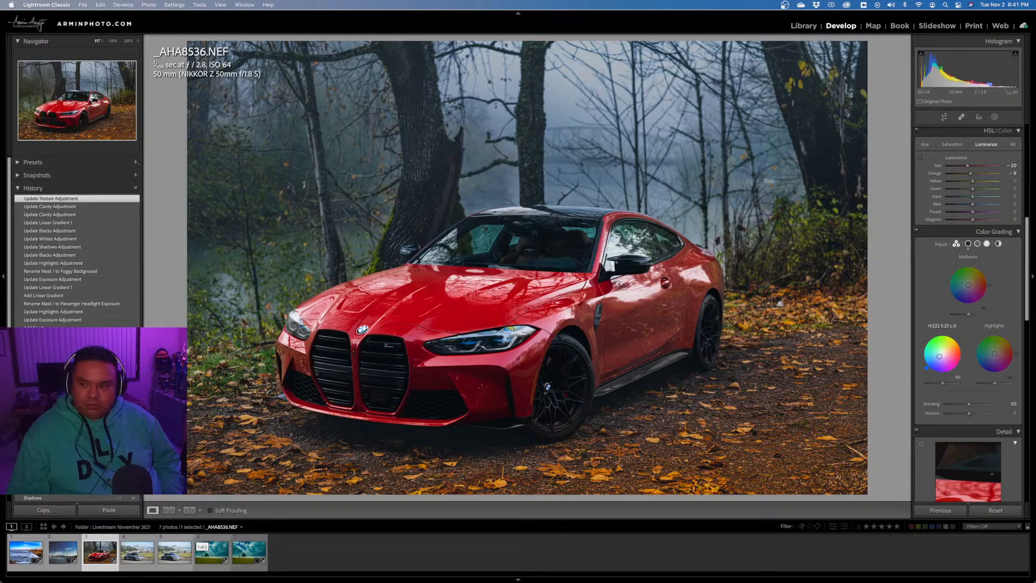
pyautogui.moveTo(939, 356); pyautogui.dragTo(999, 348)
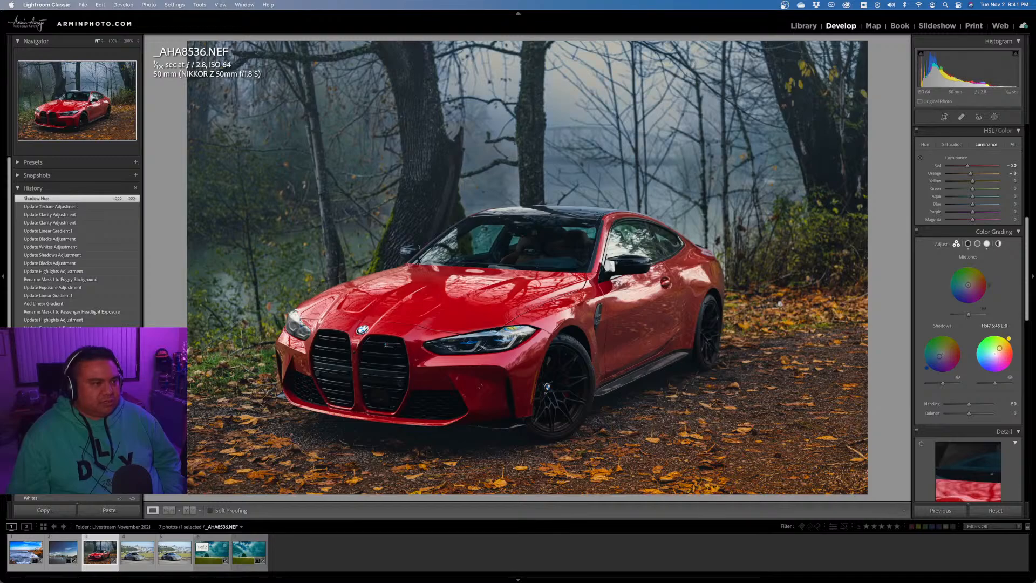
pyautogui.moveTo(1000, 348); pyautogui.dragTo(999, 350)
pyautogui.moveTo(999, 350); pyautogui.dragTo(999, 350)
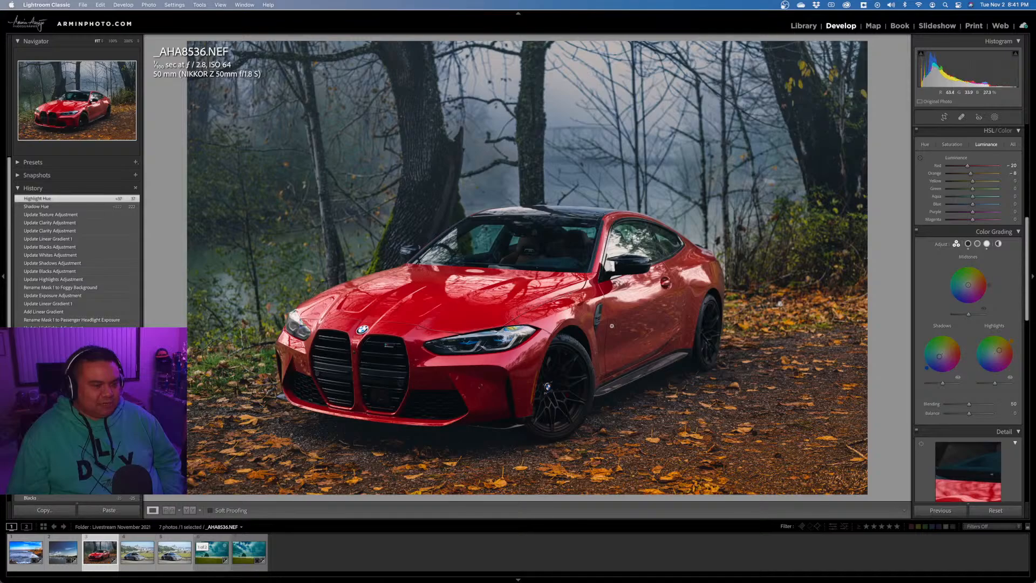
# Reset the Color Grading highlight saturation to 0 and undo that reset.
pyautogui.doubleClick(1000, 351)
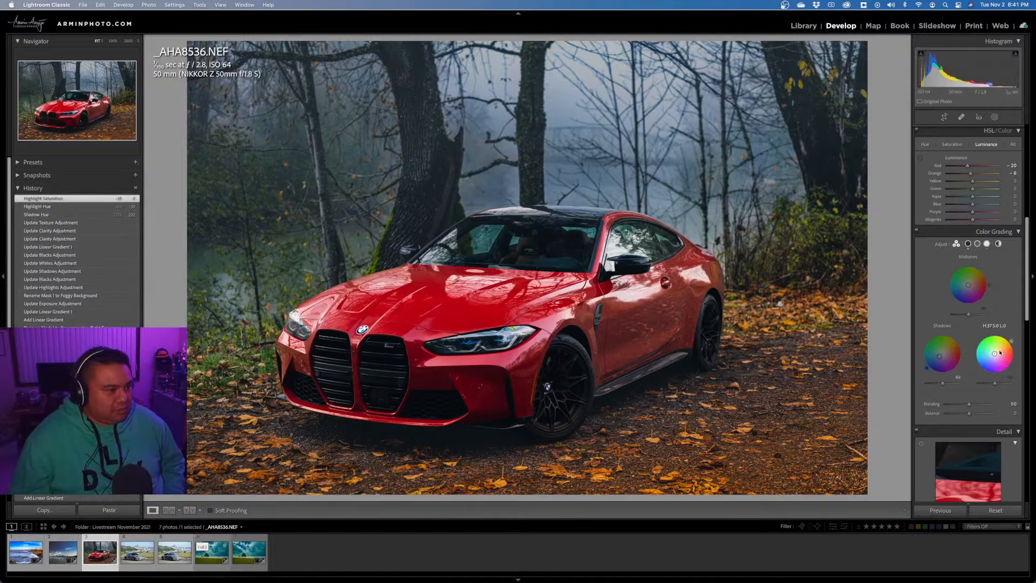
pyautogui.press('super+z')
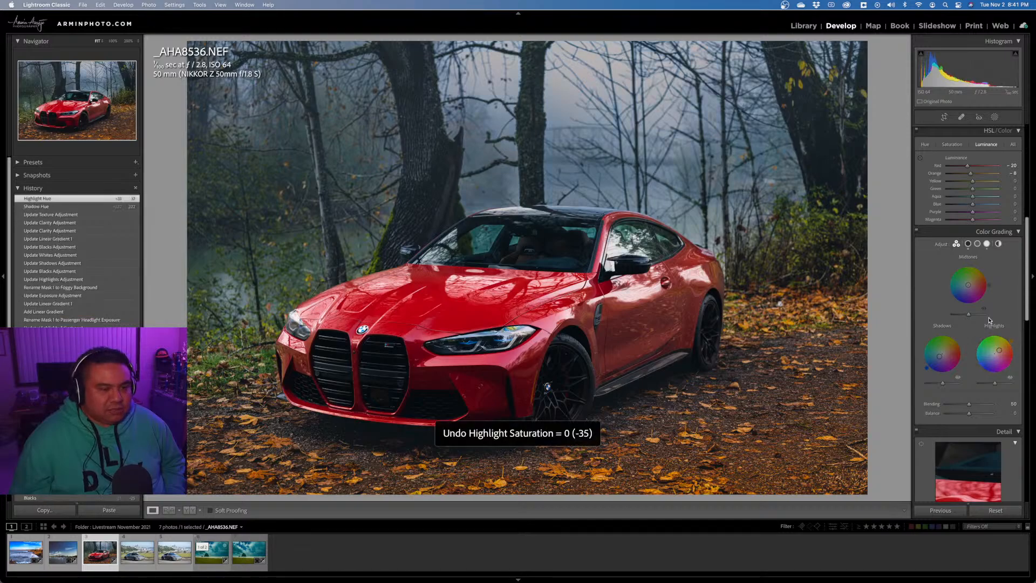
# Adjust the luminance on the bumper paint below the headlight with targeted adjustment, bringing Red to -6 and Orange to -7.
pyautogui.click(956, 147)
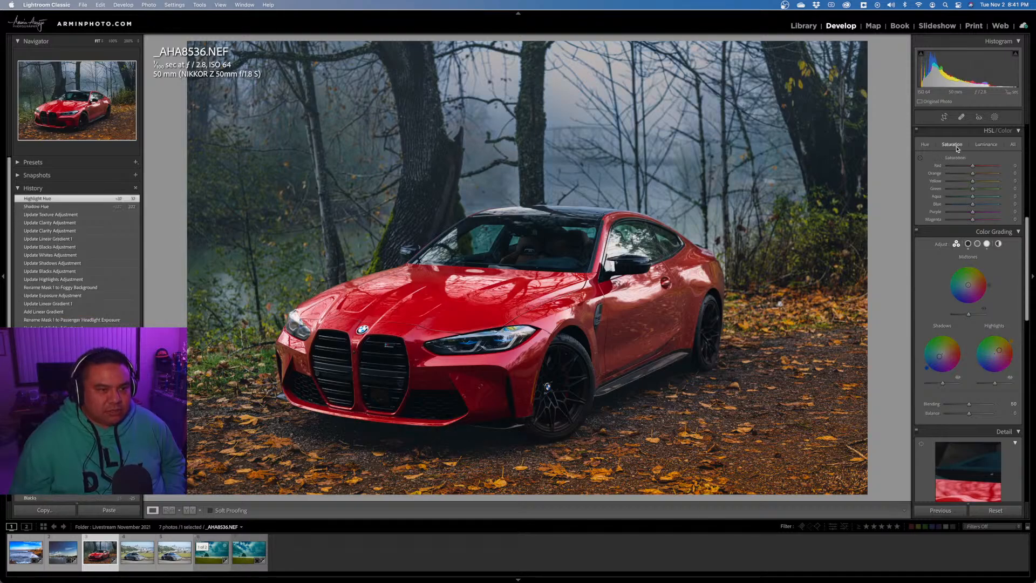
pyautogui.click(985, 144)
pyautogui.click(495, 352)
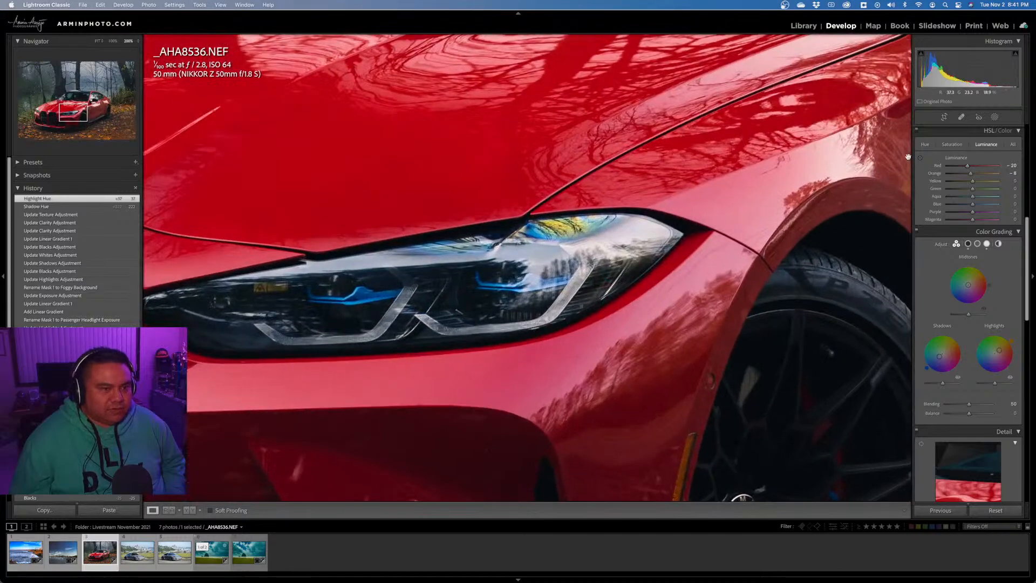
pyautogui.click(921, 158)
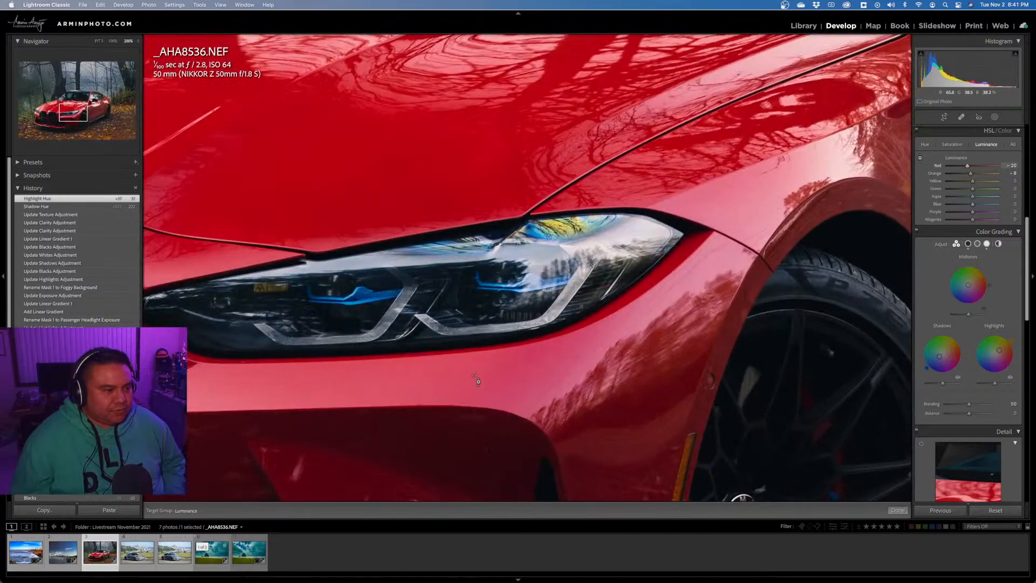
pyautogui.moveTo(442, 381); pyautogui.dragTo(478, 381)
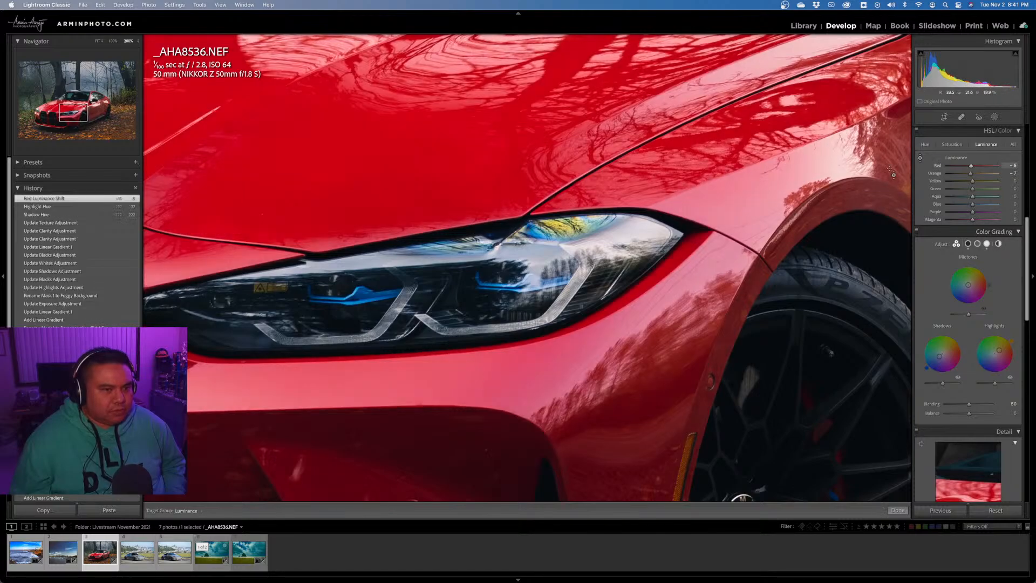
pyautogui.click(926, 161)
pyautogui.press('z')
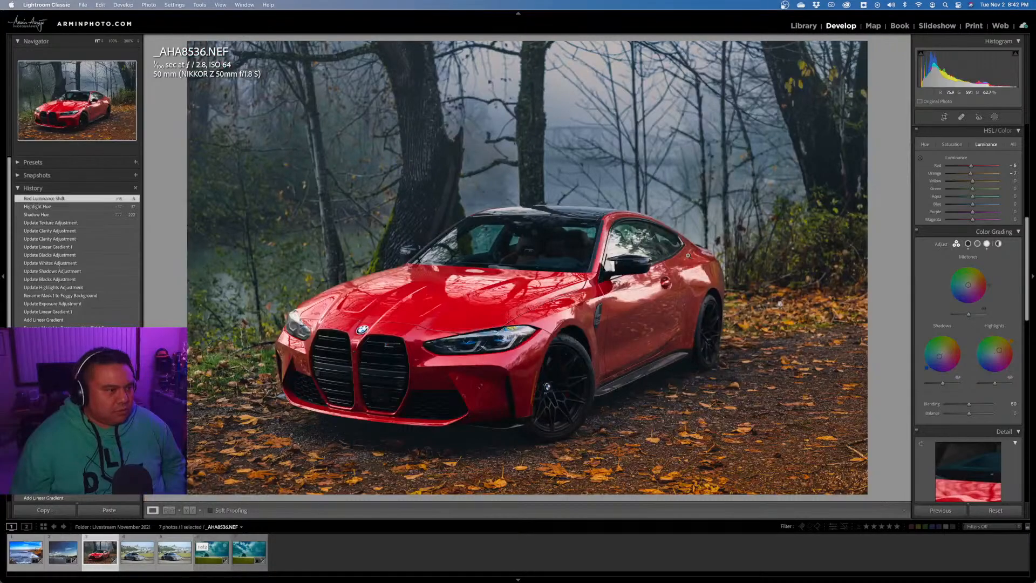
# Try shifting the car paint's hue with targeted adjustment to Red +100 and +80, and undo the shift.
pyautogui.click(953, 145)
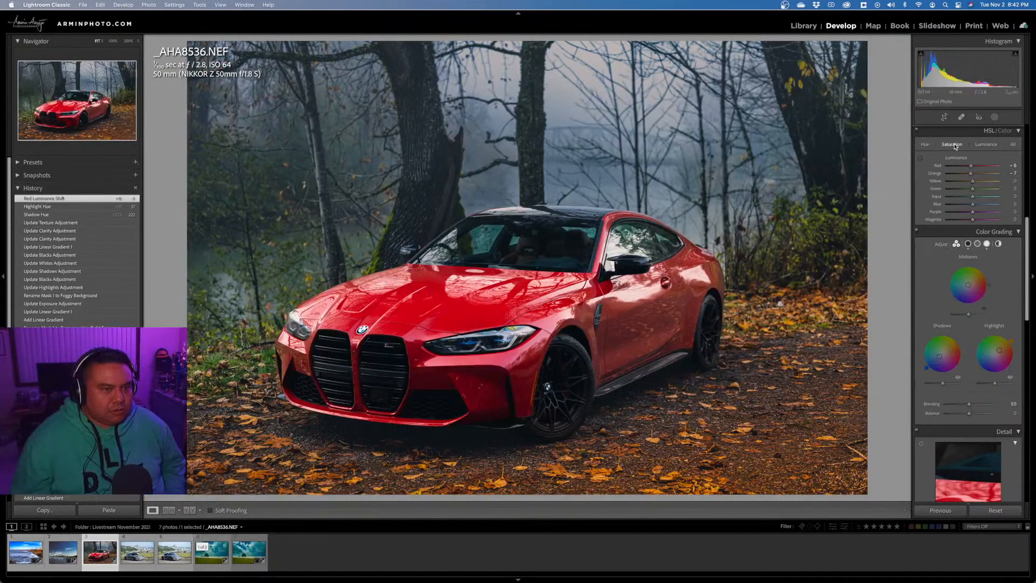
pyautogui.click(925, 145)
pyautogui.click(920, 158)
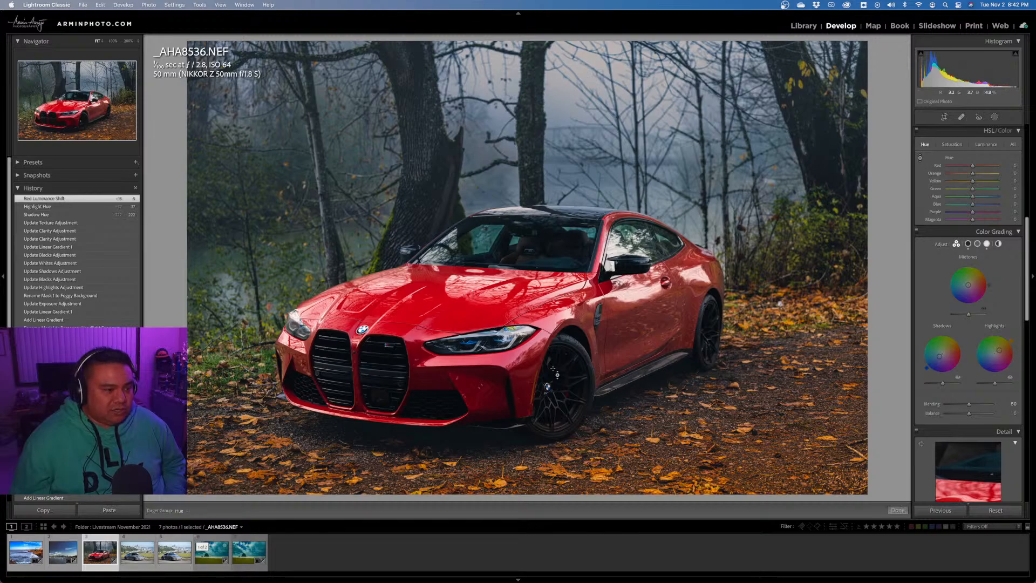
pyautogui.moveTo(637, 288); pyautogui.dragTo(637, 242)
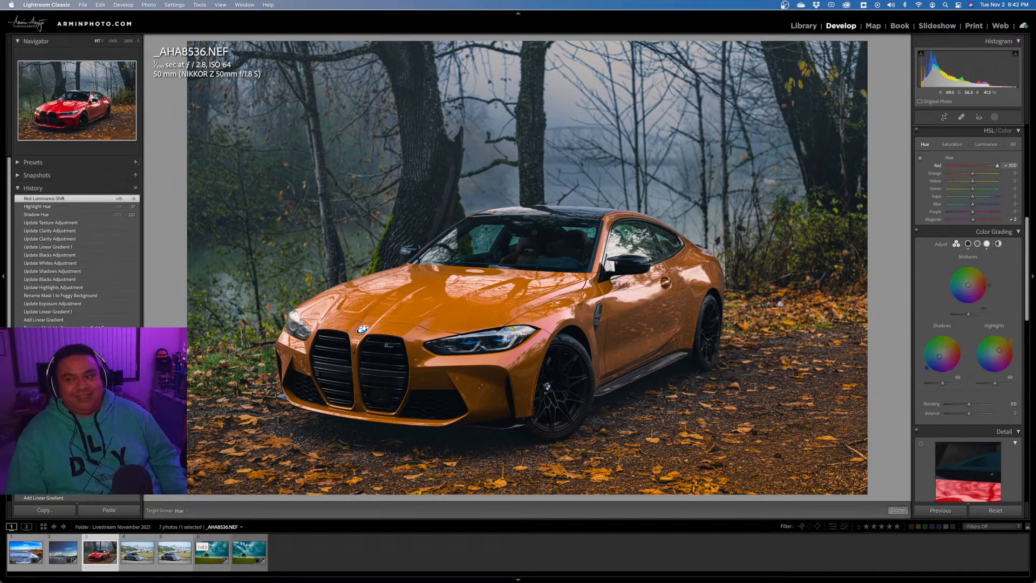
pyautogui.moveTo(637, 242); pyautogui.dragTo(636, 253)
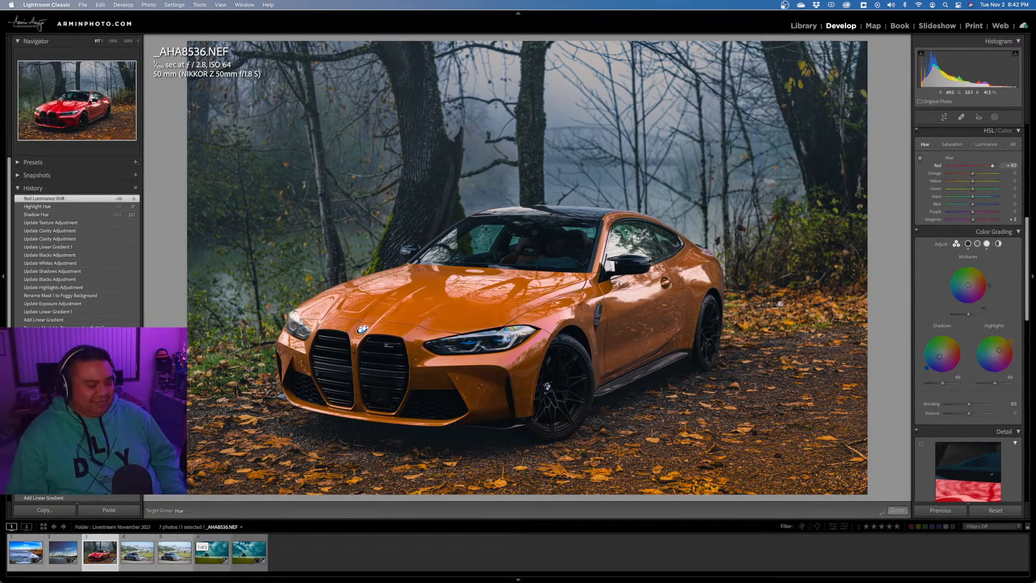
pyautogui.press('super+z')
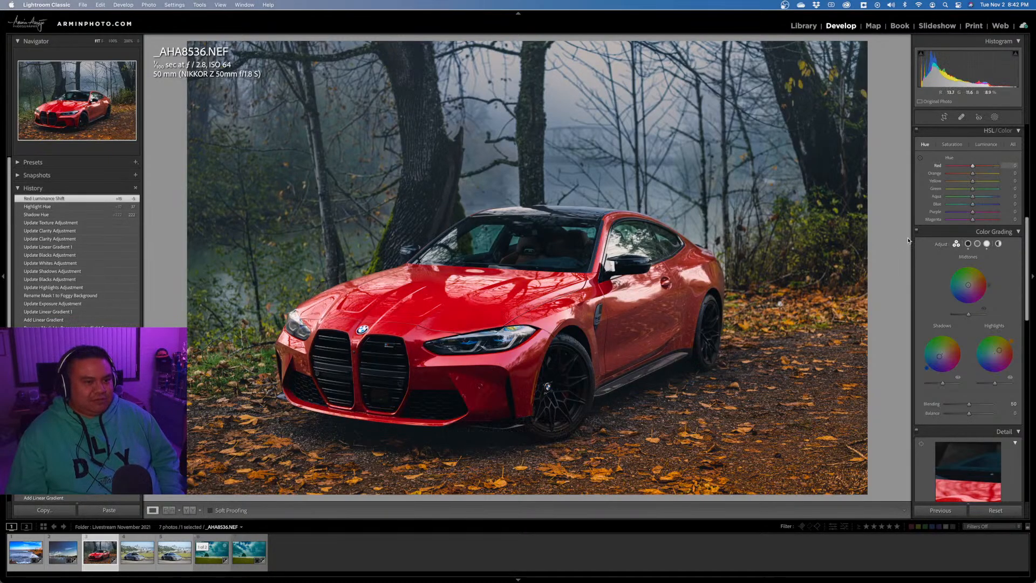
# Lower the saturation of the car's paint with targeted adjustment to Red -18 and Orange -2.
pyautogui.click(952, 144)
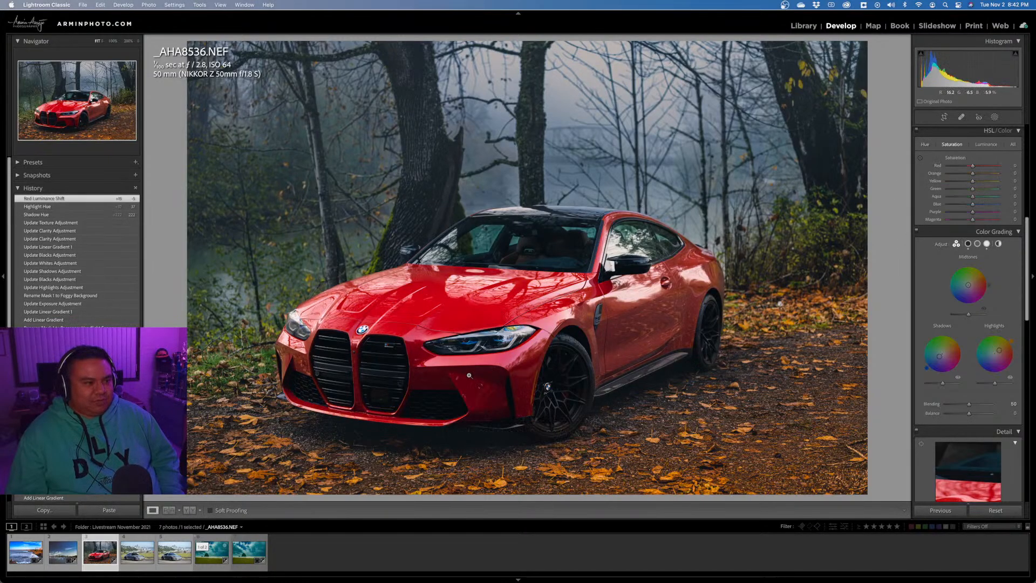
pyautogui.click(919, 158)
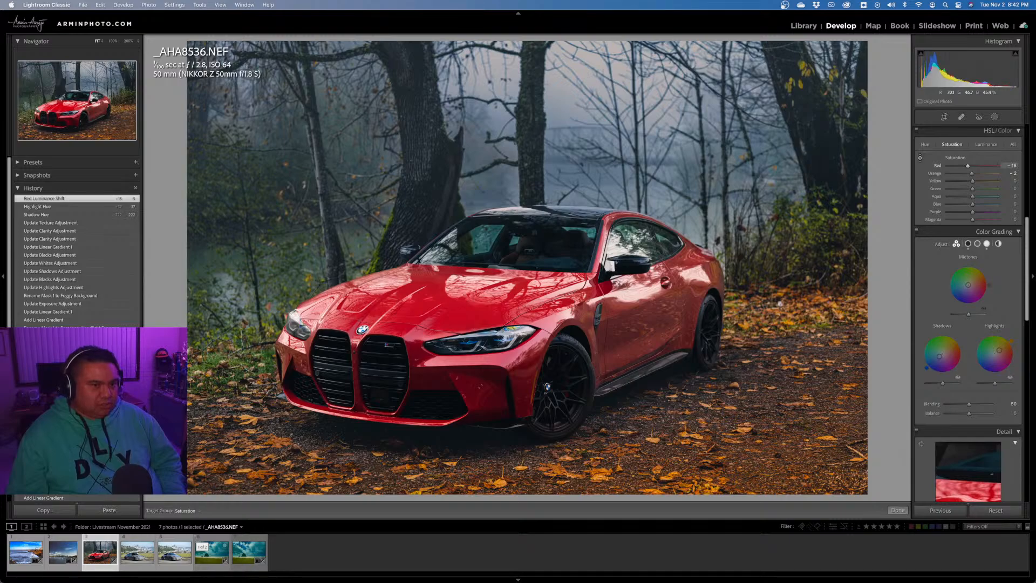
pyautogui.moveTo(491, 367); pyautogui.dragTo(491, 367)
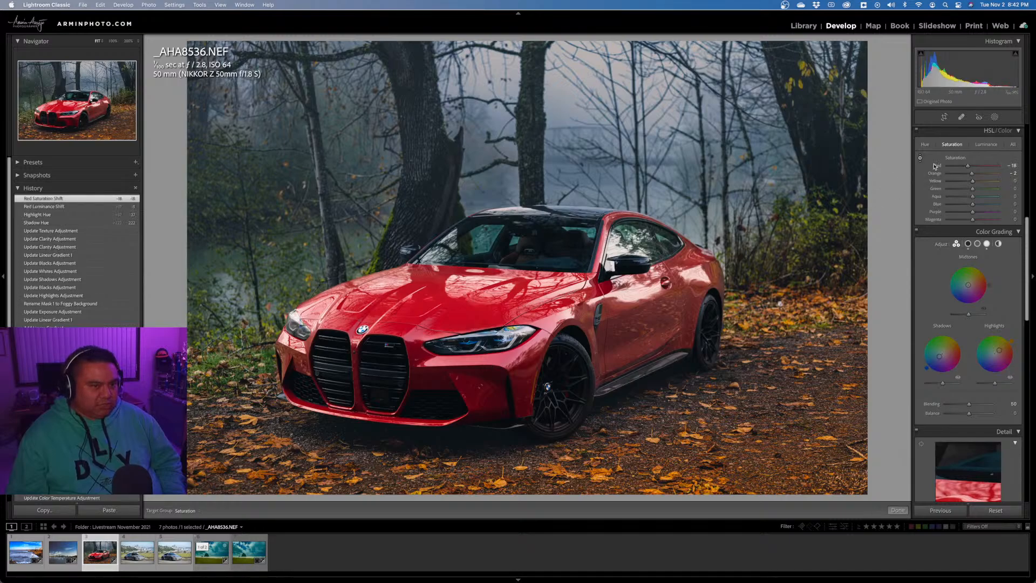
# Darken the car's paint with targeted luminance adjustment to Red -13 and Orange -8, and finish the targeted adjustment.
pyautogui.click(999, 144)
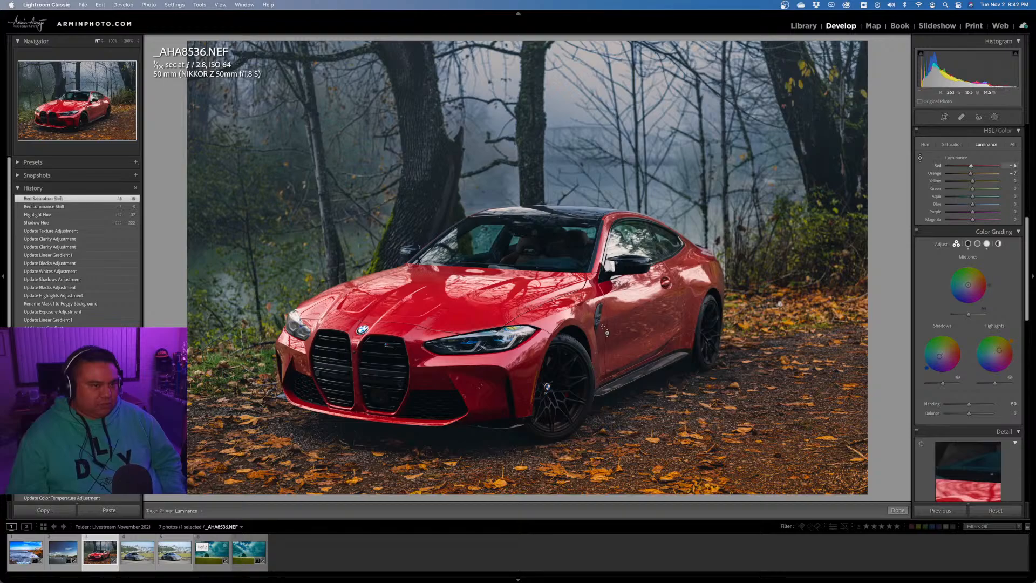
pyautogui.click(920, 158)
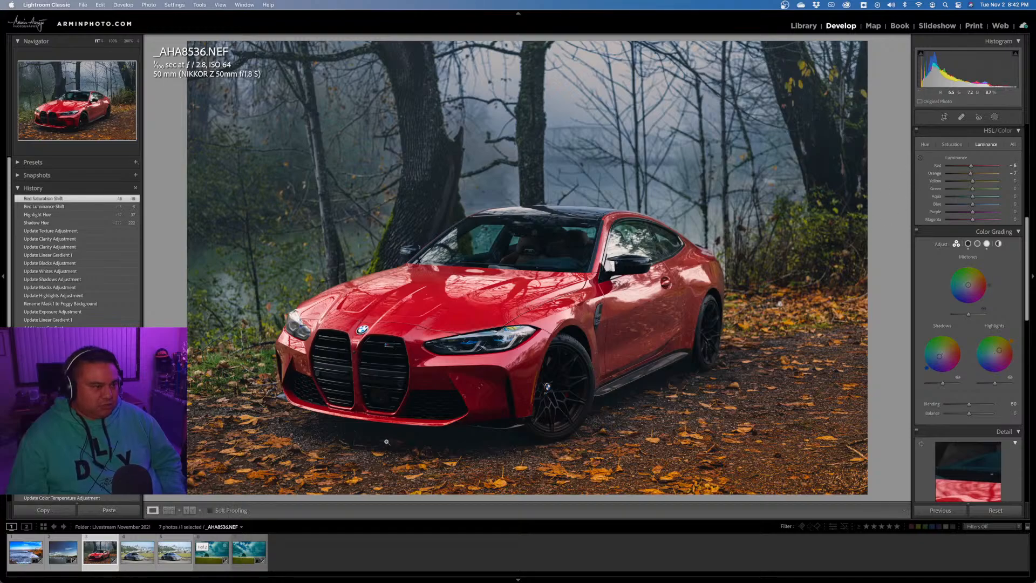
pyautogui.click(921, 158)
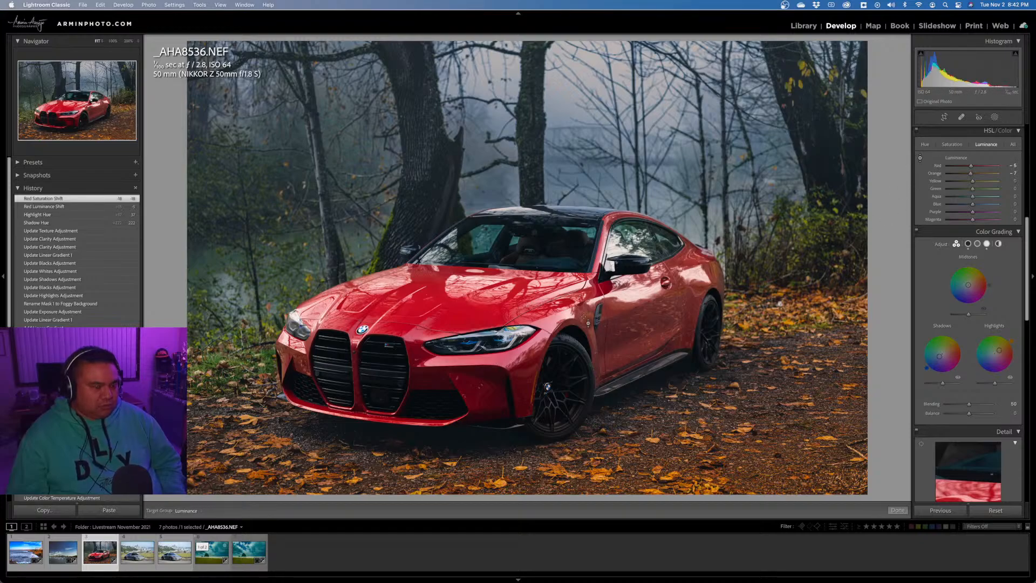
pyautogui.moveTo(496, 296); pyautogui.dragTo(495, 320)
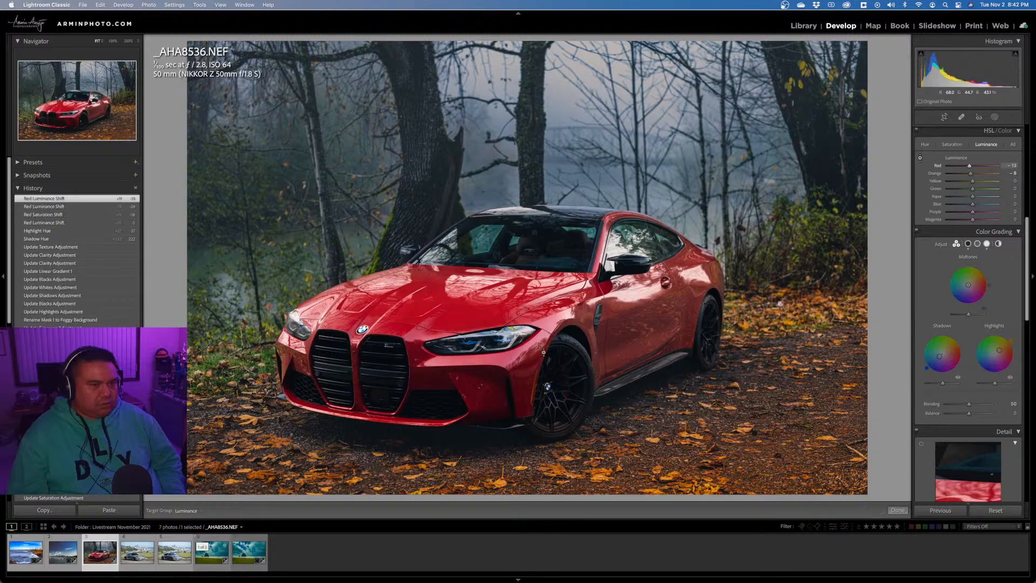
pyautogui.click(921, 157)
# Inspect the front wheel up close and review the develop settings from basic tone and curve through lens corrections, transform, effects and calibration.
pyautogui.click(558, 387)
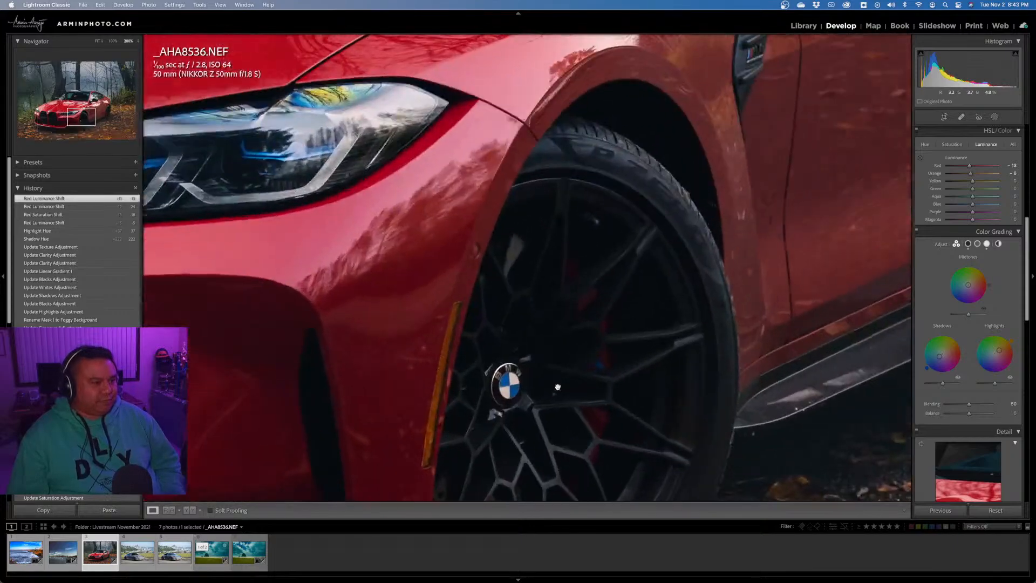
pyautogui.click(636, 326)
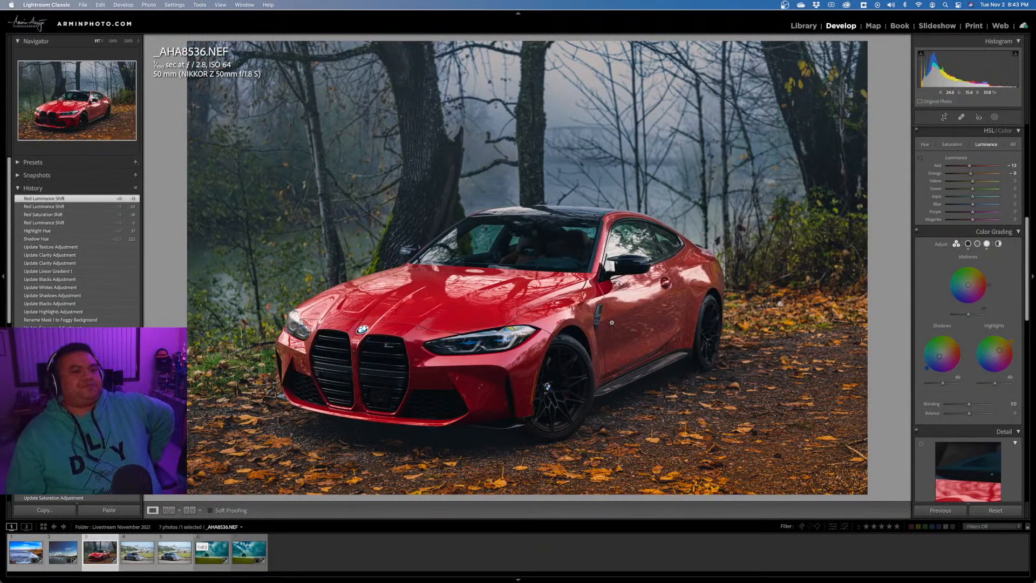
pyautogui.scroll(-10, 1003, 361)
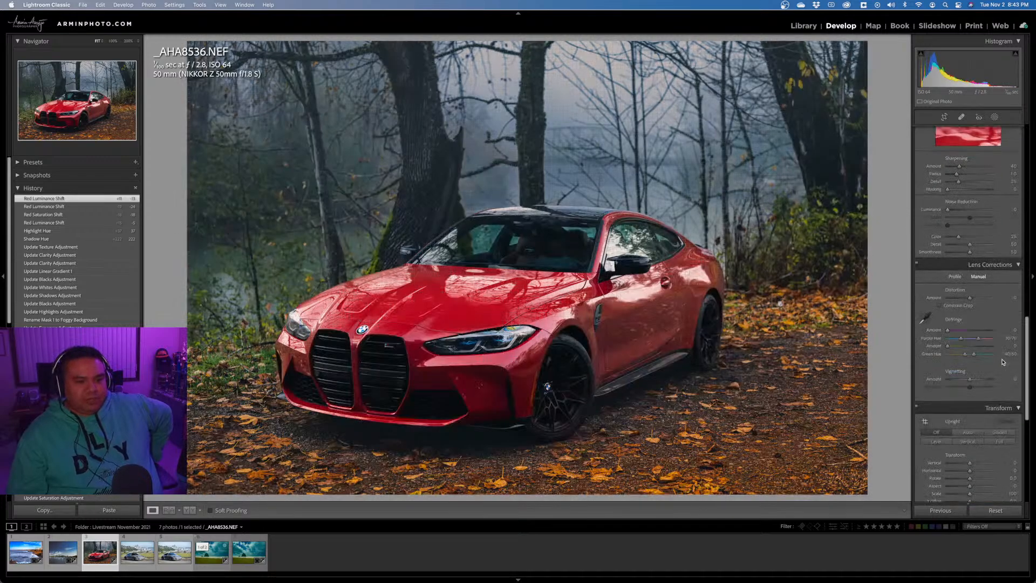
pyautogui.scroll(-4, 1003, 362)
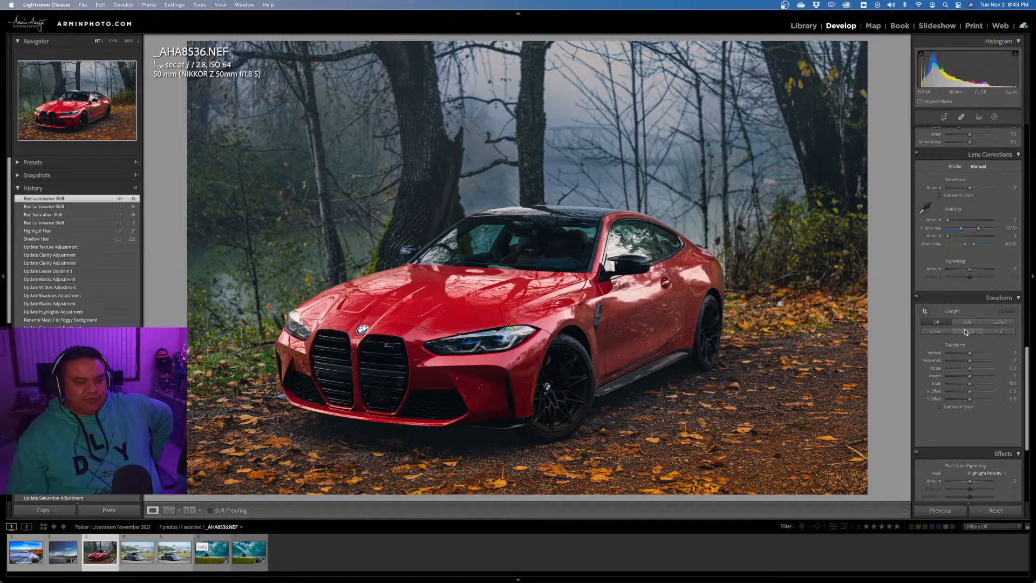
pyautogui.scroll(-5, 965, 332)
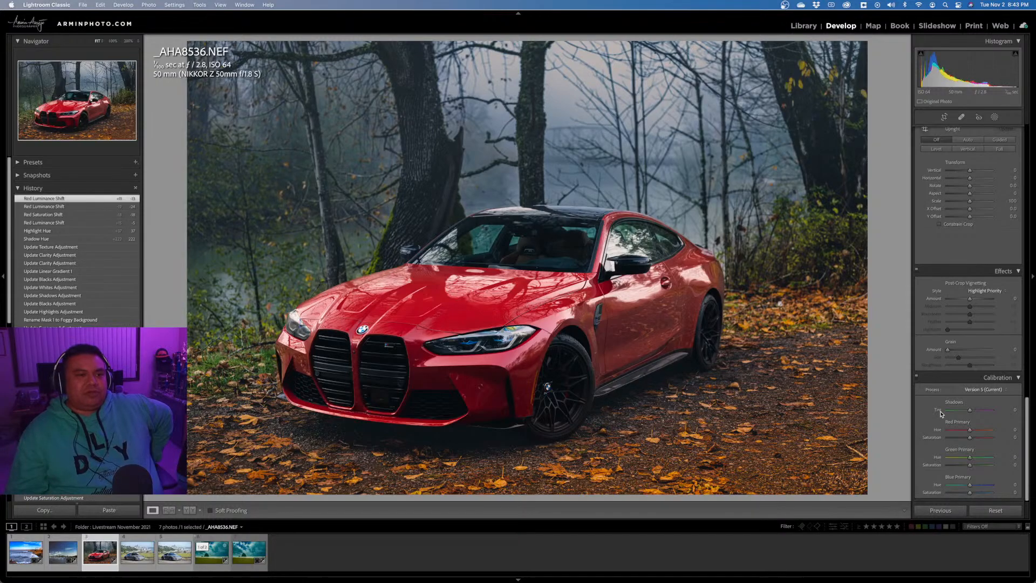
pyautogui.scroll(6, 944, 386)
pyautogui.scroll(10, 945, 386)
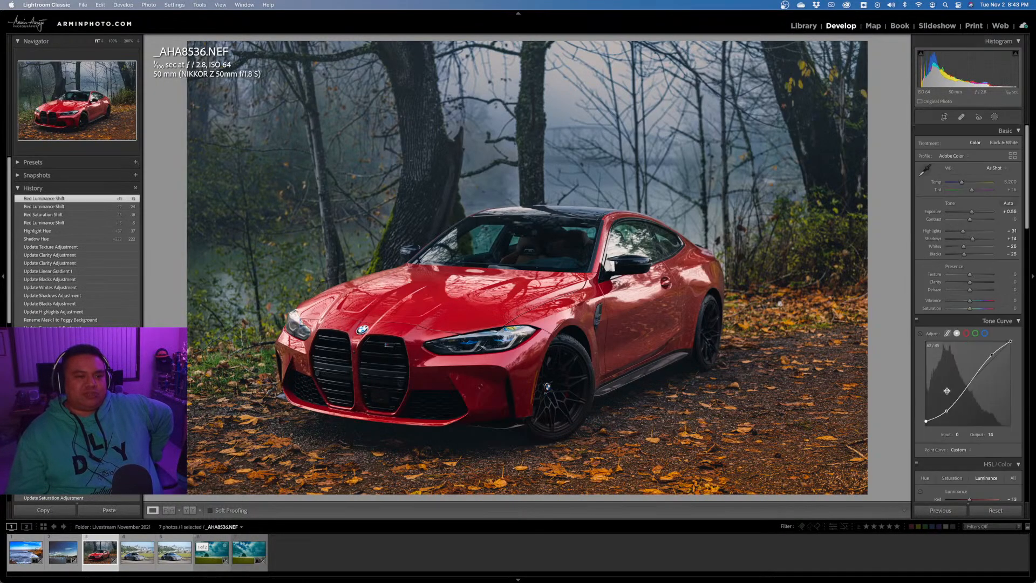
pyautogui.scroll(-3, 954, 410)
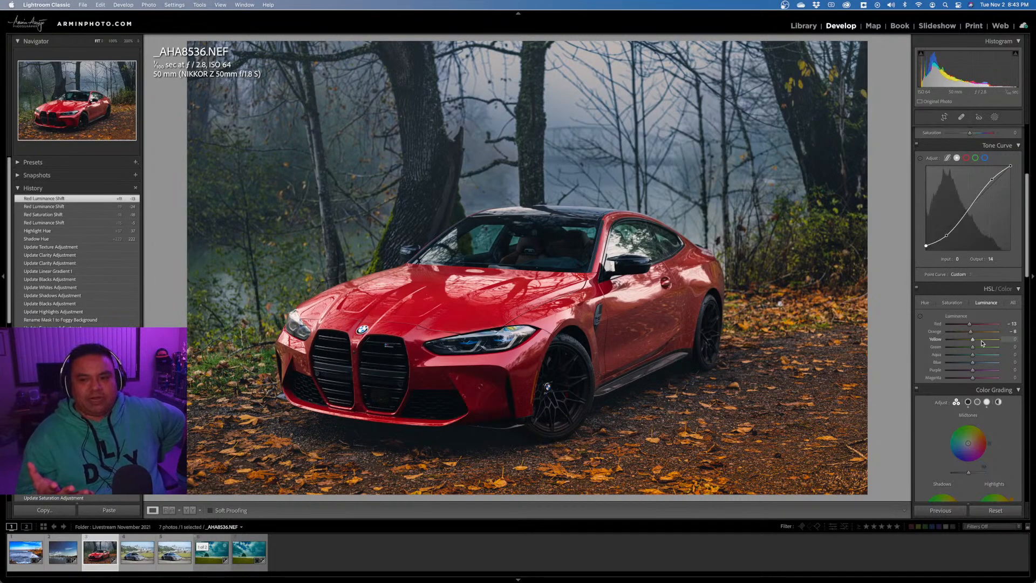
# Try the calibration's Green Primary Hue at -100 and +100, and reset it to 0.
pyautogui.scroll(-10, 982, 344)
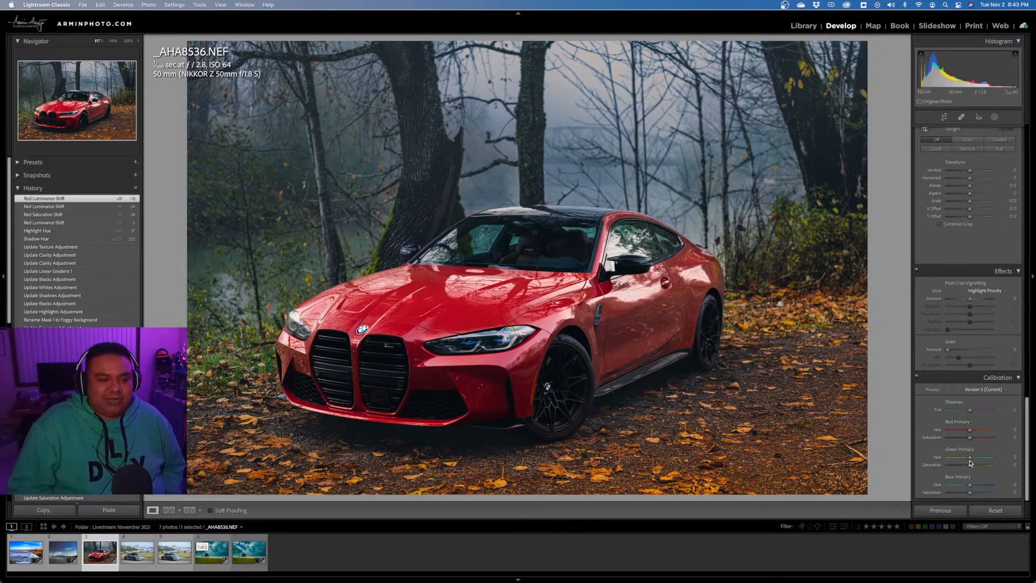
pyautogui.moveTo(971, 458); pyautogui.dragTo(948, 462)
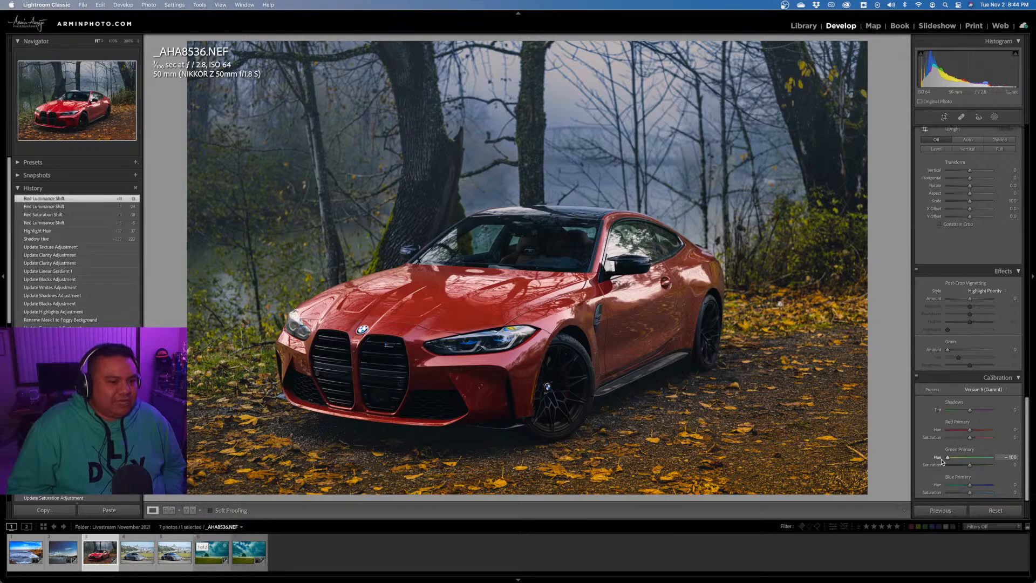
pyautogui.moveTo(942, 462); pyautogui.dragTo(994, 460)
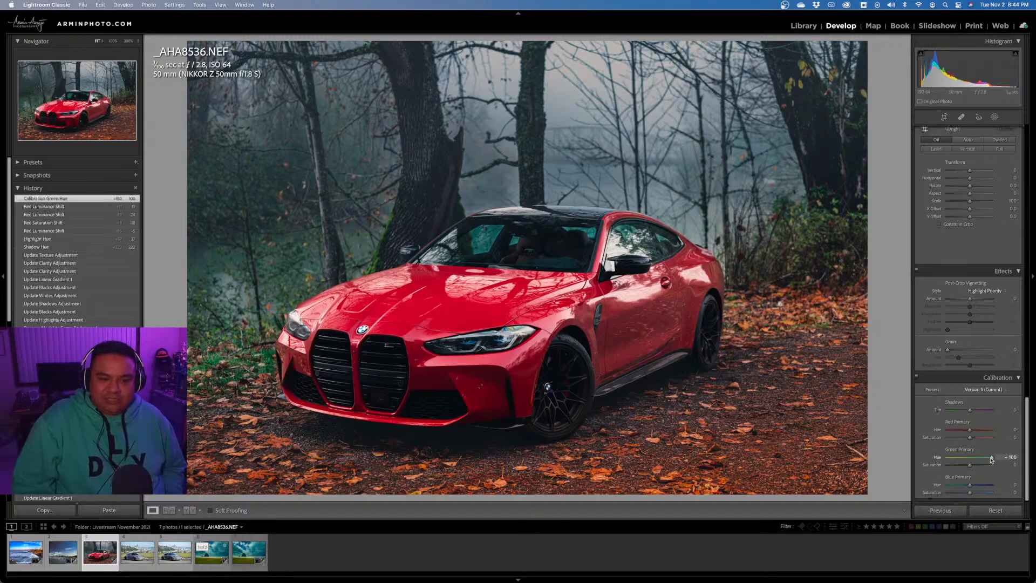
pyautogui.moveTo(991, 459)
pyautogui.mouseDown()
pyautogui.moveTo(955, 461)
pyautogui.moveTo(974, 459)
pyautogui.mouseUp()
pyautogui.doubleClick(973, 460)
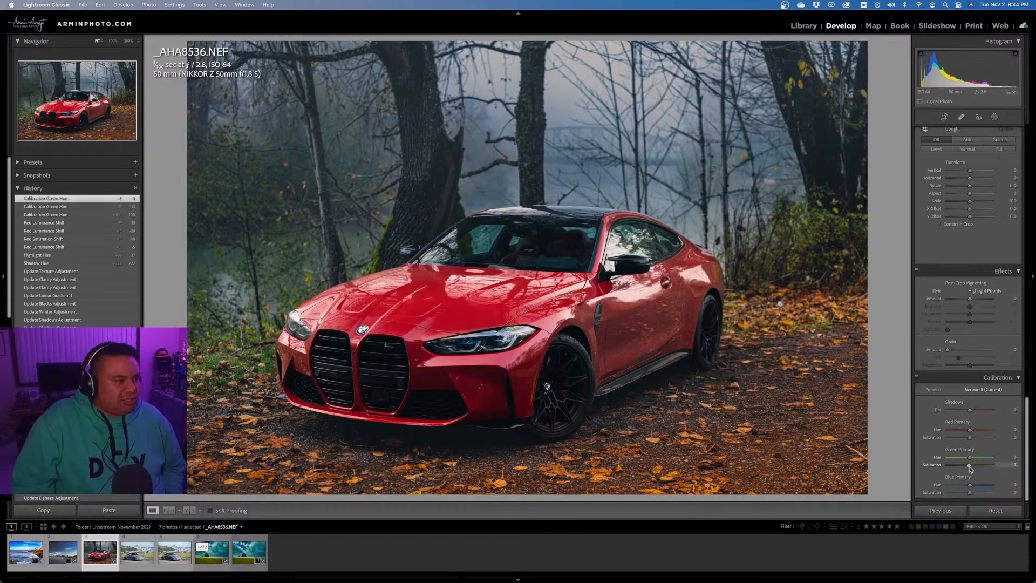
# Set the calibration's Green Primary Saturation to +33 and, after trying -33 and resetting it, the Shadows Tint to -22.
pyautogui.moveTo(970, 465)
pyautogui.mouseDown()
pyautogui.moveTo(944, 471)
pyautogui.moveTo(998, 471)
pyautogui.moveTo(979, 471)
pyautogui.mouseUp()
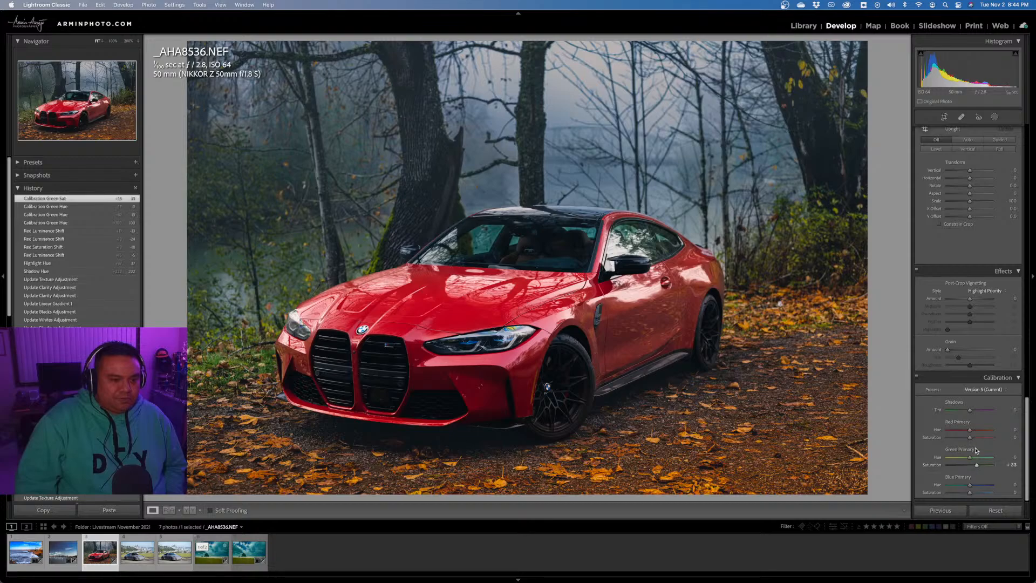
pyautogui.moveTo(973, 413)
pyautogui.mouseDown()
pyautogui.moveTo(962, 413)
pyautogui.moveTo(989, 417)
pyautogui.moveTo(962, 421)
pyautogui.mouseUp()
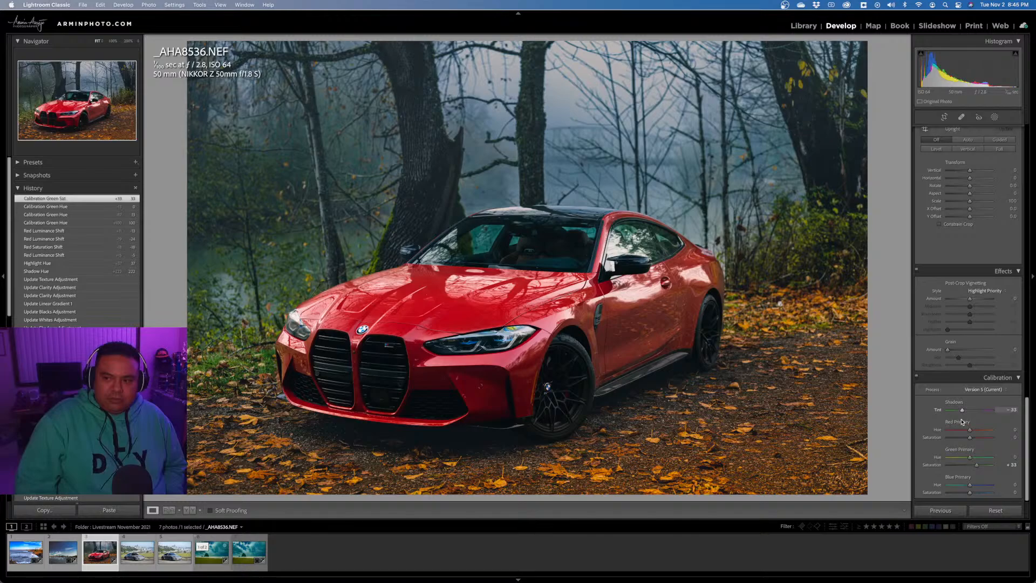
pyautogui.moveTo(962, 421); pyautogui.dragTo(963, 411)
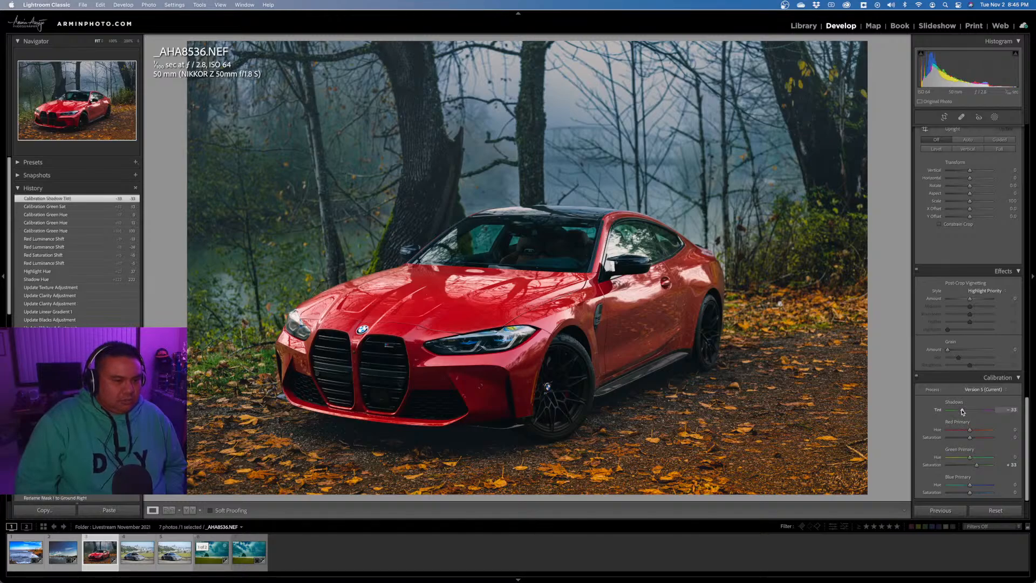
pyautogui.doubleClick(963, 411)
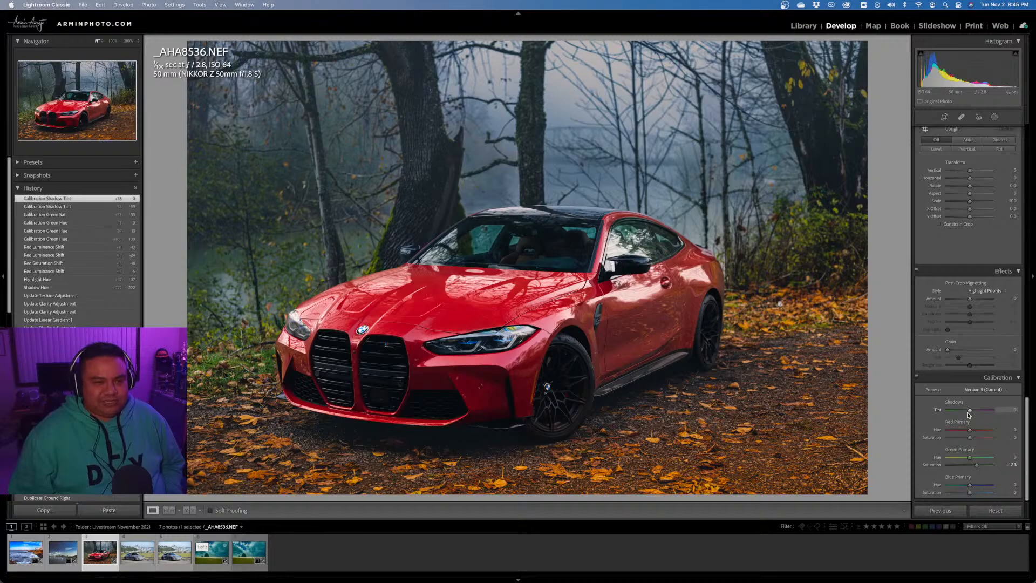
pyautogui.click(1002, 391)
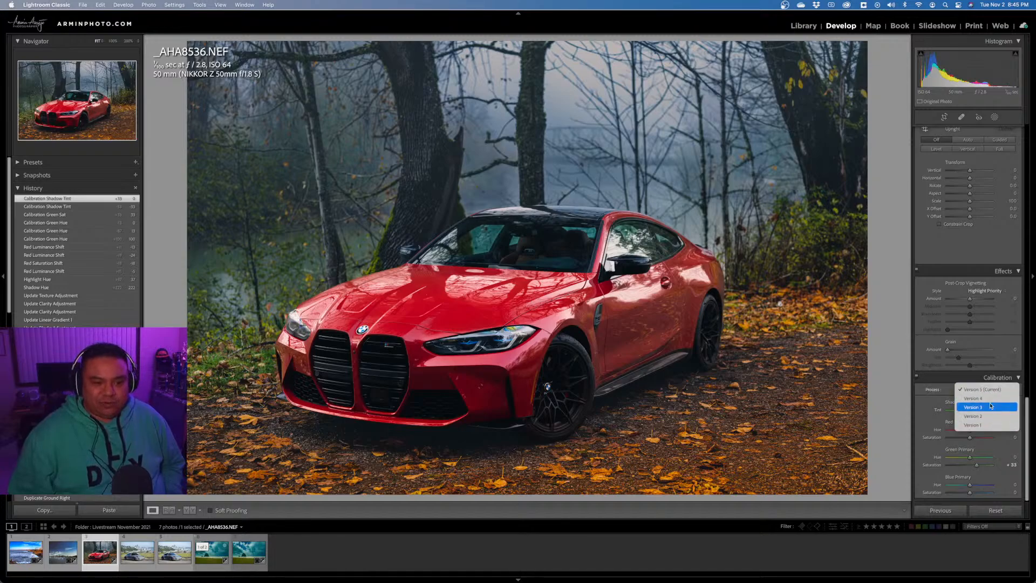
pyautogui.click(951, 411)
pyautogui.moveTo(970, 411); pyautogui.dragTo(965, 413)
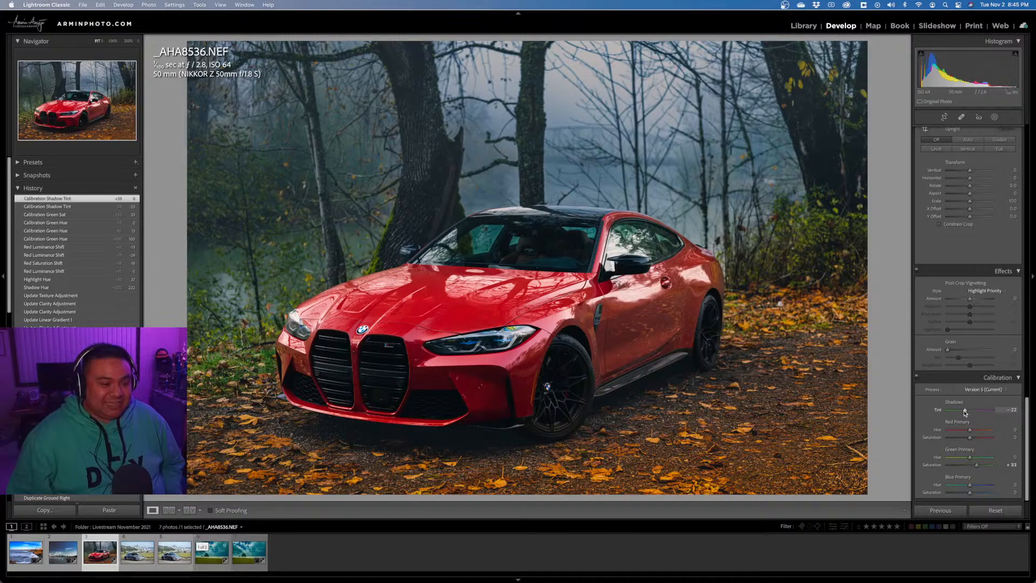
pyautogui.moveTo(965, 413); pyautogui.dragTo(965, 413)
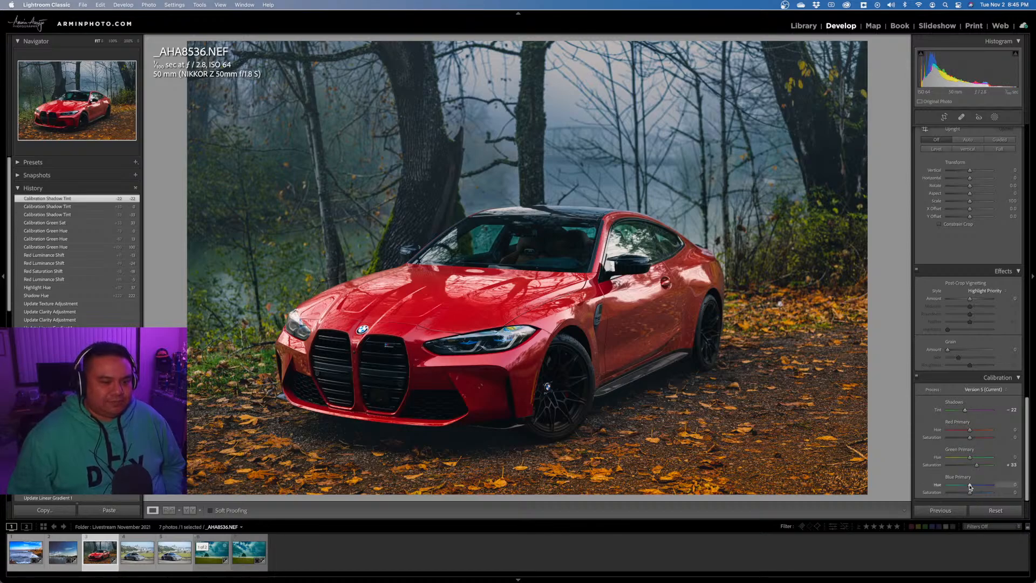
# Try the calibration's Blue Primary Hue at -100 and +100, and reset it to 0.
pyautogui.moveTo(970, 485); pyautogui.dragTo(936, 488)
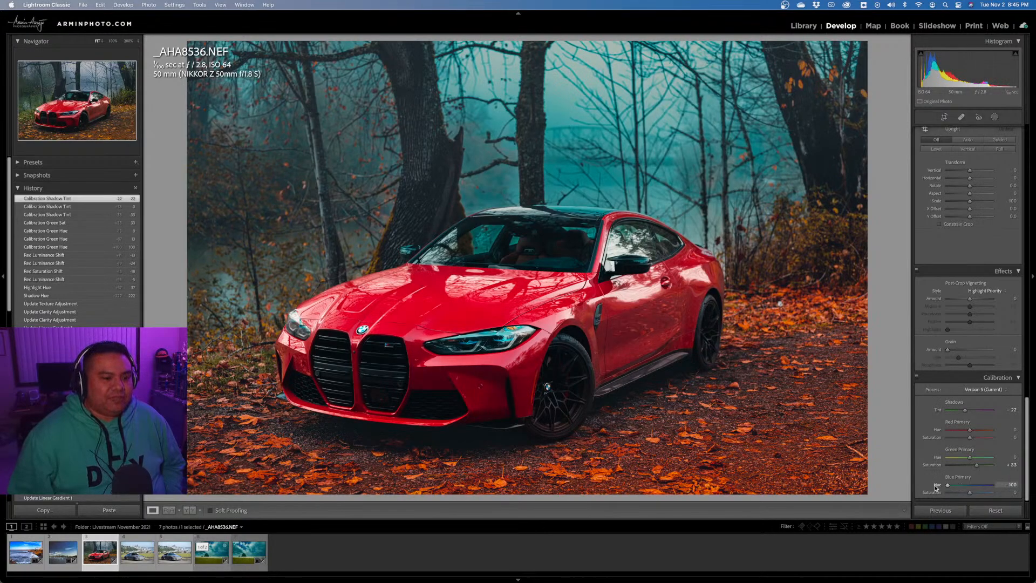
pyautogui.moveTo(937, 487); pyautogui.dragTo(936, 487)
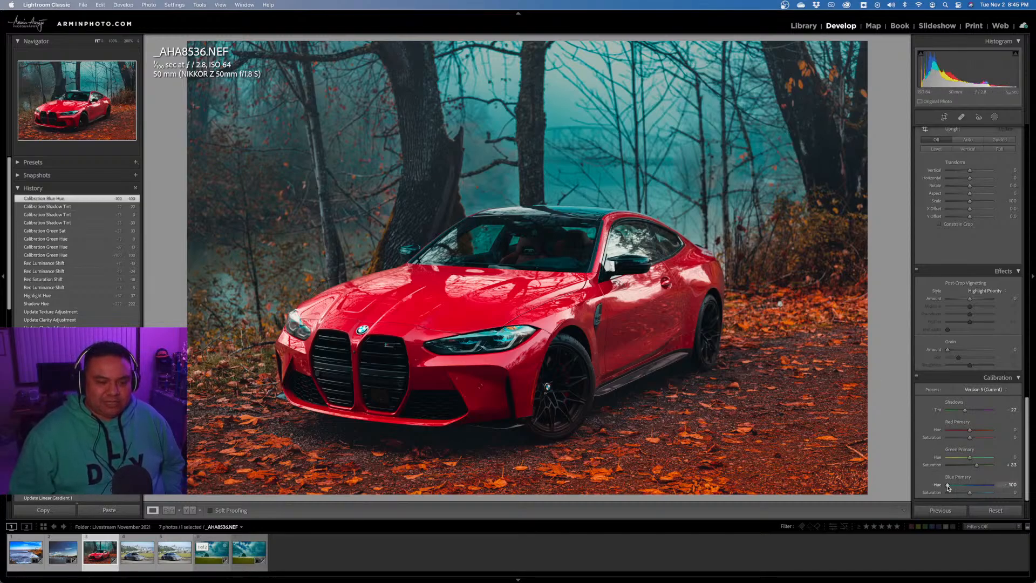
pyautogui.moveTo(948, 487); pyautogui.dragTo(1000, 486)
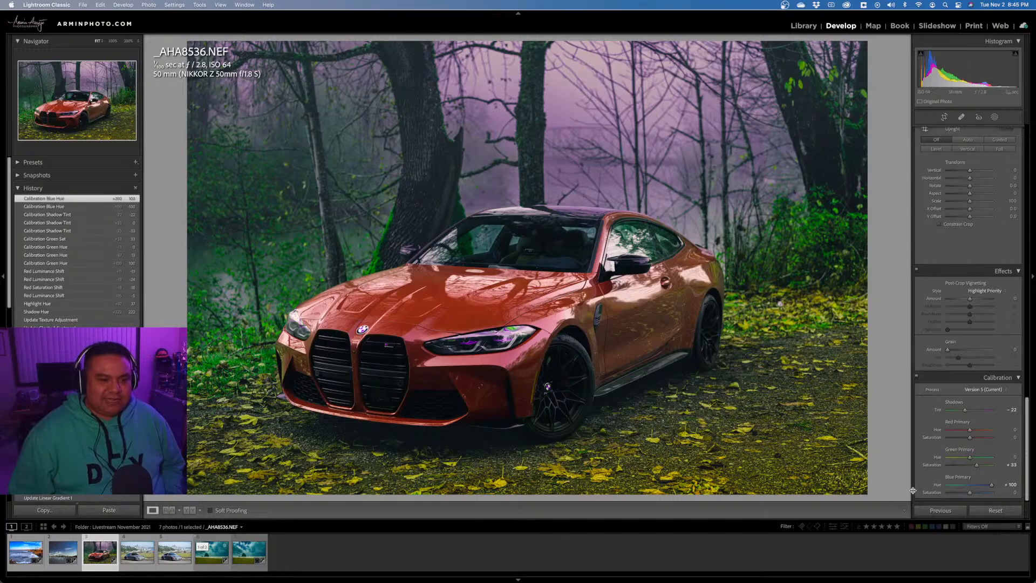
pyautogui.doubleClick(992, 487)
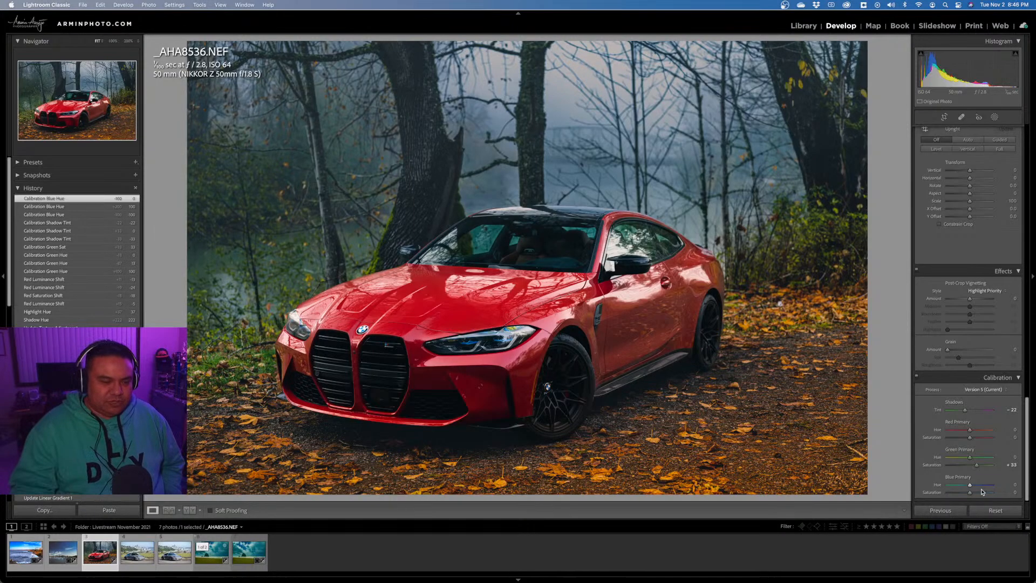
pyautogui.scroll(10, 981, 442)
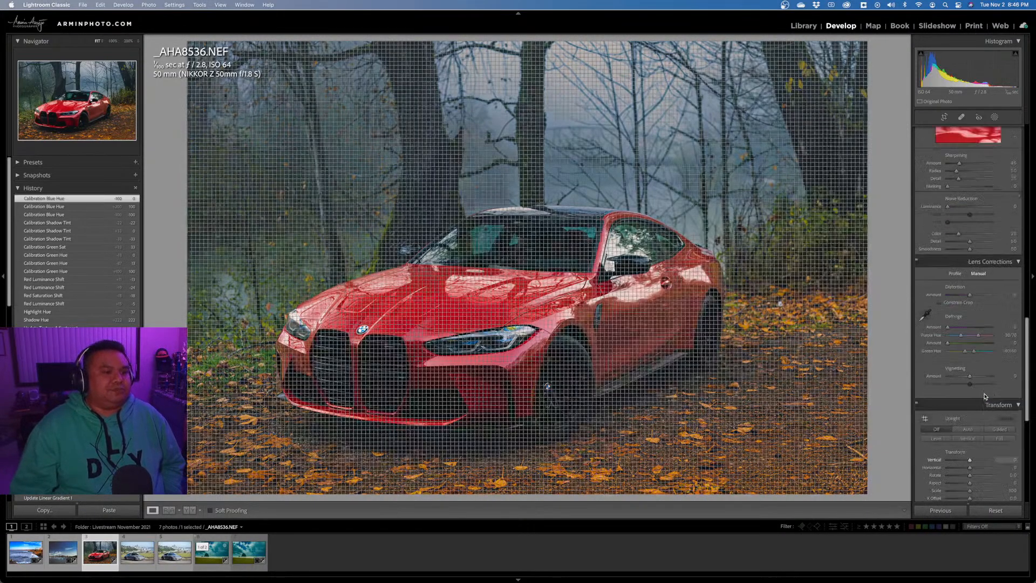
pyautogui.scroll(5, 984, 394)
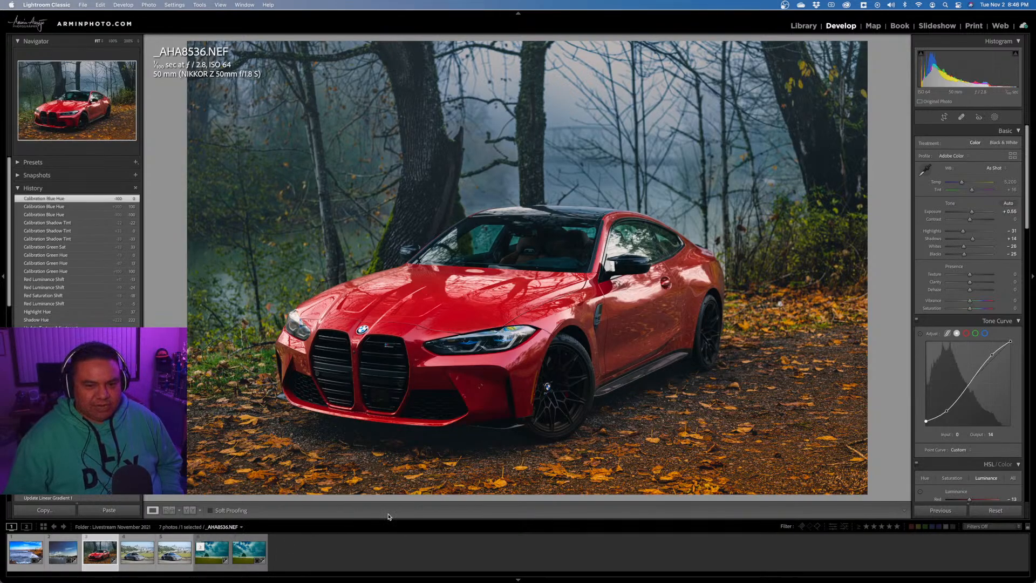
# Open the silver Porsche photo AHA_3618.NEF and cycle its info overlay between capture details and exposure settings.
pyautogui.click(129, 558)
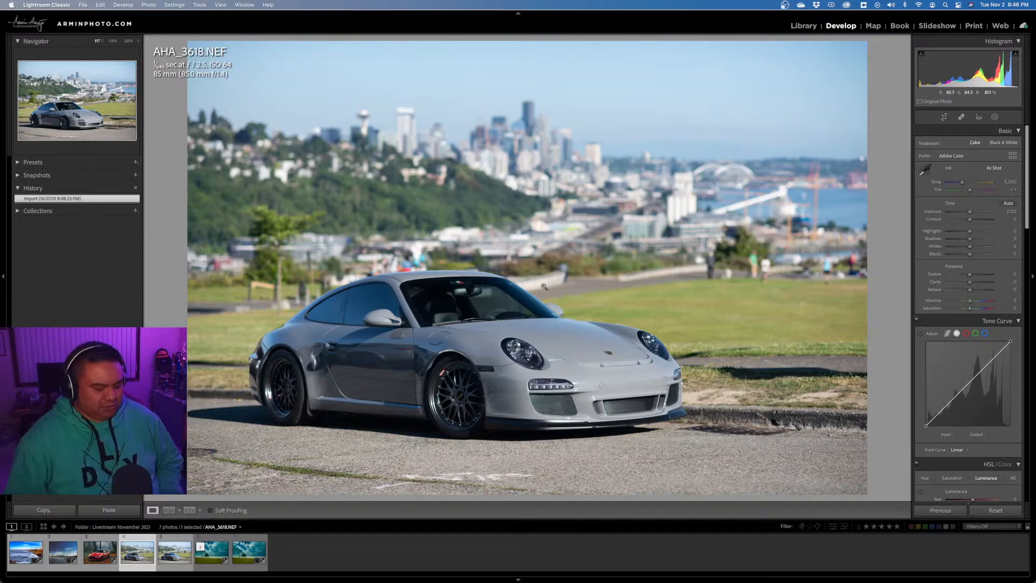
pyautogui.press('i')
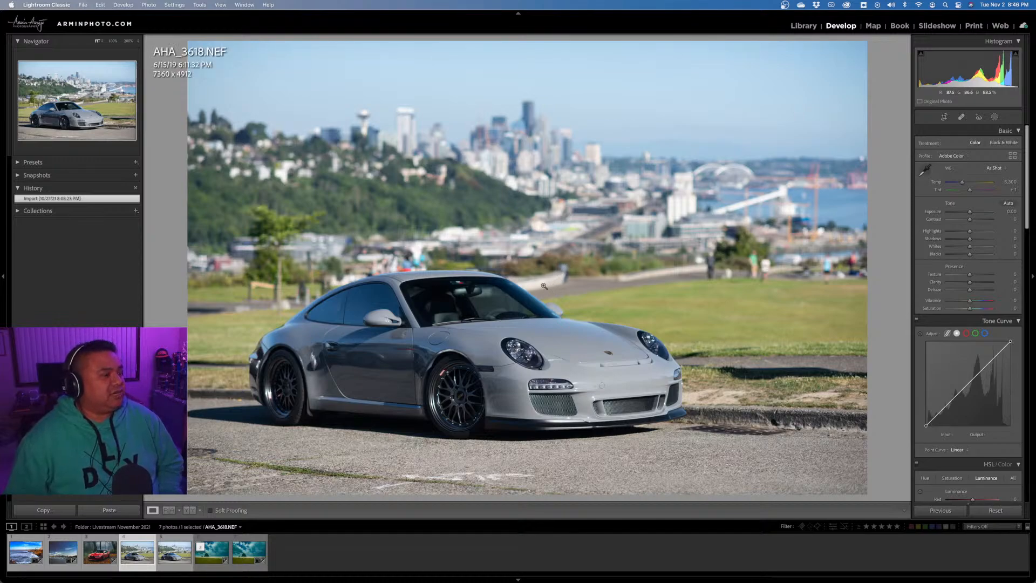
pyautogui.press('i')
pyautogui.press('i')
pyautogui.press('i')
pyautogui.press('i')
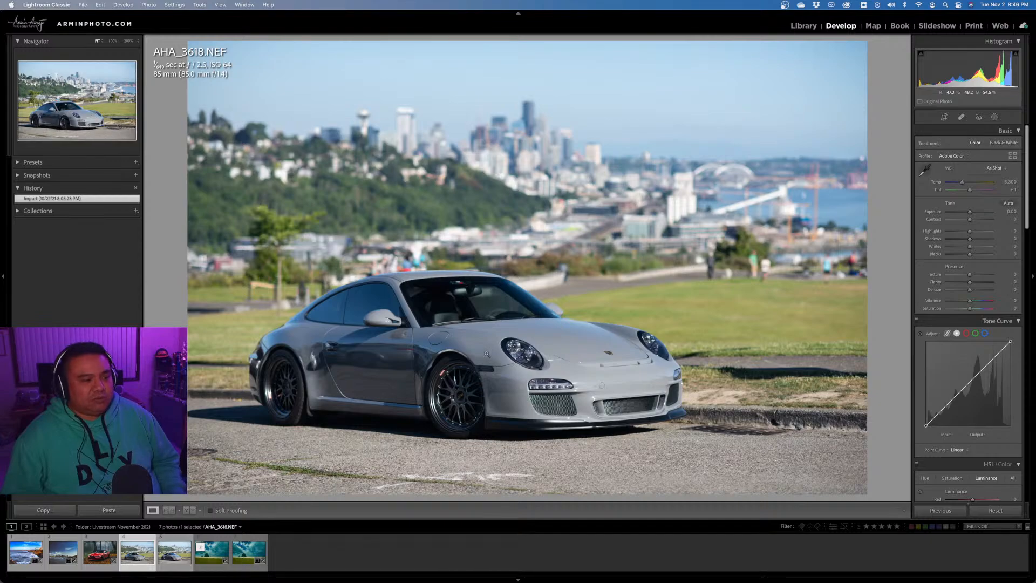
# Compare the two silver Porsche shots AHA_3618.NEF and AHA_3619.NEF, with a look back at the edited red BMW.
pyautogui.click(168, 559)
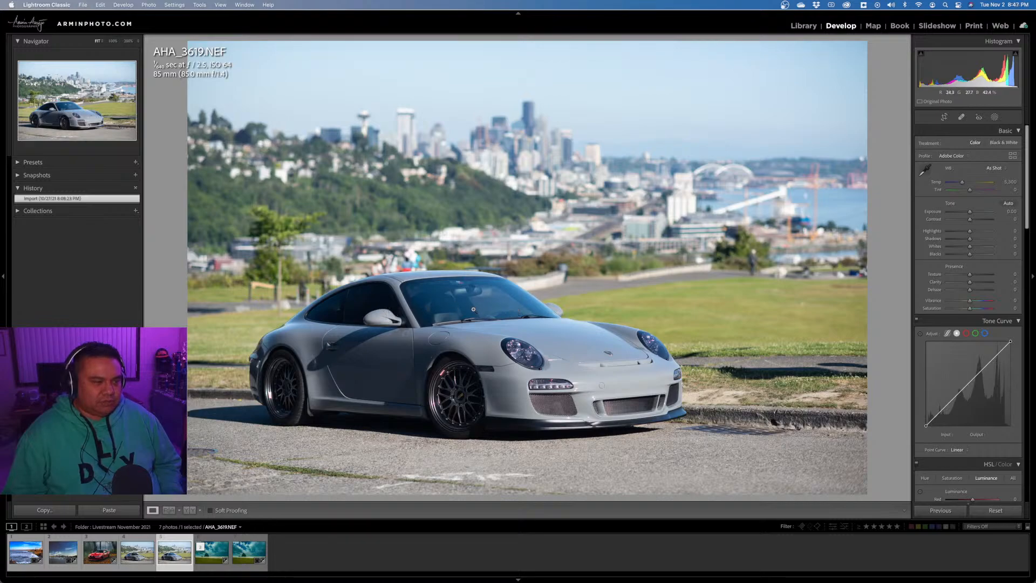
pyautogui.click(132, 558)
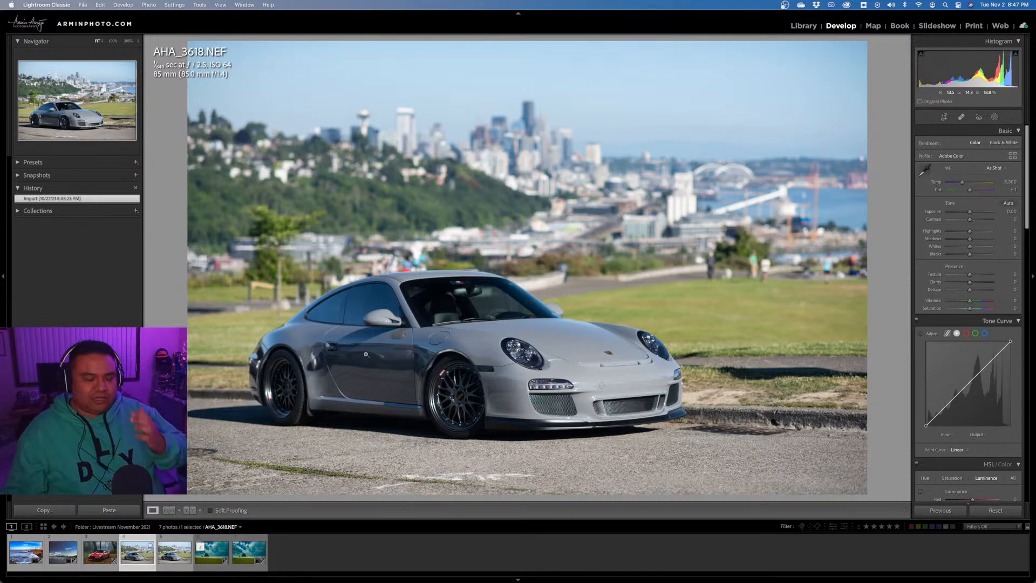
pyautogui.click(100, 555)
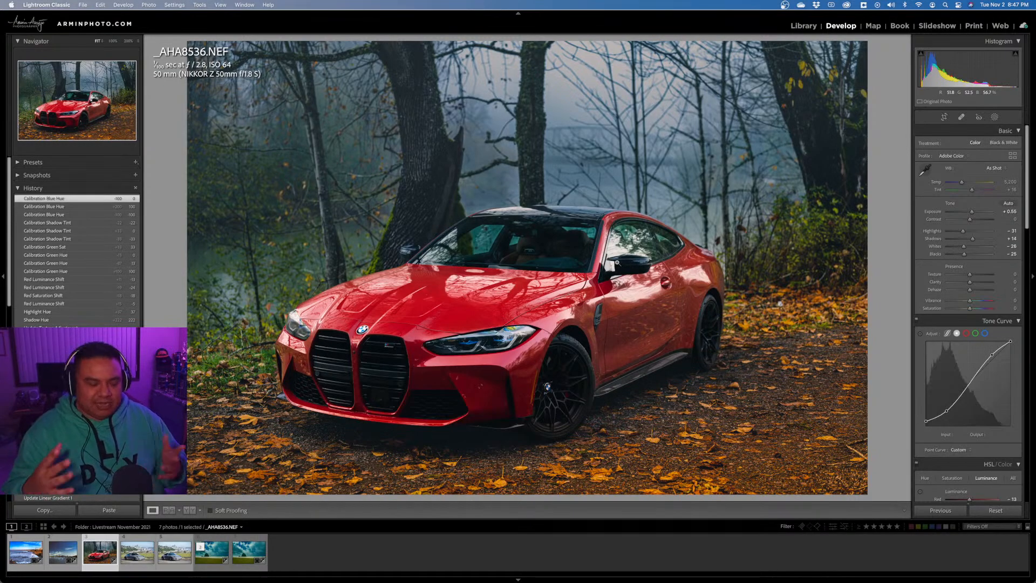
pyautogui.click(138, 552)
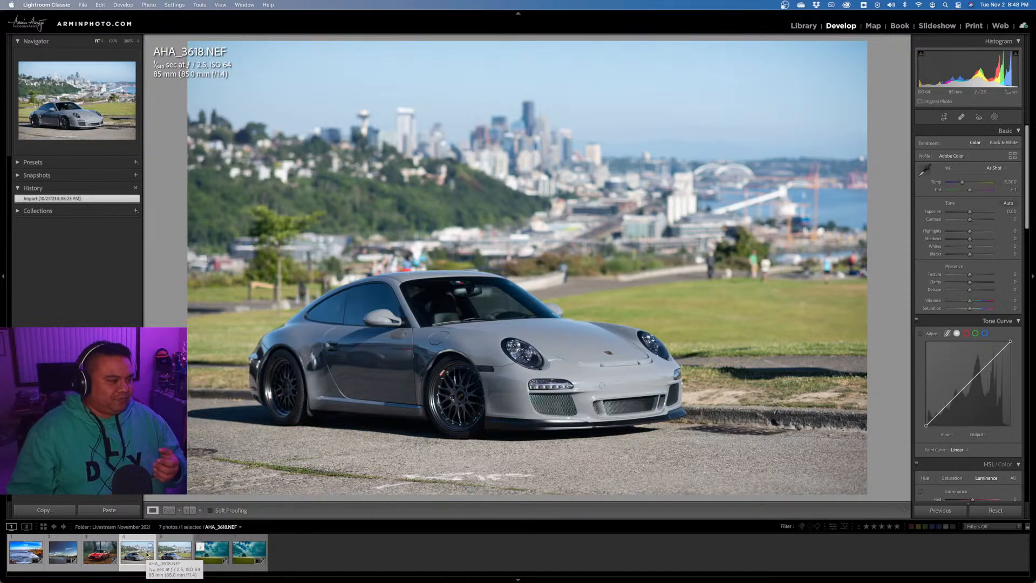
pyautogui.click(174, 550)
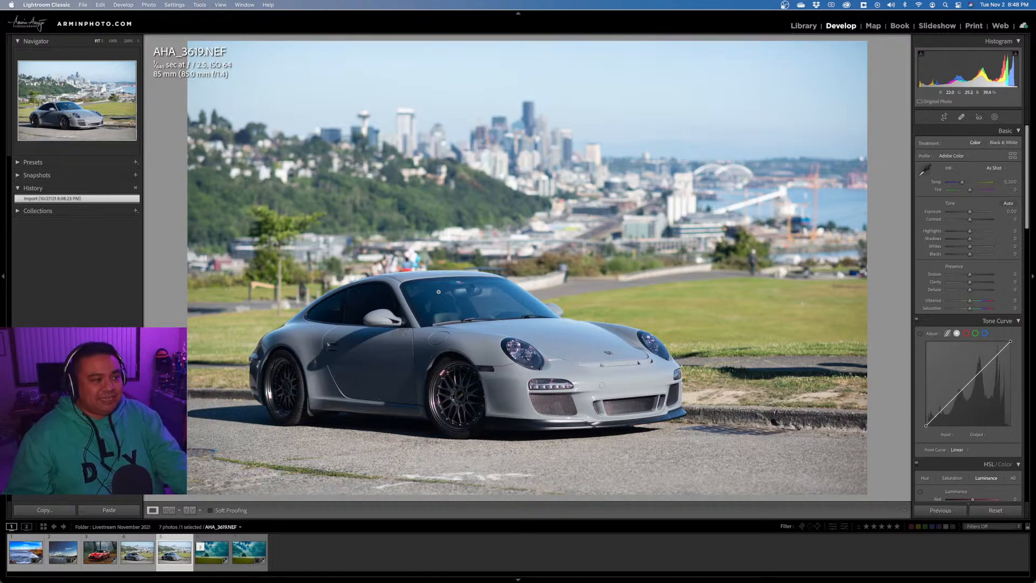
pyautogui.click(136, 559)
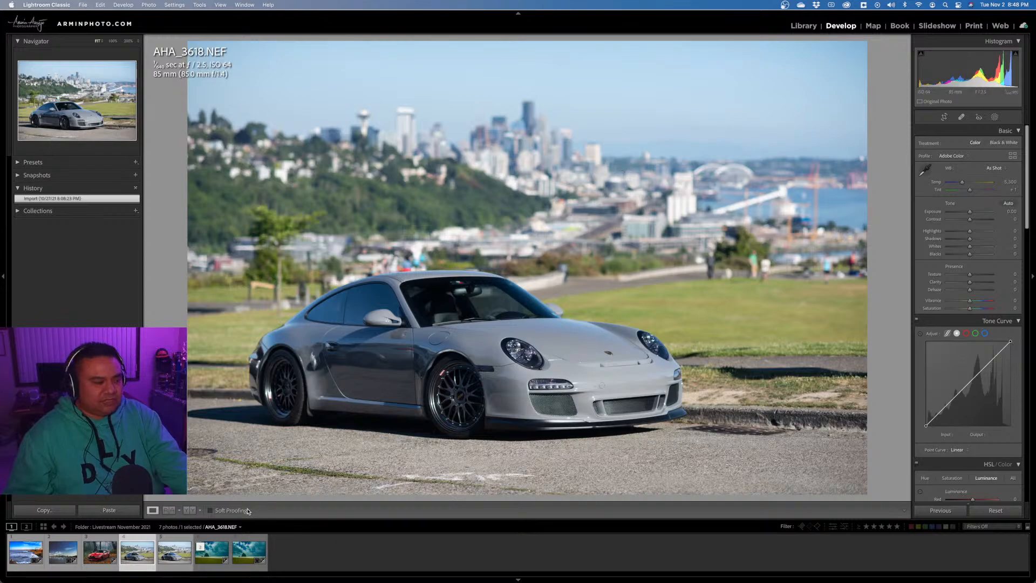
pyautogui.click(167, 560)
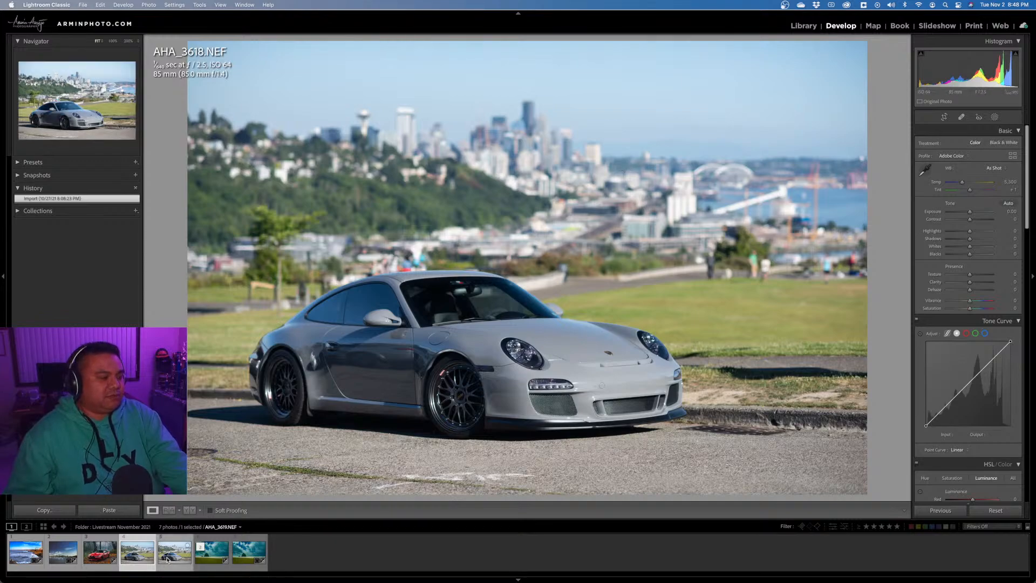
# On AHA_3618.NEF, set the calibration's Blue Primary Hue to -70 and Saturation to +44, trying and resetting the Green and Red Primary Hue.
pyautogui.click(138, 558)
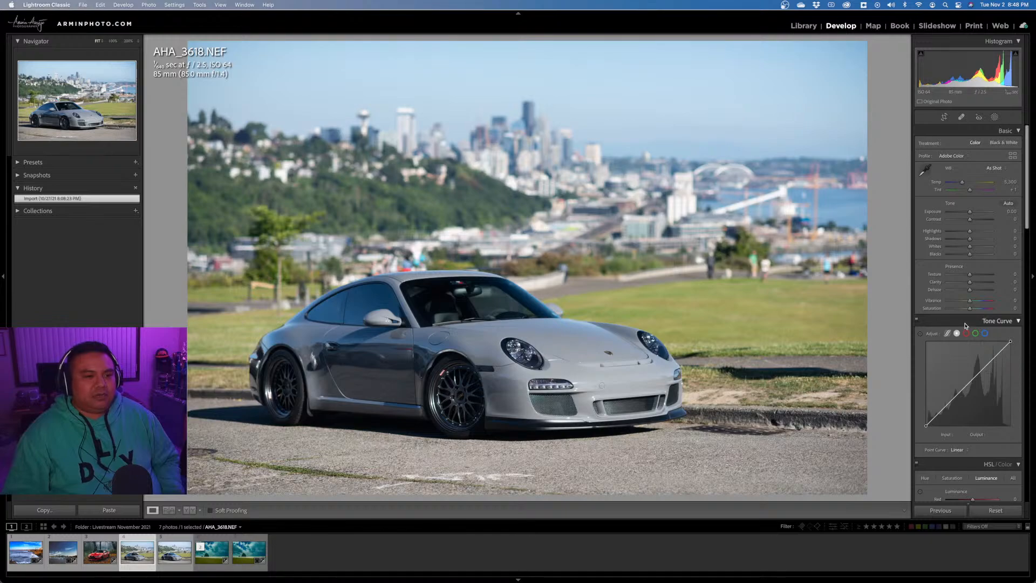
pyautogui.scroll(-15, 974, 315)
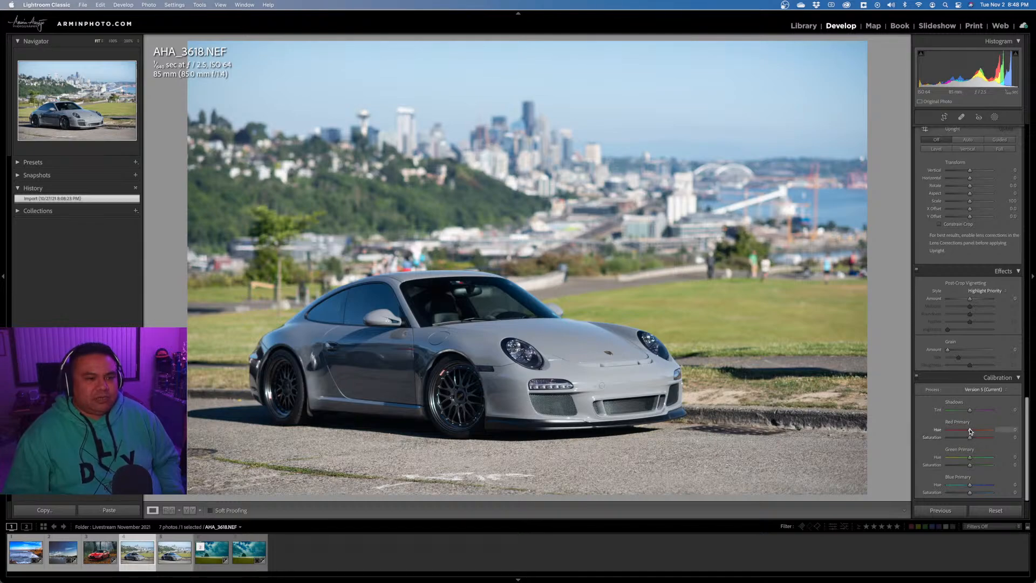
pyautogui.moveTo(970, 457); pyautogui.dragTo(945, 487)
pyautogui.doubleClick(984, 458)
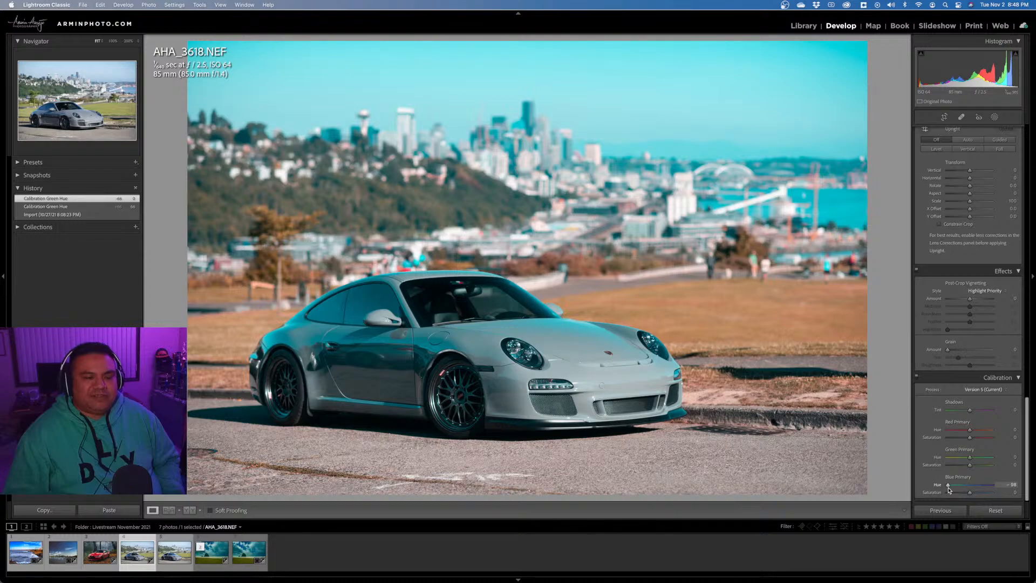
pyautogui.moveTo(949, 489); pyautogui.dragTo(956, 490)
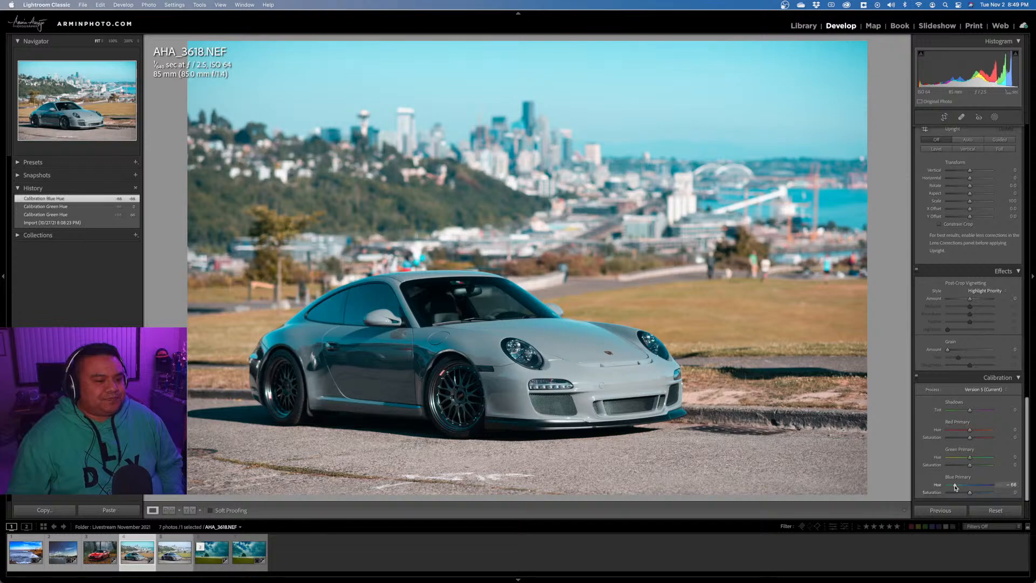
pyautogui.moveTo(955, 487); pyautogui.dragTo(981, 499)
pyautogui.moveTo(972, 432)
pyautogui.mouseDown()
pyautogui.moveTo(982, 432)
pyautogui.moveTo(955, 434)
pyautogui.moveTo(981, 441)
pyautogui.moveTo(952, 442)
pyautogui.moveTo(969, 443)
pyautogui.moveTo(962, 431)
pyautogui.mouseUp()
pyautogui.doubleClick(962, 432)
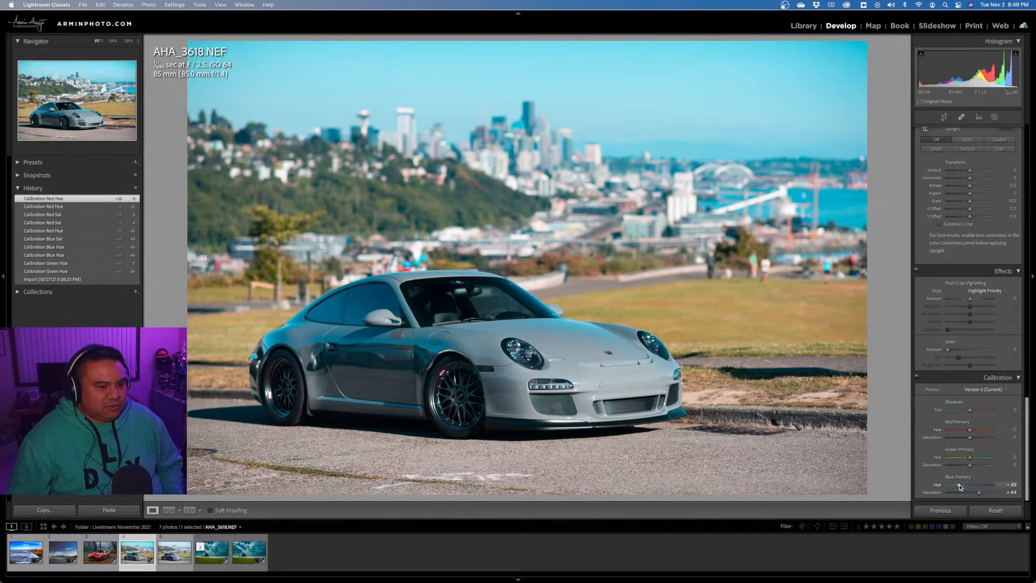
pyautogui.moveTo(959, 487); pyautogui.dragTo(955, 488)
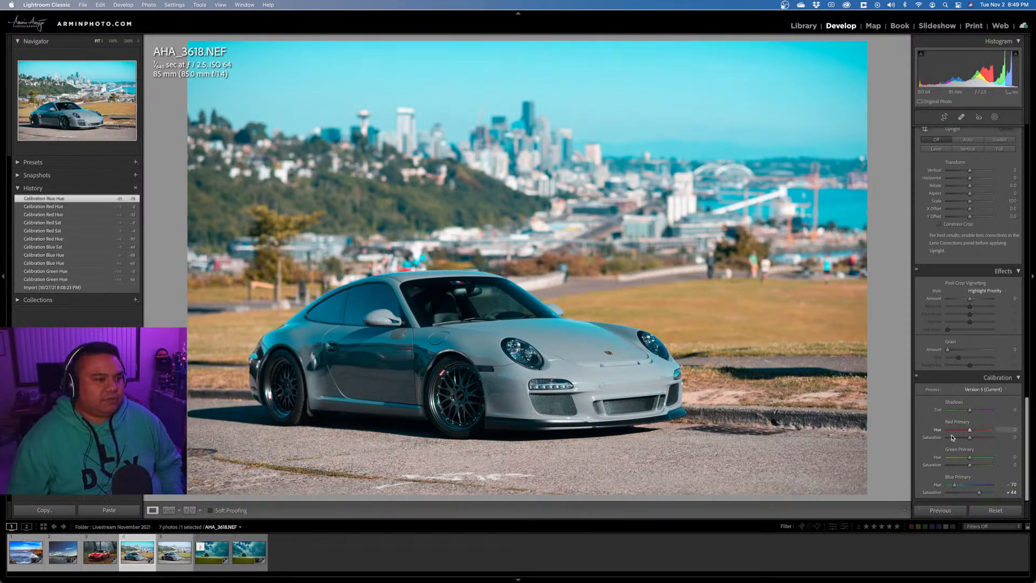
# Try lowering the Porsche photo's Highlights and reset them, and set Dehaze to +18, Clarity to +9 and Texture to +11.
pyautogui.scroll(15, 956, 335)
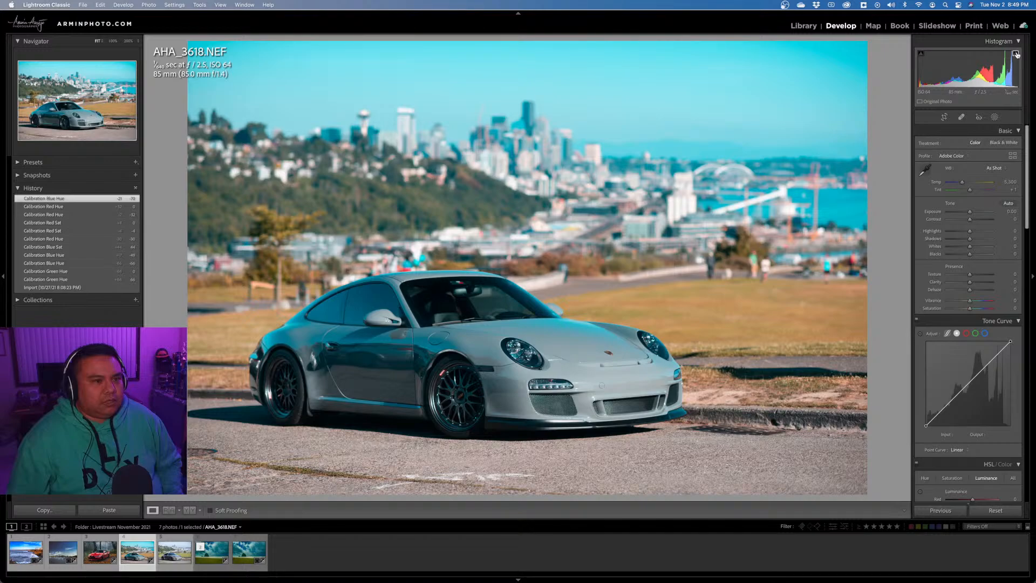
pyautogui.moveTo(970, 232); pyautogui.dragTo(963, 234)
pyautogui.doubleClick(963, 234)
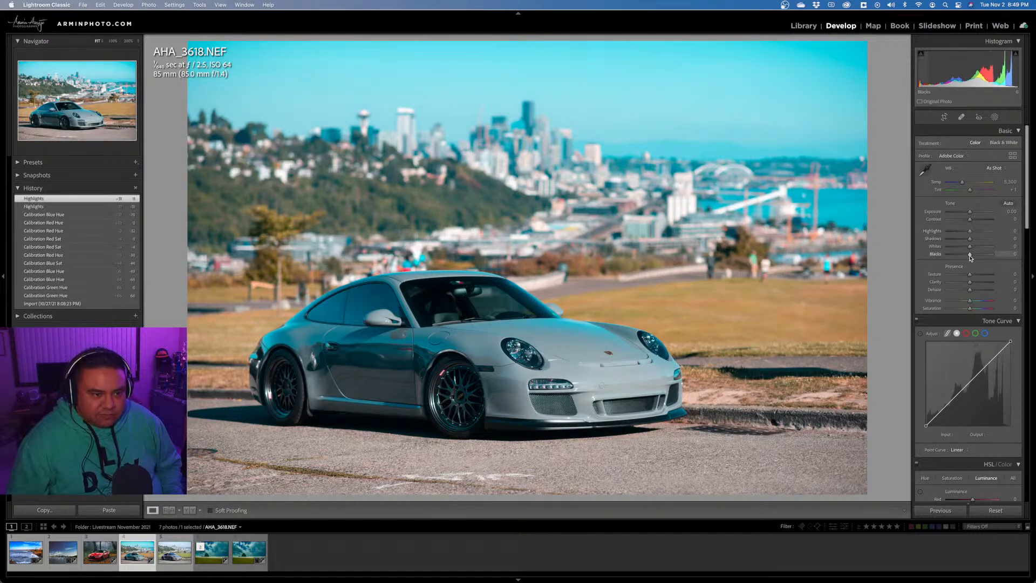
pyautogui.moveTo(972, 290); pyautogui.dragTo(974, 277)
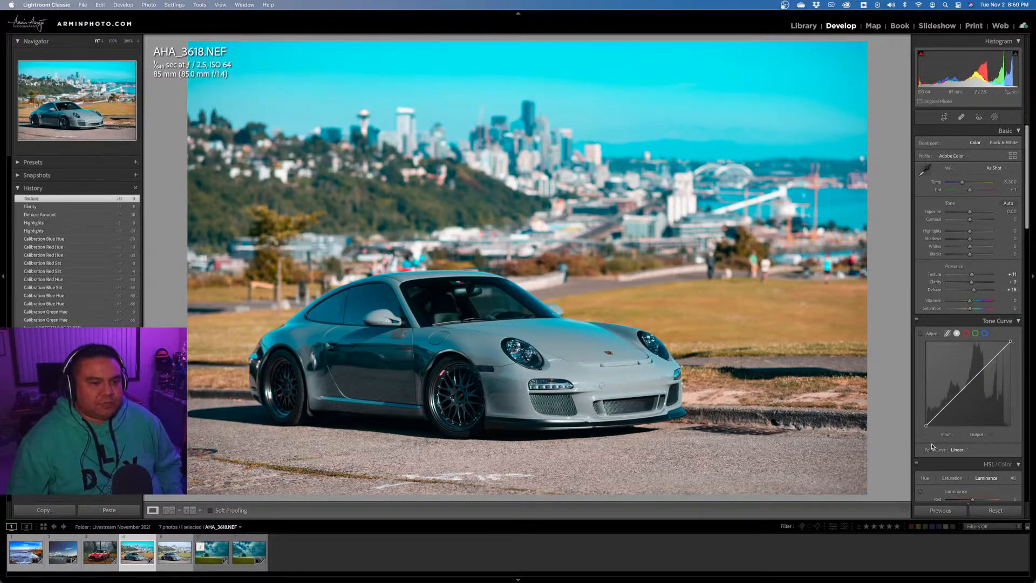
# Shape the point curve into a gentle S with a slightly lifted black point, lowered shadows and highlights raised from 206 to 219.
pyautogui.scroll(-3, 962, 403)
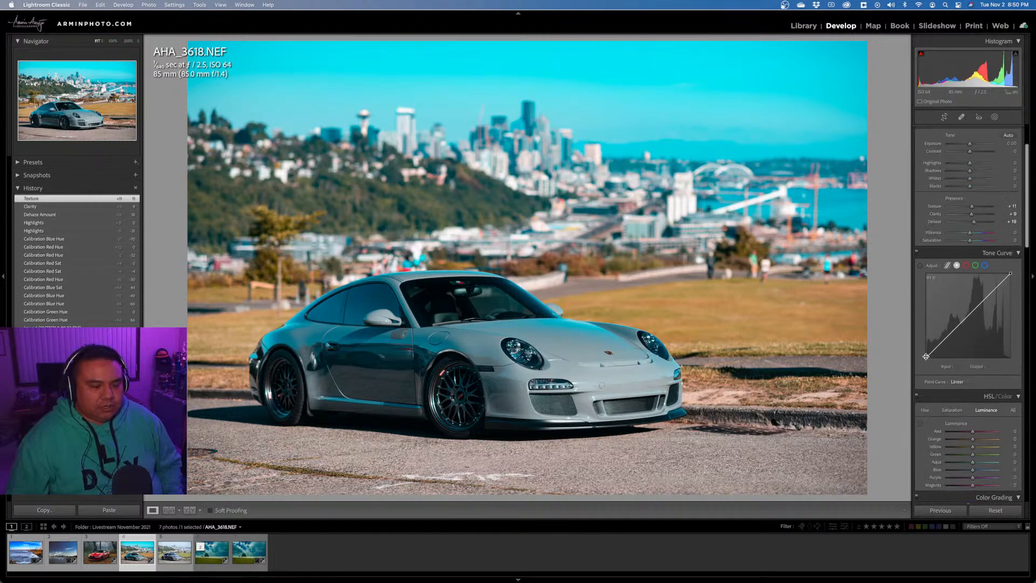
pyautogui.moveTo(950, 334); pyautogui.dragTo(947, 337)
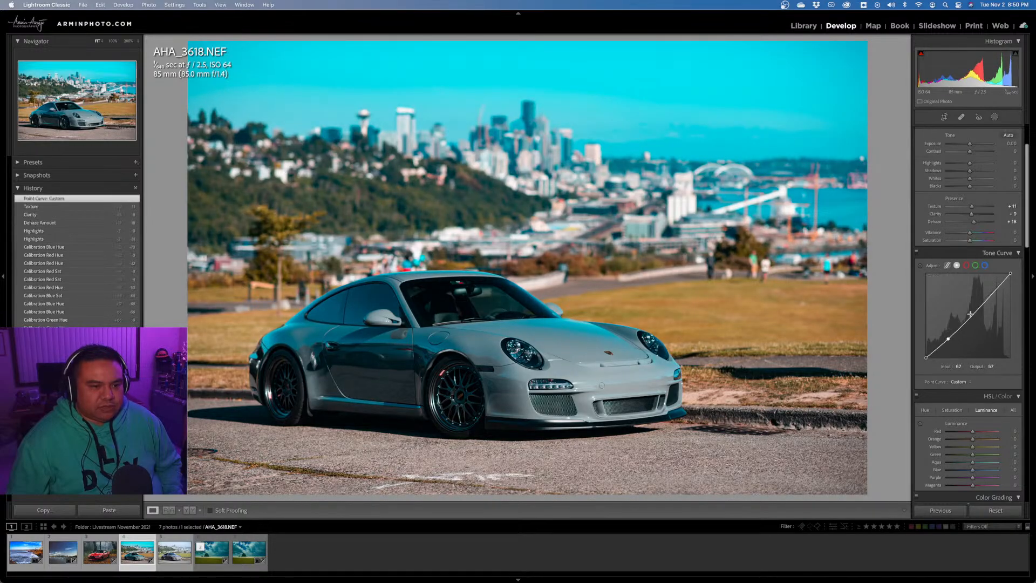
pyautogui.moveTo(991, 293); pyautogui.dragTo(993, 287)
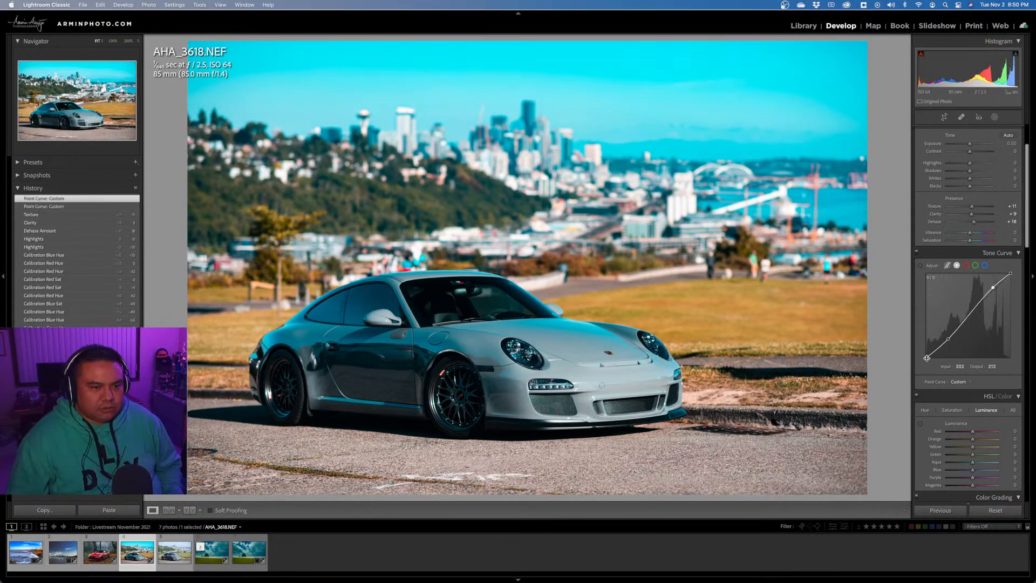
pyautogui.moveTo(927, 358); pyautogui.dragTo(946, 339)
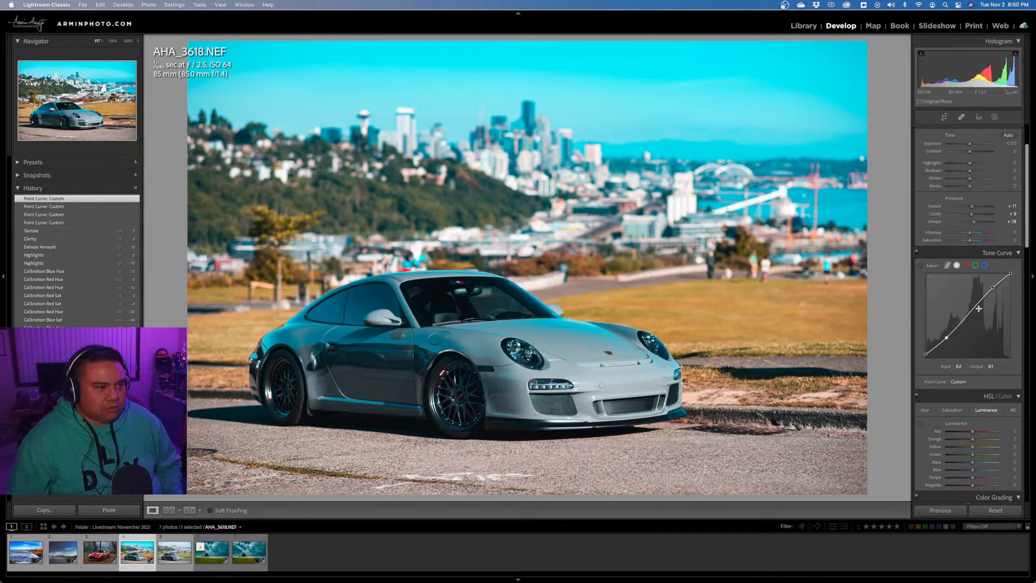
pyautogui.moveTo(993, 286); pyautogui.dragTo(995, 287)
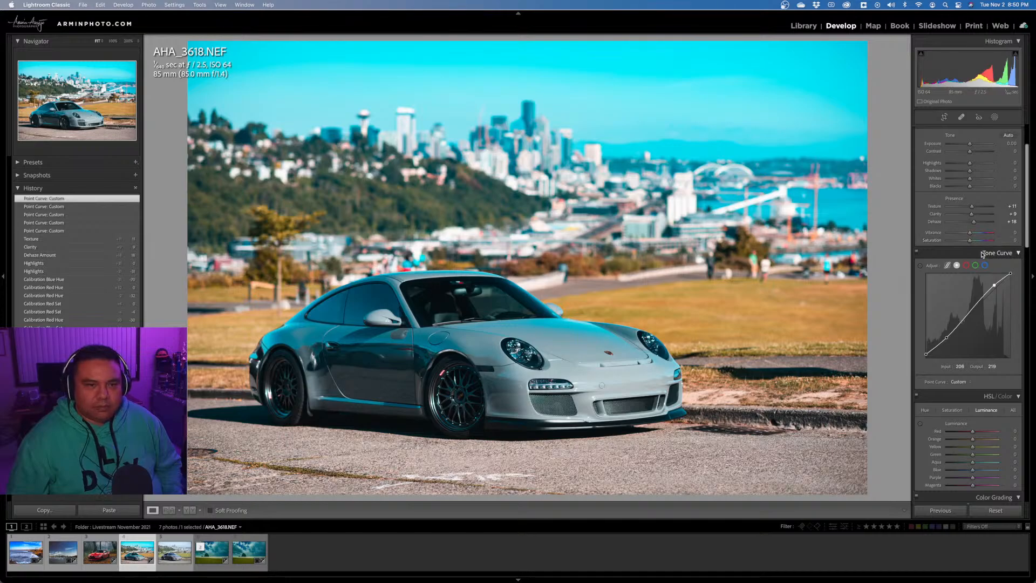
# Set the basic tone to Shadows +26, Blacks -27 and Highlights -22.
pyautogui.scroll(3, 982, 255)
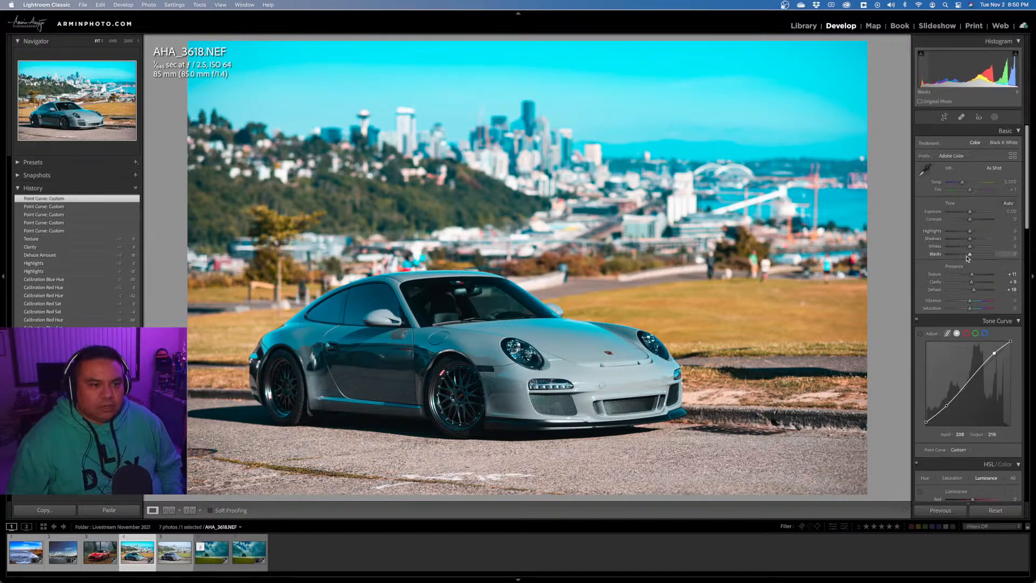
pyautogui.moveTo(970, 238)
pyautogui.mouseDown()
pyautogui.moveTo(979, 240)
pyautogui.moveTo(962, 257)
pyautogui.mouseUp()
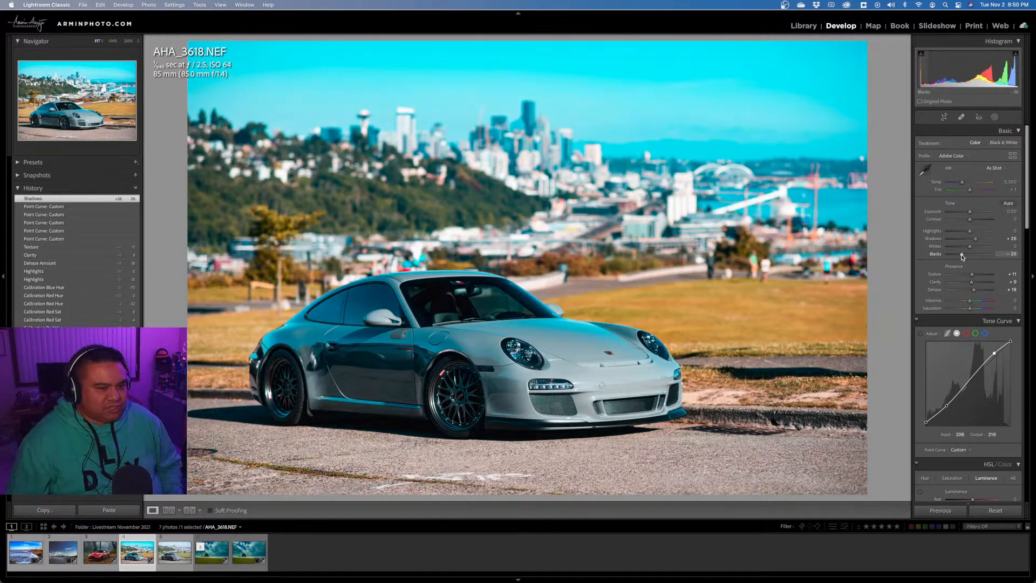
pyautogui.moveTo(963, 257); pyautogui.dragTo(965, 258)
pyautogui.moveTo(970, 231); pyautogui.dragTo(964, 233)
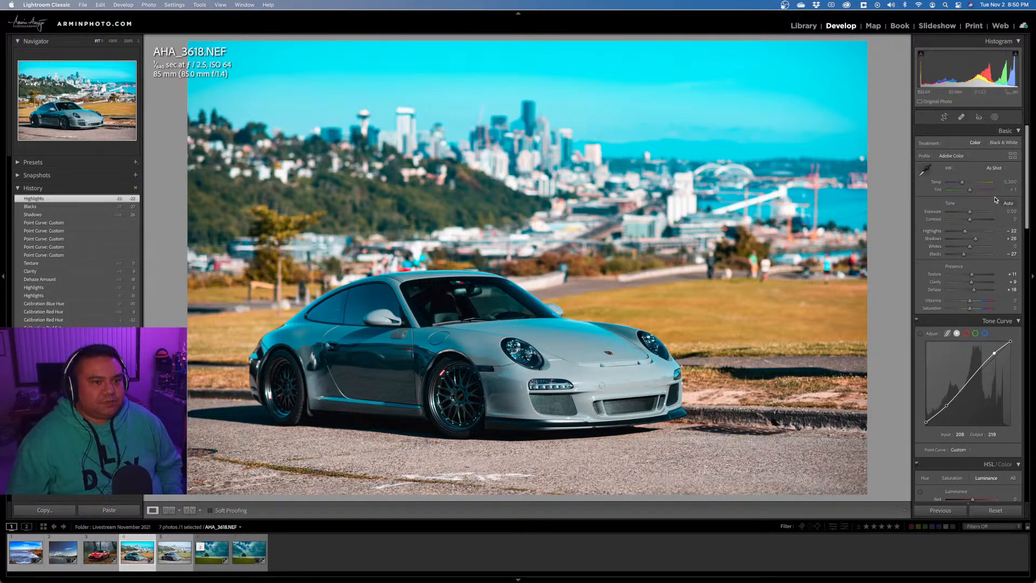
# Tint the shadows and highlights a warm orange with Color Grading.
pyautogui.scroll(-5, 995, 199)
pyautogui.scroll(-6, 996, 198)
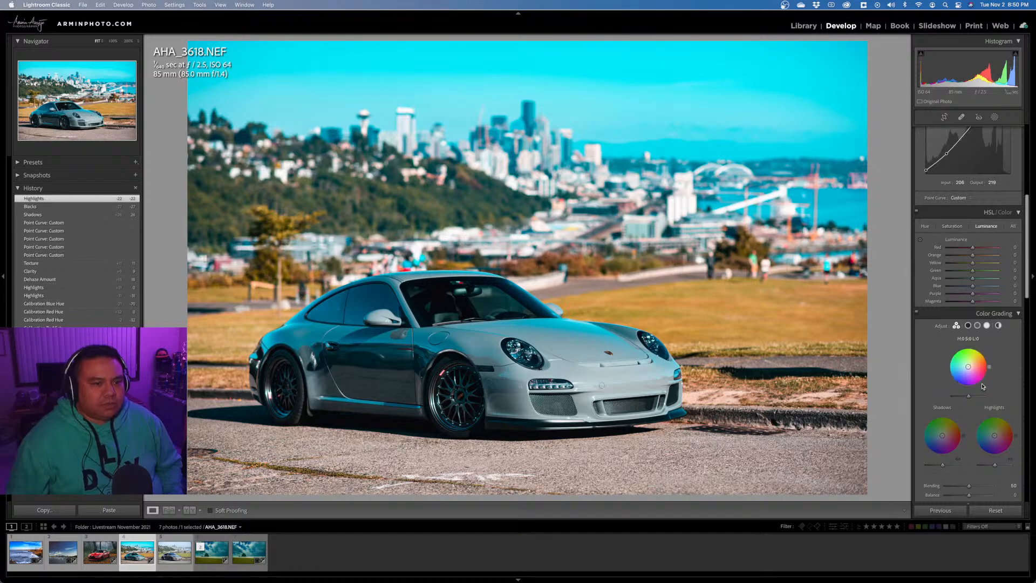
pyautogui.moveTo(944, 436)
pyautogui.mouseDown()
pyautogui.moveTo(946, 427)
pyautogui.moveTo(998, 432)
pyautogui.mouseUp()
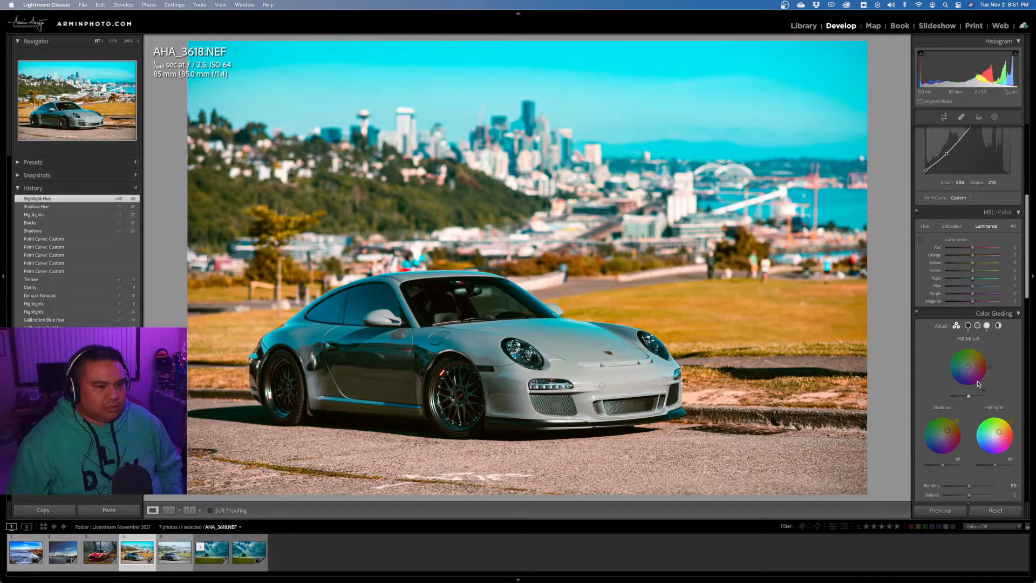
# Tint the midtones teal with Color Grading and reduce the sky's saturation to Aqua -10 and Blue -21.
pyautogui.moveTo(969, 368); pyautogui.dragTo(966, 366)
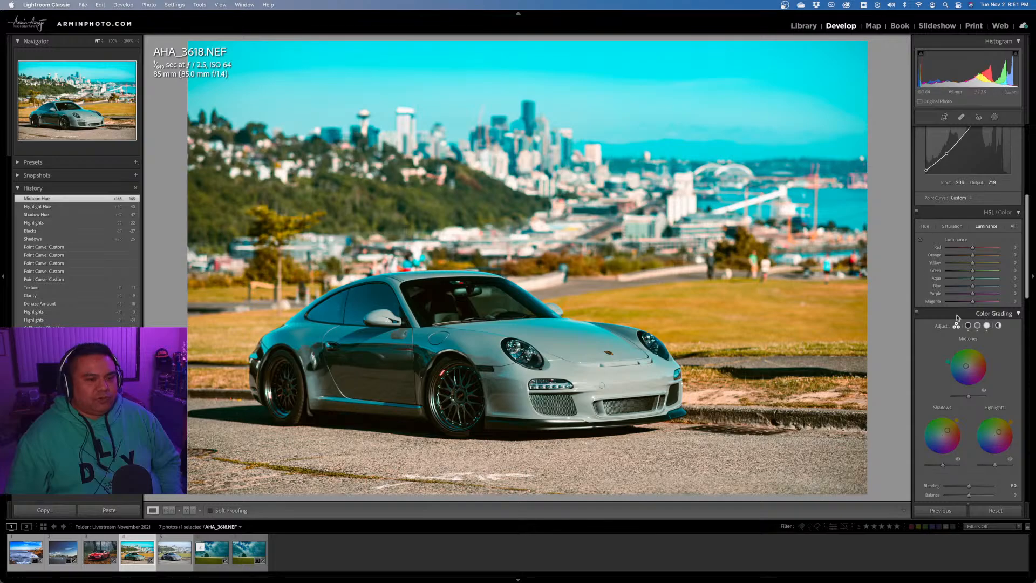
pyautogui.click(954, 228)
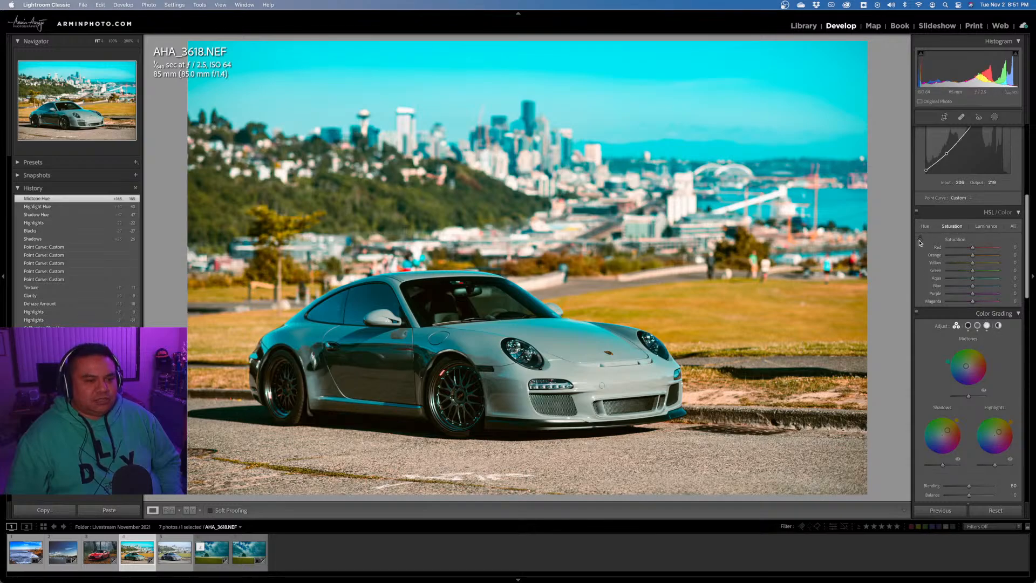
pyautogui.click(920, 239)
pyautogui.moveTo(734, 100); pyautogui.dragTo(734, 119)
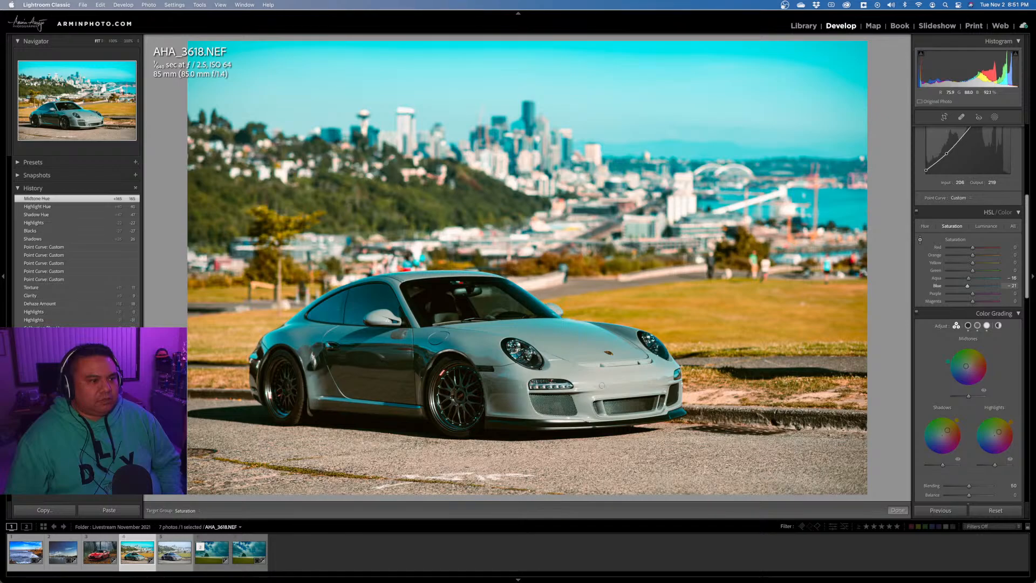
# Darken the sky by lowering its luminance to Aqua -11 and Blue -17.
pyautogui.click(987, 226)
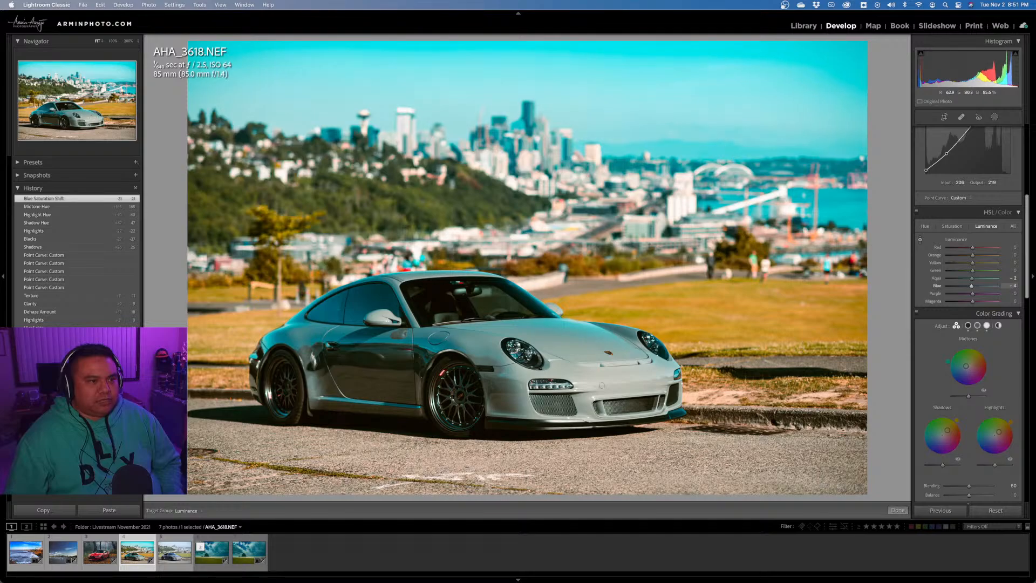
pyautogui.moveTo(729, 149); pyautogui.dragTo(730, 159)
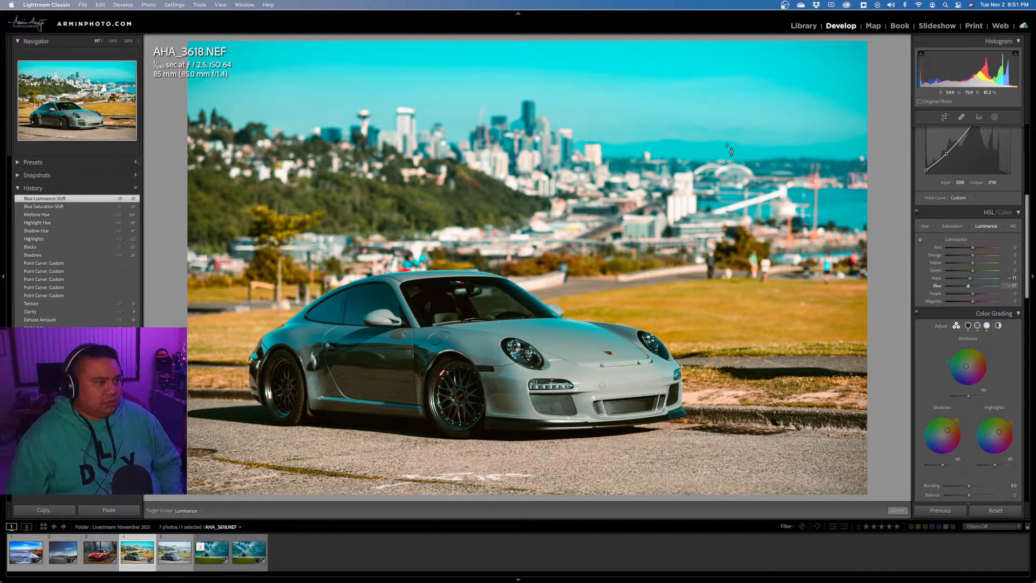
pyautogui.click(920, 240)
# Try bending the blue, red and green channel tone curves and reset each of them.
pyautogui.scroll(5, 993, 273)
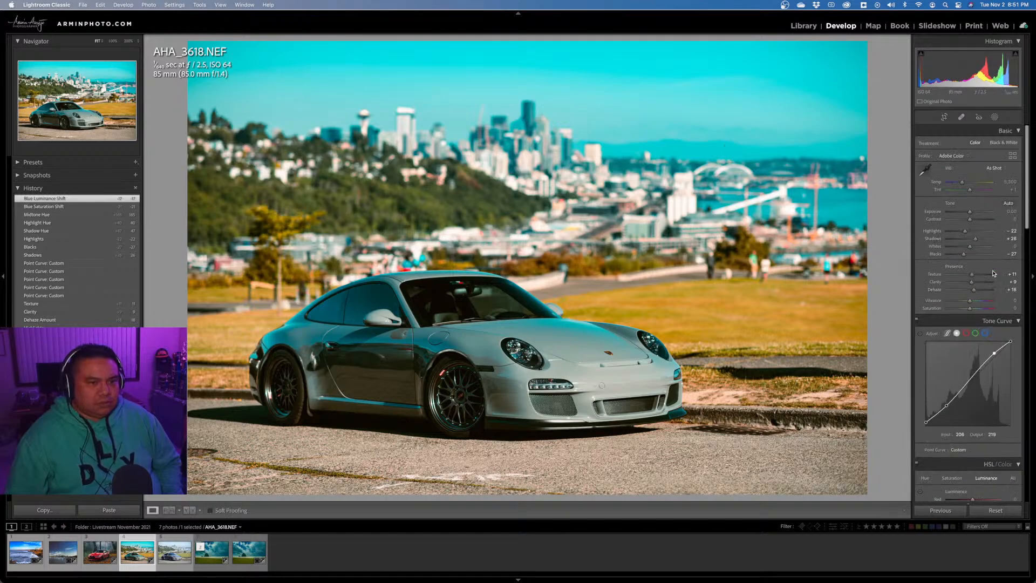
pyautogui.click(986, 334)
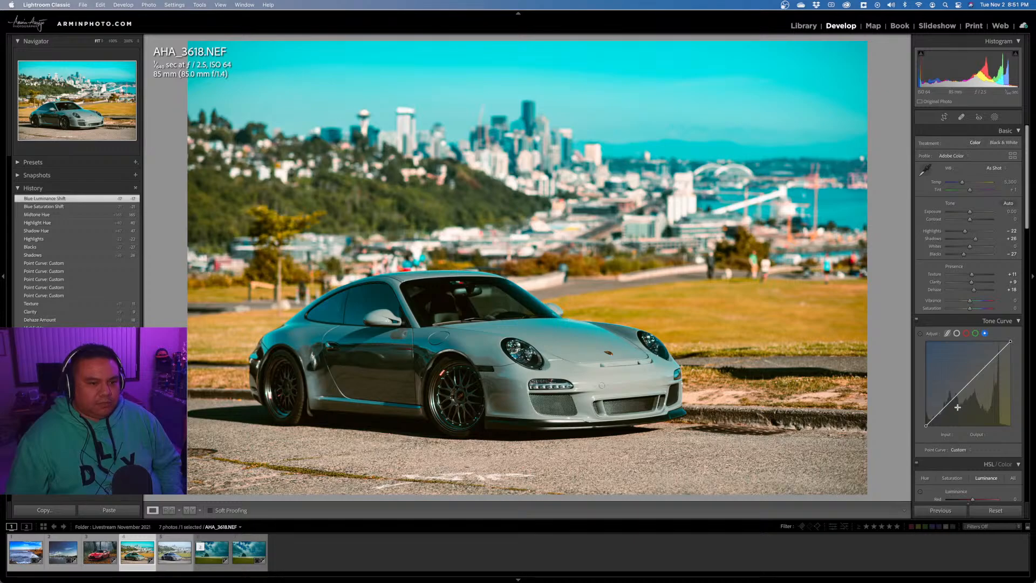
pyautogui.moveTo(960, 389); pyautogui.dragTo(970, 384)
pyautogui.click(966, 334)
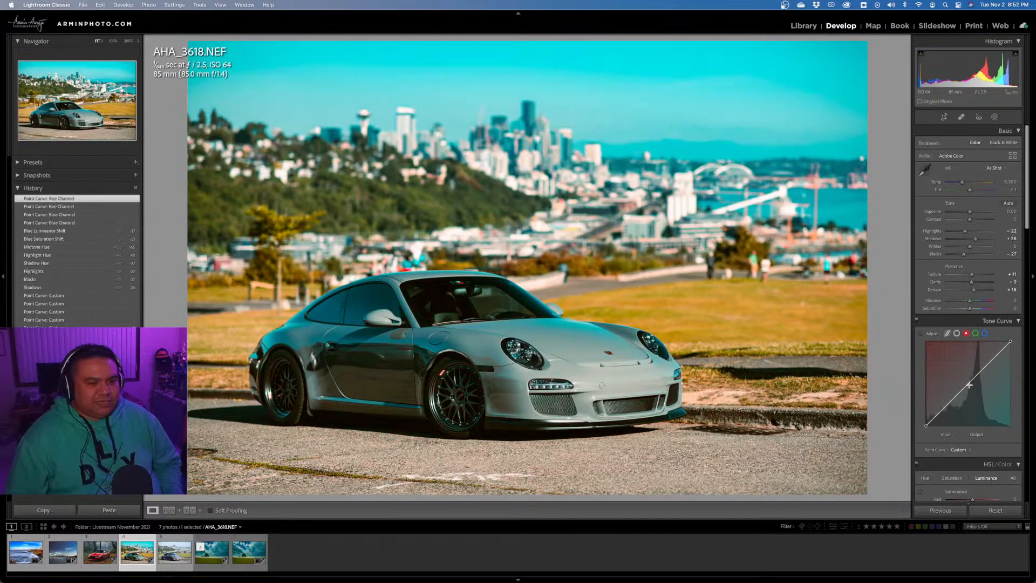
pyautogui.click(975, 336)
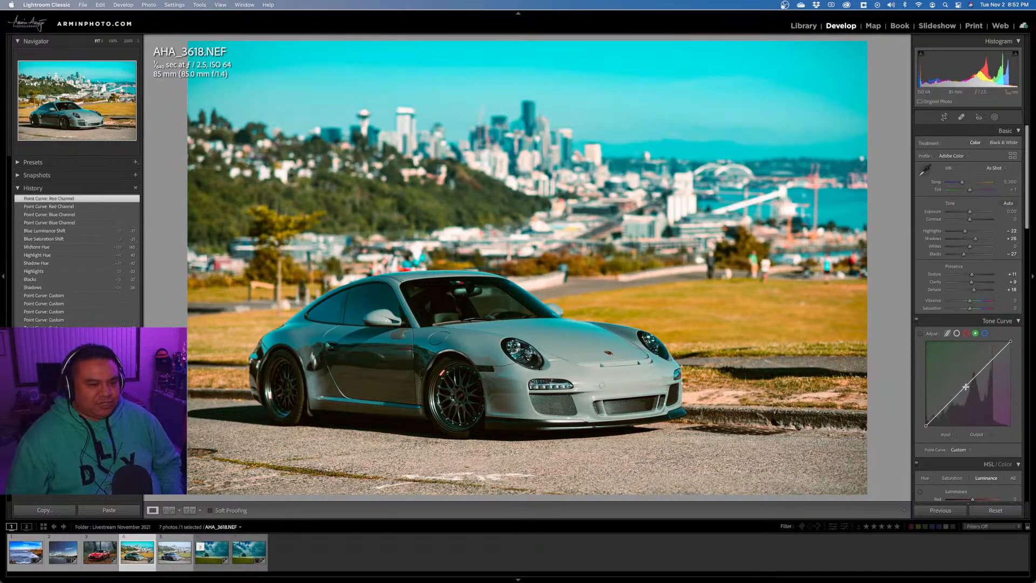
pyautogui.moveTo(966, 386); pyautogui.dragTo(963, 380)
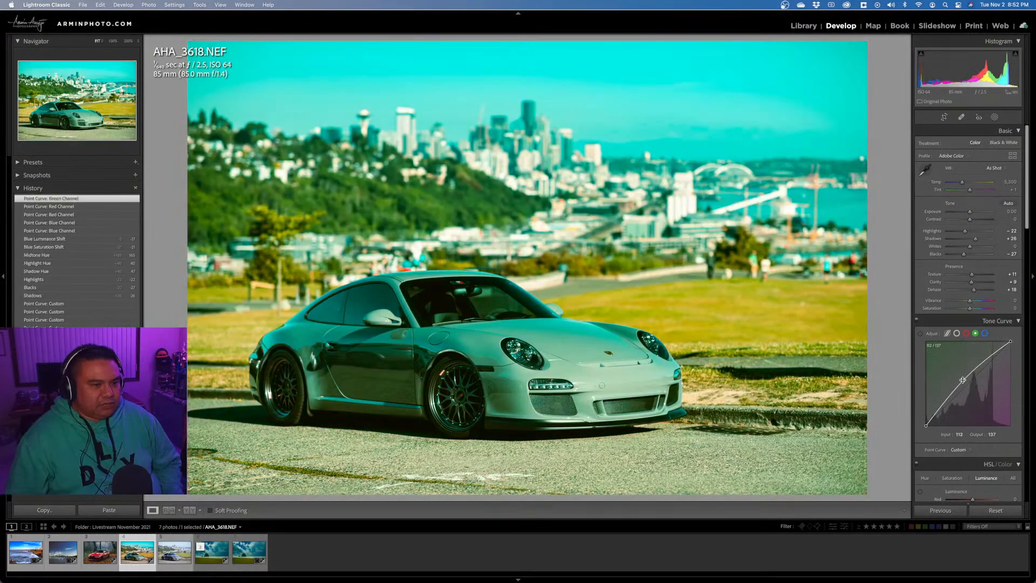
pyautogui.doubleClick(962, 380)
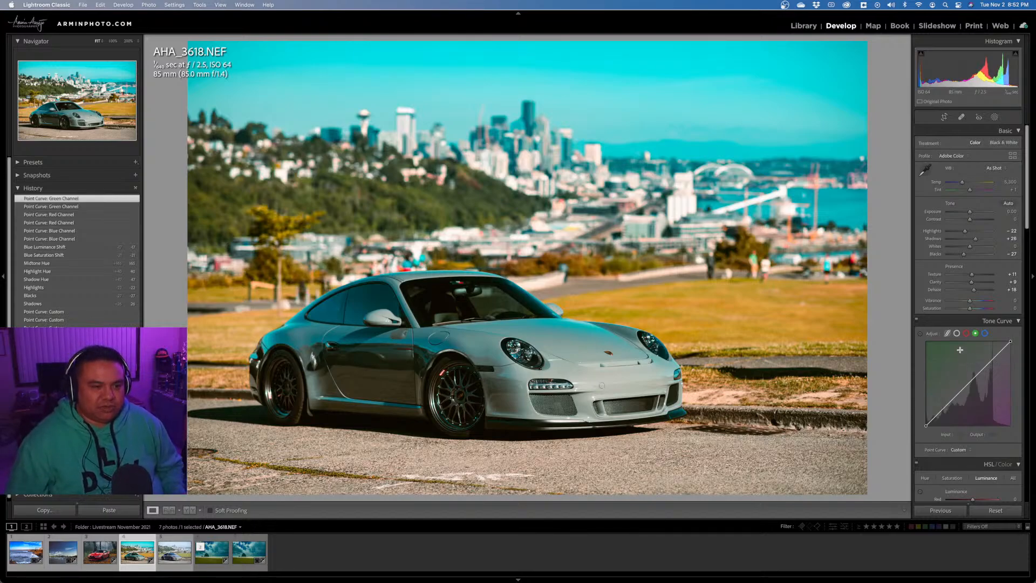
# Fade the main point curve with black output 18 and white output 248, anchor the midtones, and set the shadow point to 57/54.
pyautogui.click(957, 333)
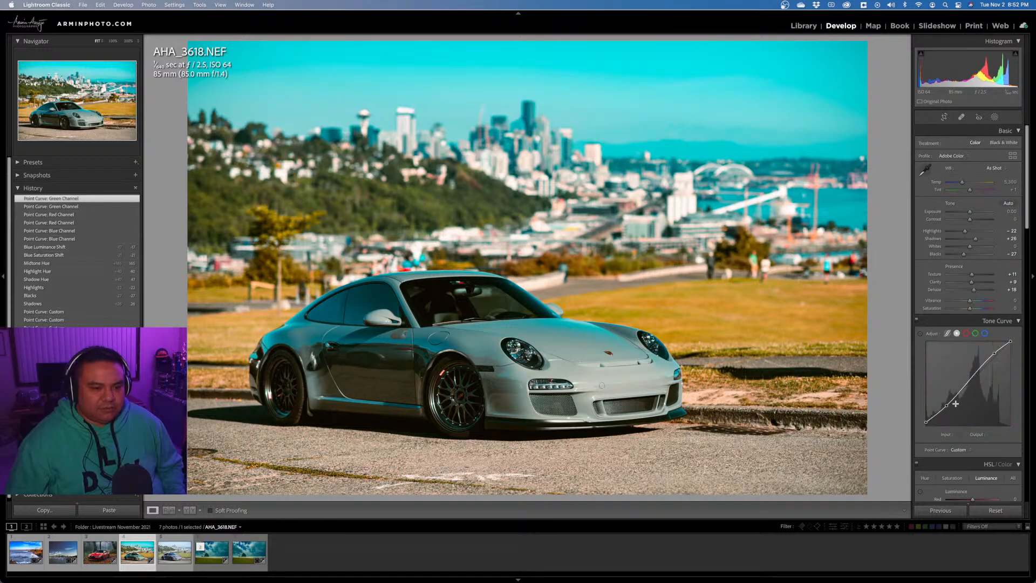
pyautogui.moveTo(945, 406); pyautogui.dragTo(926, 419)
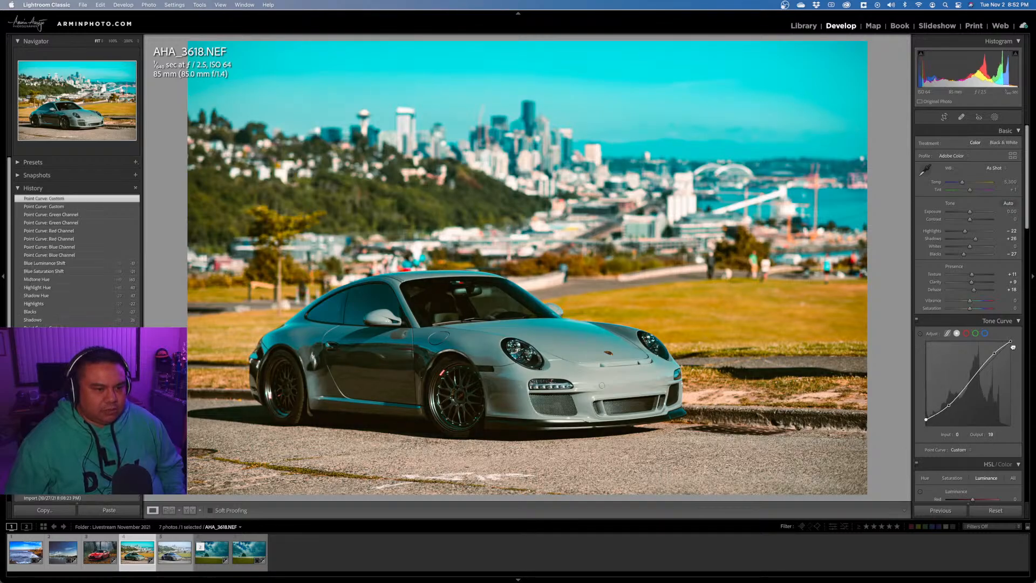
pyautogui.moveTo(1011, 342); pyautogui.dragTo(1012, 346)
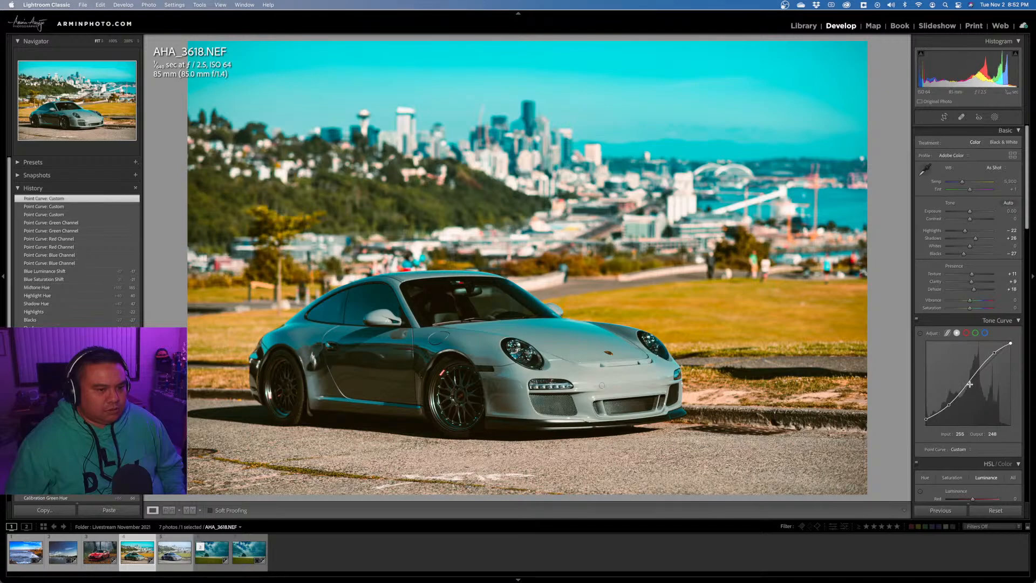
pyautogui.moveTo(970, 381); pyautogui.dragTo(970, 384)
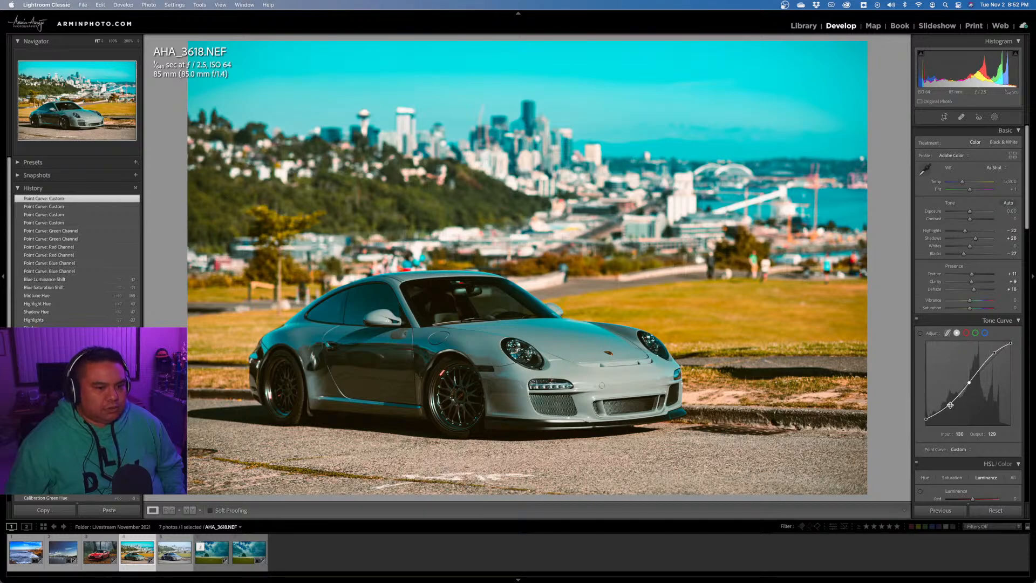
pyautogui.moveTo(948, 406); pyautogui.dragTo(944, 410)
# Look through the remaining develop settings and inspect the car's headlight and hood up close.
pyautogui.scroll(-10, 967, 408)
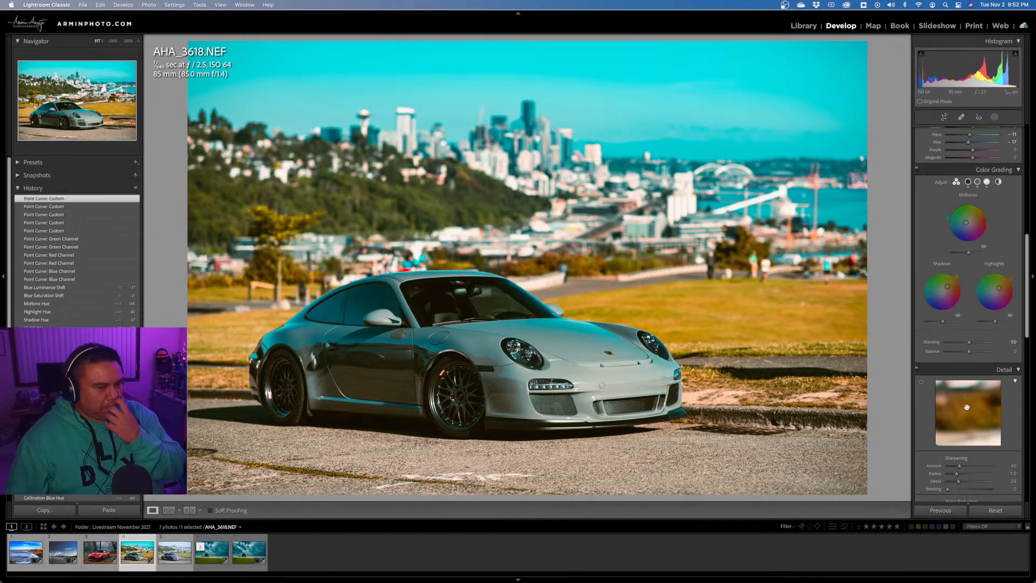
pyautogui.scroll(-4, 967, 408)
pyautogui.scroll(-4, 967, 408)
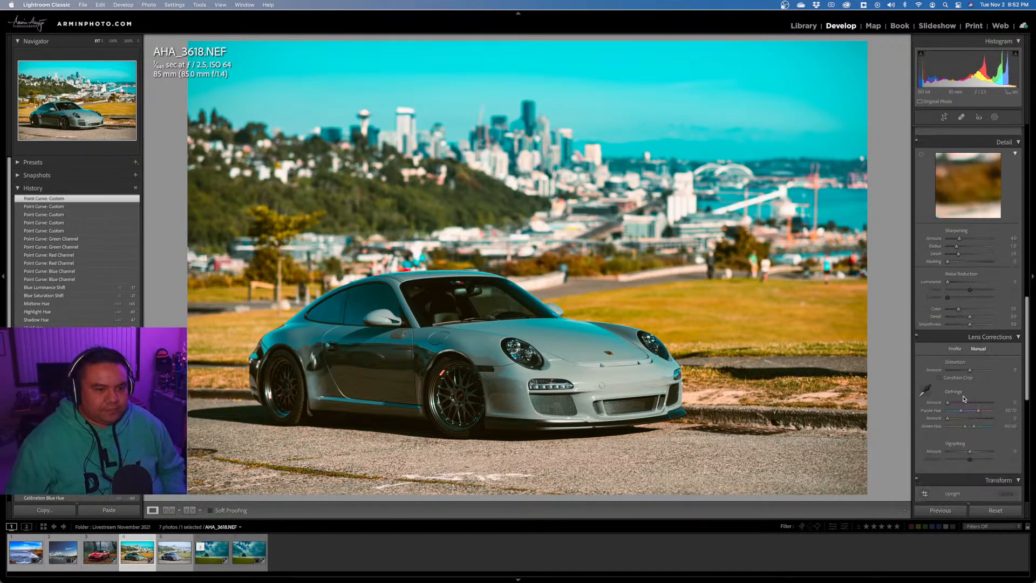
pyautogui.scroll(-6, 964, 399)
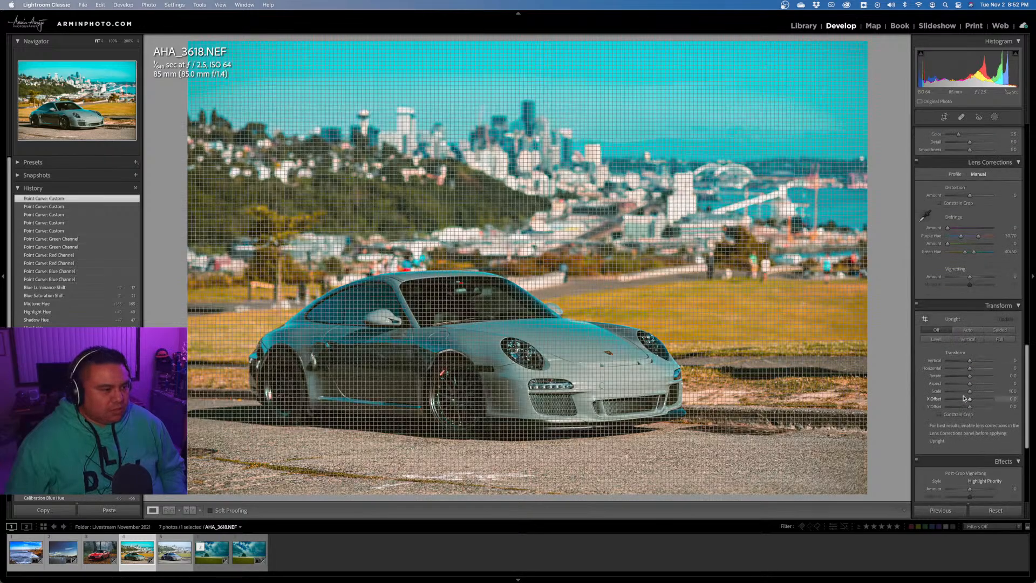
pyautogui.click(530, 352)
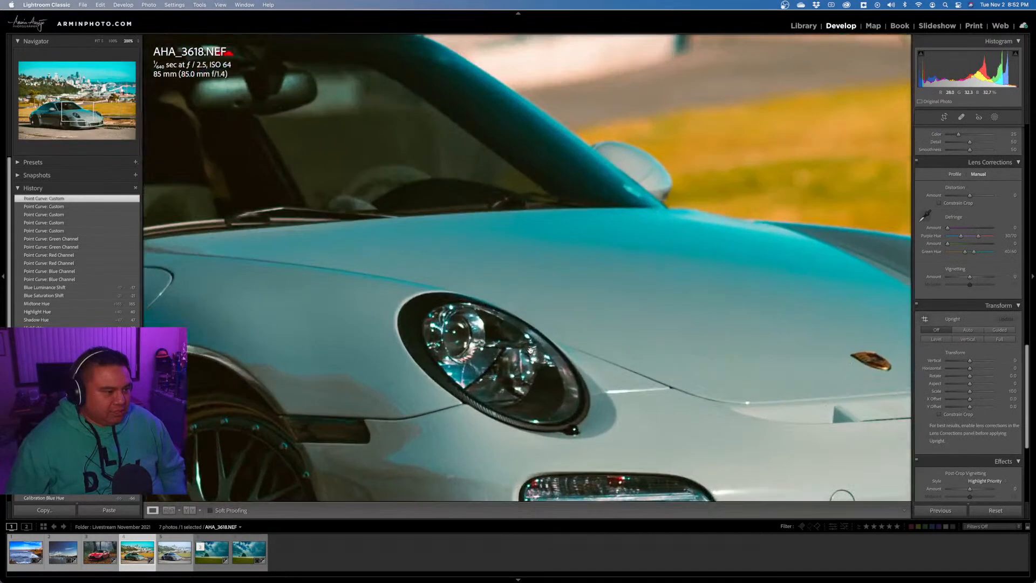
pyautogui.click(668, 366)
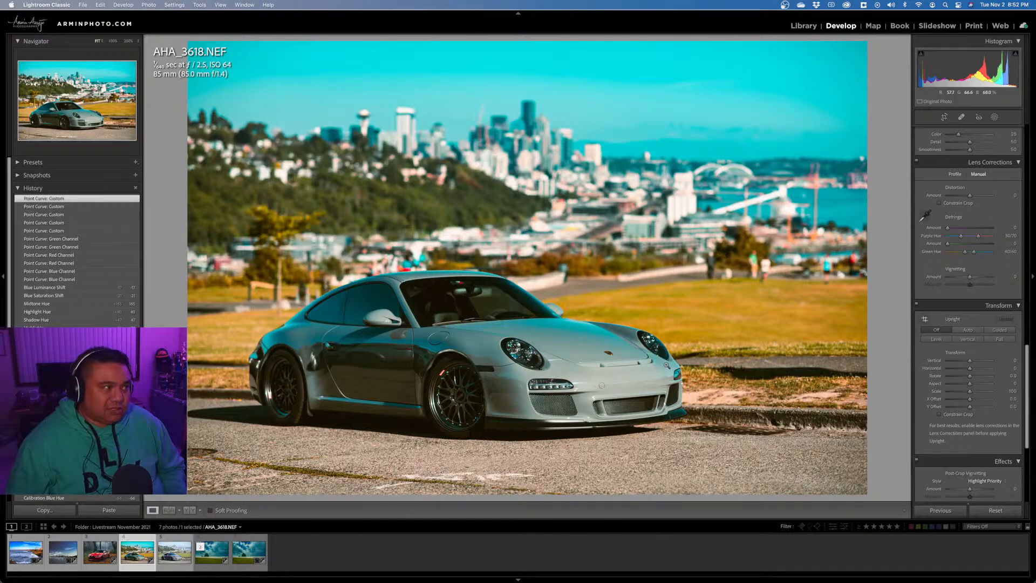
pyautogui.scroll(10, 948, 357)
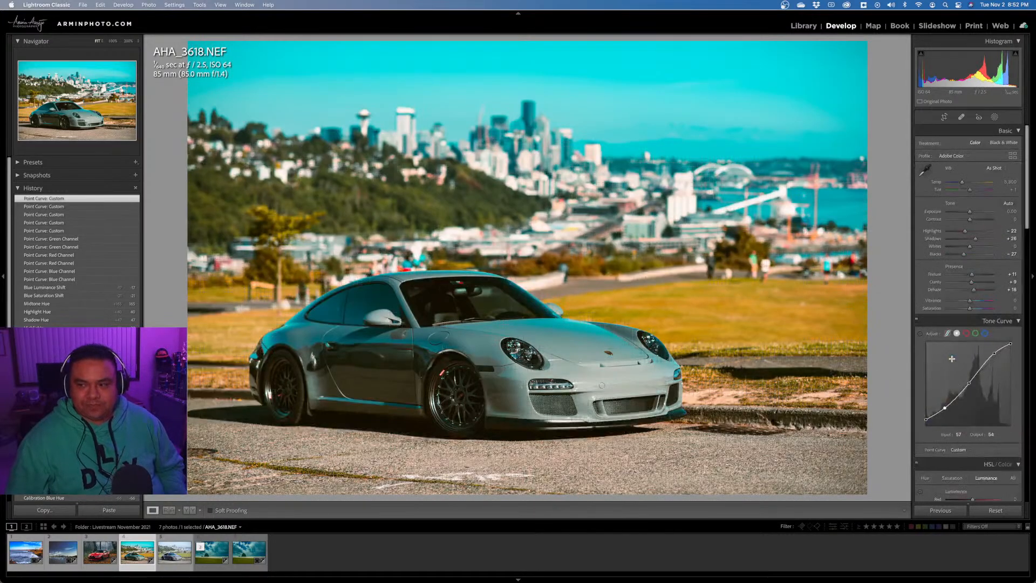
# Apply the finished look of AHA_3618.NEF to the unedited shot AHA_3619.NEF using the previous photo's settings.
pyautogui.click(171, 562)
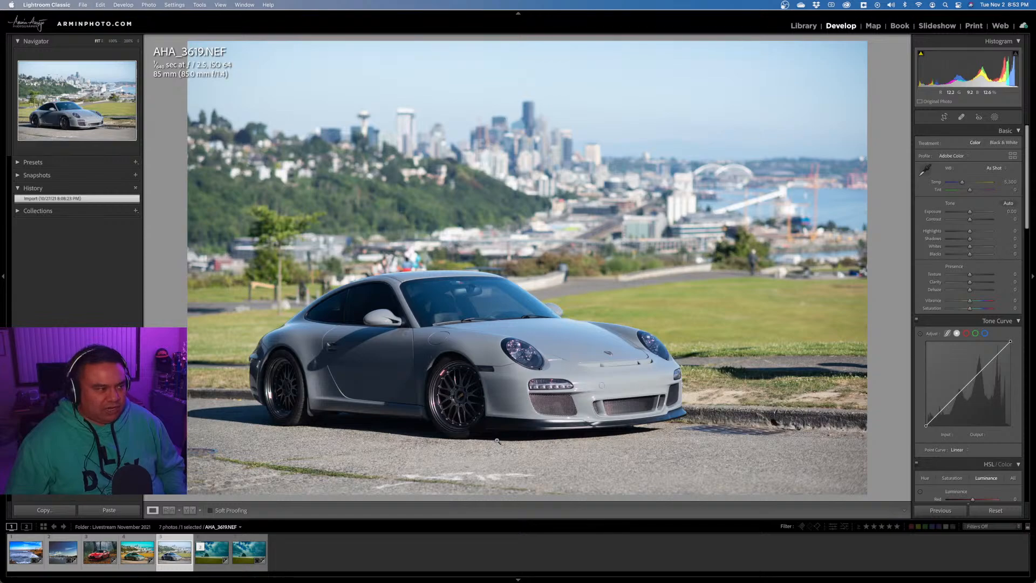
pyautogui.click(134, 555)
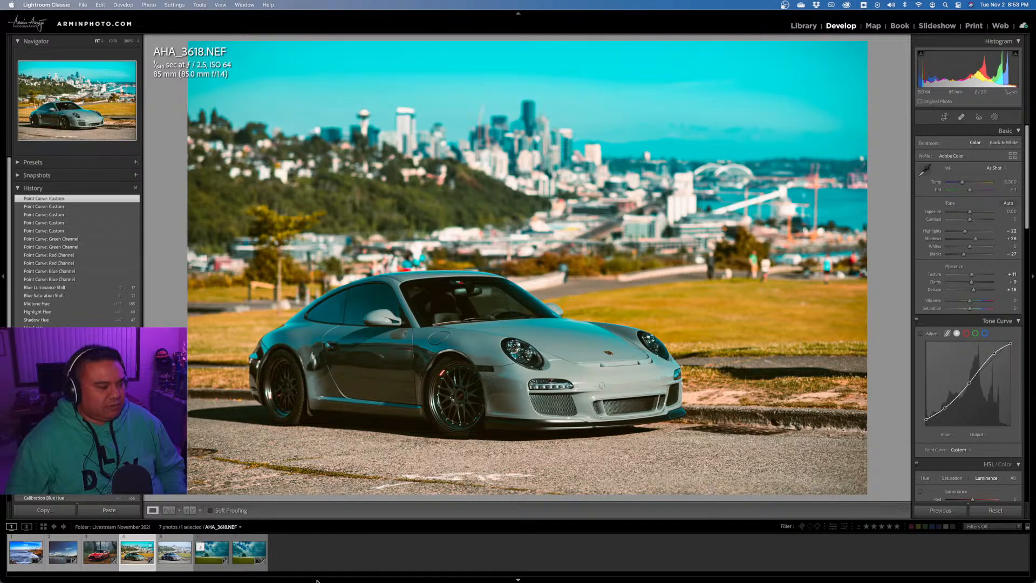
pyautogui.click(168, 558)
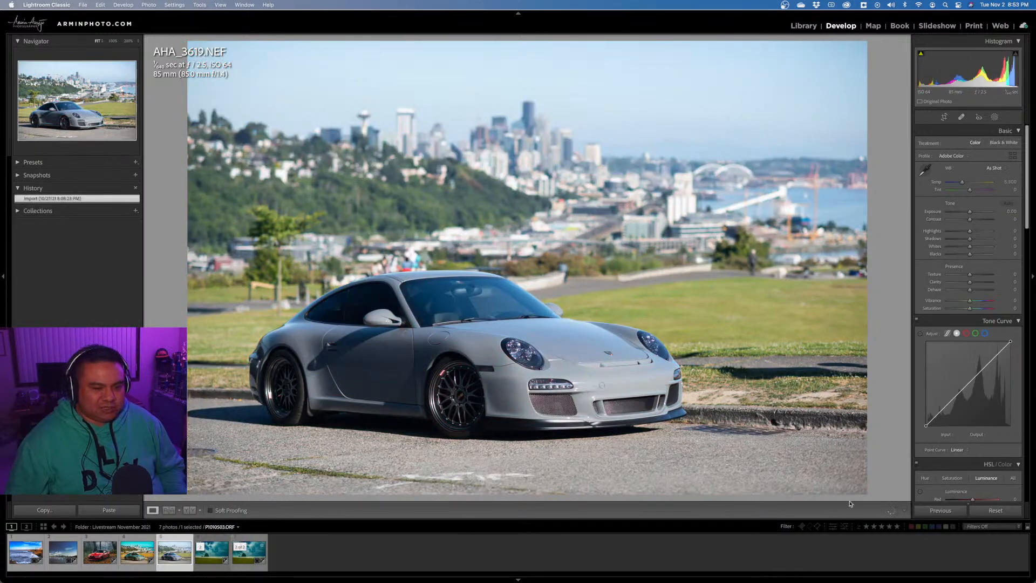
pyautogui.click(938, 511)
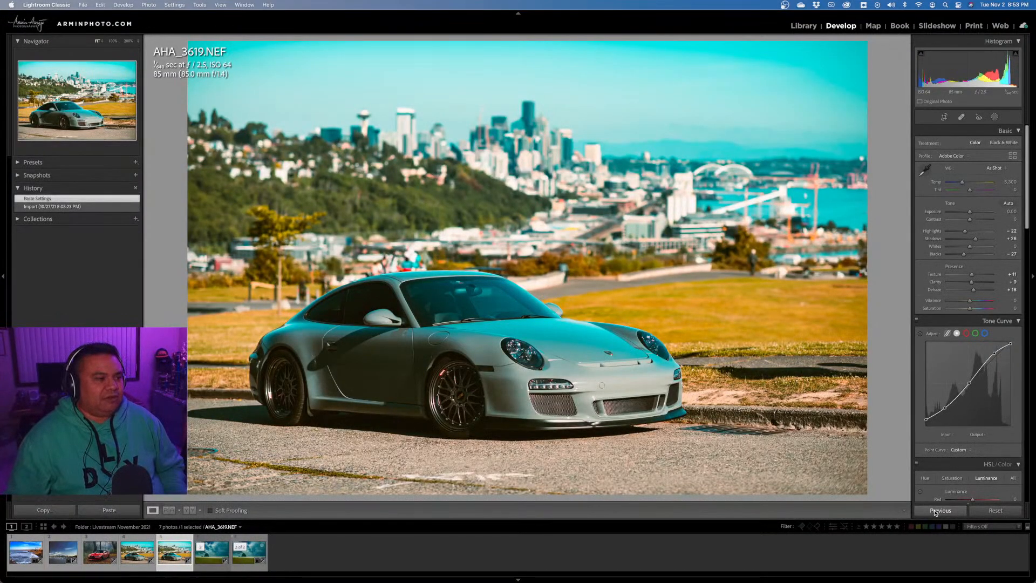
# Compare AHA_3618.NEF and AHA_3619.NEF, checking the reflections on the windshield and bodywork.
pyautogui.click(136, 558)
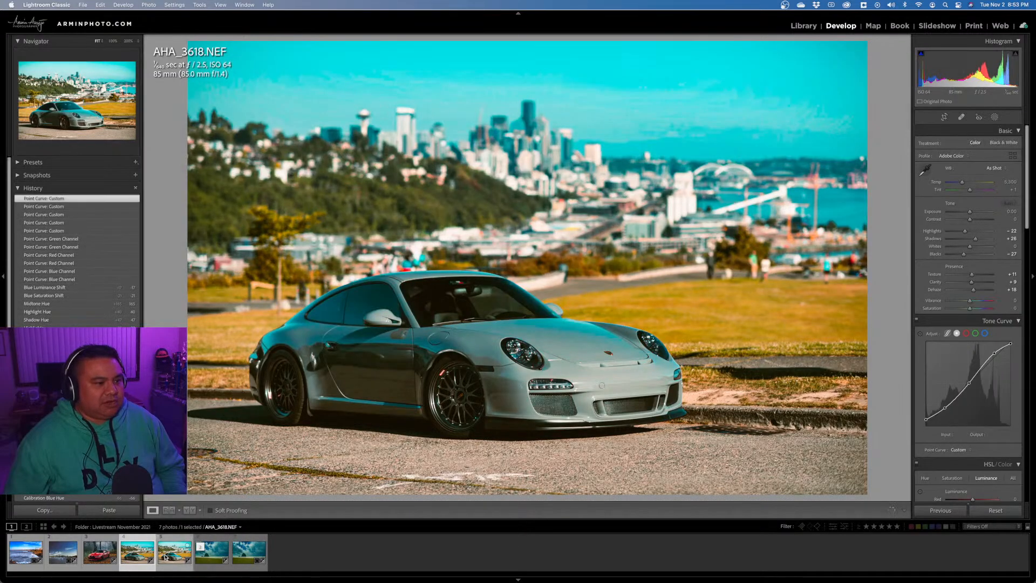
pyautogui.click(166, 557)
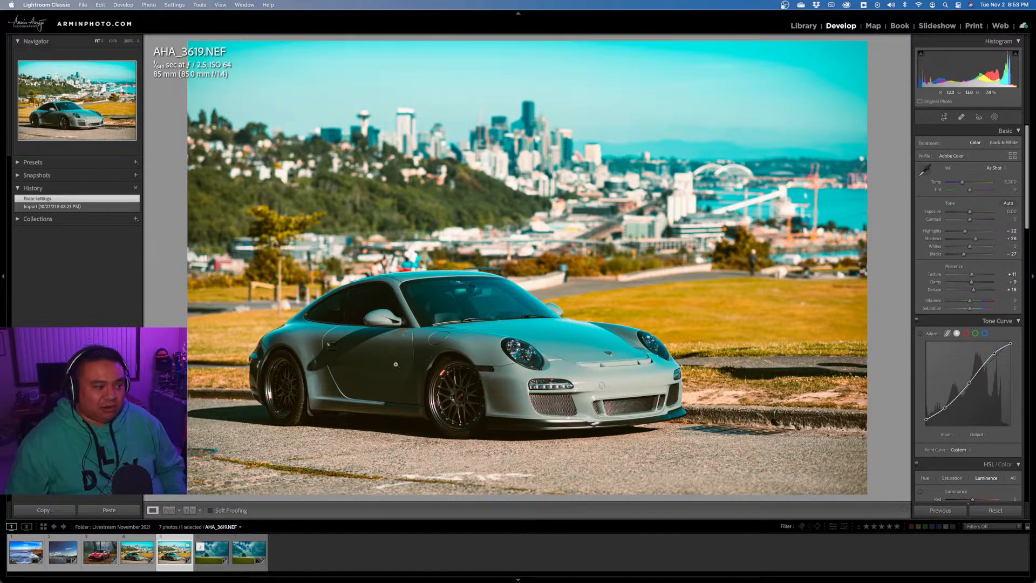
pyautogui.press('Left')
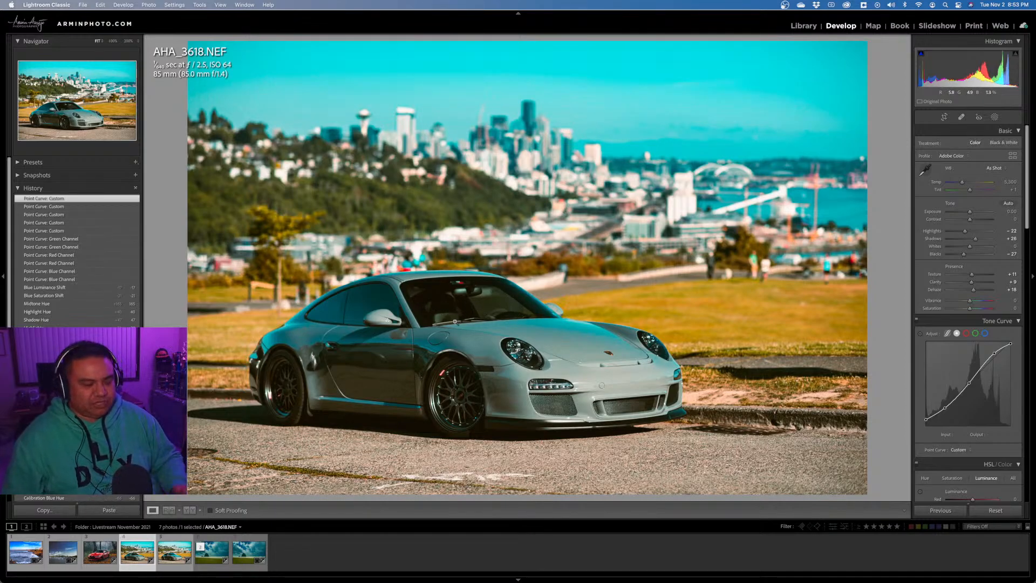
pyautogui.click(168, 563)
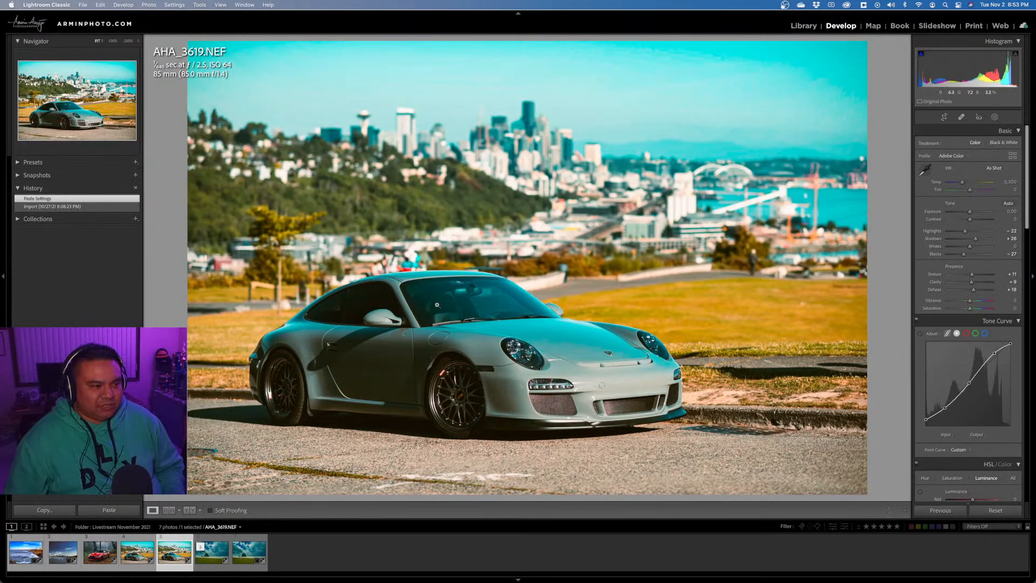
# Select AHA_3618.NEF and AHA_3619.NEF, open them together as layers in Photoshop, and switch to Photoshop.
pyautogui.click(132, 558)
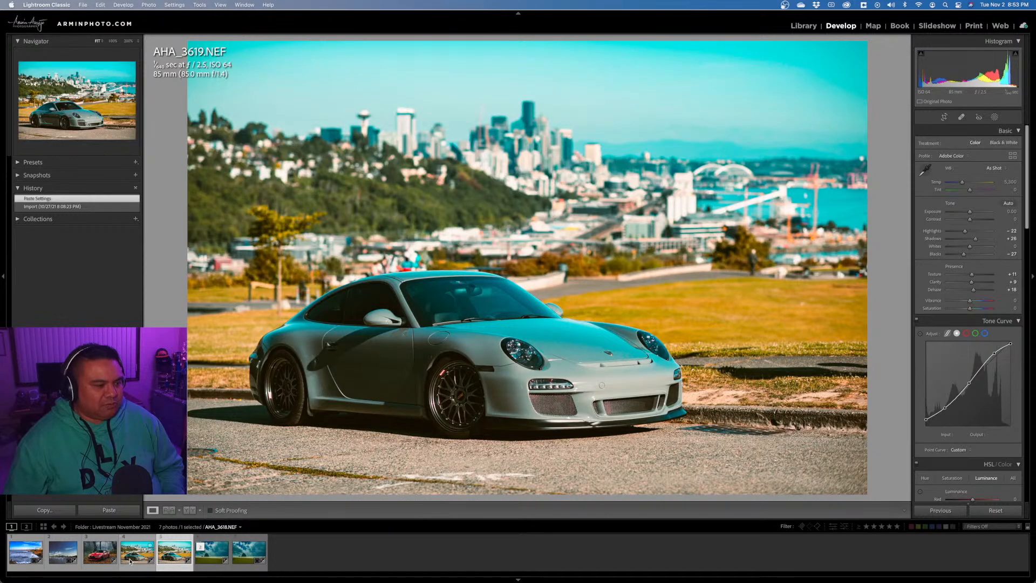
pyautogui.keyDown('shift'); pyautogui.click(175, 560); pyautogui.keyUp('shift')
pyautogui.rightClick(174, 559)
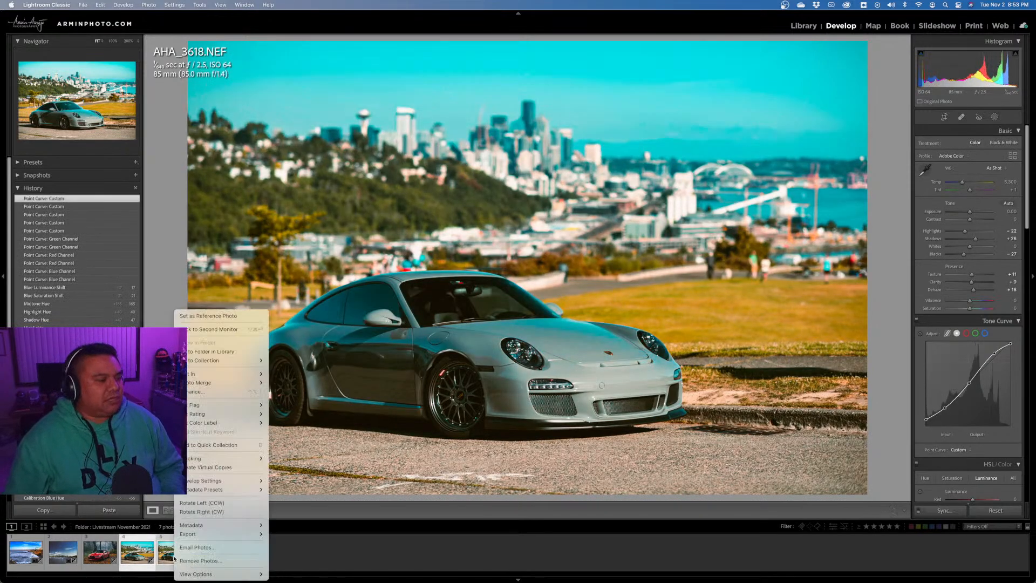
pyautogui.moveTo(214, 377)
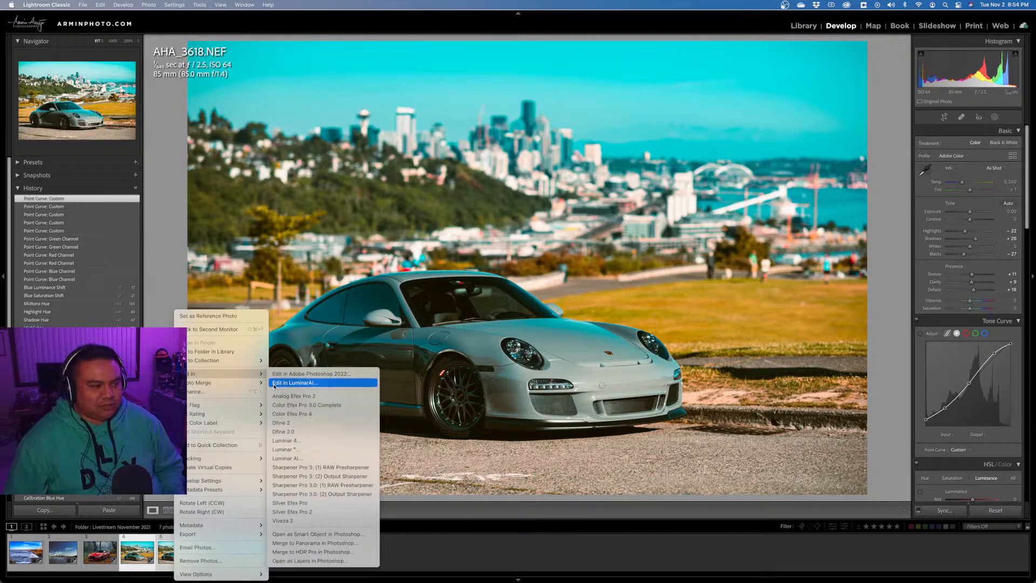
pyautogui.click(297, 562)
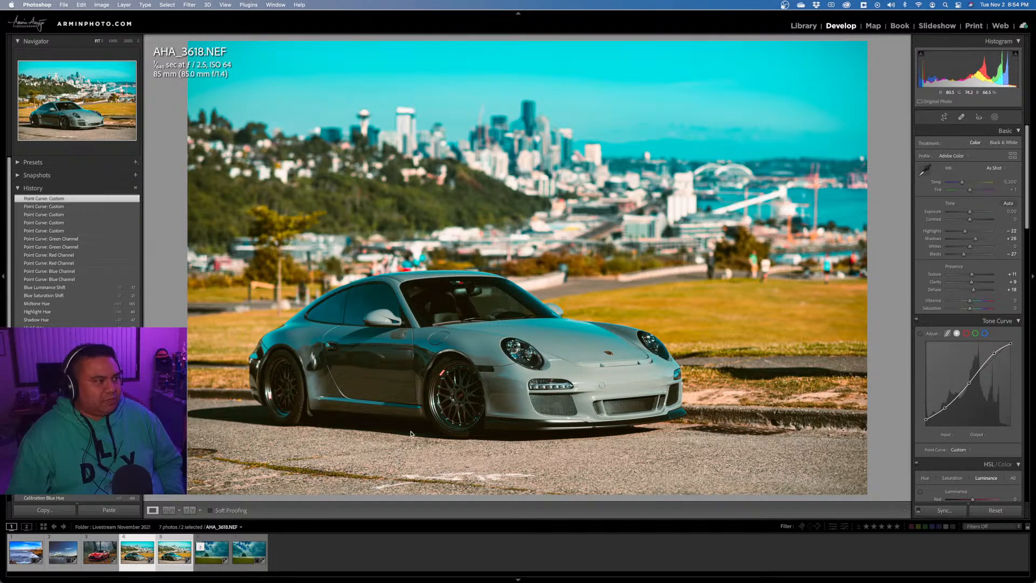
pyautogui.press('super+Tab')
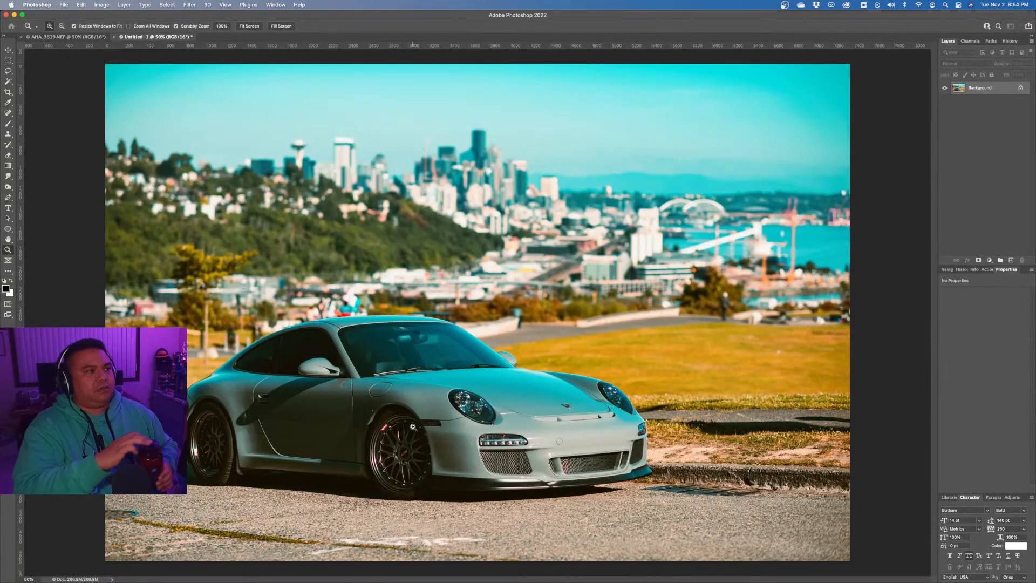
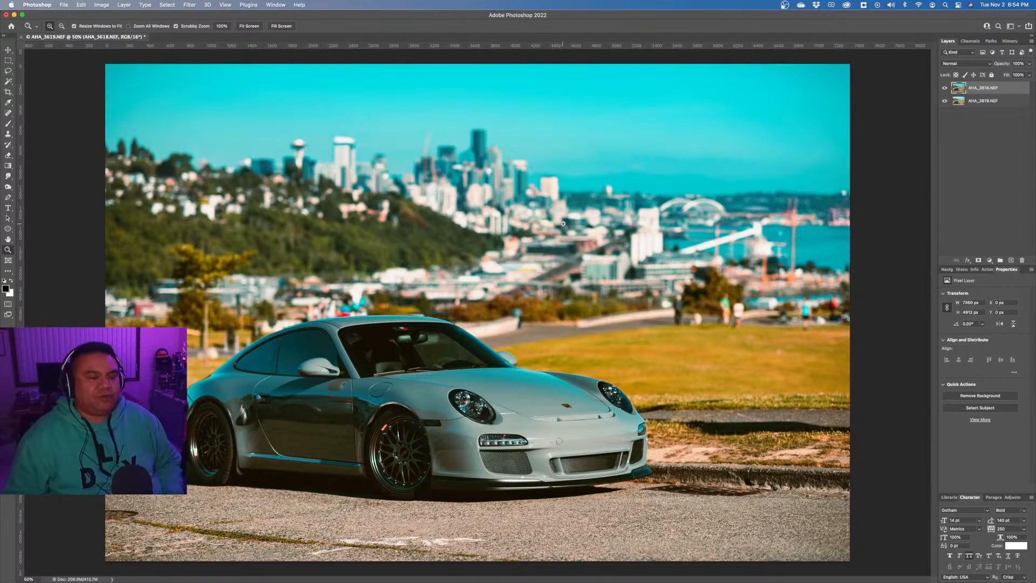
# Compare the two exposures by repeatedly hiding and showing the upper AHA_3618.NEF layer above AHA_3619.NEF.
pyautogui.click(979, 97)
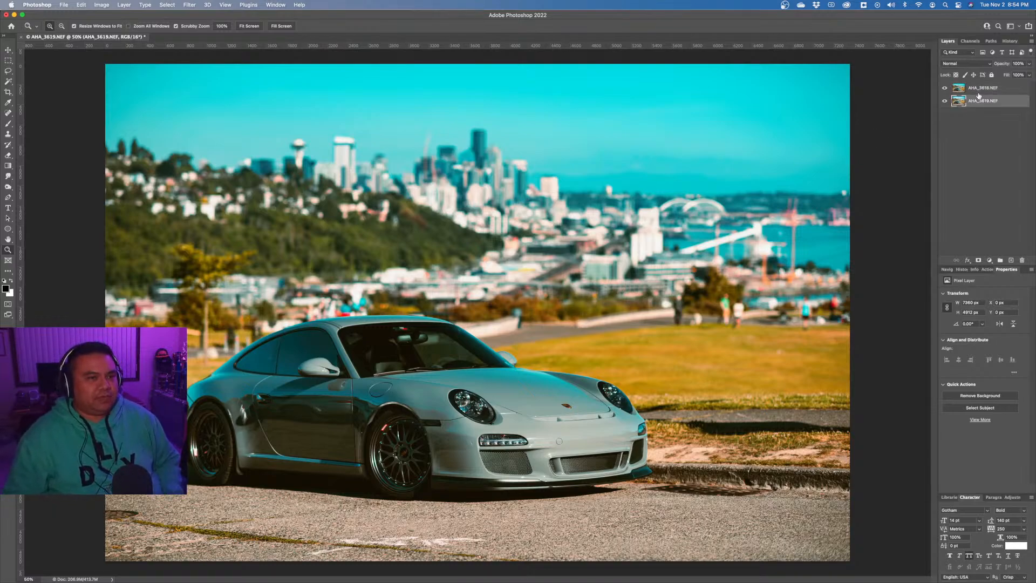
pyautogui.keyDown('shift'); pyautogui.click(979, 90); pyautogui.keyUp('shift')
pyautogui.click(981, 116)
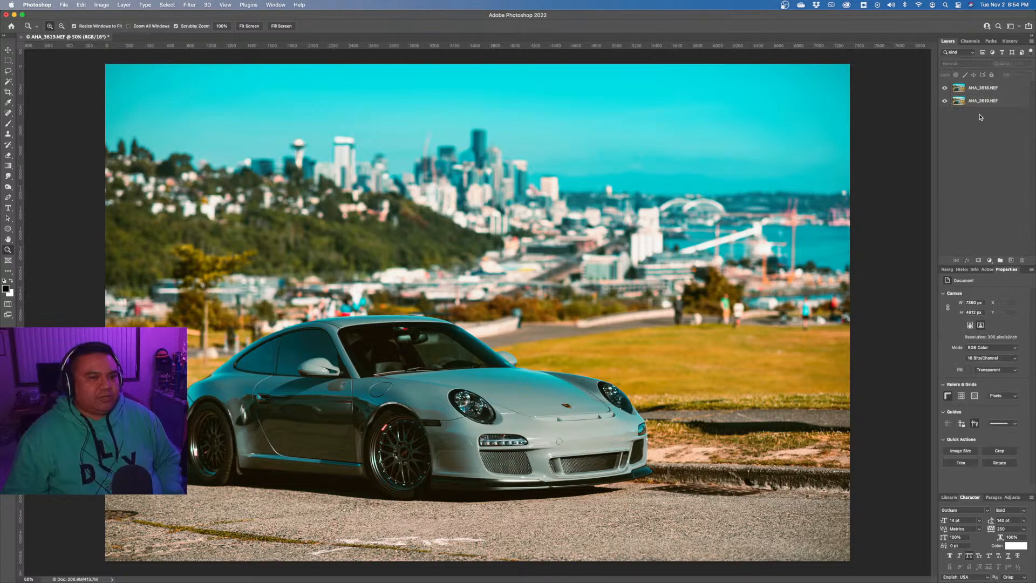
pyautogui.click(979, 102)
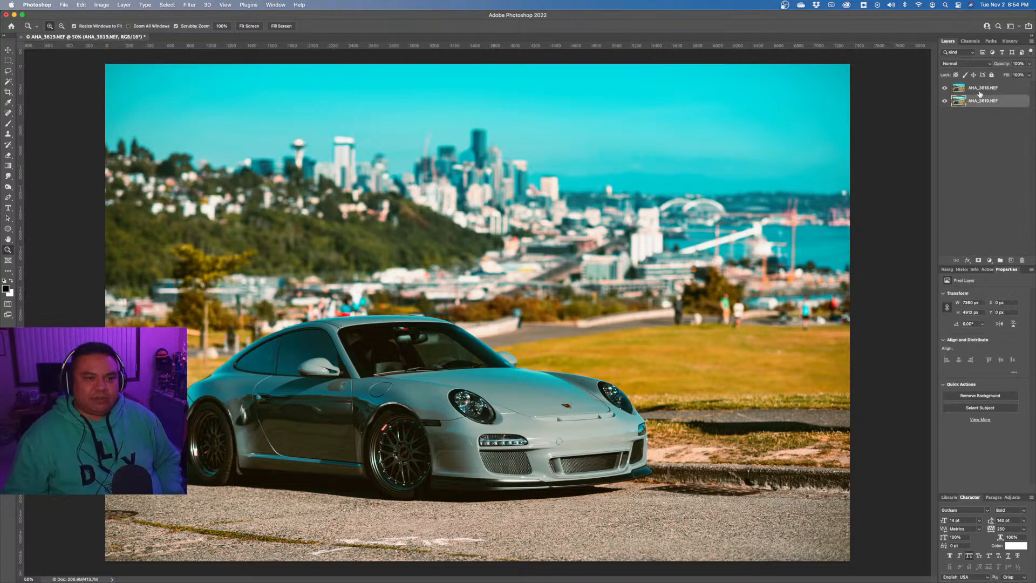
pyautogui.click(946, 89)
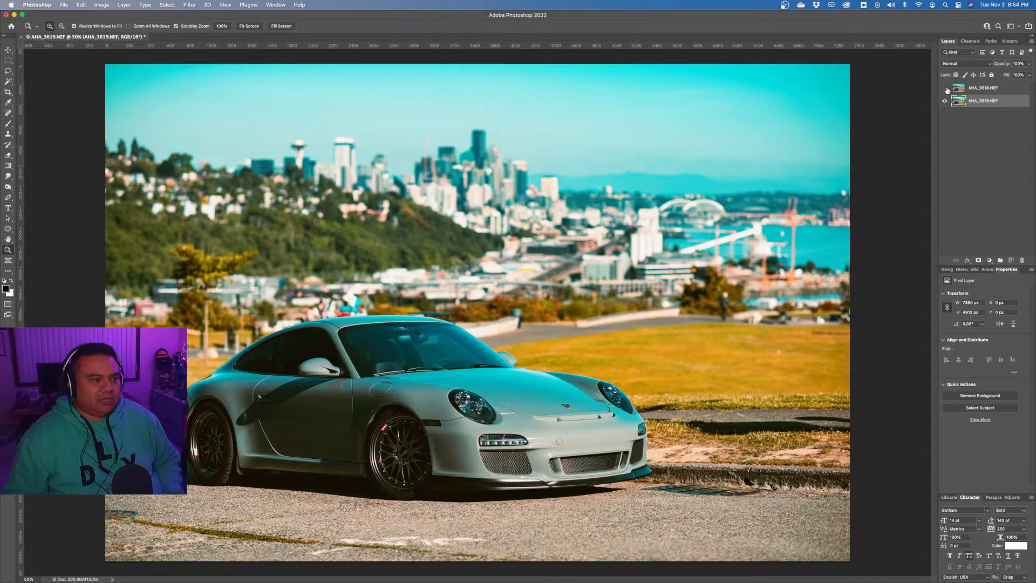
pyautogui.click(946, 89)
pyautogui.click(946, 89)
pyautogui.click(946, 89)
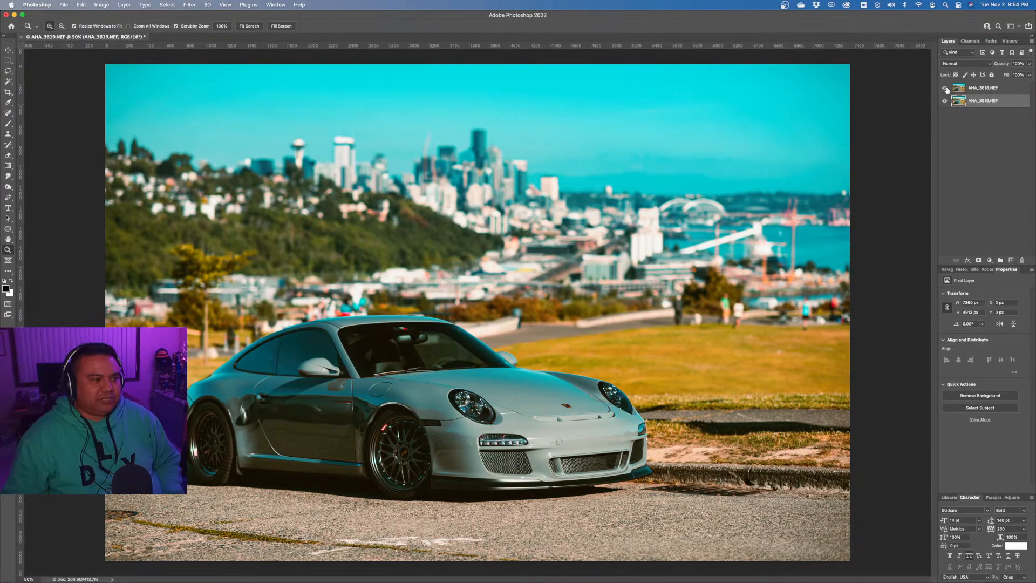
pyautogui.click(946, 89)
pyautogui.click(946, 89)
pyautogui.click(946, 89)
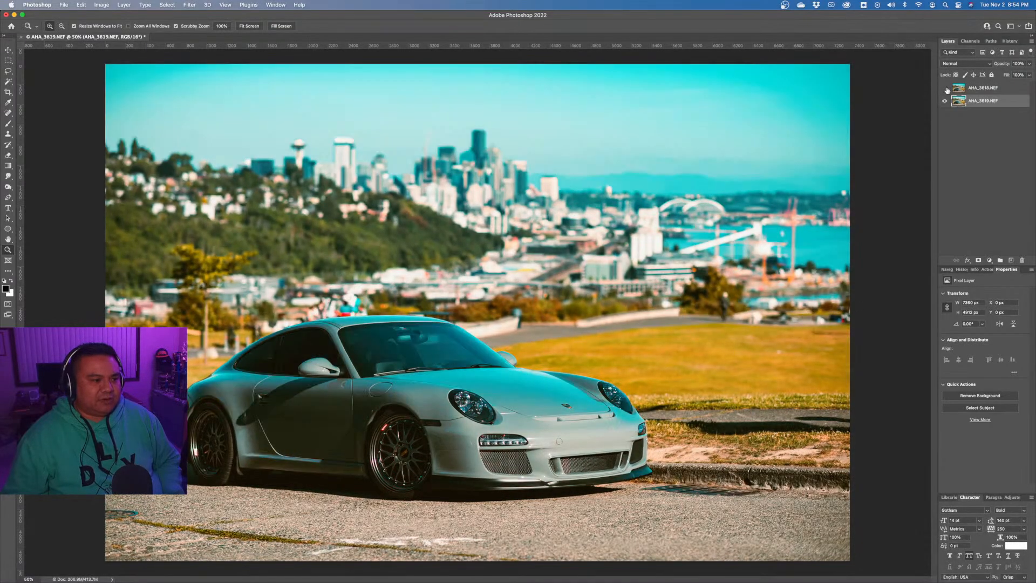
pyautogui.click(946, 89)
pyautogui.click(946, 89)
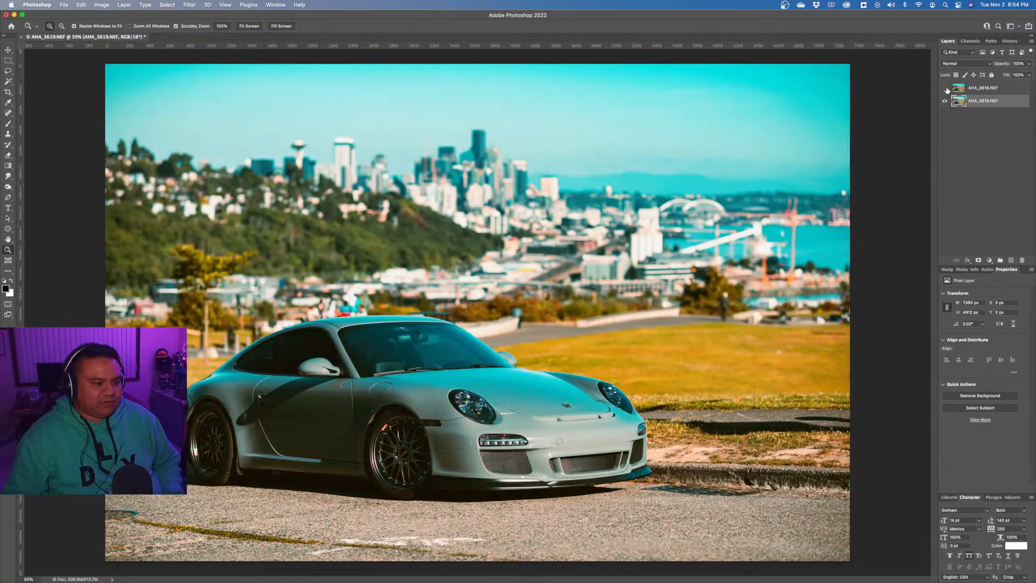
pyautogui.click(946, 89)
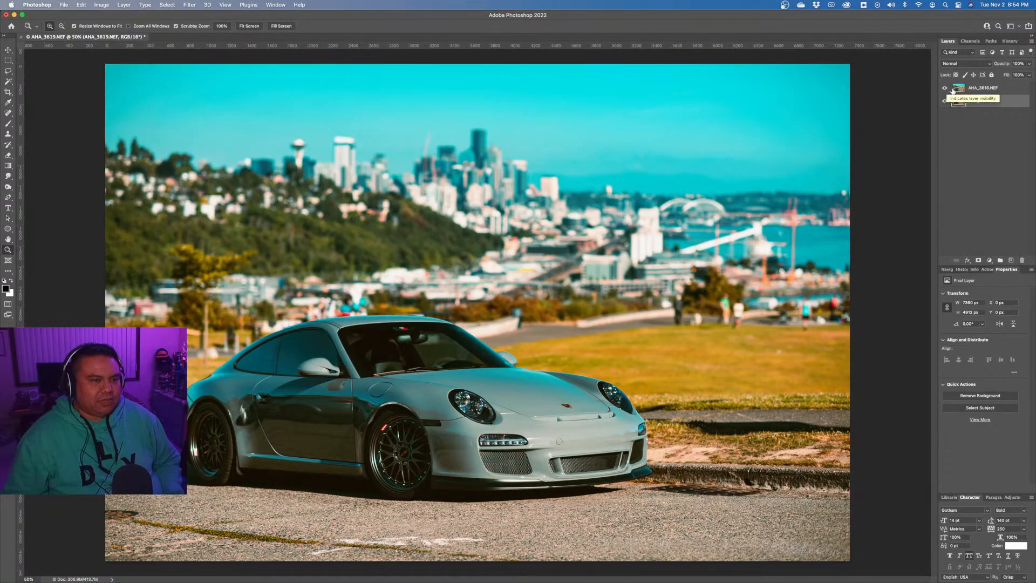
# Select both photo layers and auto-align them using the Auto projection.
pyautogui.click(981, 93)
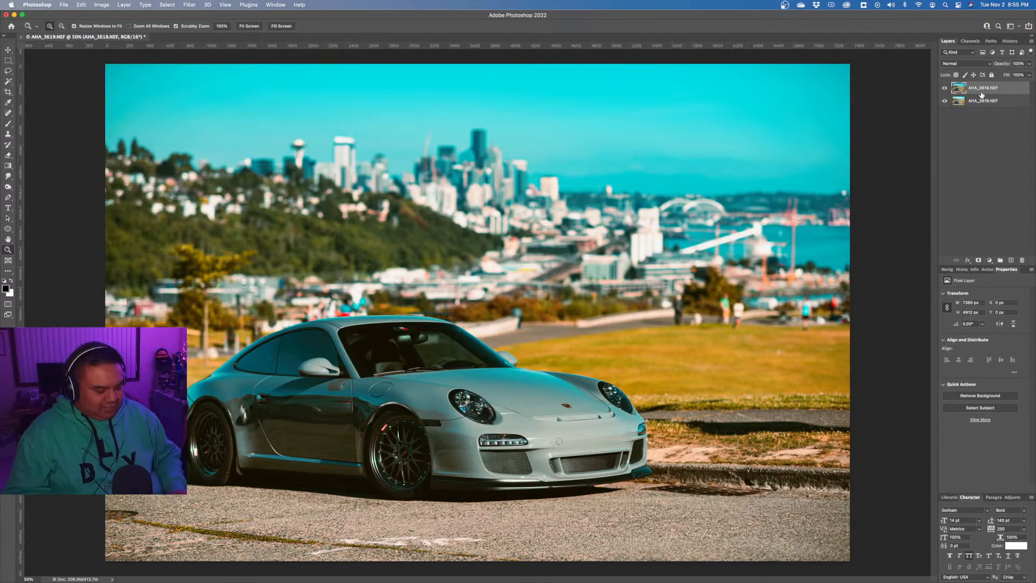
pyautogui.click(983, 103)
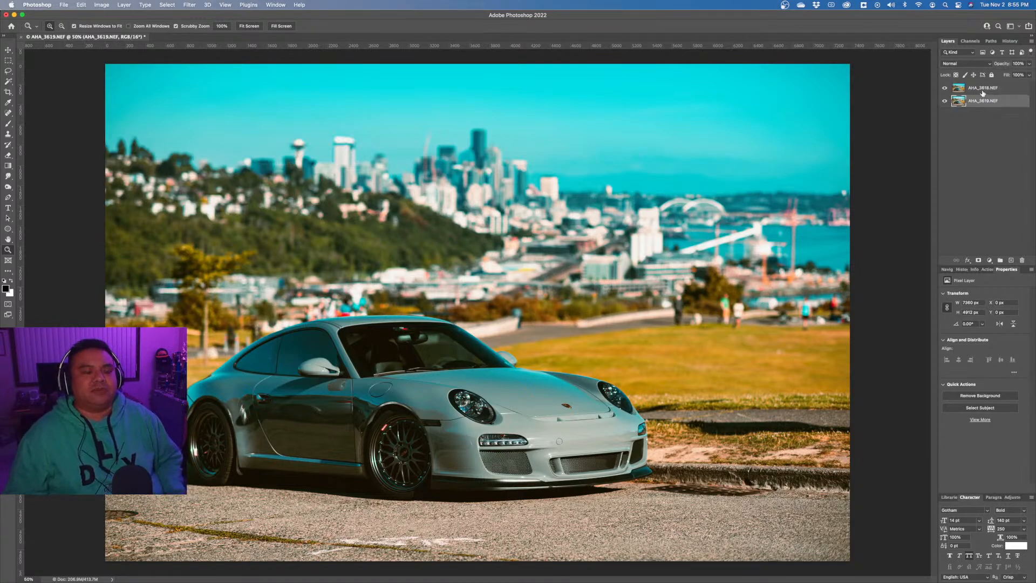
pyautogui.keyDown('shift'); pyautogui.click(983, 93); pyautogui.keyUp('shift')
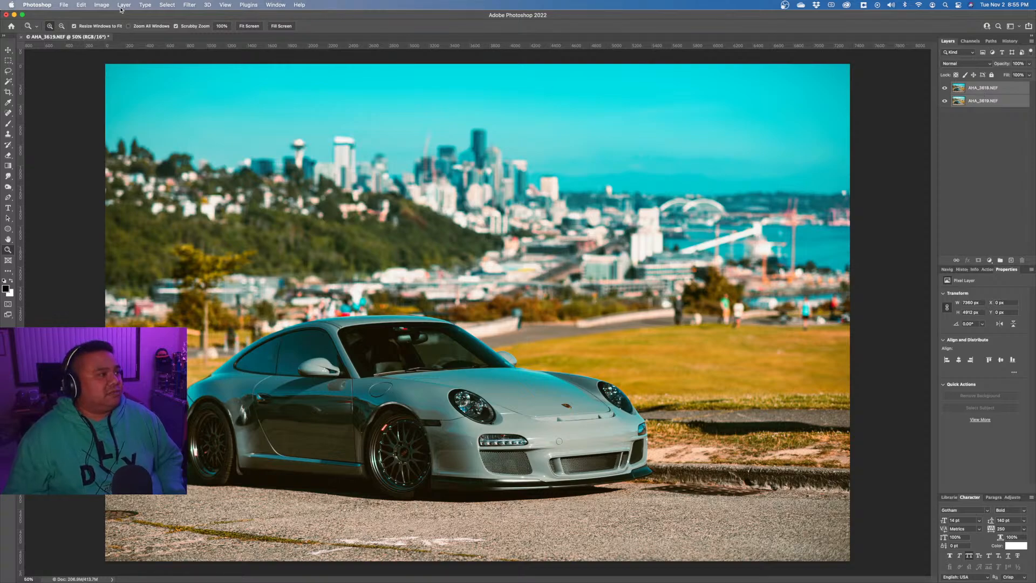
pyautogui.click(81, 5)
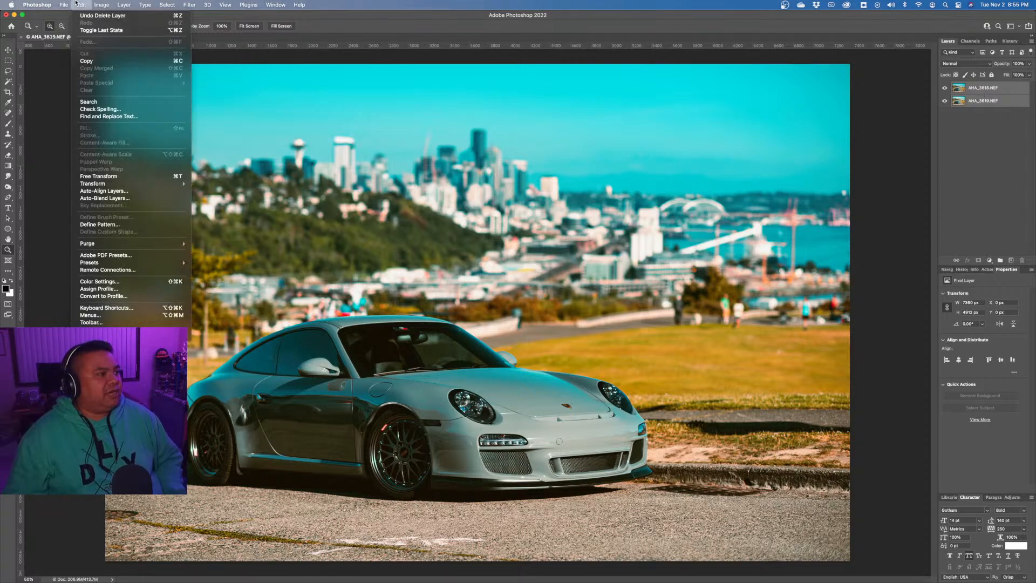
pyautogui.click(119, 191)
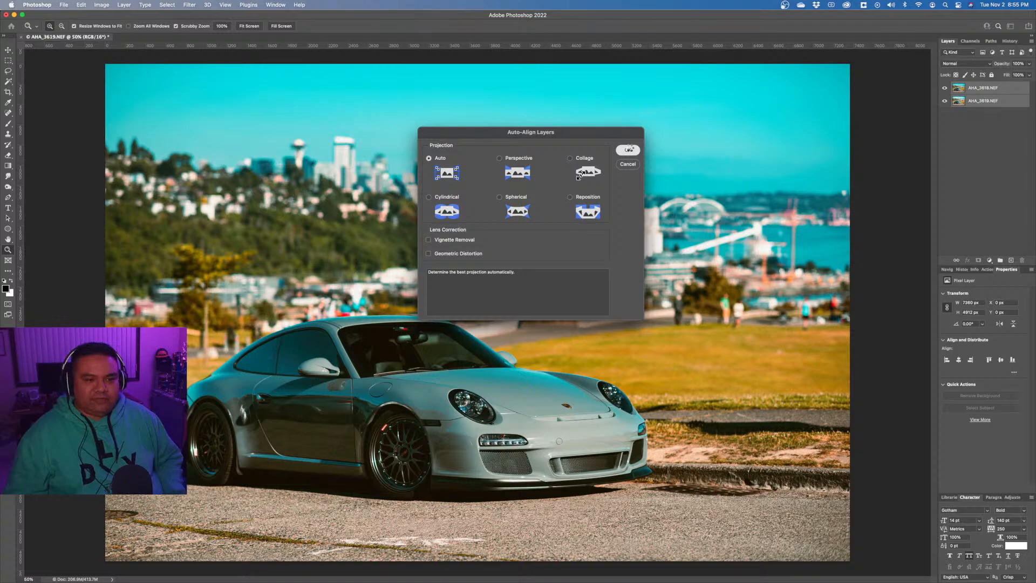
pyautogui.click(628, 149)
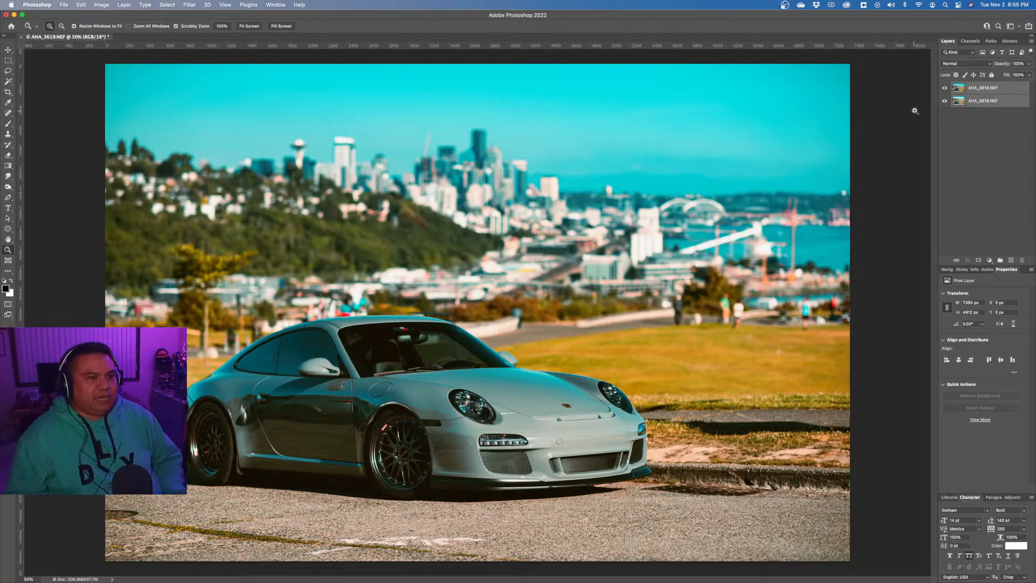
# Inspect the aligned car up close and compare the windshield reflections by switching the AHA_3618.NEF layer's visibility.
pyautogui.click(459, 401)
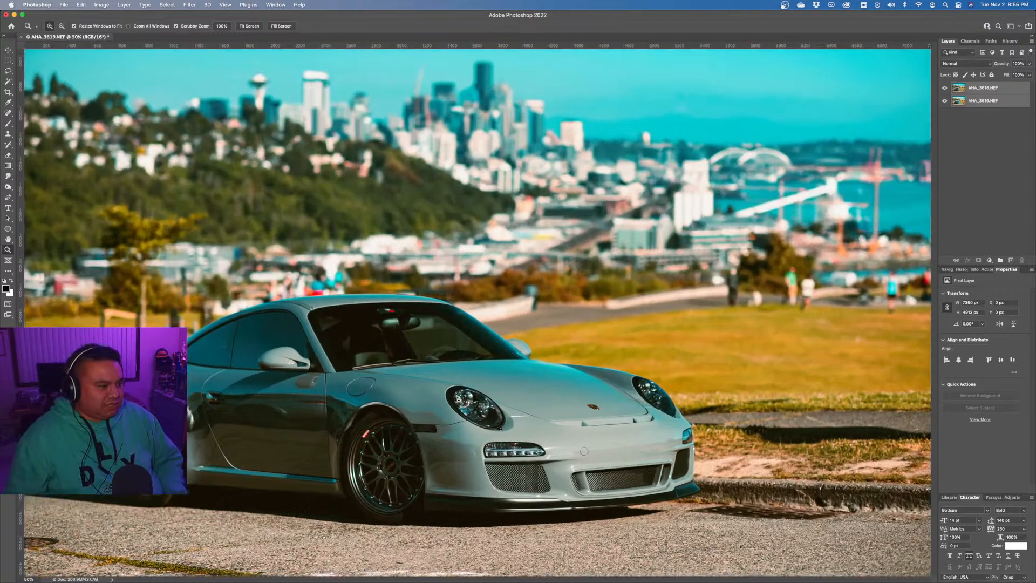
pyautogui.click(459, 400)
pyautogui.rightClick(503, 376)
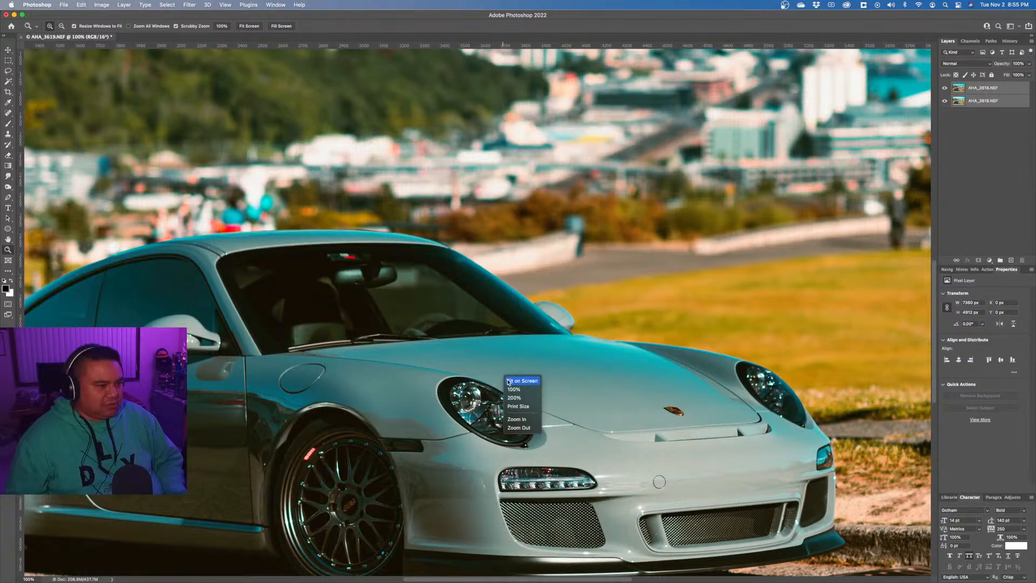
pyautogui.click(513, 380)
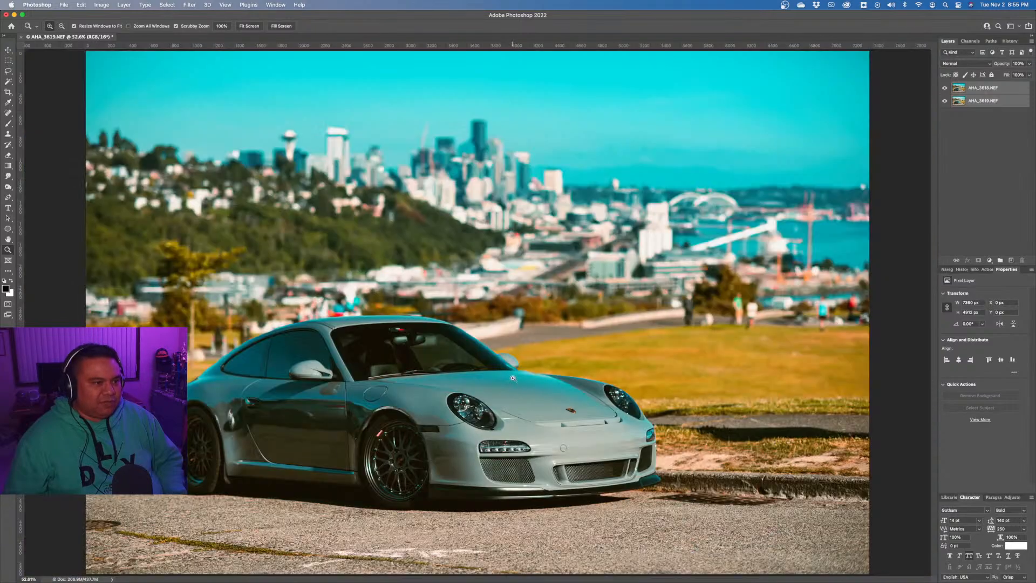
pyautogui.click(944, 88)
pyautogui.click(945, 88)
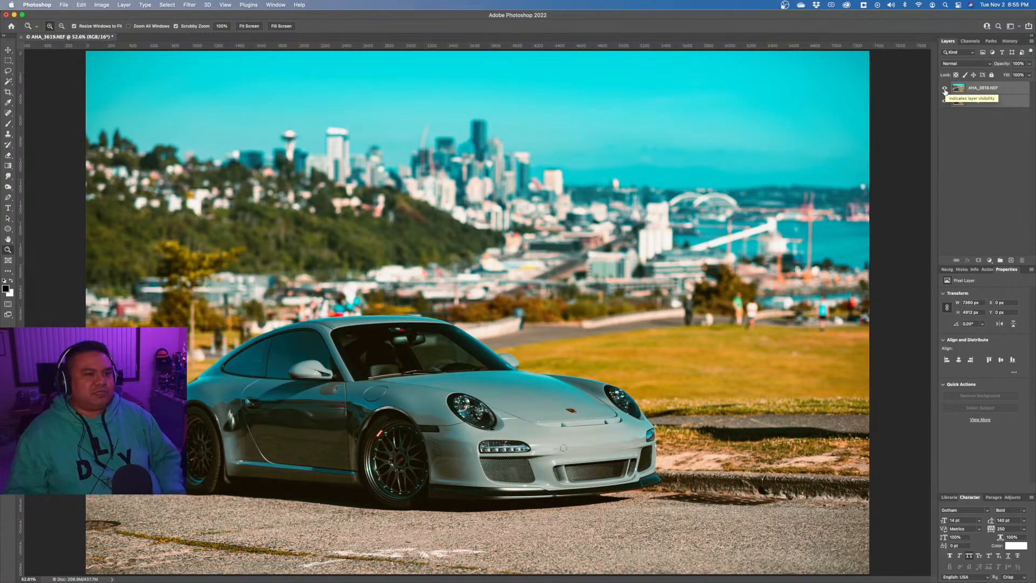
pyautogui.click(978, 92)
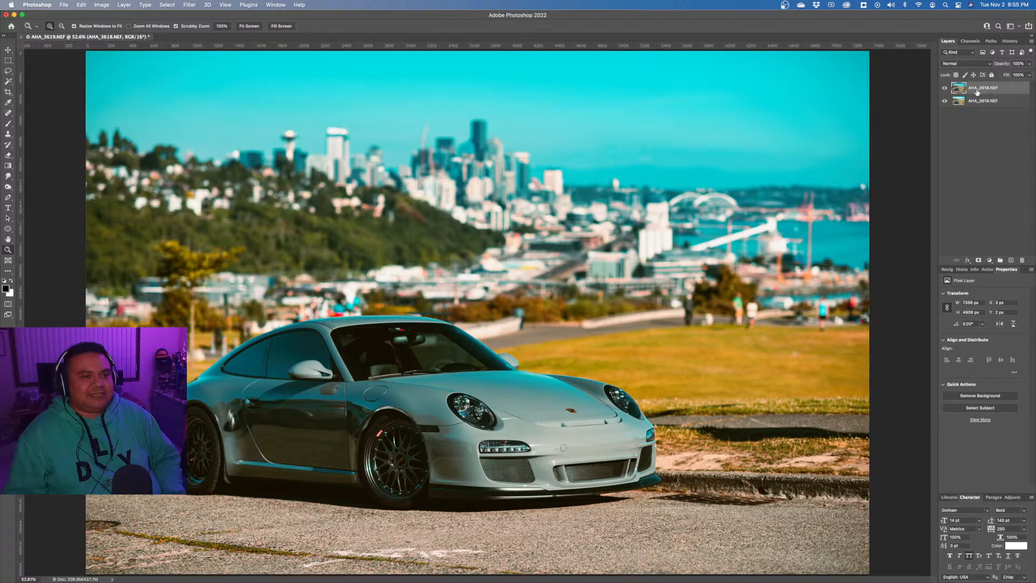
pyautogui.click(945, 88)
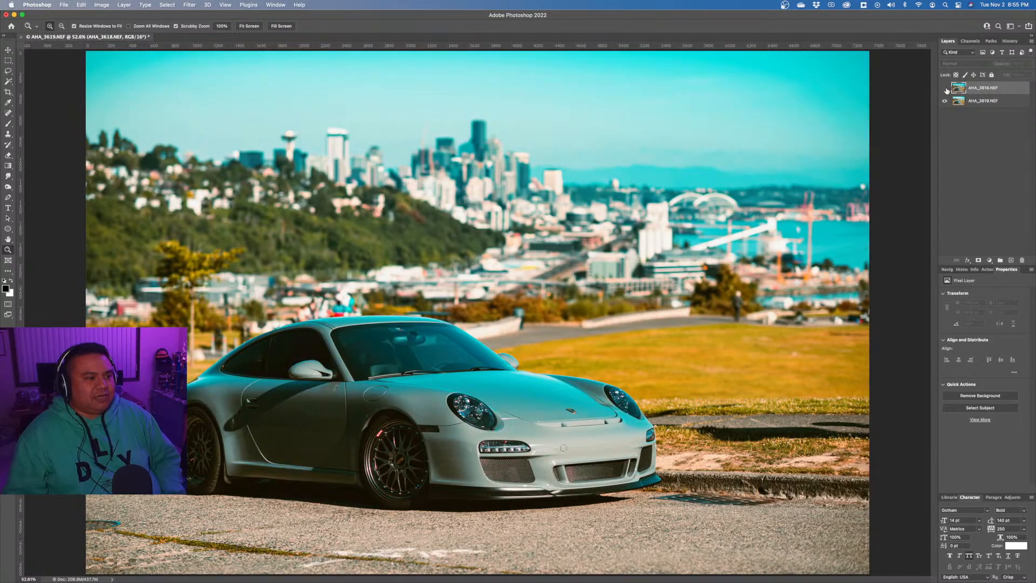
pyautogui.click(945, 88)
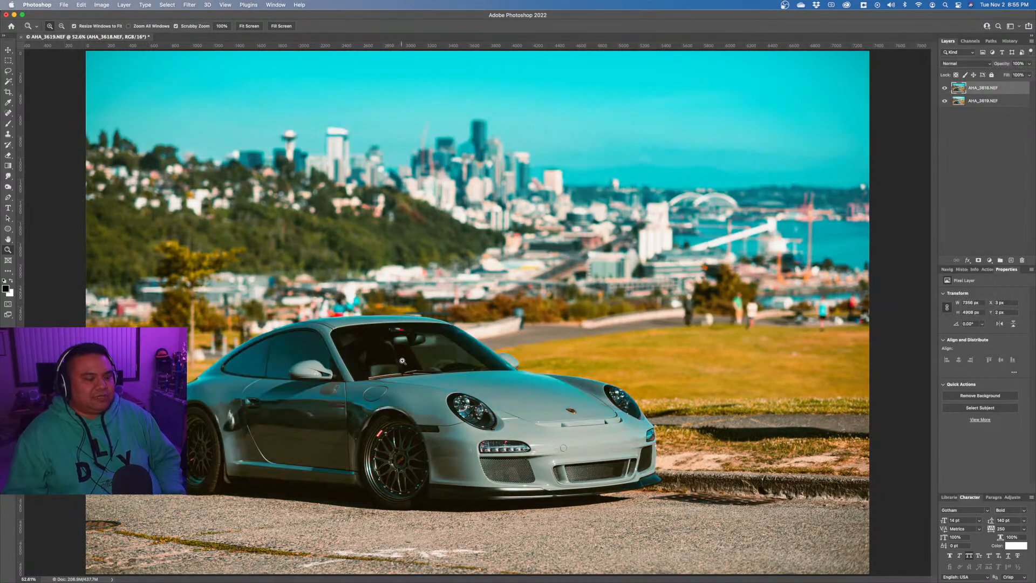
pyautogui.click(944, 89)
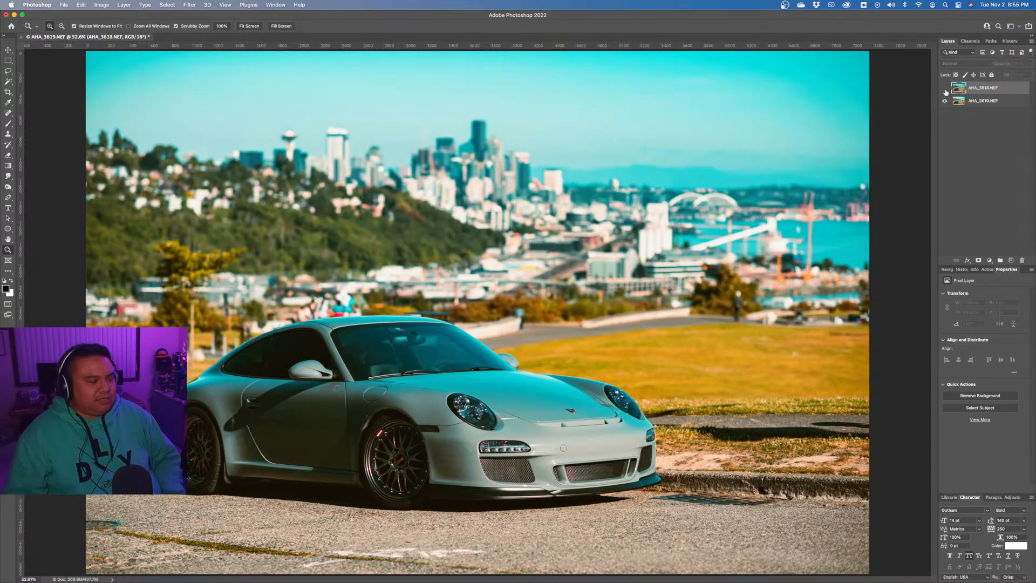
pyautogui.click(944, 89)
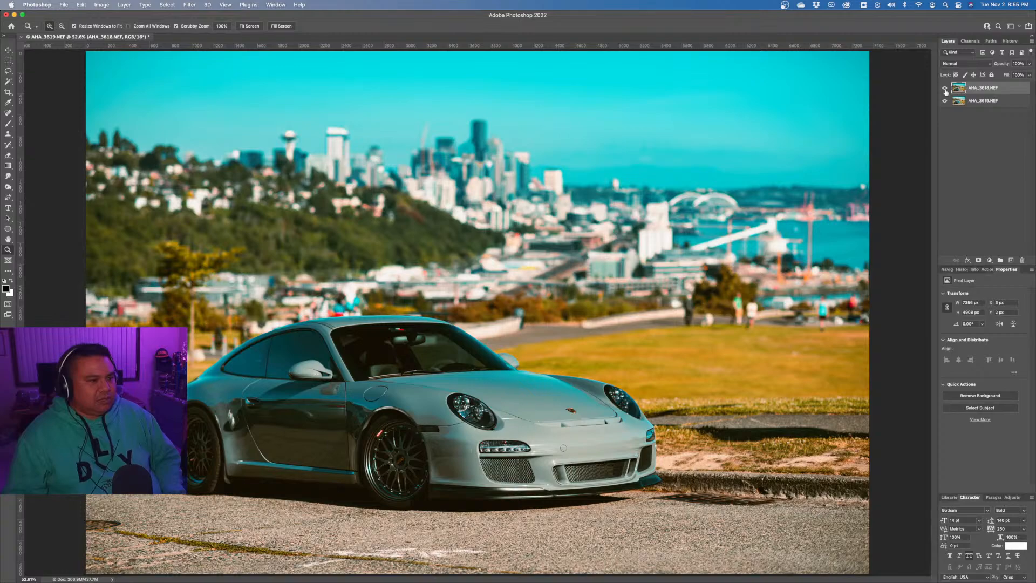
pyautogui.click(945, 90)
pyautogui.click(945, 89)
# Move the AHA_3618.NEF layer below AHA_3619.NEF and add a white layer mask to AHA_3619.NEF.
pyautogui.moveTo(983, 91); pyautogui.dragTo(983, 107)
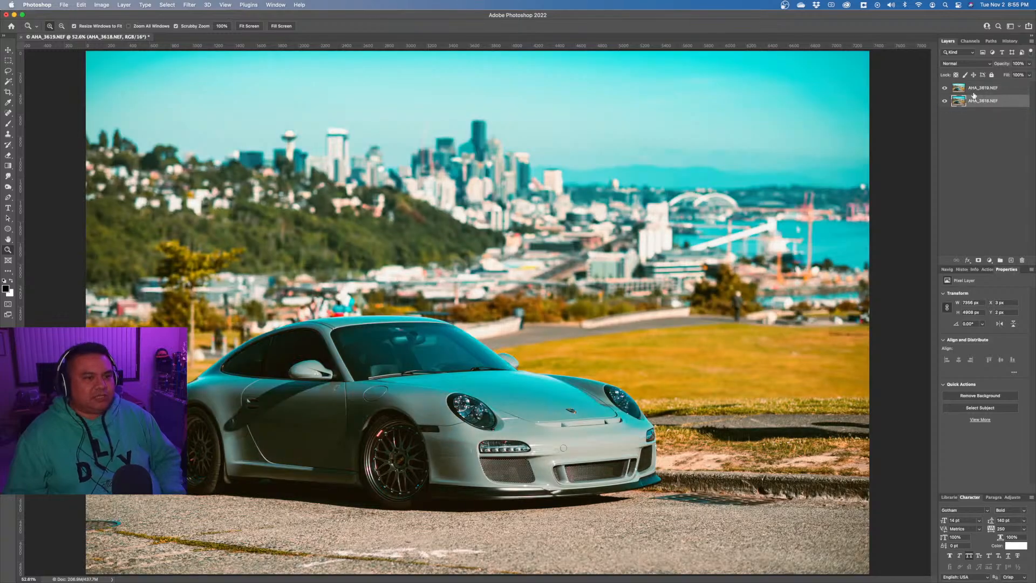
pyautogui.click(975, 92)
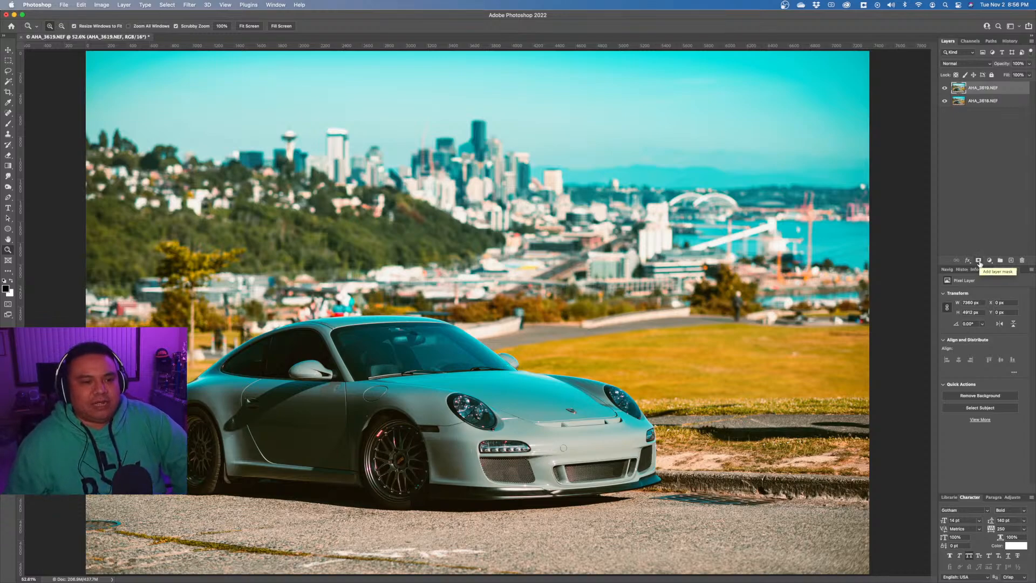
pyautogui.click(979, 260)
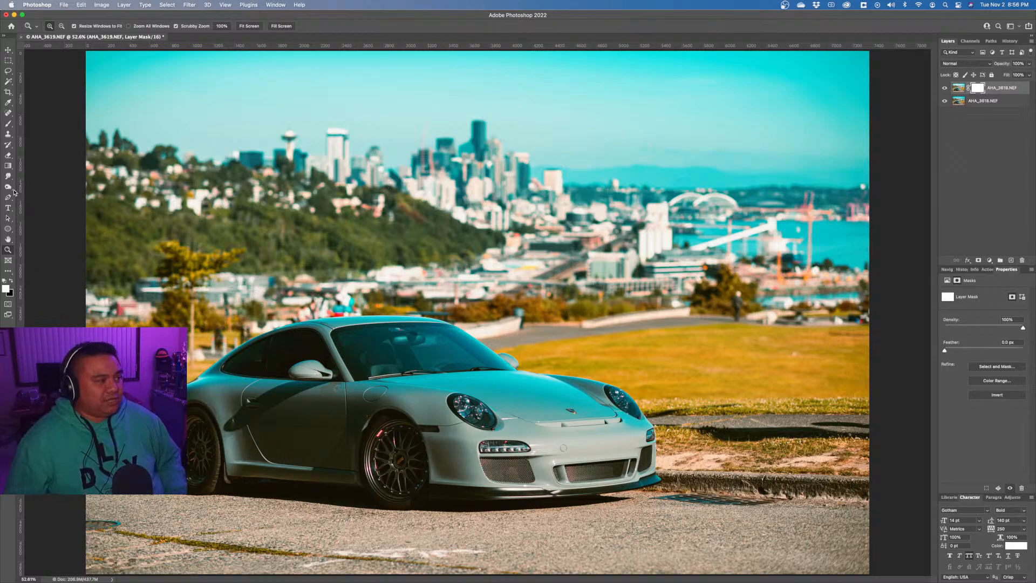
# Paint the windshield black on the AHA_3619.NEF mask with a 380 px Soft Round brush at 0% hardness.
pyautogui.click(8, 124)
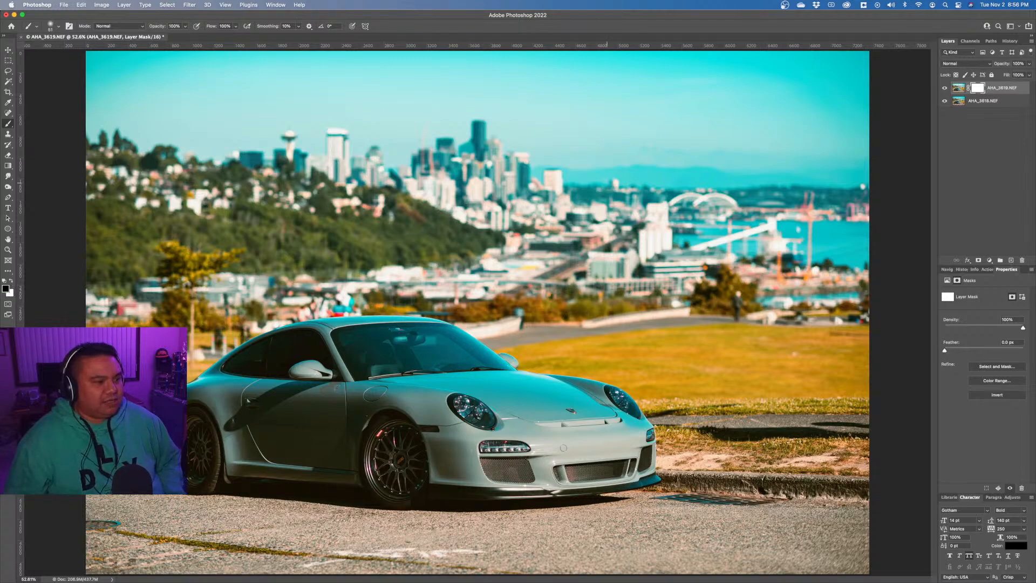
pyautogui.rightClick(578, 179)
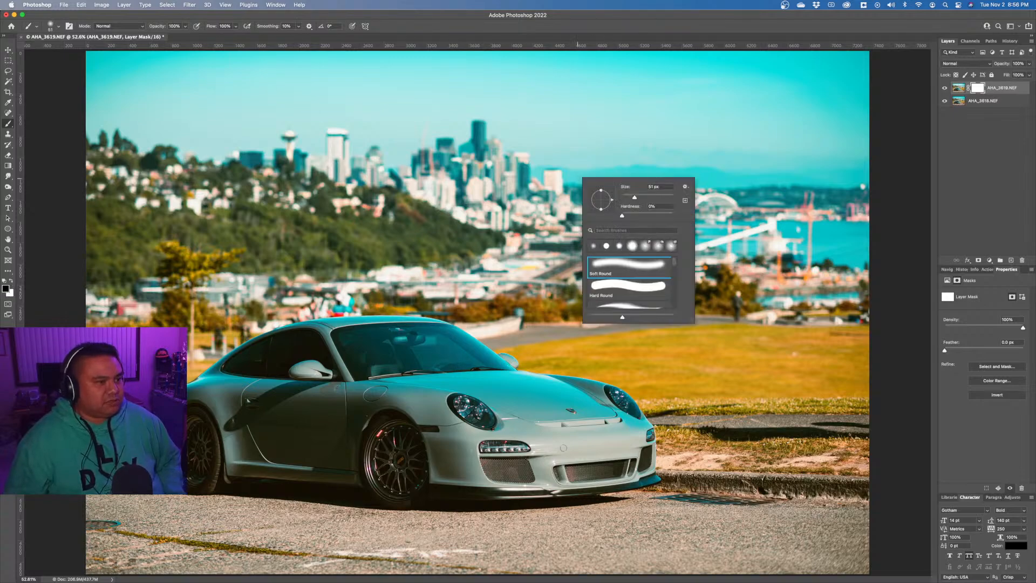
pyautogui.moveTo(643, 201); pyautogui.dragTo(647, 200)
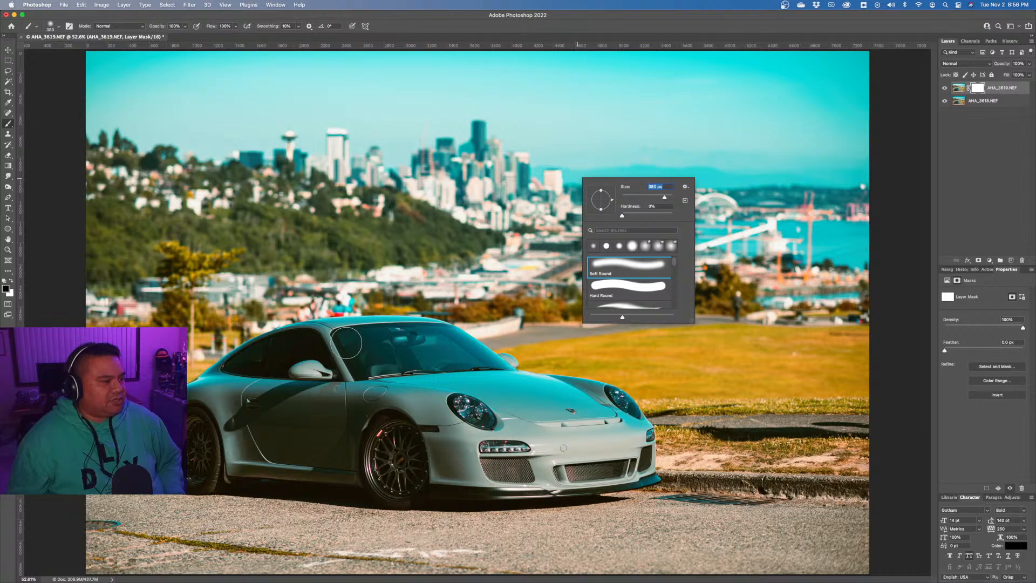
pyautogui.moveTo(346, 344)
pyautogui.mouseDown()
pyautogui.moveTo(446, 339)
pyautogui.moveTo(498, 370)
pyautogui.moveTo(368, 370)
pyautogui.moveTo(452, 352)
pyautogui.moveTo(385, 353)
pyautogui.moveTo(469, 354)
pyautogui.moveTo(380, 339)
pyautogui.moveTo(359, 352)
pyautogui.moveTo(469, 353)
pyautogui.moveTo(434, 338)
pyautogui.moveTo(353, 341)
pyautogui.moveTo(458, 354)
pyautogui.mouseUp()
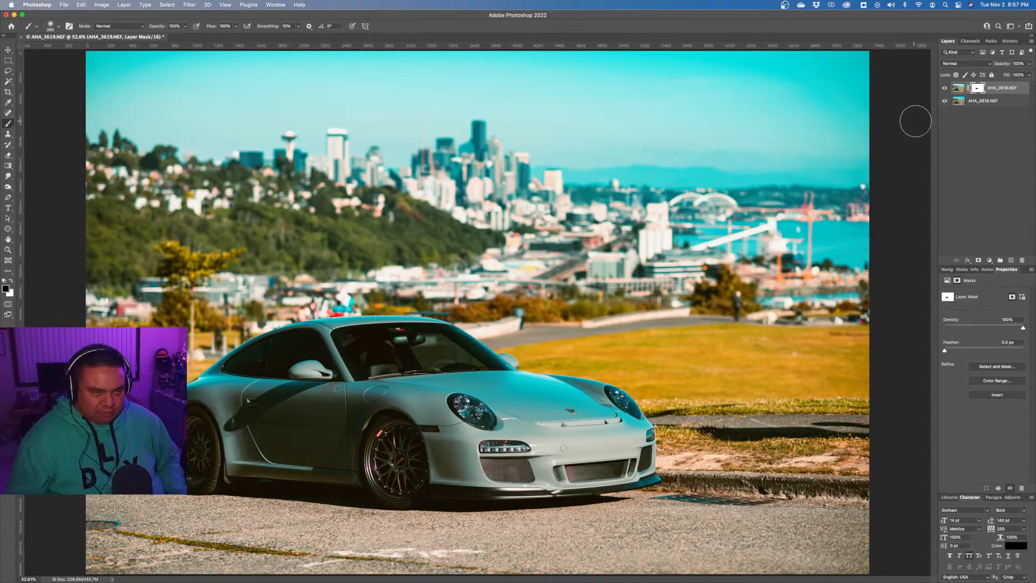
# Display the AHA_3619.NEF layer mask on its own to examine the painted area, and return to the image.
pyautogui.keyDown('alt'); pyautogui.click(977, 88); pyautogui.keyUp('alt')
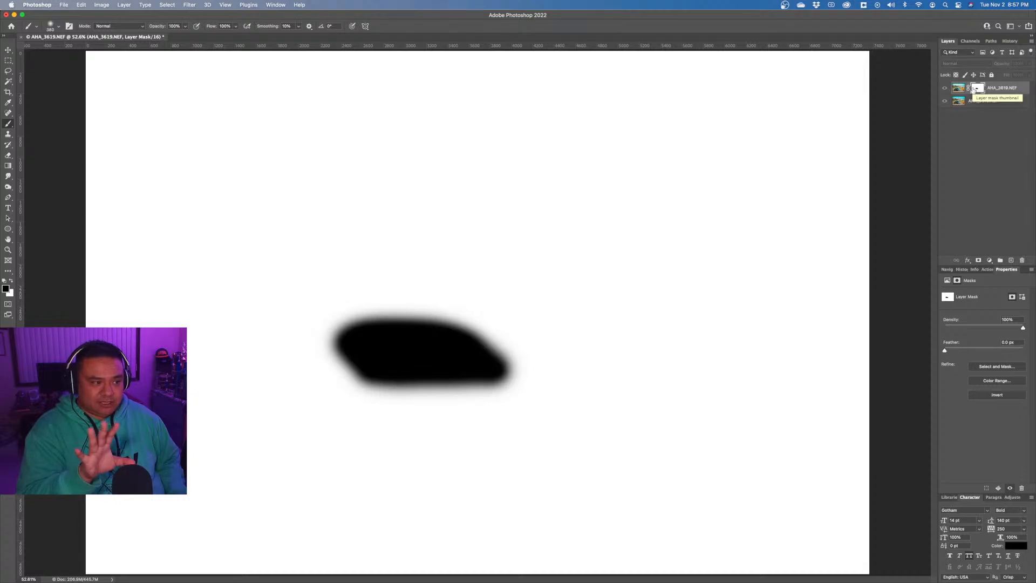
pyautogui.keyDown('alt'); pyautogui.click(978, 89); pyautogui.keyUp('alt')
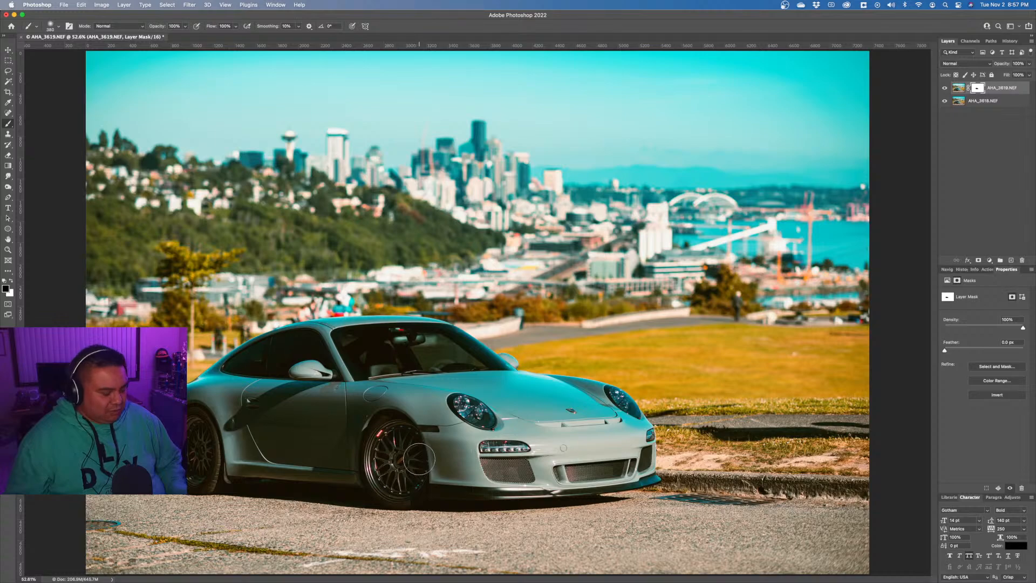
pyautogui.press('z')
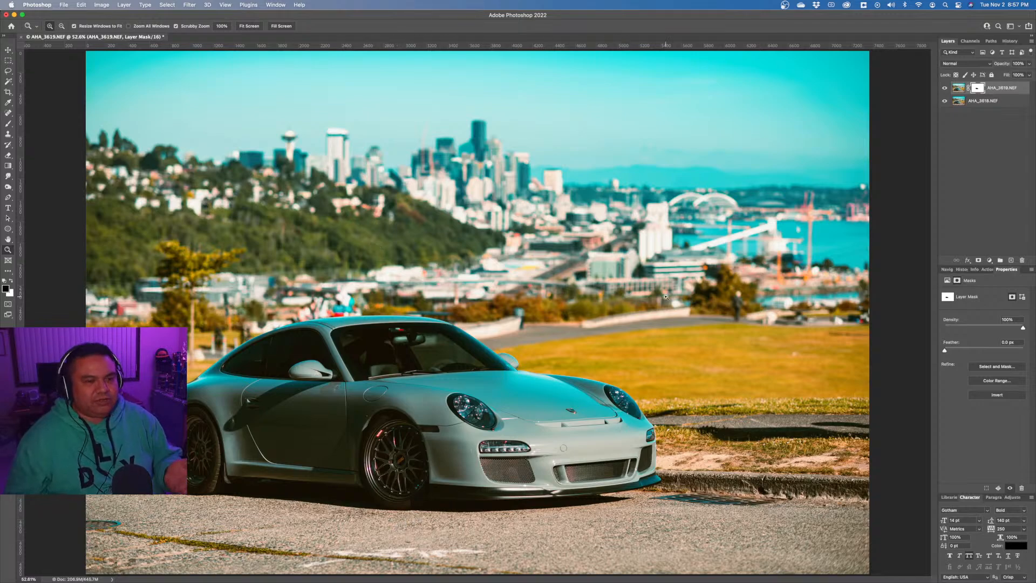
# Duplicate the masked AHA_3619.NEF layer and the AHA_3618.NEF layer together within the AHA_3619.NEF document.
pyautogui.click(1007, 104)
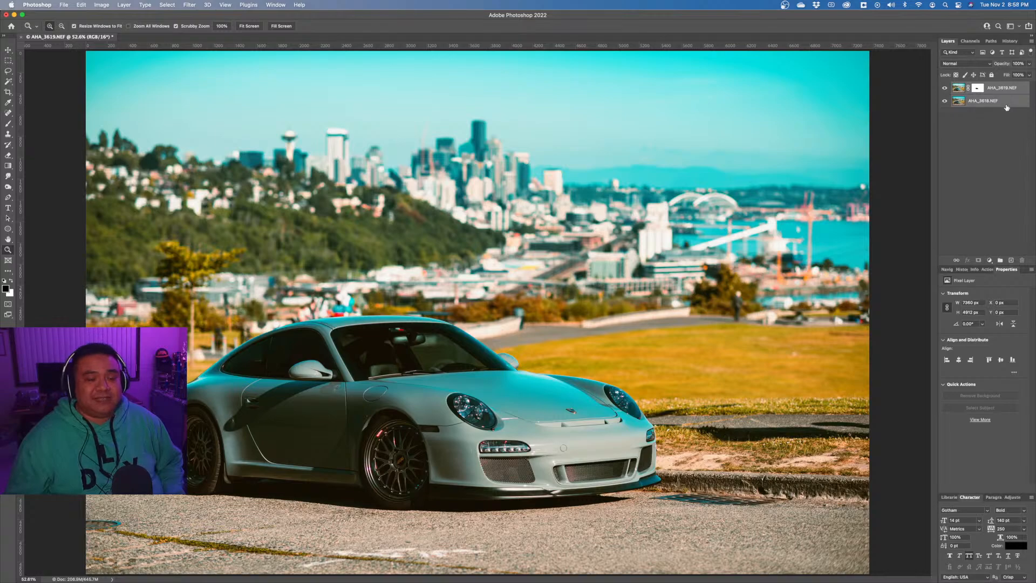
pyautogui.click(1031, 42)
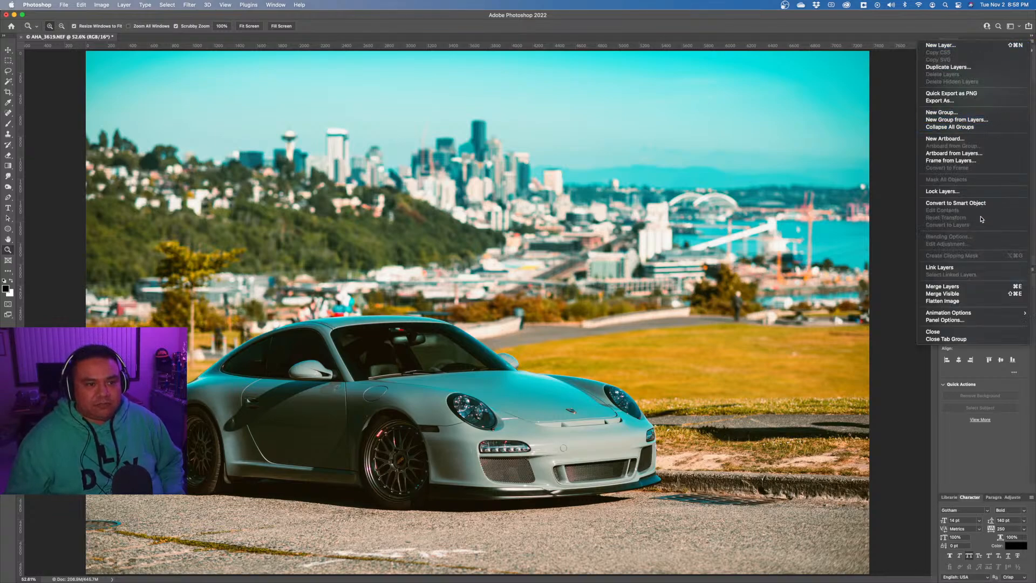
pyautogui.click(975, 67)
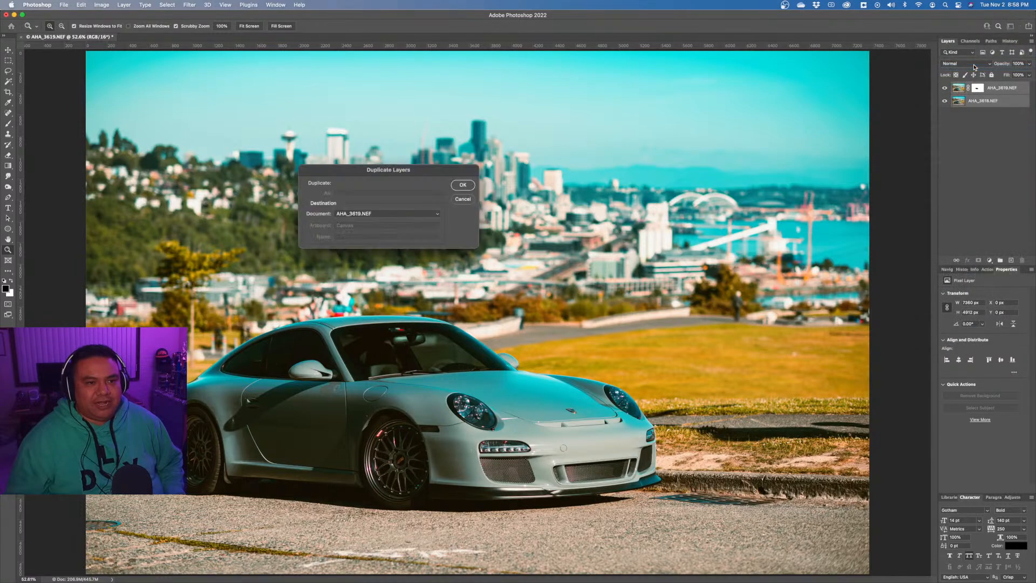
pyautogui.click(462, 186)
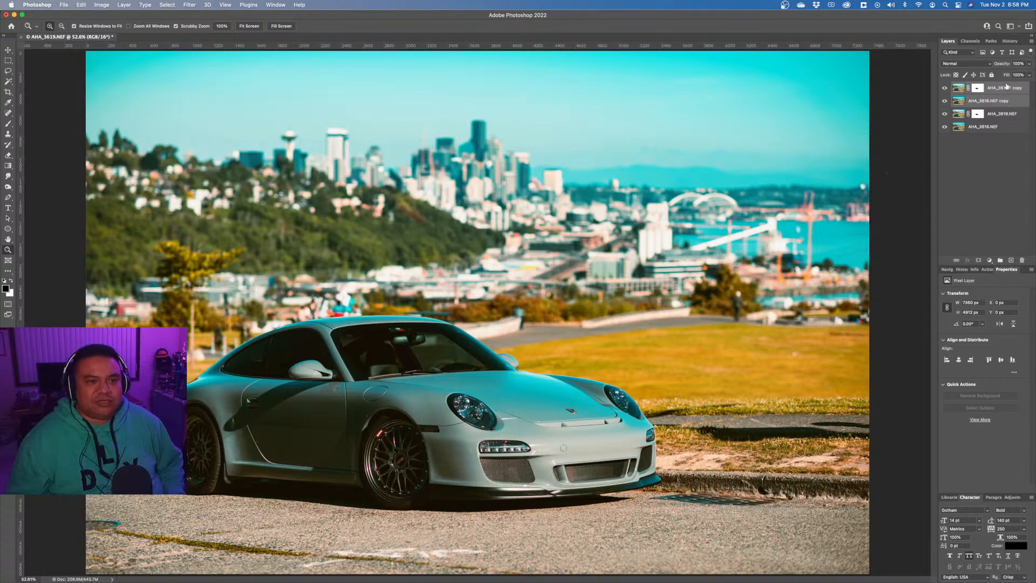
# Open the layer commands for the two duplicated layers.
pyautogui.click(1030, 41)
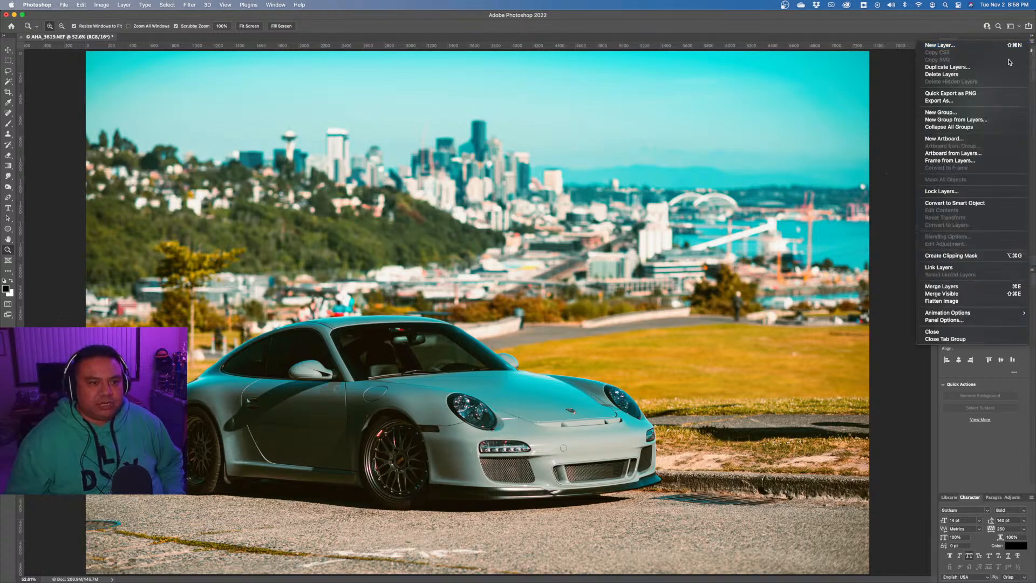
# Merge the selected layers into a single layer and switch to the Patch tool.
pyautogui.click(963, 290)
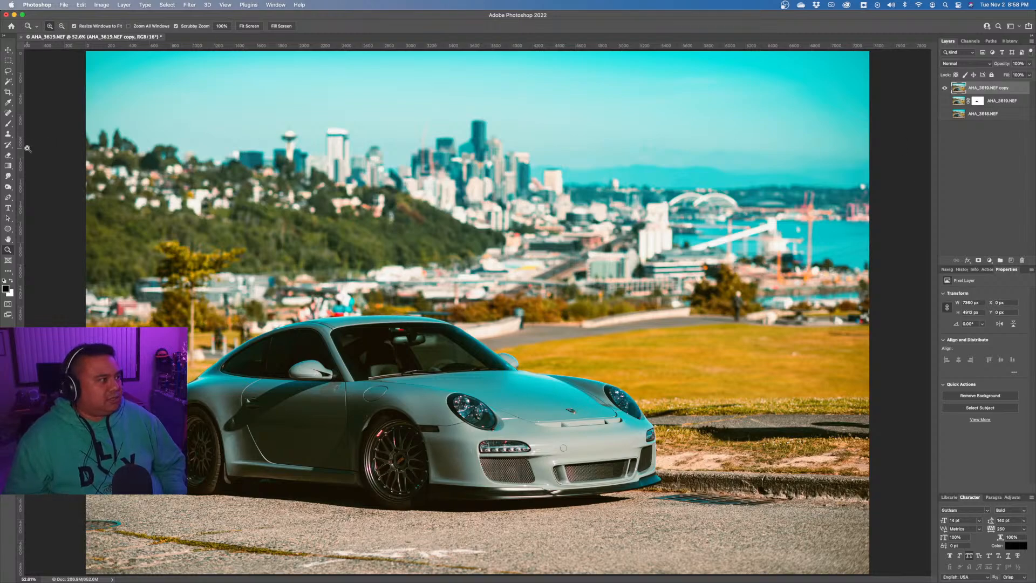
pyautogui.click(8, 113)
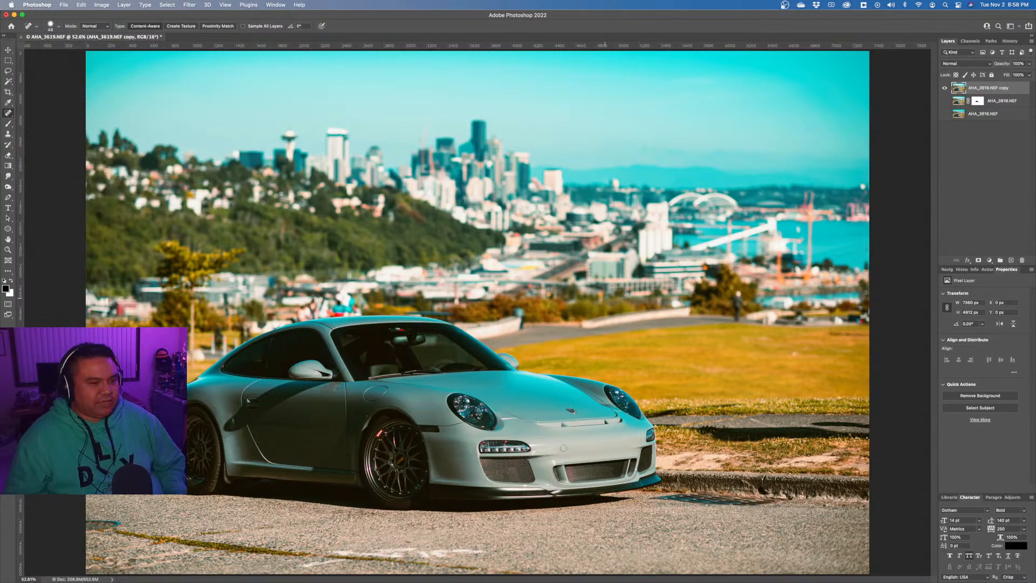
pyautogui.rightClick(782, 335)
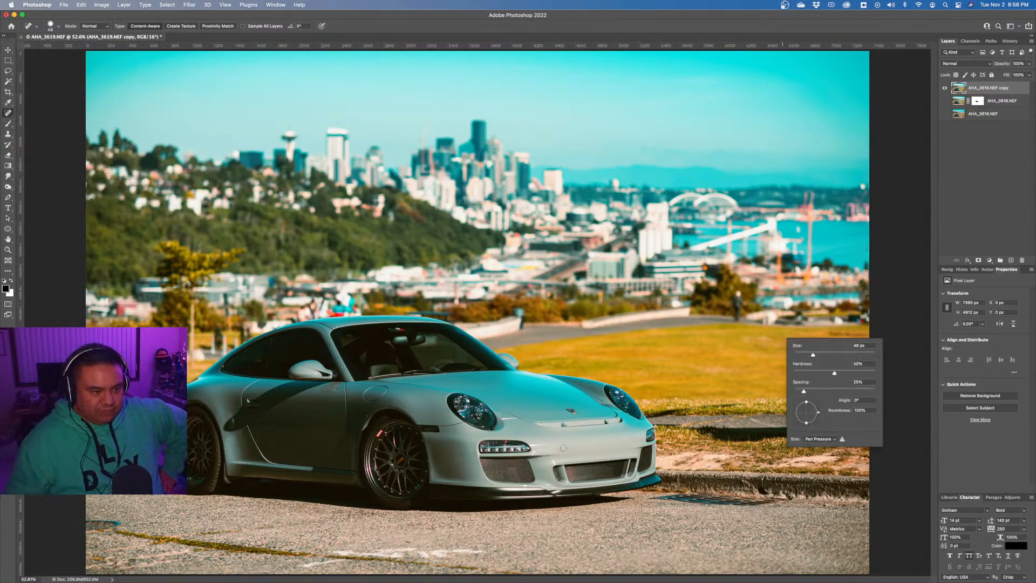
pyautogui.click(711, 20)
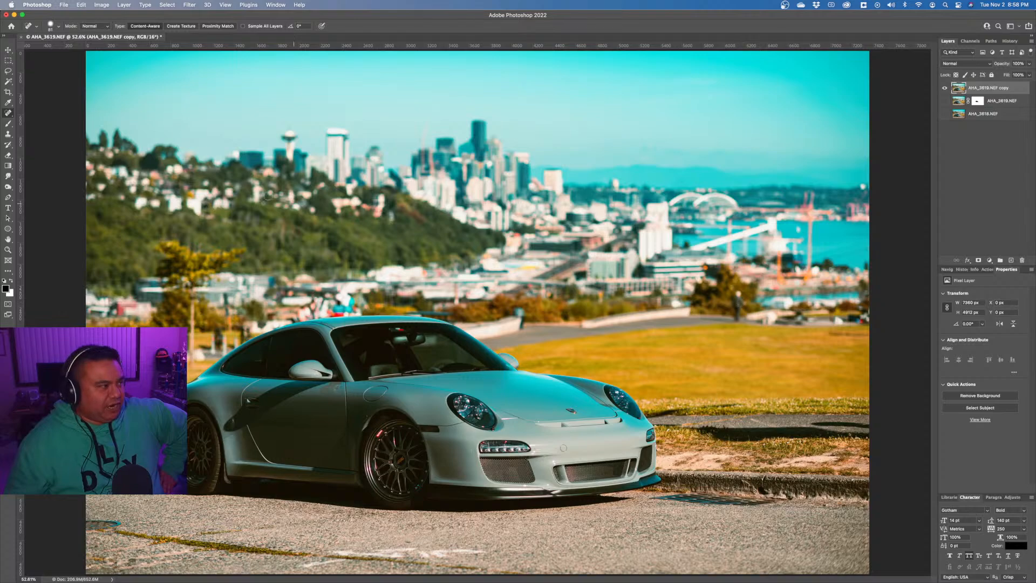
pyautogui.rightClick(9, 114)
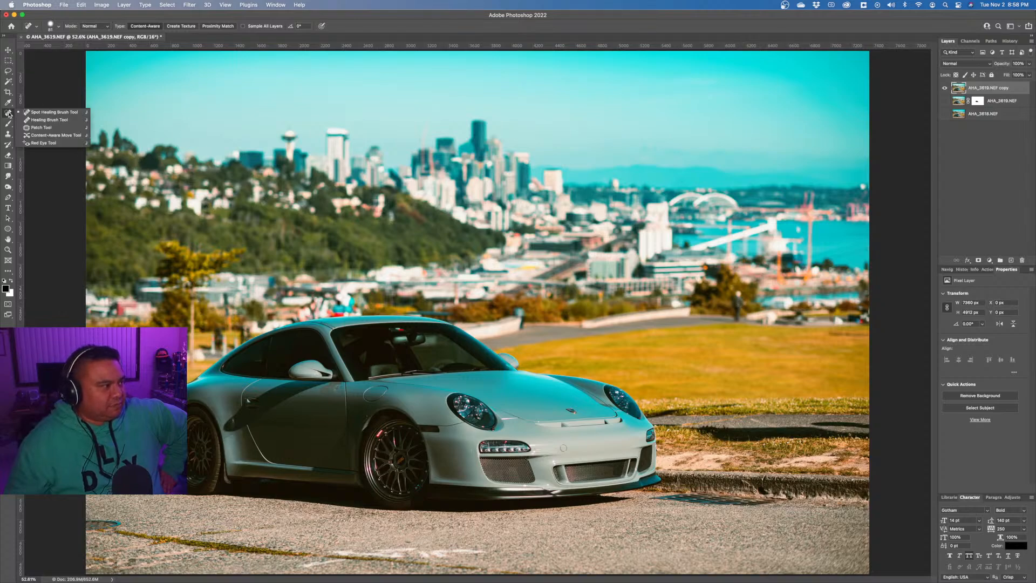
pyautogui.click(41, 127)
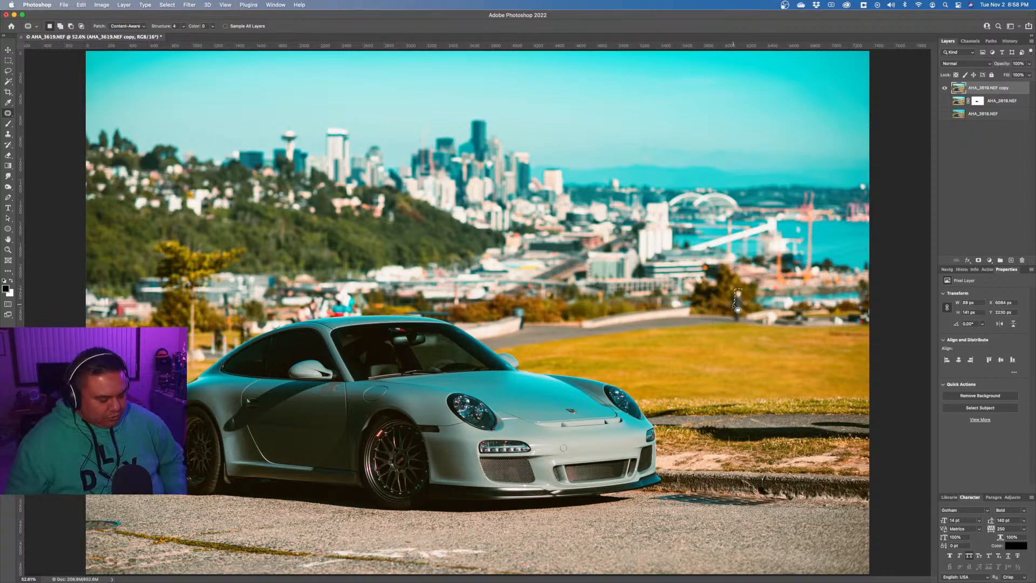
# Patch out the dark figure beside the round tree and the small figure at the end of the low wall, using nearby background.
pyautogui.moveTo(744, 290)
pyautogui.mouseDown()
pyautogui.moveTo(732, 324)
pyautogui.moveTo(745, 323)
pyautogui.moveTo(749, 295)
pyautogui.moveTo(716, 303)
pyautogui.mouseUp()
pyautogui.hotkey('ctrl', 'd')
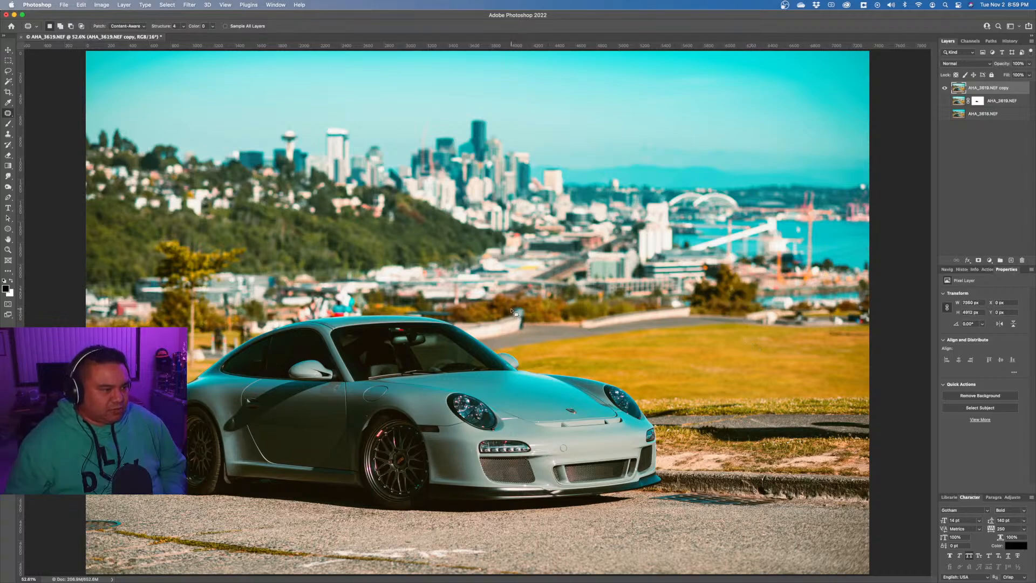
pyautogui.moveTo(511, 309)
pyautogui.mouseDown()
pyautogui.moveTo(523, 306)
pyautogui.moveTo(532, 322)
pyautogui.mouseUp()
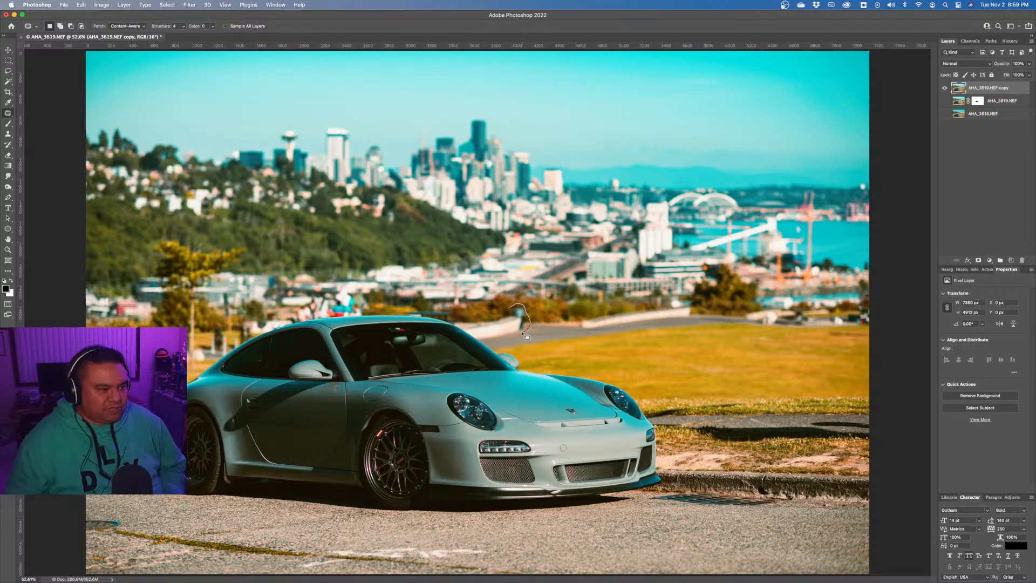
pyautogui.moveTo(514, 313); pyautogui.dragTo(502, 321)
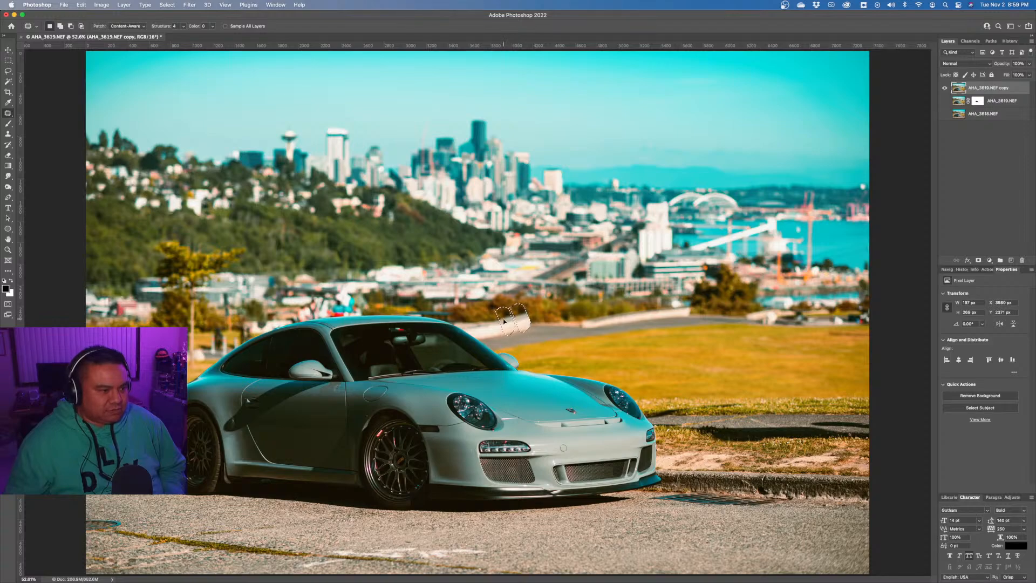
pyautogui.press('super+d')
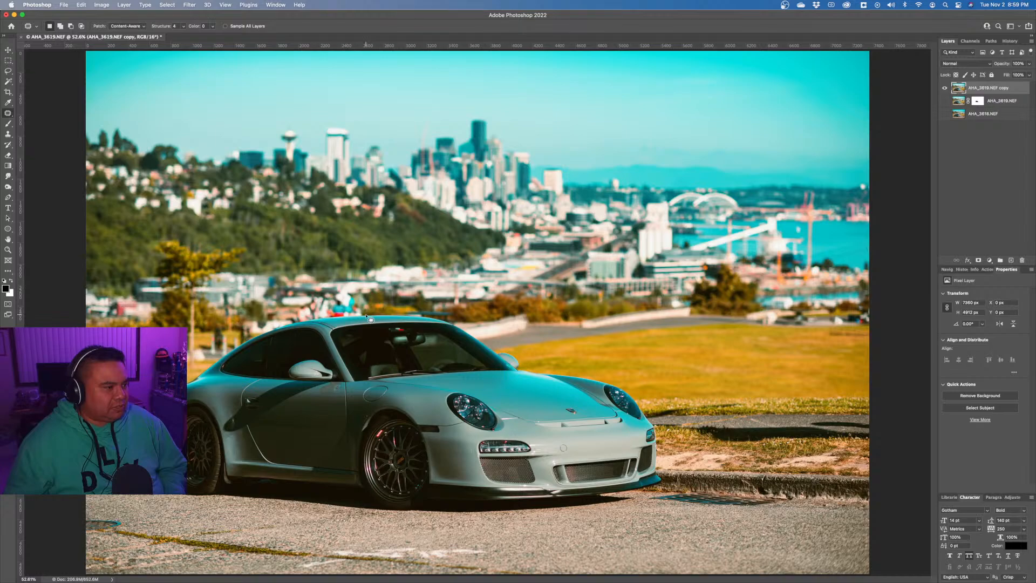
# Try to patch out the group of people behind the car roof, undo the patch and clear the selection.
pyautogui.moveTo(355, 316)
pyautogui.mouseDown()
pyautogui.moveTo(297, 319)
pyautogui.moveTo(290, 308)
pyautogui.moveTo(303, 293)
pyautogui.moveTo(332, 292)
pyautogui.moveTo(356, 295)
pyautogui.moveTo(370, 312)
pyautogui.moveTo(356, 307)
pyautogui.moveTo(491, 312)
pyautogui.mouseUp()
pyautogui.press('cmd+d')
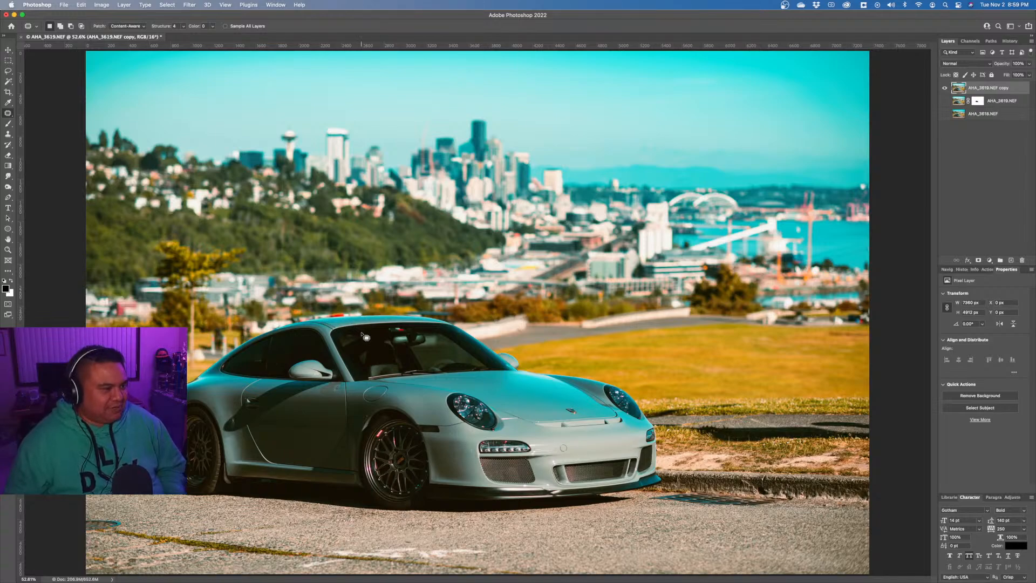
pyautogui.press('super+z')
pyautogui.press('super+z')
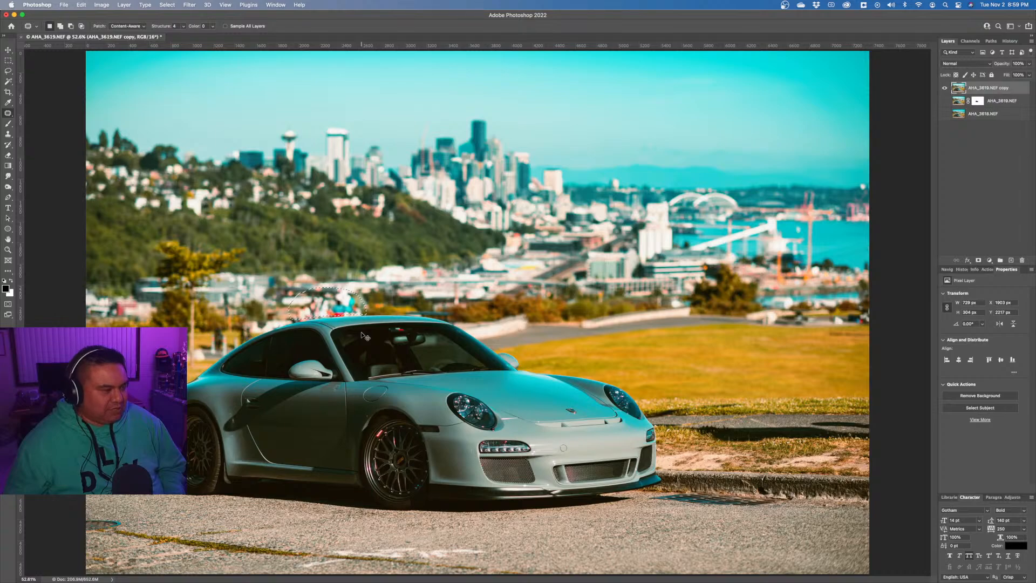
pyautogui.press('super+d')
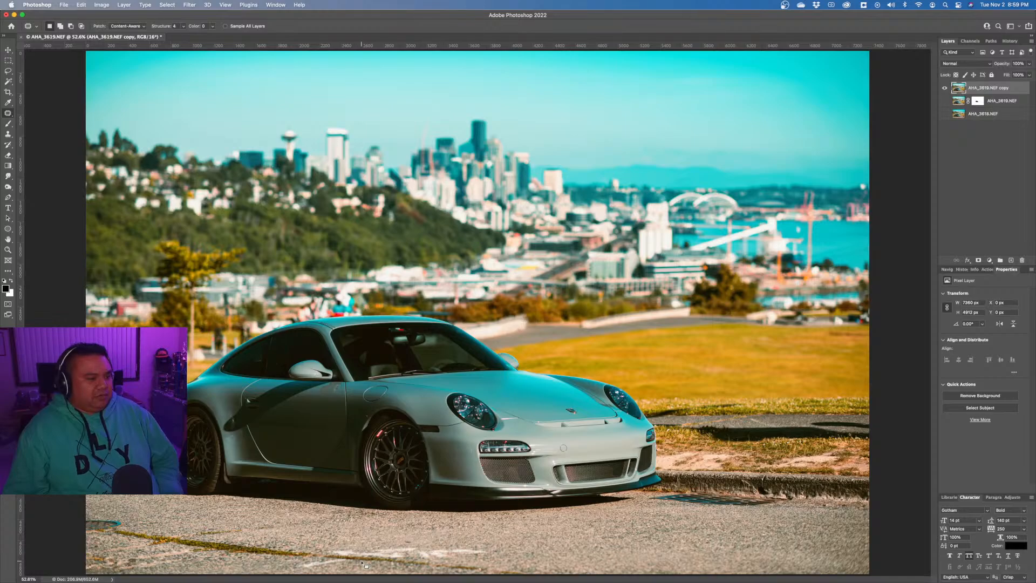
# Try to patch out all the white paint marks on the pavement below the front wheel with one large selection.
pyautogui.press('z')
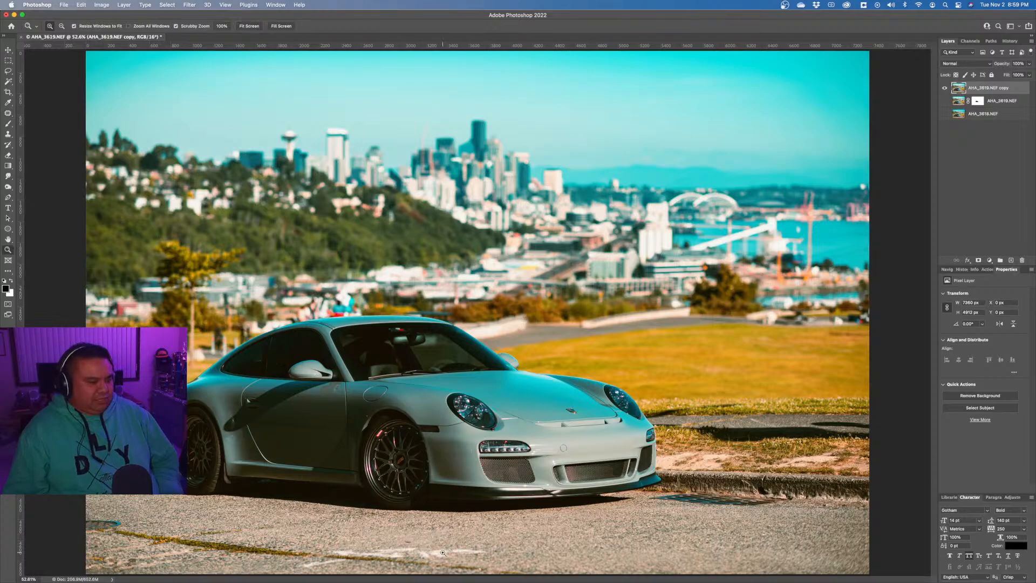
pyautogui.click(440, 551)
pyautogui.click(440, 551)
pyautogui.scroll(-10, 451, 512)
pyautogui.scroll(3, 451, 512)
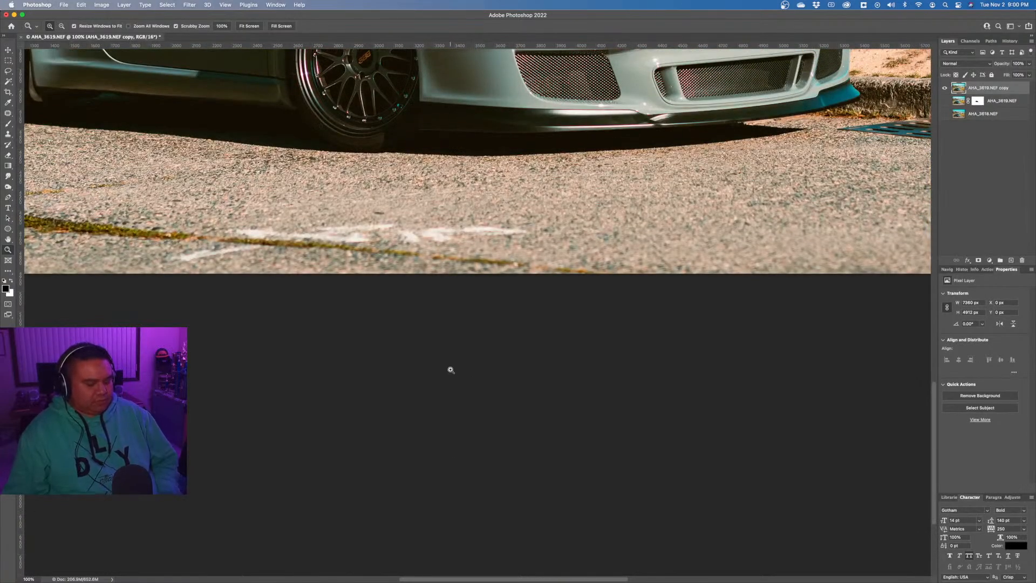
pyautogui.click(8, 113)
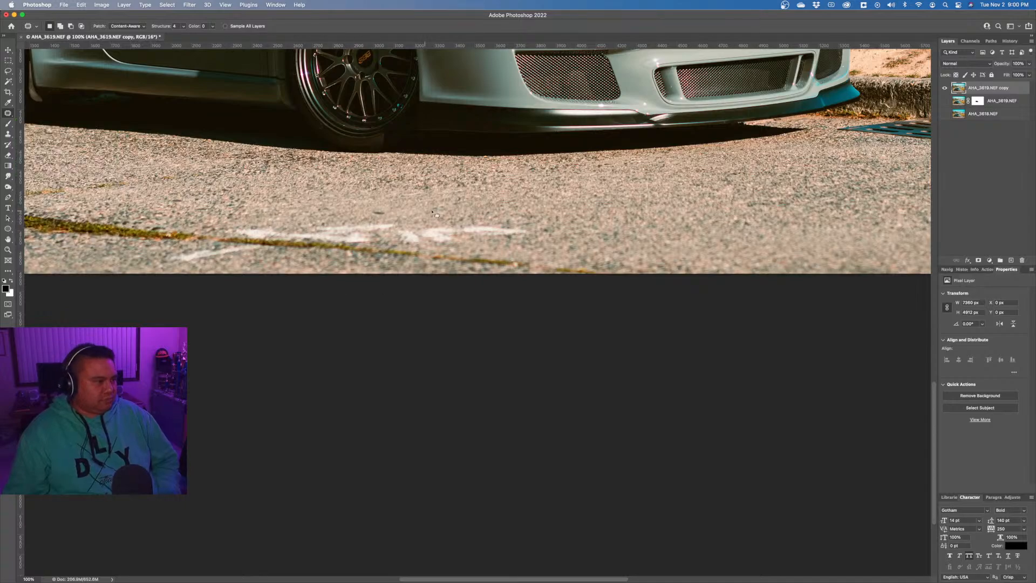
pyautogui.moveTo(434, 210); pyautogui.dragTo(363, 210)
pyautogui.moveTo(260, 219)
pyautogui.mouseDown()
pyautogui.moveTo(175, 237)
pyautogui.moveTo(248, 261)
pyautogui.moveTo(350, 272)
pyautogui.moveTo(542, 237)
pyautogui.moveTo(510, 217)
pyautogui.moveTo(435, 210)
pyautogui.mouseUp()
pyautogui.moveTo(311, 243)
pyautogui.mouseDown()
pyautogui.moveTo(104, 207)
pyautogui.moveTo(87, 215)
pyautogui.mouseUp()
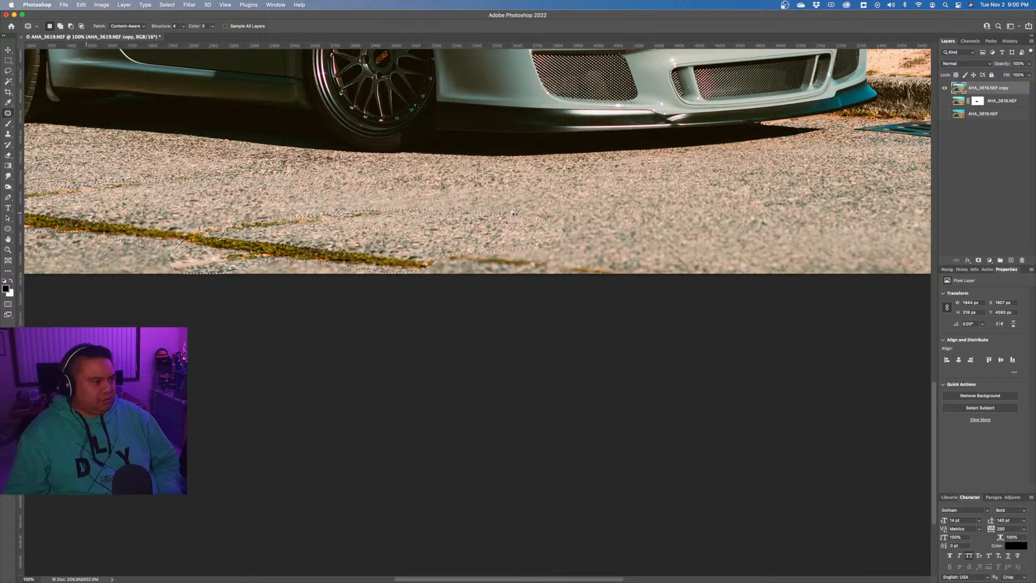
pyautogui.press('super+d')
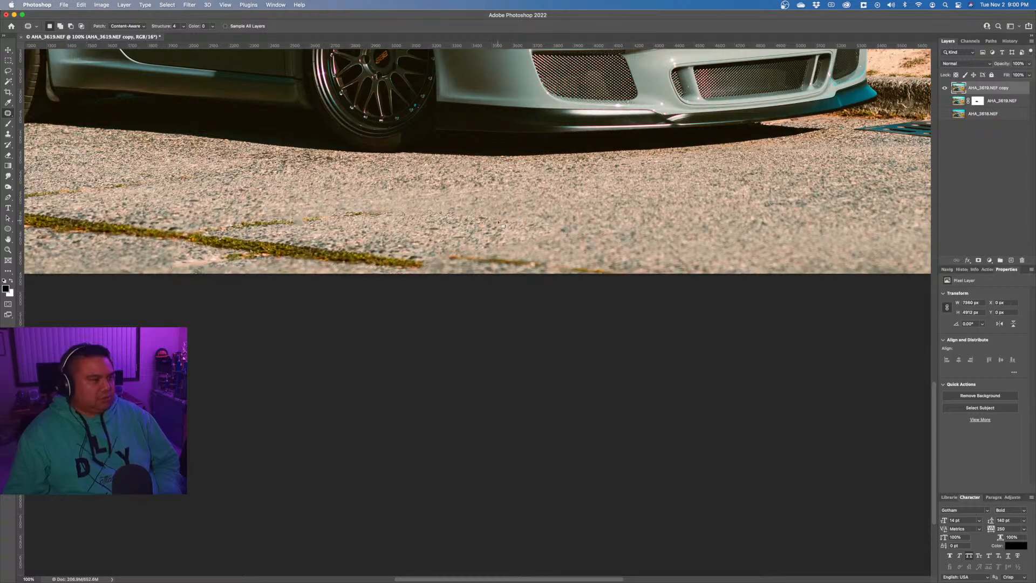
# Check the pavement patch with the whole photo fitted on screen and undo it.
pyautogui.press('z')
pyautogui.rightClick(482, 226)
pyautogui.click(486, 229)
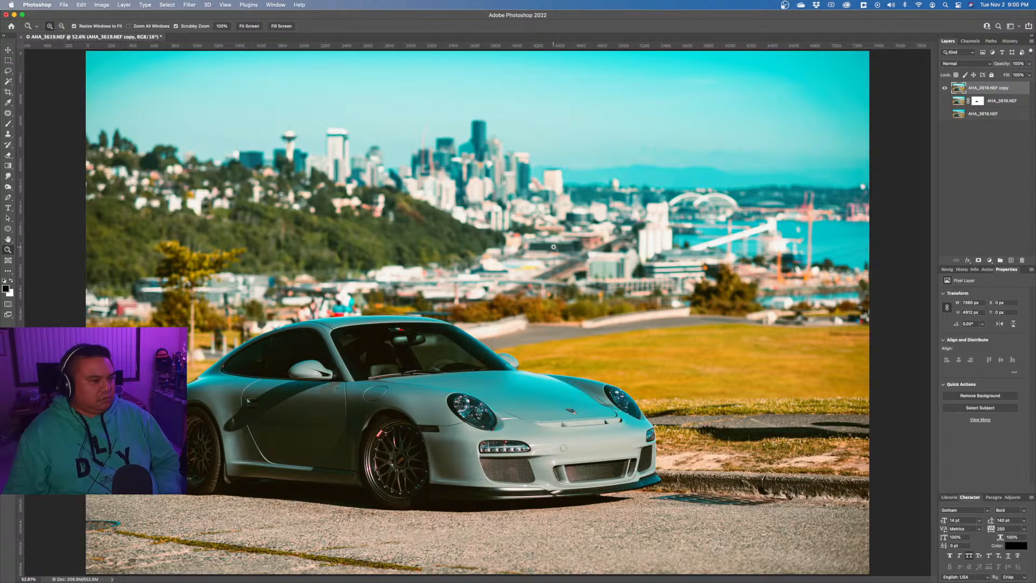
pyautogui.press('j')
pyautogui.press('super+shift+d')
pyautogui.press('super+d')
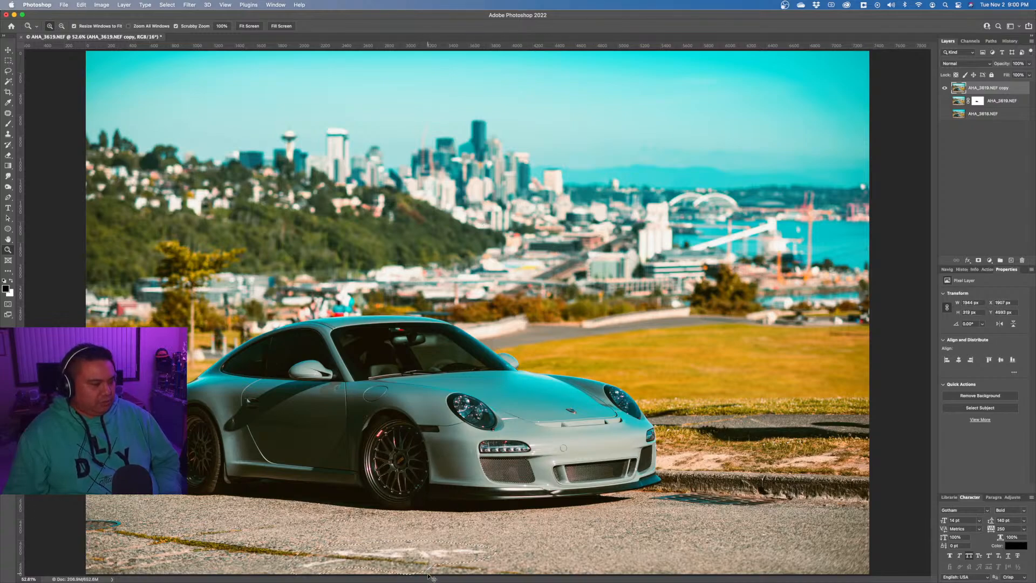
# Patch out the long white paint marks above the mossy pavement crack with clean asphalt, and deselect.
pyautogui.press('z')
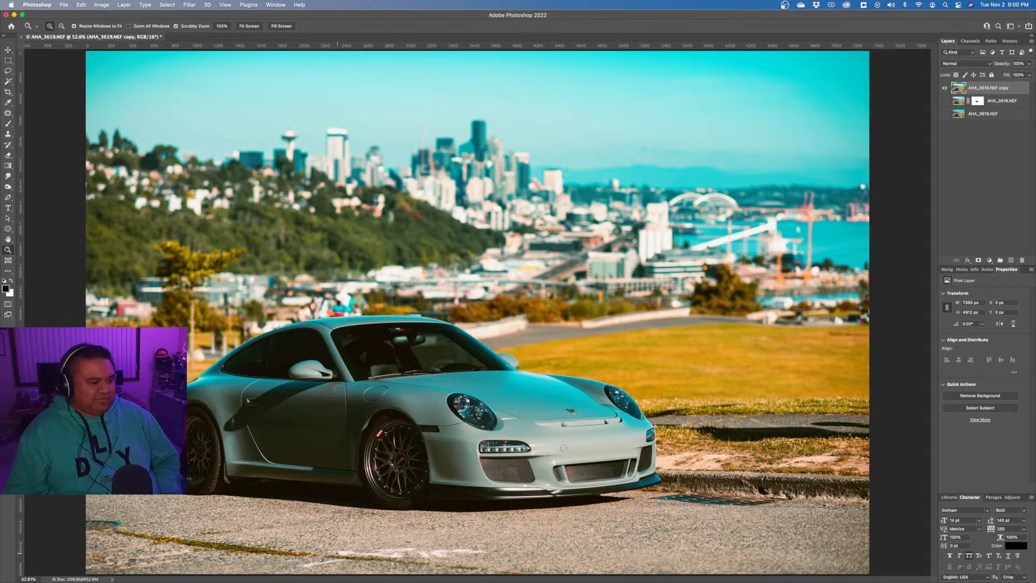
pyautogui.click(426, 558)
pyautogui.click(403, 558)
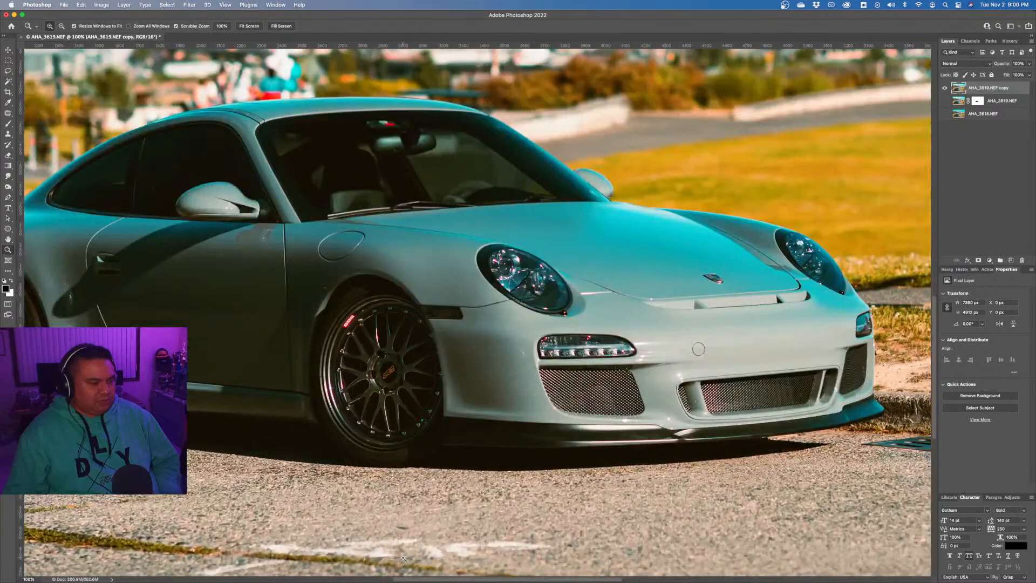
pyautogui.scroll(-5, 425, 539)
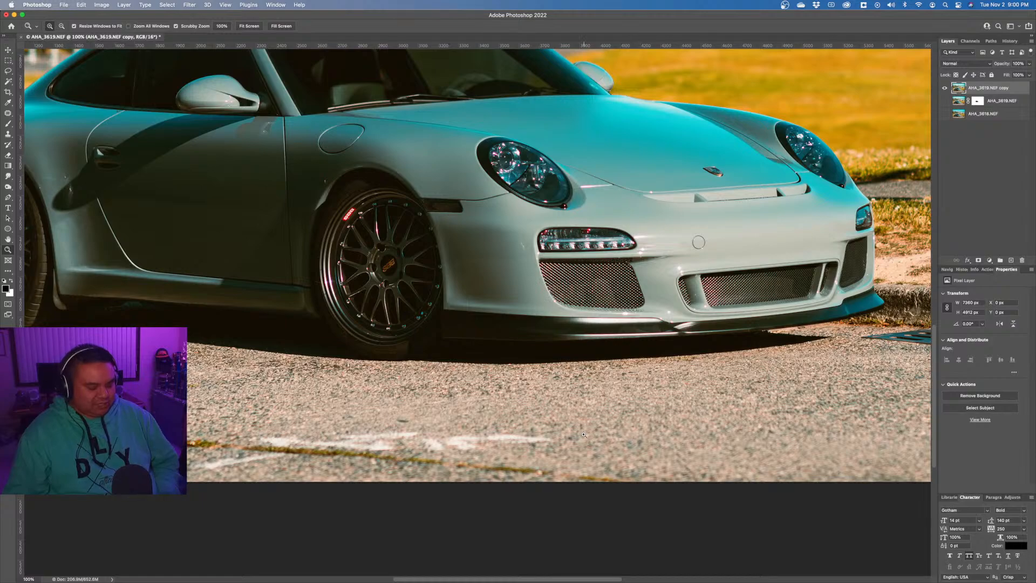
pyautogui.press('j')
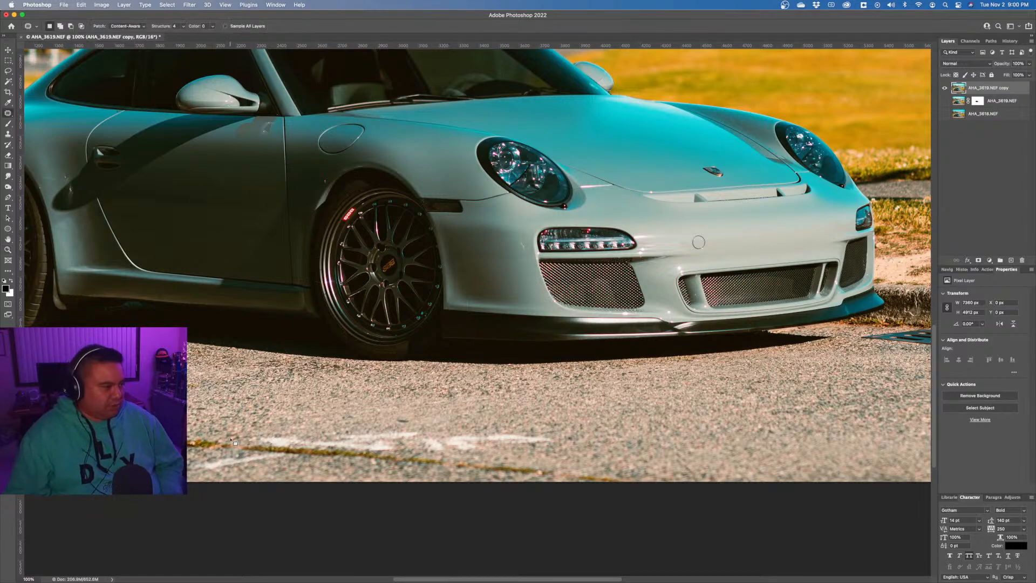
pyautogui.moveTo(243, 438); pyautogui.dragTo(432, 430)
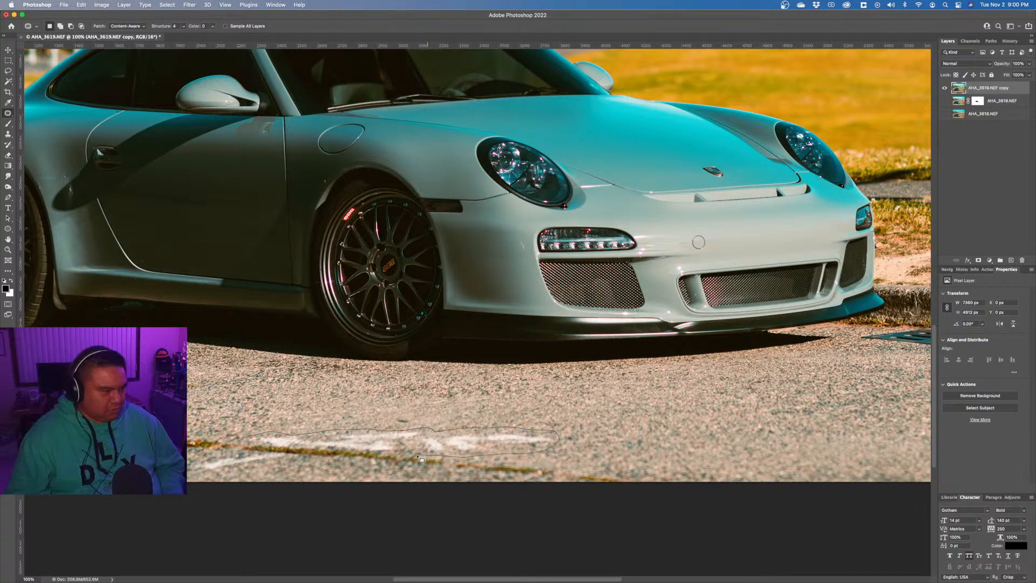
pyautogui.moveTo(331, 451); pyautogui.dragTo(305, 451)
pyautogui.moveTo(240, 445); pyautogui.dragTo(615, 462)
pyautogui.hotkey('ctrl', 'd')
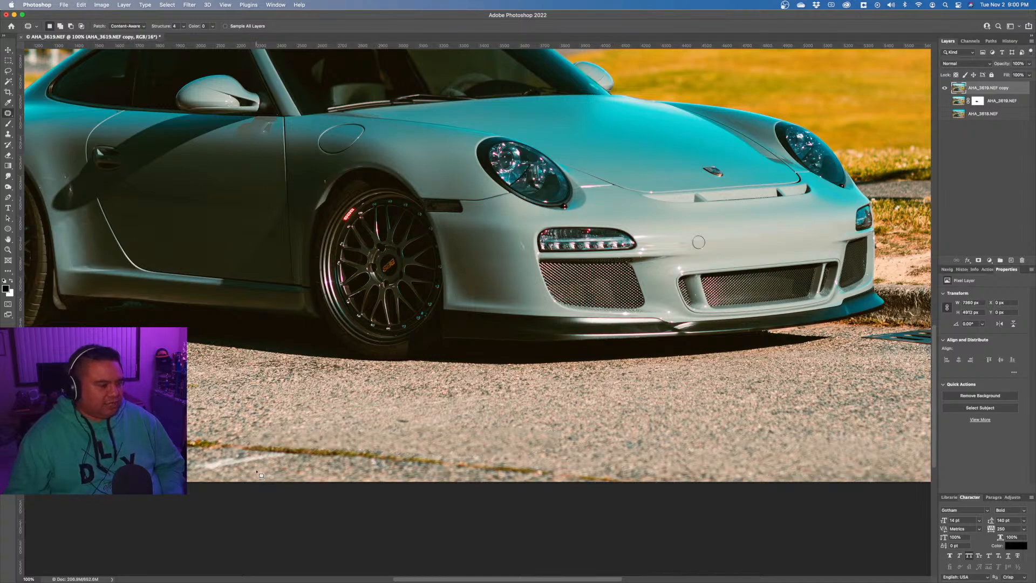
# Patch out the remaining short white streak below the mossy pavement crack with nearby asphalt, and deselect.
pyautogui.press('z')
pyautogui.rightClick(445, 426)
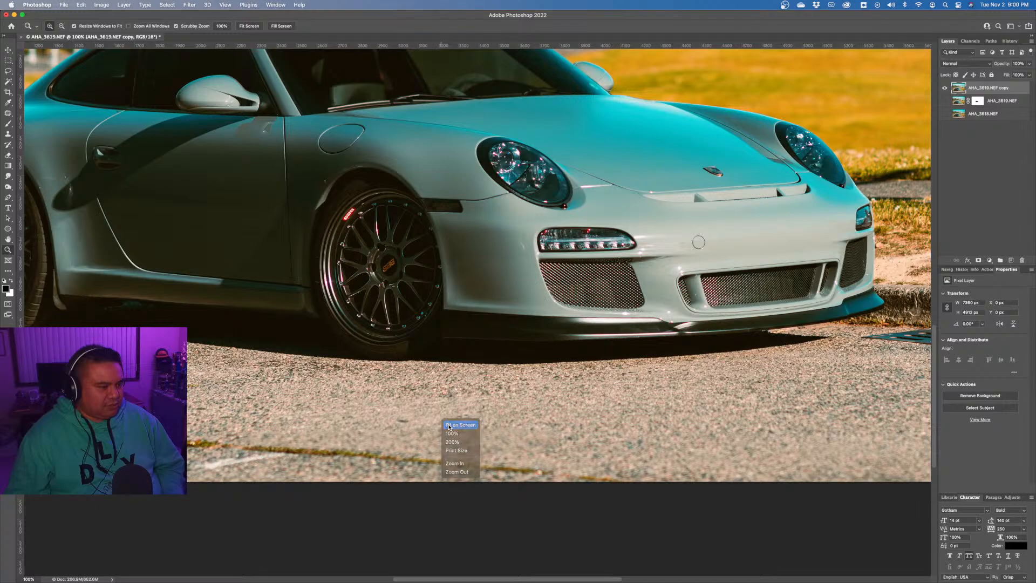
pyautogui.click(449, 428)
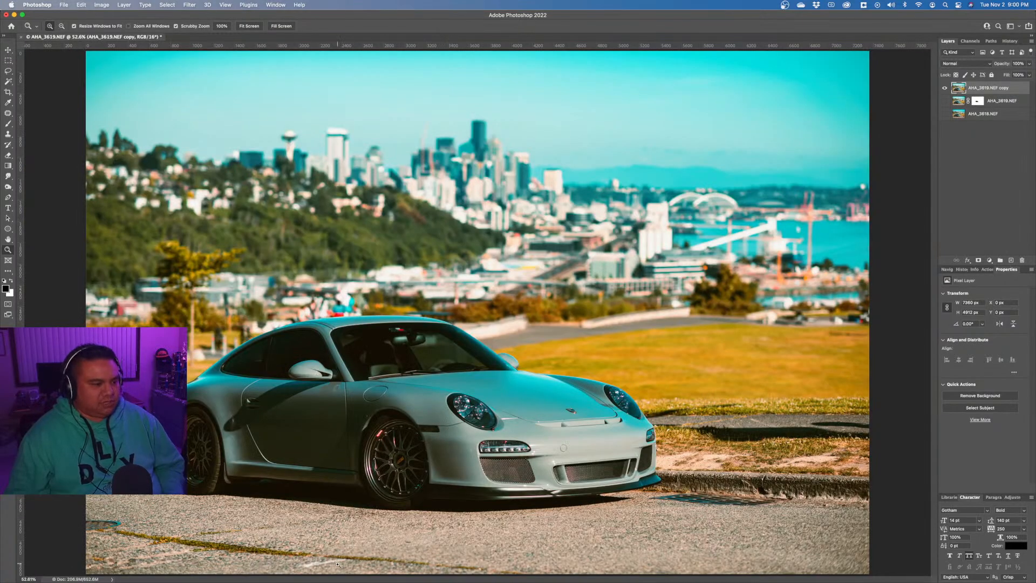
pyautogui.click(308, 568)
pyautogui.click(308, 568)
pyautogui.click(308, 568)
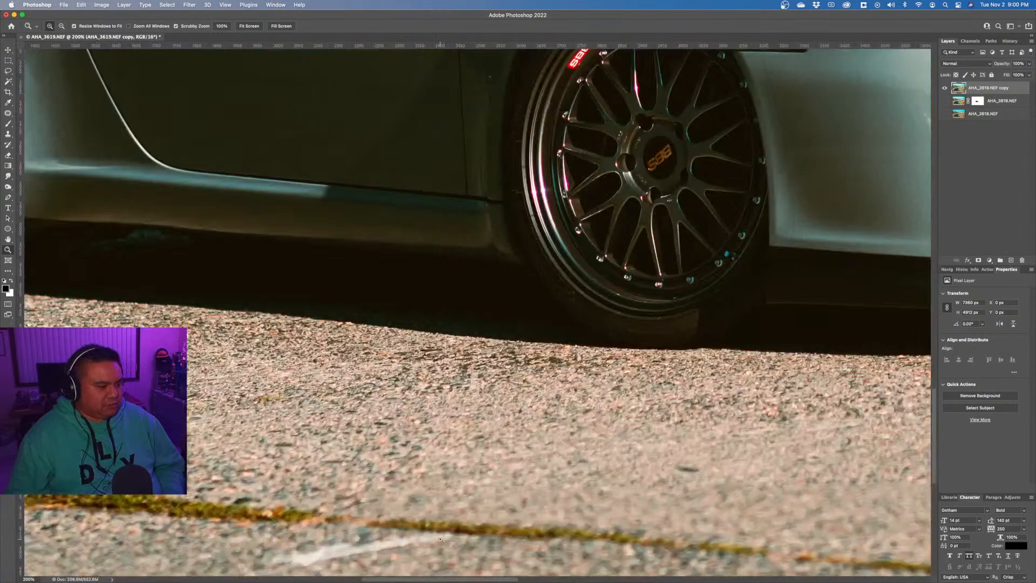
pyautogui.scroll(-3, 441, 538)
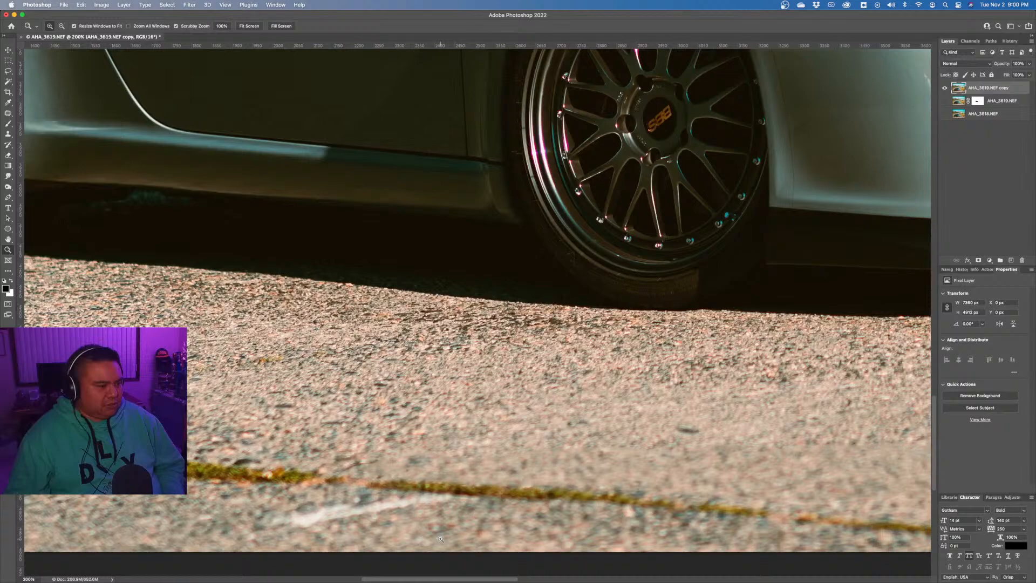
pyautogui.click(8, 112)
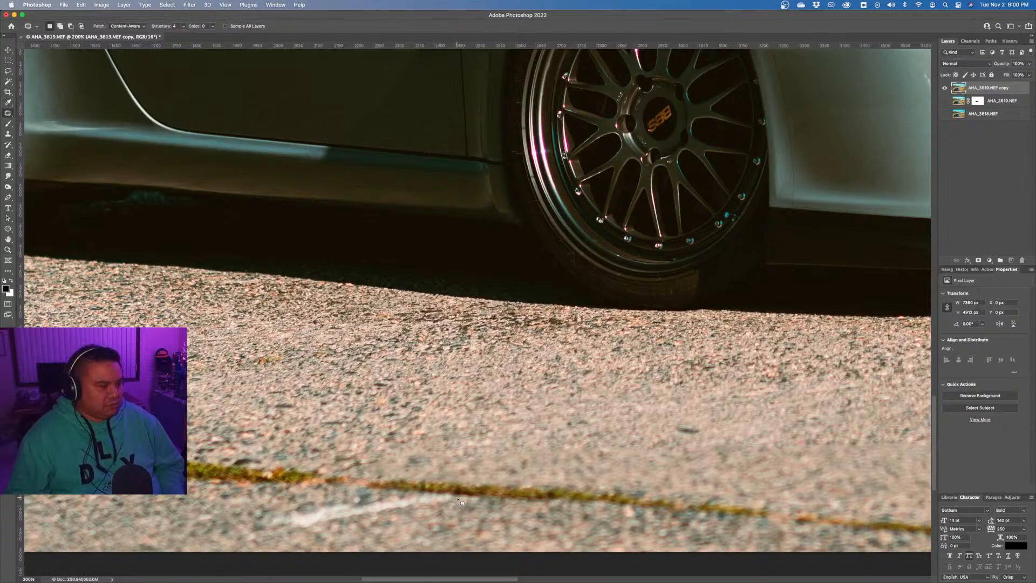
pyautogui.moveTo(385, 495)
pyautogui.mouseDown()
pyautogui.moveTo(269, 516)
pyautogui.moveTo(453, 514)
pyautogui.moveTo(464, 499)
pyautogui.moveTo(394, 501)
pyautogui.moveTo(448, 474)
pyautogui.mouseUp()
pyautogui.press('super+d')
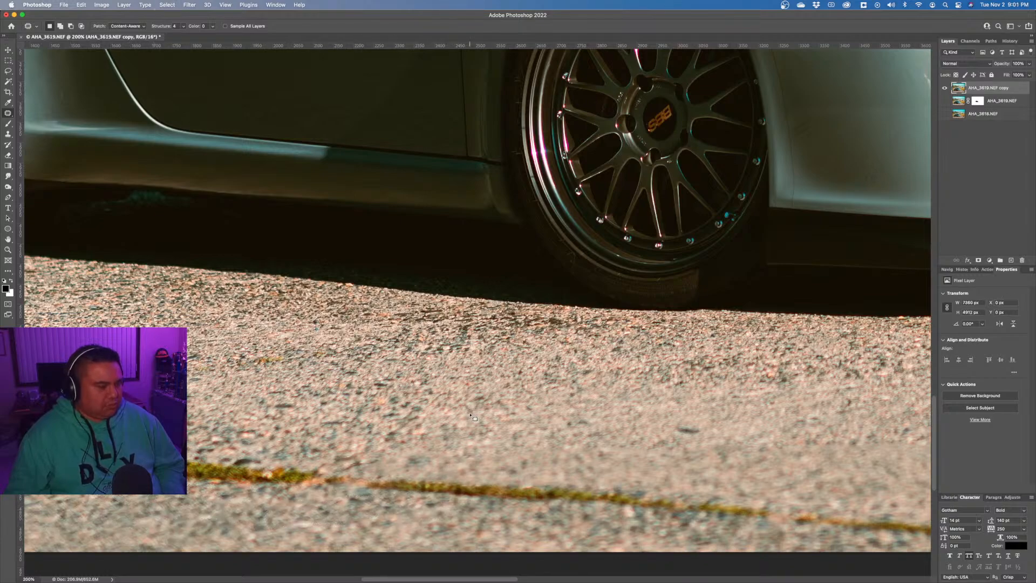
# Try to patch out the whole drain grate beside the curb in one selection using nearby asphalt, and check the full photo.
pyautogui.press('z')
pyautogui.rightClick(464, 404)
pyautogui.click(468, 406)
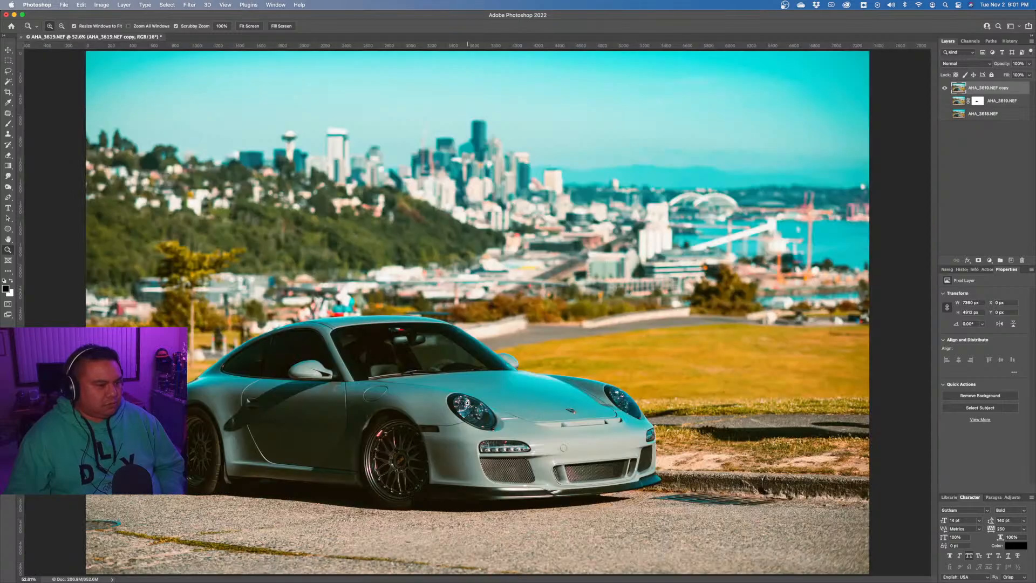
pyautogui.click(785, 515)
pyautogui.click(785, 515)
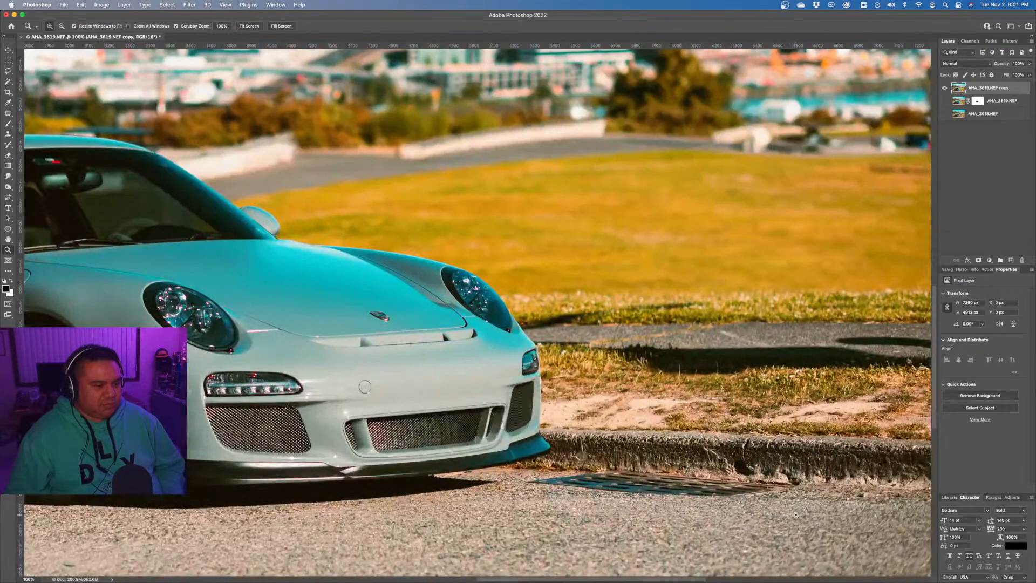
pyautogui.press('j')
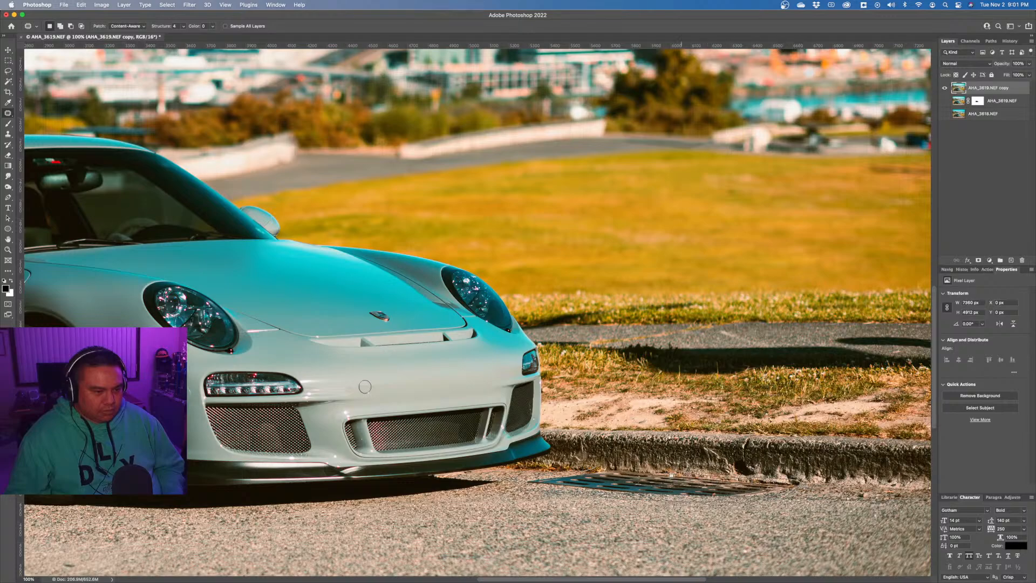
pyautogui.moveTo(638, 472)
pyautogui.mouseDown()
pyautogui.moveTo(600, 472)
pyautogui.moveTo(875, 502)
pyautogui.moveTo(871, 488)
pyautogui.moveTo(829, 486)
pyautogui.moveTo(886, 506)
pyautogui.mouseUp()
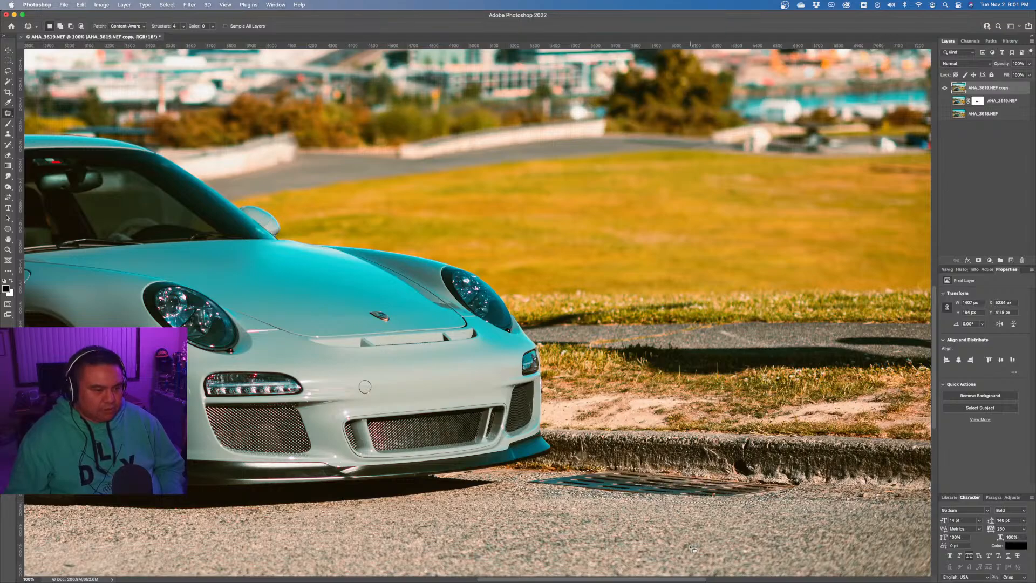
pyautogui.hscroll(-9, 683, 550)
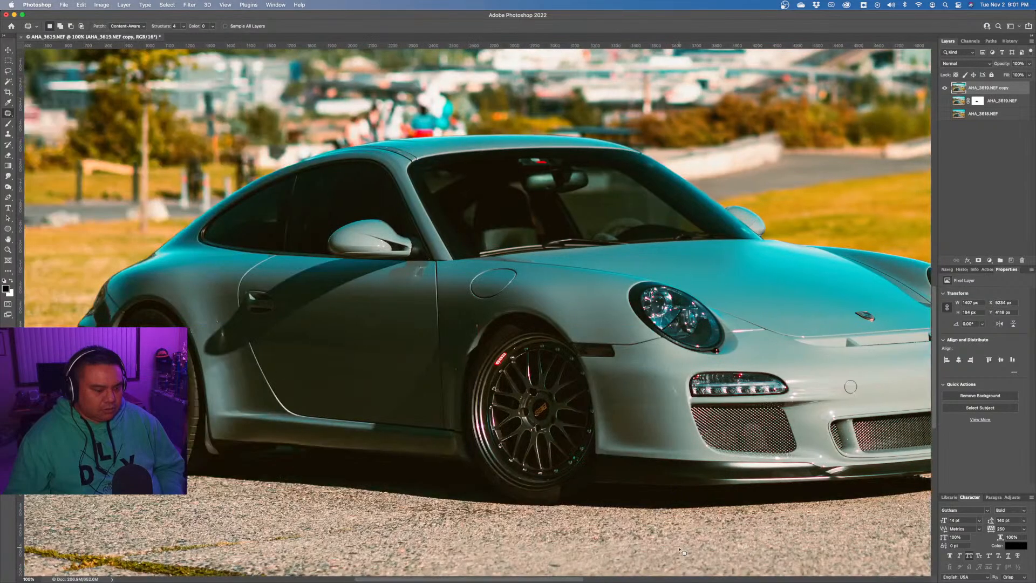
pyautogui.hscroll(13, 680, 549)
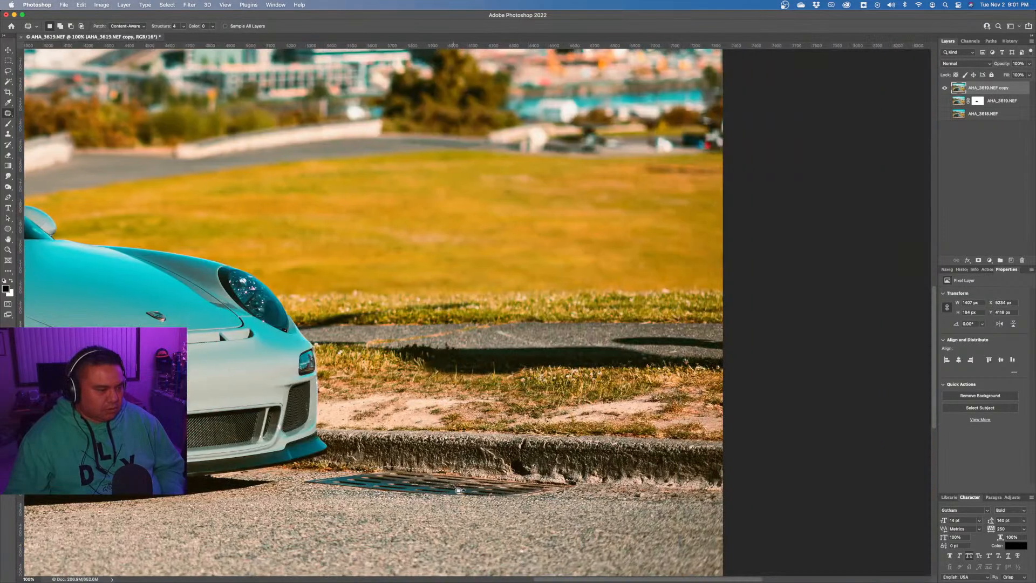
pyautogui.moveTo(678, 497); pyautogui.dragTo(423, 518)
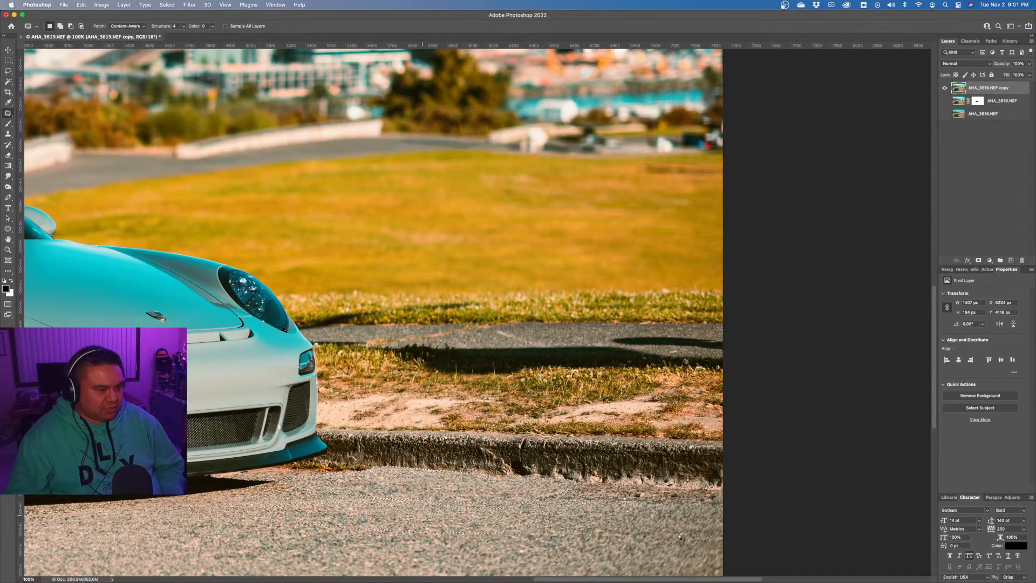
pyautogui.press('super+d')
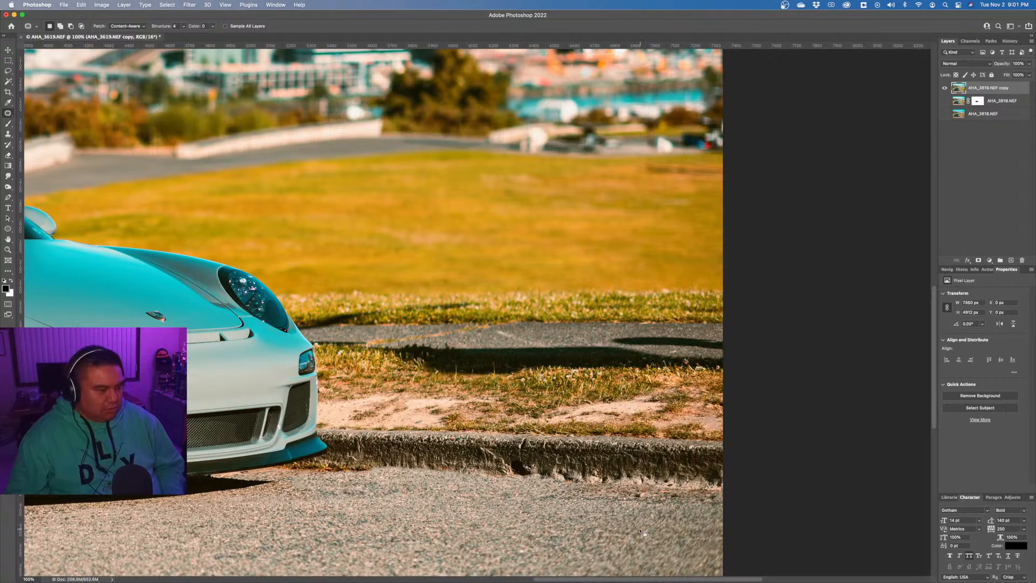
pyautogui.press('z')
pyautogui.rightClick(586, 515)
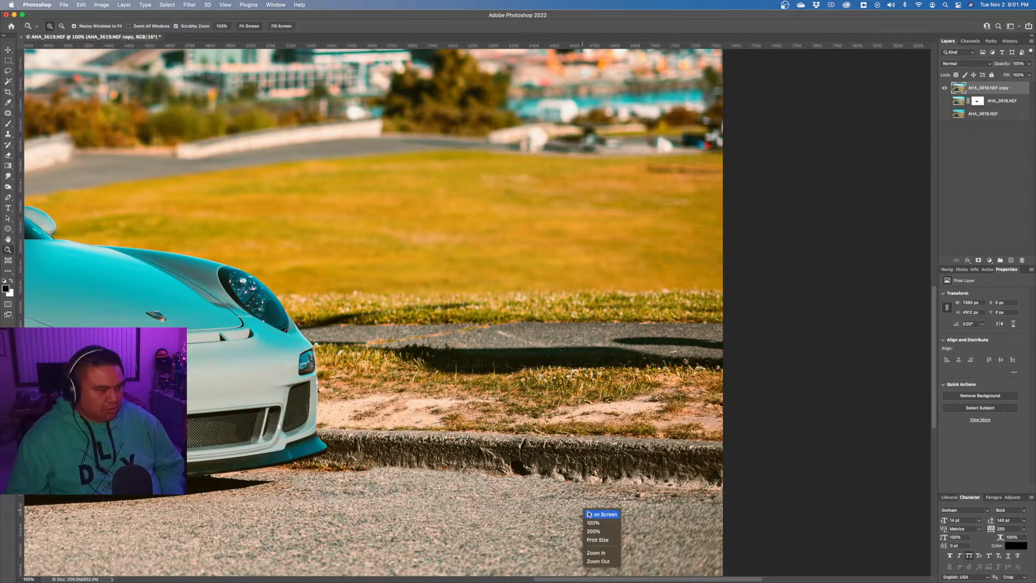
pyautogui.click(591, 513)
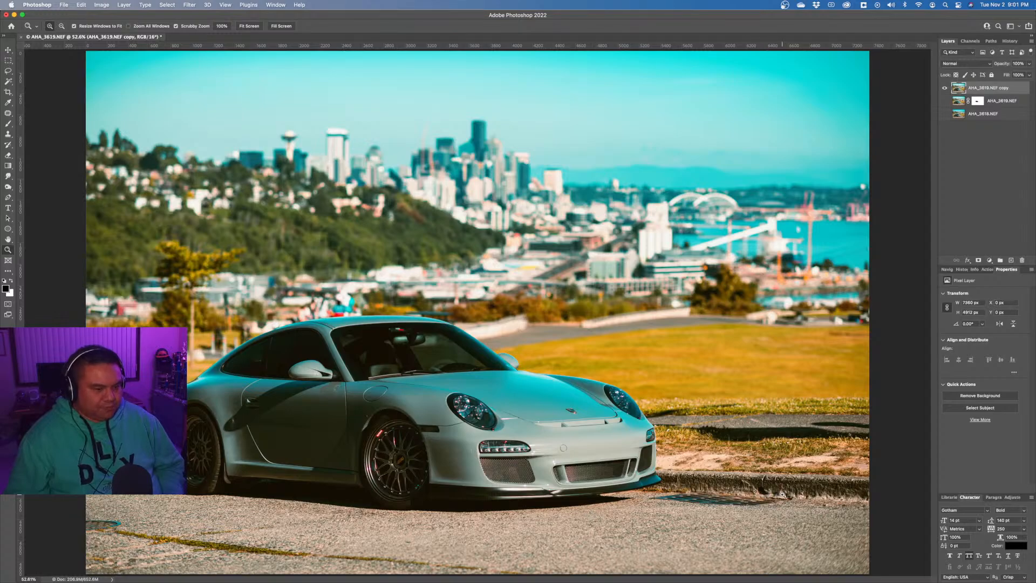
# Cover the half of the drain grate farthest from the car with asphalt along the curb using the Clone Stamp tool.
pyautogui.moveTo(782, 494); pyautogui.dragTo(802, 519)
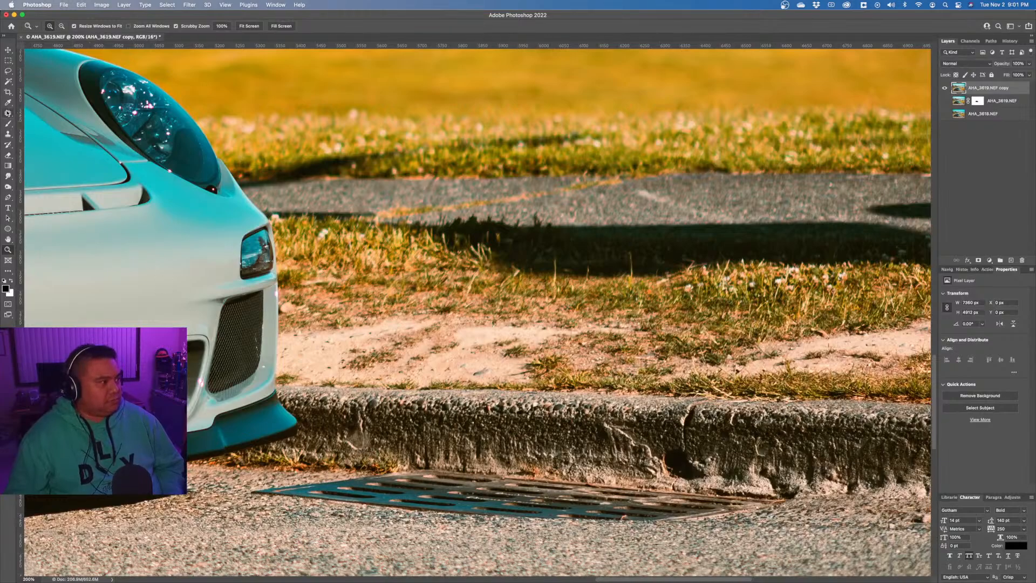
pyautogui.click(9, 134)
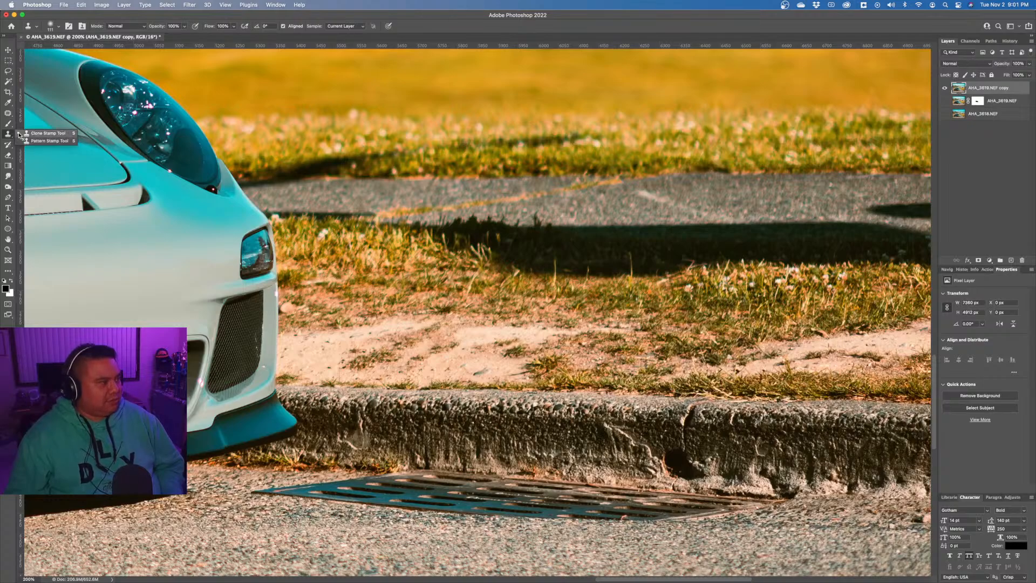
pyautogui.click(27, 134)
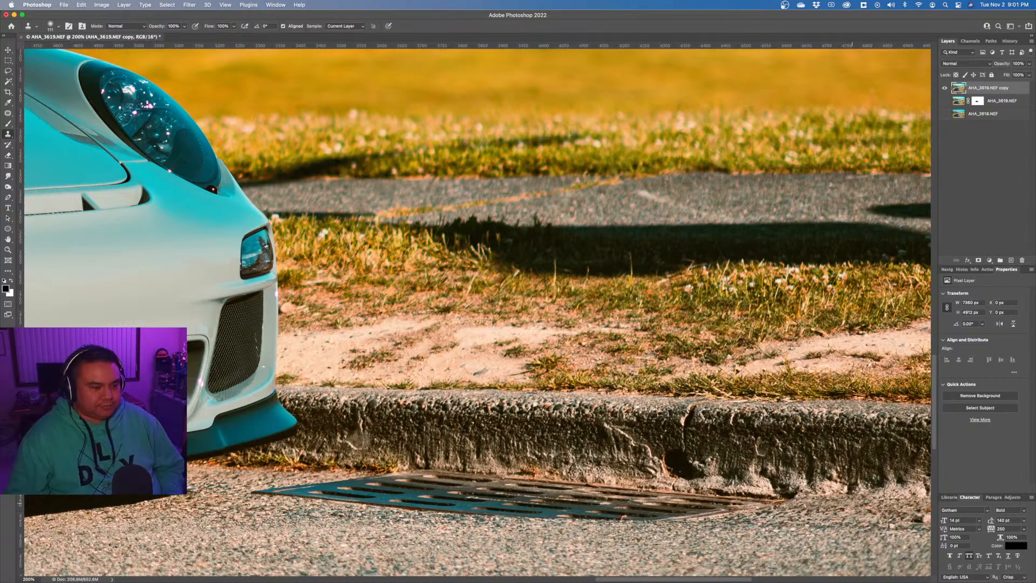
pyautogui.rightClick(845, 508)
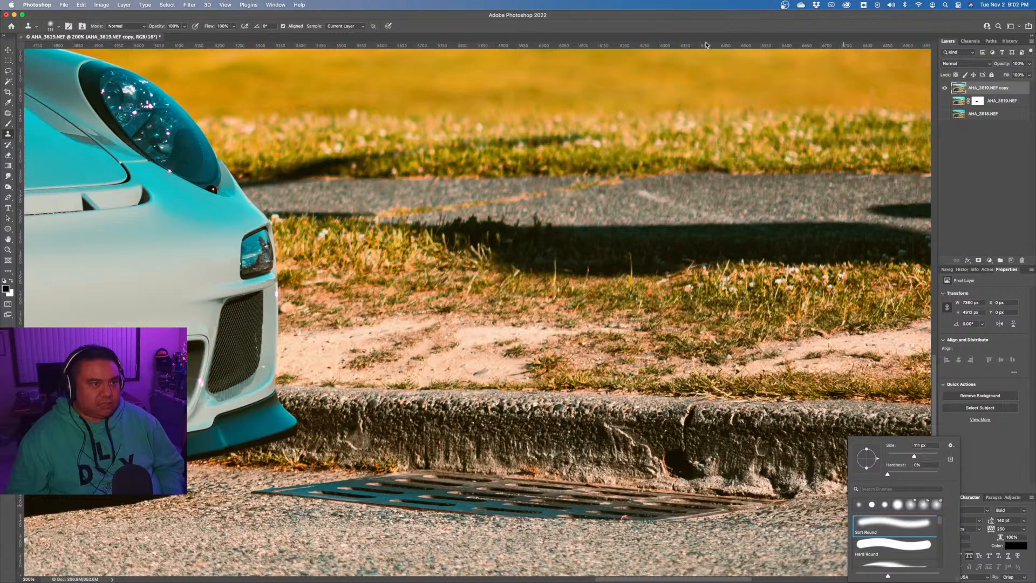
pyautogui.press('Escape')
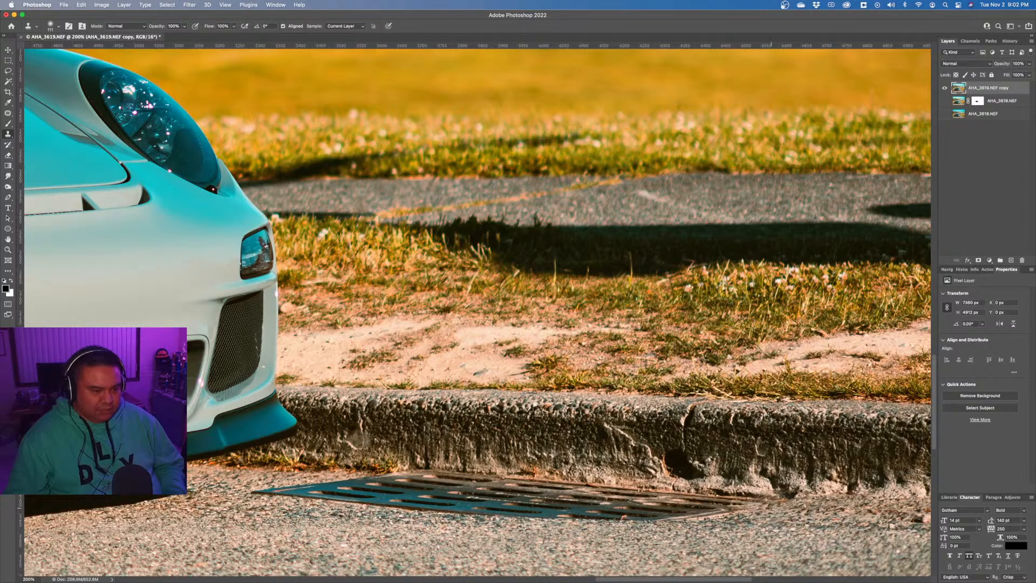
pyautogui.moveTo(758, 507)
pyautogui.mouseDown()
pyautogui.moveTo(671, 518)
pyautogui.moveTo(672, 507)
pyautogui.moveTo(701, 492)
pyautogui.moveTo(629, 518)
pyautogui.moveTo(580, 510)
pyautogui.moveTo(637, 493)
pyautogui.moveTo(550, 518)
pyautogui.moveTo(586, 496)
pyautogui.mouseUp()
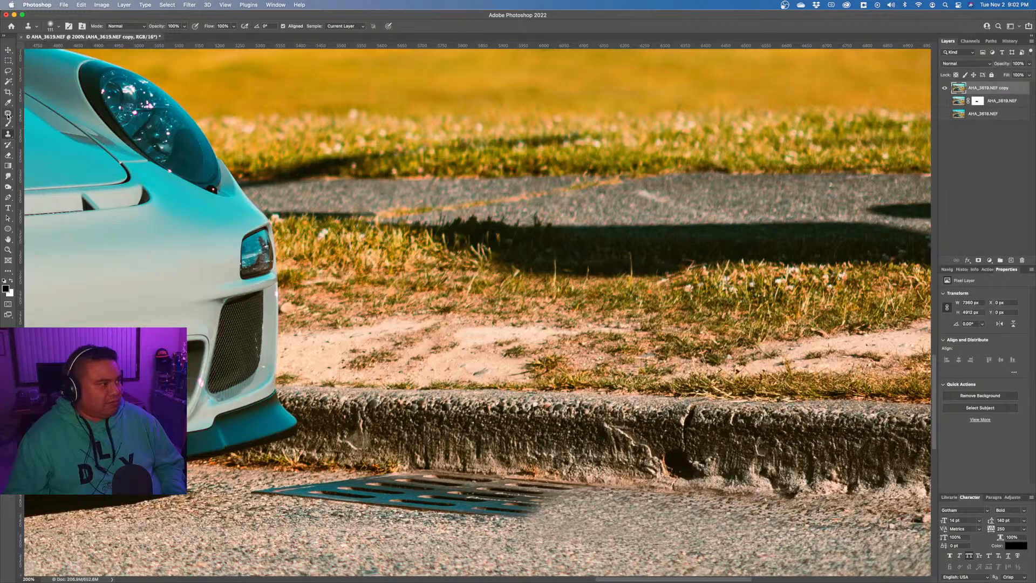
# Patch out the remaining part of the drain grate nearest the car with clean asphalt, deselect, and view the whole photo.
pyautogui.moveTo(8, 113); pyautogui.dragTo(39, 127)
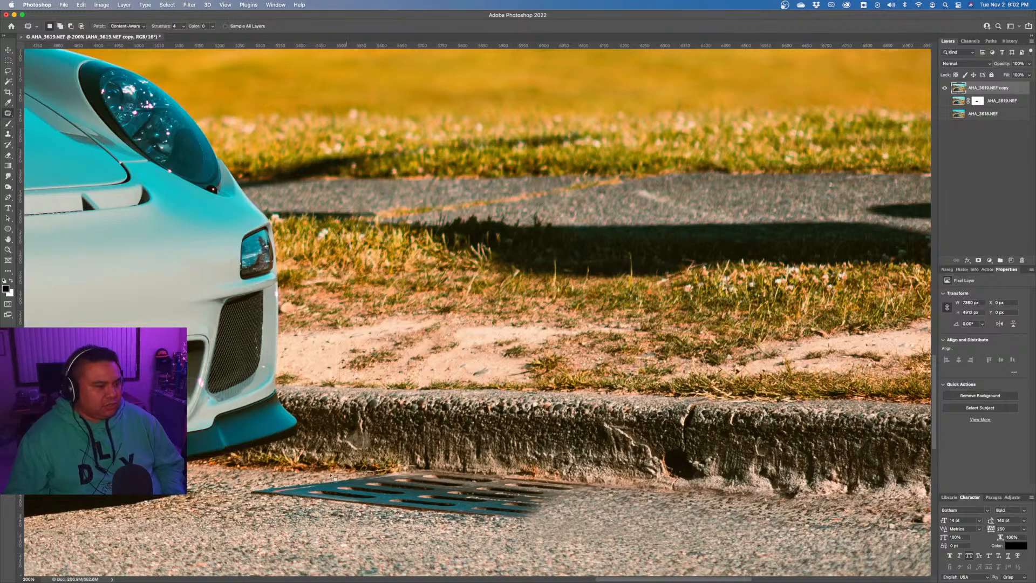
pyautogui.moveTo(282, 506); pyautogui.dragTo(495, 530)
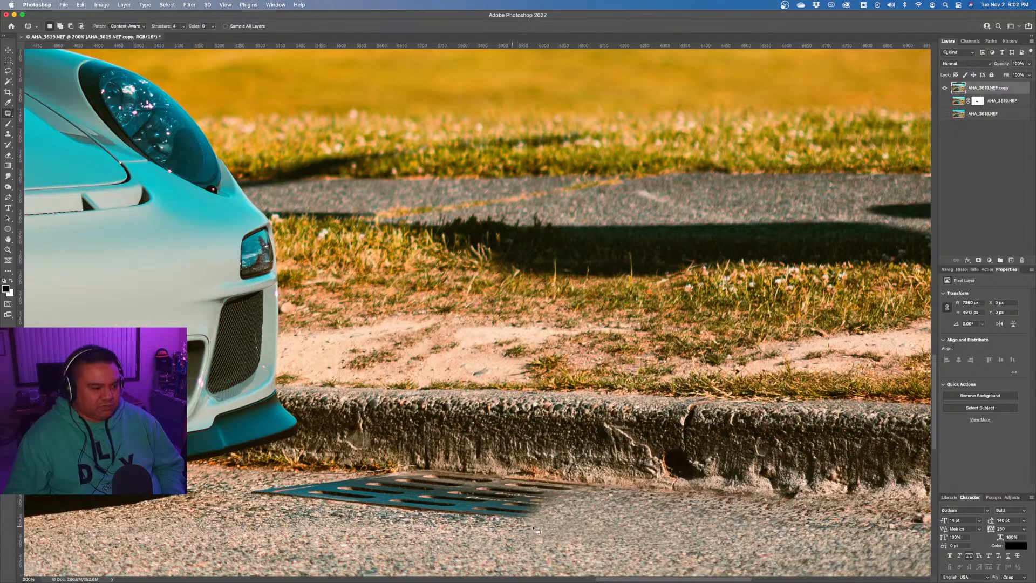
pyautogui.moveTo(603, 483)
pyautogui.mouseDown()
pyautogui.moveTo(419, 473)
pyautogui.moveTo(429, 490)
pyautogui.moveTo(751, 514)
pyautogui.mouseUp()
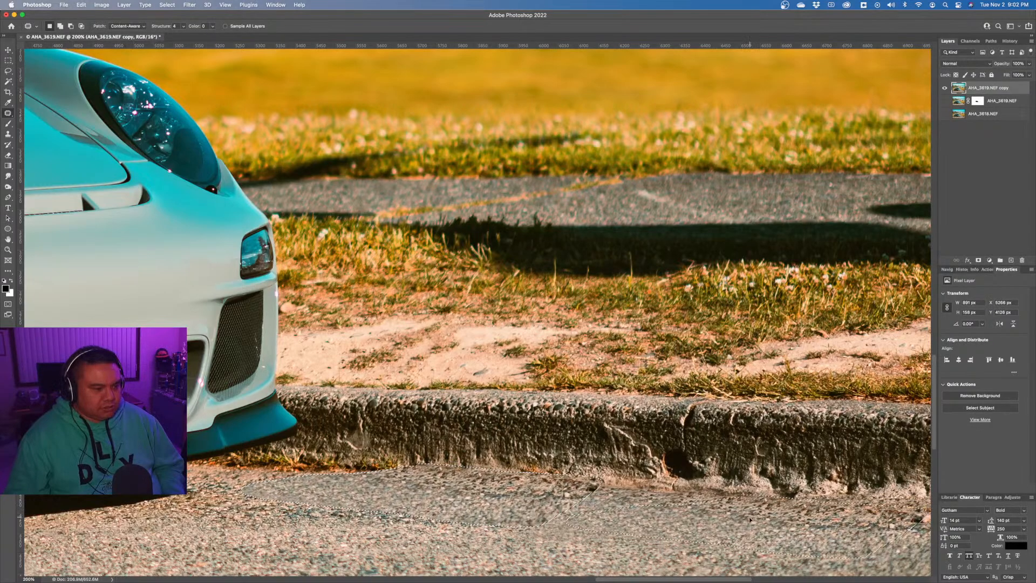
pyautogui.moveTo(749, 513); pyautogui.dragTo(750, 515)
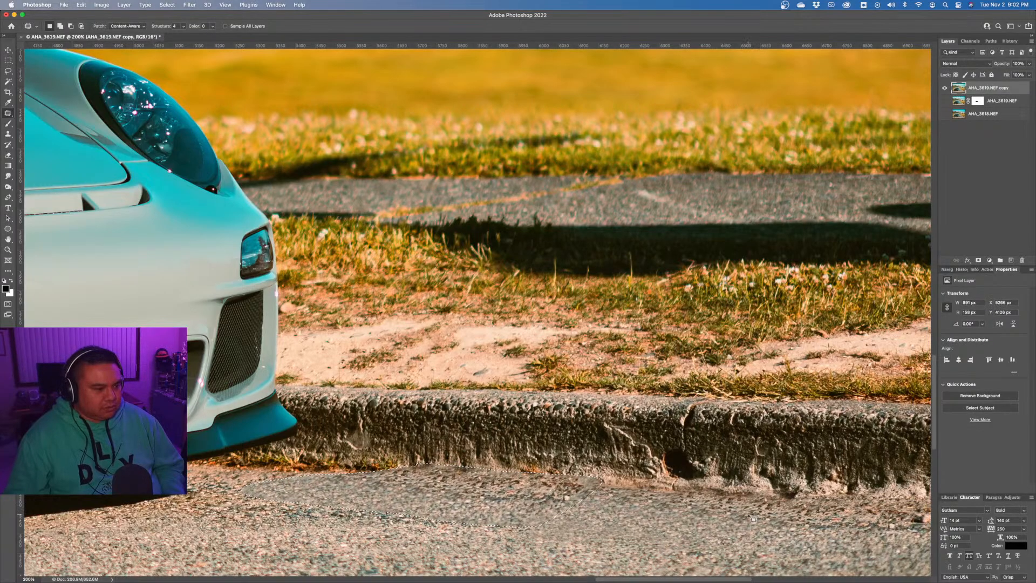
pyautogui.hotkey('ctrl', 'd')
pyautogui.press('z')
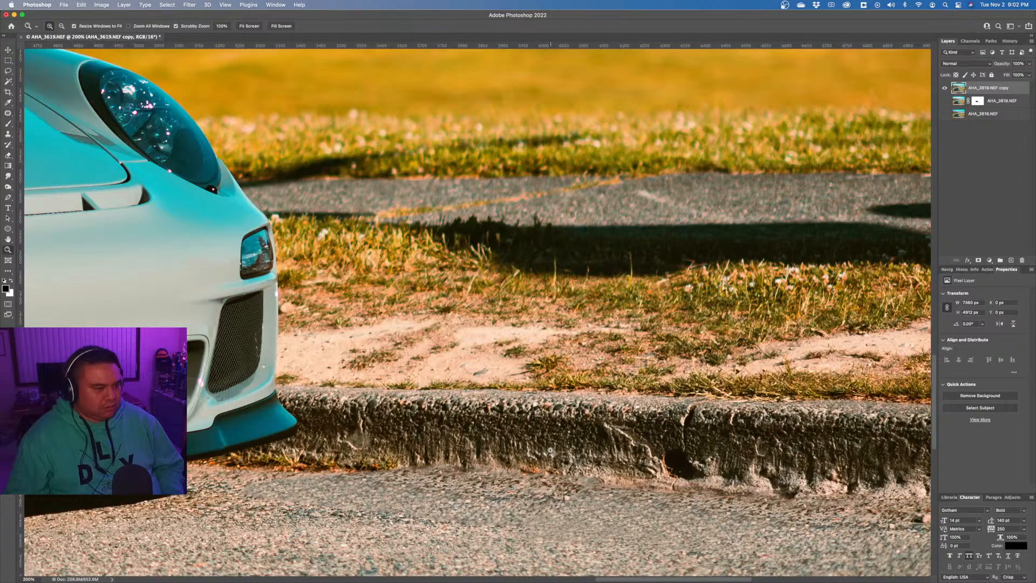
pyautogui.rightClick(558, 455)
pyautogui.click(558, 455)
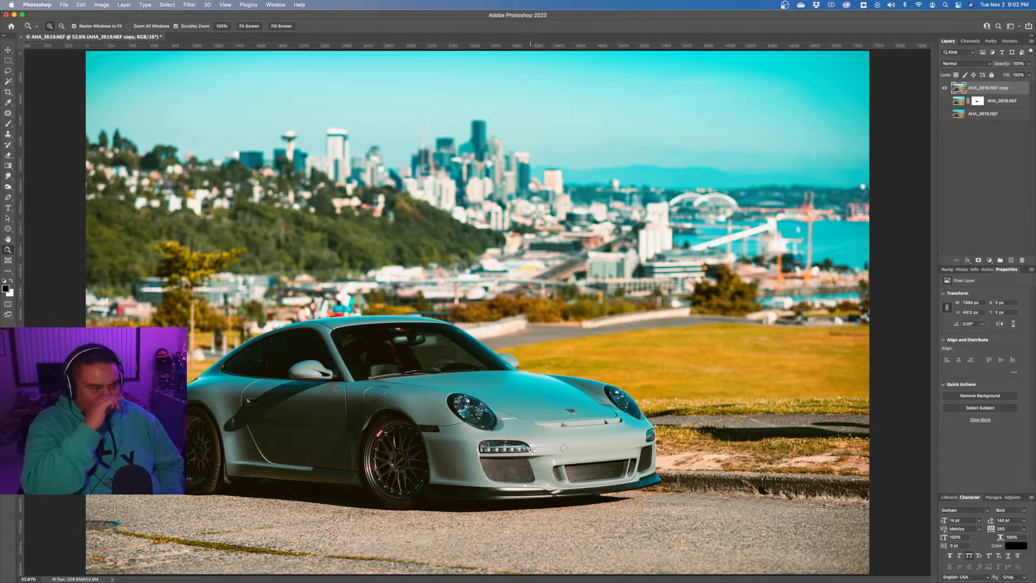
# Patch out the teal spot at the photo's edge beside the mossy pavement crack behind the rear wheel, and deselect.
pyautogui.click(100, 535)
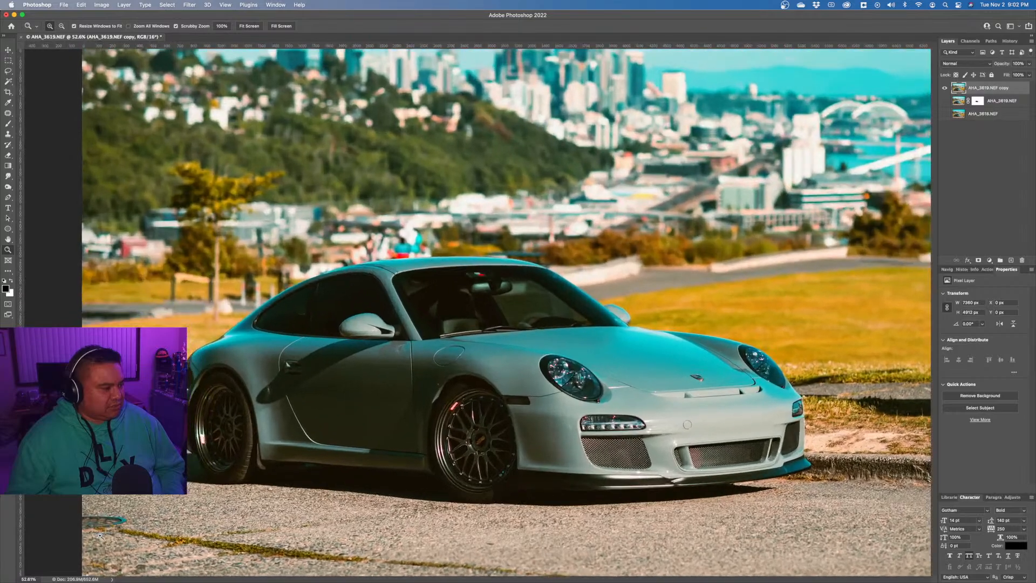
pyautogui.click(100, 535)
pyautogui.click(100, 535)
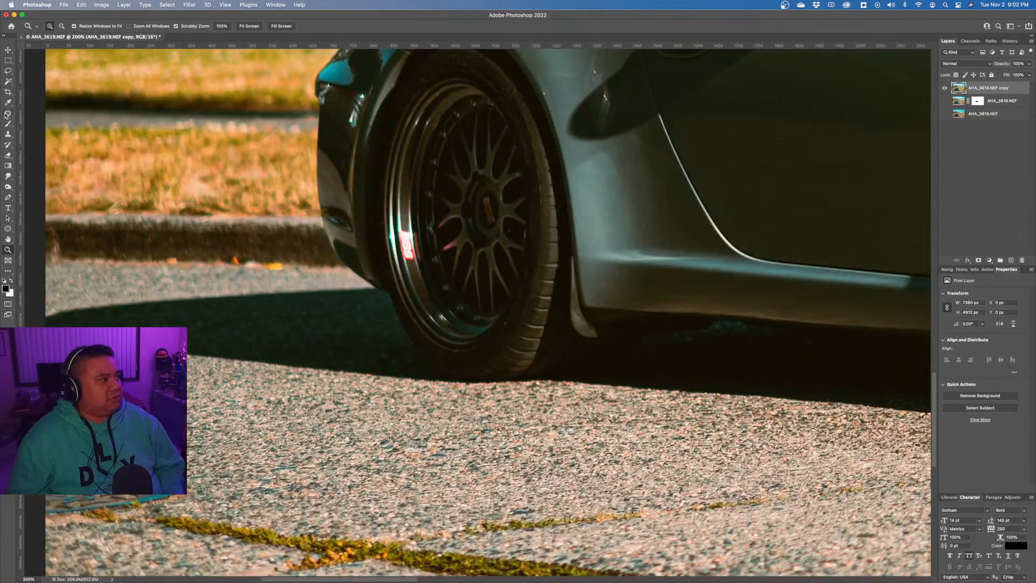
pyautogui.click(7, 113)
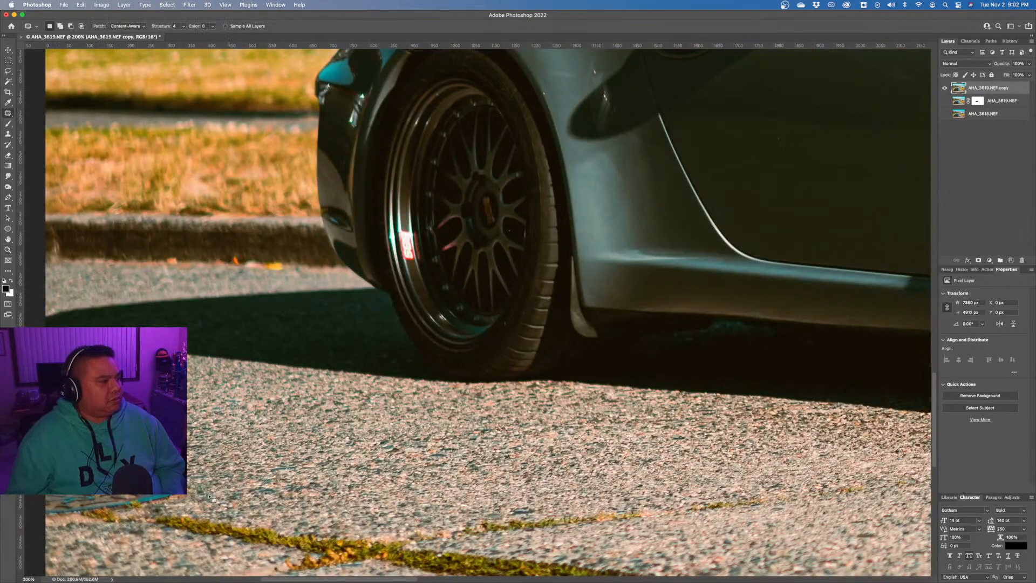
pyautogui.moveTo(209, 496)
pyautogui.mouseDown()
pyautogui.moveTo(26, 524)
pyautogui.moveTo(102, 469)
pyautogui.moveTo(131, 420)
pyautogui.mouseUp()
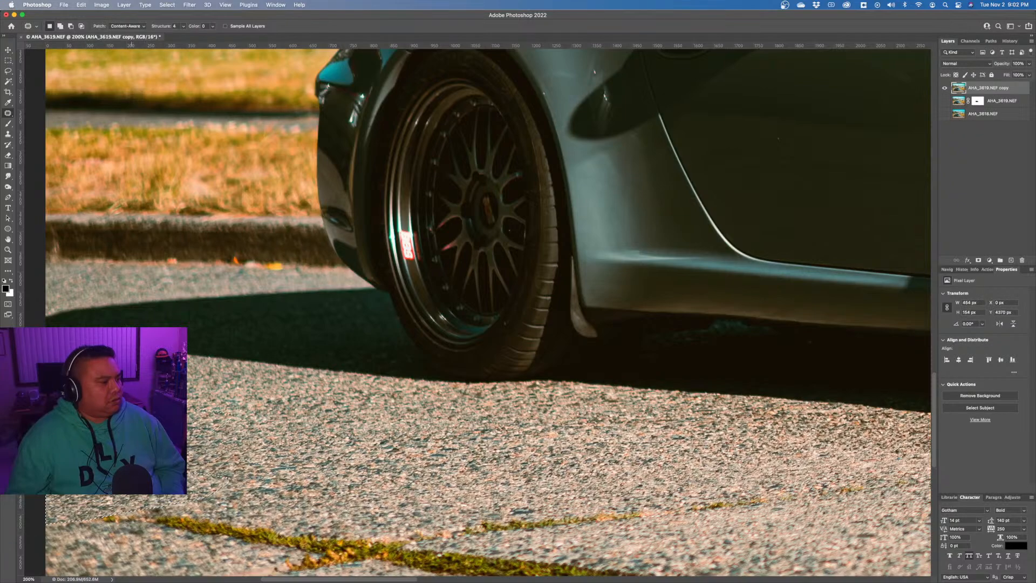
pyautogui.press('super+d')
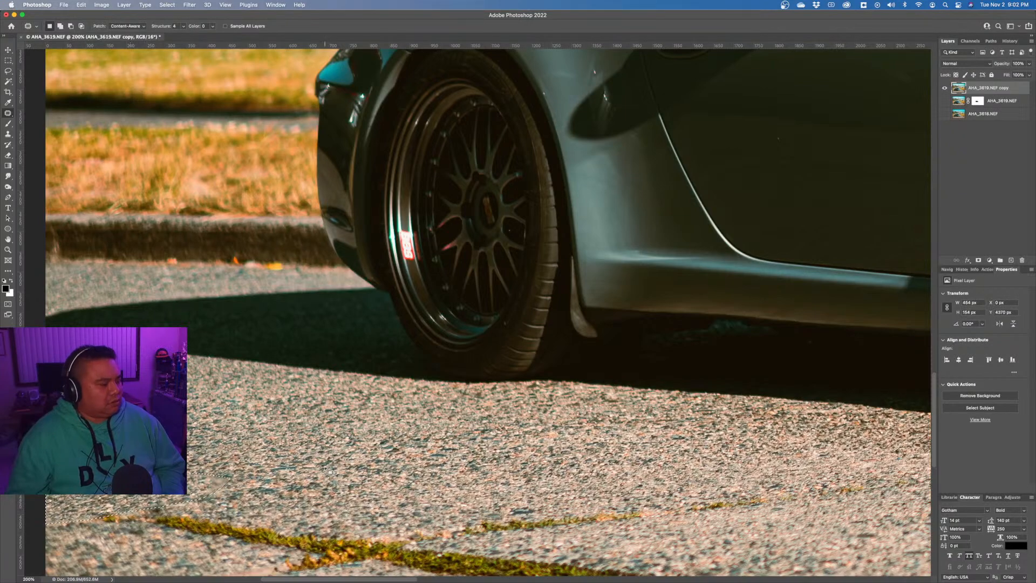
pyautogui.press('z')
pyautogui.rightClick(235, 462)
pyautogui.click(252, 464)
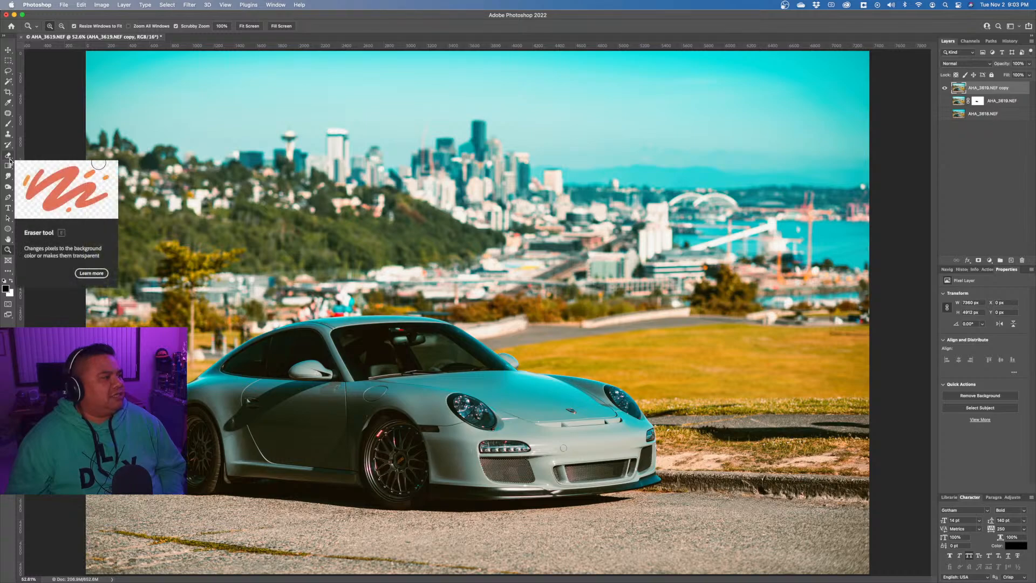
# Lighten the shaded side of the car using the Dodge tool with a 444 px brush, 0% hardness, Midtones range and 50% exposure.
pyautogui.click(9, 188)
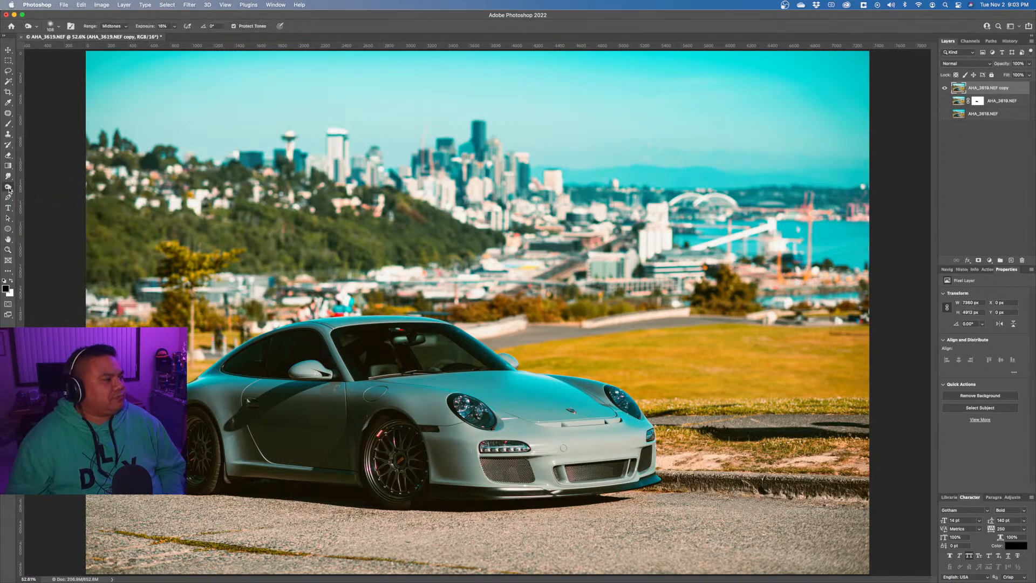
pyautogui.click(41, 186)
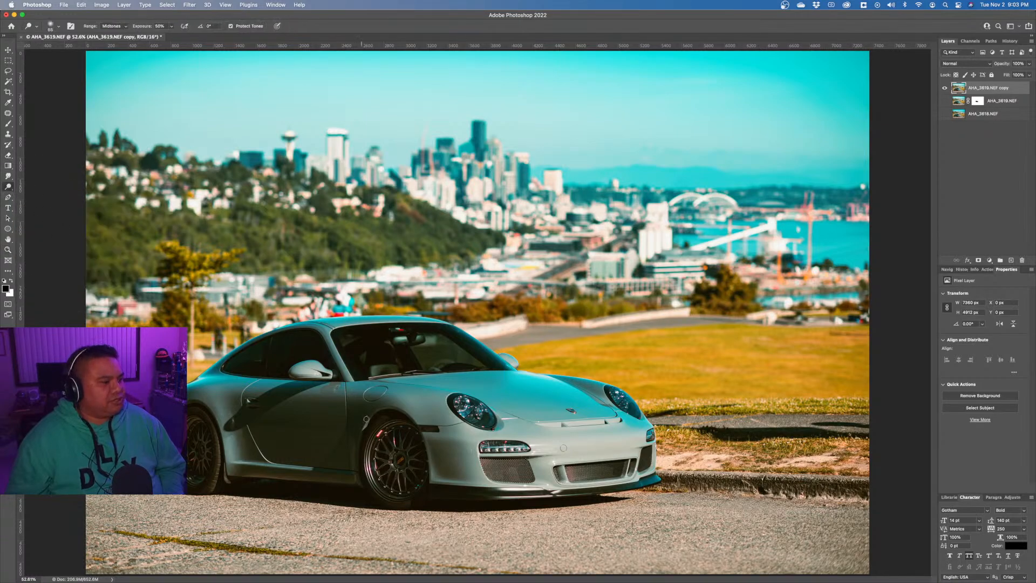
pyautogui.rightClick(466, 384)
pyautogui.click(536, 403)
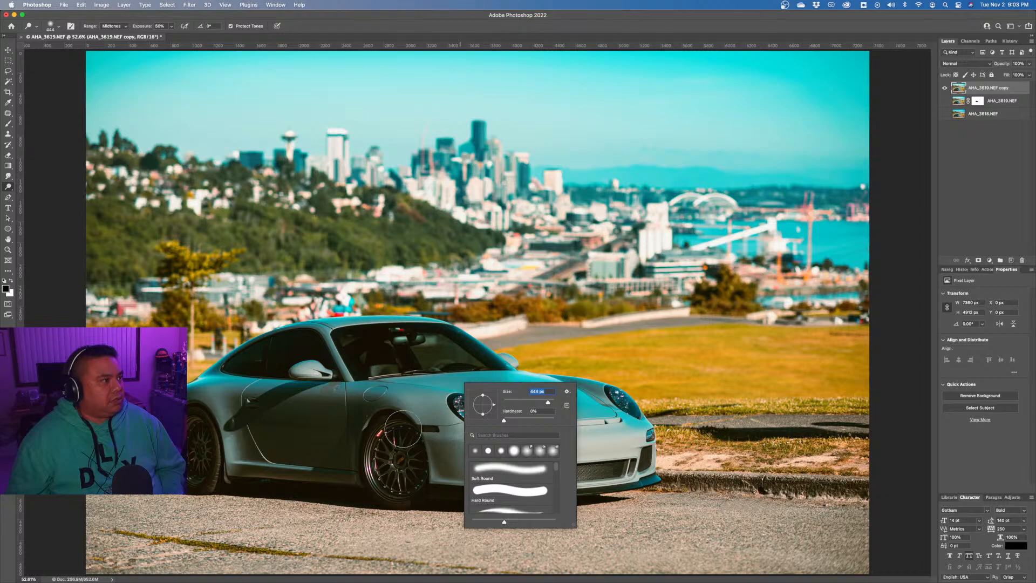
pyautogui.click(325, 404)
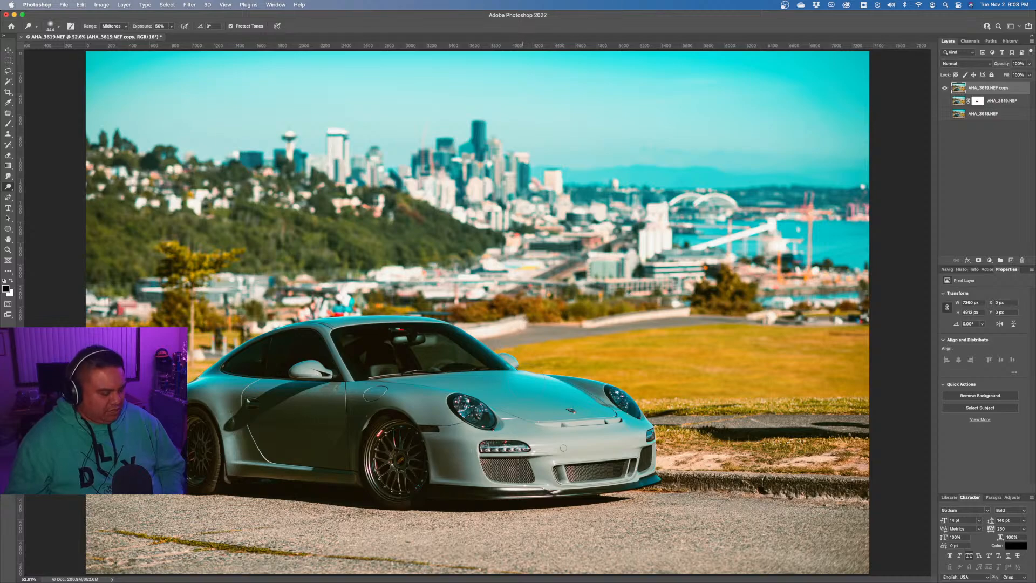
# Undo the dodge on the car and redo it to compare the photo before and after.
pyautogui.press('super+z')
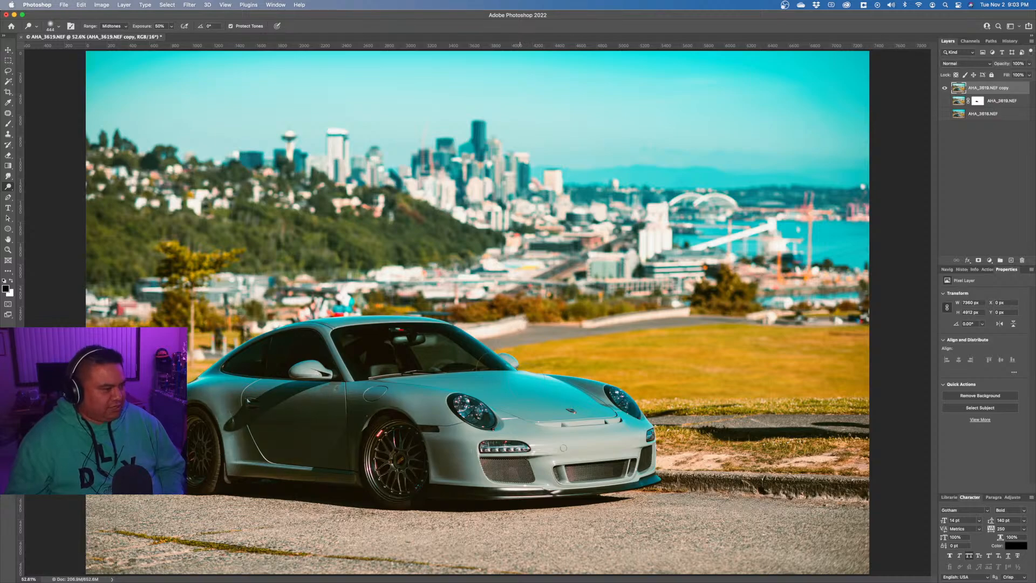
pyautogui.click(81, 5)
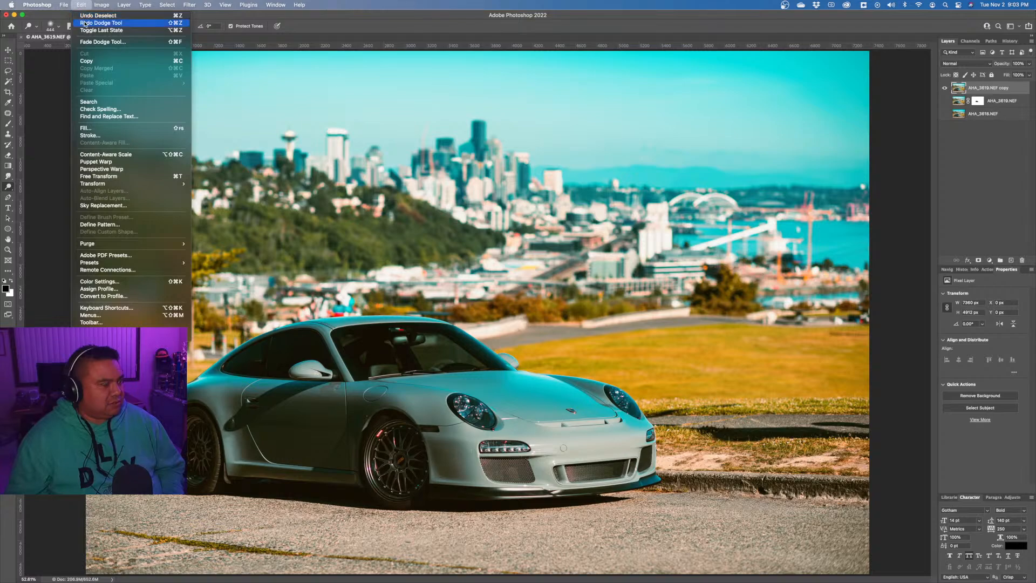
pyautogui.click(85, 24)
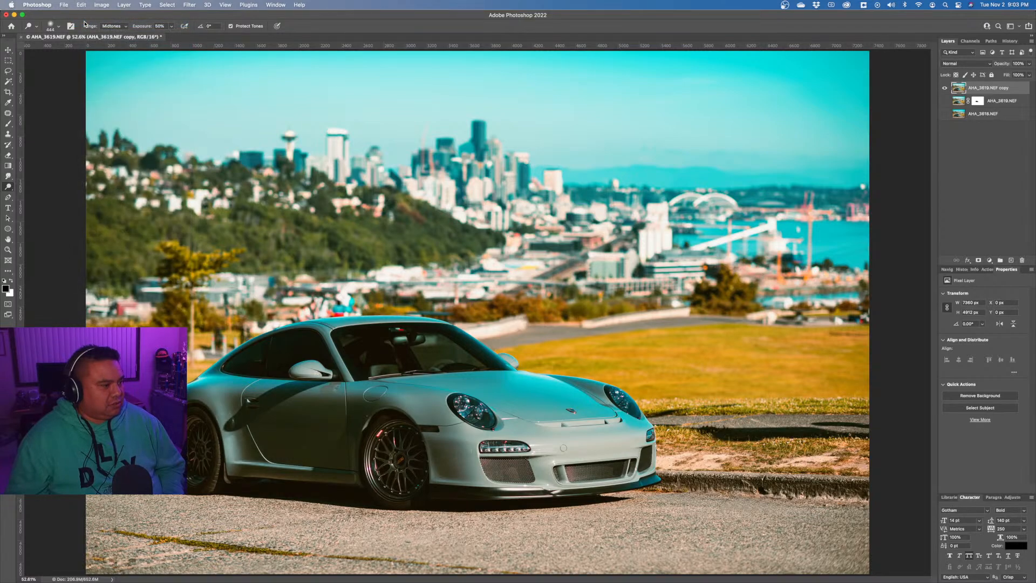
# Open the retouched layer in the Luminar AI filter and bring up the Sky tool among the editing tools.
pyautogui.press('z')
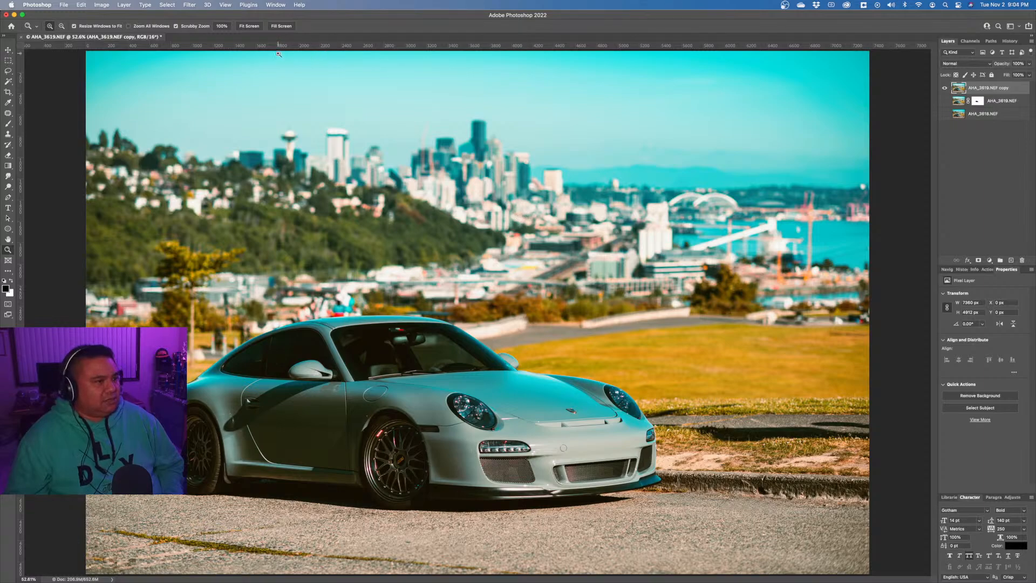
pyautogui.click(190, 5)
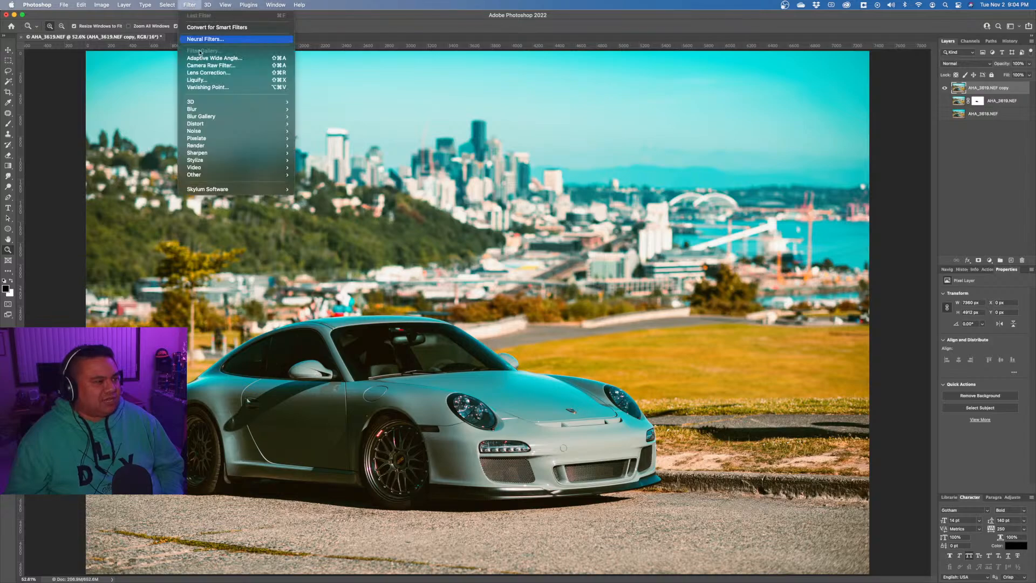
pyautogui.moveTo(227, 190)
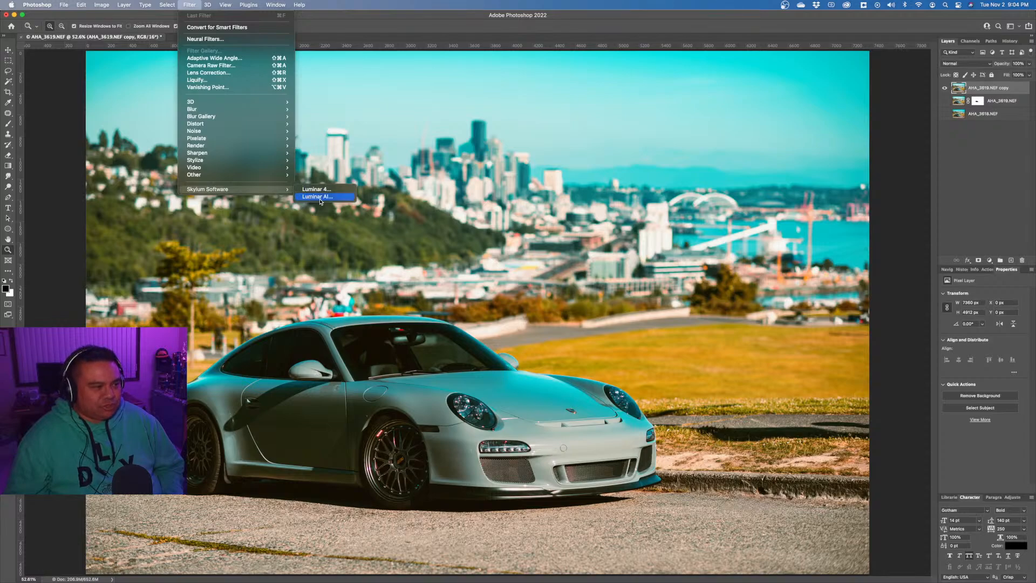
pyautogui.click(320, 197)
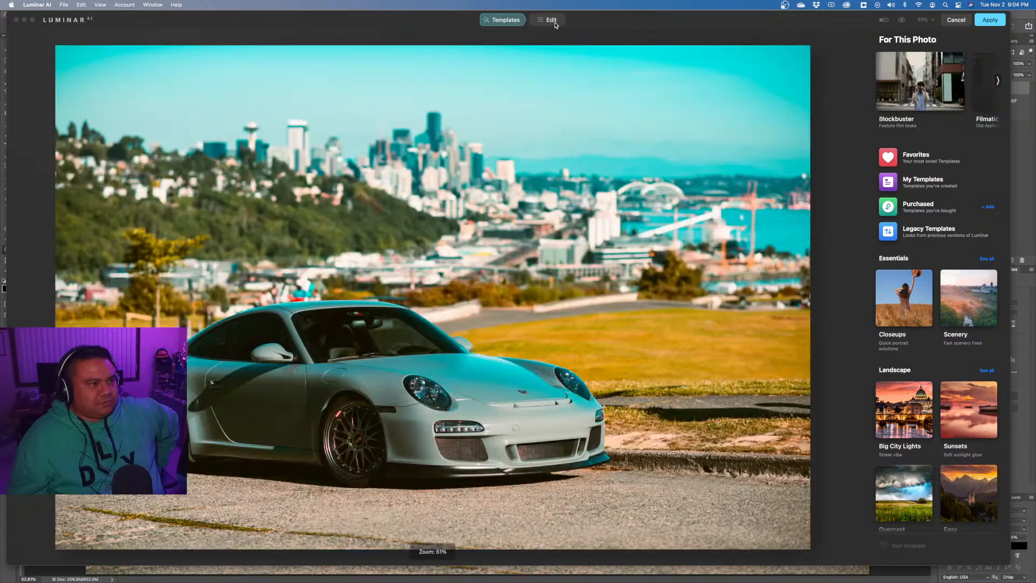
pyautogui.click(554, 22)
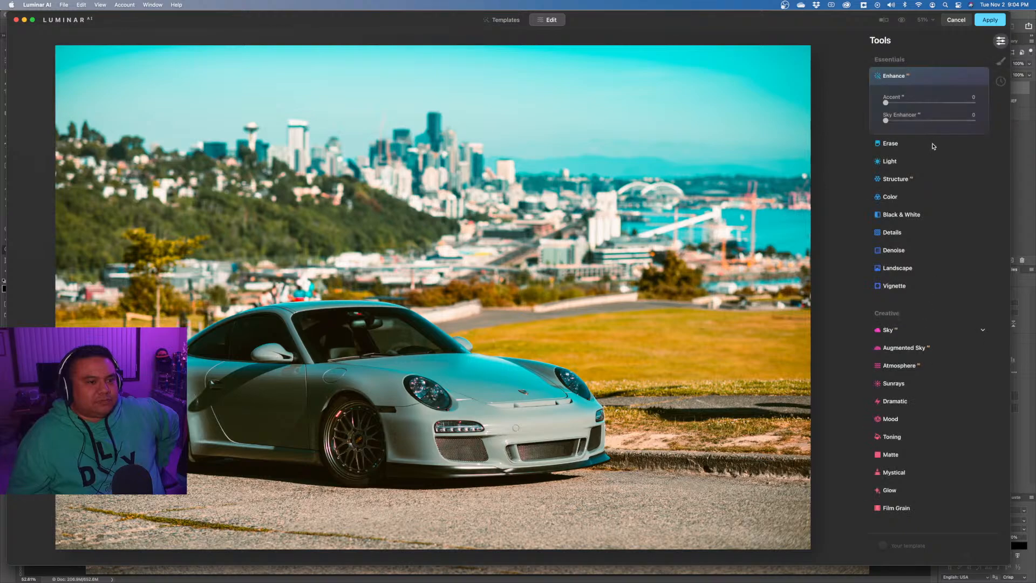
pyautogui.click(959, 333)
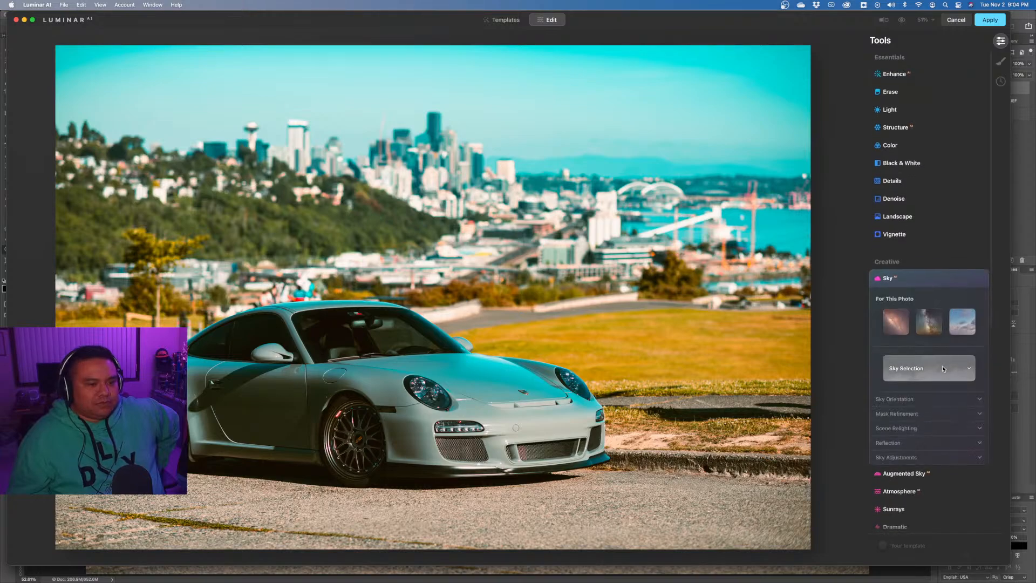
# Browse all the available skies and try replacing the photo's sky with the blue2 sky.
pyautogui.scroll(-3, 942, 365)
pyautogui.click(936, 296)
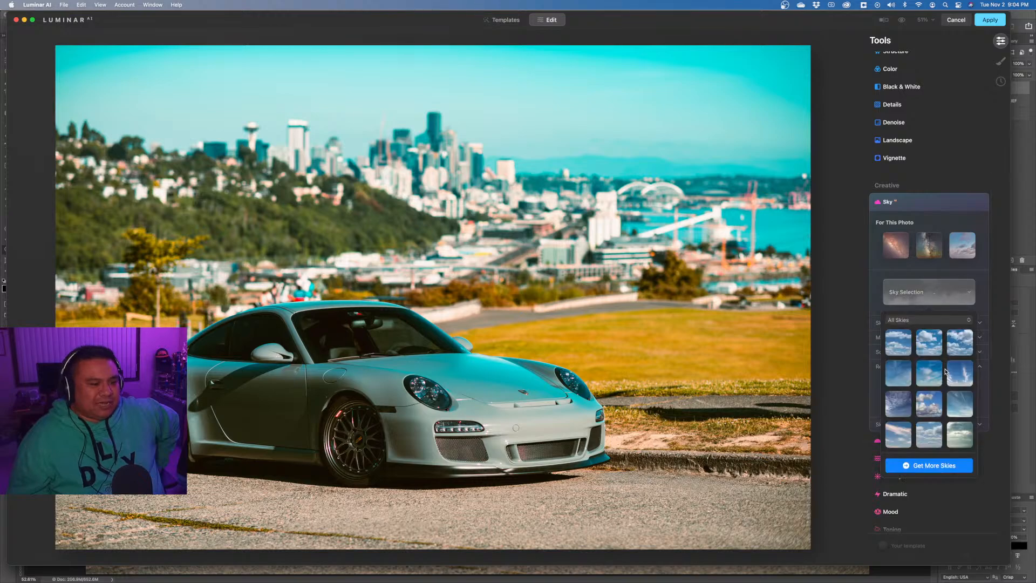
pyautogui.scroll(-1, 939, 372)
pyautogui.scroll(-1, 938, 373)
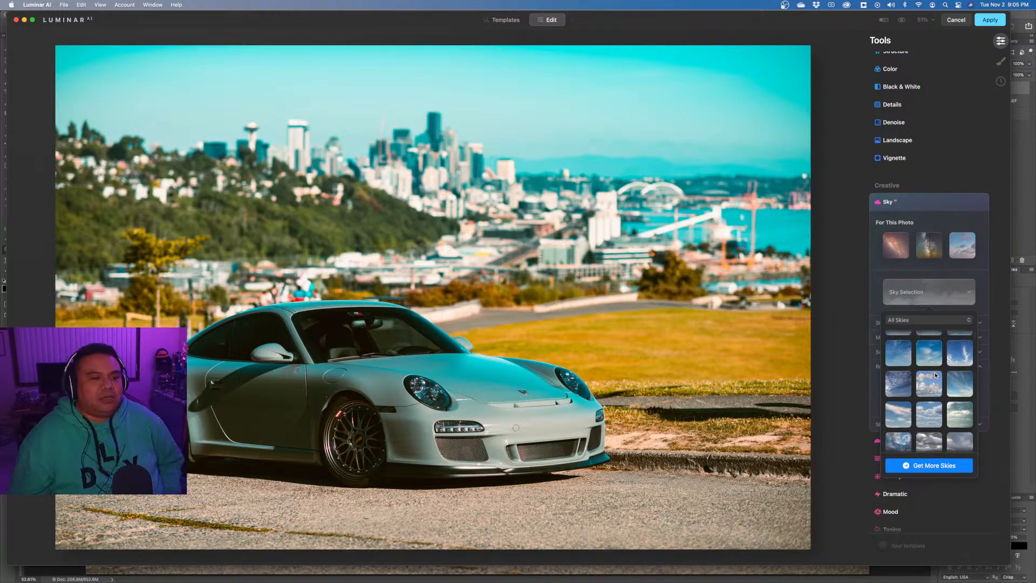
pyautogui.scroll(-2, 936, 377)
pyautogui.scroll(-10, 936, 376)
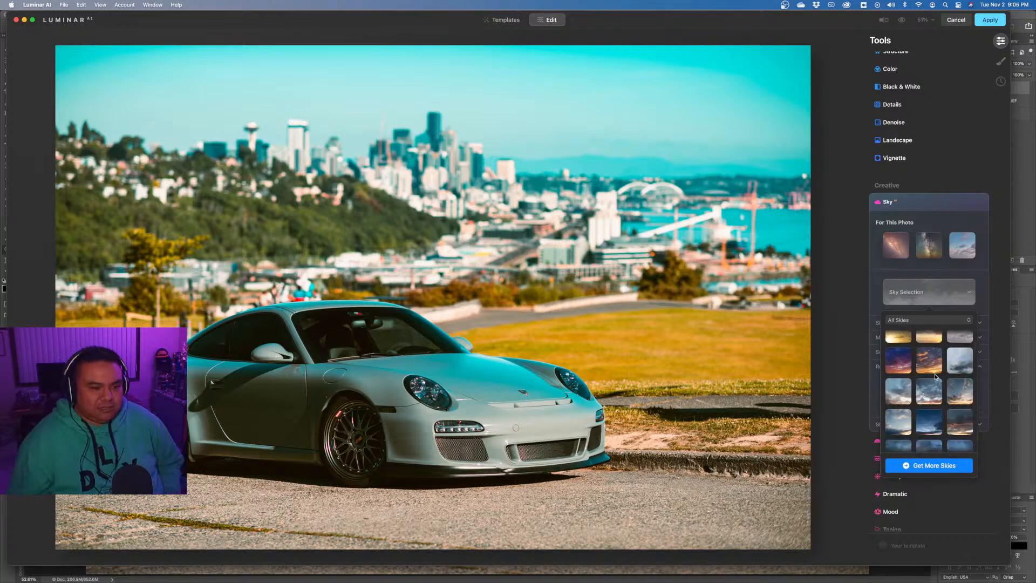
pyautogui.scroll(-6, 935, 376)
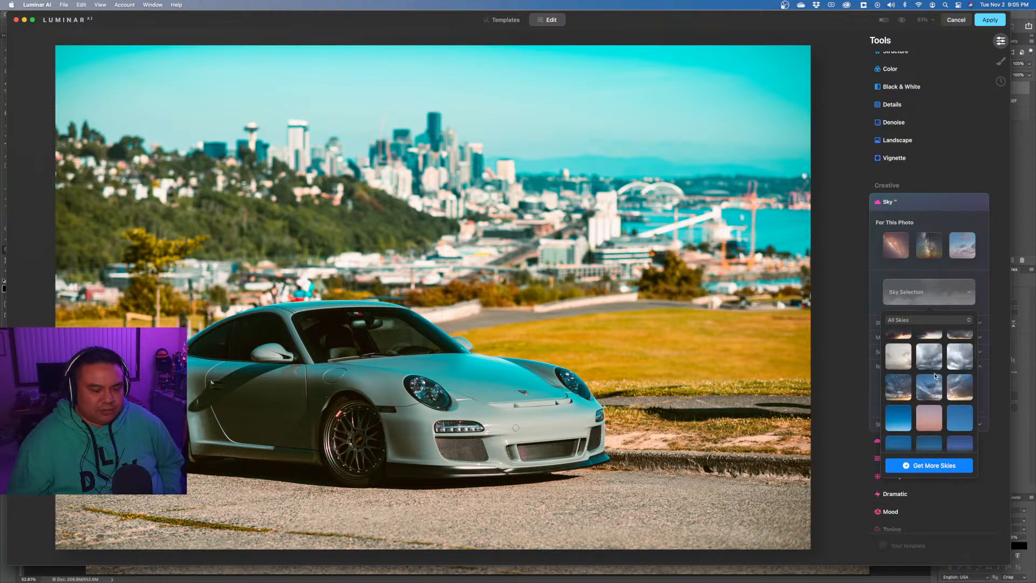
pyautogui.scroll(-10, 935, 376)
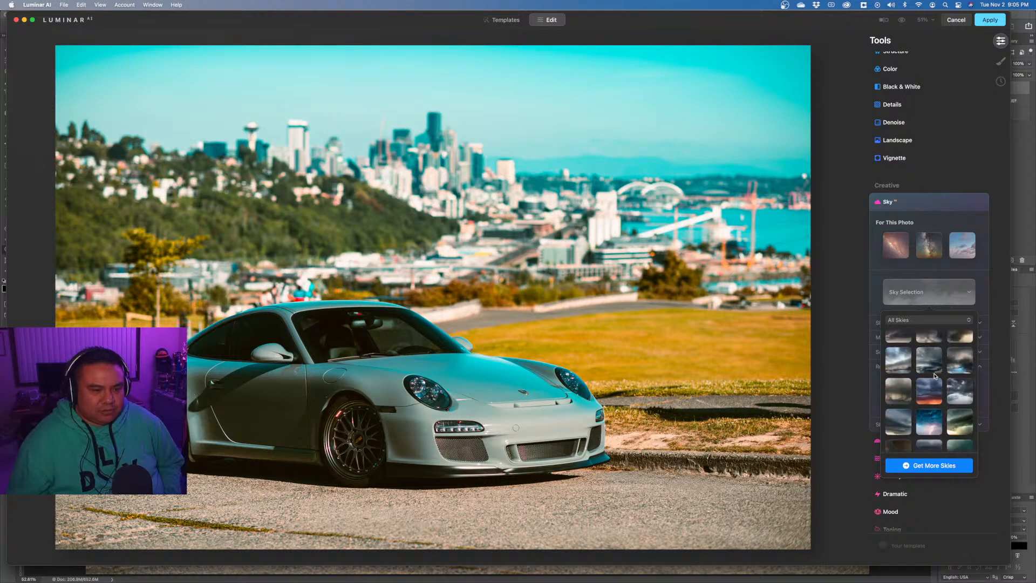
pyautogui.scroll(-8, 935, 376)
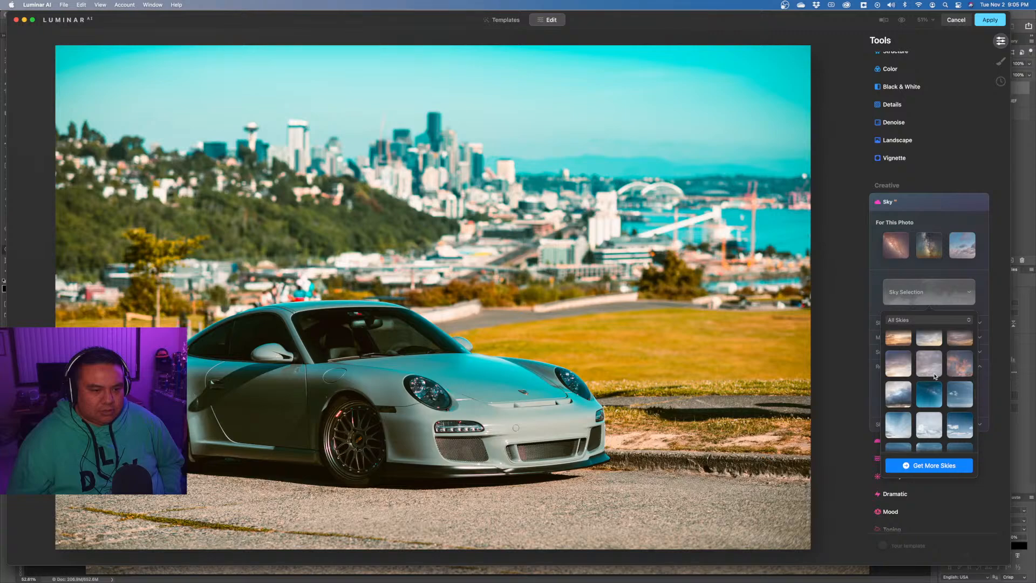
pyautogui.scroll(-1, 935, 376)
pyautogui.scroll(-3, 931, 386)
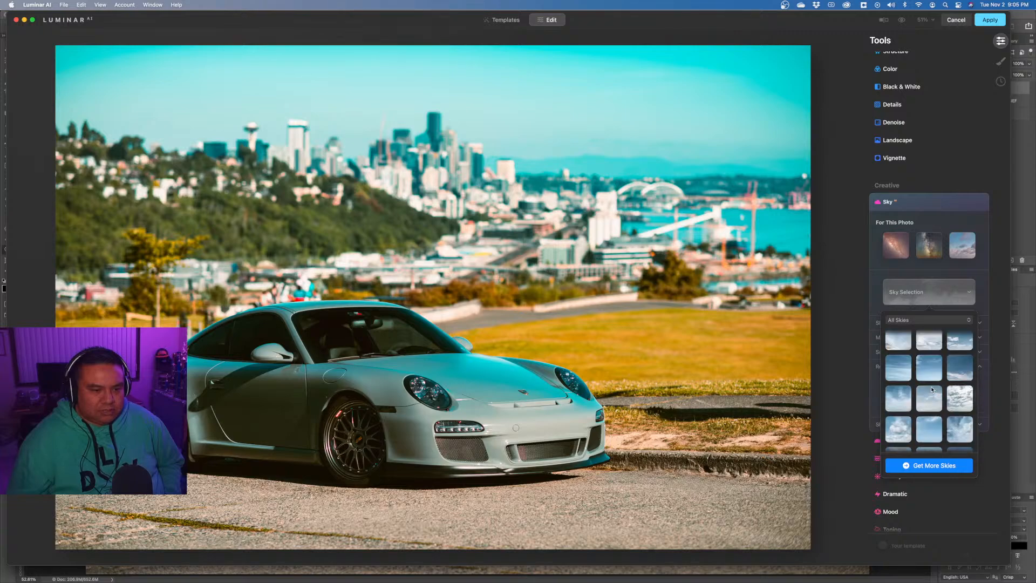
pyautogui.click(933, 429)
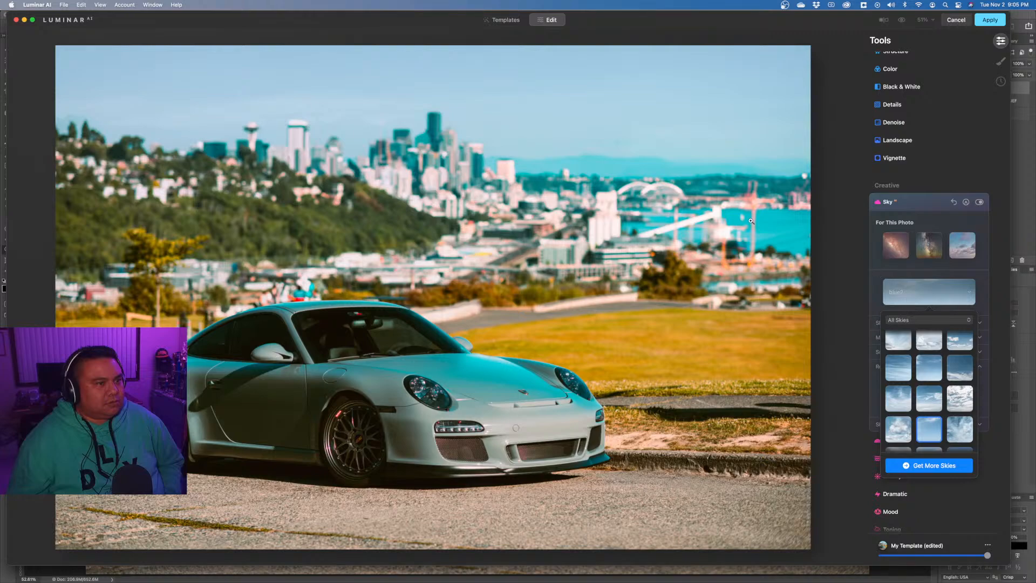
pyautogui.click(933, 297)
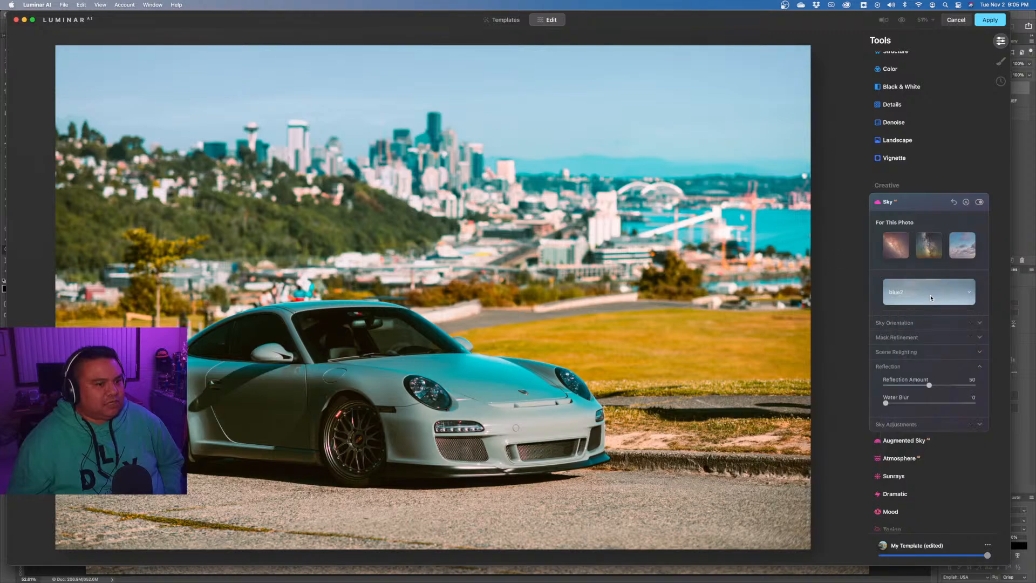
# Set the replacement sky's vertical position to about -89 and show the horizon position guide.
pyautogui.click(925, 322)
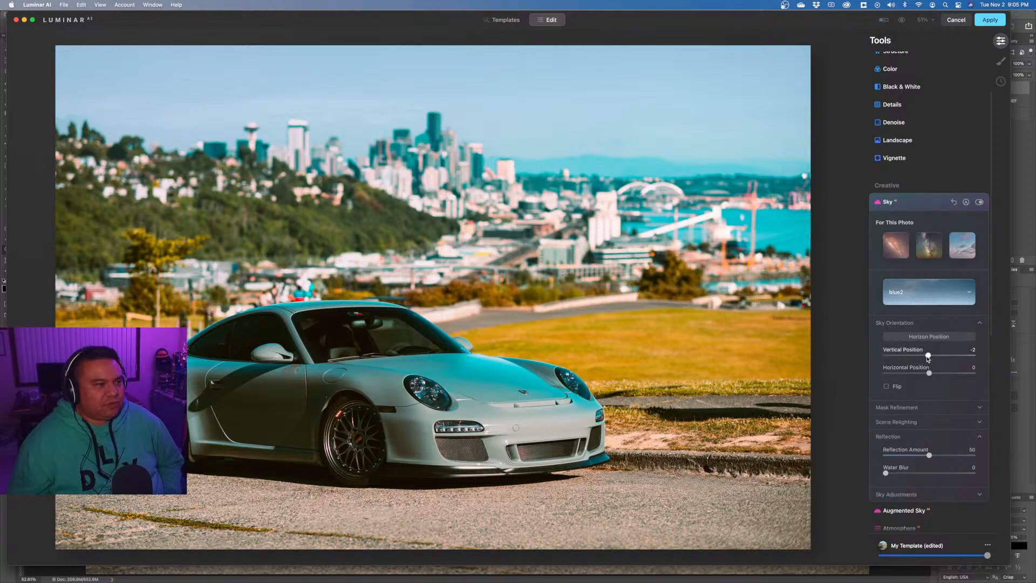
pyautogui.moveTo(928, 355); pyautogui.dragTo(887, 369)
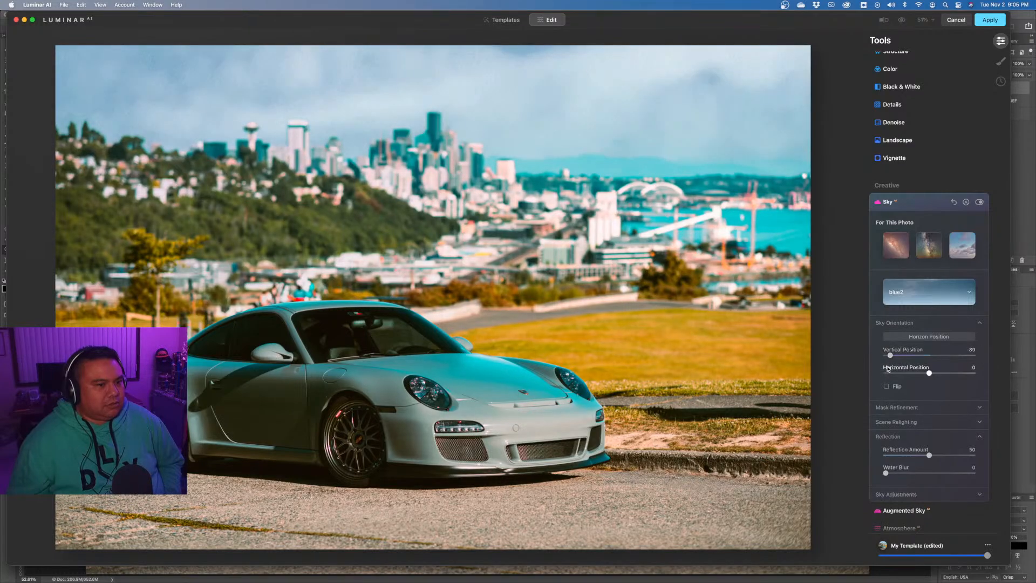
pyautogui.click(938, 299)
pyautogui.click(937, 300)
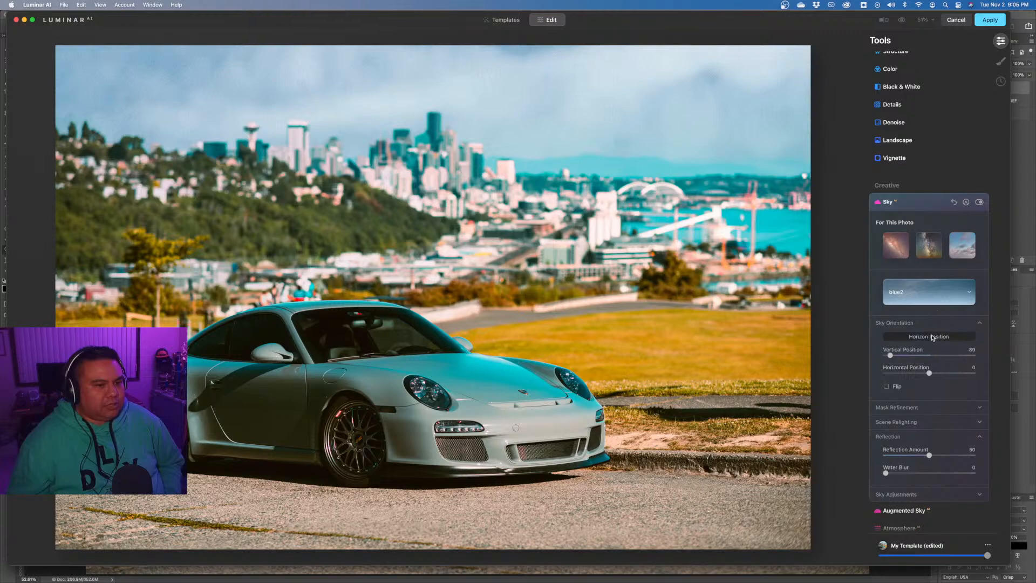
pyautogui.click(932, 337)
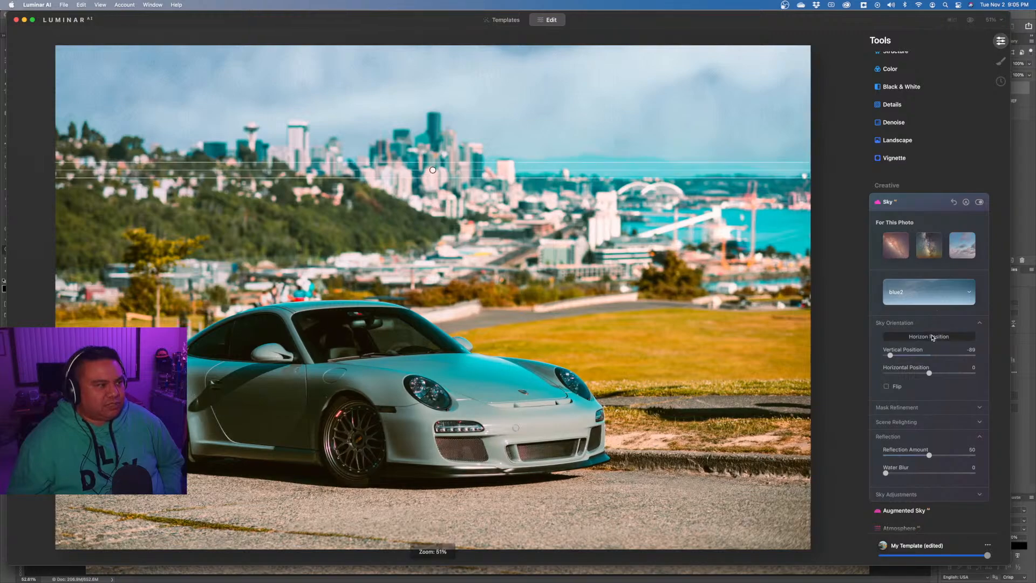
# Try other replacement skies, from the heavily clouded one to a darker blue one and blue27.
pyautogui.click(935, 292)
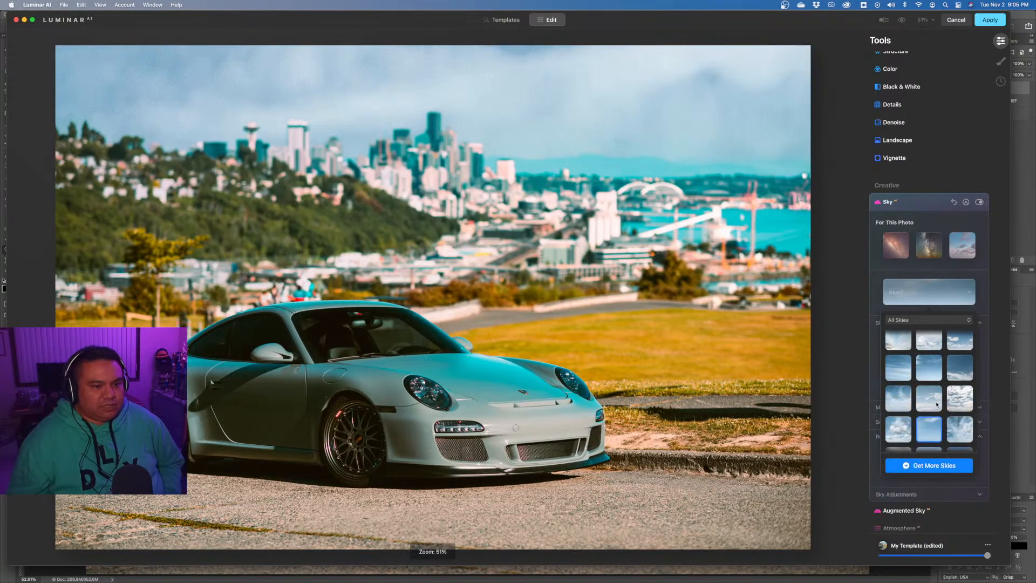
pyautogui.click(956, 402)
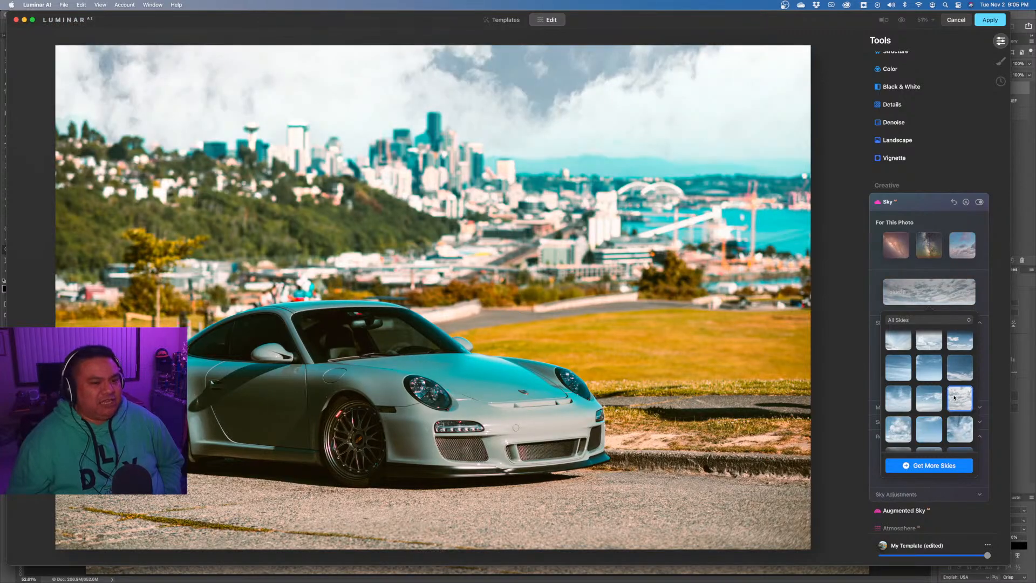
pyautogui.click(955, 372)
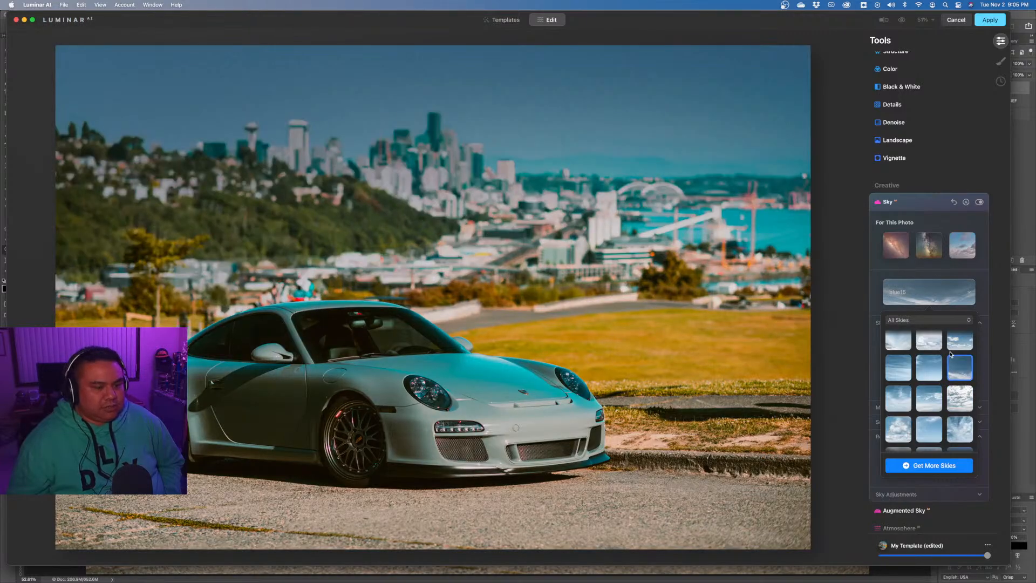
pyautogui.scroll(-3, 940, 413)
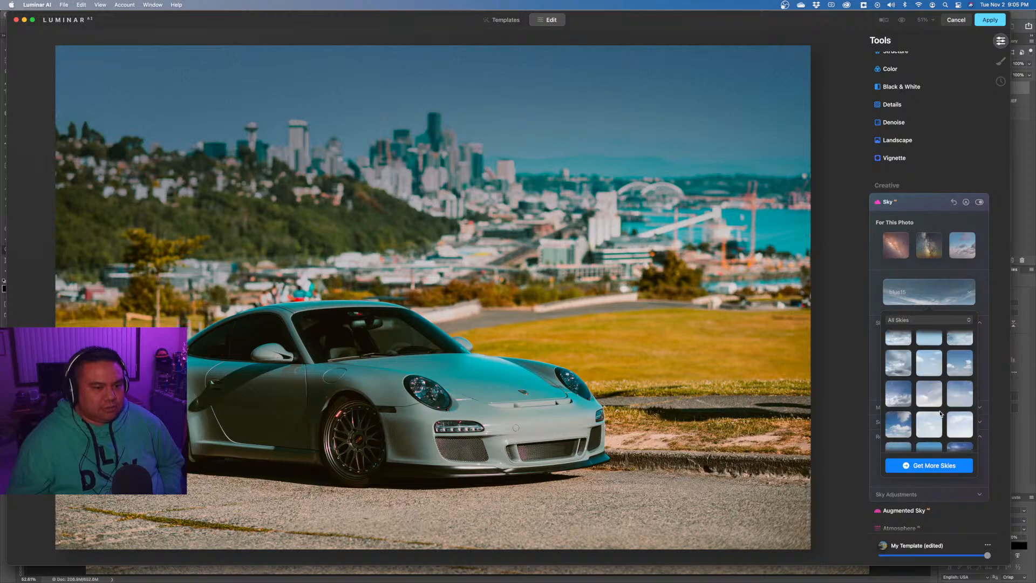
pyautogui.click(911, 428)
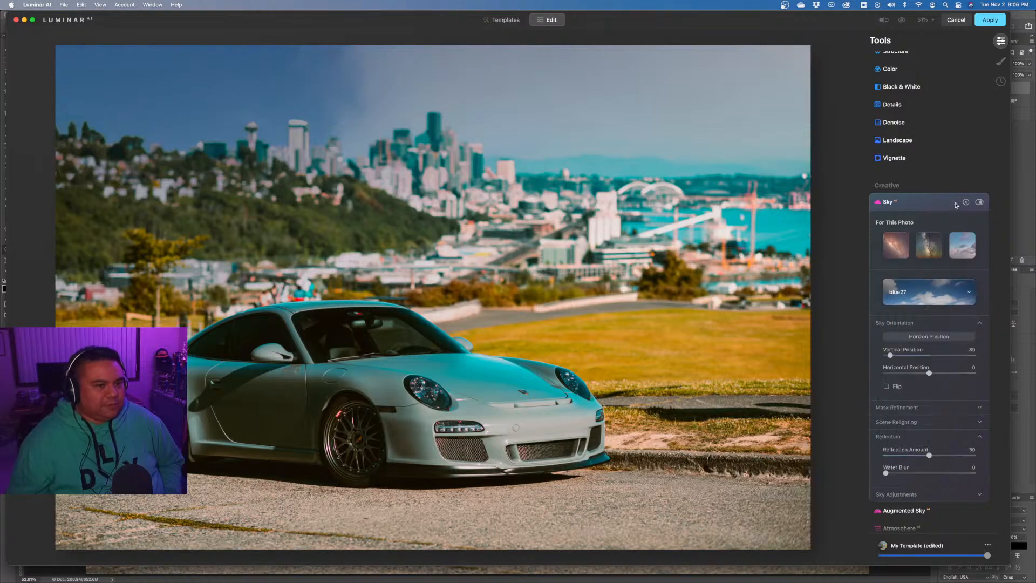
# Reset the sky replacement, collapse the Sky tool, and return to Photoshop without applying the filter.
pyautogui.click(935, 209)
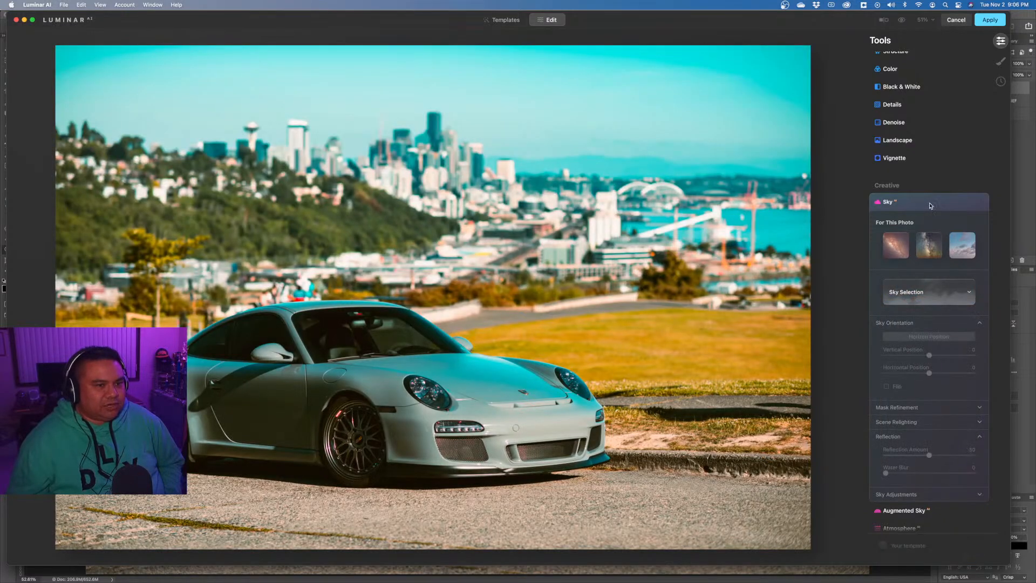
pyautogui.click(930, 204)
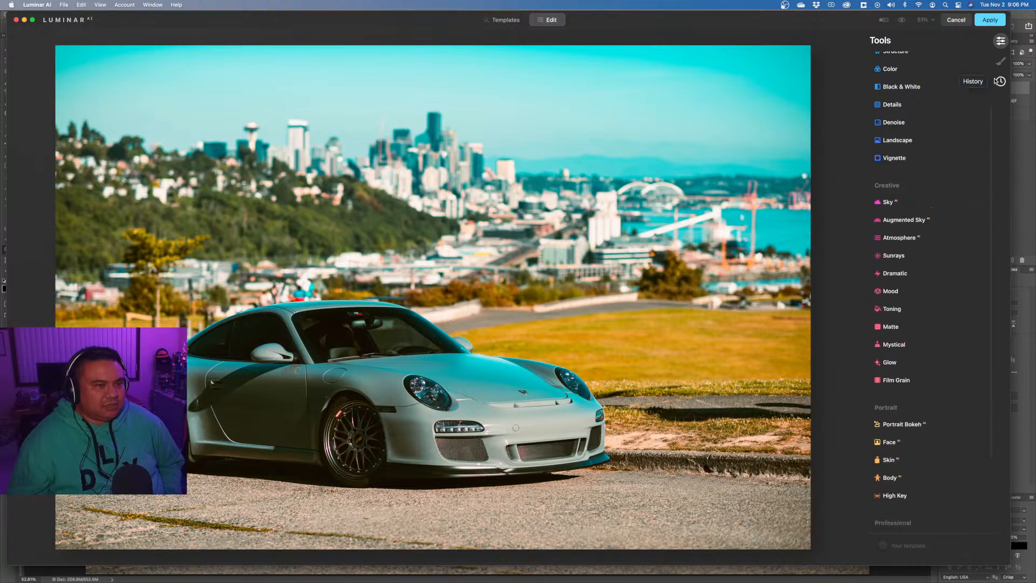
pyautogui.scroll(3, 947, 216)
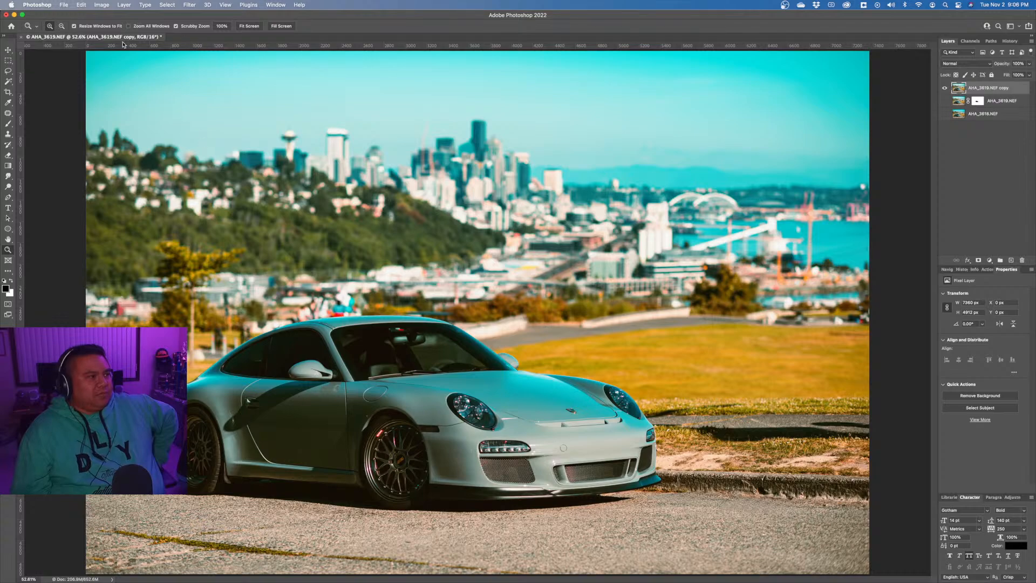
# Save the retouched Porsche photo with its layers and close the document.
pyautogui.click(39, 6)
pyautogui.moveTo(63, 5)
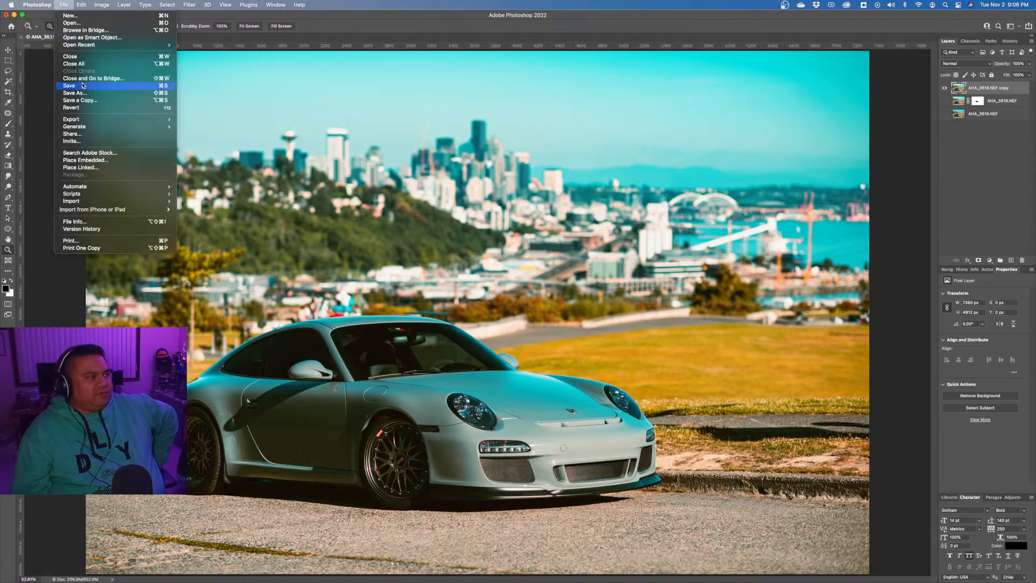
pyautogui.click(82, 88)
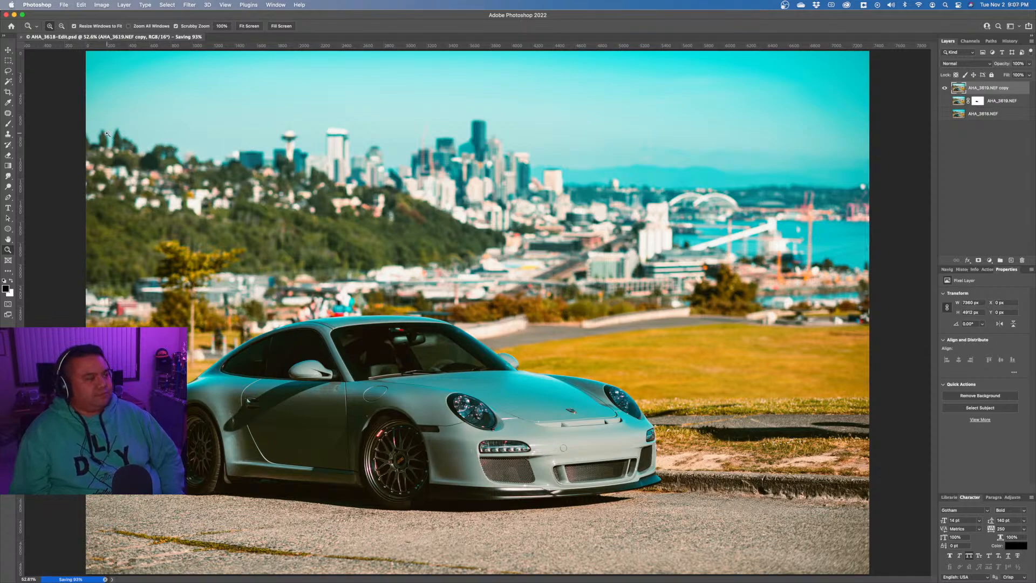
pyautogui.click(21, 38)
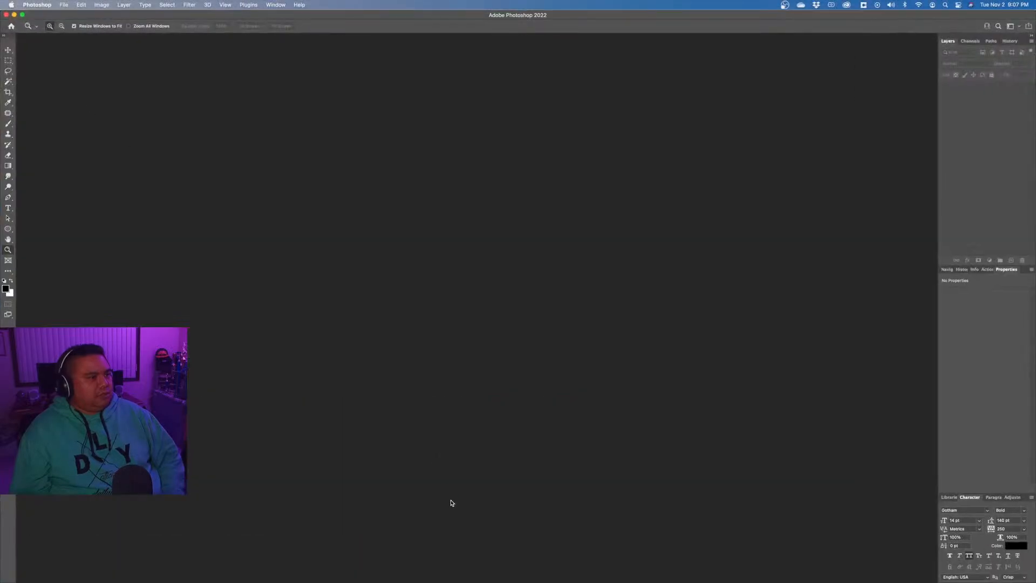
# Switch to Lightroom Classic and add a radial gradient mask over the car's shaded door and wheels on AHA_3618-Edit.psd.
pyautogui.moveTo(468, 582)
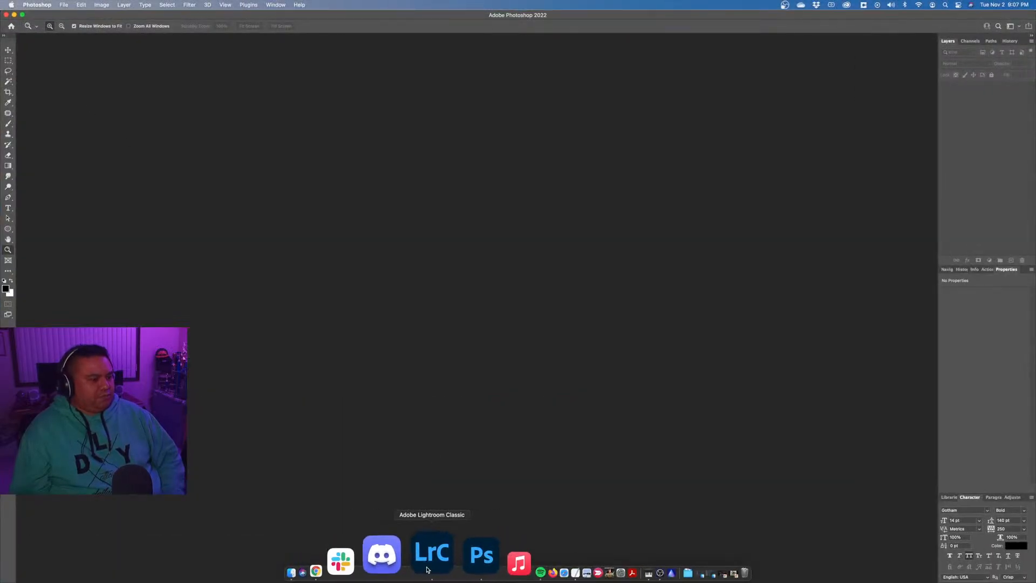
pyautogui.click(427, 568)
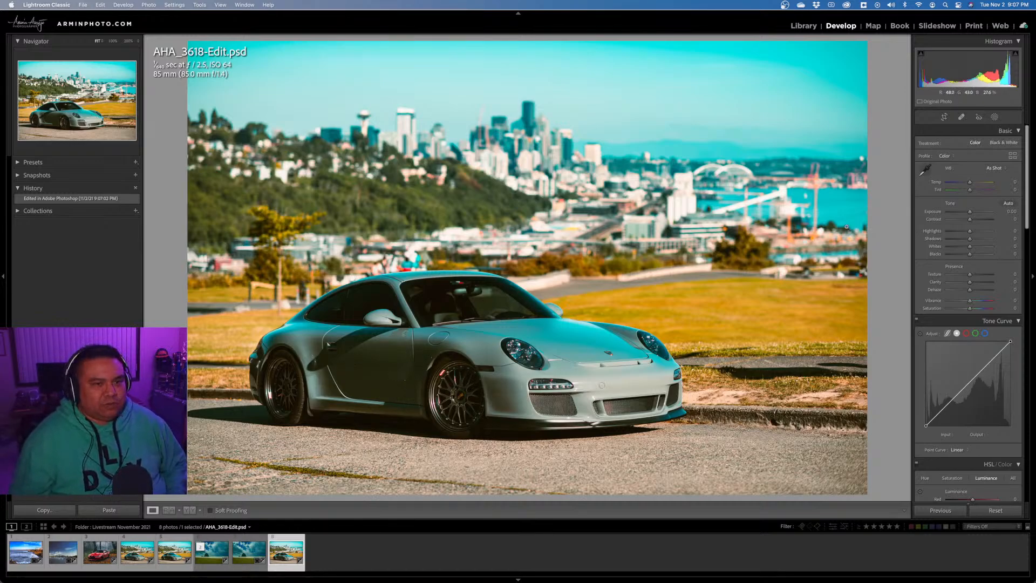
pyautogui.click(995, 117)
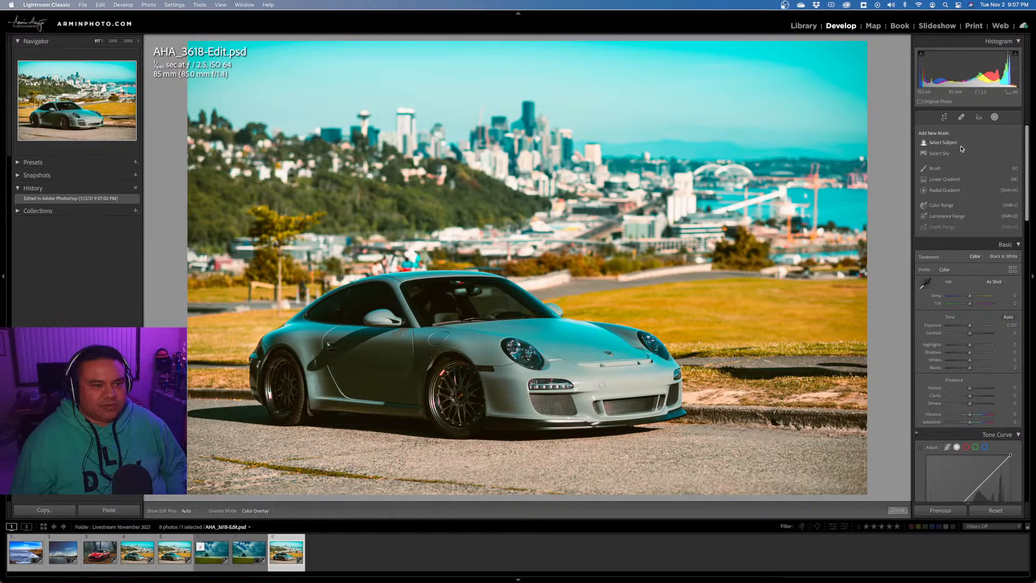
pyautogui.click(943, 192)
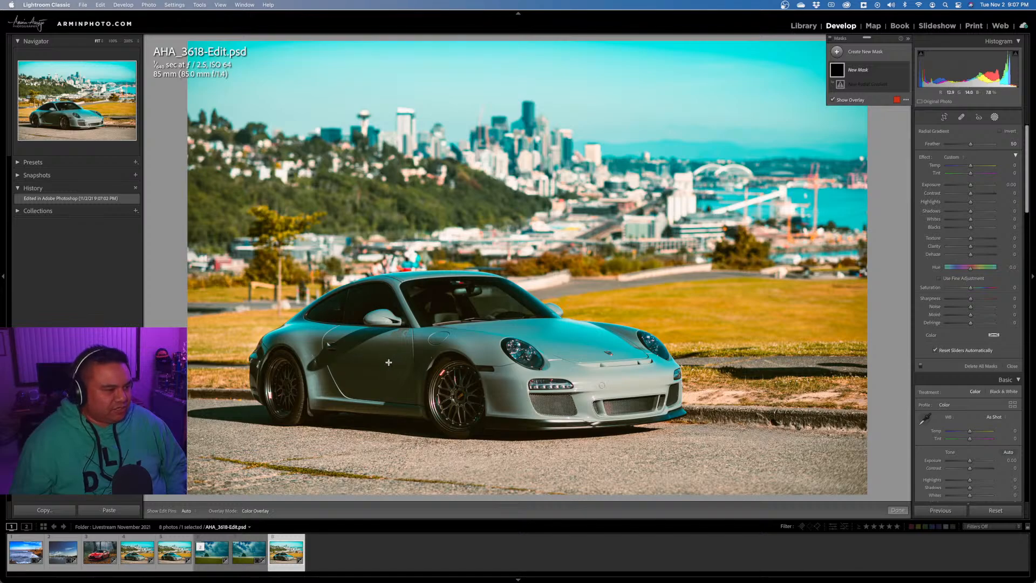
pyautogui.moveTo(388, 363); pyautogui.dragTo(527, 424)
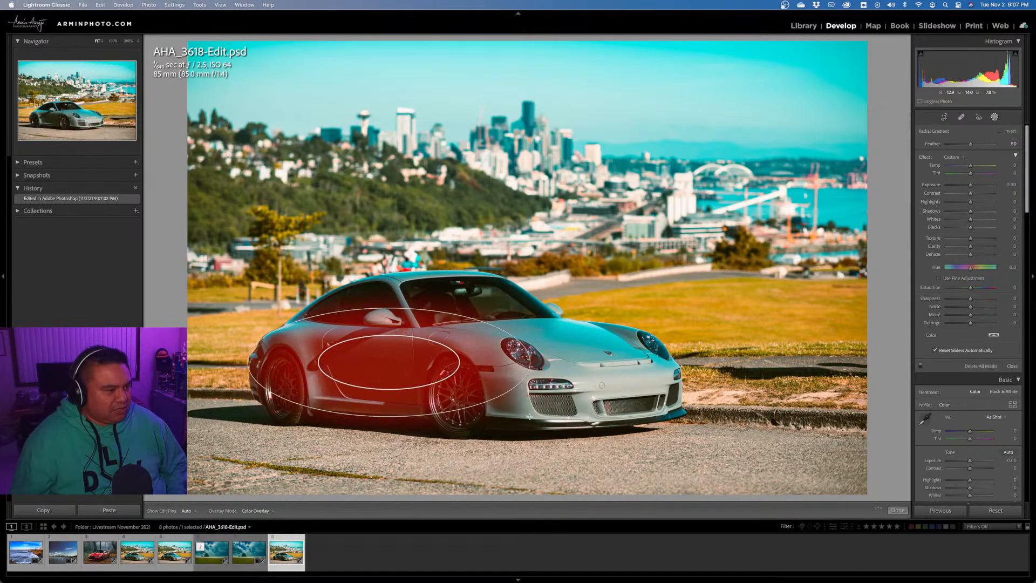
# Fit the radial gradient more closely over the car's door and wheels, and set its Exposure to 1.11 and Temp to -37.
pyautogui.moveTo(387, 373); pyautogui.dragTo(384, 375)
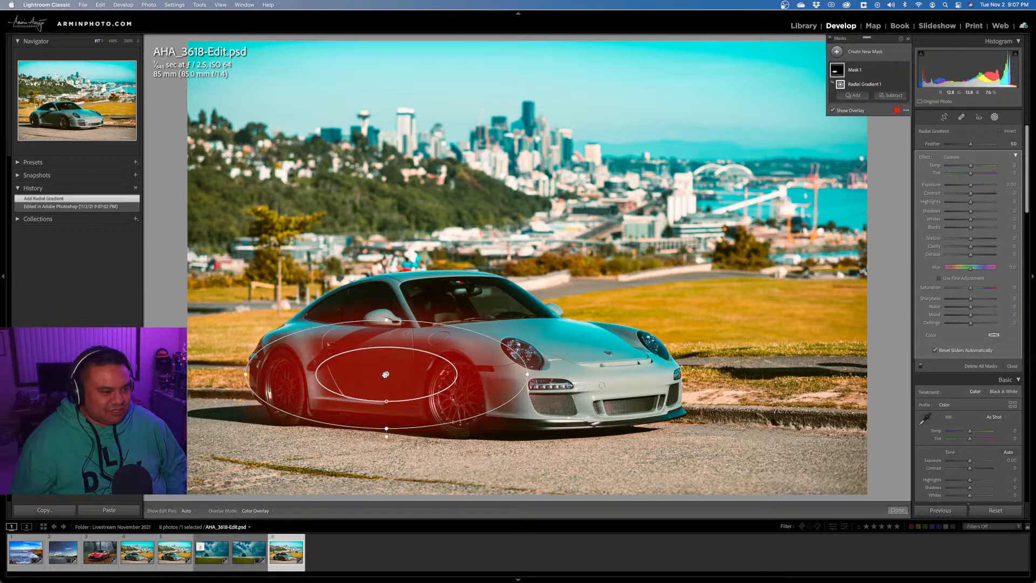
pyautogui.moveTo(519, 398); pyautogui.dragTo(517, 400)
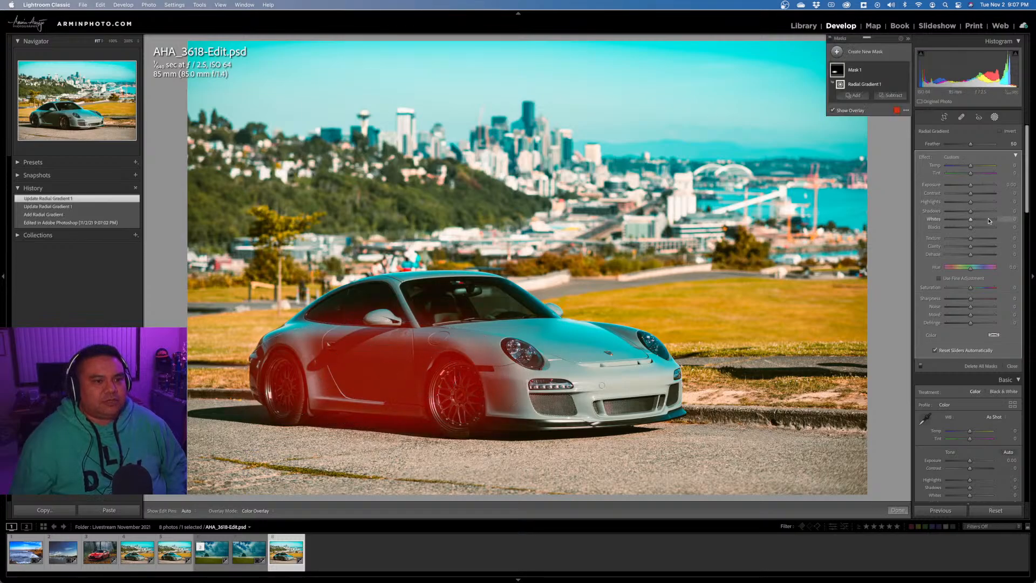
pyautogui.moveTo(971, 187); pyautogui.dragTo(977, 186)
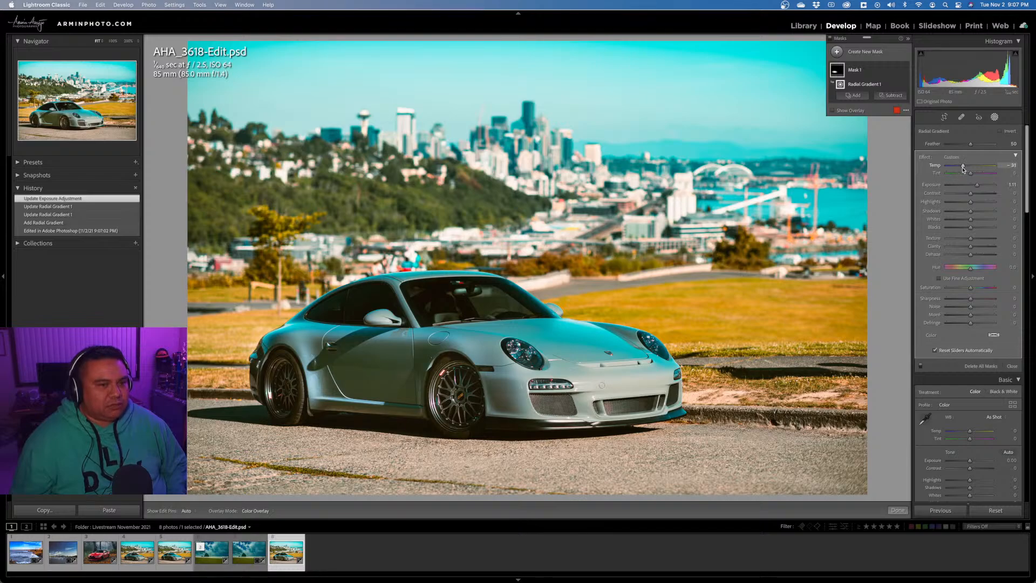
pyautogui.moveTo(963, 169); pyautogui.dragTo(964, 168)
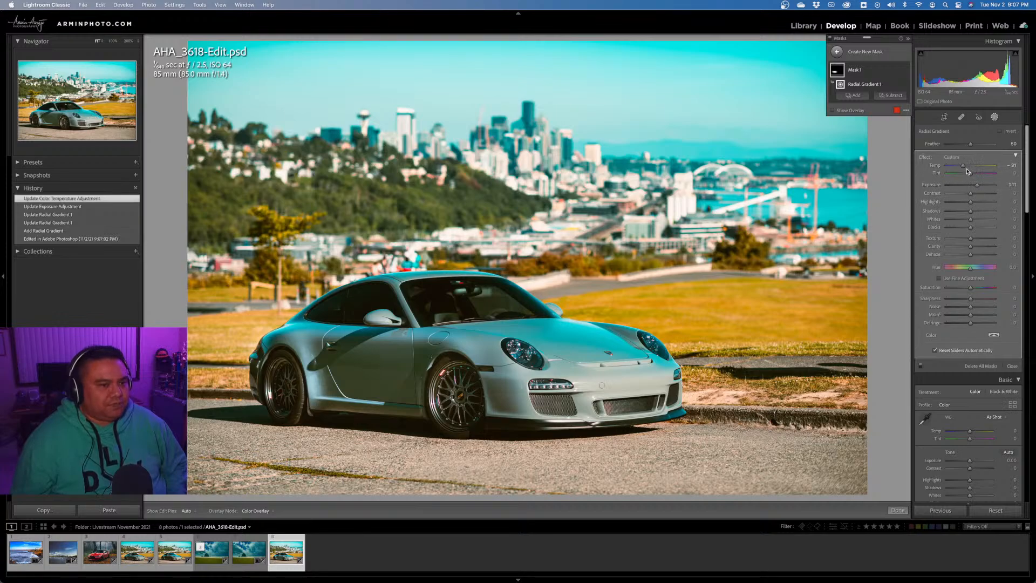
pyautogui.moveTo(965, 168); pyautogui.dragTo(965, 170)
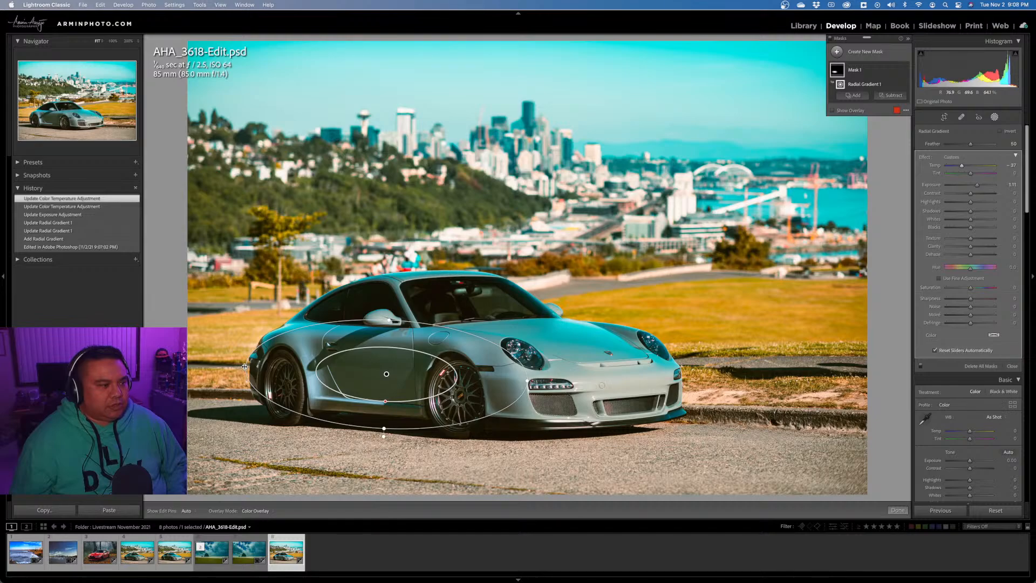
pyautogui.moveTo(244, 367); pyautogui.dragTo(252, 368)
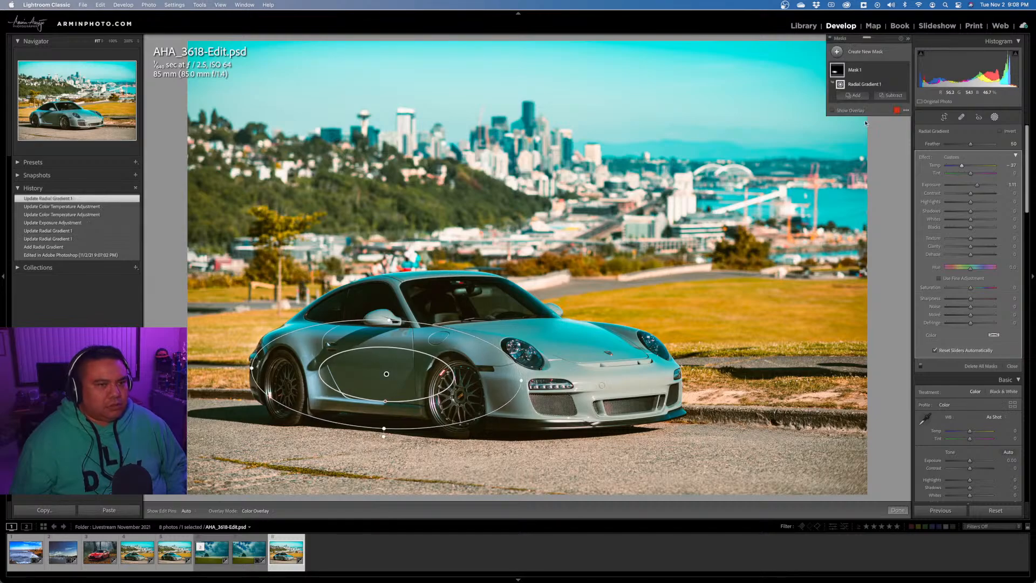
# Subtract a luminance range from the radial gradient mask, sampling the lower bodywork just behind the door.
pyautogui.click(893, 97)
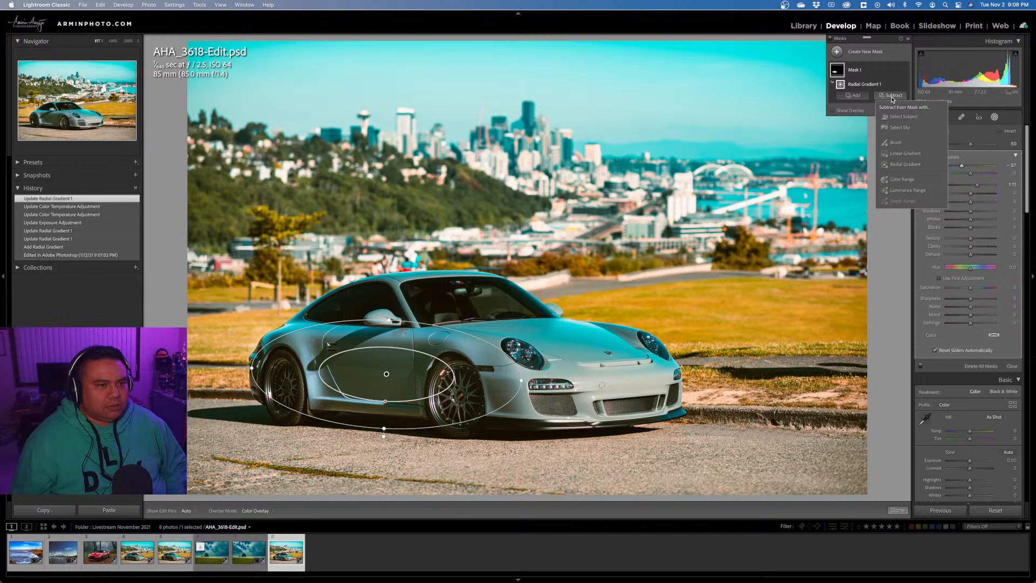
pyautogui.click(916, 192)
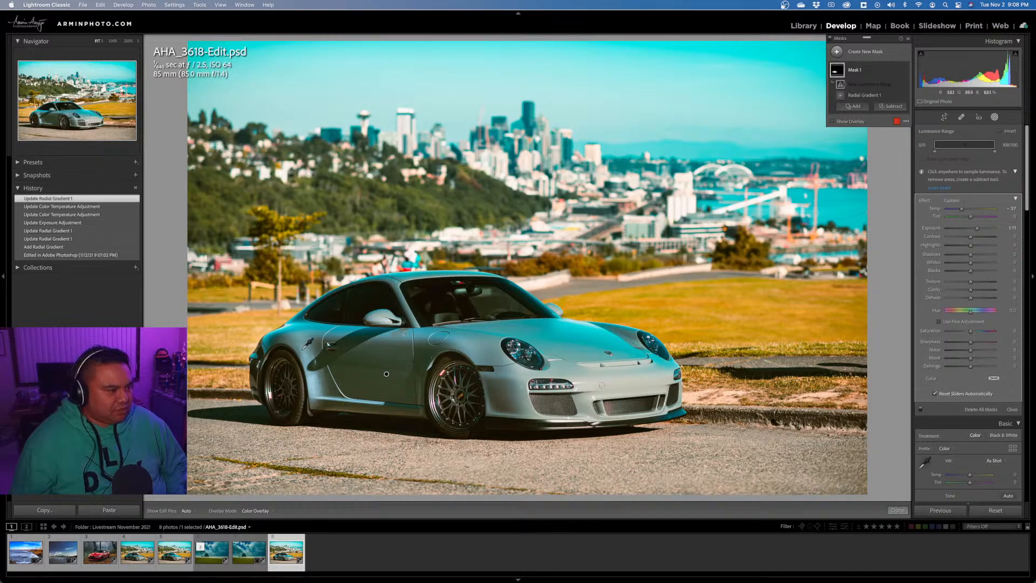
pyautogui.click(310, 383)
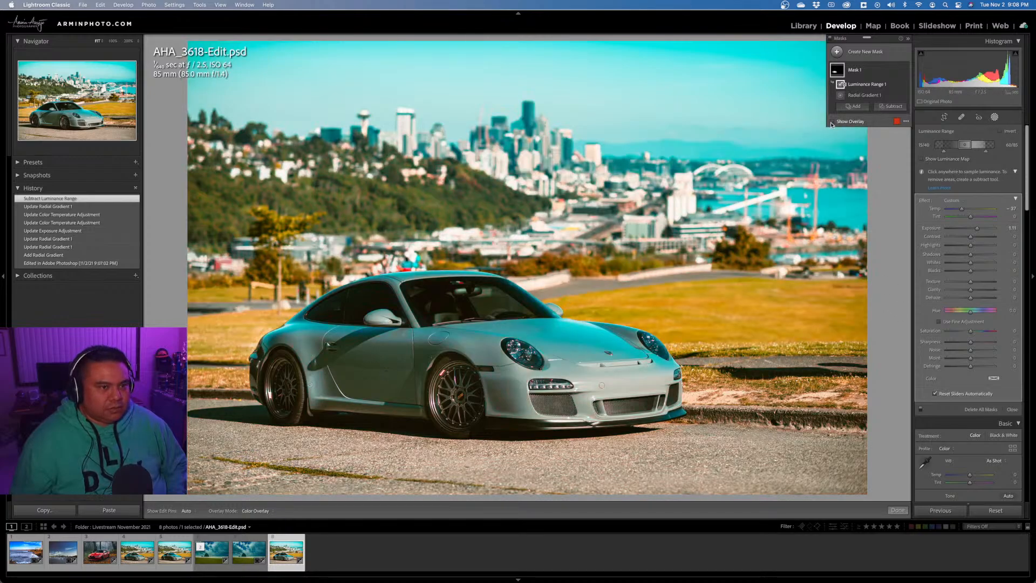
# Inspect the mask using the luminance map and the red overlay, turn both off again, and close masking.
pyautogui.click(942, 159)
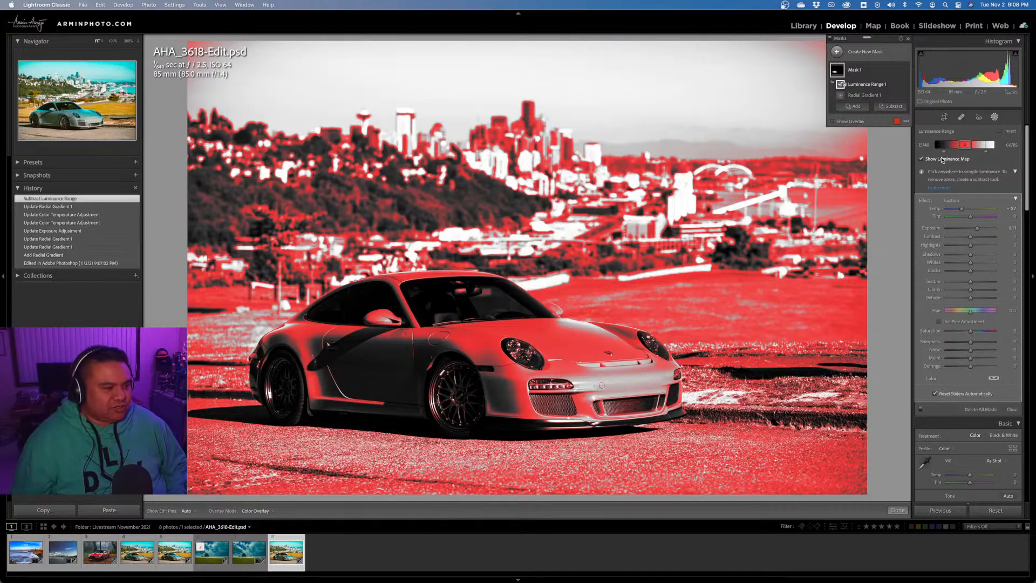
pyautogui.click(942, 159)
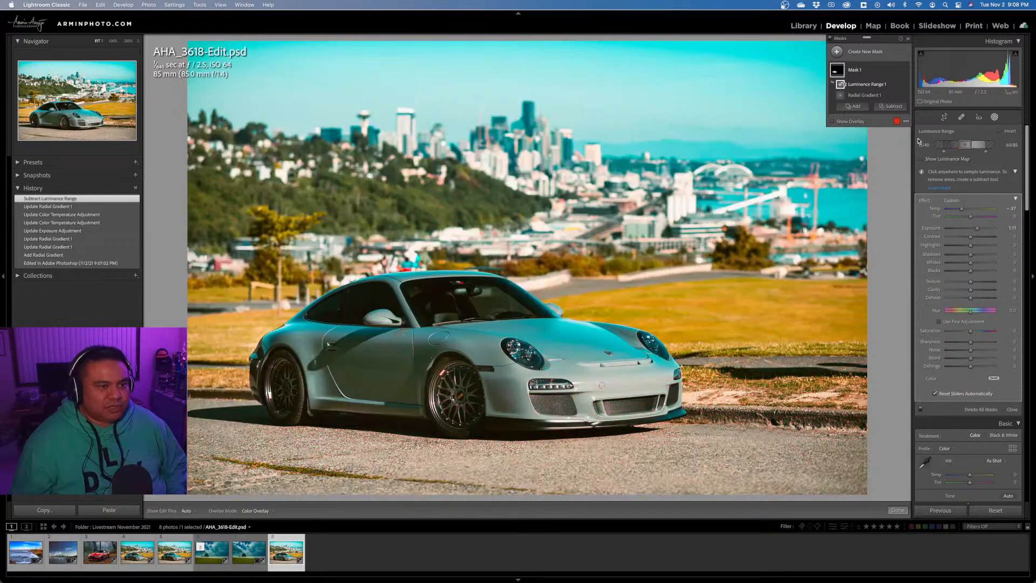
pyautogui.click(847, 123)
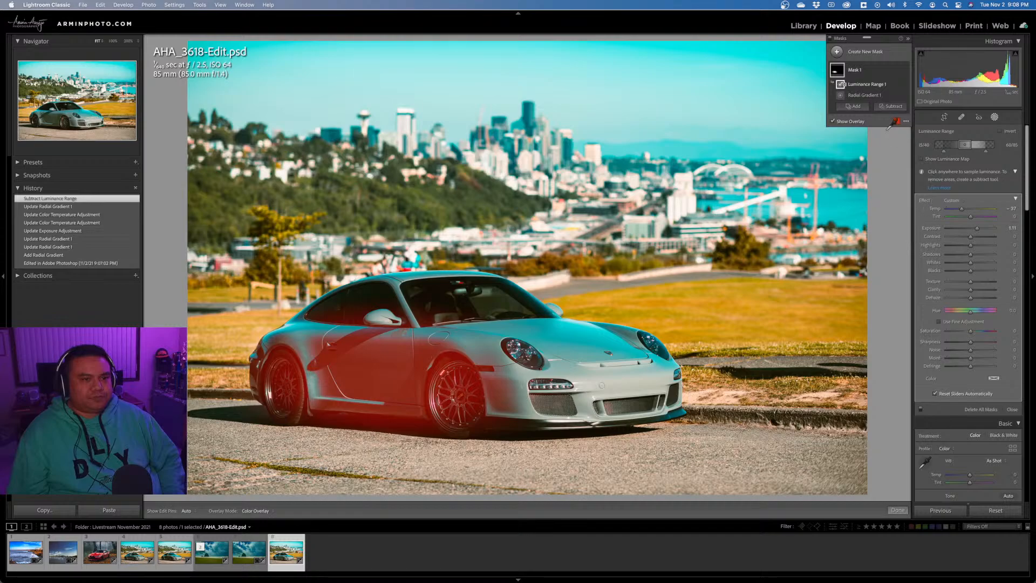
pyautogui.click(833, 121)
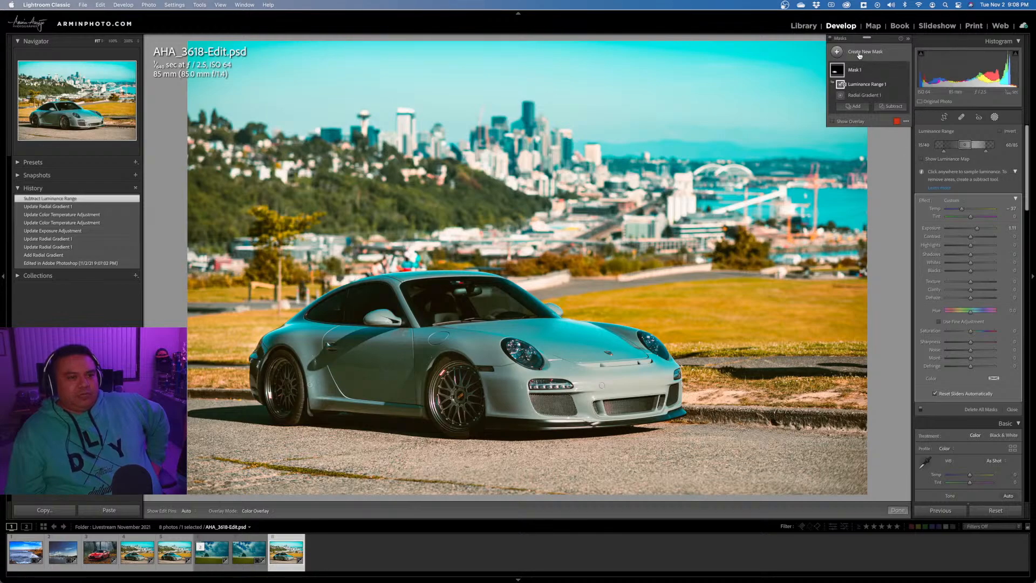
pyautogui.click(1012, 409)
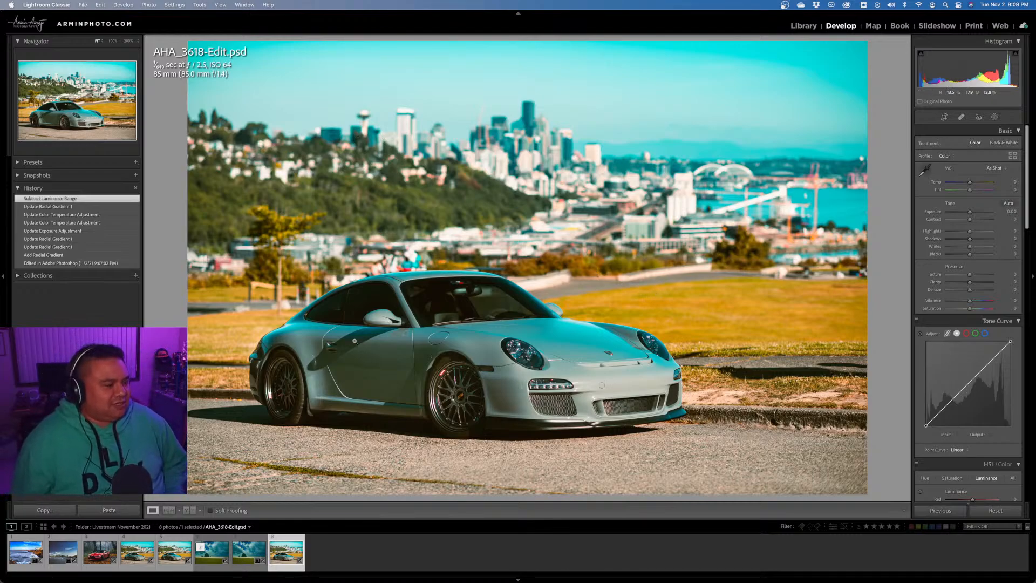
# Switch to the Chrome window showing begging-beaver.jpg and copy the beaver image.
pyautogui.moveTo(438, 580)
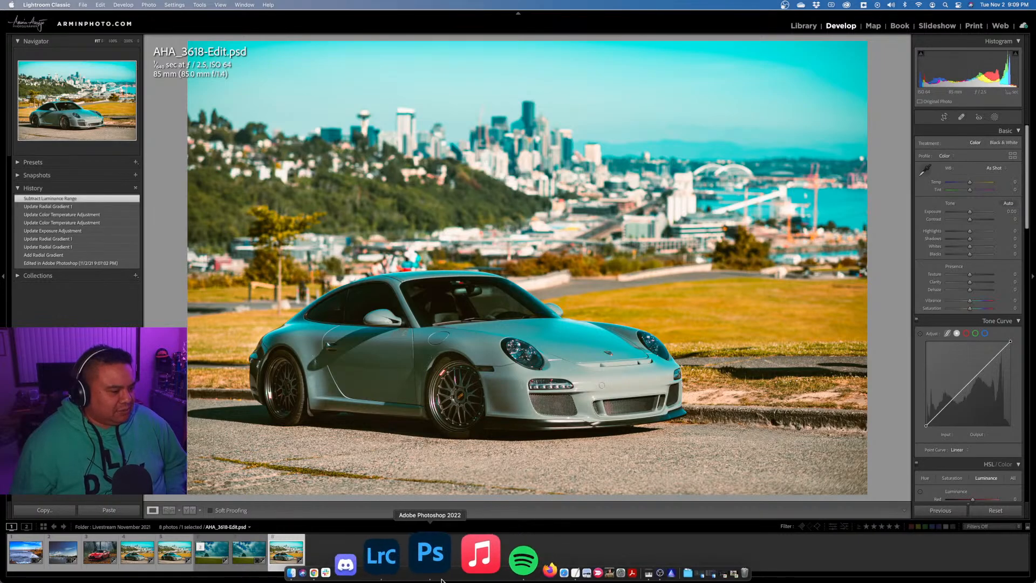
pyautogui.hotkey('ctrl', 'Up')
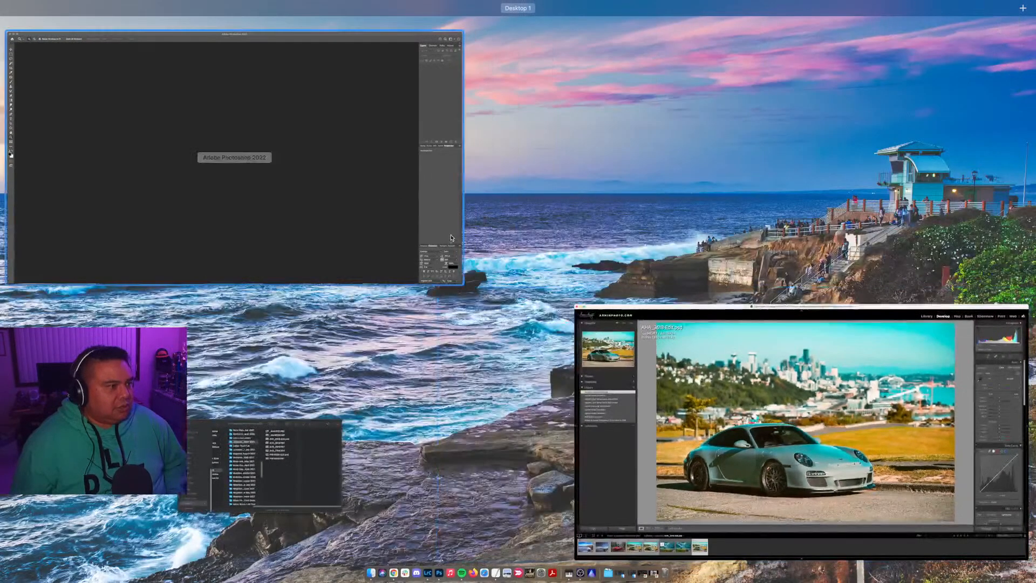
pyautogui.click(785, 347)
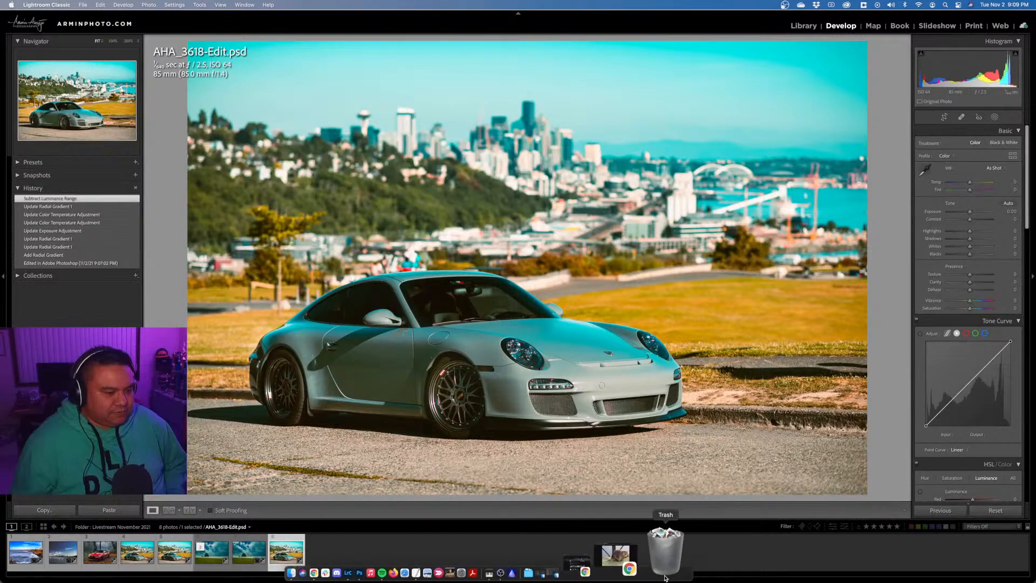
pyautogui.click(657, 574)
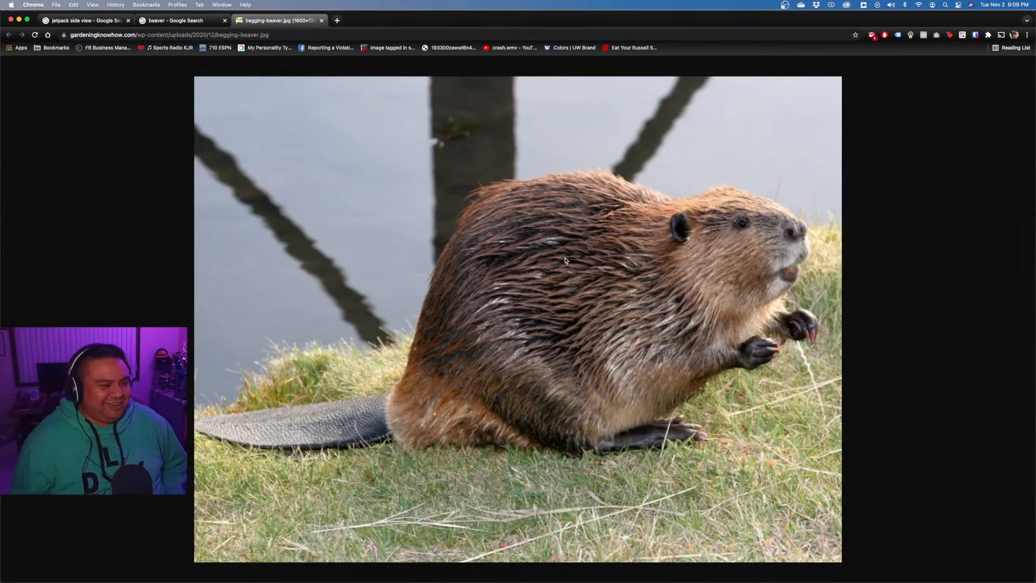
pyautogui.rightClick(504, 180)
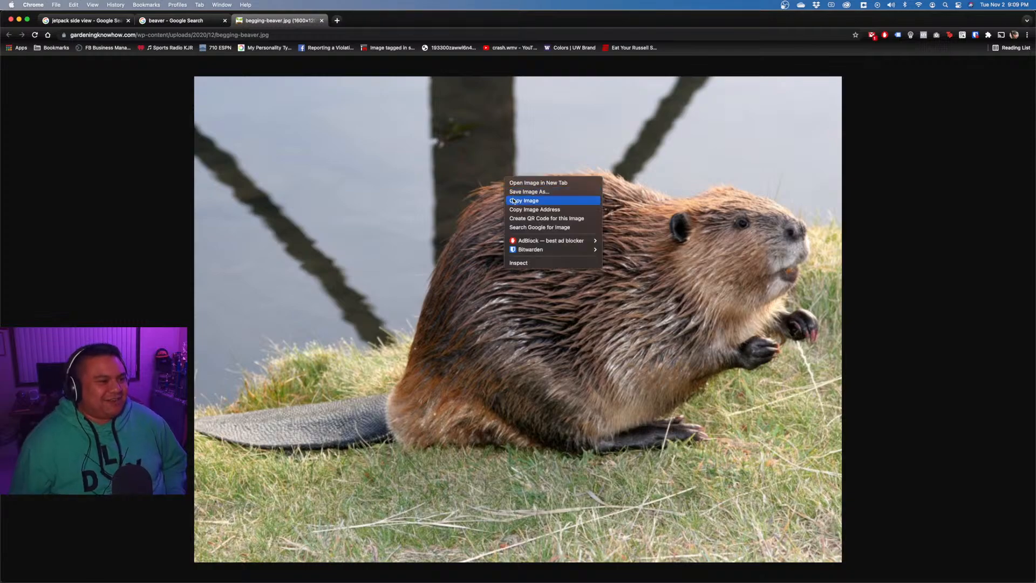
pyautogui.click(513, 200)
# Switch to Photoshop, create a 1600 x 1200 px document at 72 ppi from the Clipboard preset, and paste the beaver image.
pyautogui.moveTo(406, 582)
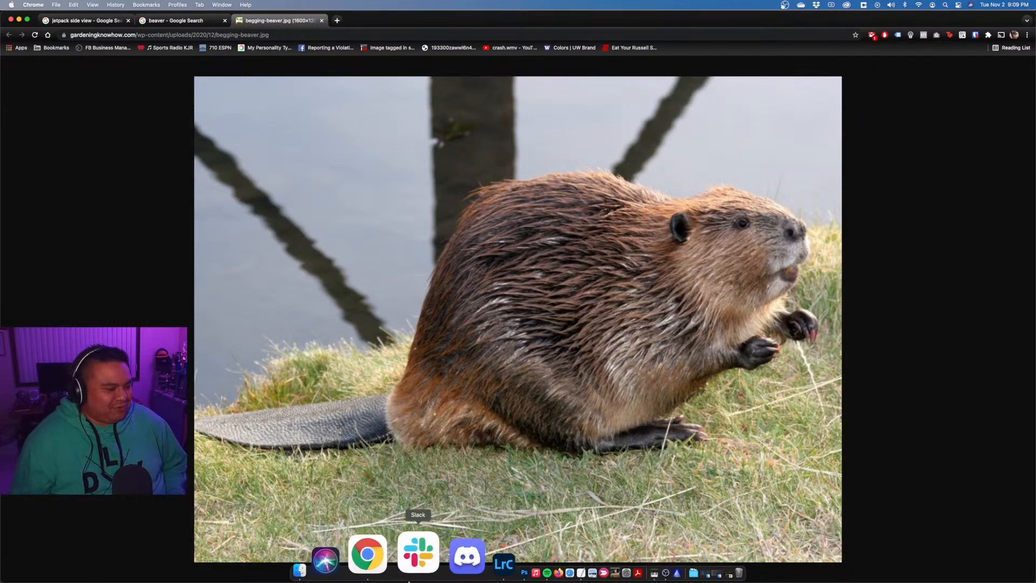
pyautogui.click(442, 561)
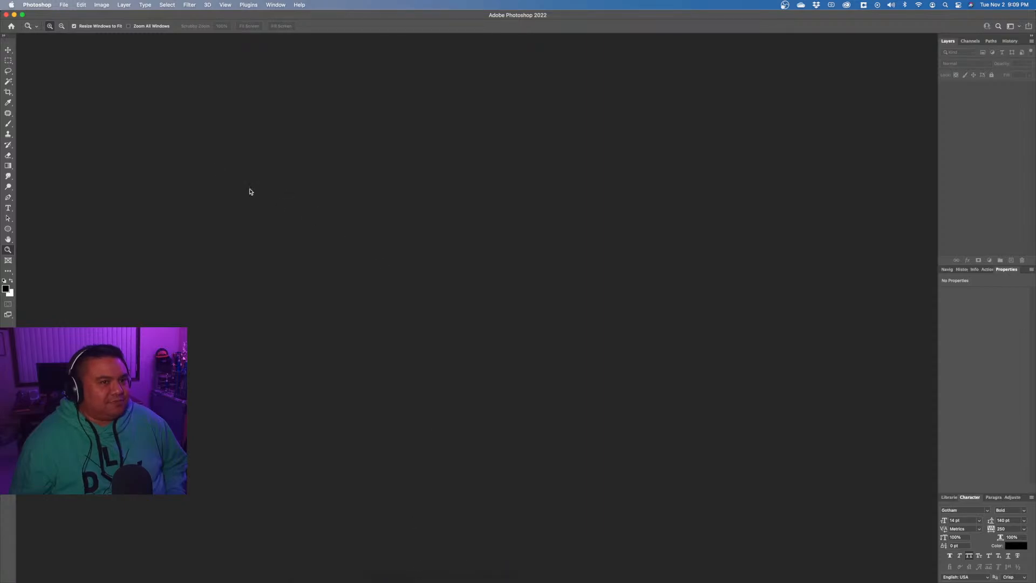
pyautogui.click(63, 5)
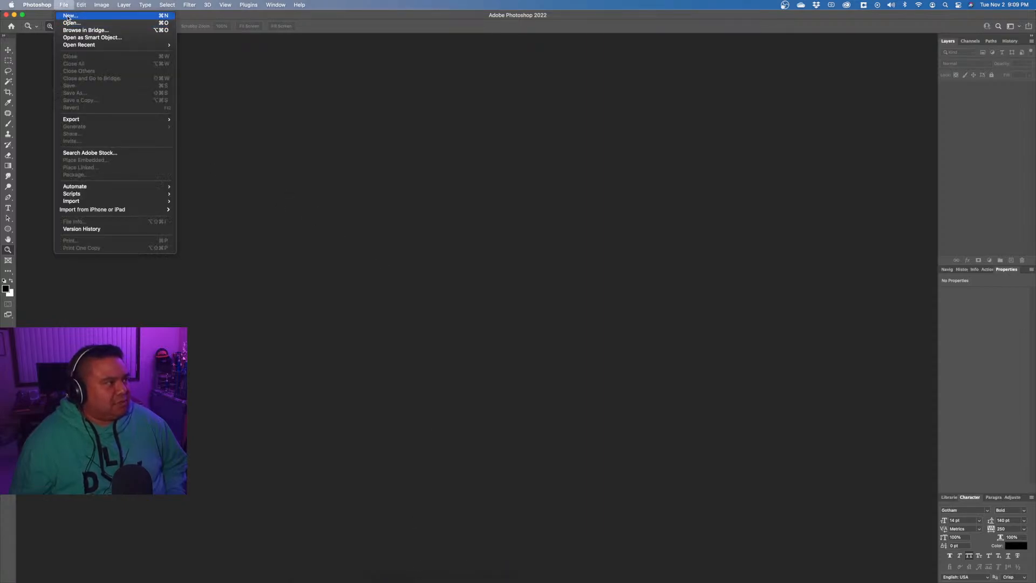
pyautogui.click(70, 20)
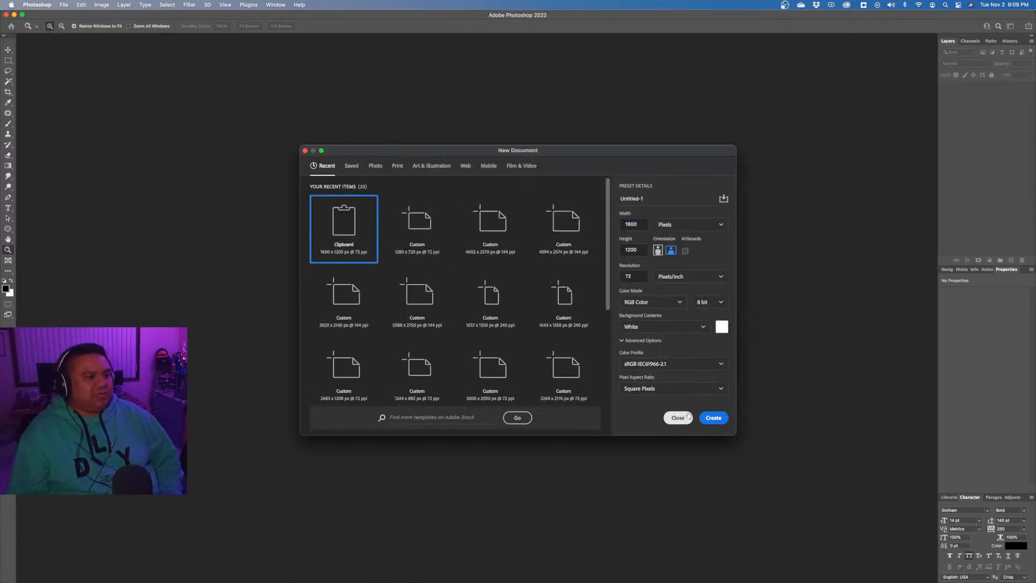
pyautogui.click(713, 417)
pyautogui.press('super+v')
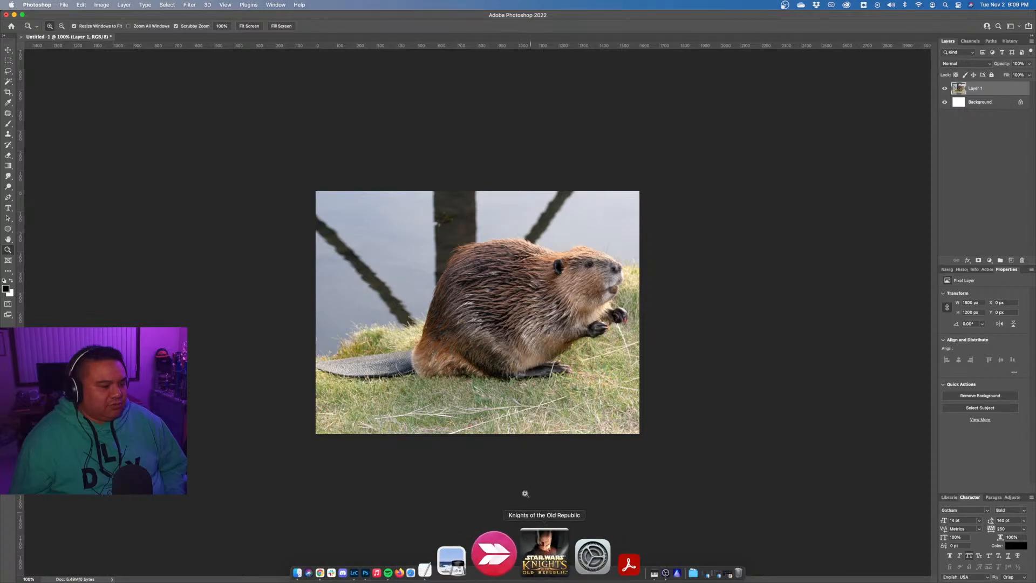
# Look over the "jetpack side view" image results in Chrome against the beaver's pose, and return to Photoshop.
pyautogui.hotkey('ctrl', 'Up')
pyautogui.click(182, 138)
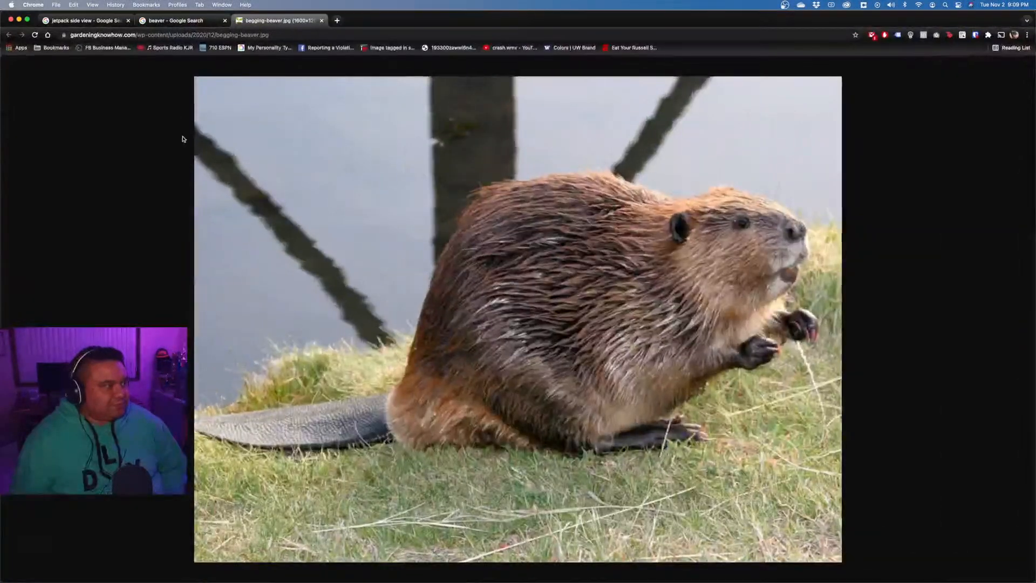
pyautogui.click(97, 20)
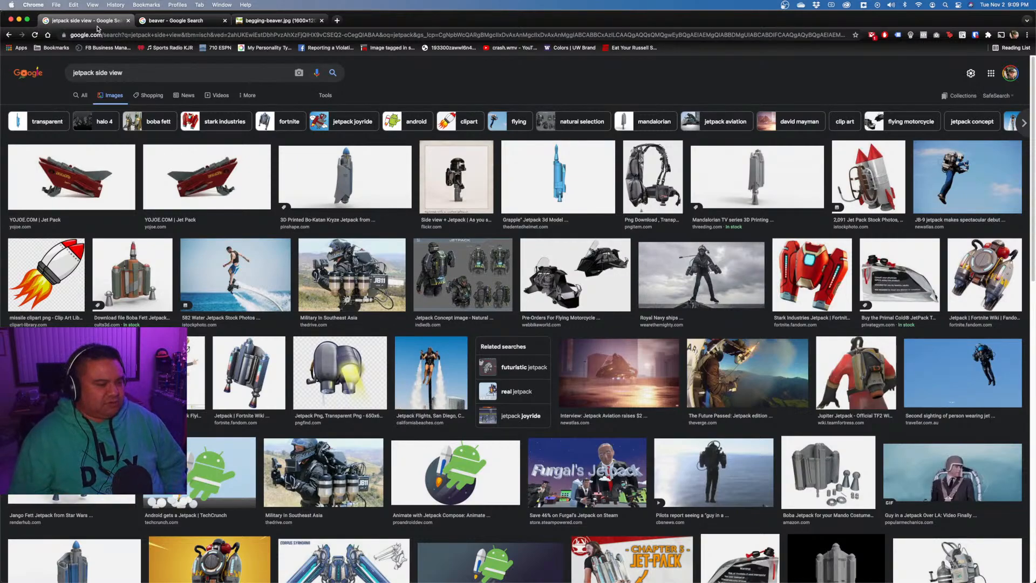
pyautogui.press('super+Tab')
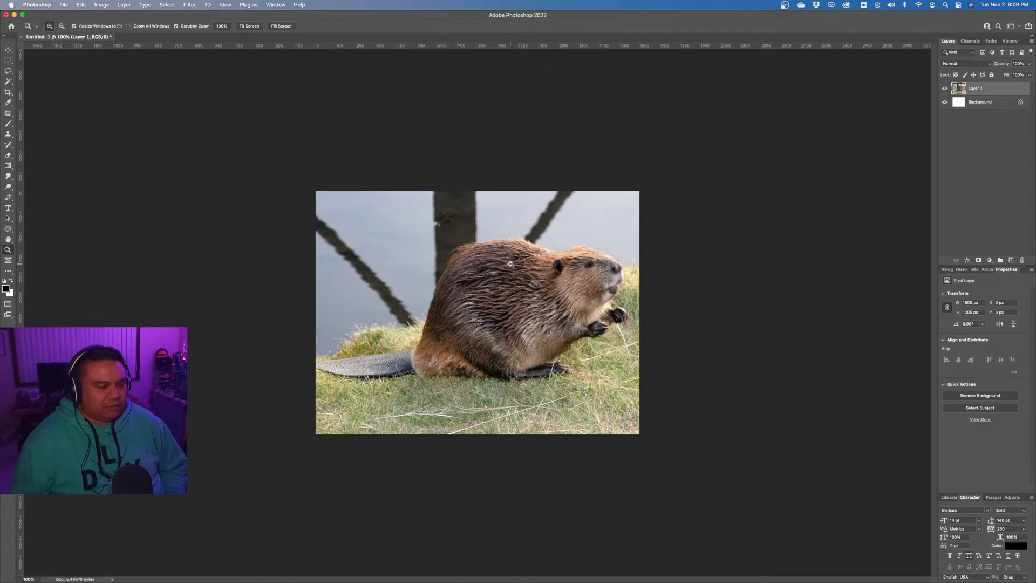
pyautogui.press('super+Tab')
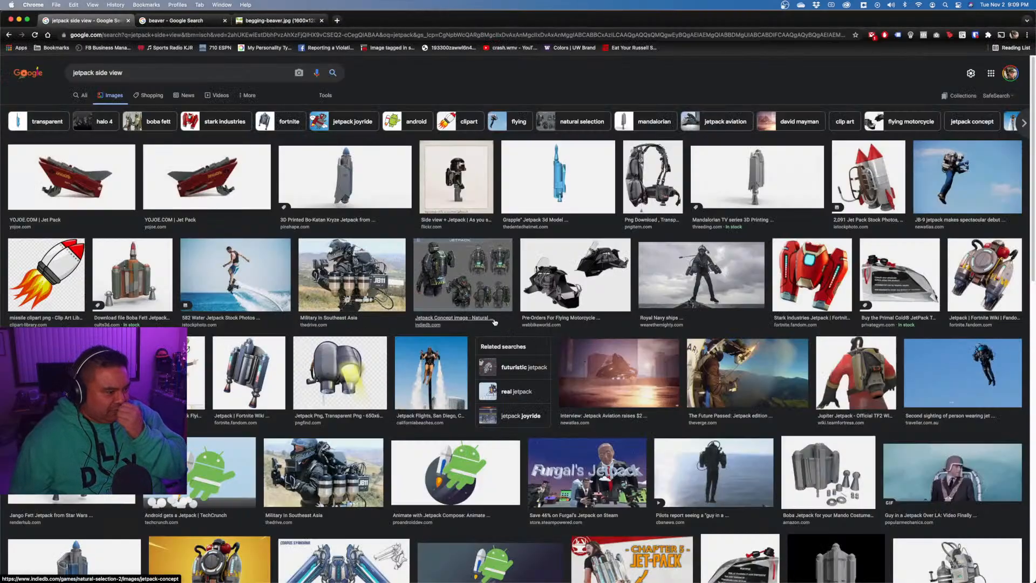
pyautogui.press('super+Tab')
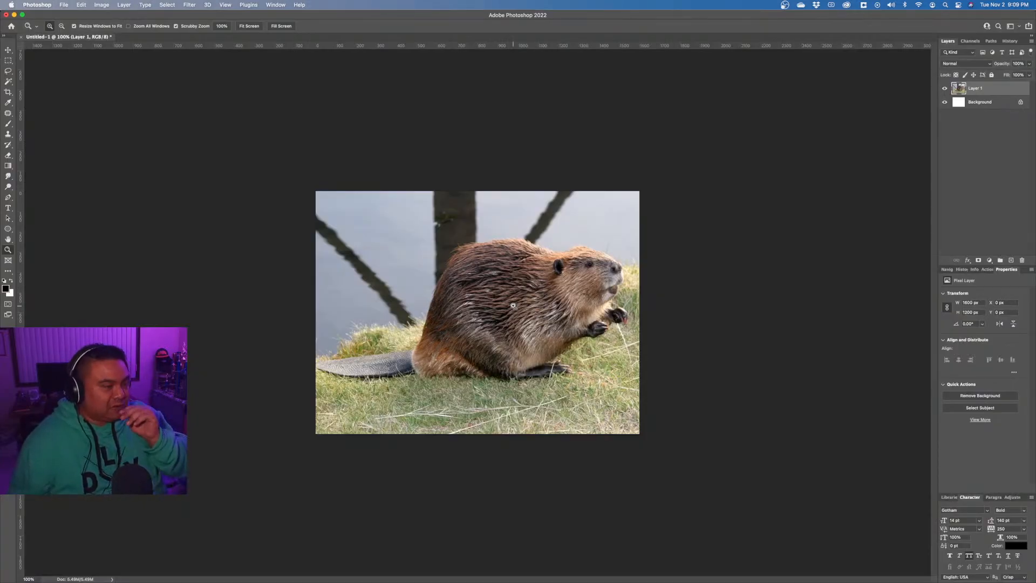
# Select the beaver as the subject and open the selection in Select and Mask with the red Overlay view.
pyautogui.click(170, 5)
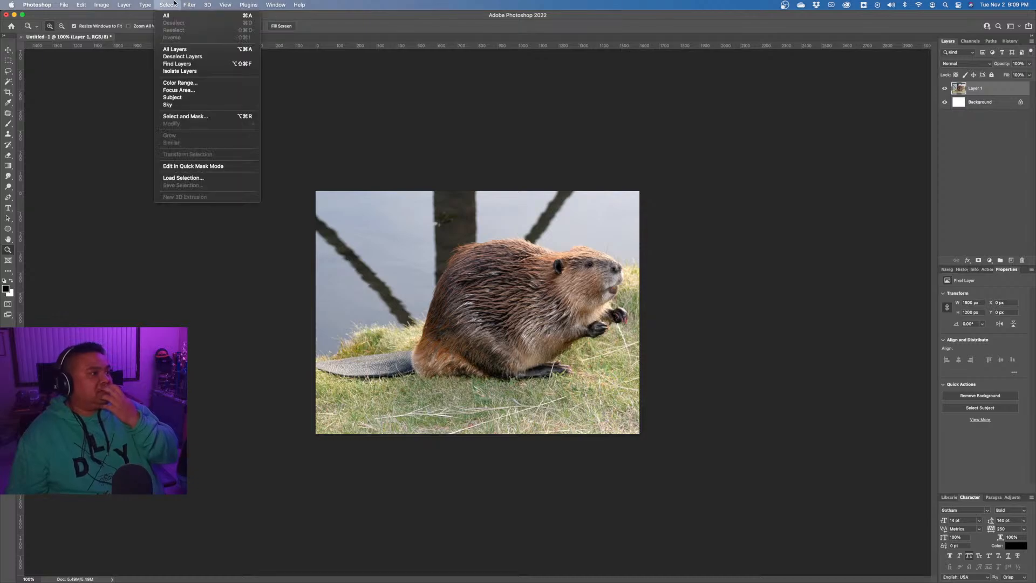
pyautogui.click(196, 100)
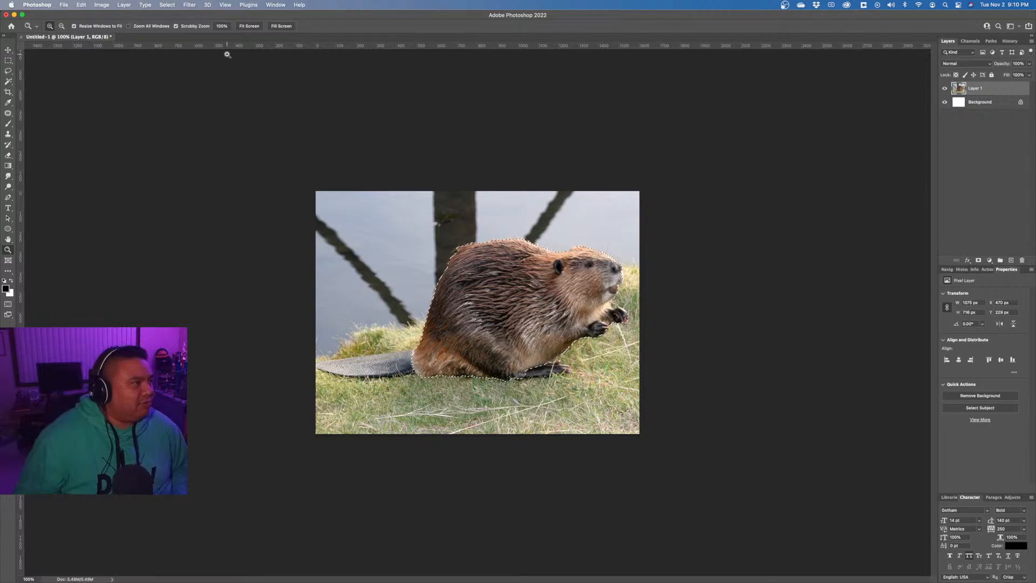
pyautogui.click(7, 62)
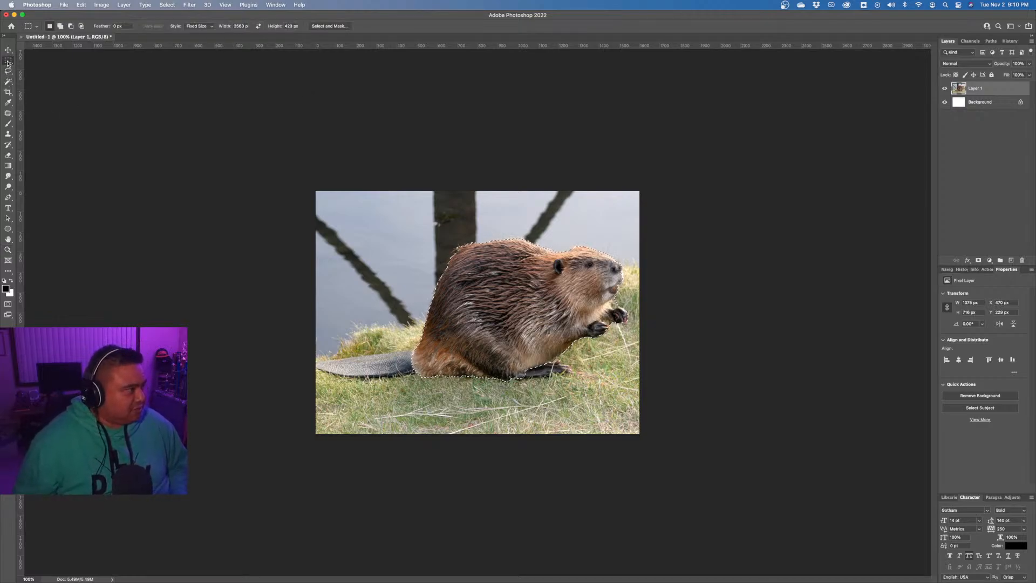
pyautogui.click(329, 26)
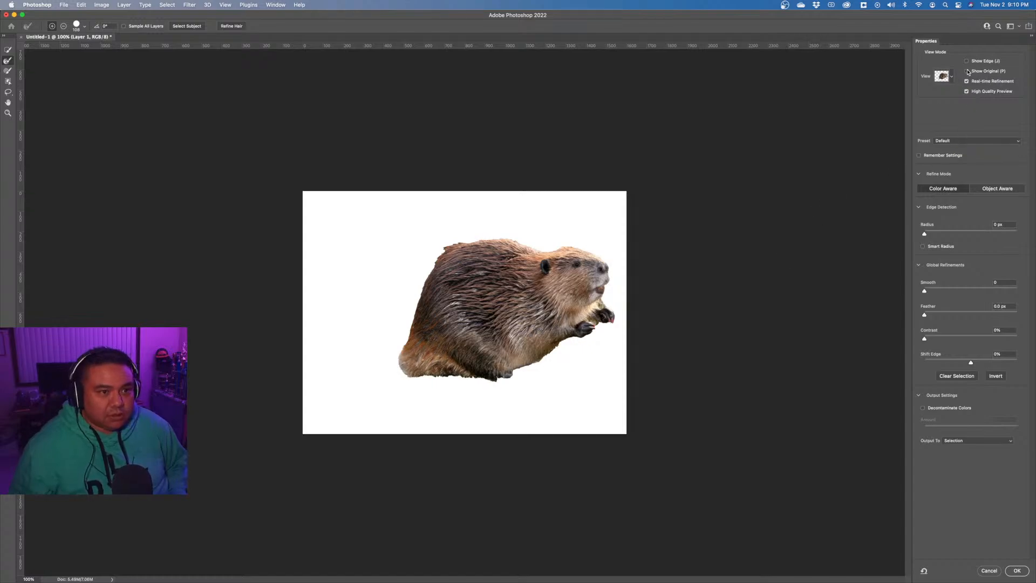
pyautogui.click(952, 79)
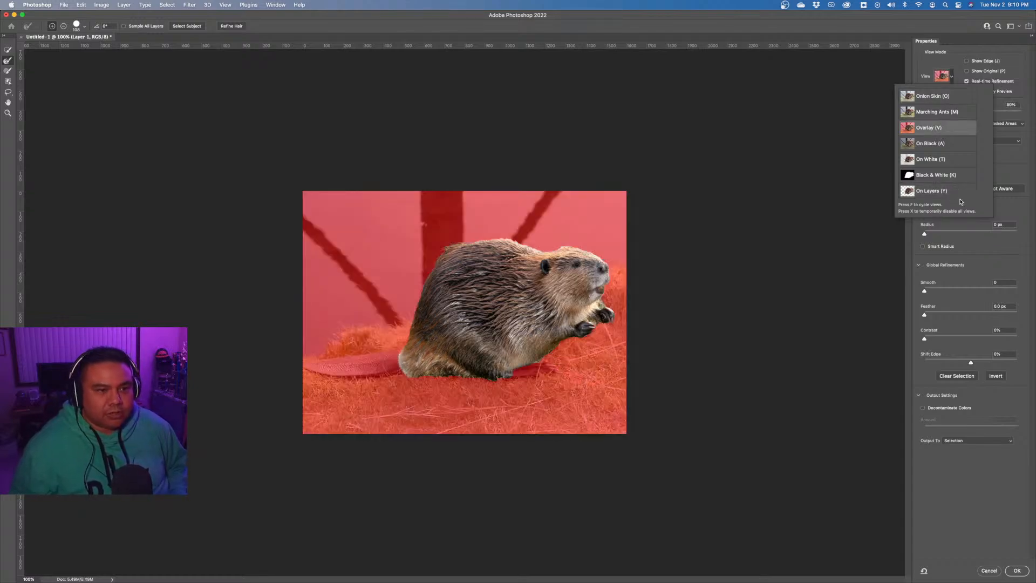
pyautogui.click(1015, 161)
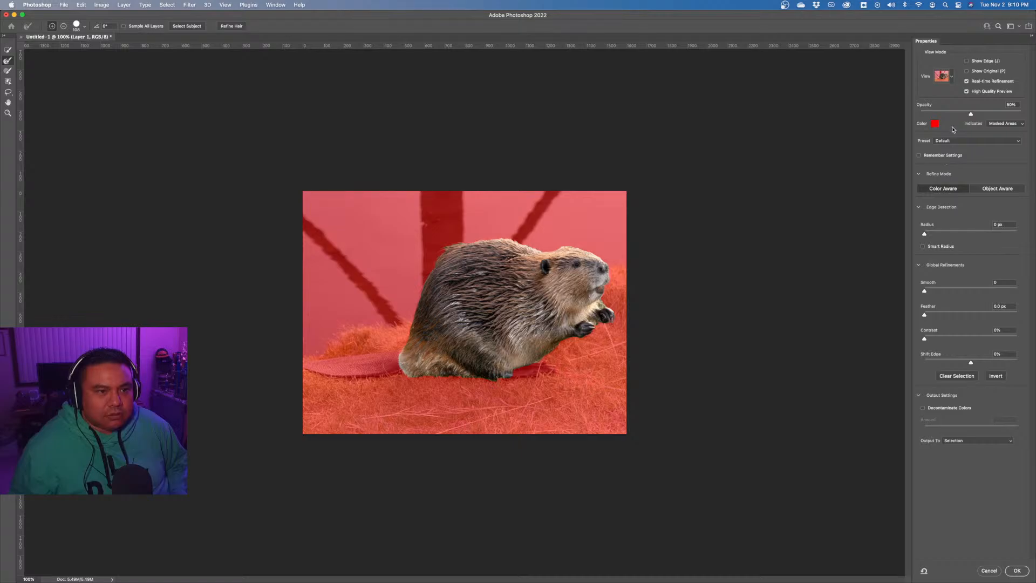
# Add the beaver's flat tail and the hind foot on the grass to the selection with the Quick Selection tool.
pyautogui.click(8, 51)
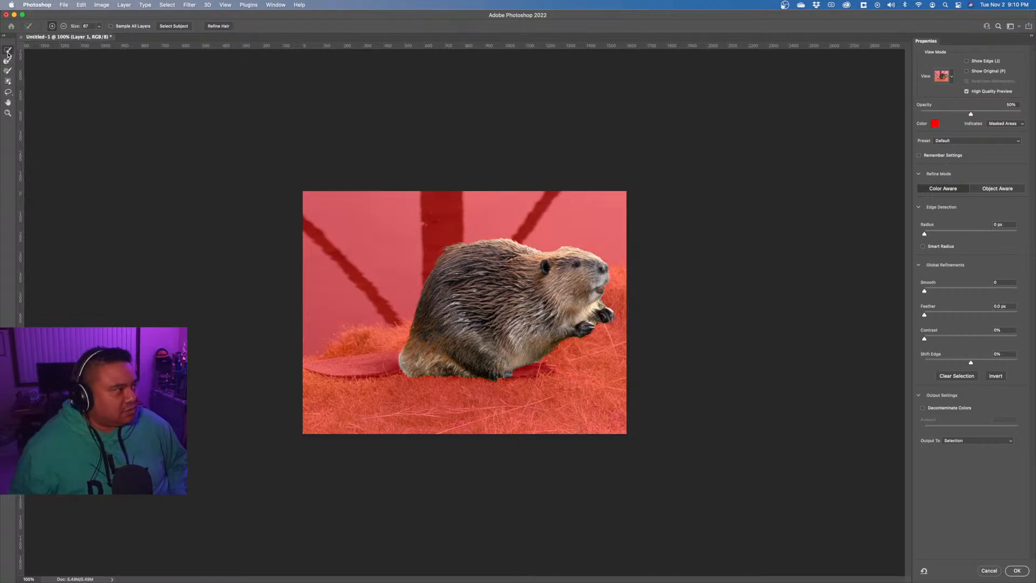
pyautogui.moveTo(414, 349); pyautogui.dragTo(321, 366)
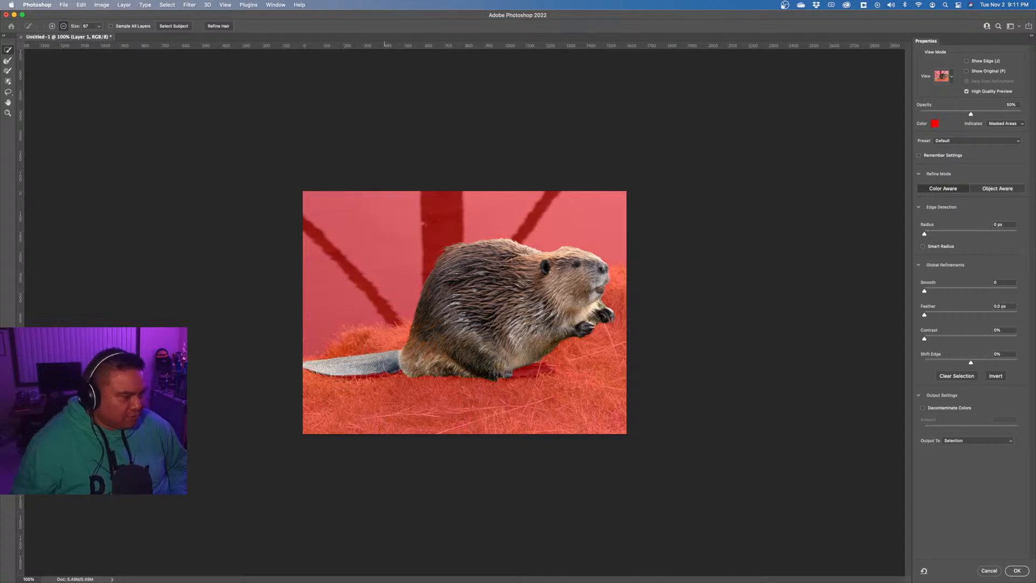
pyautogui.click(51, 27)
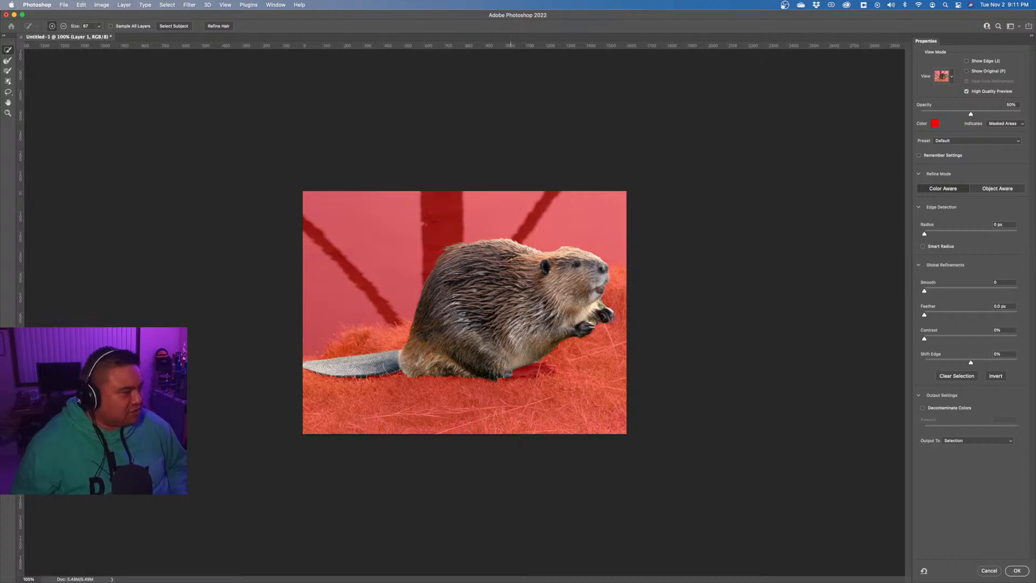
pyautogui.moveTo(522, 370); pyautogui.dragTo(545, 368)
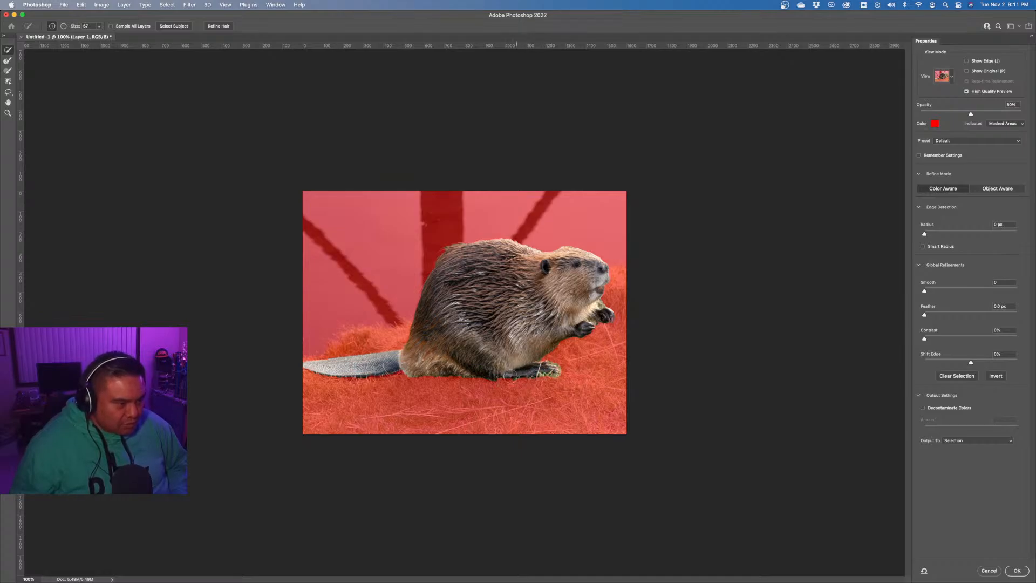
# Try a smaller Refine Edge Brush on the grass around the hind foot, and brush the foot back in with the subtract mode.
pyautogui.click(63, 26)
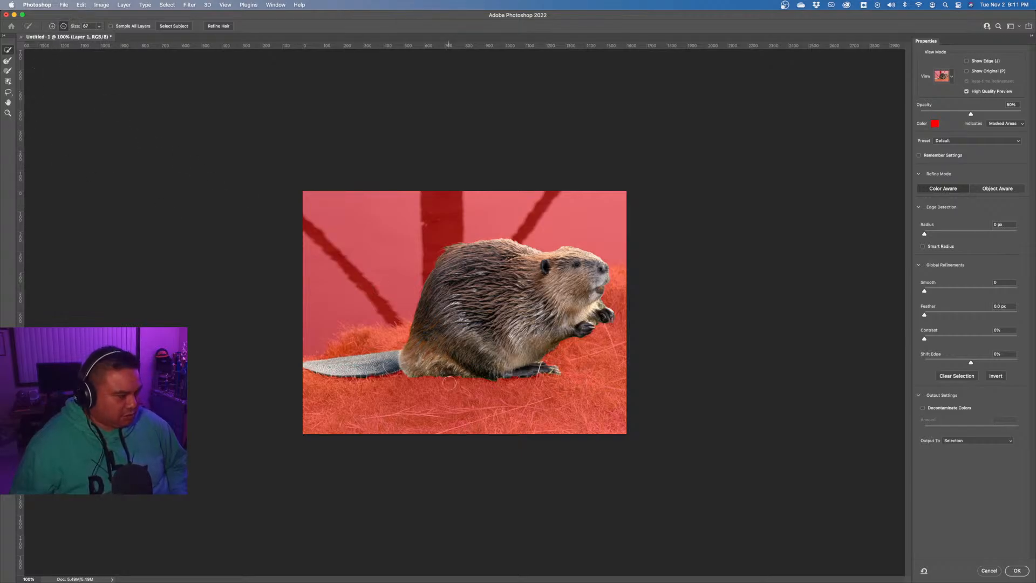
pyautogui.press('z')
pyautogui.click(522, 373)
pyautogui.click(521, 373)
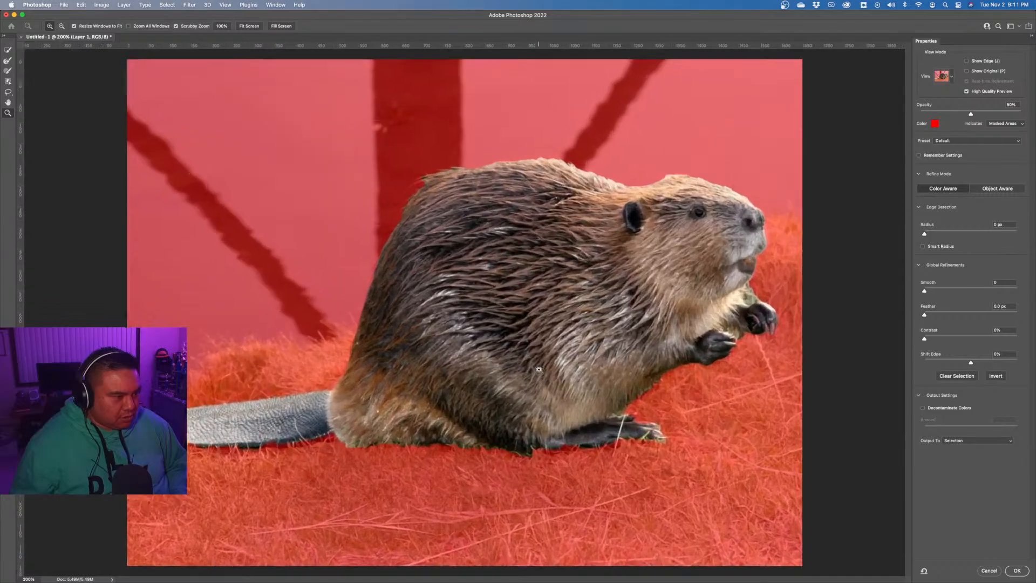
pyautogui.hotkey('ctrl', 'Up')
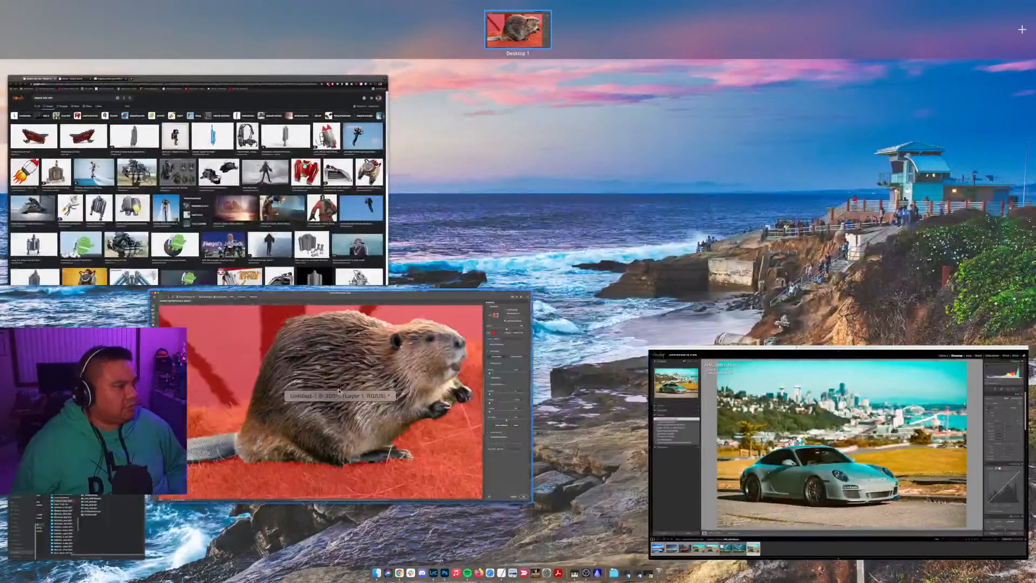
pyautogui.click(285, 298)
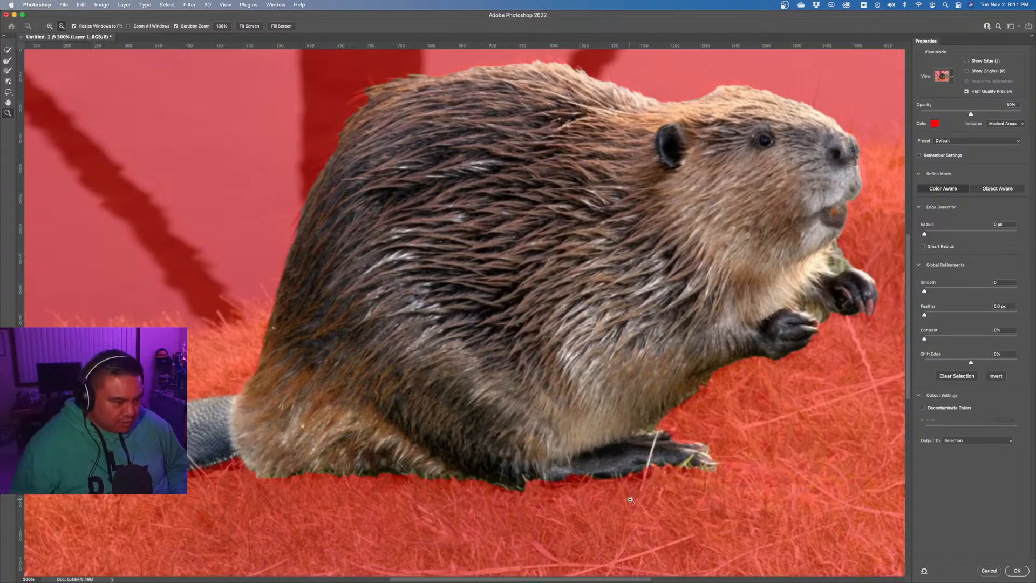
pyautogui.click(9, 53)
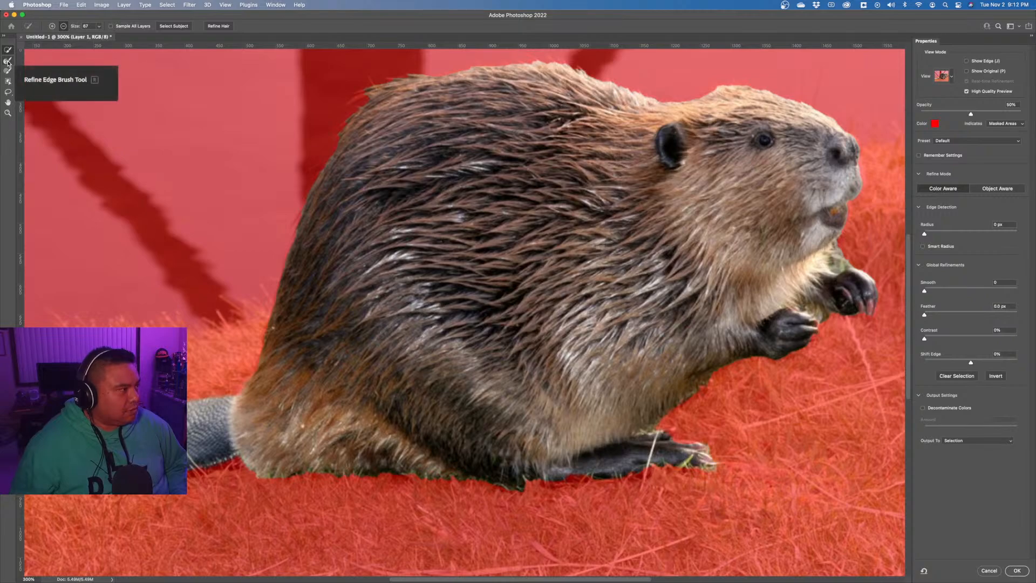
pyautogui.click(7, 61)
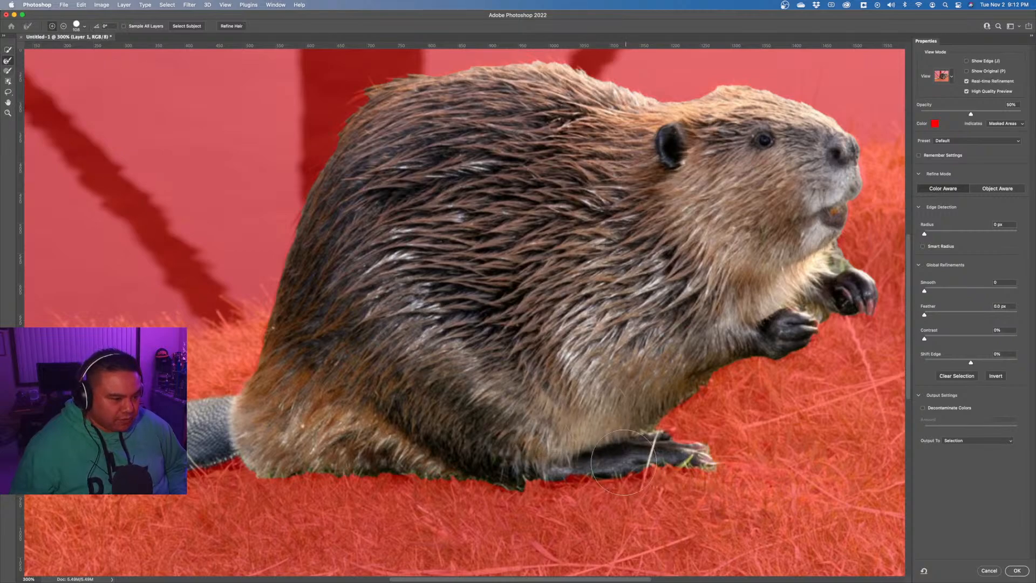
pyautogui.rightClick(621, 460)
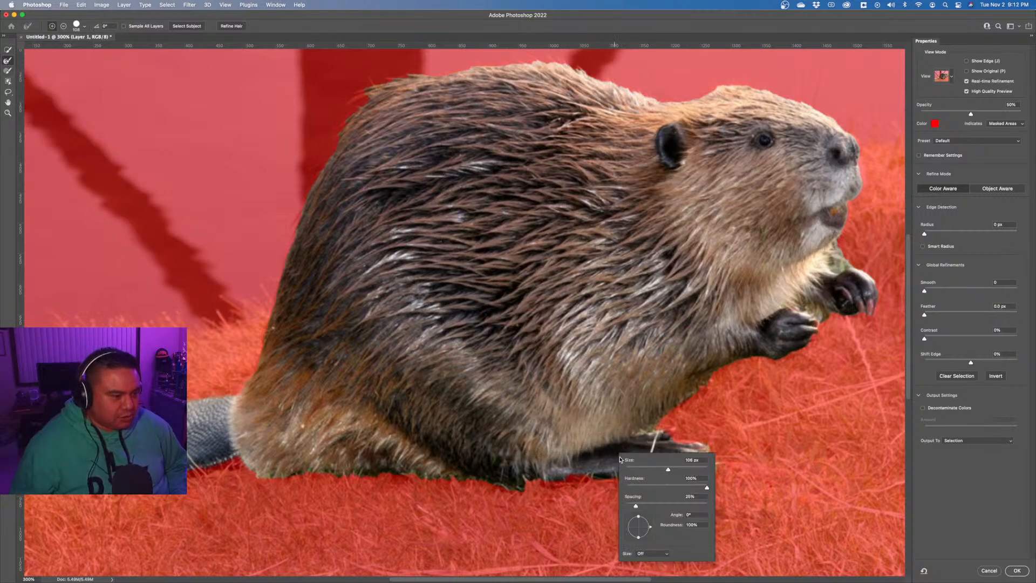
pyautogui.moveTo(641, 469)
pyautogui.mouseDown()
pyautogui.moveTo(569, 470)
pyautogui.moveTo(694, 454)
pyautogui.moveTo(661, 444)
pyautogui.mouseUp()
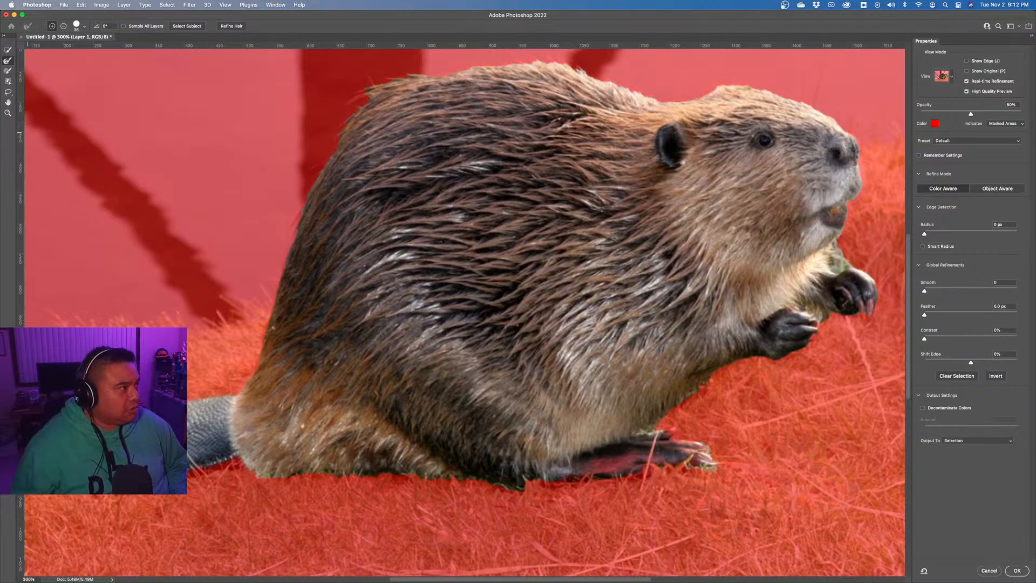
pyautogui.click(63, 27)
pyautogui.moveTo(604, 465)
pyautogui.mouseDown()
pyautogui.moveTo(563, 469)
pyautogui.moveTo(593, 470)
pyautogui.mouseUp()
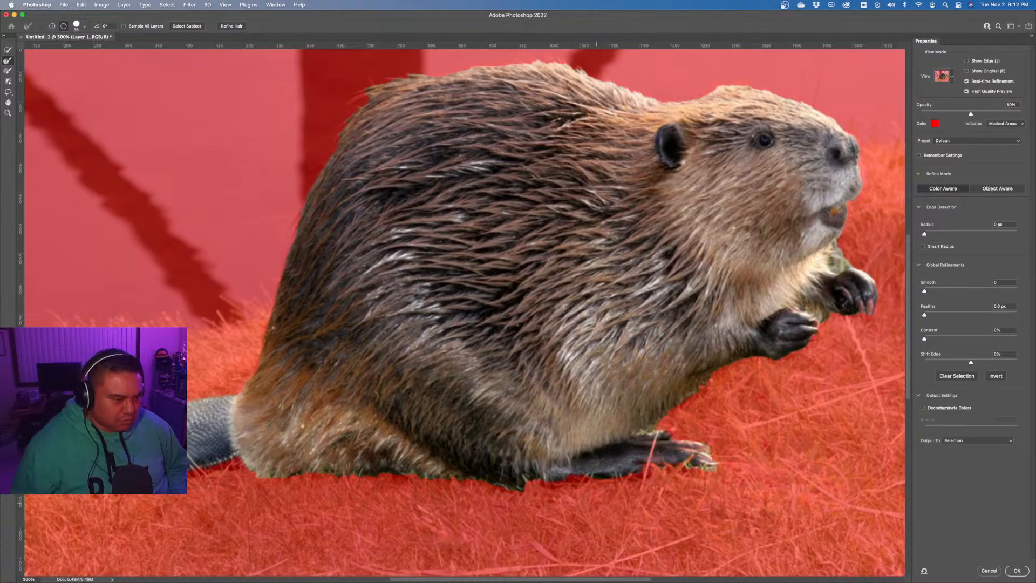
# Add the remaining masked parts of the hind foot to the selection with a smaller Quick Selection brush.
pyautogui.click(52, 26)
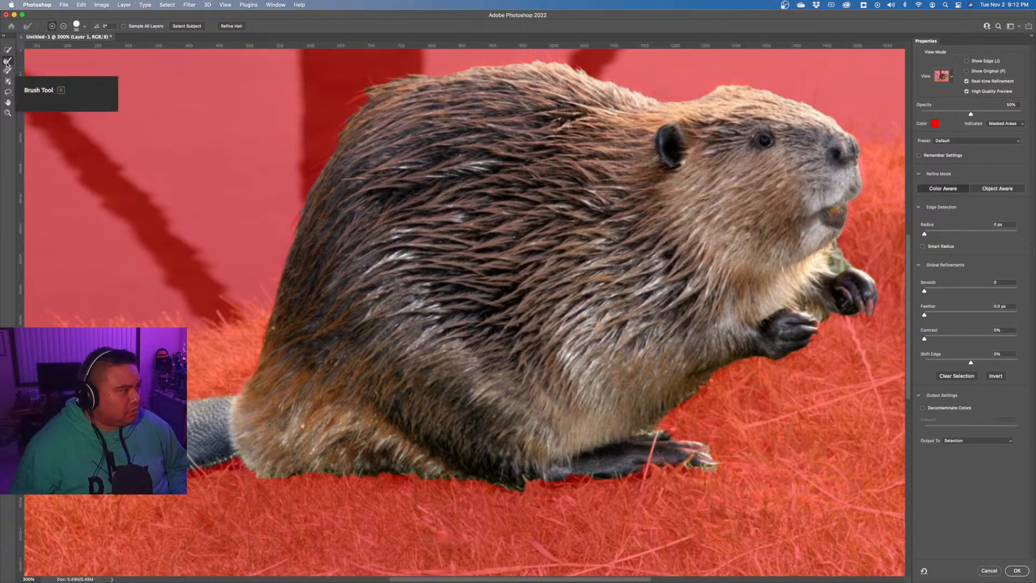
pyautogui.click(6, 51)
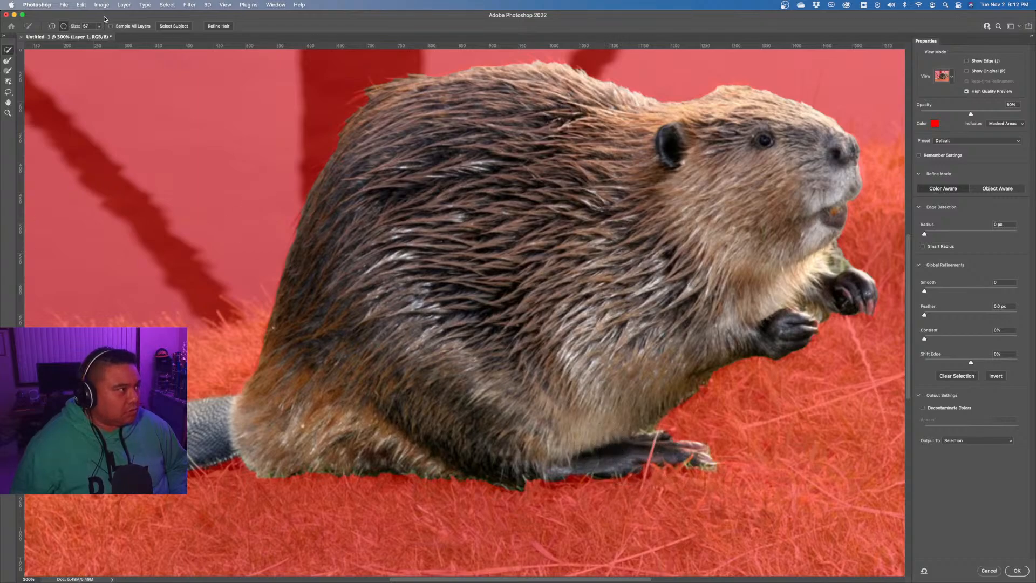
pyautogui.click(52, 26)
pyautogui.moveTo(99, 26); pyautogui.dragTo(84, 35)
pyautogui.moveTo(591, 470); pyautogui.dragTo(568, 471)
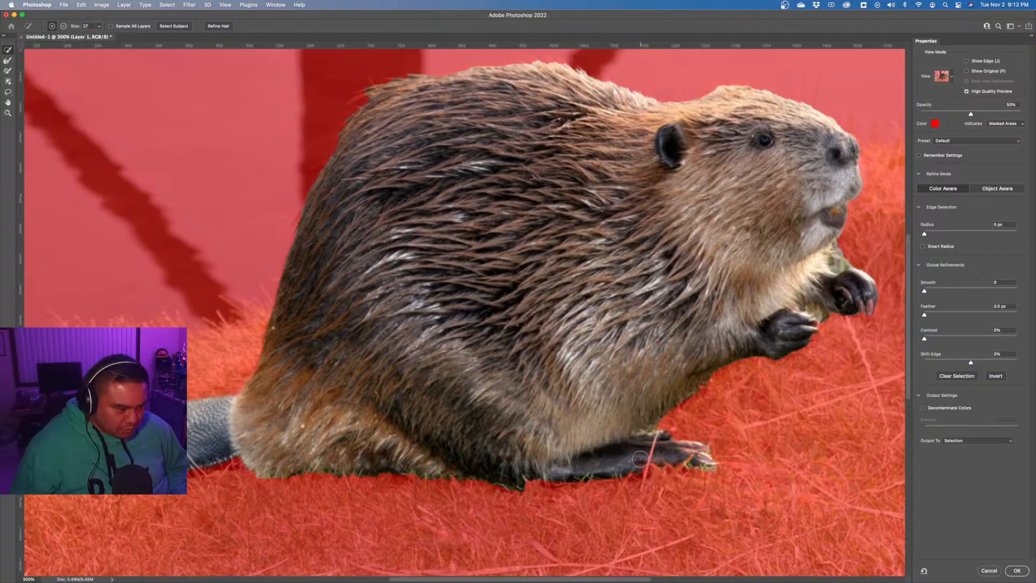
pyautogui.moveTo(641, 459); pyautogui.dragTo(646, 458)
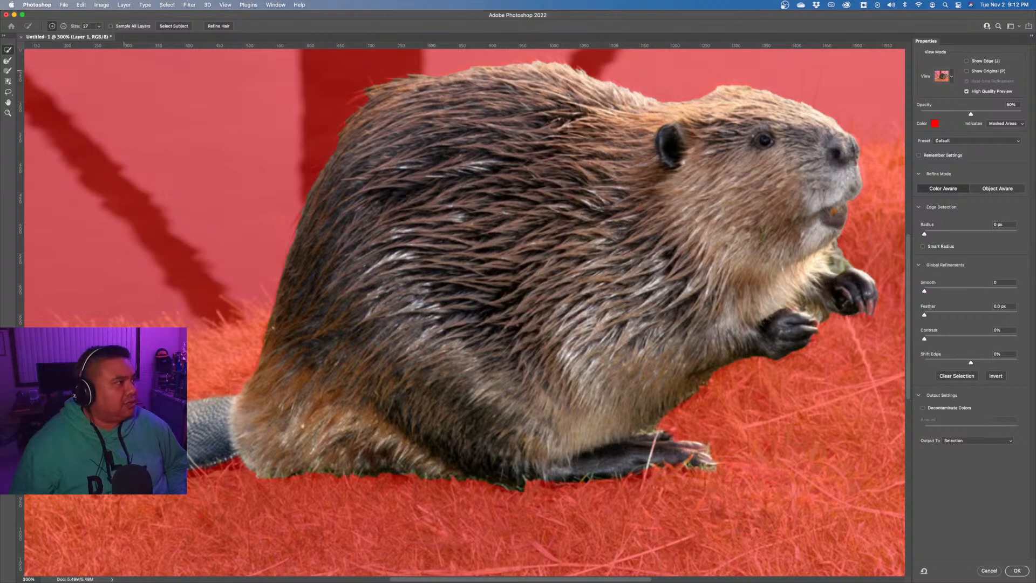
# Try to subtract the background patch between the beaver's chin and front paw from the selection, and undo it.
pyautogui.click(64, 26)
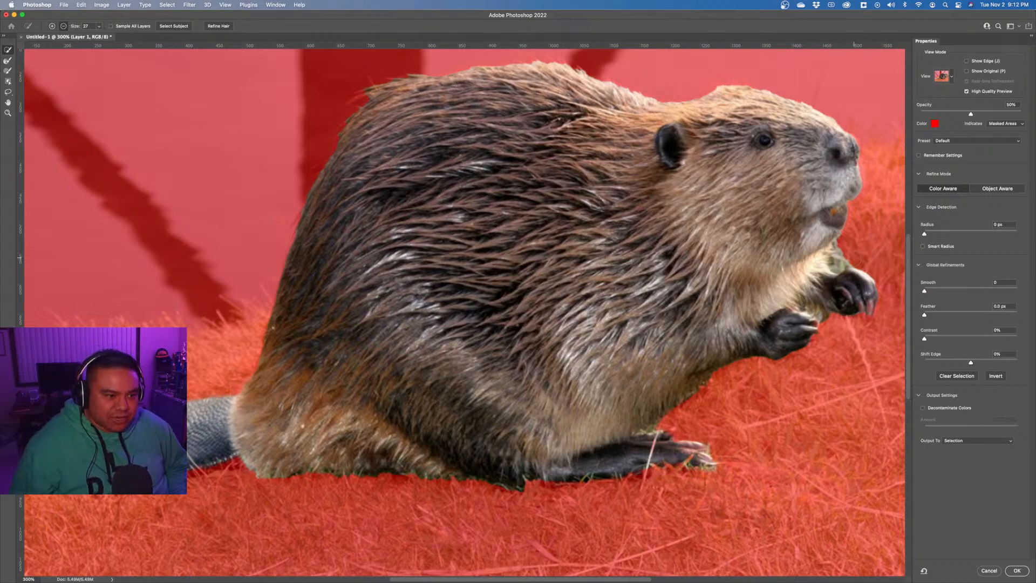
pyautogui.click(839, 262)
pyautogui.press('super+z')
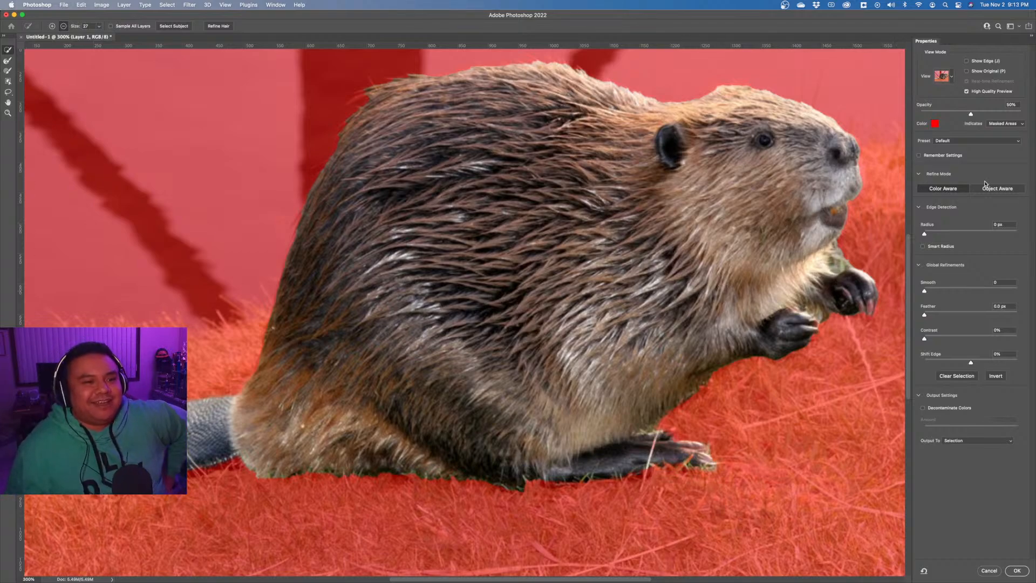
# Set the edge detection radius to 4 px and turn on Decontaminate Colors.
pyautogui.click(936, 235)
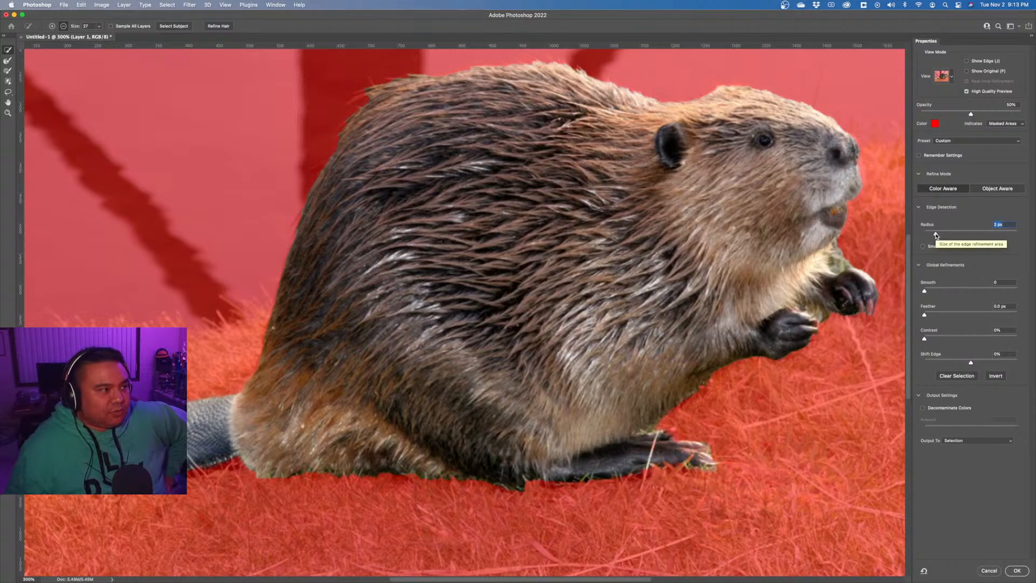
pyautogui.click(946, 236)
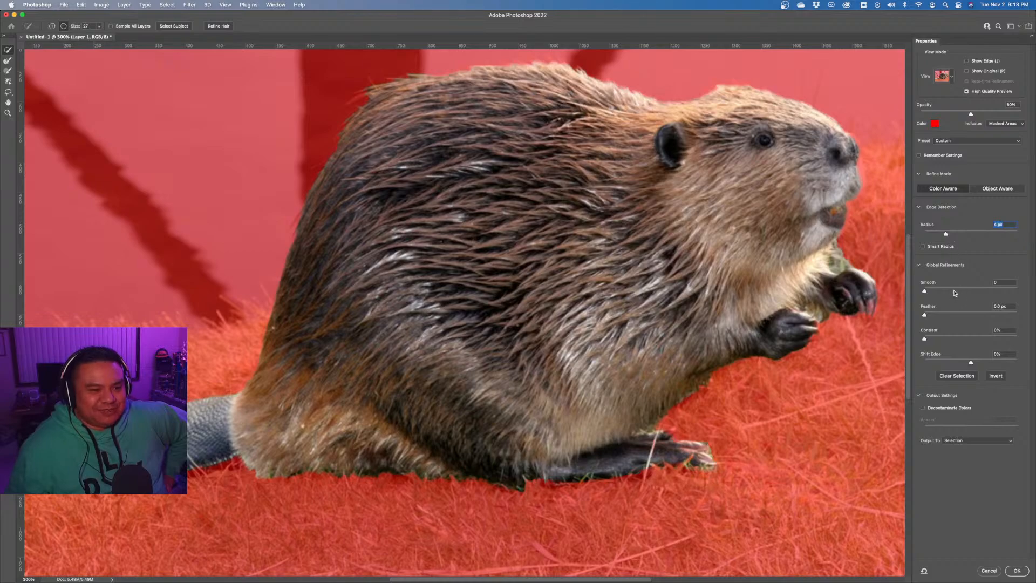
pyautogui.click(954, 407)
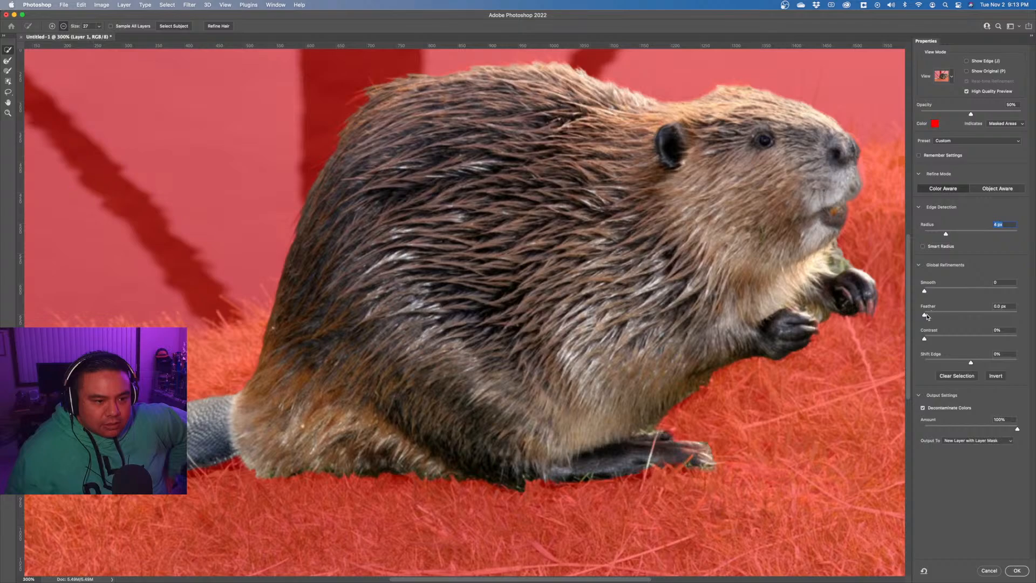
# Try feathering the selection edge by about 2.5 px, and undo the feather.
pyautogui.moveTo(929, 316); pyautogui.dragTo(938, 318)
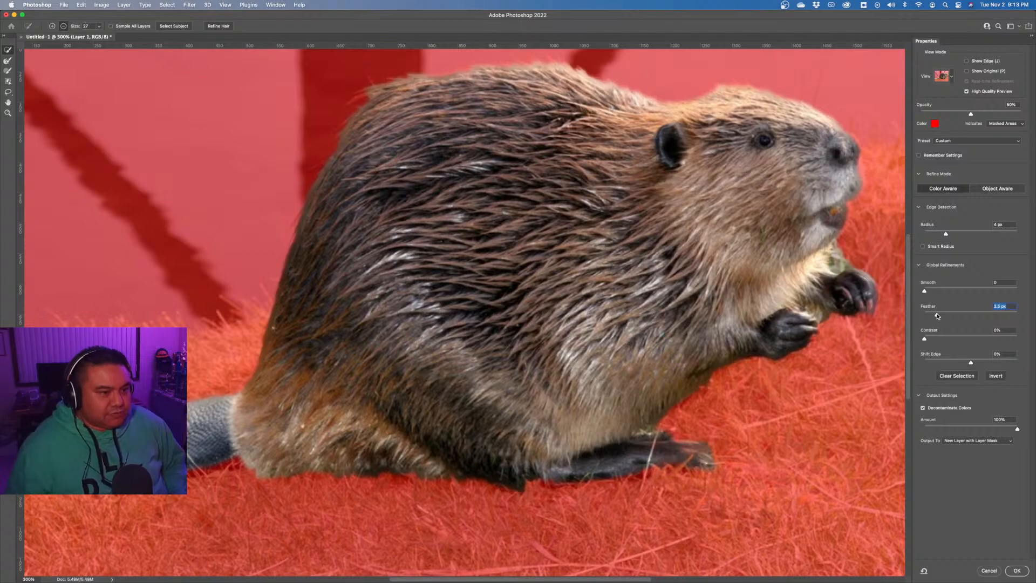
pyautogui.press('super+z')
pyautogui.press('z')
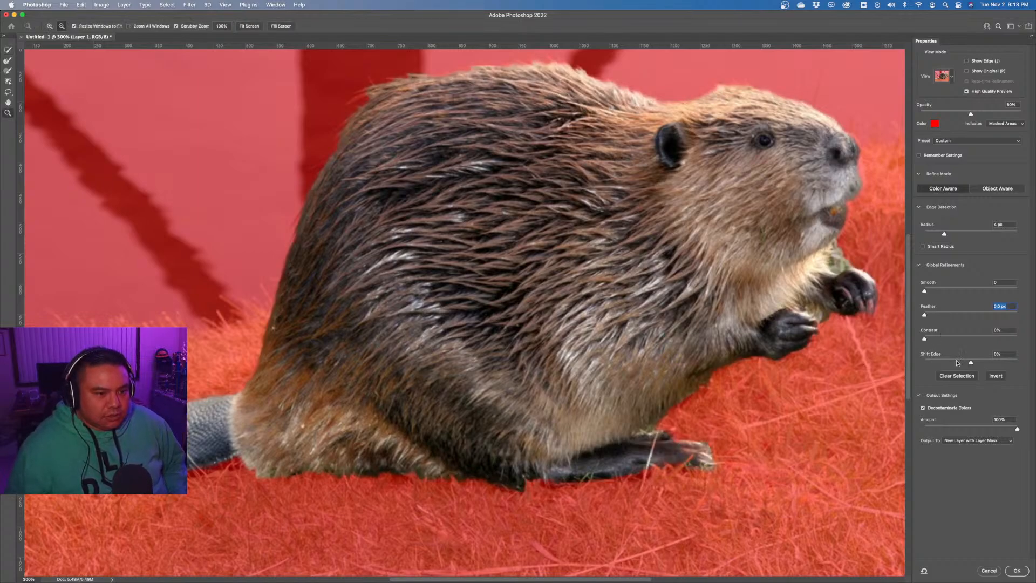
# Set the edge detection radius to 5 px, check the edges around the tail, and output the cutout as a new layer with layer mask.
pyautogui.click(936, 339)
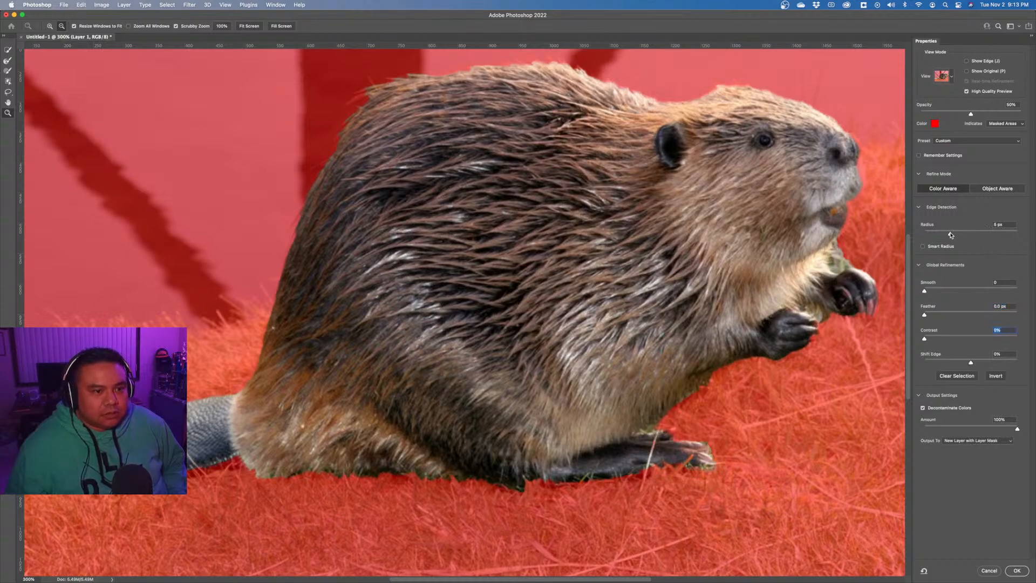
pyautogui.click(947, 244)
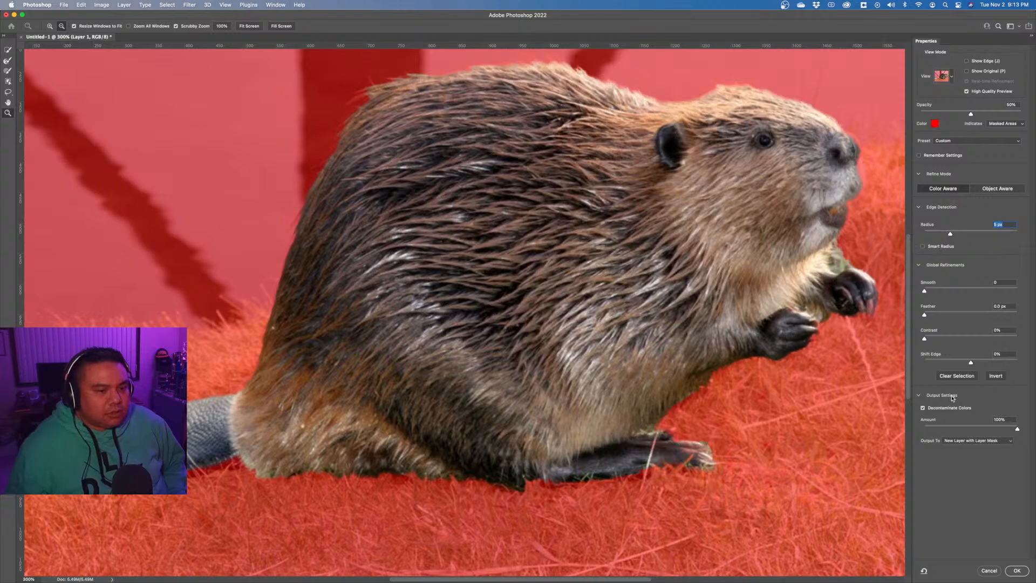
pyautogui.keyDown('alt'); pyautogui.click(767, 230); pyautogui.keyUp('alt')
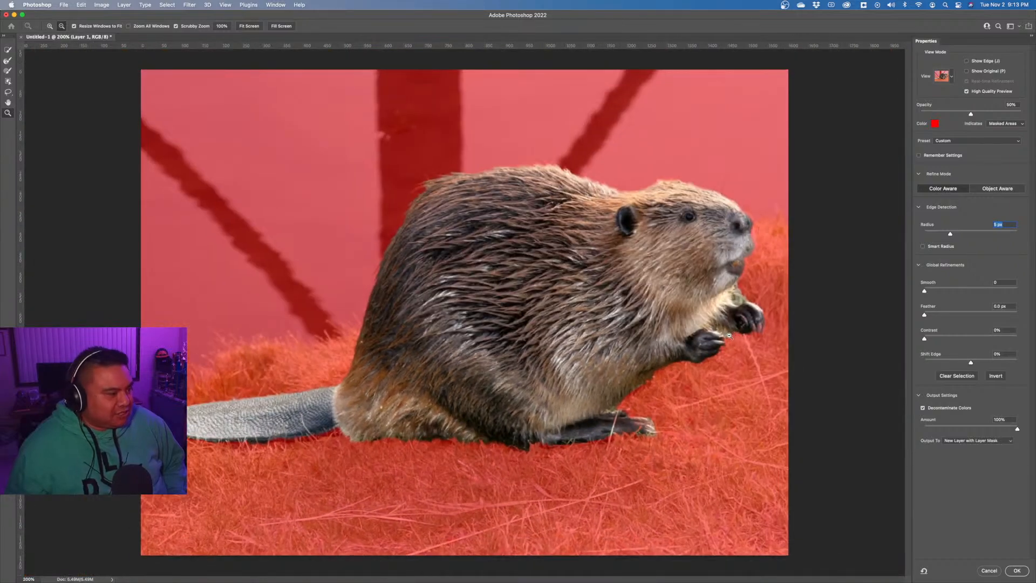
pyautogui.keyDown('alt'); pyautogui.click(215, 426); pyautogui.keyUp('alt')
pyautogui.keyDown('alt'); pyautogui.click(362, 366); pyautogui.keyUp('alt')
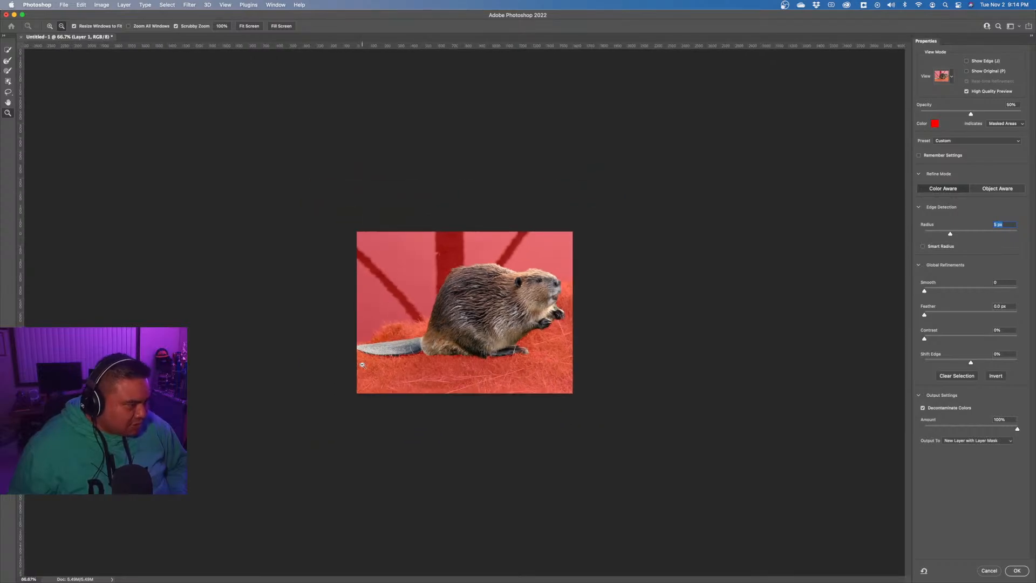
pyautogui.rightClick(386, 342)
pyautogui.click(389, 354)
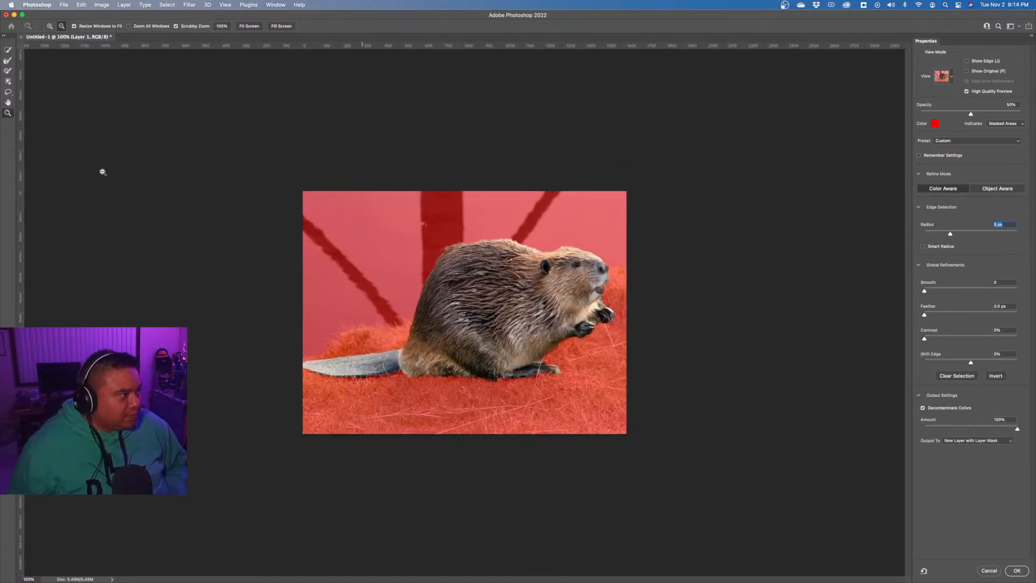
pyautogui.click(50, 25)
pyautogui.click(340, 359)
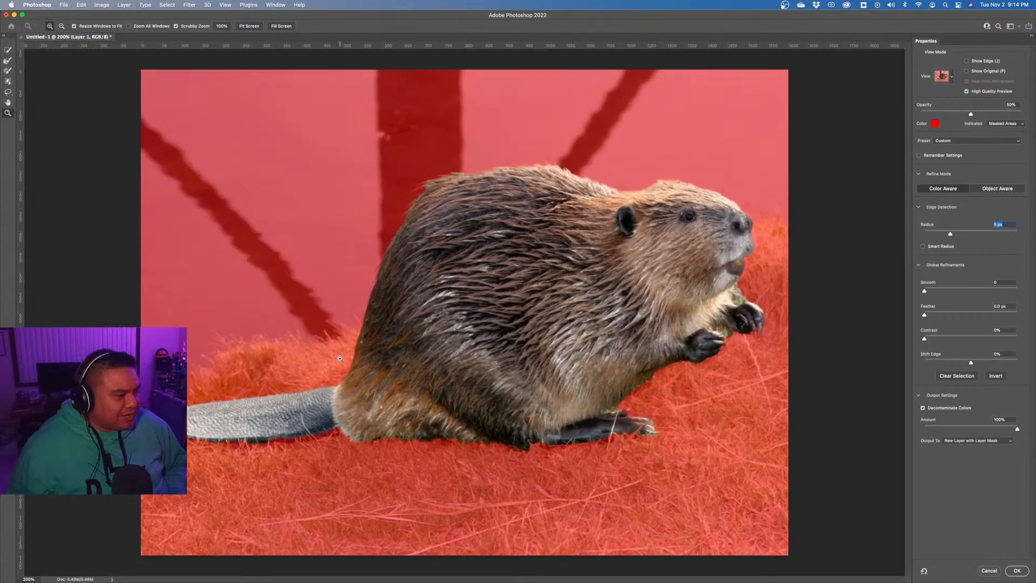
pyautogui.click(304, 409)
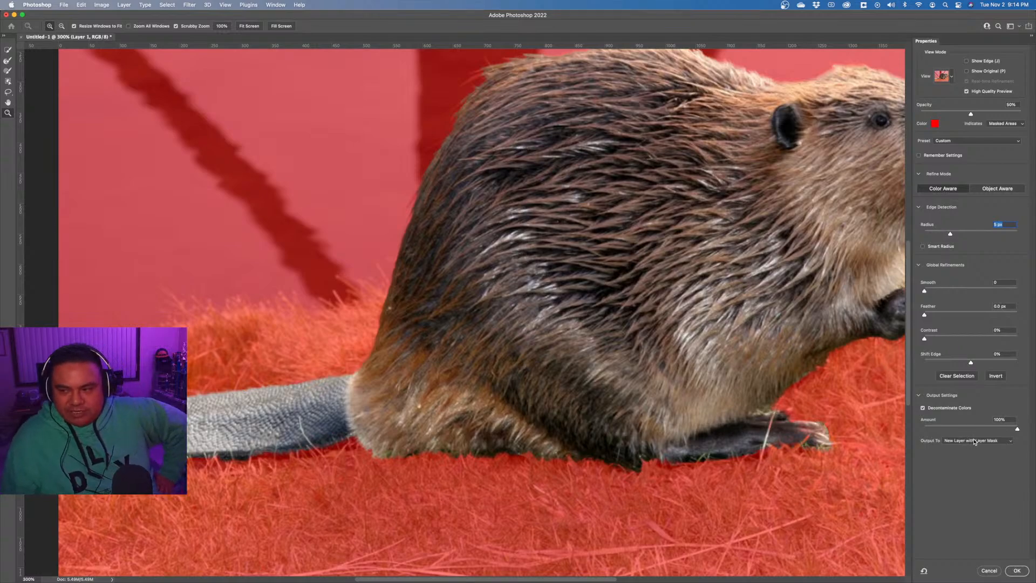
pyautogui.click(1017, 570)
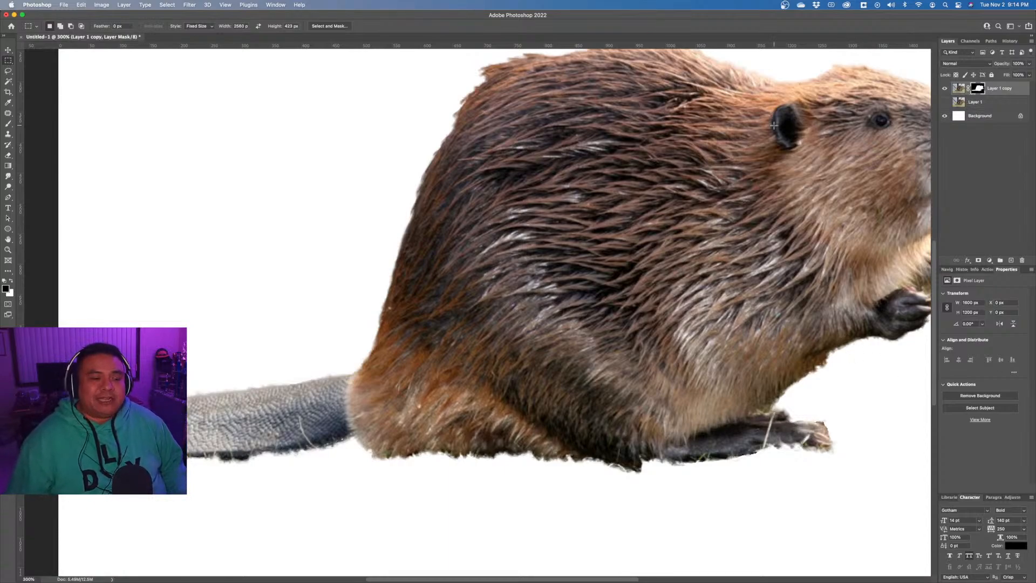
# Enlarge the canvas of the beaver document to 1800 by 1800 pixels, keeping the beaver centred.
pyautogui.press('z')
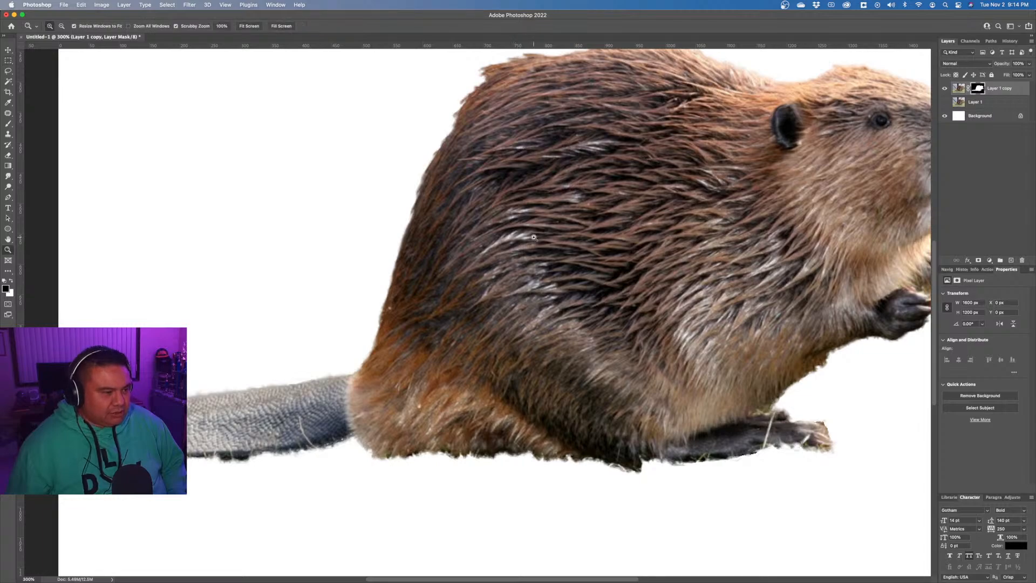
pyautogui.rightClick(532, 235)
pyautogui.click(541, 240)
pyautogui.rightClick(541, 239)
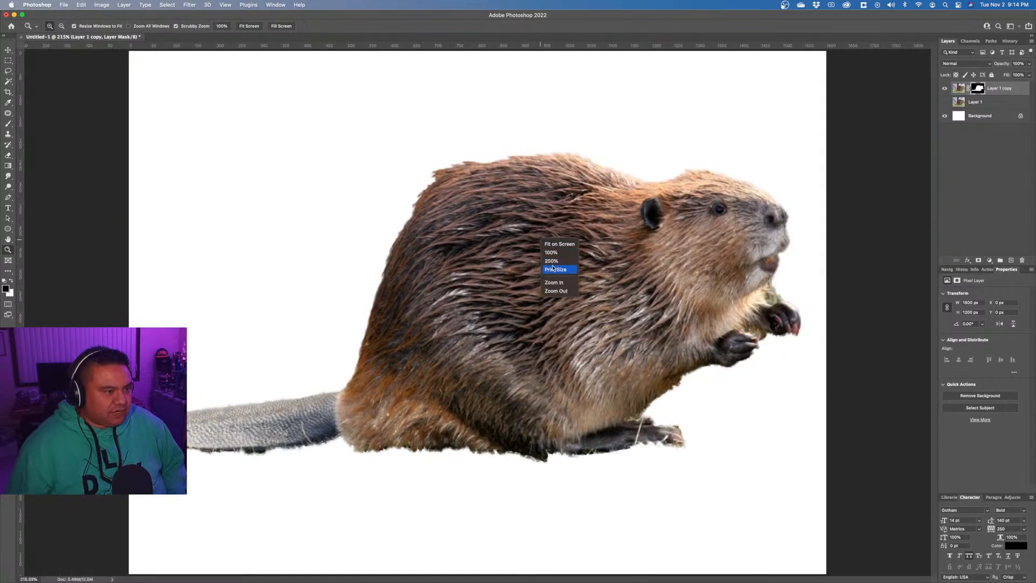
pyautogui.click(561, 283)
pyautogui.rightClick(561, 284)
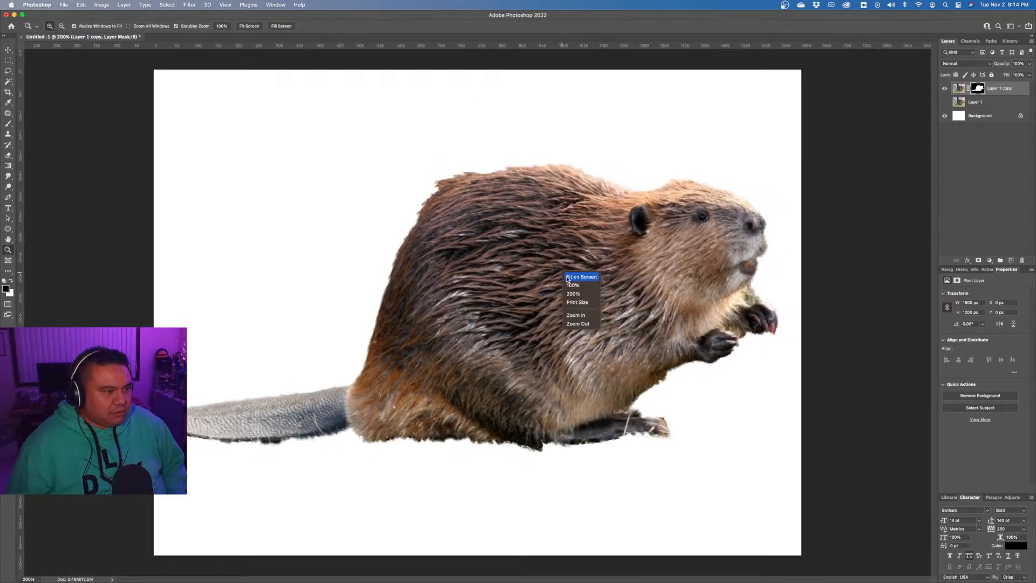
pyautogui.click(572, 285)
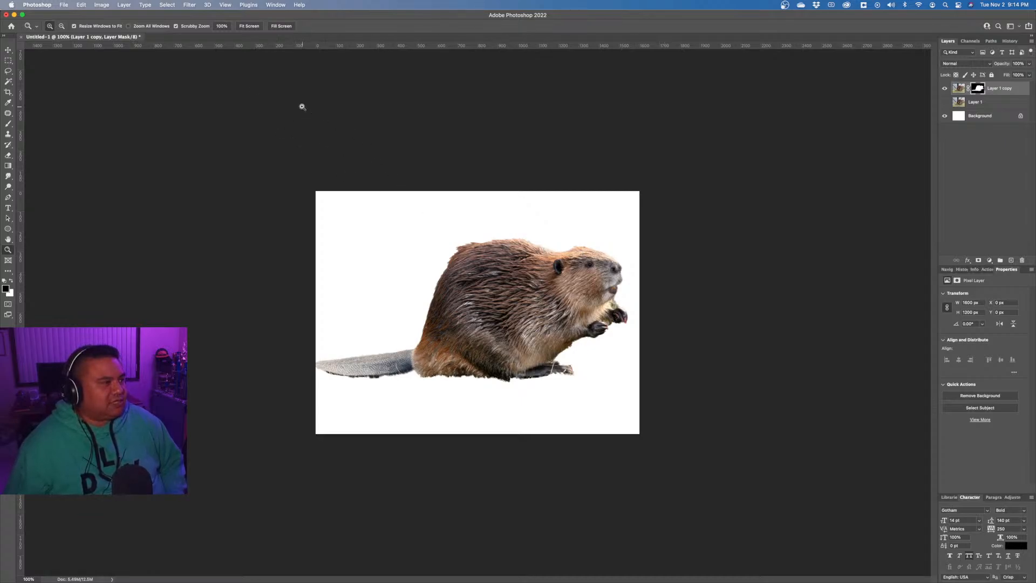
pyautogui.click(102, 5)
pyautogui.click(10, 219)
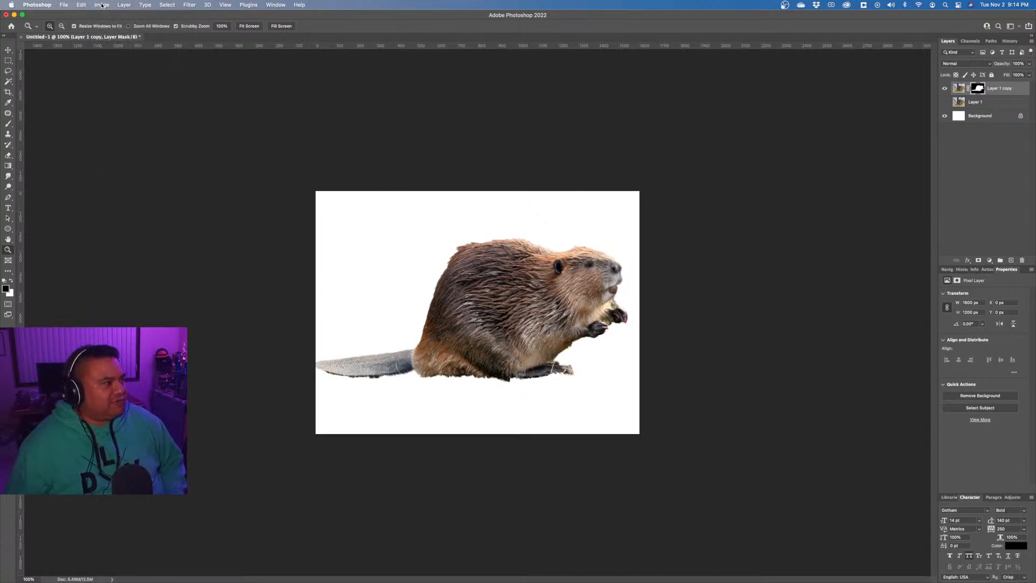
pyautogui.click(102, 5)
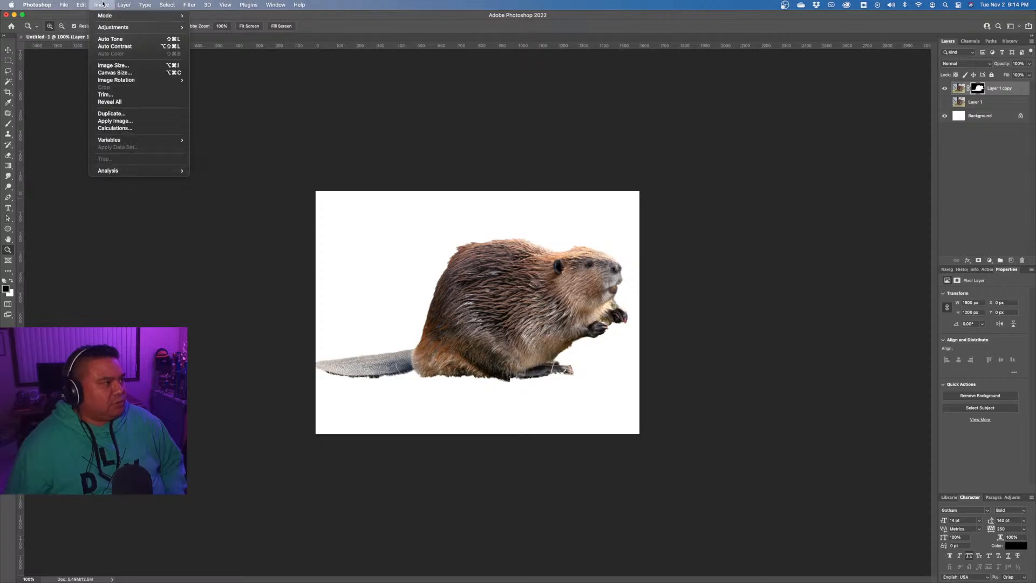
pyautogui.click(114, 72)
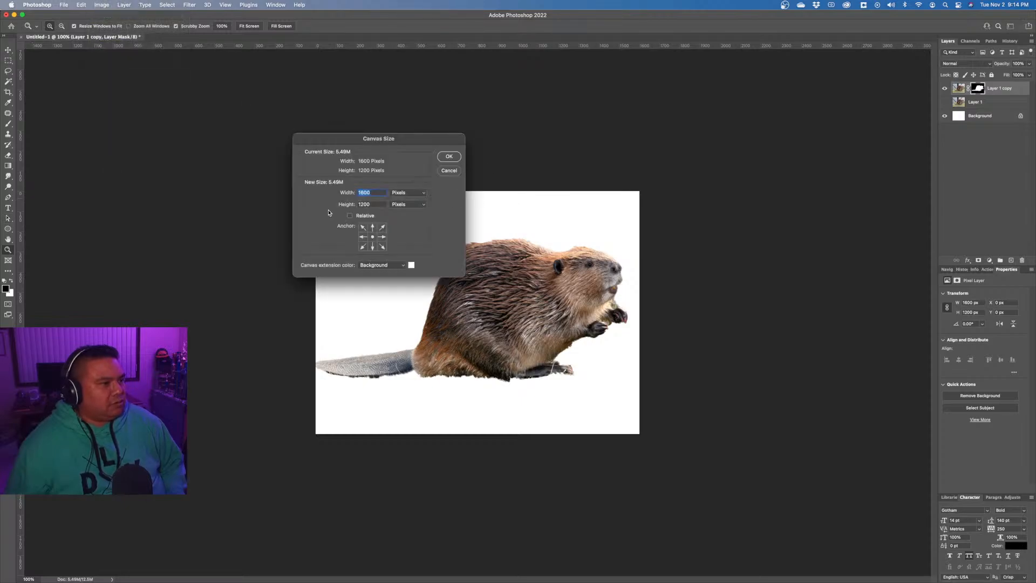
pyautogui.moveTo(372, 206); pyautogui.dragTo(351, 203)
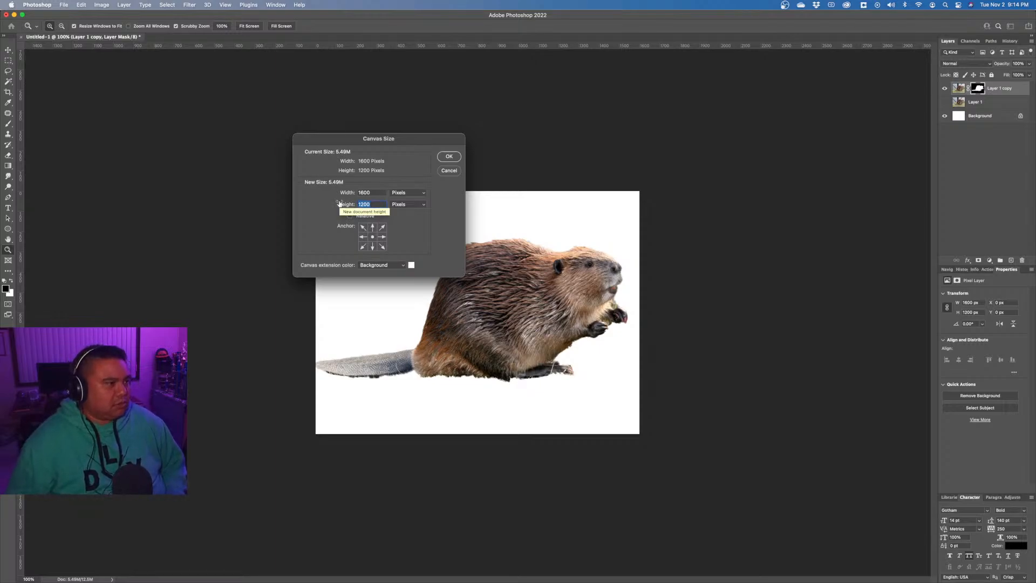
pyautogui.write('1800')
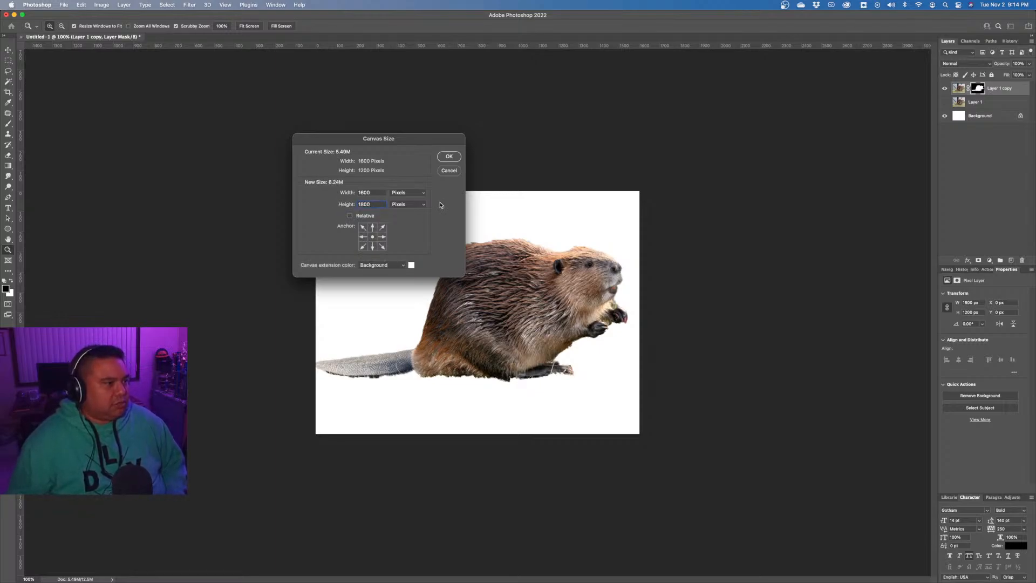
pyautogui.doubleClick(381, 194)
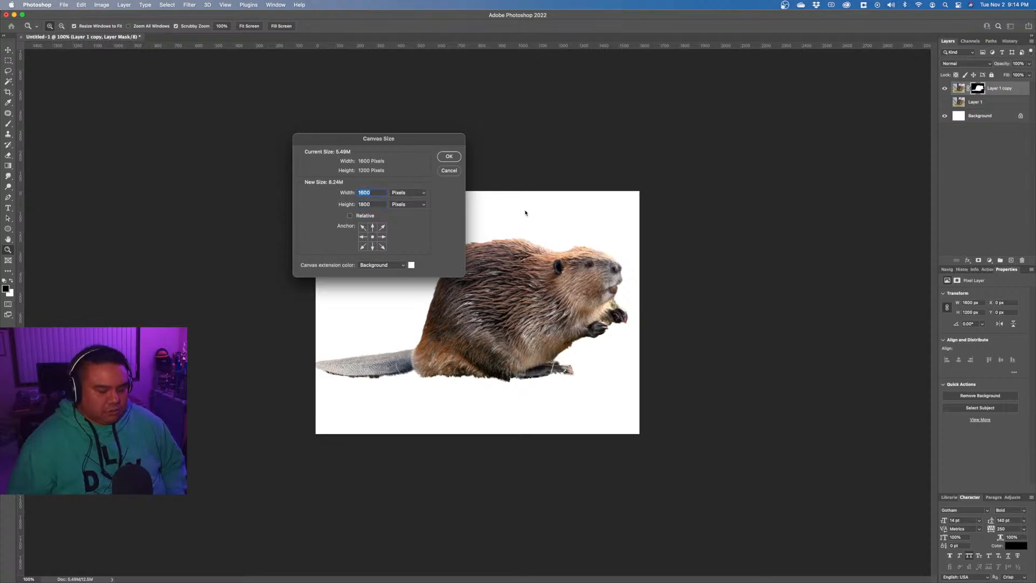
pyautogui.write('1800')
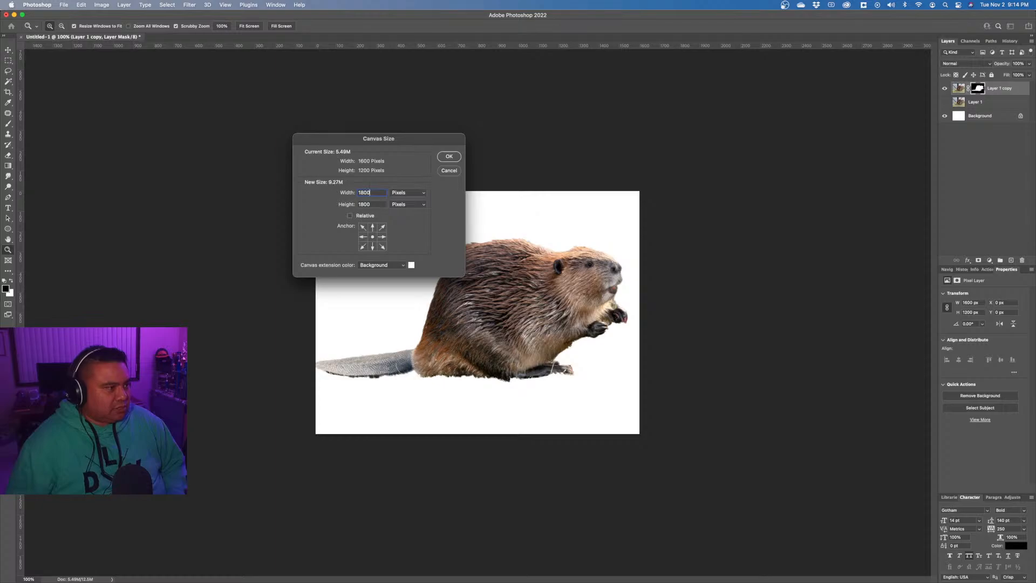
pyautogui.press('Return')
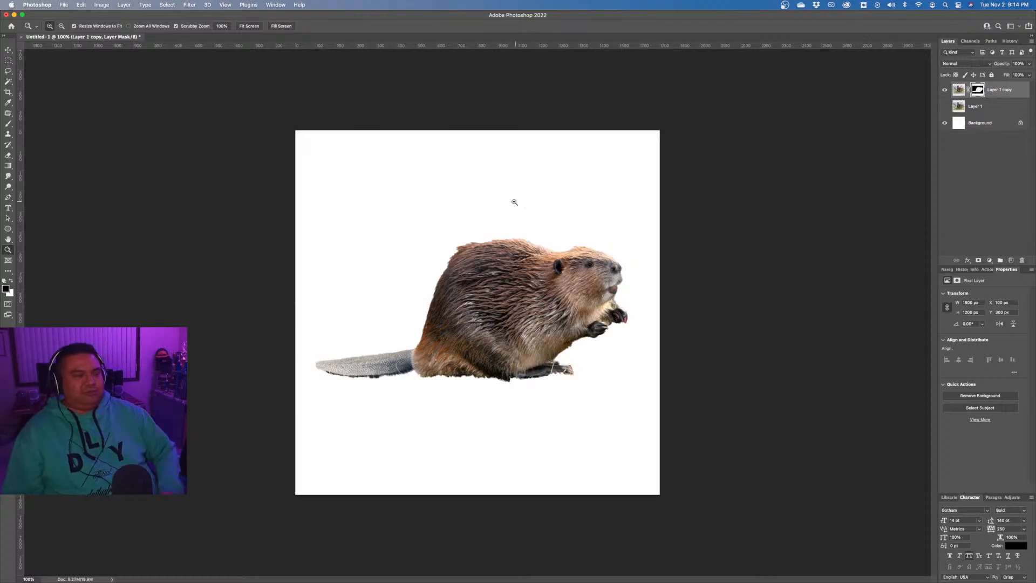
# Switch to the jetpack image results in Chrome and open the full-size side-view Bo-Katan Kryze jetpack image in a new tab.
pyautogui.hotkey('ctrl', 'Up')
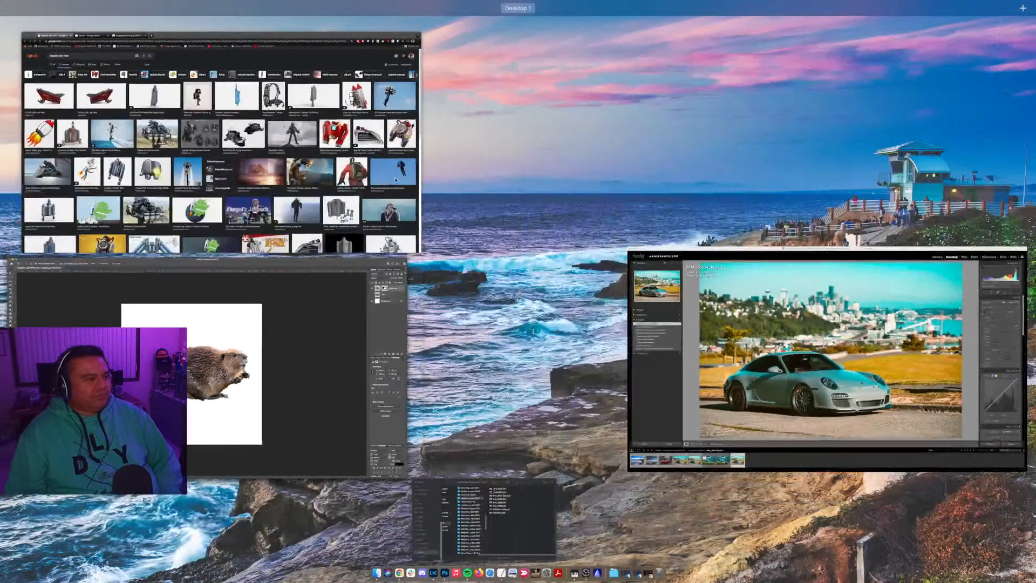
pyautogui.click(416, 205)
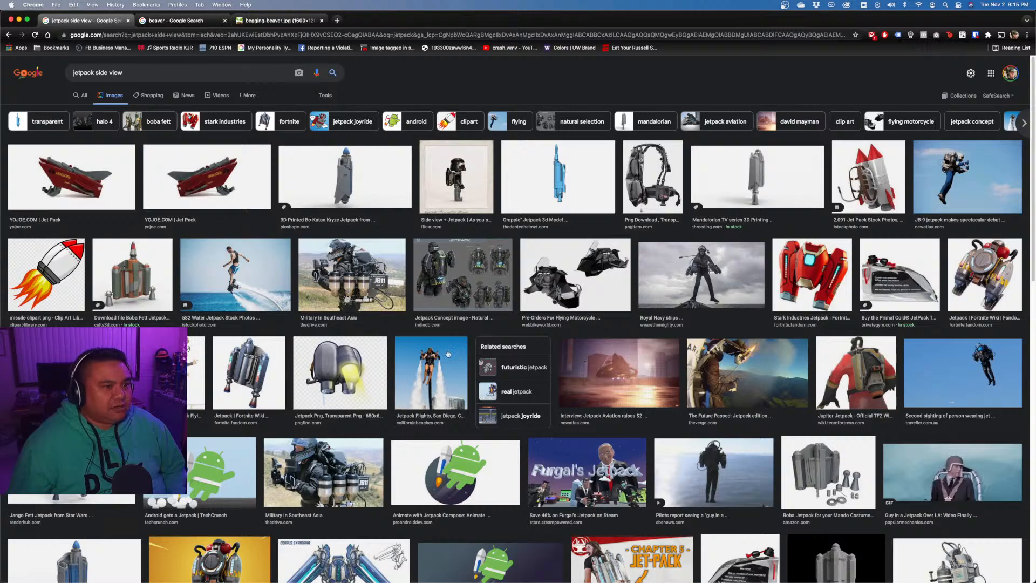
pyautogui.click(350, 178)
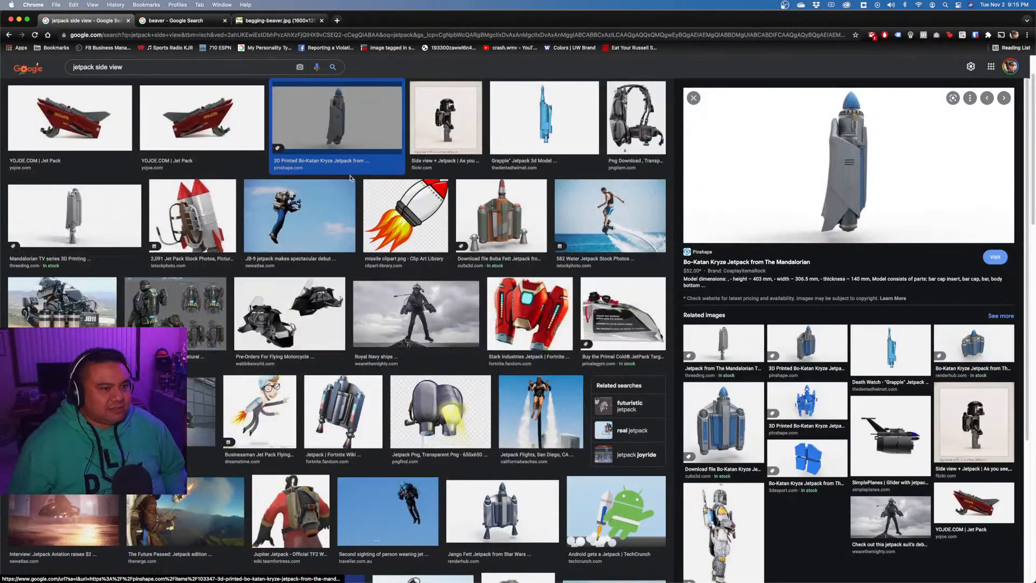
pyautogui.rightClick(849, 159)
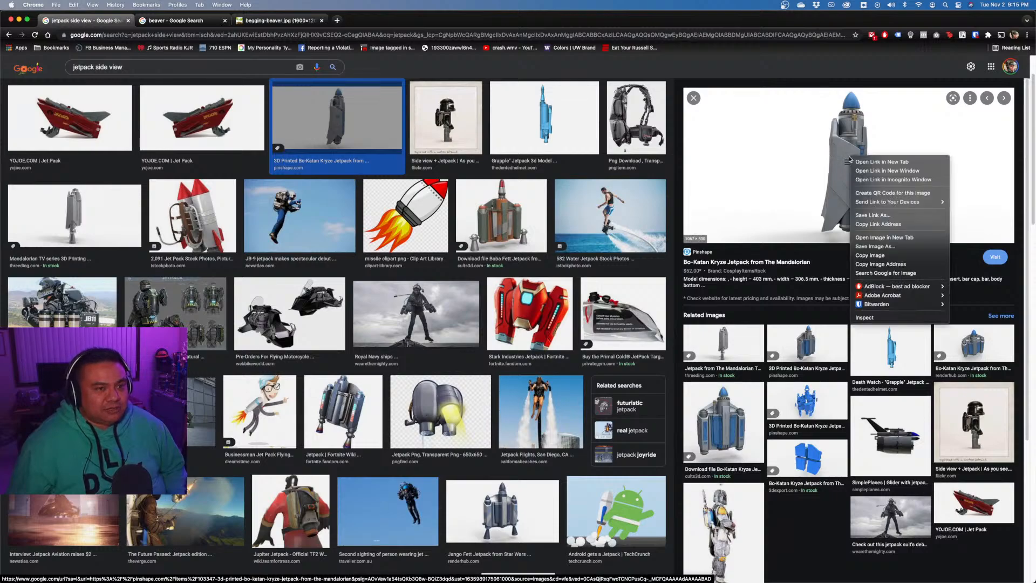
pyautogui.click(872, 264)
pyautogui.click(337, 21)
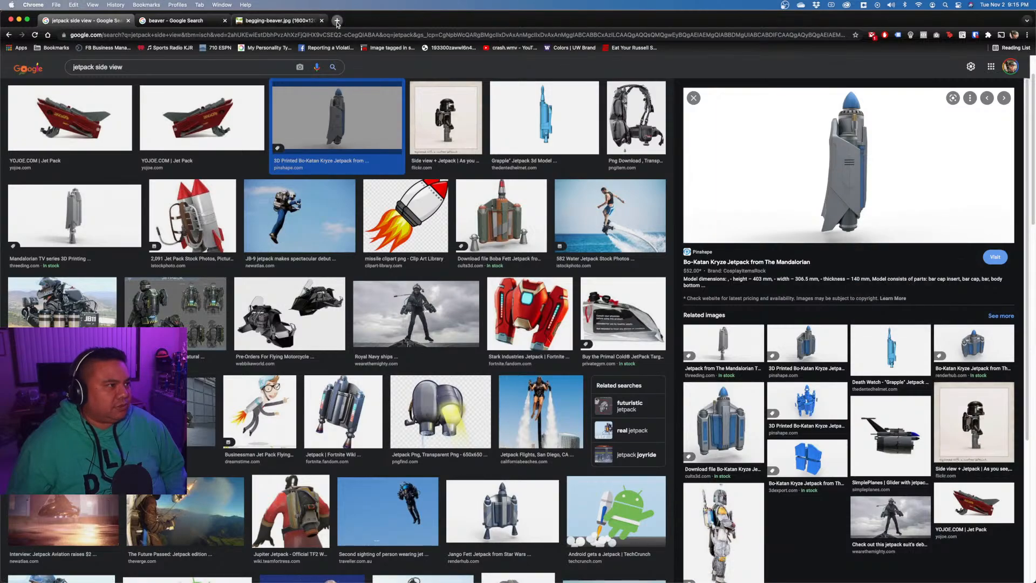
pyautogui.press('super+v')
pyautogui.press('Return')
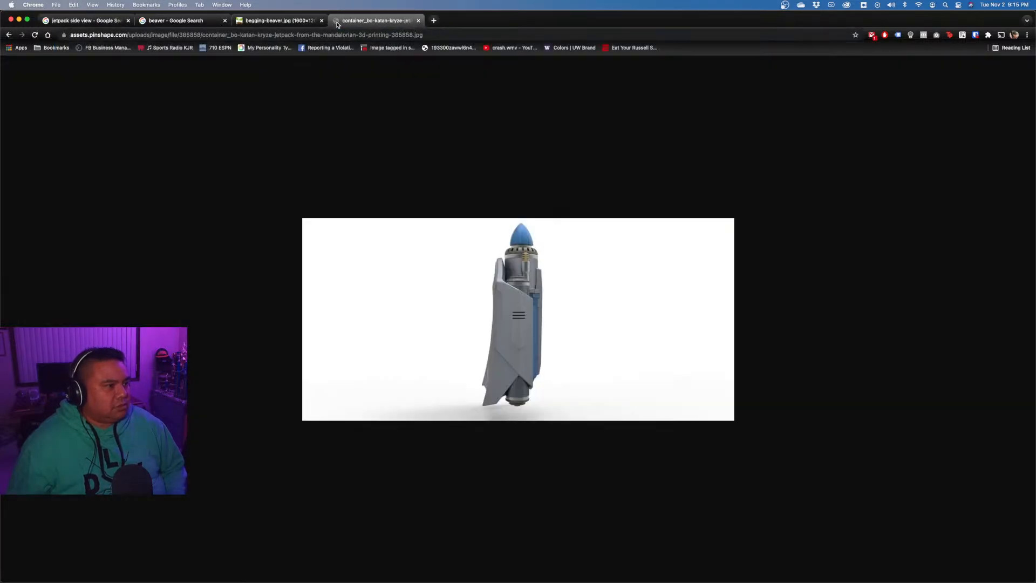
# Copy the jetpack image and switch back to the beaver document in Photoshop.
pyautogui.rightClick(513, 313)
pyautogui.click(533, 334)
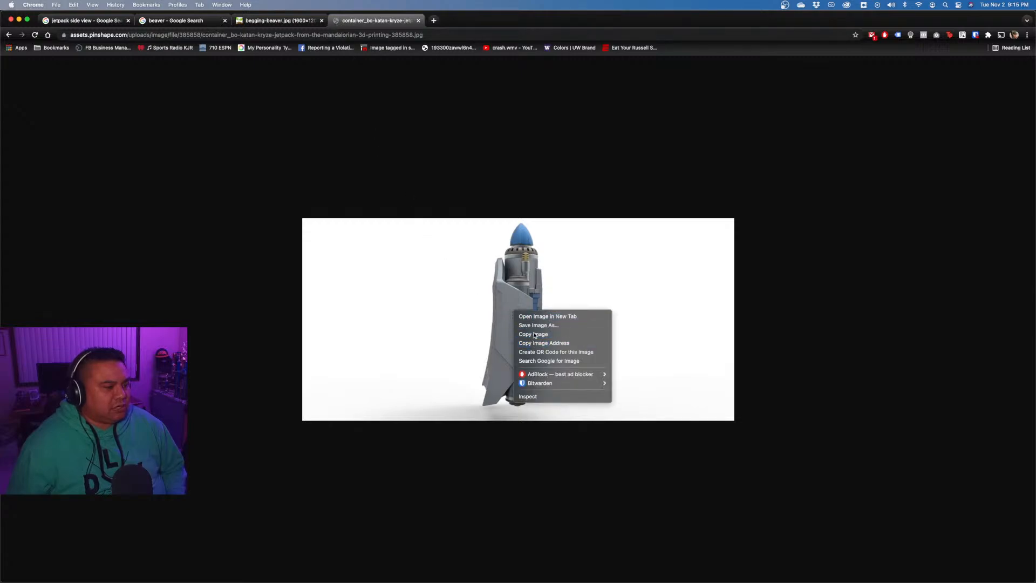
pyautogui.hotkey('ctrl', 'Up')
pyautogui.click(212, 350)
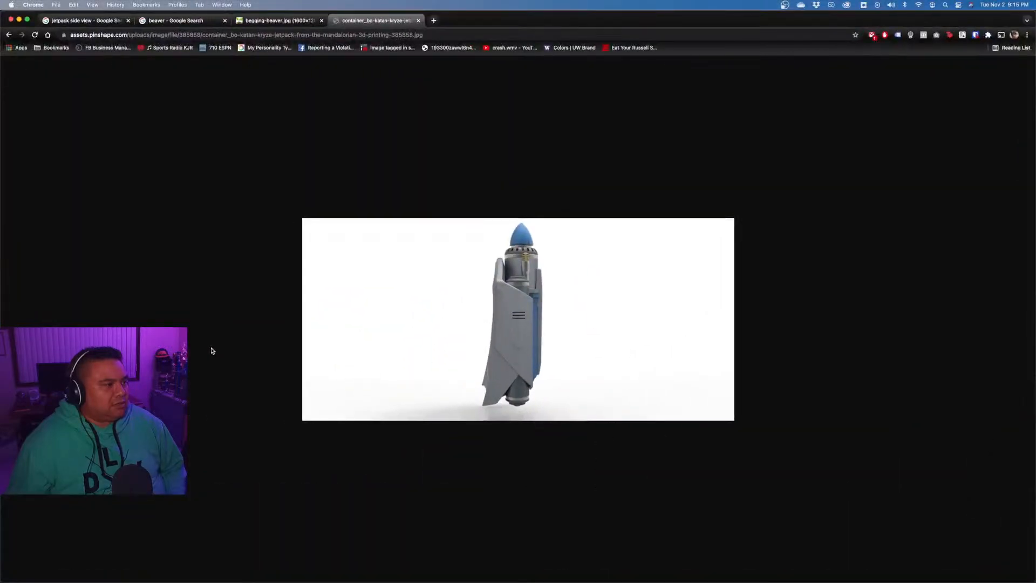
pyautogui.hotkey('ctrl', 'Up')
pyautogui.click(178, 88)
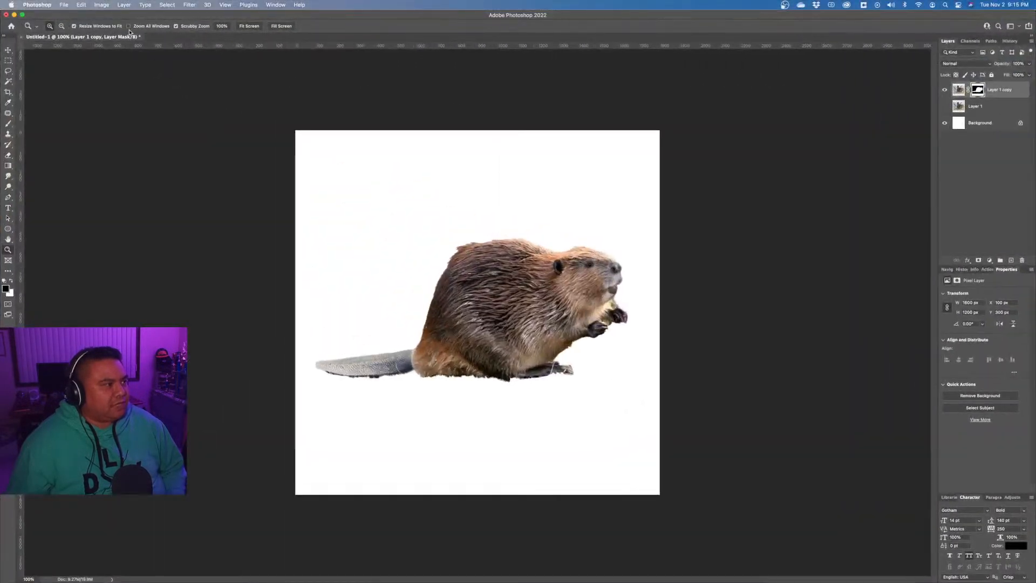
# Create a new 1067 by 500 px document with a white background and paste the jetpack image into it.
pyautogui.click(66, 5)
pyautogui.click(70, 13)
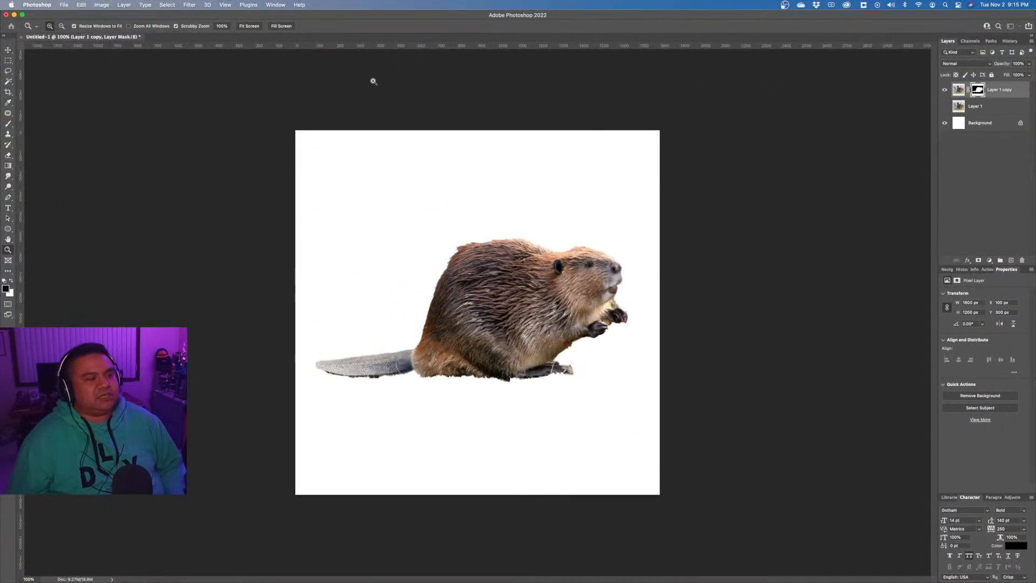
pyautogui.click(711, 418)
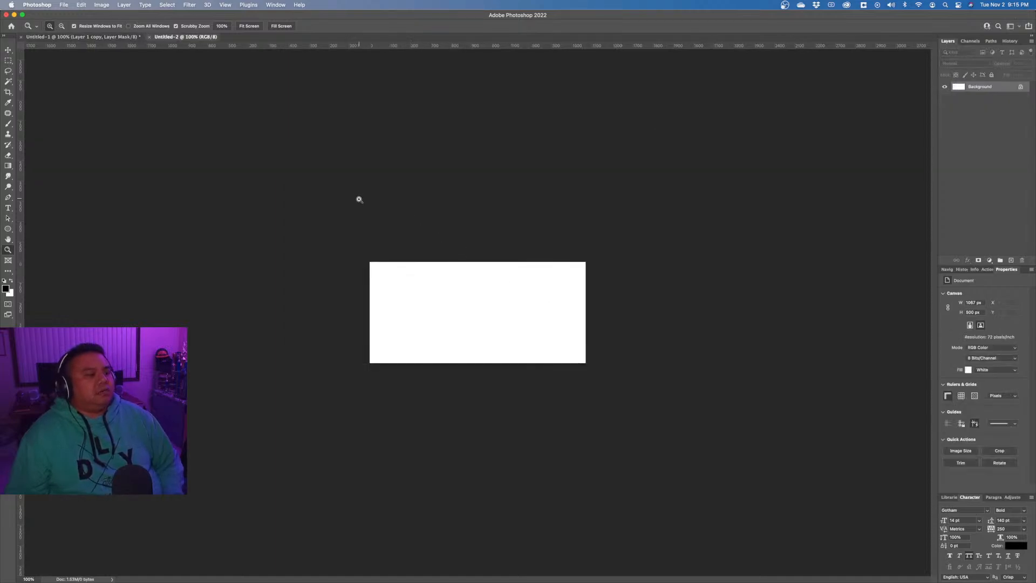
pyautogui.press('super+v')
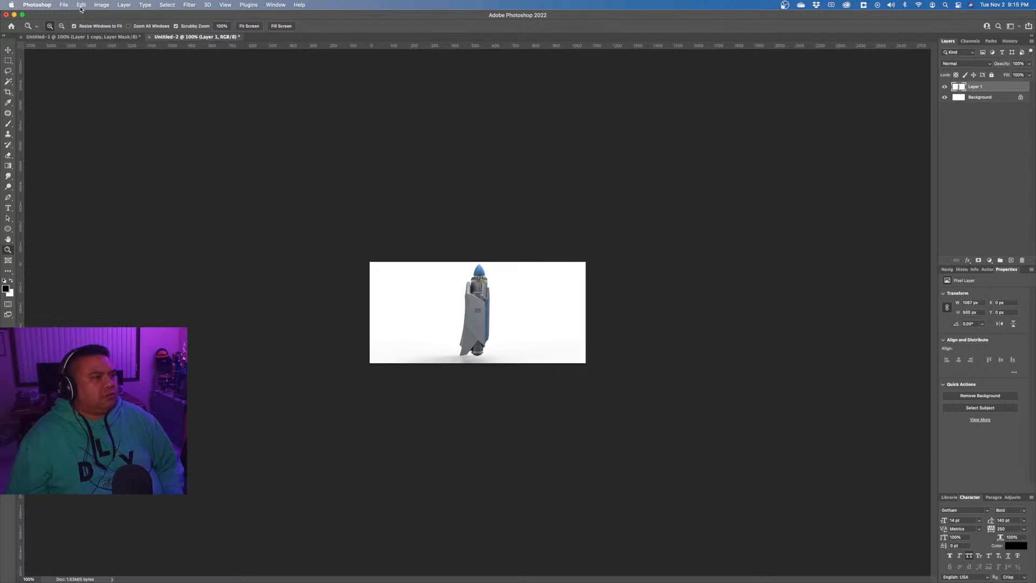
# Select the jetpack with Select Subject and copy it into the beaver document as a new layer.
pyautogui.click(159, 4)
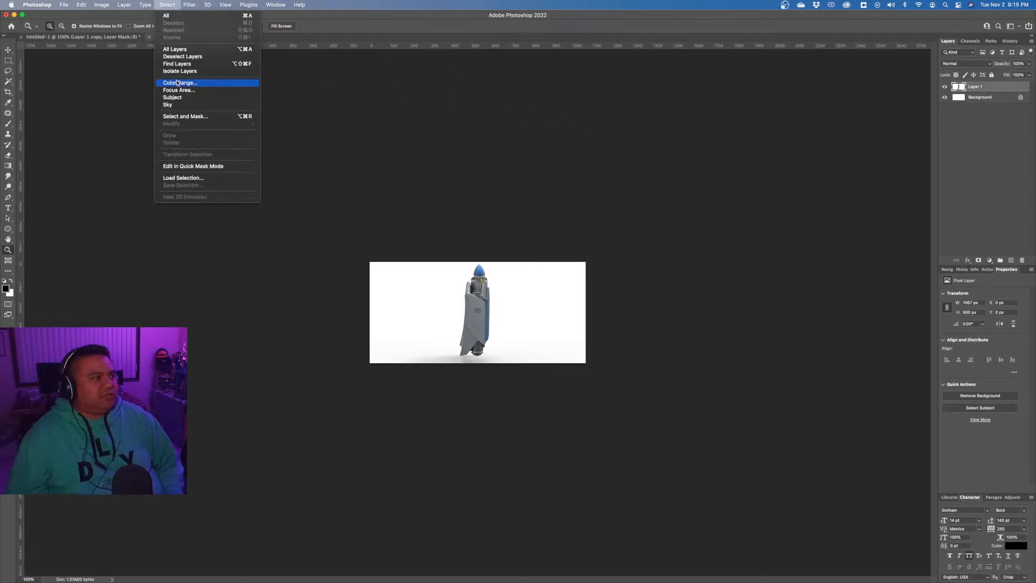
pyautogui.click(173, 100)
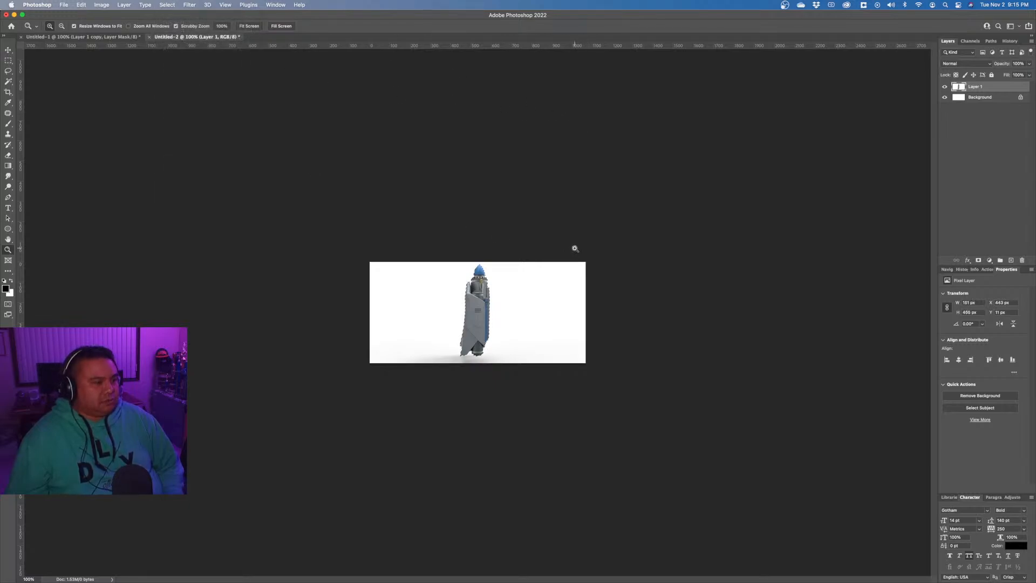
pyautogui.click(501, 291)
pyautogui.click(499, 291)
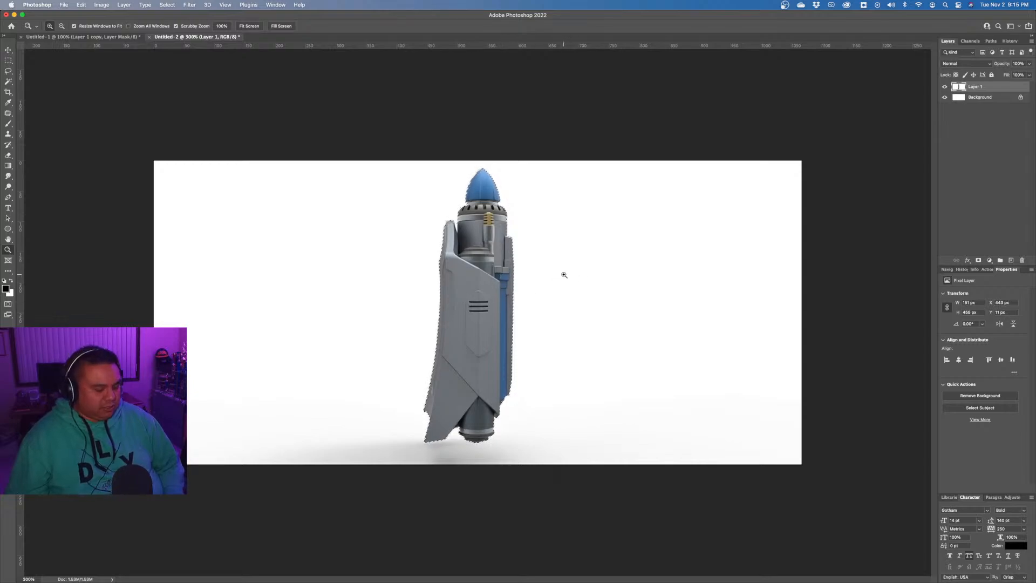
pyautogui.click(124, 36)
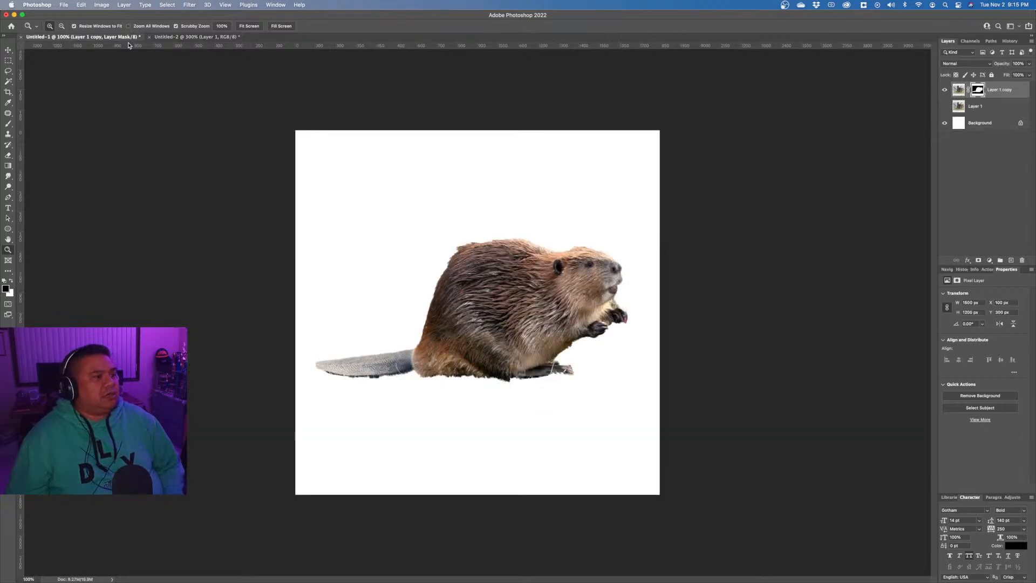
pyautogui.hotkey('ctrl', 'v')
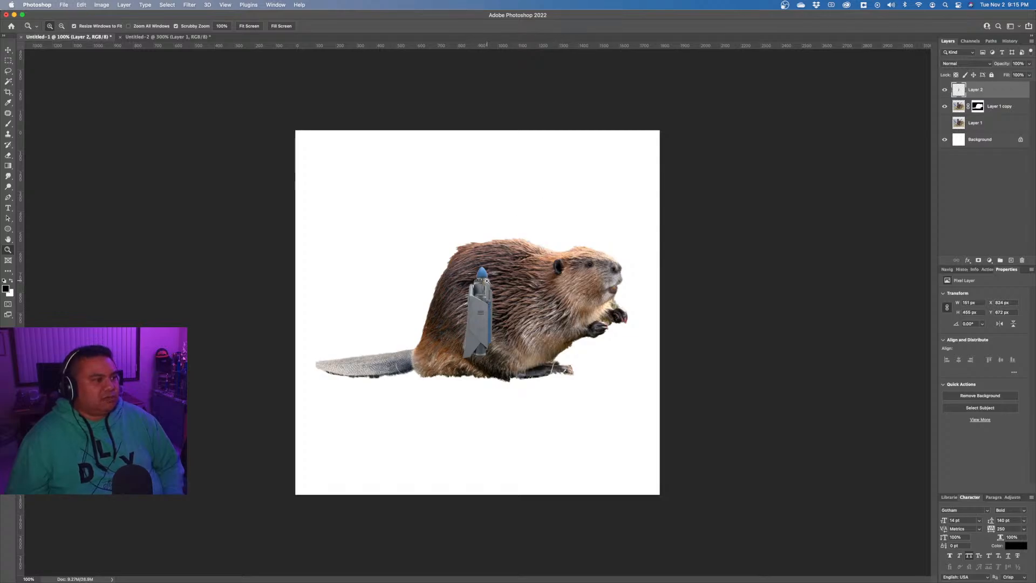
# Move the jetpack to the empty area above the beaver's back and rotate it 90° clockwise.
pyautogui.press('v')
pyautogui.moveTo(480, 317); pyautogui.dragTo(446, 190)
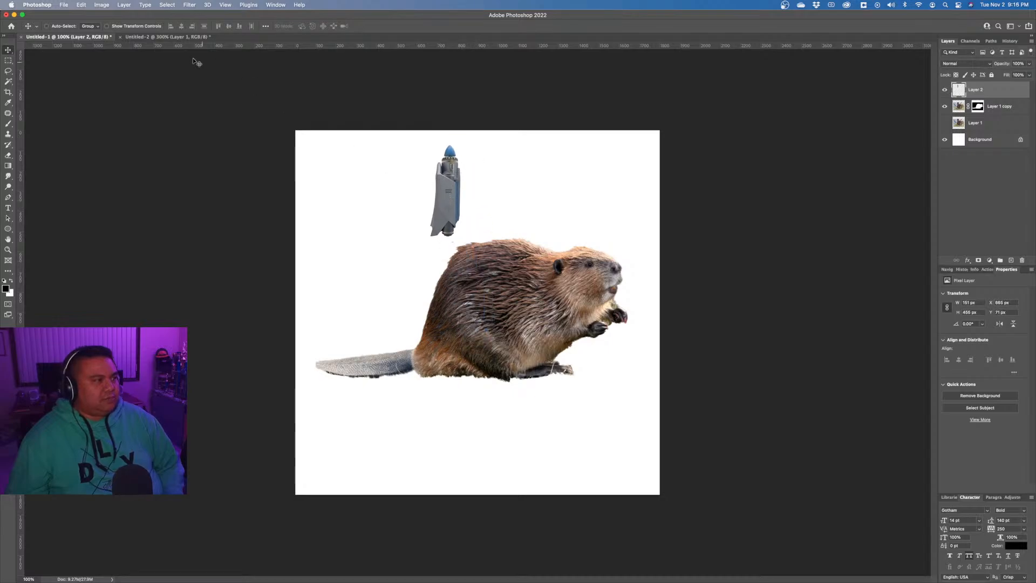
pyautogui.click(81, 5)
pyautogui.moveTo(154, 184)
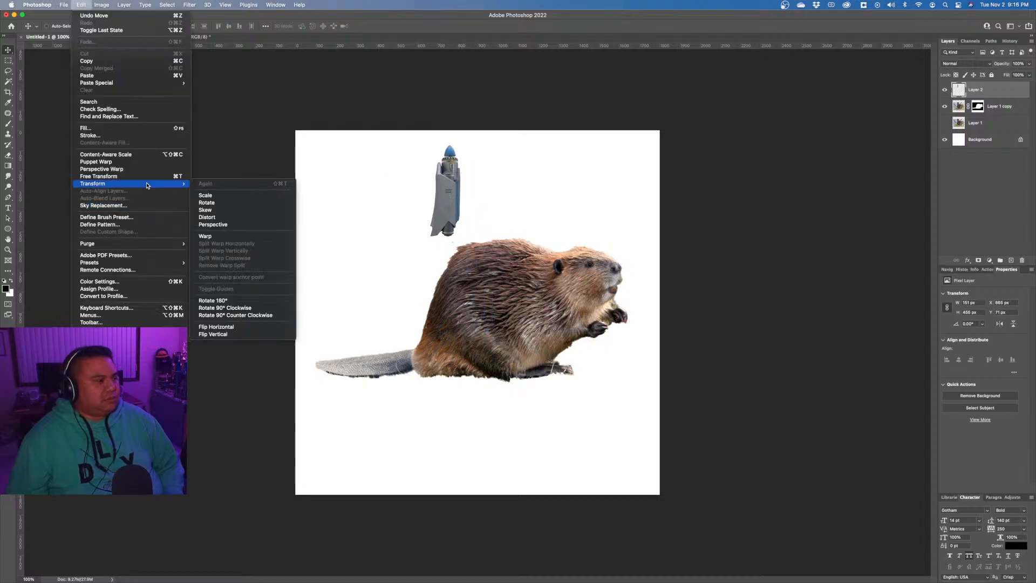
pyautogui.click(283, 307)
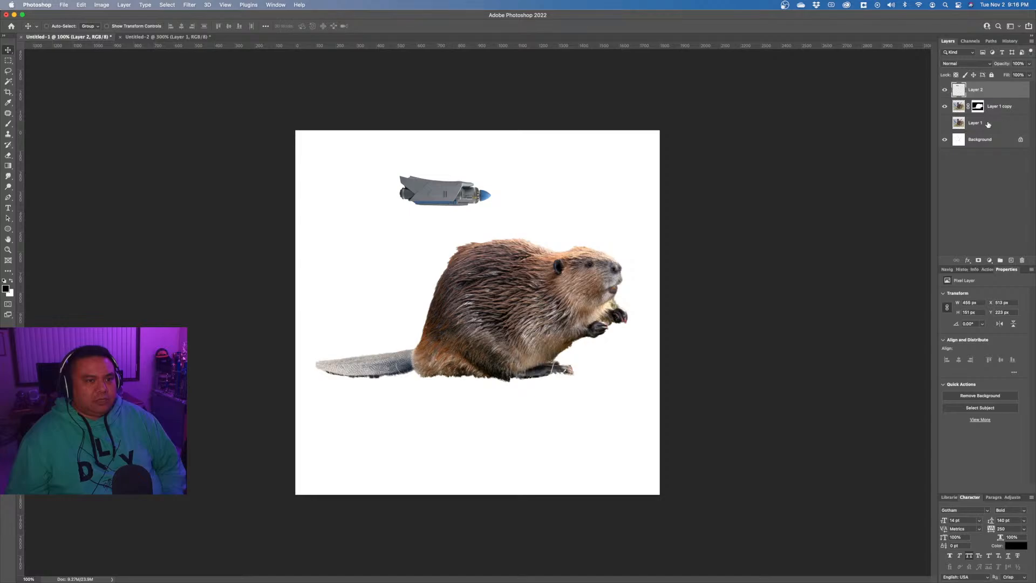
pyautogui.click(1017, 110)
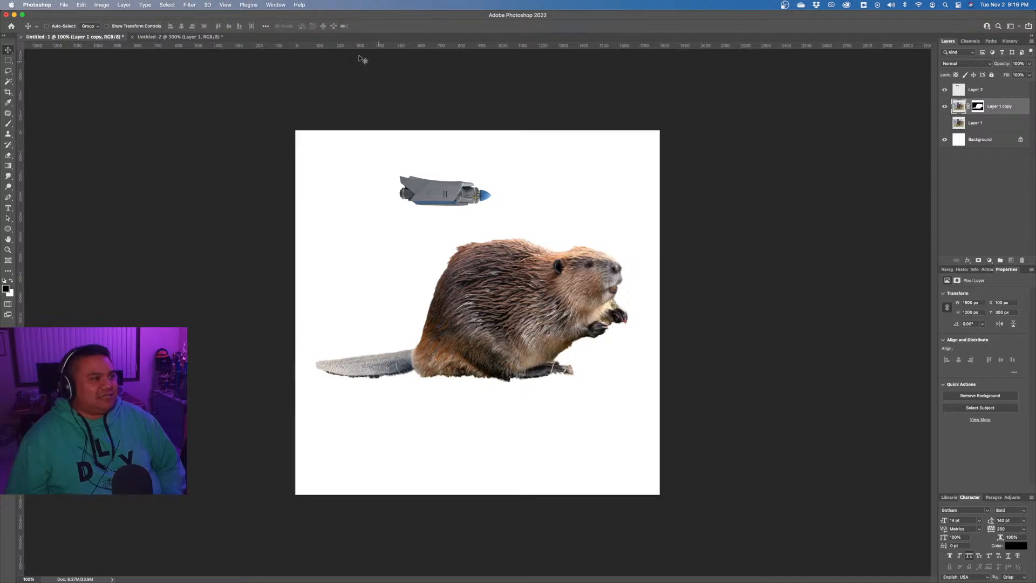
pyautogui.click(81, 5)
pyautogui.moveTo(128, 186)
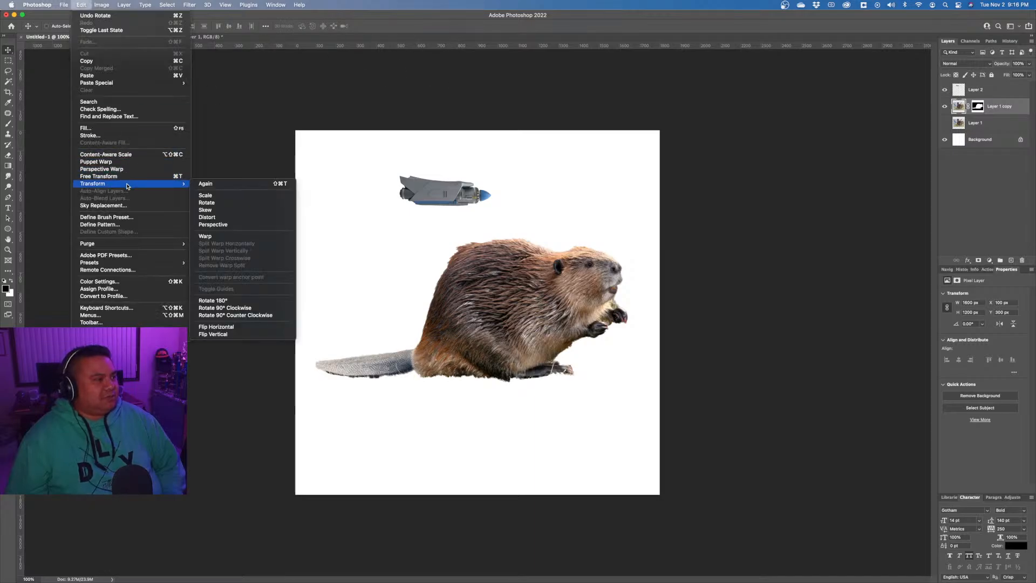
pyautogui.click(534, 176)
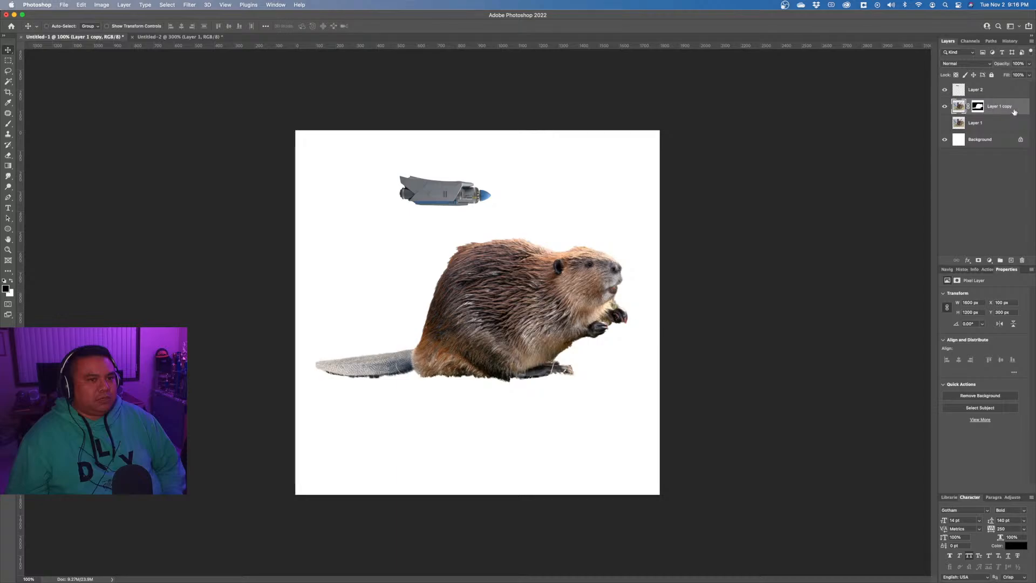
# Duplicate the masked beaver layer and convert the duplicate to a smart object.
pyautogui.moveTo(1013, 112); pyautogui.dragTo(1011, 260)
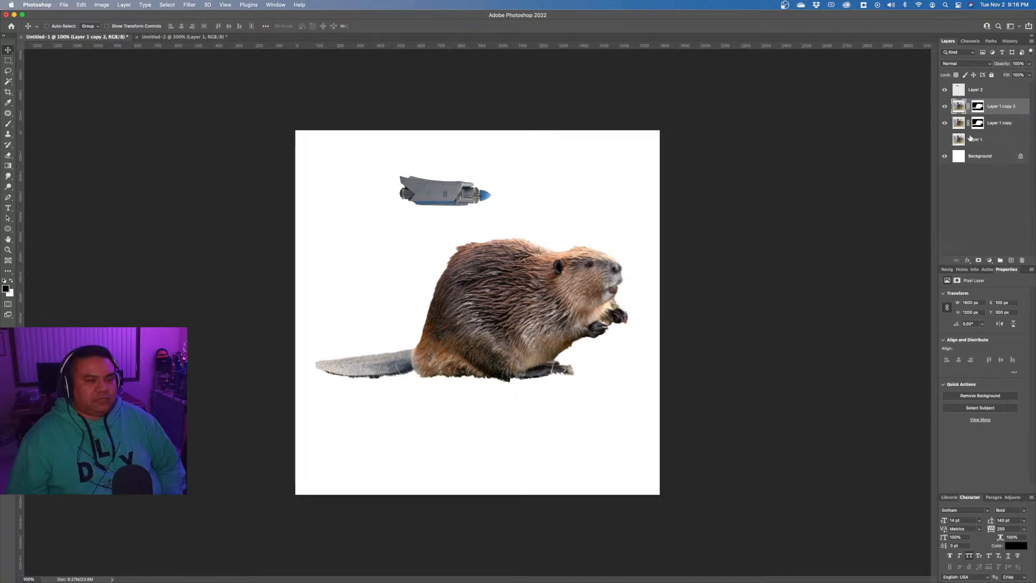
pyautogui.click(1031, 42)
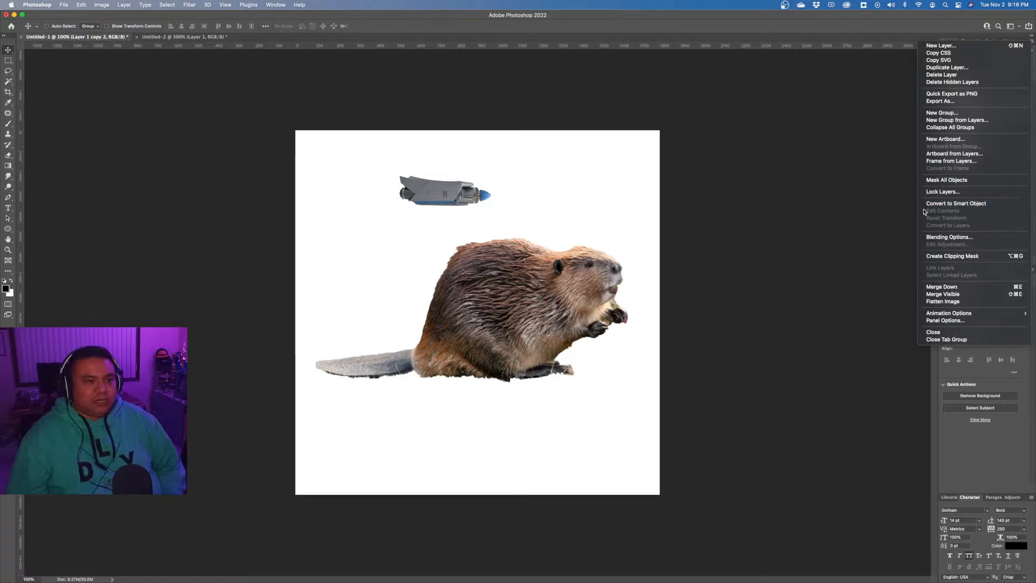
pyautogui.click(939, 204)
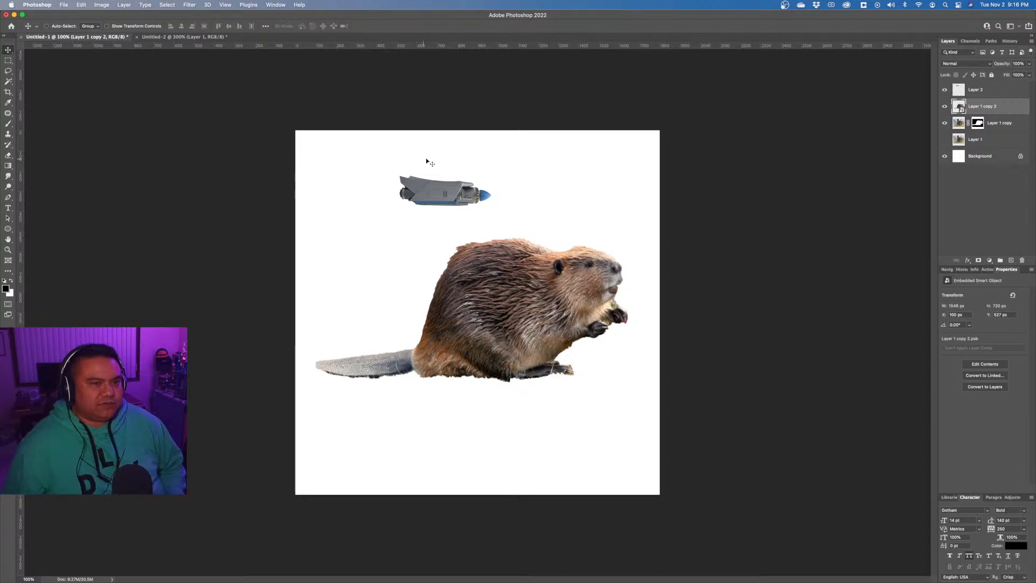
# Scale the smart-object beaver down to about 964 px wide, hide the larger masked beaver, and place the copy under the jetpack.
pyautogui.click(81, 5)
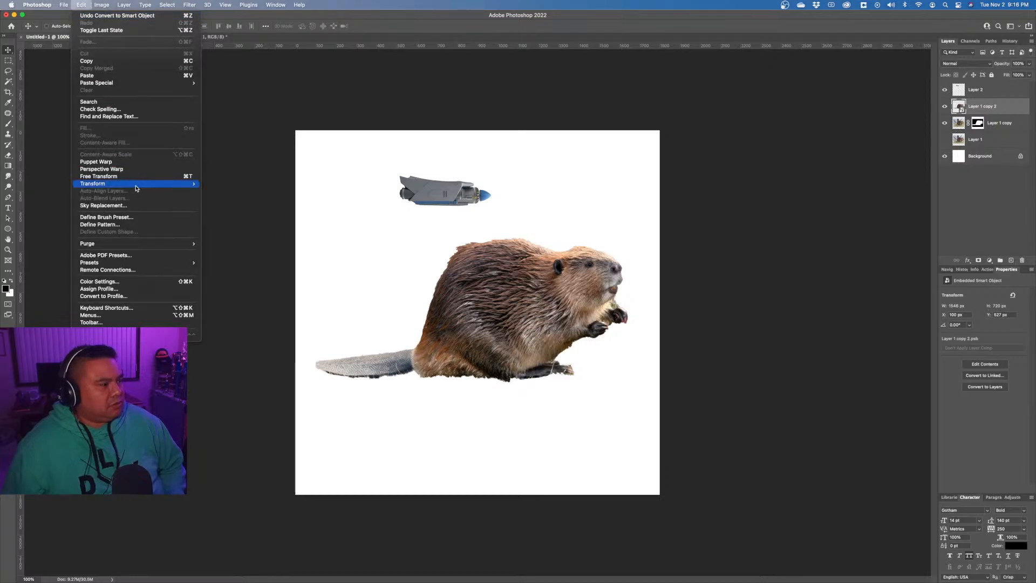
pyautogui.moveTo(130, 184)
pyautogui.click(223, 195)
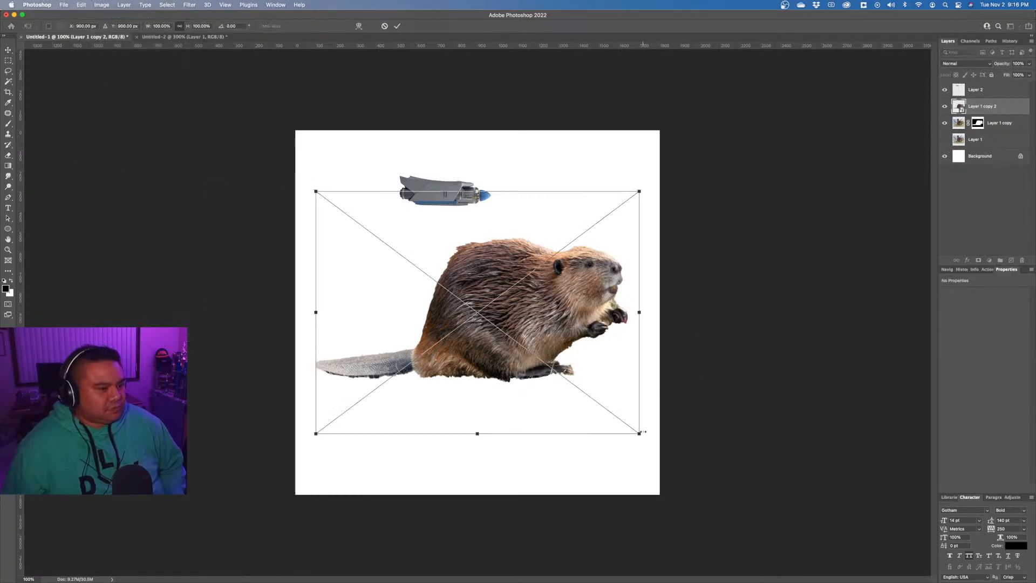
pyautogui.moveTo(640, 434); pyautogui.dragTo(501, 365)
pyautogui.press('Return')
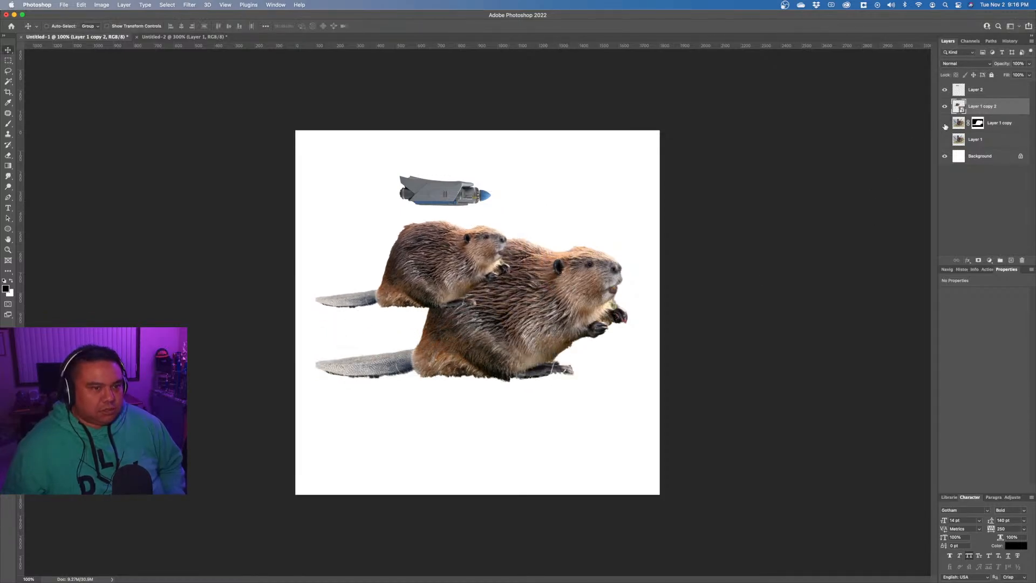
pyautogui.click(944, 123)
pyautogui.moveTo(458, 259); pyautogui.dragTo(484, 243)
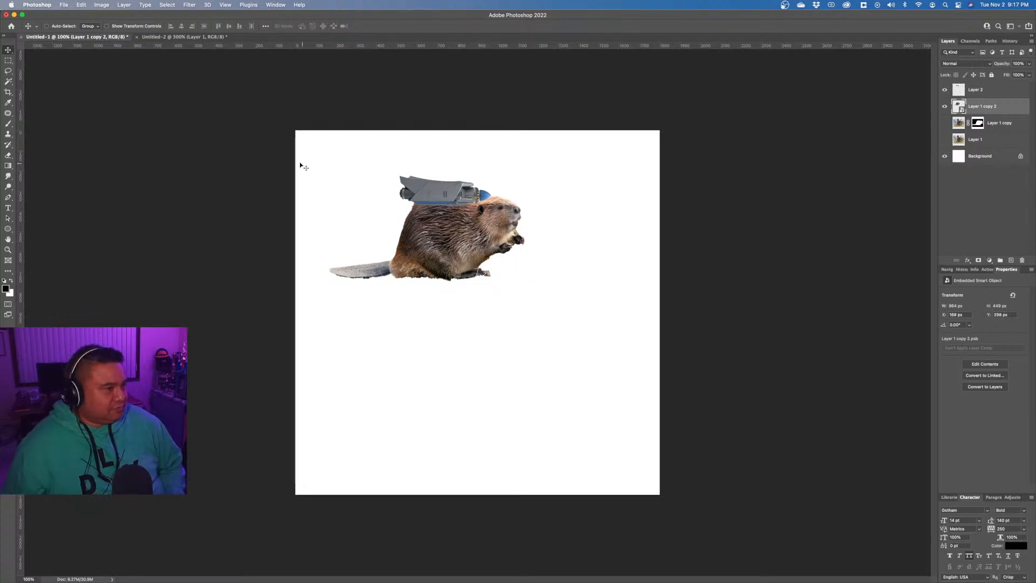
# Scale the smart-object beaver slightly further, to about 947 px wide, and realign its back with the jetpack.
pyautogui.click(81, 5)
pyautogui.moveTo(124, 184)
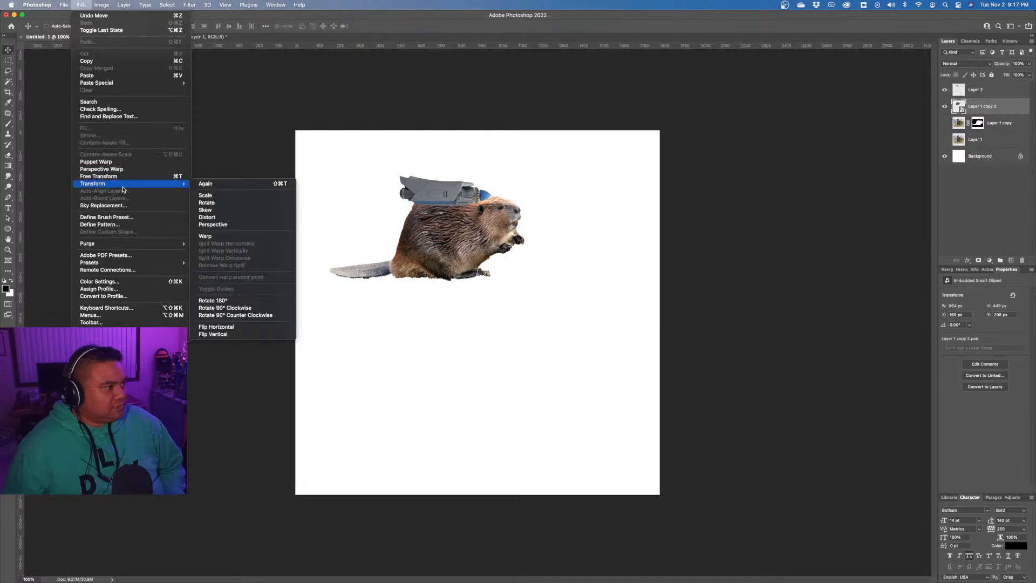
pyautogui.click(261, 200)
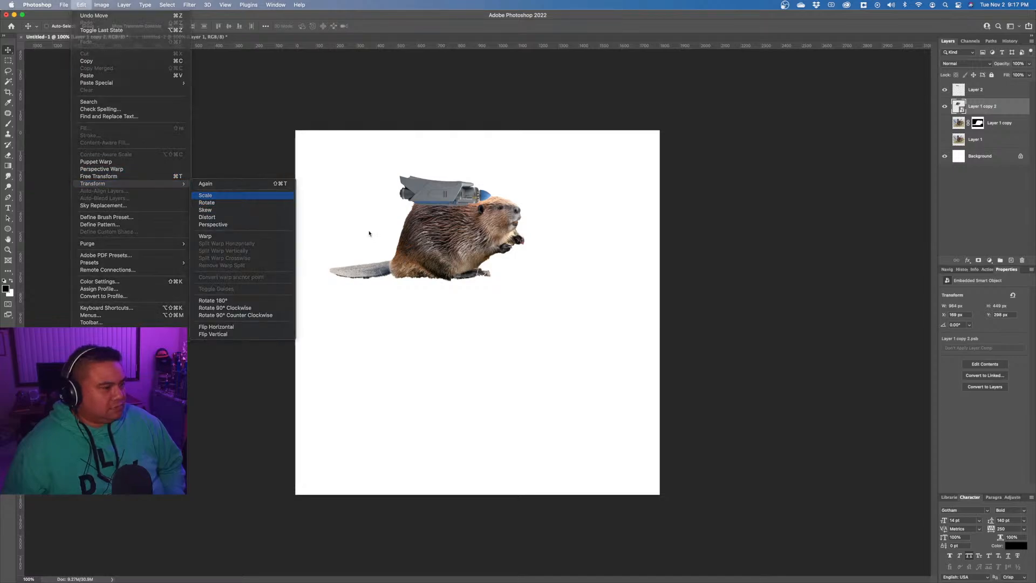
pyautogui.moveTo(533, 314); pyautogui.dragTo(529, 311)
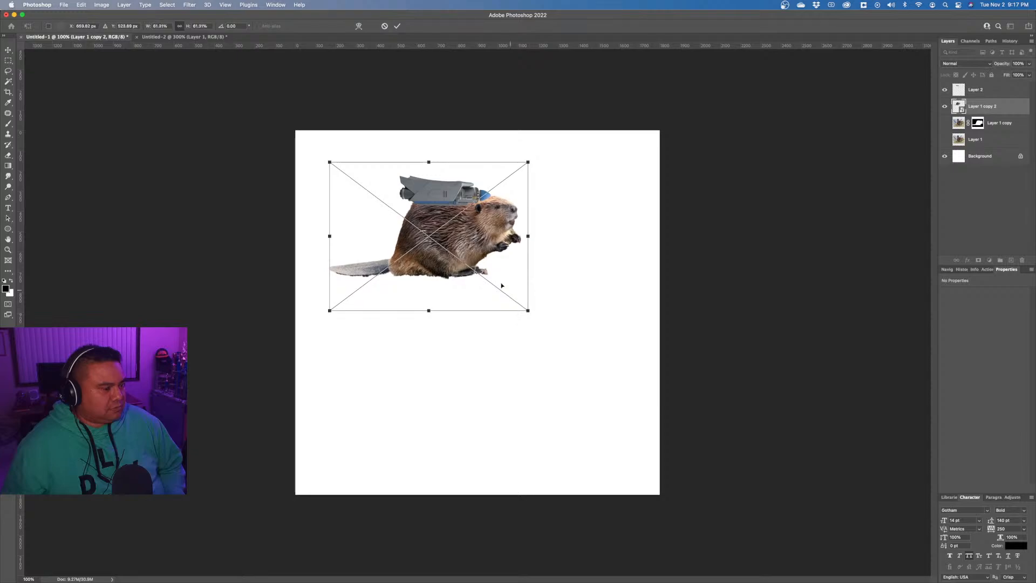
pyautogui.moveTo(449, 256); pyautogui.dragTo(464, 265)
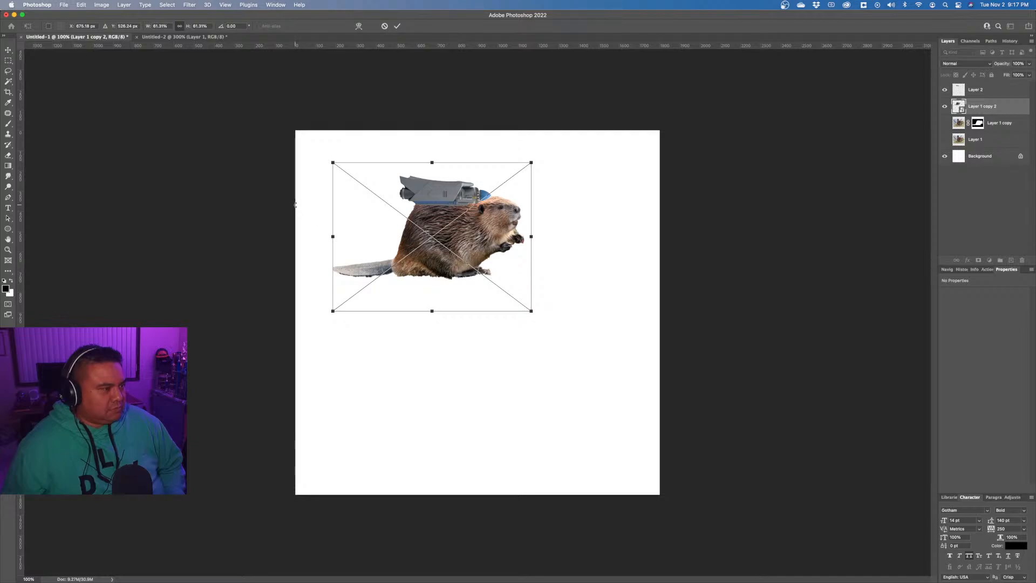
pyautogui.click(396, 27)
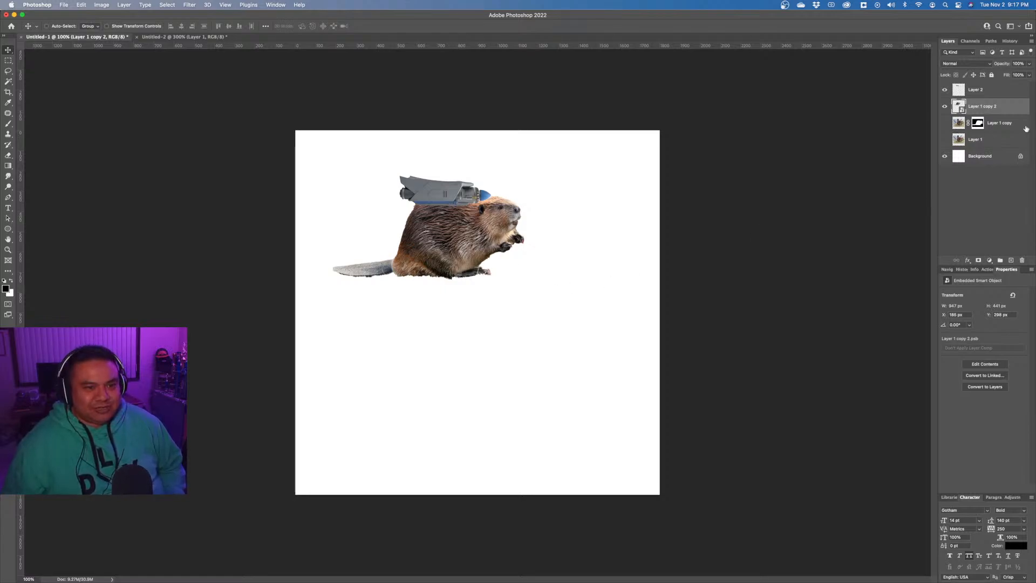
# Hide the smart-object beaver, then show and select the masked beaver layer, Layer 1 copy.
pyautogui.click(944, 107)
pyautogui.click(945, 107)
pyautogui.click(944, 108)
pyautogui.click(945, 108)
pyautogui.click(945, 107)
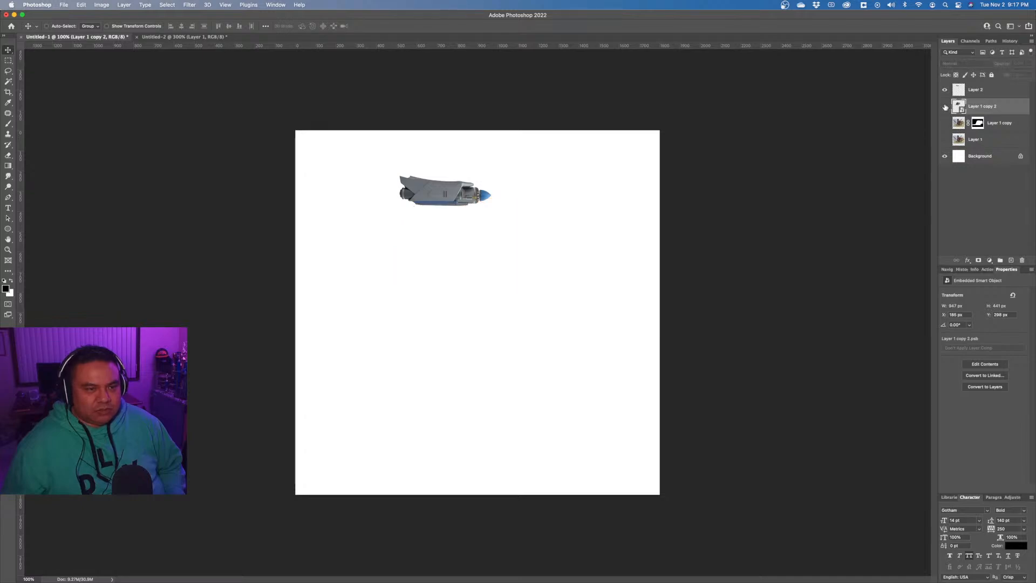
pyautogui.click(945, 123)
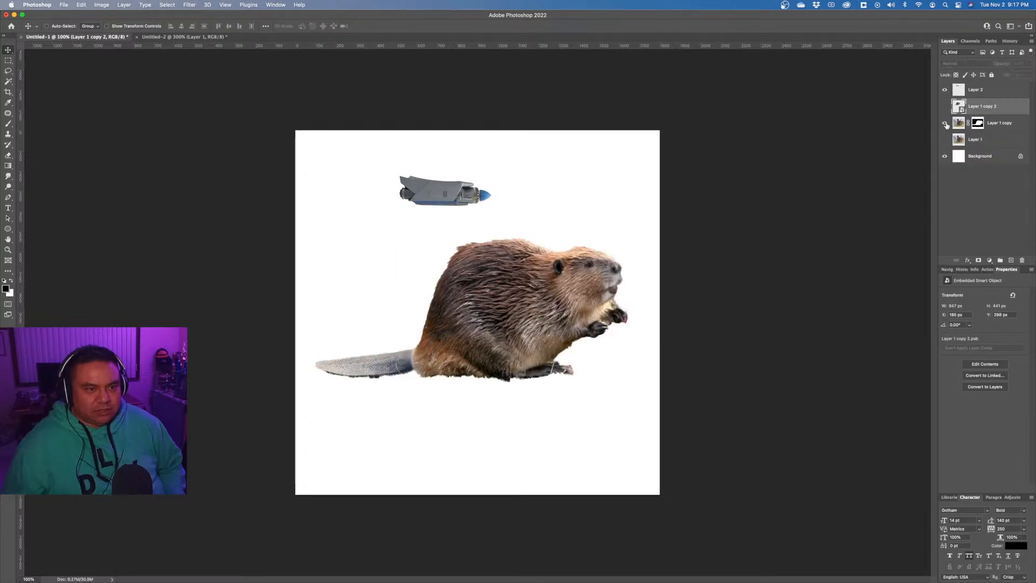
pyautogui.click(966, 123)
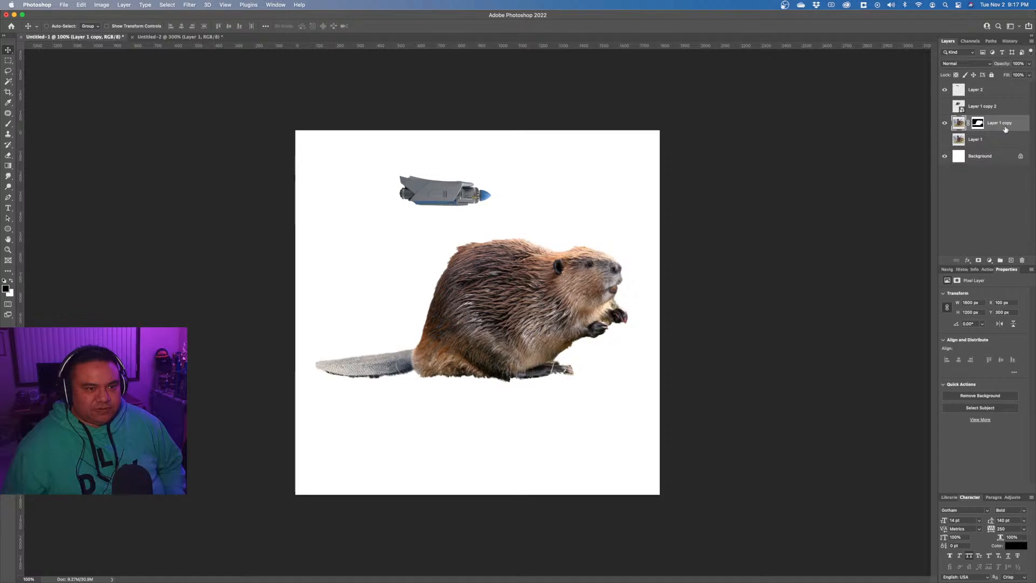
# Scale the masked beaver layer to about 1104 px wide (69%) and position its back directly beneath the jetpack.
pyautogui.click(81, 5)
pyautogui.moveTo(145, 186)
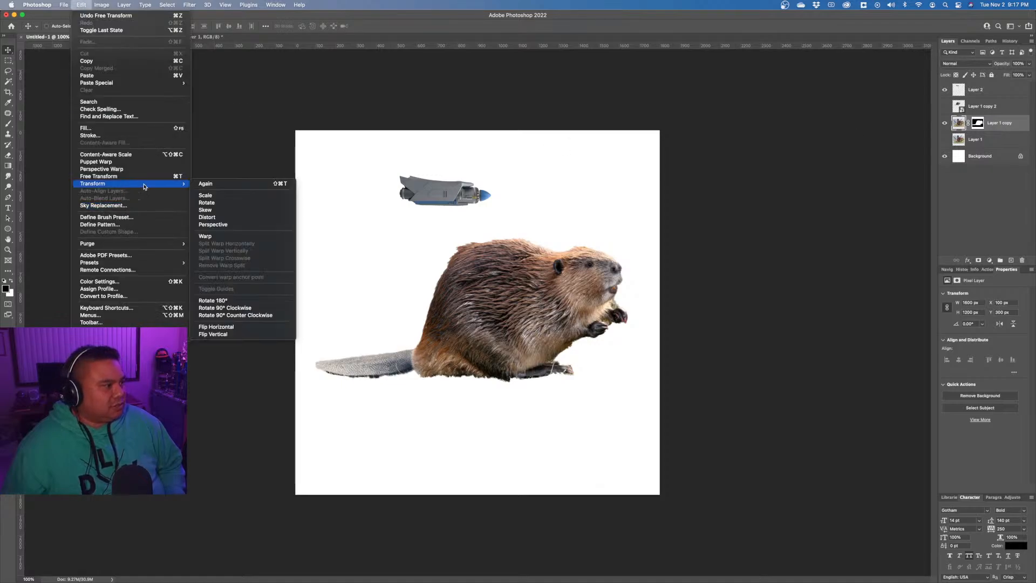
pyautogui.click(254, 195)
pyautogui.moveTo(639, 434); pyautogui.dragTo(558, 354)
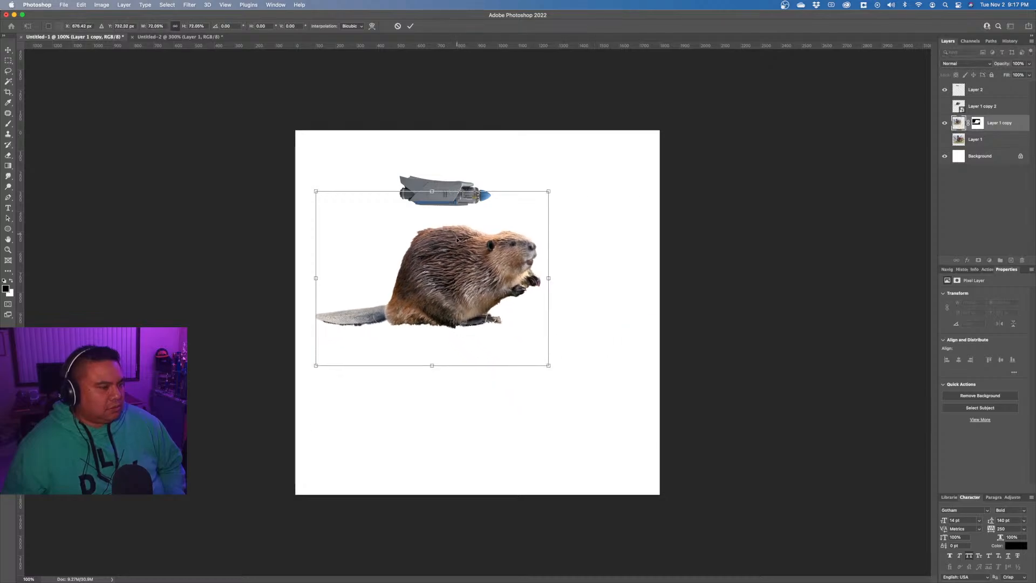
pyautogui.moveTo(461, 318); pyautogui.dragTo(448, 286)
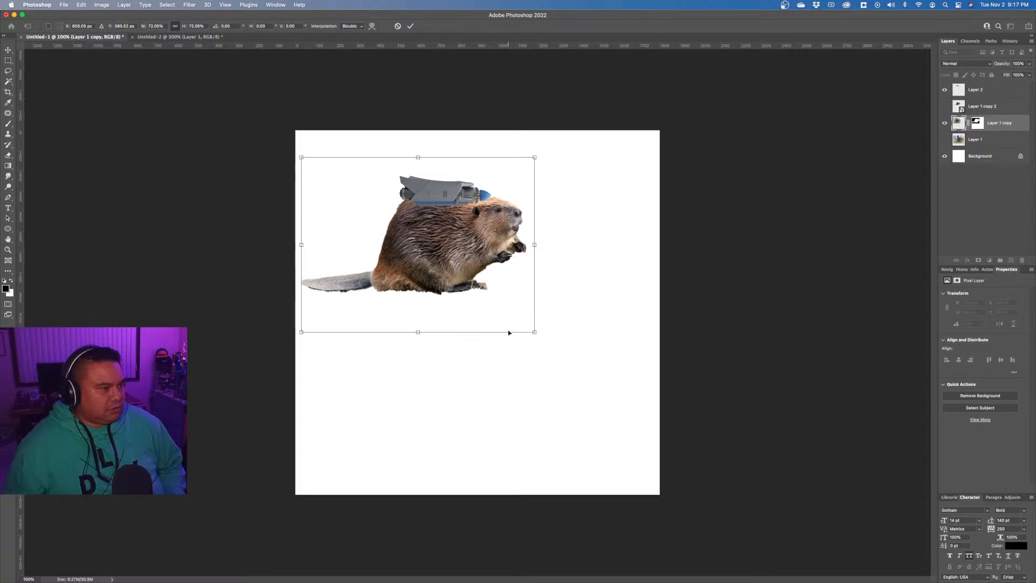
pyautogui.moveTo(534, 332); pyautogui.dragTo(527, 326)
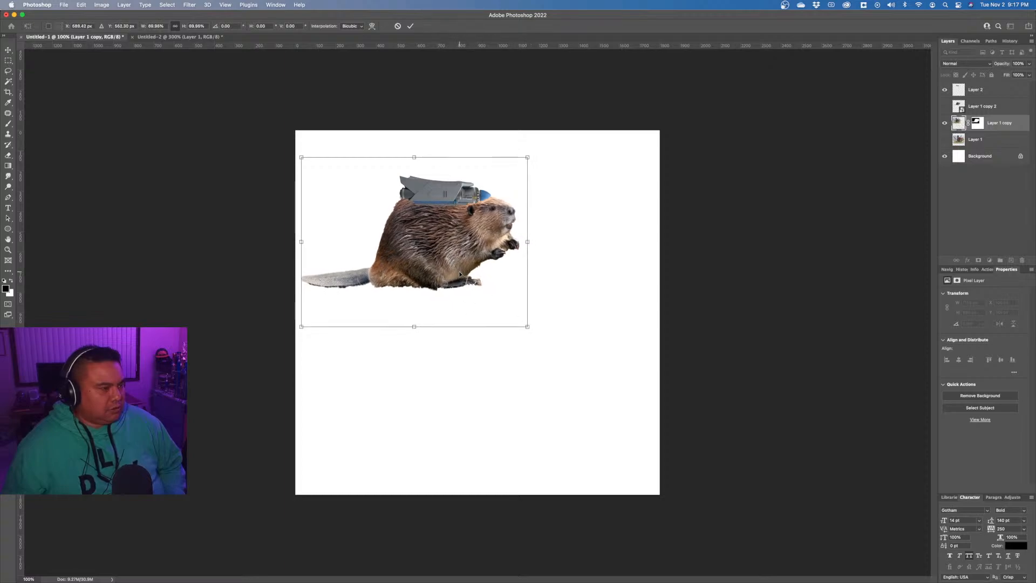
pyautogui.moveTo(460, 273); pyautogui.dragTo(469, 274)
pyautogui.moveTo(538, 325); pyautogui.dragTo(536, 323)
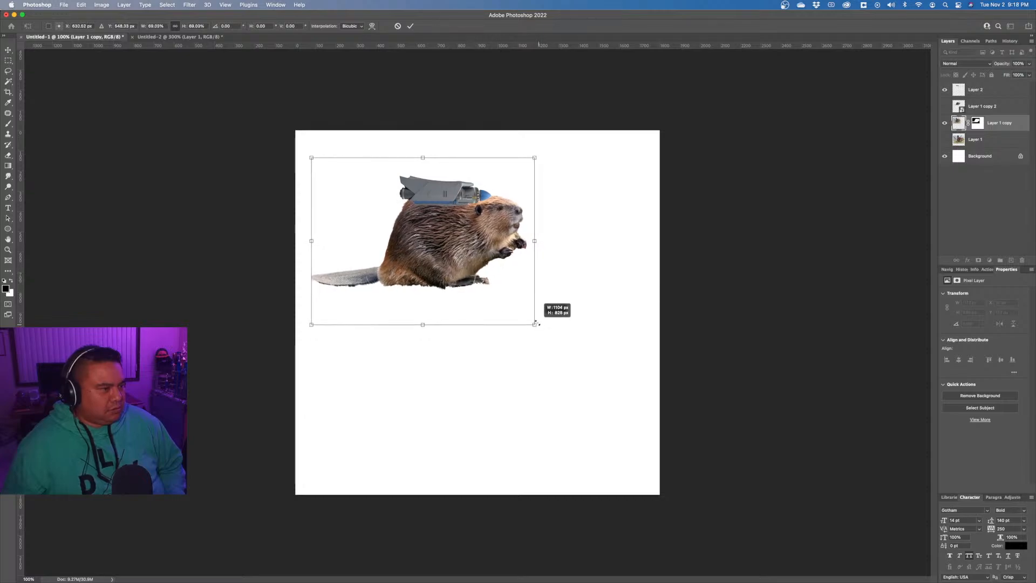
pyautogui.moveTo(481, 279)
pyautogui.mouseDown()
pyautogui.moveTo(481, 298)
pyautogui.moveTo(481, 285)
pyautogui.mouseUp()
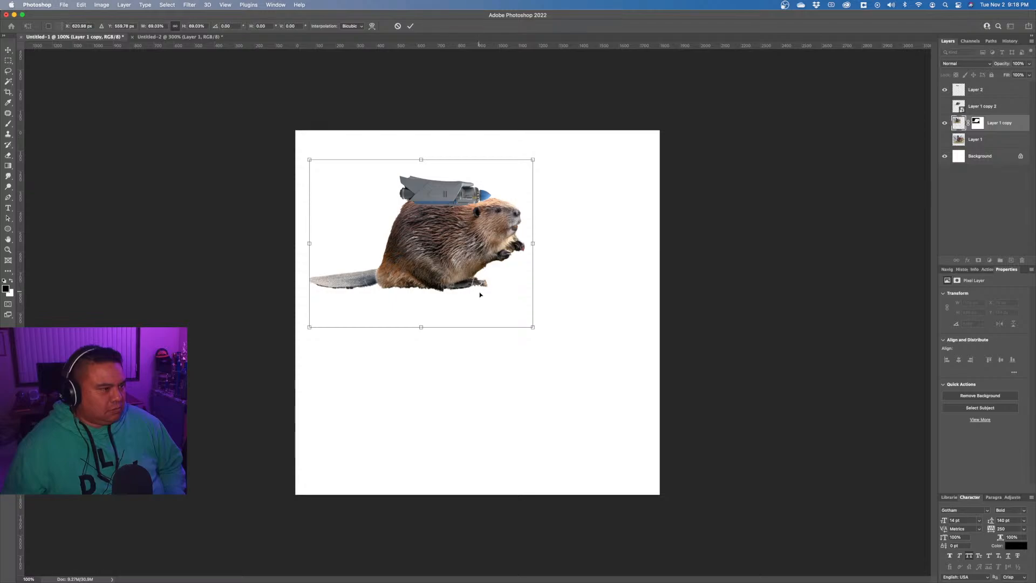
pyautogui.click(411, 26)
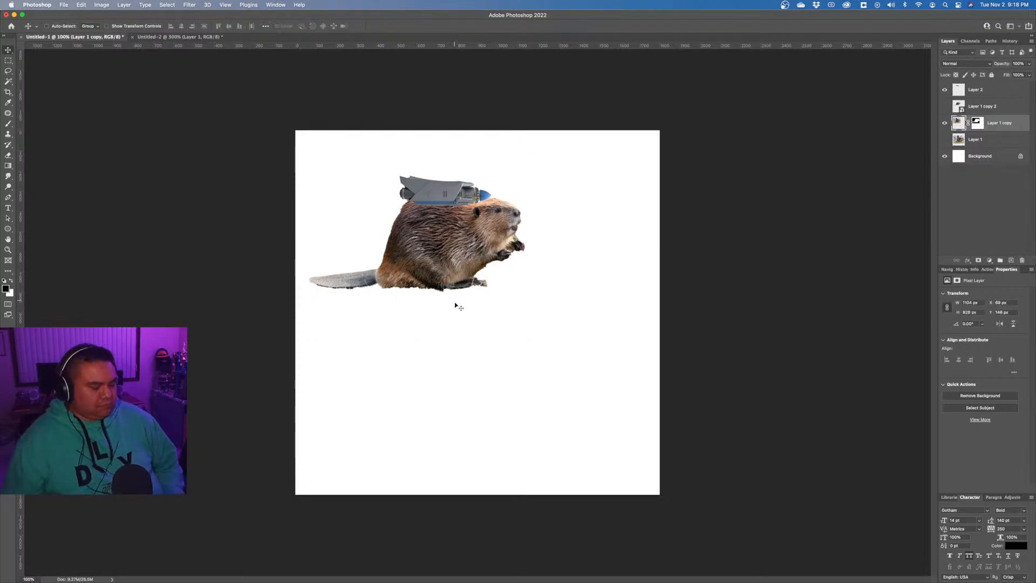
# Try darkening the jetpack with an unmasked Curves layer above it, mapping input 49 to output 29, then undo it.
pyautogui.press('z')
pyautogui.click(403, 222)
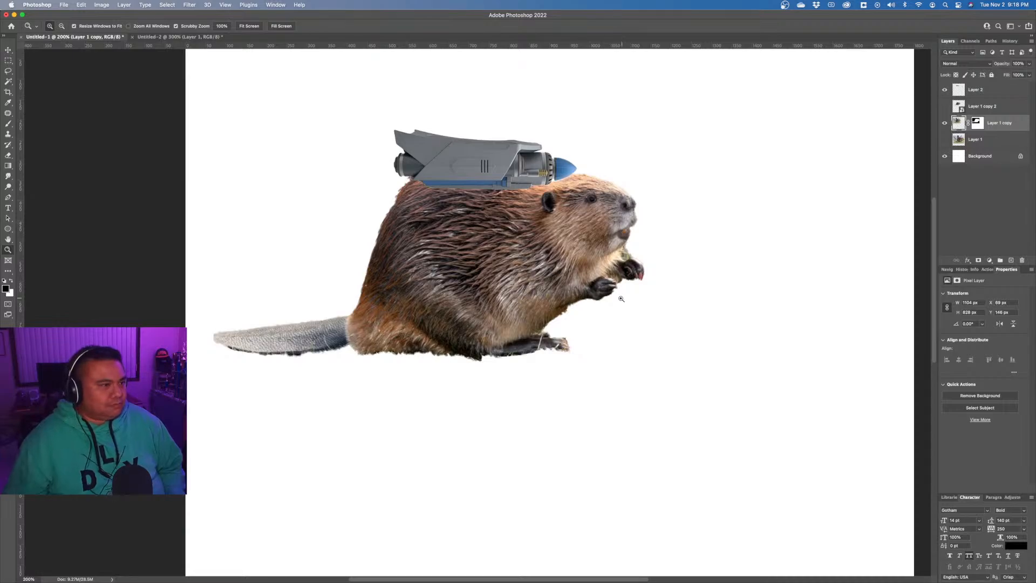
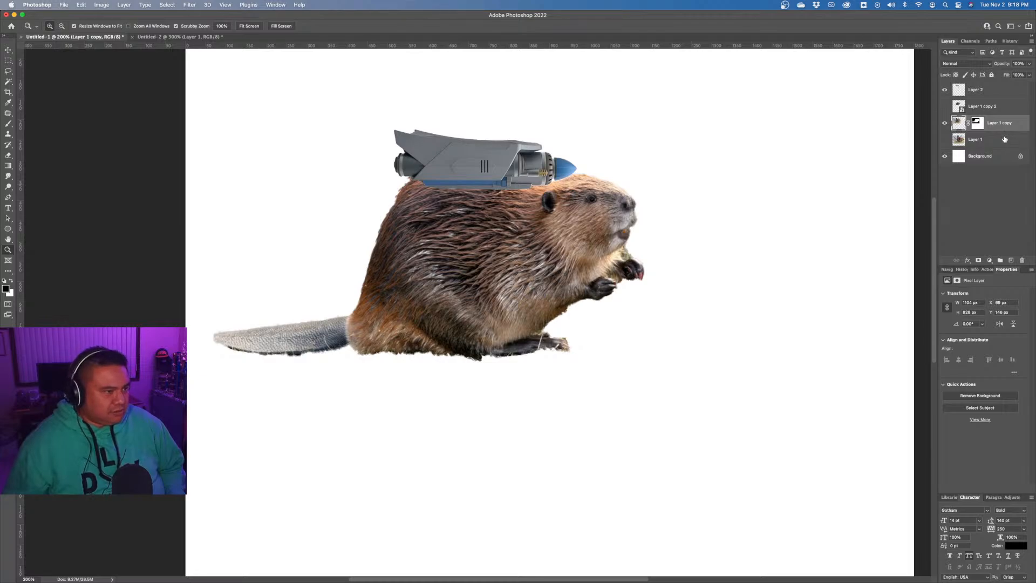
pyautogui.click(960, 90)
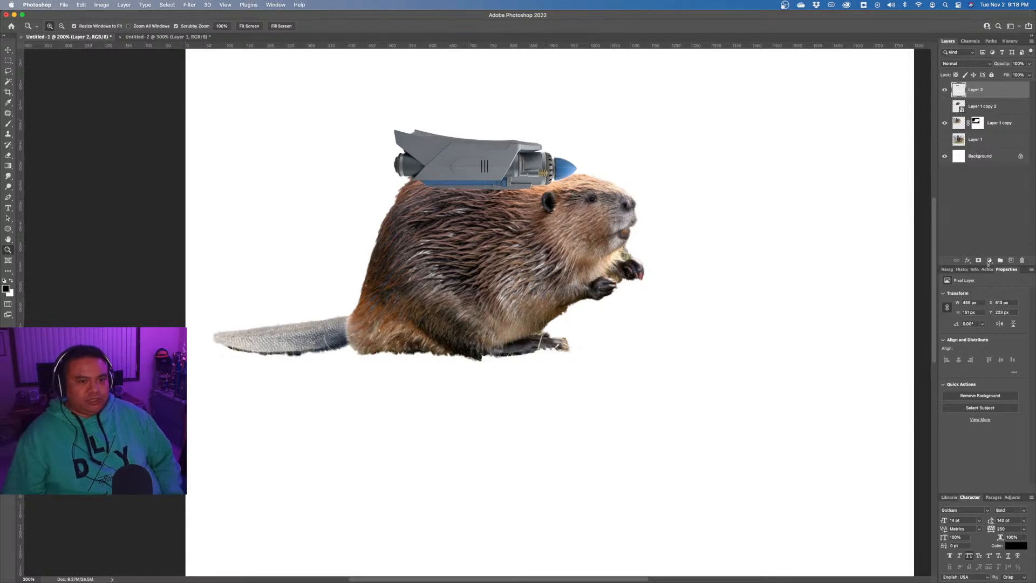
pyautogui.click(990, 261)
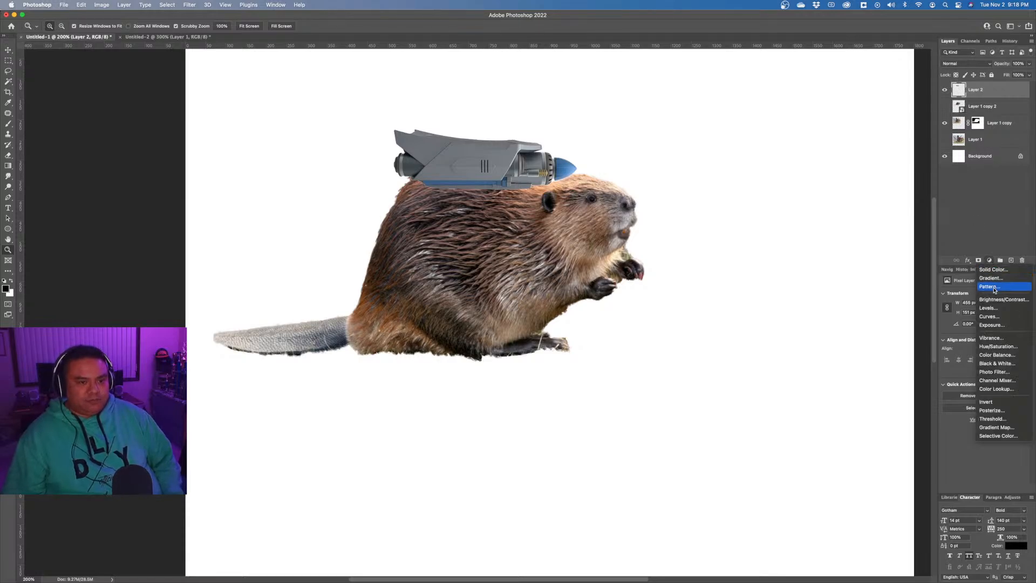
pyautogui.click(992, 317)
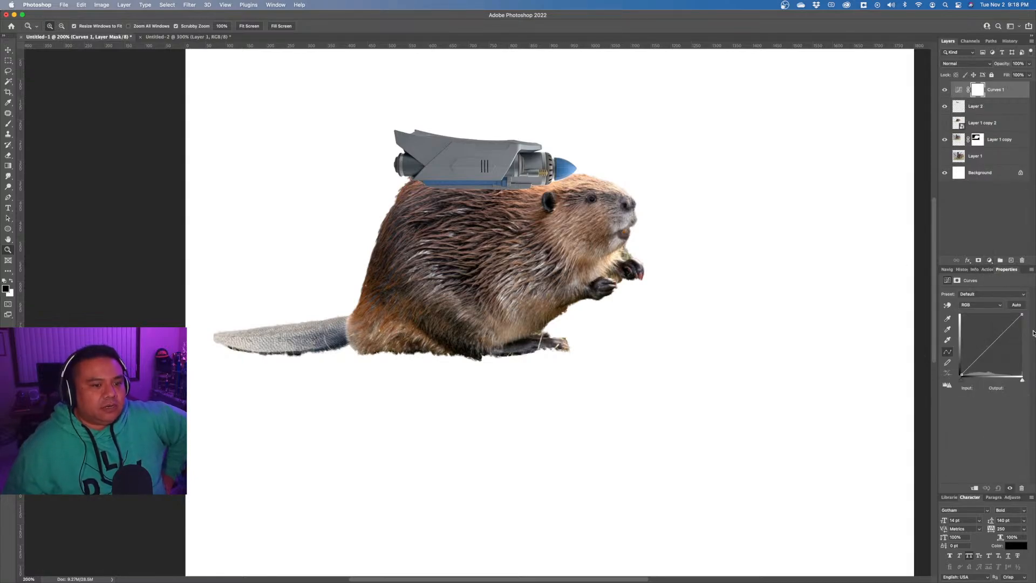
pyautogui.moveTo(972, 365); pyautogui.dragTo(973, 368)
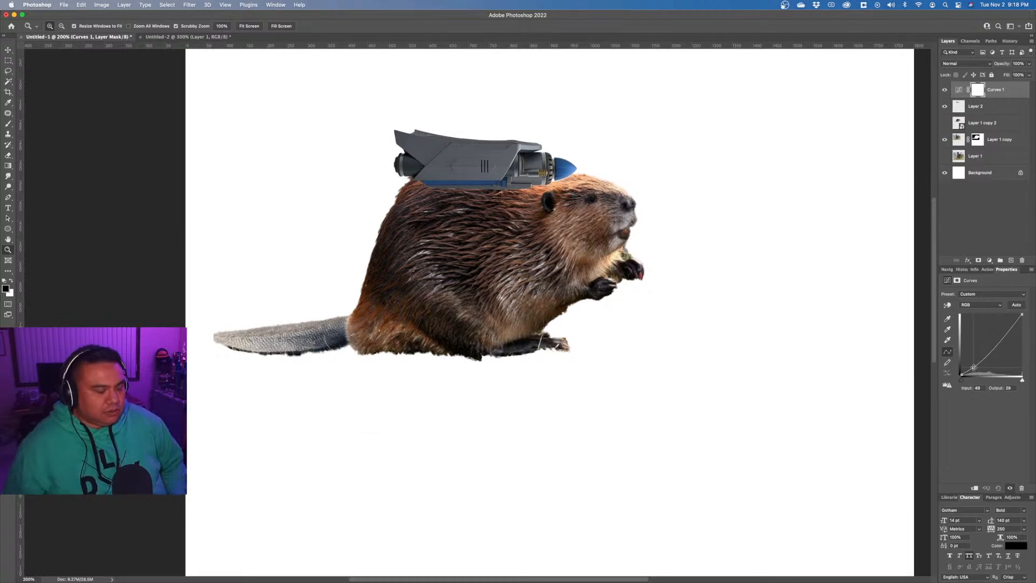
pyautogui.press('super+z')
pyautogui.press('super+z')
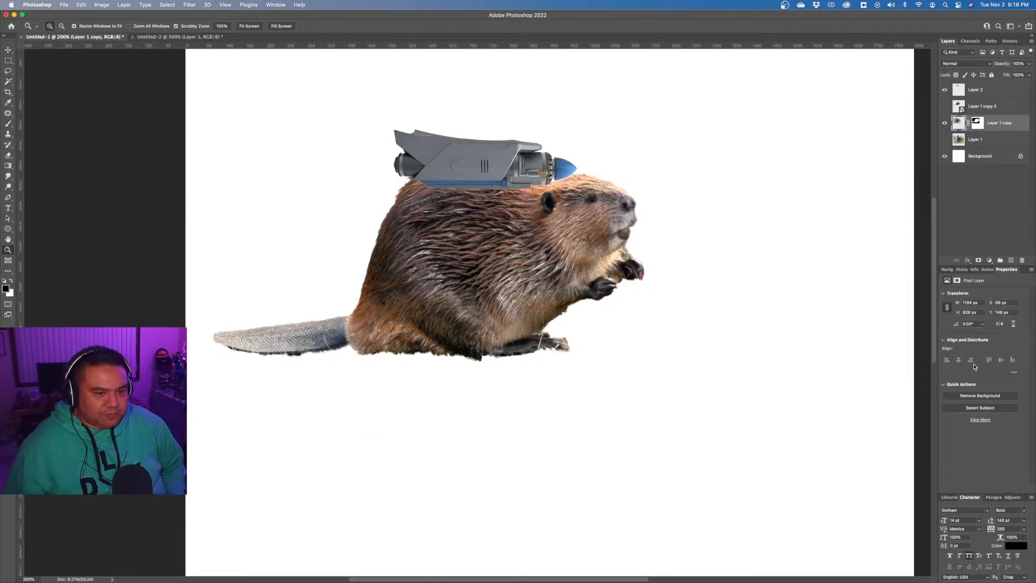
# Load the jetpack layer's outline as a selection and add a Curves adjustment layer masked to it.
pyautogui.click(961, 91)
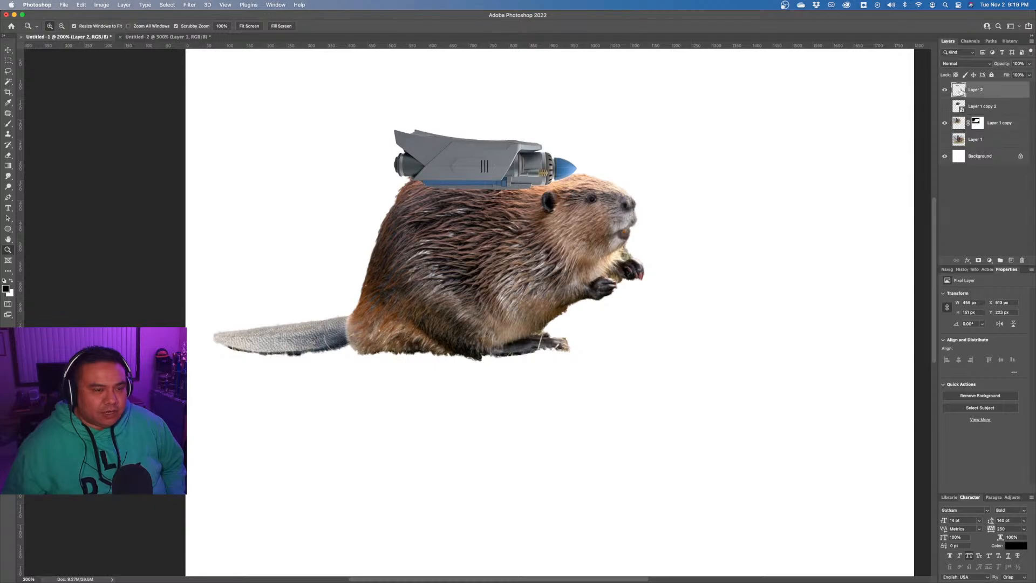
pyautogui.keyDown('alt'); pyautogui.click(961, 92); pyautogui.keyUp('alt')
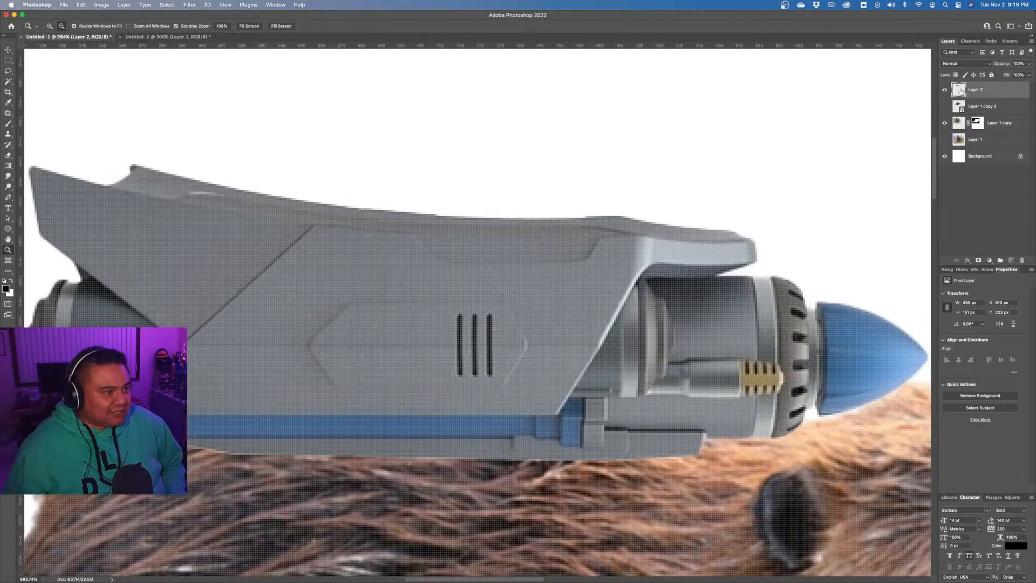
pyautogui.rightClick(726, 232)
pyautogui.click(741, 237)
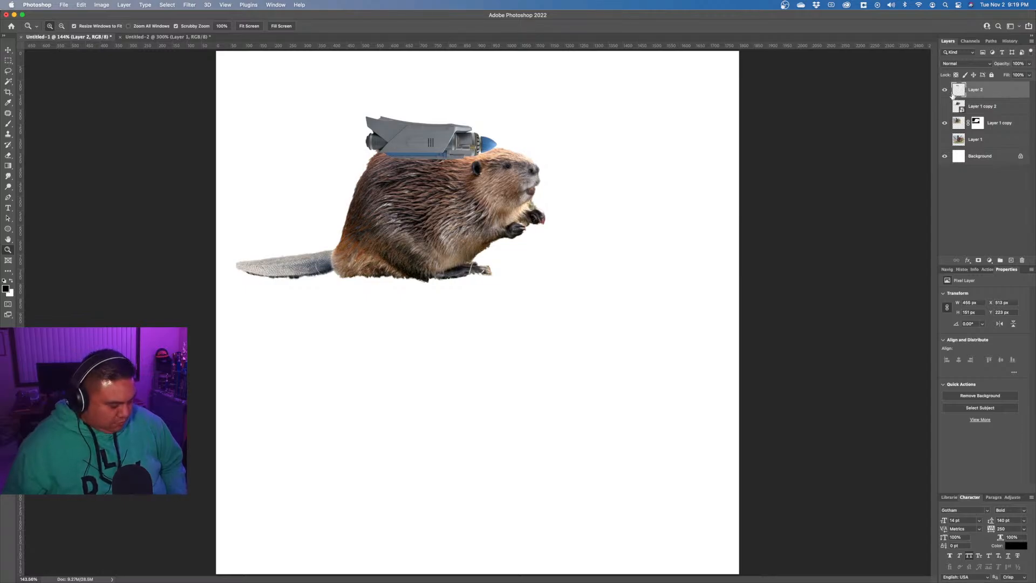
pyautogui.keyDown('super'); pyautogui.click(961, 92); pyautogui.keyUp('super')
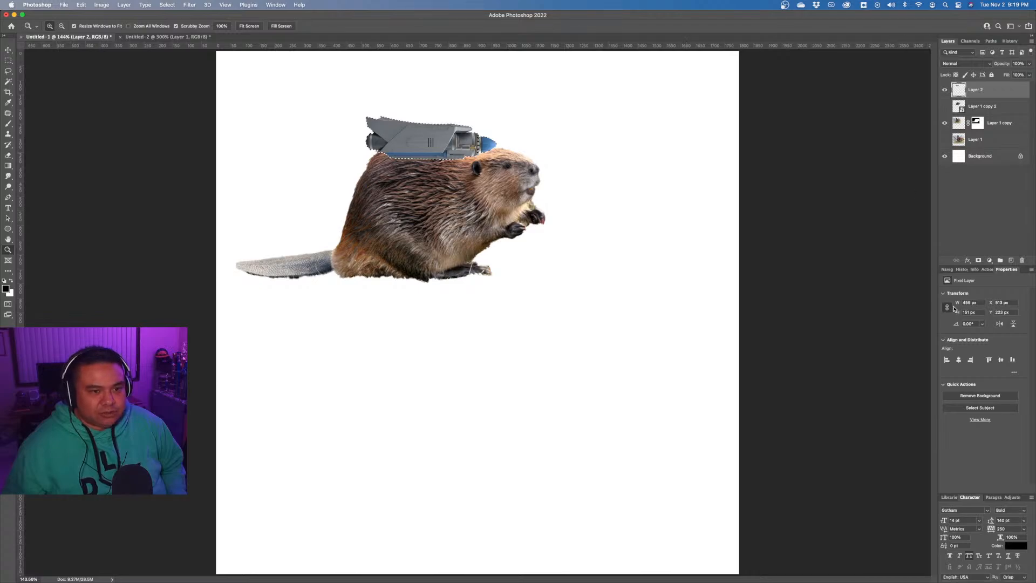
pyautogui.click(989, 261)
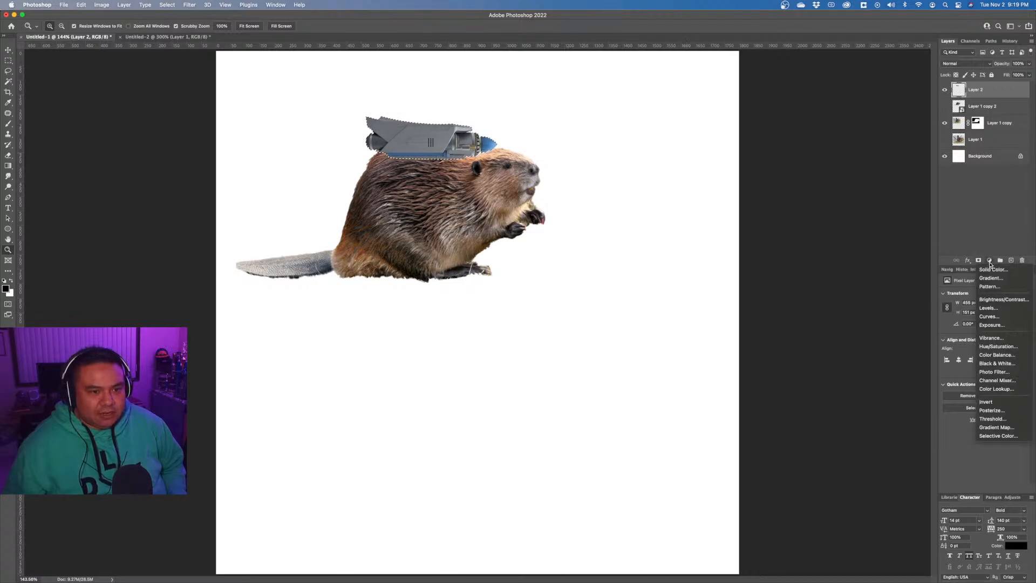
pyautogui.click(989, 316)
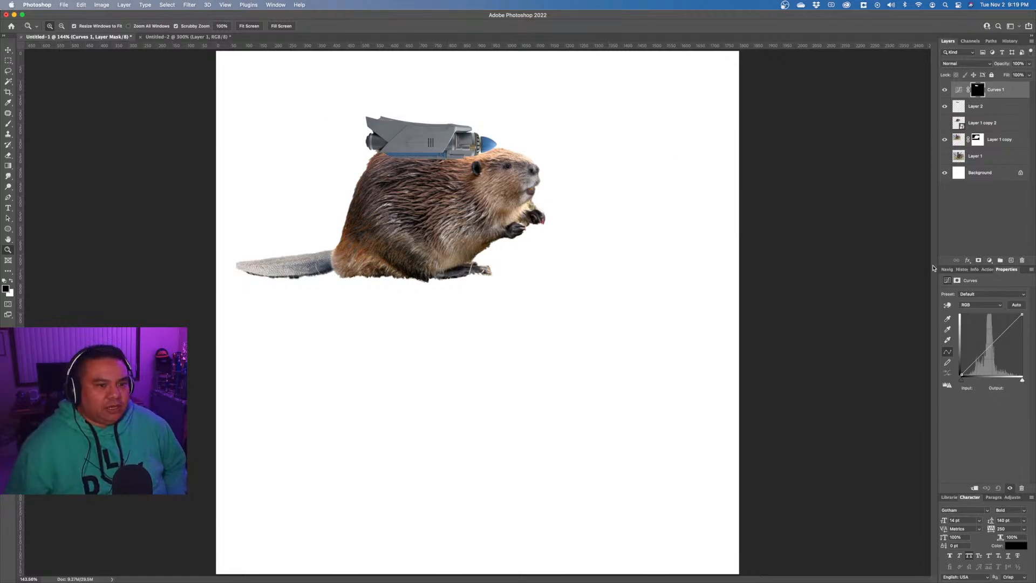
# Shape the jetpack's Curves adjustment into an S-curve, mapping shadows from input 60 to output 32 and highlights from 191 to 205.
pyautogui.moveTo(972, 366); pyautogui.dragTo(976, 365)
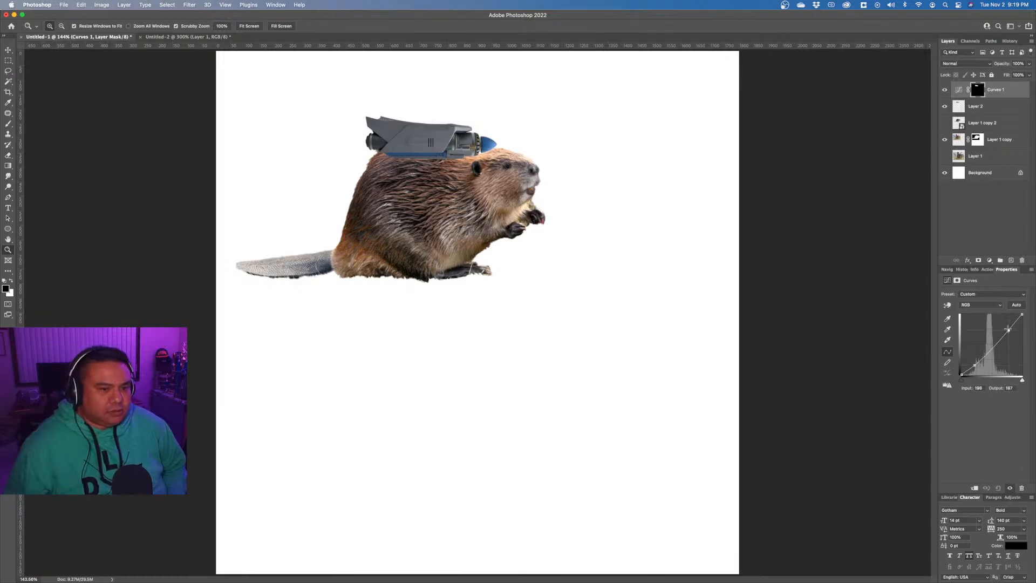
pyautogui.moveTo(1008, 329); pyautogui.dragTo(1007, 328)
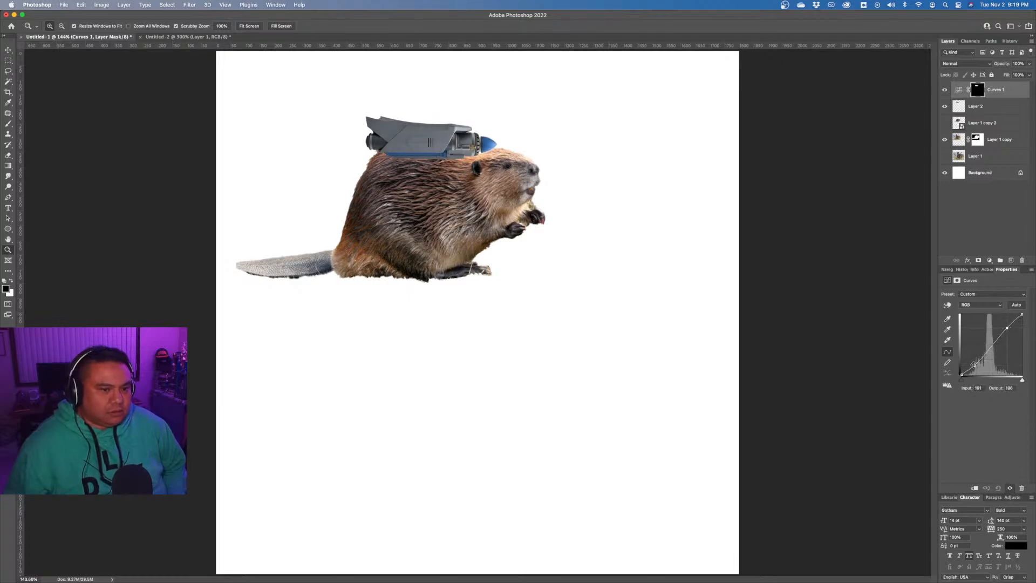
pyautogui.moveTo(976, 365); pyautogui.dragTo(977, 366)
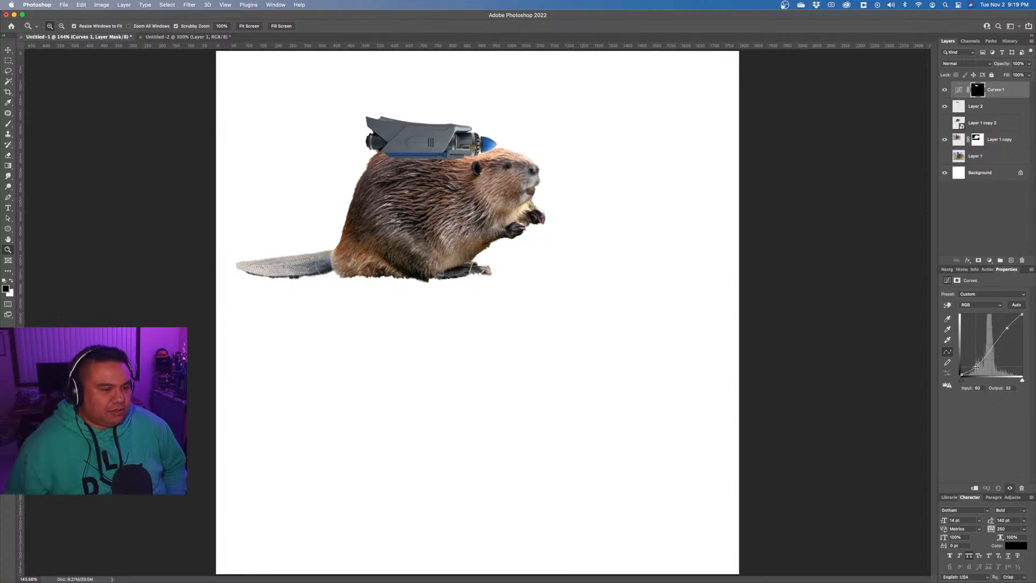
pyautogui.click(1006, 326)
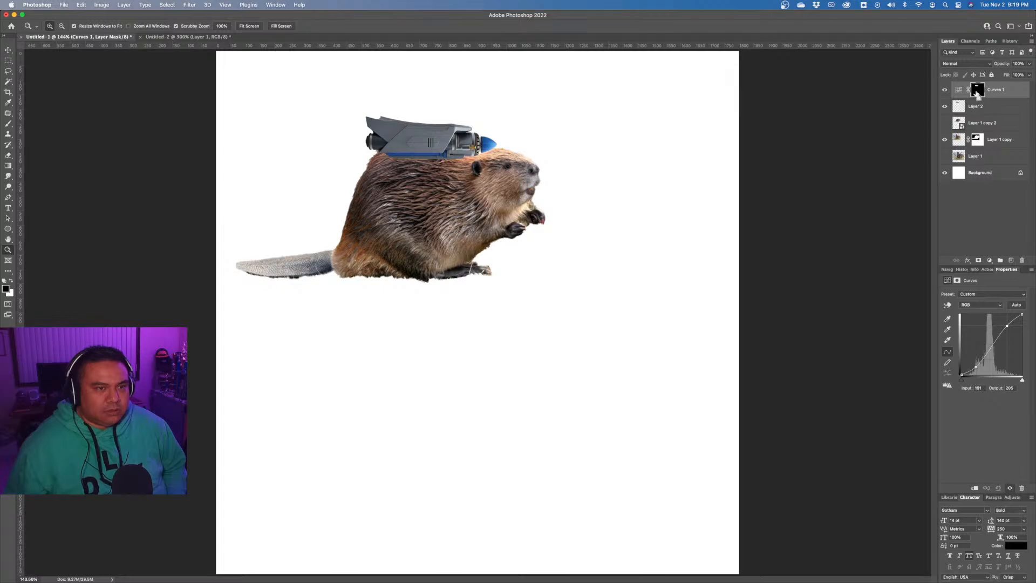
# Load the jetpack layer's outline as a selection and add a Color Balance adjustment layer masked to it.
pyautogui.keyDown('super'); pyautogui.click(957, 108); pyautogui.keyUp('super')
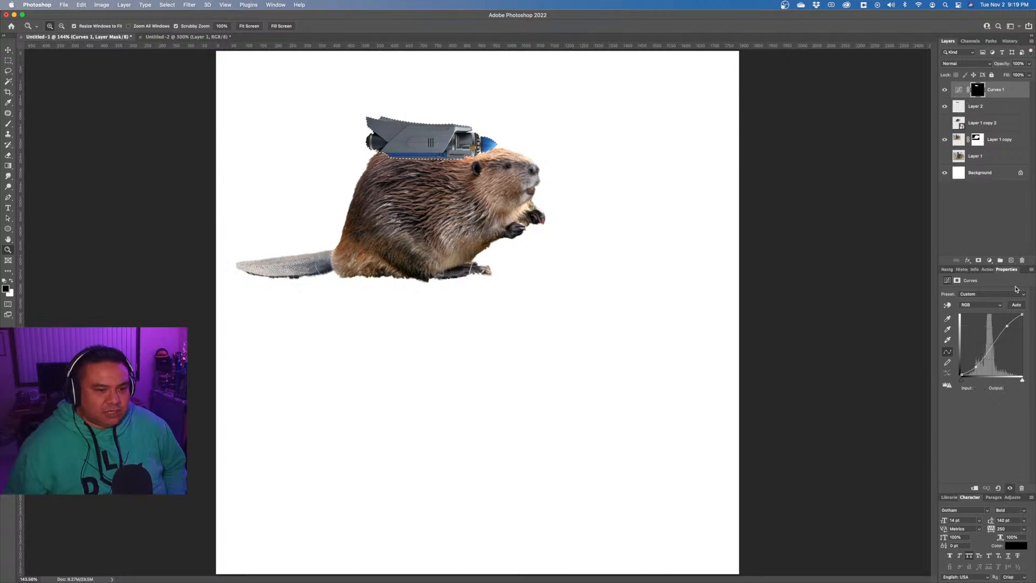
pyautogui.click(989, 261)
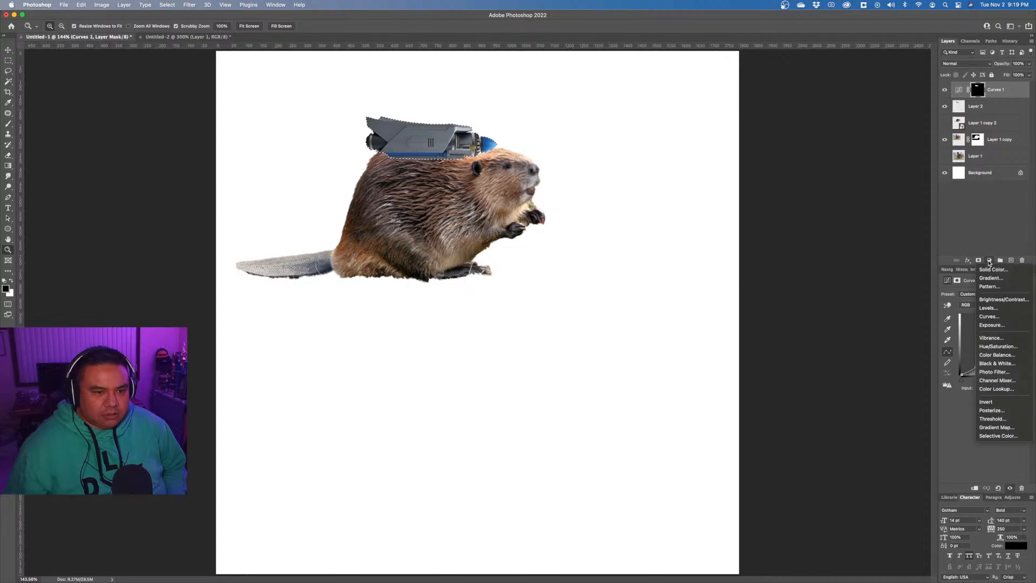
pyautogui.click(1009, 355)
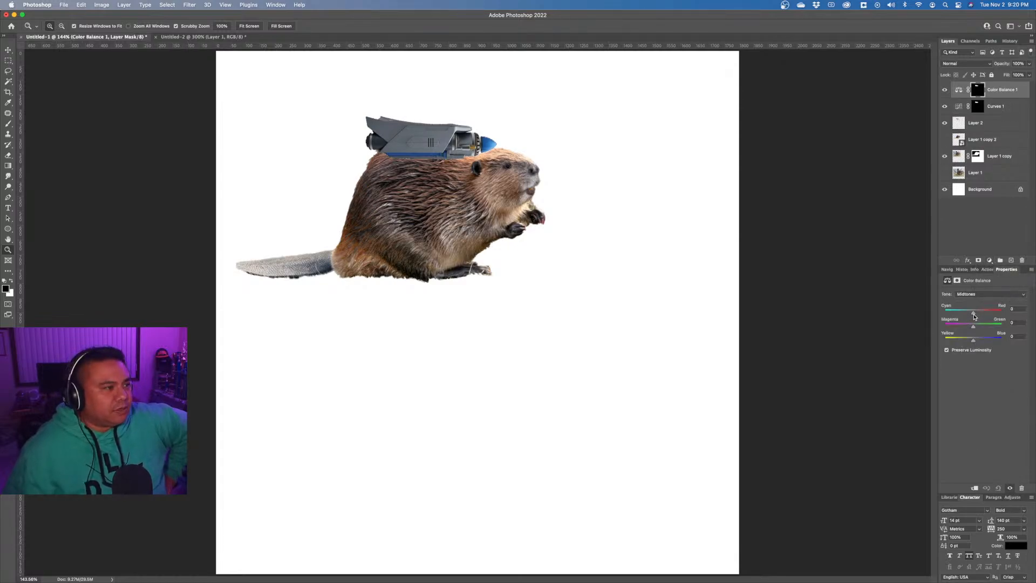
# Warm the jetpack's midtones in Color Balance with about +20 toward red, +8 toward green and -20 toward yellow.
pyautogui.moveTo(974, 318); pyautogui.dragTo(980, 322)
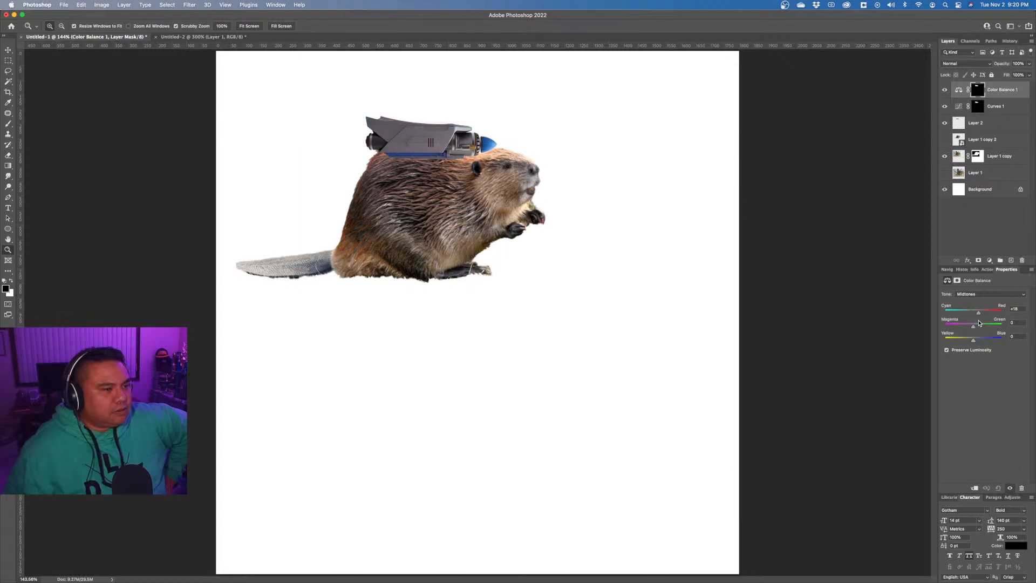
pyautogui.click(979, 322)
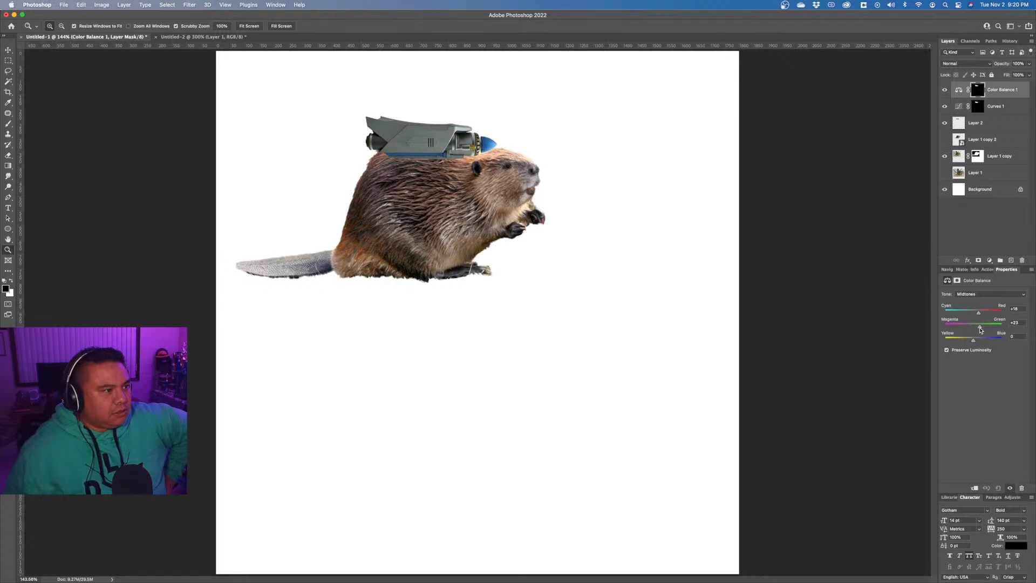
pyautogui.moveTo(981, 328); pyautogui.dragTo(967, 343)
pyautogui.click(973, 341)
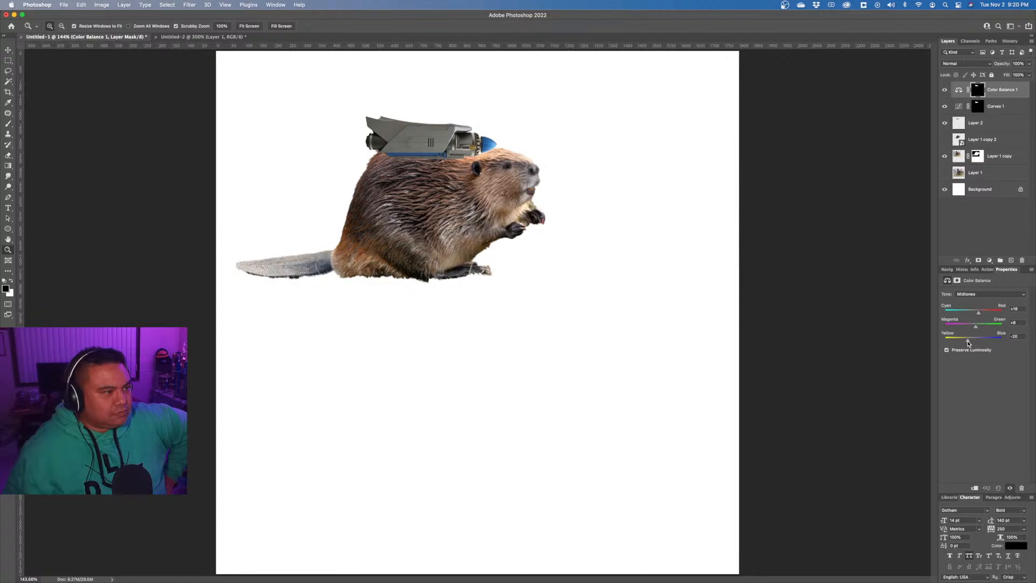
pyautogui.click(980, 313)
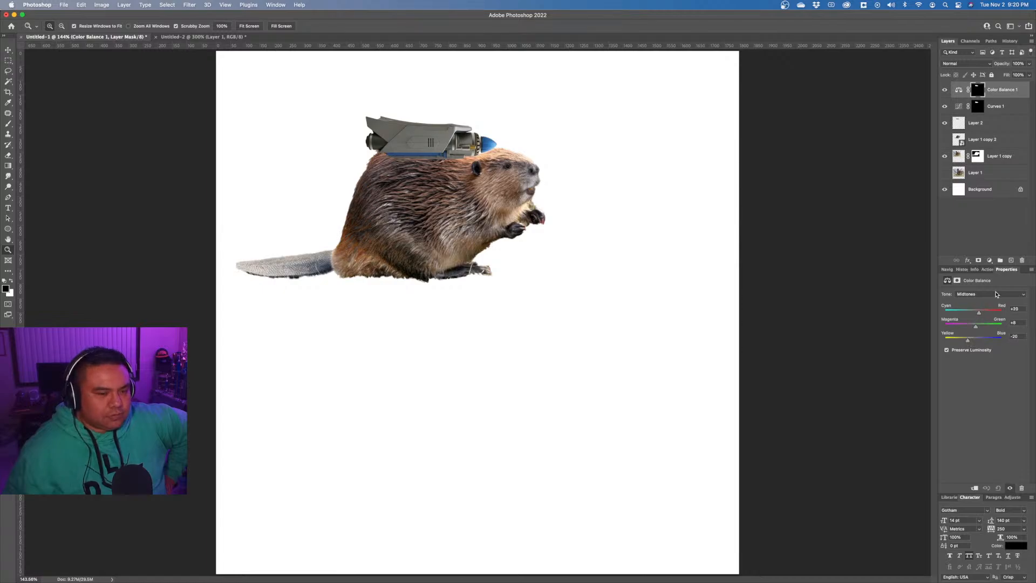
# Switch the Color Balance tone to Shadows and set about +10 red, -3 magenta and +14 blue.
pyautogui.click(996, 294)
pyautogui.click(992, 291)
pyautogui.moveTo(974, 342); pyautogui.dragTo(977, 316)
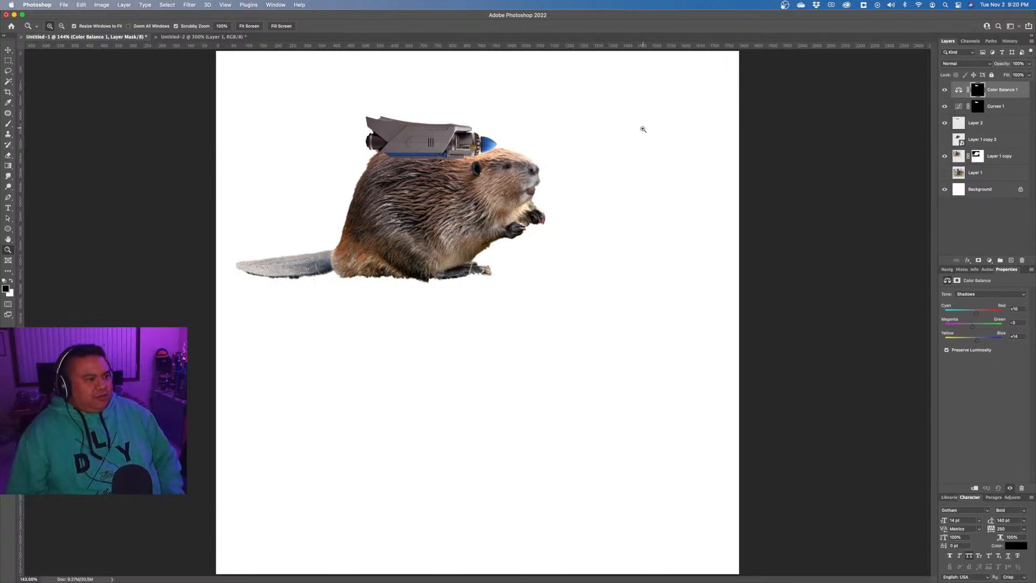
# Target the layer mask of Layer 1 copy without an active selection and set up a small Soft Round brush at 0% hardness.
pyautogui.click(978, 157)
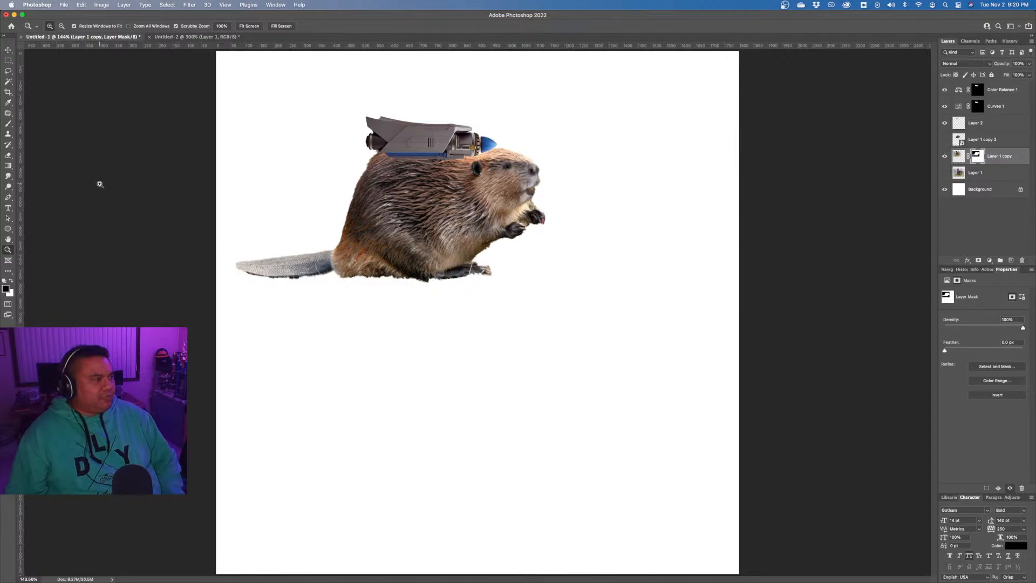
pyautogui.keyDown('super'); pyautogui.click(978, 157); pyautogui.keyUp('super')
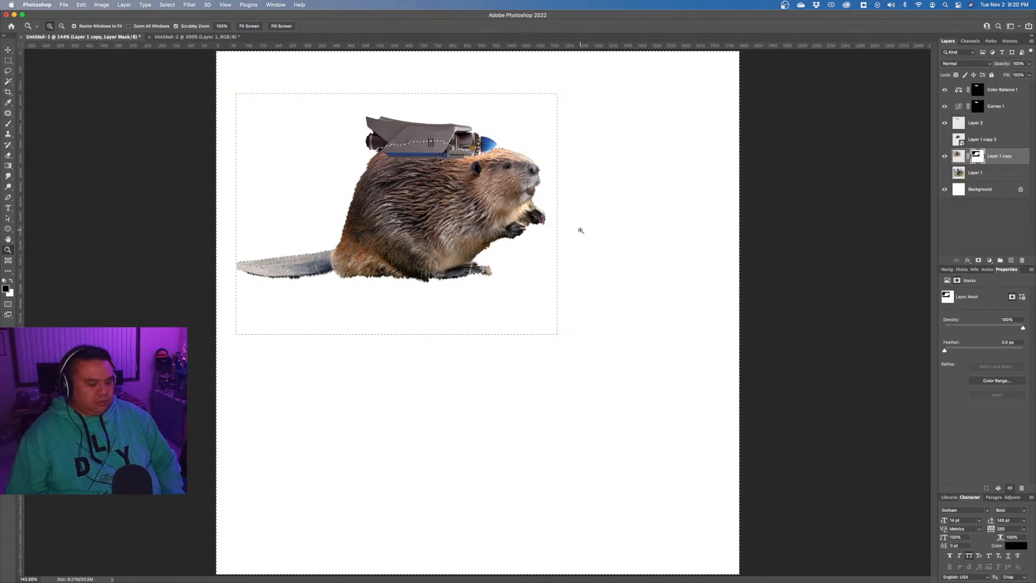
pyautogui.press('super+d')
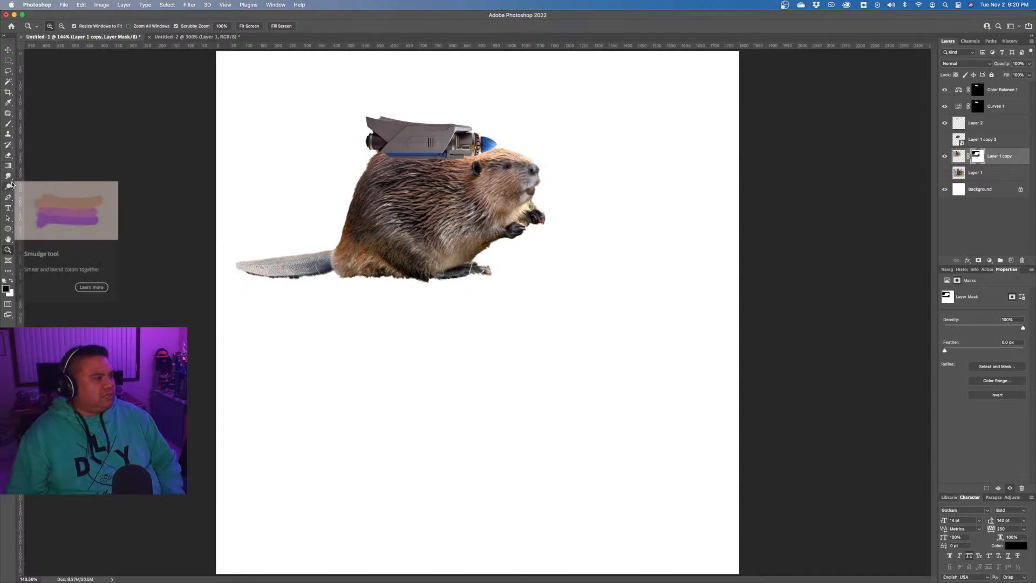
pyautogui.click(8, 123)
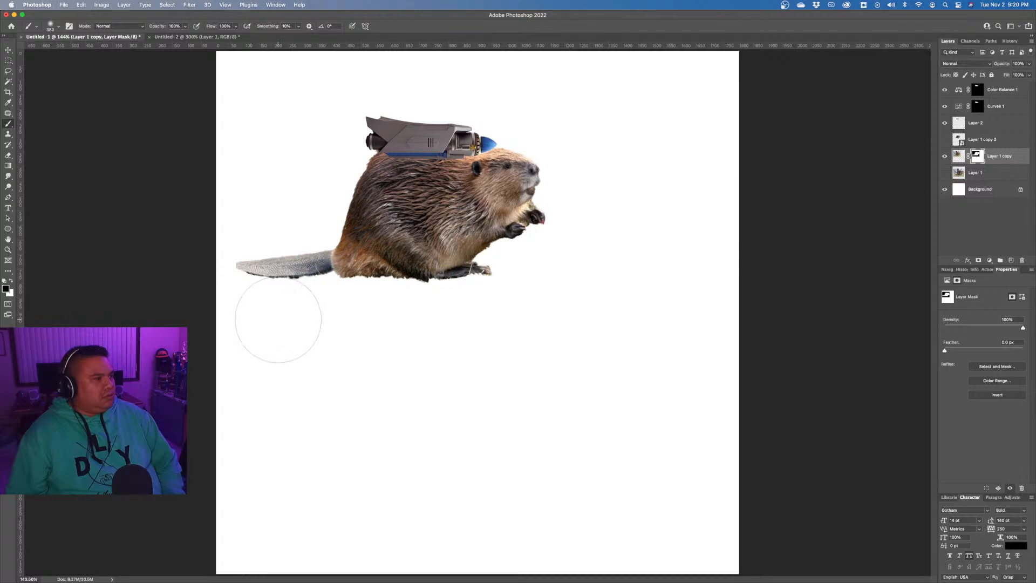
pyautogui.rightClick(312, 348)
pyautogui.click(370, 368)
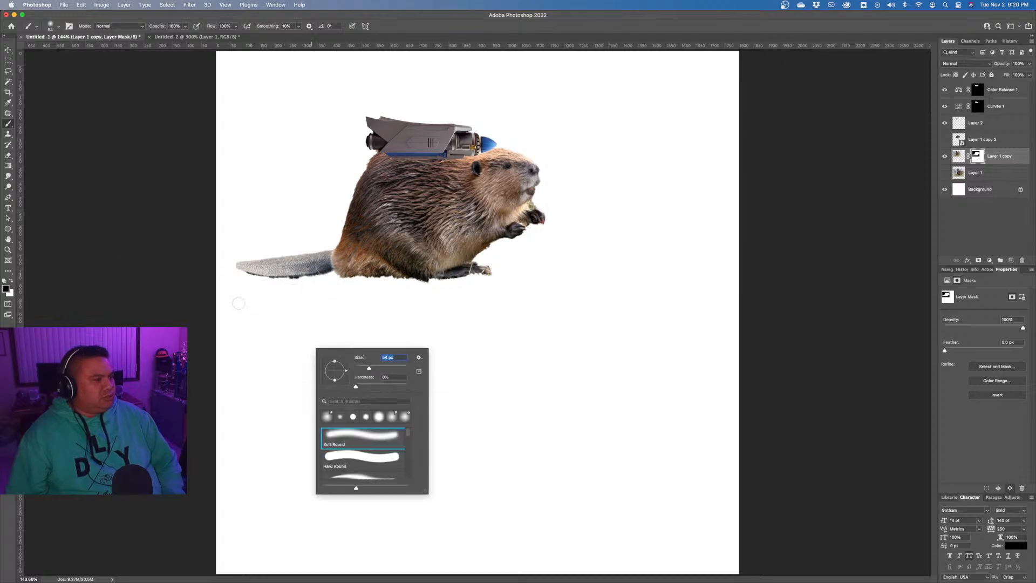
pyautogui.click(362, 368)
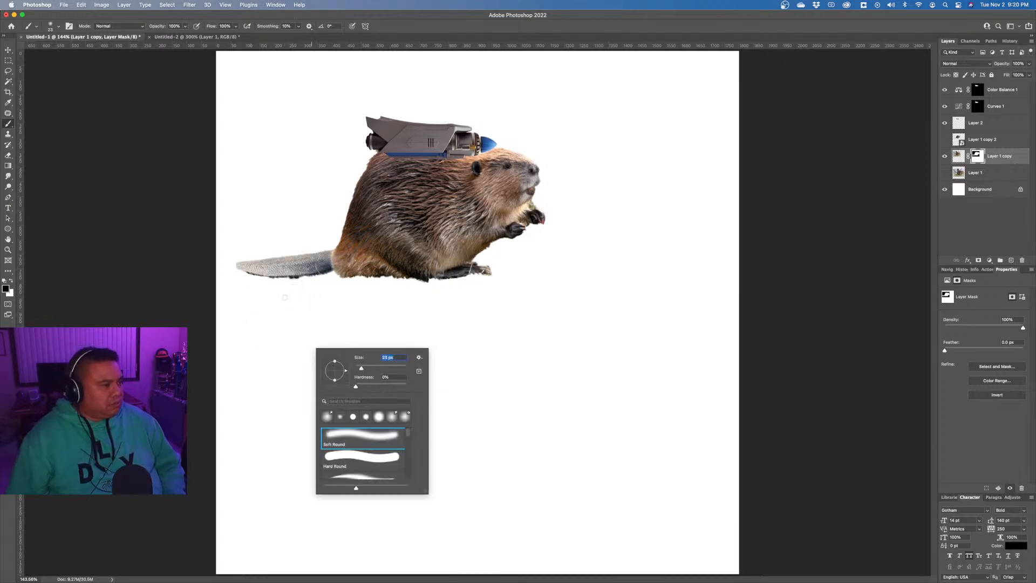
# Paint black on the beaver's mask to trim the leftover fringe along the tail's underside and around the front foot.
pyautogui.click(316, 276)
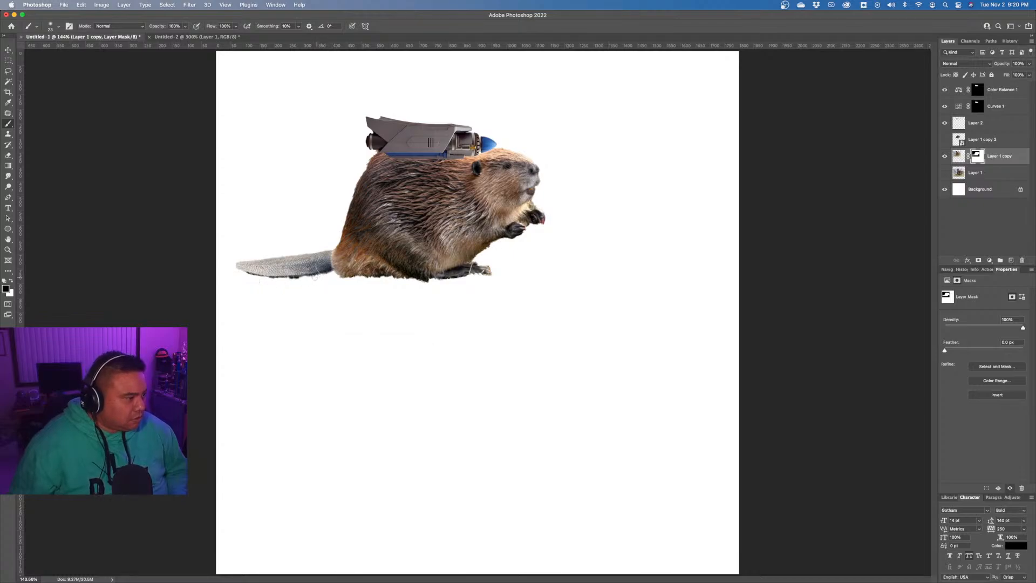
pyautogui.moveTo(307, 278); pyautogui.dragTo(253, 278)
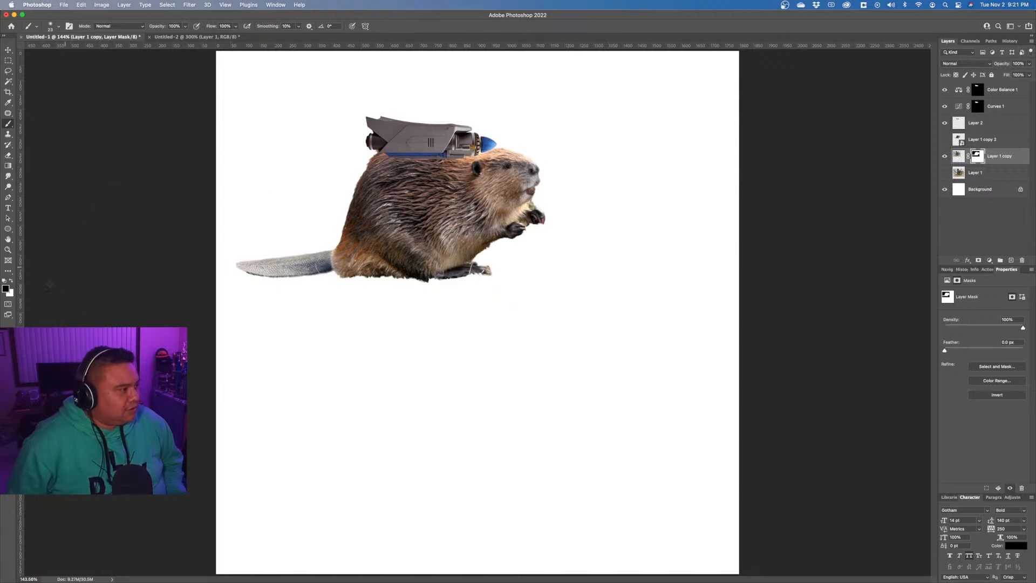
pyautogui.click(11, 281)
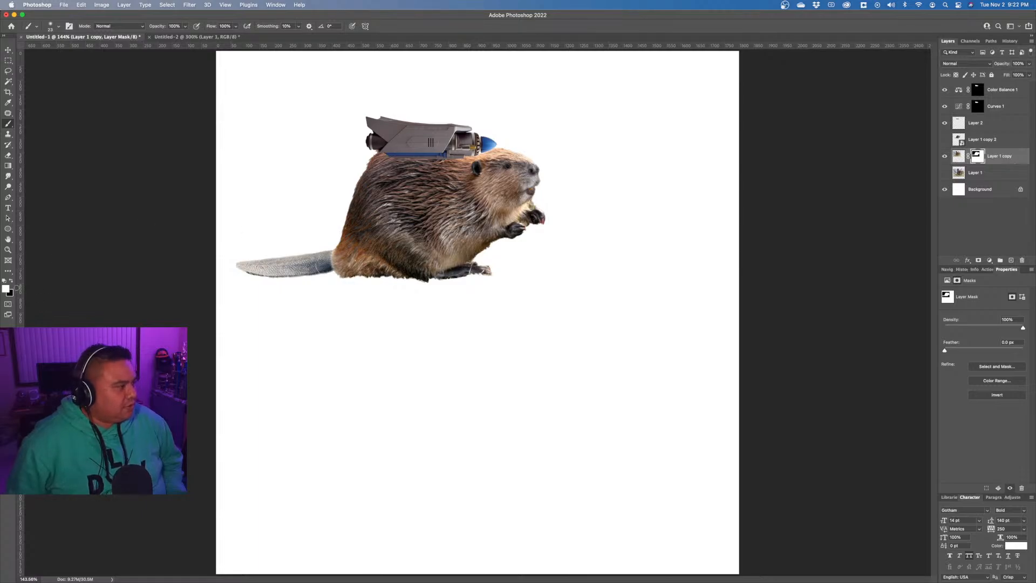
pyautogui.press('x')
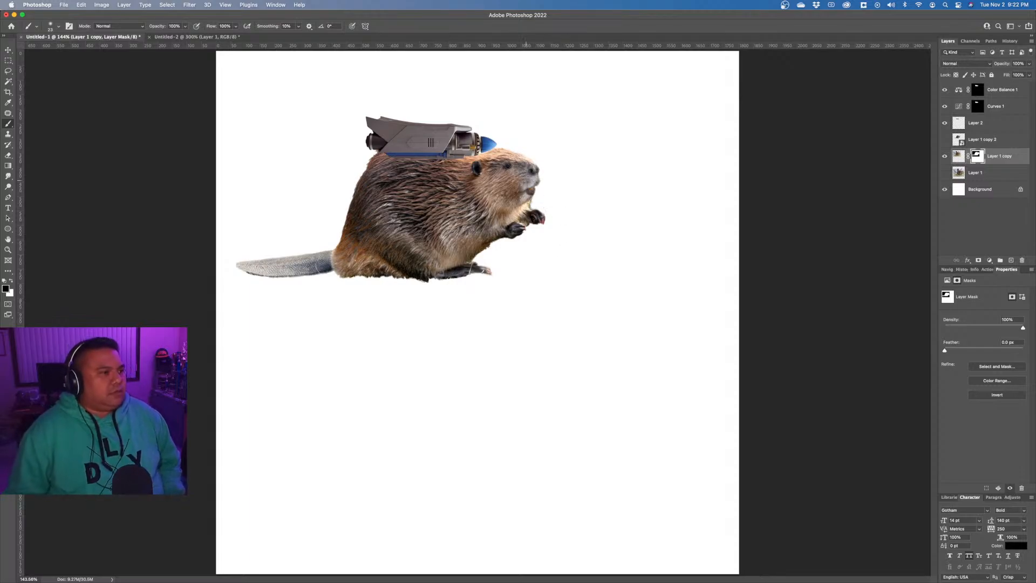
# Group Layer 1 copy, Layer 2, Curves 1 and Color Balance 1 into a new group named Jetpack Beaver.
pyautogui.keyDown('super'); pyautogui.click(1004, 126); pyautogui.keyUp('super')
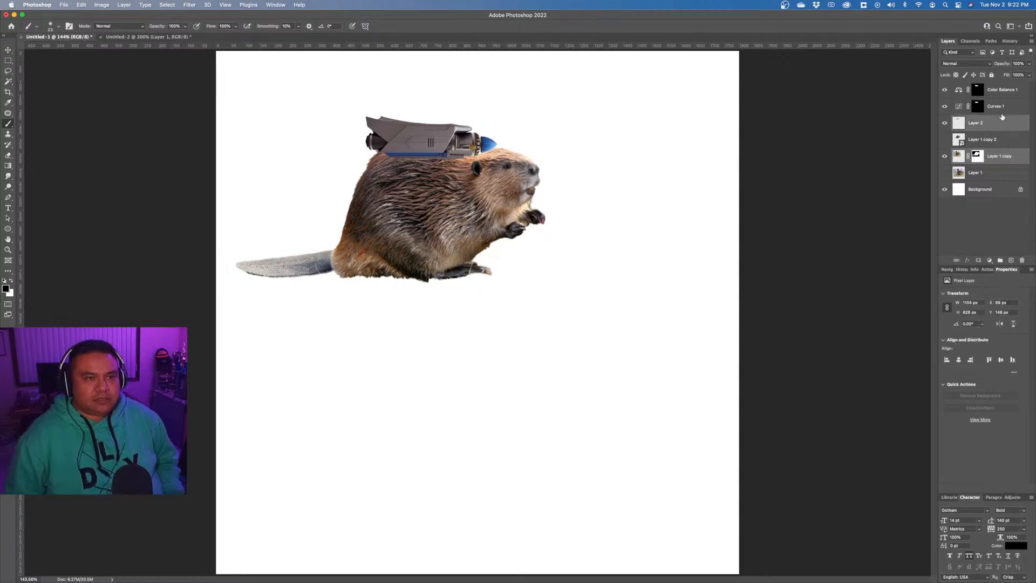
pyautogui.keyDown('super'); pyautogui.click(1003, 107); pyautogui.keyUp('super')
pyautogui.keyDown('super'); pyautogui.click(1004, 93); pyautogui.keyUp('super')
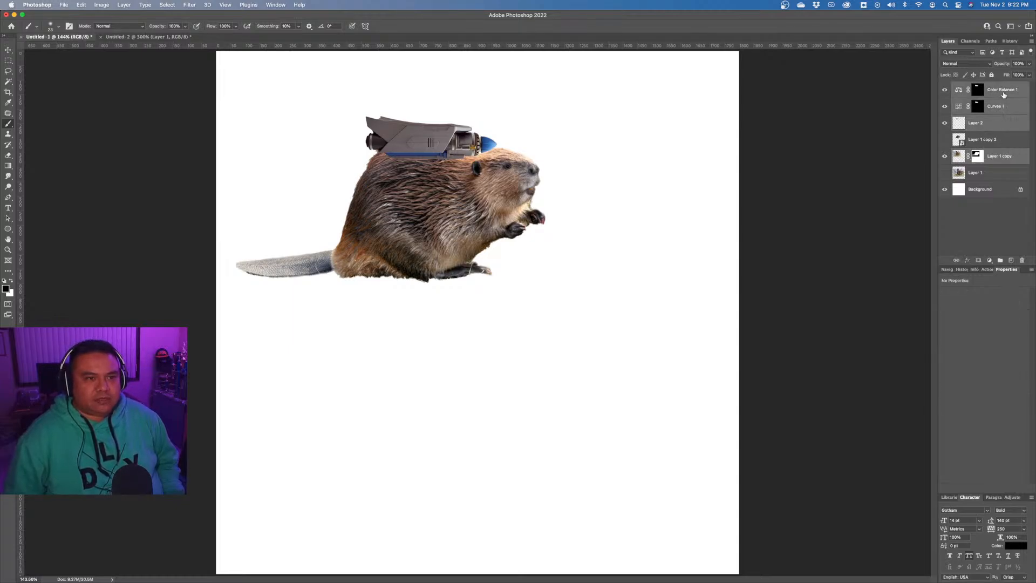
pyautogui.click(1031, 42)
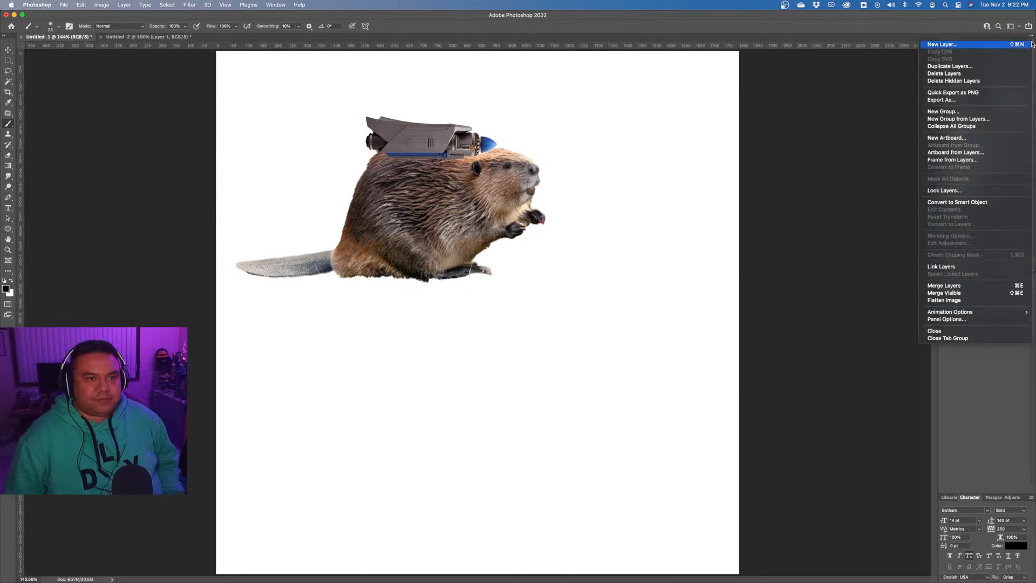
pyautogui.click(968, 119)
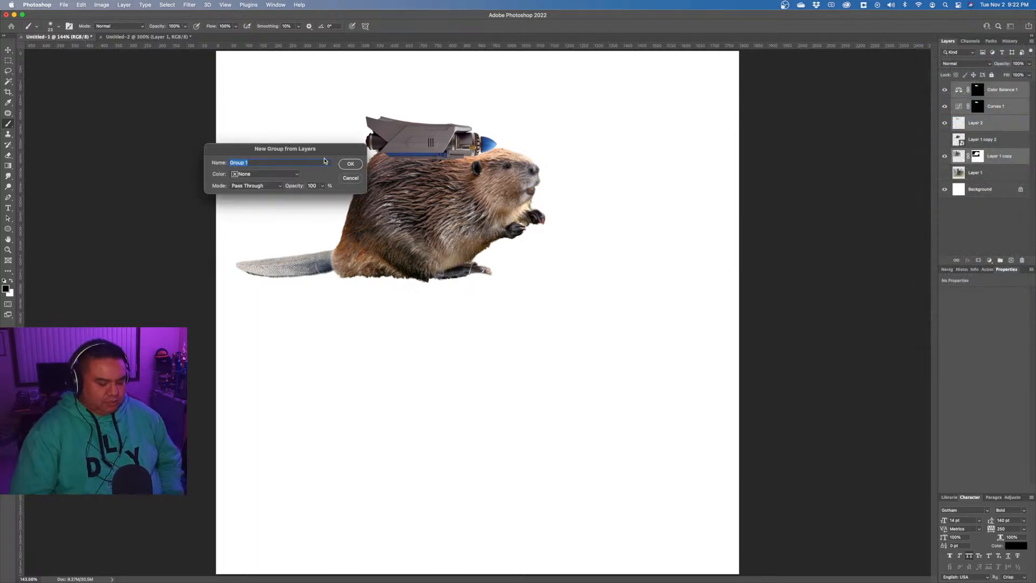
pyautogui.write('Jetpack Beaver')
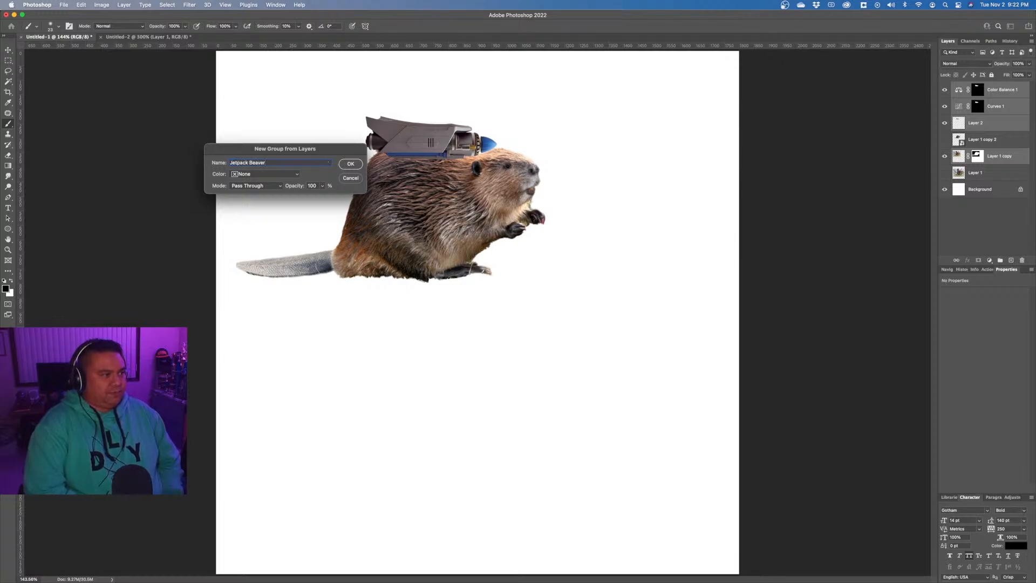
pyautogui.press('Return')
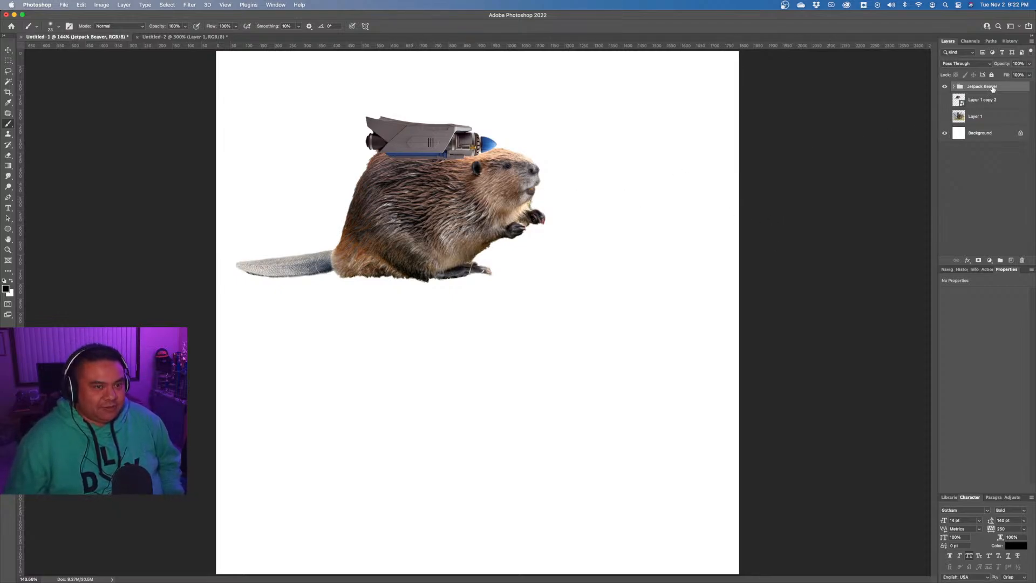
# Move the Jetpack Beaver group down and right so it sits right of centre on the canvas.
pyautogui.press('v')
pyautogui.moveTo(412, 183)
pyautogui.mouseDown()
pyautogui.moveTo(474, 247)
pyautogui.moveTo(481, 296)
pyautogui.moveTo(570, 309)
pyautogui.moveTo(563, 330)
pyautogui.mouseUp()
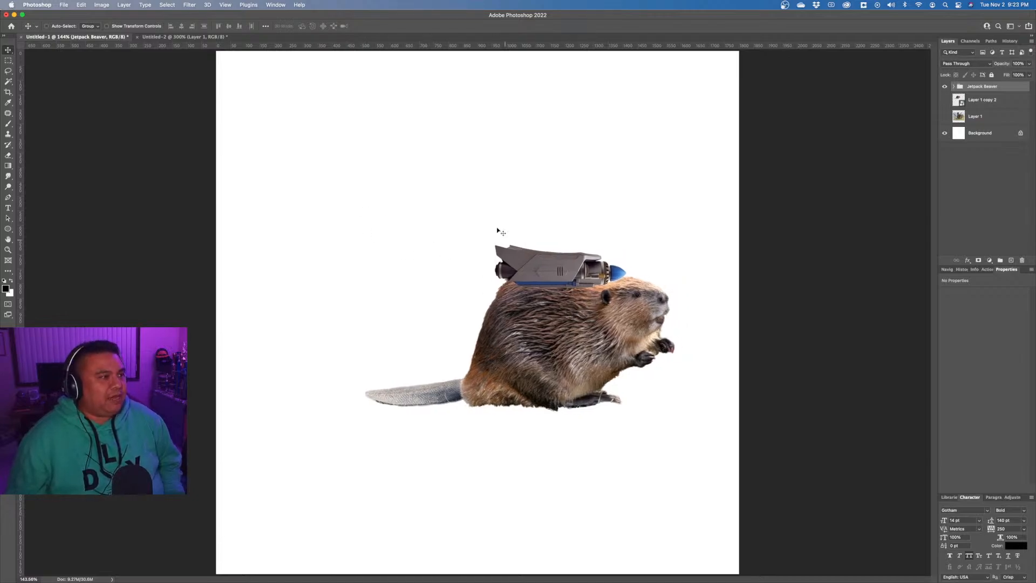
pyautogui.click(187, 5)
pyautogui.click(186, 6)
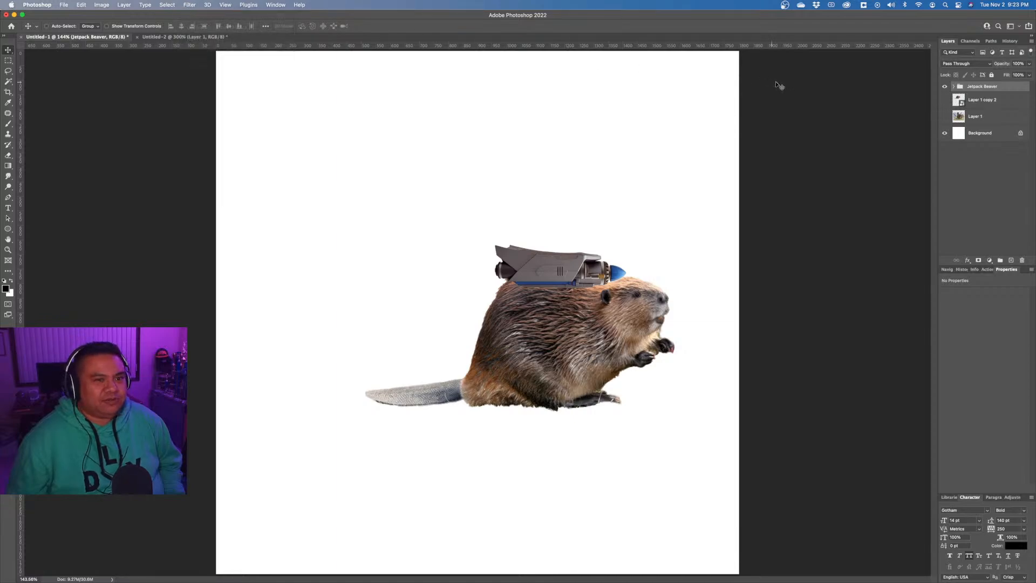
# Add a new empty layer above the Jetpack Beaver group and try to render the Flame filter on it.
pyautogui.click(1005, 262)
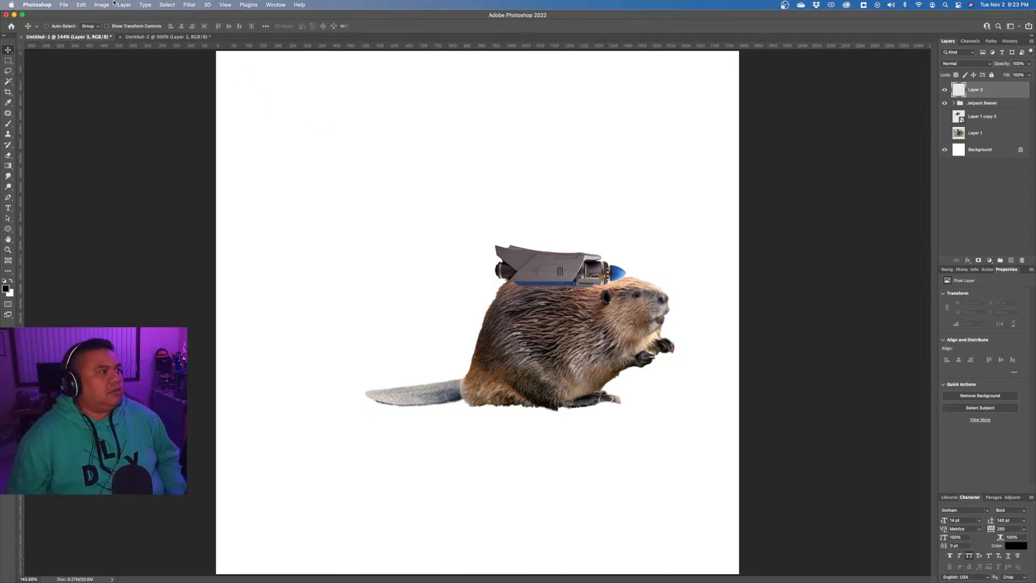
pyautogui.click(187, 5)
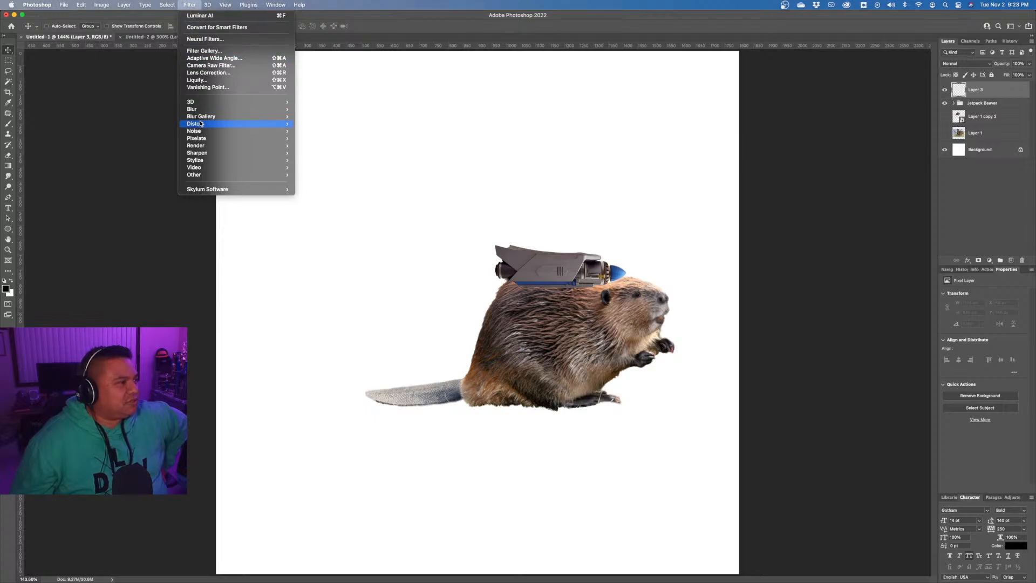
pyautogui.moveTo(204, 147)
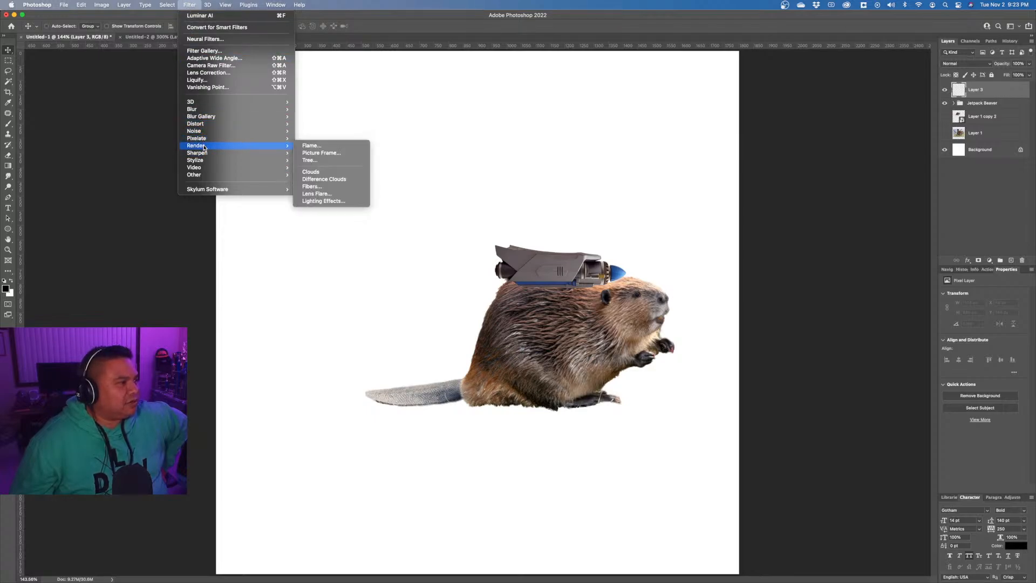
pyautogui.click(322, 144)
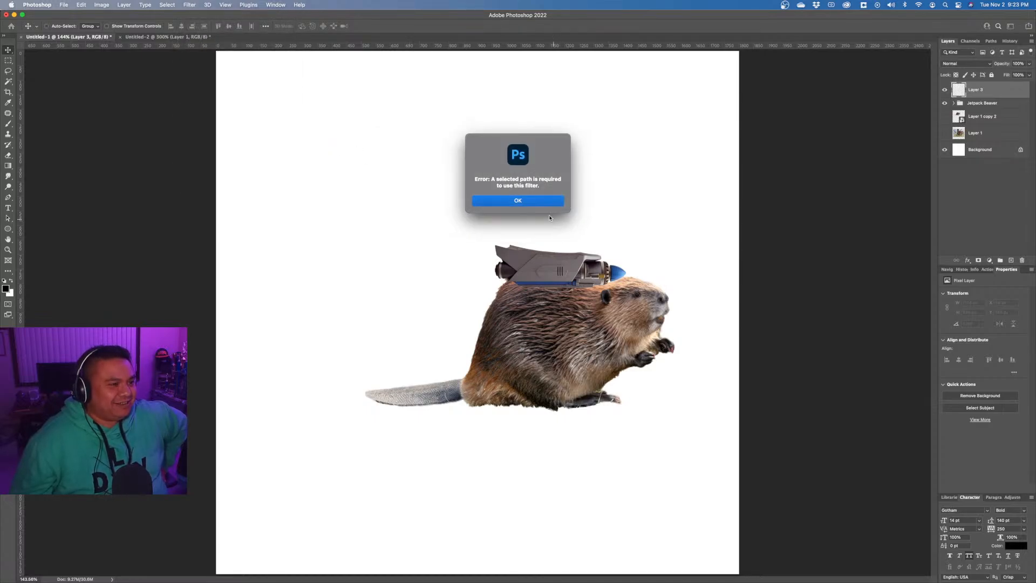
pyautogui.click(532, 203)
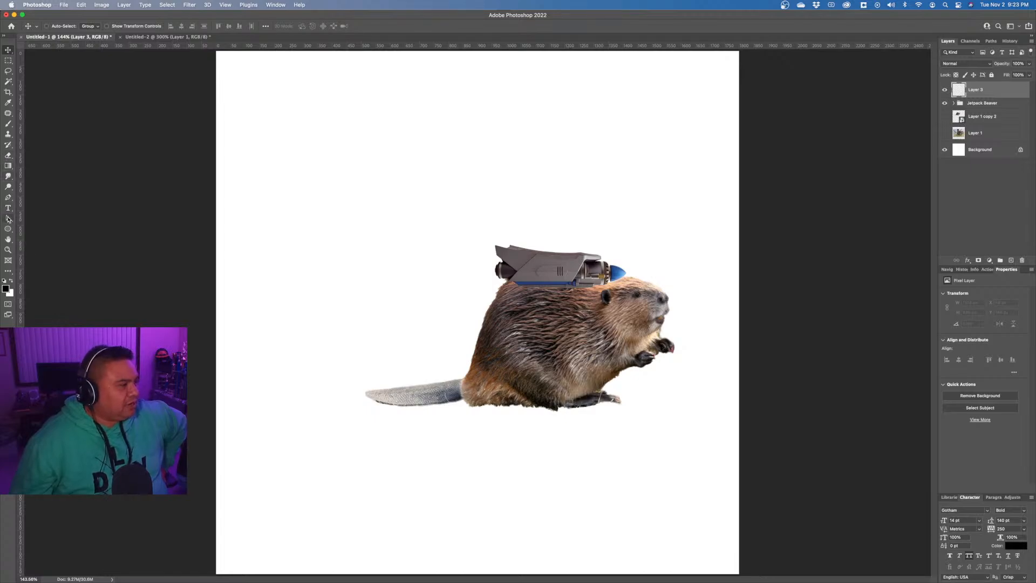
# Draw a closed pointed Pen path about 690 px long, running horizontally from the jetpack's rear nozzle toward the canvas's left edge.
pyautogui.click(8, 198)
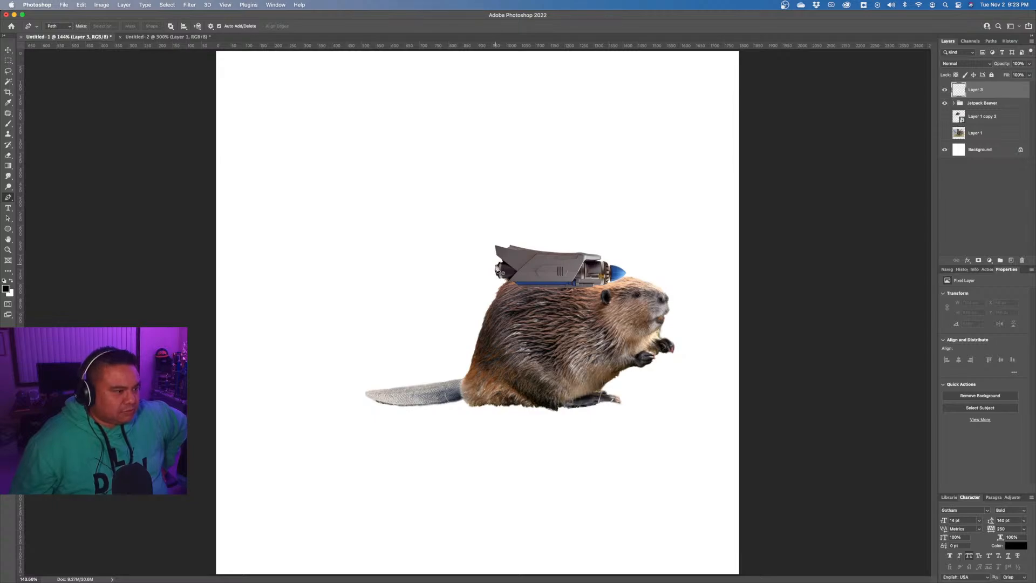
pyautogui.click(495, 267)
pyautogui.click(244, 273)
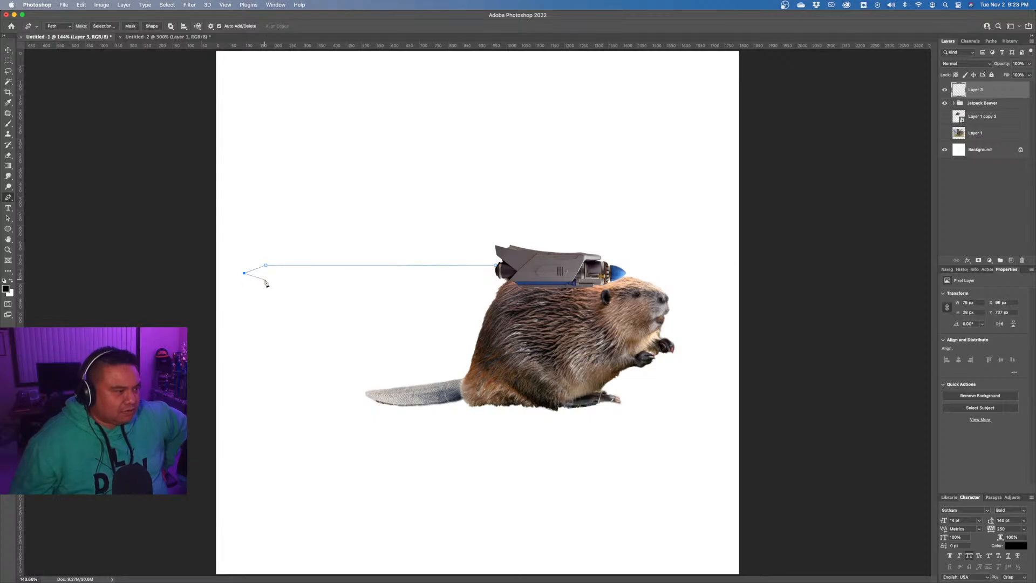
pyautogui.click(264, 279)
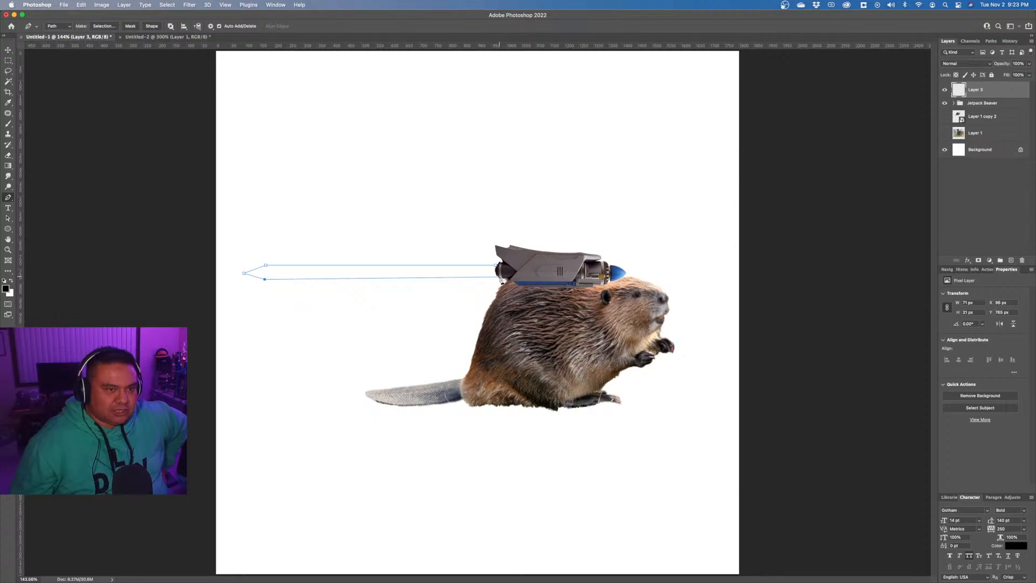
pyautogui.click(500, 277)
pyautogui.click(498, 266)
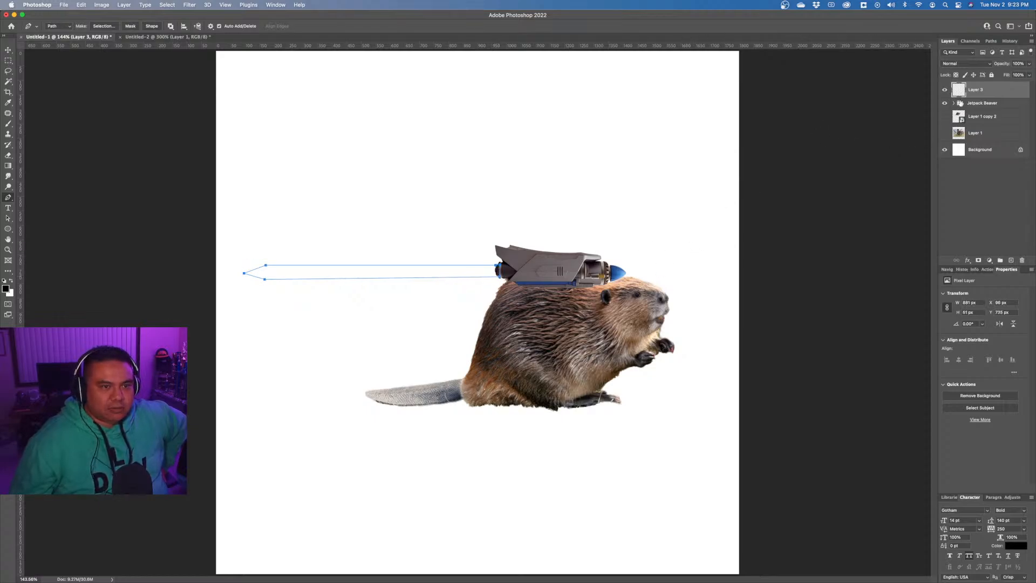
# Move Layer 3 below the Jetpack Beaver group in the layer stack.
pyautogui.moveTo(991, 93); pyautogui.dragTo(991, 110)
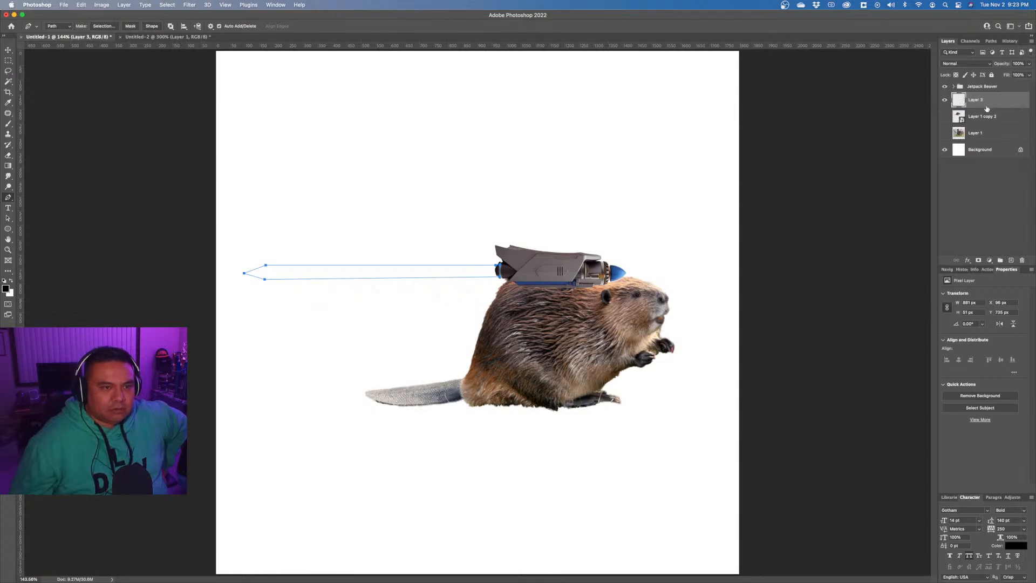
pyautogui.rightClick(324, 267)
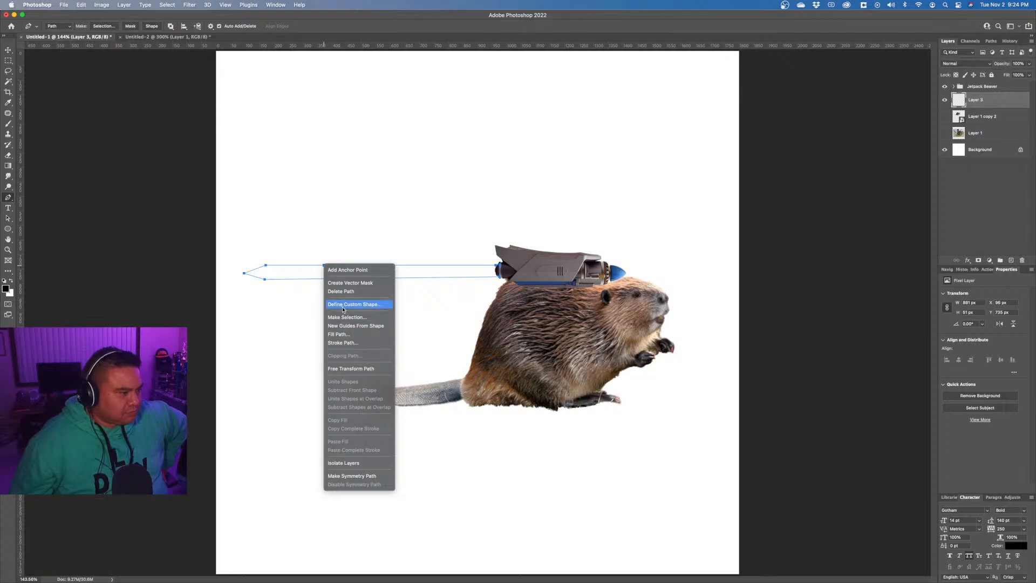
pyautogui.click(363, 18)
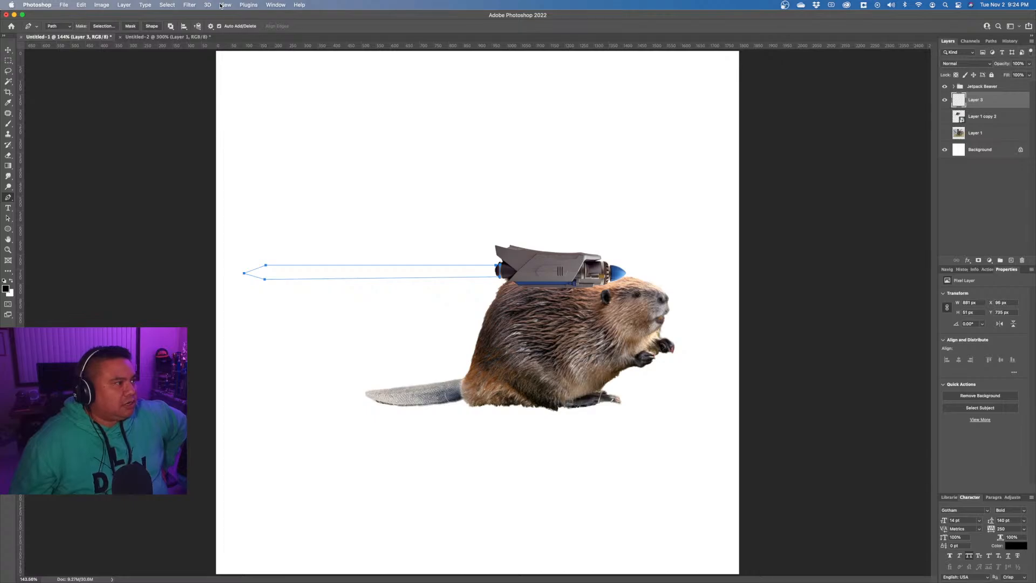
# Try the Flame filter on the horizontal path with an angle of 88, look through its advanced settings, and cancel it.
pyautogui.click(189, 5)
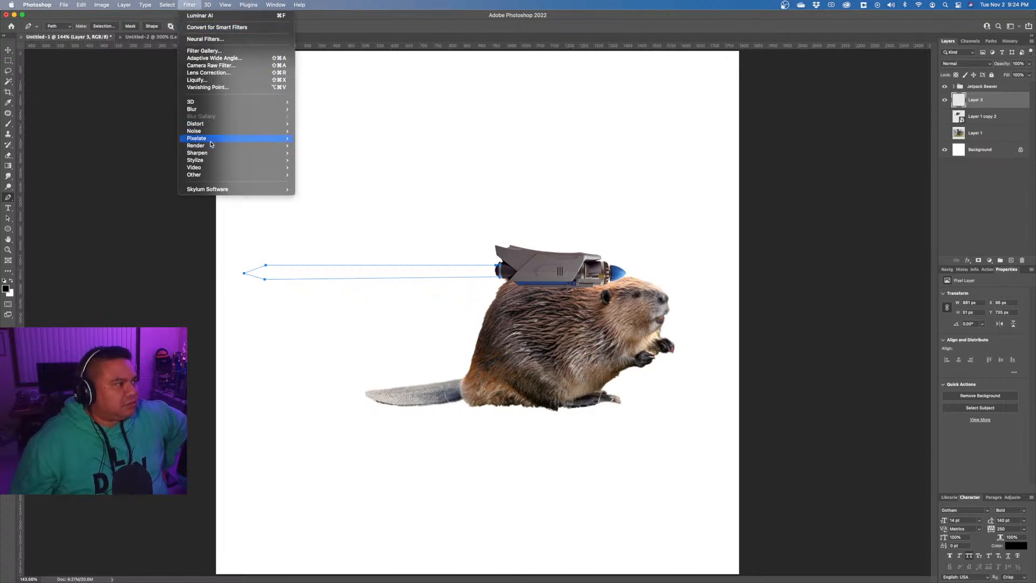
pyautogui.moveTo(213, 147)
pyautogui.click(324, 146)
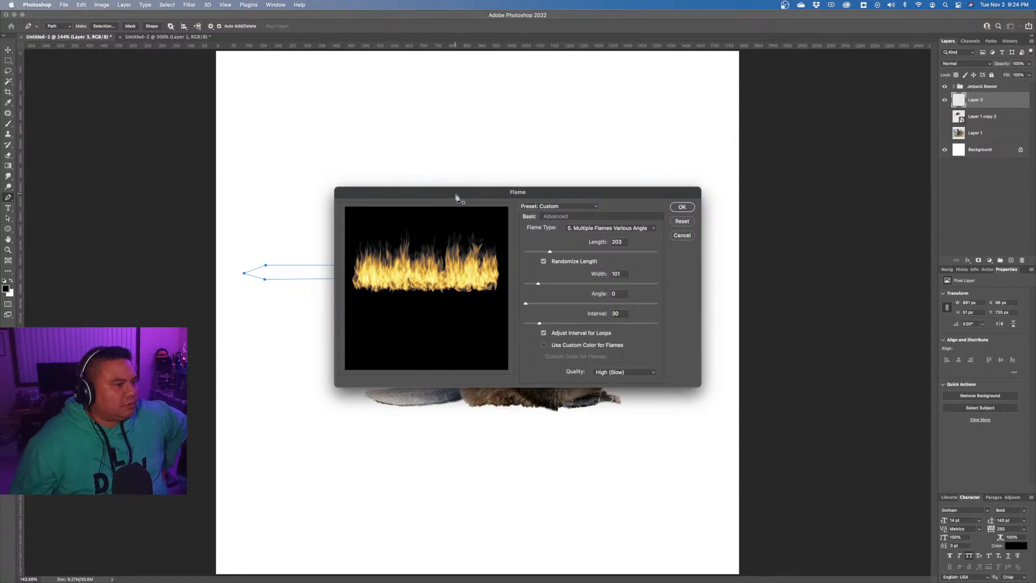
pyautogui.moveTo(456, 195); pyautogui.dragTo(505, 346)
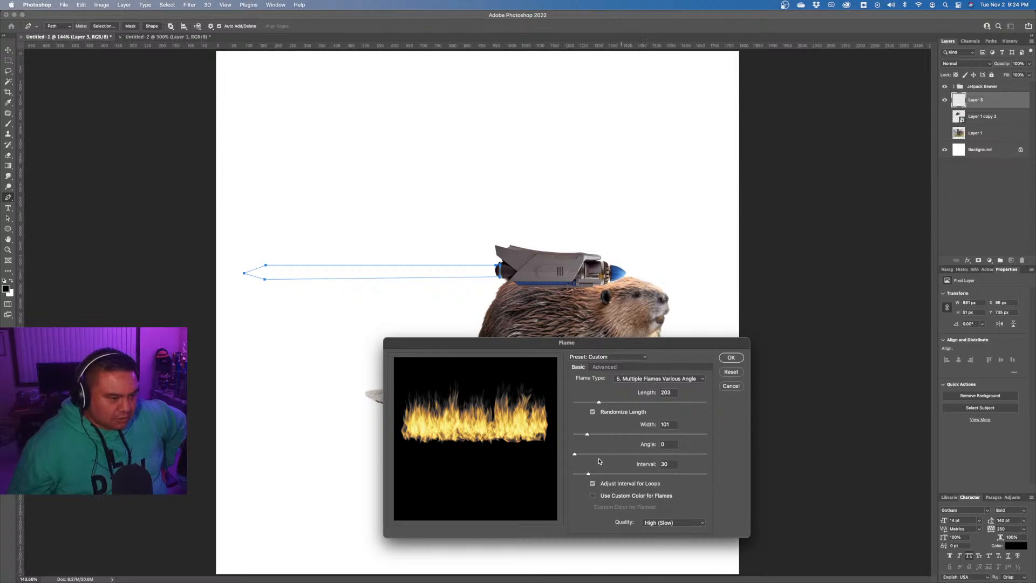
pyautogui.moveTo(575, 456); pyautogui.dragTo(608, 456)
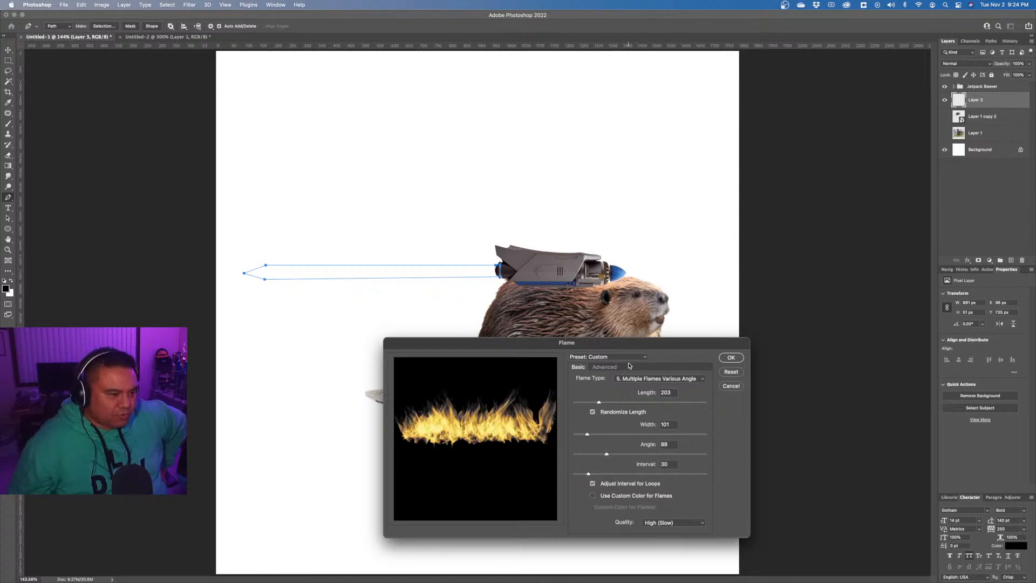
pyautogui.click(608, 368)
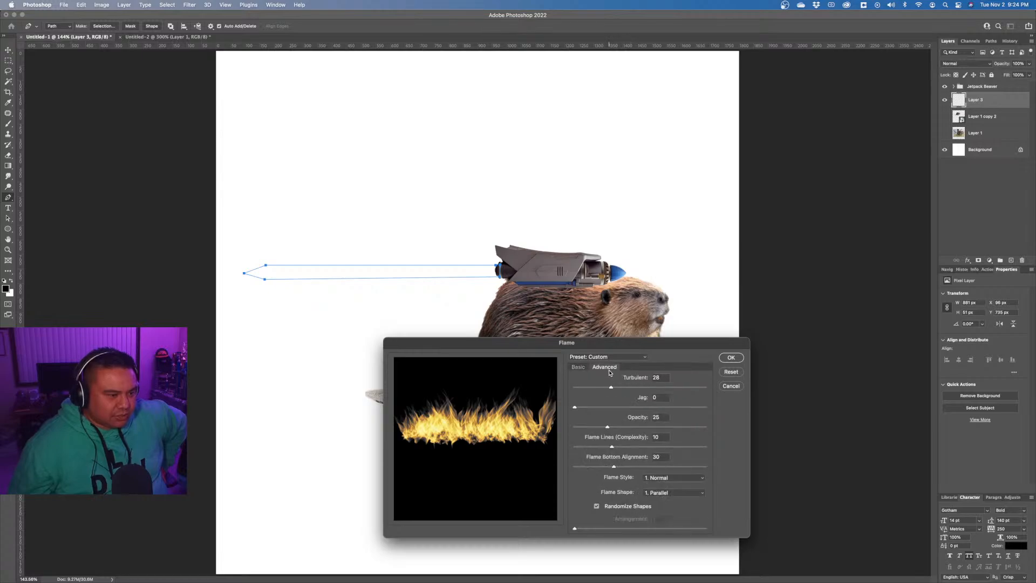
pyautogui.click(579, 368)
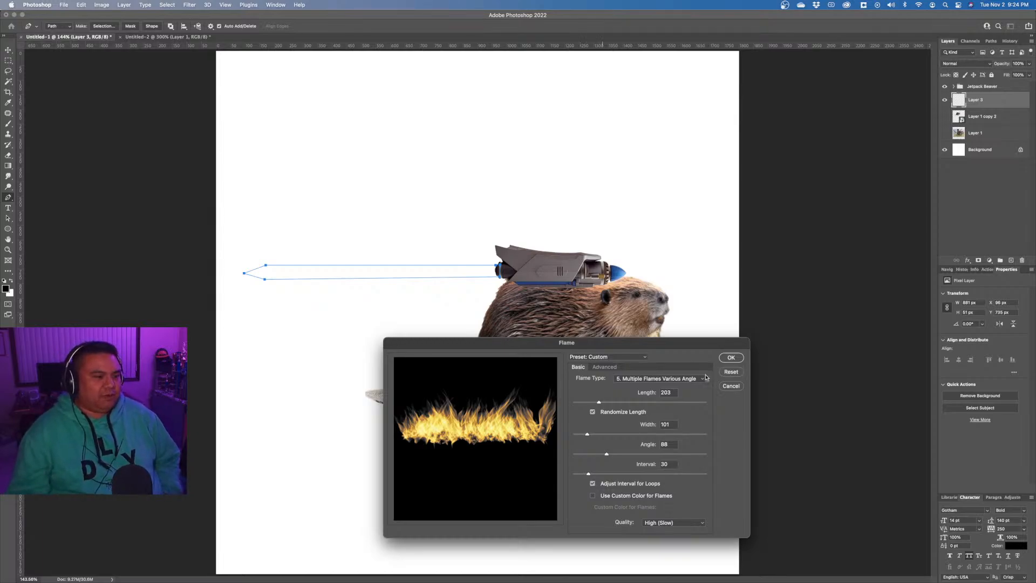
pyautogui.click(731, 386)
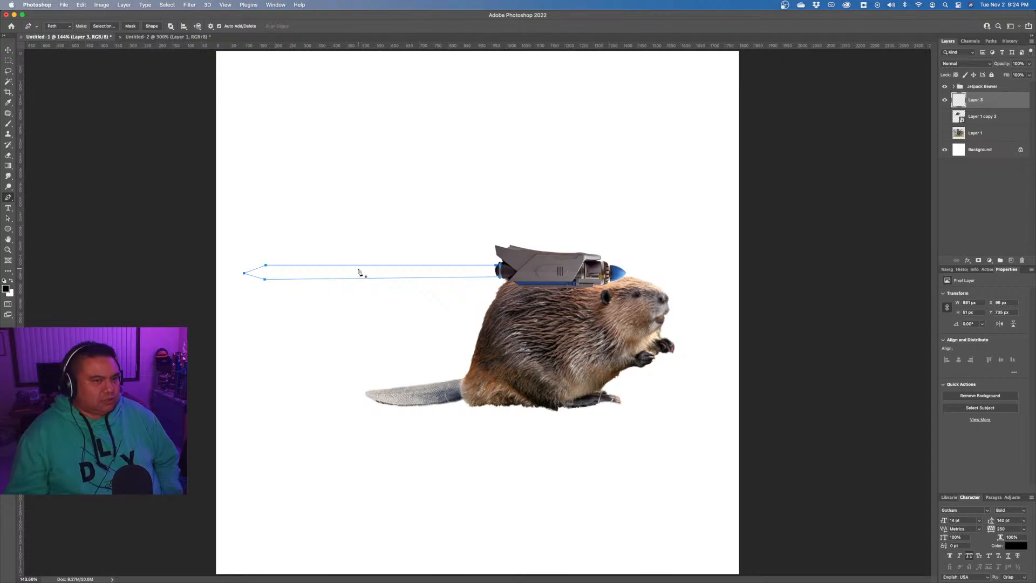
# Return Layer 3 above the Jetpack Beaver group and undo the whole horizontal path.
pyautogui.press('super+bracketright')
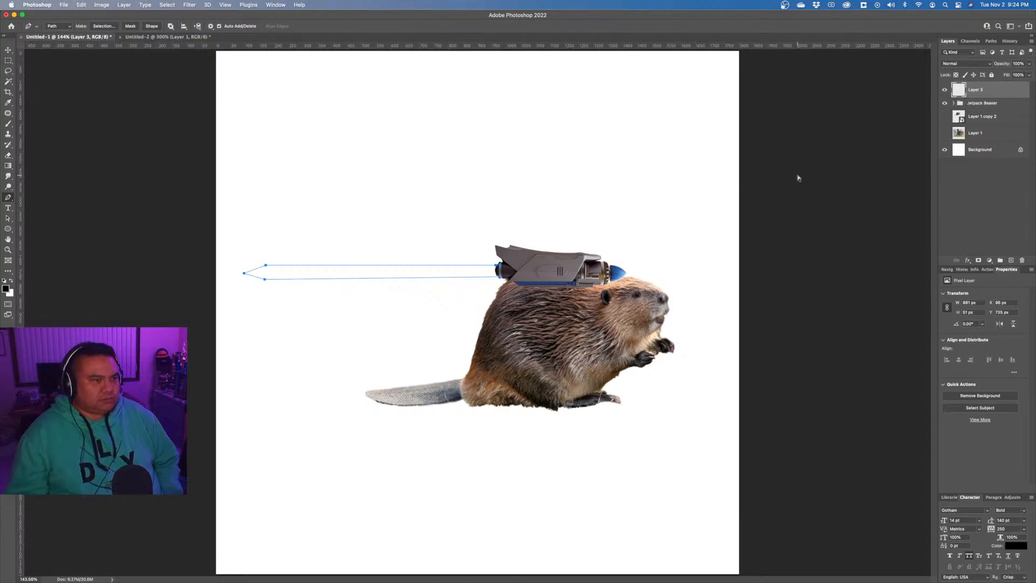
pyautogui.press('super+z')
pyautogui.press('super+z')
pyautogui.press('super+z')
pyautogui.press('super+z')
pyautogui.press('super+z')
pyautogui.press('super+z')
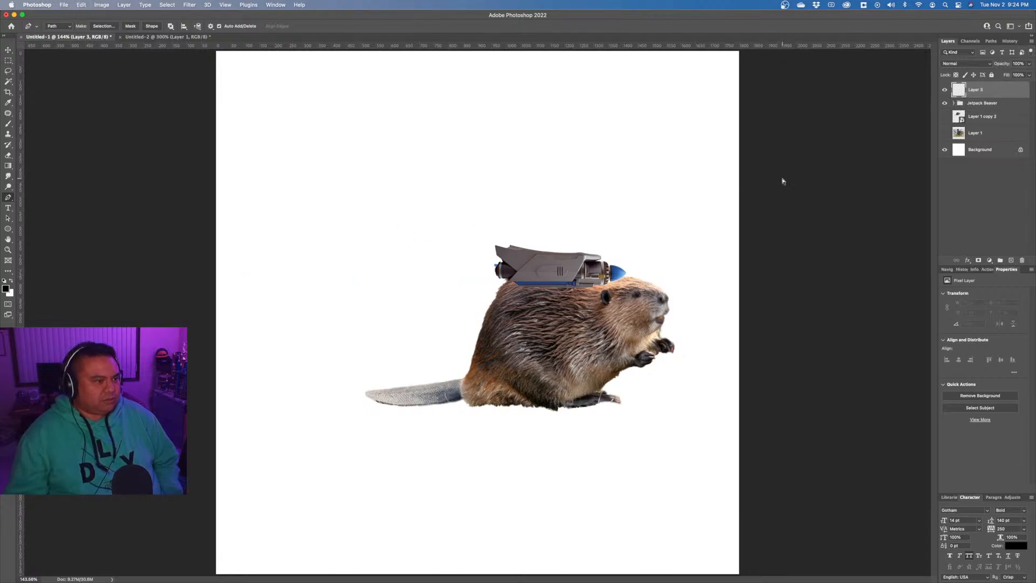
# Draw a closed vertical path about 700 px tall with a pointed top in the empty area above and left of the beaver's tail.
pyautogui.click(323, 372)
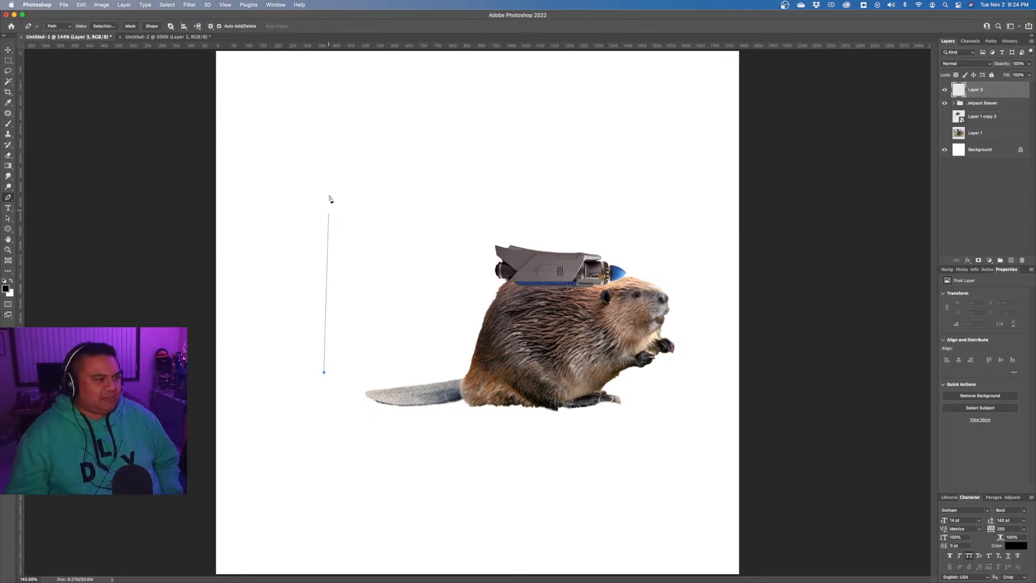
pyautogui.click(324, 151)
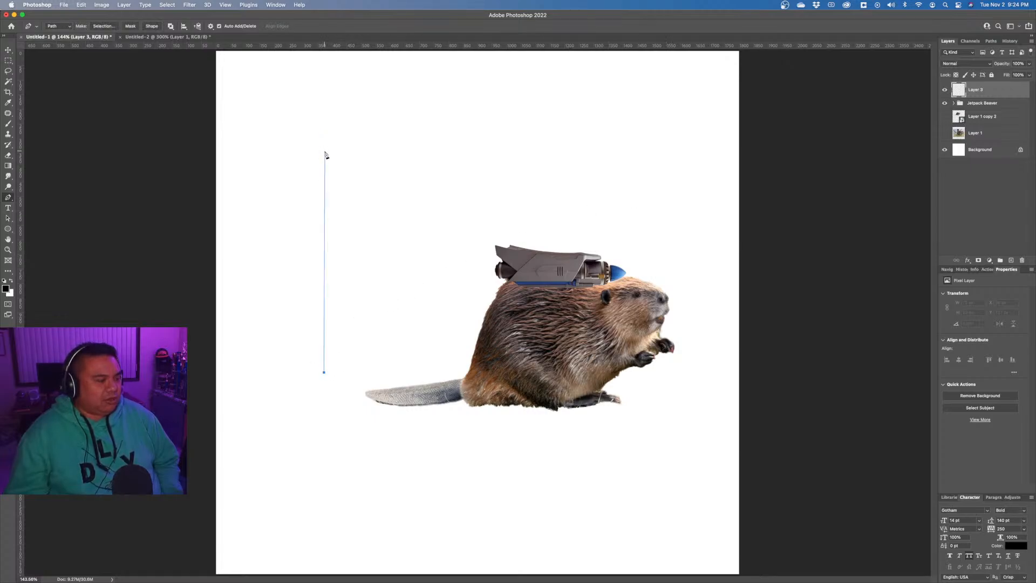
pyautogui.click(336, 111)
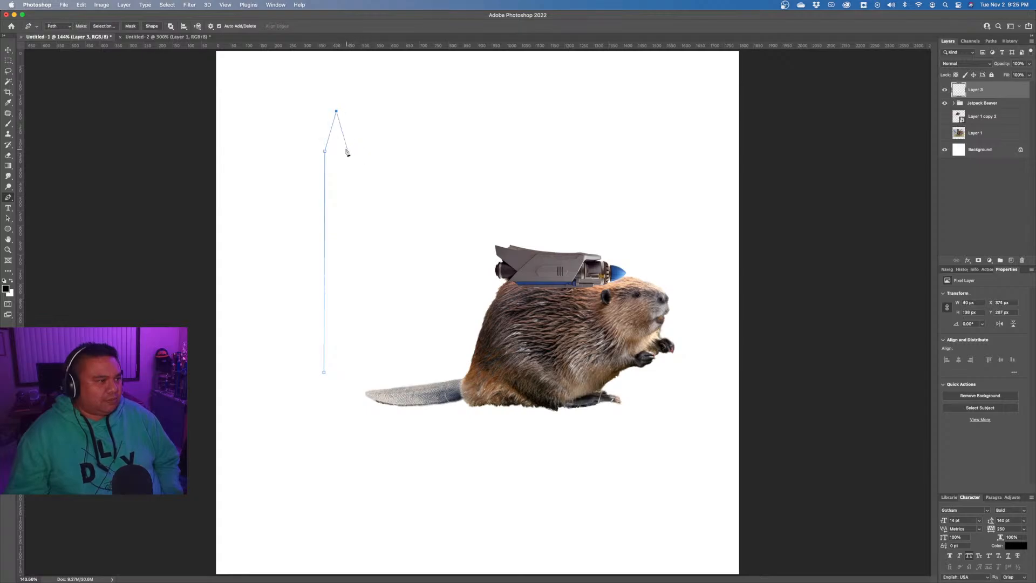
pyautogui.click(347, 148)
pyautogui.click(345, 370)
pyautogui.click(325, 372)
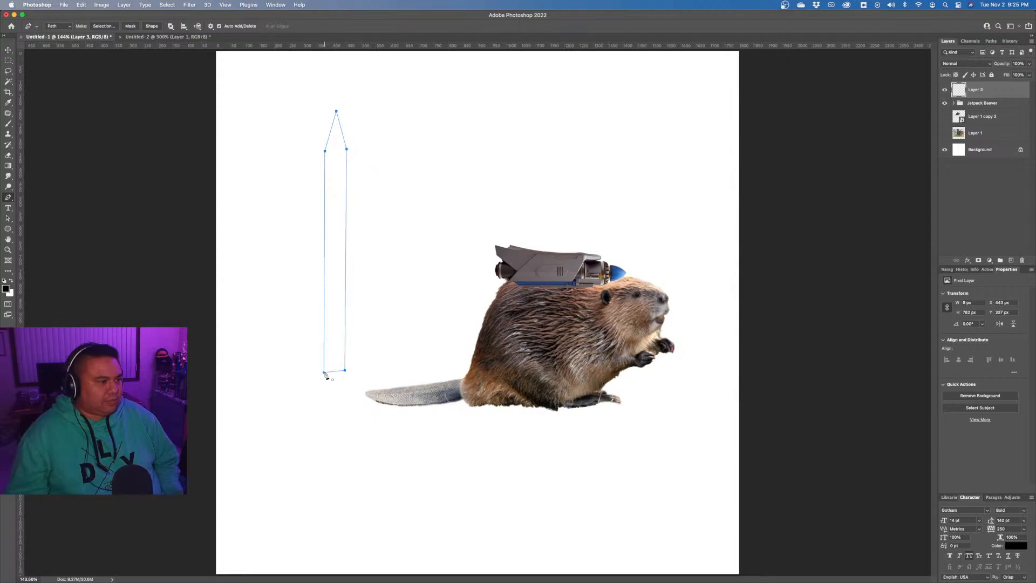
# Preview the Flame filter on the tall vertical path and cancel it.
pyautogui.click(191, 4)
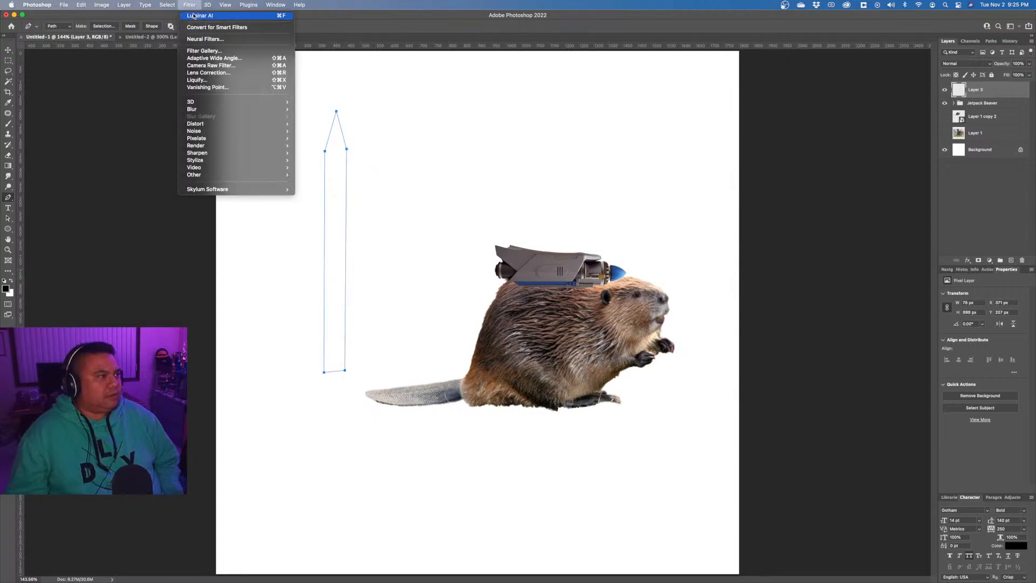
pyautogui.moveTo(220, 143)
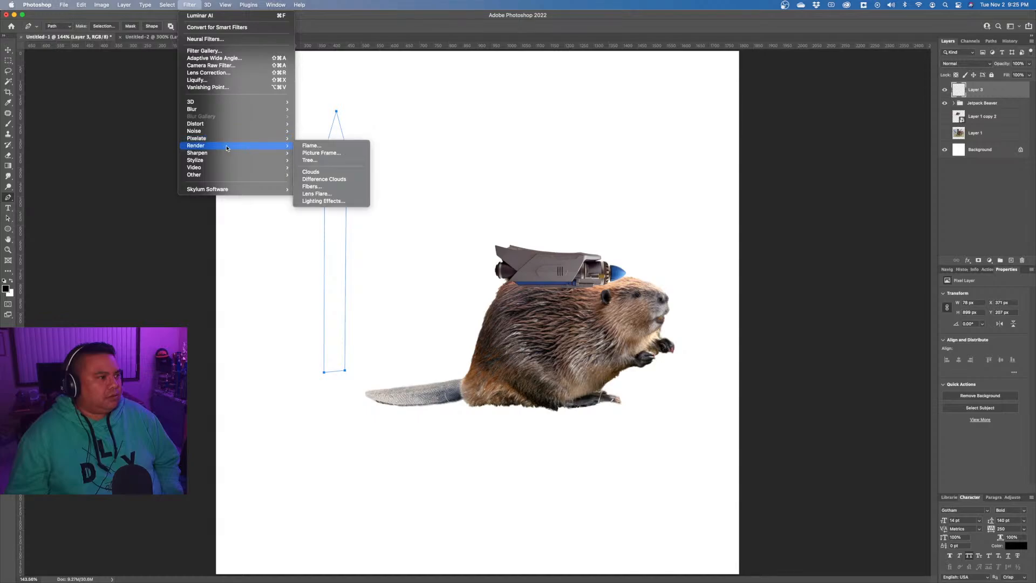
pyautogui.click(346, 147)
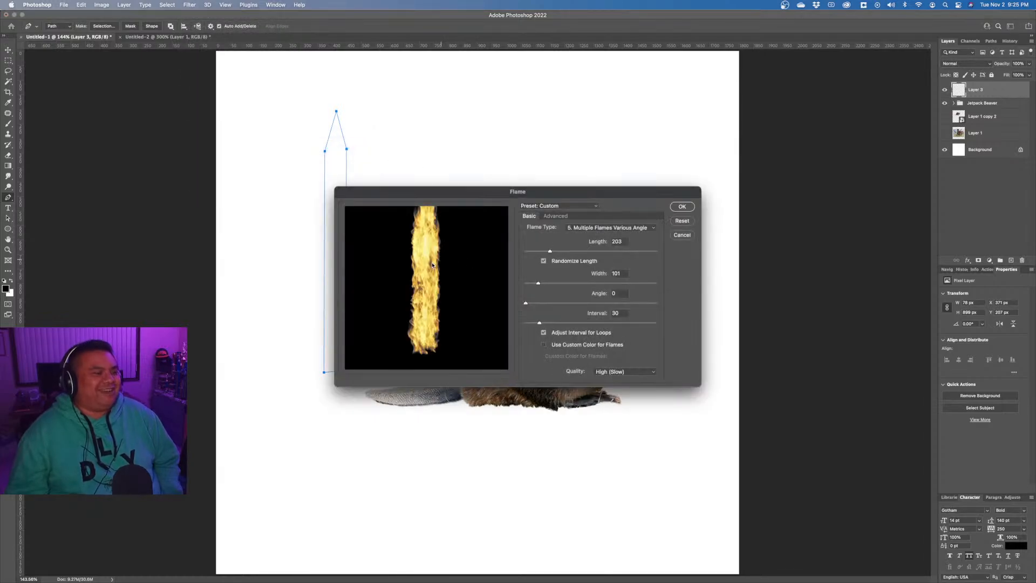
pyautogui.click(682, 235)
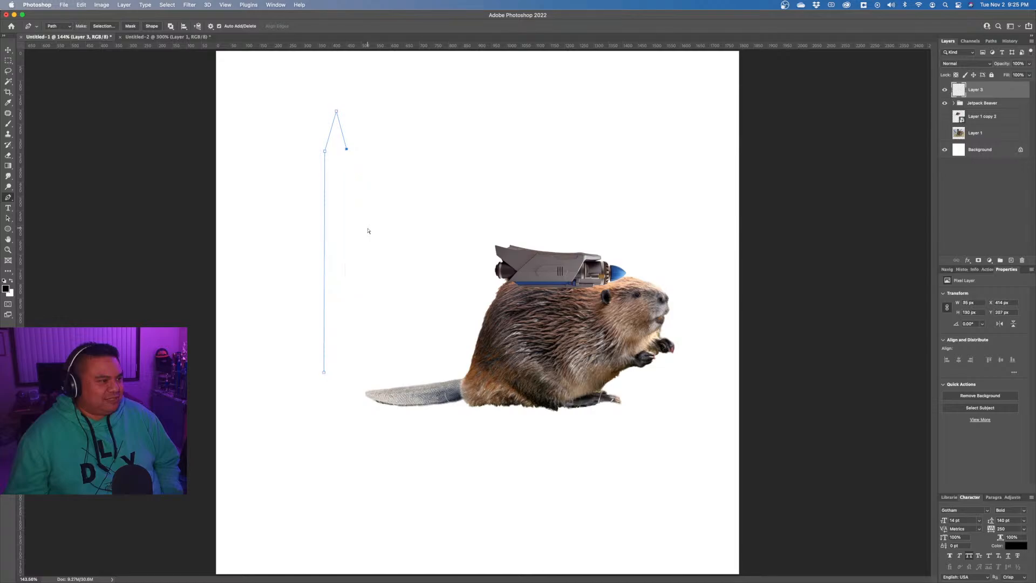
# Undo the path back to its first anchor and redraw it as a shorter closed pointed shape about 52 px wide and 560 px tall.
pyautogui.press('super+z')
pyautogui.press('super+z')
pyautogui.press('super+z')
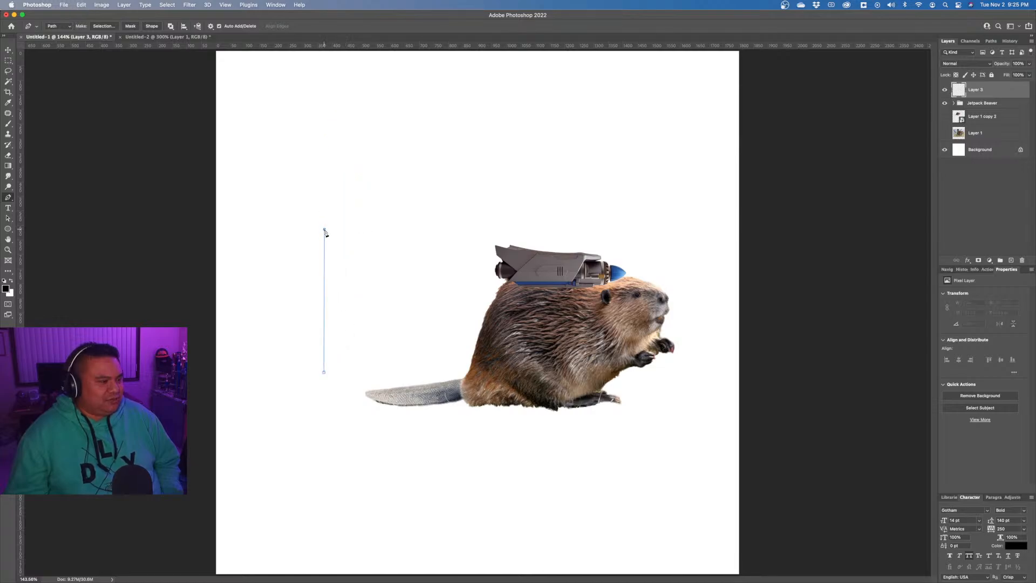
pyautogui.click(324, 229)
pyautogui.click(331, 210)
pyautogui.click(339, 228)
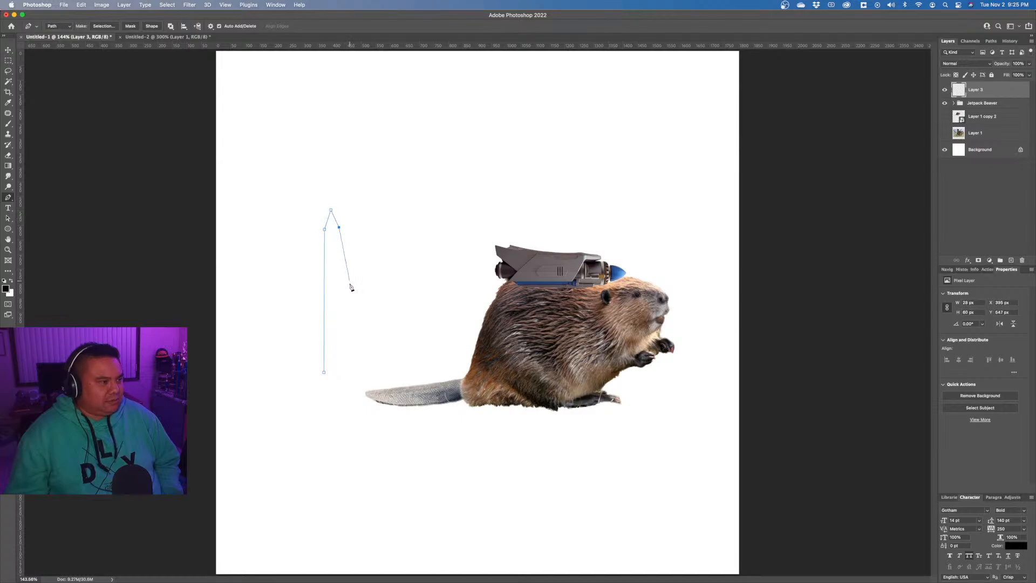
pyautogui.click(338, 372)
pyautogui.click(324, 372)
# Start the Flame filter on the shorter path with a flame length of 96 and an angle of 47.
pyautogui.click(189, 4)
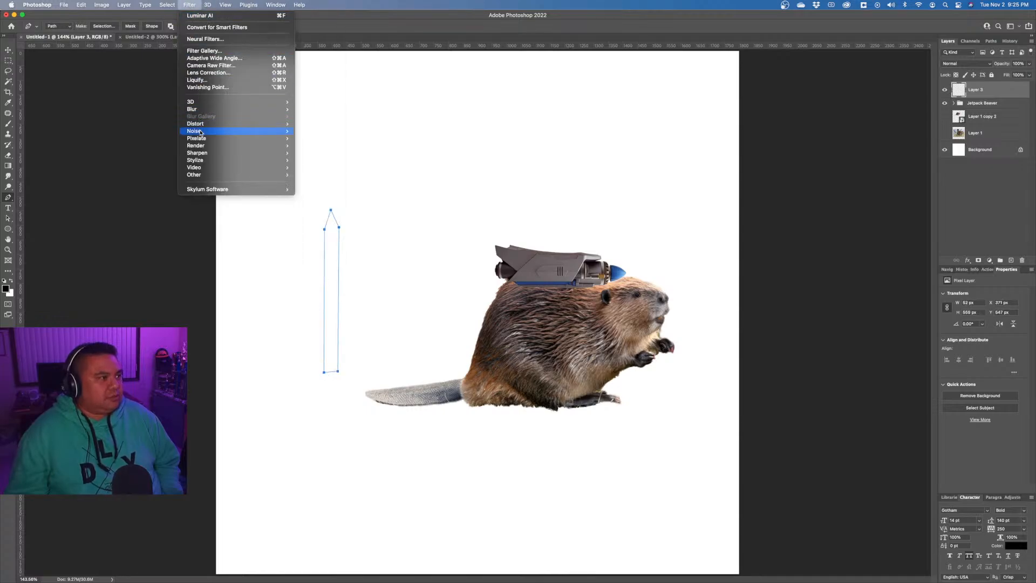
pyautogui.moveTo(221, 147)
pyautogui.click(315, 146)
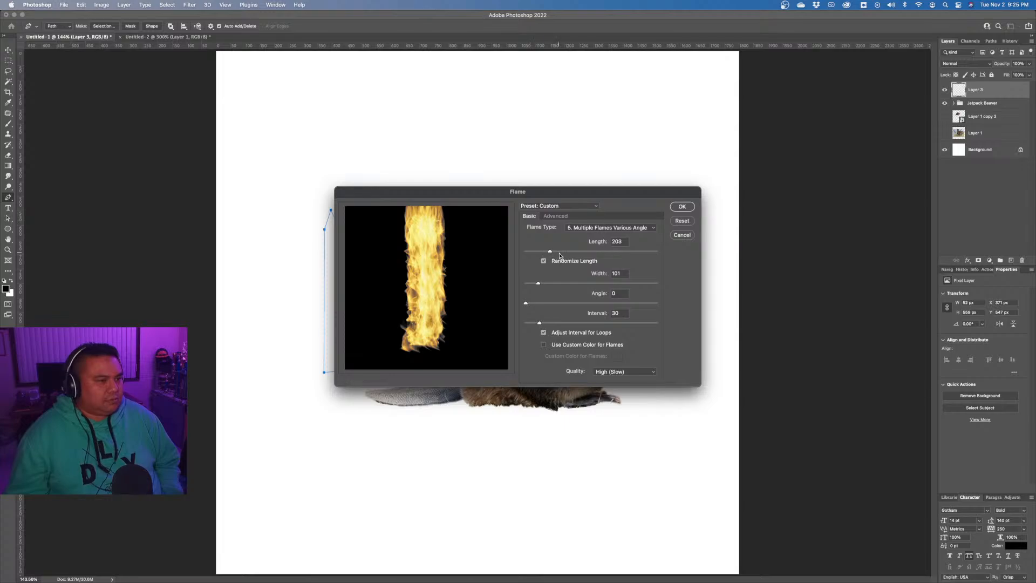
pyautogui.moveTo(549, 252); pyautogui.dragTo(535, 253)
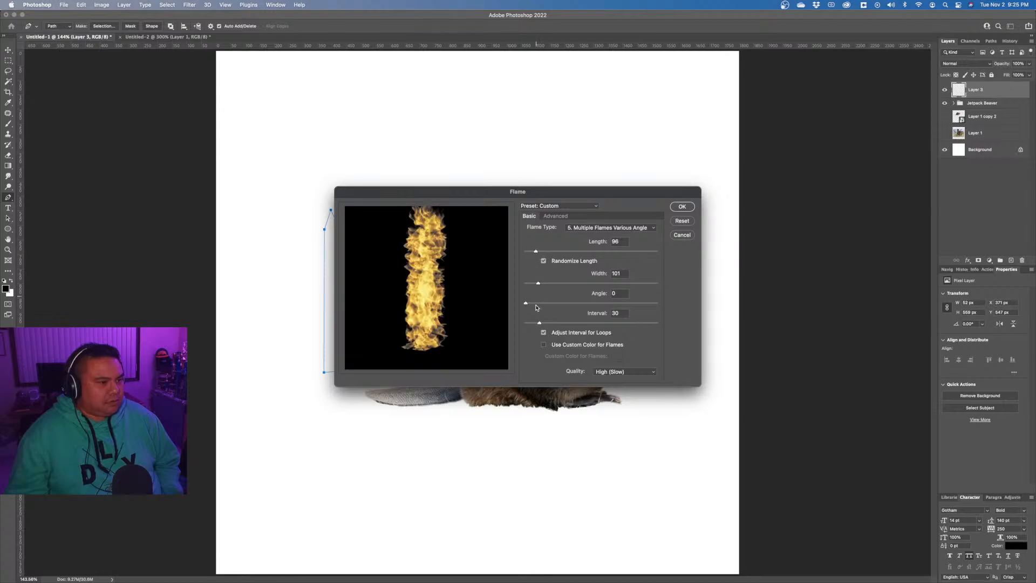
pyautogui.moveTo(526, 304); pyautogui.dragTo(543, 305)
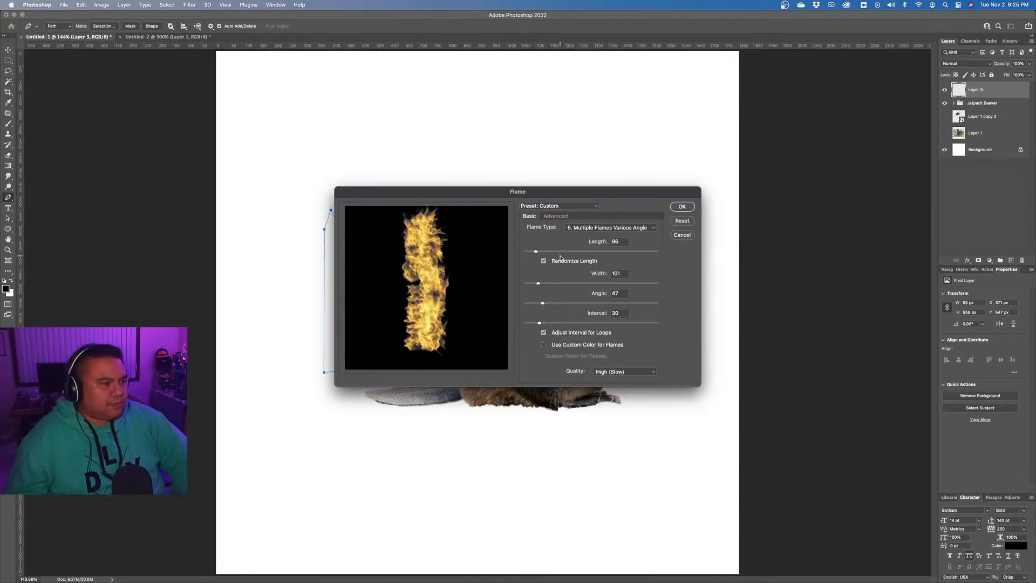
# Set the flame length to 166, comparing the preview without Randomize Length before enabling that option again.
pyautogui.click(554, 206)
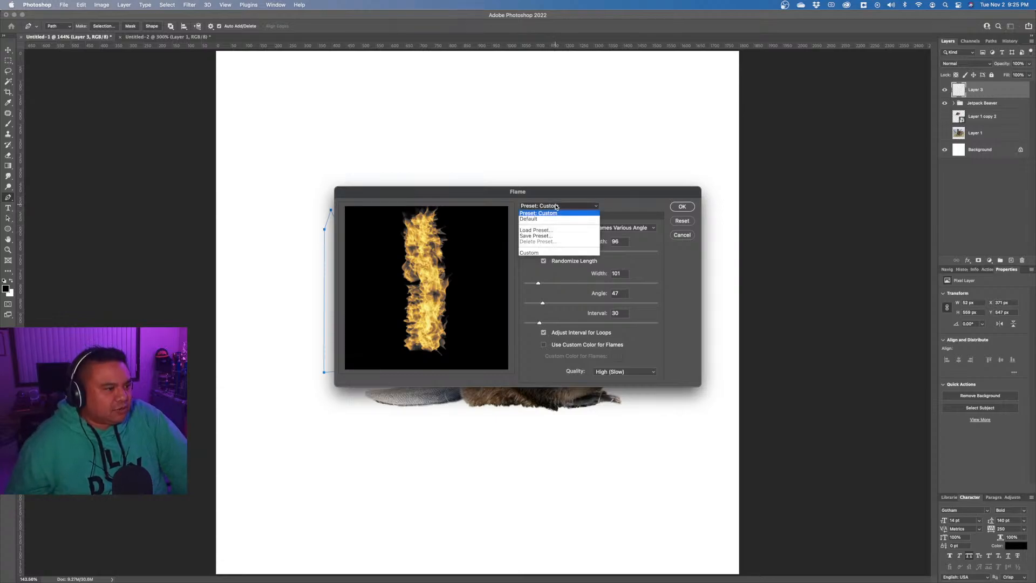
pyautogui.click(555, 213)
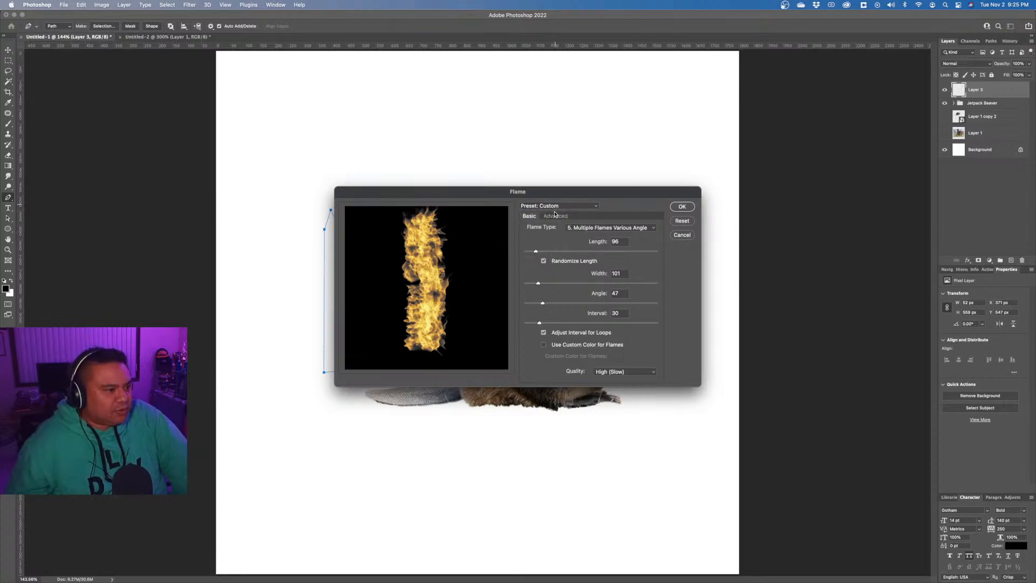
pyautogui.click(544, 262)
pyautogui.moveTo(535, 251); pyautogui.dragTo(548, 253)
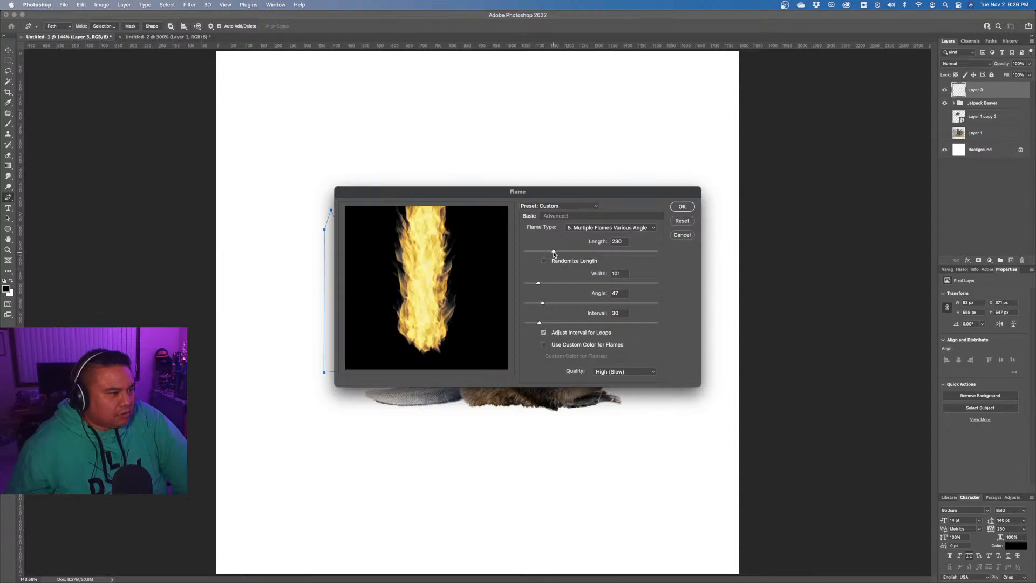
pyautogui.moveTo(554, 254); pyautogui.dragTo(546, 255)
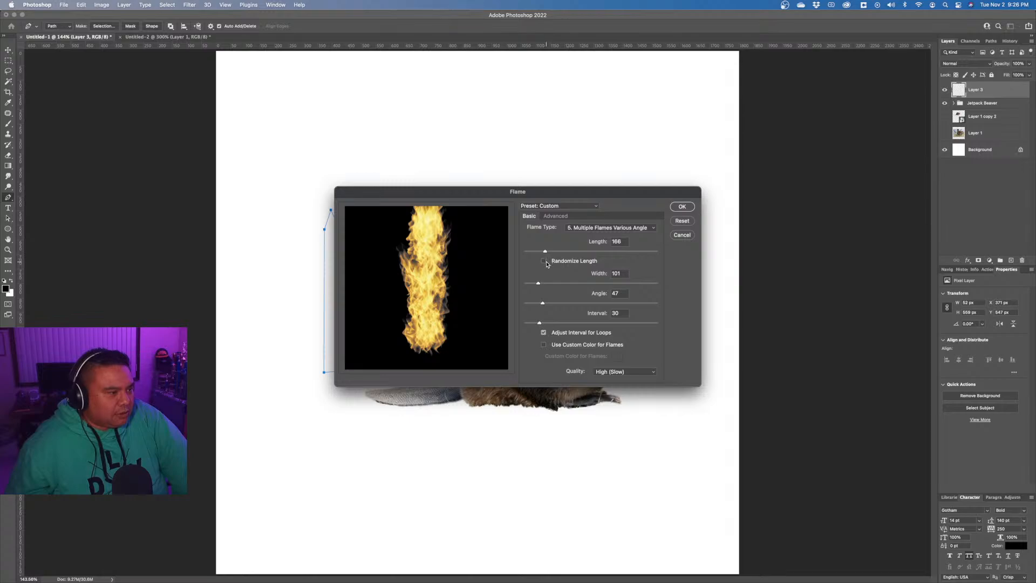
pyautogui.click(544, 261)
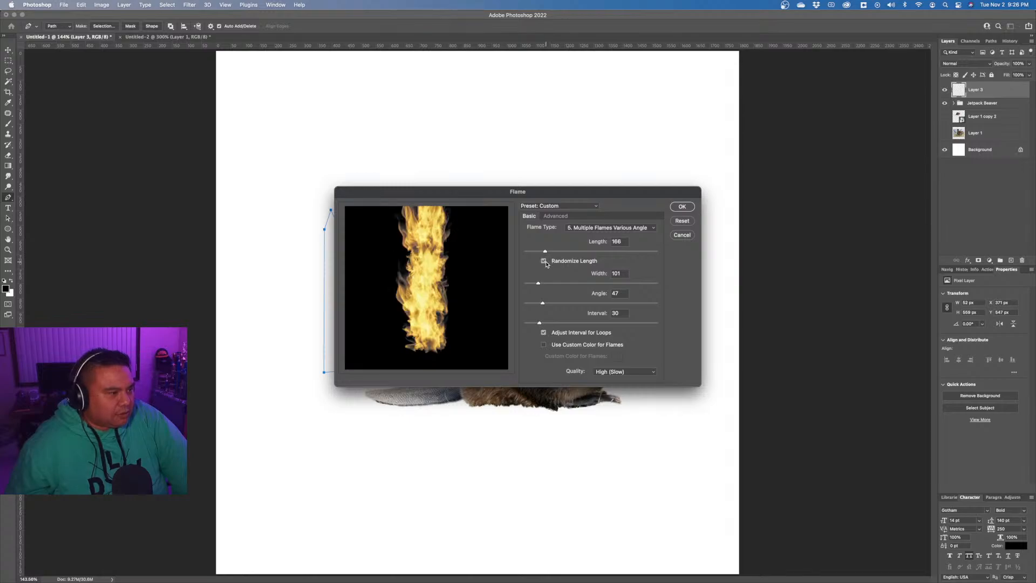
# Cancel the Flame filter and undo the pointed path back to its first anchor.
pyautogui.click(682, 235)
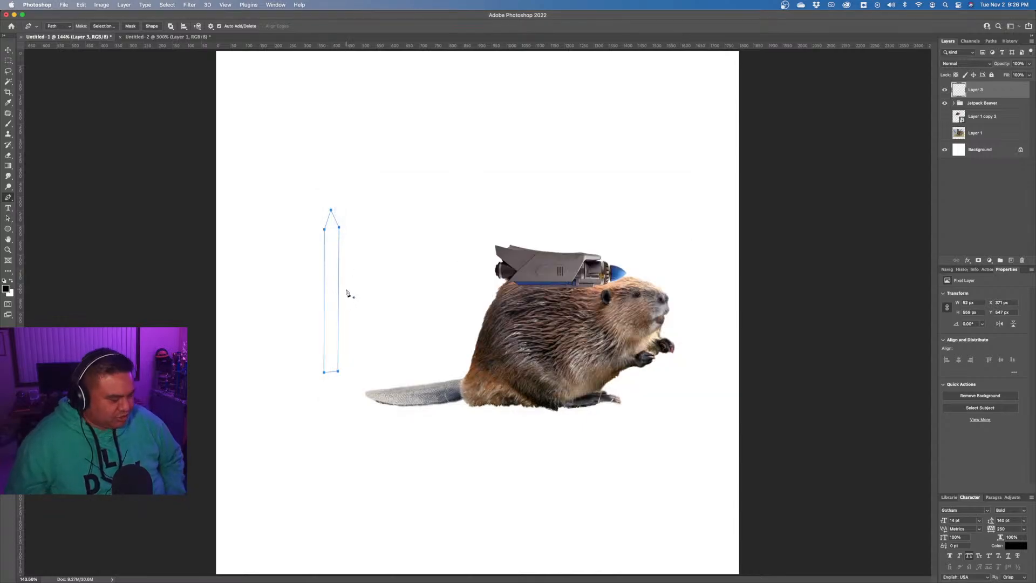
pyautogui.press('super+z')
pyautogui.press('super+z')
pyautogui.press('super+z')
pyautogui.press('super+z')
pyautogui.press('super+z')
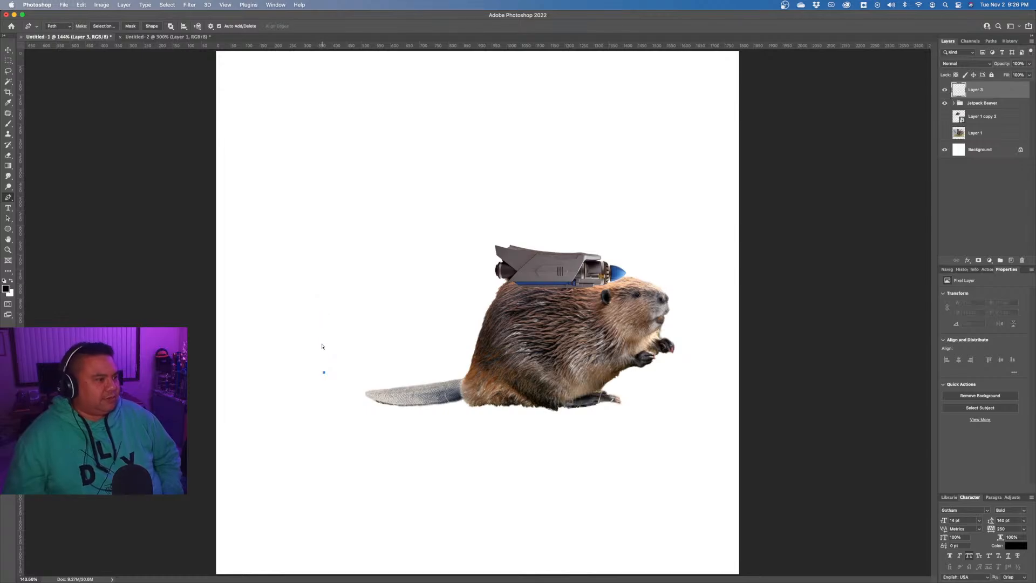
# Draw a closed rectangular path about 39 px wide and 215 px tall from the remaining anchor.
pyautogui.click(323, 311)
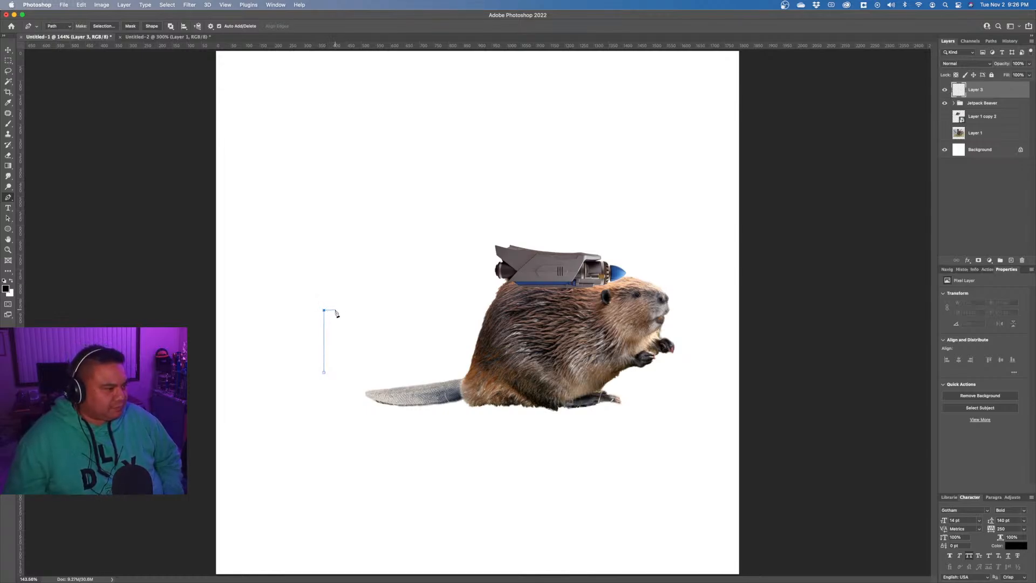
pyautogui.click(335, 310)
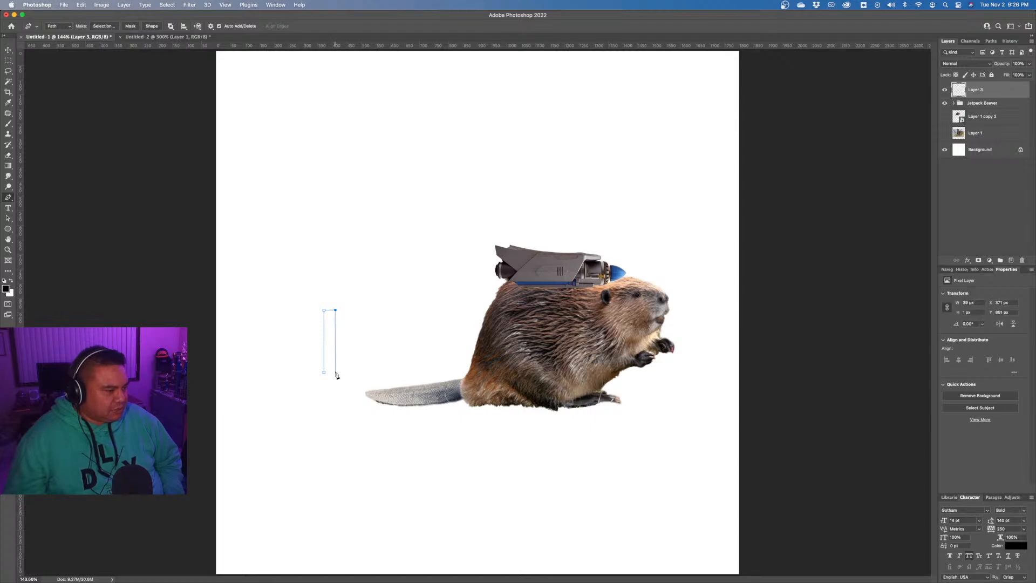
pyautogui.click(335, 373)
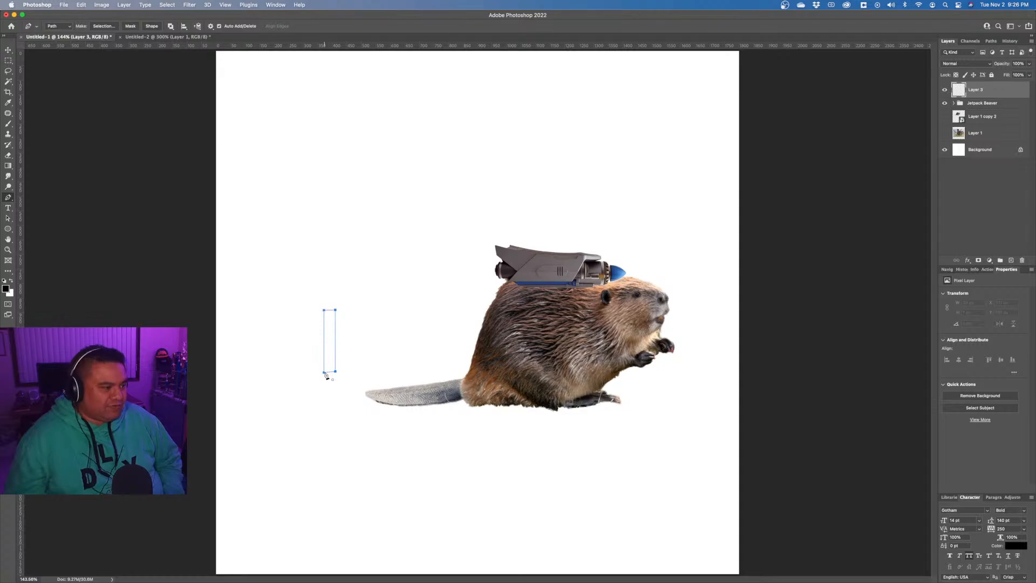
# Start the Flame filter on the small rectangular path.
pyautogui.click(189, 5)
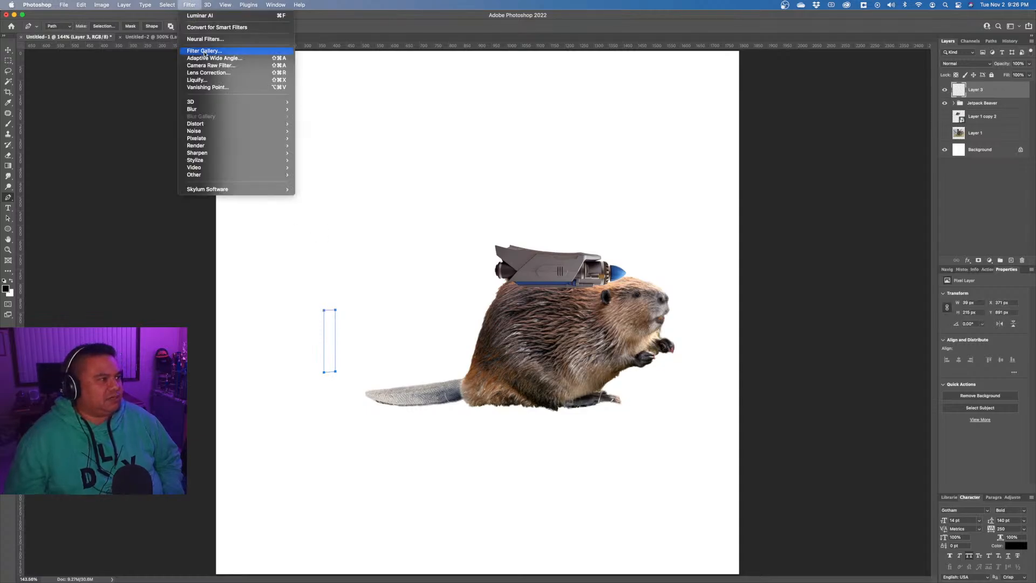
pyautogui.moveTo(224, 145)
pyautogui.click(323, 145)
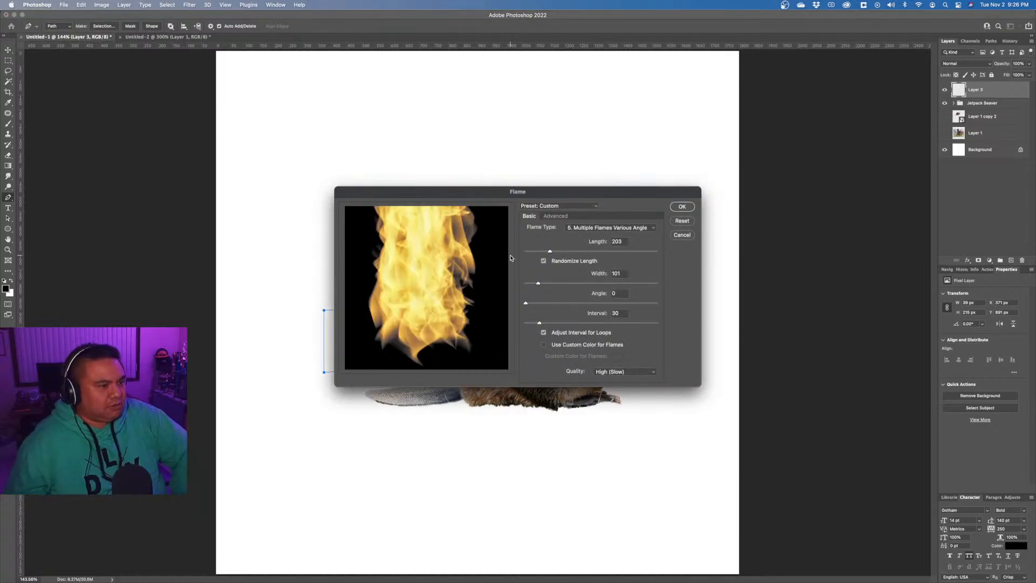
# Try a flame length of 133, a width of 67 and an angle of 126.
pyautogui.moveTo(550, 251); pyautogui.dragTo(532, 254)
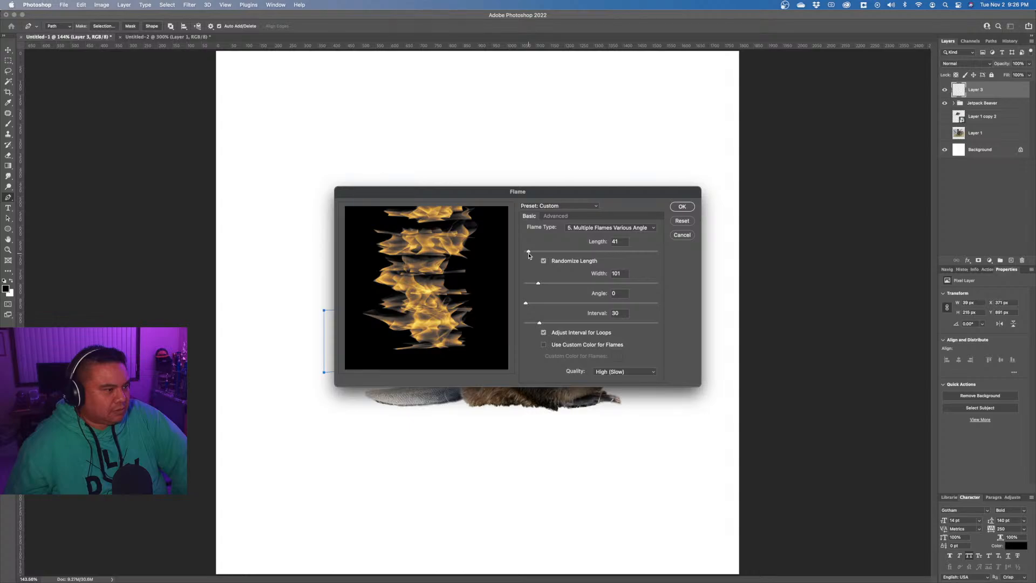
pyautogui.click(540, 252)
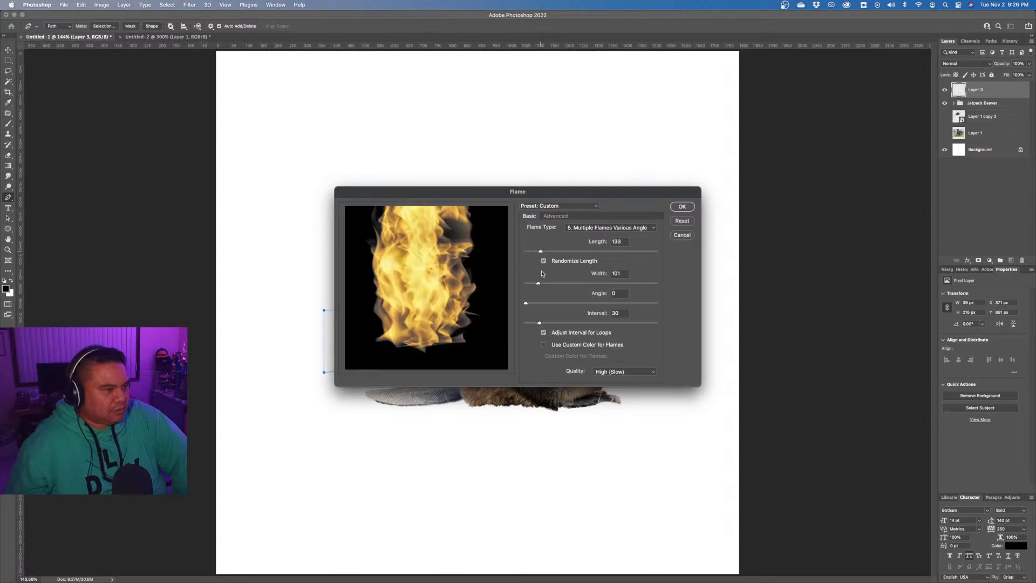
pyautogui.moveTo(538, 284); pyautogui.dragTo(536, 286)
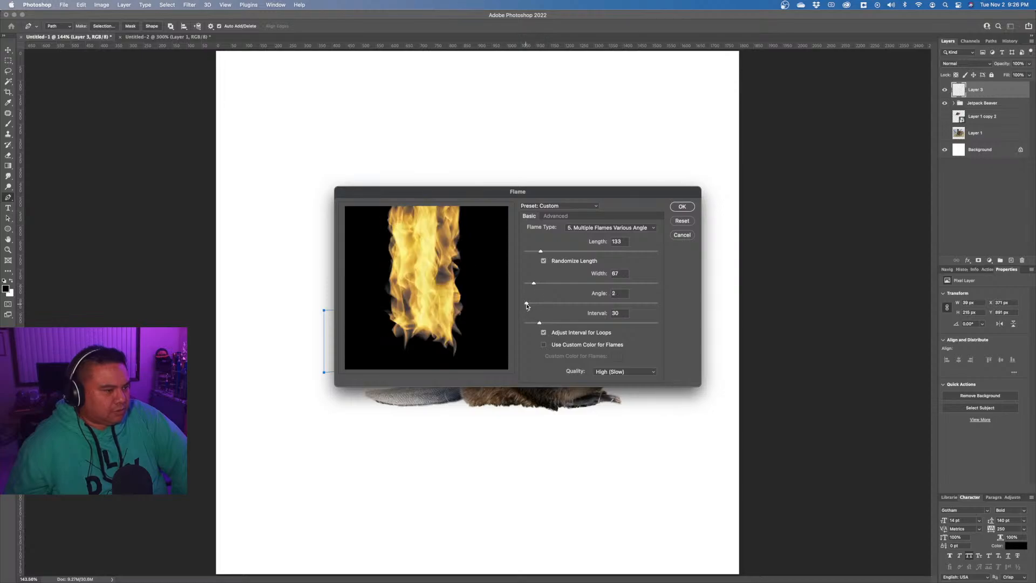
pyautogui.moveTo(527, 306); pyautogui.dragTo(566, 311)
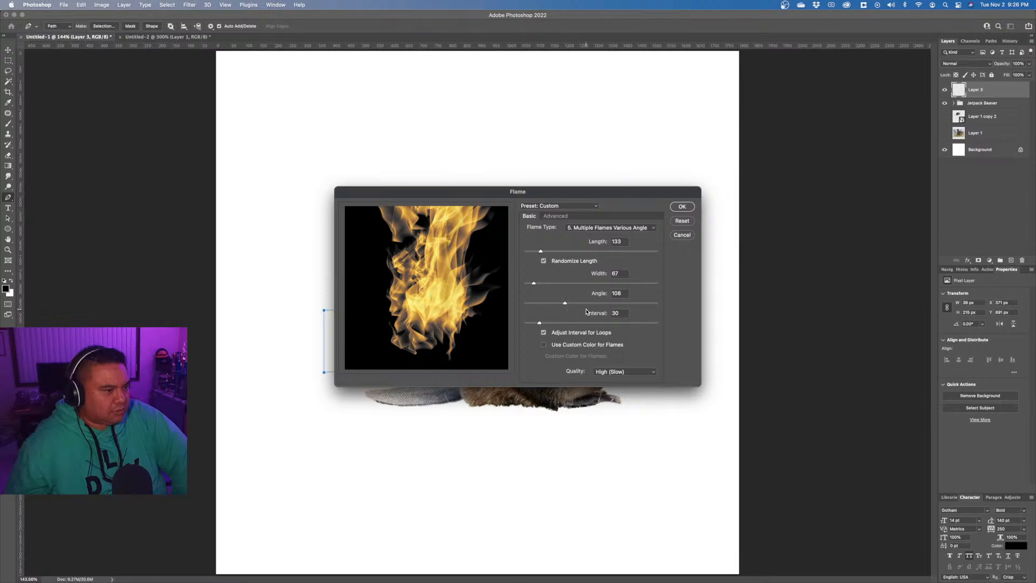
pyautogui.moveTo(566, 304)
pyautogui.mouseDown()
pyautogui.moveTo(581, 306)
pyautogui.moveTo(571, 305)
pyautogui.mouseUp()
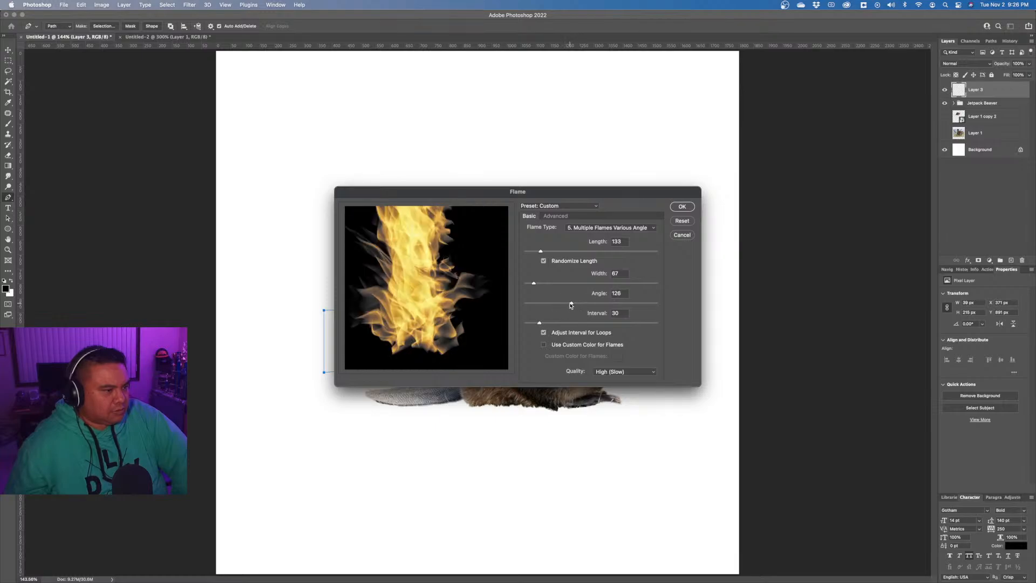
# Try Turbulent values of 26 and 10 in the advanced flame settings, and reset all flame settings.
pyautogui.click(556, 216)
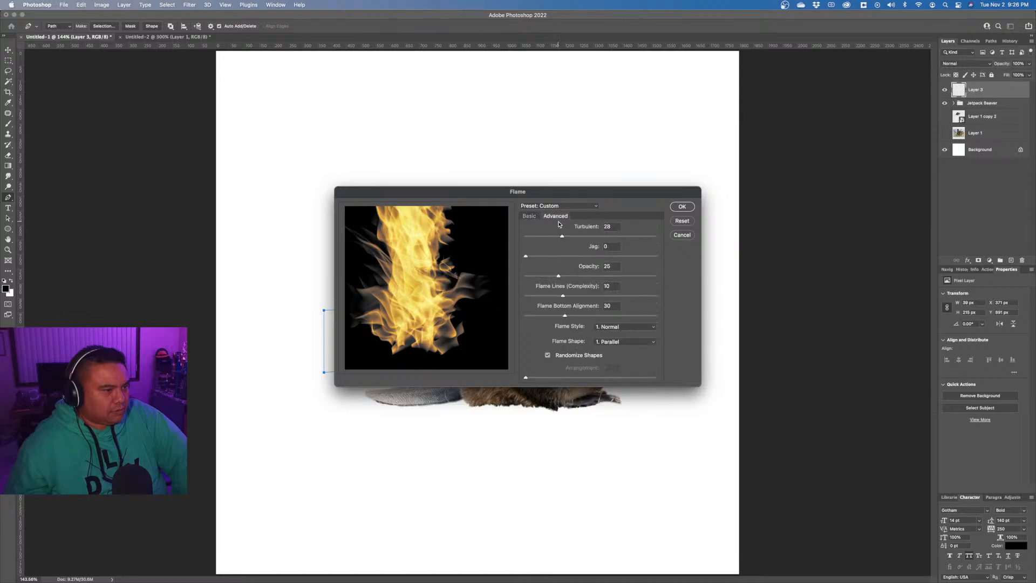
pyautogui.moveTo(562, 237)
pyautogui.mouseDown()
pyautogui.moveTo(549, 238)
pyautogui.moveTo(559, 239)
pyautogui.mouseUp()
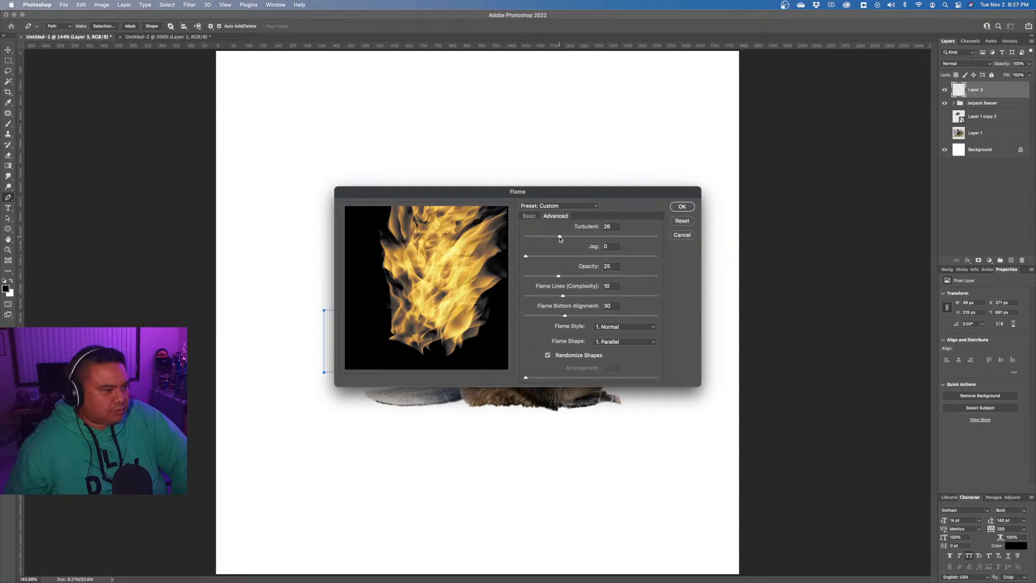
pyautogui.moveTo(527, 259)
pyautogui.mouseDown()
pyautogui.moveTo(536, 261)
pyautogui.moveTo(519, 259)
pyautogui.mouseUp()
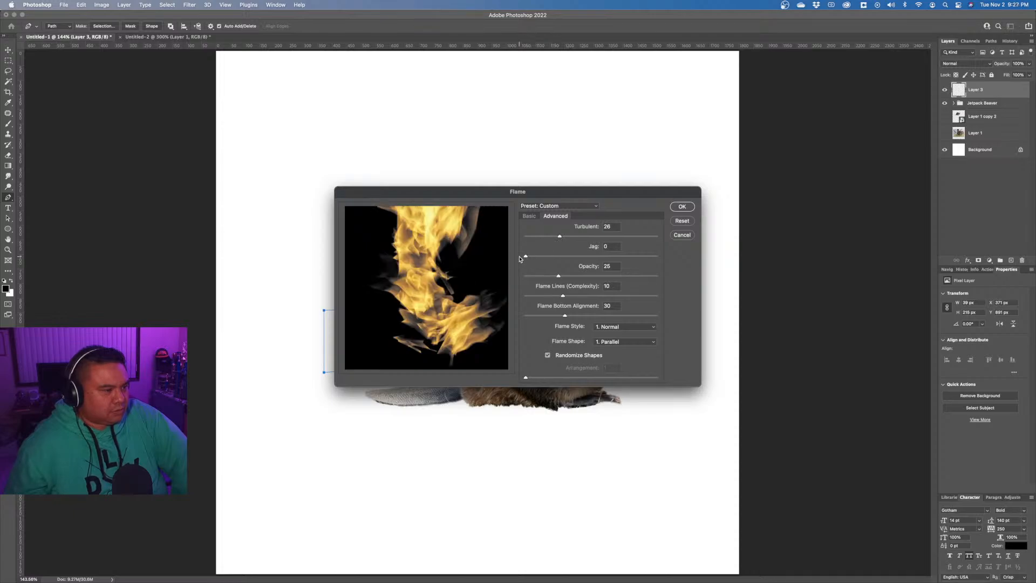
pyautogui.click(532, 219)
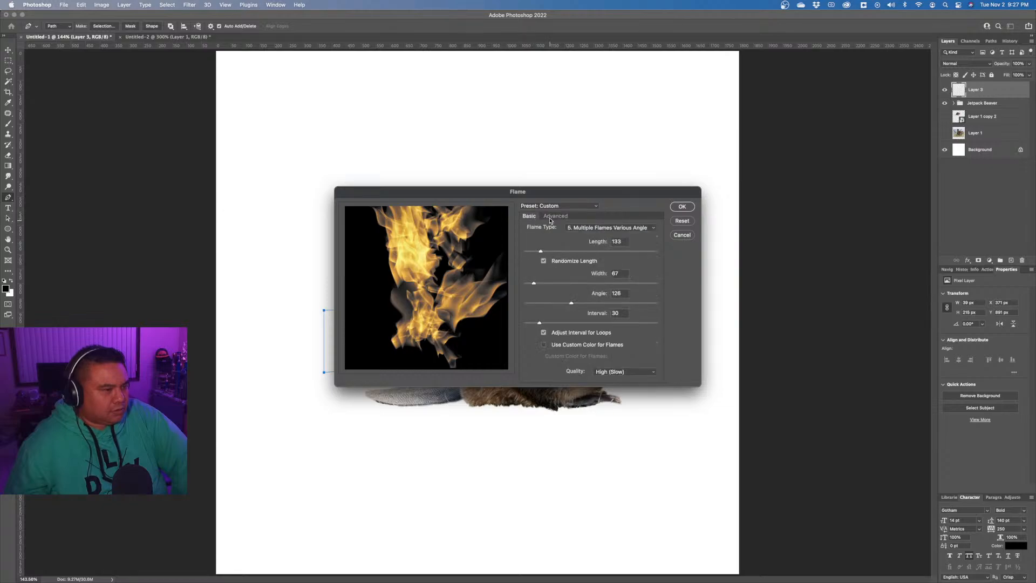
pyautogui.click(553, 217)
pyautogui.moveTo(558, 242); pyautogui.dragTo(539, 238)
pyautogui.click(681, 221)
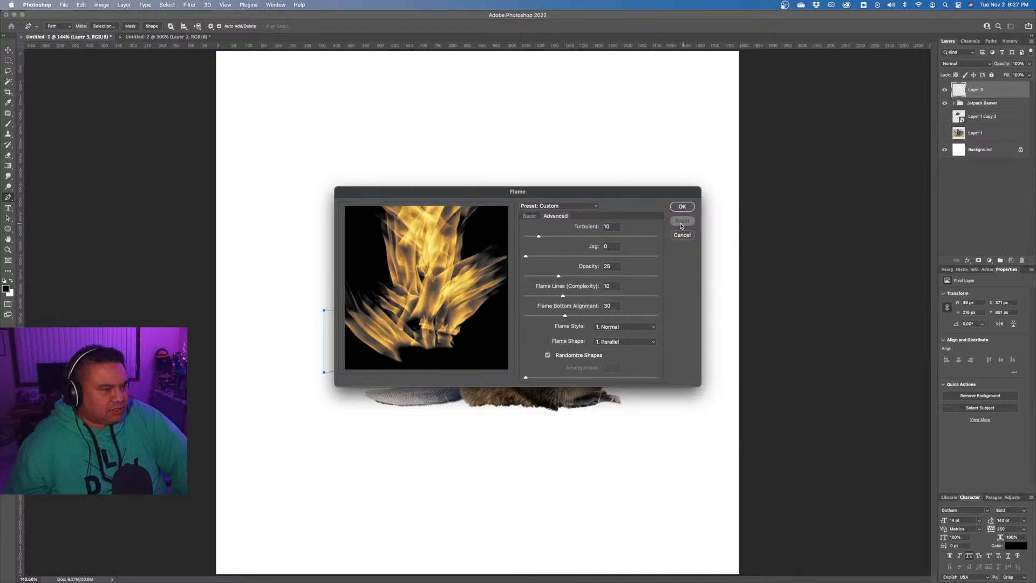
# Preview the One Flame Along Path flame type.
pyautogui.click(527, 218)
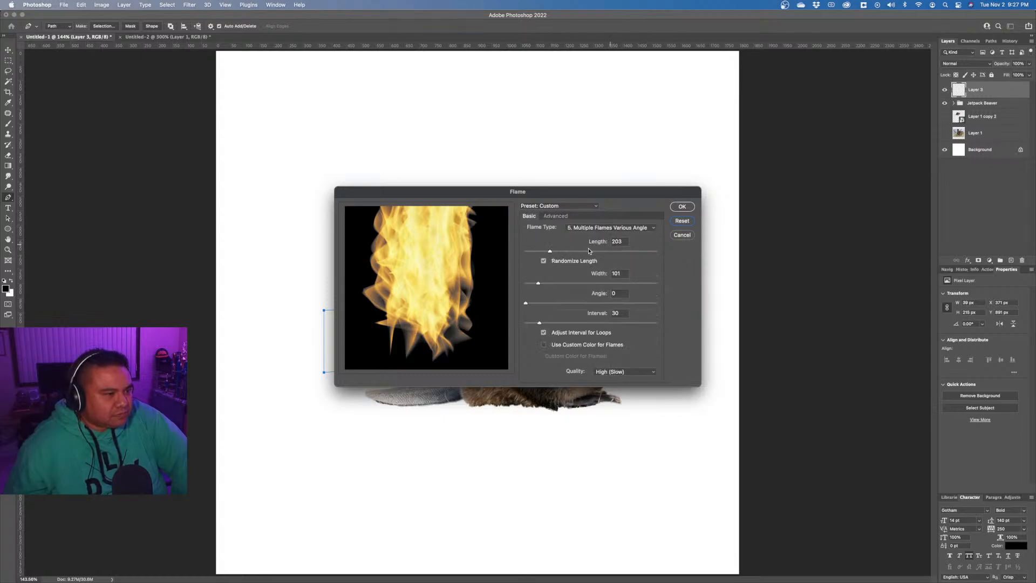
pyautogui.click(597, 229)
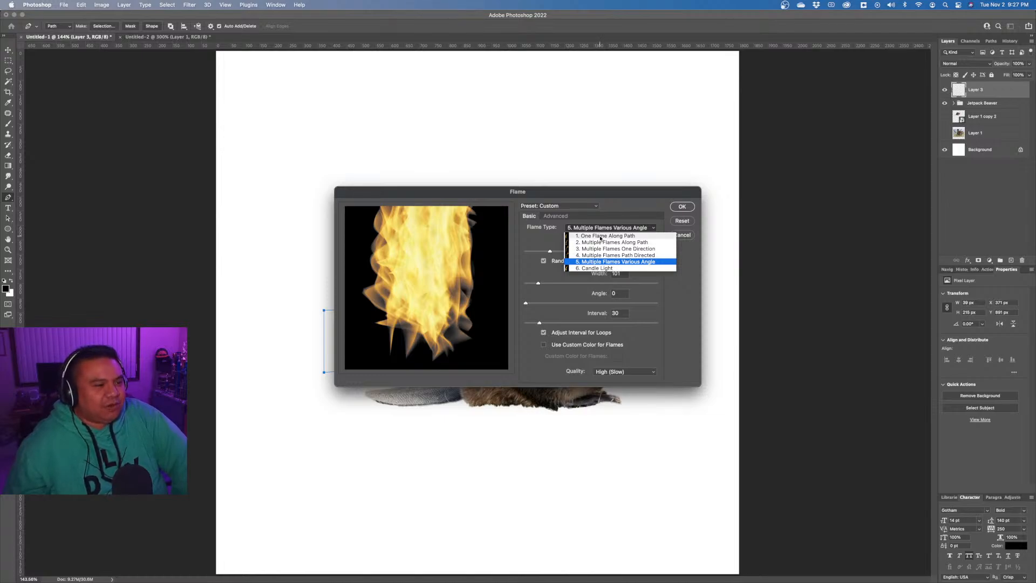
pyautogui.click(601, 238)
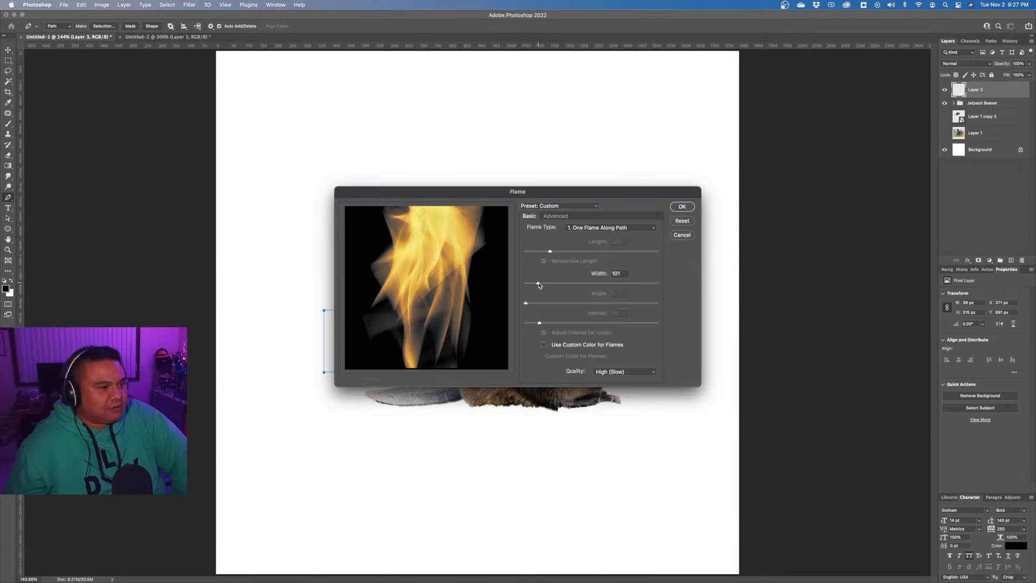
pyautogui.moveTo(539, 286); pyautogui.dragTo(539, 286)
# Choose the Multiple Flames One Direction type with a length of 187 and a width of 51.
pyautogui.click(590, 228)
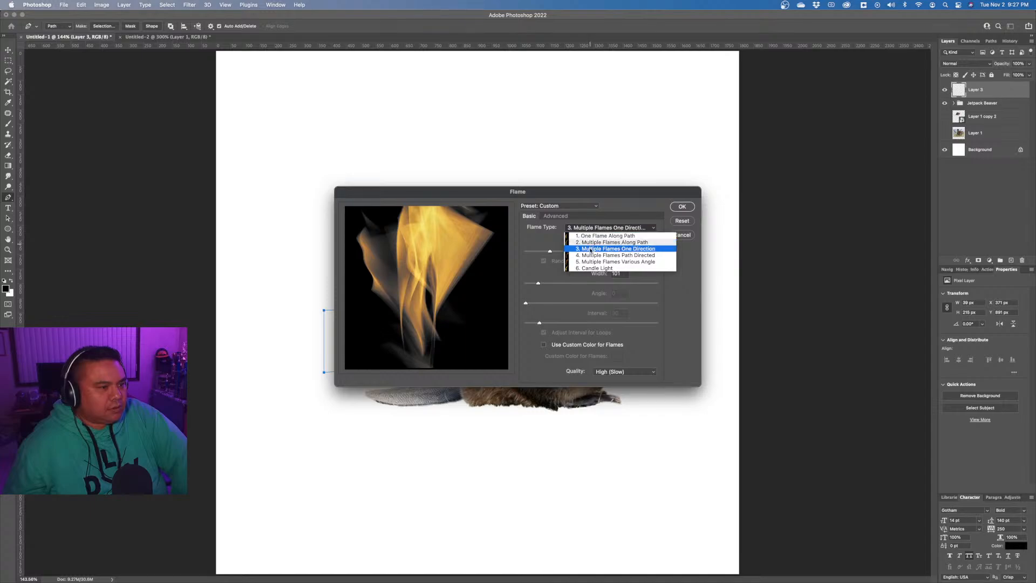
pyautogui.click(591, 249)
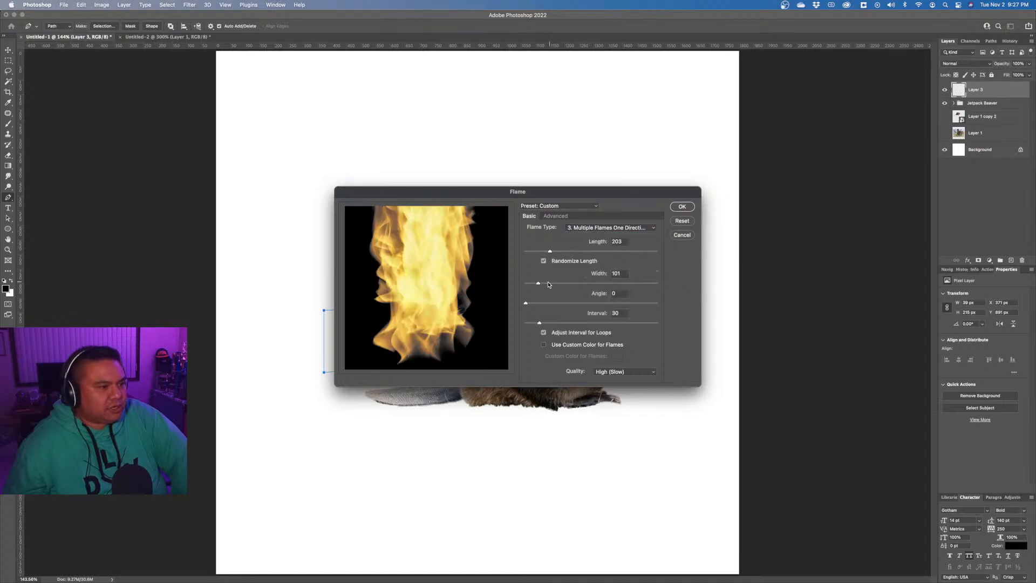
pyautogui.moveTo(548, 256); pyautogui.dragTo(531, 286)
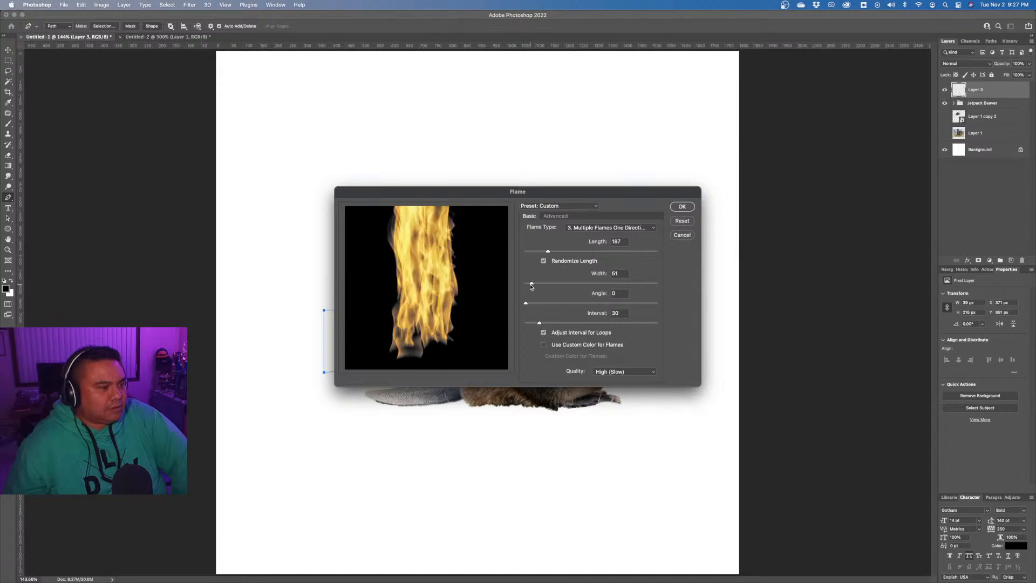
# Compare the Multiple Flames Path Directed, Candle Light and Multiple Flames Along Path types, and return to Multiple Flames One Direction.
pyautogui.click(597, 229)
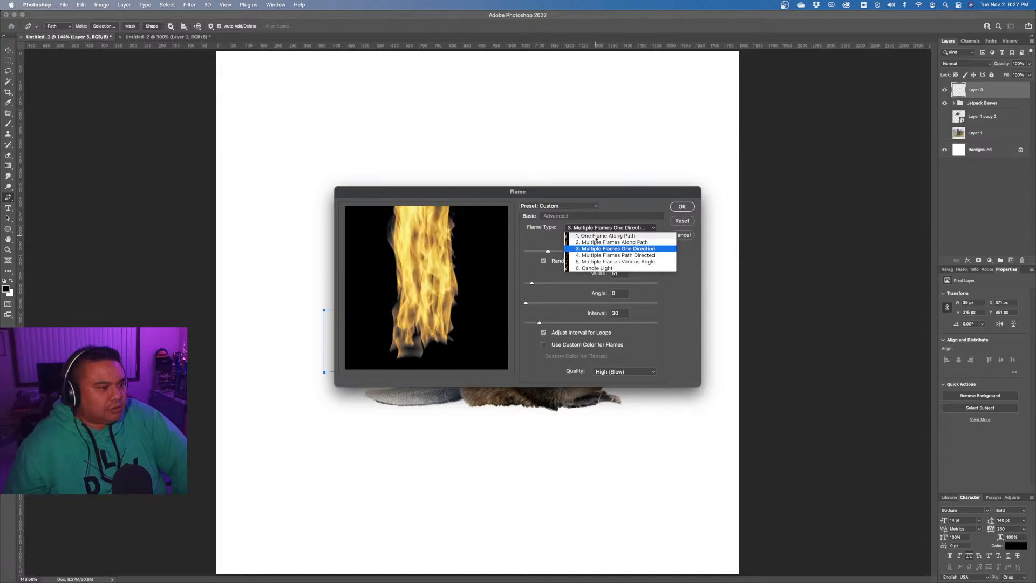
pyautogui.click(594, 255)
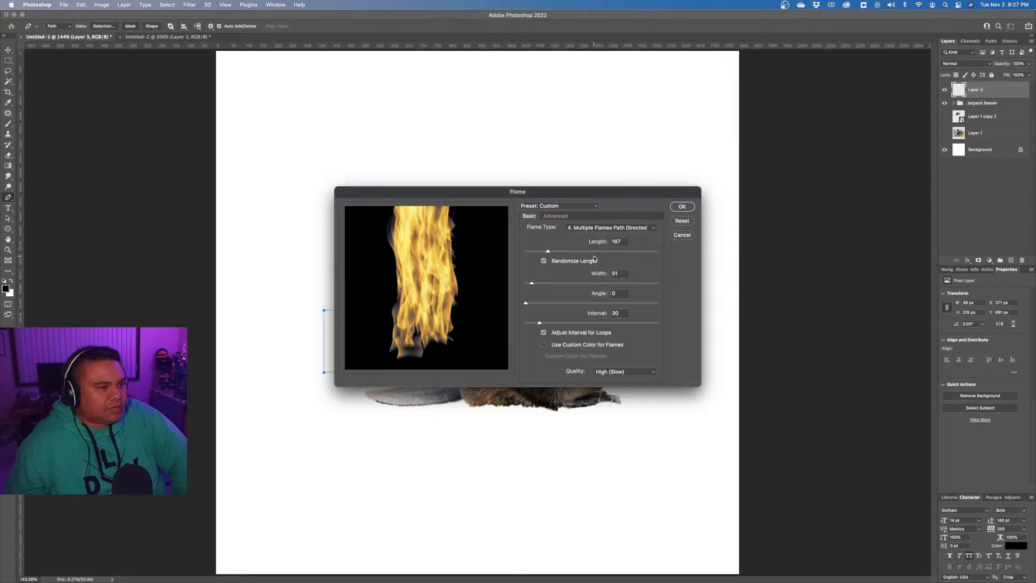
pyautogui.click(599, 228)
pyautogui.click(597, 267)
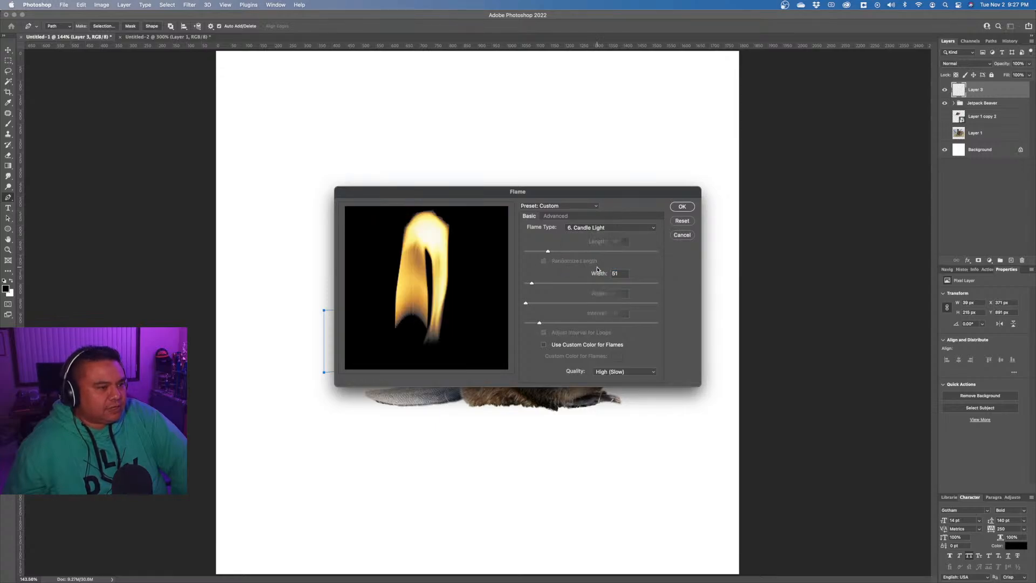
pyautogui.click(600, 229)
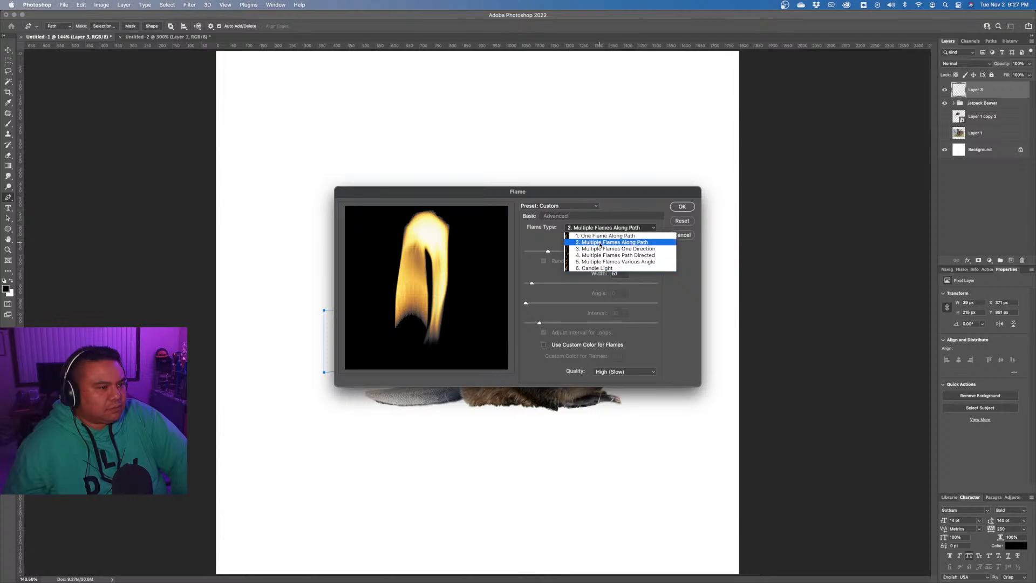
pyautogui.click(600, 242)
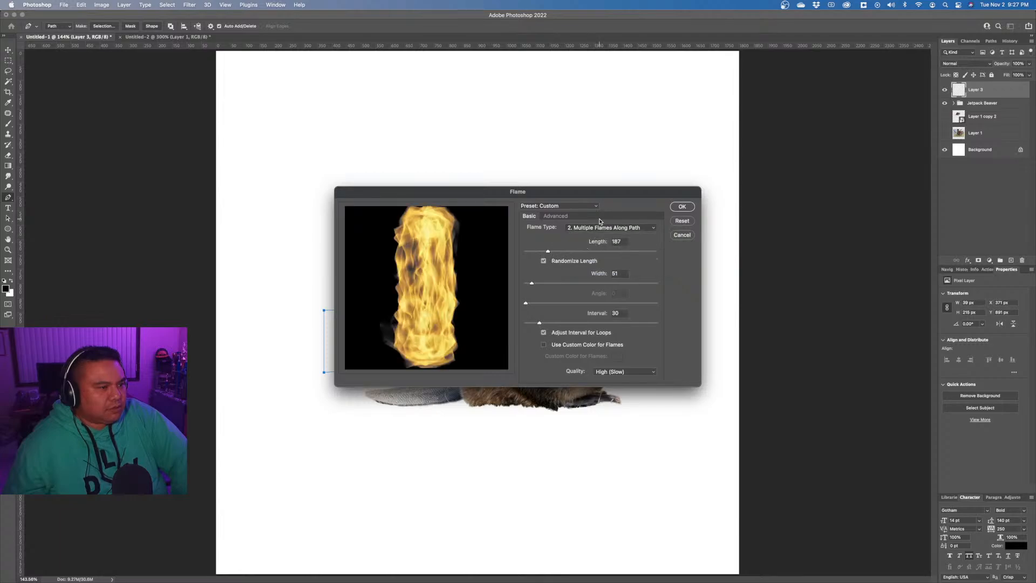
pyautogui.click(599, 227)
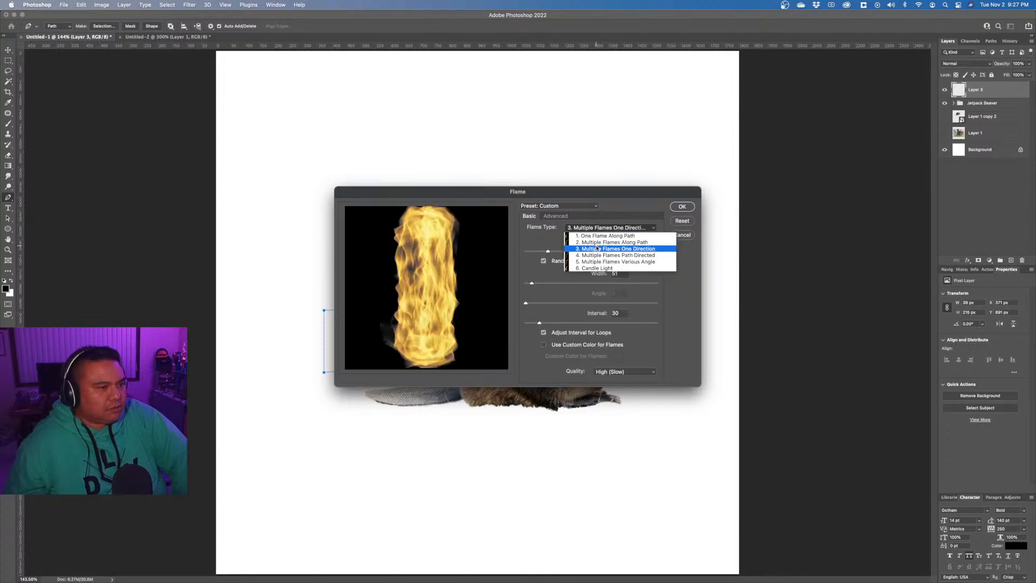
pyautogui.click(597, 248)
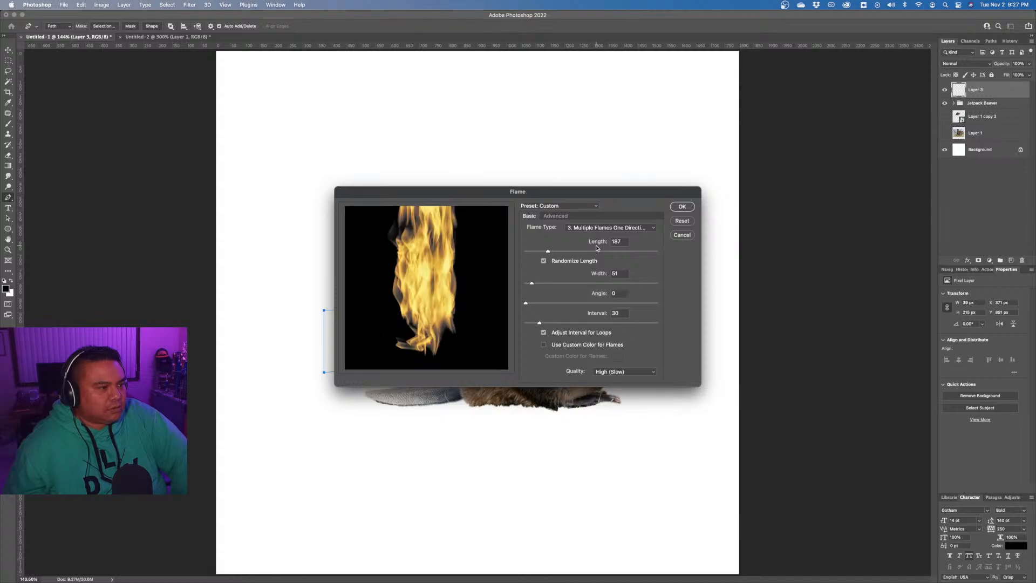
# Set the flame length to 151 and the interval to 31, and render the flames on Layer 3.
pyautogui.moveTo(548, 253); pyautogui.dragTo(545, 254)
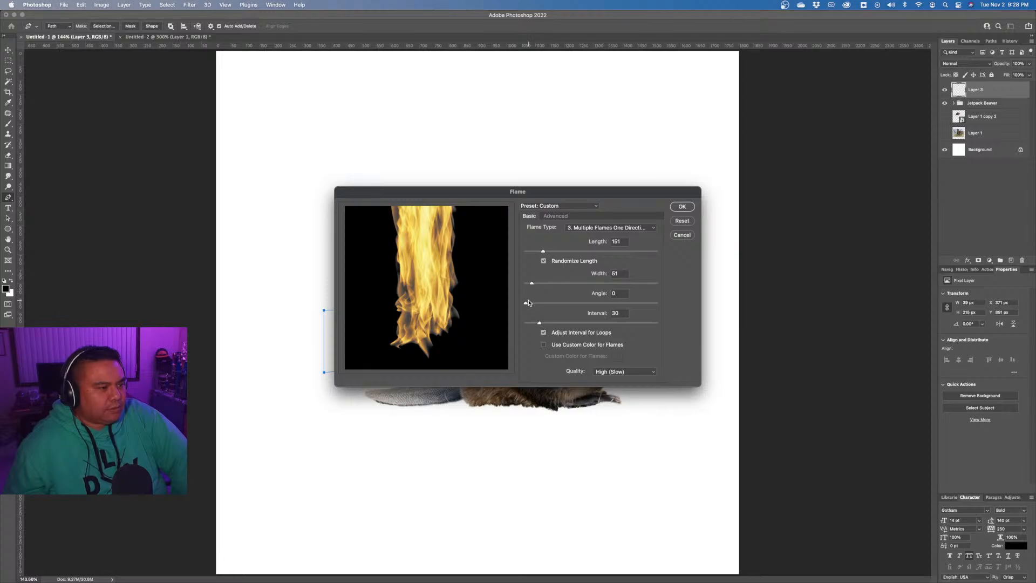
pyautogui.moveTo(526, 303); pyautogui.dragTo(530, 323)
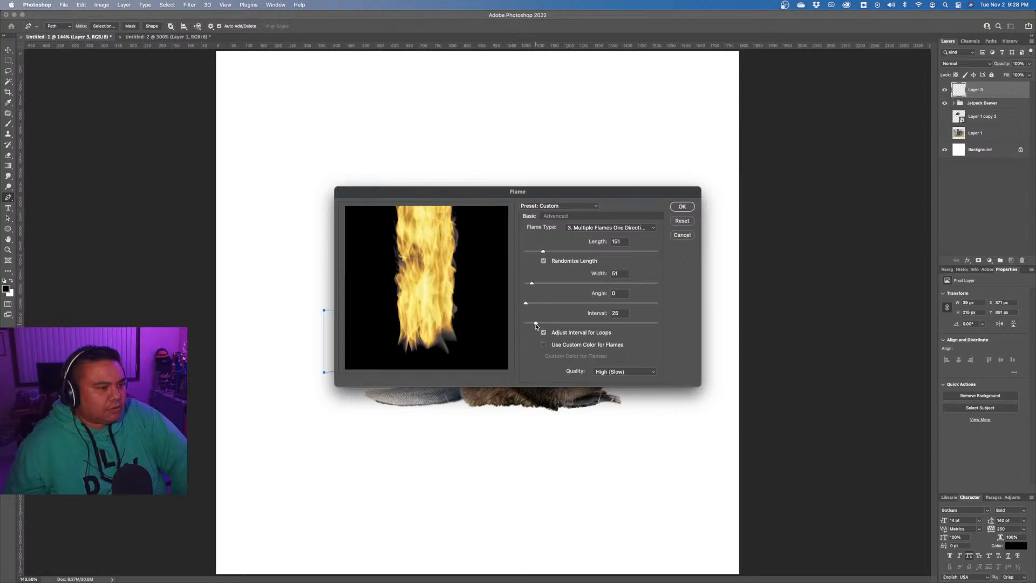
pyautogui.moveTo(536, 325); pyautogui.dragTo(531, 327)
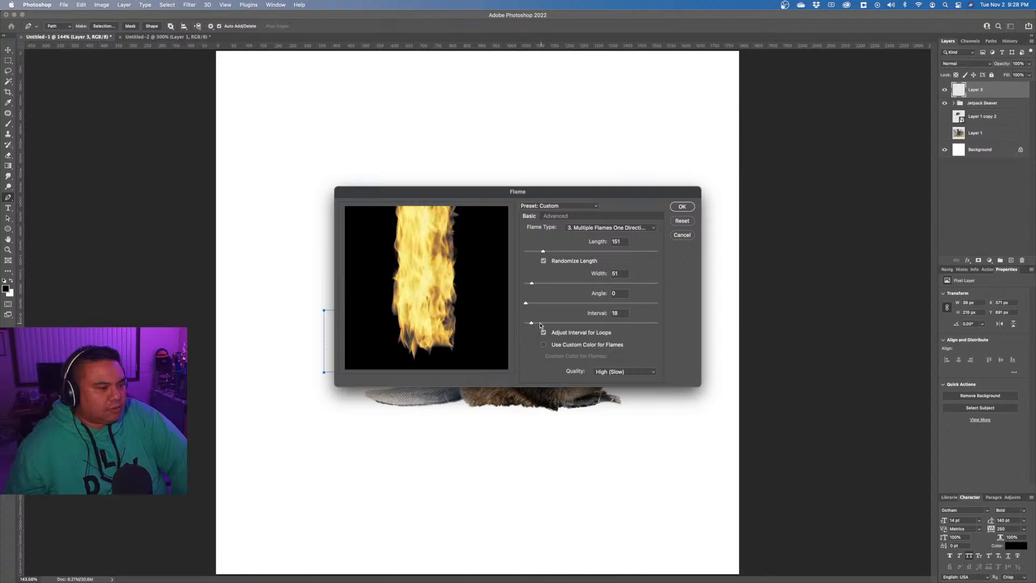
pyautogui.moveTo(531, 326); pyautogui.dragTo(544, 326)
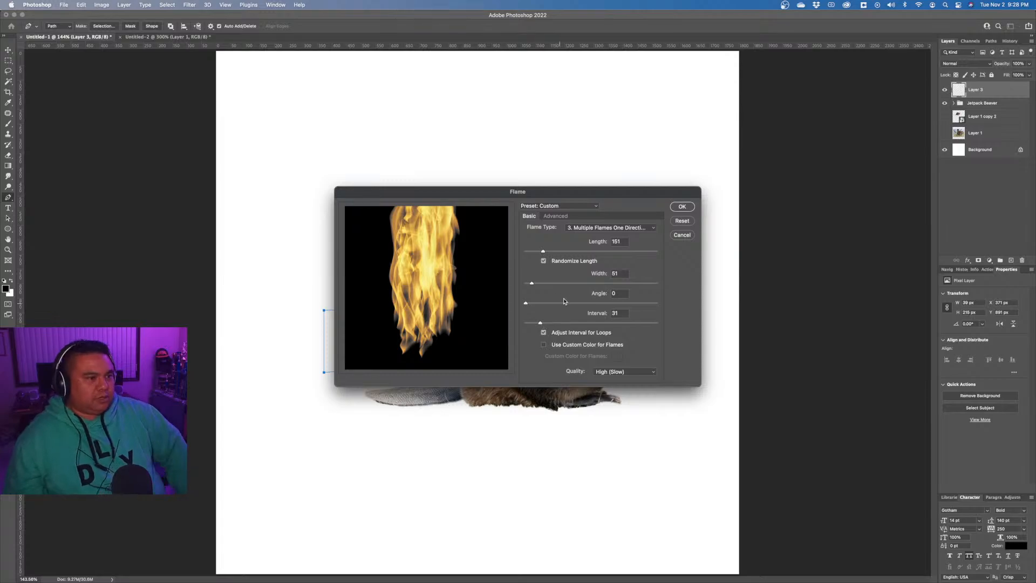
pyautogui.click(683, 206)
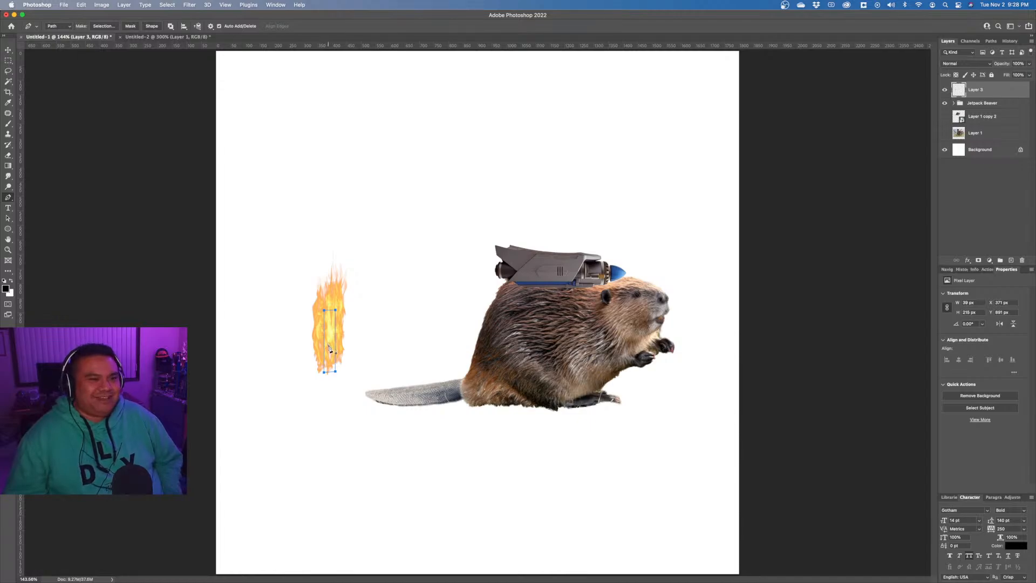
pyautogui.moveTo(329, 345); pyautogui.dragTo(366, 341)
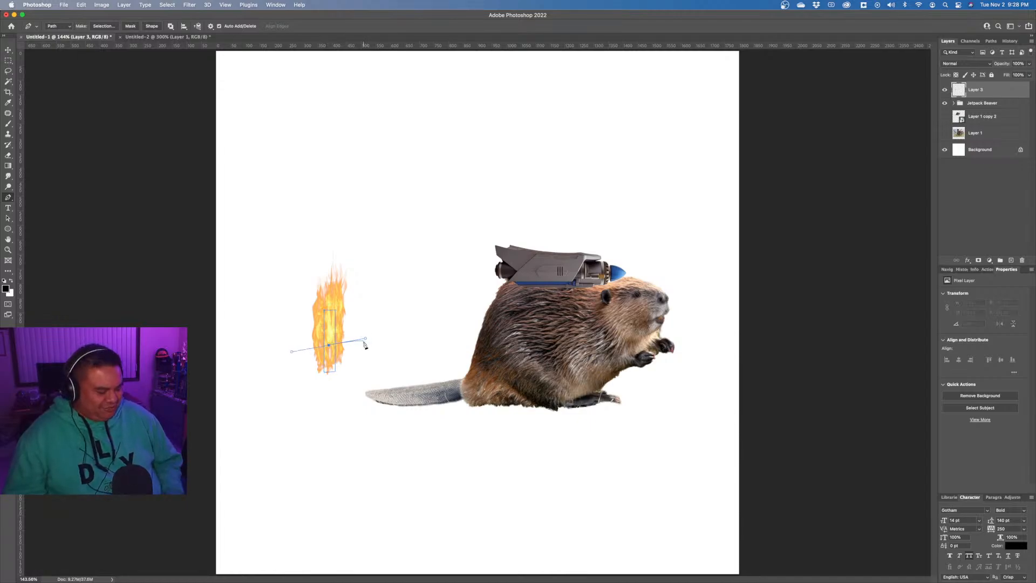
pyautogui.press('super+z')
pyautogui.press('super+z')
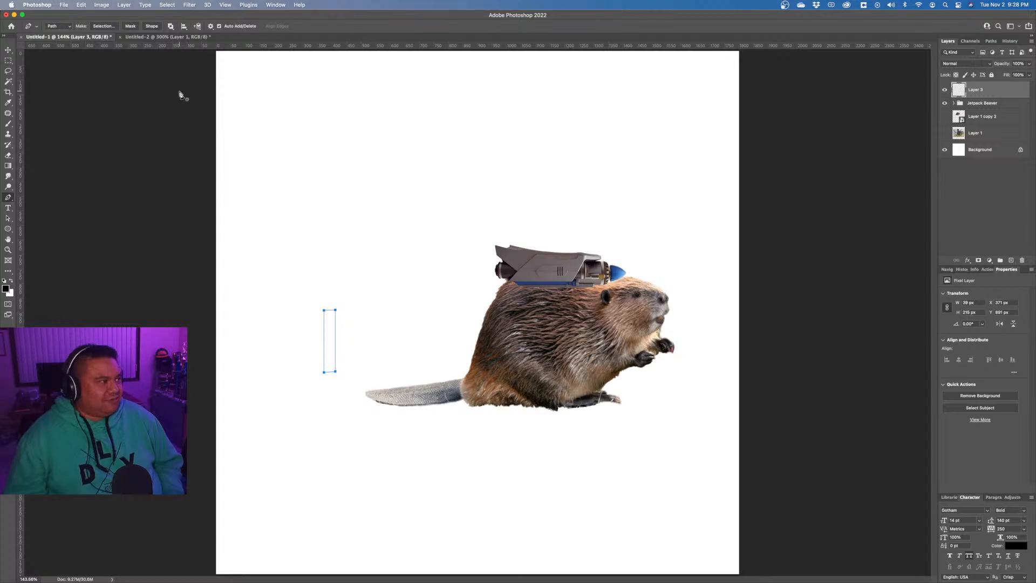
pyautogui.click(81, 5)
pyautogui.click(83, 26)
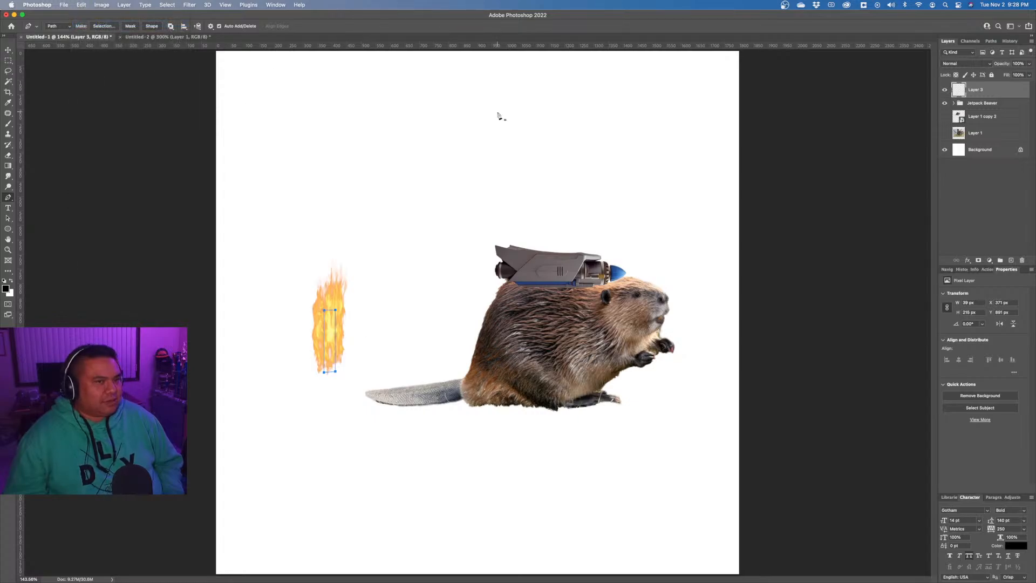
pyautogui.press('c')
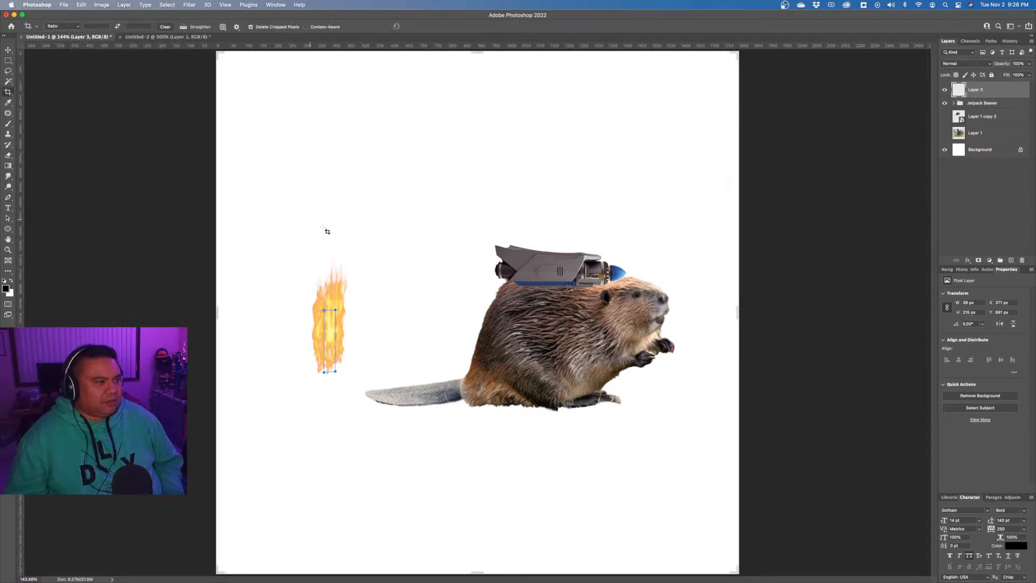
pyautogui.click(351, 231)
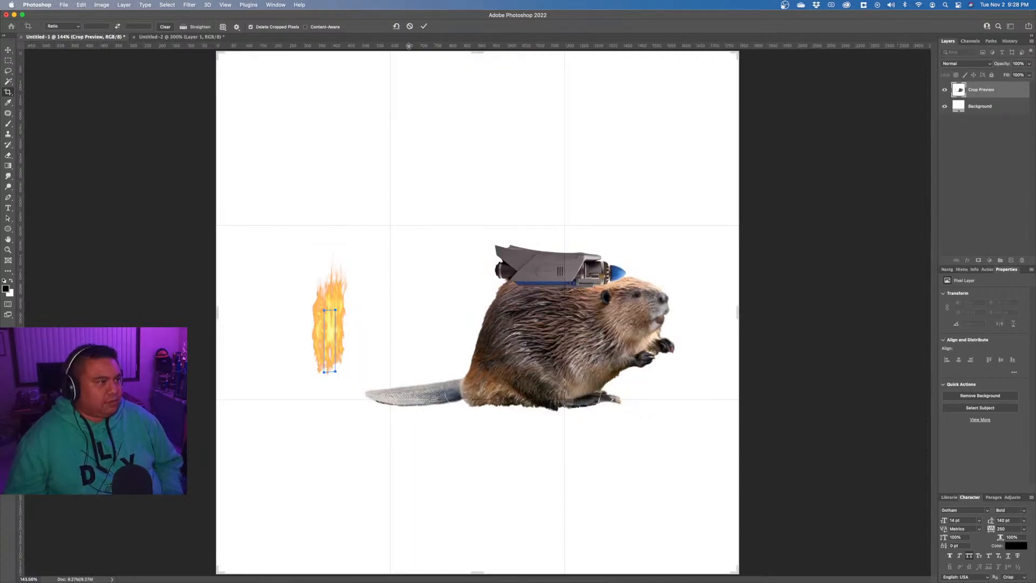
pyautogui.click(409, 26)
# Try moving the flames up toward the jetpack, and undo the move, the flame rendering and the narrow rectangular path.
pyautogui.press('v')
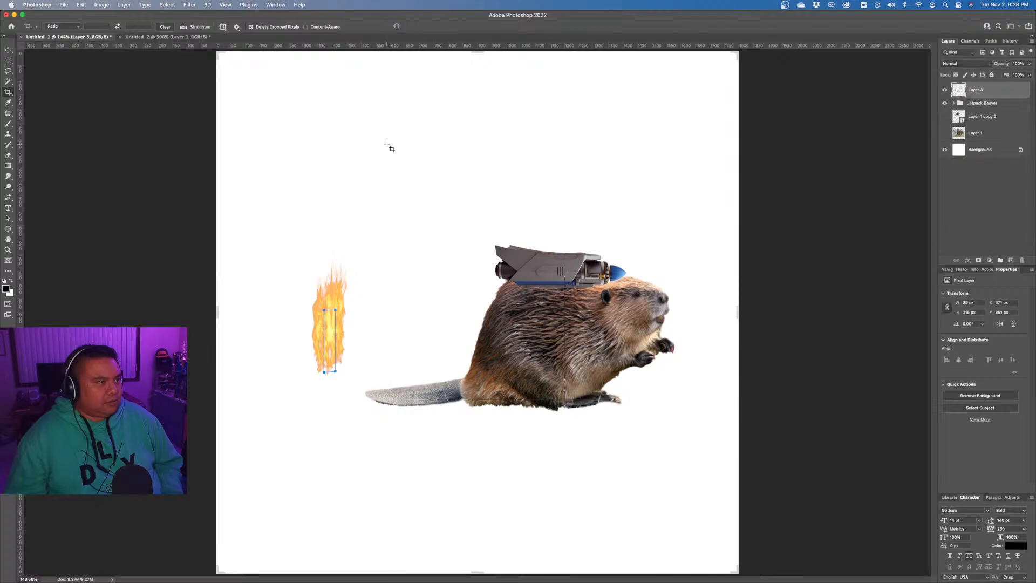
pyautogui.moveTo(363, 319); pyautogui.dragTo(444, 245)
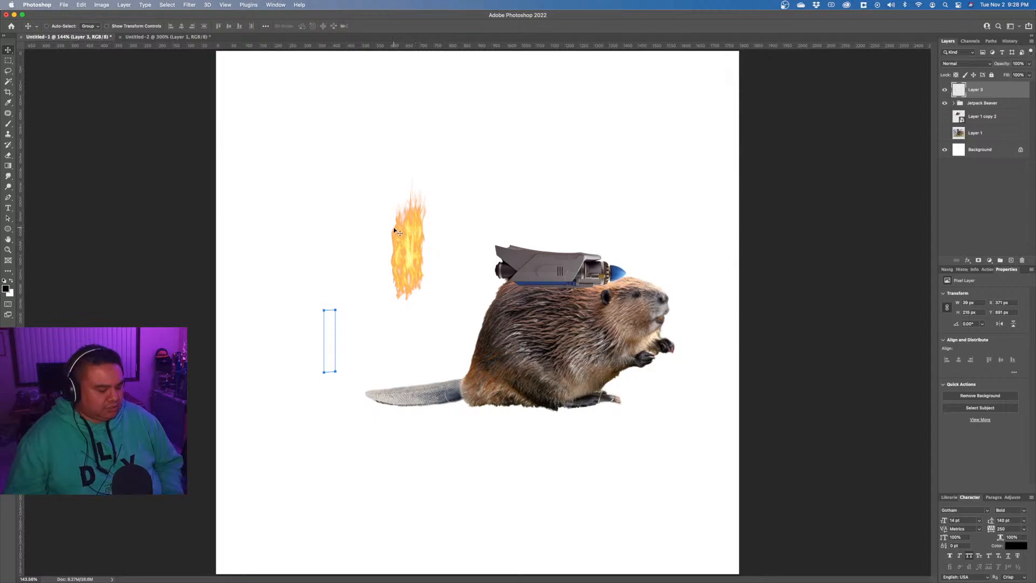
pyautogui.press('super+z')
pyautogui.press('super+z')
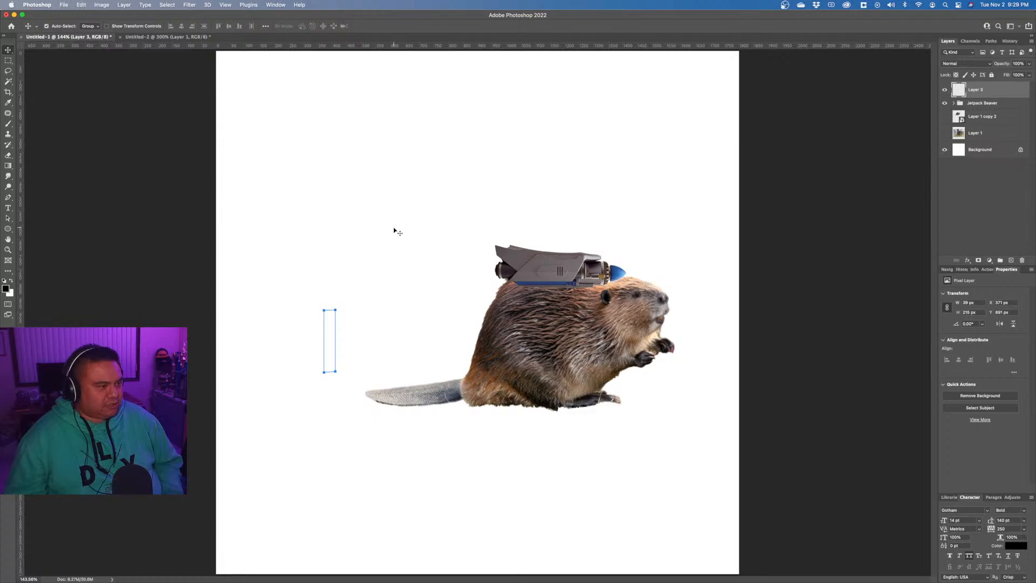
pyautogui.press('super+z')
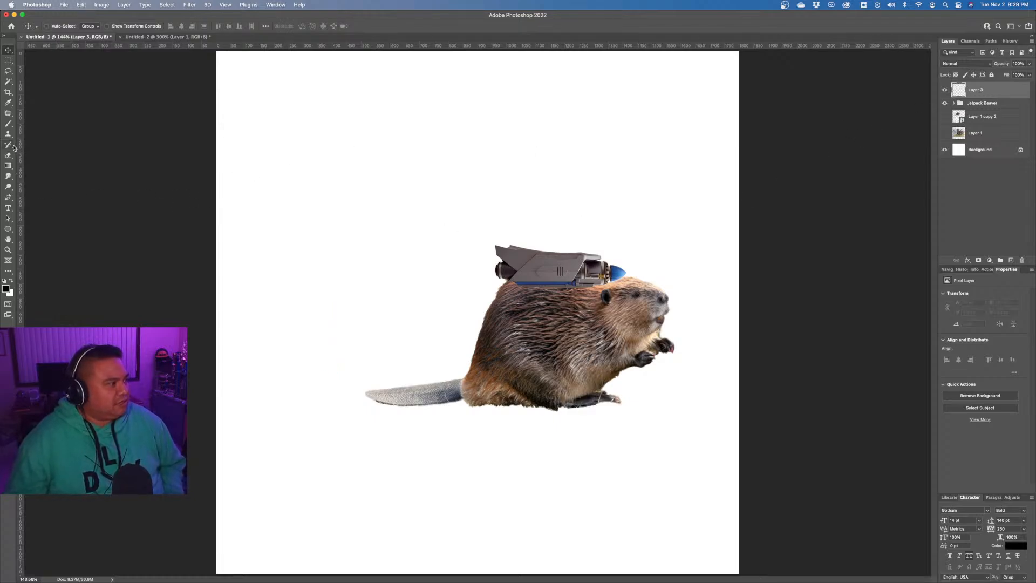
# Draw a straight horizontal path with the Pen tool from the jetpack's rear nozzle out past the beaver's tail.
pyautogui.click(9, 219)
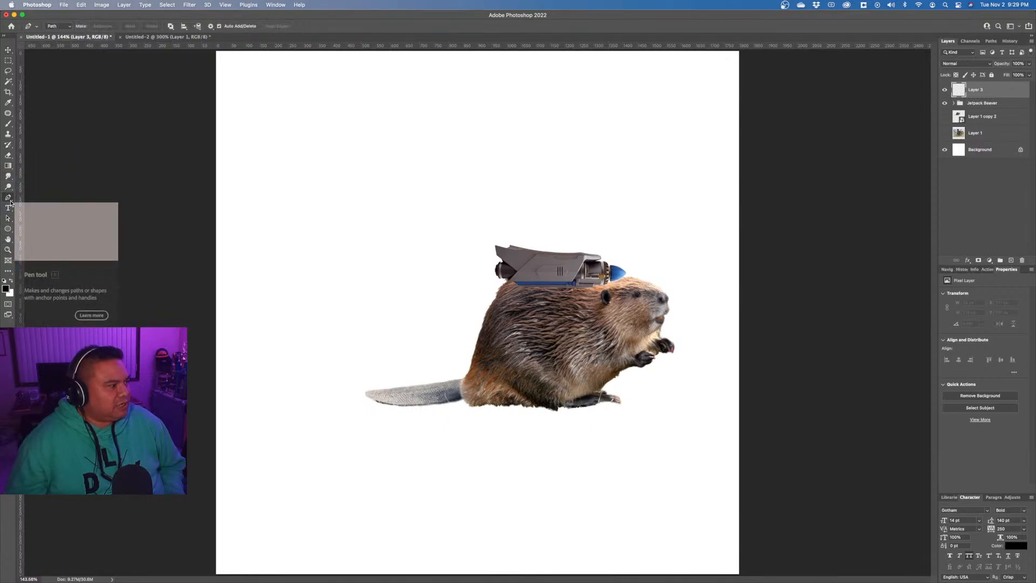
pyautogui.click(9, 197)
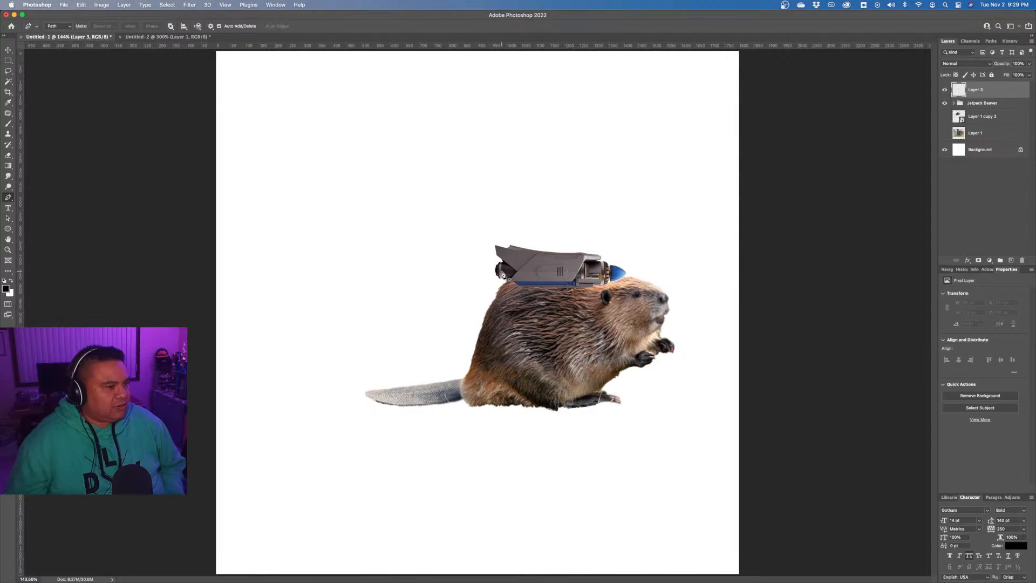
pyautogui.click(503, 271)
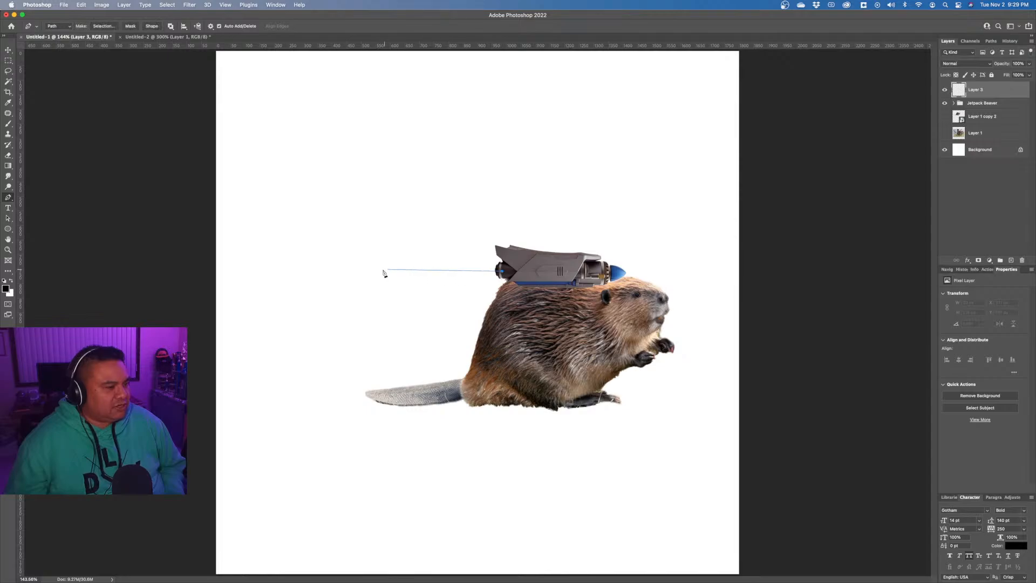
pyautogui.click(355, 272)
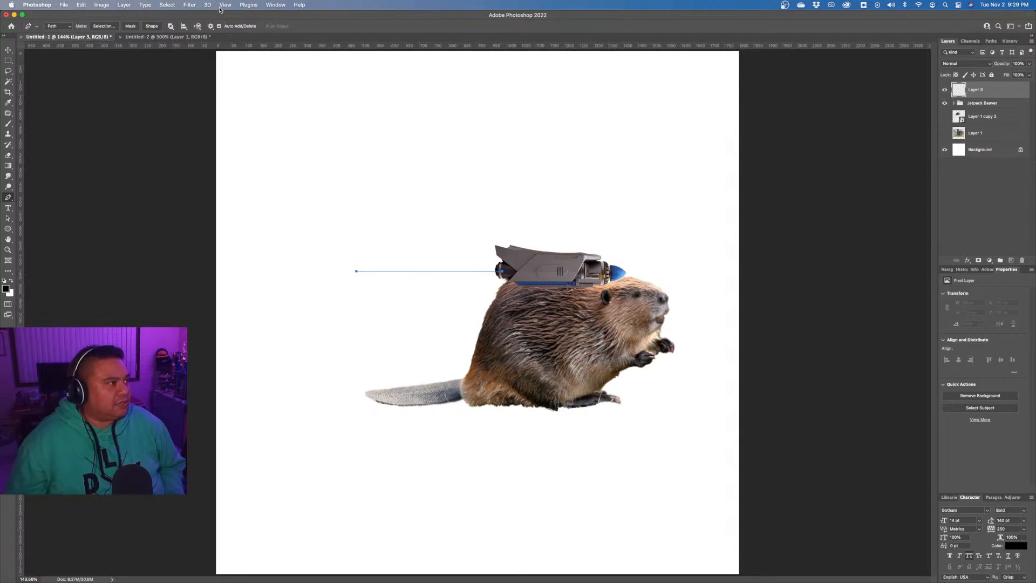
# Preview the Multiple Flames Path Directed, One Flame Along Path and Multiple Flames Along Path types on the horizontal path.
pyautogui.click(192, 6)
pyautogui.moveTo(204, 147)
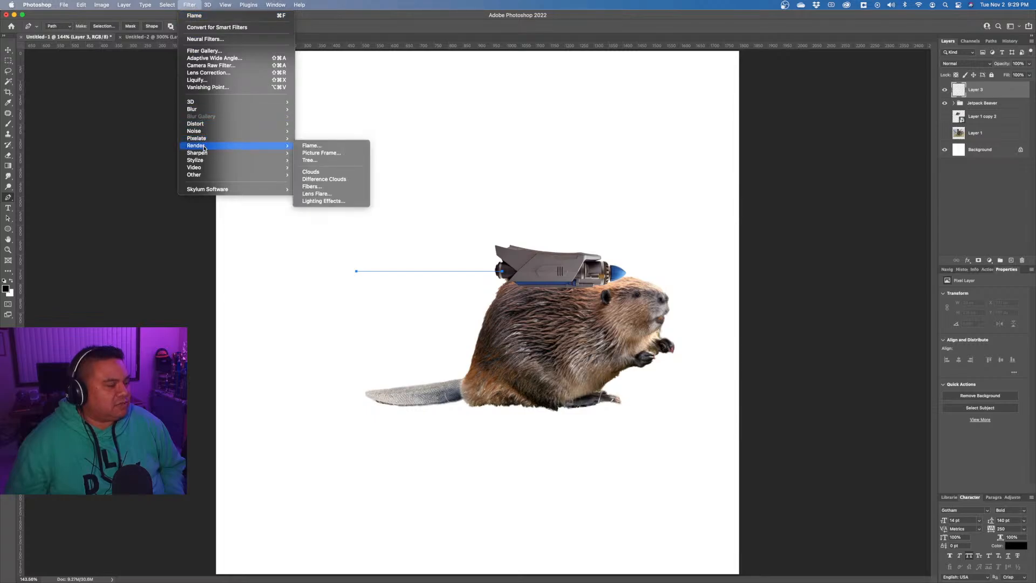
pyautogui.click(312, 145)
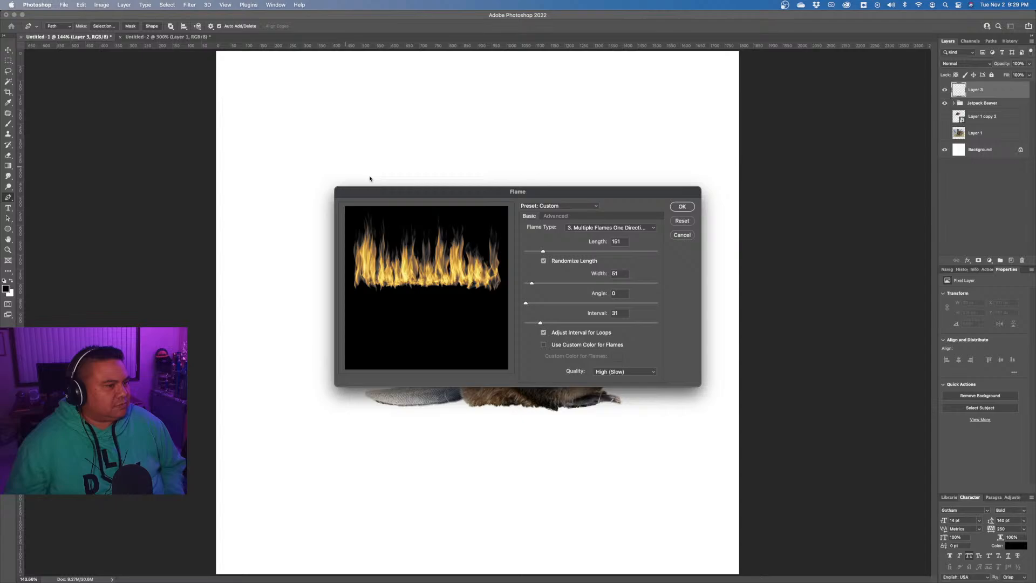
pyautogui.click(594, 228)
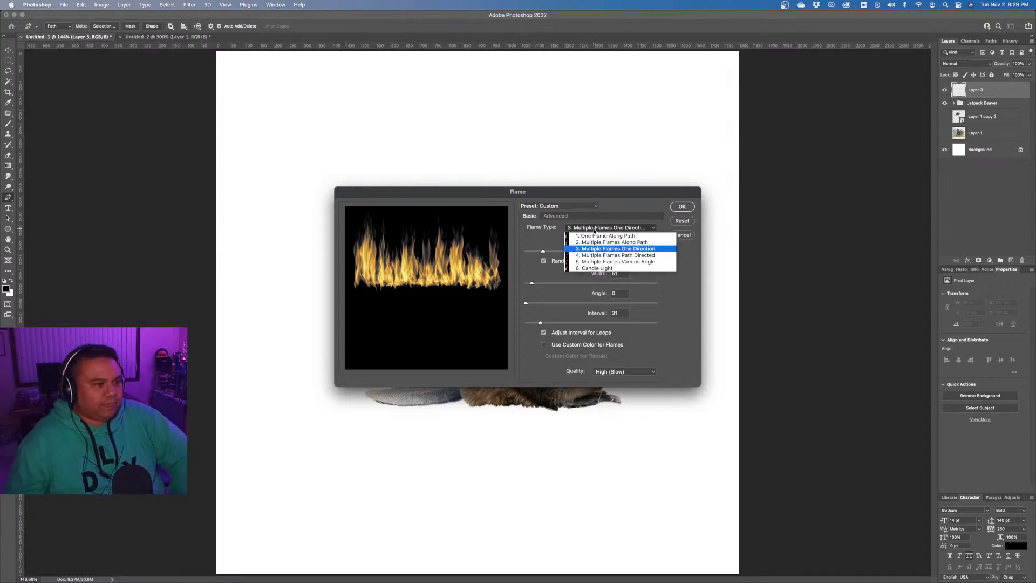
pyautogui.click(594, 255)
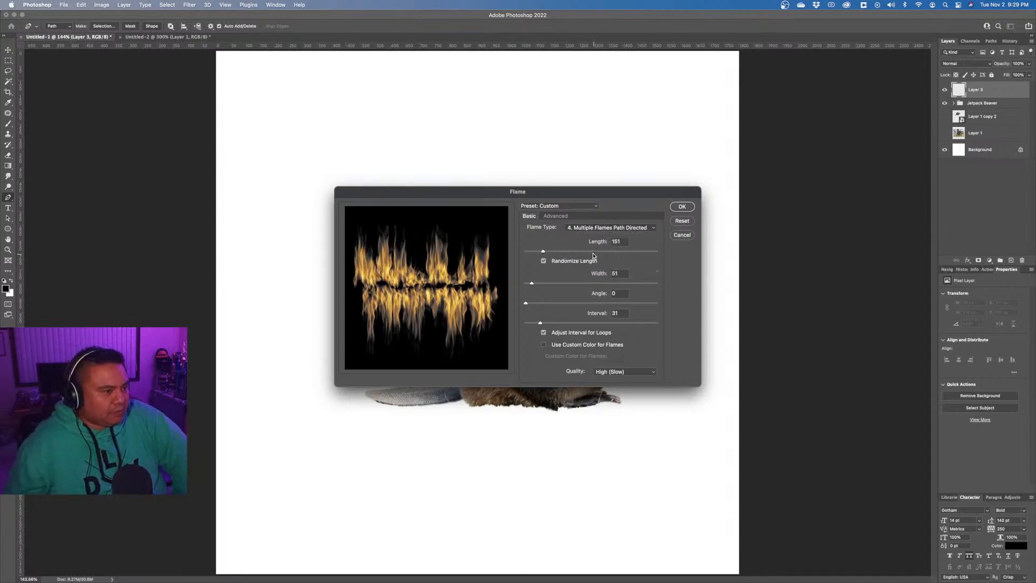
pyautogui.click(588, 233)
pyautogui.click(589, 229)
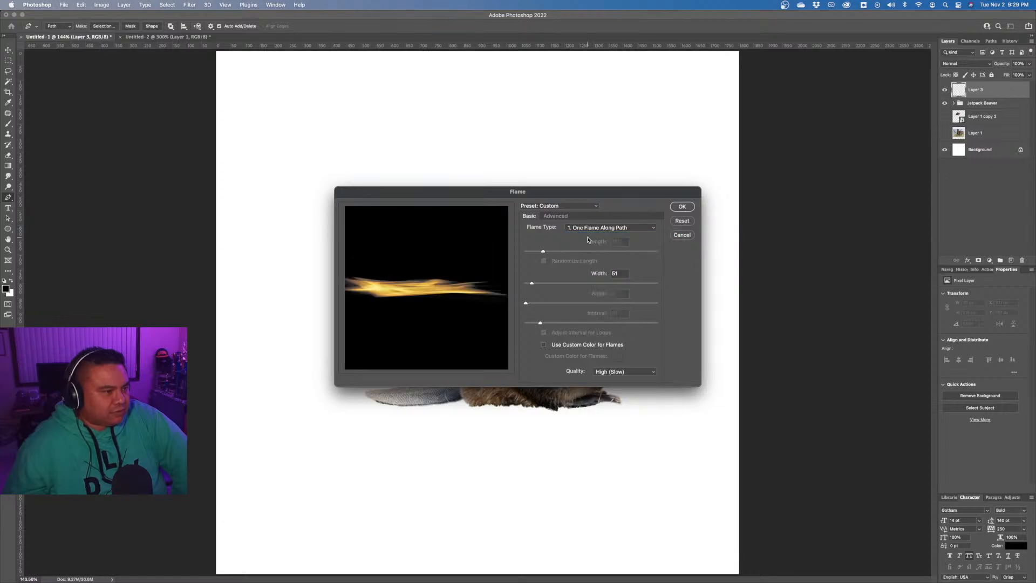
pyautogui.click(590, 230)
pyautogui.click(589, 243)
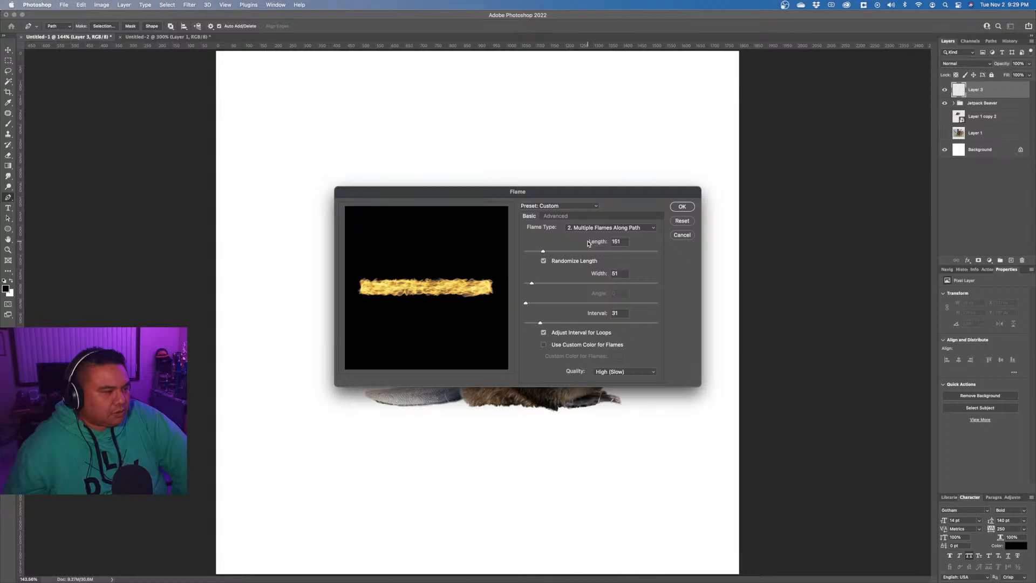
# Try Multiple Flames One Direction with an angle of 73 and a width of 258, and cancel the Flame filter.
pyautogui.click(589, 229)
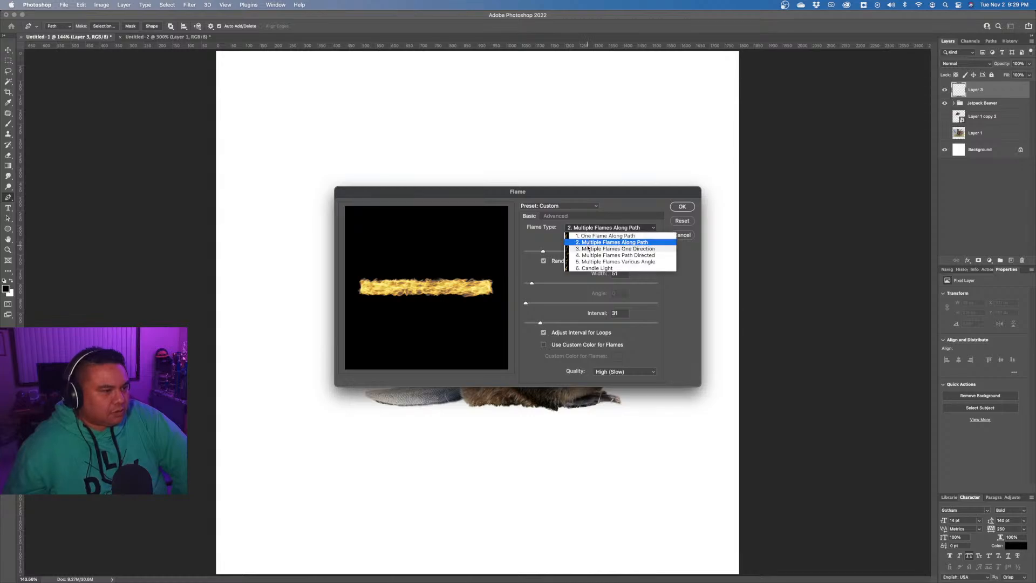
pyautogui.click(588, 249)
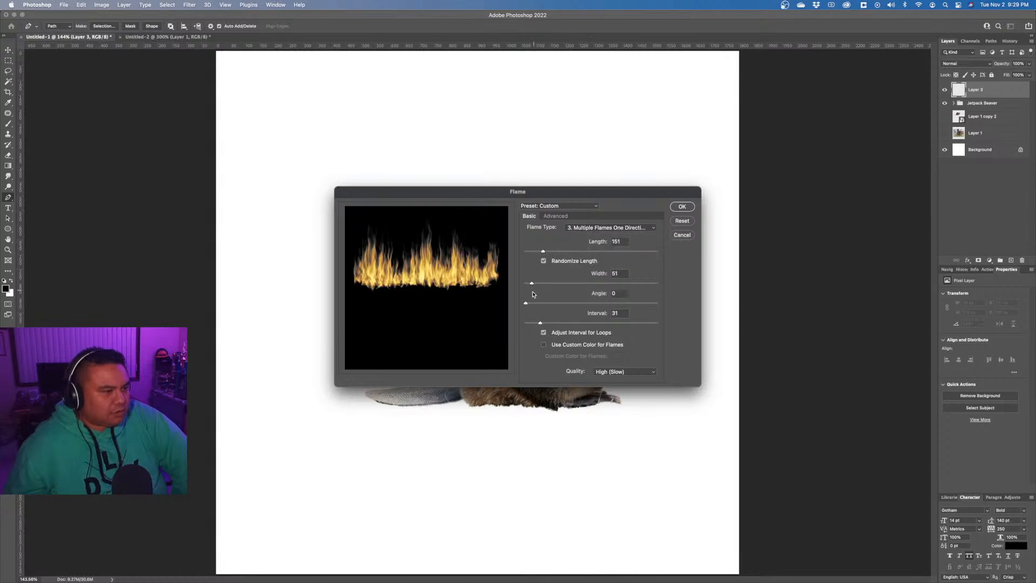
pyautogui.moveTo(527, 304); pyautogui.dragTo(608, 305)
pyautogui.moveTo(606, 304); pyautogui.dragTo(559, 286)
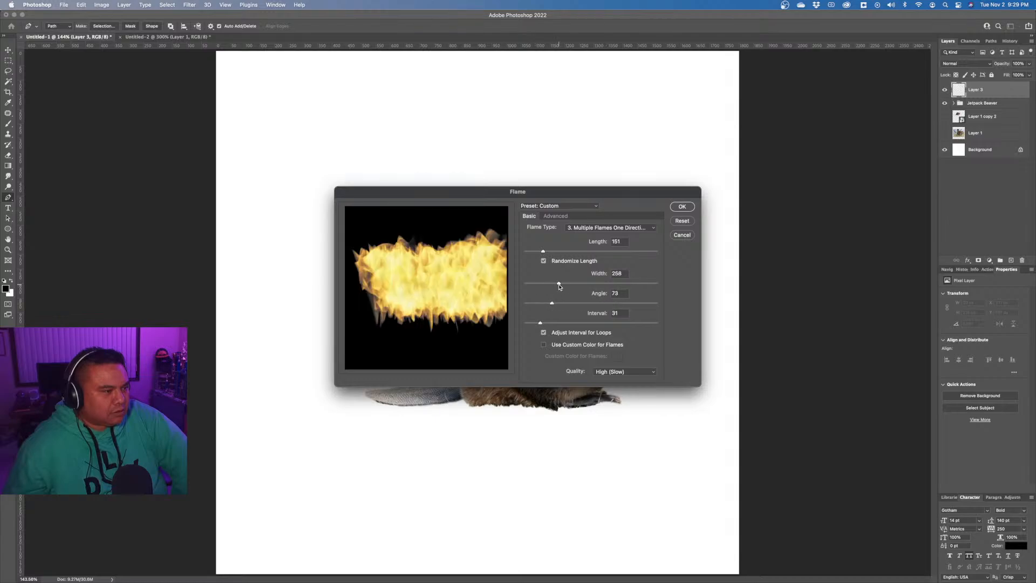
pyautogui.click(683, 235)
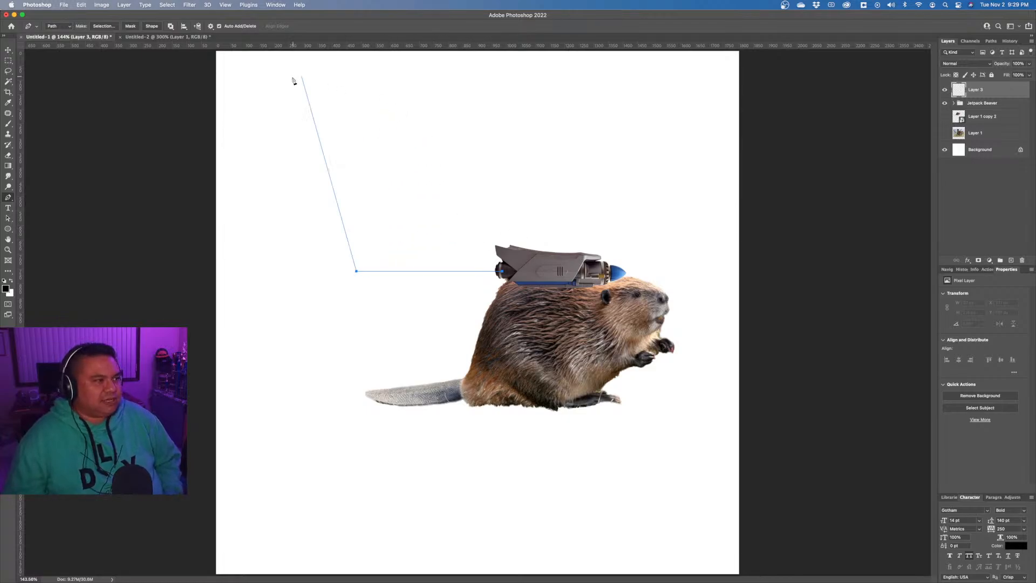
# Undo the horizontal path drawn from the jetpack's rear nozzle.
pyautogui.press('Escape')
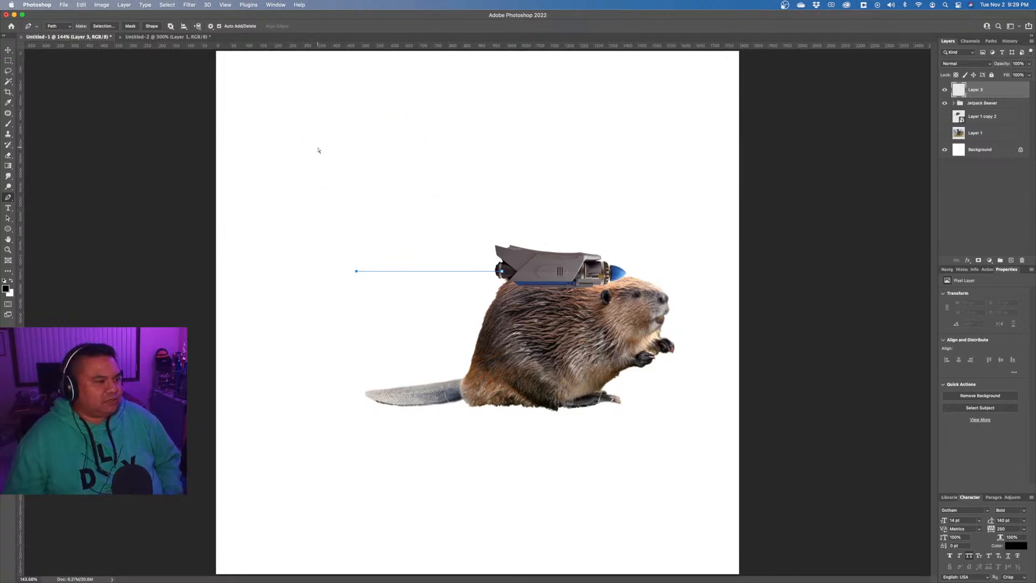
pyautogui.press('super+z')
pyautogui.press('super+z')
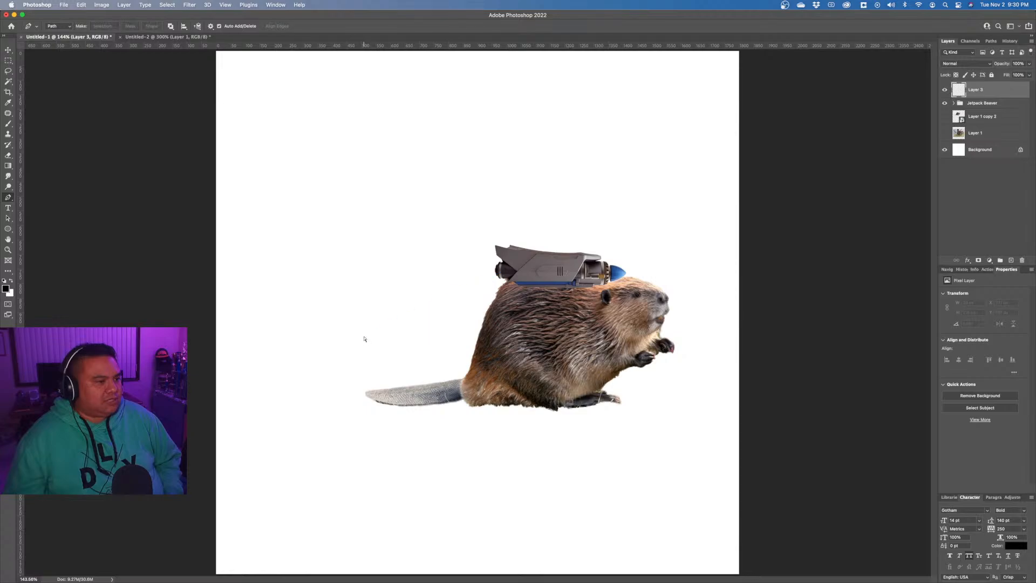
# Draw a short straight vertical path in the empty area beyond the tip of the beaver's tail.
pyautogui.moveTo(327, 385); pyautogui.dragTo(330, 324)
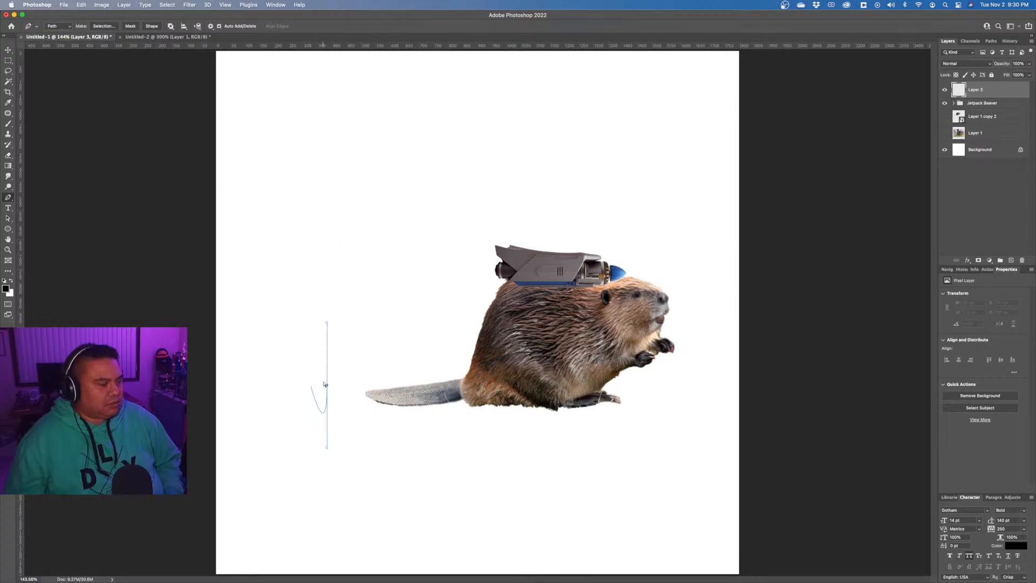
pyautogui.press('super+z')
pyautogui.moveTo(327, 390); pyautogui.dragTo(328, 330)
pyautogui.click(328, 390)
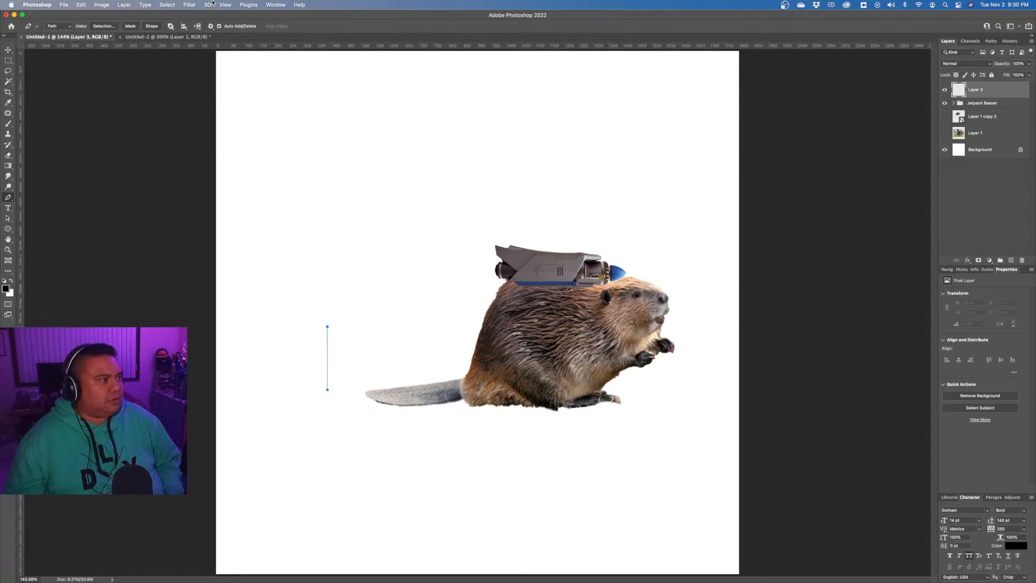
# Apply the Flame filter to the vertical path using Multiple Flames One Direction with a length of 105 and a width of 45.
pyautogui.click(189, 5)
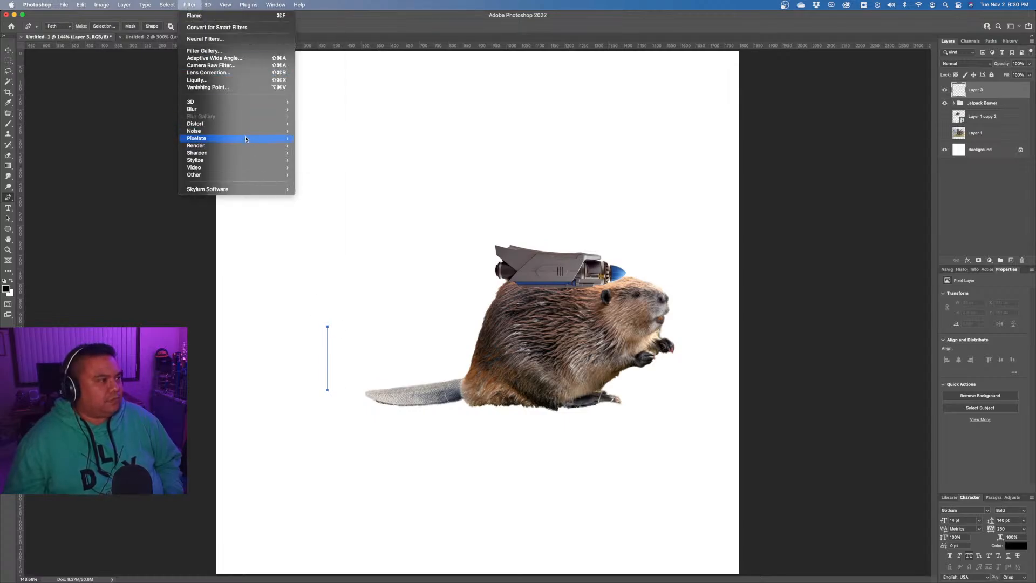
pyautogui.moveTo(256, 150)
pyautogui.click(318, 146)
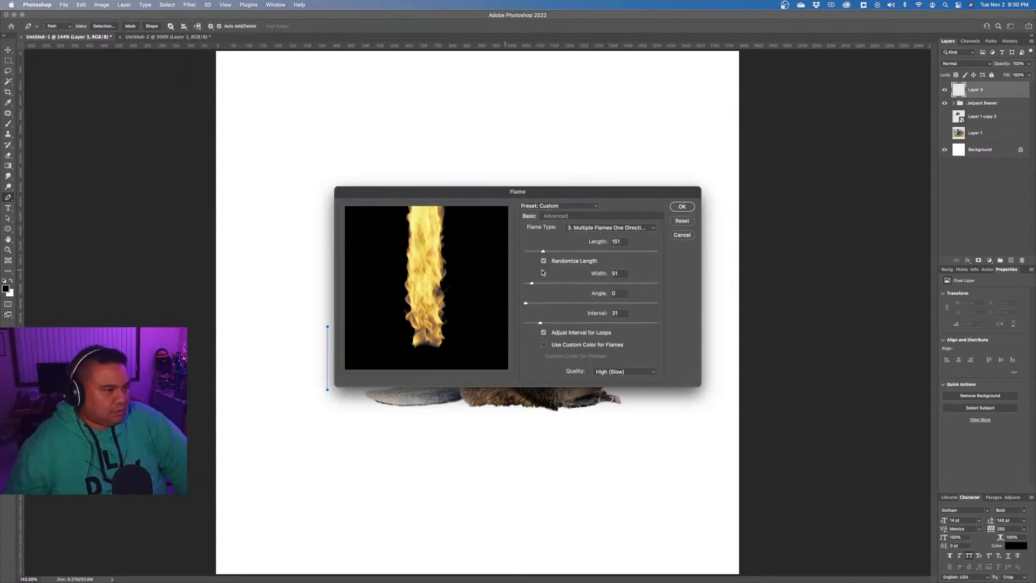
pyautogui.moveTo(543, 252); pyautogui.dragTo(537, 252)
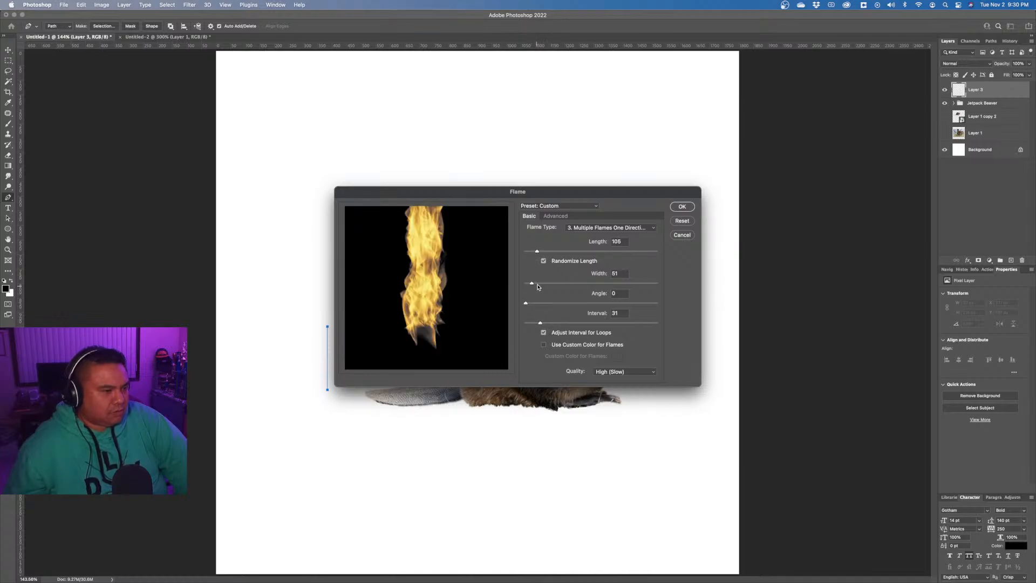
pyautogui.moveTo(538, 287); pyautogui.dragTo(529, 286)
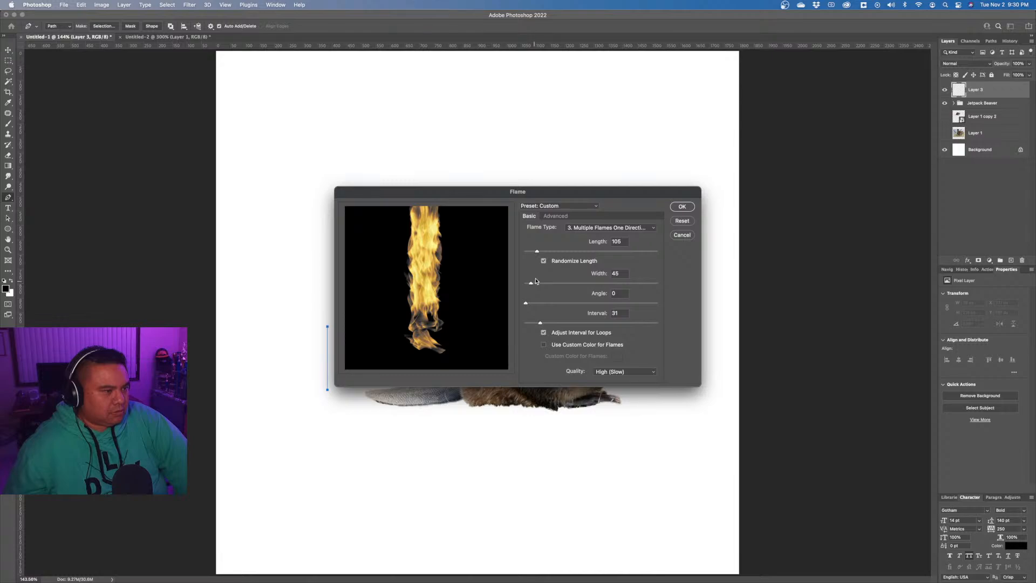
# Set the flame's Turbulent value to 31 and Flame Bottom Alignment to 30, and render the flames on Layer 3.
pyautogui.click(556, 216)
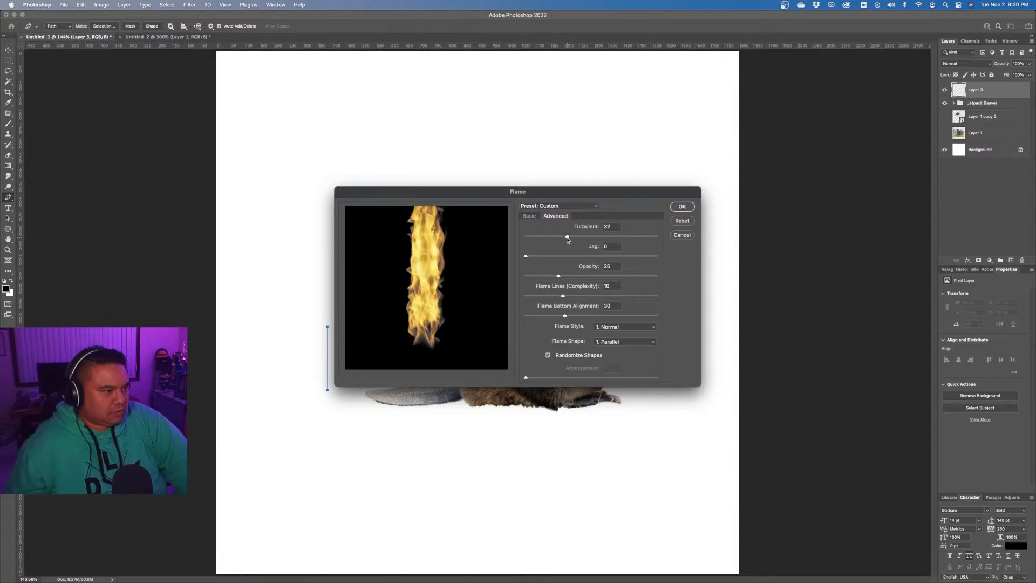
pyautogui.moveTo(567, 238); pyautogui.dragTo(566, 238)
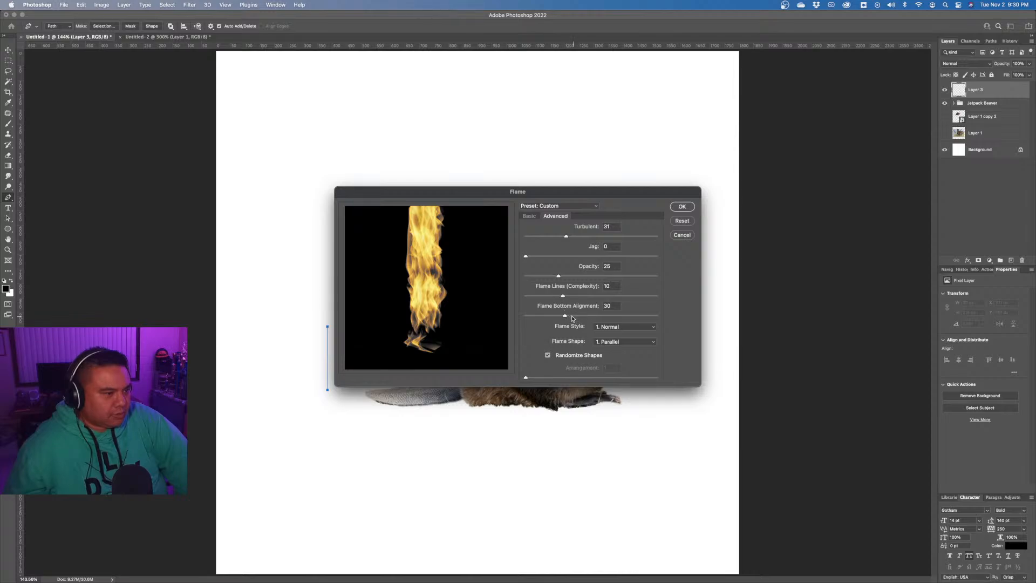
pyautogui.moveTo(570, 317); pyautogui.dragTo(572, 317)
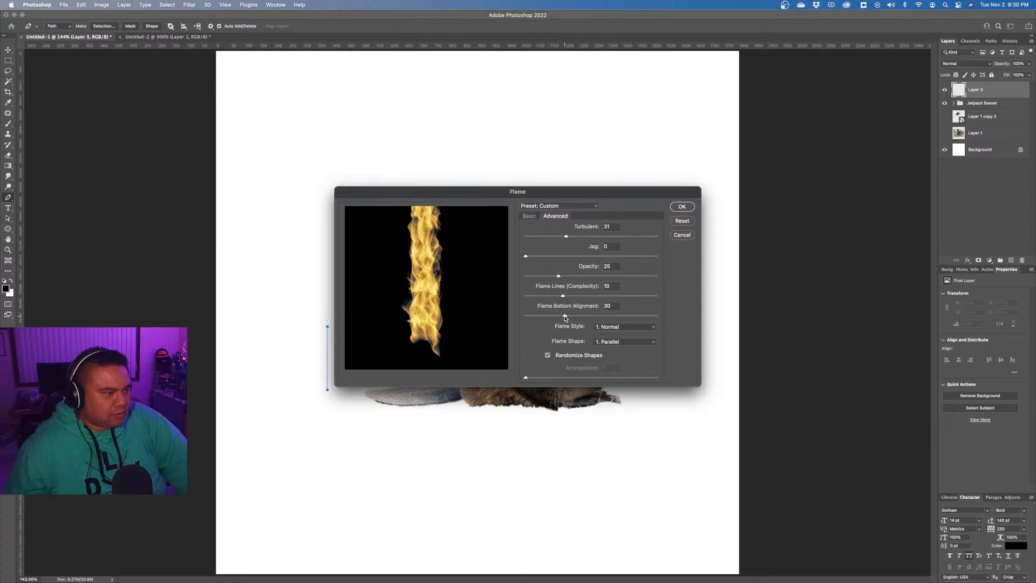
pyautogui.click(681, 207)
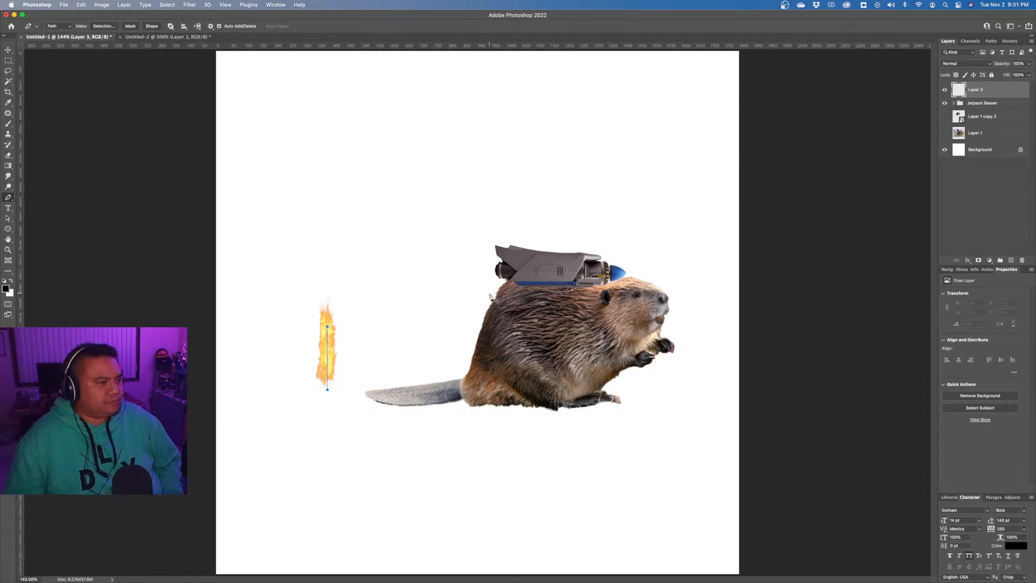
# Move the rendered flames beside the jetpack's rear nozzle and open the transform options.
pyautogui.press('v')
pyautogui.moveTo(399, 330); pyautogui.dragTo(549, 231)
pyautogui.click(81, 5)
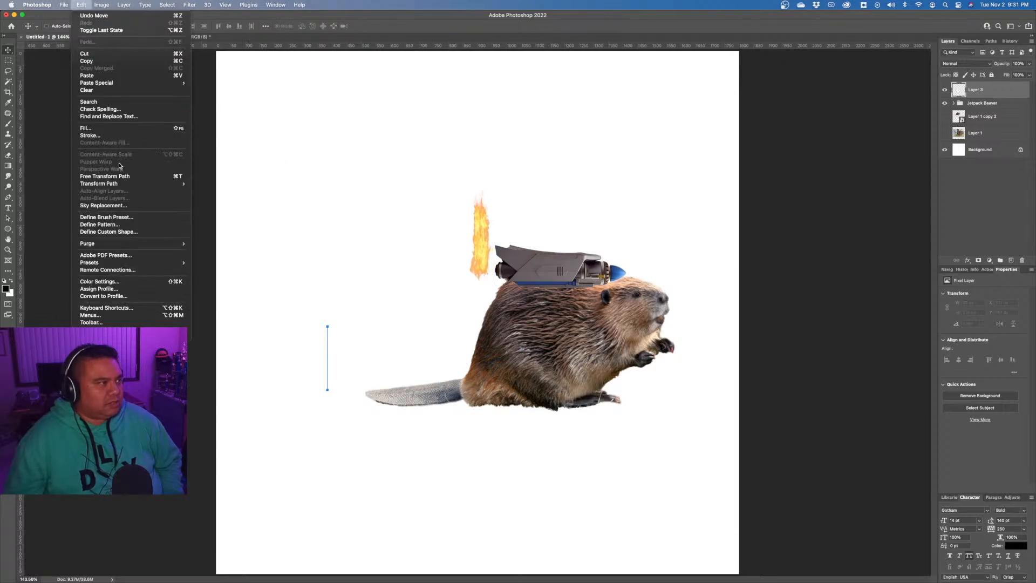
pyautogui.moveTo(117, 184)
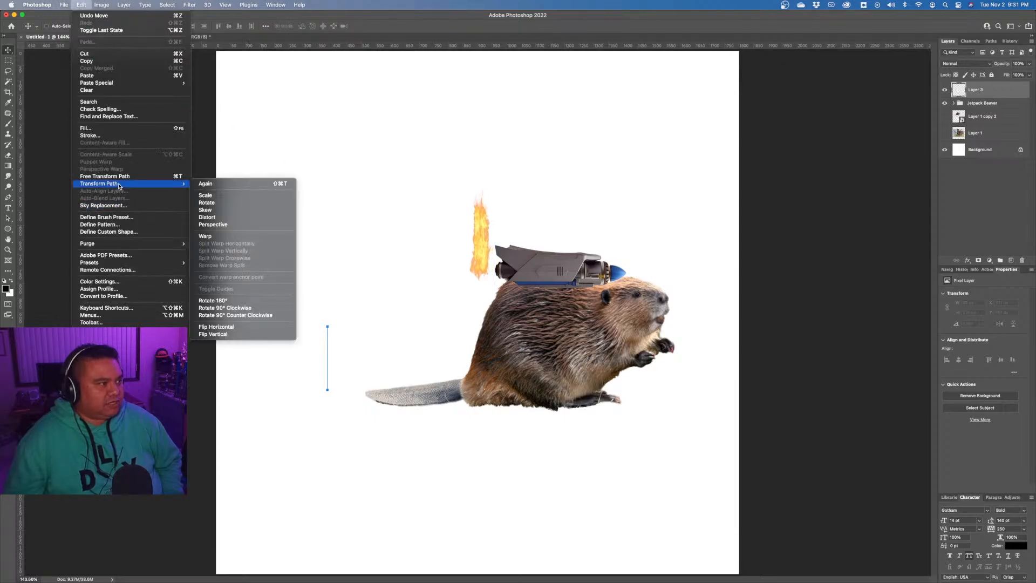
# Try to rotate the flame 90° counter clockwise, and move it away from the jetpack over the empty canvas.
pyautogui.click(259, 315)
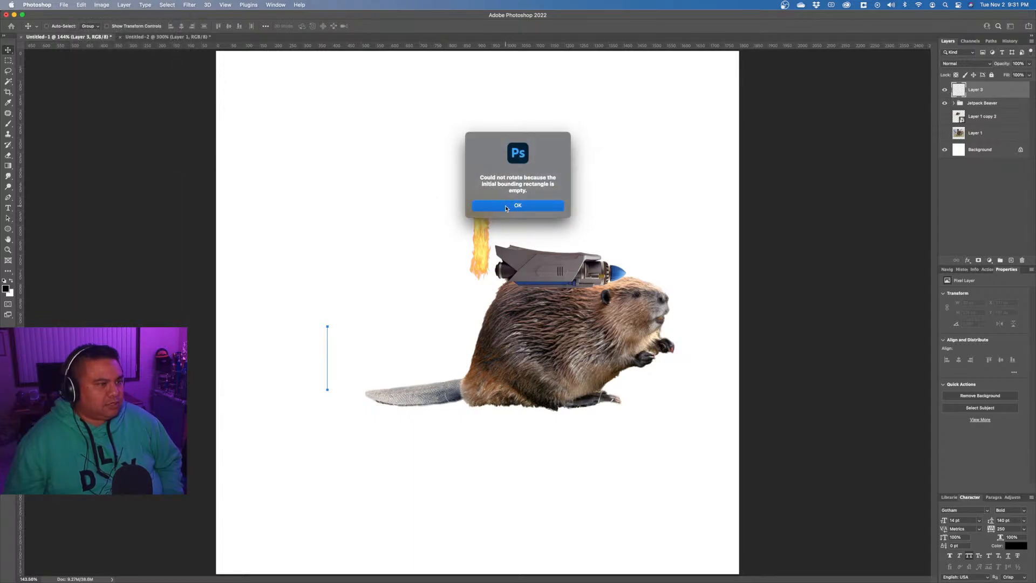
pyautogui.click(506, 206)
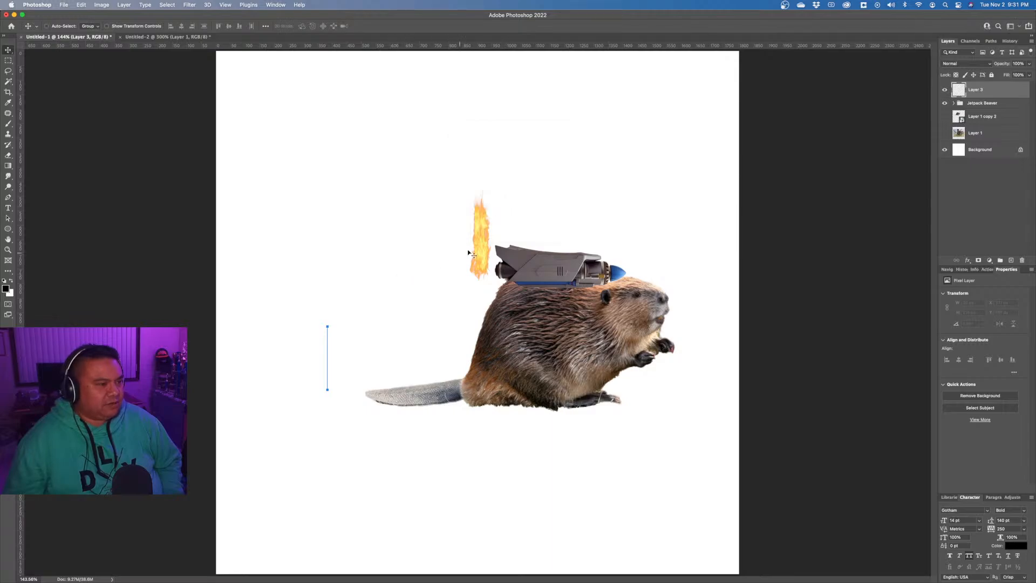
pyautogui.moveTo(485, 244); pyautogui.dragTo(401, 260)
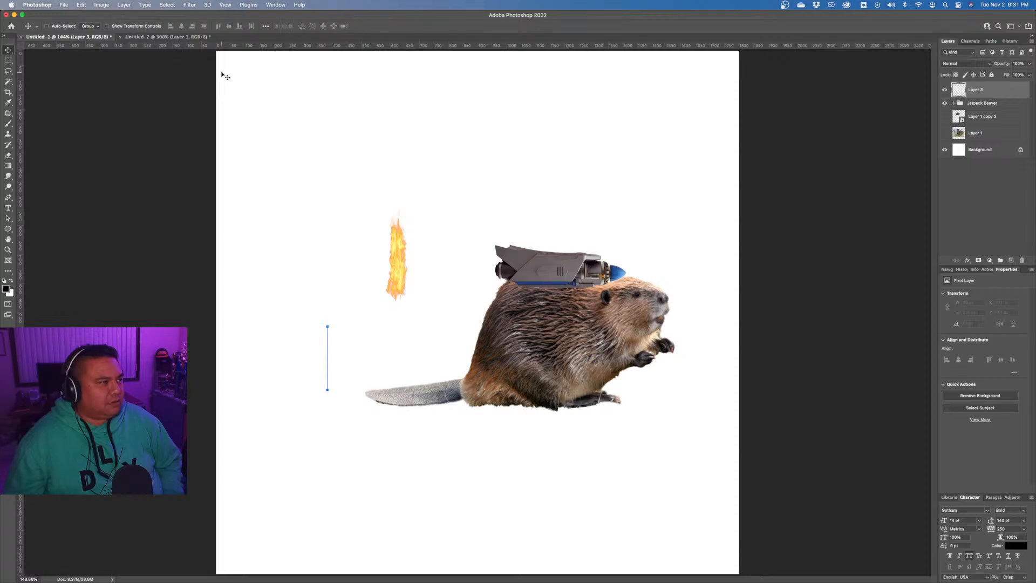
pyautogui.click(77, 7)
pyautogui.moveTo(140, 182)
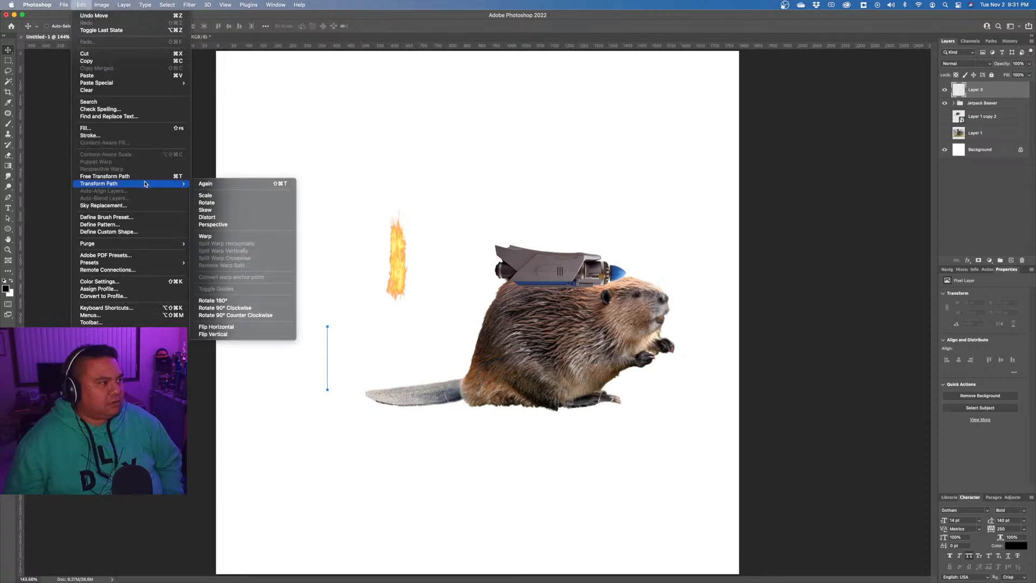
pyautogui.click(206, 195)
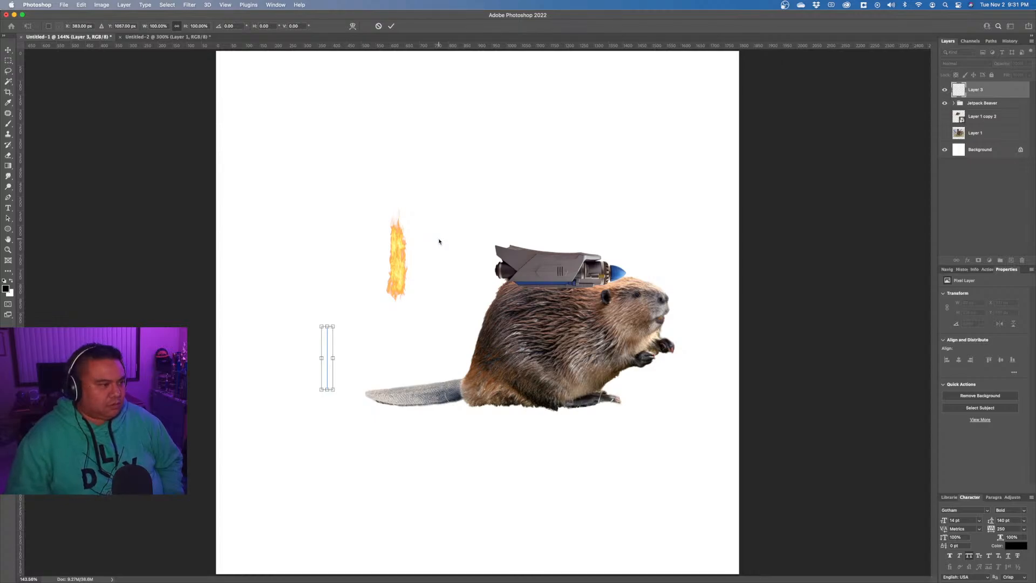
pyautogui.click(378, 26)
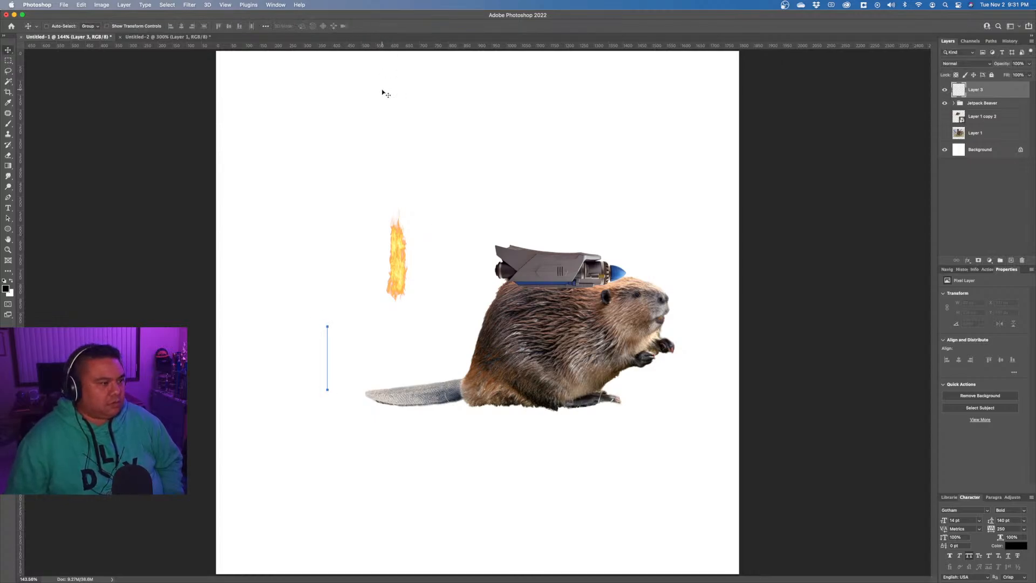
pyautogui.keyDown('super'); pyautogui.click(961, 94); pyautogui.keyUp('super')
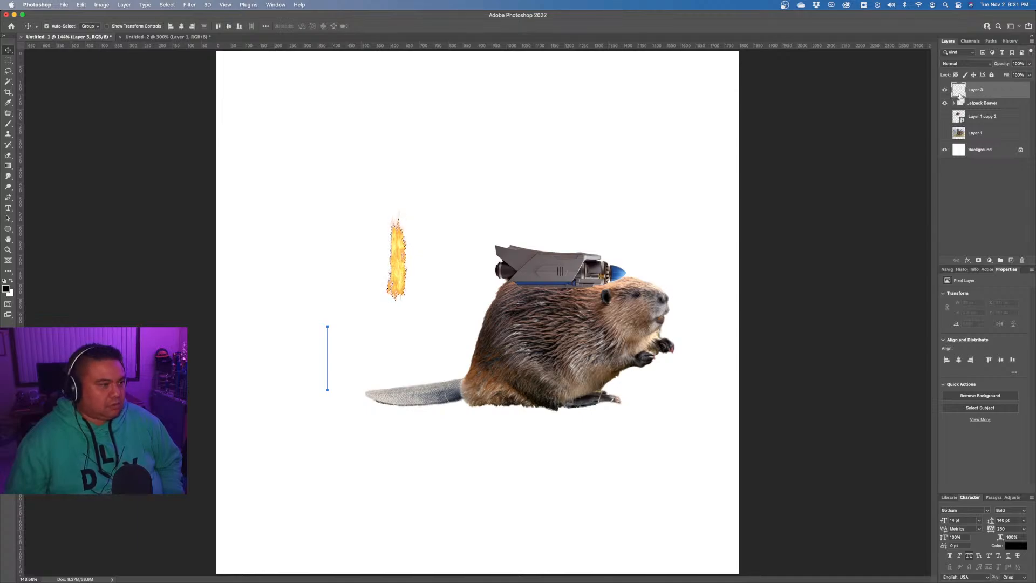
pyautogui.press('super+d')
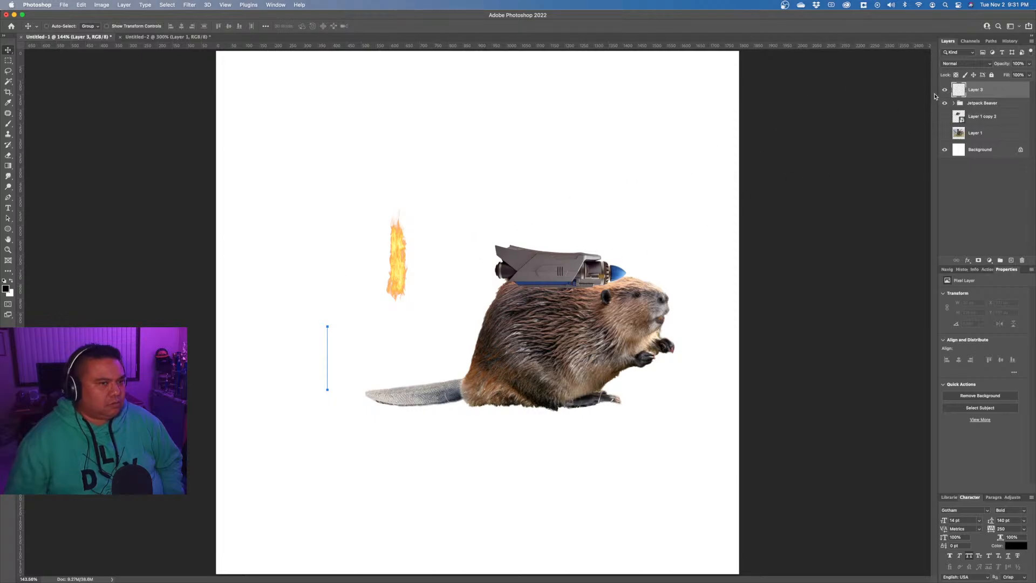
pyautogui.click(81, 5)
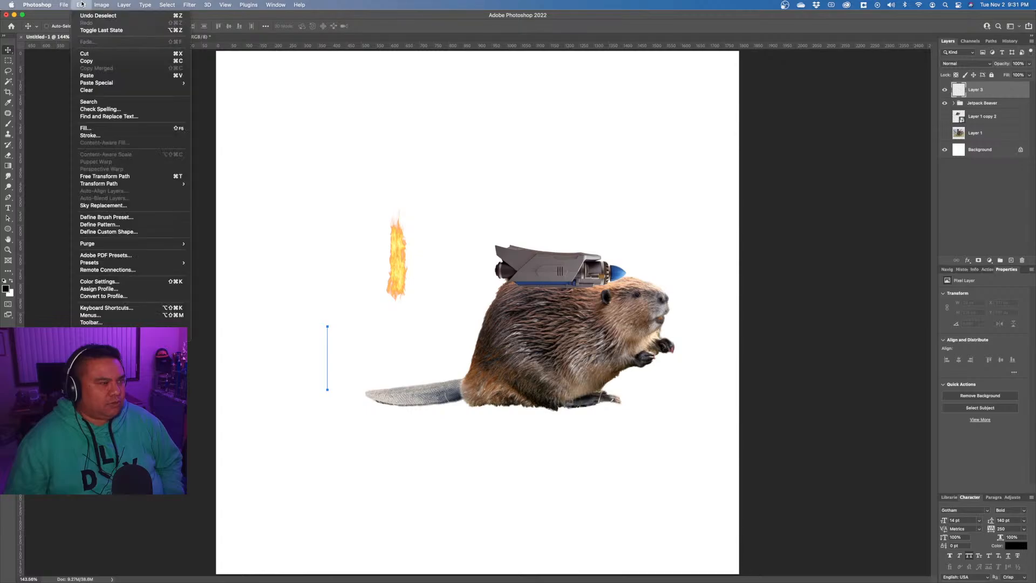
pyautogui.moveTo(115, 184)
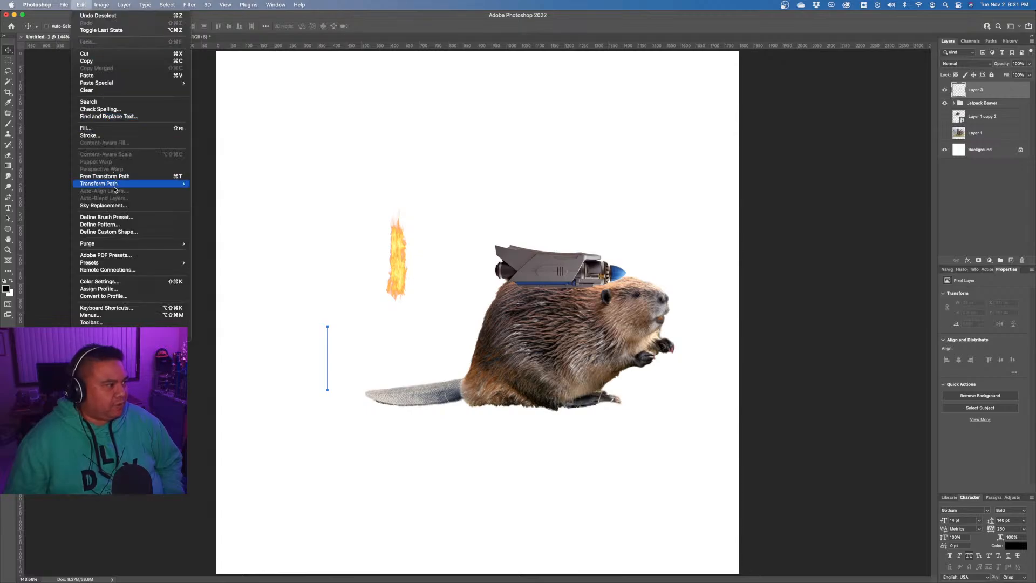
pyautogui.click(222, 203)
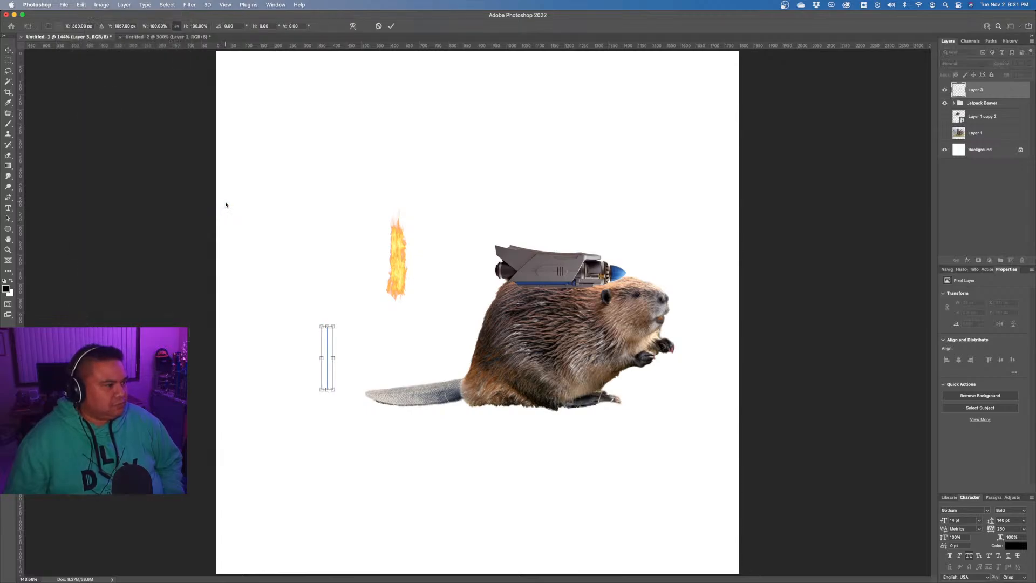
pyautogui.click(379, 27)
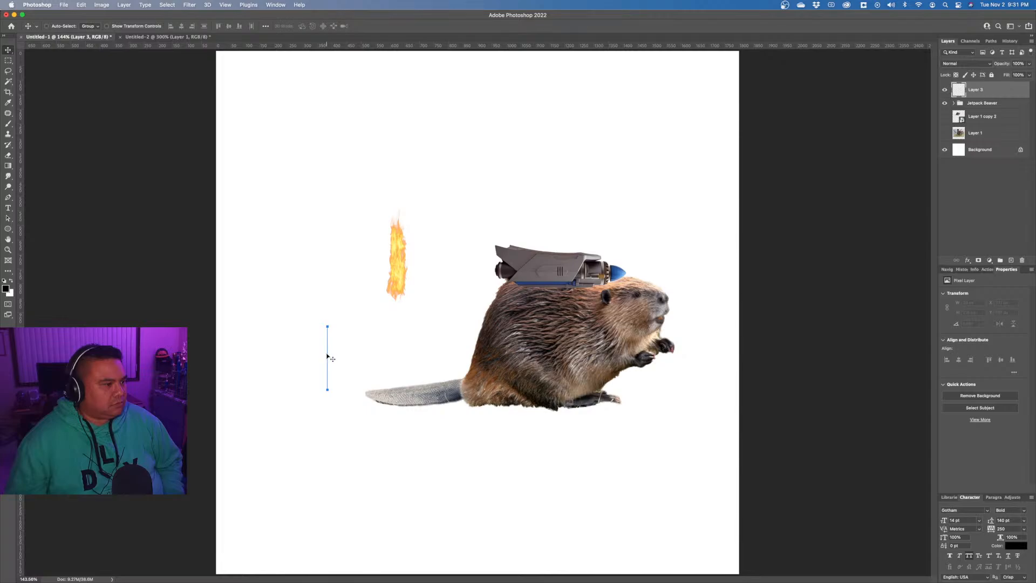
# Delete the leftover vertical path beside the beaver's tail.
pyautogui.rightClick(328, 356)
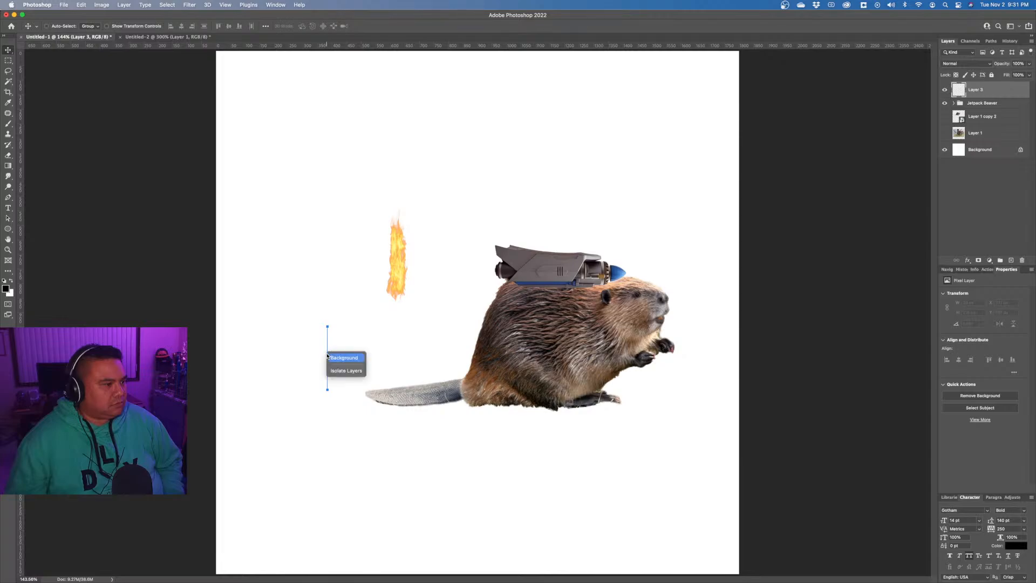
pyautogui.click(6, 212)
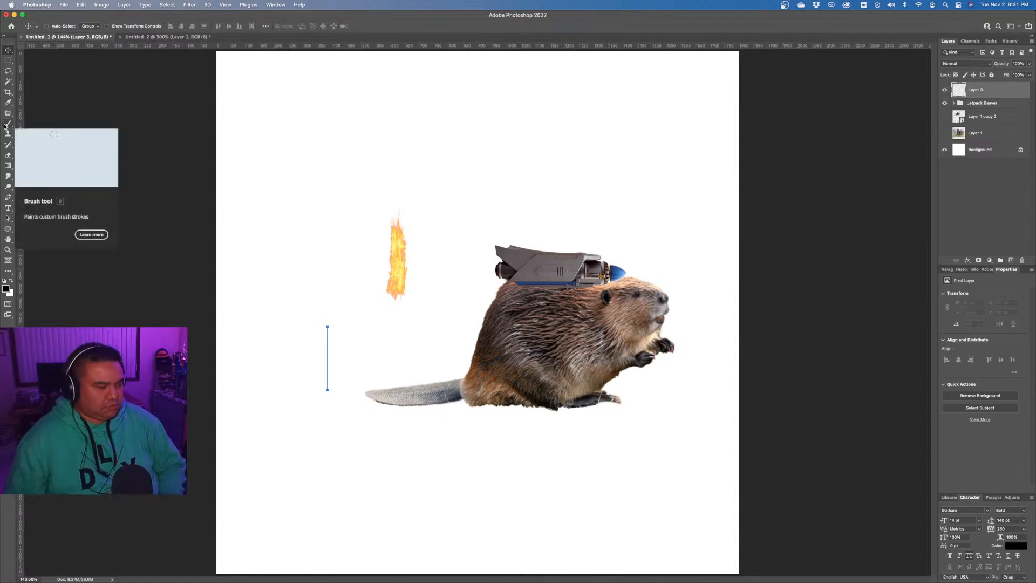
pyautogui.click(8, 198)
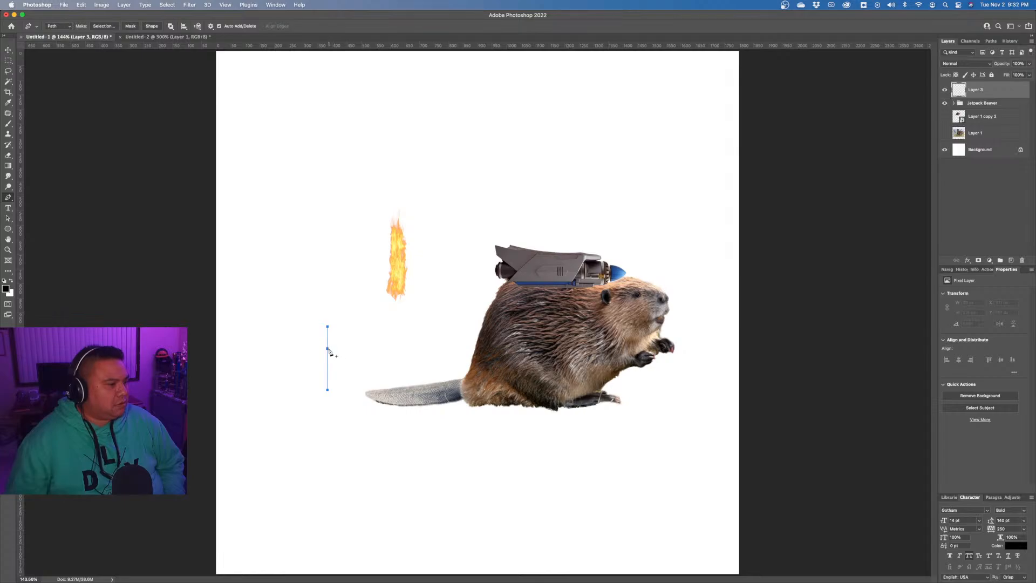
pyautogui.rightClick(328, 350)
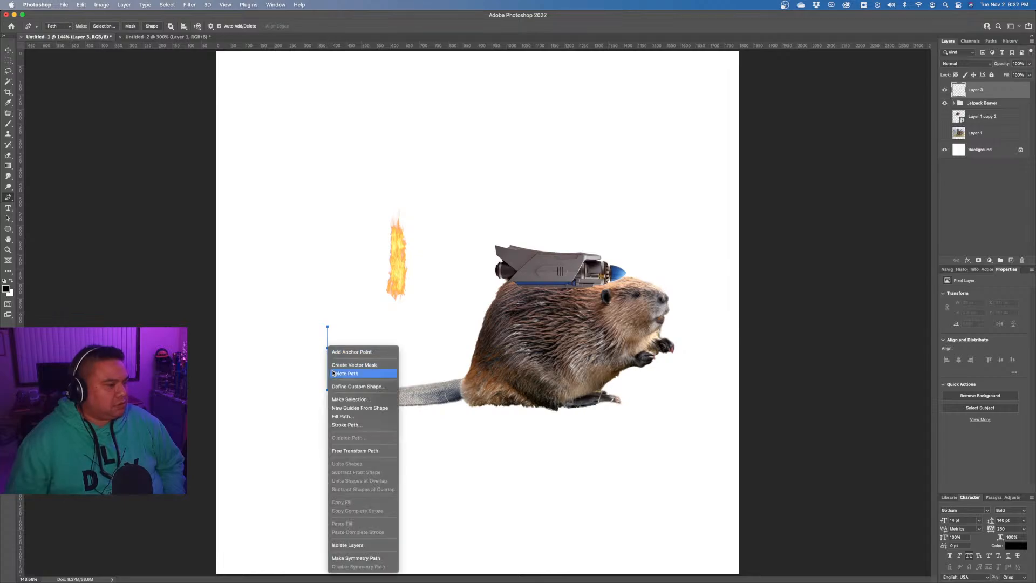
pyautogui.click(337, 373)
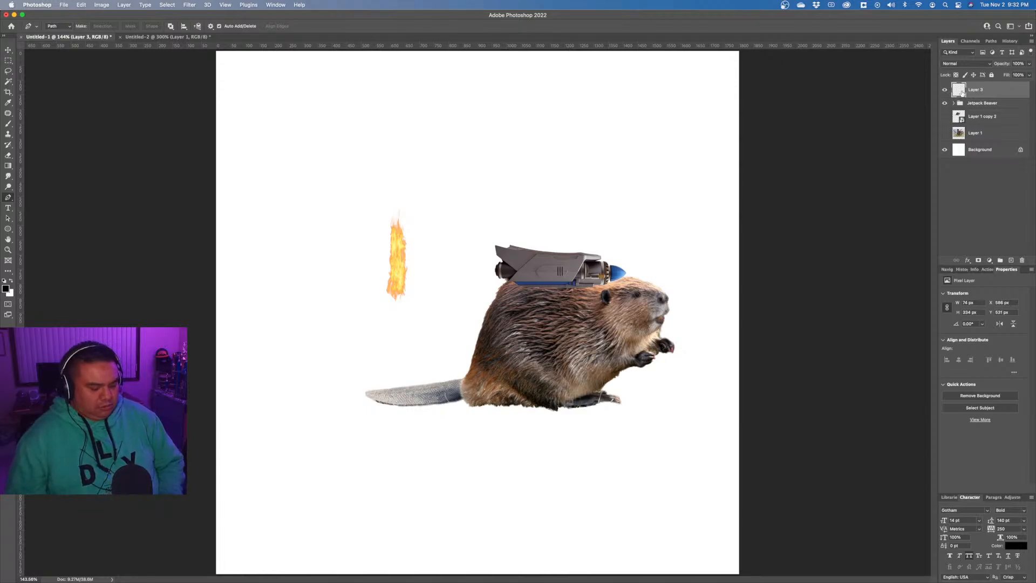
# Rotate the flame on Layer 3 by 90° counter clockwise so that it lies horizontally with its tip facing away from the jetpack.
pyautogui.press('v')
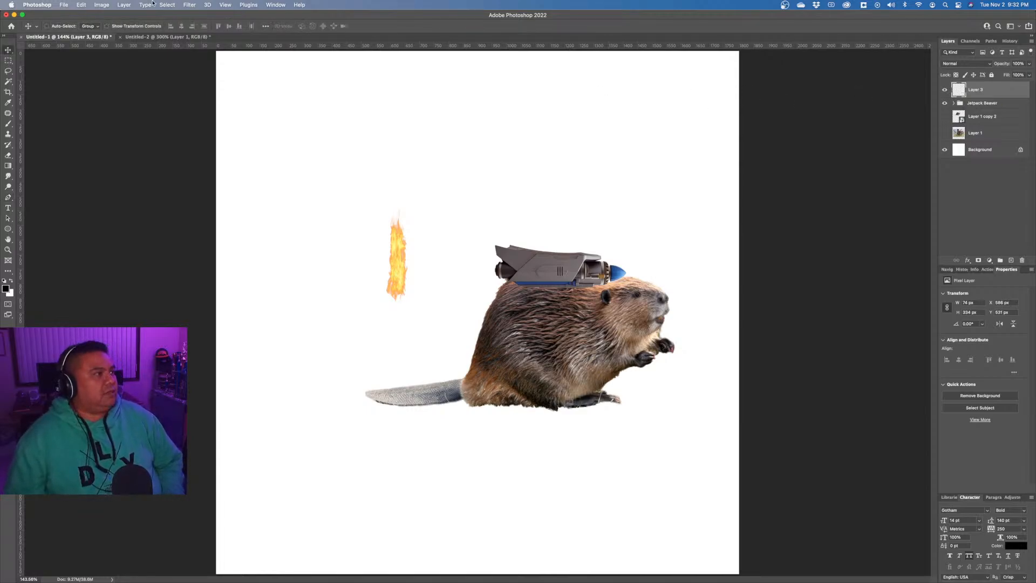
pyautogui.click(80, 5)
pyautogui.moveTo(117, 186)
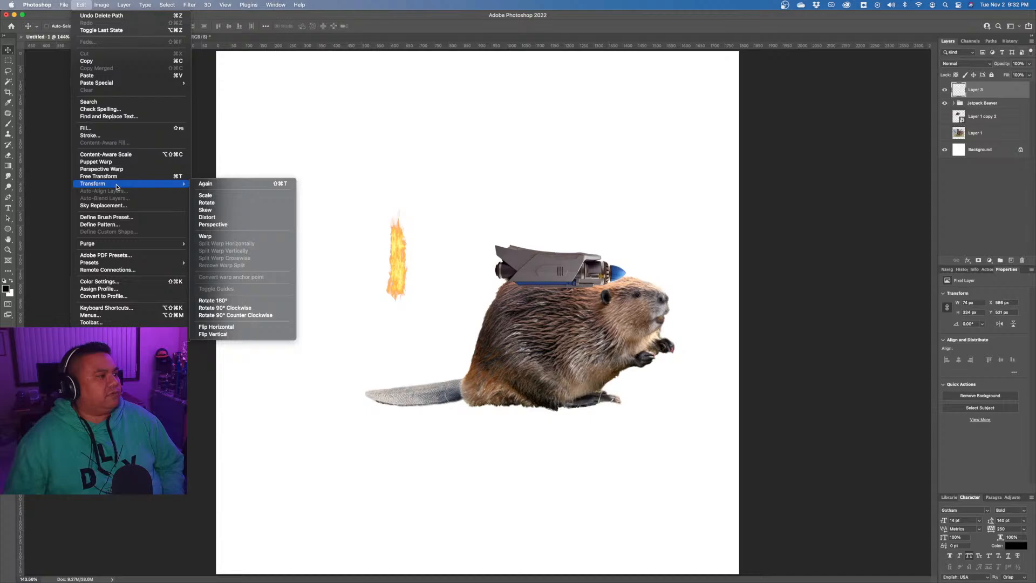
pyautogui.click(216, 203)
pyautogui.moveTo(342, 178); pyautogui.dragTo(272, 340)
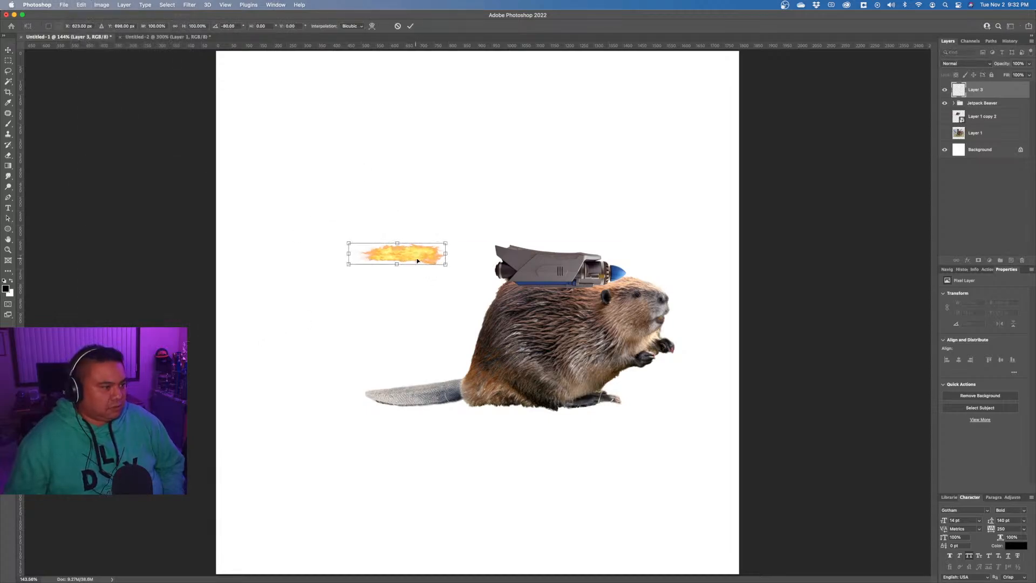
# Place the flame at the jetpack's rear nozzle and move its layer below the Jetpack Beaver group.
pyautogui.moveTo(417, 261); pyautogui.dragTo(485, 277)
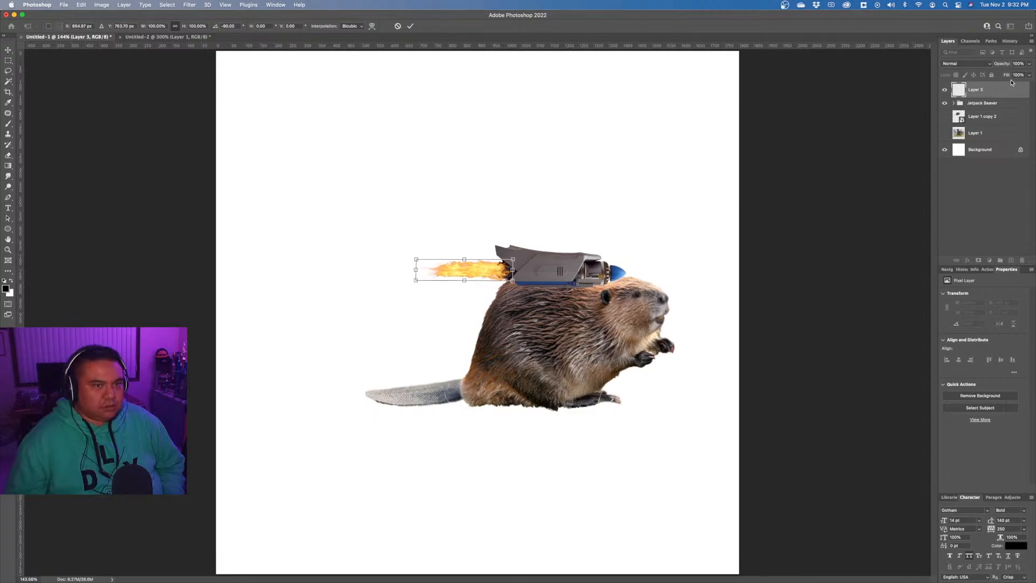
pyautogui.moveTo(1013, 87); pyautogui.dragTo(1004, 113)
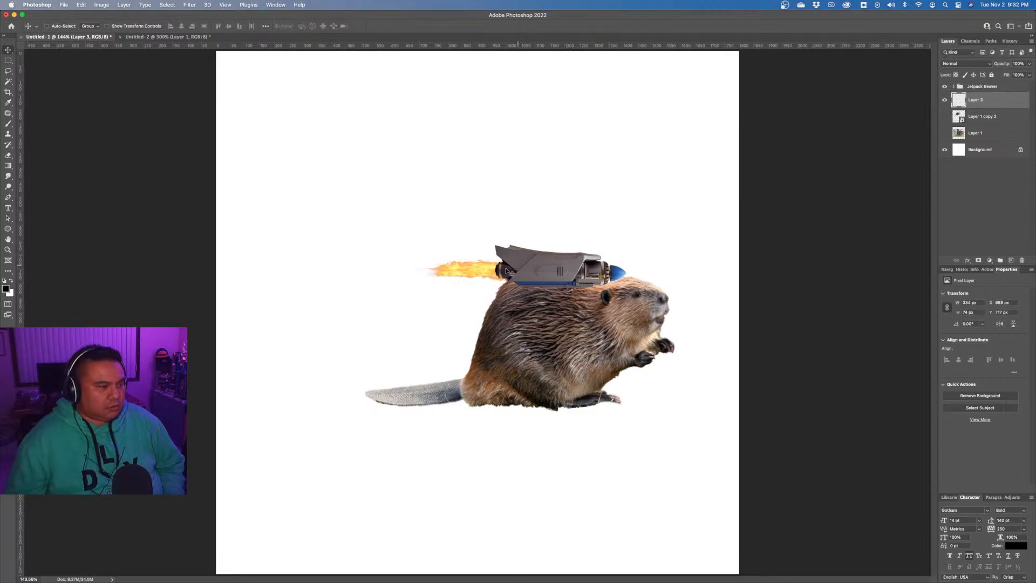
pyautogui.moveTo(464, 269); pyautogui.dragTo(461, 268)
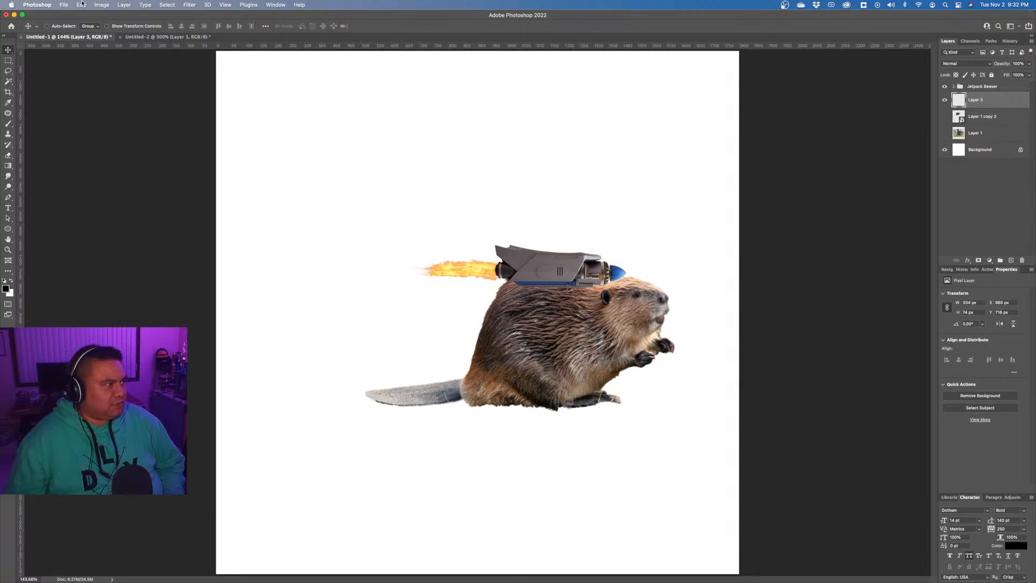
# Fill the Background layer with the black foreground color.
pyautogui.click(1018, 155)
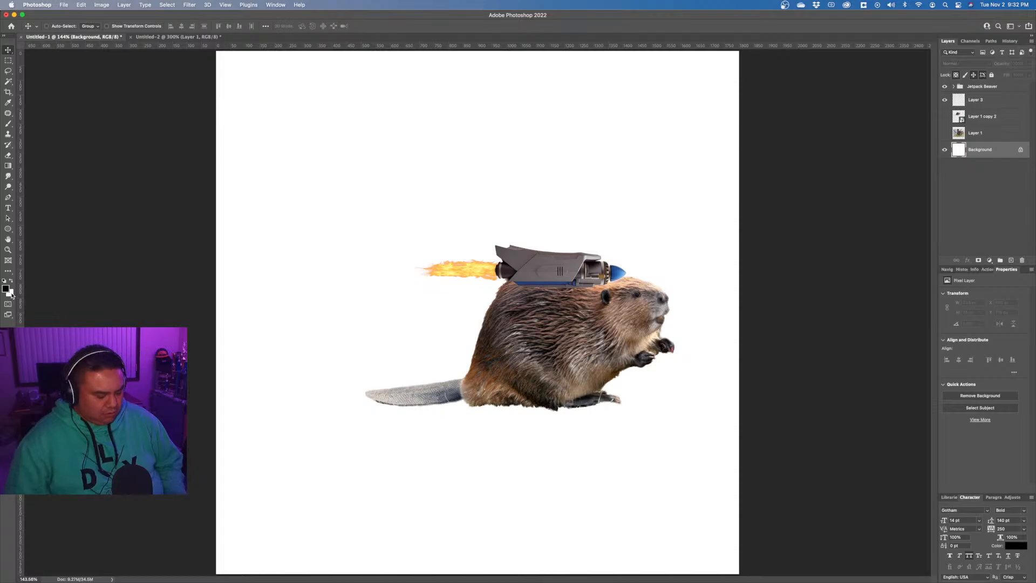
pyautogui.hotkey('alt', 'BackSpace')
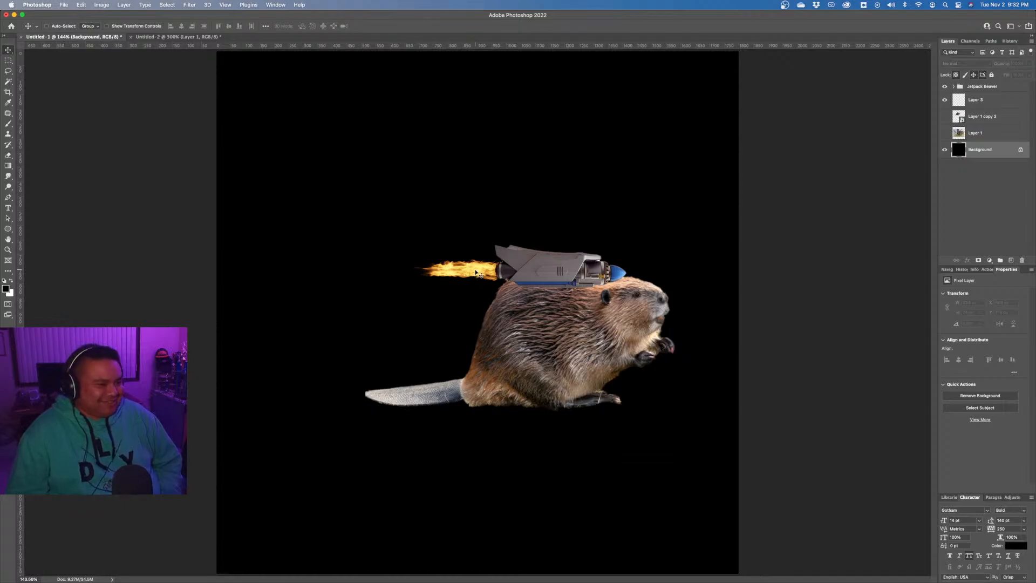
pyautogui.click(81, 5)
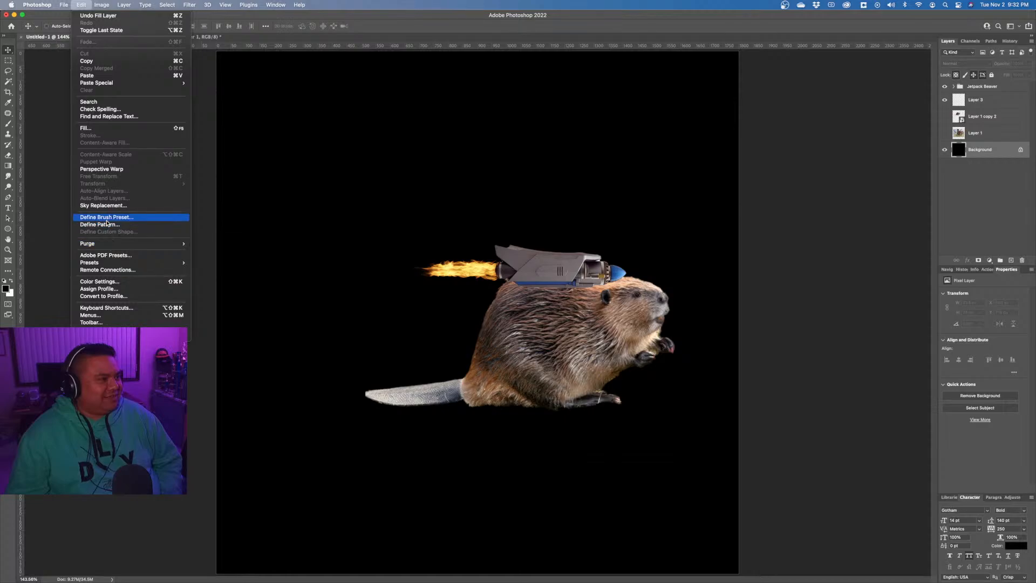
pyautogui.click(61, 14)
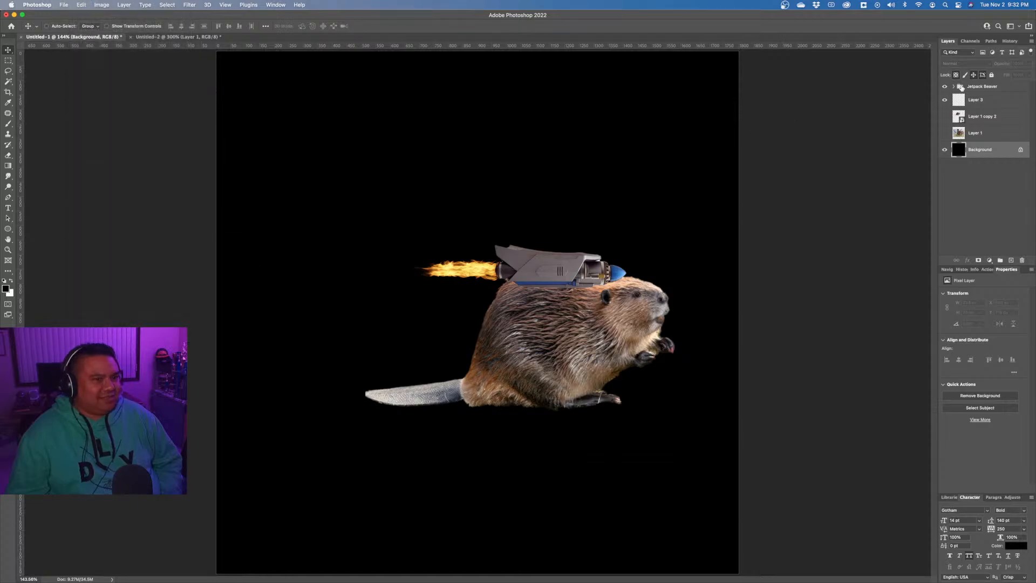
# Rename Layer 3 as Flame.
pyautogui.click(994, 99)
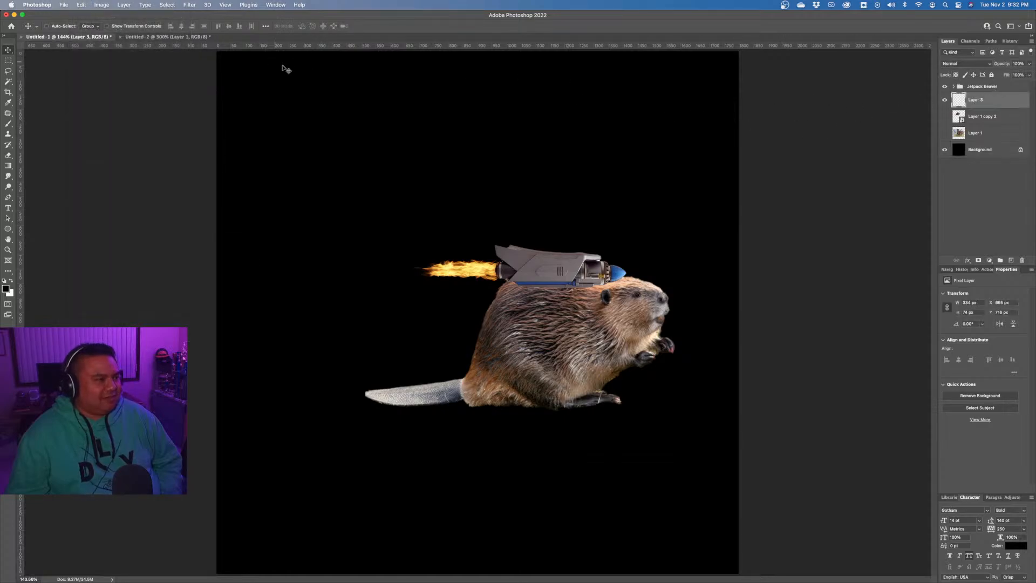
pyautogui.doubleClick(975, 99)
pyautogui.write('Flame')
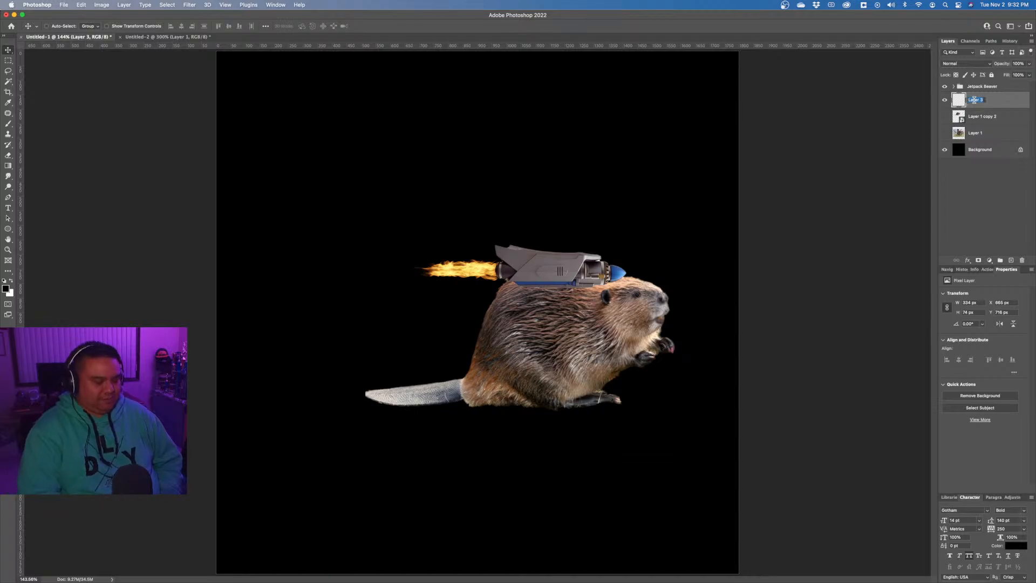
pyautogui.press('Return')
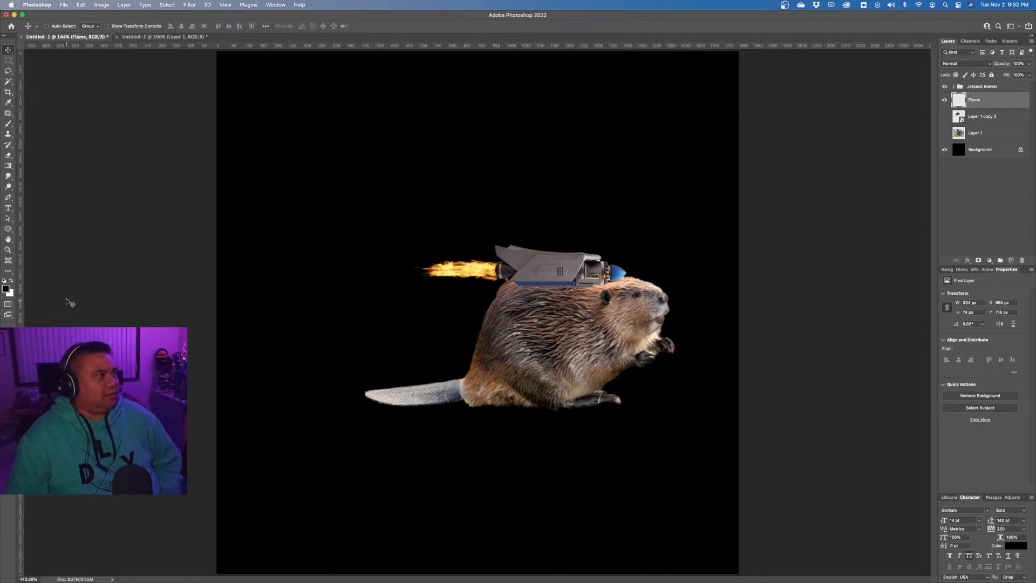
# Scale the flame proportionally to about 148% and align it with the jetpack's rear nozzle.
pyautogui.click(85, 4)
pyautogui.moveTo(108, 184)
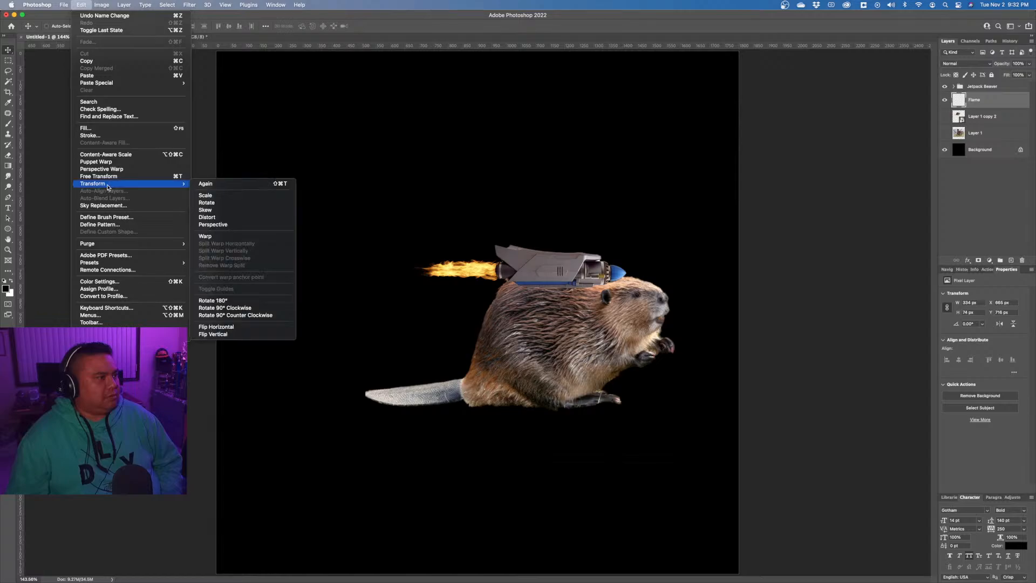
pyautogui.click(231, 195)
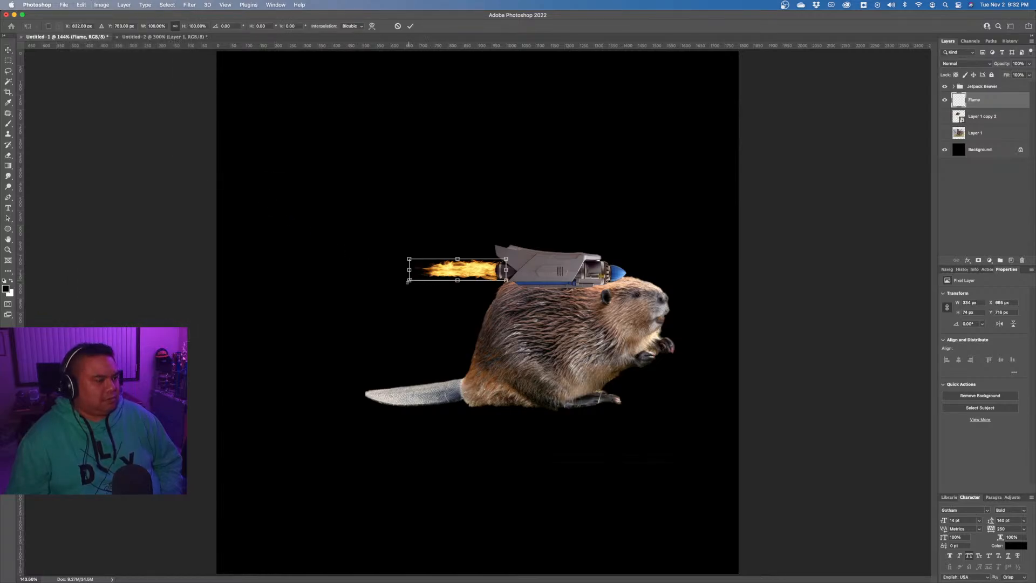
pyautogui.moveTo(408, 282); pyautogui.dragTo(360, 282)
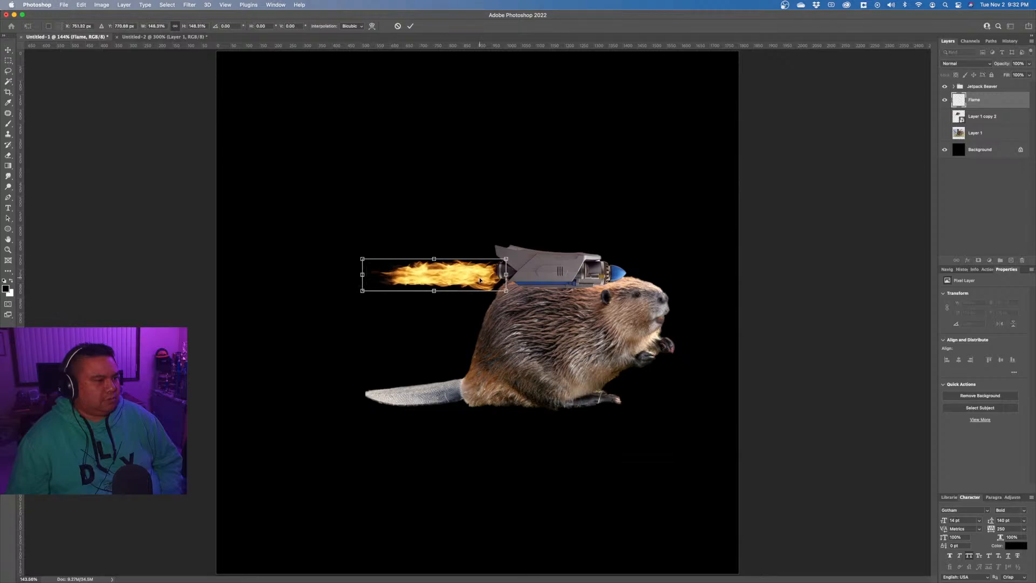
pyautogui.moveTo(480, 280)
pyautogui.mouseDown()
pyautogui.moveTo(489, 272)
pyautogui.moveTo(463, 275)
pyautogui.moveTo(487, 277)
pyautogui.mouseUp()
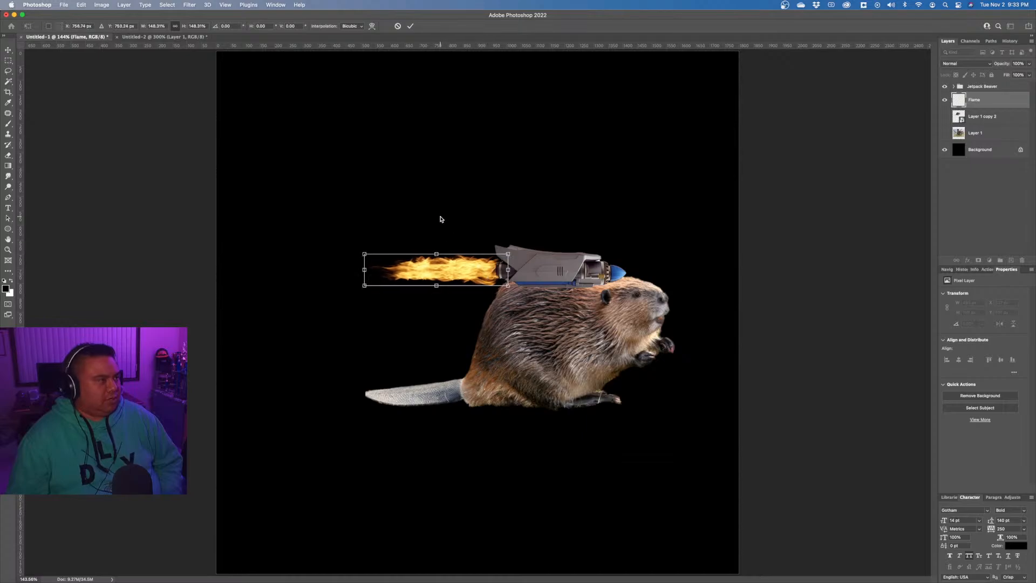
pyautogui.click(411, 27)
pyautogui.click(81, 5)
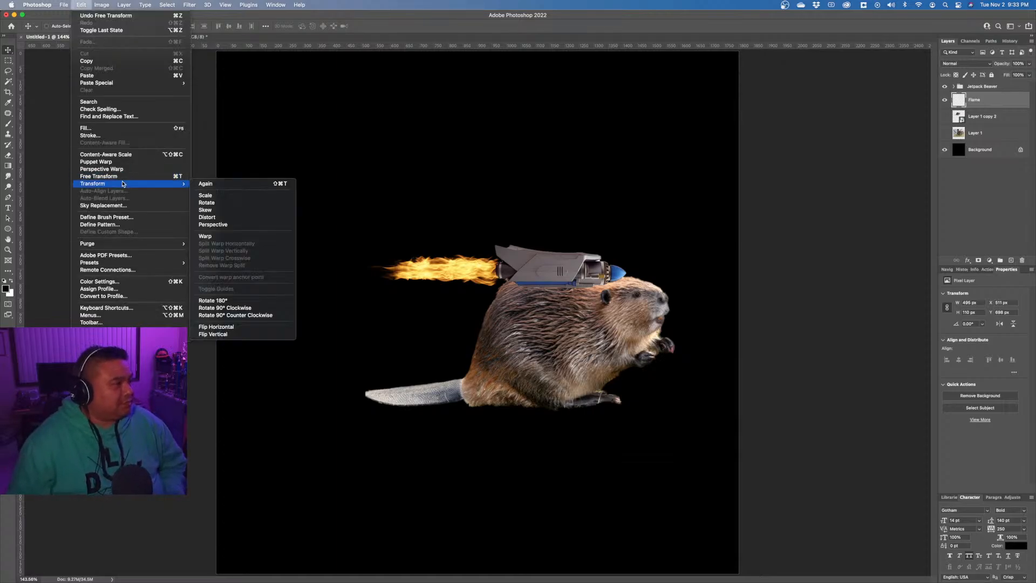
pyautogui.click(122, 163)
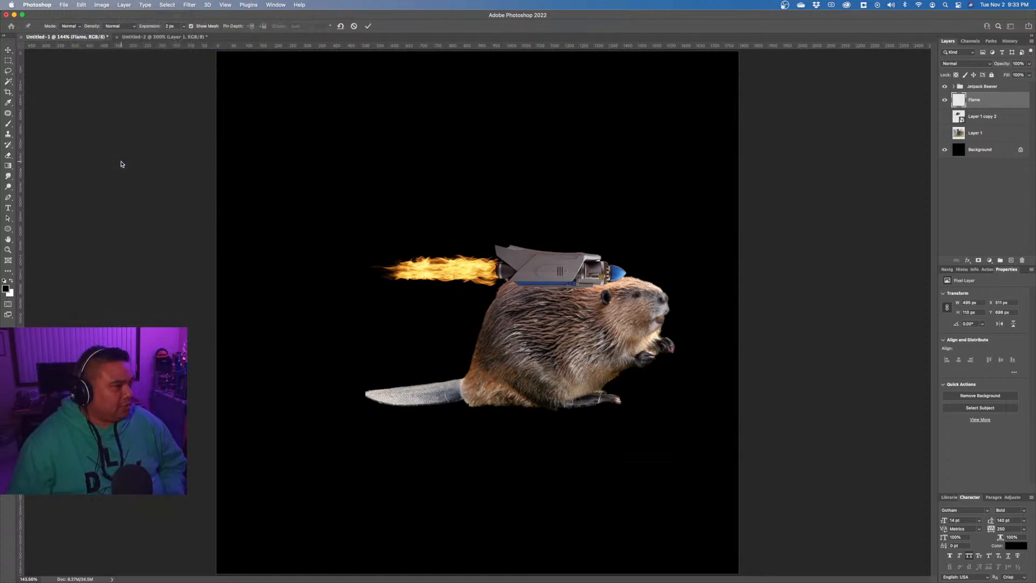
pyautogui.click(354, 25)
# Distort the flame so its nozzle end narrows and its tail flares wider, and realign it with the jetpack's rear nozzle.
pyautogui.click(81, 5)
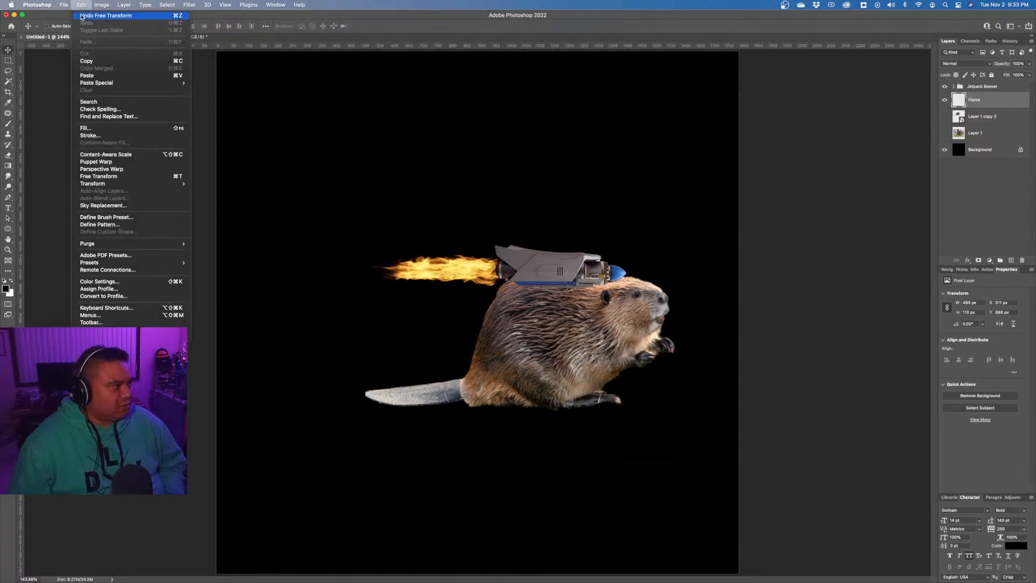
pyautogui.moveTo(120, 186)
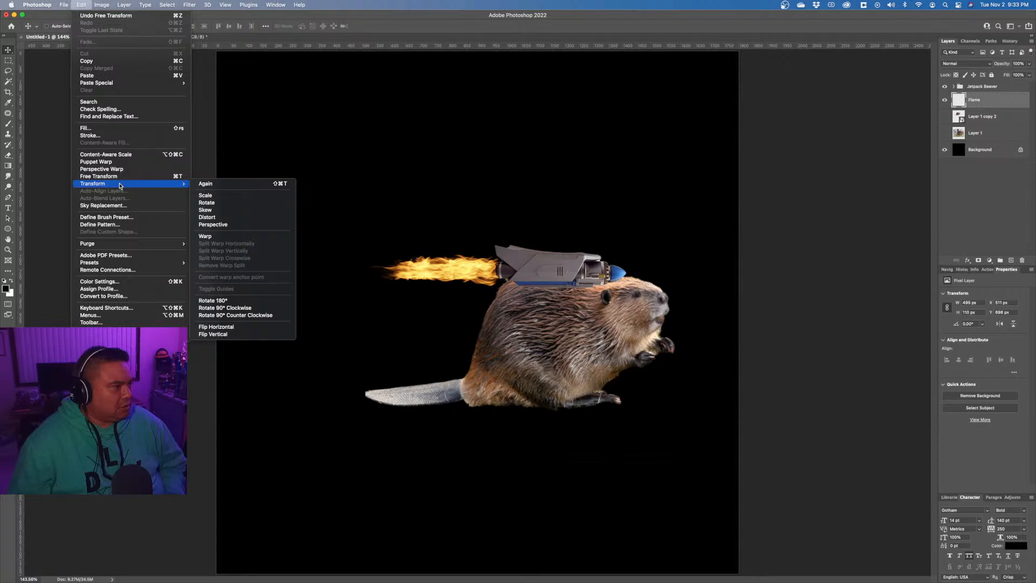
pyautogui.click(270, 217)
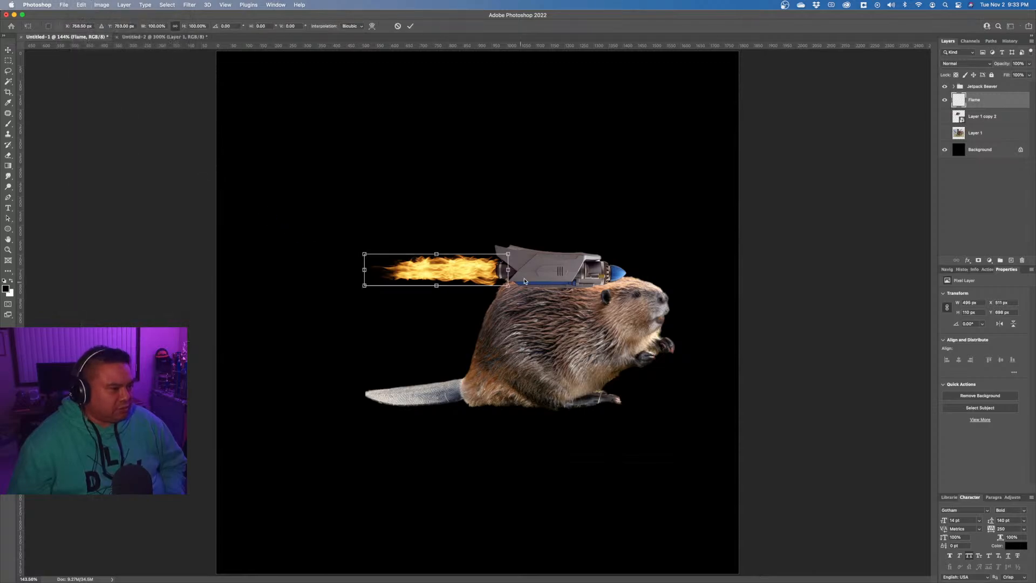
pyautogui.moveTo(509, 254); pyautogui.dragTo(507, 288)
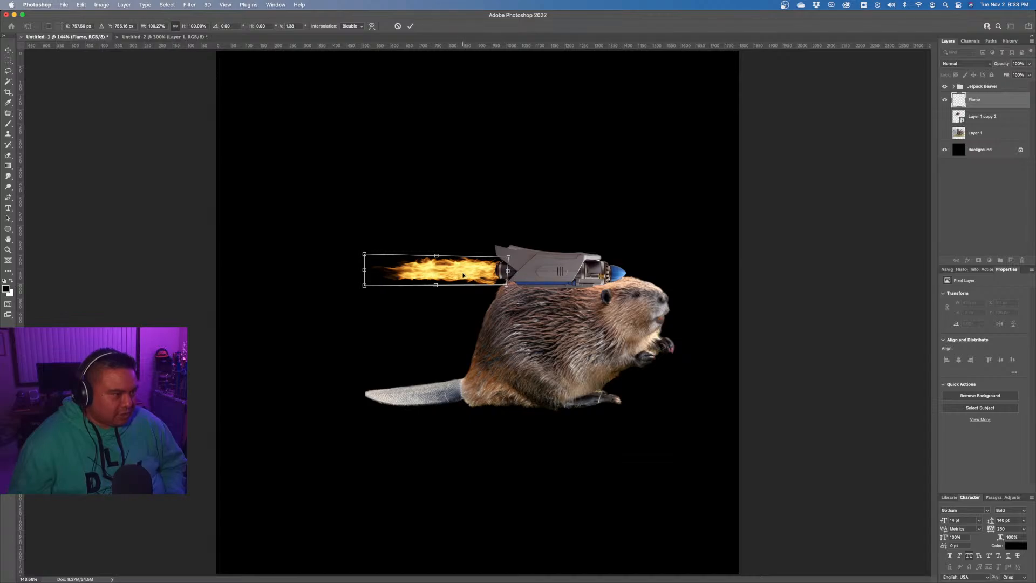
pyautogui.moveTo(507, 284); pyautogui.dragTo(507, 282)
pyautogui.moveTo(365, 255); pyautogui.dragTo(355, 249)
pyautogui.moveTo(365, 288); pyautogui.dragTo(356, 290)
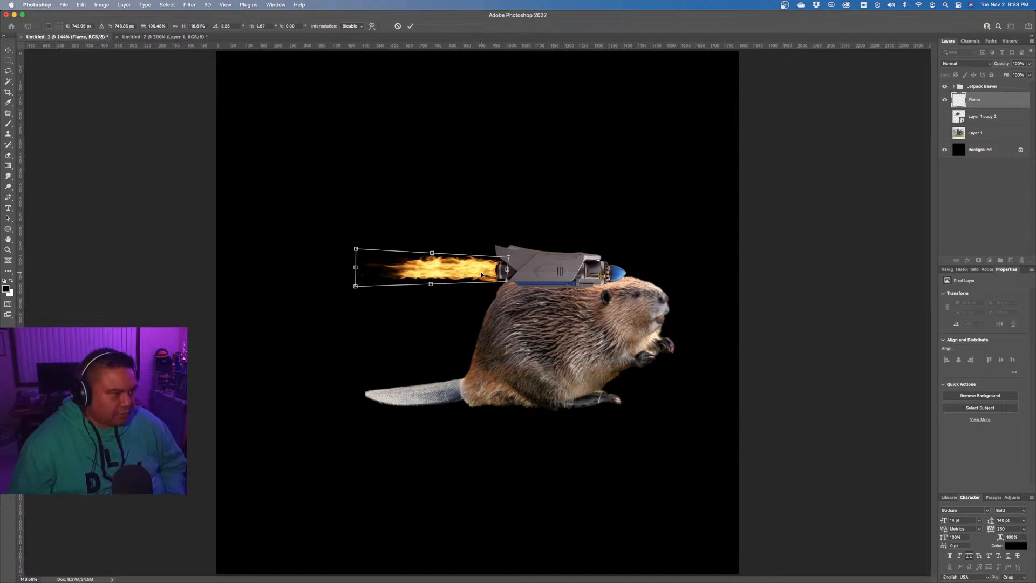
pyautogui.moveTo(488, 283); pyautogui.dragTo(476, 273)
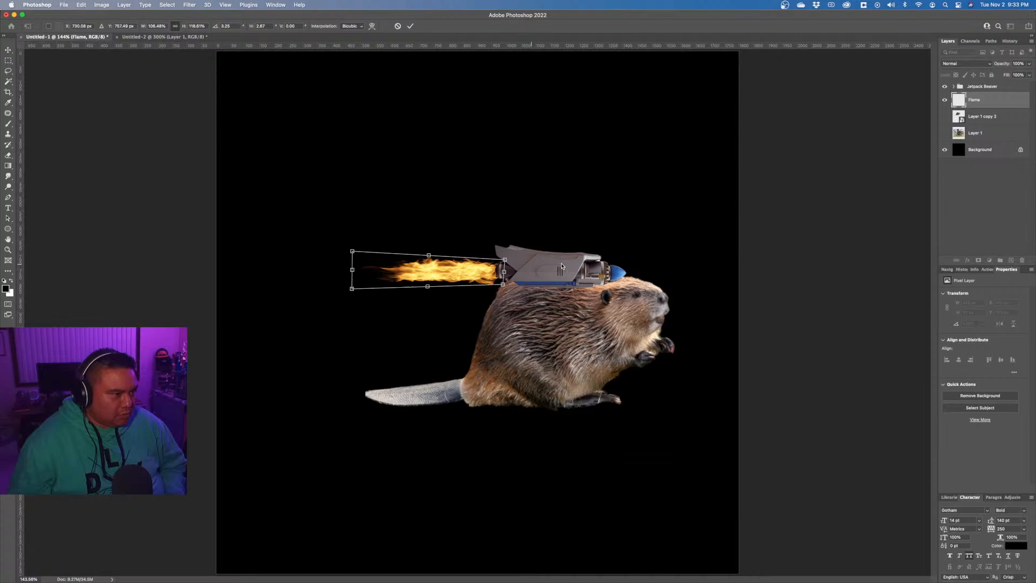
pyautogui.click(410, 26)
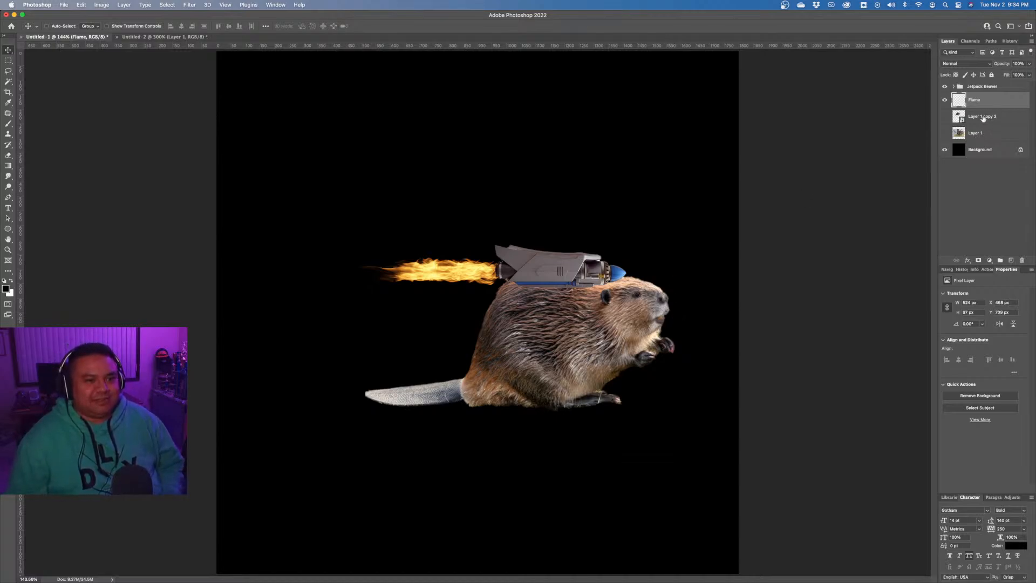
# Examine the Color Balance 1 settings and the Curves 1 control points in the Jetpack Beaver group.
pyautogui.click(953, 87)
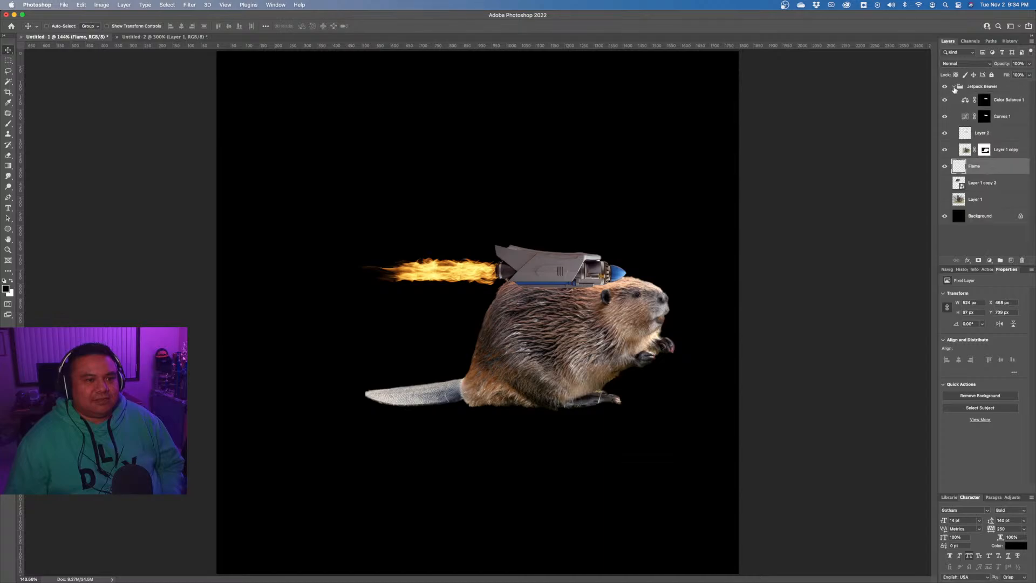
pyautogui.click(1012, 103)
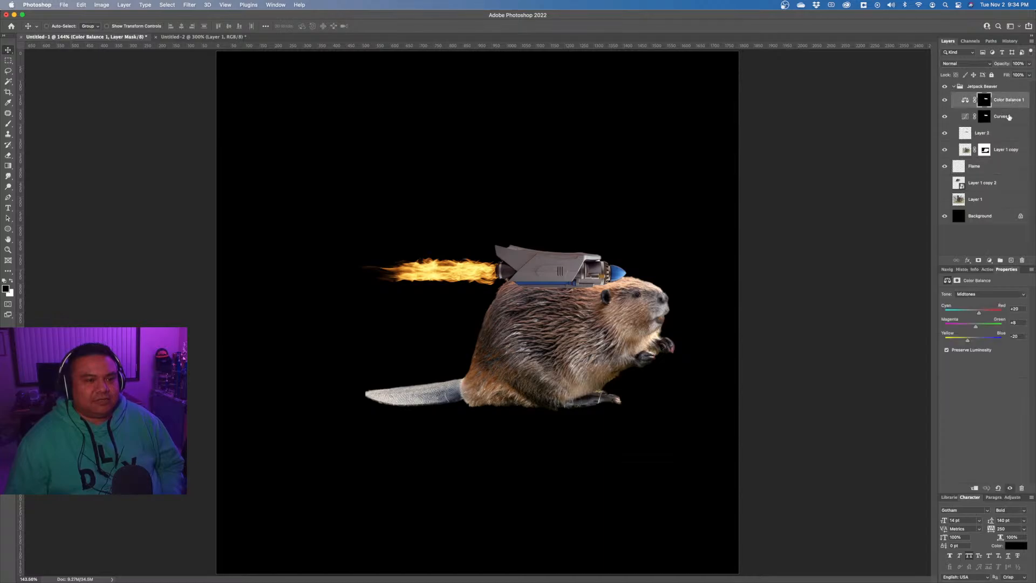
pyautogui.click(1009, 118)
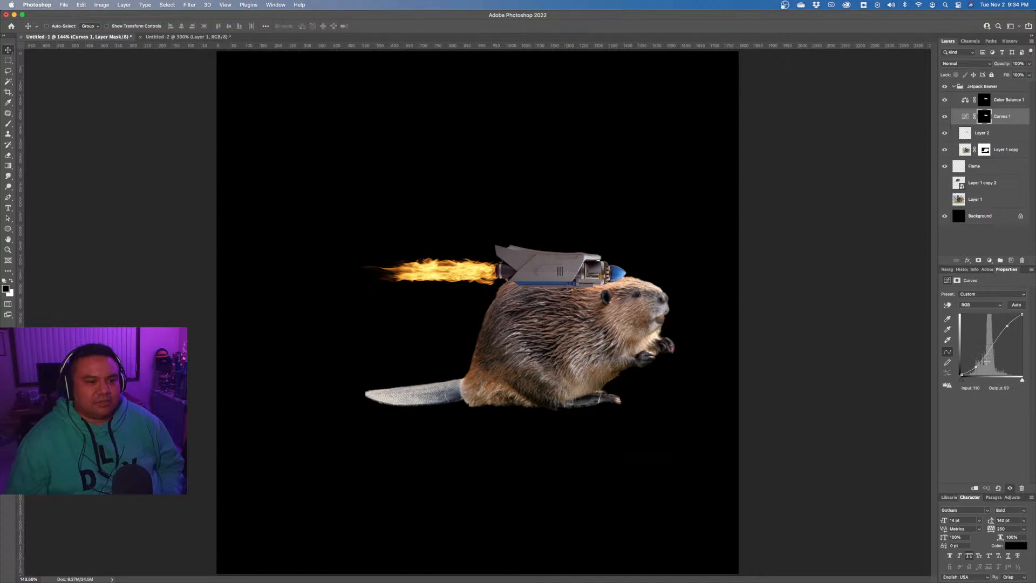
pyautogui.moveTo(975, 367); pyautogui.dragTo(975, 368)
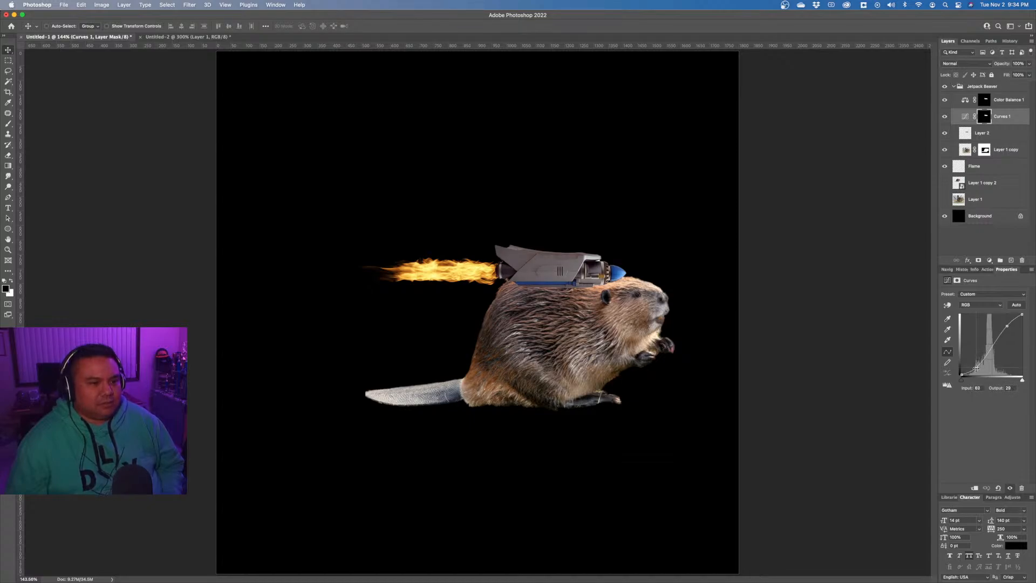
pyautogui.moveTo(1007, 327); pyautogui.dragTo(1007, 326)
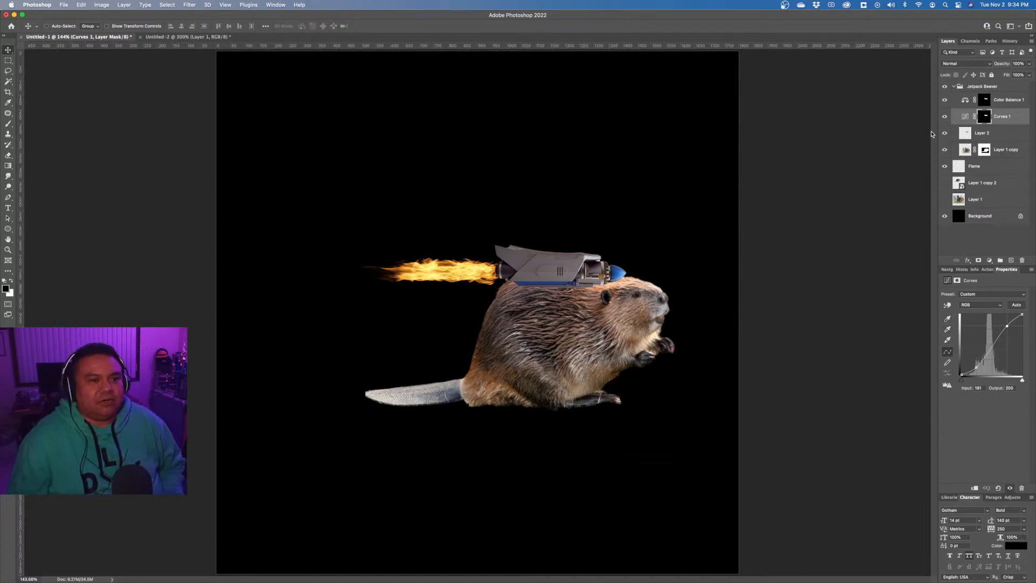
# Add a new empty layer above Color Balance 1 in the Jetpack Beaver group.
pyautogui.click(1007, 99)
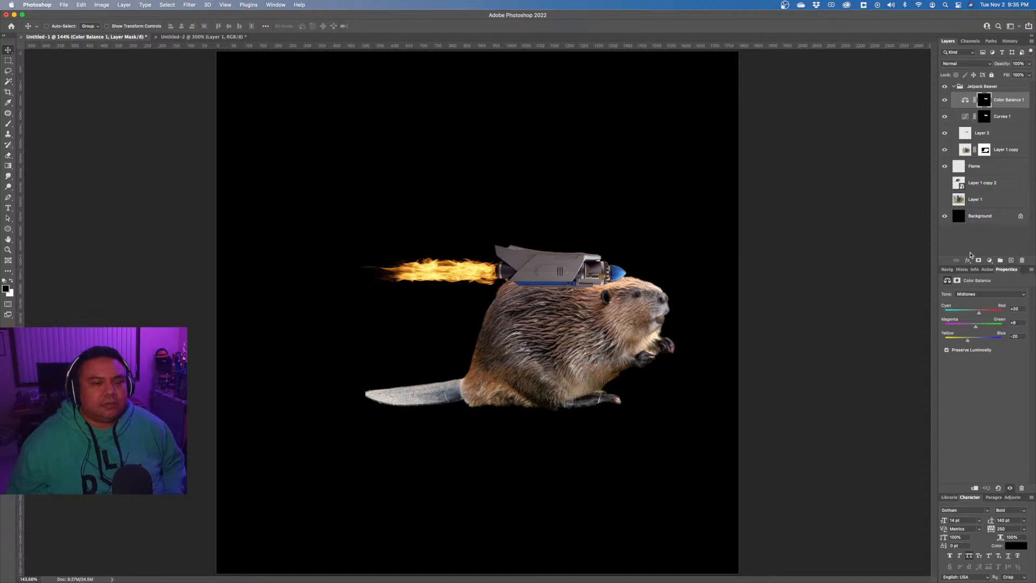
pyautogui.click(990, 261)
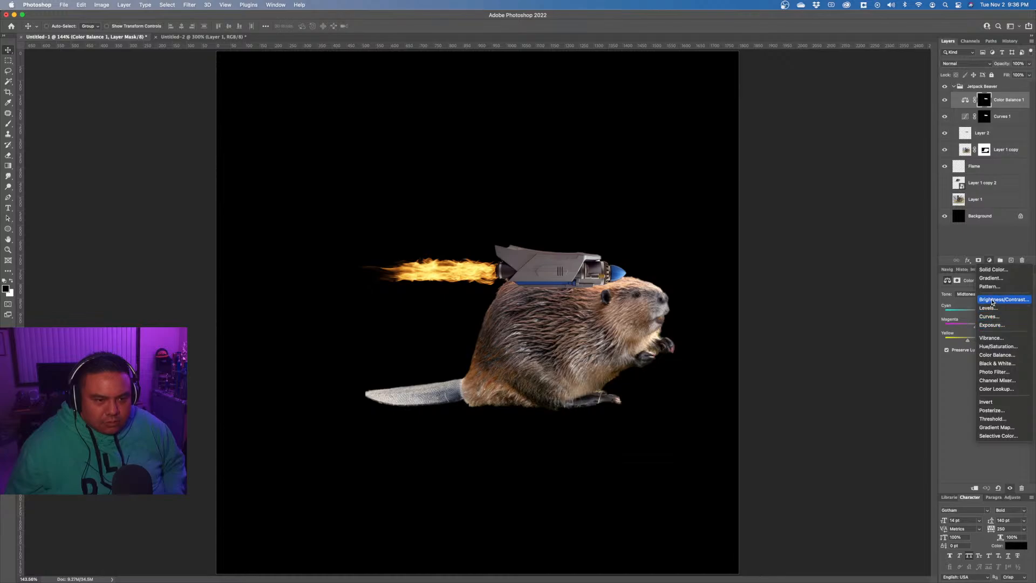
pyautogui.click(943, 263)
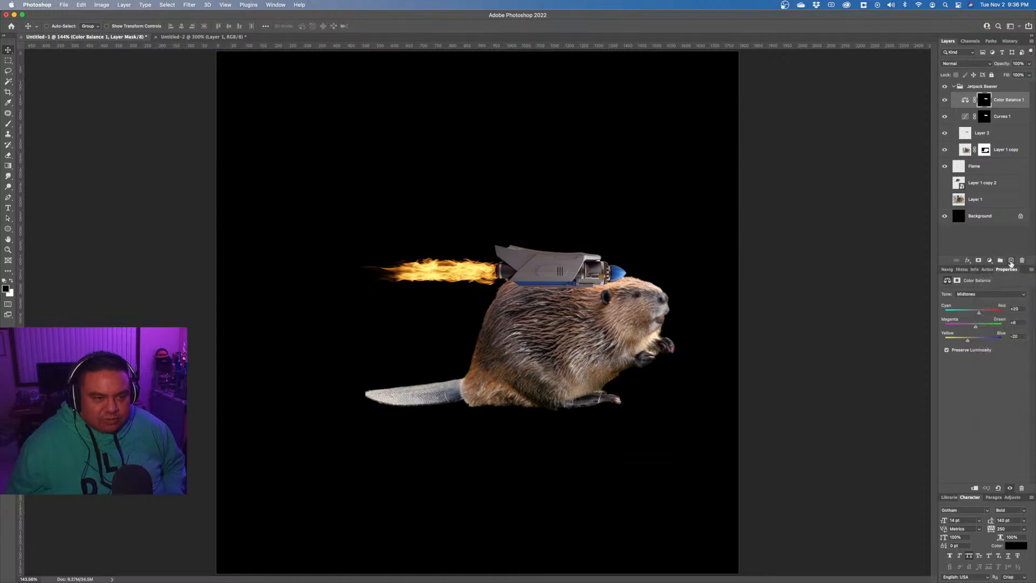
pyautogui.click(1011, 262)
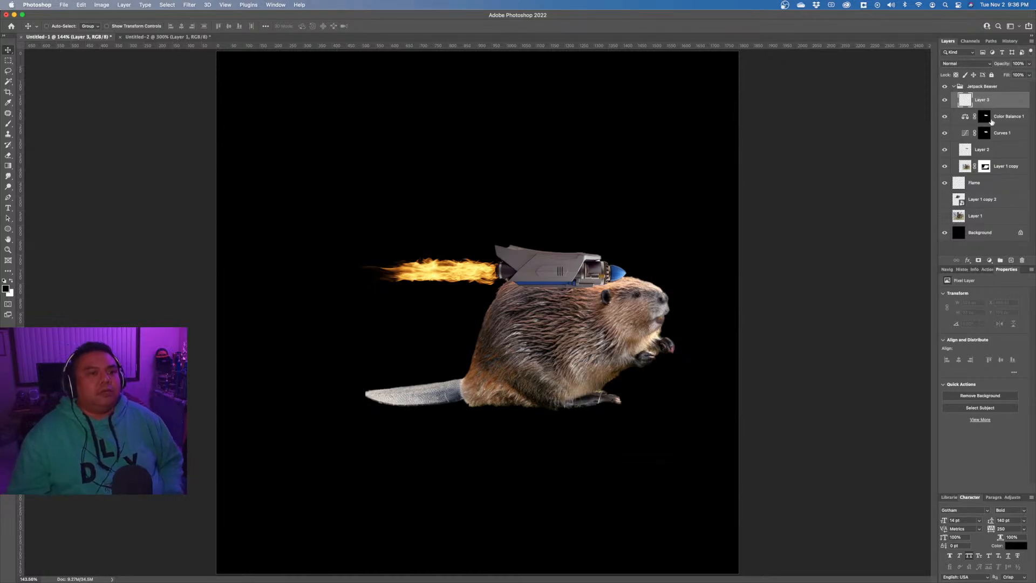
# Set the foreground color's hue to 52°.
pyautogui.click(6, 291)
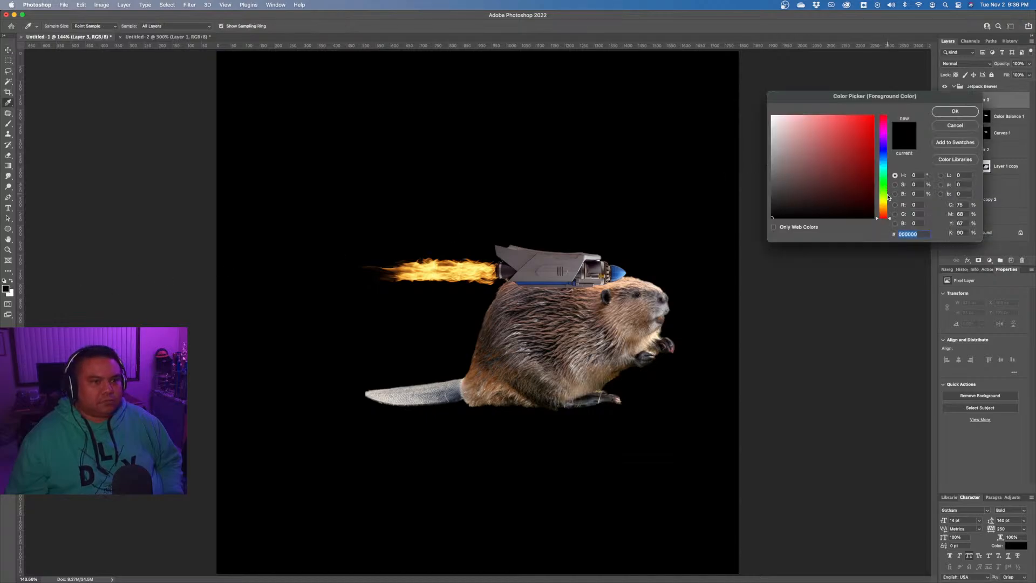
pyautogui.click(888, 201)
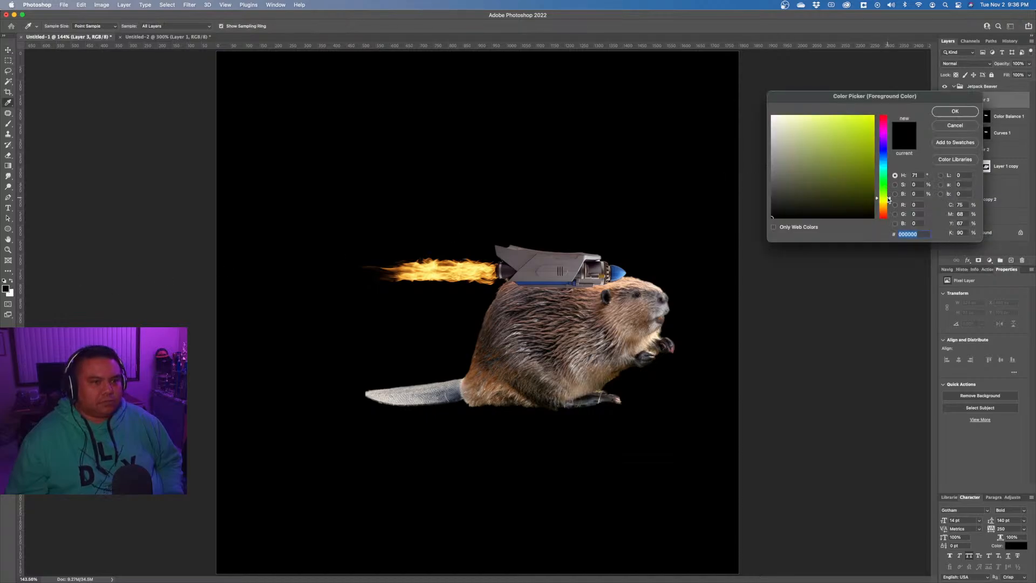
pyautogui.moveTo(890, 203); pyautogui.dragTo(889, 205)
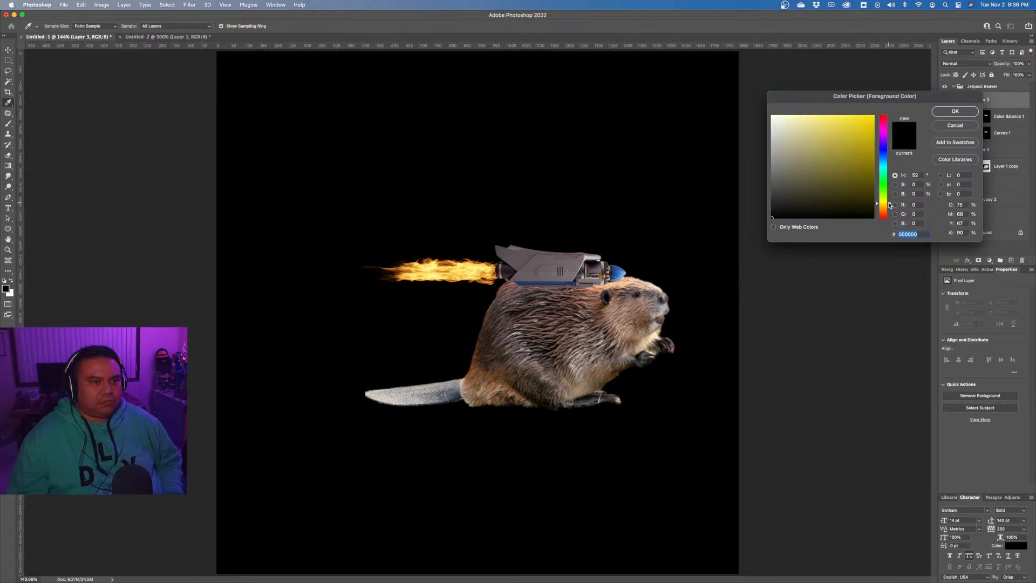
pyautogui.click(955, 111)
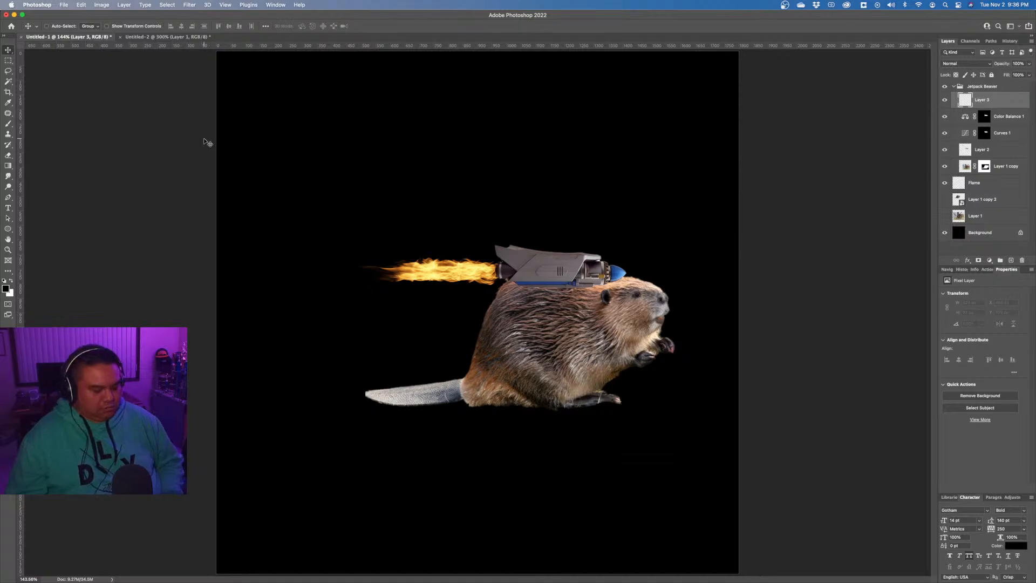
# Set up a Soft Round brush at about 140 px with 18% flow and try a stroke over the jetpack's rear nozzle.
pyautogui.press('b')
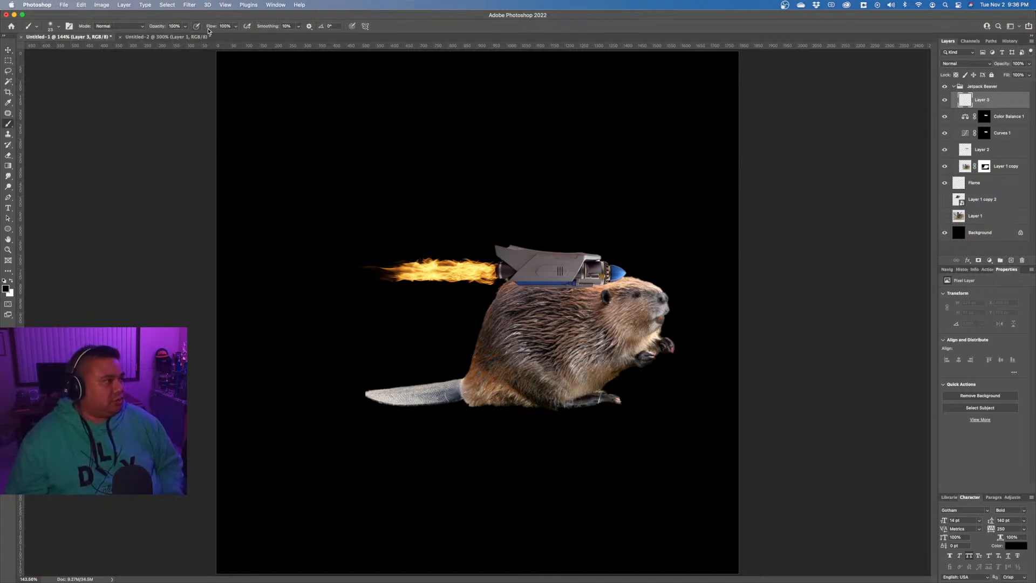
pyautogui.click(235, 31)
pyautogui.moveTo(212, 39); pyautogui.dragTo(210, 39)
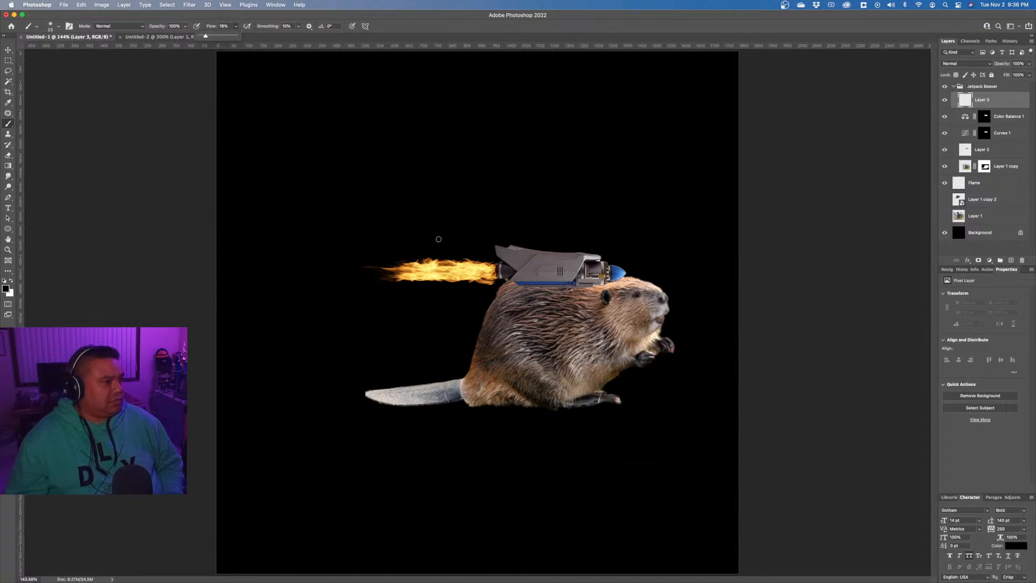
pyautogui.rightClick(455, 246)
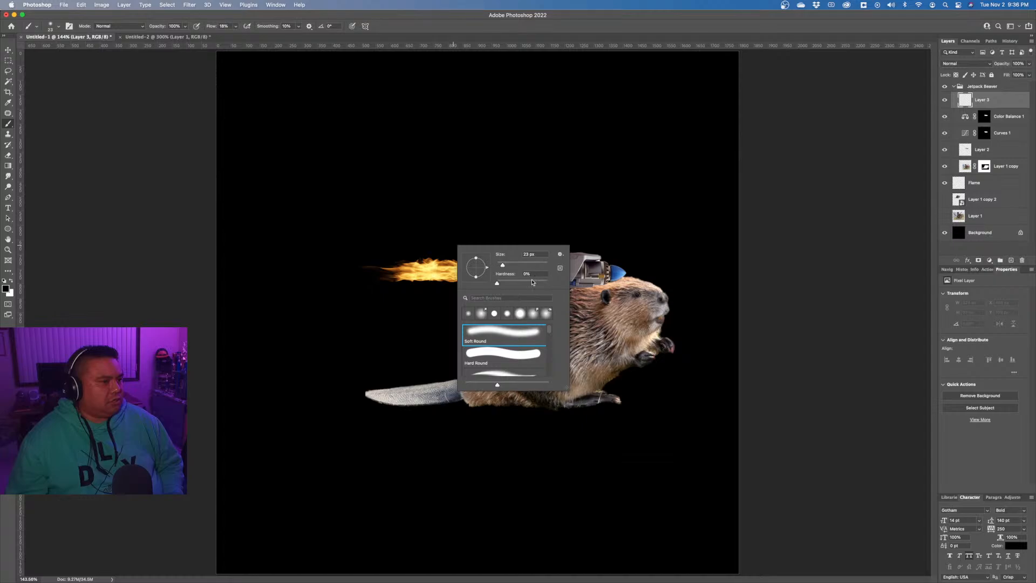
pyautogui.click(526, 266)
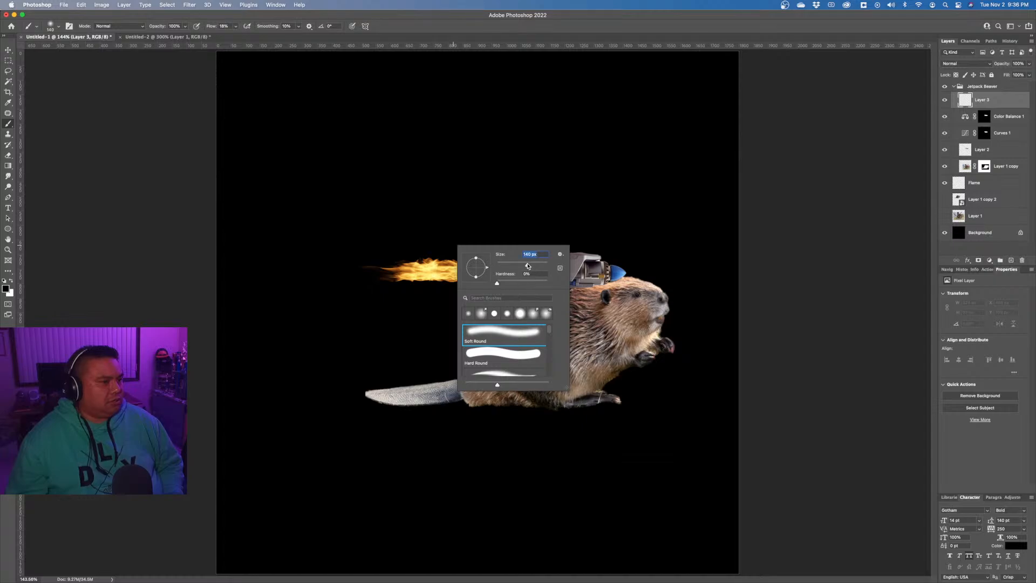
pyautogui.click(550, 27)
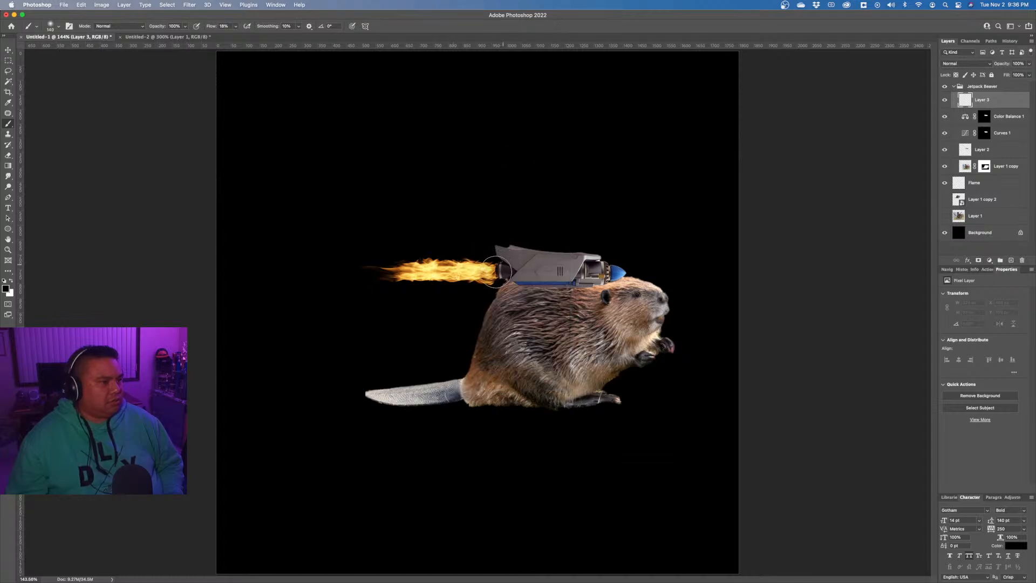
pyautogui.moveTo(494, 287); pyautogui.dragTo(505, 267)
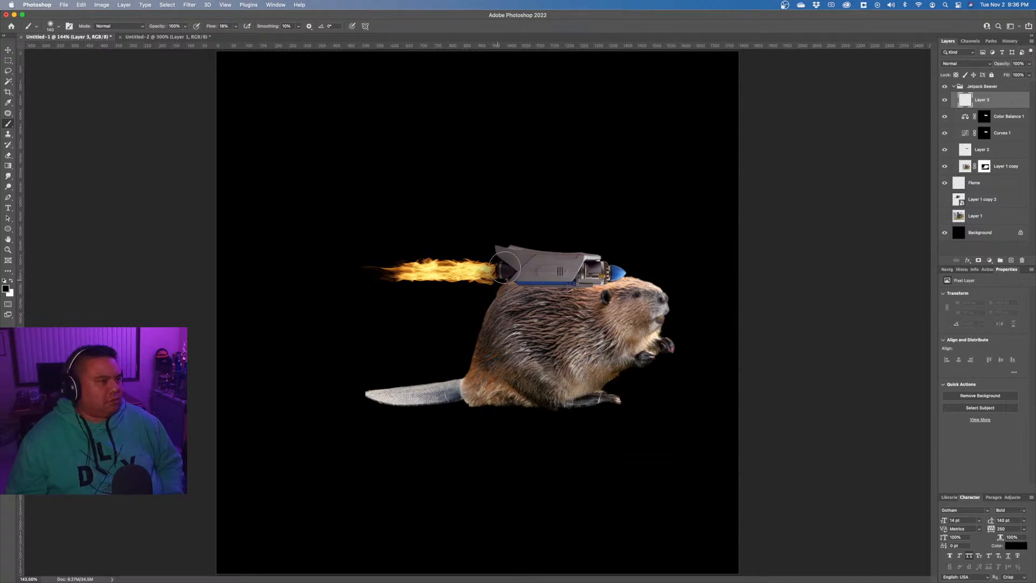
# Set the foreground color to the golden yellow e6b303.
pyautogui.click(6, 290)
pyautogui.click(846, 115)
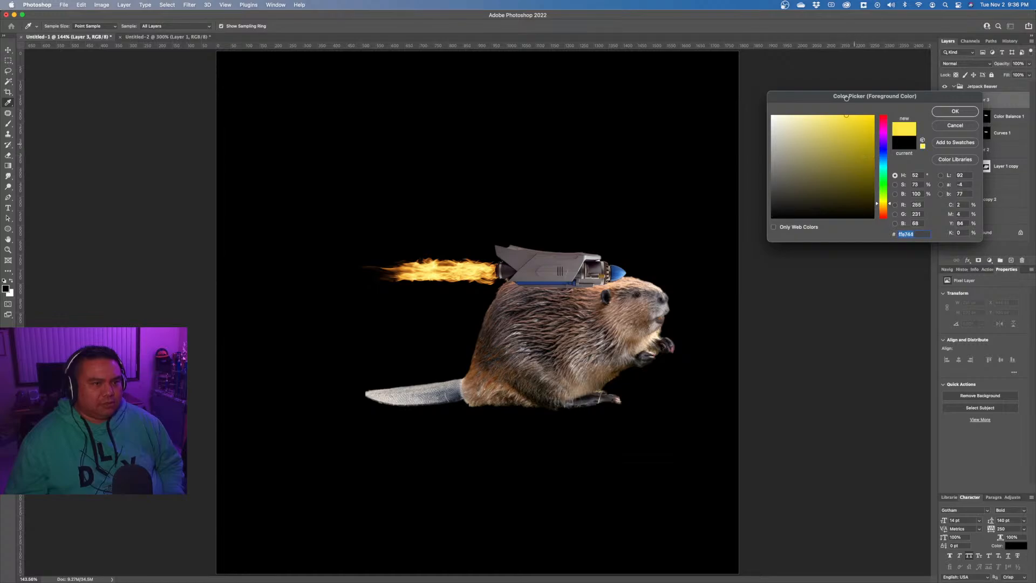
pyautogui.moveTo(846, 101)
pyautogui.mouseDown()
pyautogui.moveTo(876, 133)
pyautogui.moveTo(873, 193)
pyautogui.moveTo(889, 207)
pyautogui.mouseUp()
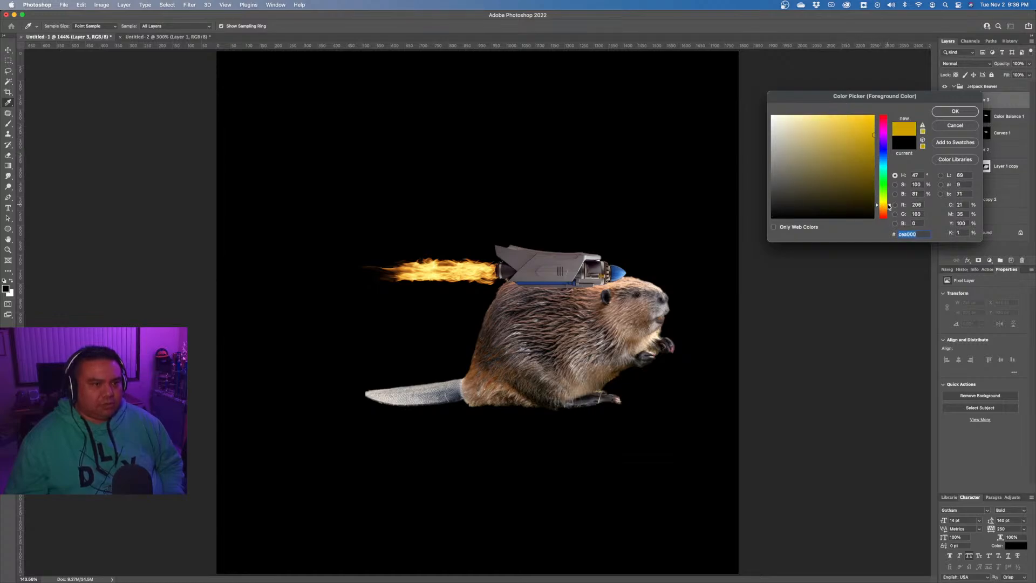
pyautogui.moveTo(864, 149); pyautogui.dragTo(873, 125)
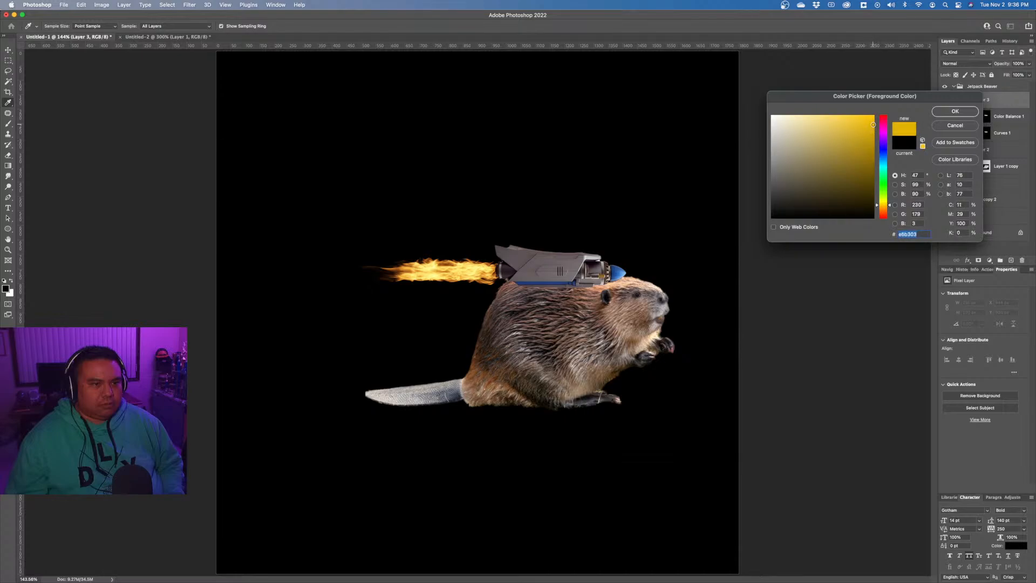
pyautogui.click(941, 112)
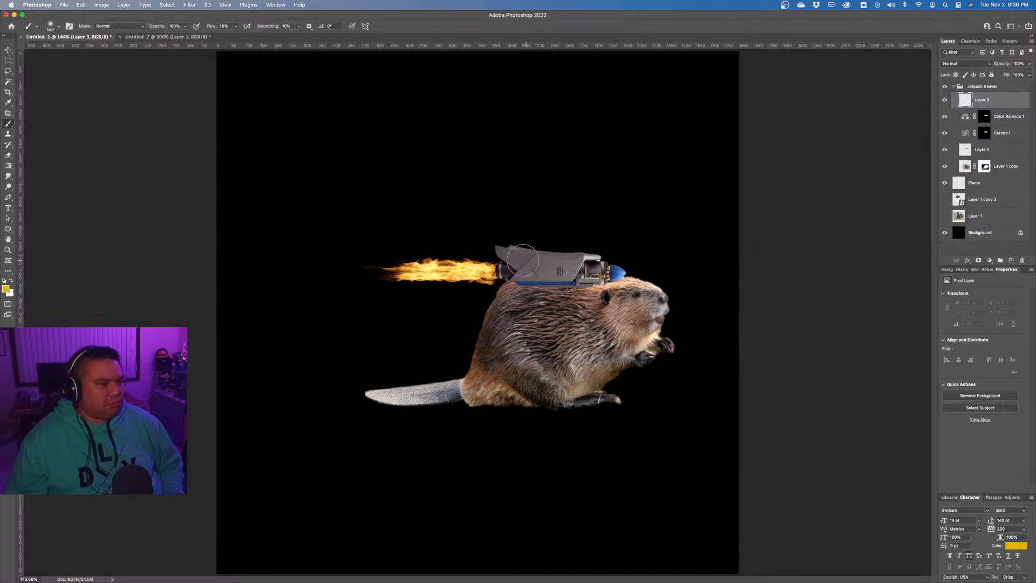
# Paint a yellow glow over the jetpack's rear nozzle on Layer 3 and set that layer's blend mode to Color Dodge.
pyautogui.moveTo(506, 264)
pyautogui.mouseDown()
pyautogui.moveTo(489, 274)
pyautogui.moveTo(500, 286)
pyautogui.moveTo(499, 255)
pyautogui.moveTo(491, 258)
pyautogui.moveTo(486, 285)
pyautogui.moveTo(497, 284)
pyautogui.mouseUp()
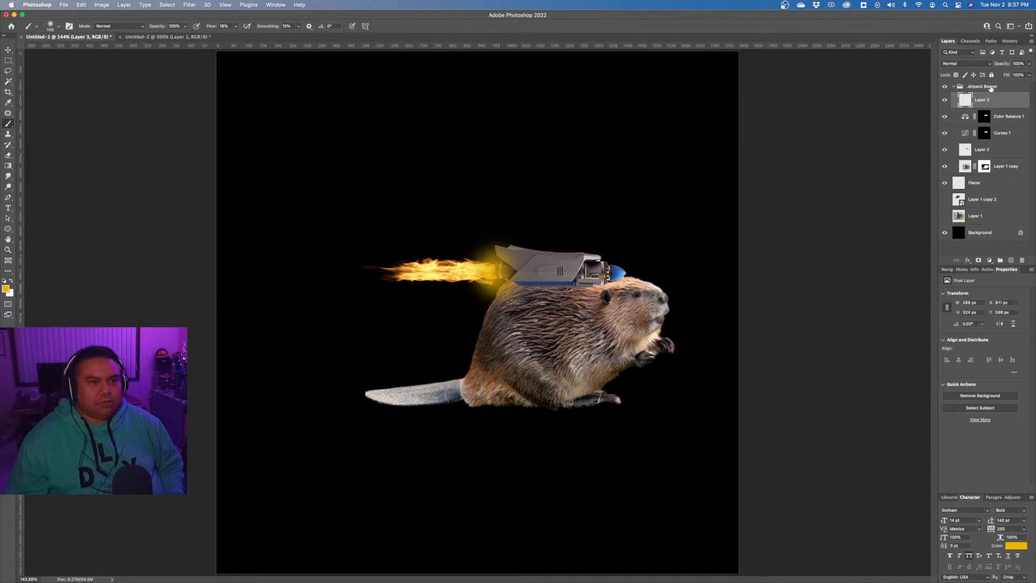
pyautogui.click(989, 66)
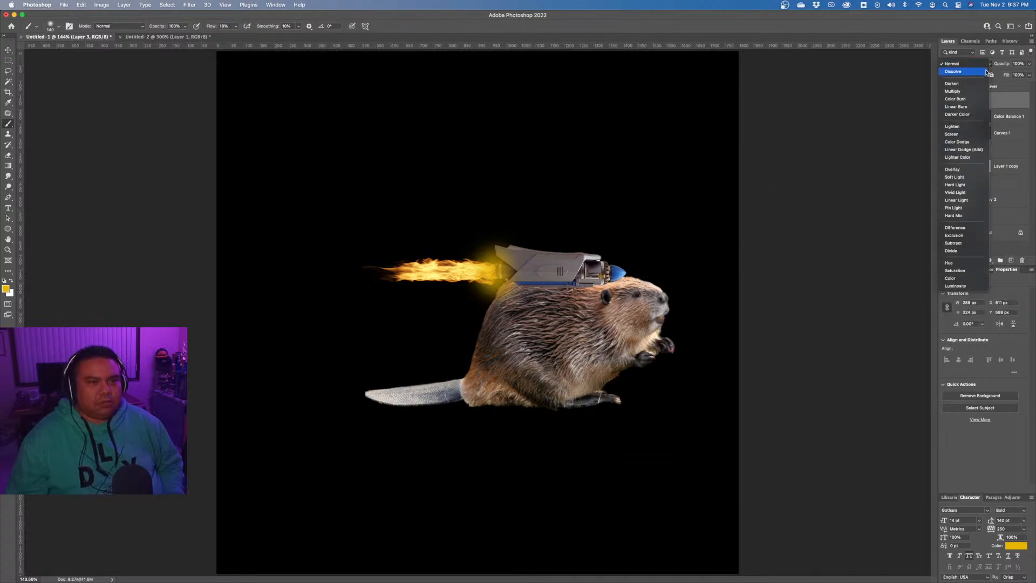
pyautogui.click(967, 142)
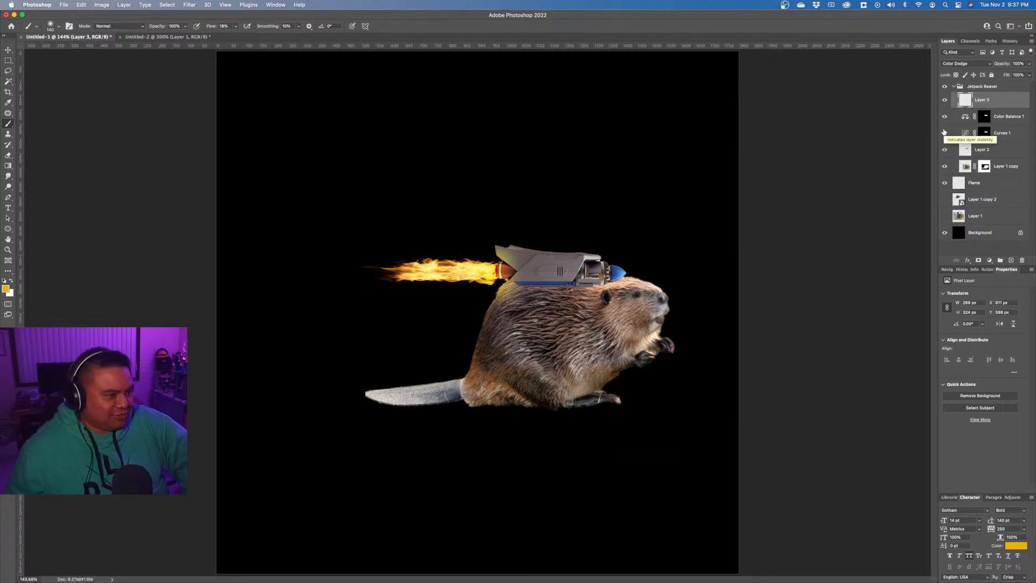
# Try a Color Balance adjustment masked to Layer 3's glow, with midtones at +63 red, -62 magenta and -24 yellow.
pyautogui.keyDown('super'); pyautogui.click(964, 101); pyautogui.keyUp('super')
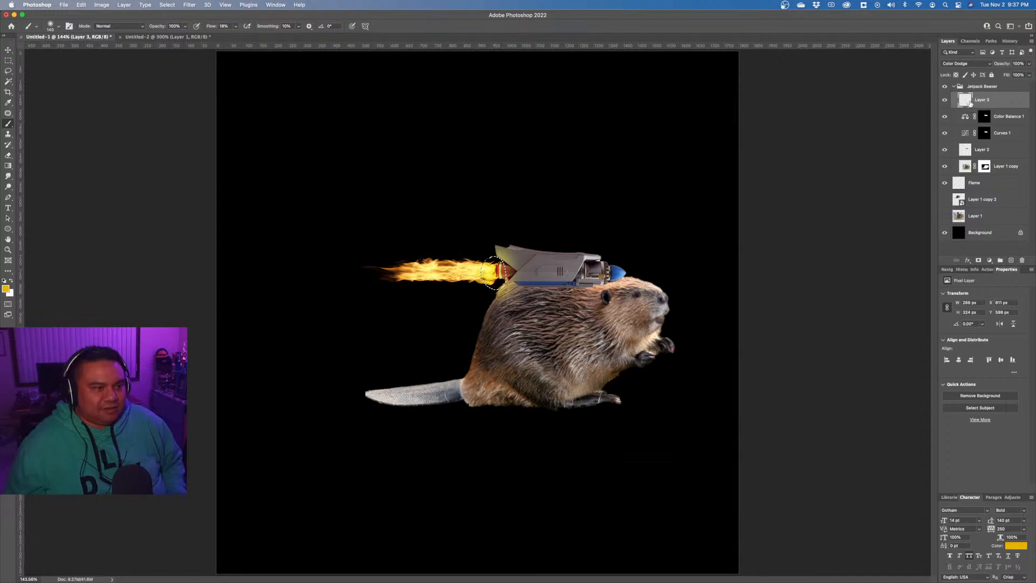
pyautogui.click(990, 261)
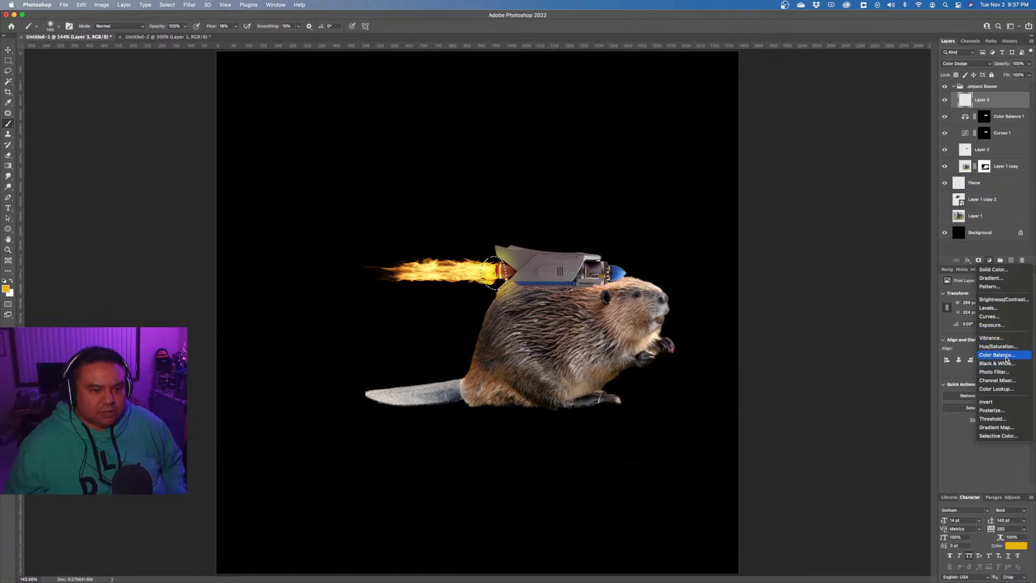
pyautogui.click(997, 355)
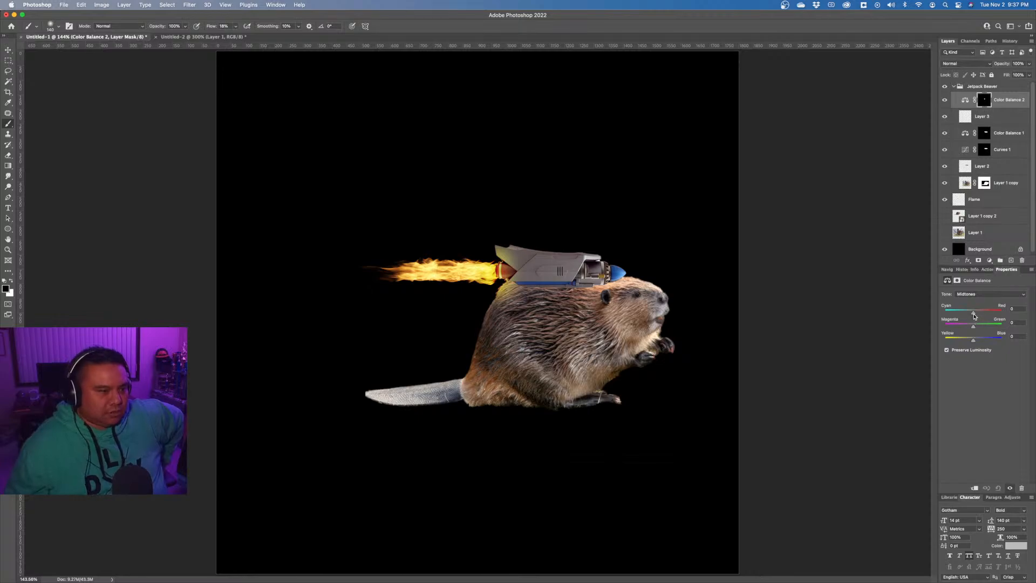
pyautogui.moveTo(972, 313); pyautogui.dragTo(992, 315)
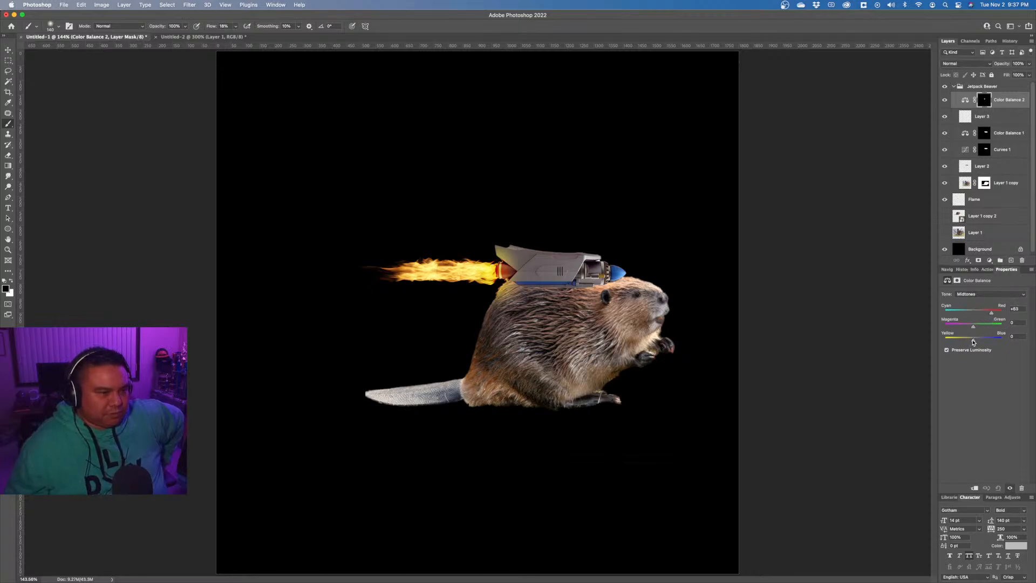
pyautogui.moveTo(962, 341)
pyautogui.mouseDown()
pyautogui.moveTo(983, 346)
pyautogui.moveTo(967, 347)
pyautogui.mouseUp()
pyautogui.moveTo(974, 329); pyautogui.dragTo(969, 333)
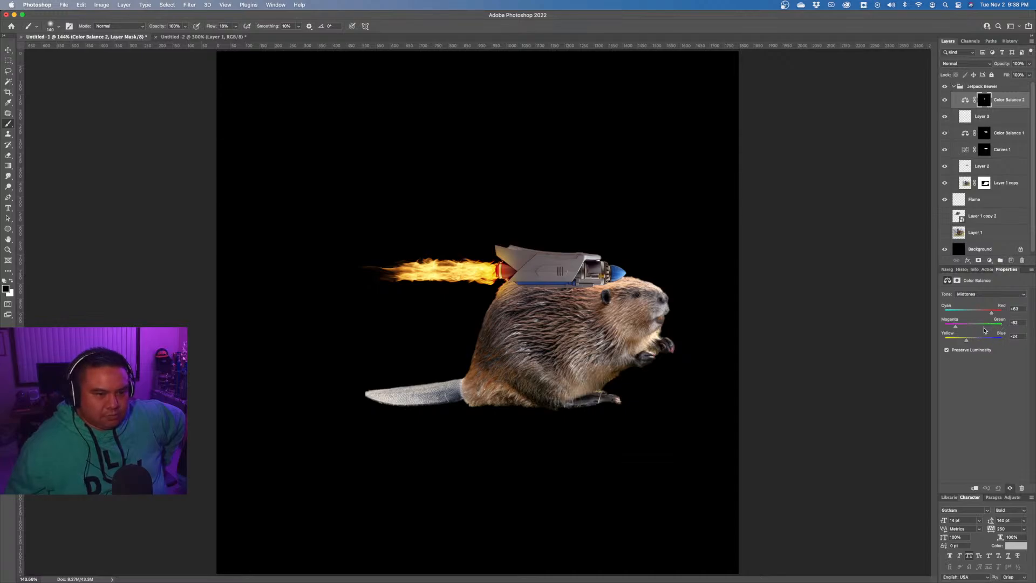
# Try shifting the Color Balance highlights toward red +34, magenta and yellow -21.
pyautogui.click(991, 294)
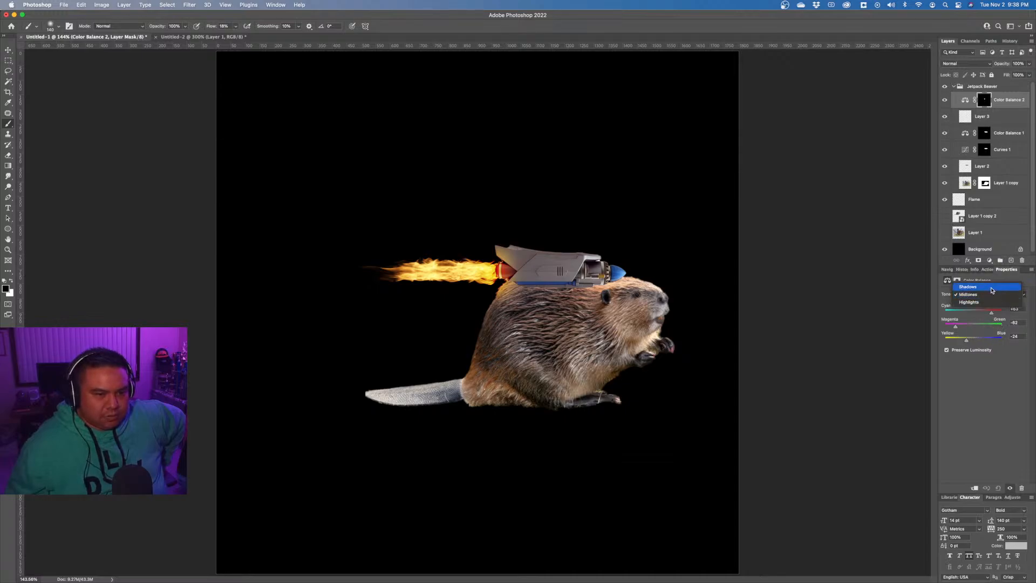
pyautogui.click(990, 302)
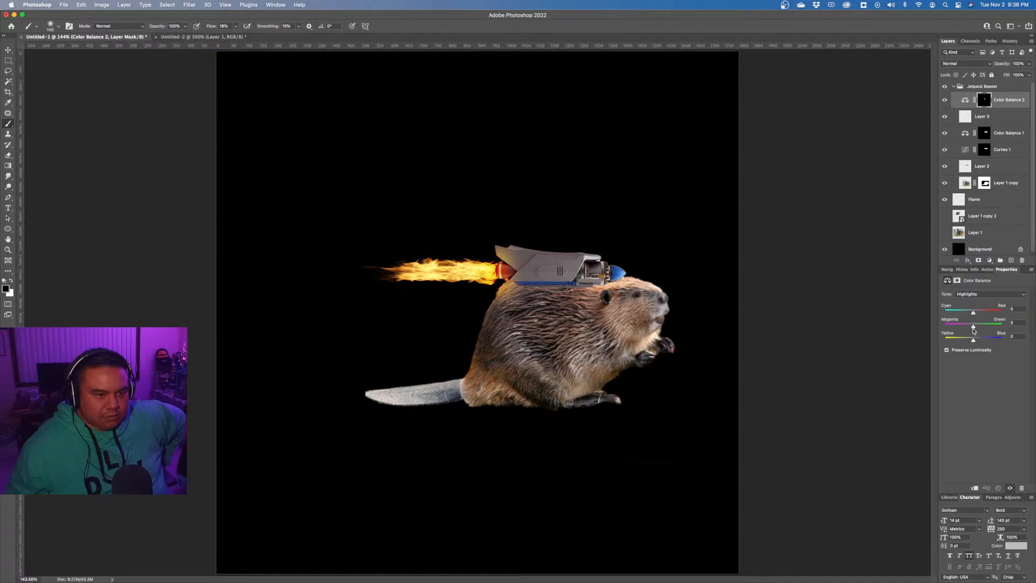
pyautogui.moveTo(973, 341); pyautogui.dragTo(974, 314)
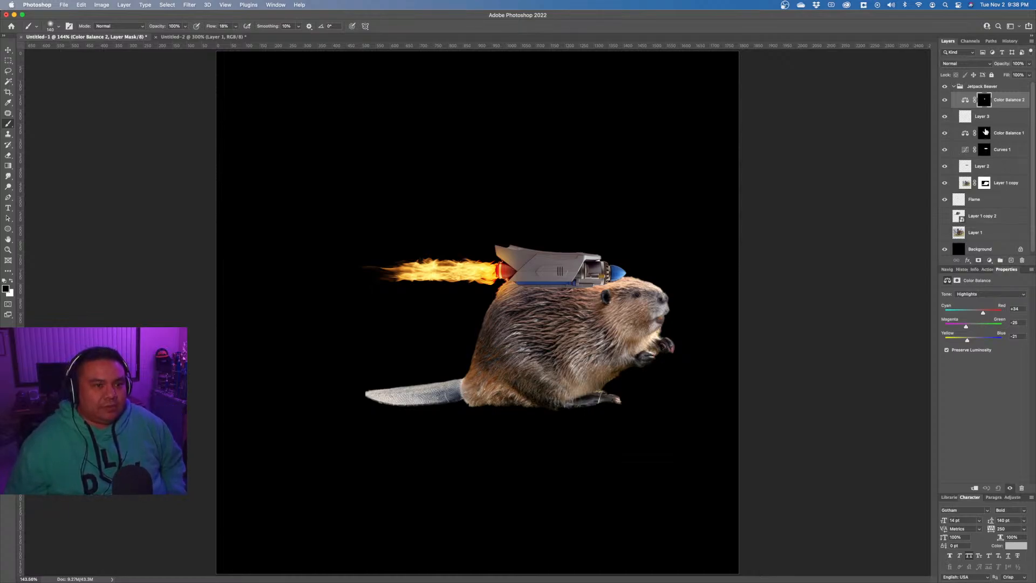
# Undo the Color Balance changes and remove that adjustment layer above Layer 3.
pyautogui.press('super+z')
pyautogui.press('super+z')
pyautogui.press('super+z')
pyautogui.press('super+z')
pyautogui.press('super+z')
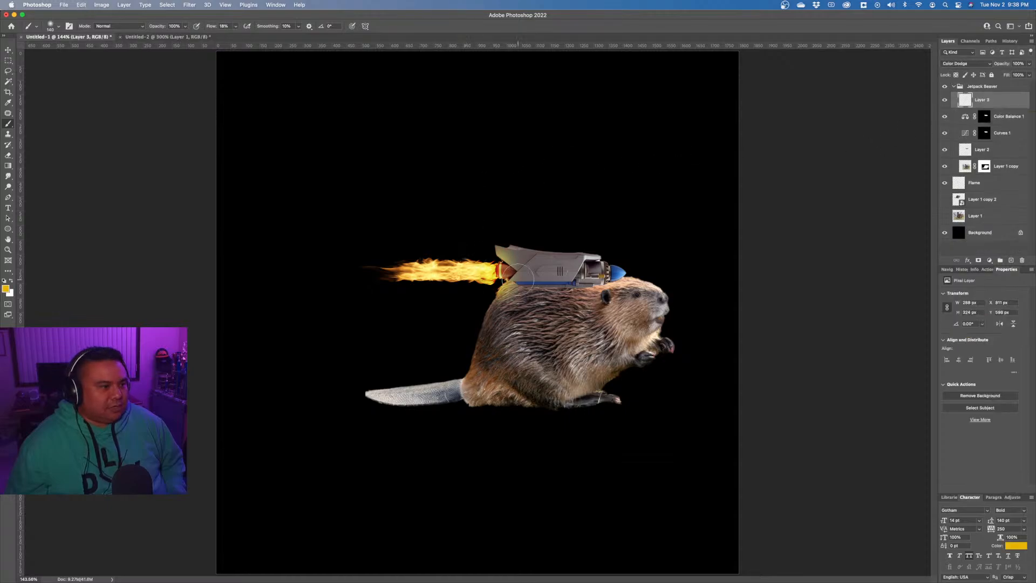
# Paint more yellow glow over the nozzle on Layer 3 and add a glow-masked Color Balance with midtones about +58 red, -8 magenta, -20 yellow.
pyautogui.moveTo(500, 270)
pyautogui.mouseDown()
pyautogui.moveTo(513, 256)
pyautogui.moveTo(509, 279)
pyautogui.moveTo(499, 282)
pyautogui.moveTo(509, 274)
pyautogui.mouseUp()
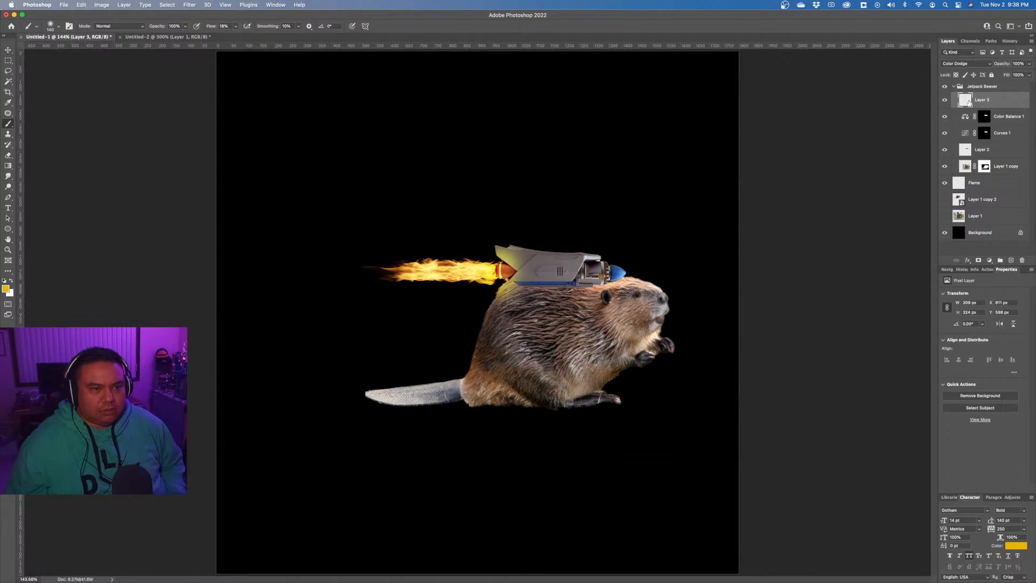
pyautogui.click(990, 261)
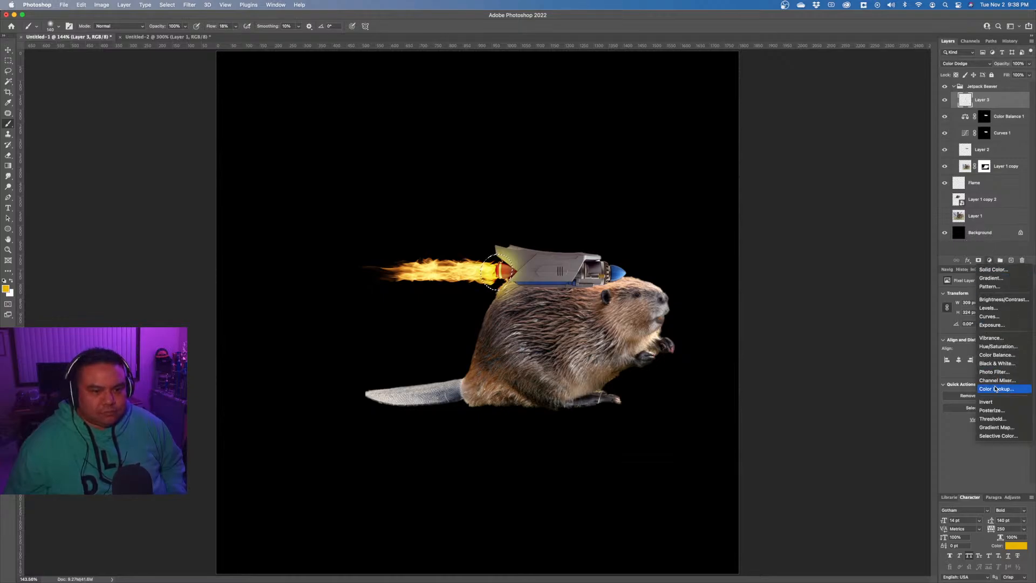
pyautogui.click(995, 354)
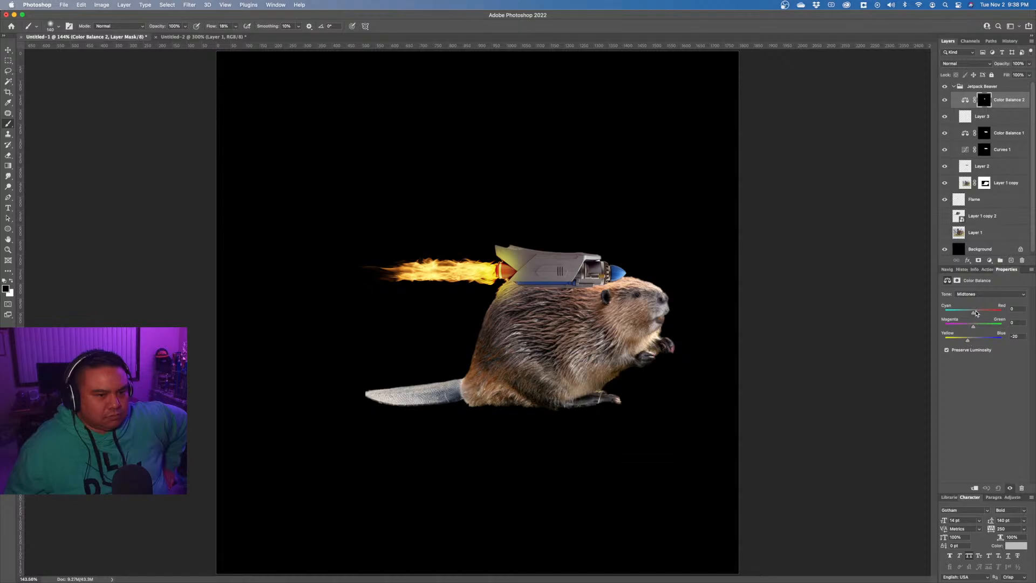
pyautogui.moveTo(984, 314); pyautogui.dragTo(971, 328)
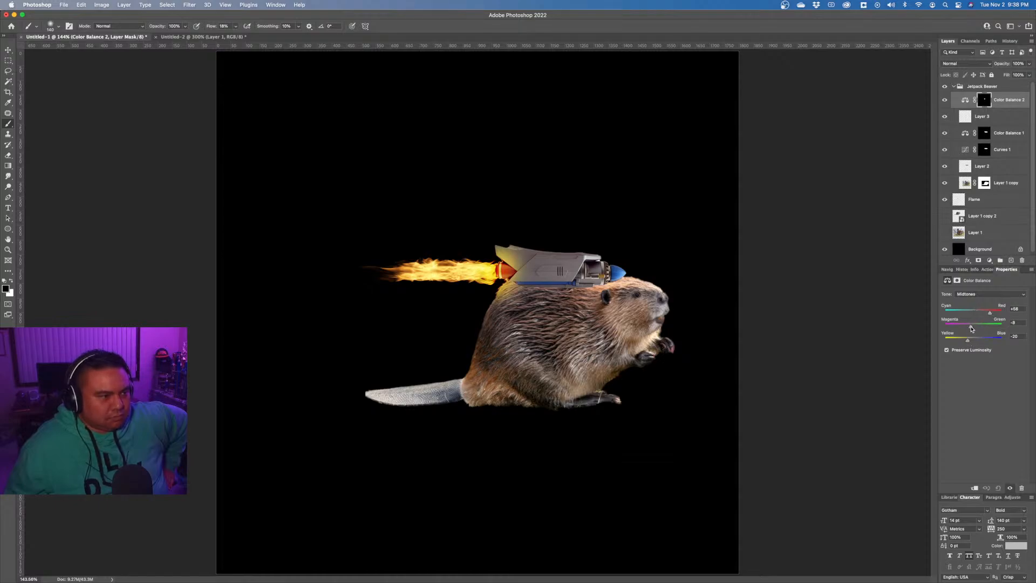
# Set the glow's Color Balance highlights to +34 red, -7 magenta and -11 yellow, and its shadows to +49 red and -14 yellow.
pyautogui.click(988, 295)
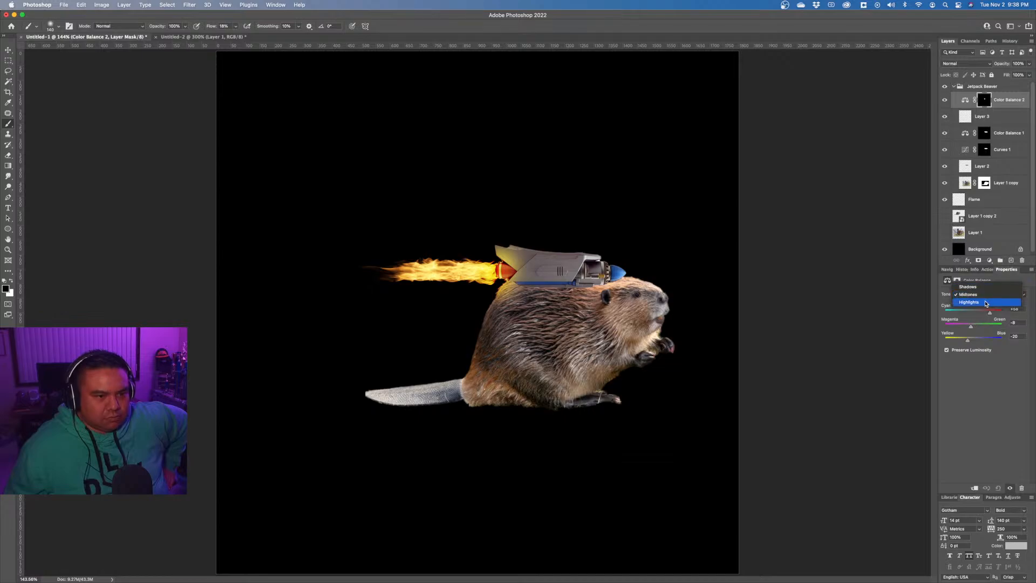
pyautogui.click(985, 304)
pyautogui.moveTo(981, 315); pyautogui.dragTo(973, 342)
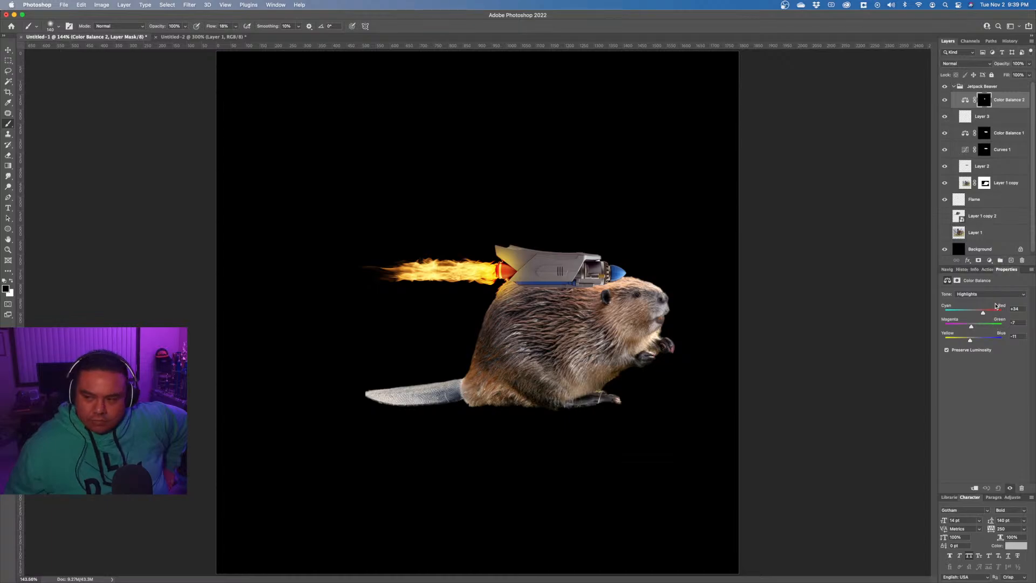
pyautogui.click(977, 294)
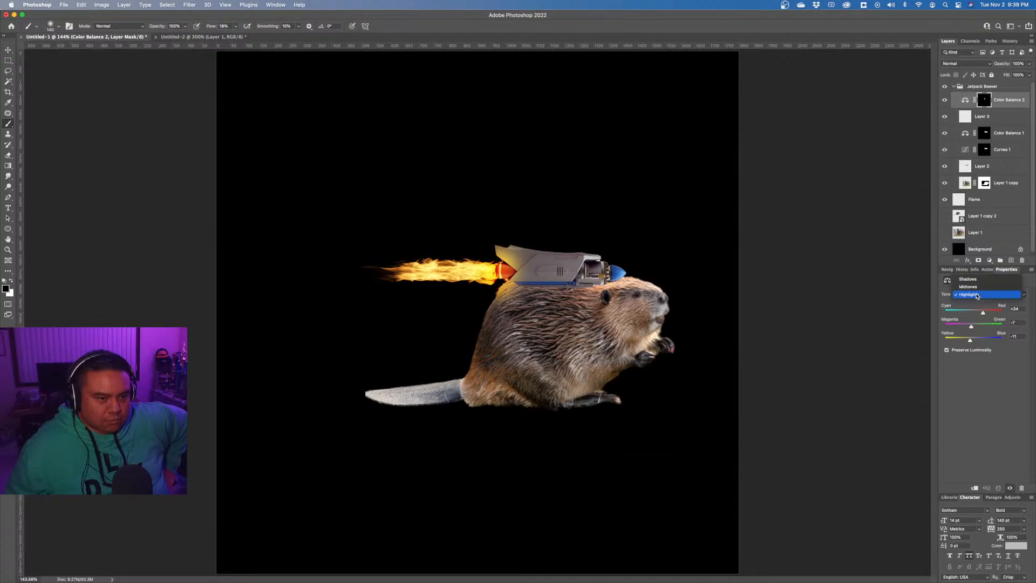
pyautogui.click(977, 276)
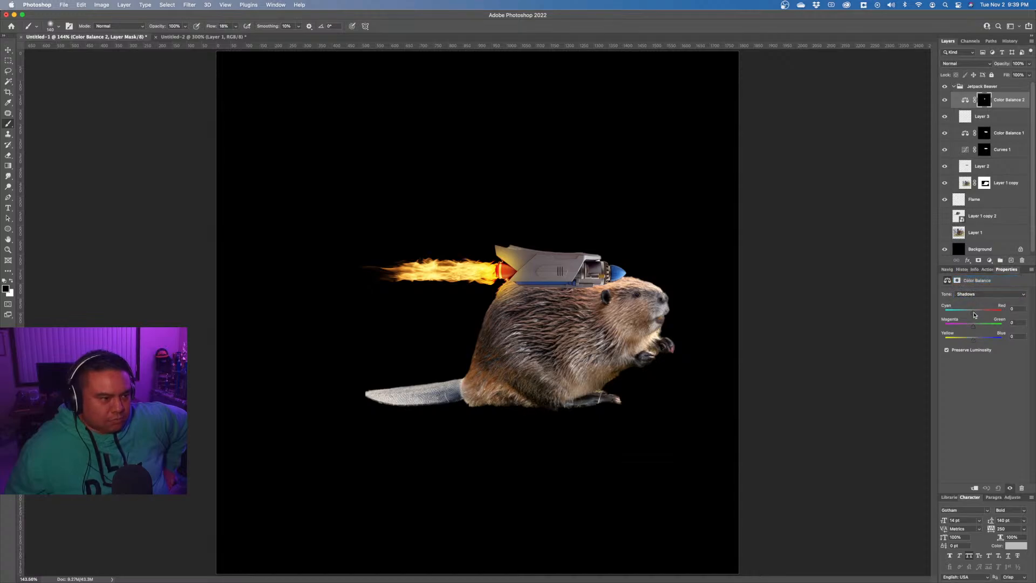
pyautogui.moveTo(974, 313); pyautogui.dragTo(994, 316)
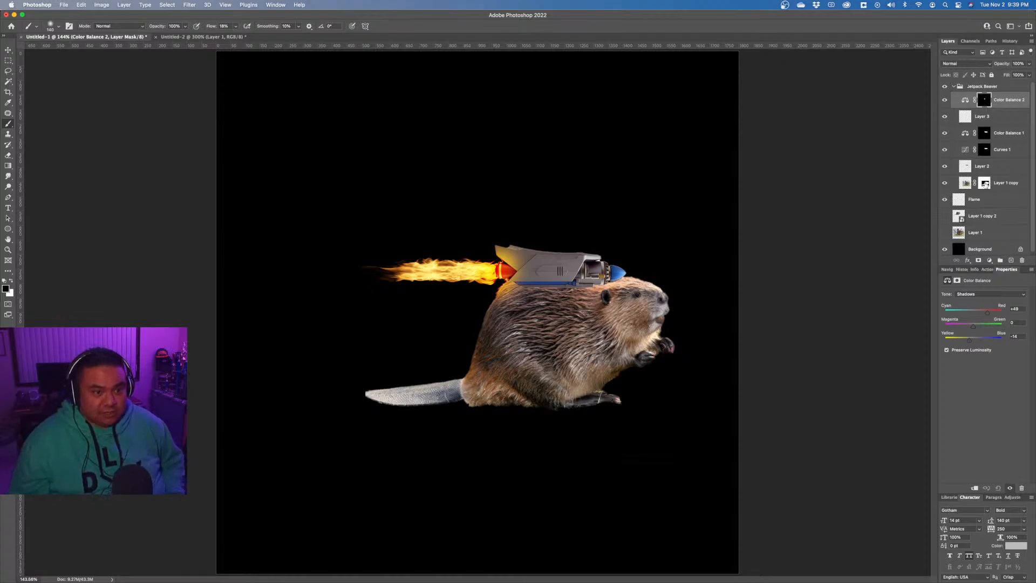
pyautogui.keyDown('super'); pyautogui.click(968, 170); pyautogui.keyUp('super')
pyautogui.press('super+d')
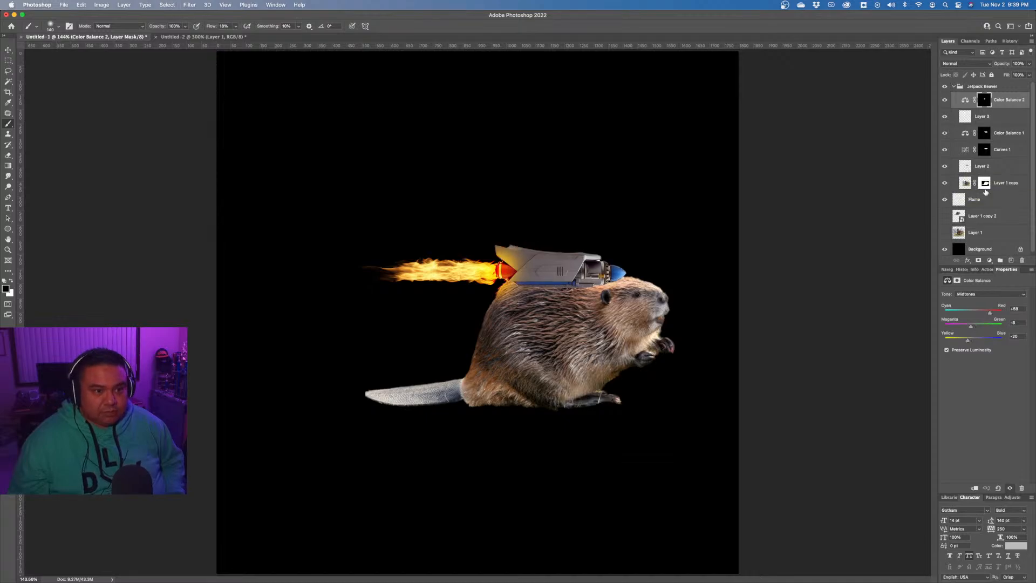
# Rename Layer 2 as Jetpack.
pyautogui.doubleClick(982, 167)
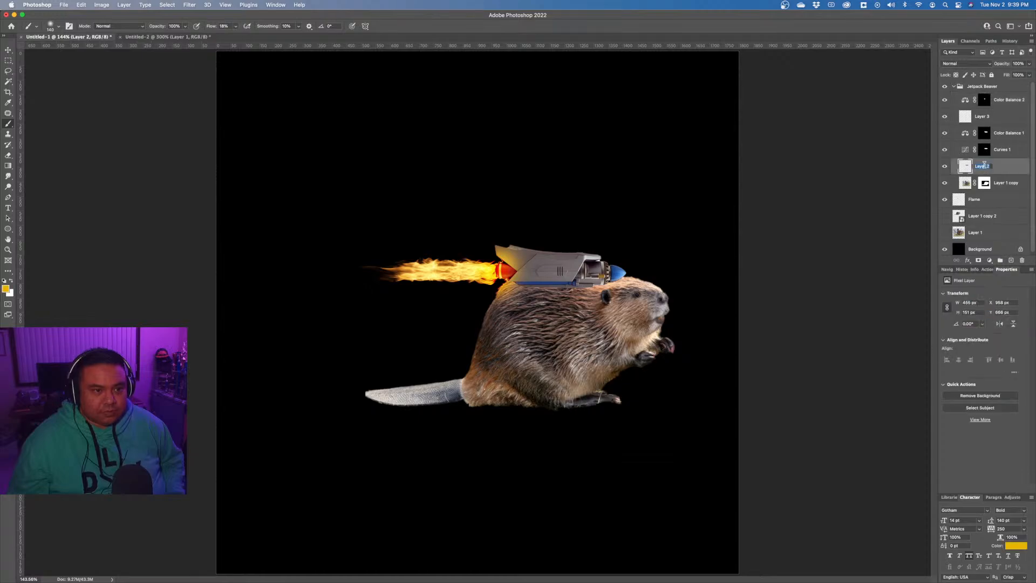
pyautogui.write('Jeta')
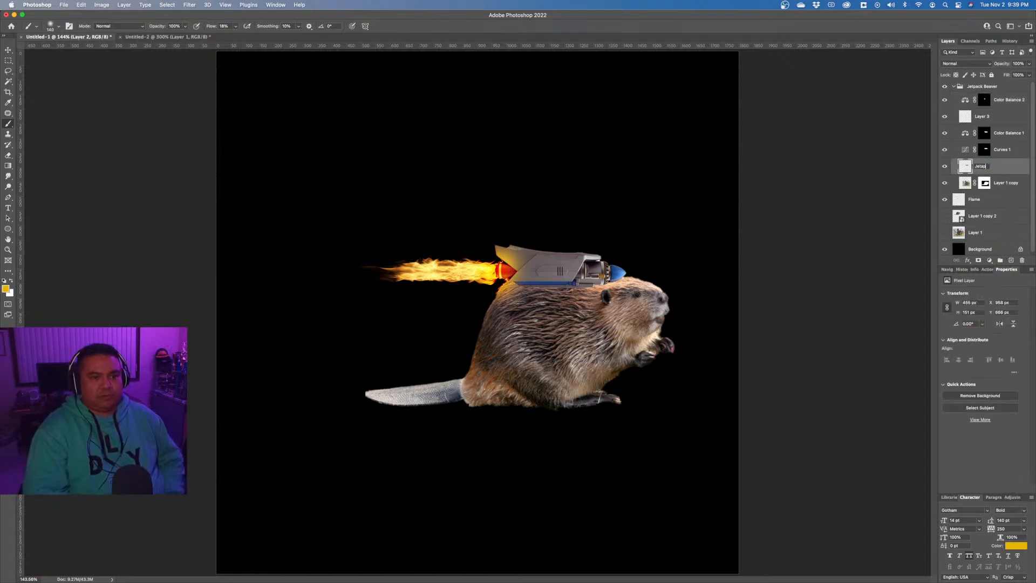
pyautogui.write('p')
pyautogui.press('Return')
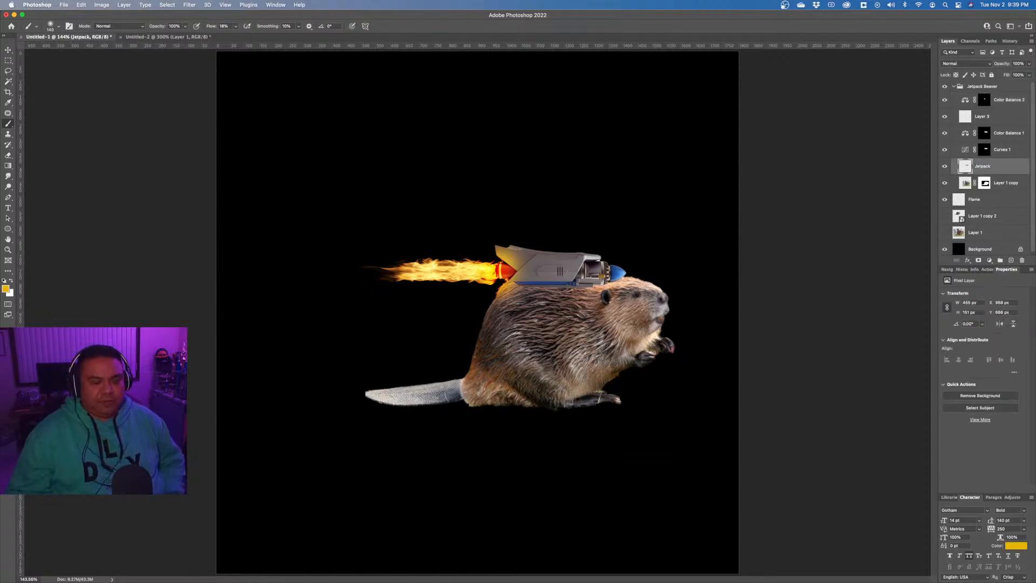
# Rename the masked layer "Layer 1 copy" as Beaver with Mask.
pyautogui.doubleClick(1013, 183)
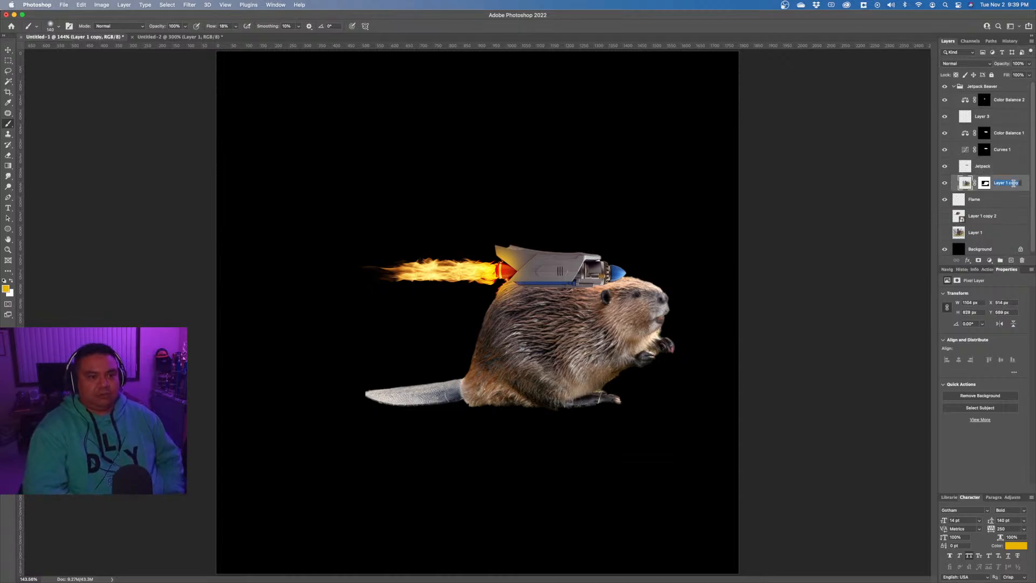
pyautogui.write('Beaver with Mas')
pyautogui.write('k')
pyautogui.press('Return')
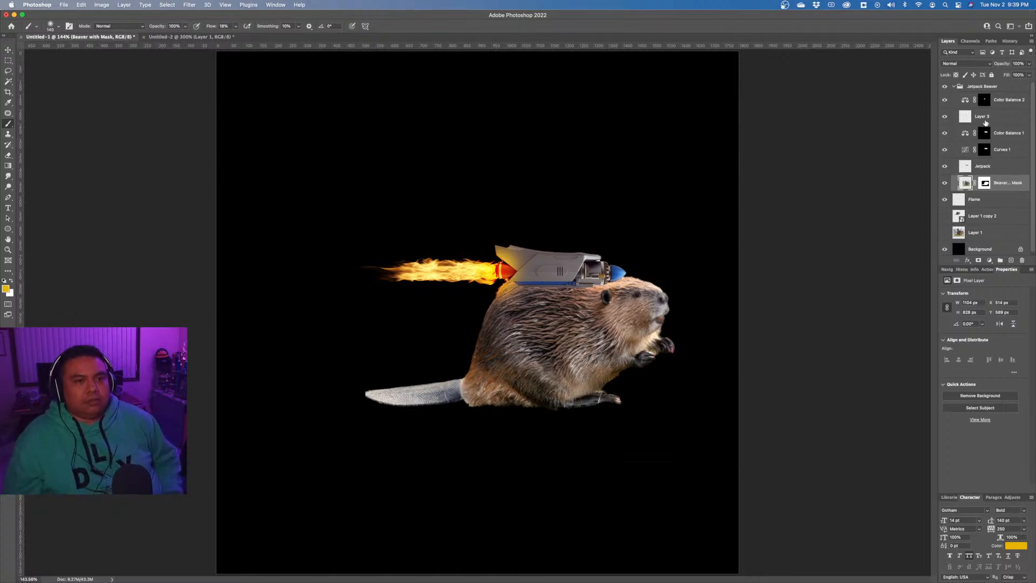
# Check what Layer 3 contributes by toggling its visibility, and rename it as Flame Glow.
pyautogui.click(944, 117)
pyautogui.click(944, 117)
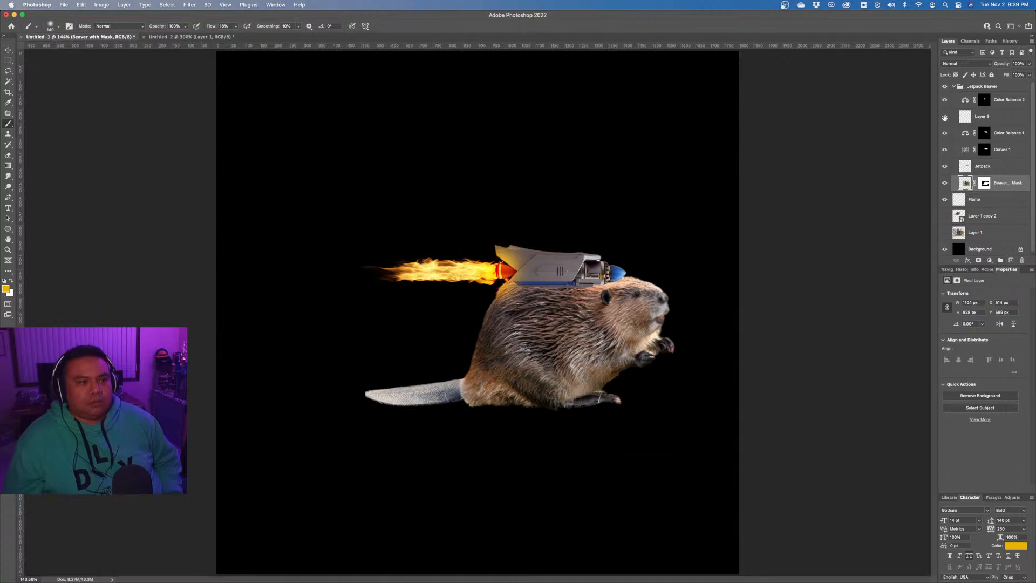
pyautogui.doubleClick(982, 116)
pyautogui.write('Flame Glow')
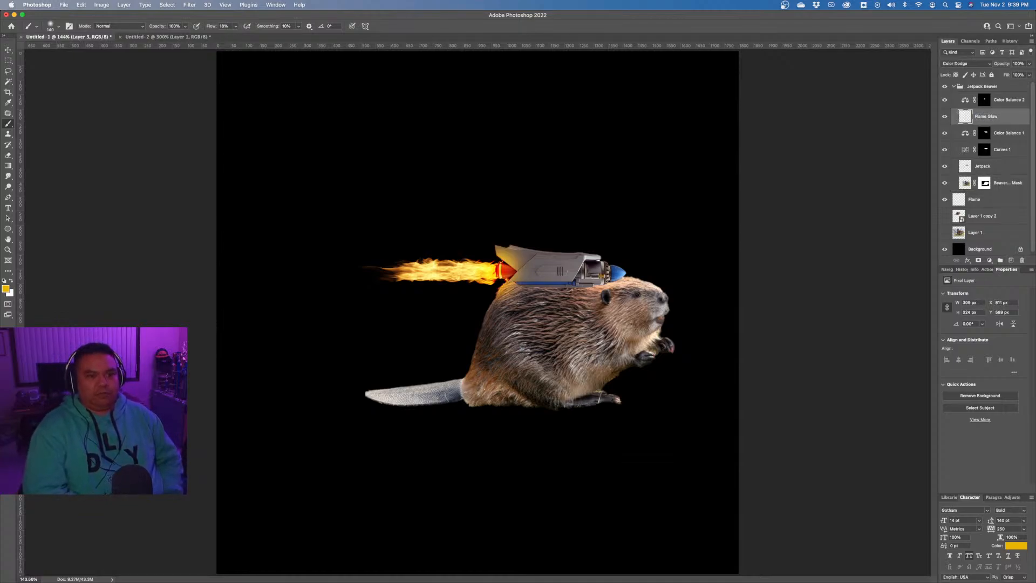
pyautogui.press('Return')
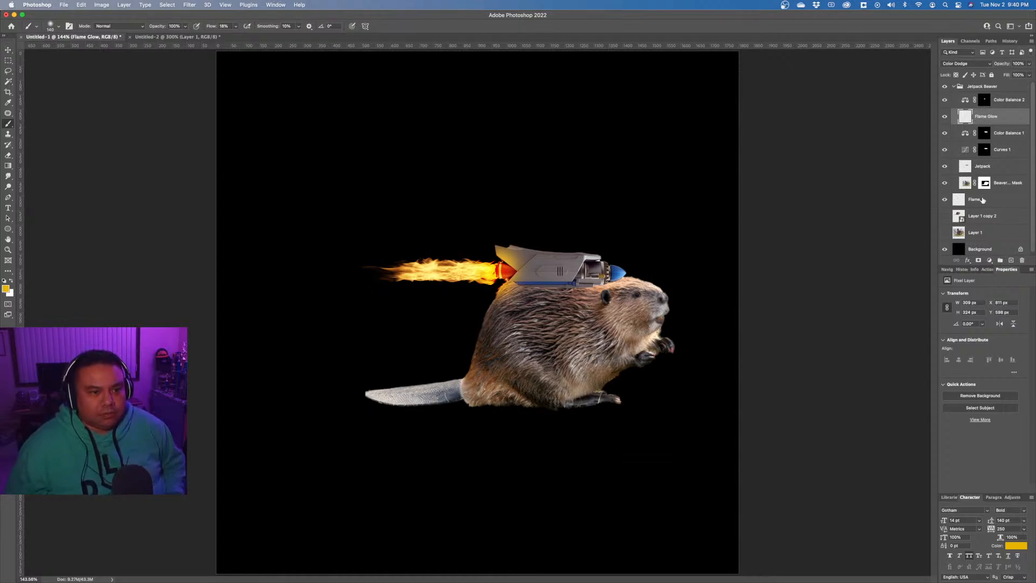
# Load the Beaver with Mask layer's mask as a selection and darken the beaver with a Curves adjustment, midpoint at input 123, output 94.
pyautogui.moveTo(988, 117)
pyautogui.mouseDown()
pyautogui.moveTo(978, 189)
pyautogui.moveTo(974, 95)
pyautogui.moveTo(977, 118)
pyautogui.mouseUp()
pyautogui.click(1020, 185)
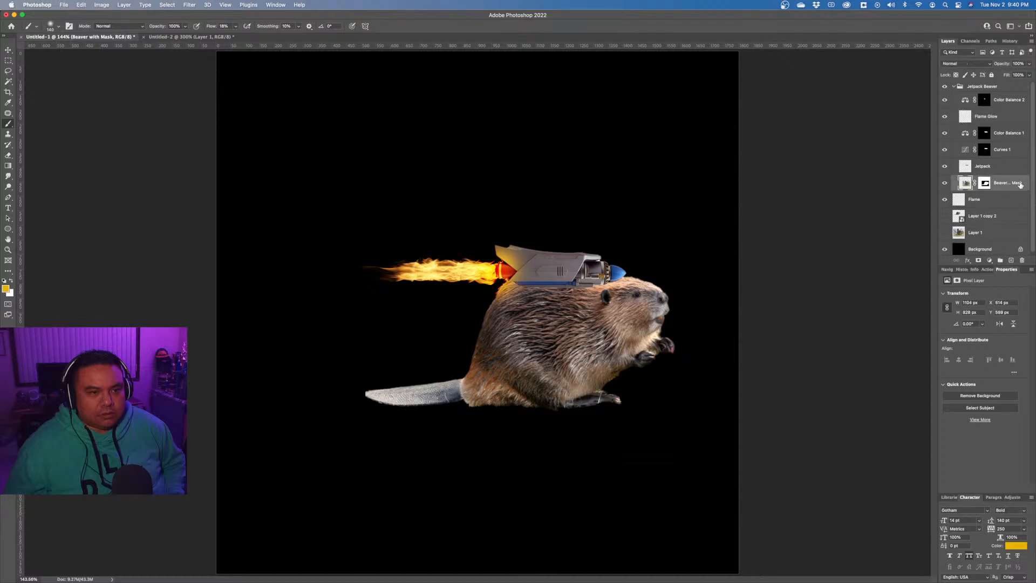
pyautogui.keyDown('super'); pyautogui.click(985, 185); pyautogui.keyUp('super')
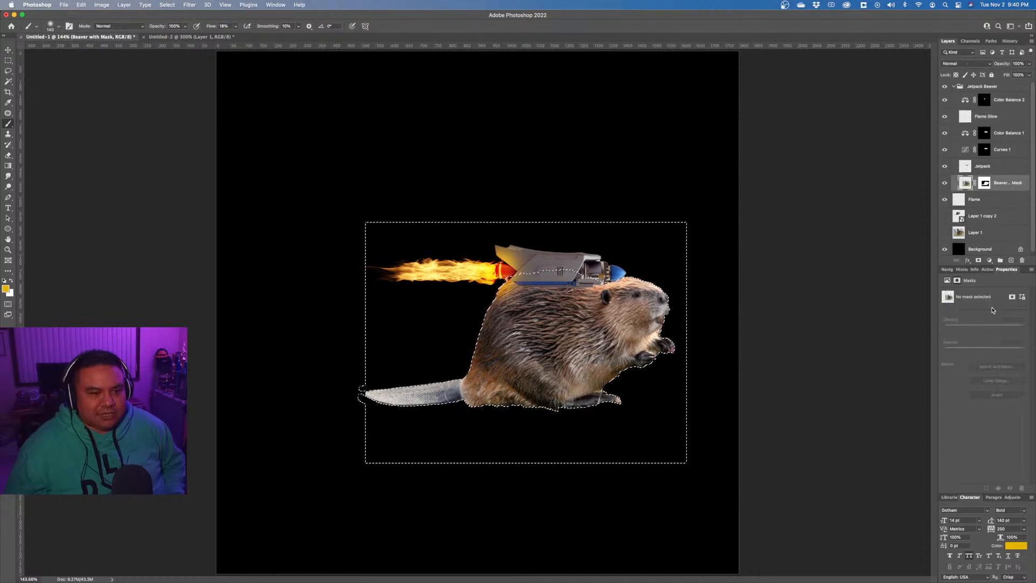
pyautogui.click(990, 261)
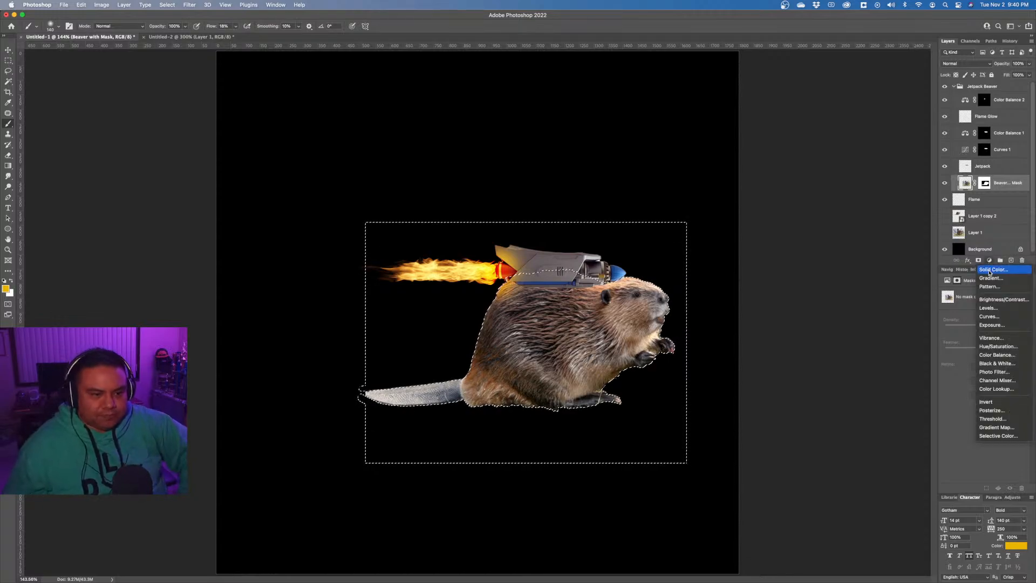
pyautogui.click(991, 317)
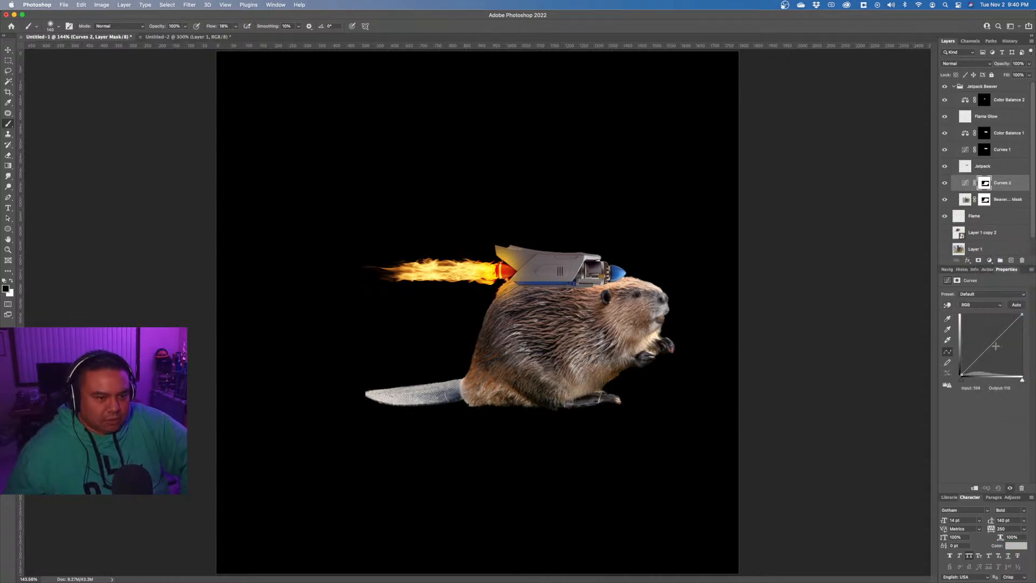
pyautogui.moveTo(991, 346); pyautogui.dragTo(990, 351)
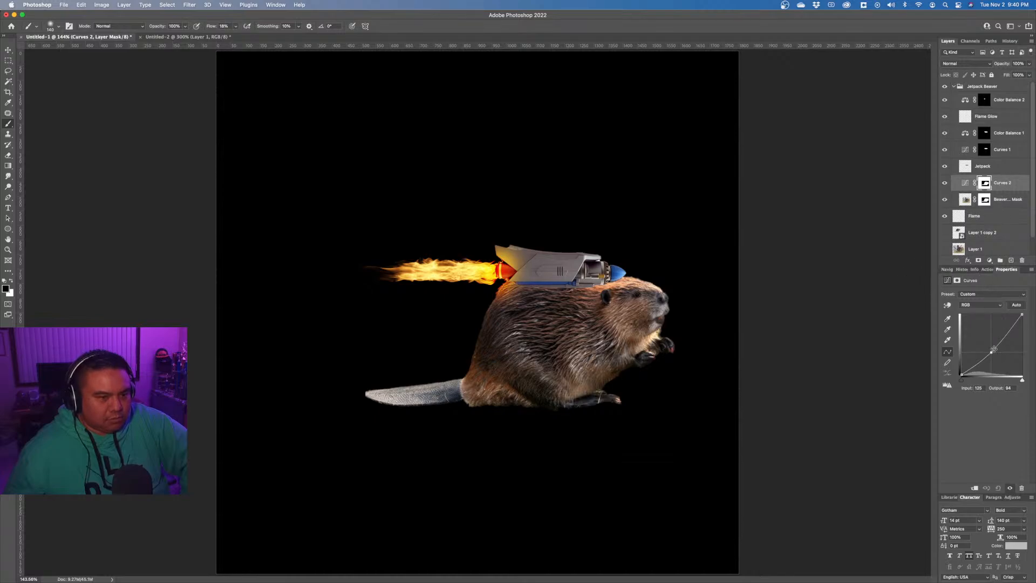
pyautogui.moveTo(991, 351); pyautogui.dragTo(988, 354)
pyautogui.moveTo(988, 354); pyautogui.dragTo(990, 354)
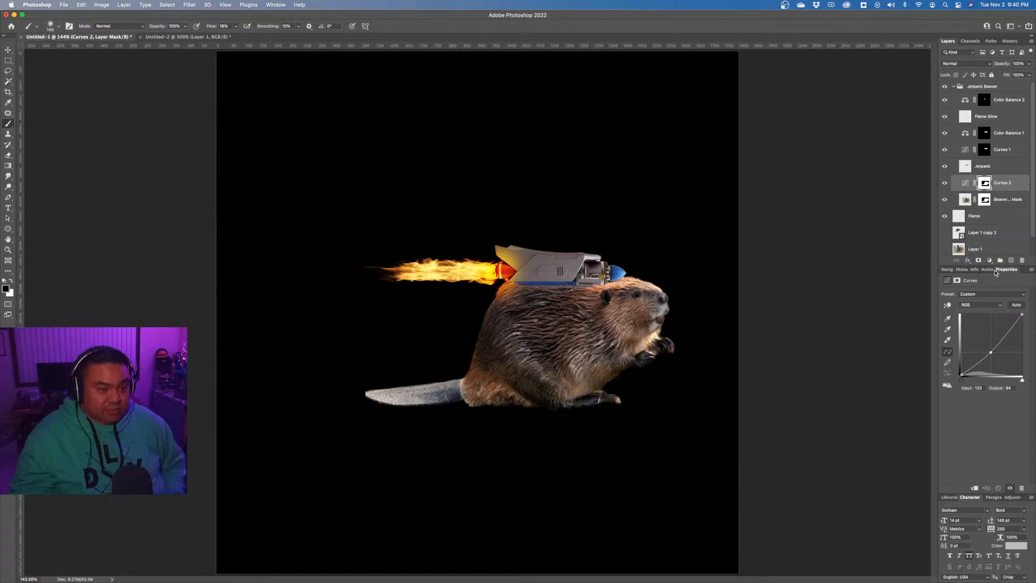
# Select the beaver's tail with Quick Selection and darken it with a Curves adjustment, midpoint at input 137, output 103.
pyautogui.click(985, 182)
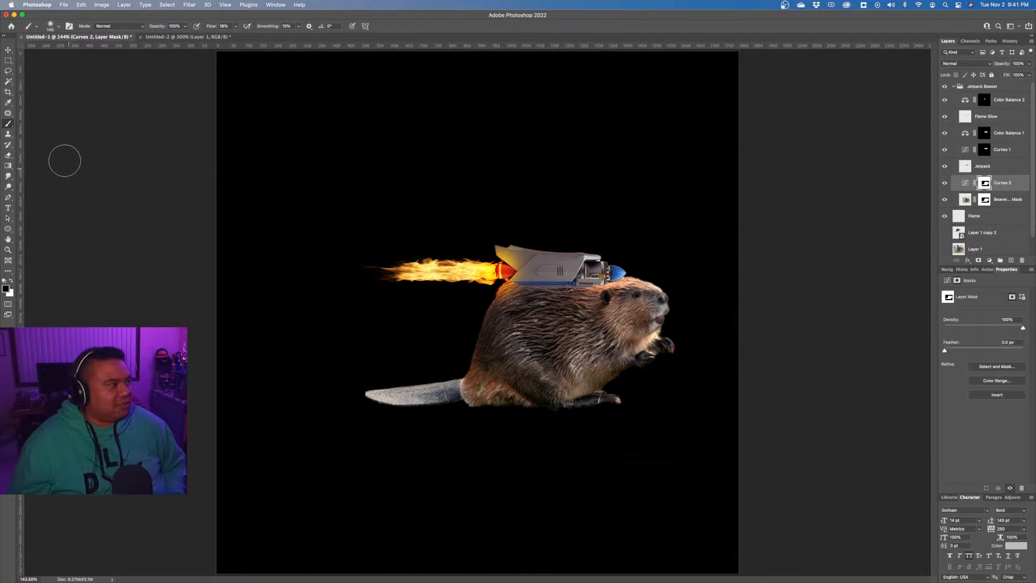
pyautogui.click(8, 82)
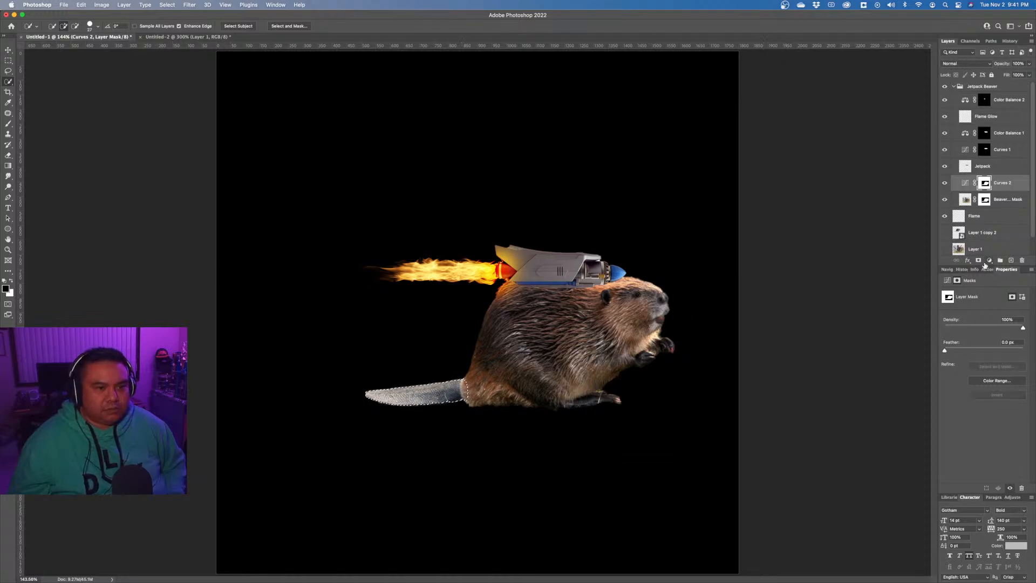
pyautogui.click(990, 261)
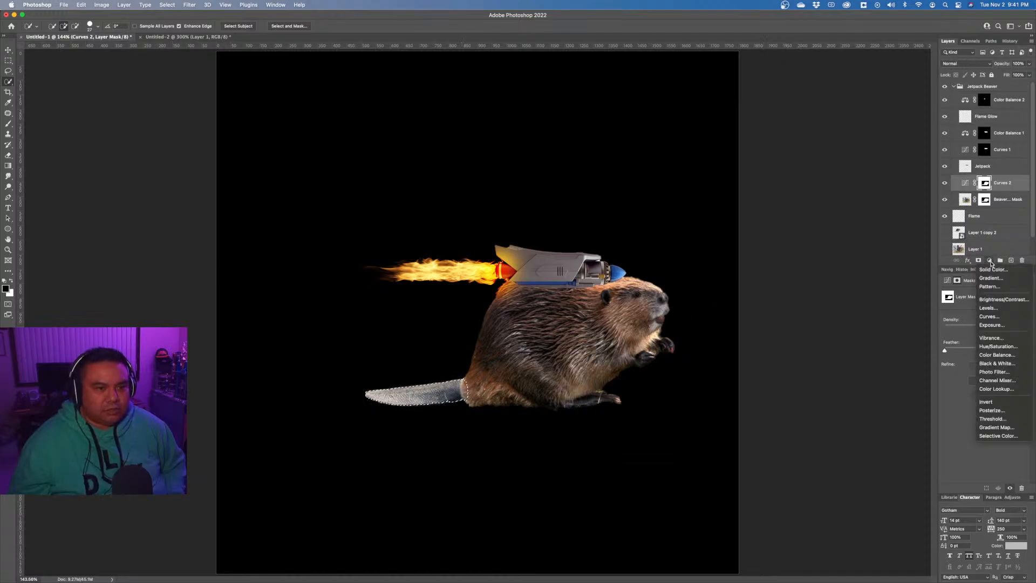
pyautogui.click(996, 317)
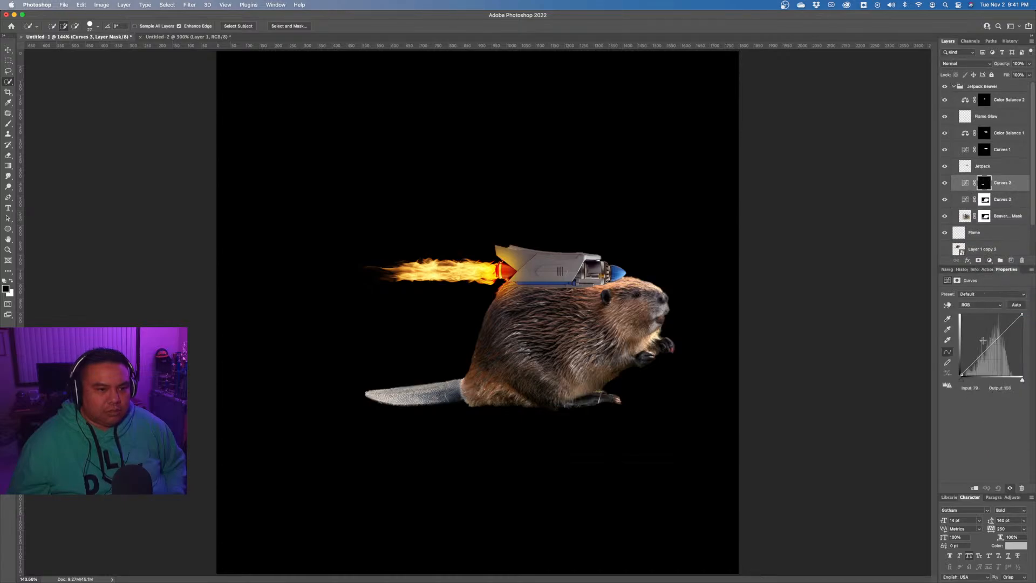
pyautogui.moveTo(989, 346); pyautogui.dragTo(994, 351)
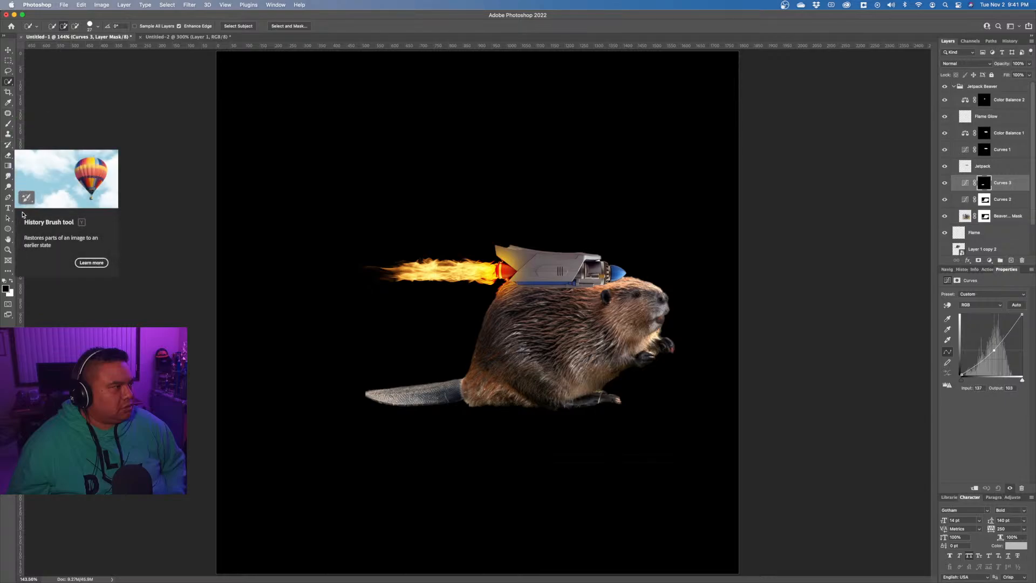
pyautogui.press('b')
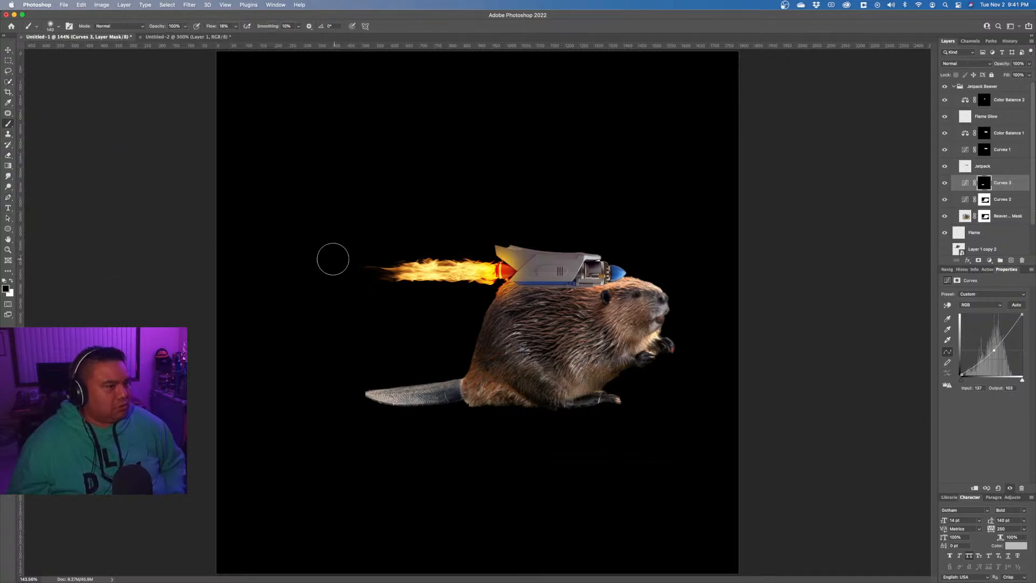
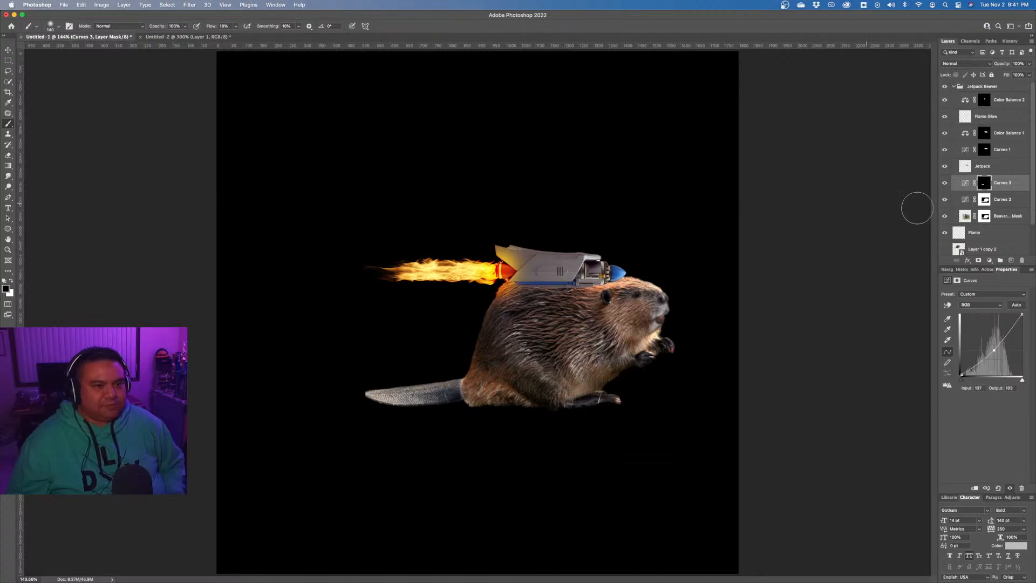
# Save the composite in Photoshop format as JetpackBeaverLivestream.psd in the Pictures folder, with Maximize Compatibility on.
pyautogui.click(65, 5)
pyautogui.click(79, 94)
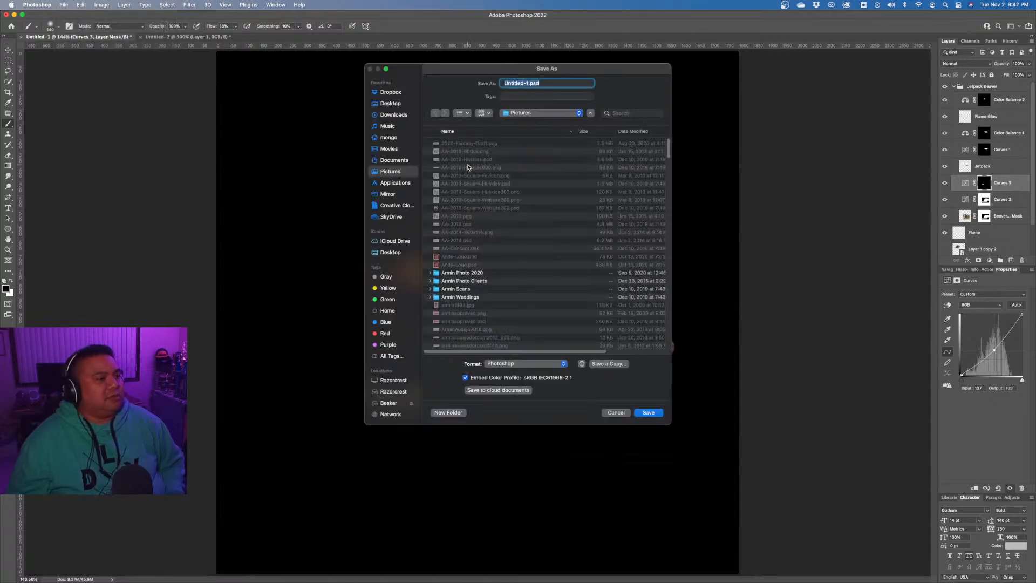
pyautogui.click(526, 84)
pyautogui.moveTo(530, 83); pyautogui.dragTo(475, 77)
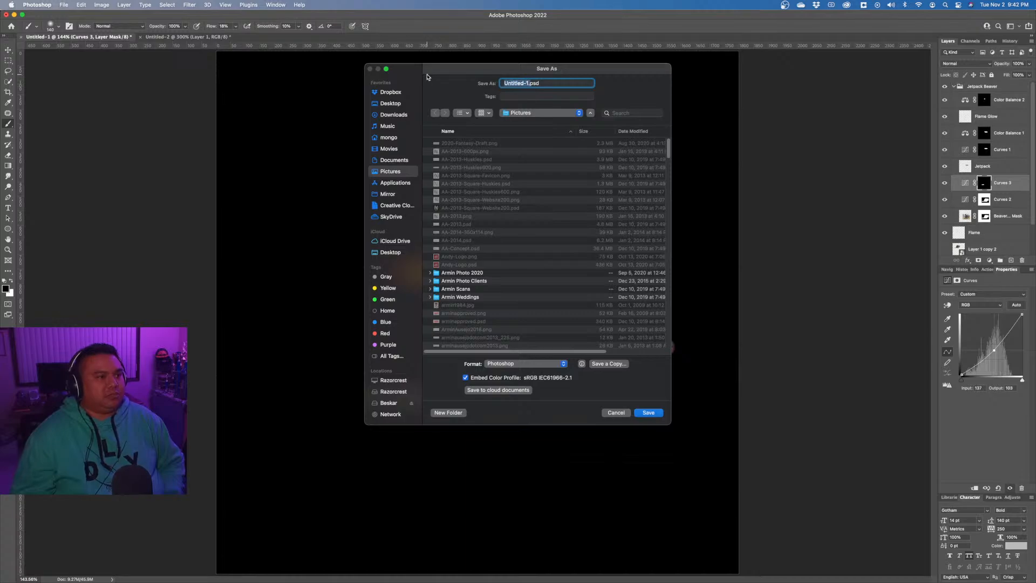
pyautogui.write('JetpackBeaverLivestream')
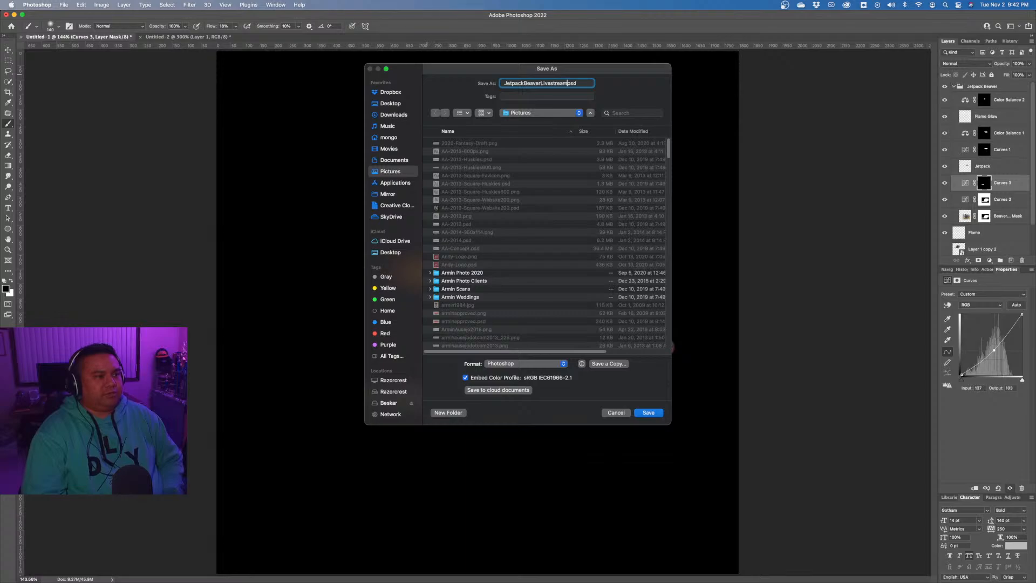
pyautogui.press('Return')
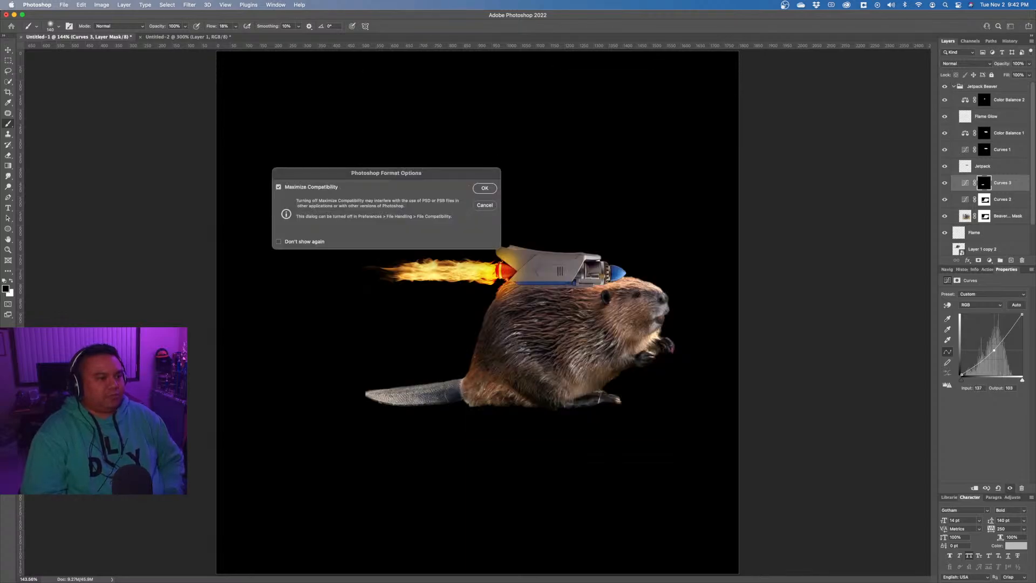
pyautogui.press('Return')
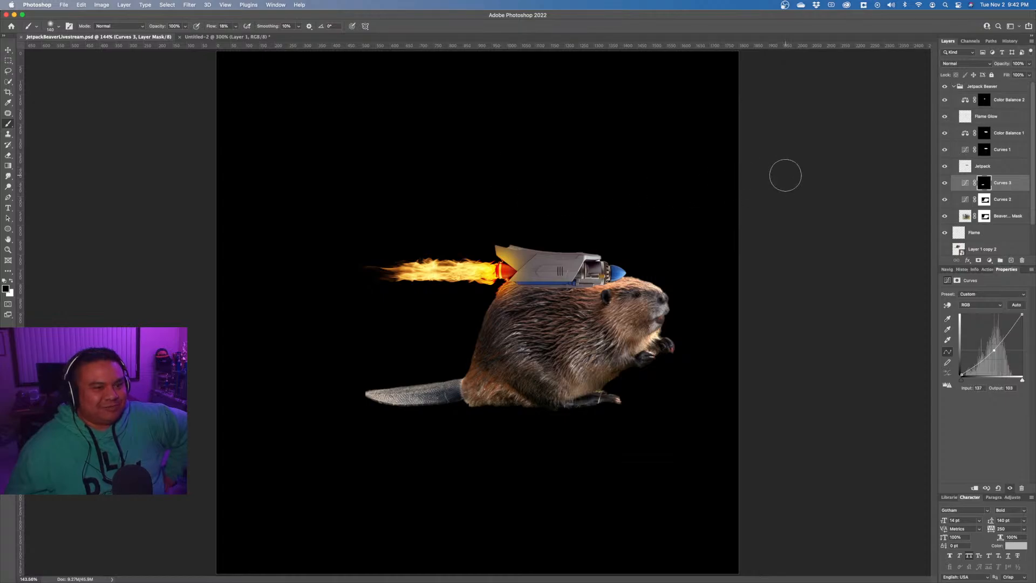
# Try merging all visible layers including the black background, and set up a crop at the 2:3 (4:6) ratio swapped to landscape.
pyautogui.click(1031, 42)
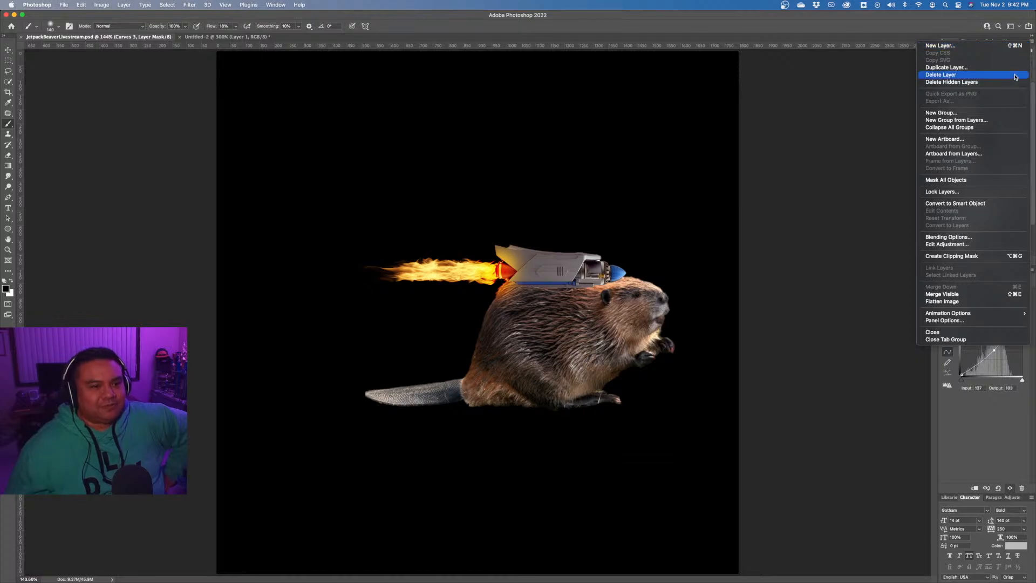
pyautogui.click(987, 296)
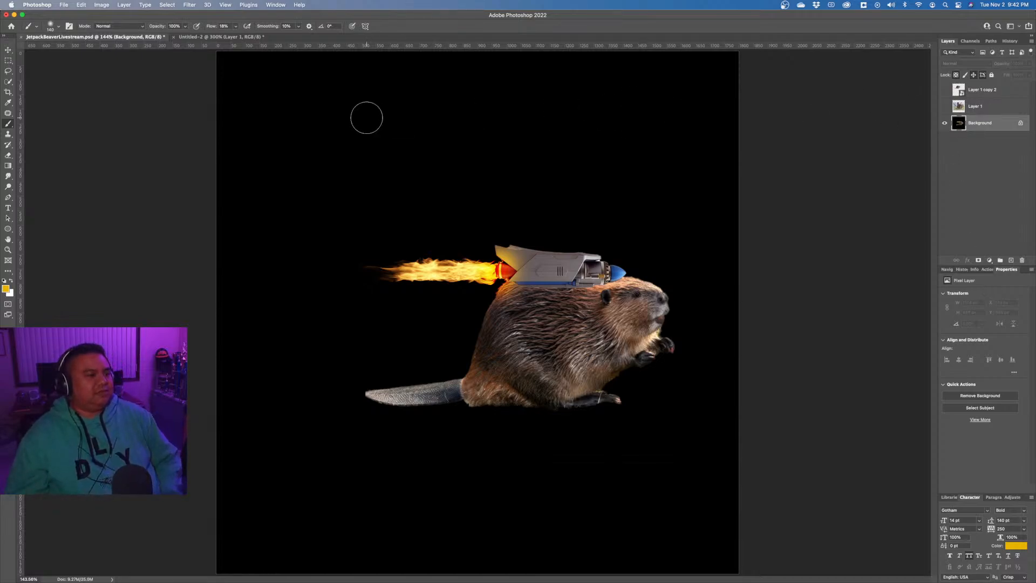
pyautogui.click(8, 93)
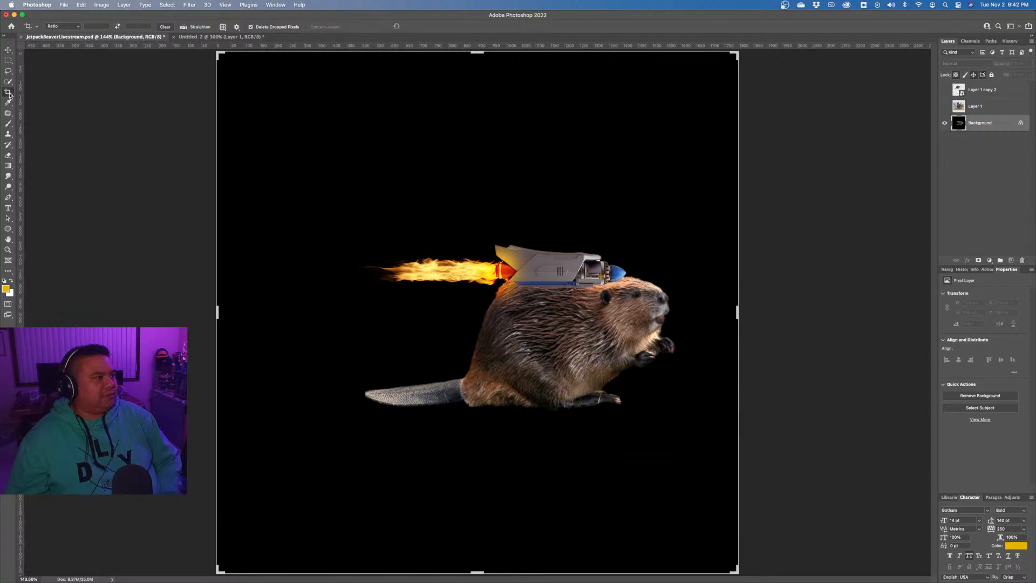
pyautogui.click(71, 27)
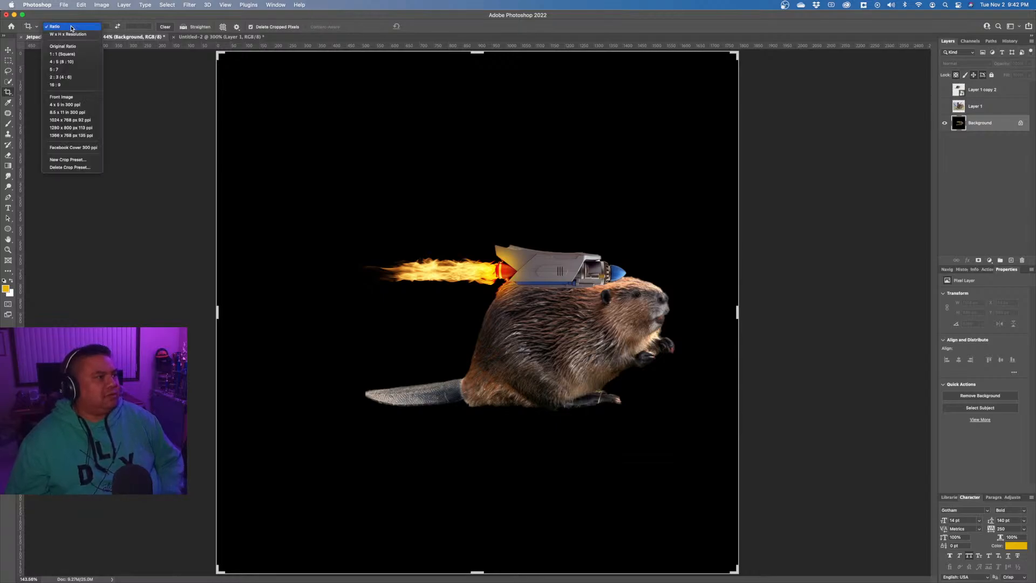
pyautogui.click(72, 78)
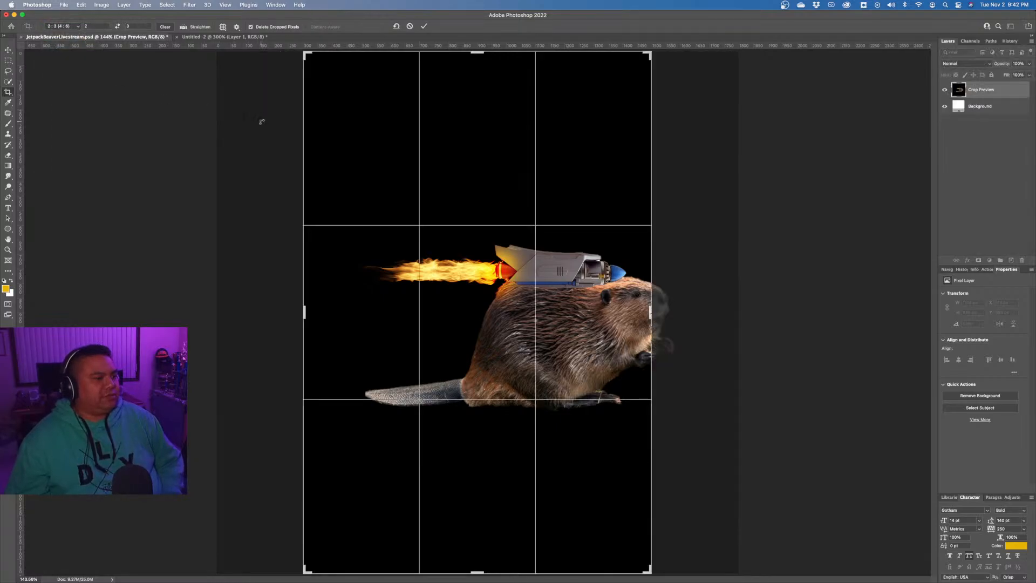
pyautogui.click(118, 26)
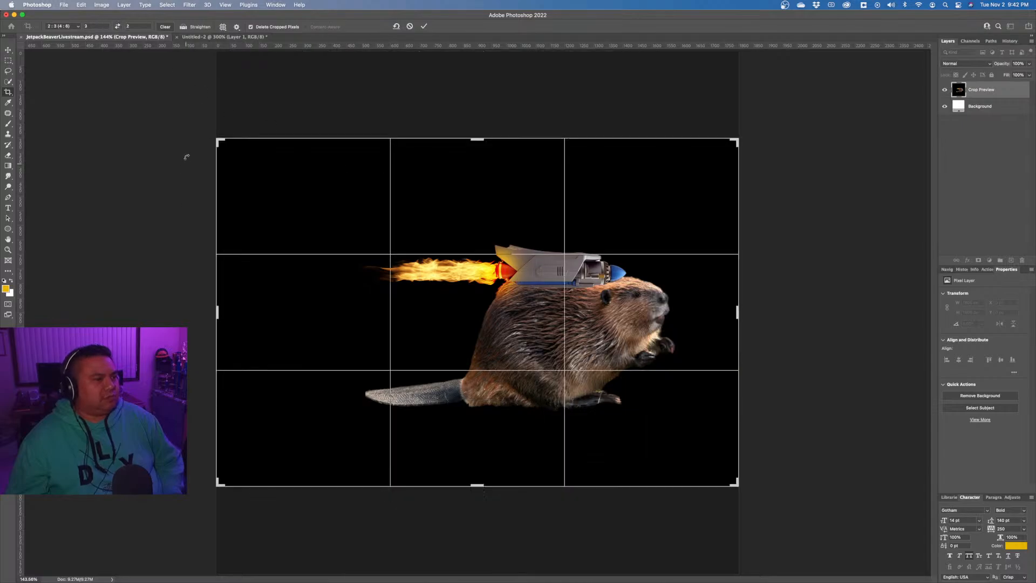
# Tighten the landscape crop around the beaver, jetpack and flame, center the subject in the frame, and apply the crop.
pyautogui.moveTo(218, 142); pyautogui.dragTo(264, 152)
pyautogui.press('super+z')
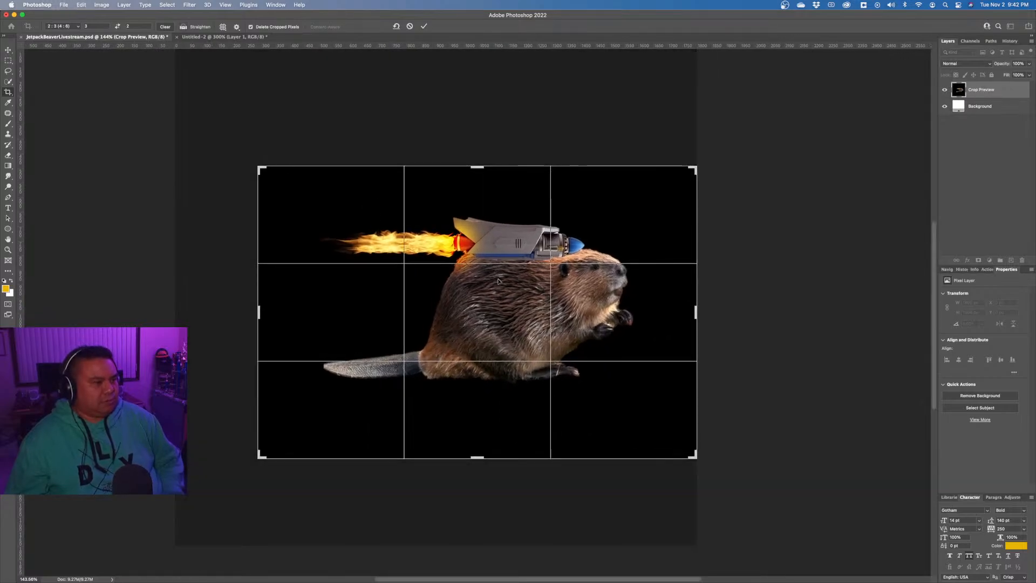
pyautogui.moveTo(485, 304); pyautogui.dragTo(492, 325)
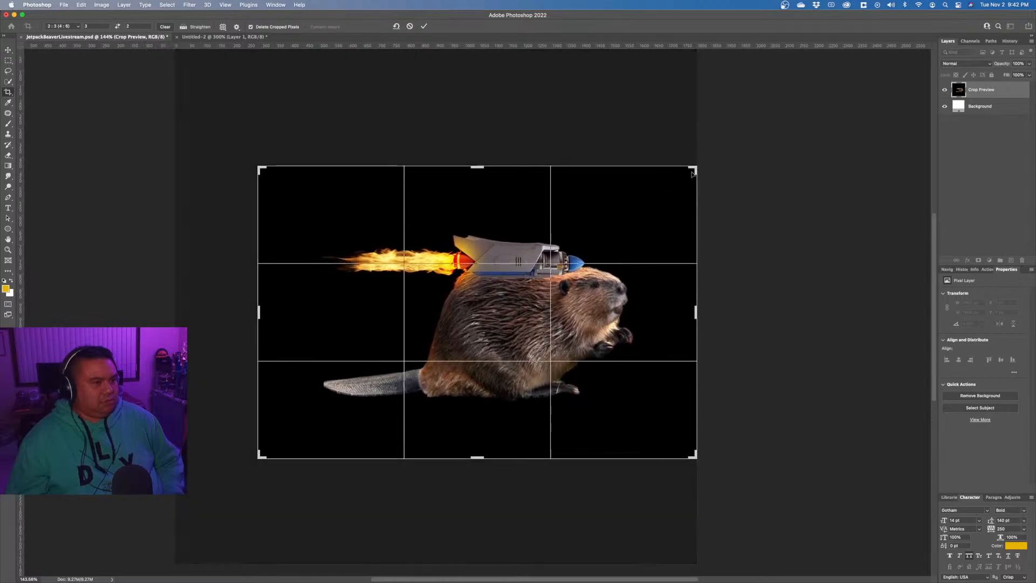
pyautogui.moveTo(694, 169); pyautogui.dragTo(666, 180)
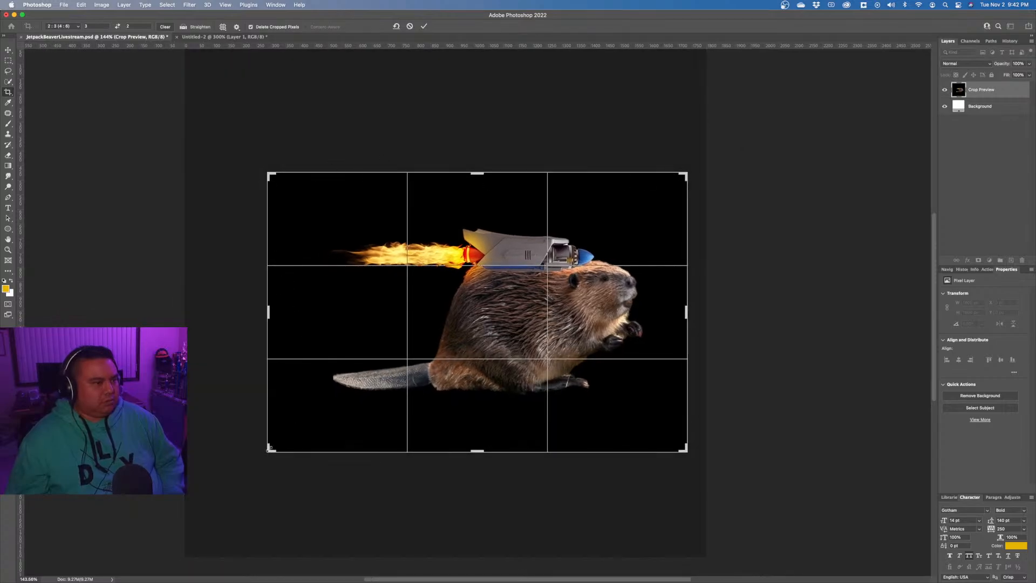
pyautogui.moveTo(269, 448); pyautogui.dragTo(290, 431)
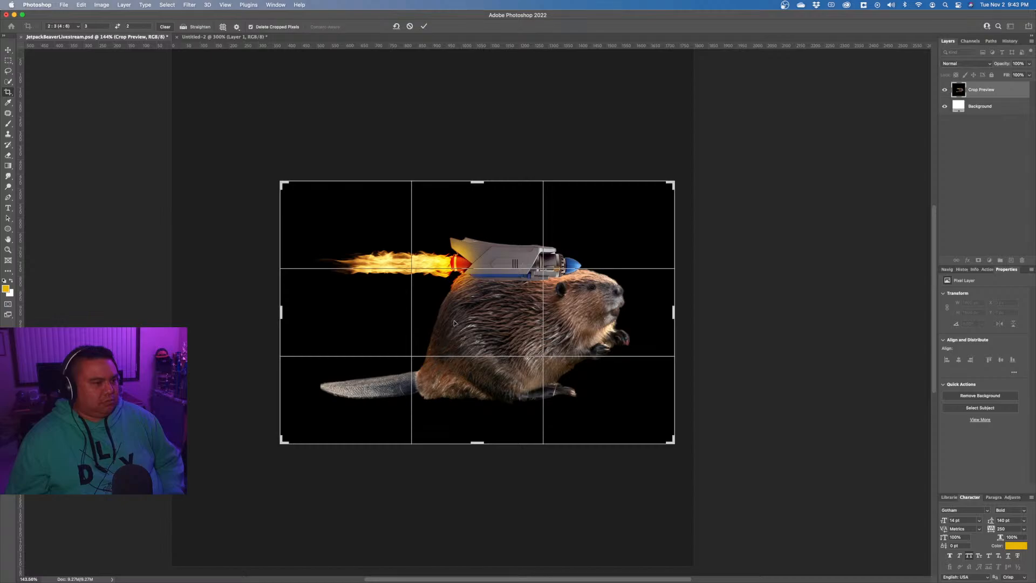
pyautogui.moveTo(454, 323); pyautogui.dragTo(454, 315)
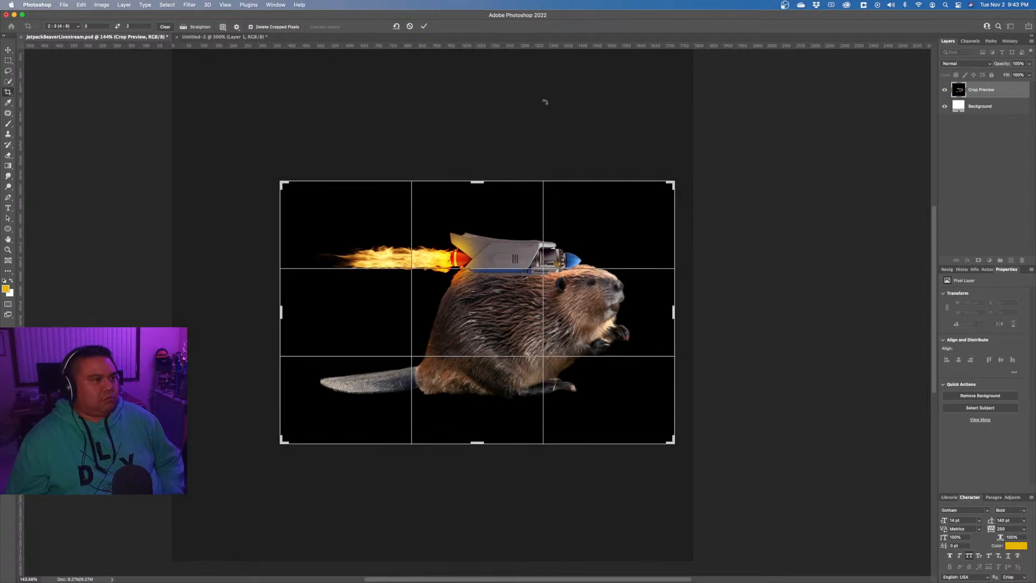
pyautogui.click(424, 27)
pyautogui.press('z')
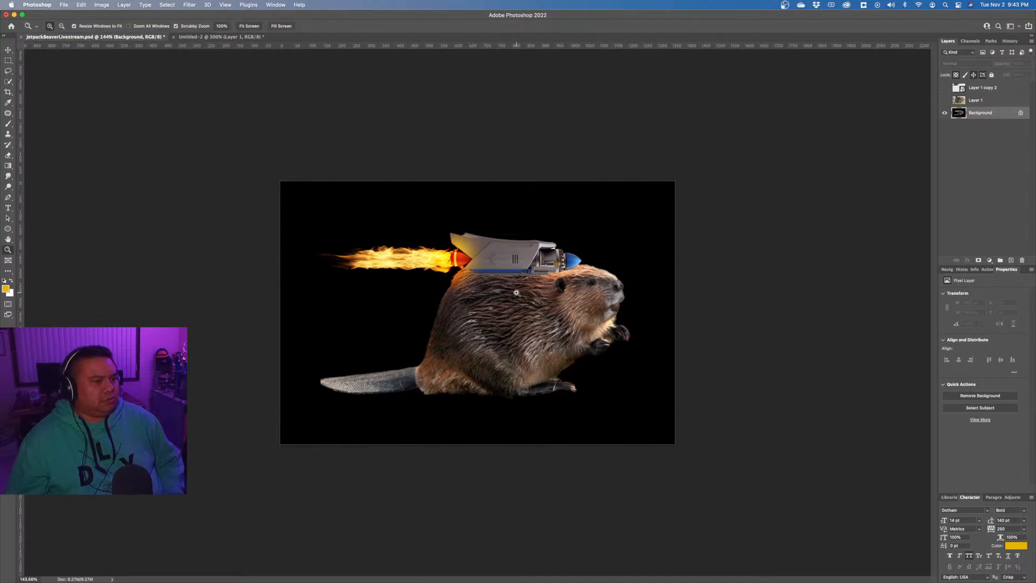
pyautogui.click(517, 293)
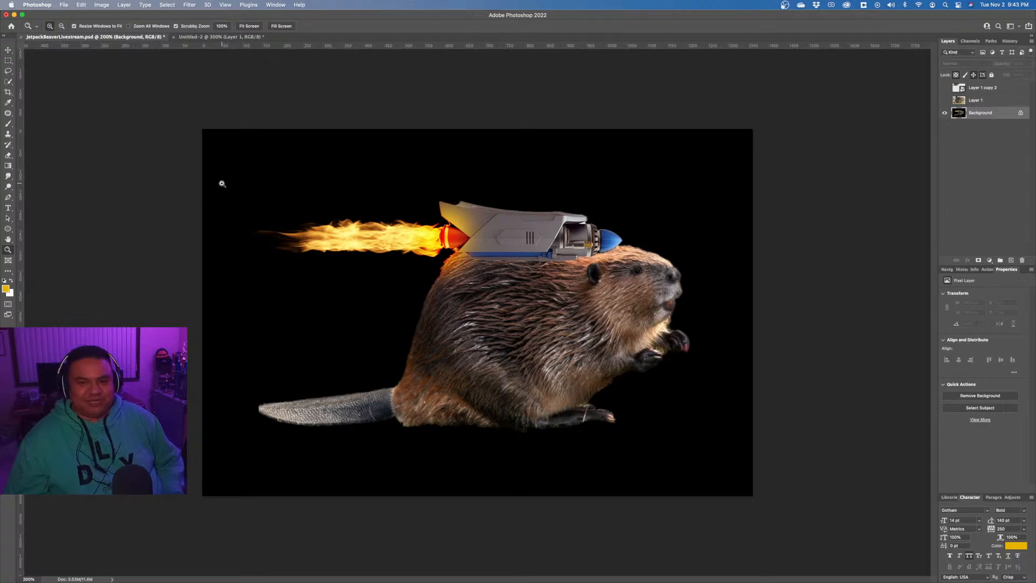
# Undo the crop and the merge of the visible layers.
pyautogui.click(62, 5)
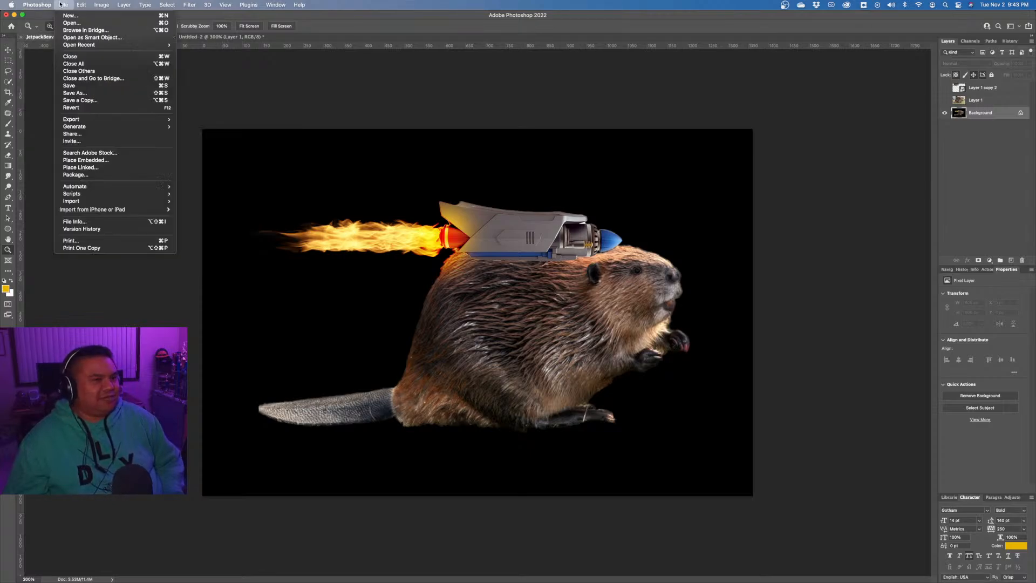
pyautogui.click(63, 4)
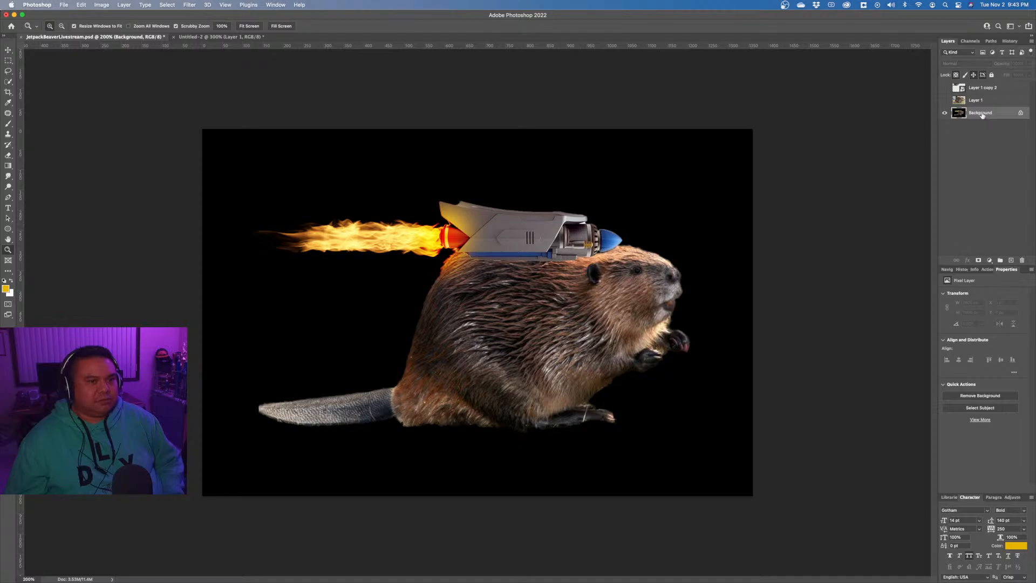
pyautogui.press('super+z')
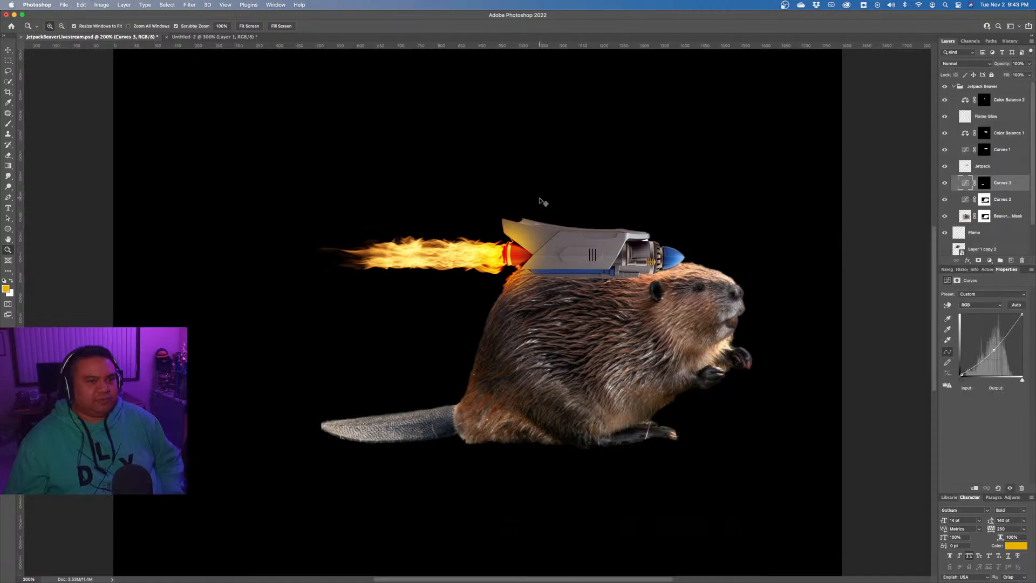
# Hide the black Background layer and merge the remaining visible layers into one transparent layer.
pyautogui.scroll(-2, 1002, 197)
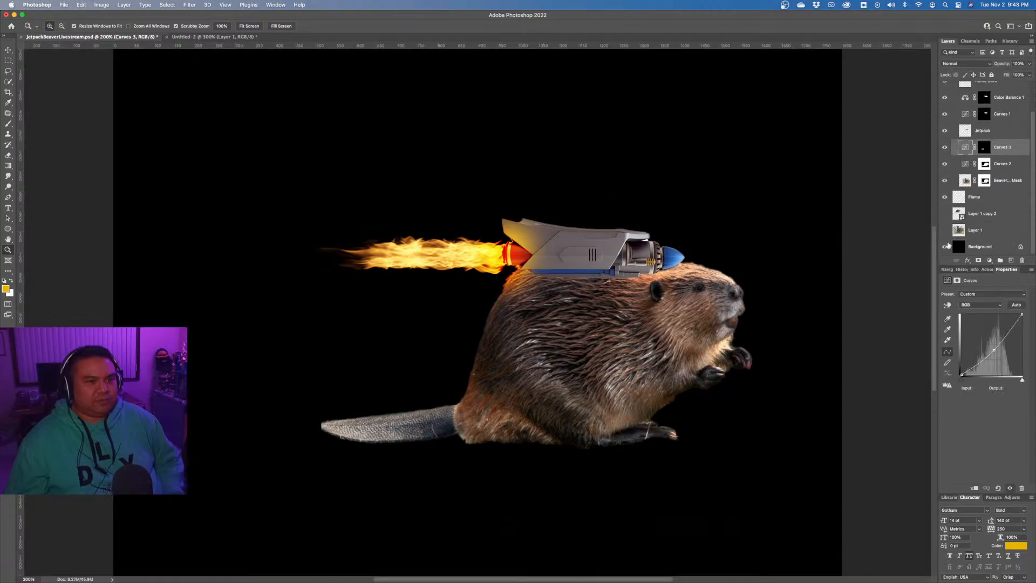
pyautogui.click(945, 246)
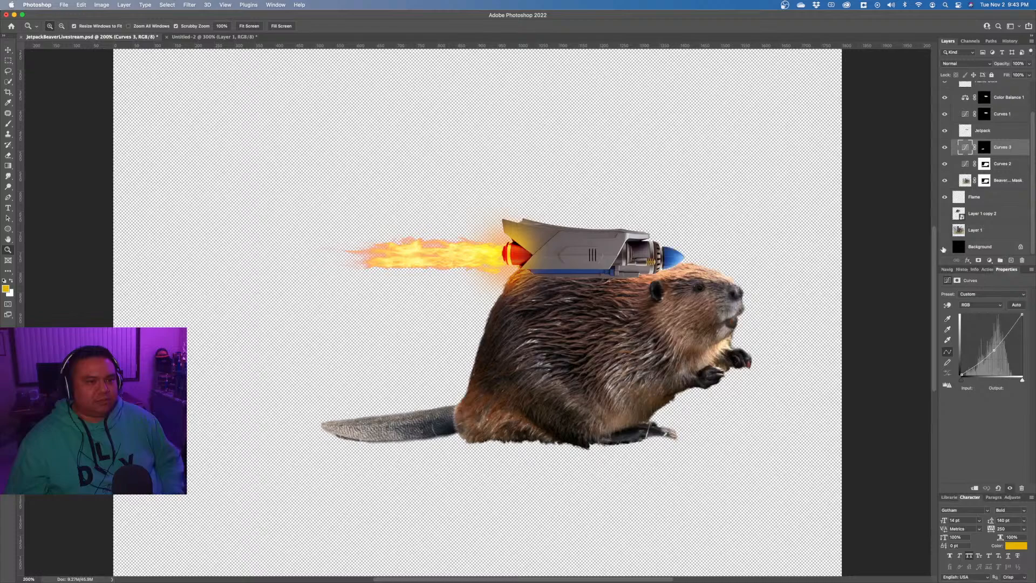
pyautogui.click(1032, 42)
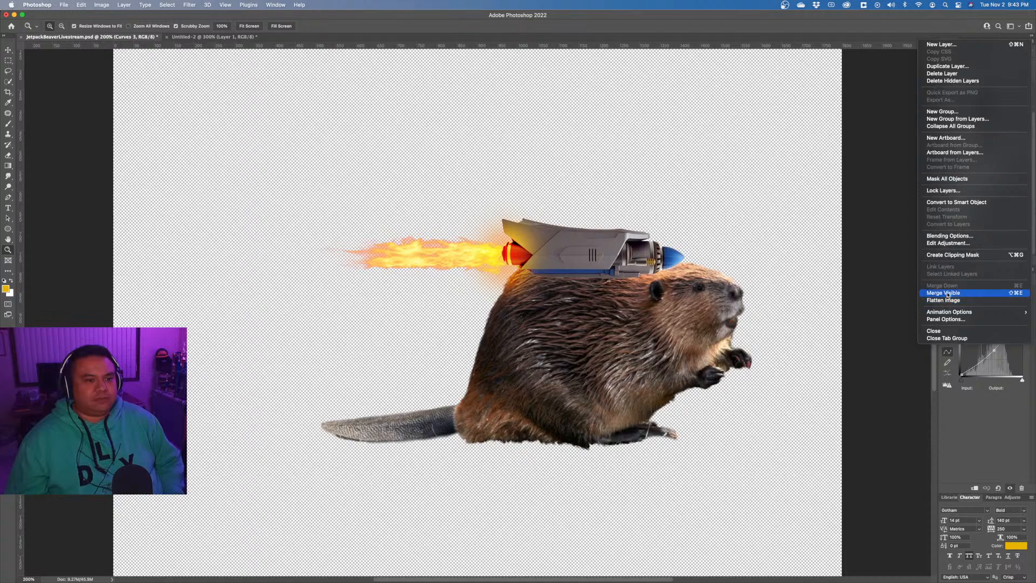
pyautogui.click(947, 294)
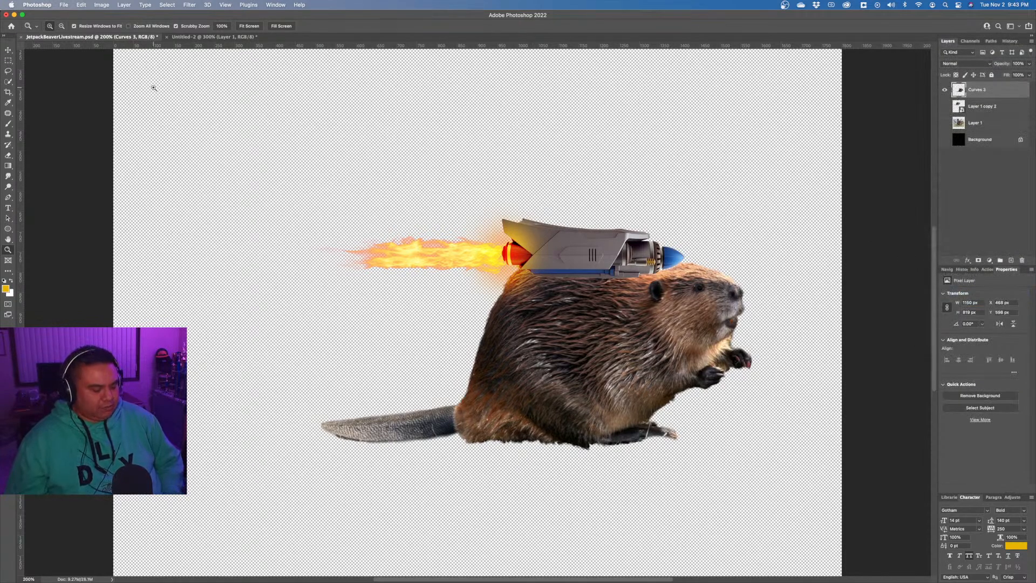
# Crop the transparent canvas at the 2:3 (4:6) landscape ratio, tightly framing the beaver, jetpack and flame with the subject centered.
pyautogui.press('c')
pyautogui.moveTo(114, 71); pyautogui.dragTo(207, 106)
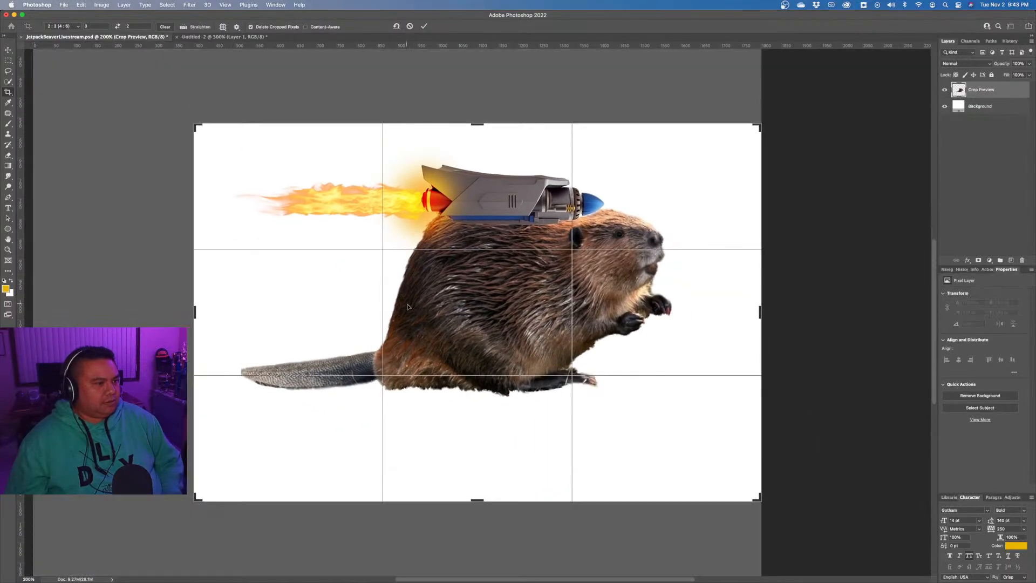
pyautogui.moveTo(409, 307)
pyautogui.mouseDown()
pyautogui.moveTo(410, 327)
pyautogui.moveTo(407, 318)
pyautogui.mouseUp()
pyautogui.press('super+z')
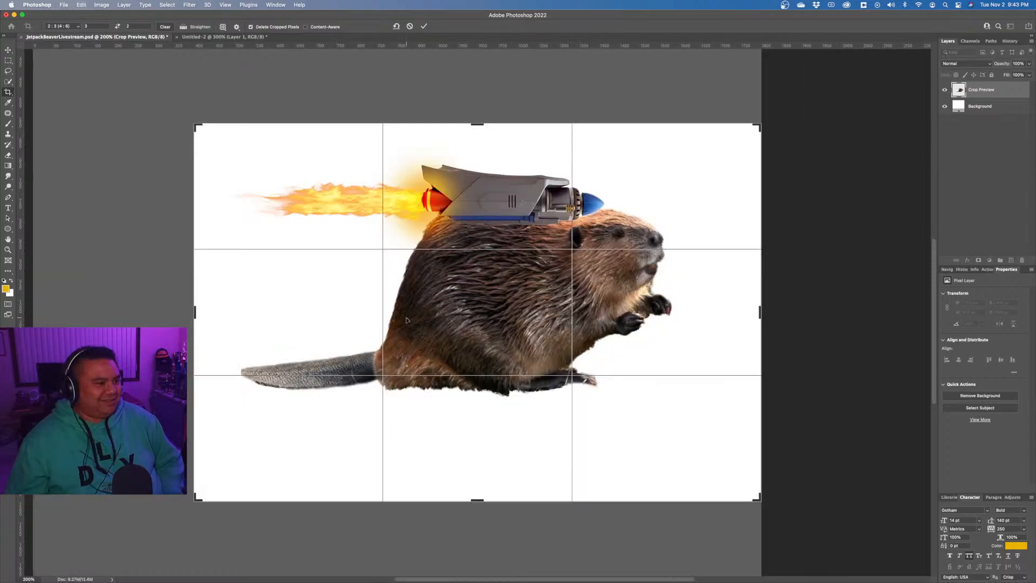
pyautogui.moveTo(402, 278); pyautogui.dragTo(402, 308)
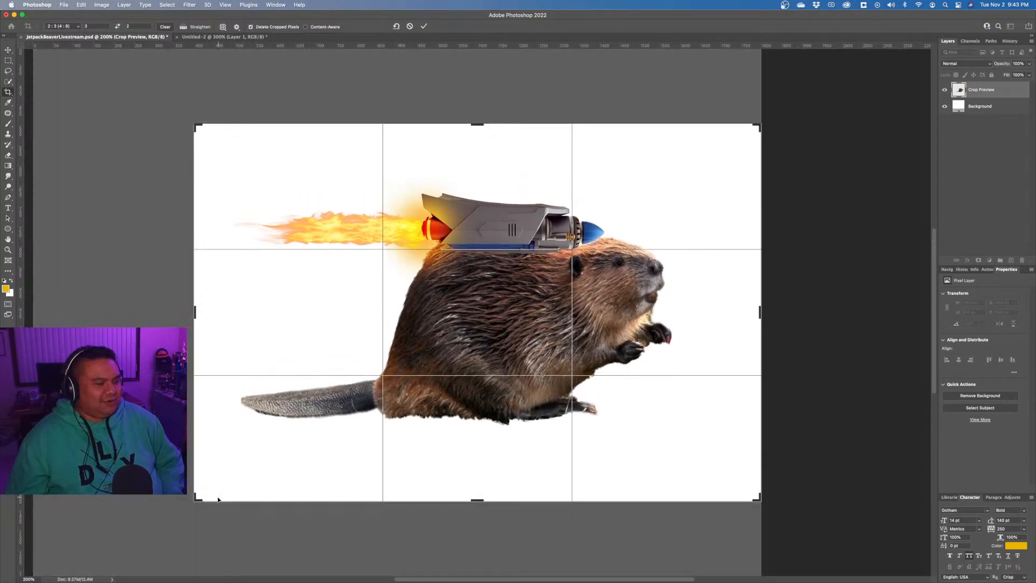
pyautogui.moveTo(195, 499); pyautogui.dragTo(209, 493)
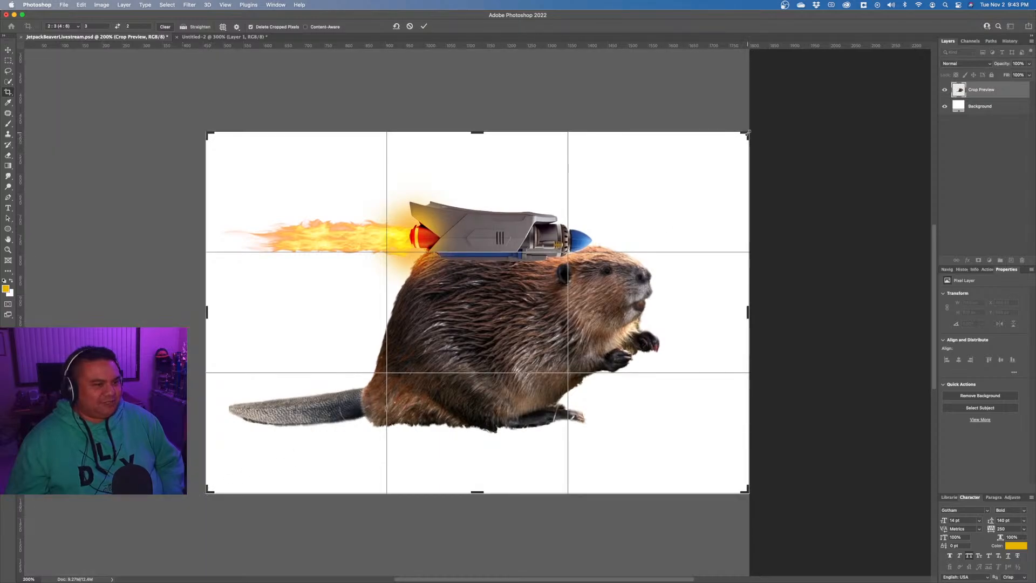
pyautogui.moveTo(748, 132); pyautogui.dragTo(731, 145)
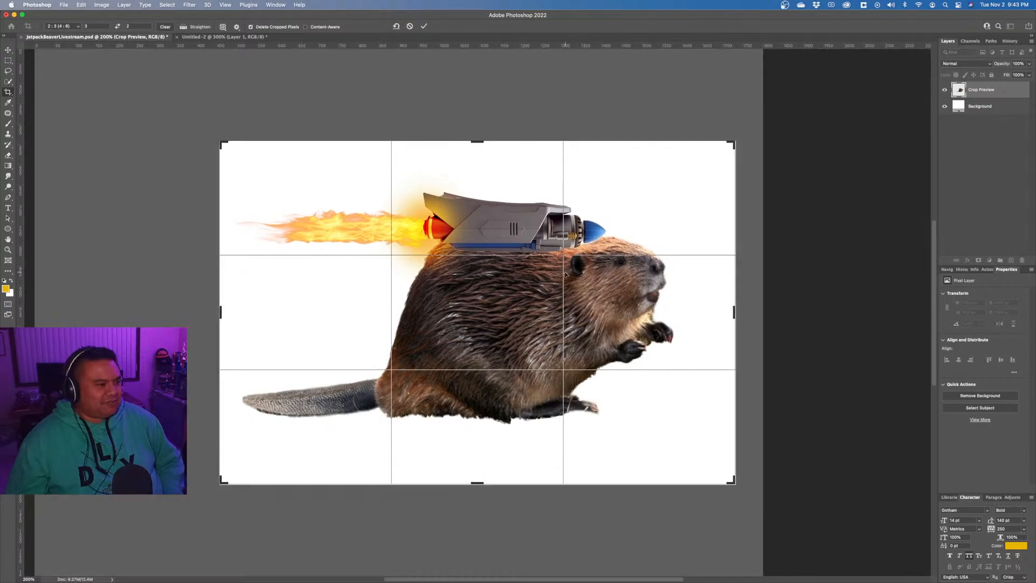
pyautogui.moveTo(559, 276); pyautogui.dragTo(561, 278)
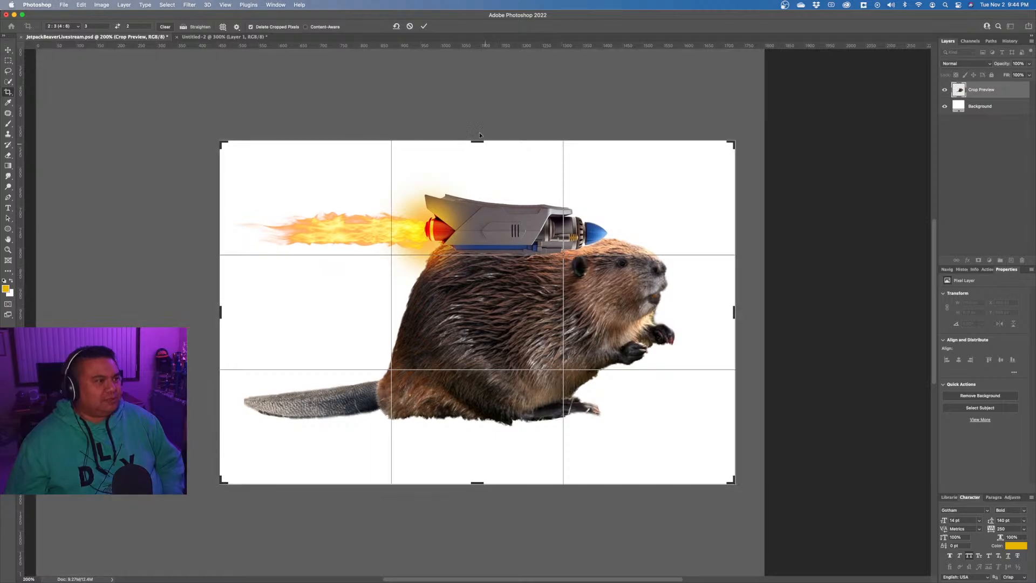
pyautogui.click(424, 27)
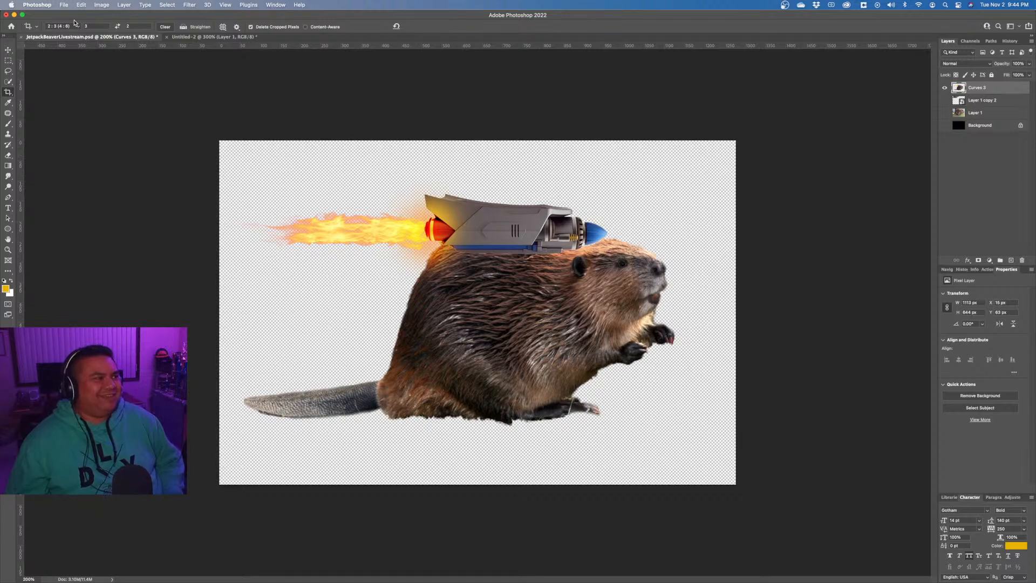
# Quick-export the cropped beaver as JetpackBeaverLivestream.png into the Pictures folder.
pyautogui.click(64, 4)
pyautogui.moveTo(91, 123)
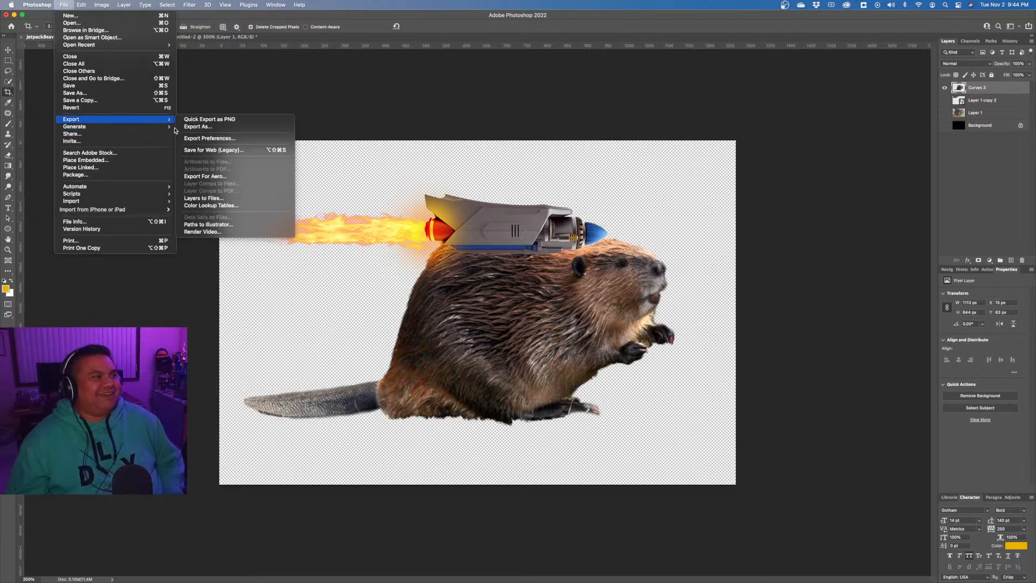
pyautogui.click(232, 119)
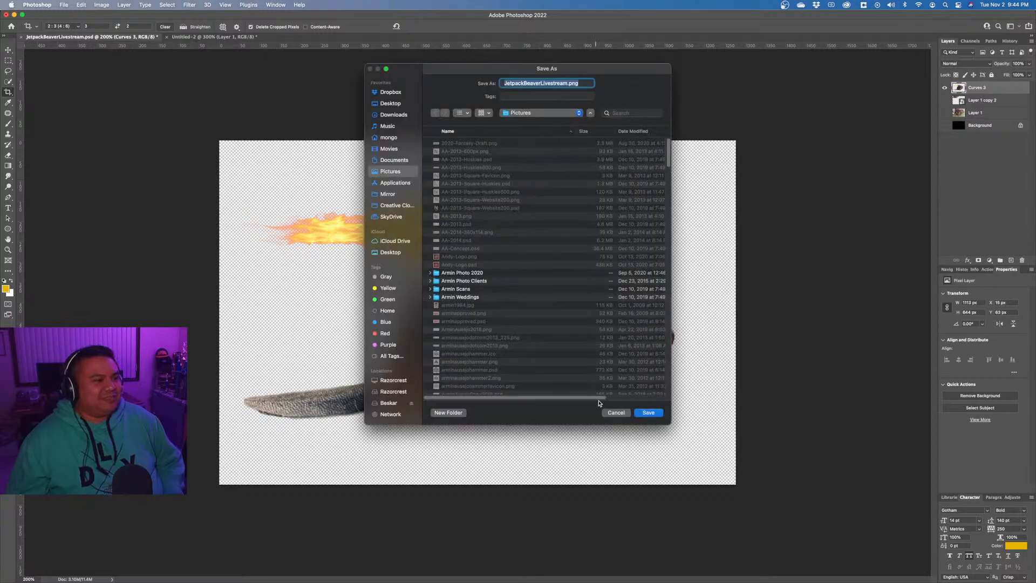
pyautogui.click(647, 413)
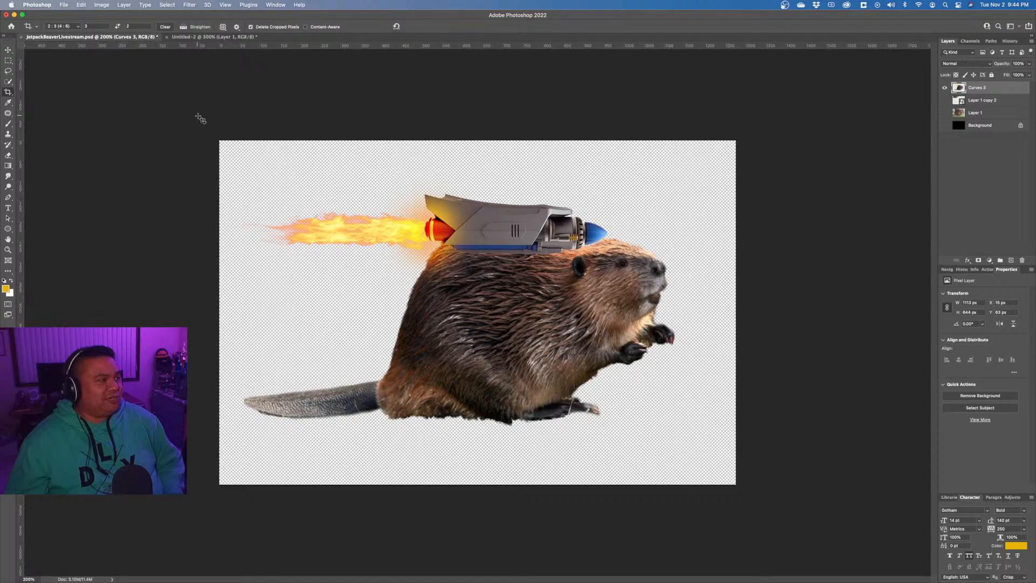
# Switch to Lightroom Classic, select the coastal photo AHA_7194.NEF, and send it to Photoshop for editing.
pyautogui.hotkey('ctrl', 'Up')
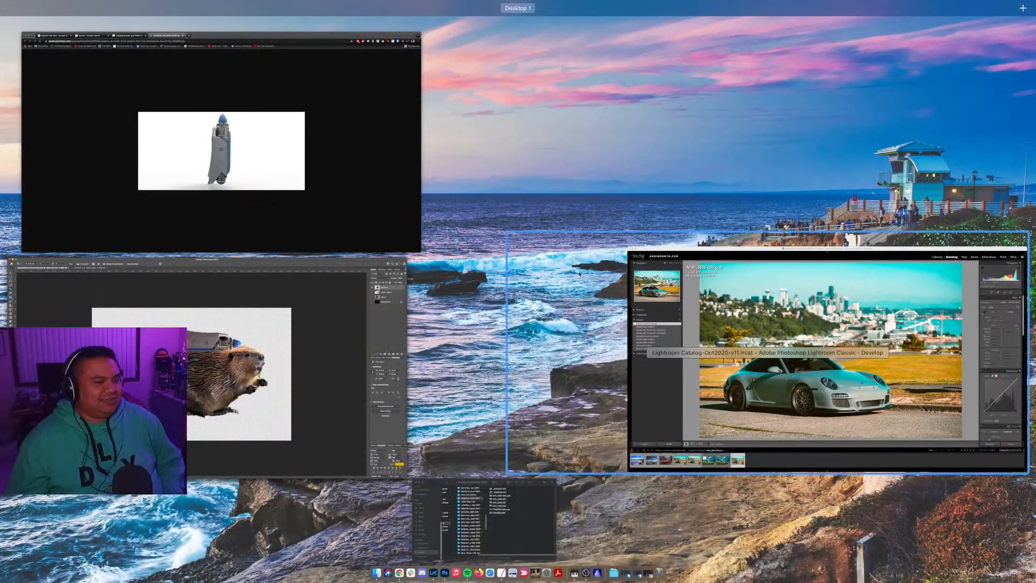
pyautogui.click(651, 413)
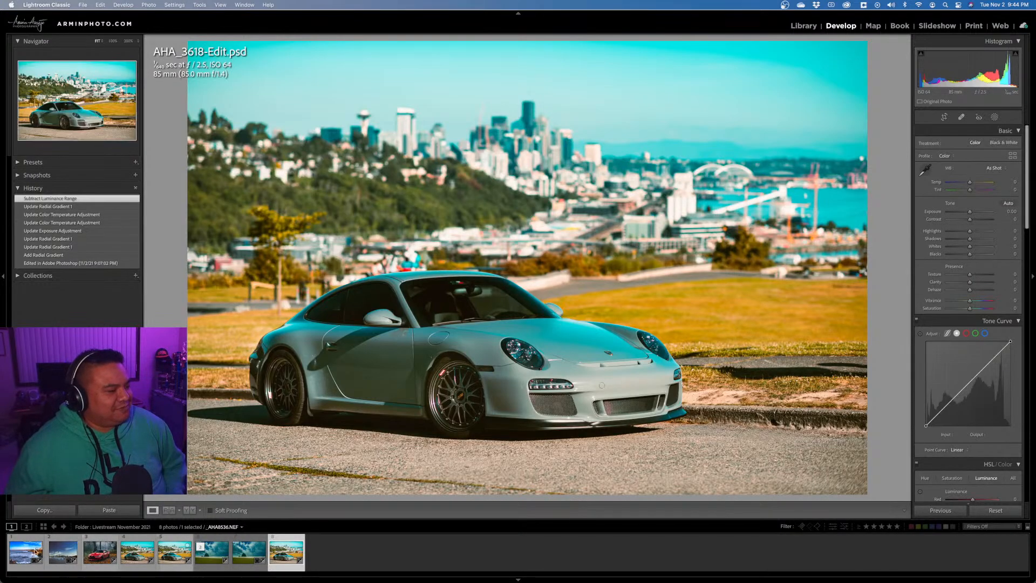
pyautogui.click(18, 553)
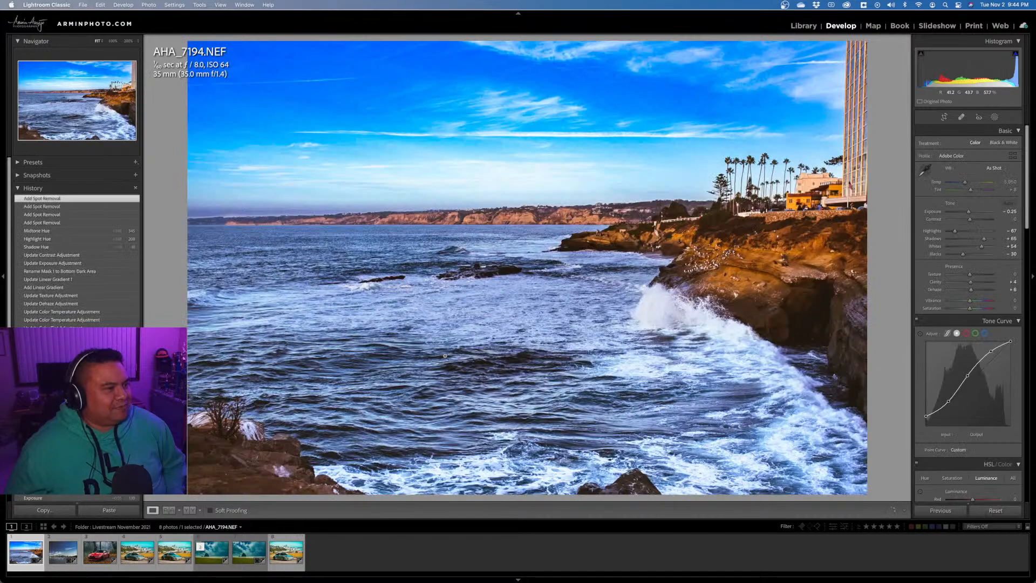
pyautogui.click(82, 5)
pyautogui.click(84, 5)
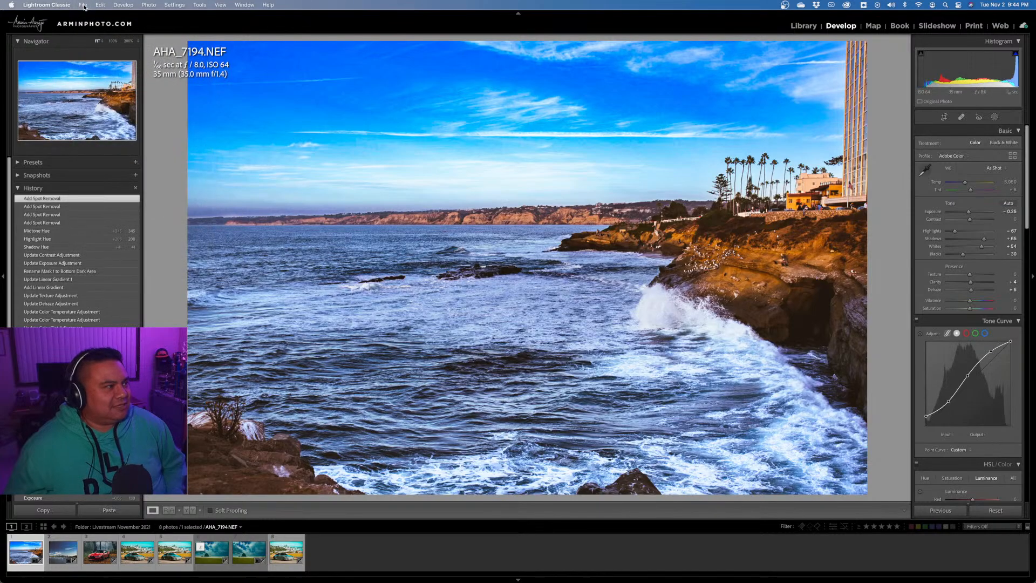
pyautogui.click(84, 6)
pyautogui.click(86, 6)
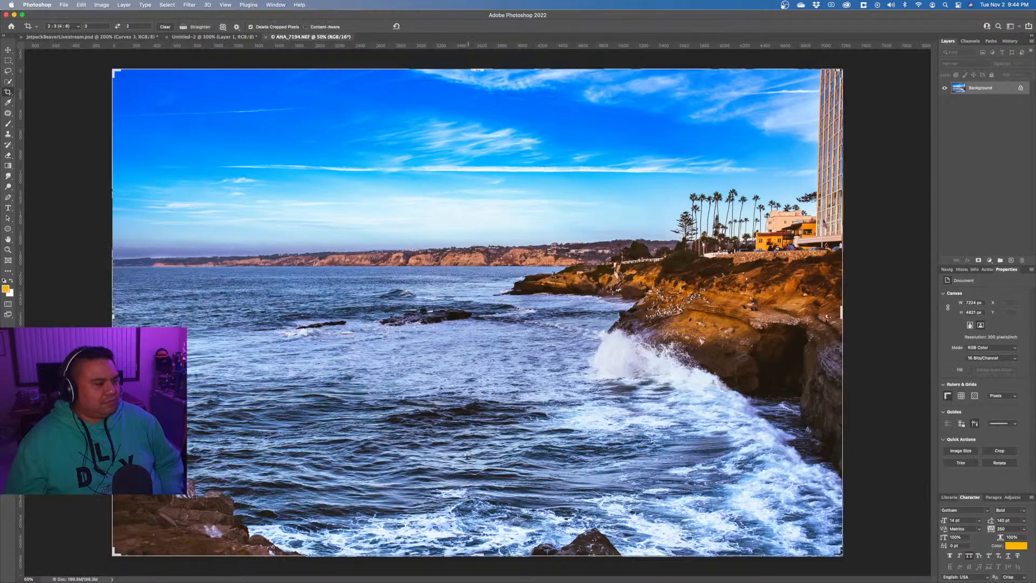
# Copy the whole merged beaver layer into the AHA_7194.NEF photo, accepting the color conversion, and place it in the upper-left part of the sky.
pyautogui.press('m')
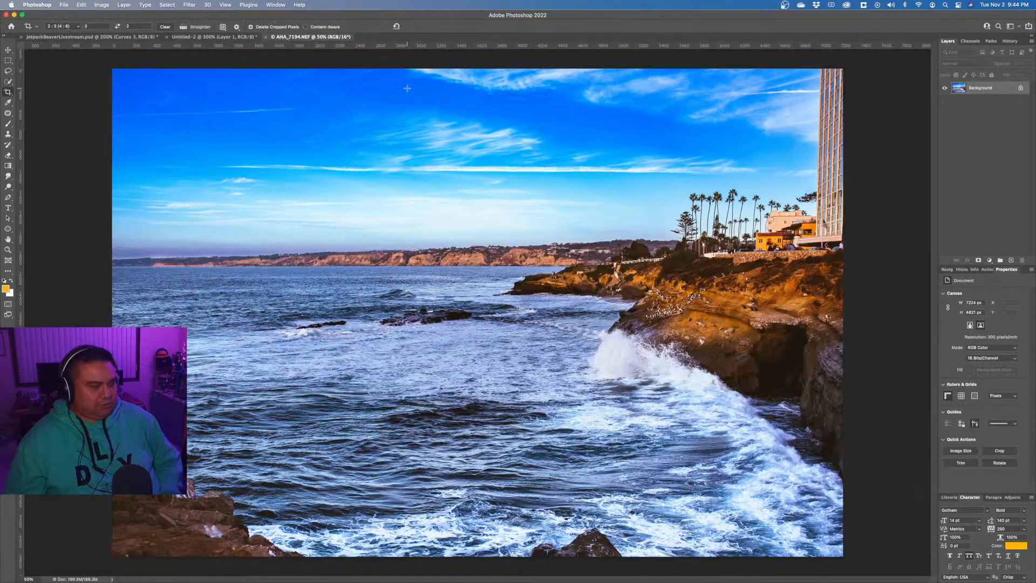
pyautogui.click(129, 37)
pyautogui.press('super+a')
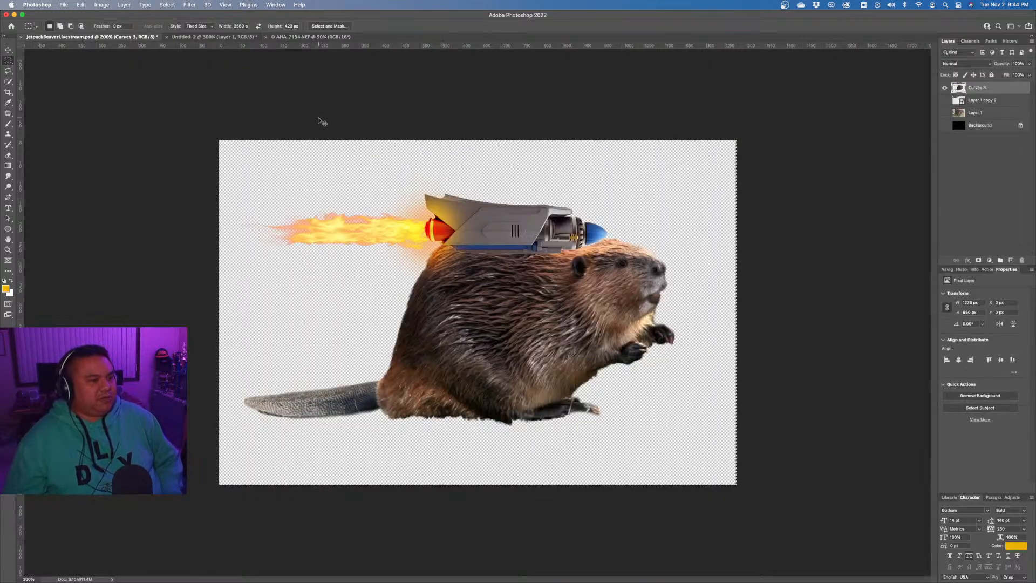
pyautogui.click(310, 36)
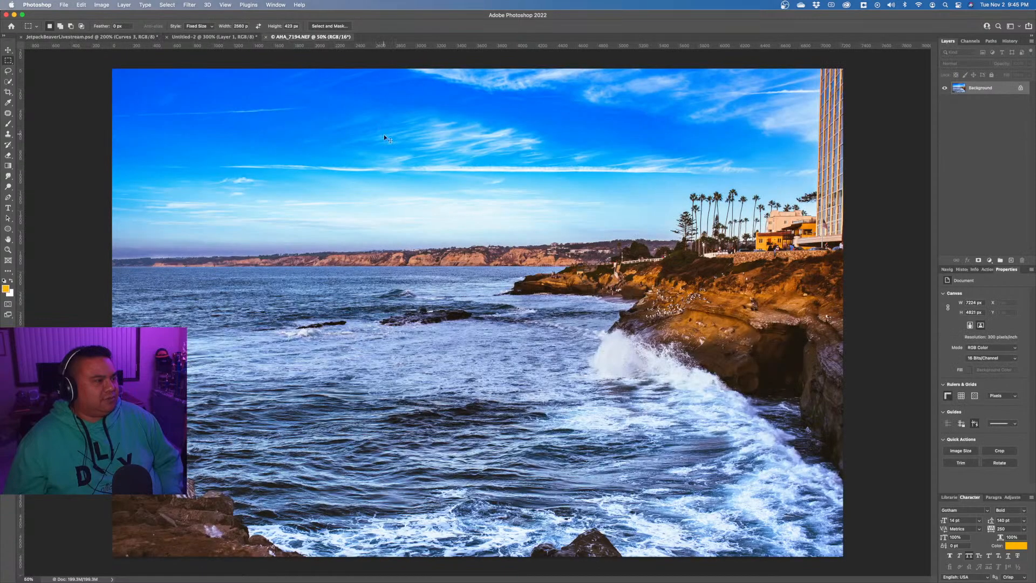
pyautogui.press('super+v')
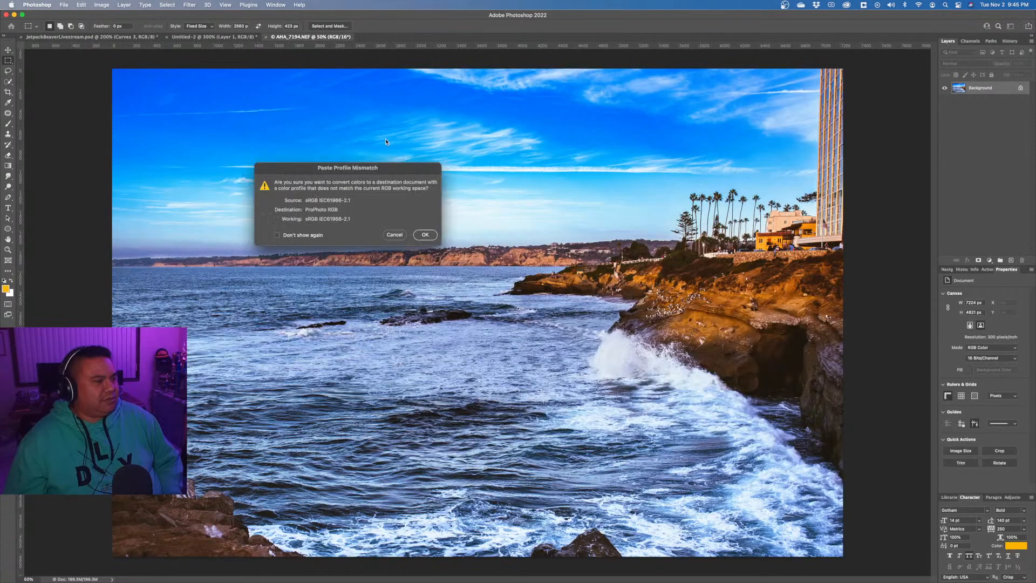
pyautogui.click(425, 235)
pyautogui.press('v')
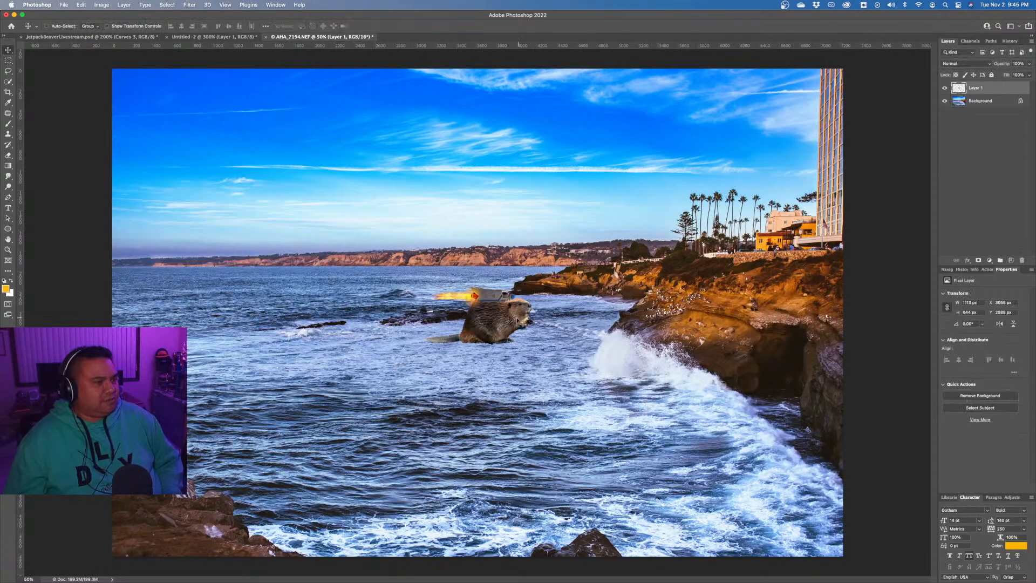
pyautogui.moveTo(494, 316); pyautogui.dragTo(200, 136)
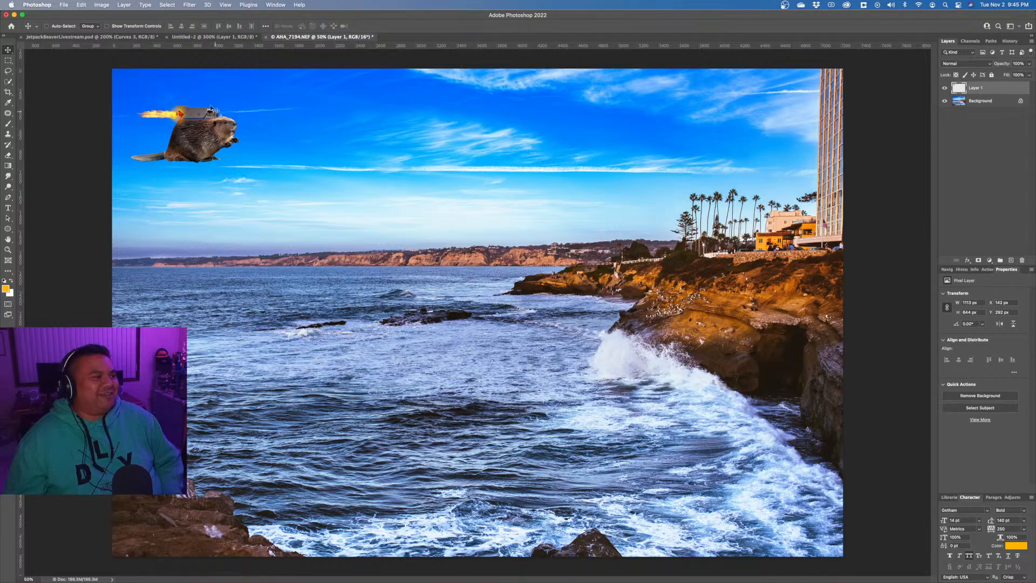
pyautogui.click(79, 5)
pyautogui.moveTo(129, 183)
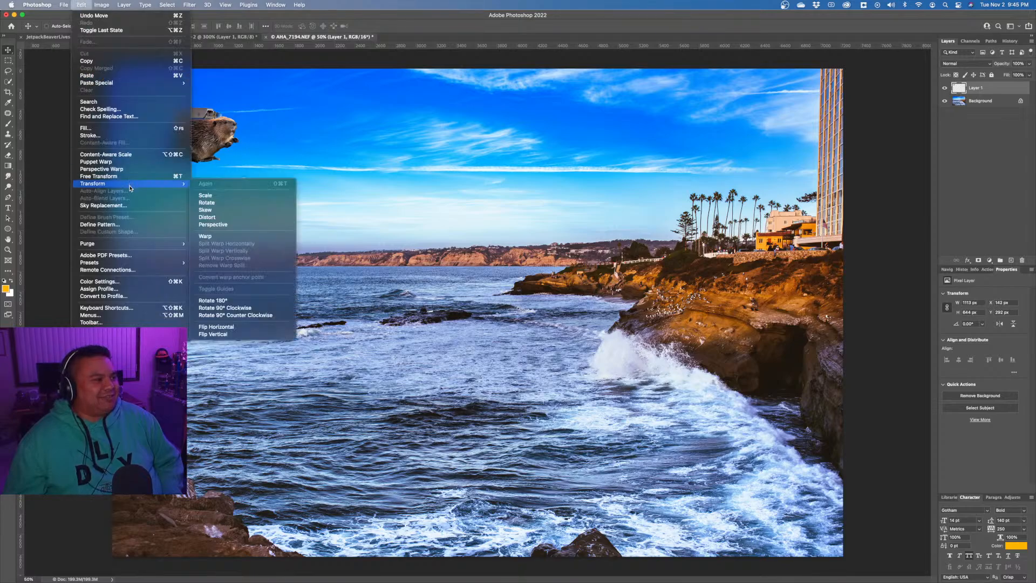
pyautogui.click(269, 200)
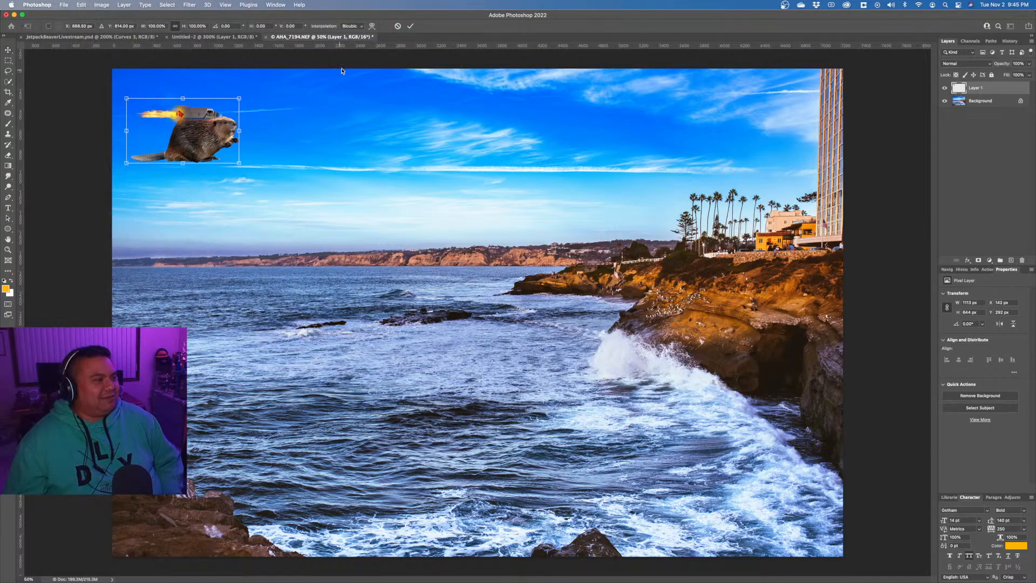
pyautogui.click(398, 27)
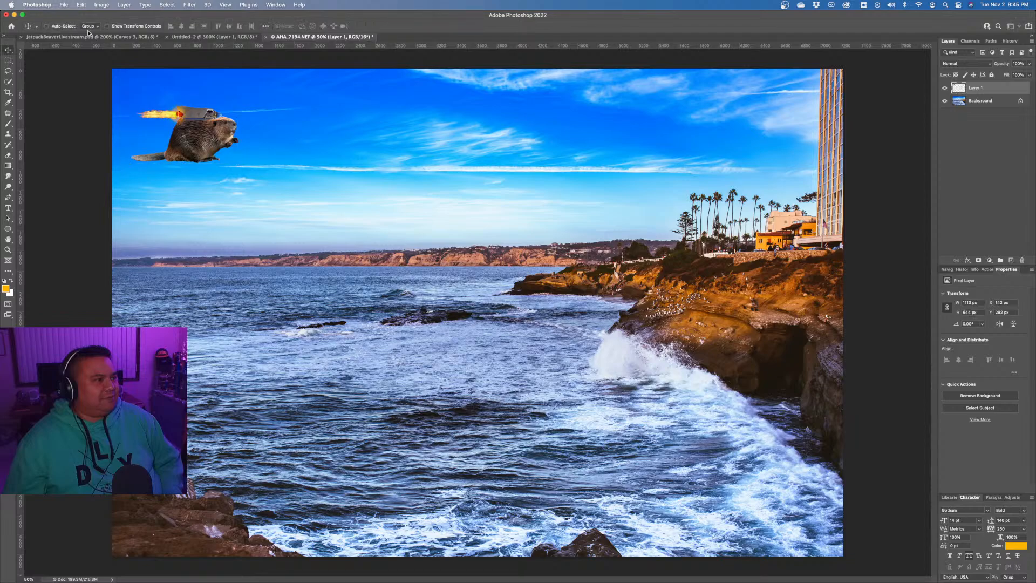
# Rotate the beaver layer about 15° counter-clockwise so it flies upward, and fine-tune its position in the upper-left sky.
pyautogui.click(63, 5)
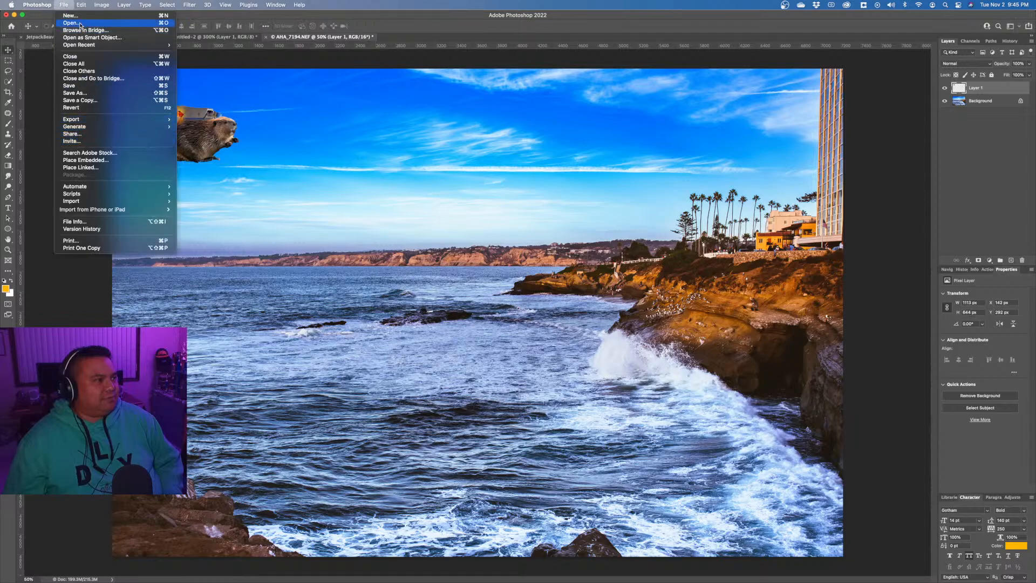
pyautogui.moveTo(81, 4)
pyautogui.moveTo(101, 184)
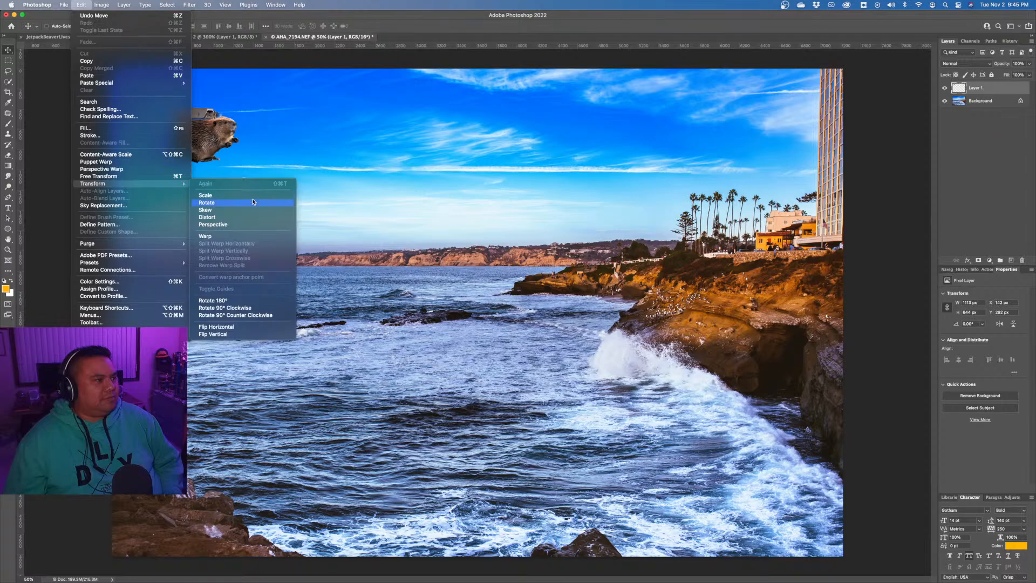
pyautogui.click(254, 201)
pyautogui.moveTo(261, 148); pyautogui.dragTo(269, 139)
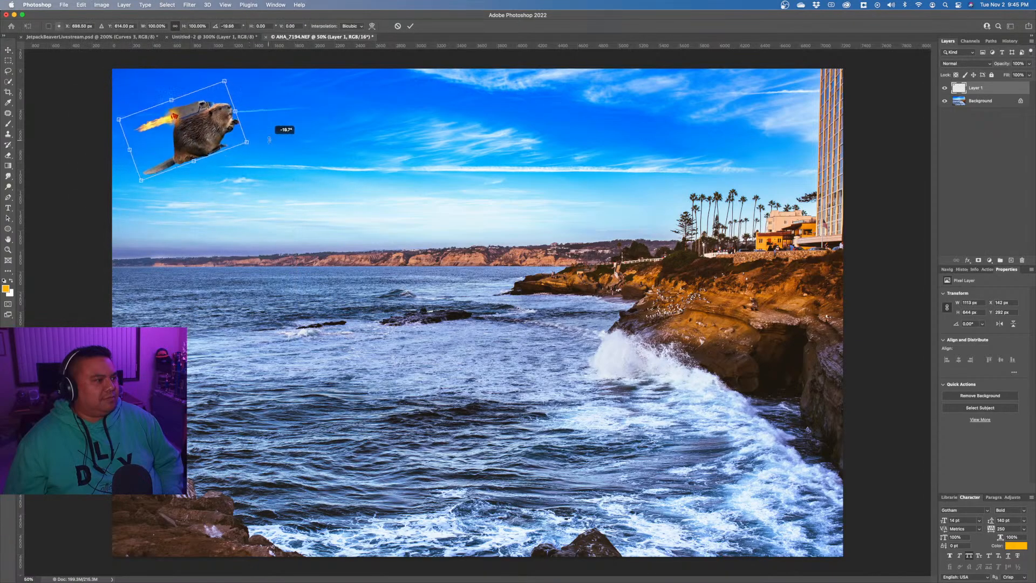
pyautogui.moveTo(191, 137); pyautogui.dragTo(208, 147)
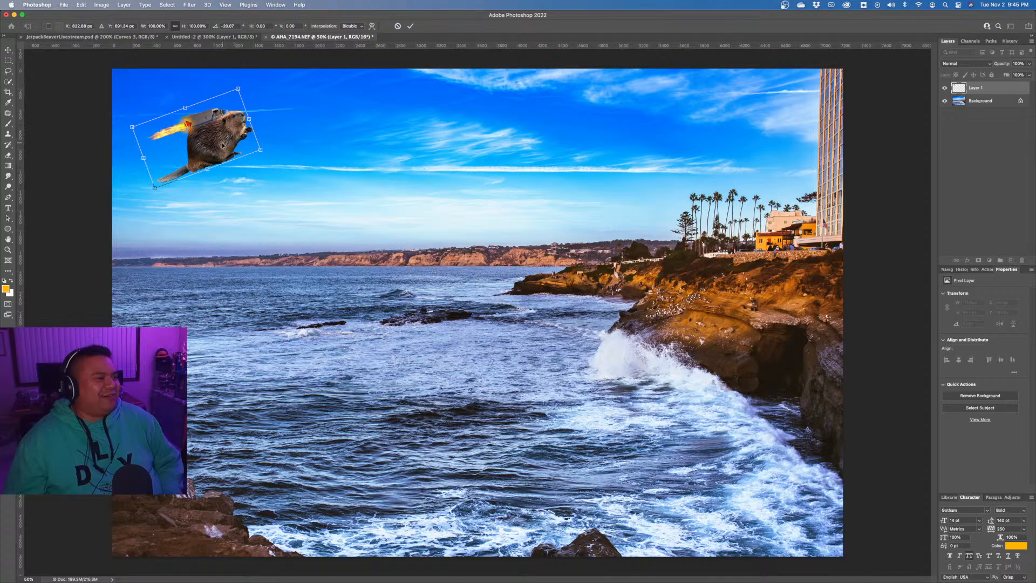
pyautogui.moveTo(222, 145); pyautogui.dragTo(266, 144)
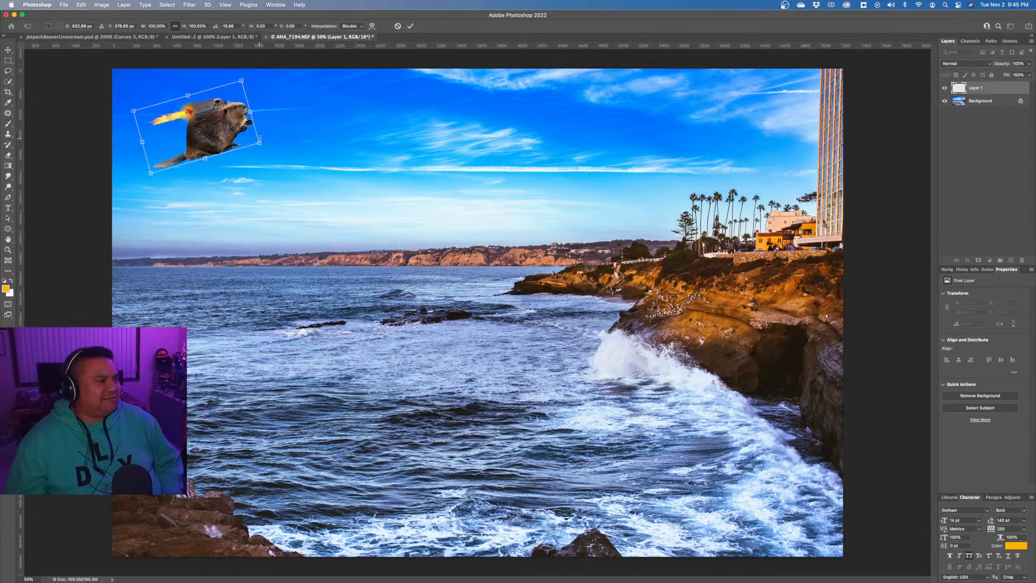
pyautogui.moveTo(260, 143); pyautogui.dragTo(199, 135)
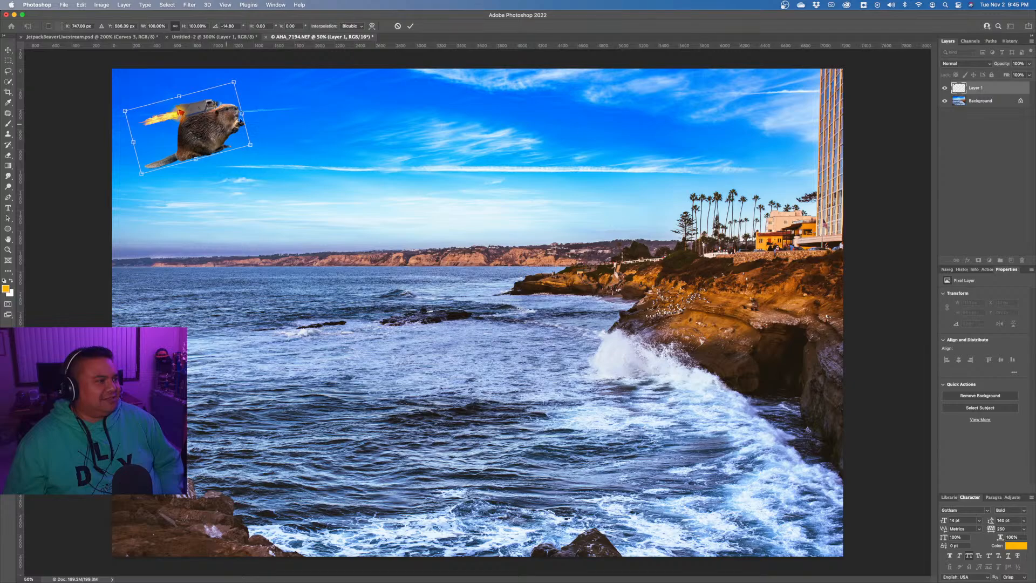
pyautogui.click(410, 26)
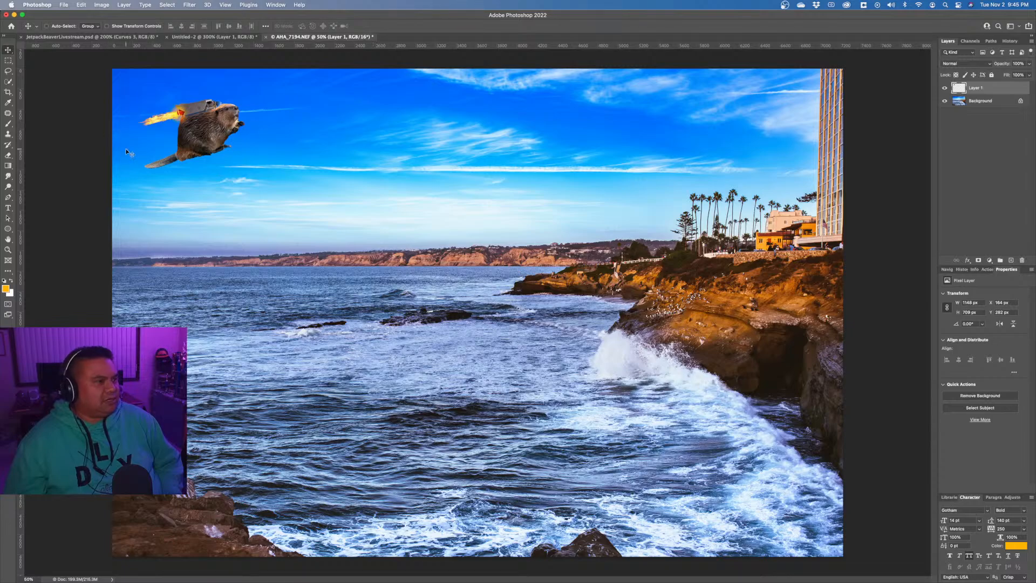
# Review the available Neural Filters for the beaver layer and close them without applying any.
pyautogui.click(207, 5)
pyautogui.moveTo(200, 6)
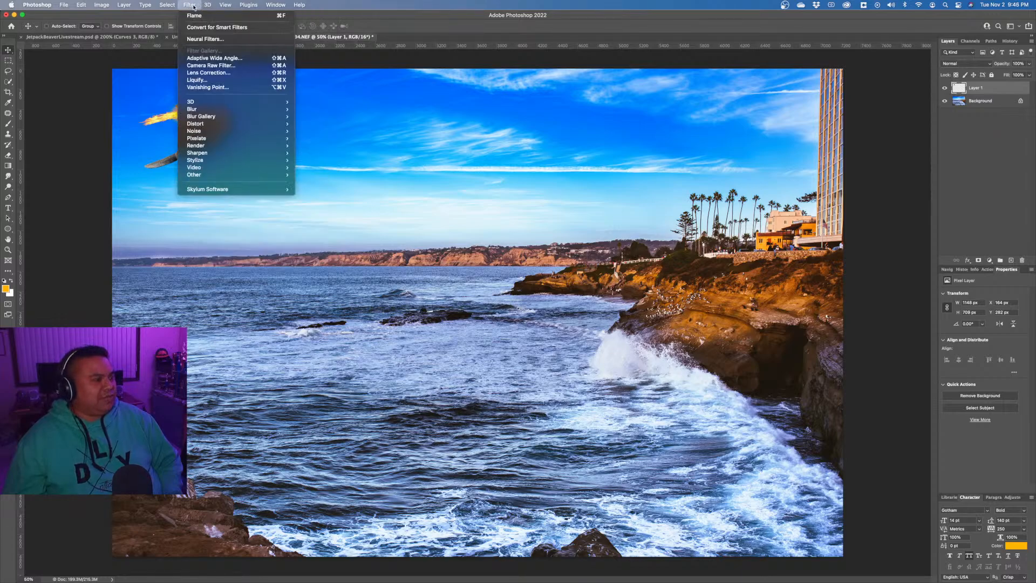
pyautogui.click(211, 40)
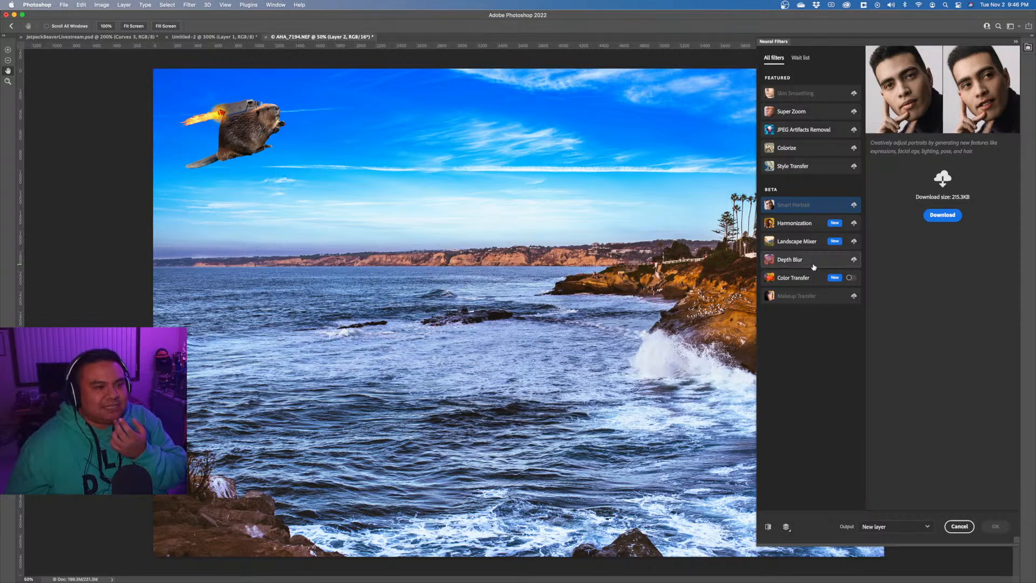
pyautogui.moveTo(814, 267)
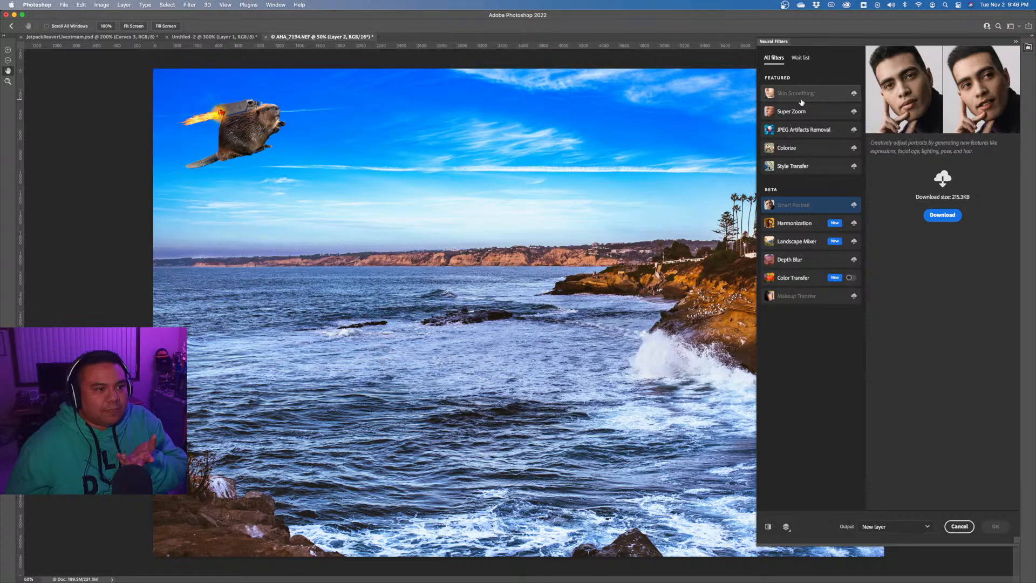
pyautogui.click(959, 526)
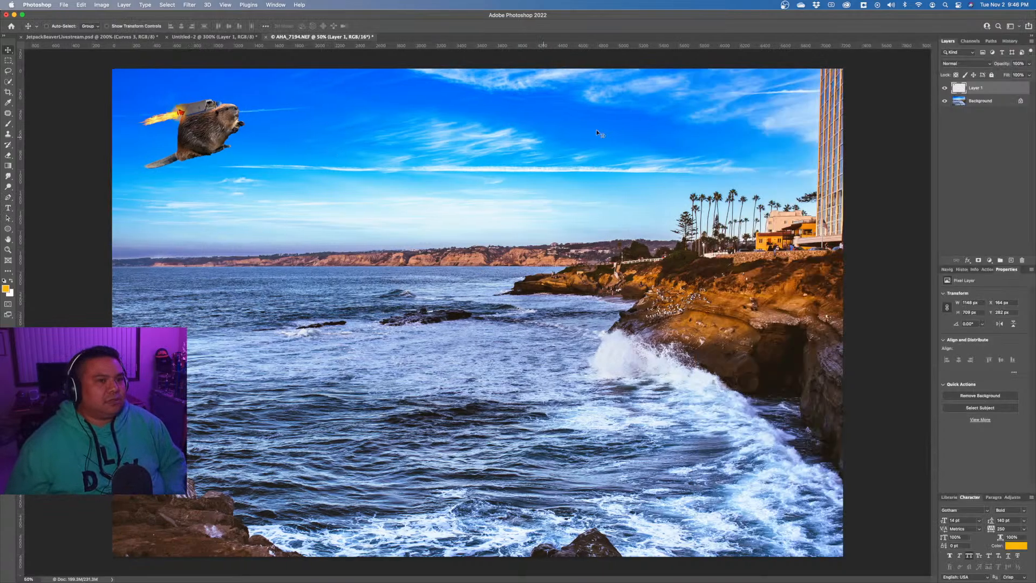
# Try a Path Blur on the beaver layer with the speed at 20% and a raised taper, and cancel it.
pyautogui.keyDown('super'); pyautogui.click(959, 88); pyautogui.keyUp('super')
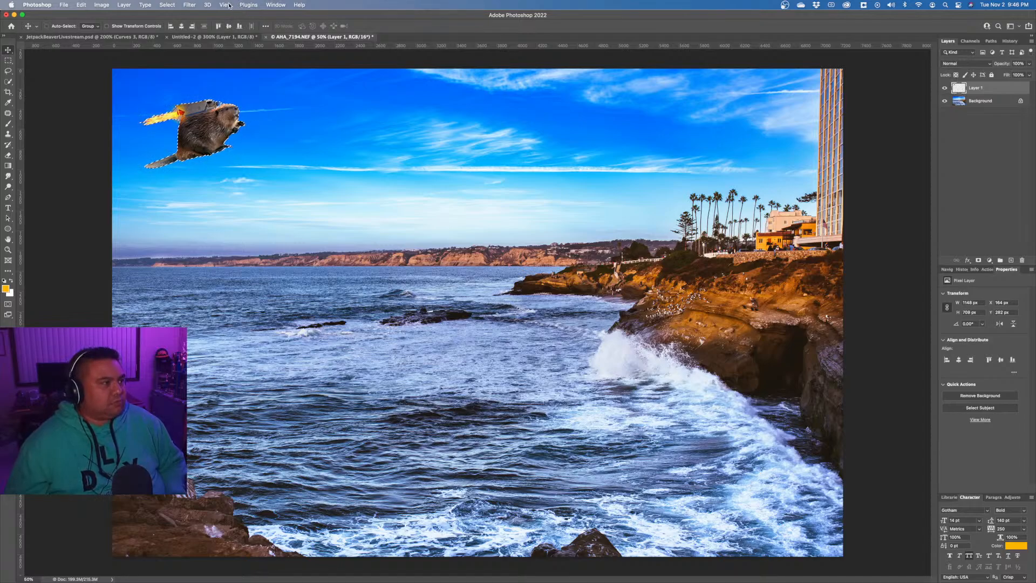
pyautogui.press('super+d')
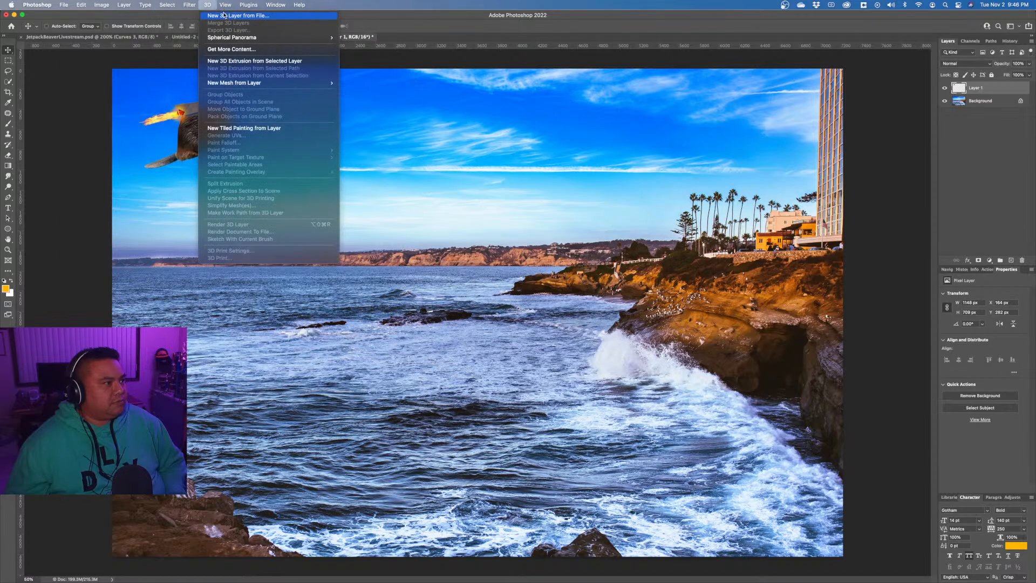
pyautogui.moveTo(190, 4)
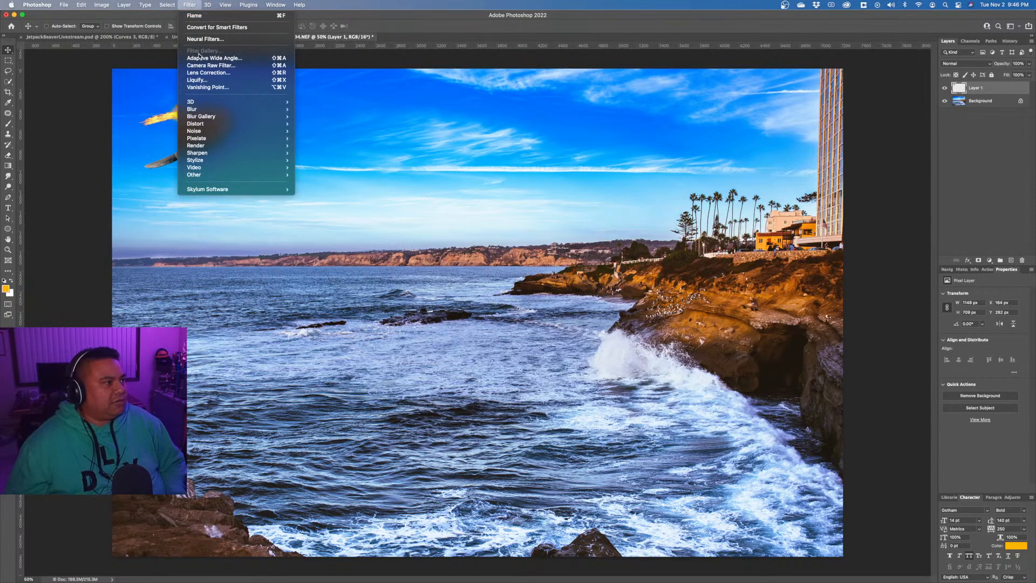
pyautogui.moveTo(208, 118)
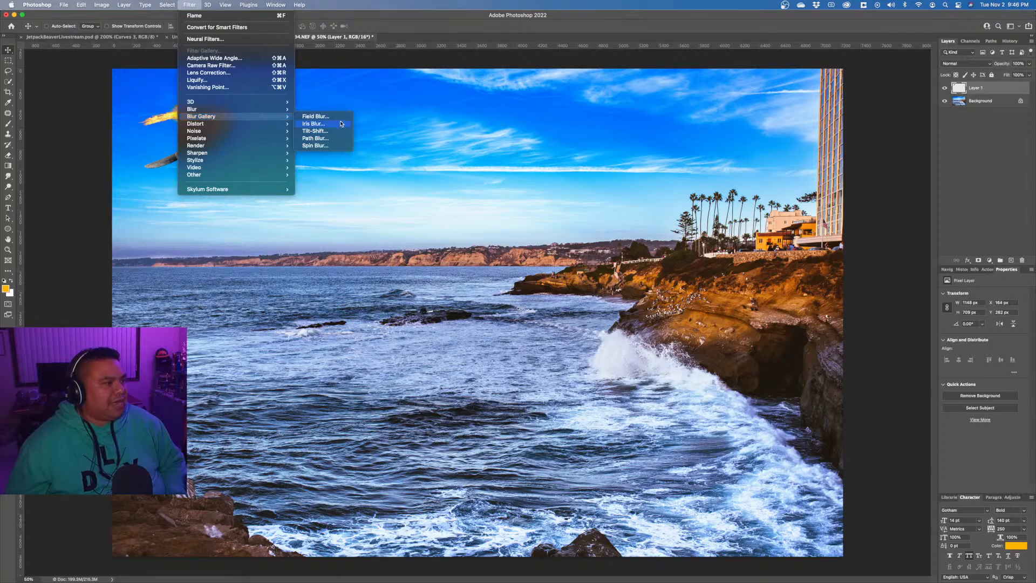
pyautogui.click(315, 139)
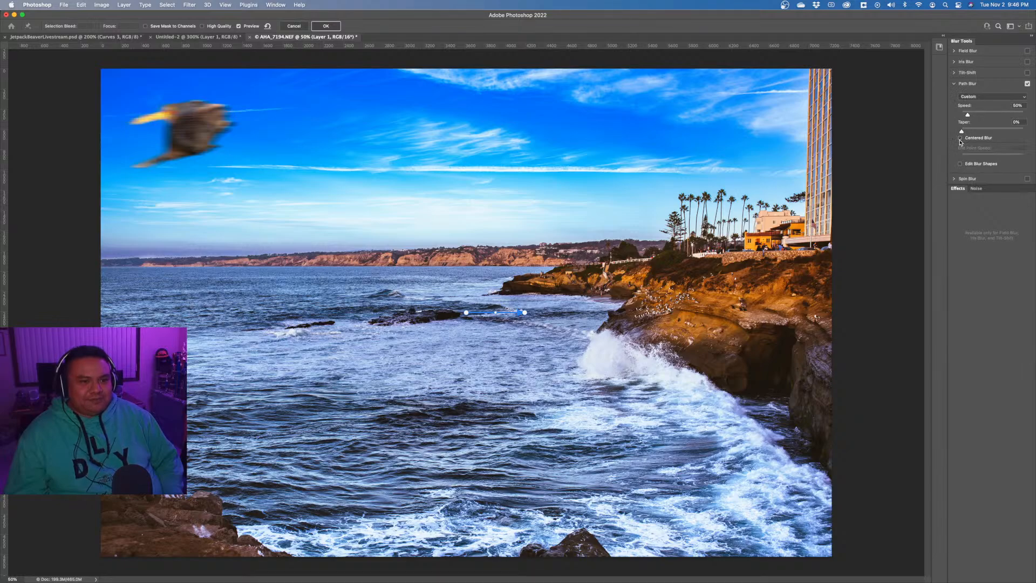
pyautogui.click(960, 140)
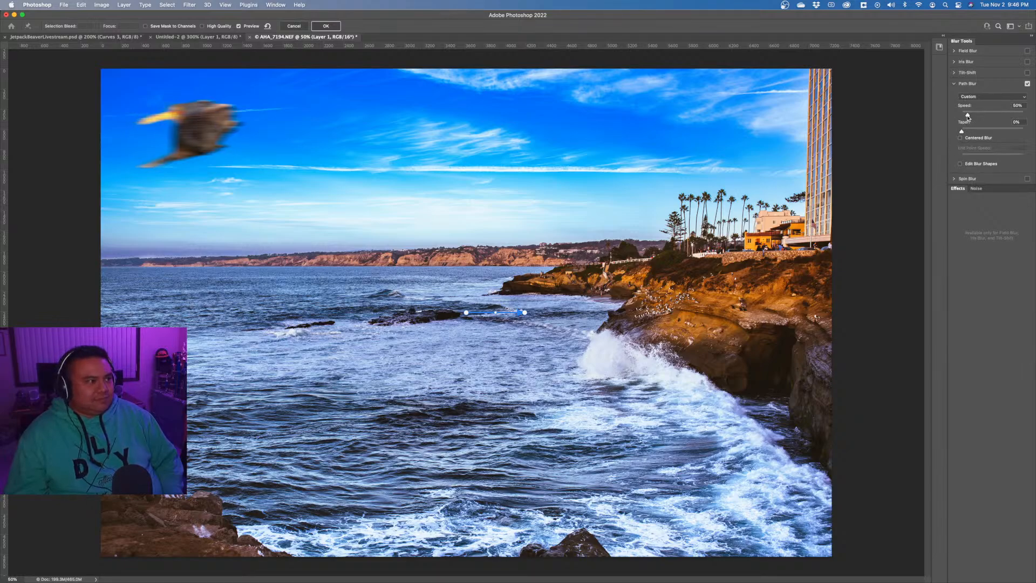
pyautogui.moveTo(968, 115); pyautogui.dragTo(965, 115)
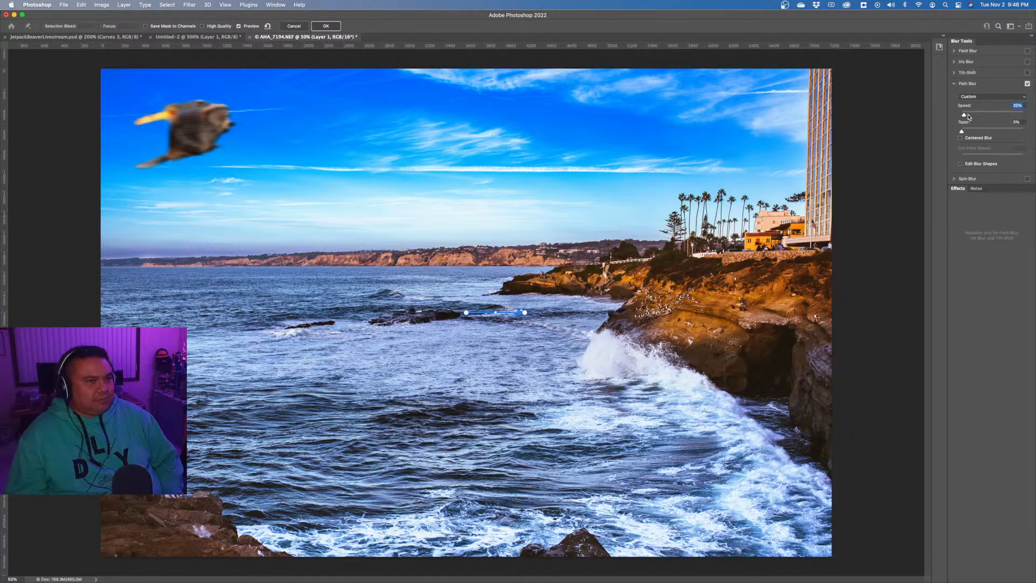
pyautogui.click(976, 98)
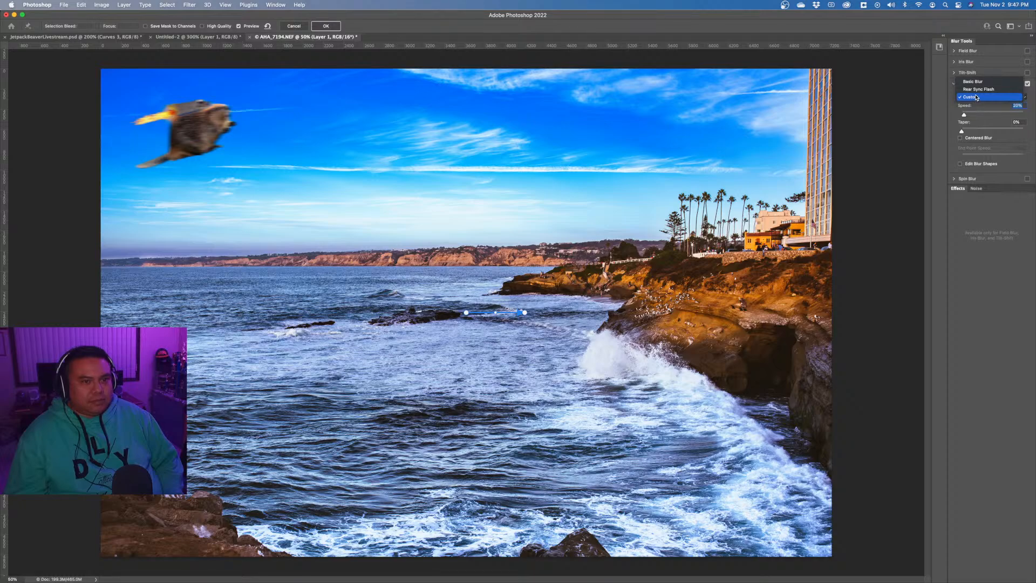
pyautogui.click(954, 112)
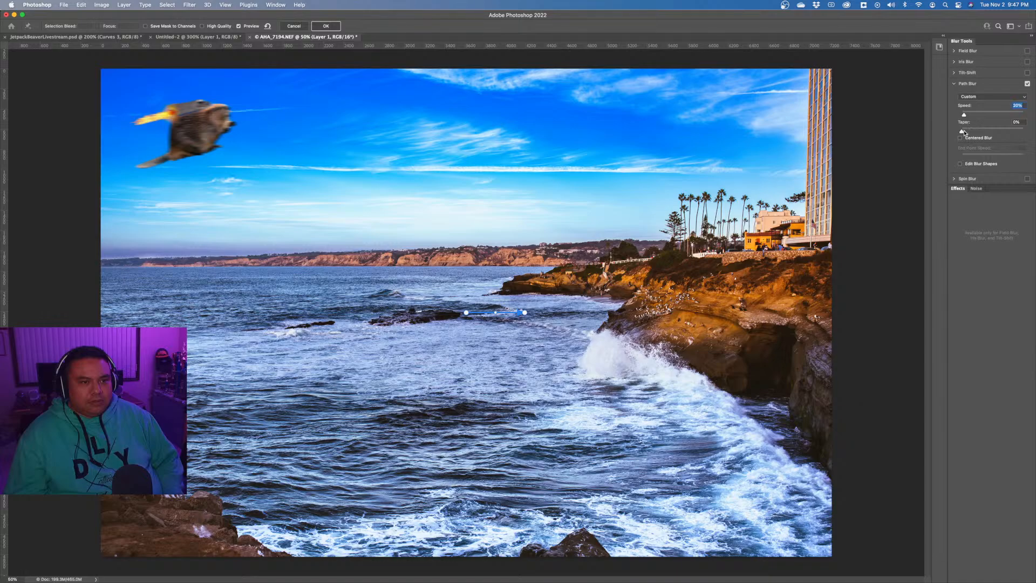
pyautogui.moveTo(962, 132); pyautogui.dragTo(996, 133)
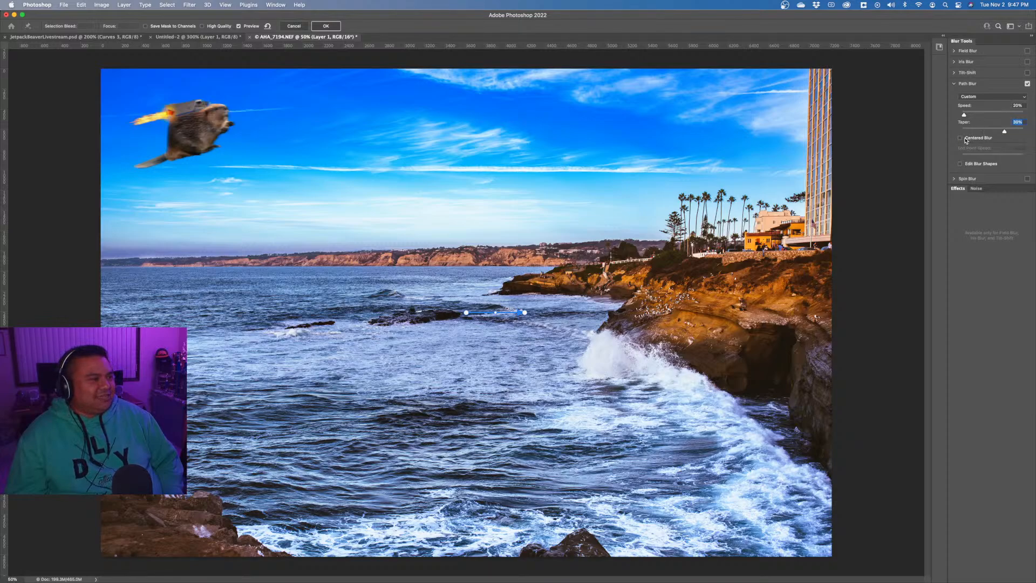
pyautogui.moveTo(1005, 132); pyautogui.dragTo(1015, 134)
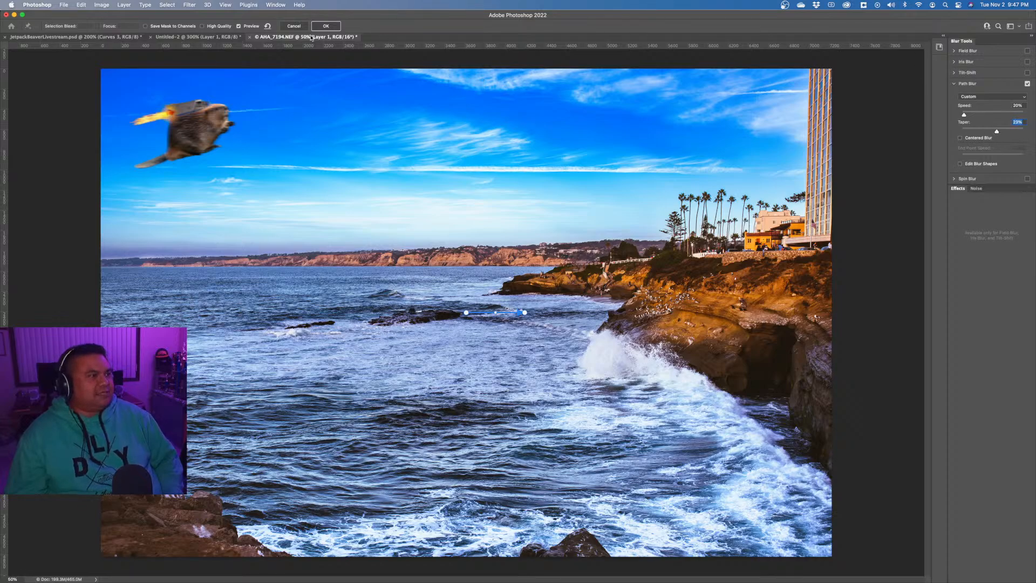
pyautogui.click(294, 26)
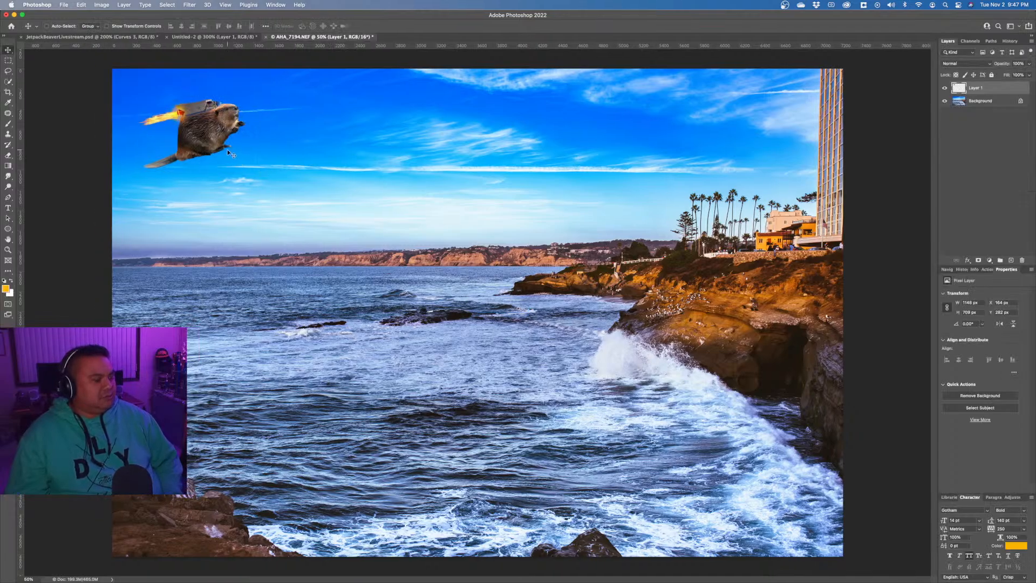
# Move the beaver down from the sky to the left part of the horizon and rotate it about 38° counter-clockwise.
pyautogui.moveTo(214, 164); pyautogui.dragTo(221, 309)
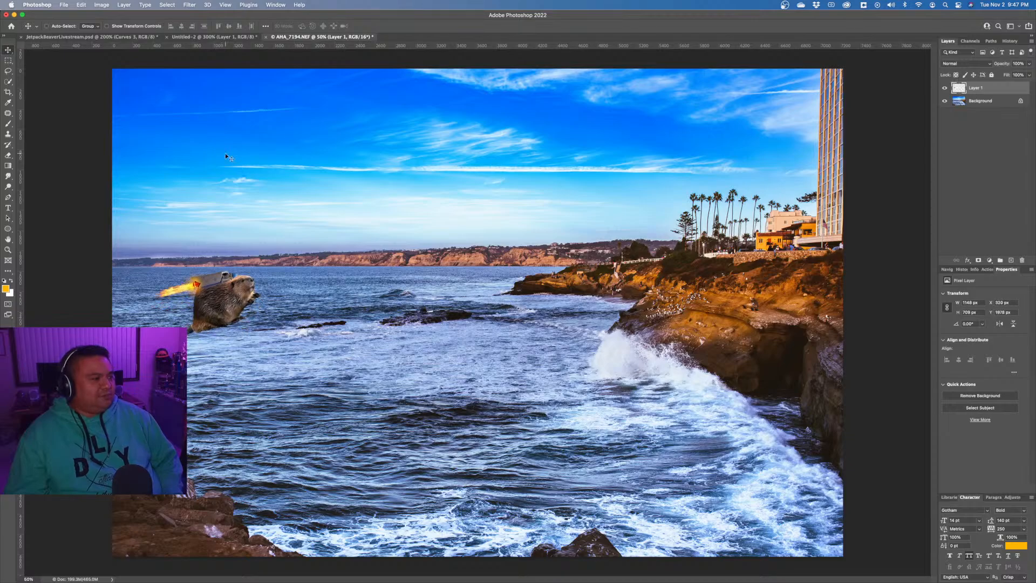
pyautogui.click(81, 5)
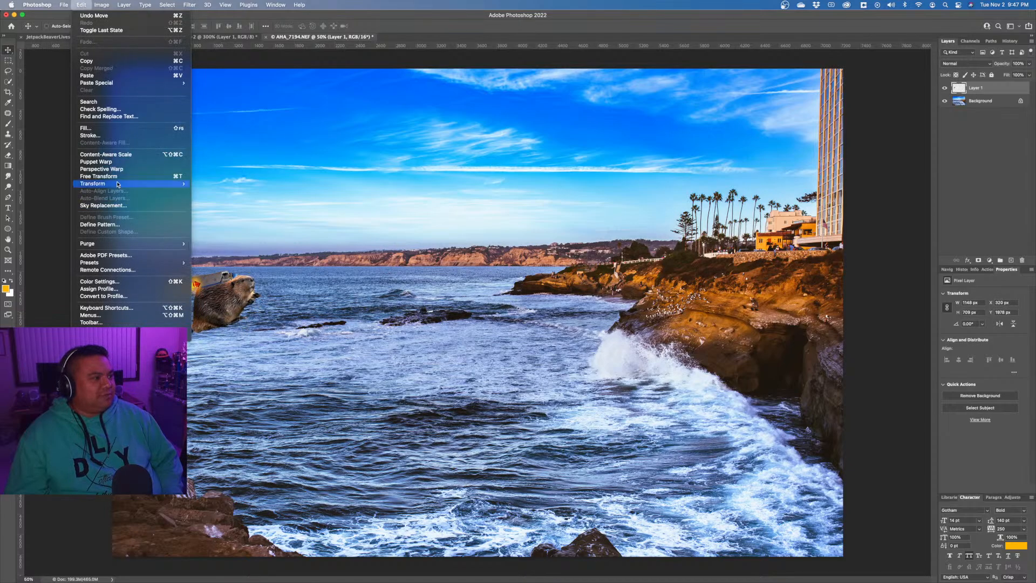
pyautogui.moveTo(135, 183)
pyautogui.click(231, 204)
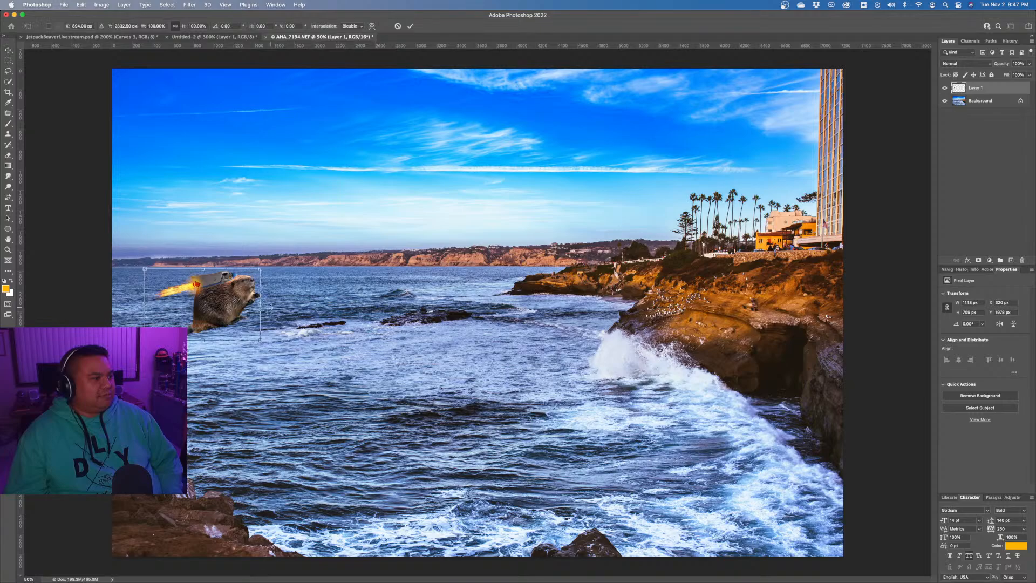
pyautogui.moveTo(274, 308); pyautogui.dragTo(299, 266)
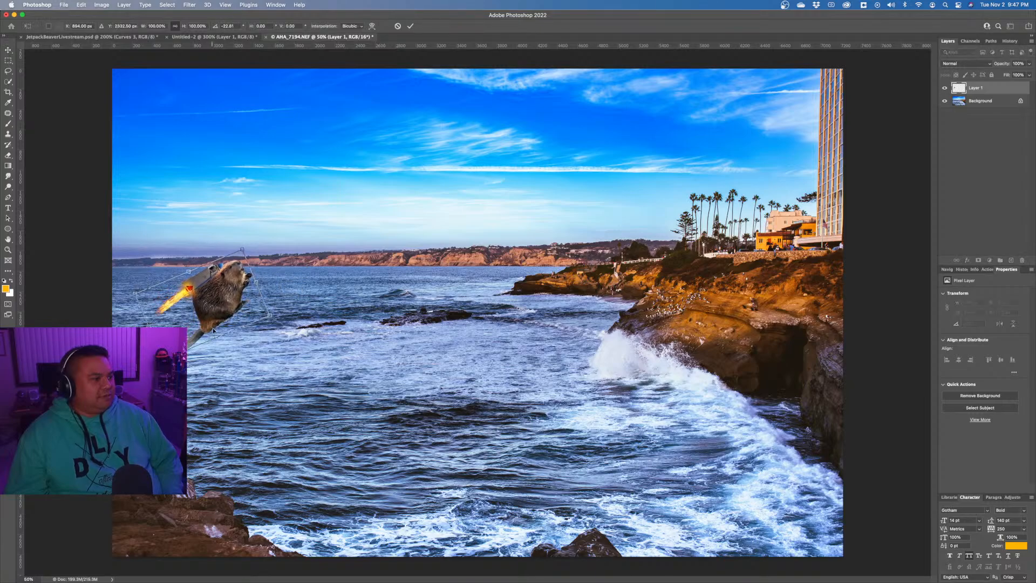
pyautogui.moveTo(225, 351); pyautogui.dragTo(217, 318)
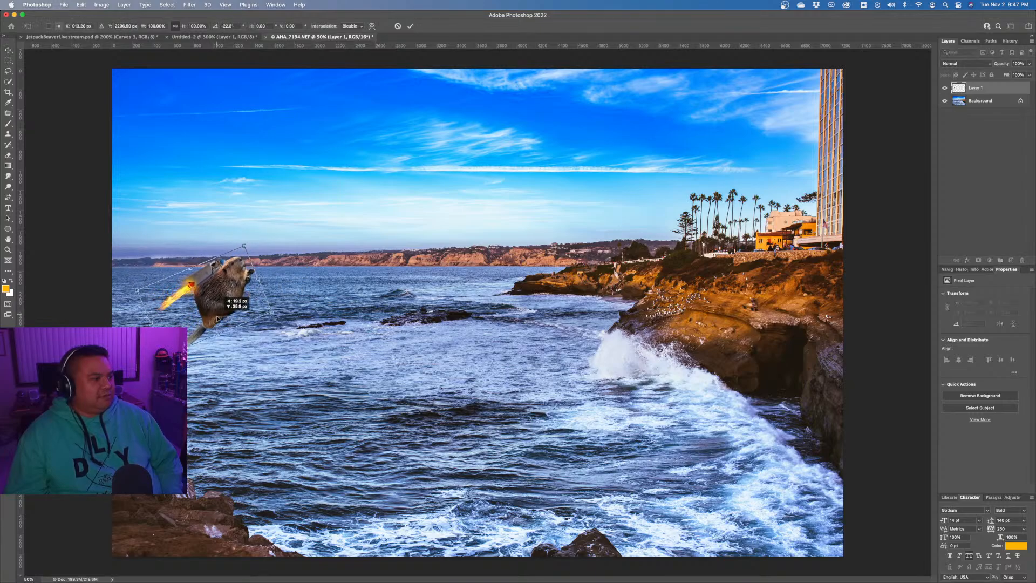
pyautogui.moveTo(289, 286); pyautogui.dragTo(287, 261)
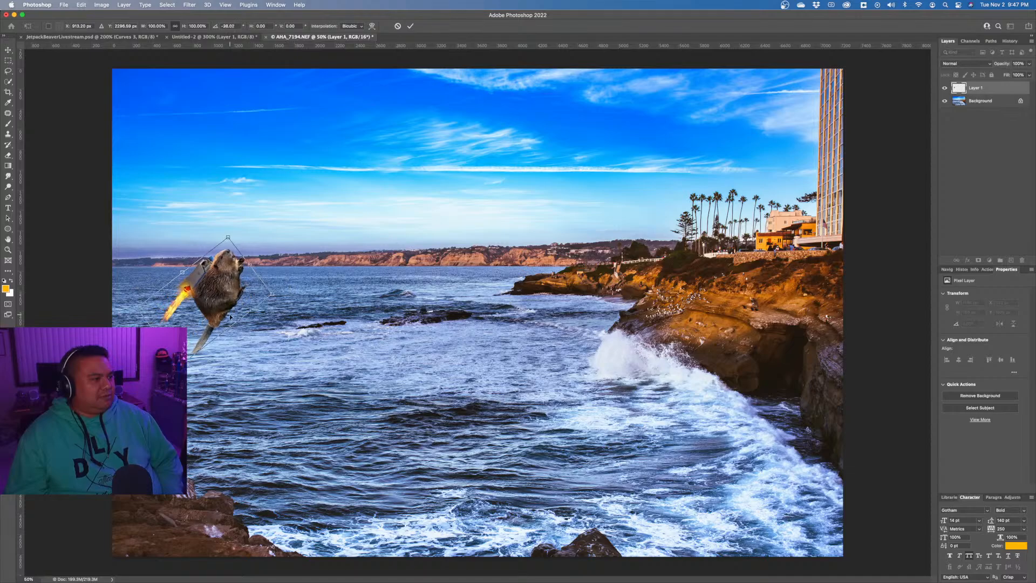
pyautogui.moveTo(228, 310); pyautogui.dragTo(214, 248)
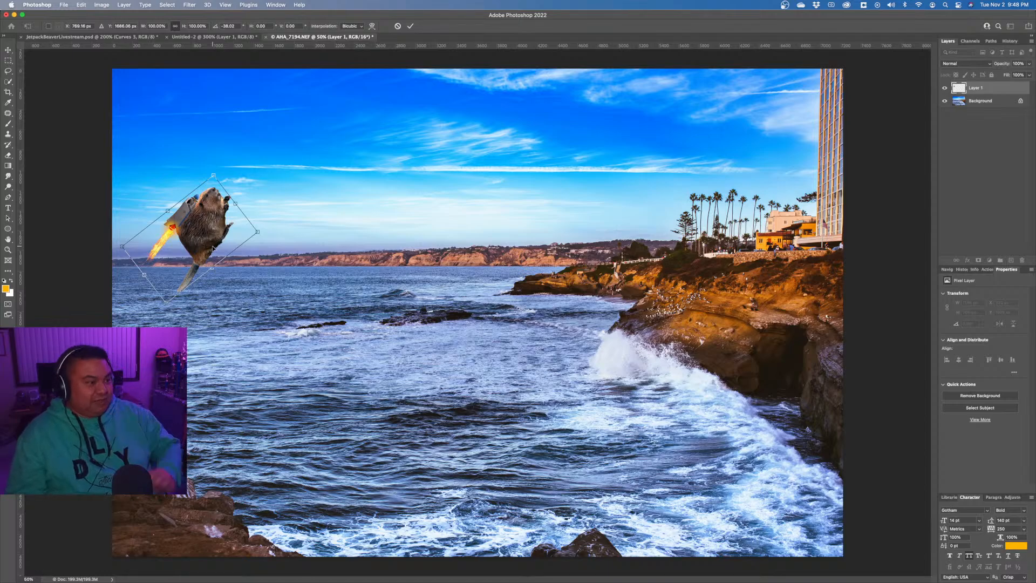
# Try placing the beaver over the wave splash beside the cliff, rotated about 32° counter-clockwise.
pyautogui.moveTo(214, 248); pyautogui.dragTo(712, 333)
pyautogui.moveTo(642, 337); pyautogui.dragTo(665, 347)
pyautogui.moveTo(724, 327); pyautogui.dragTo(724, 315)
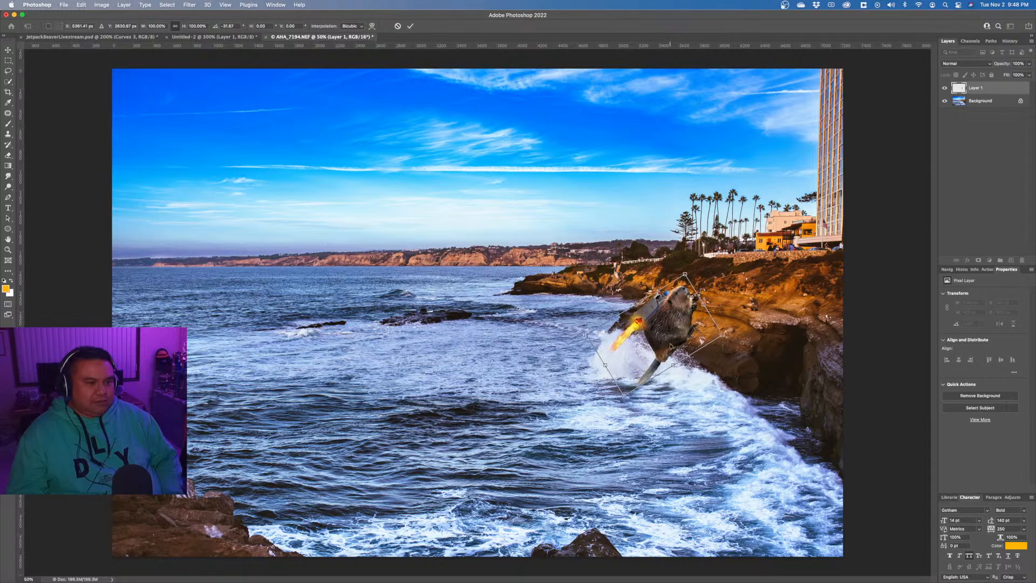
pyautogui.moveTo(670, 346); pyautogui.dragTo(643, 326)
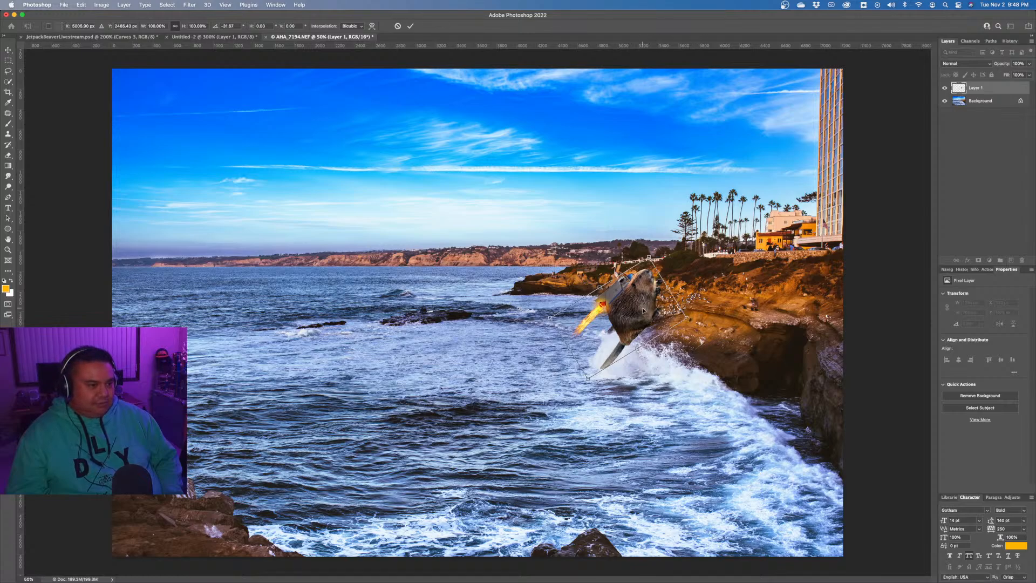
# Place the beaver over the water at the photo's left, just below the horizon, rotated about 42° counter-clockwise, and apply the transform.
pyautogui.moveTo(642, 307); pyautogui.dragTo(338, 268)
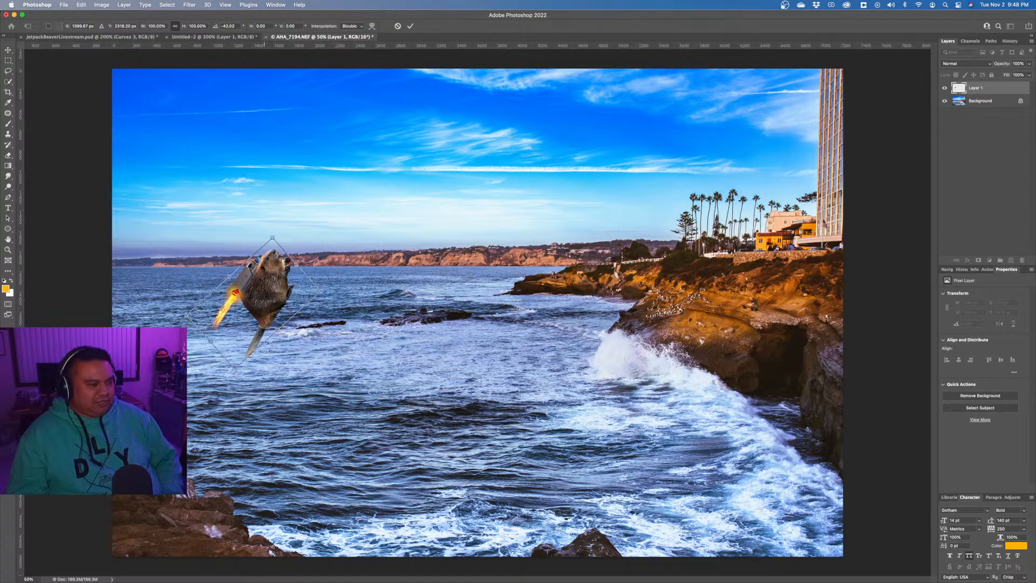
pyautogui.moveTo(264, 312); pyautogui.dragTo(261, 310)
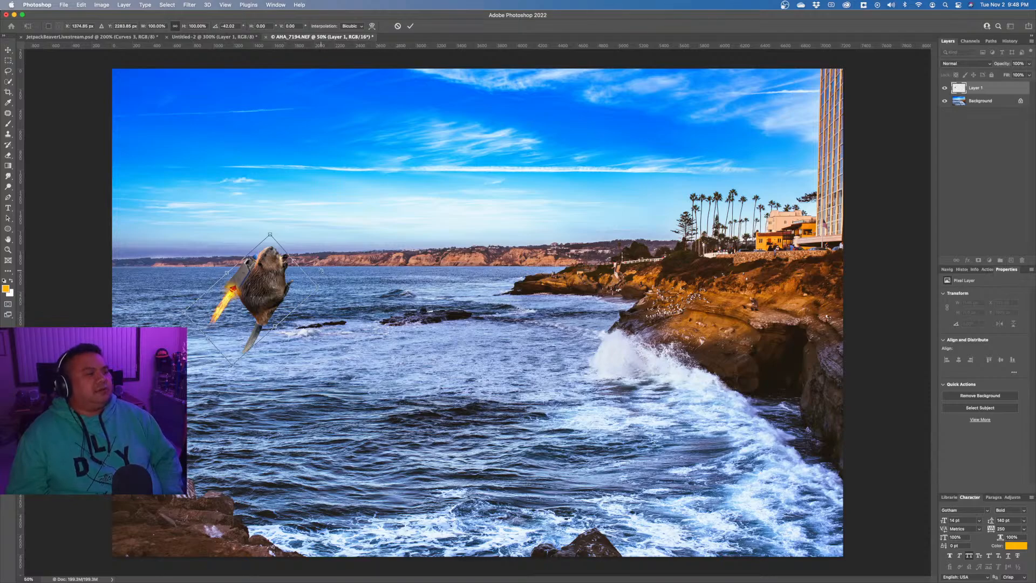
pyautogui.click(411, 27)
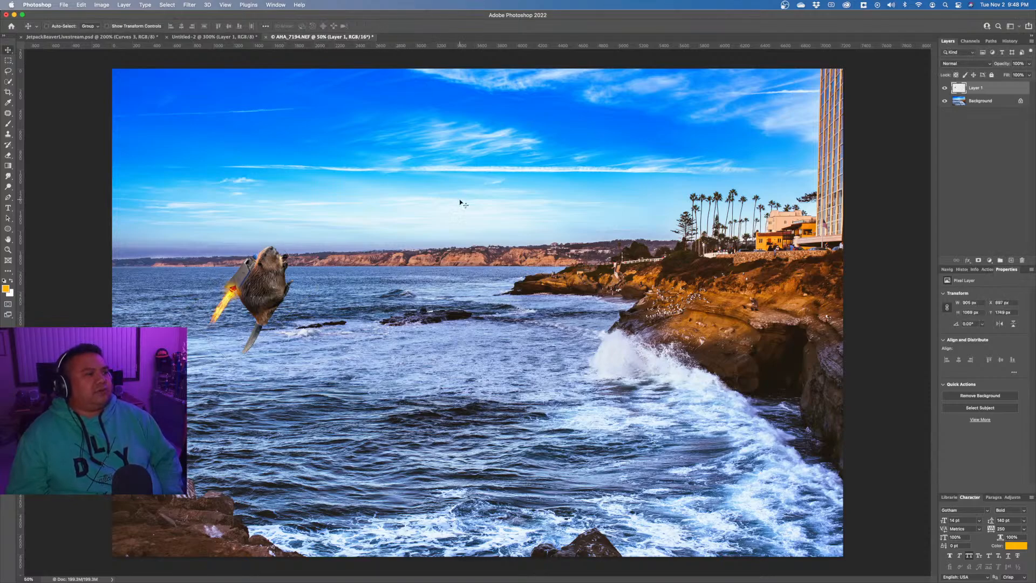
# Switch to Chrome and search Google Images for "splash out of water".
pyautogui.hotkey('ctrl', 'Up')
pyautogui.click(306, 170)
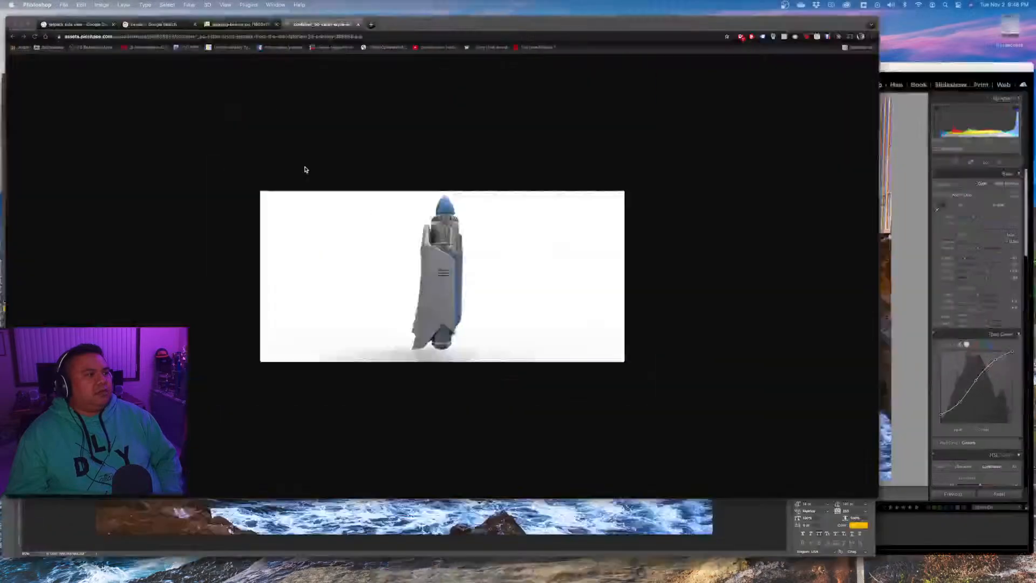
pyautogui.click(344, 36)
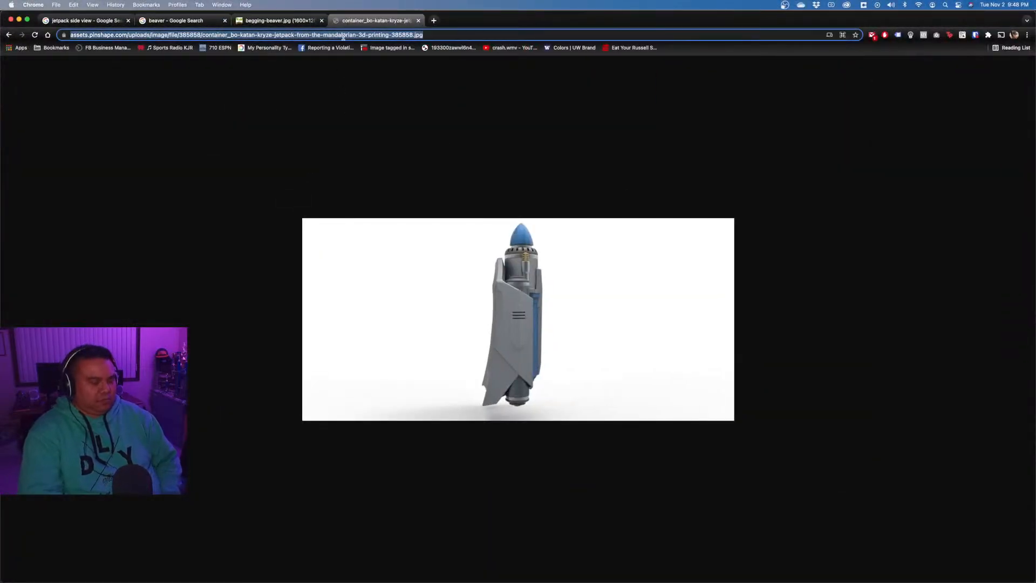
pyautogui.write('sp')
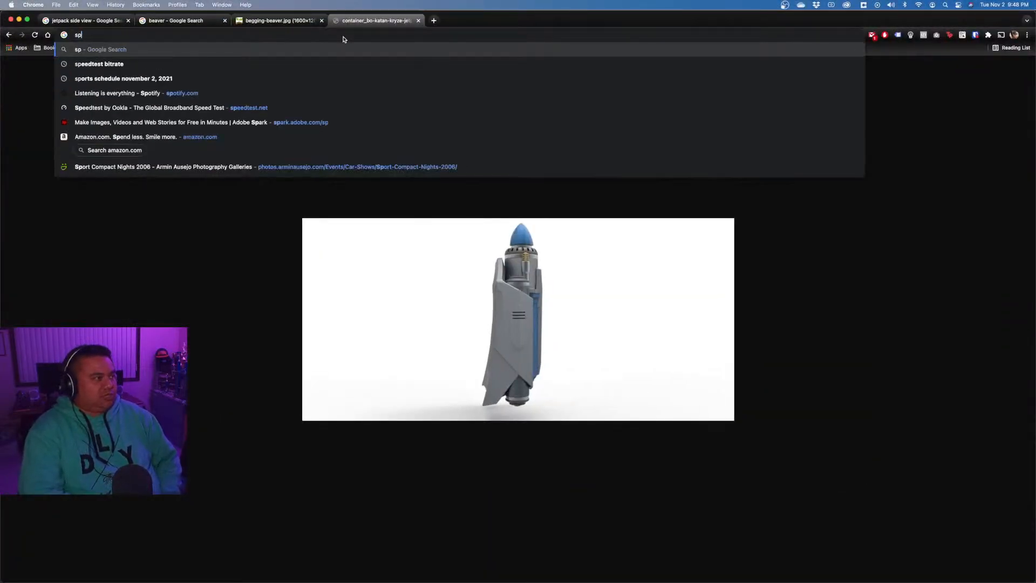
pyautogui.write('lash out of water')
pyautogui.press('Return')
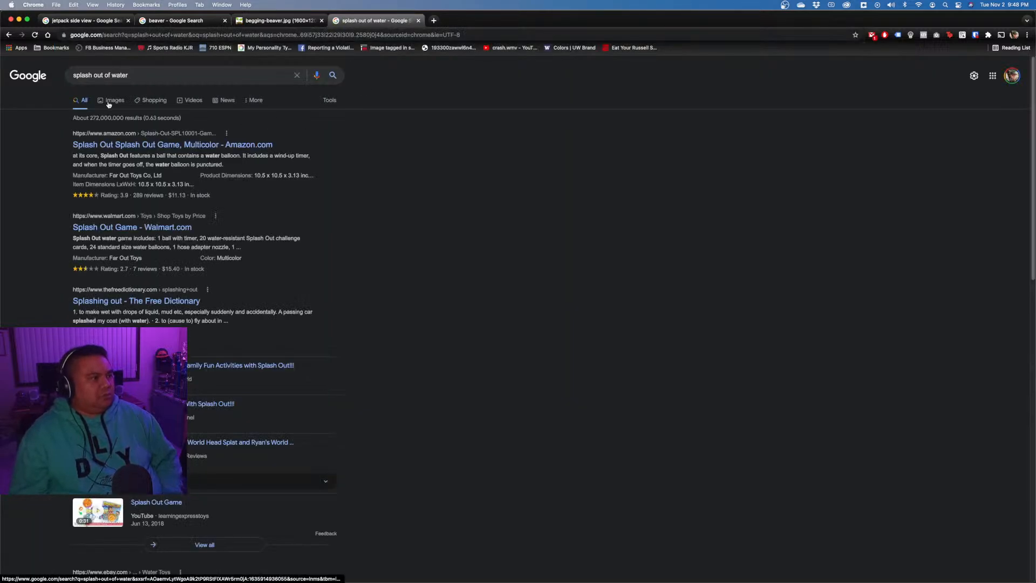
pyautogui.click(108, 102)
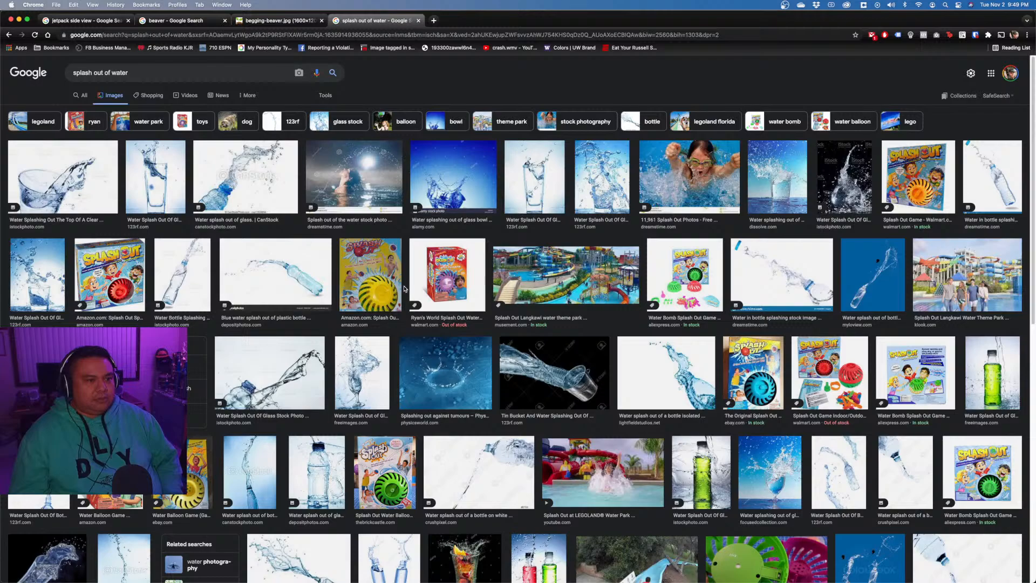
# Preview the glass splash and glass bowl splash pictures and look through the other water splash results.
pyautogui.click(768, 192)
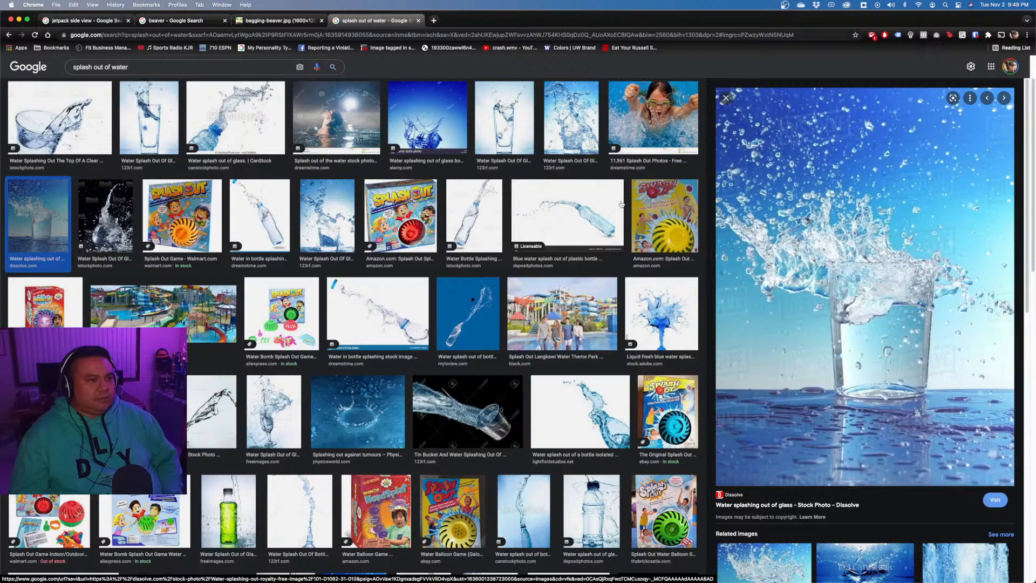
pyautogui.click(448, 118)
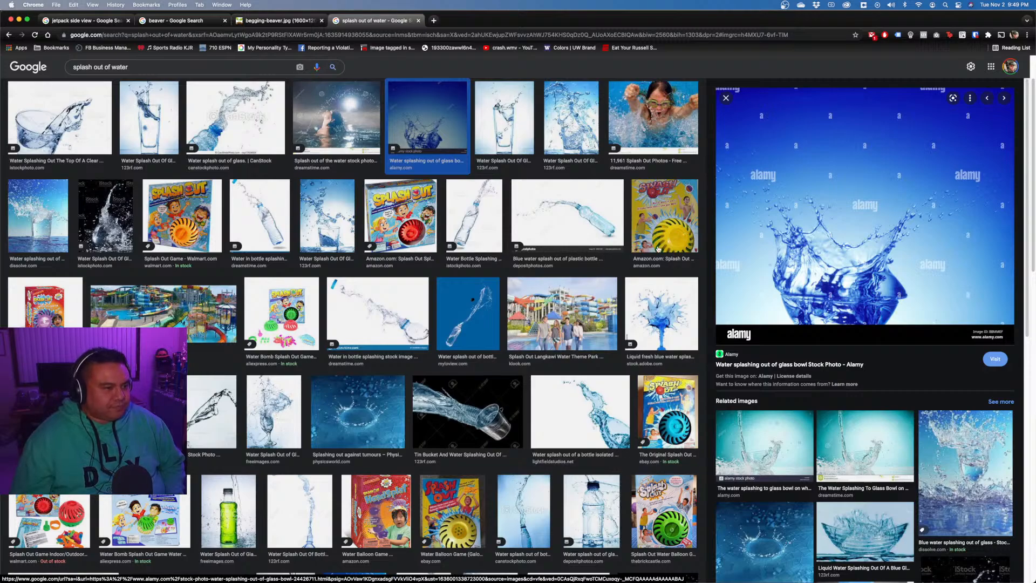
pyautogui.scroll(-3, 648, 281)
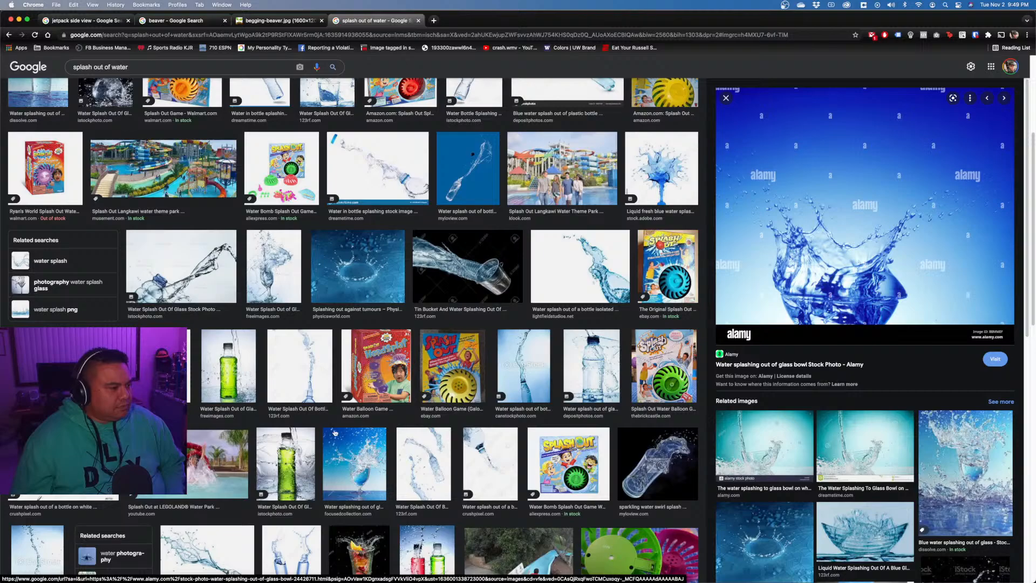
pyautogui.scroll(4, 297, 329)
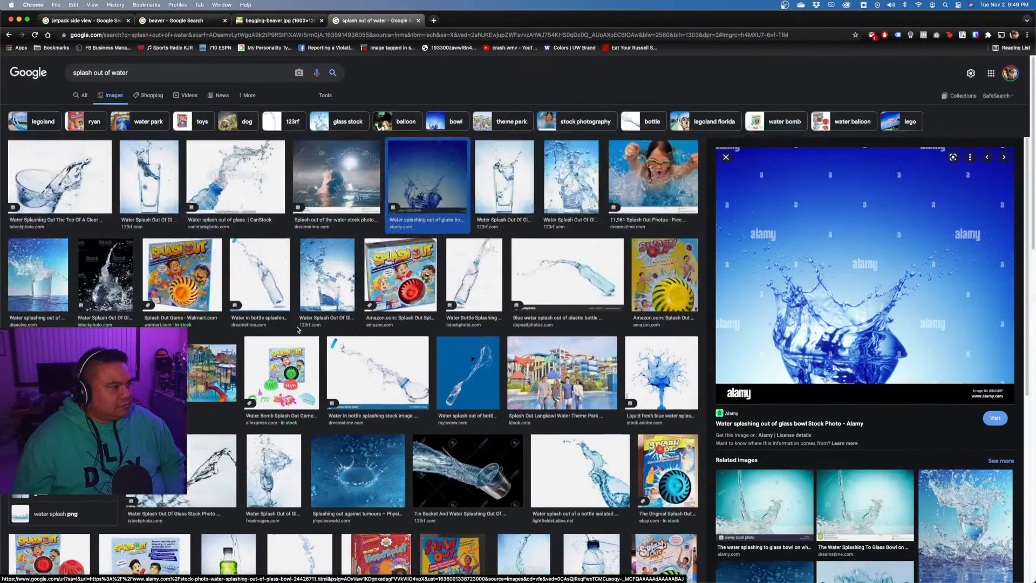
# Search Google Images for "jump out of water" and preview the goldfish leaping from a splash.
pyautogui.doubleClick(83, 73)
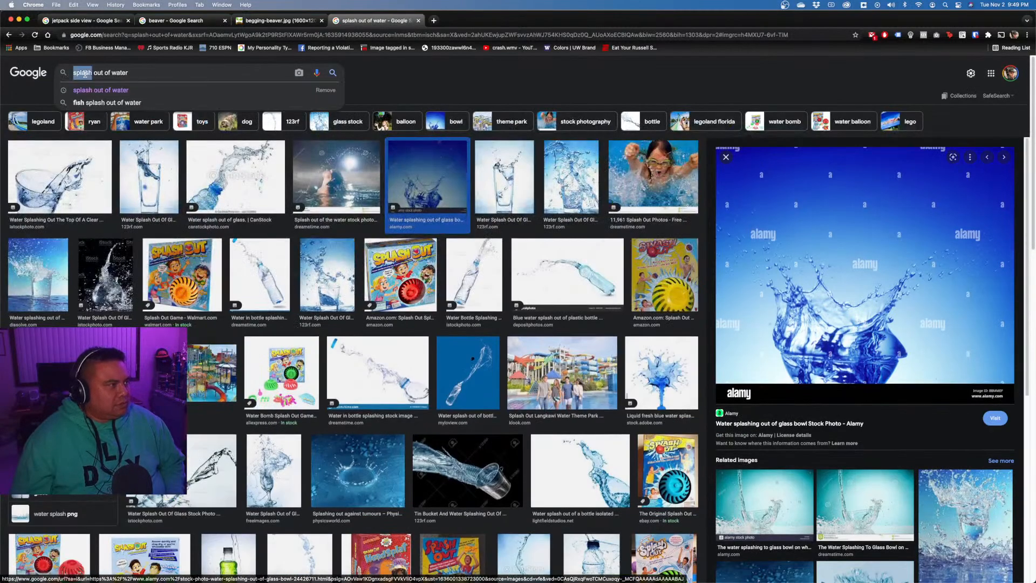
pyautogui.write('jump')
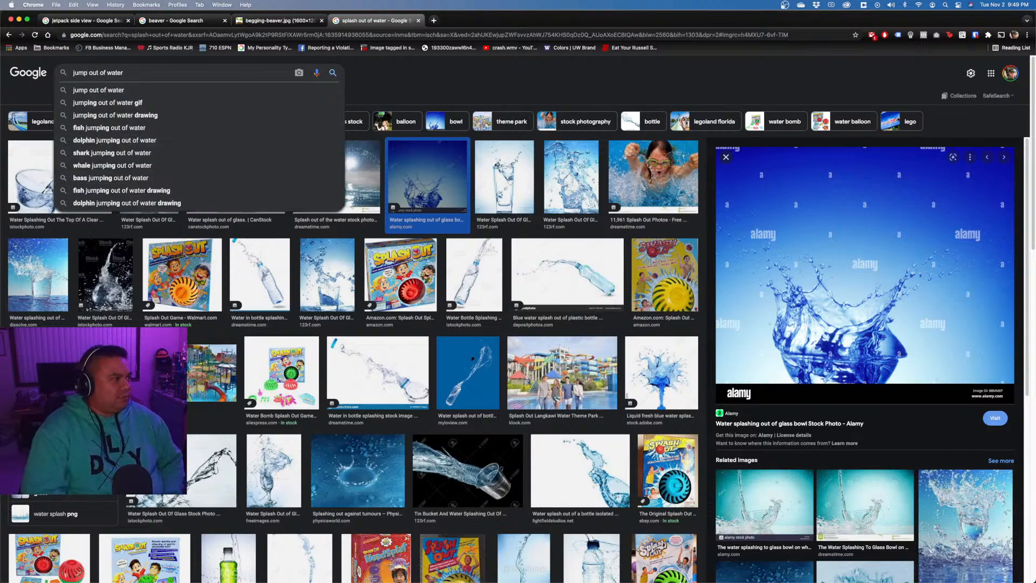
pyautogui.press('Return')
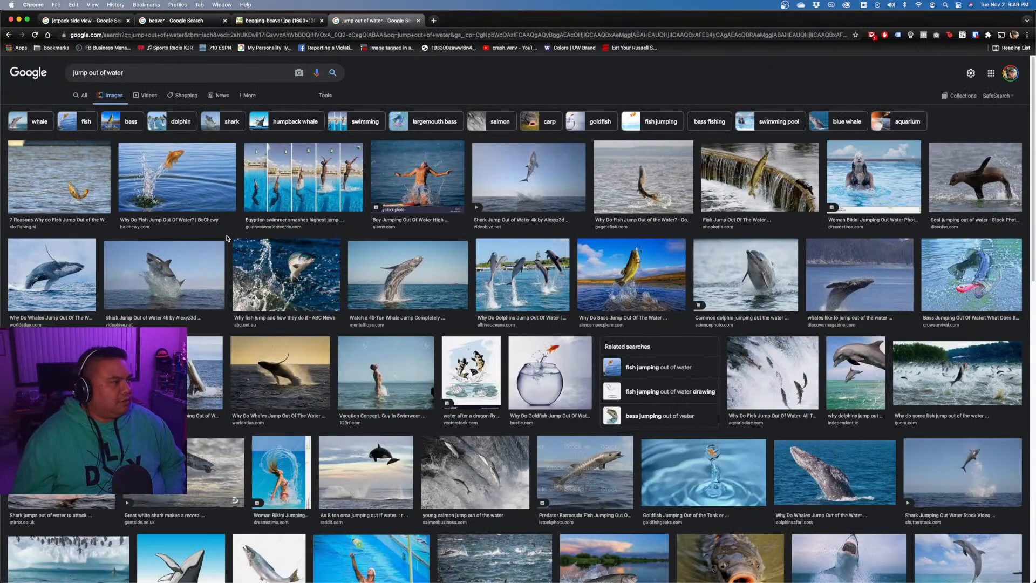
pyautogui.click(189, 187)
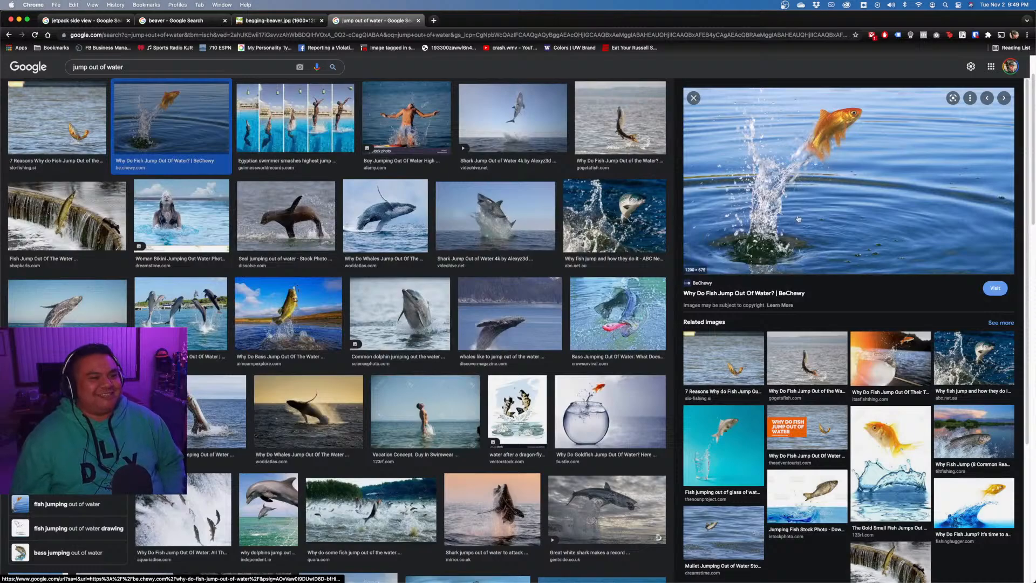
# Open the goldfish splash picture at full size from its image address and copy the image.
pyautogui.rightClick(839, 179)
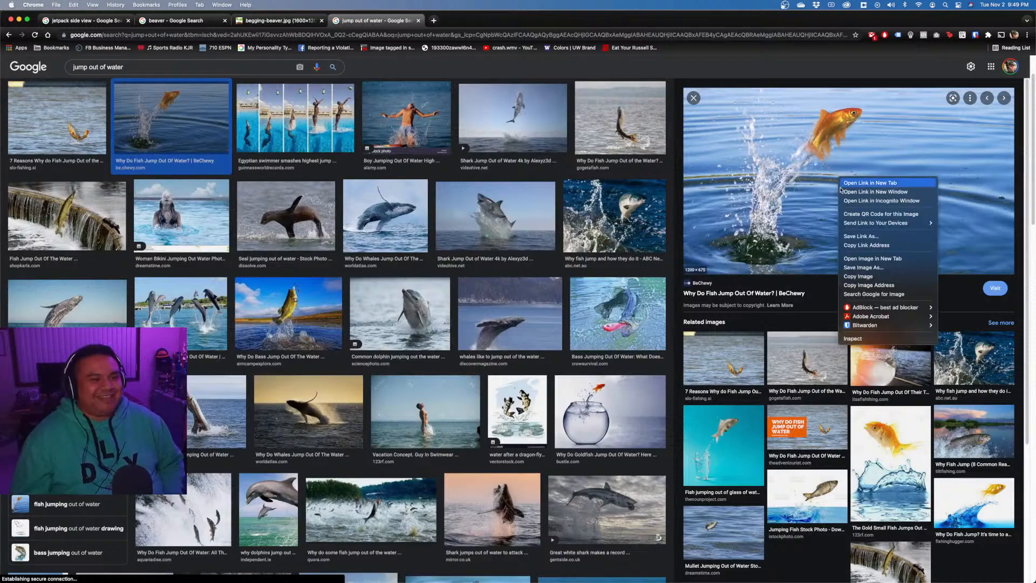
pyautogui.click(874, 279)
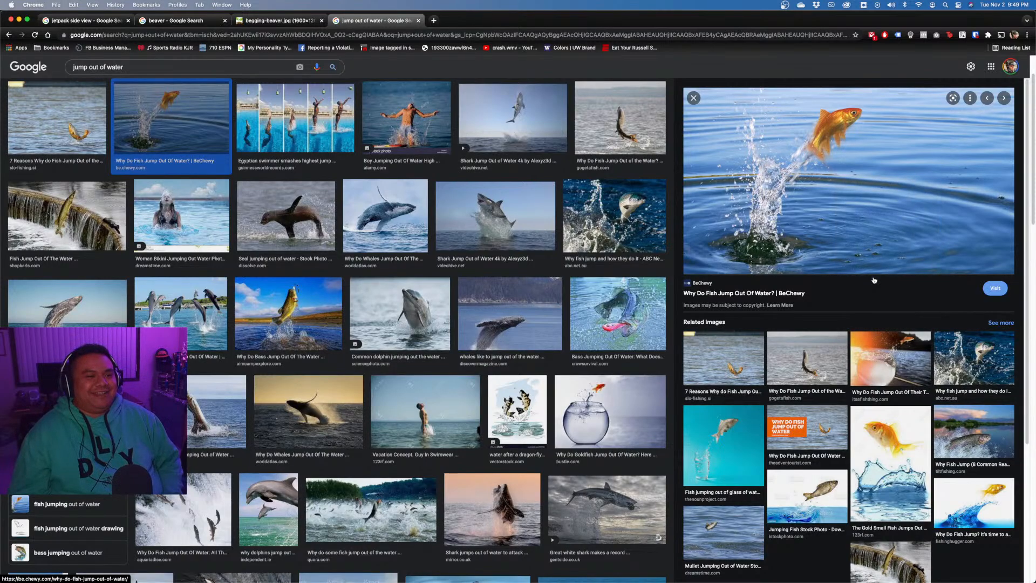
pyautogui.rightClick(825, 177)
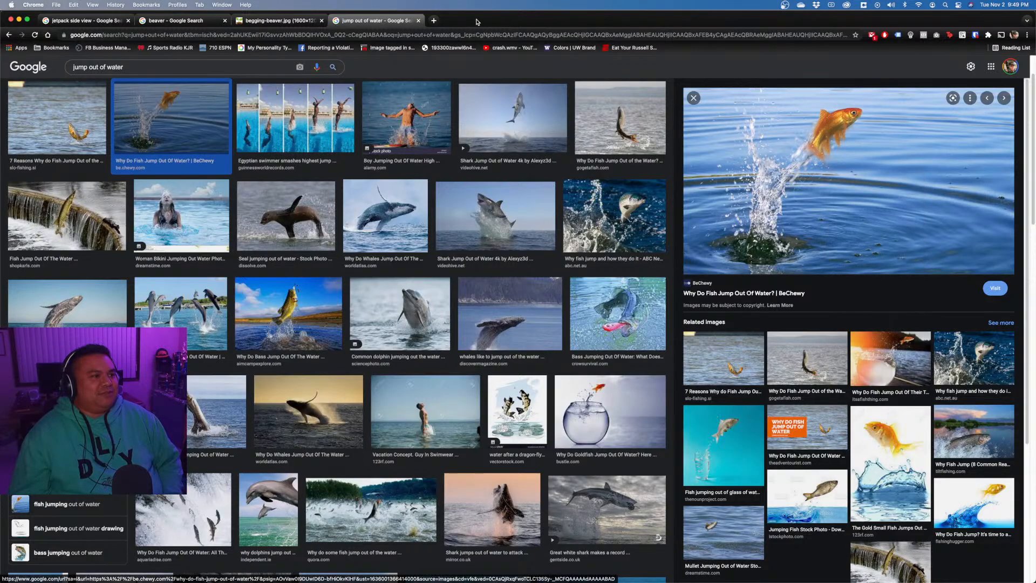
pyautogui.click(399, 35)
pyautogui.press('super+v')
pyautogui.press('Return')
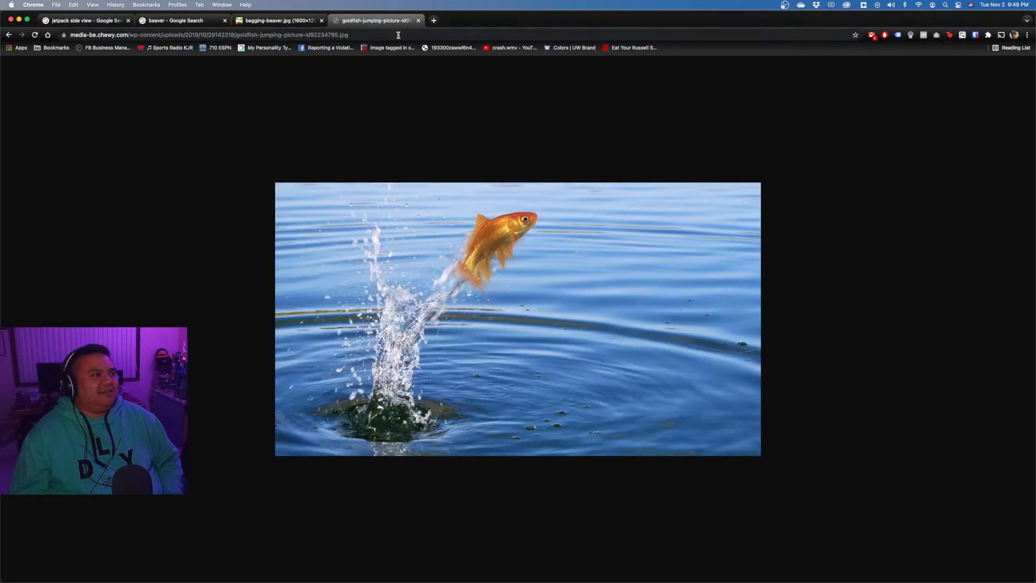
pyautogui.rightClick(456, 242)
pyautogui.click(492, 265)
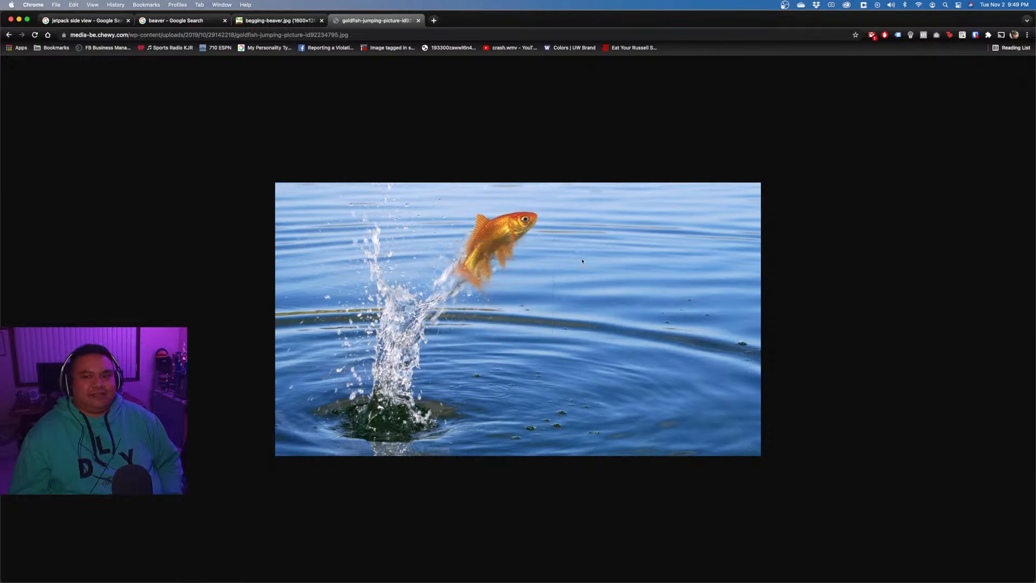
# Switch to Photoshop, paste the goldfish picture into the coastal photo with color conversion accepted, and move it over the water near the beaver.
pyautogui.hotkey('ctrl', 'Up')
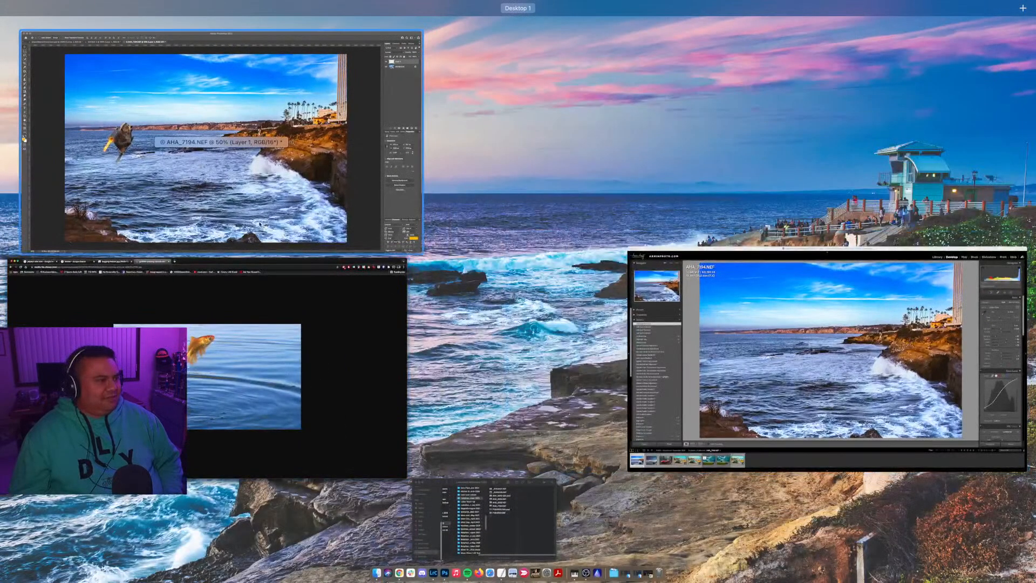
pyautogui.click(245, 199)
pyautogui.press('super+v')
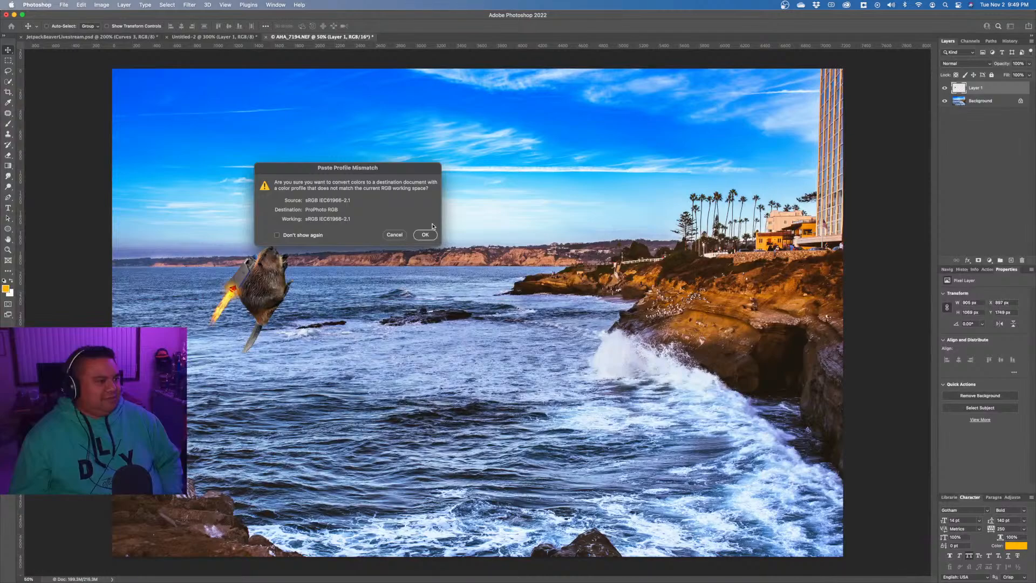
pyautogui.click(426, 234)
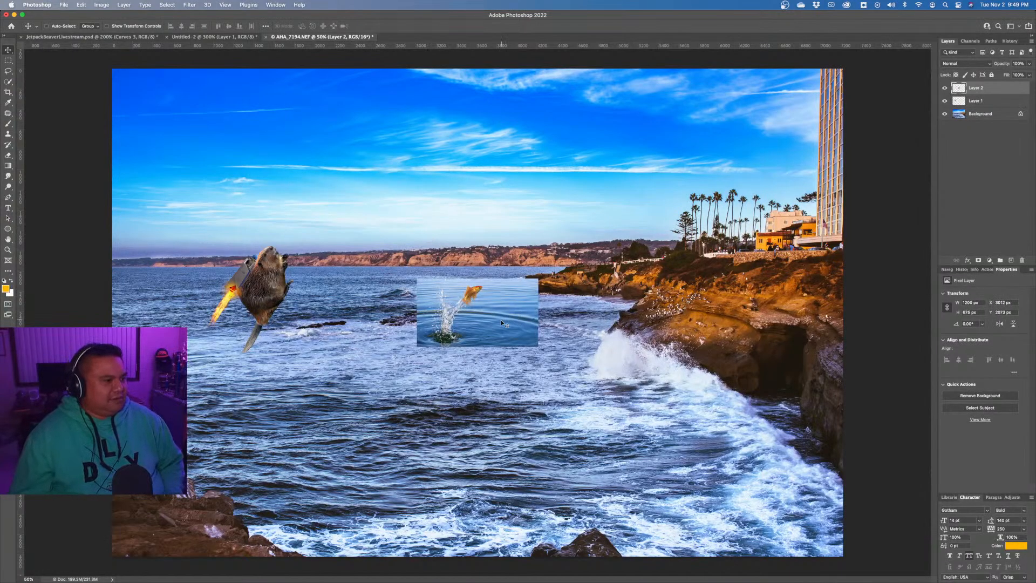
pyautogui.moveTo(500, 320); pyautogui.dragTo(443, 366)
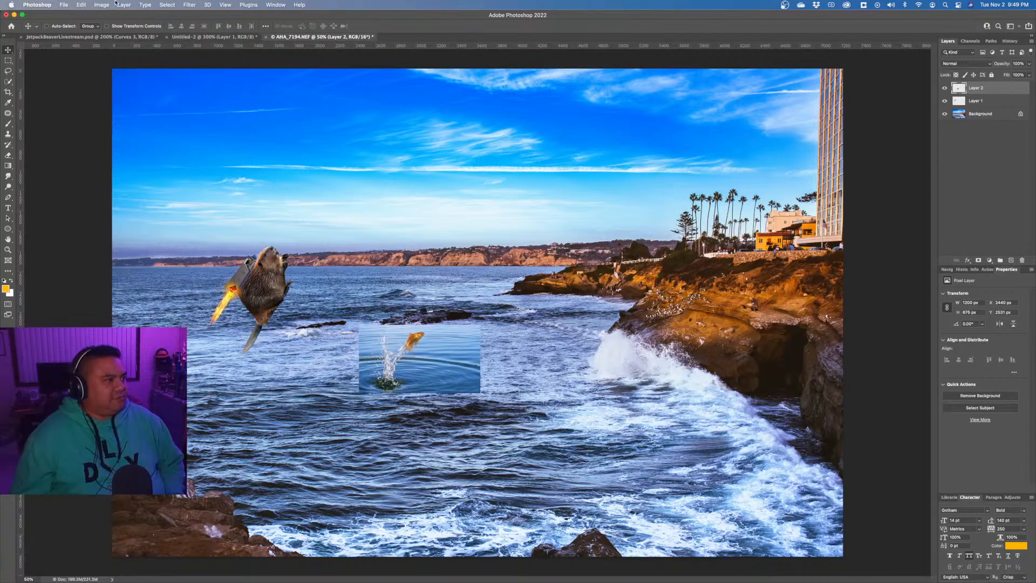
# Scale the goldfish picture to about 183% width and 179% height, place it over the beaver, and apply the transform.
pyautogui.click(75, 4)
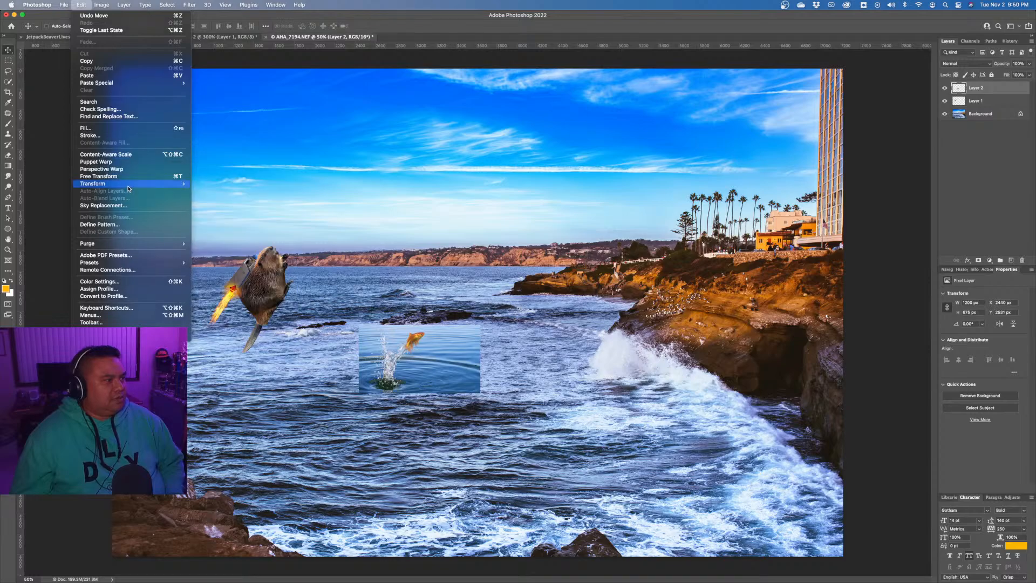
pyautogui.click(303, 264)
pyautogui.click(81, 4)
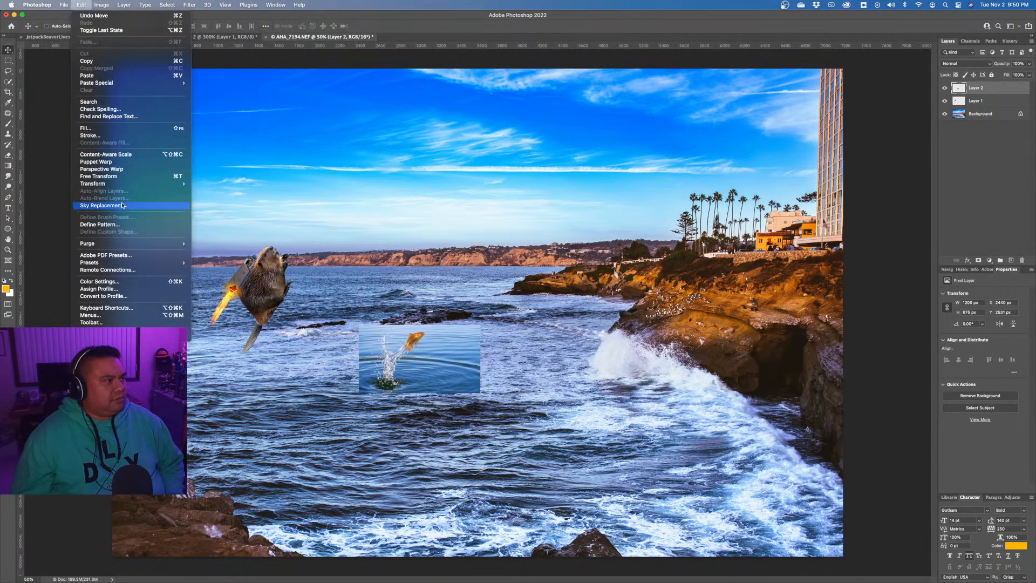
pyautogui.moveTo(124, 184)
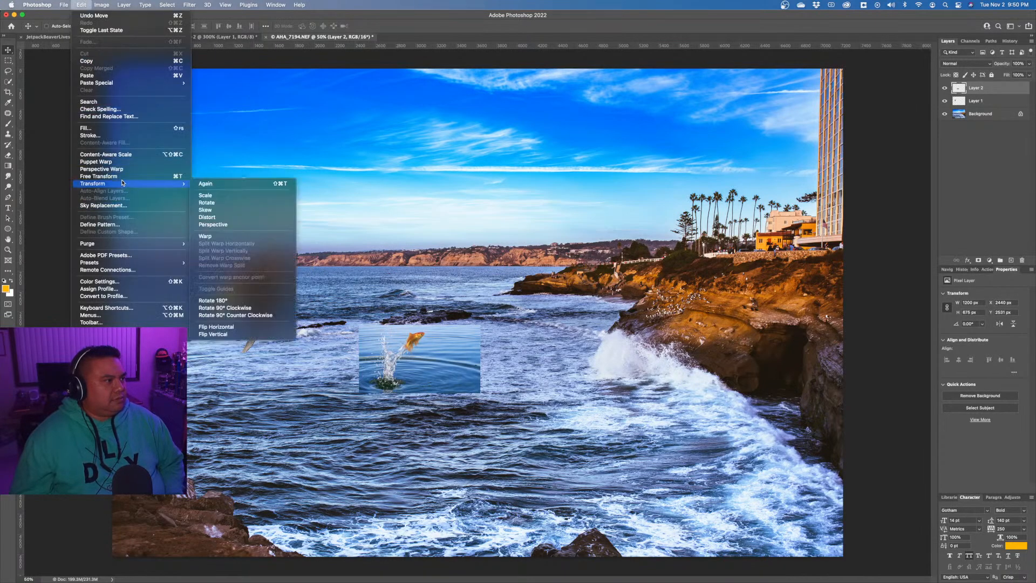
pyautogui.click(270, 200)
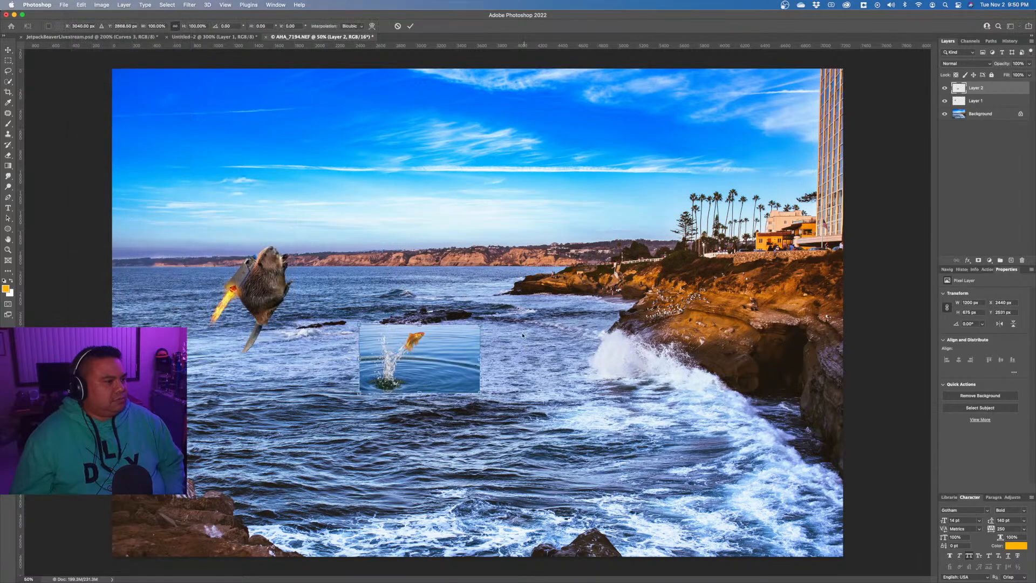
pyautogui.moveTo(480, 324); pyautogui.dragTo(573, 273)
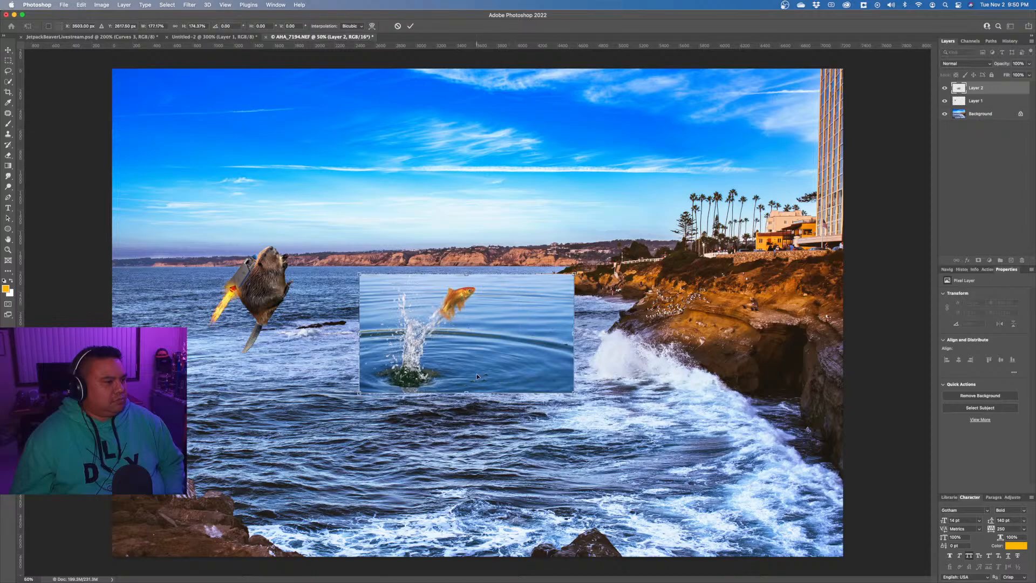
pyautogui.moveTo(477, 376); pyautogui.dragTo(316, 350)
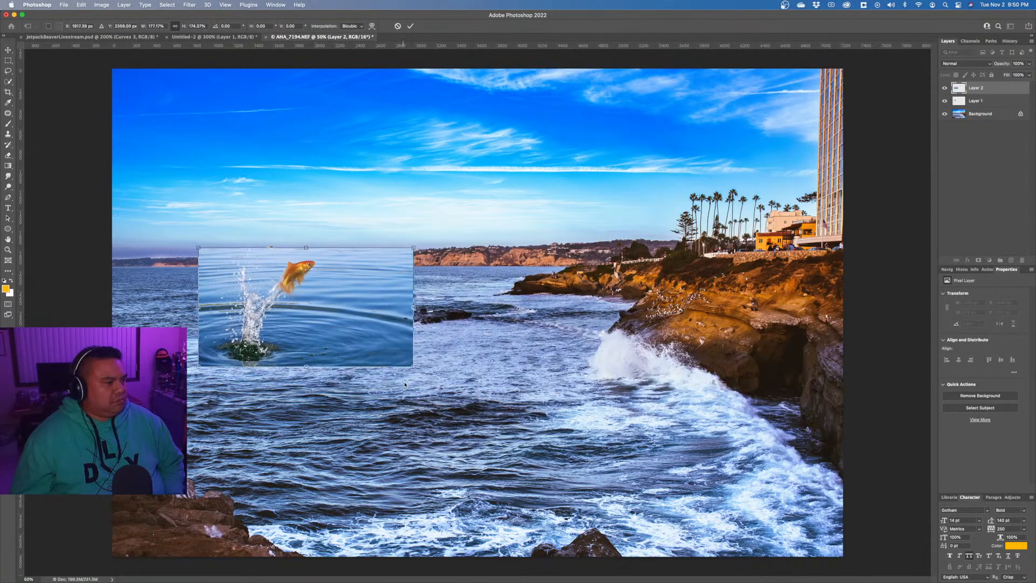
pyautogui.moveTo(414, 366); pyautogui.dragTo(419, 370)
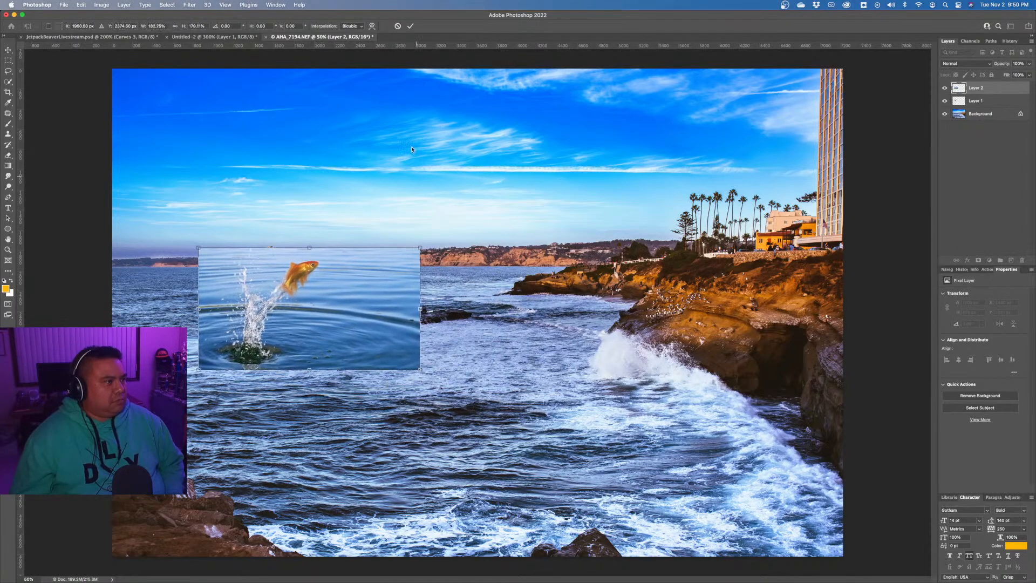
pyautogui.click(410, 27)
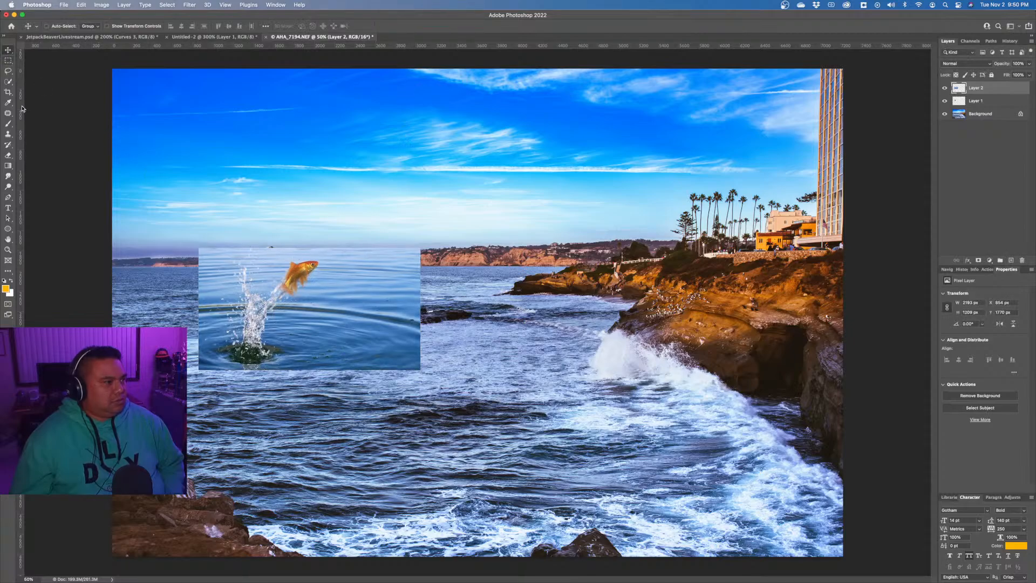
# Try the Lighten blend mode on the goldfish layer, shift the layer slightly down, and return its blending to Normal.
pyautogui.click(190, 5)
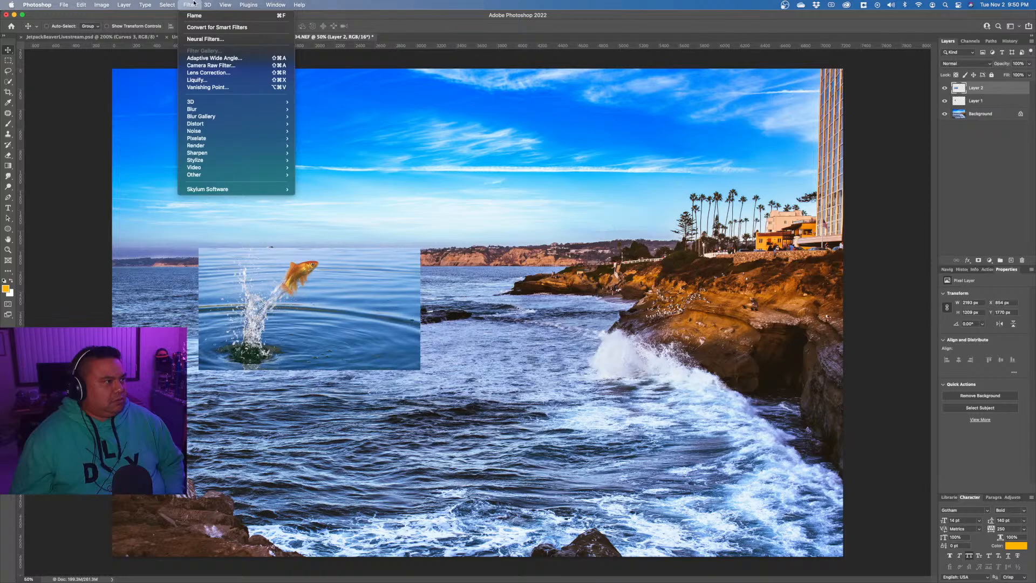
pyautogui.click(193, 3)
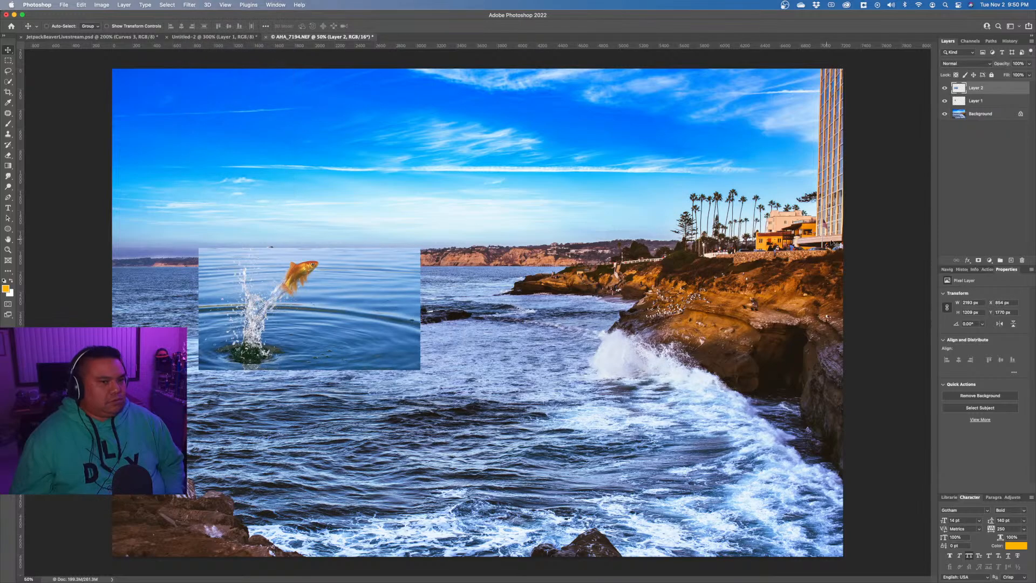
pyautogui.click(990, 65)
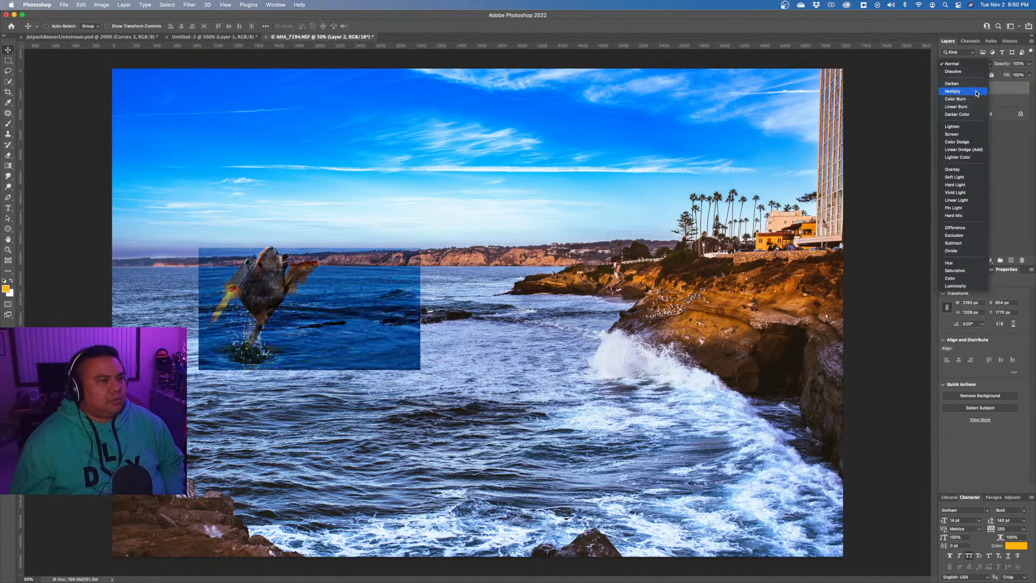
pyautogui.click(964, 127)
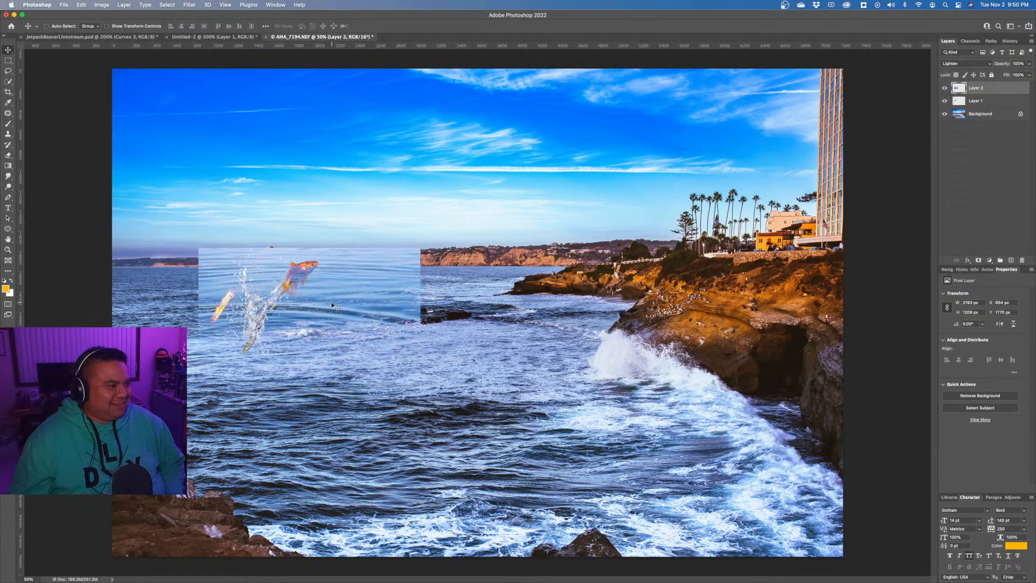
pyautogui.moveTo(331, 306)
pyautogui.mouseDown()
pyautogui.moveTo(309, 303)
pyautogui.moveTo(329, 323)
pyautogui.mouseUp()
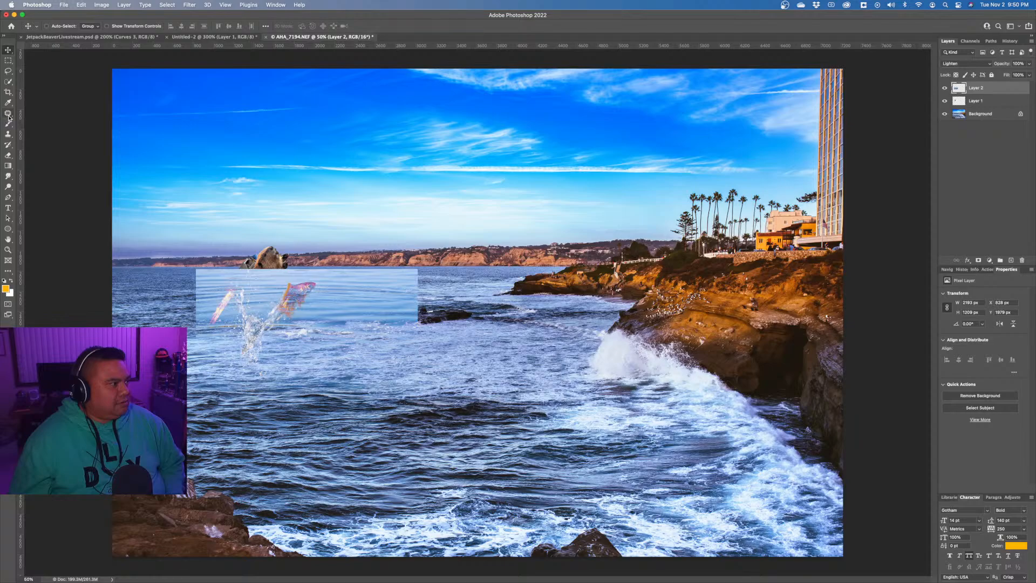
pyautogui.click(990, 65)
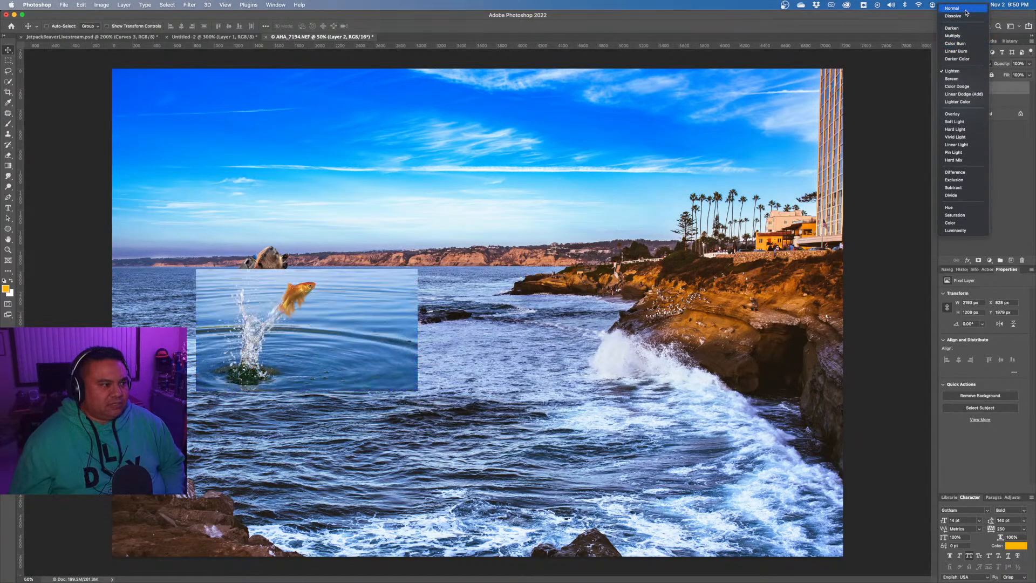
pyautogui.click(965, 9)
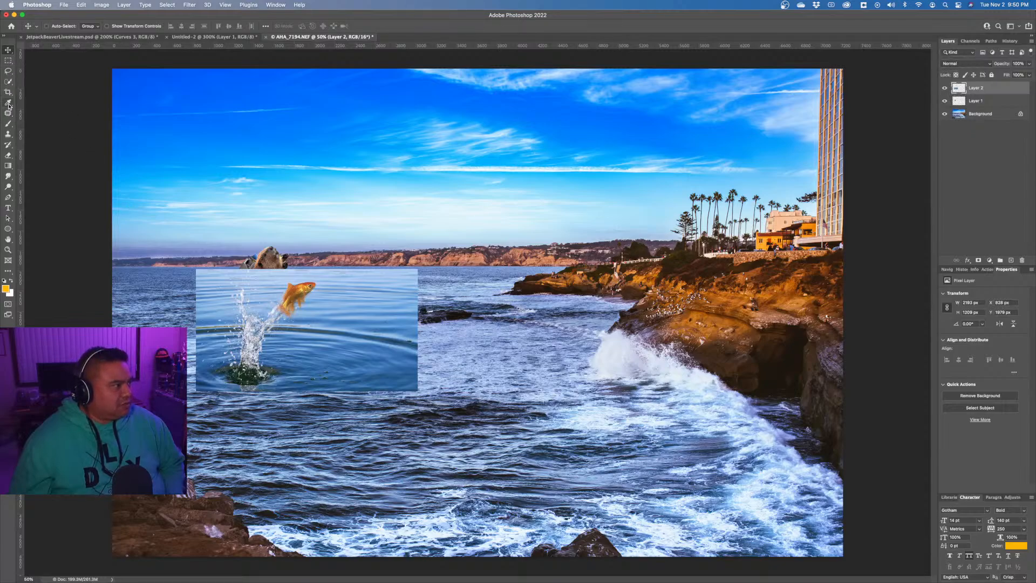
pyautogui.click(8, 81)
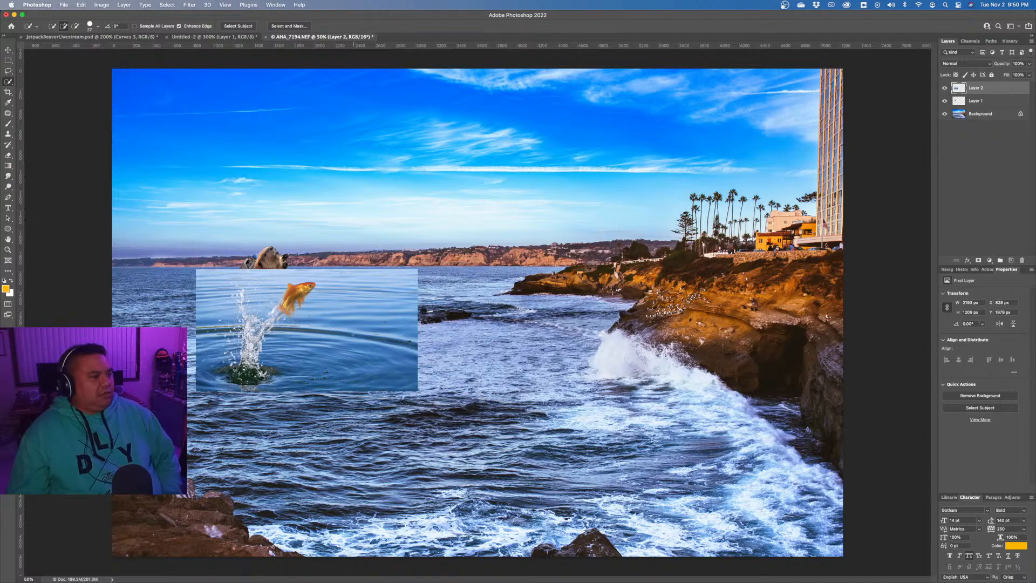
pyautogui.rightClick(359, 327)
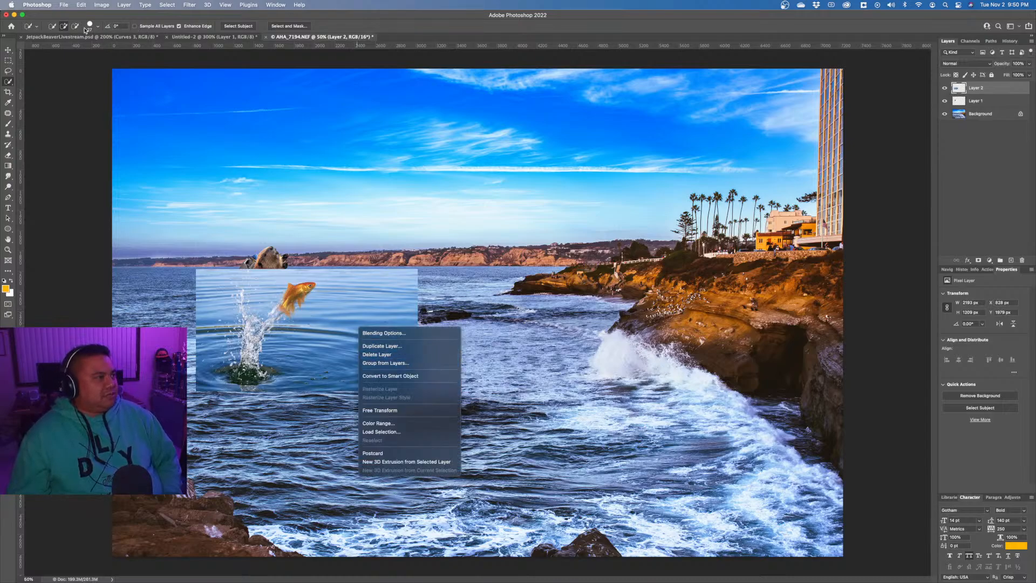
pyautogui.click(407, 29)
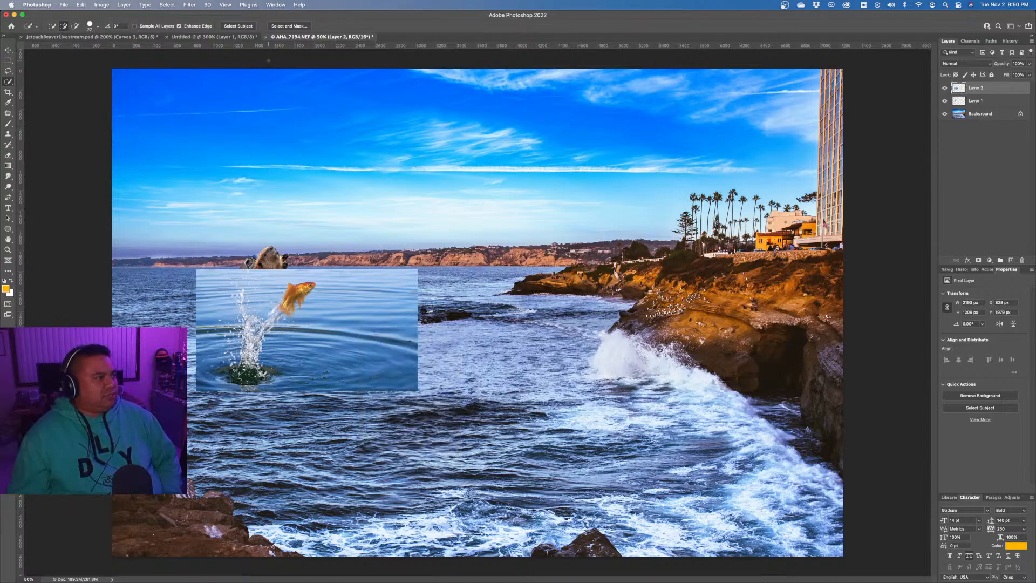
pyautogui.rightClick(347, 315)
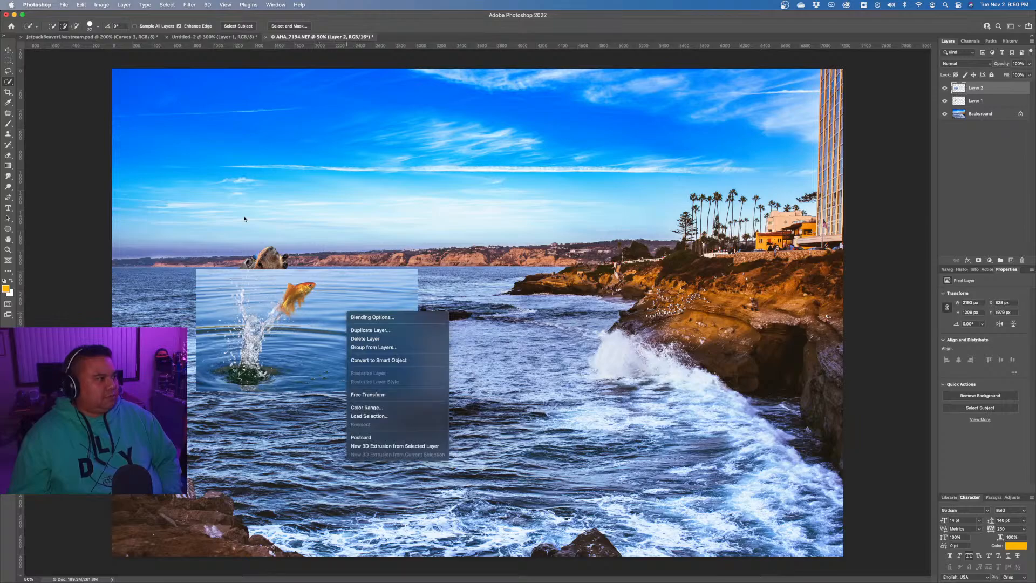
pyautogui.click(7, 82)
pyautogui.click(7, 76)
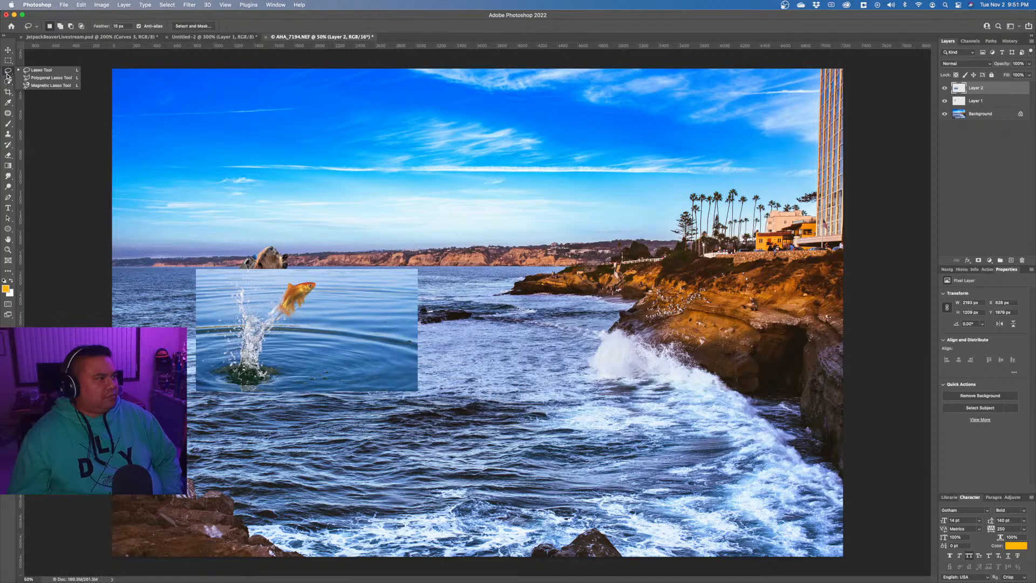
pyautogui.click(8, 83)
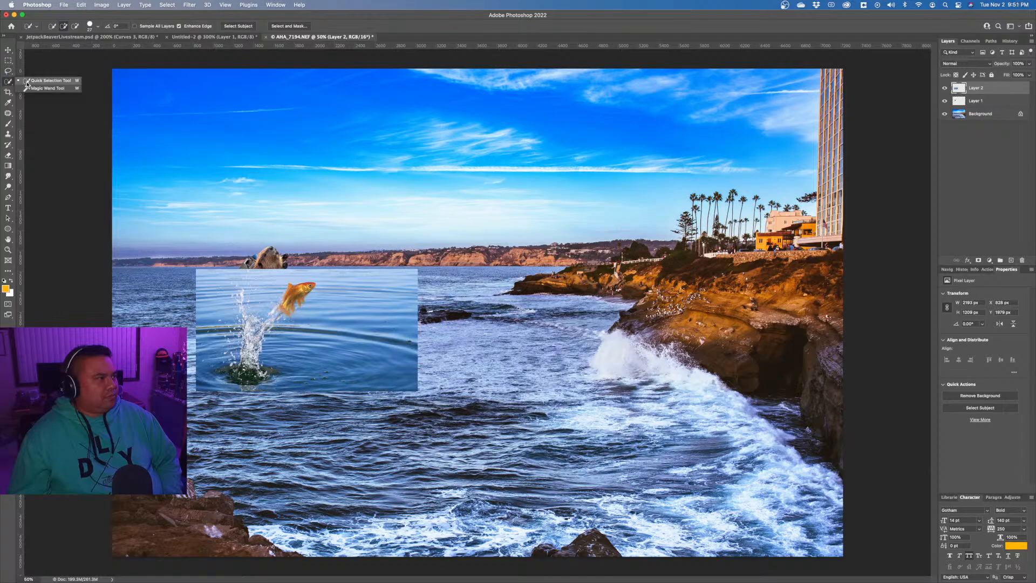
pyautogui.click(26, 81)
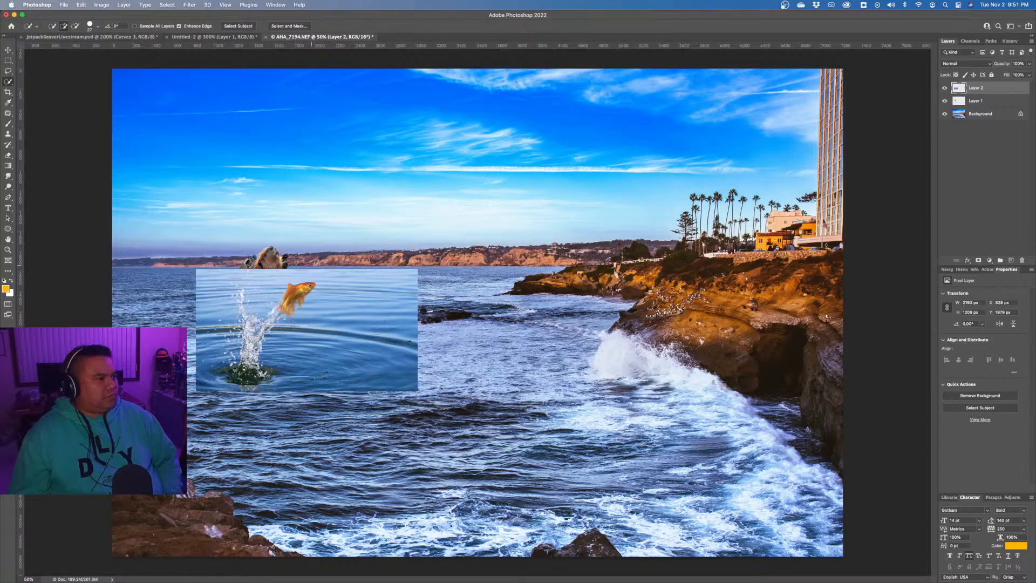
pyautogui.rightClick(340, 308)
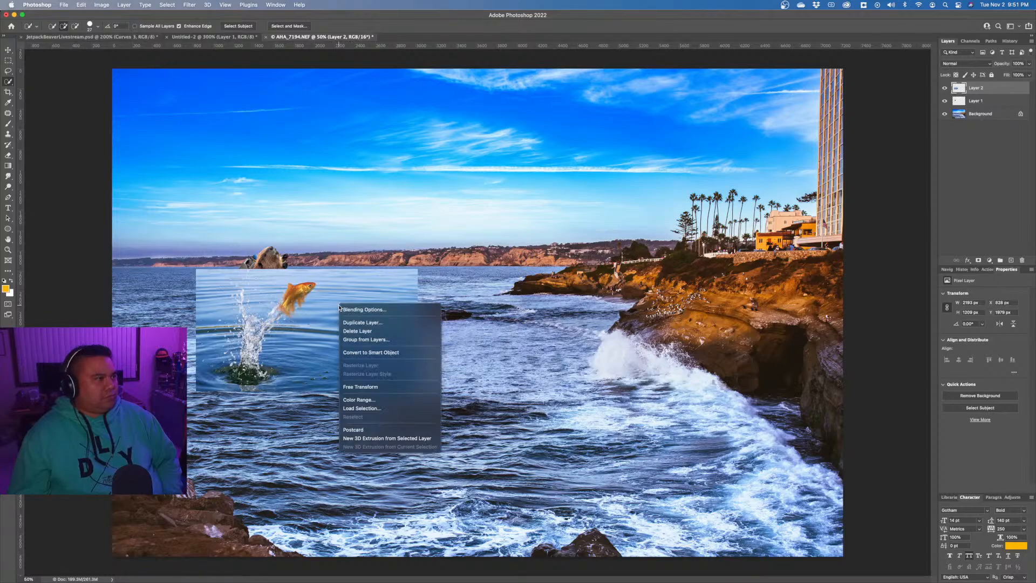
# Try selecting the whole goldfish picture and its main subject with Select Subject, clearing the selection each time.
pyautogui.click(342, 310)
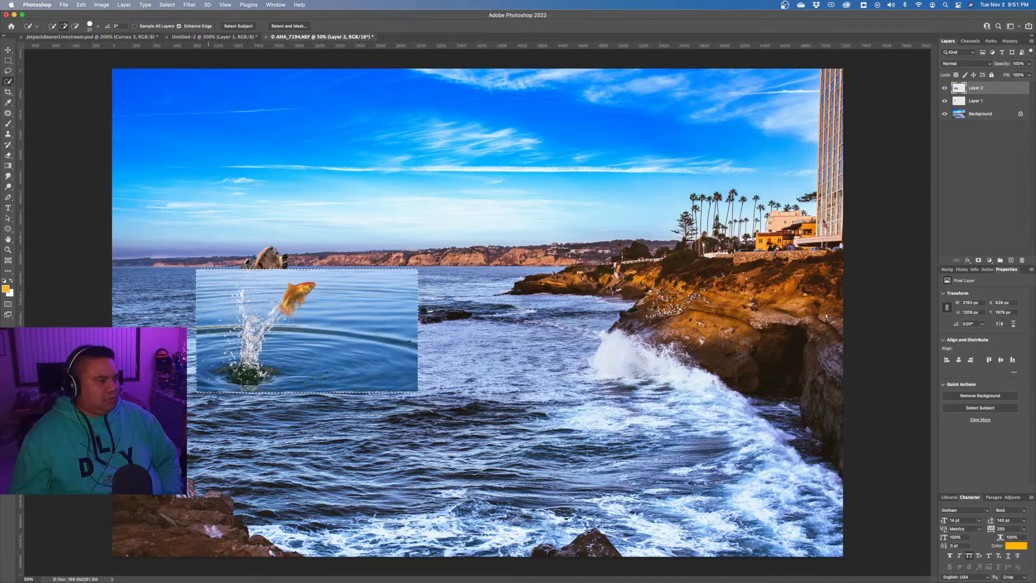
pyautogui.press('super+d')
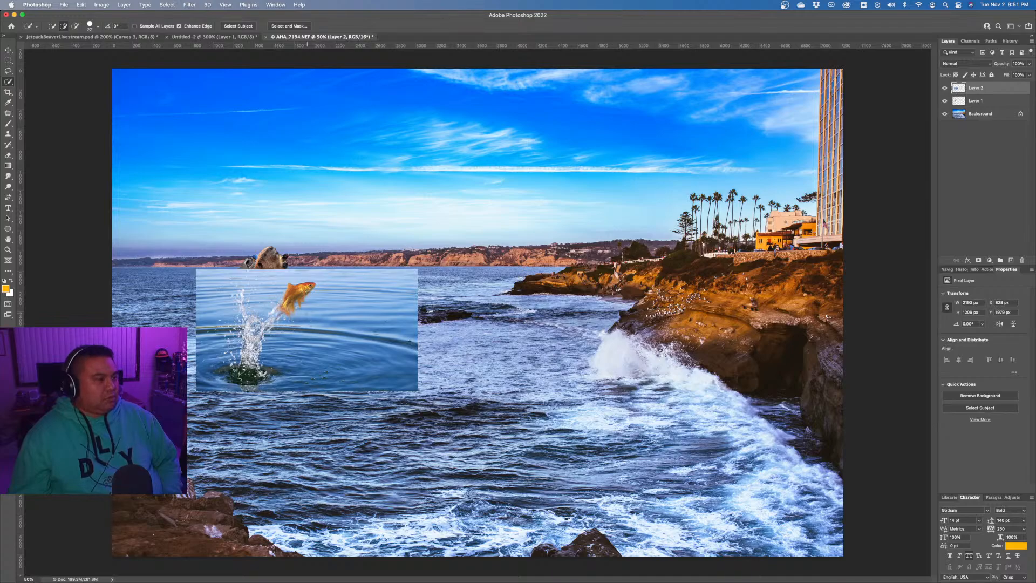
pyautogui.click(238, 27)
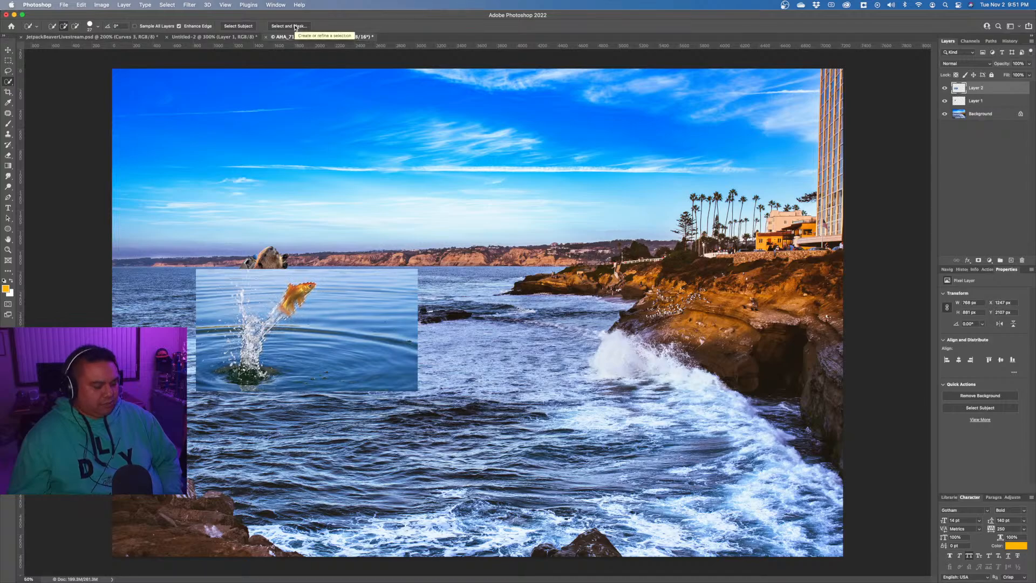
pyautogui.press('super+d')
# Add a layer mask to the goldfish splash layer.
pyautogui.press('z')
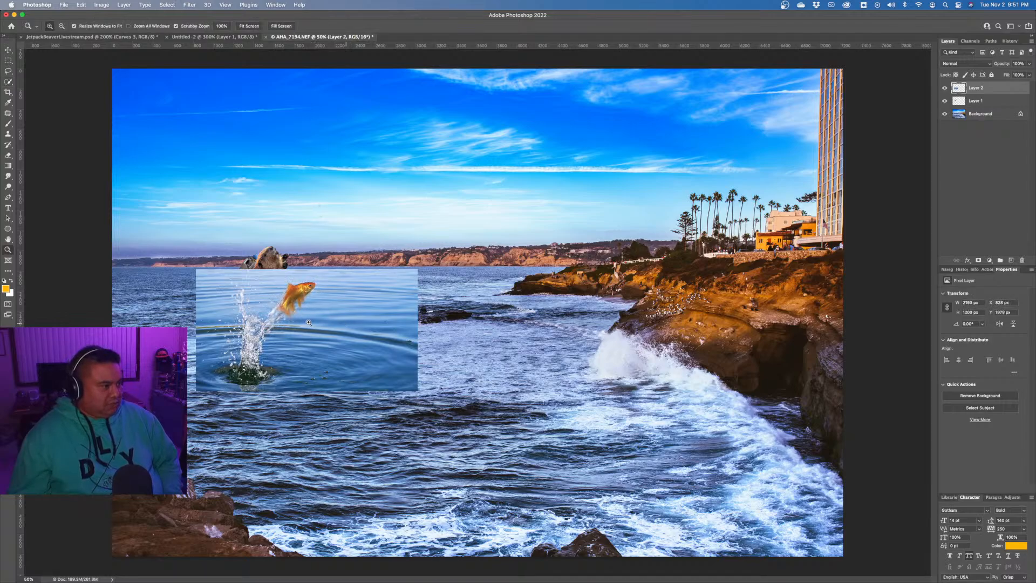
pyautogui.click(285, 317)
pyautogui.click(285, 318)
pyautogui.click(284, 318)
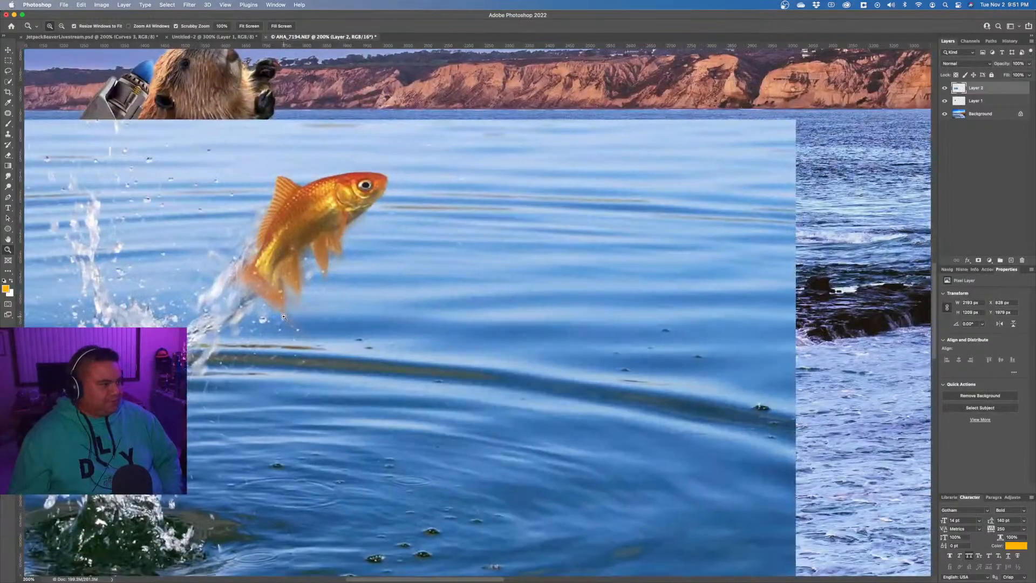
pyautogui.rightClick(283, 317)
pyautogui.click(303, 363)
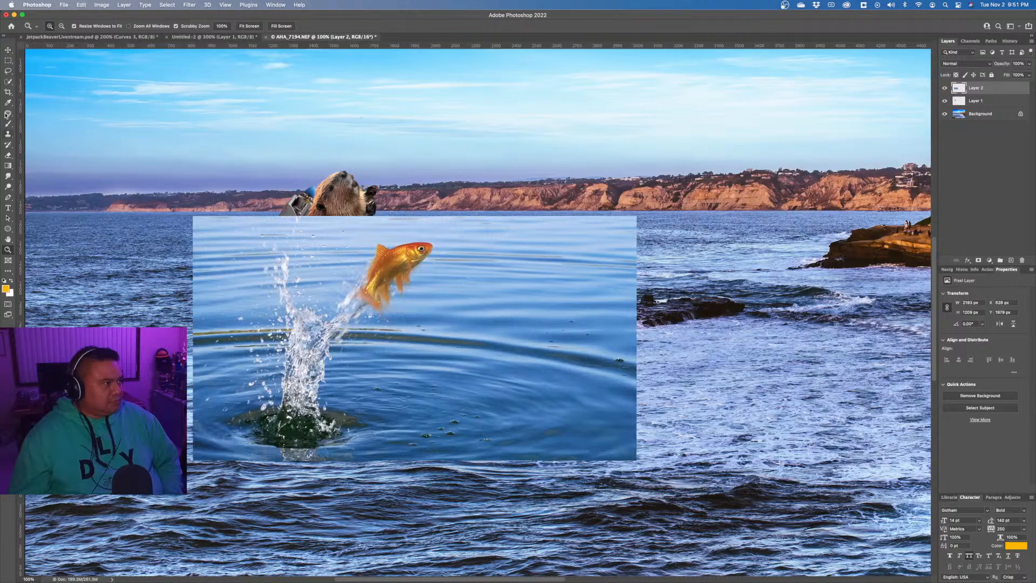
pyautogui.click(978, 262)
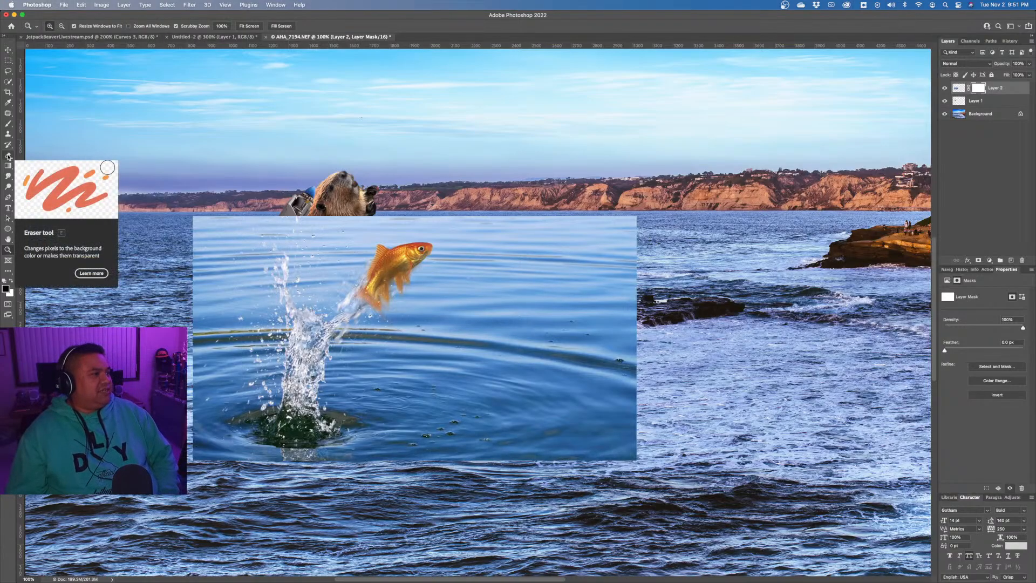
# Set up a soft round brush for masking, undo the test dab, and set the brush flow to 100%.
pyautogui.click(9, 124)
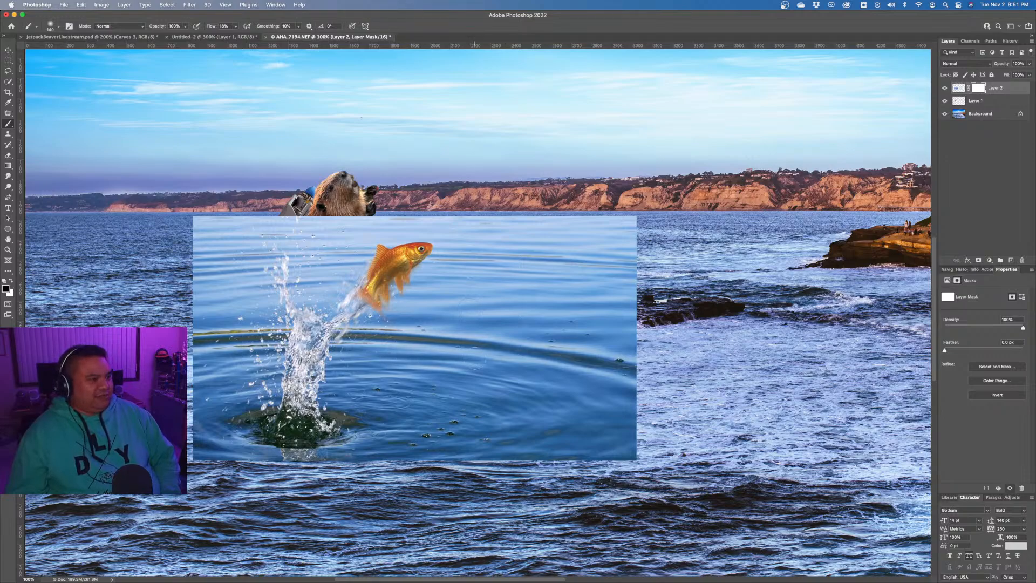
pyautogui.rightClick(475, 361)
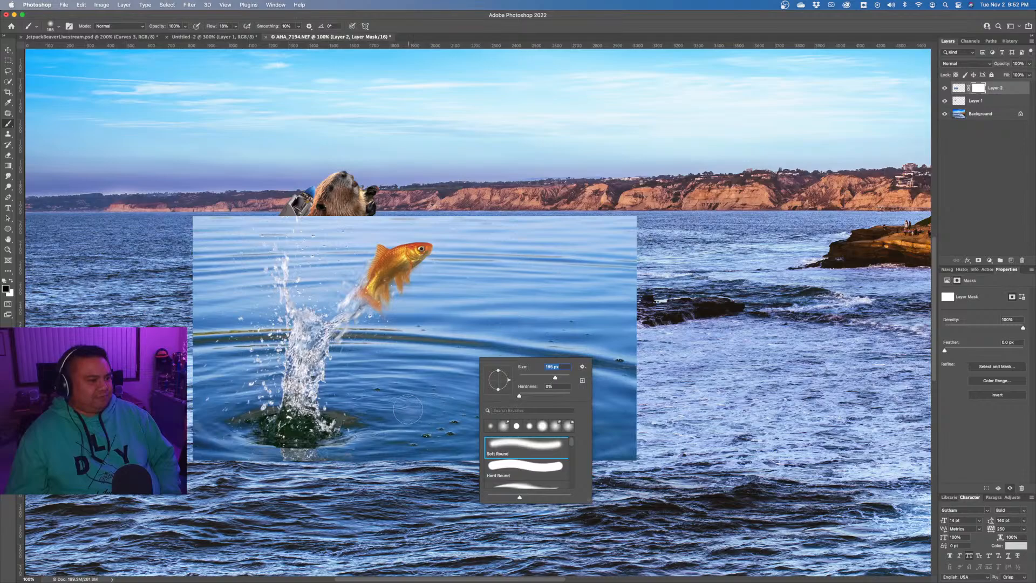
pyautogui.click(412, 414)
pyautogui.press('super+z')
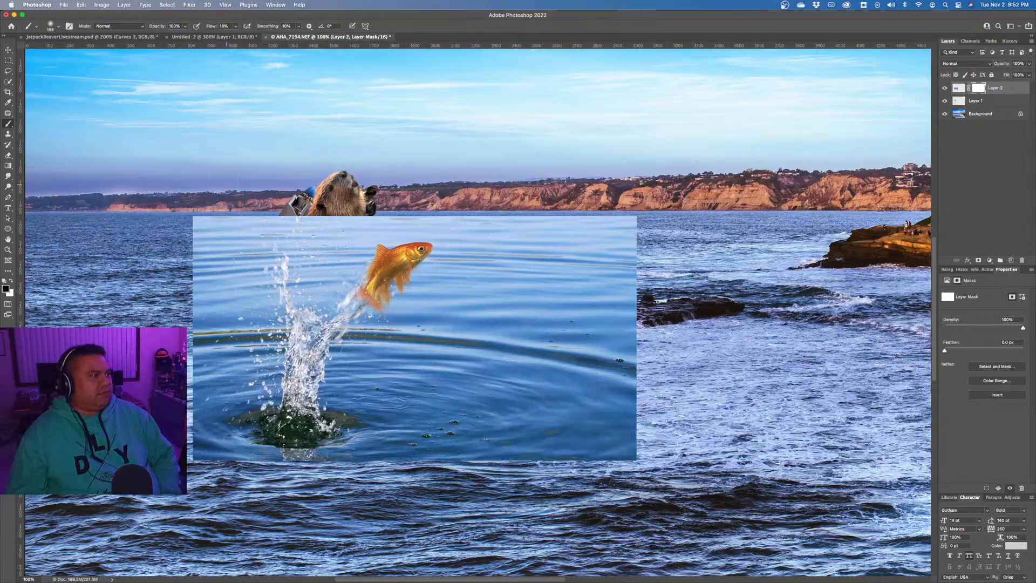
pyautogui.click(235, 26)
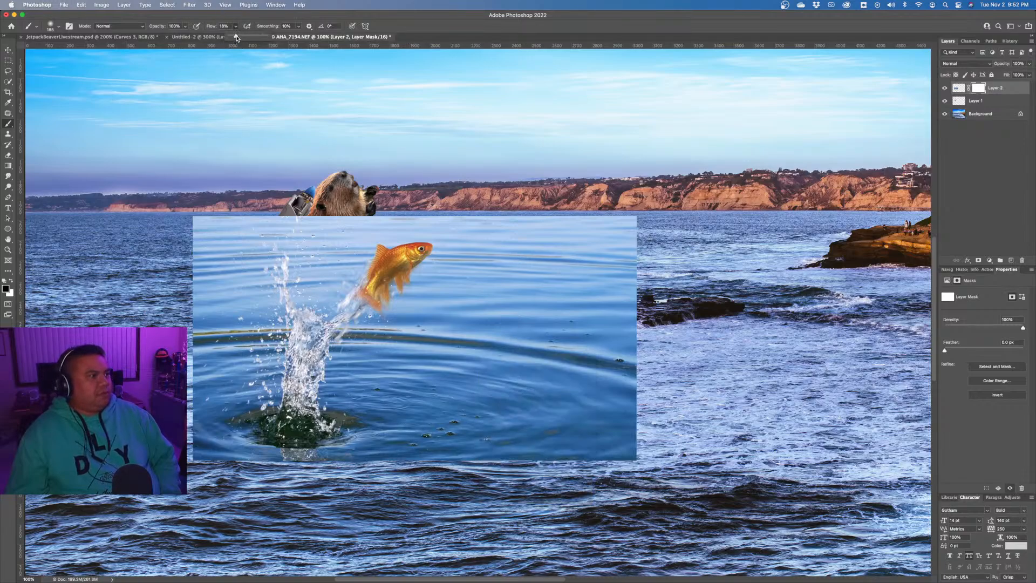
# Paint black on the goldfish layer's mask to hide the fish and the surrounding calm water, keeping only the splash below the beaver.
pyautogui.moveTo(518, 339)
pyautogui.mouseDown()
pyautogui.moveTo(344, 379)
pyautogui.moveTo(389, 305)
pyautogui.moveTo(375, 276)
pyautogui.moveTo(422, 252)
pyautogui.moveTo(356, 258)
pyautogui.moveTo(369, 255)
pyautogui.moveTo(323, 287)
pyautogui.moveTo(306, 280)
pyautogui.moveTo(301, 238)
pyautogui.moveTo(605, 224)
pyautogui.moveTo(357, 218)
pyautogui.moveTo(454, 253)
pyautogui.moveTo(367, 329)
pyautogui.mouseUp()
pyautogui.moveTo(345, 399)
pyautogui.mouseDown()
pyautogui.moveTo(351, 410)
pyautogui.moveTo(502, 377)
pyautogui.moveTo(421, 318)
pyautogui.moveTo(464, 302)
pyautogui.moveTo(467, 248)
pyautogui.moveTo(539, 270)
pyautogui.moveTo(513, 319)
pyautogui.moveTo(594, 264)
pyautogui.moveTo(610, 378)
pyautogui.moveTo(540, 351)
pyautogui.moveTo(632, 308)
pyautogui.moveTo(626, 388)
pyautogui.moveTo(431, 426)
pyautogui.moveTo(359, 456)
pyautogui.moveTo(216, 451)
pyautogui.moveTo(205, 400)
pyautogui.moveTo(202, 432)
pyautogui.moveTo(216, 388)
pyautogui.moveTo(205, 259)
pyautogui.moveTo(235, 258)
pyautogui.moveTo(256, 309)
pyautogui.moveTo(254, 332)
pyautogui.moveTo(224, 345)
pyautogui.moveTo(238, 378)
pyautogui.moveTo(201, 249)
pyautogui.moveTo(218, 291)
pyautogui.moveTo(258, 249)
pyautogui.moveTo(263, 260)
pyautogui.moveTo(278, 248)
pyautogui.moveTo(216, 313)
pyautogui.mouseUp()
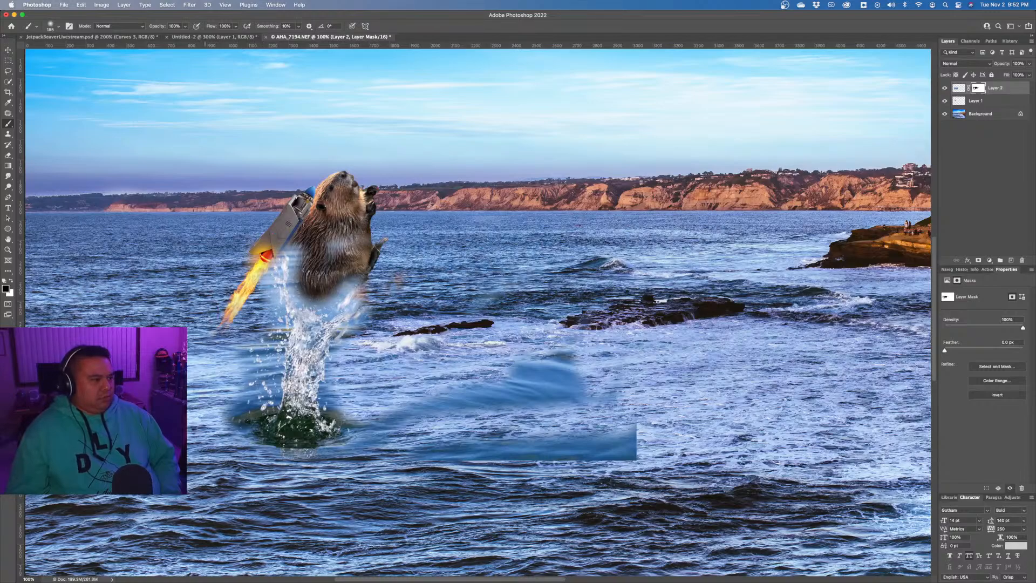
pyautogui.moveTo(226, 404)
pyautogui.mouseDown()
pyautogui.moveTo(243, 410)
pyautogui.moveTo(237, 429)
pyautogui.mouseUp()
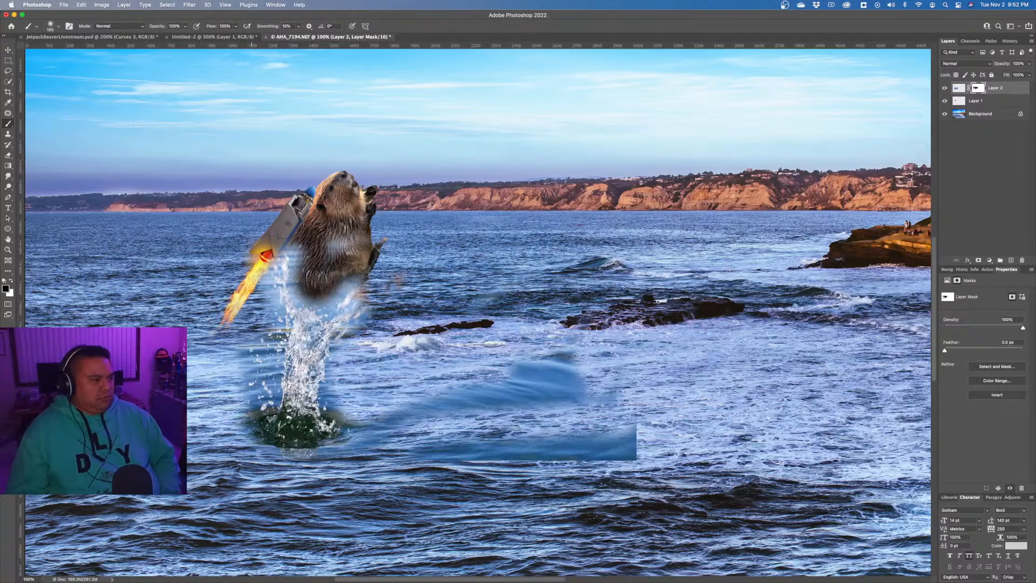
pyautogui.moveTo(377, 465)
pyautogui.mouseDown()
pyautogui.moveTo(636, 456)
pyautogui.moveTo(620, 439)
pyautogui.moveTo(637, 426)
pyautogui.mouseUp()
pyautogui.moveTo(594, 389)
pyautogui.mouseDown()
pyautogui.moveTo(513, 378)
pyautogui.moveTo(610, 394)
pyautogui.moveTo(408, 407)
pyautogui.moveTo(321, 452)
pyautogui.mouseUp()
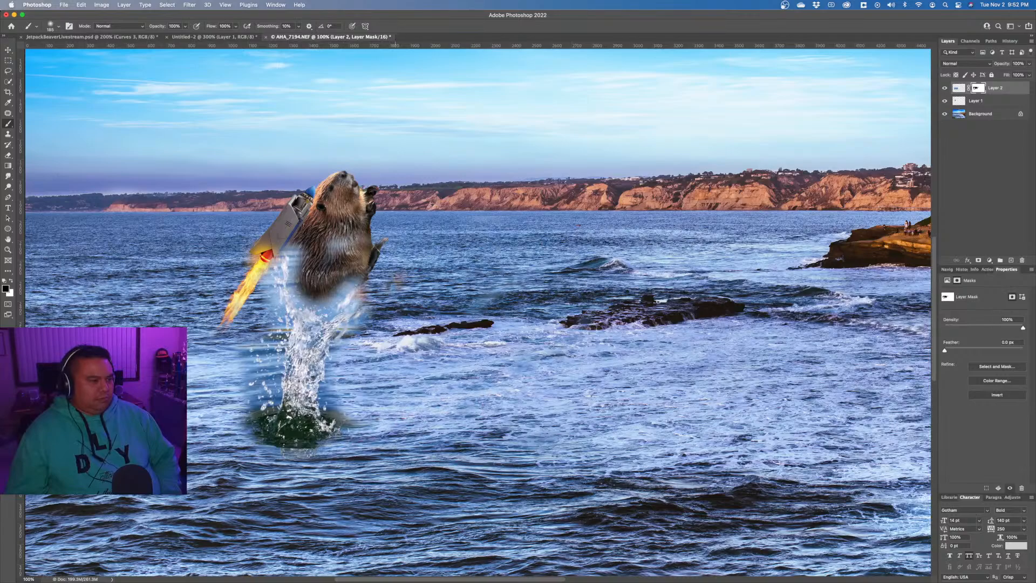
pyautogui.moveTo(395, 422)
pyautogui.mouseDown()
pyautogui.moveTo(352, 414)
pyautogui.moveTo(353, 436)
pyautogui.mouseUp()
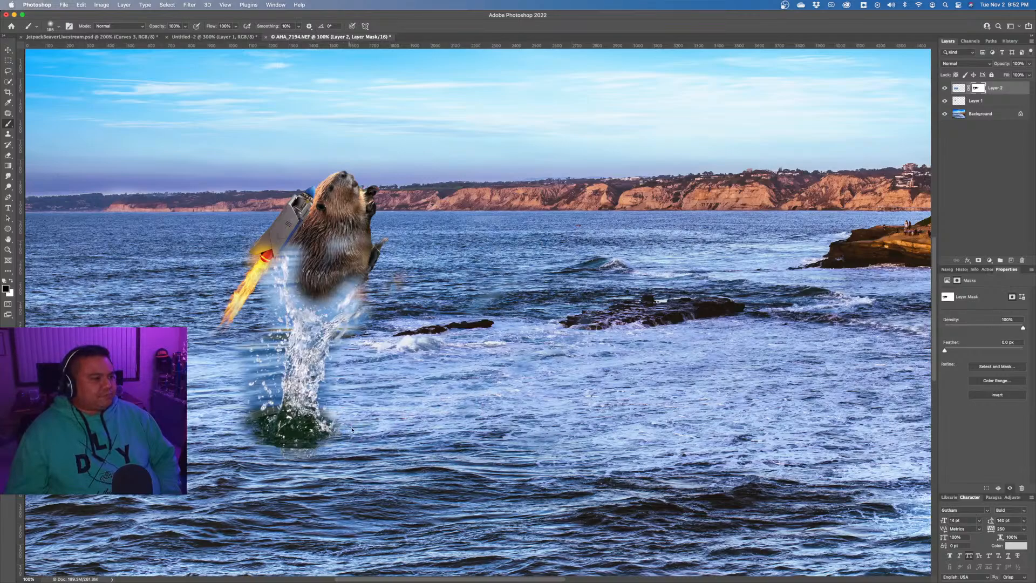
pyautogui.moveTo(232, 351); pyautogui.dragTo(234, 361)
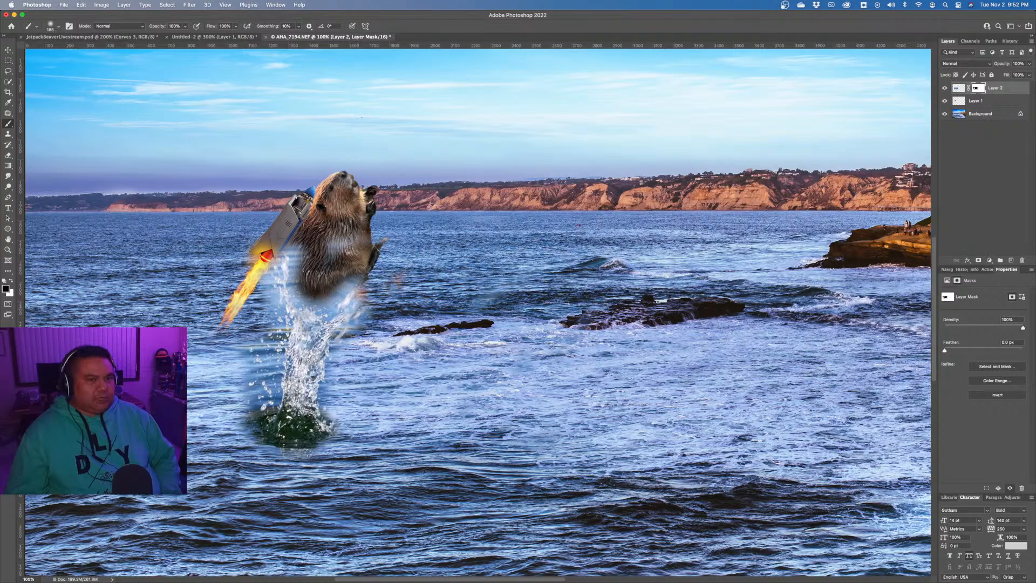
# Try the Lighten blend mode on the masked splash layer, and return its blending to Normal.
pyautogui.click(961, 90)
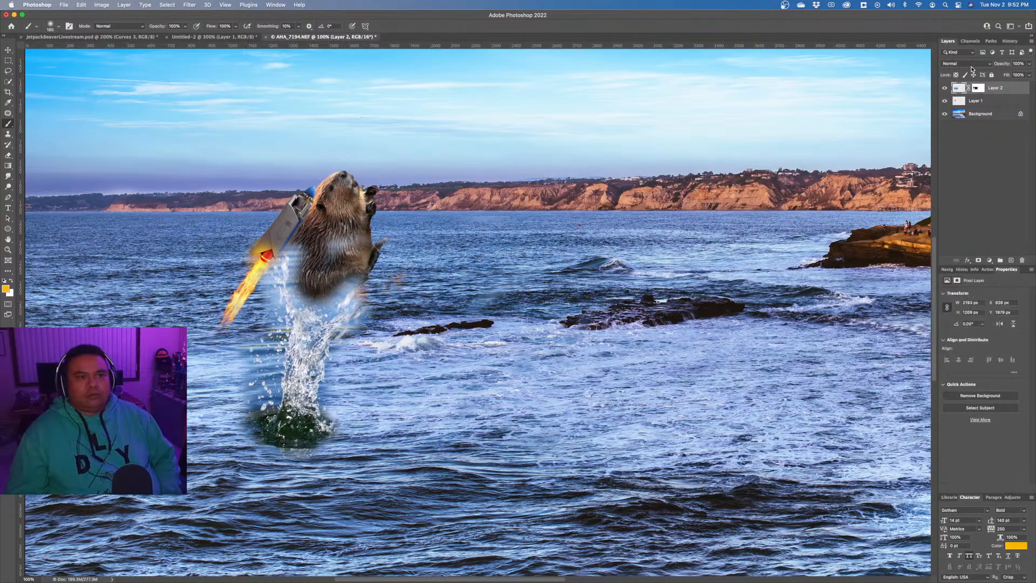
pyautogui.click(966, 63)
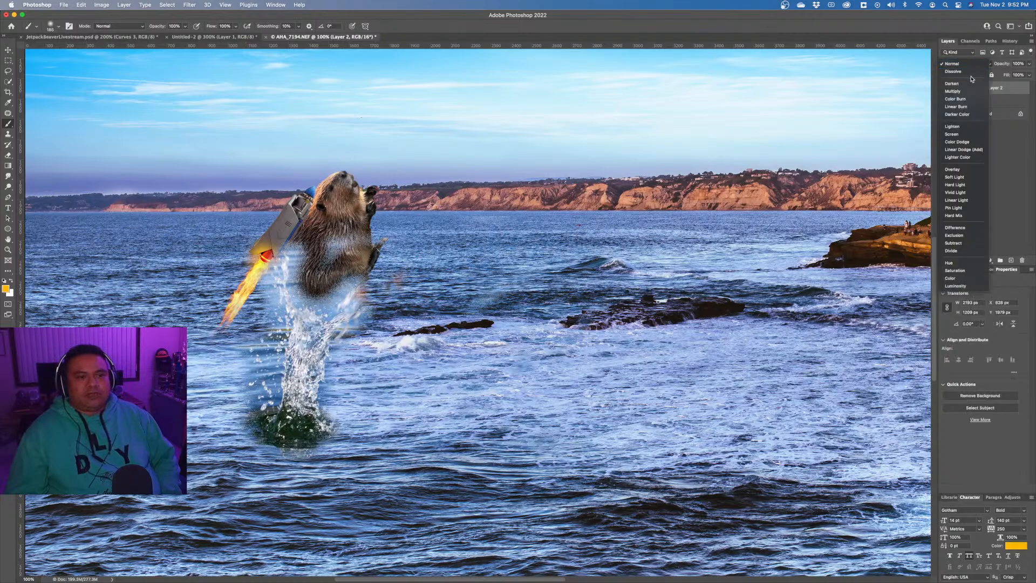
pyautogui.click(966, 128)
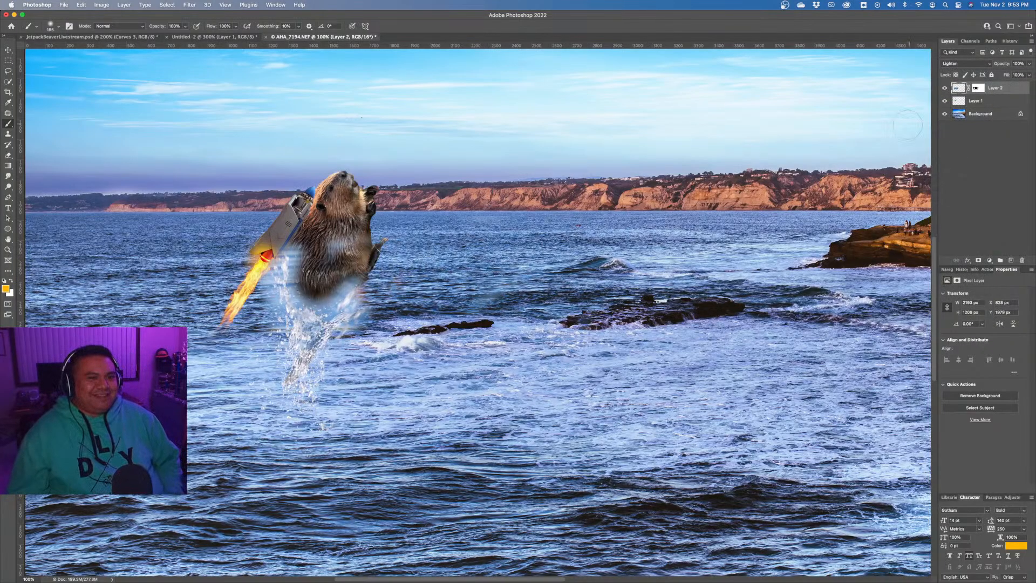
pyautogui.click(961, 65)
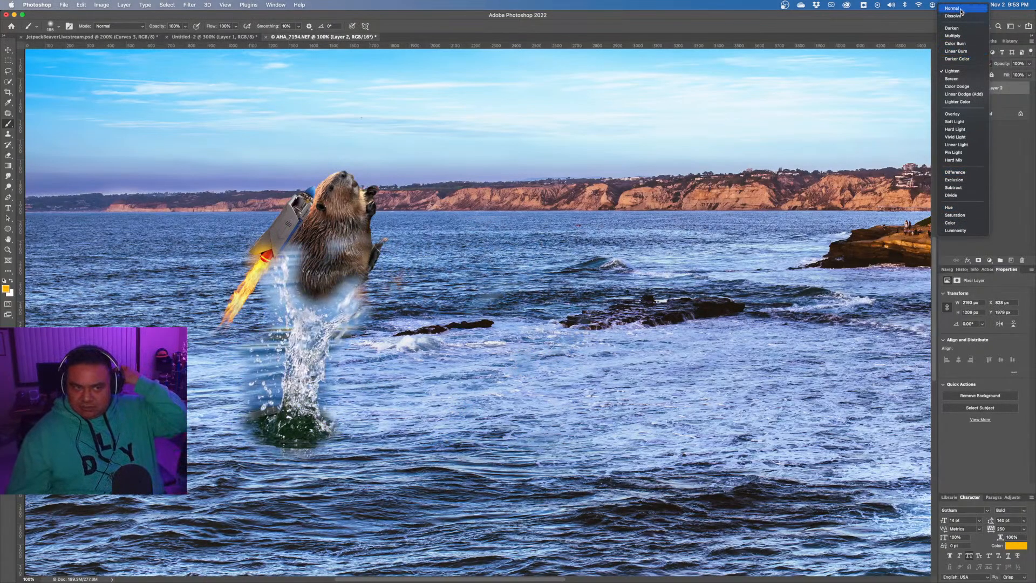
pyautogui.click(961, 8)
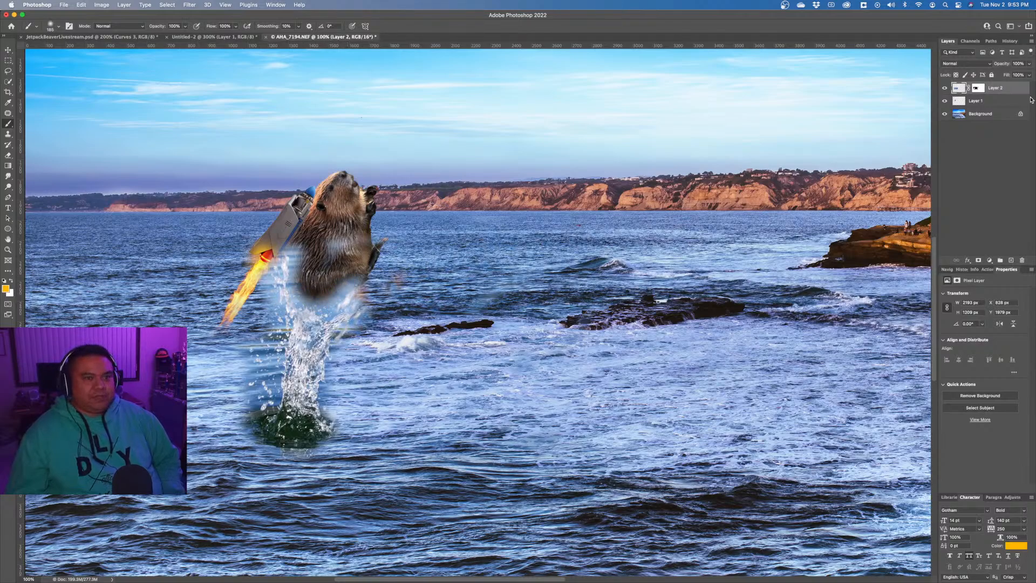
# Hide the beaver layer and paint away the orange fish remnants and leftover water around the splash on its mask.
pyautogui.click(977, 89)
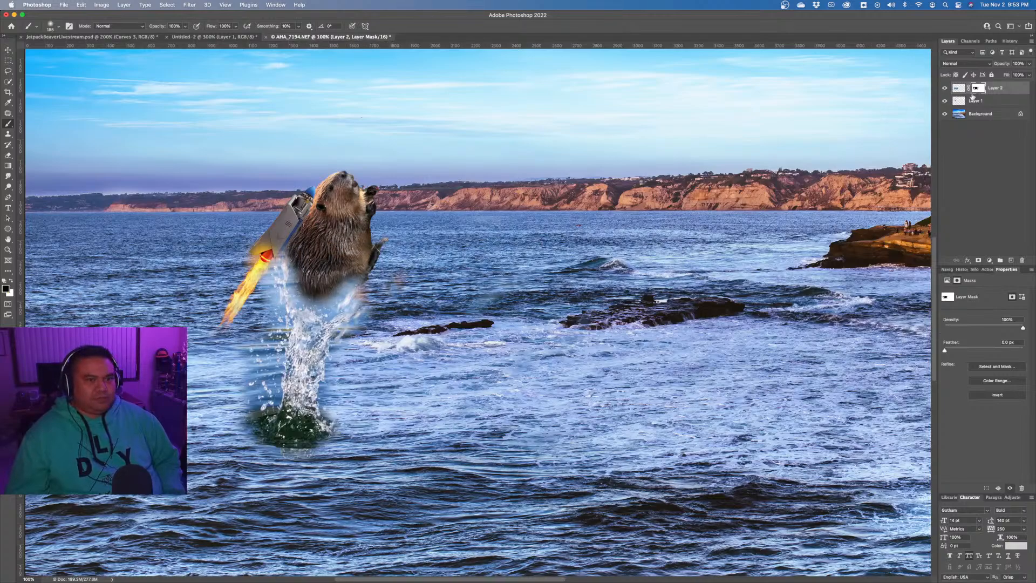
pyautogui.click(945, 101)
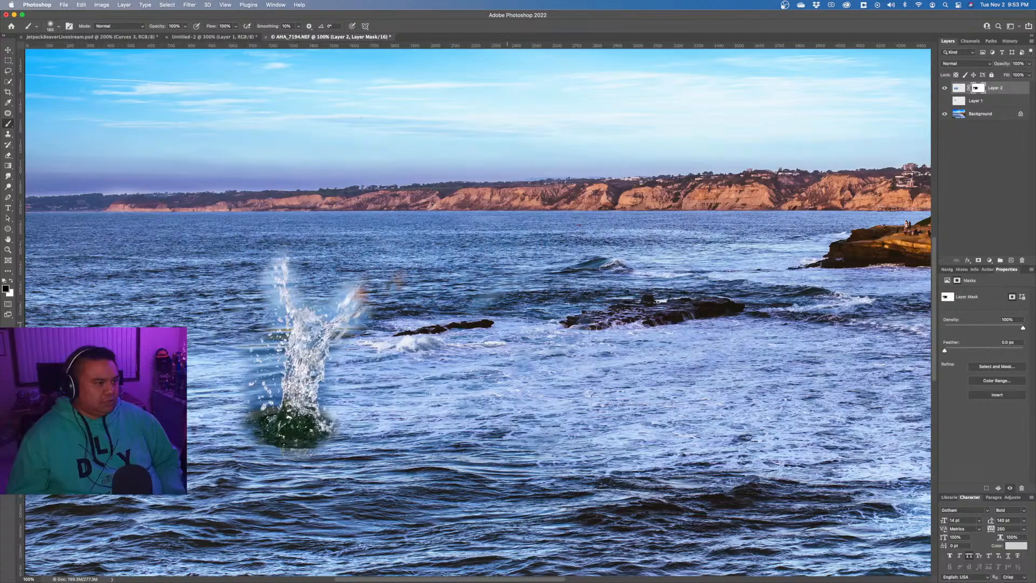
pyautogui.moveTo(405, 278); pyautogui.dragTo(362, 281)
pyautogui.moveTo(309, 259); pyautogui.dragTo(317, 278)
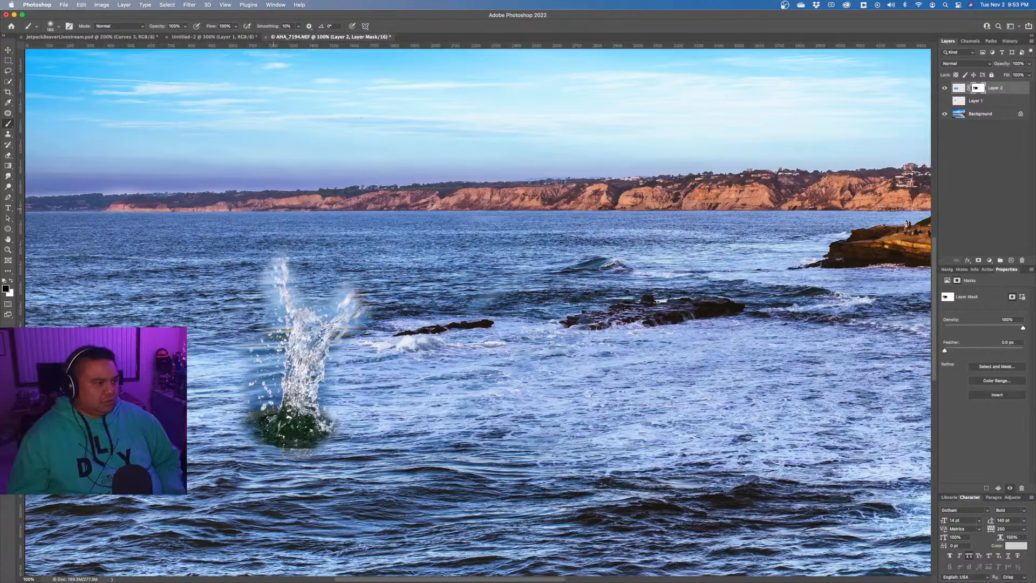
pyautogui.moveTo(247, 280); pyautogui.dragTo(229, 387)
pyautogui.moveTo(241, 424)
pyautogui.mouseDown()
pyautogui.moveTo(272, 438)
pyautogui.moveTo(251, 420)
pyautogui.moveTo(252, 400)
pyautogui.mouseUp()
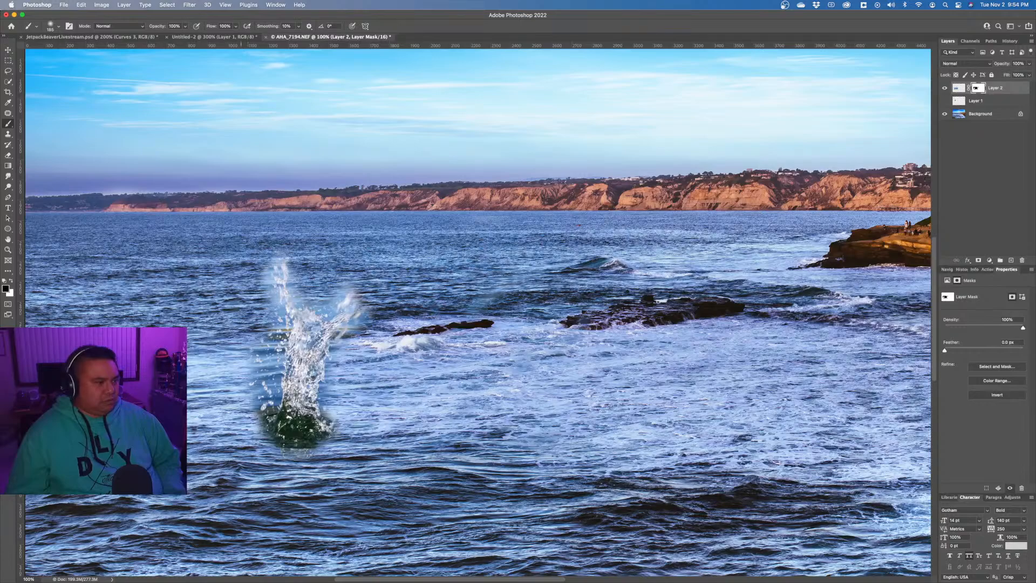
# Set the splash layer's blend mode to Screen.
pyautogui.click(958, 87)
pyautogui.click(971, 63)
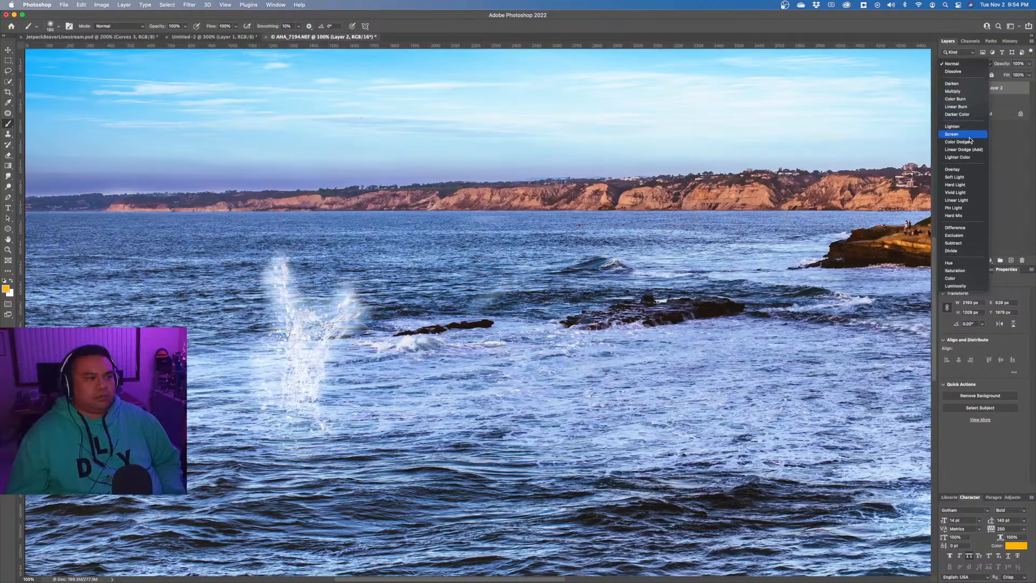
pyautogui.click(970, 136)
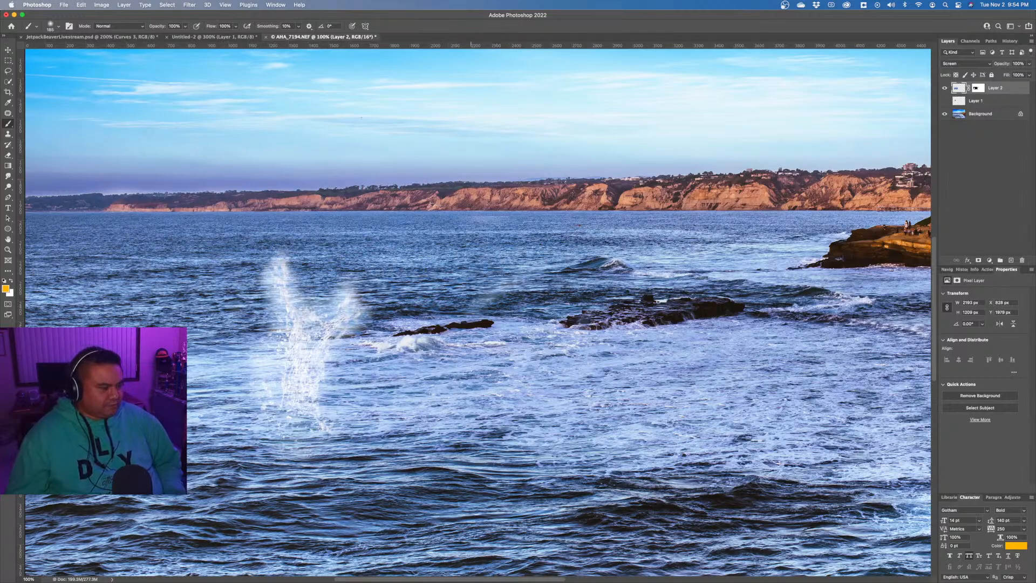
# Paint black with a soft brush on the splash layer's mask to trim the haze around the splash's upper arms.
pyautogui.rightClick(496, 398)
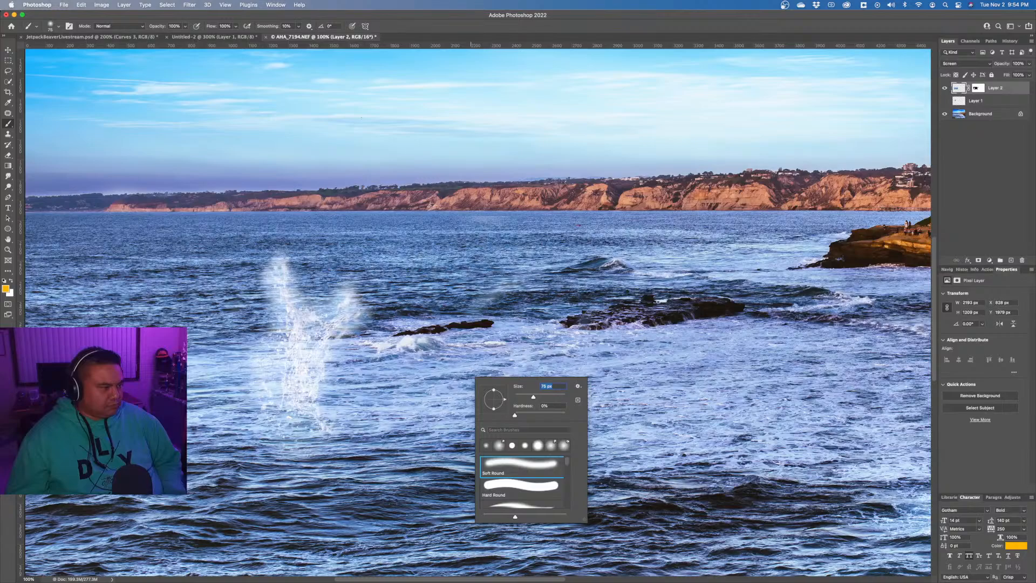
pyautogui.press('Return')
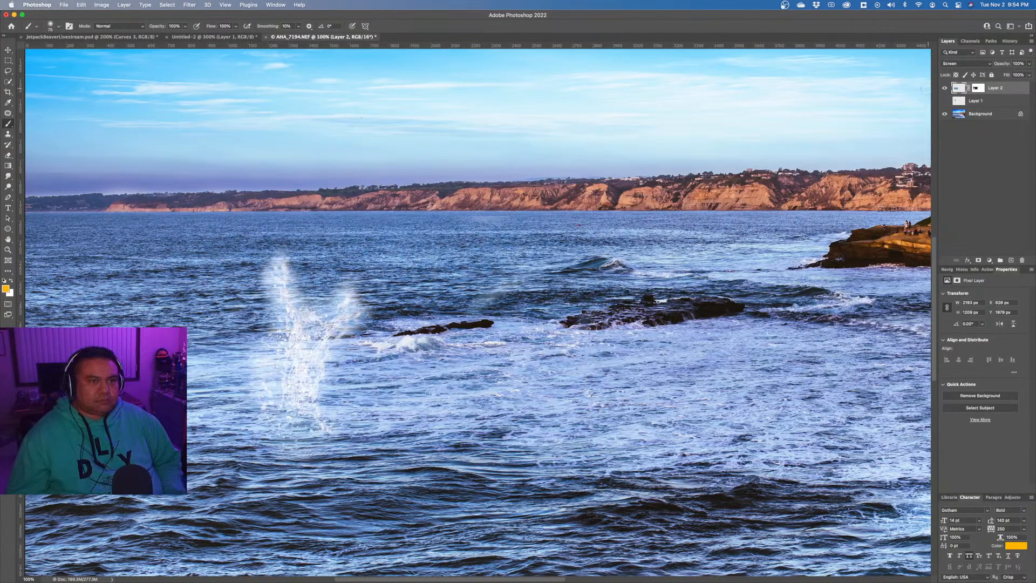
pyautogui.click(977, 88)
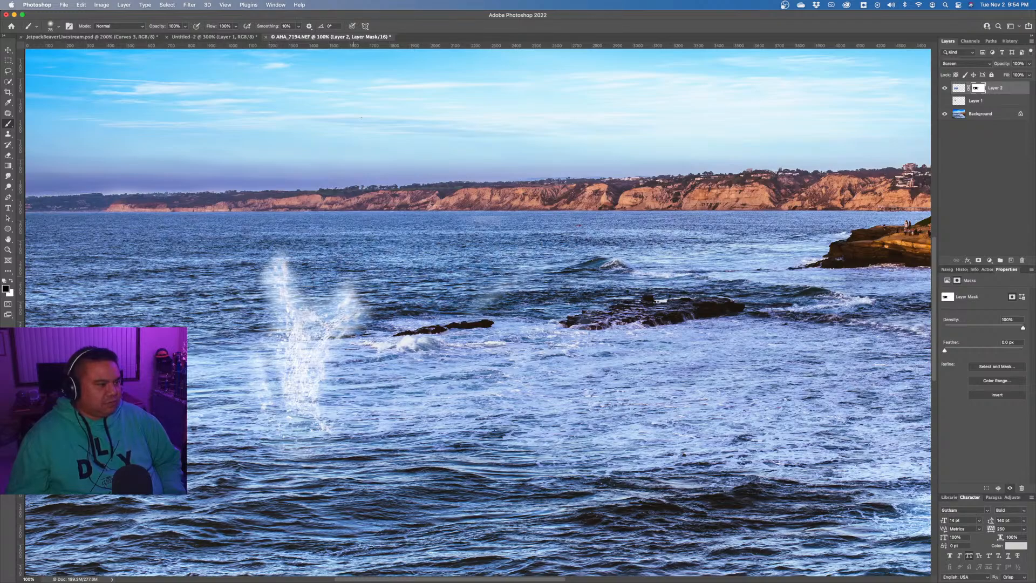
pyautogui.moveTo(353, 278)
pyautogui.mouseDown()
pyautogui.moveTo(329, 308)
pyautogui.moveTo(296, 289)
pyautogui.moveTo(298, 300)
pyautogui.mouseUp()
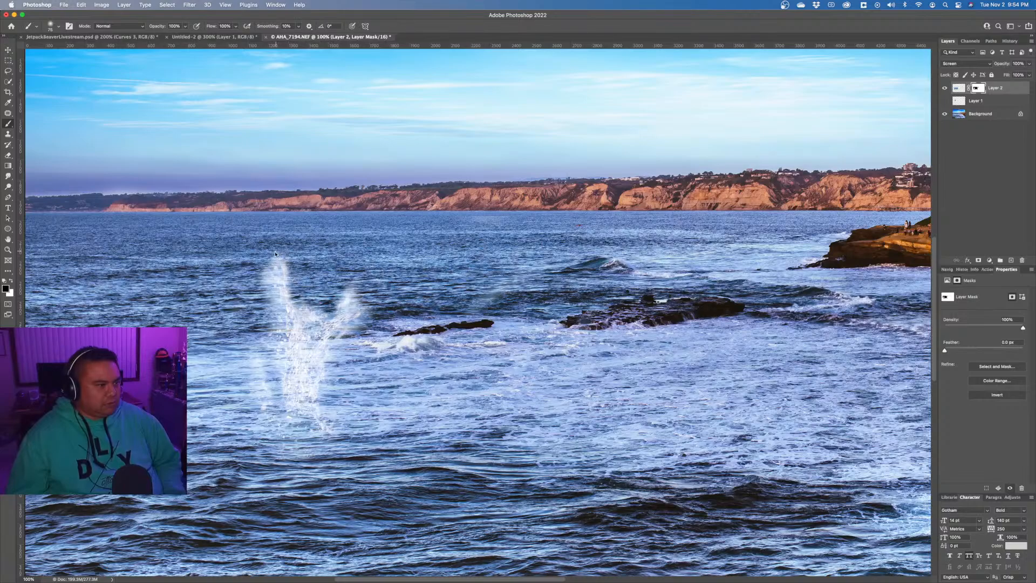
pyautogui.moveTo(267, 259); pyautogui.dragTo(277, 314)
pyautogui.moveTo(364, 325); pyautogui.dragTo(355, 298)
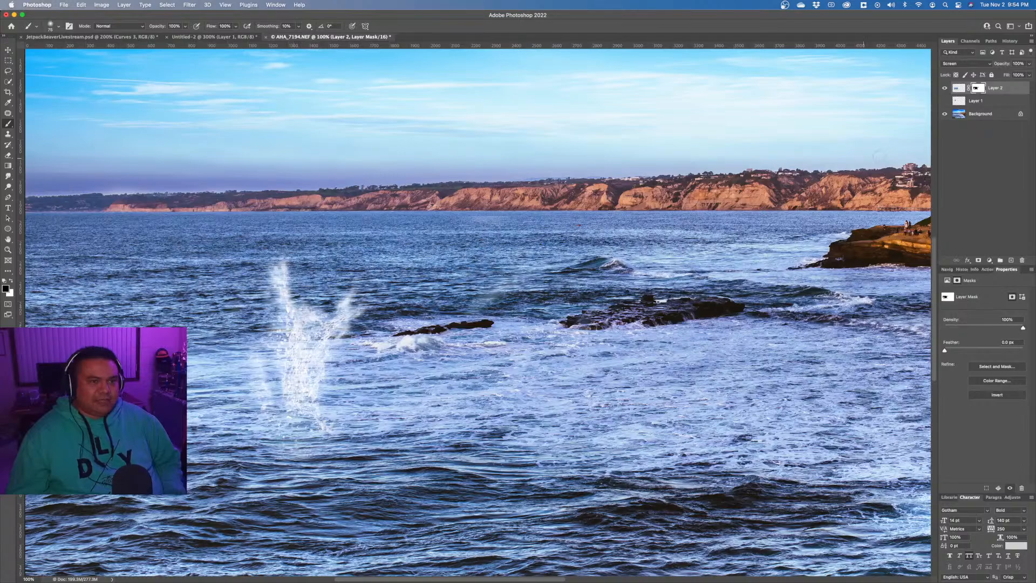
# Set the splash layer's blend mode to Normal.
pyautogui.click(966, 63)
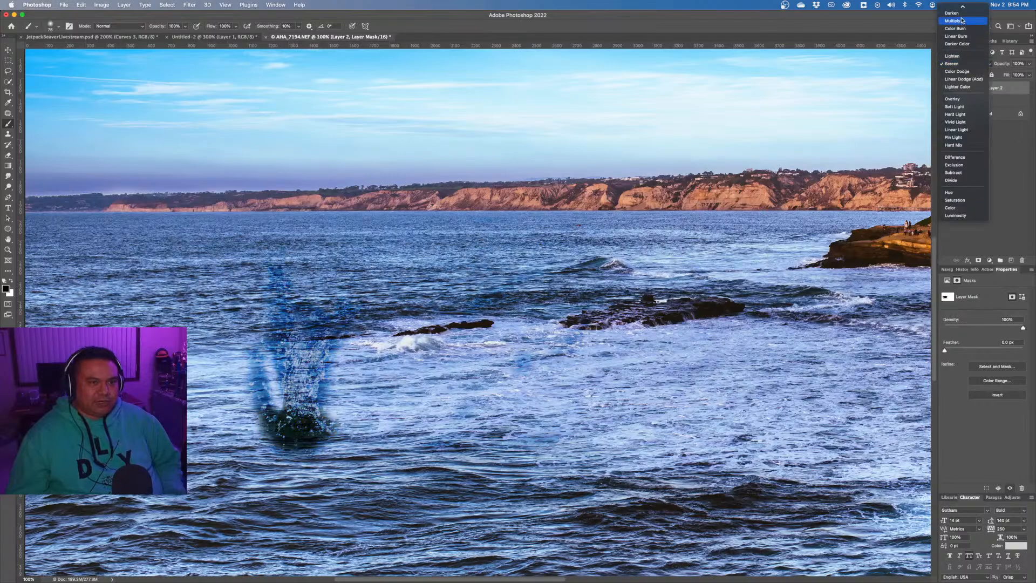
pyautogui.scroll(2, 961, 36)
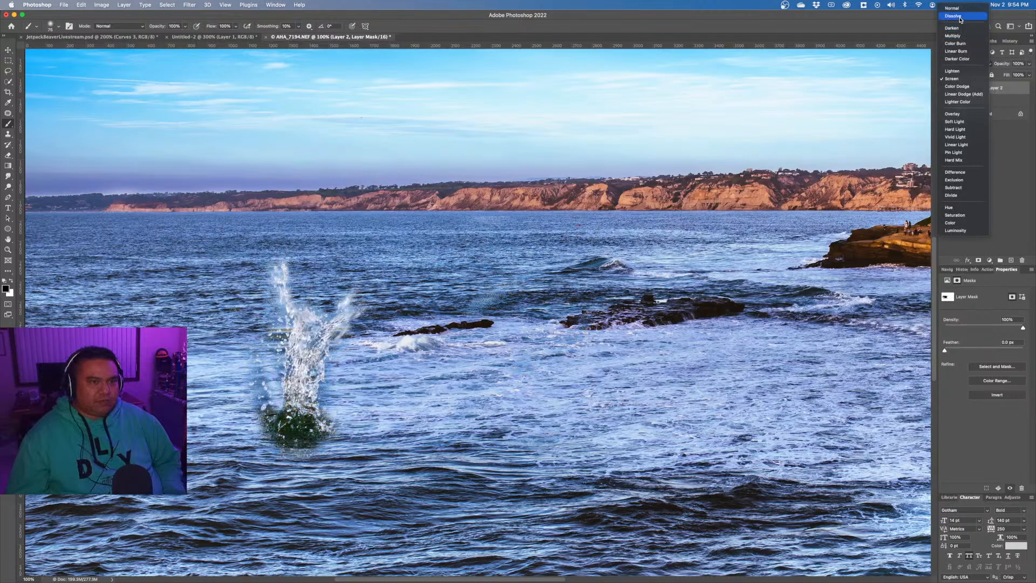
pyautogui.click(952, 8)
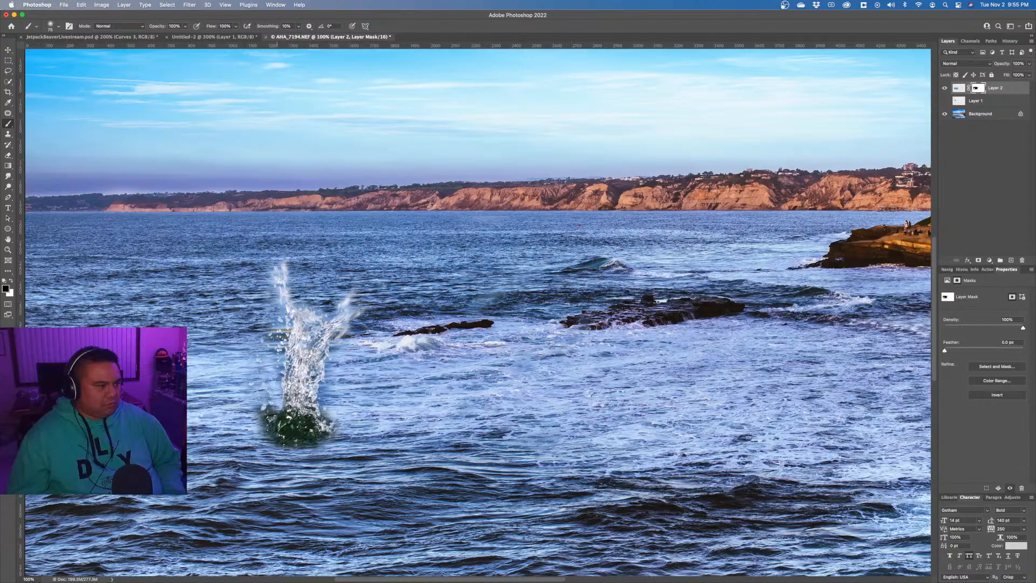
# Mask out the dark green water beside the left of the splash's base, undoing the unwanted strokes.
pyautogui.moveTo(273, 413)
pyautogui.mouseDown()
pyautogui.moveTo(264, 419)
pyautogui.moveTo(275, 435)
pyautogui.moveTo(266, 430)
pyautogui.moveTo(273, 419)
pyautogui.mouseUp()
pyautogui.press('super+z')
pyautogui.press('super+z')
pyautogui.moveTo(262, 421)
pyautogui.mouseDown()
pyautogui.moveTo(269, 436)
pyautogui.moveTo(271, 426)
pyautogui.mouseUp()
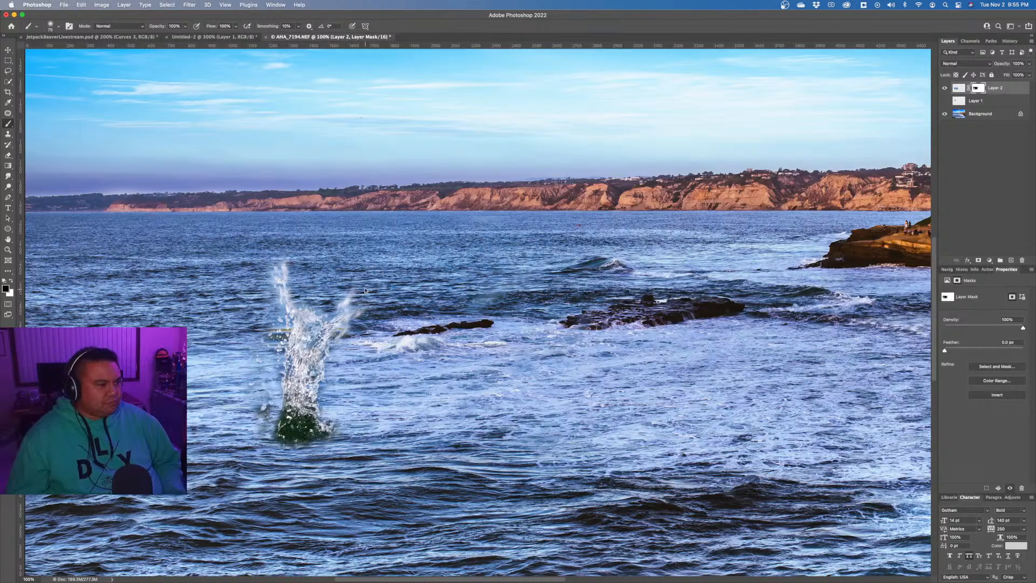
# Refine the splash's mask edges with a smaller soft brush at reduced flow.
pyautogui.rightClick(395, 263)
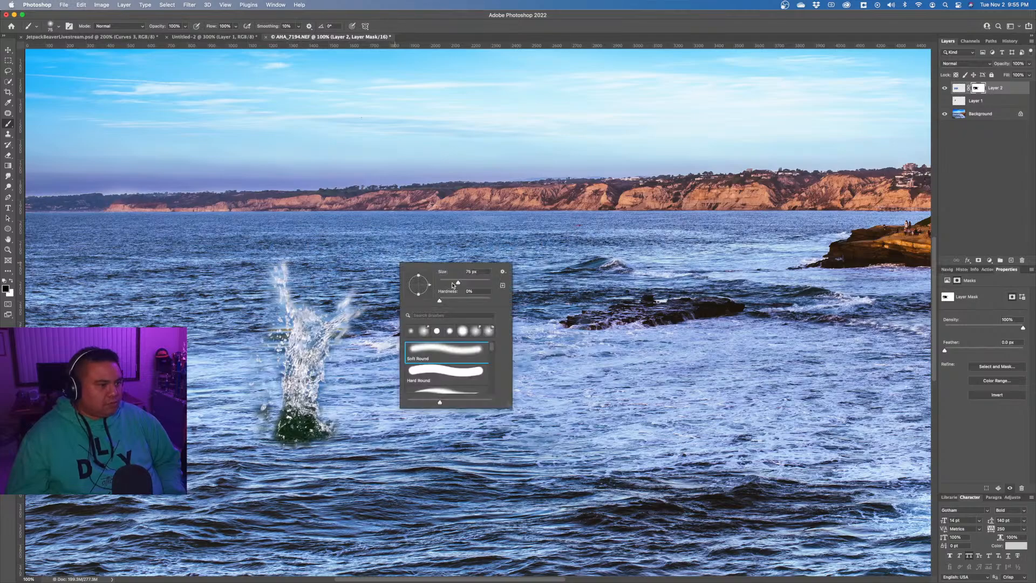
pyautogui.moveTo(458, 283); pyautogui.dragTo(448, 282)
pyautogui.click(281, 307)
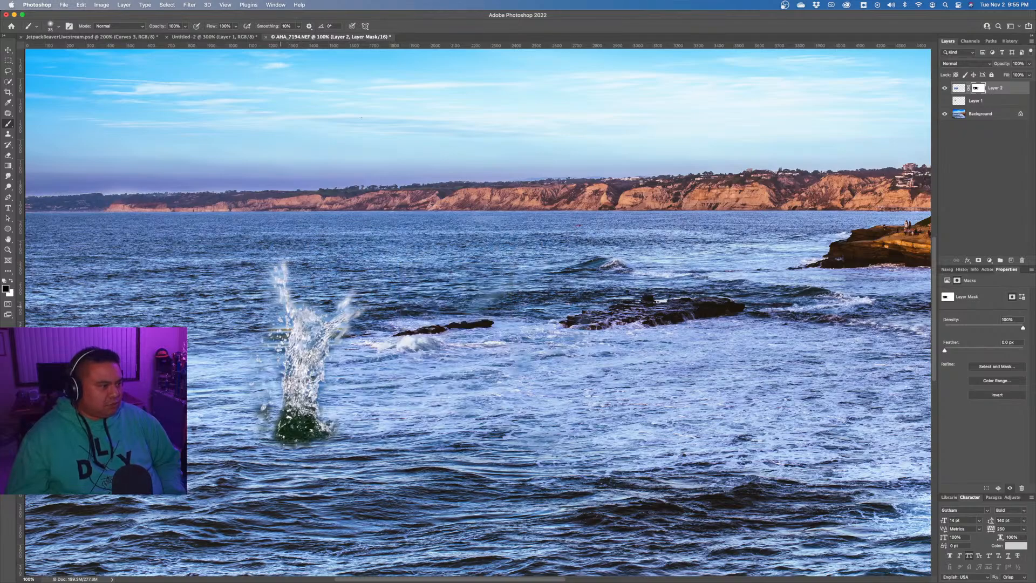
pyautogui.moveTo(278, 310); pyautogui.dragTo(278, 305)
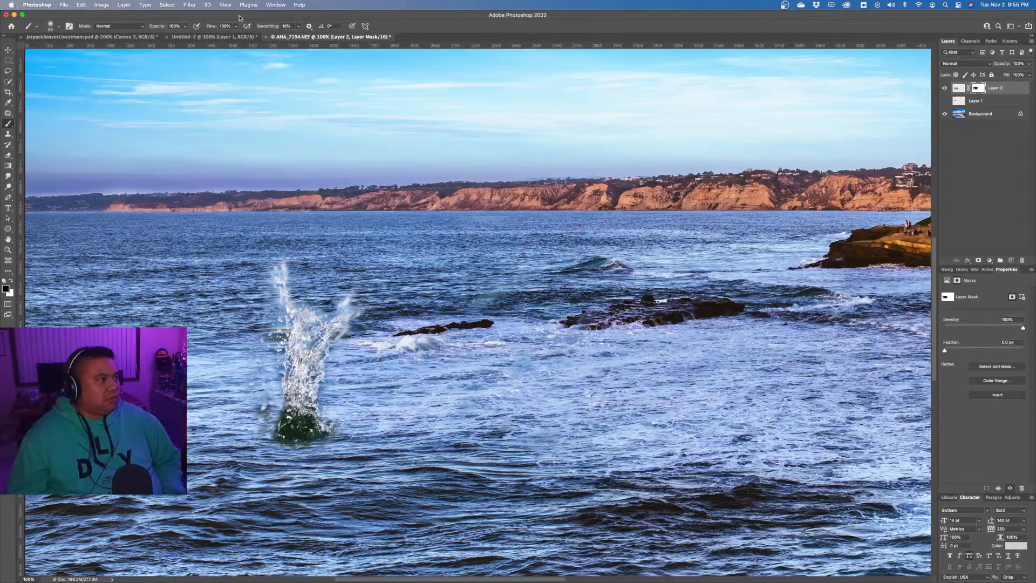
pyautogui.moveTo(236, 28); pyautogui.dragTo(223, 36)
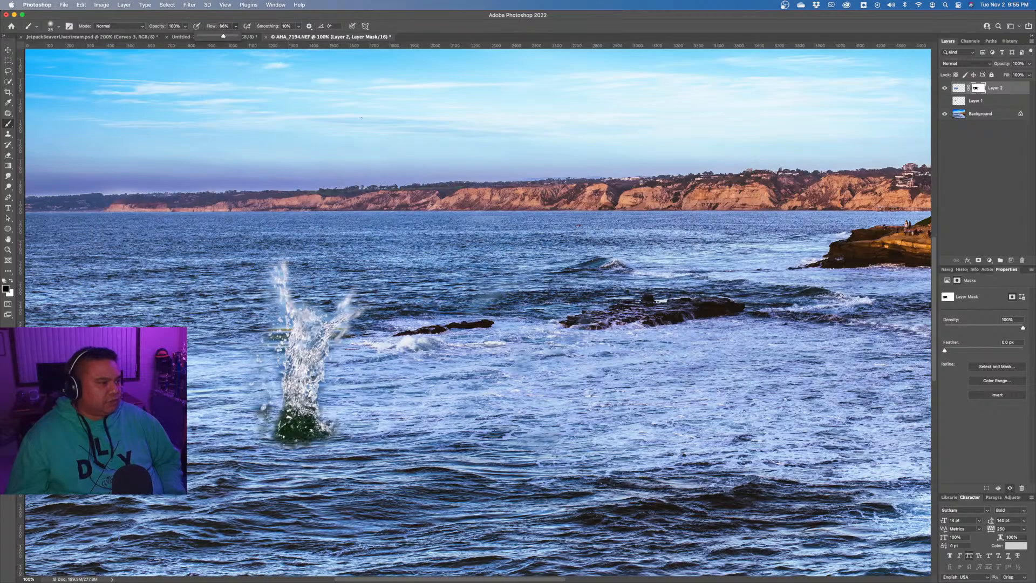
pyautogui.click(327, 315)
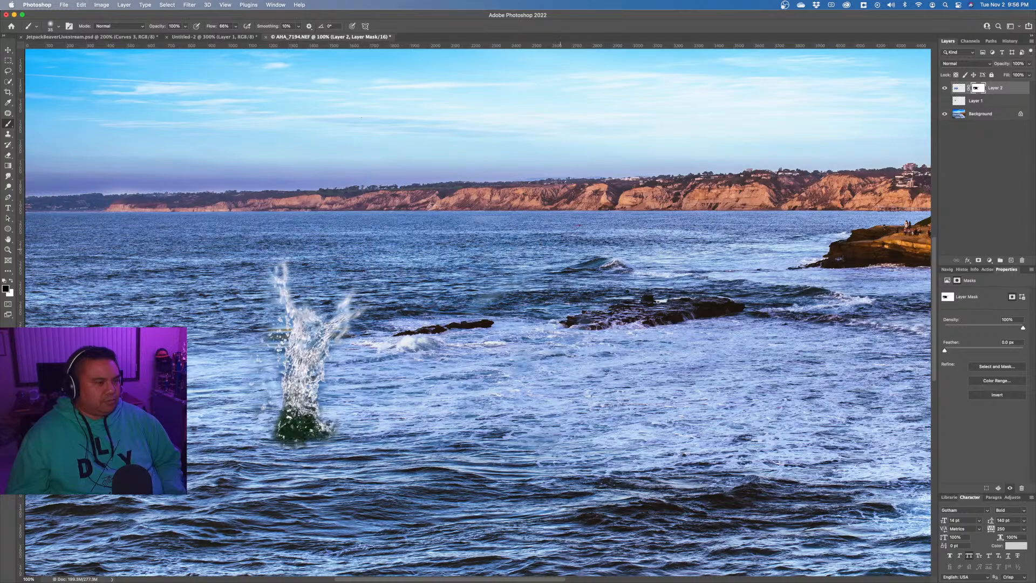
# Show the beaver layer and move the beaver slightly left and down so it sits on top of the splash.
pyautogui.click(944, 101)
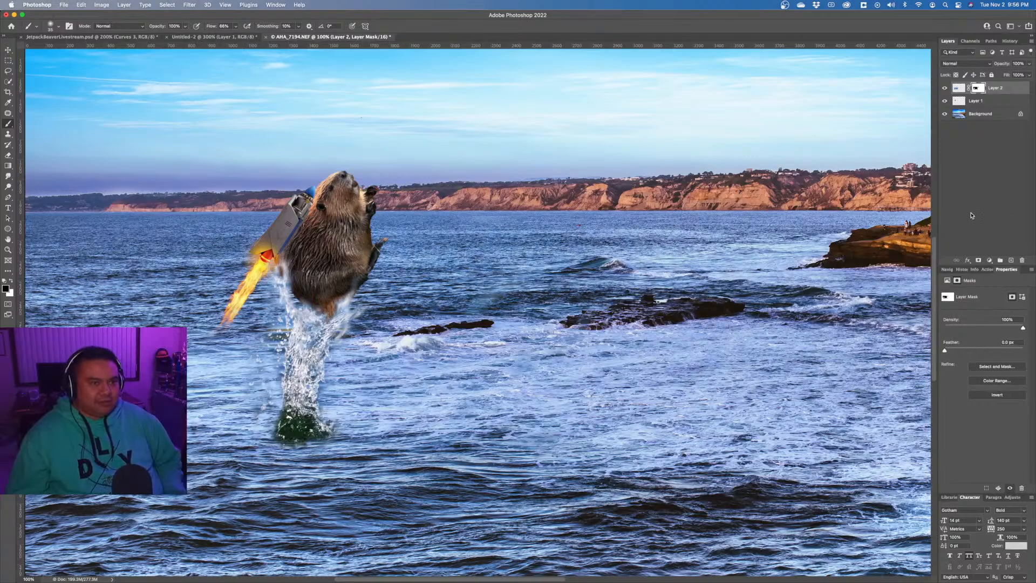
pyautogui.press('z')
pyautogui.rightClick(469, 209)
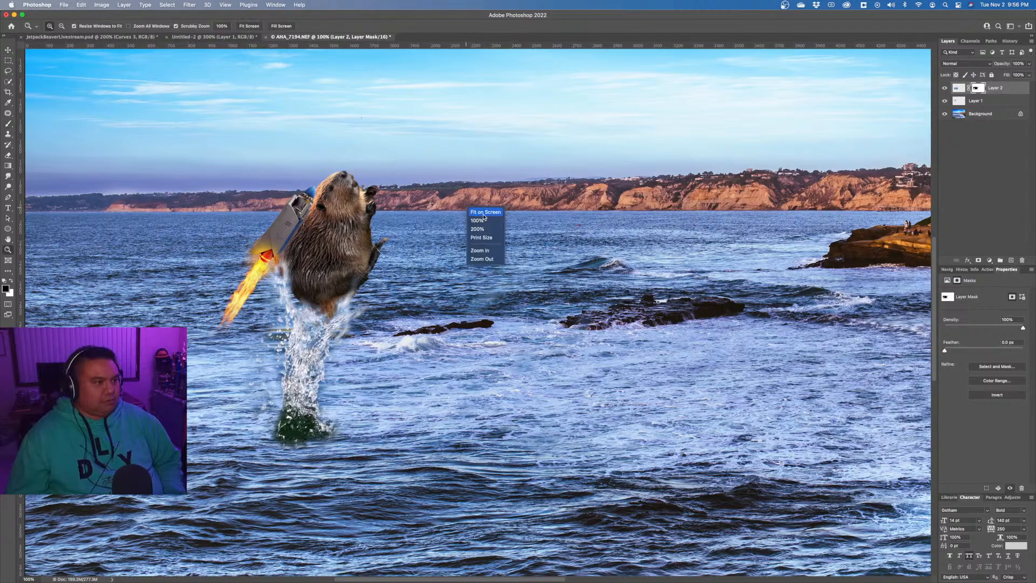
pyautogui.click(484, 212)
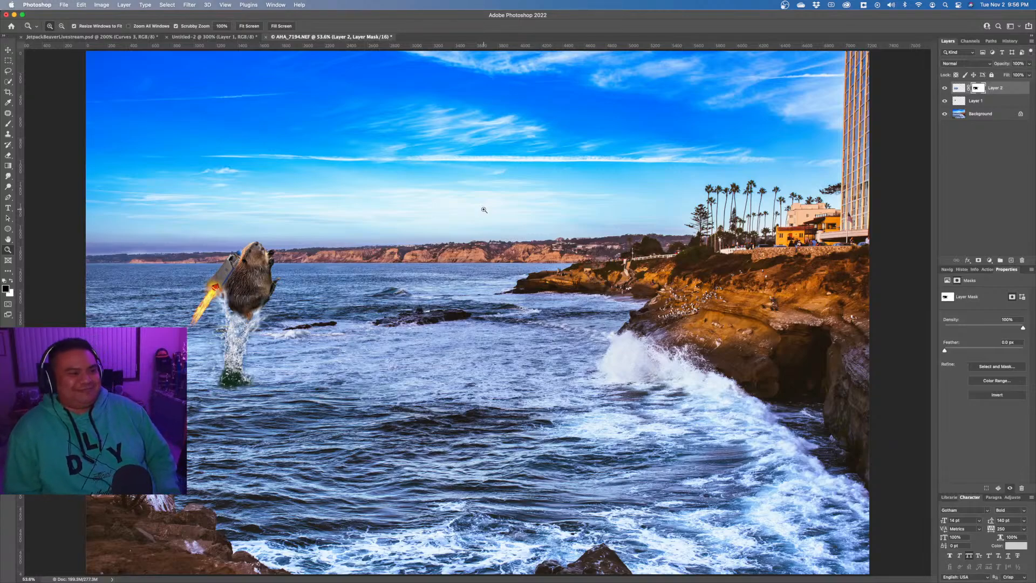
pyautogui.click(966, 101)
pyautogui.press('v')
pyautogui.moveTo(280, 262)
pyautogui.mouseDown()
pyautogui.moveTo(279, 242)
pyautogui.moveTo(265, 267)
pyautogui.moveTo(274, 276)
pyautogui.mouseUp()
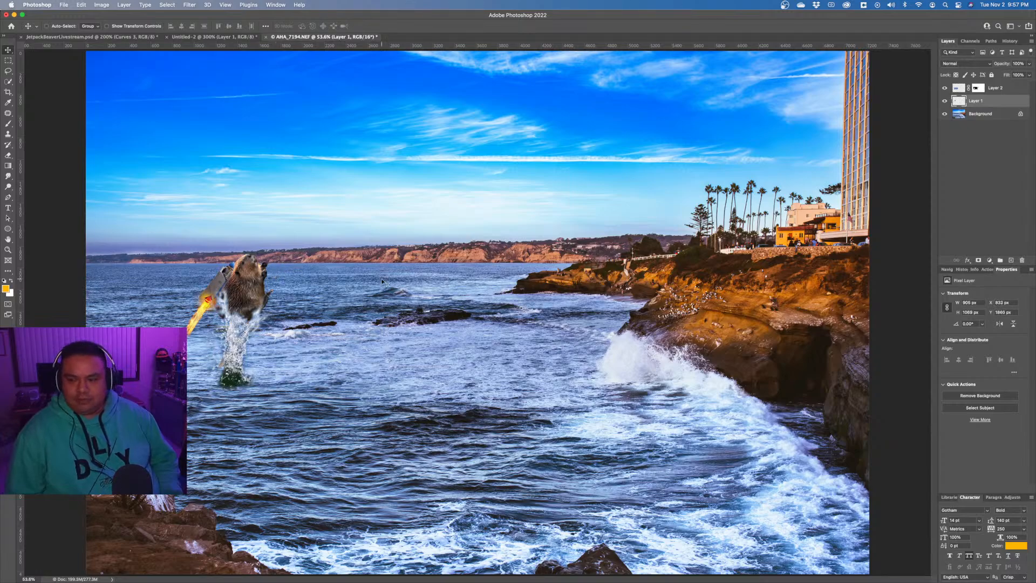
pyautogui.moveTo(285, 274); pyautogui.dragTo(281, 265)
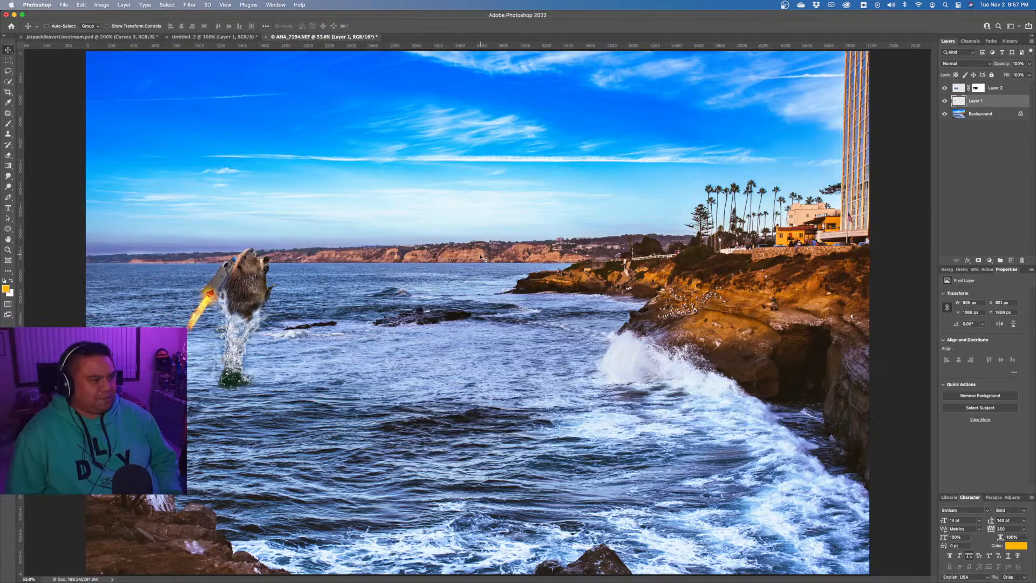
pyautogui.click(959, 88)
pyautogui.click(8, 123)
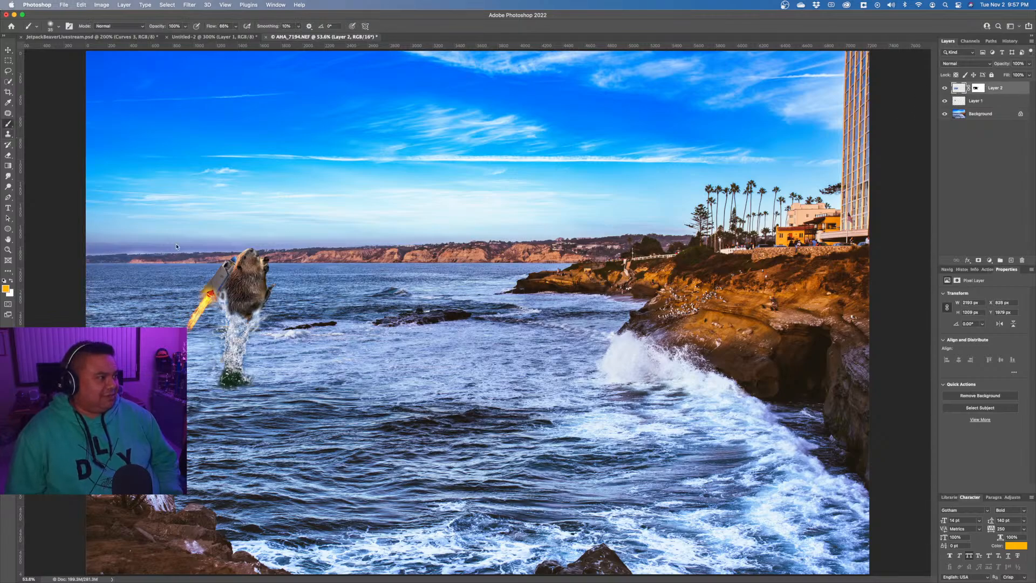
pyautogui.click(976, 88)
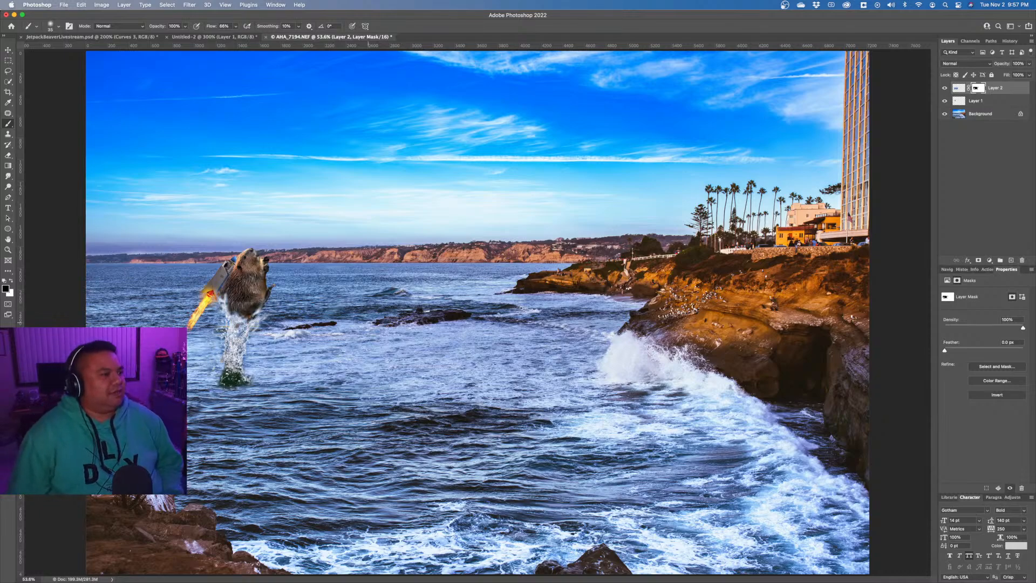
# Switch to Chrome, search Google for "galactus" and preview the purple Fortnite Galactus image, closing its source page after a look.
pyautogui.hotkey('ctrl', 'Up')
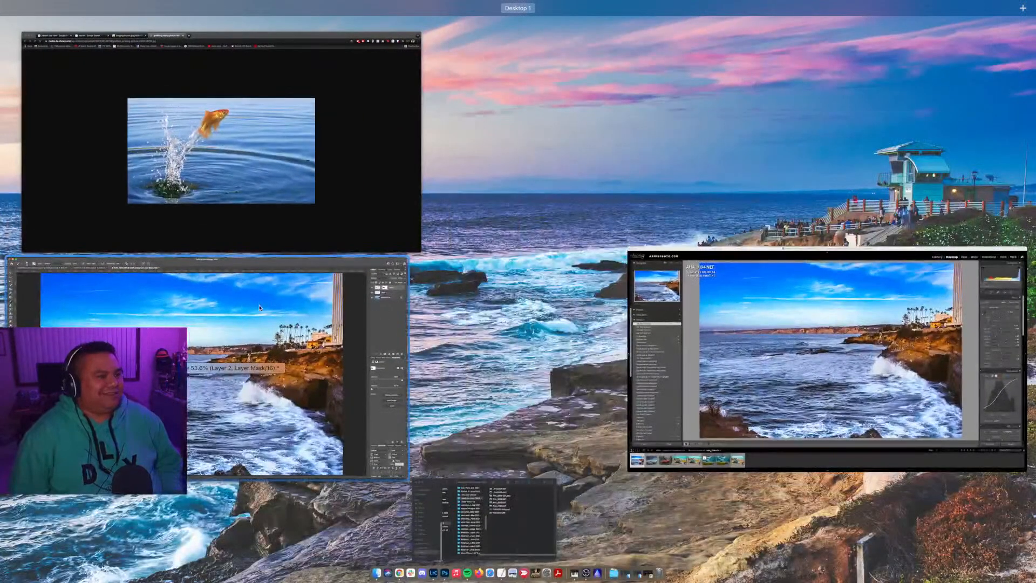
pyautogui.click(263, 215)
pyautogui.click(319, 35)
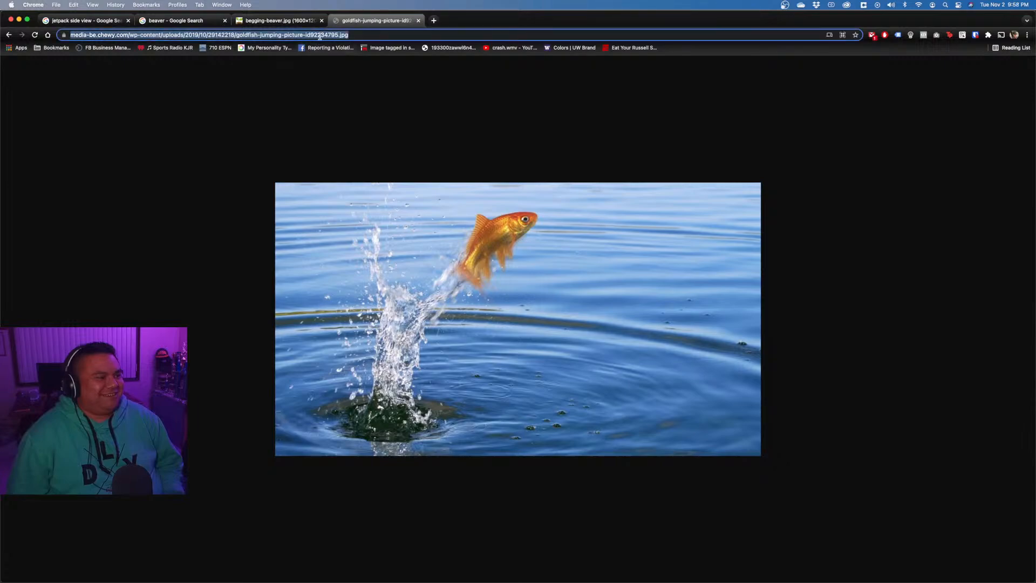
pyautogui.write('galactus')
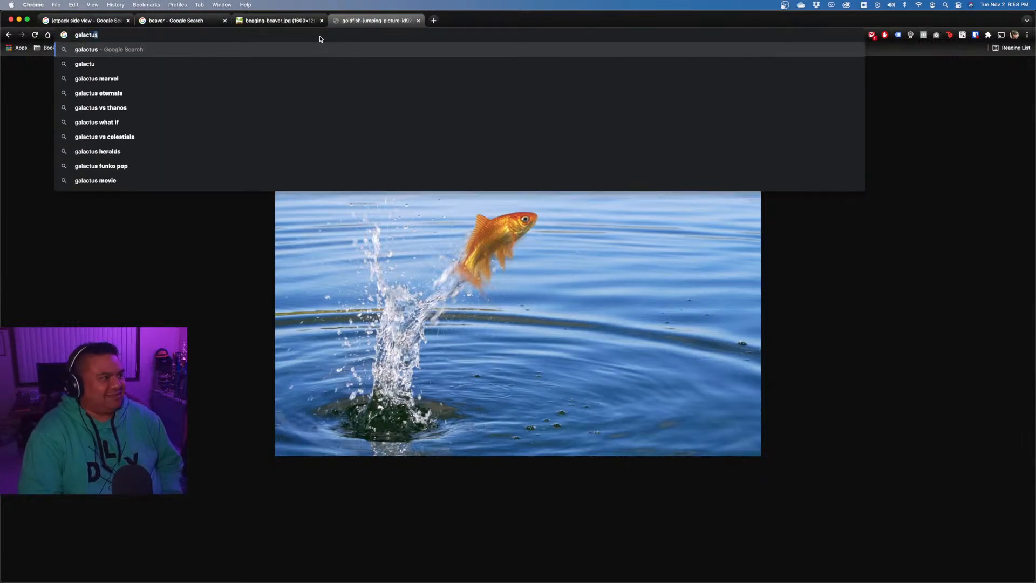
pyautogui.press('Return')
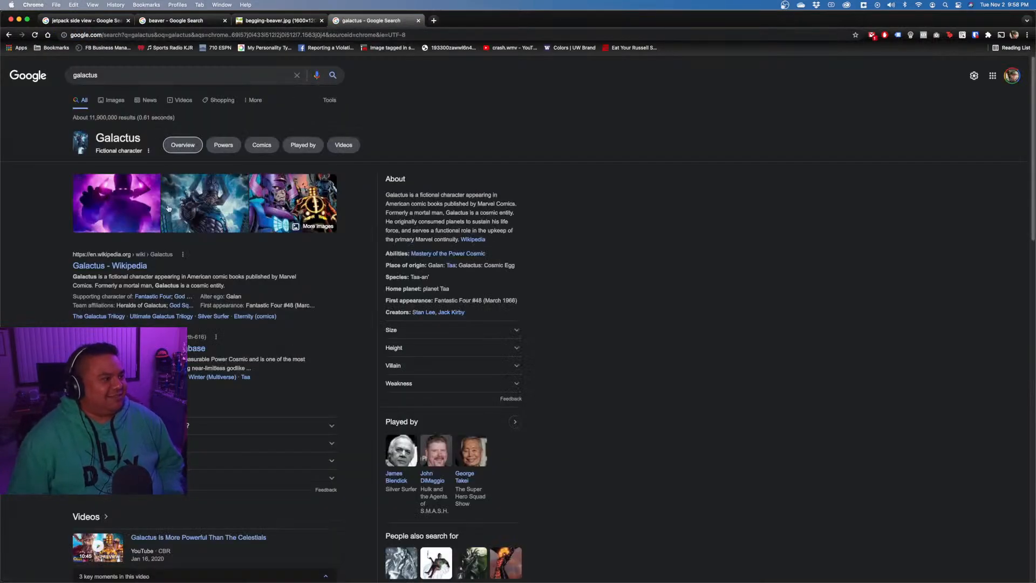
pyautogui.click(130, 202)
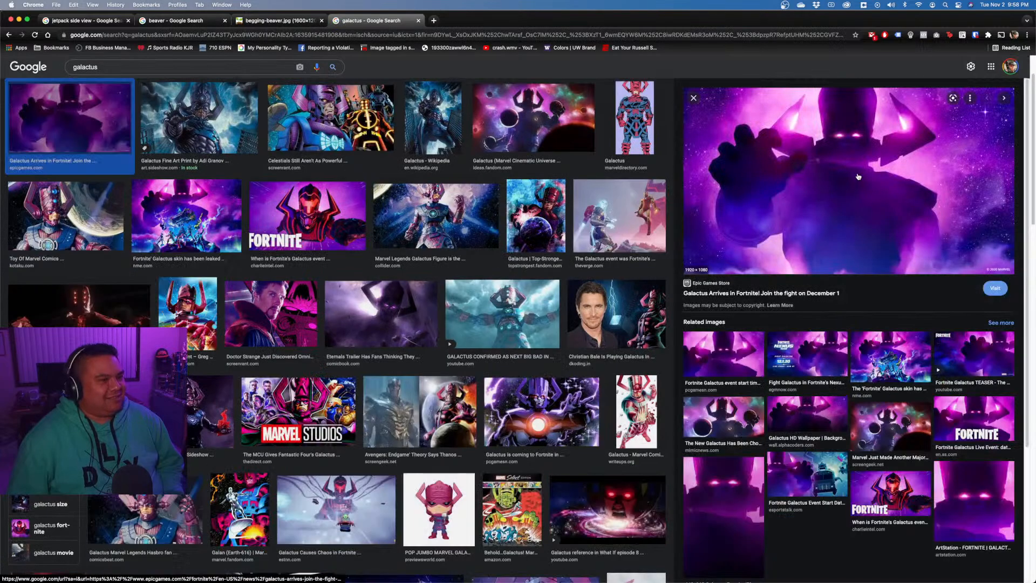
pyautogui.click(858, 176)
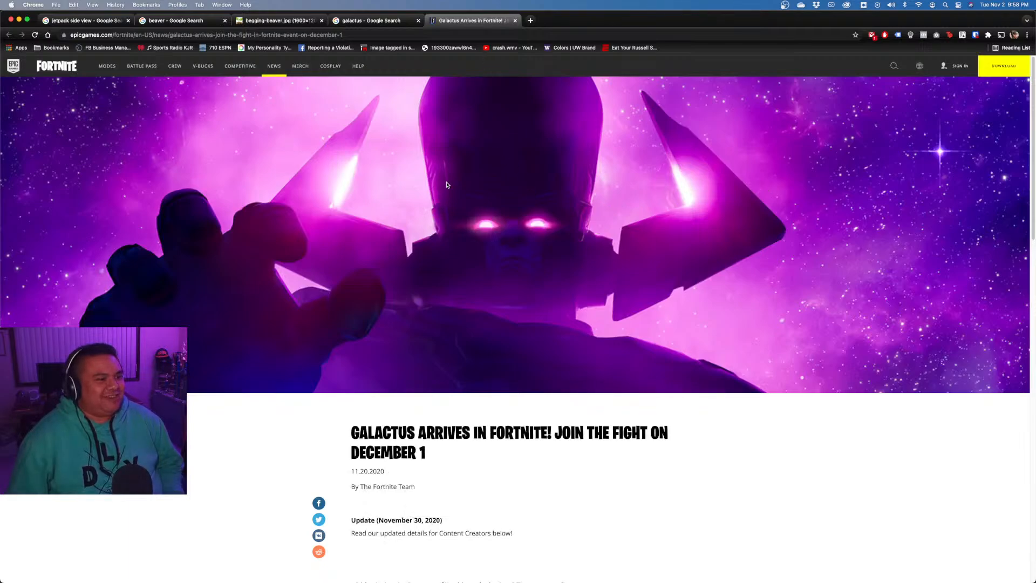
pyautogui.click(515, 21)
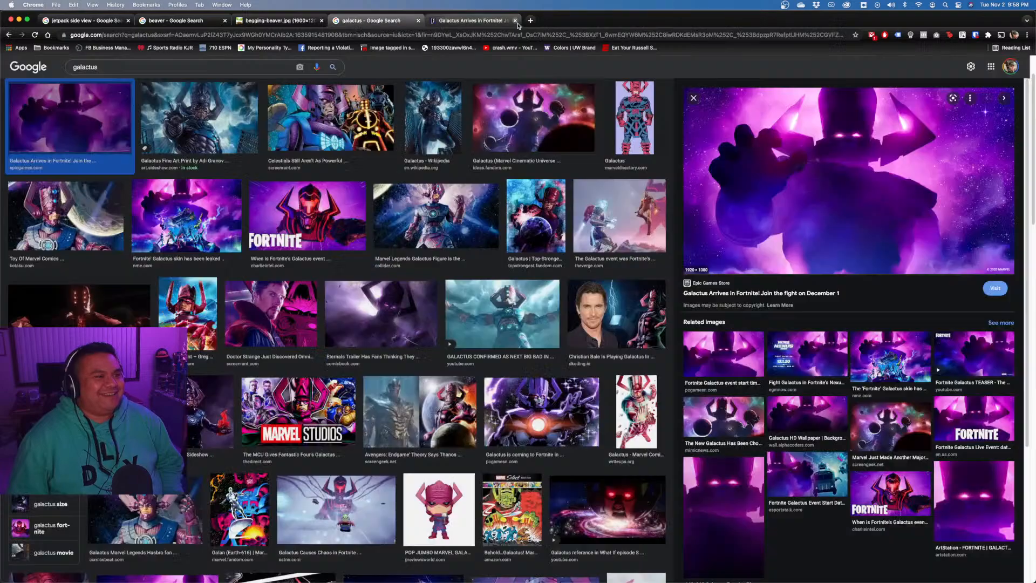
# Open the previewed Galactus picture full size from its own image address and copy the image.
pyautogui.rightClick(797, 195)
pyautogui.click(827, 296)
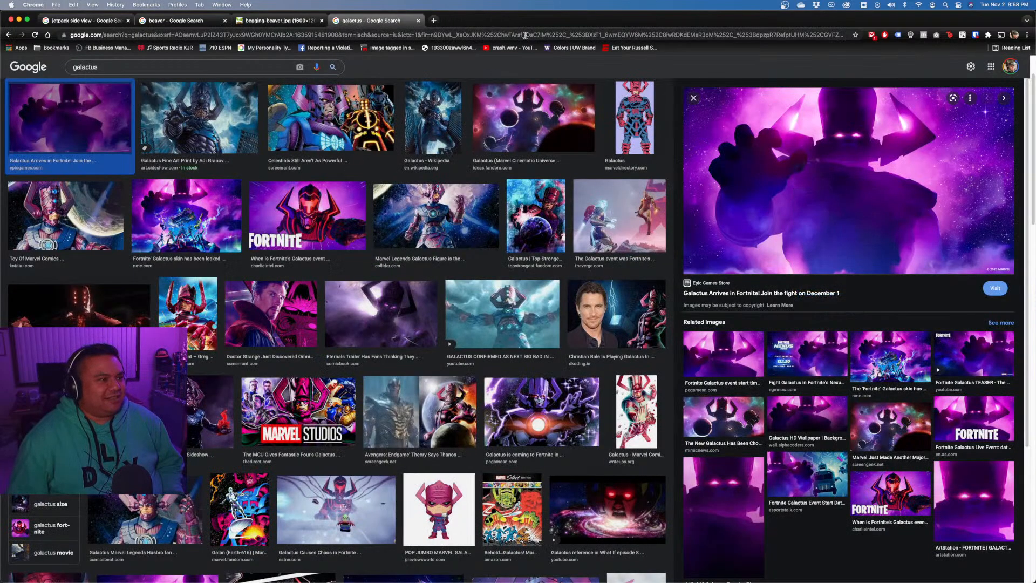
pyautogui.click(525, 36)
pyautogui.write('https://cdn2.unrealengine.com/14br-junior-key-art-newsheader-1920x1080-616278997.jpg')
pyautogui.press('Return')
pyautogui.rightClick(406, 272)
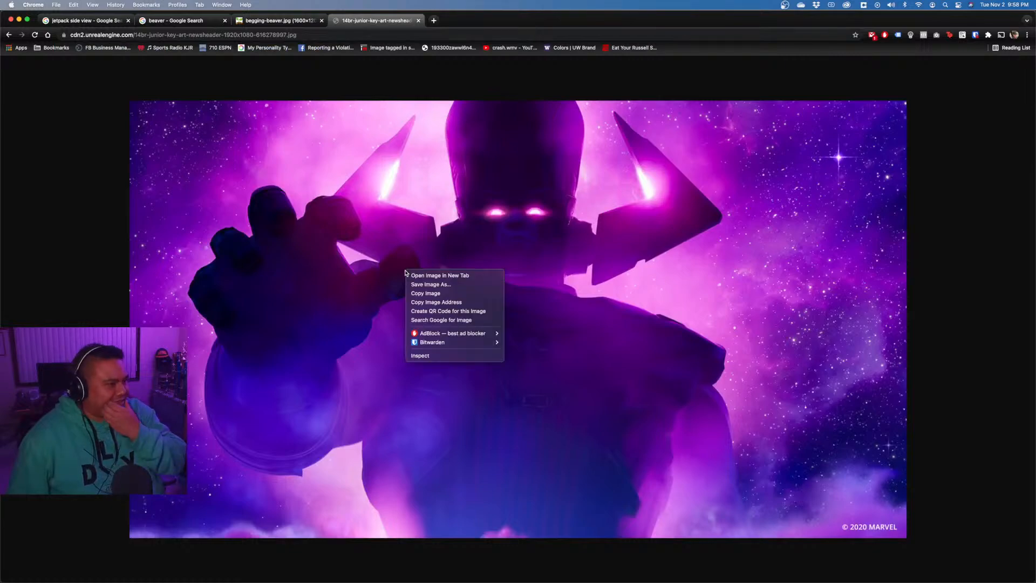
pyautogui.click(452, 294)
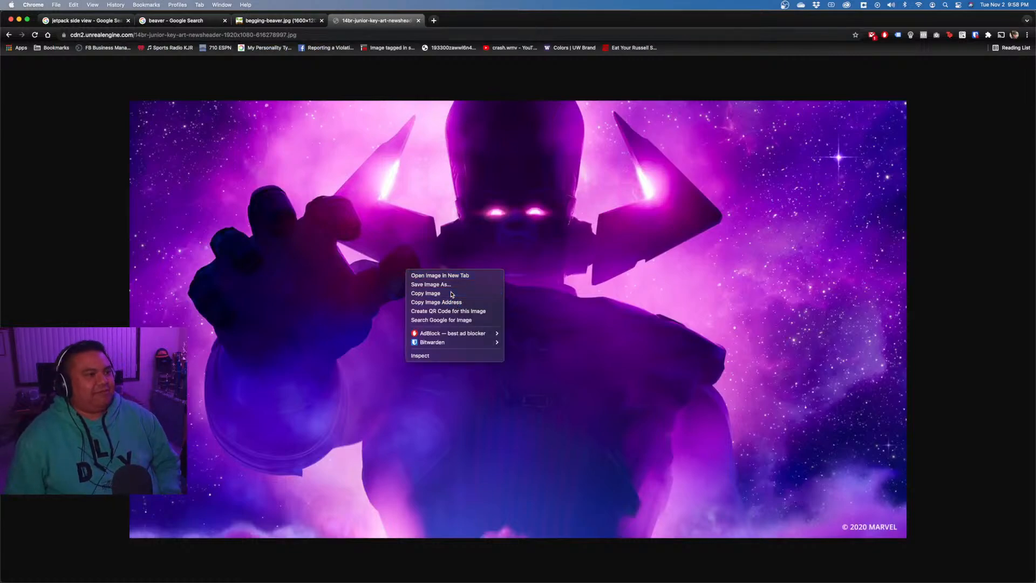
# Switch back to Photoshop and paste the Galactus image directly above the Background layer, accepting the color profile conversion.
pyautogui.hotkey('ctrl', 'Up')
pyautogui.click(302, 157)
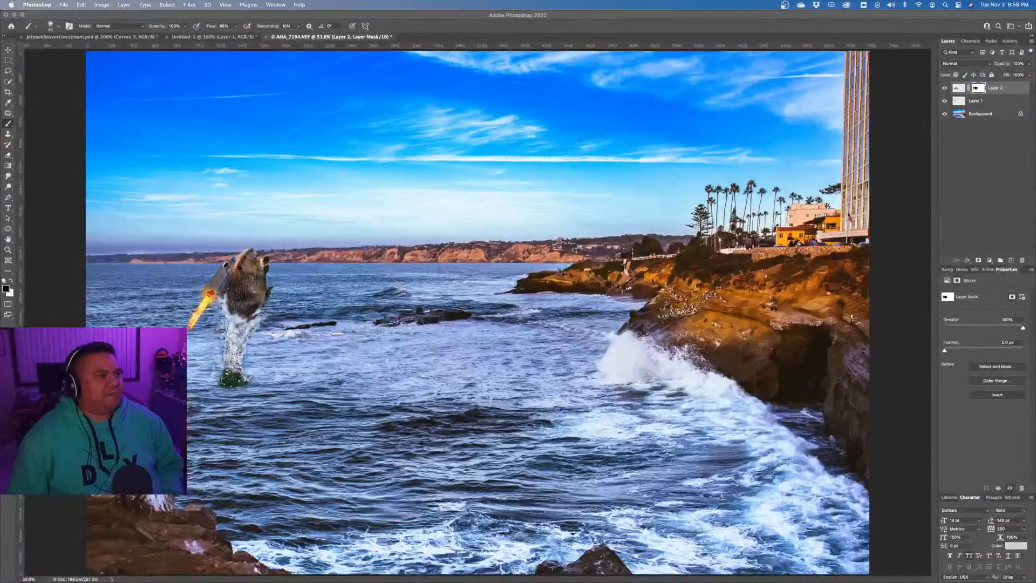
pyautogui.click(982, 114)
pyautogui.press('super+v')
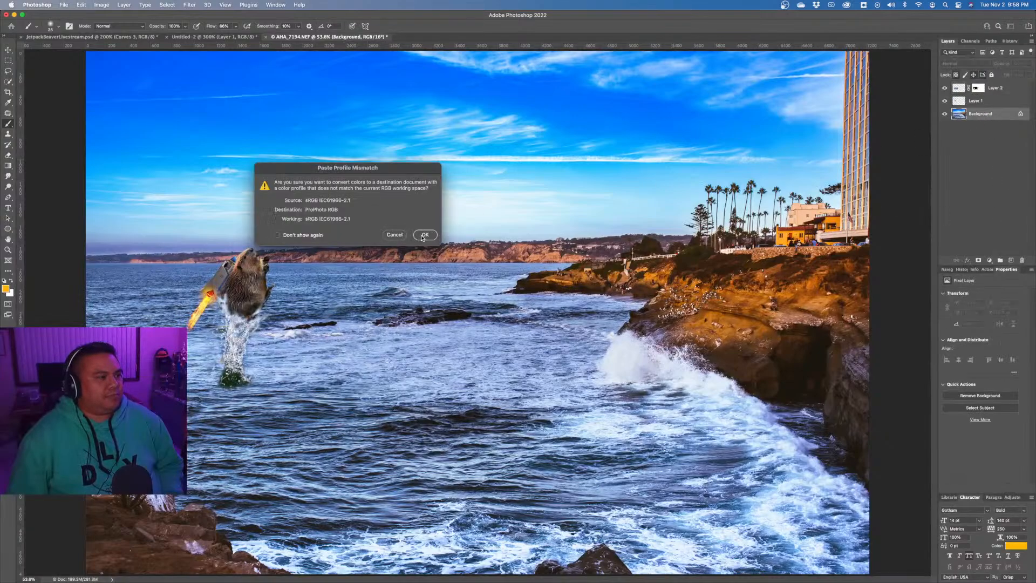
pyautogui.click(424, 235)
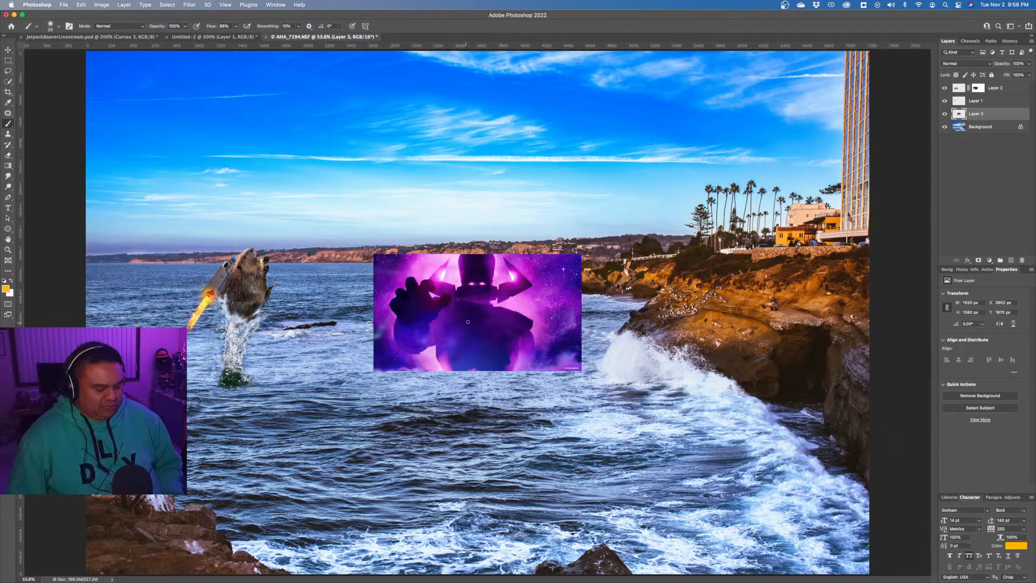
pyautogui.press('v')
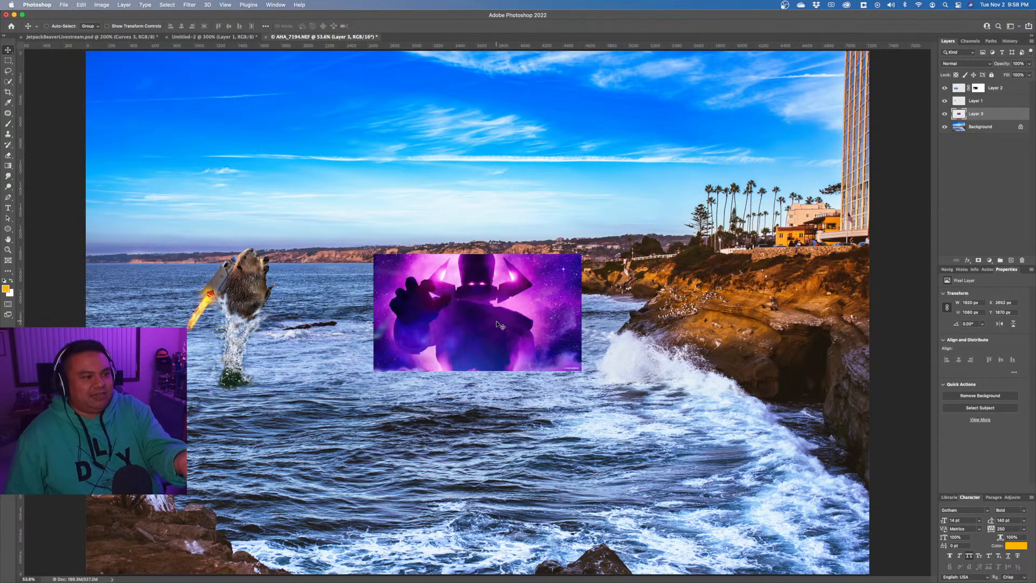
# Move the Galactus image into the sky and scale it to about 244% width and 216% height, covering the upper-left part of the photo.
pyautogui.moveTo(498, 323); pyautogui.dragTo(380, 151)
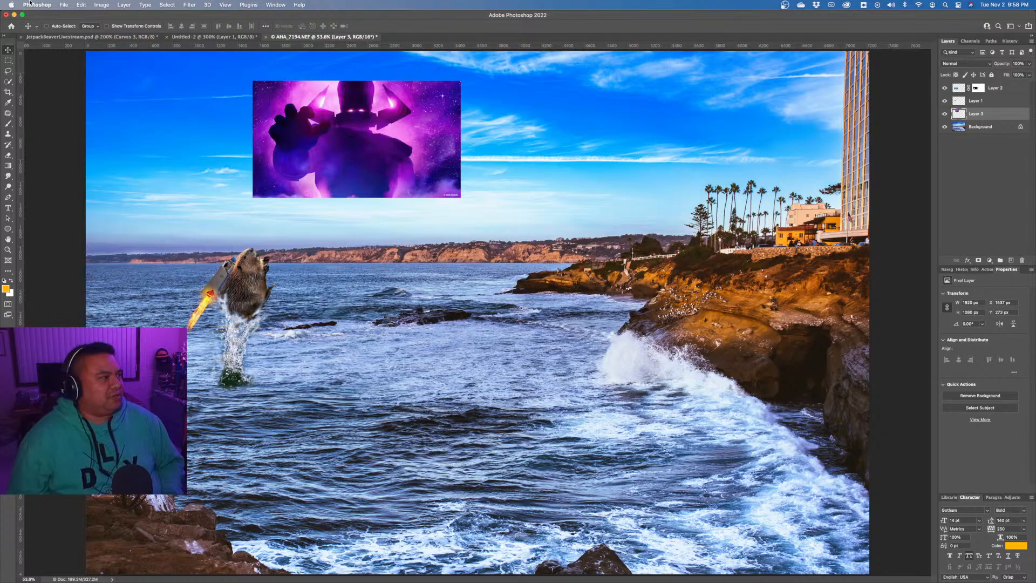
pyautogui.click(64, 3)
pyautogui.moveTo(81, 4)
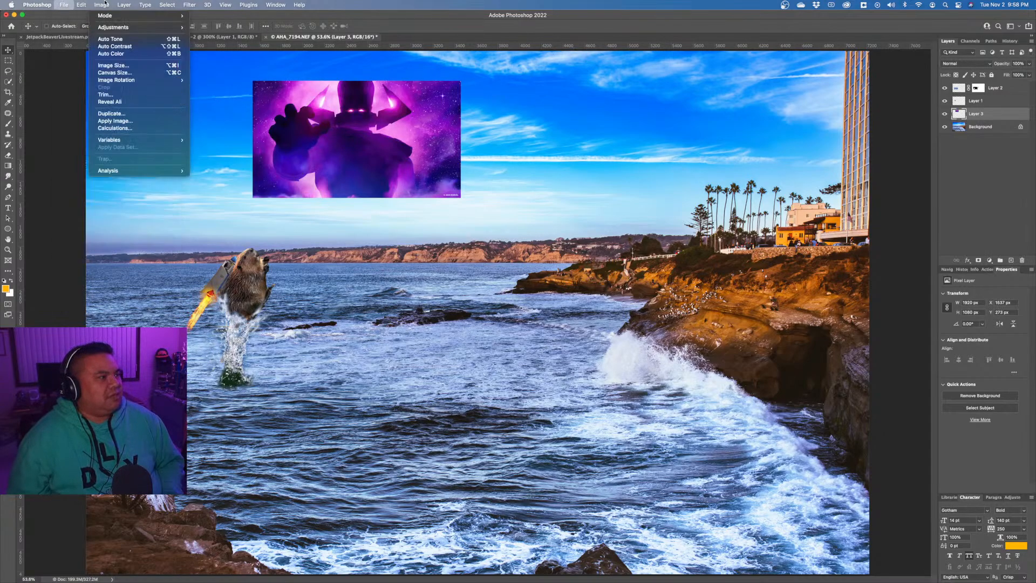
pyautogui.moveTo(156, 184)
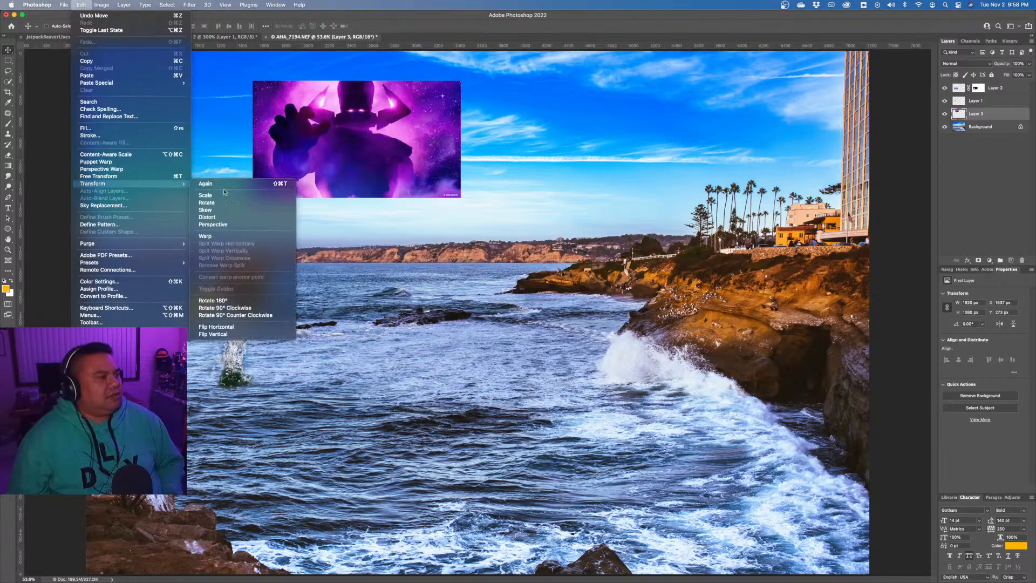
pyautogui.click(236, 195)
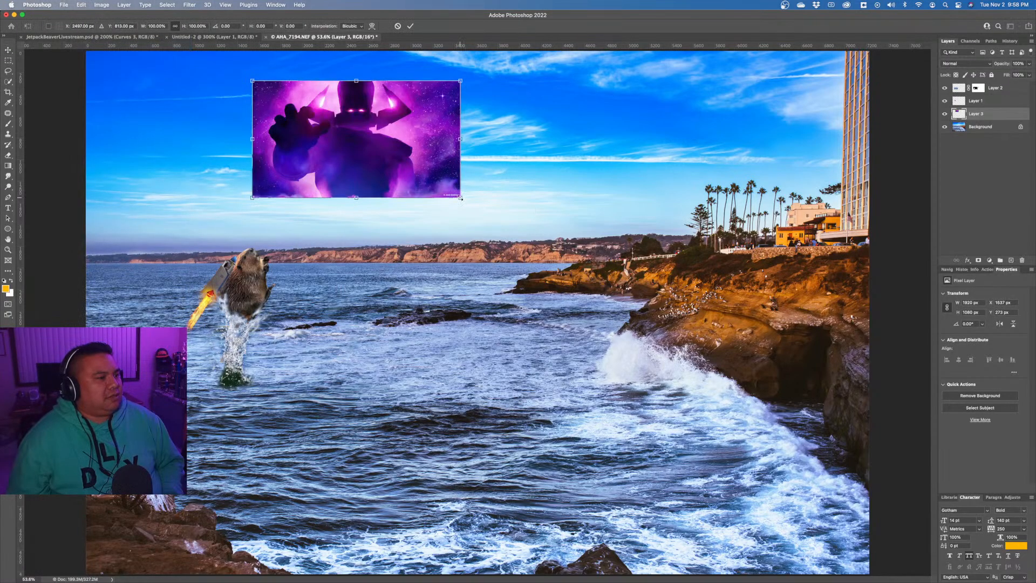
pyautogui.moveTo(460, 198); pyautogui.dragTo(756, 335)
pyautogui.moveTo(604, 269); pyautogui.dragTo(439, 243)
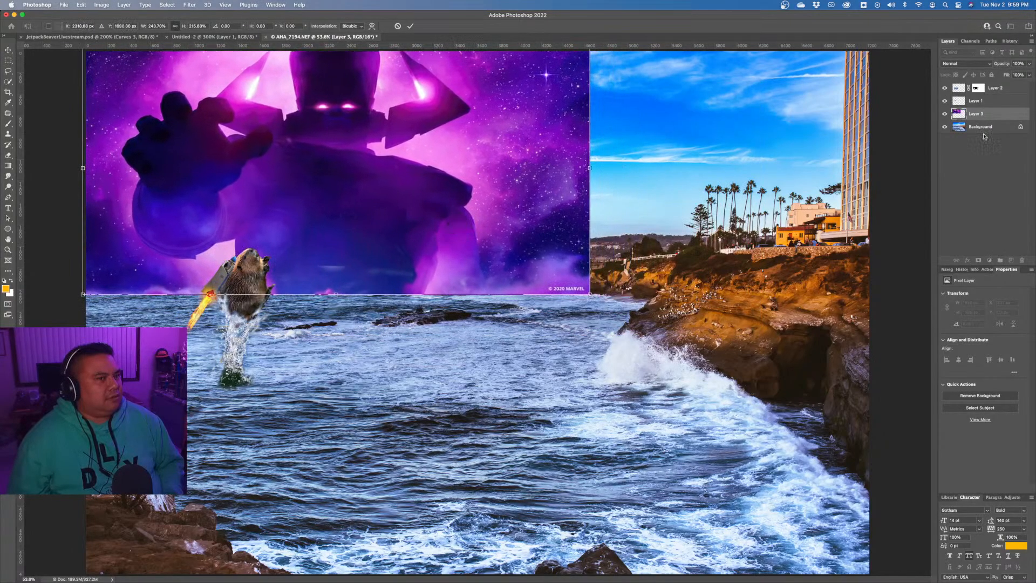
# Set the Galactus layer's blend mode to Screen and shift the image slightly up and left.
pyautogui.click(990, 64)
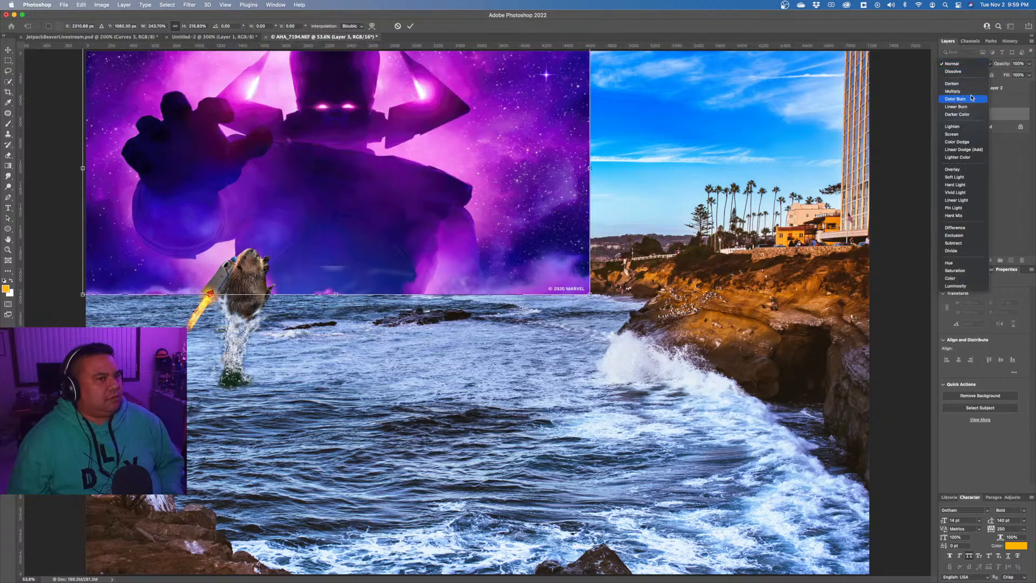
pyautogui.click(963, 134)
pyautogui.moveTo(437, 191); pyautogui.dragTo(428, 182)
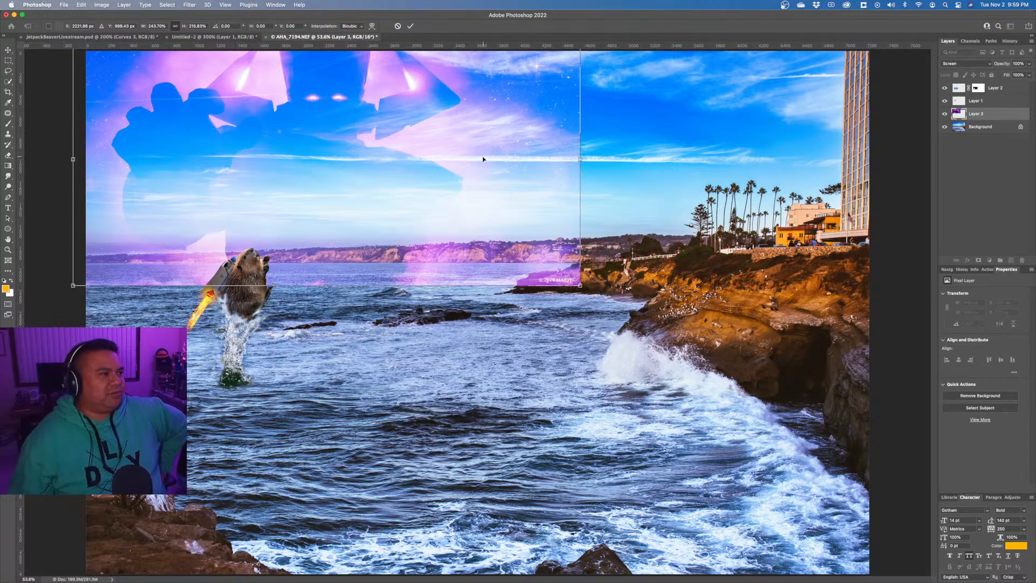
pyautogui.moveTo(508, 168); pyautogui.dragTo(500, 166)
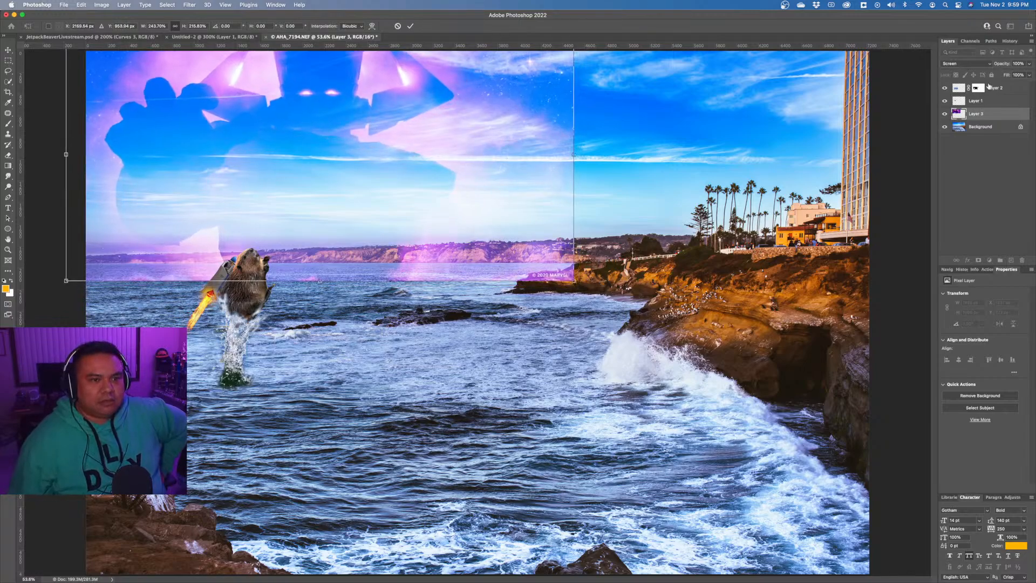
# Try the Color Dodge and Lighten blend modes on the Galactus layer and return it to Screen.
pyautogui.click(988, 64)
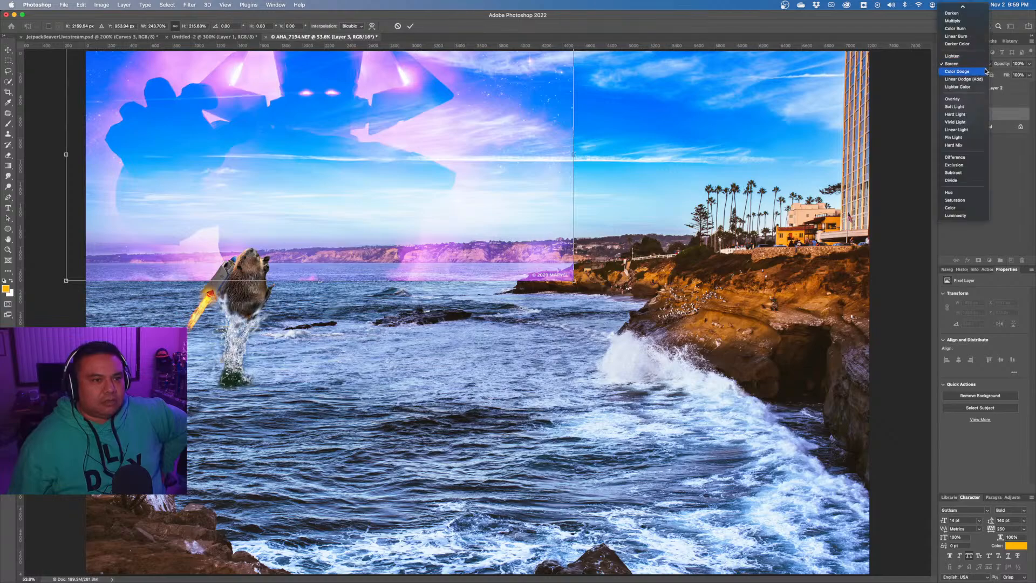
pyautogui.click(966, 71)
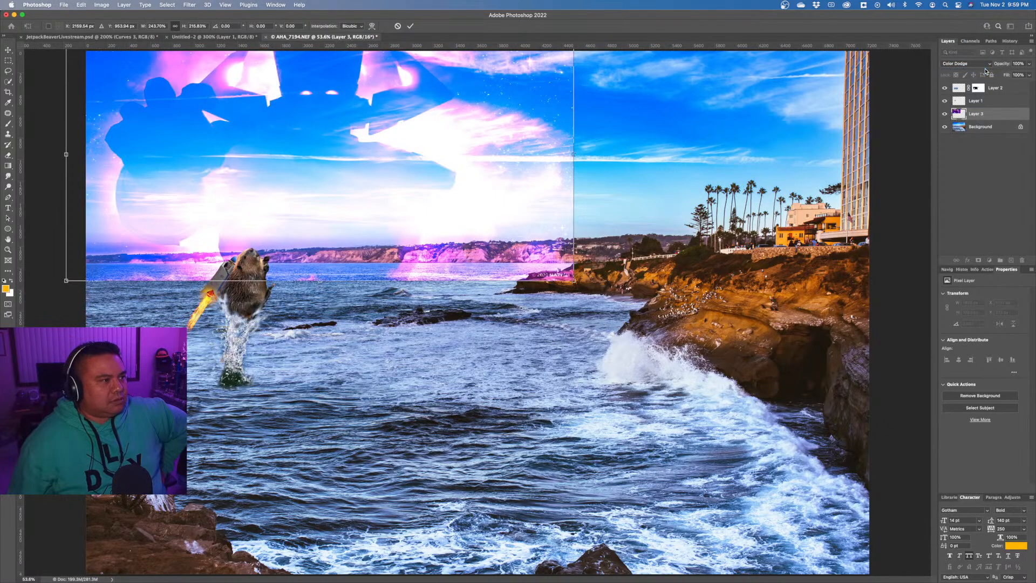
pyautogui.click(985, 66)
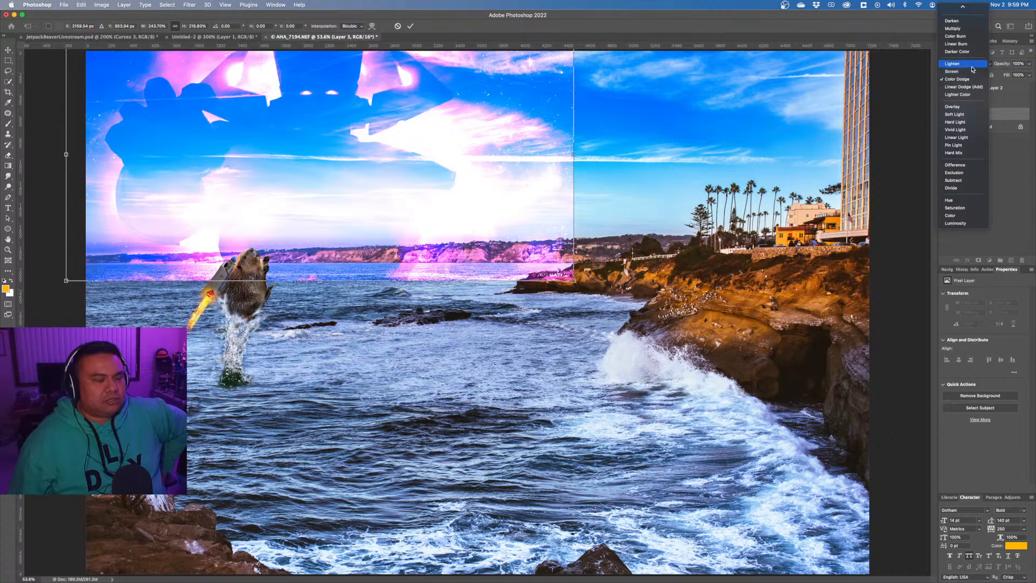
pyautogui.click(966, 63)
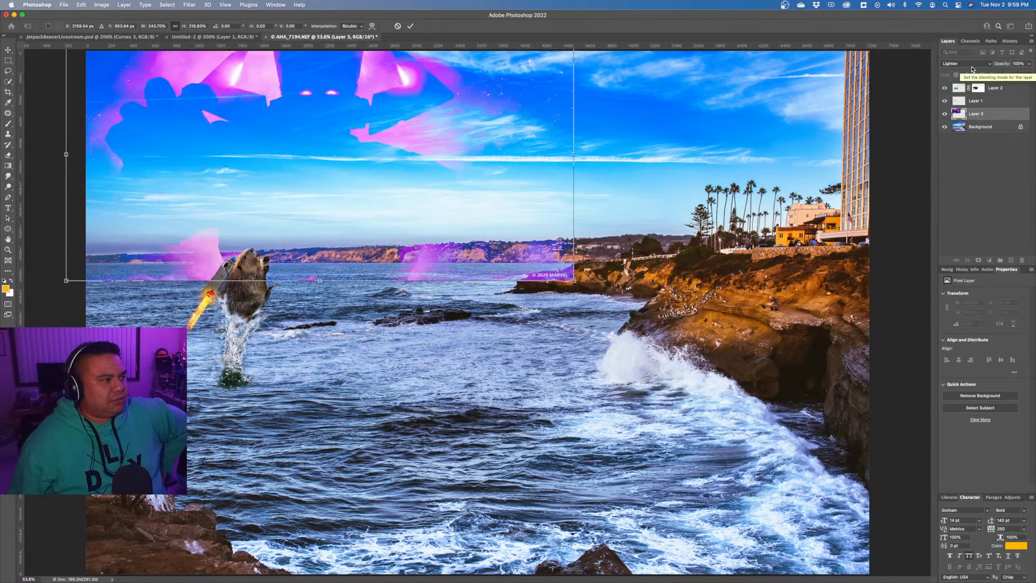
pyautogui.click(983, 65)
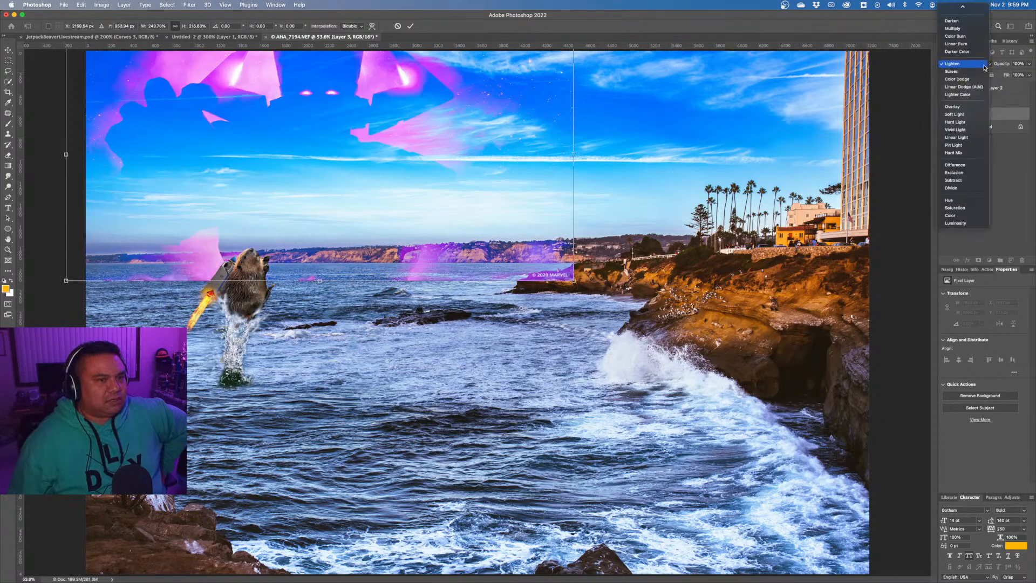
pyautogui.click(981, 74)
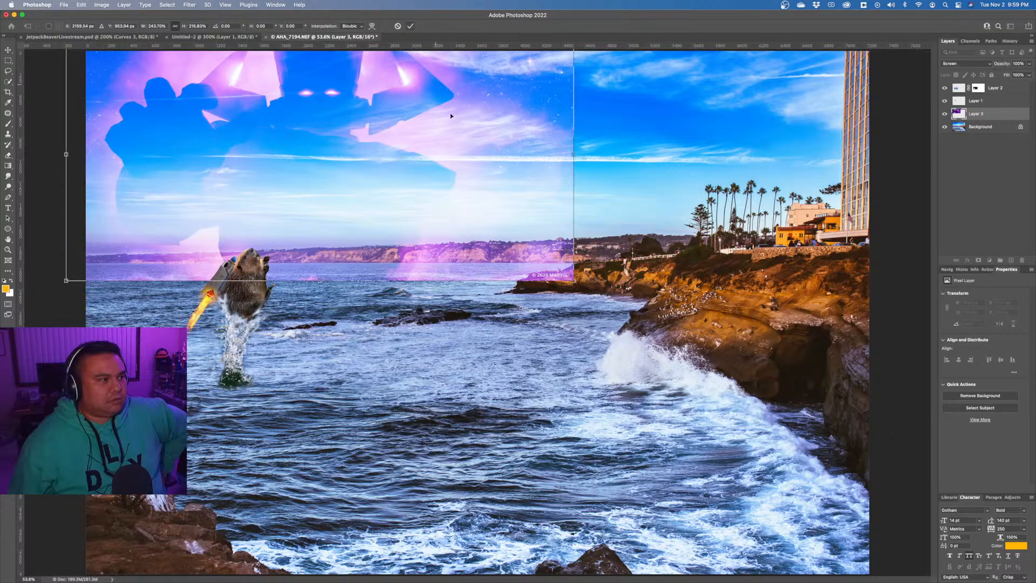
# Move Galactus further up and left until the image's bottom edge meets the ocean horizon, and apply the transform.
pyautogui.moveTo(529, 221); pyautogui.dragTo(527, 217)
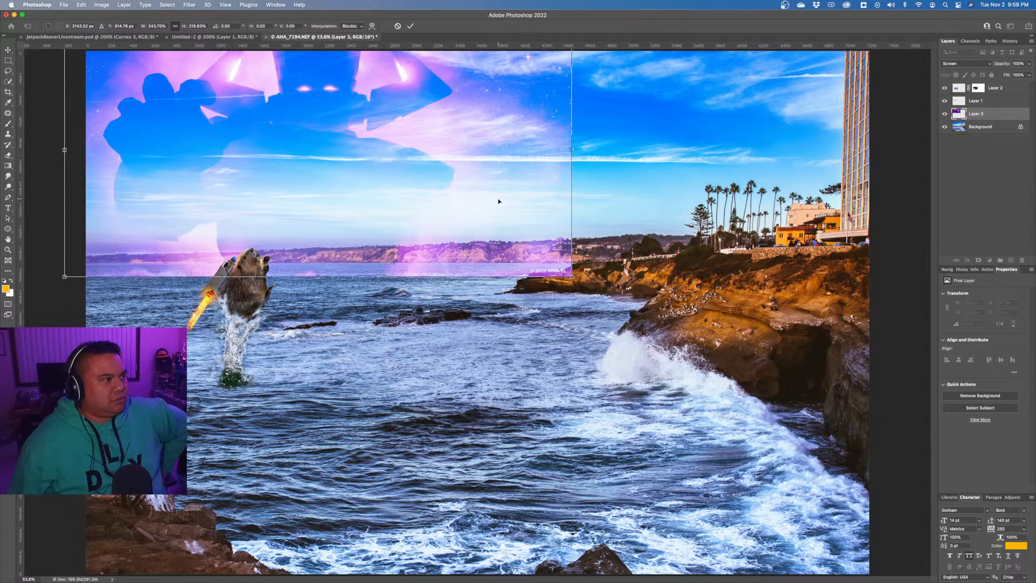
pyautogui.moveTo(499, 202); pyautogui.dragTo(499, 204)
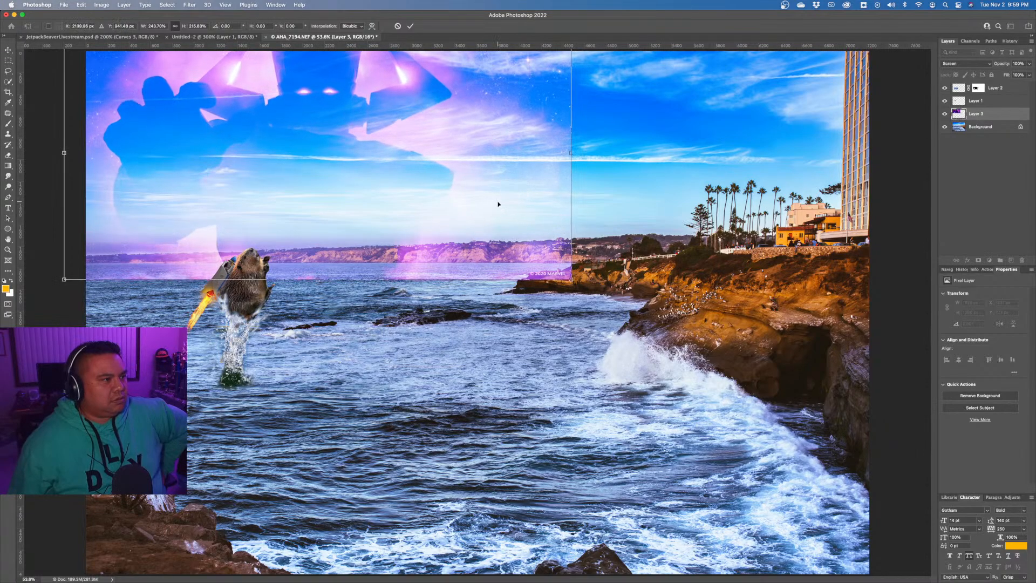
pyautogui.moveTo(354, 189)
pyautogui.mouseDown()
pyautogui.moveTo(738, 169)
pyautogui.moveTo(339, 176)
pyautogui.mouseUp()
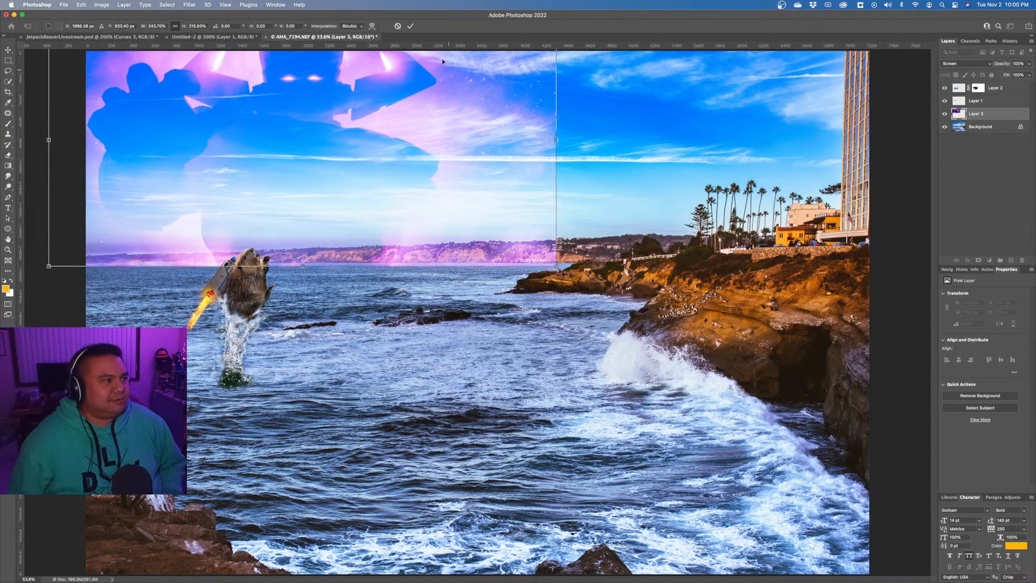
pyautogui.click(410, 26)
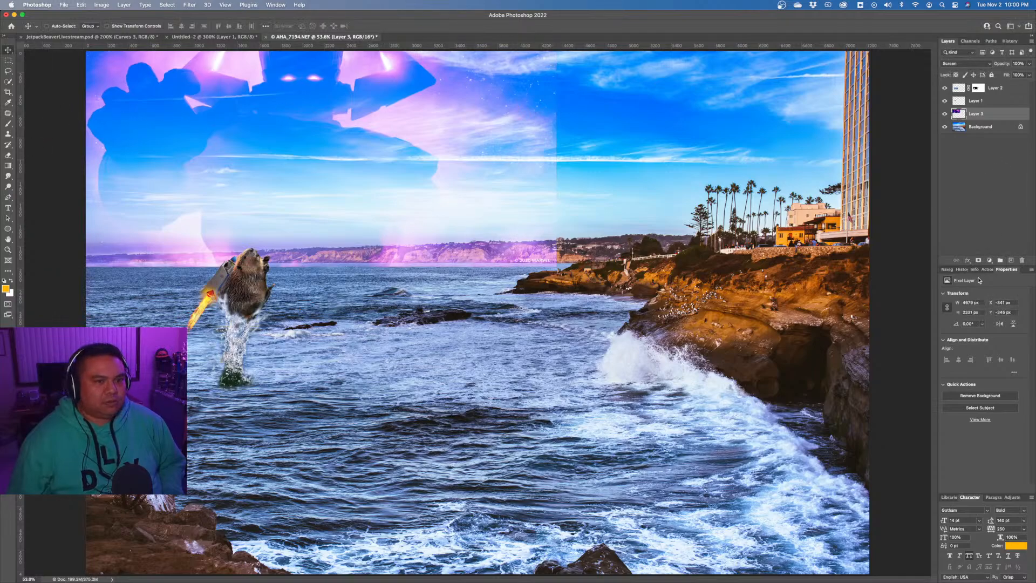
# Add a layer mask to the Galactus layer and fade the image's right edge into the sky with a horizontal black-to-white gradient.
pyautogui.click(979, 261)
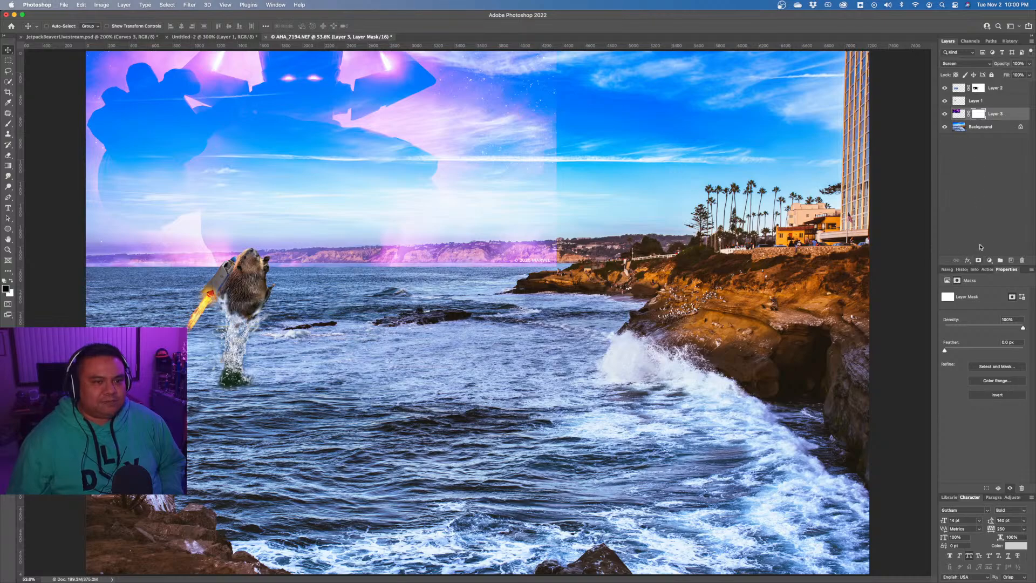
pyautogui.click(7, 167)
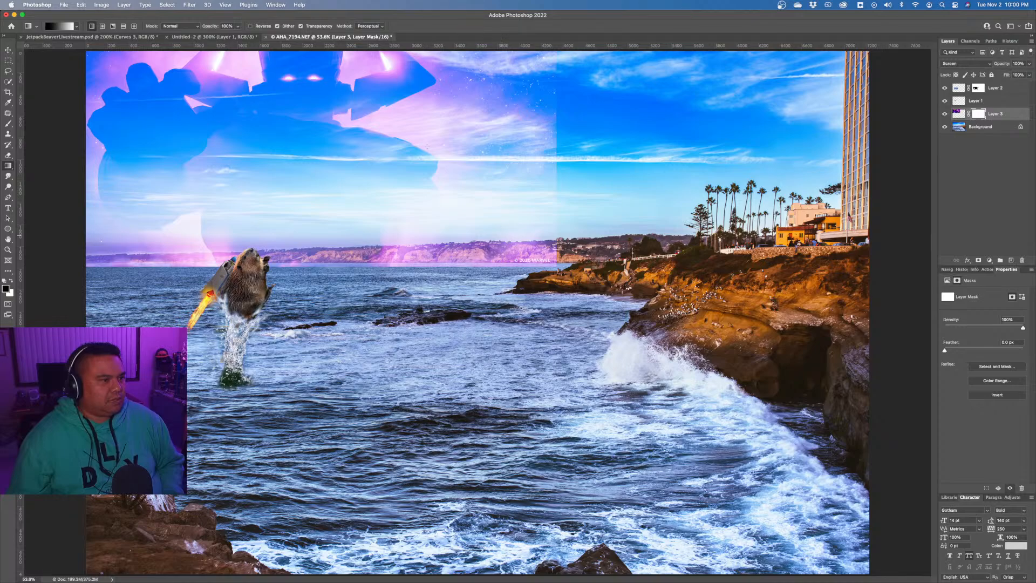
pyautogui.hotkey('ctrl', 'Up')
pyautogui.click(438, 402)
pyautogui.moveTo(534, 136); pyautogui.dragTo(539, 135)
pyautogui.press('super+z')
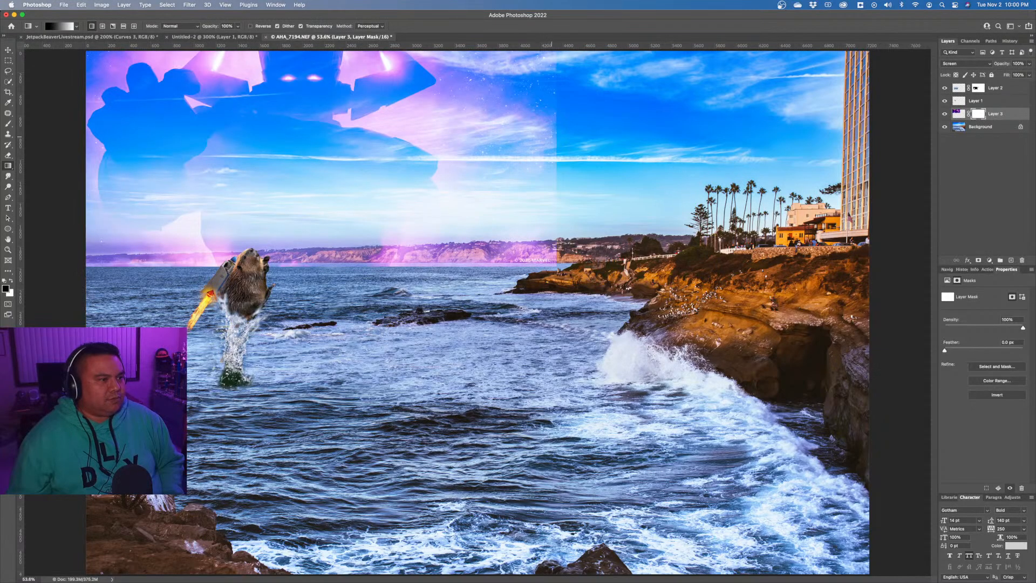
pyautogui.moveTo(544, 140); pyautogui.dragTo(441, 135)
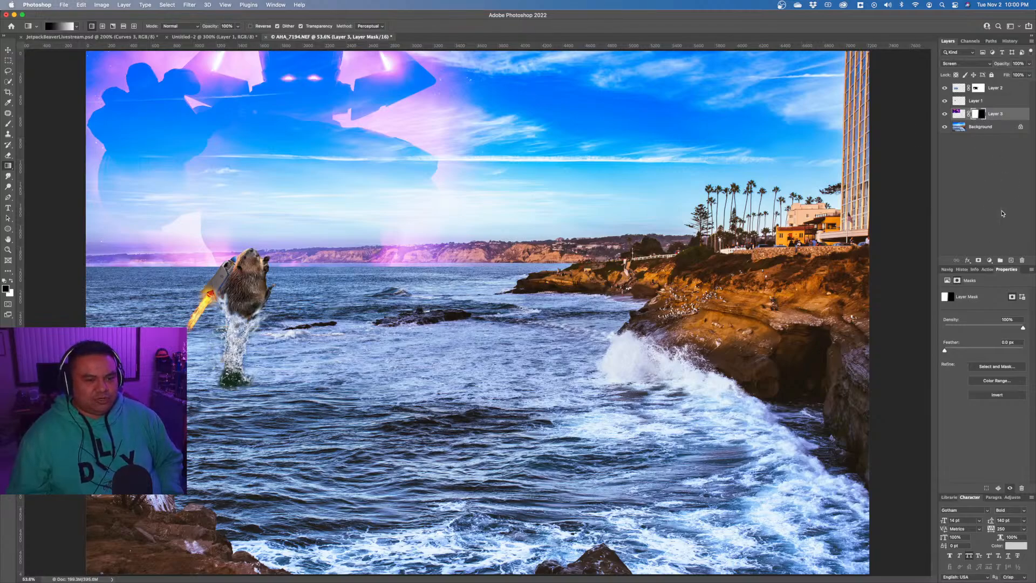
# Merge the masked Galactus layer with a new empty layer and set the merged layer's blend mode to Screen.
pyautogui.click(1011, 260)
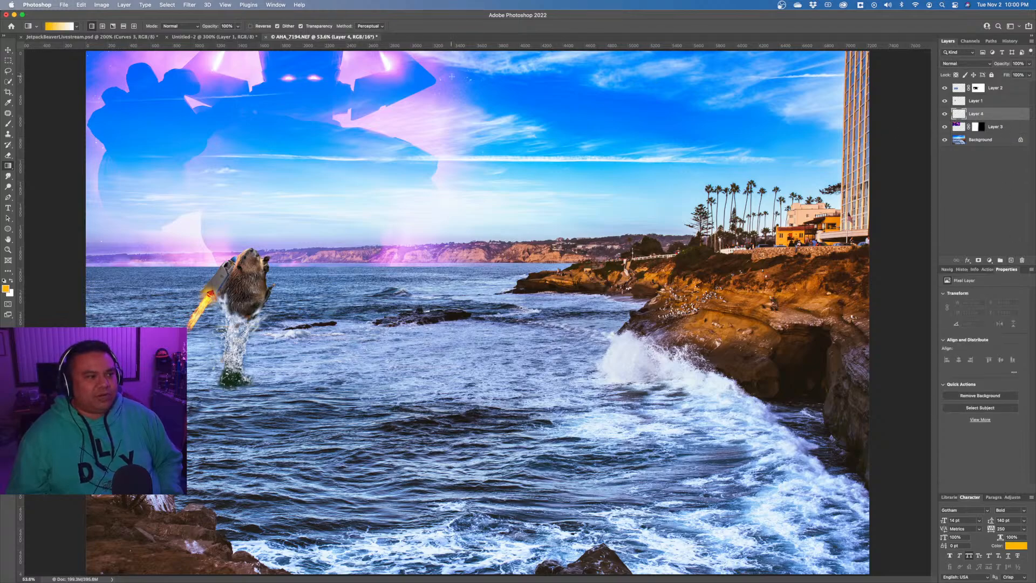
pyautogui.keyDown('shift'); pyautogui.click(1006, 129); pyautogui.keyUp('shift')
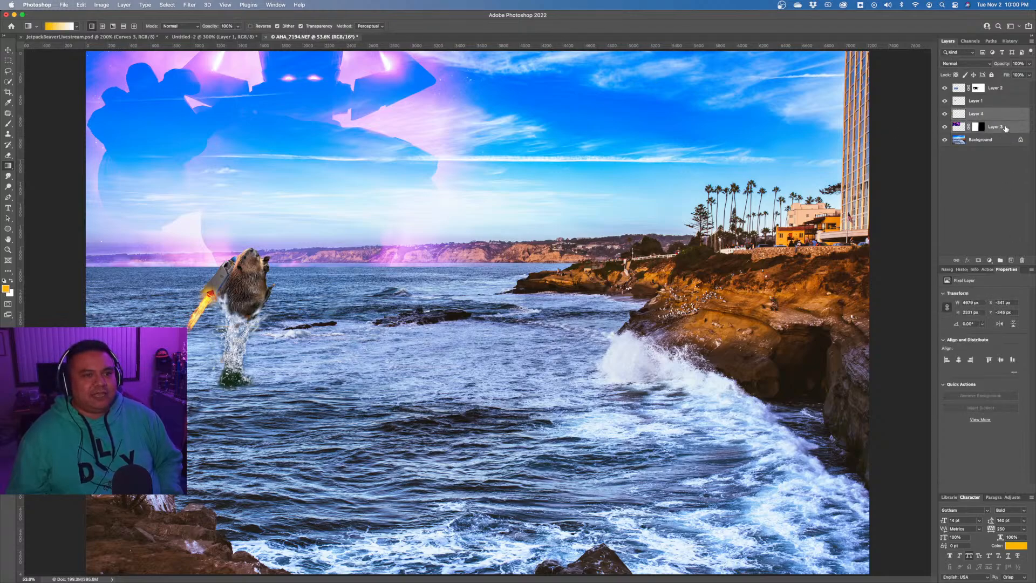
pyautogui.click(1031, 41)
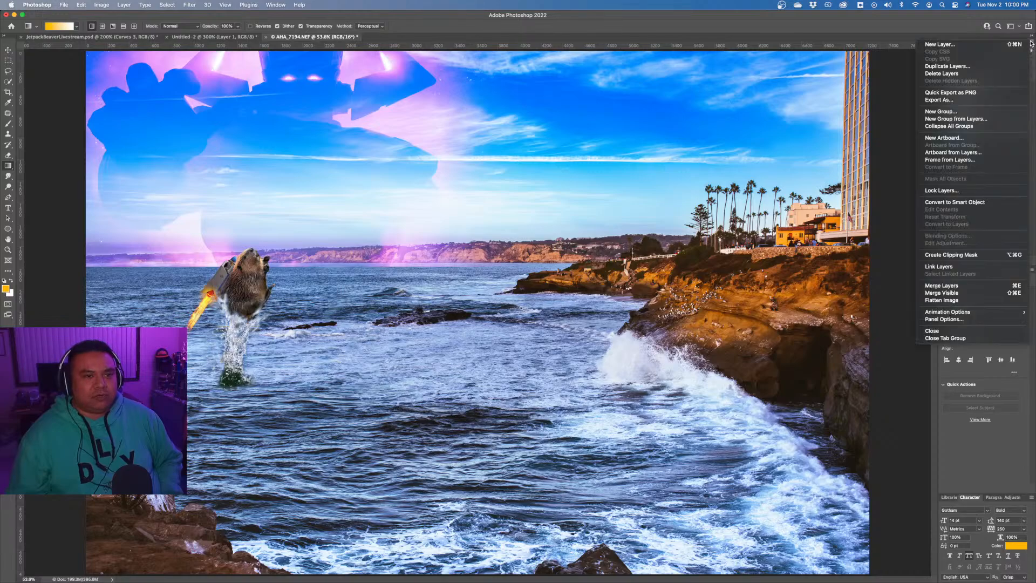
pyautogui.click(960, 289)
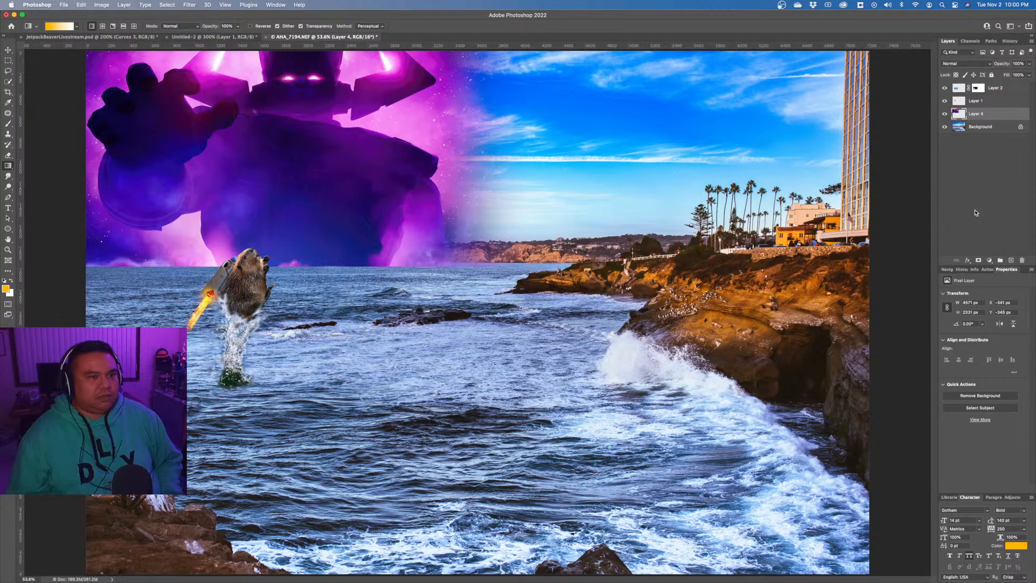
pyautogui.click(972, 64)
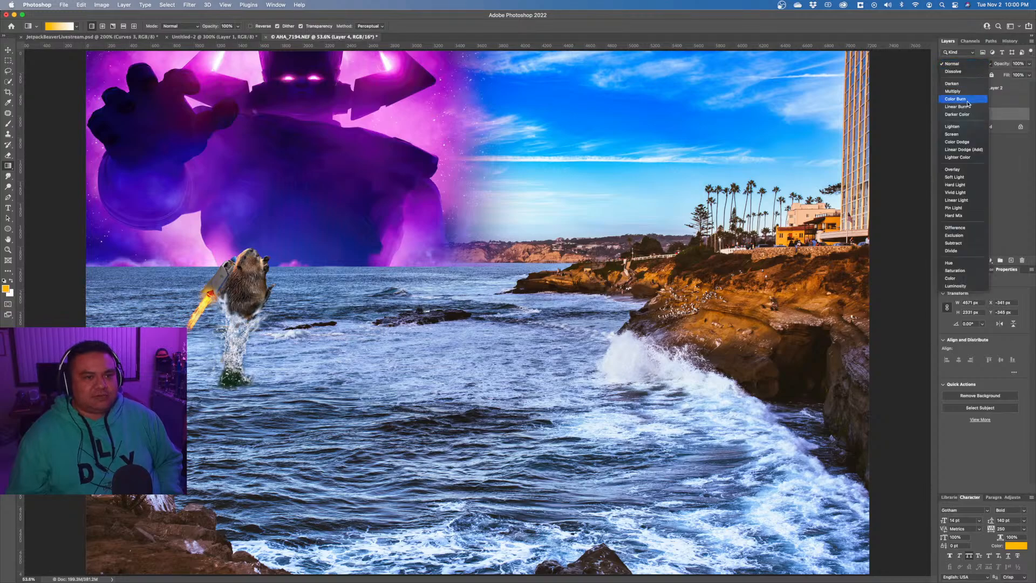
pyautogui.click(951, 133)
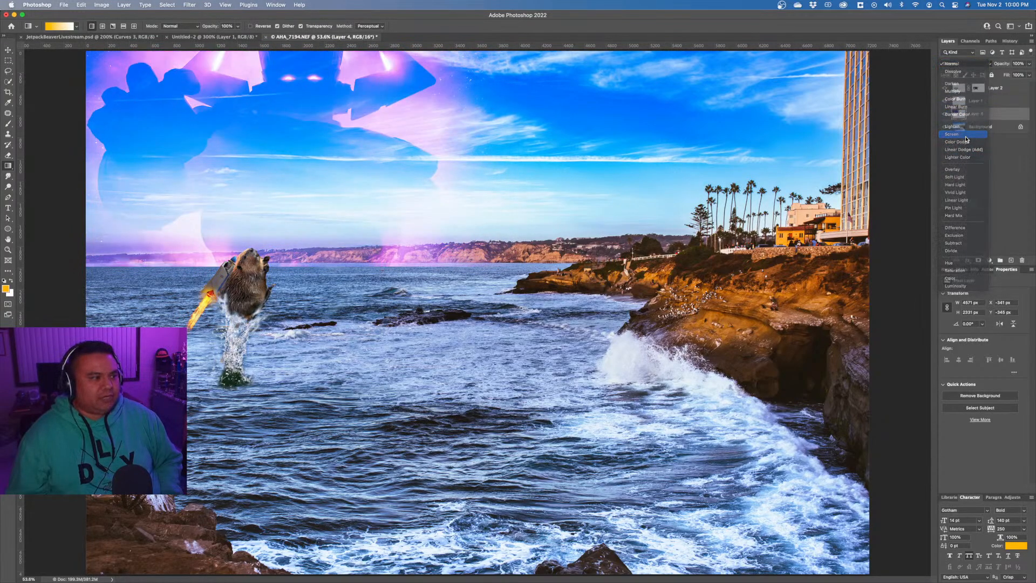
# Mask the merged layer with a short vertical gradient that fades Galactus out above the horizon, and shift the layer slightly right.
pyautogui.click(991, 260)
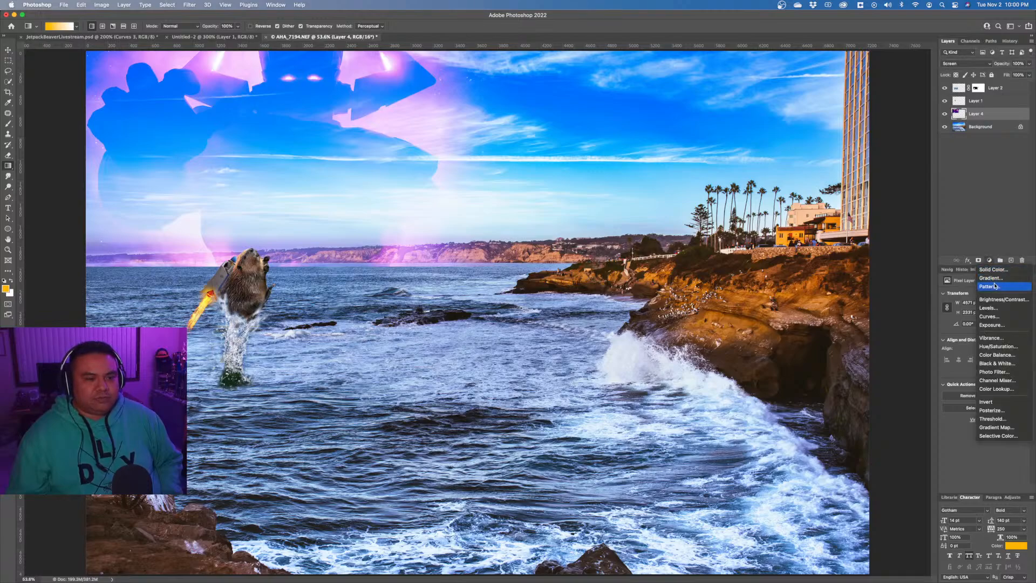
pyautogui.click(969, 175)
pyautogui.click(979, 260)
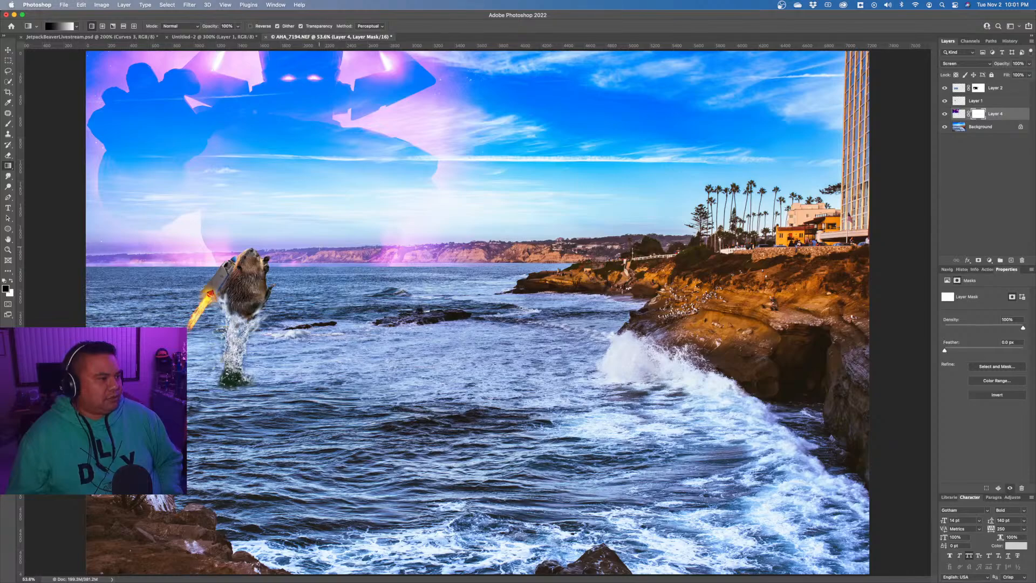
pyautogui.moveTo(319, 246); pyautogui.dragTo(316, 218)
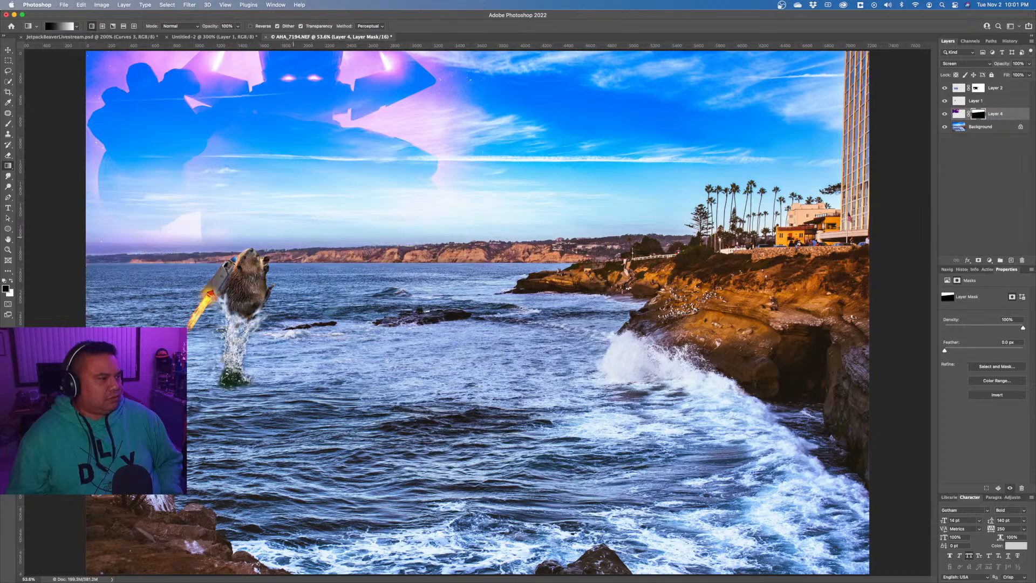
pyautogui.press('super+z')
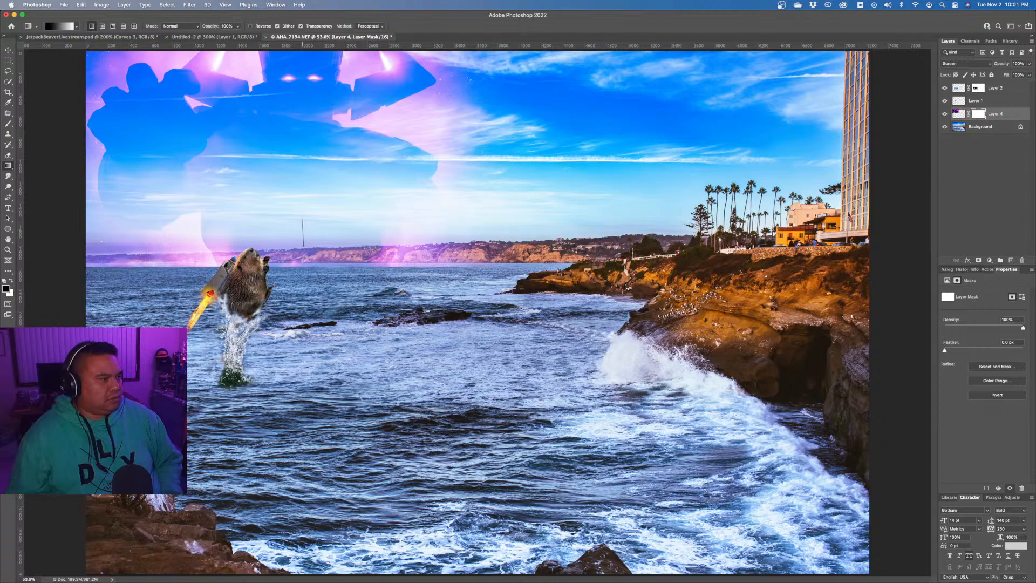
pyautogui.moveTo(303, 220); pyautogui.dragTo(303, 221)
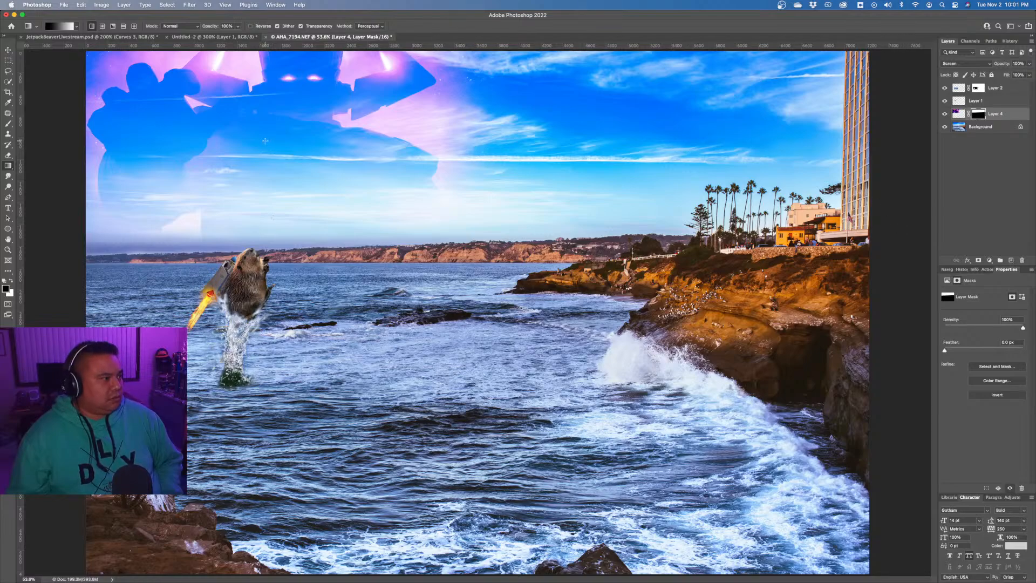
pyautogui.press('v')
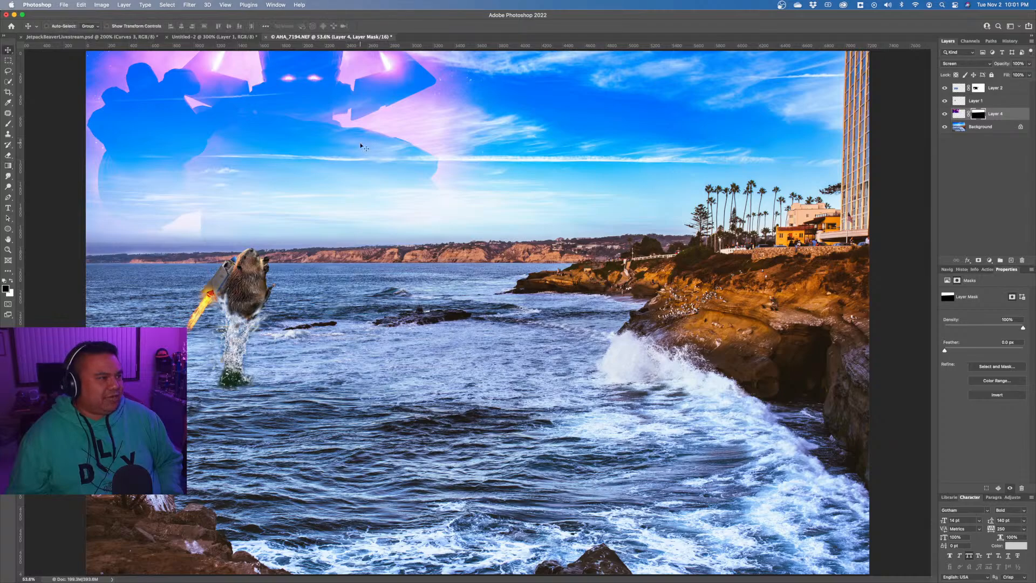
pyautogui.moveTo(351, 144); pyautogui.dragTo(320, 141)
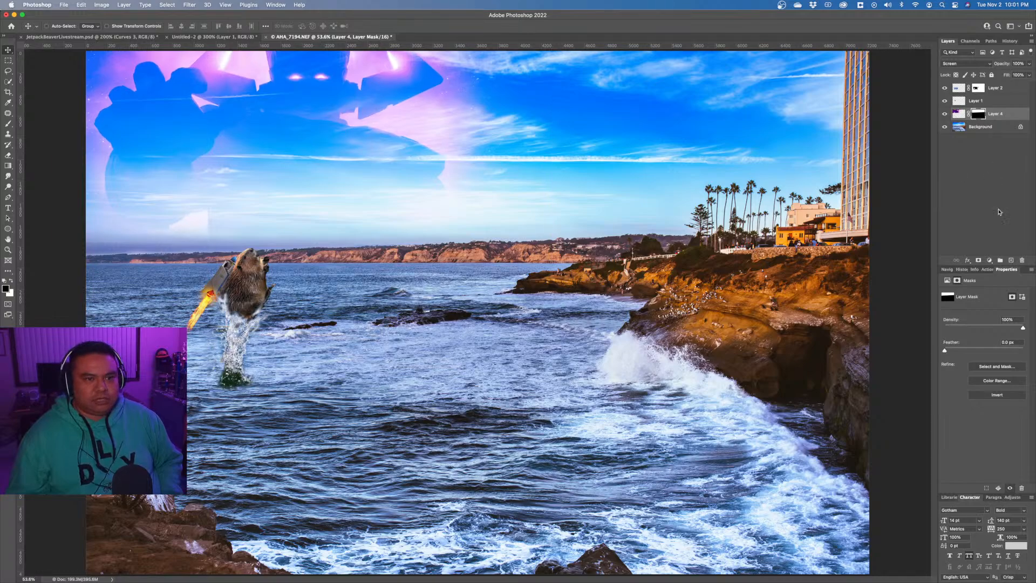
# Merge Galactus with a new empty layer beneath it, set the result to Screen blending, and add a white layer mask.
pyautogui.keyDown('super'); pyautogui.click(1011, 260); pyautogui.keyUp('super')
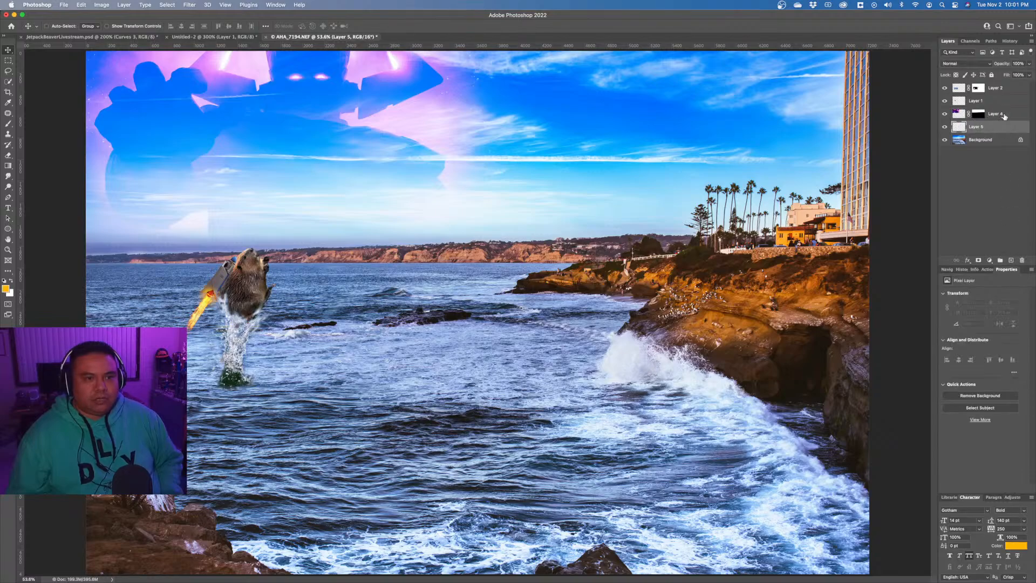
pyautogui.keyDown('shift'); pyautogui.click(1005, 114); pyautogui.keyUp('shift')
pyautogui.rightClick(1005, 115)
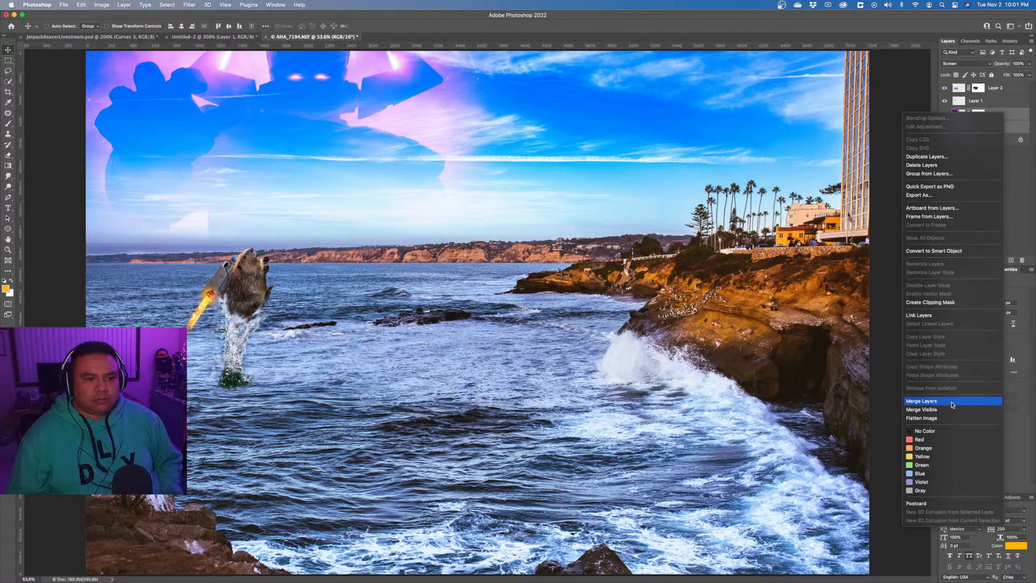
pyautogui.click(934, 401)
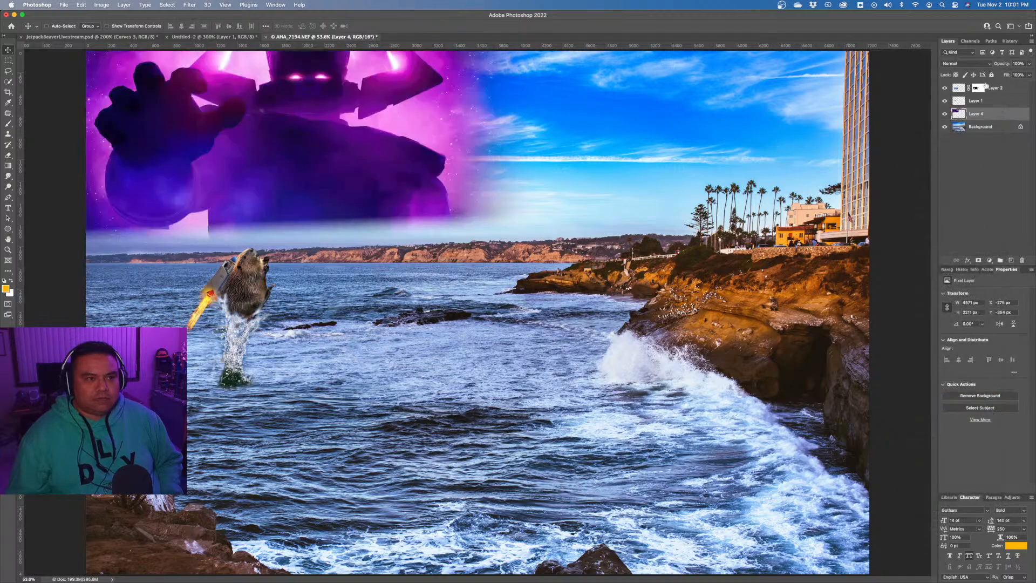
pyautogui.click(966, 63)
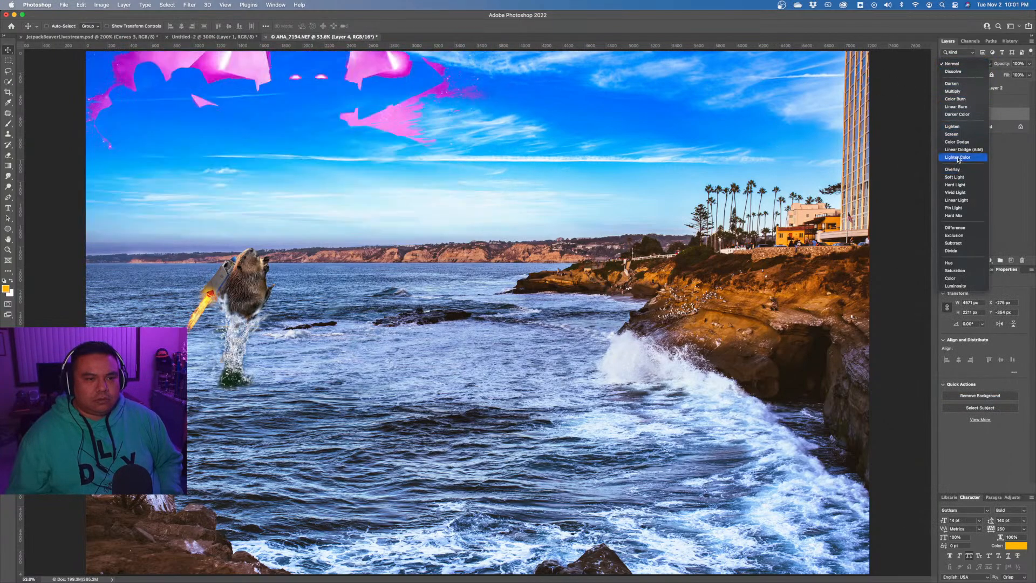
pyautogui.click(951, 134)
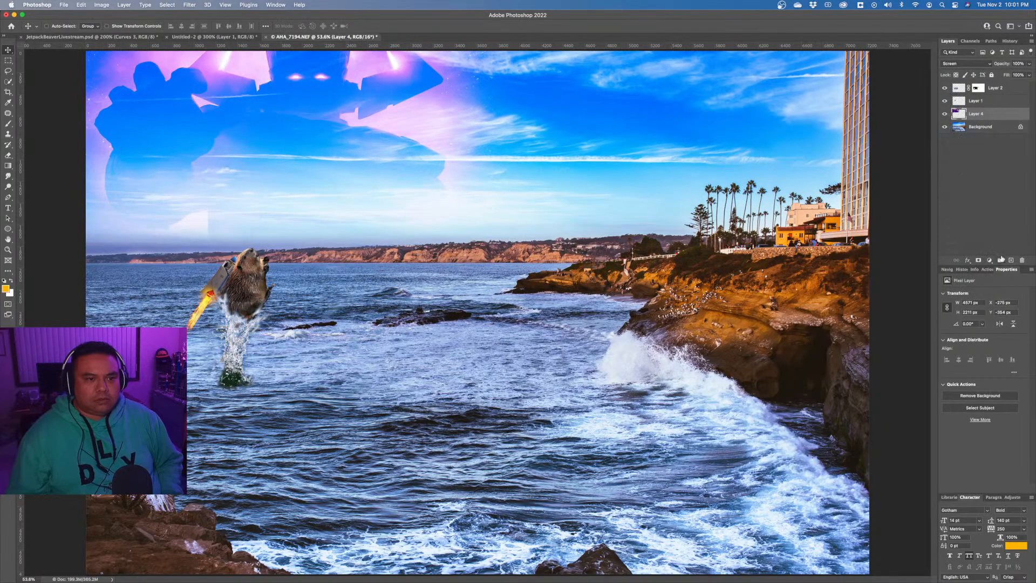
pyautogui.click(979, 260)
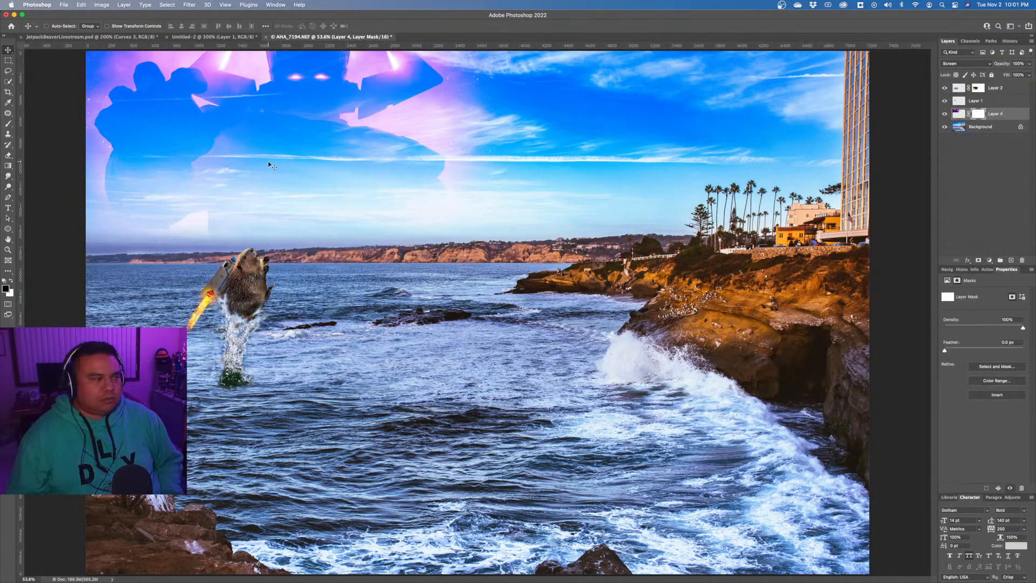
# Try to fade Galactus's left edge with short diagonal gradients on the layer mask, undoing each attempt.
pyautogui.click(9, 166)
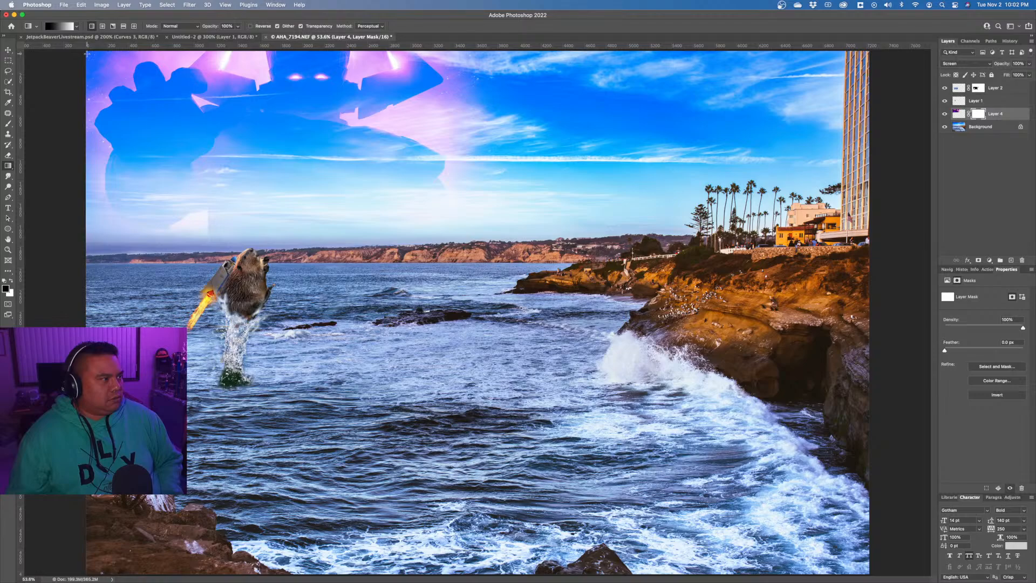
pyautogui.moveTo(87, 53); pyautogui.dragTo(142, 101)
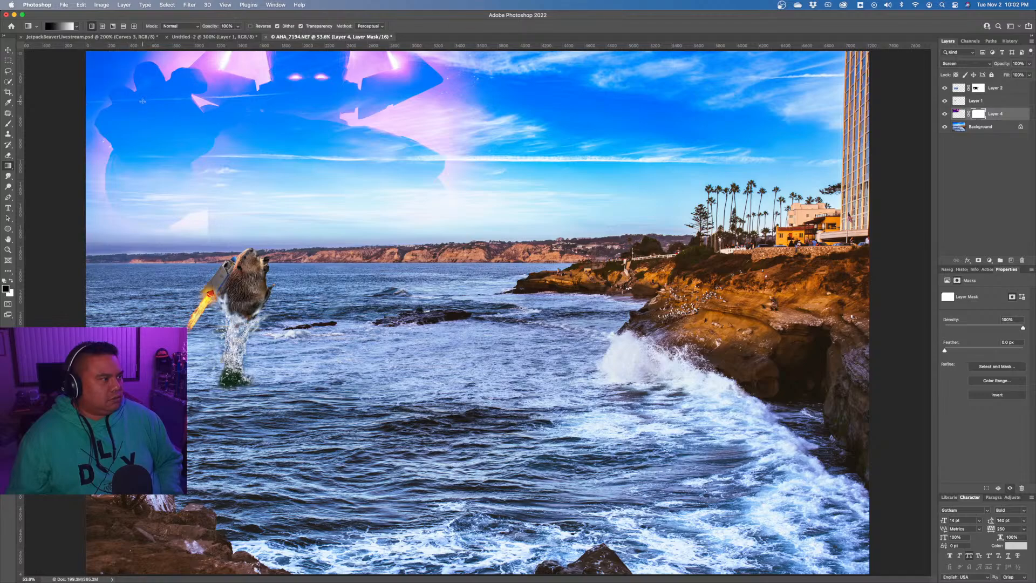
pyautogui.press('super+z')
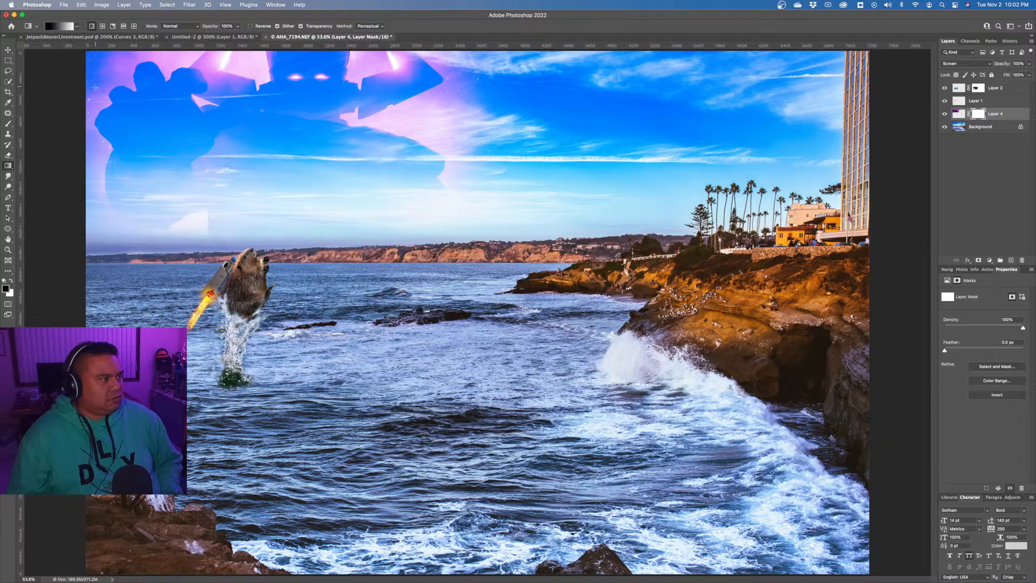
pyautogui.moveTo(87, 93); pyautogui.dragTo(132, 107)
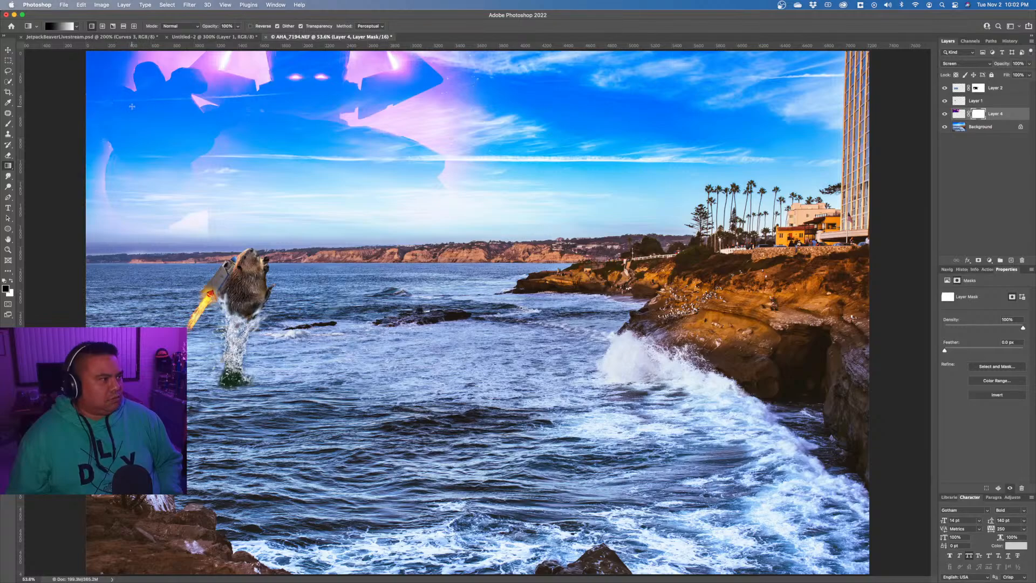
pyautogui.press('super+z')
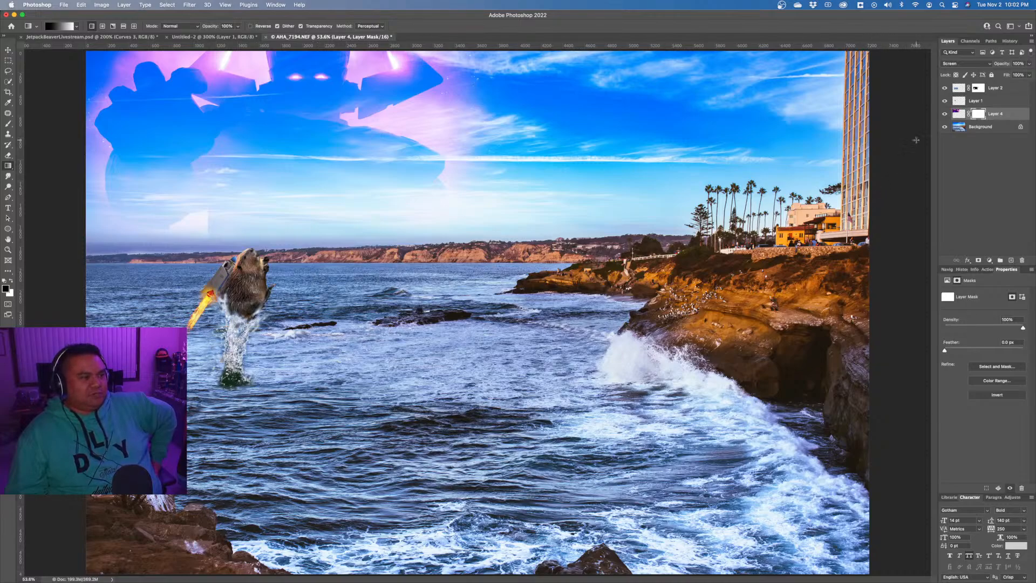
# Flatten the image and convert its color profile to sRGB IEC61966-2.1.
pyautogui.click(1031, 41)
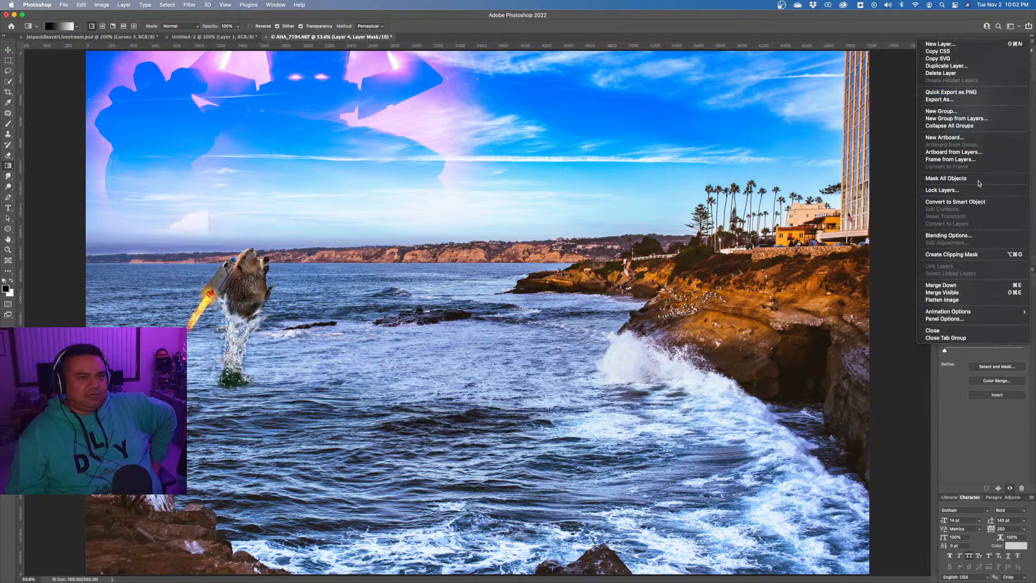
pyautogui.click(949, 300)
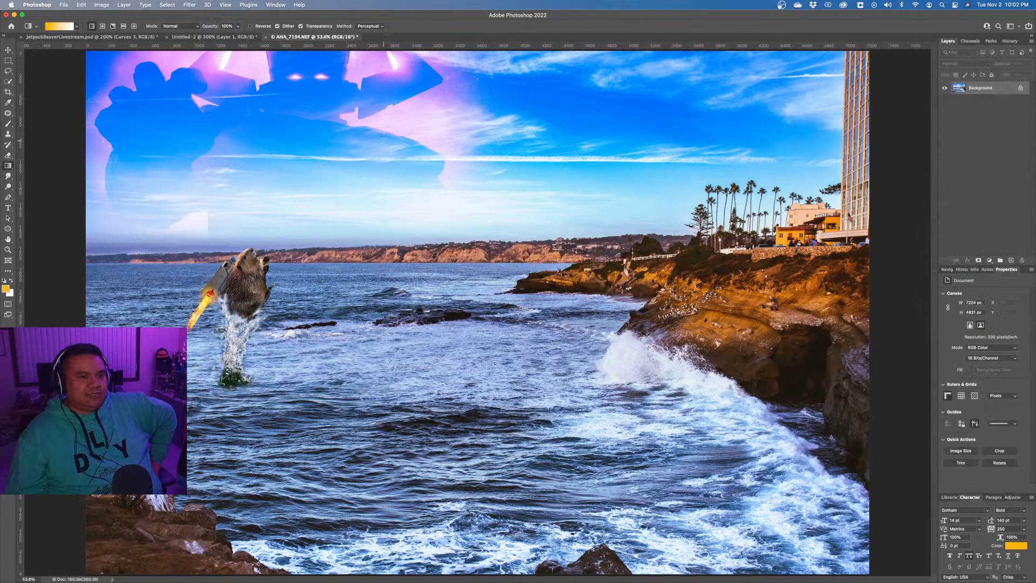
pyautogui.click(81, 5)
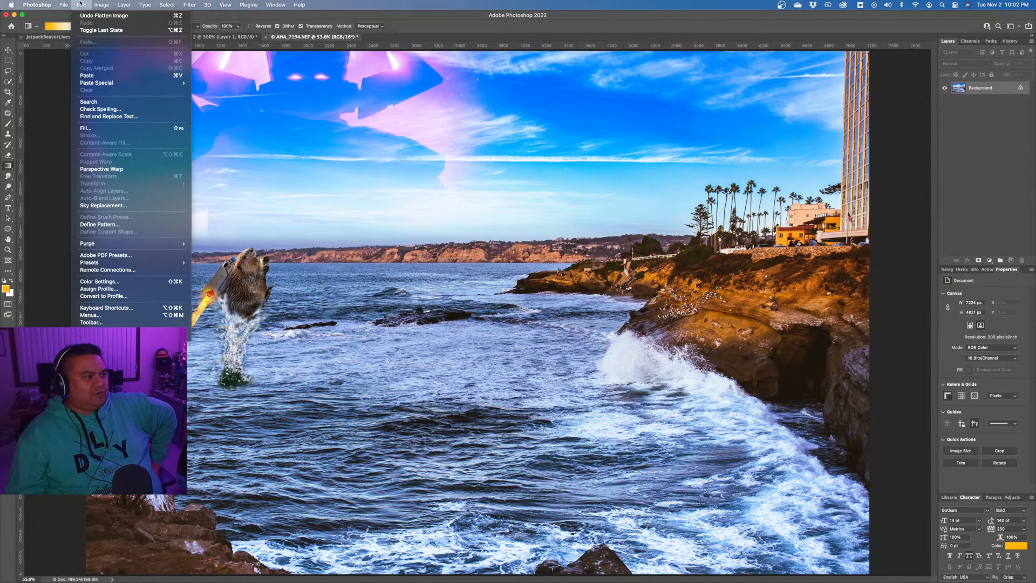
pyautogui.moveTo(106, 264)
pyautogui.click(104, 296)
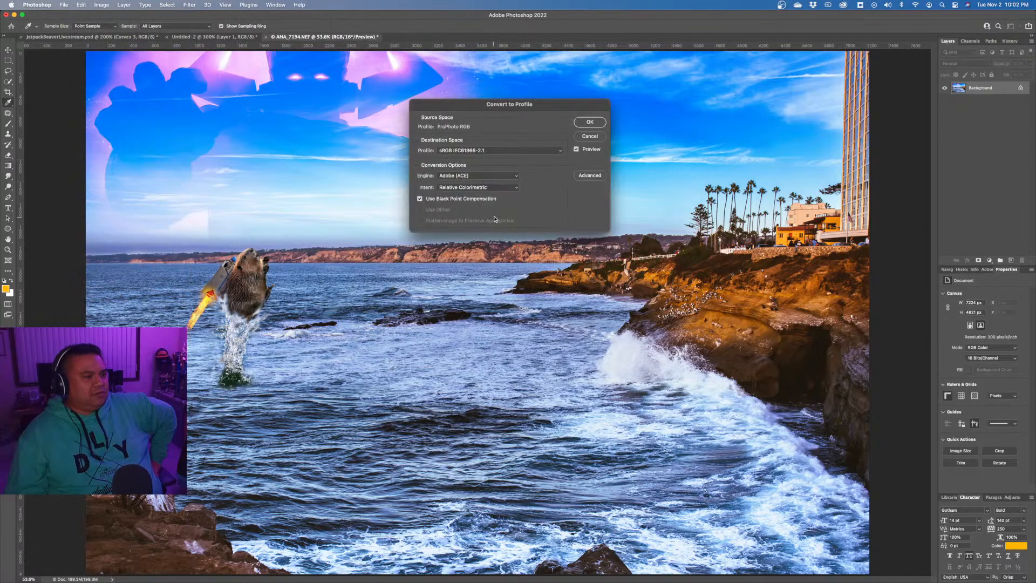
pyautogui.click(589, 122)
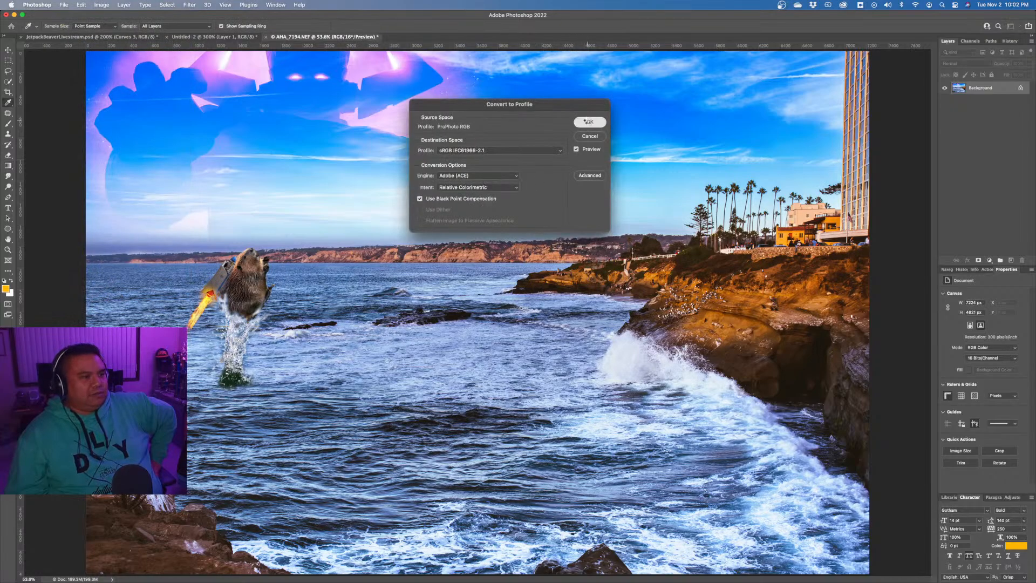
# Resize the flattened image to 2048 pixels wide, keeping its proportions.
pyautogui.click(103, 5)
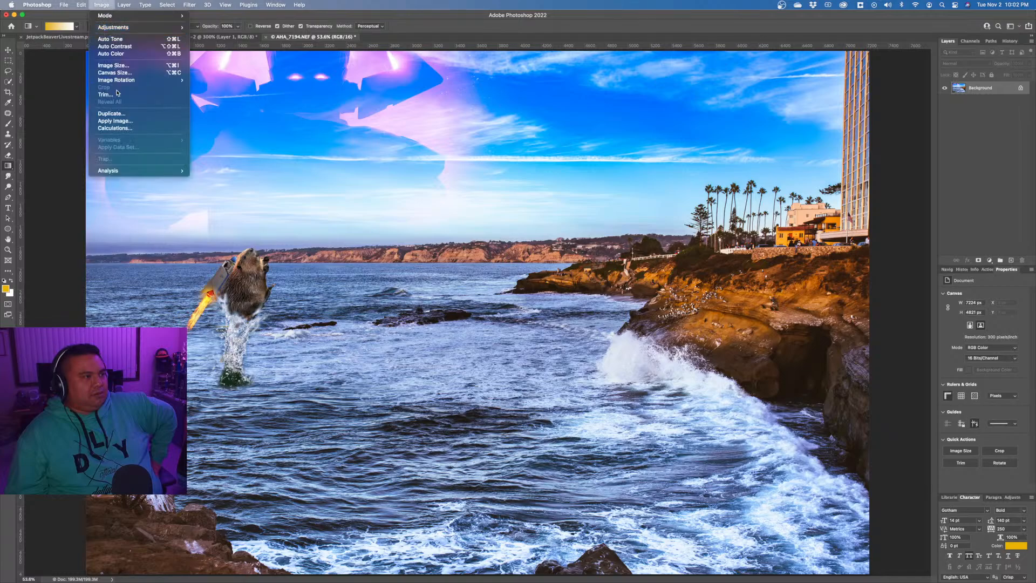
pyautogui.click(116, 74)
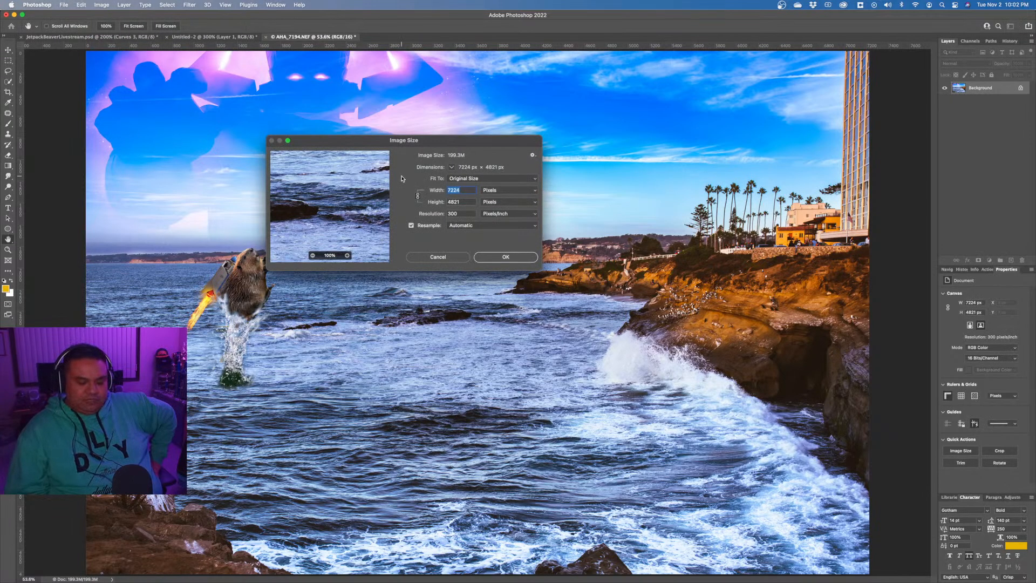
pyautogui.write('2048')
pyautogui.press('Return')
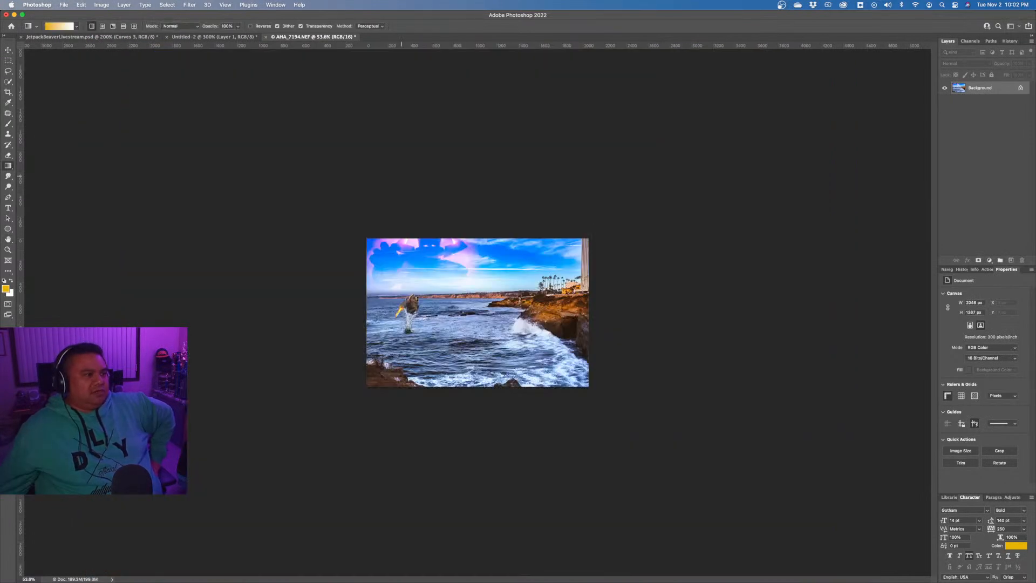
pyautogui.press('z')
pyautogui.rightClick(463, 287)
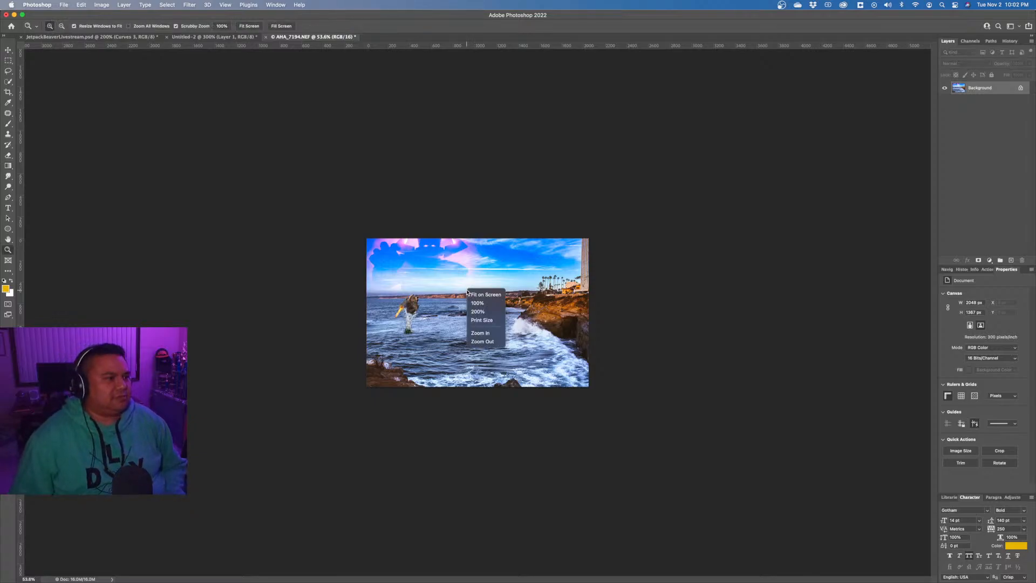
pyautogui.click(475, 305)
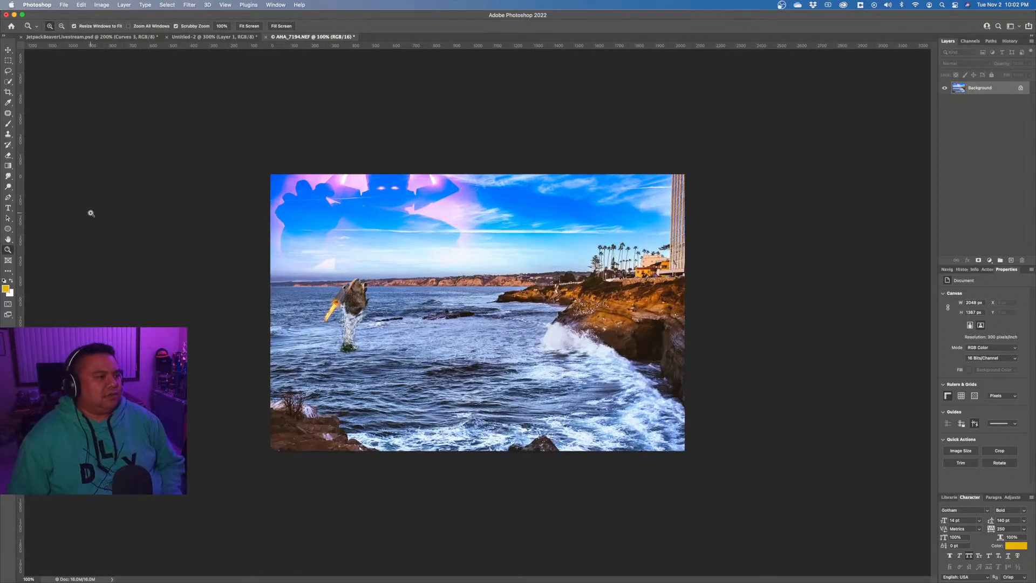
# Export the resized image as a JPG at 100% quality into the Pictures folder, named JetpackBeaverVSGalactus.jpg.
pyautogui.click(63, 5)
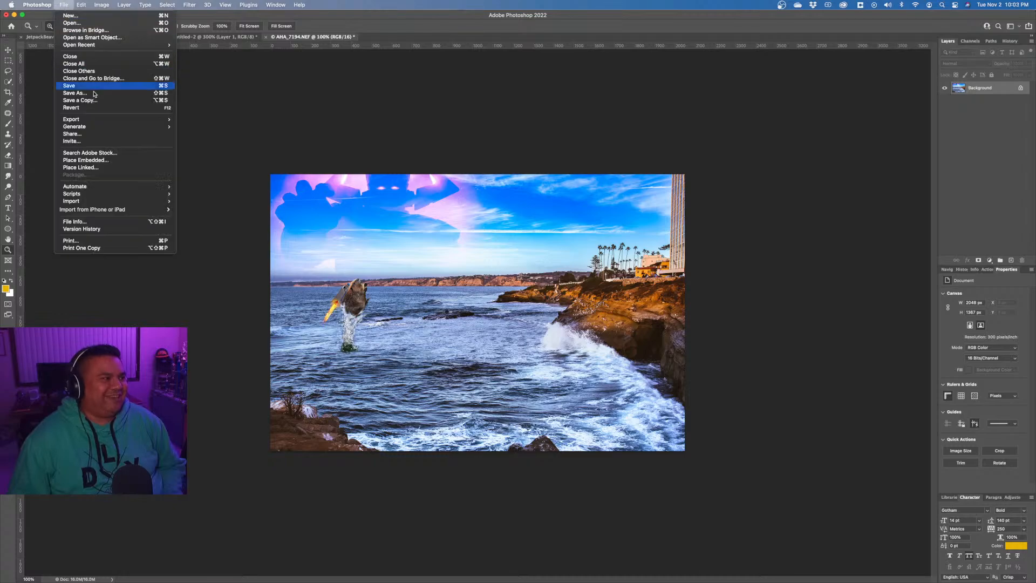
pyautogui.moveTo(167, 126)
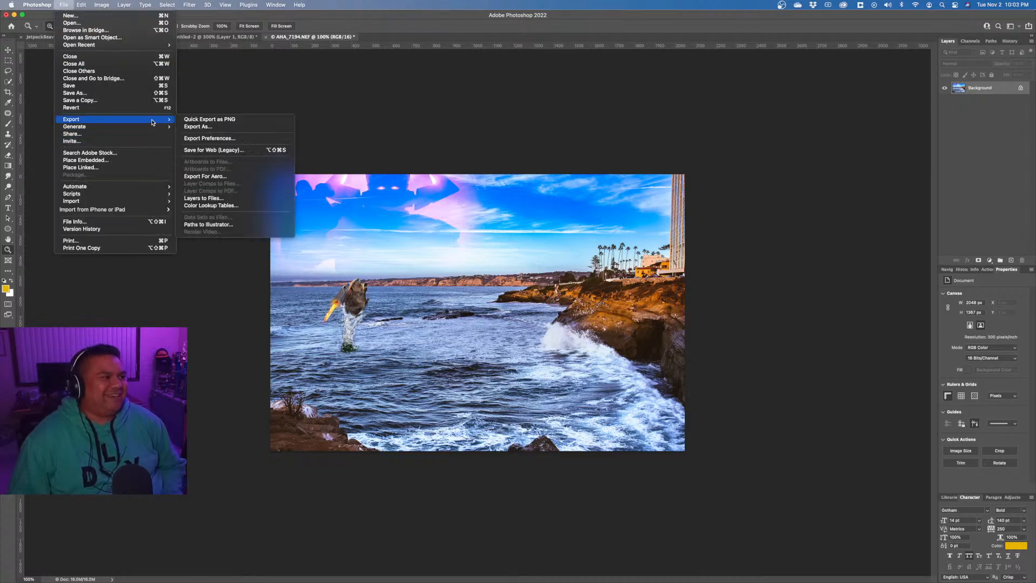
pyautogui.click(195, 127)
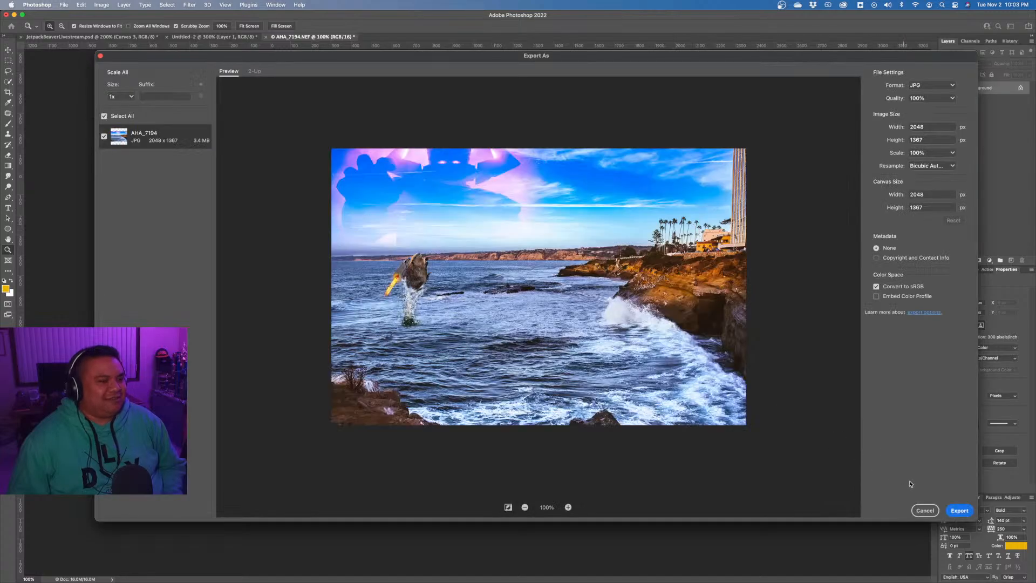
pyautogui.press('Return')
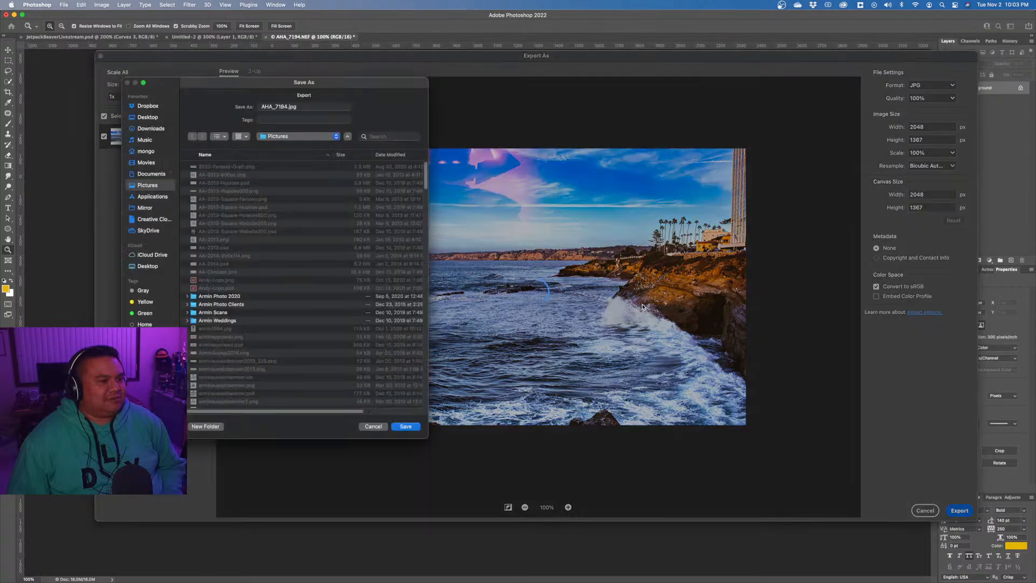
pyautogui.click(286, 106)
pyautogui.doubleClick(287, 106)
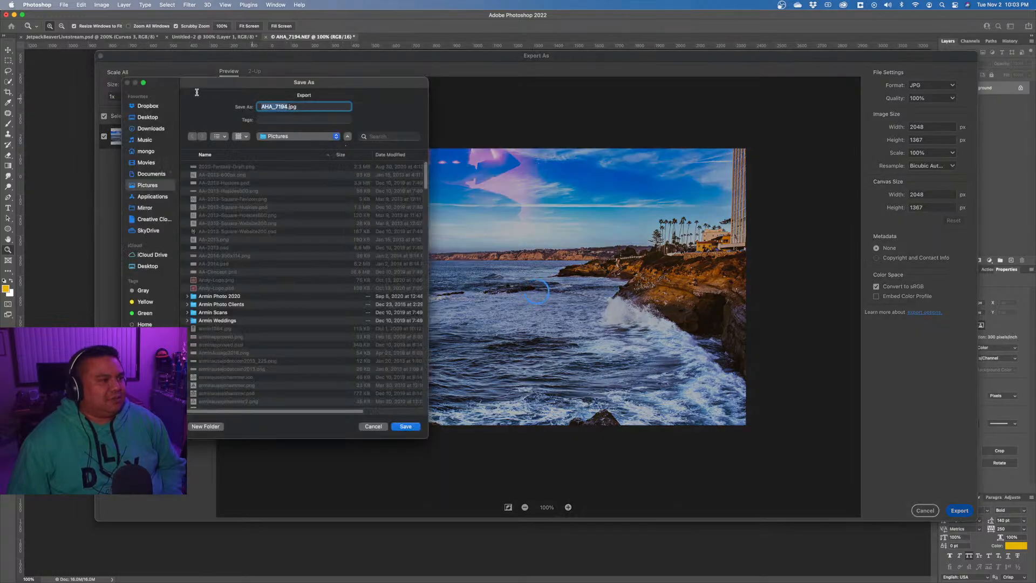
pyautogui.write('JetpackBeav')
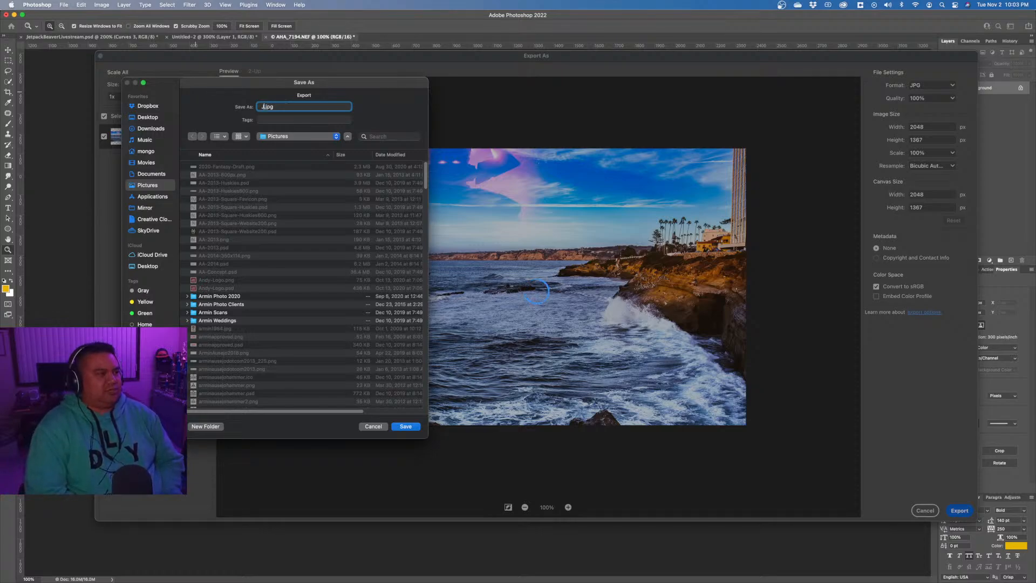
pyautogui.write('er')
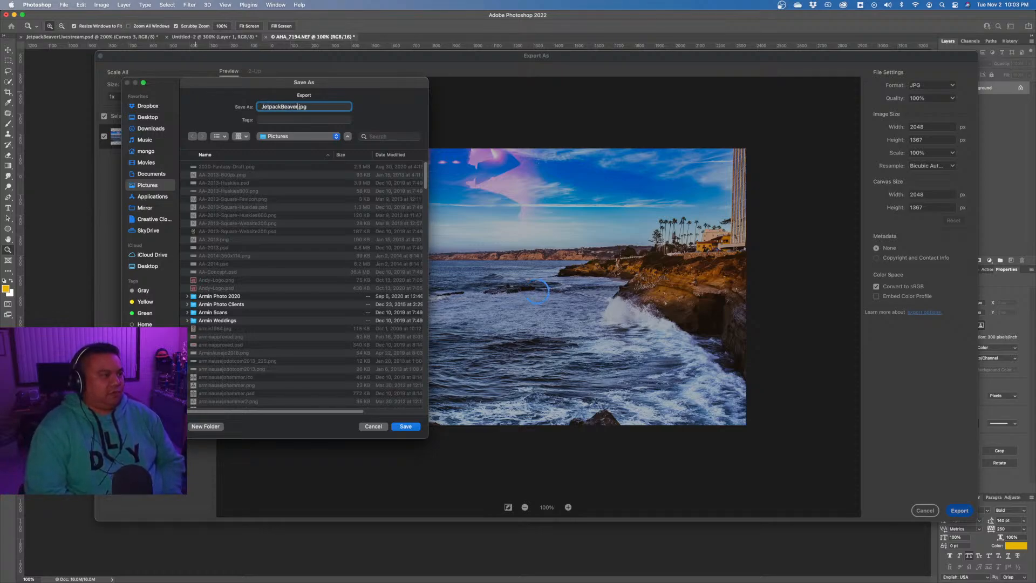
pyautogui.write('VSGalactus')
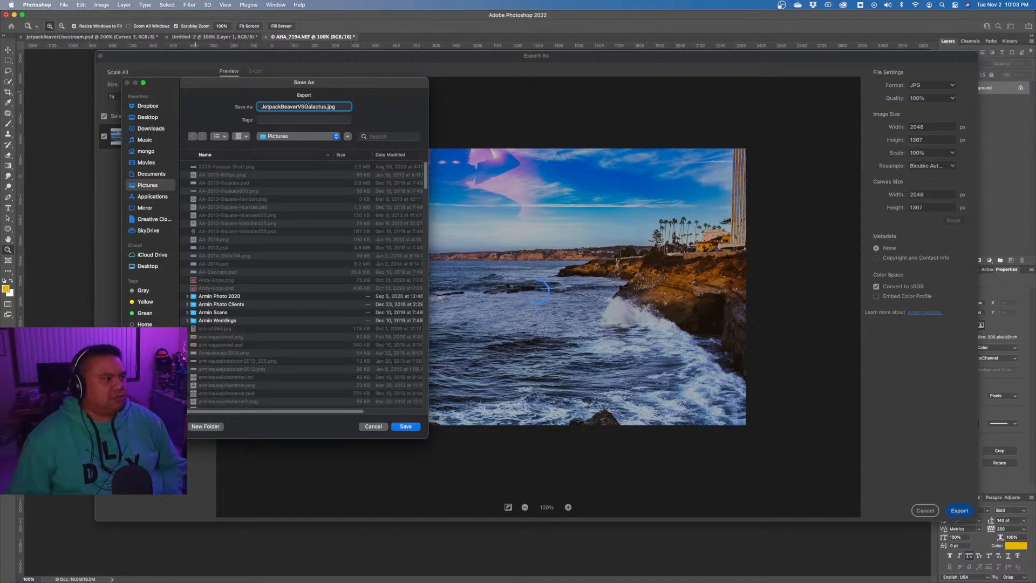
pyautogui.click(406, 426)
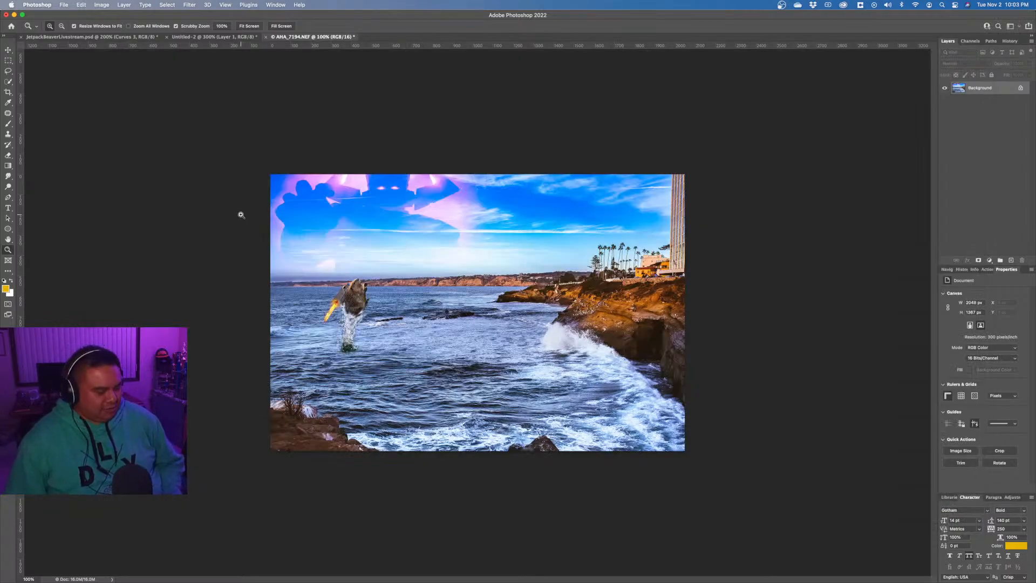
# Undo back to the full-size layered composite and save it as JetpackBeaverVSGalactus.psd in Photoshop format with Maximize Compatibility.
pyautogui.press('super+z')
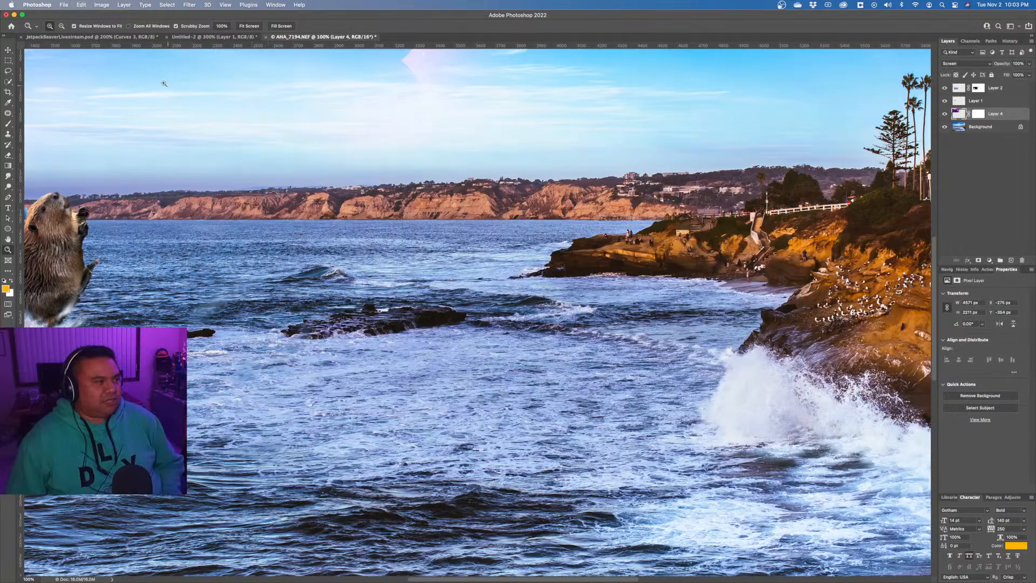
pyautogui.click(62, 5)
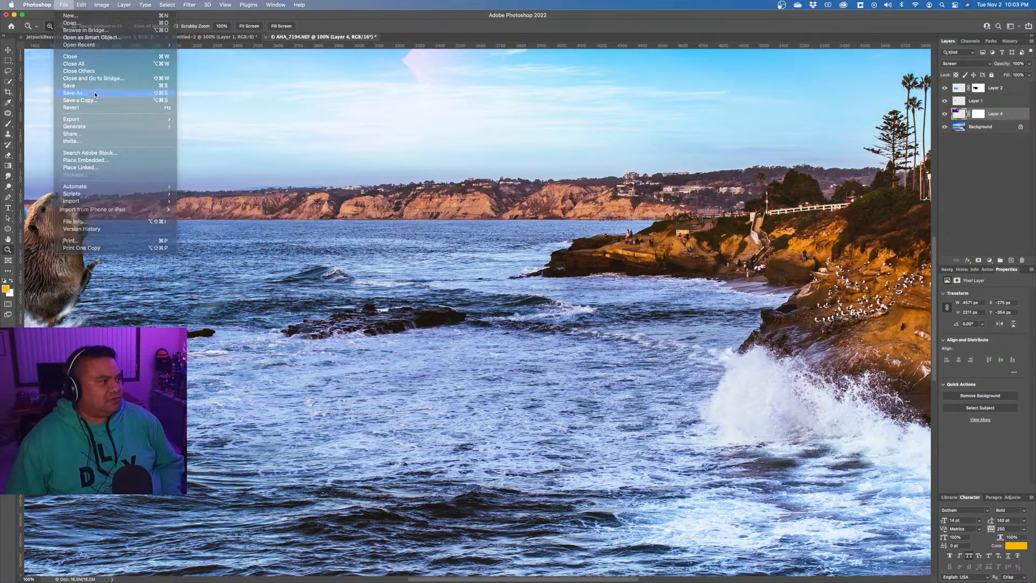
pyautogui.click(95, 93)
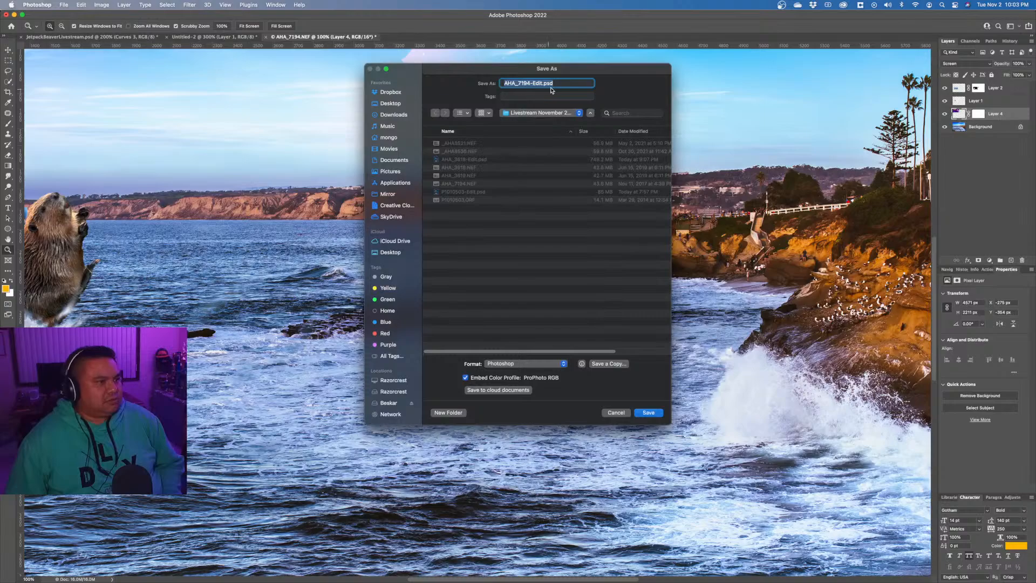
pyautogui.click(540, 84)
pyautogui.moveTo(542, 83); pyautogui.dragTo(504, 84)
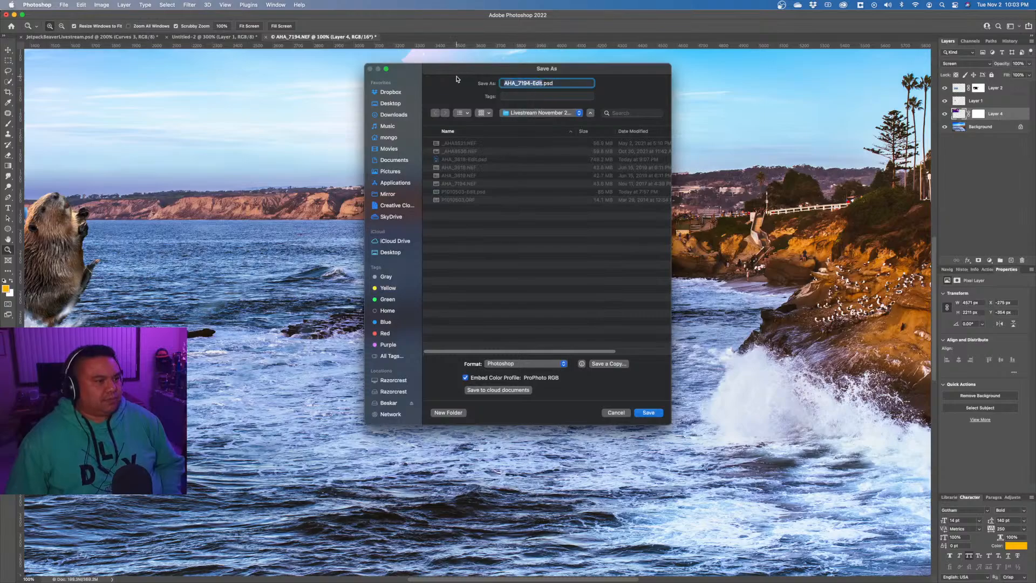
pyautogui.write('Jetpack')
pyautogui.write('BeaverVS')
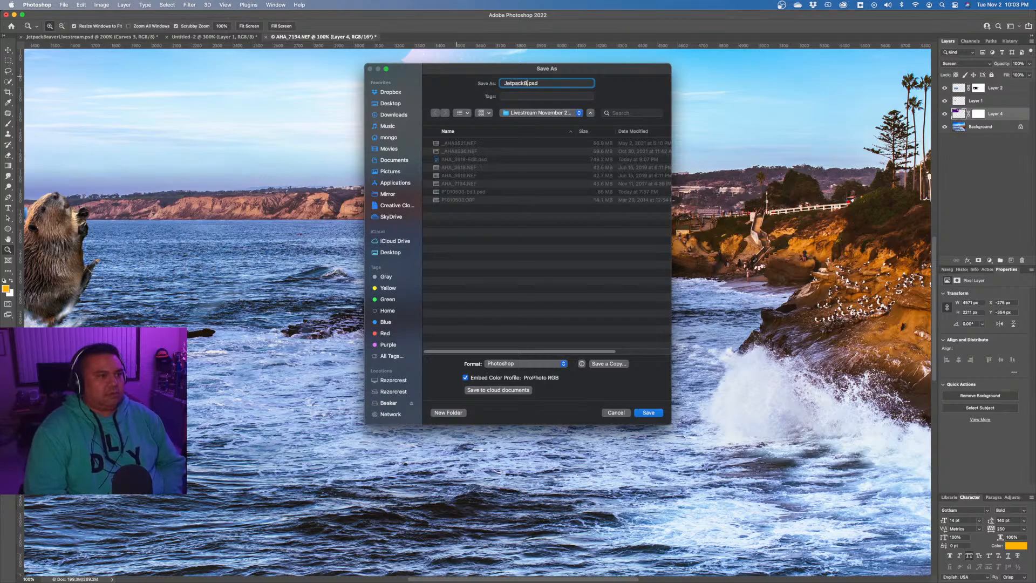
pyautogui.write('Glaaci')
pyautogui.press('BackSpace')
pyautogui.press('BackSpace')
pyautogui.press('BackSpace')
pyautogui.press('BackSpace')
pyautogui.press('BackSpace')
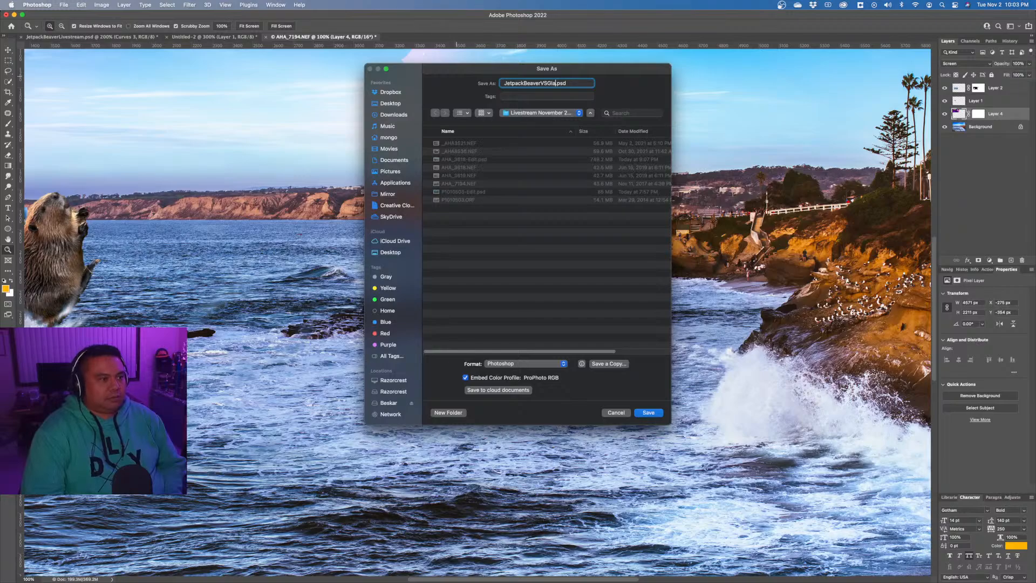
pyautogui.write('alactus')
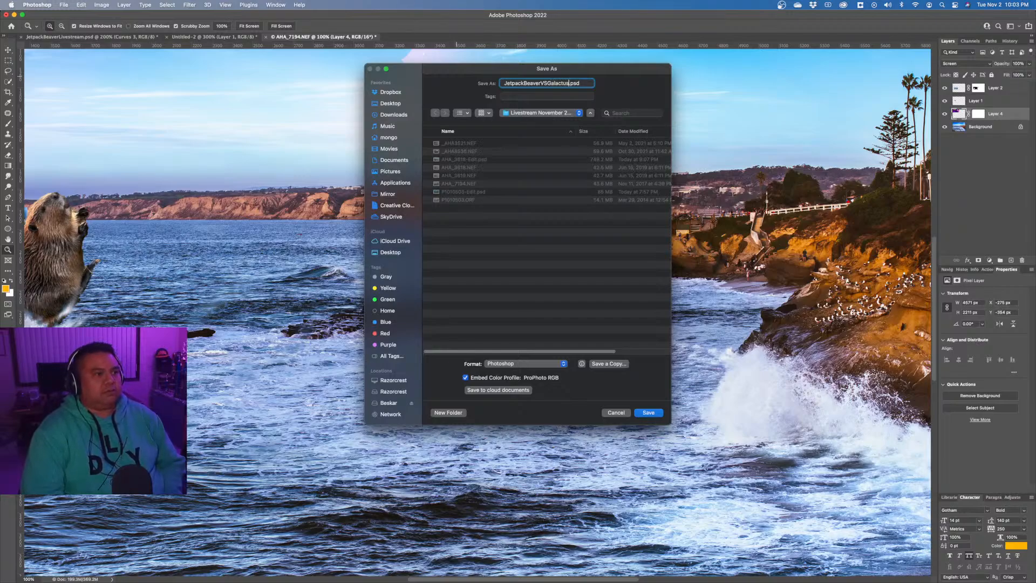
pyautogui.press('Return')
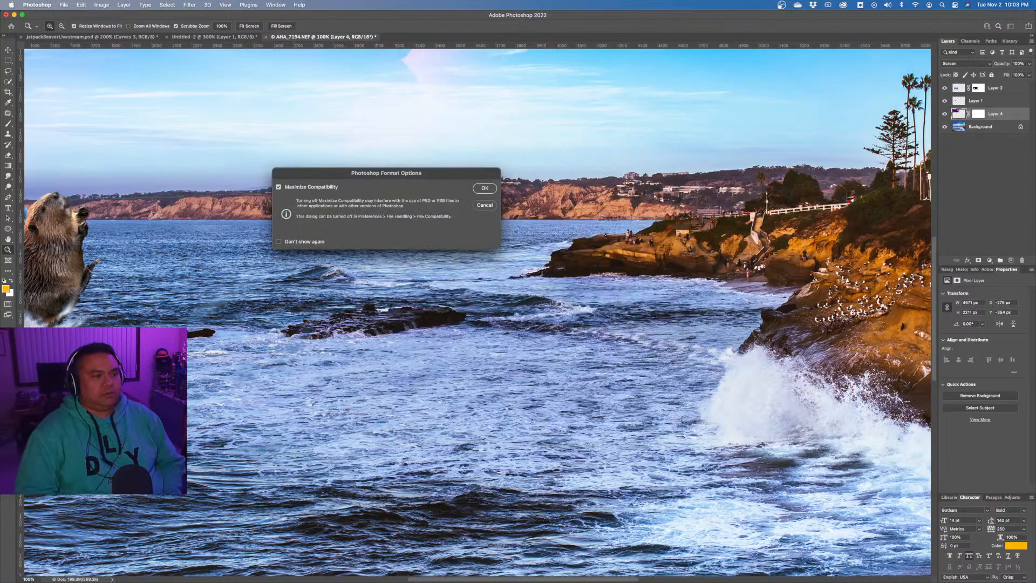
pyautogui.press('Return')
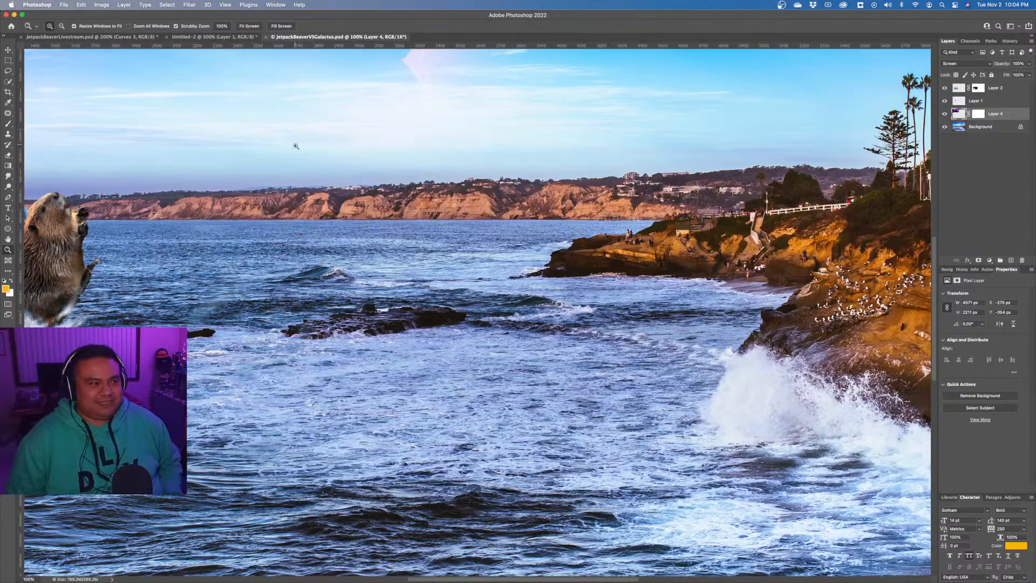
# Switch to the JetpackBeaverLivestream.psd document, show its black Background layer and clear the active selection.
pyautogui.rightClick(343, 228)
pyautogui.click(347, 231)
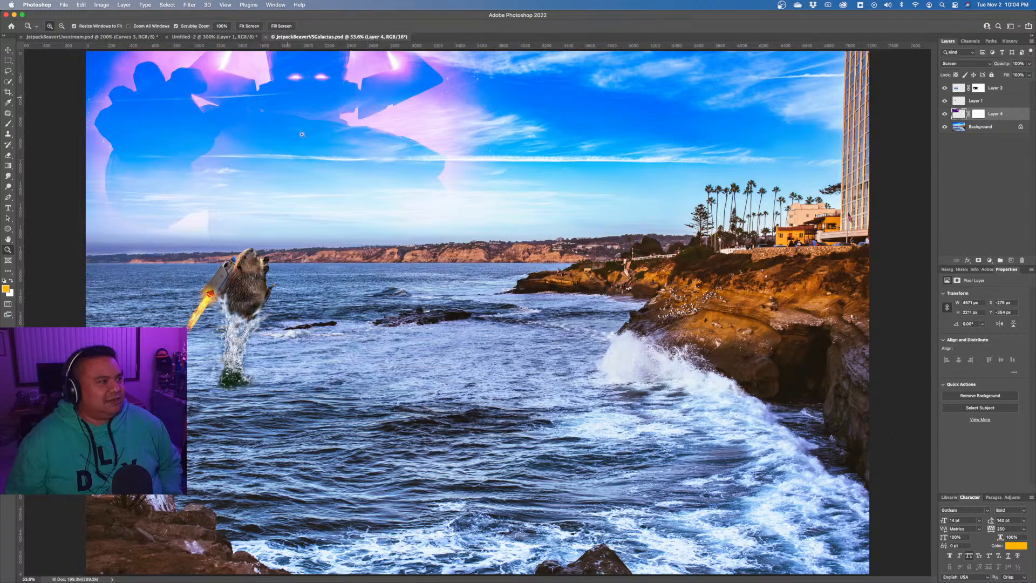
pyautogui.click(201, 37)
pyautogui.click(133, 37)
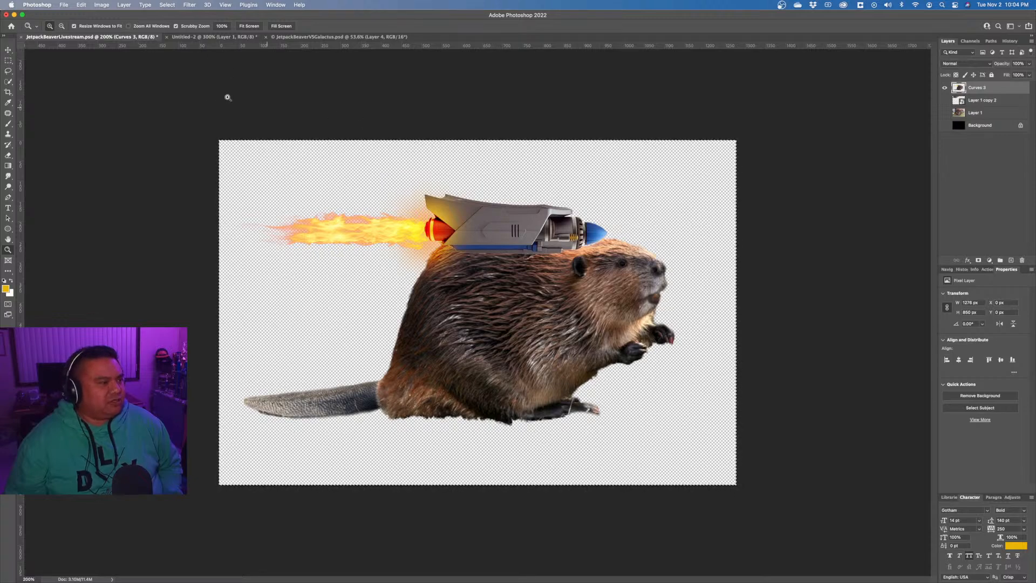
pyautogui.click(945, 125)
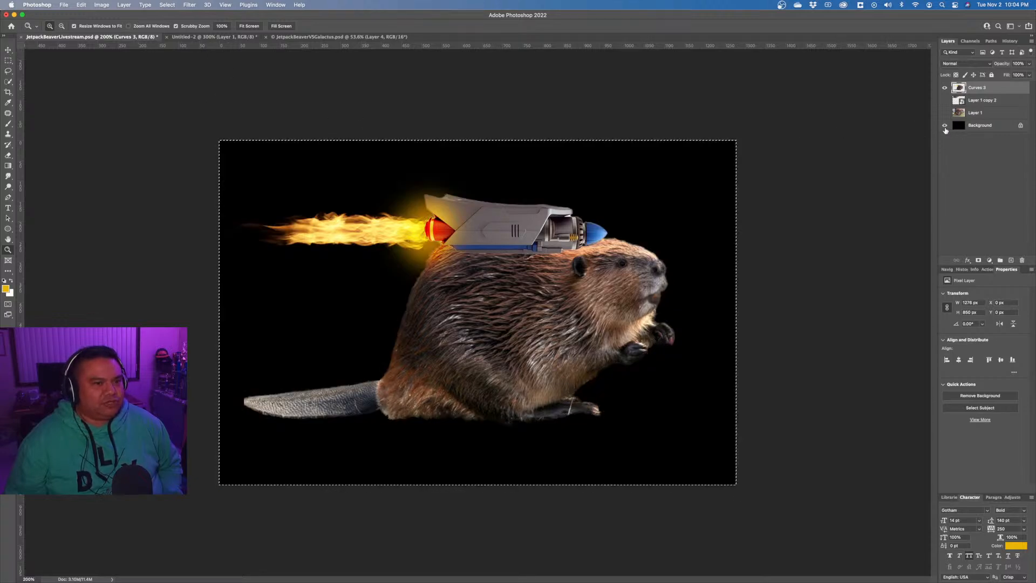
pyautogui.press('super+d')
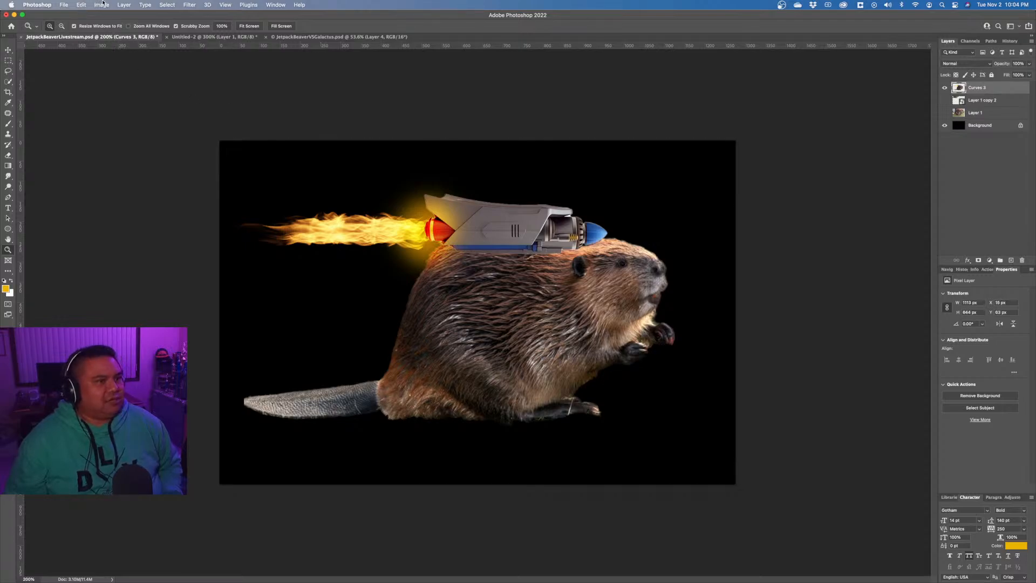
# Export the beaver on black as JetpackBeaverLivestream.jpg into the Pictures folder, at 1276 × 850 px, 100% quality, converted to sRGB.
pyautogui.click(65, 5)
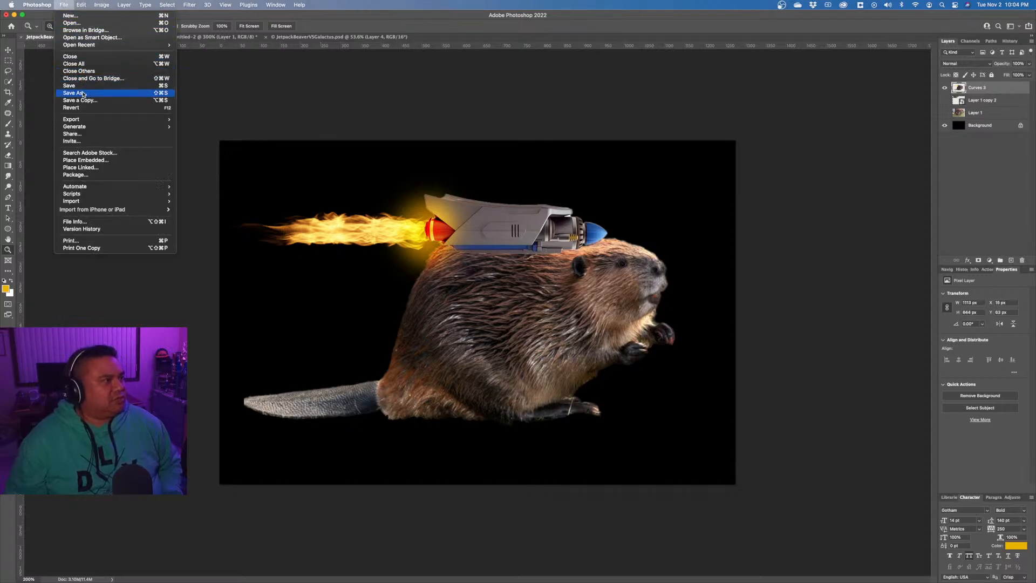
pyautogui.moveTo(85, 121)
pyautogui.click(218, 127)
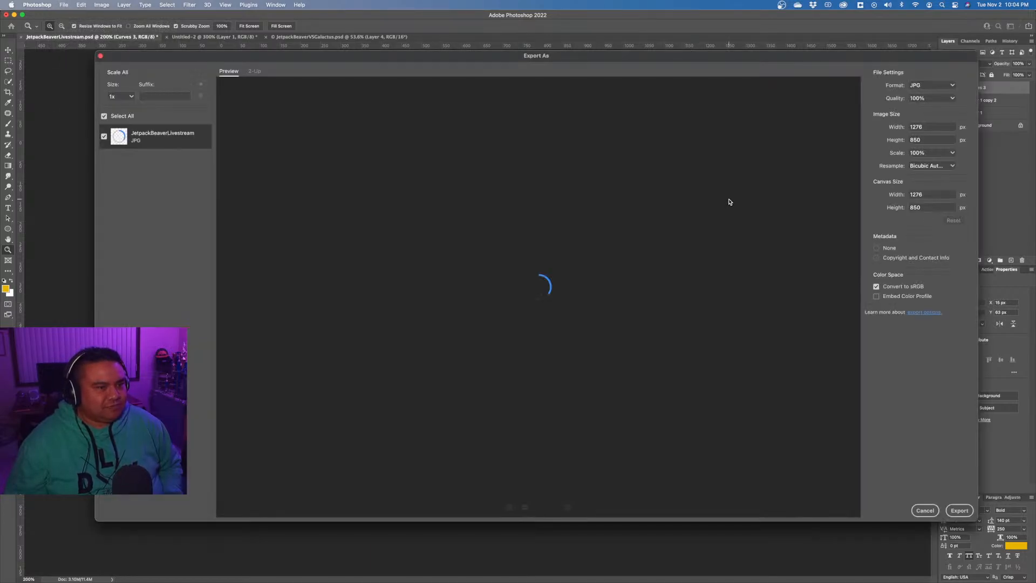
pyautogui.click(956, 510)
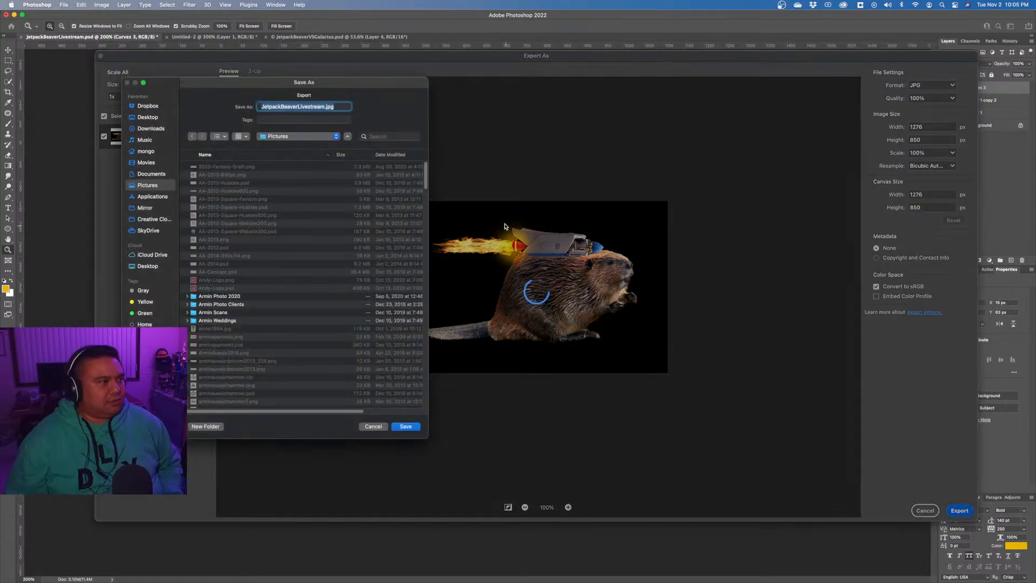
pyautogui.click(406, 427)
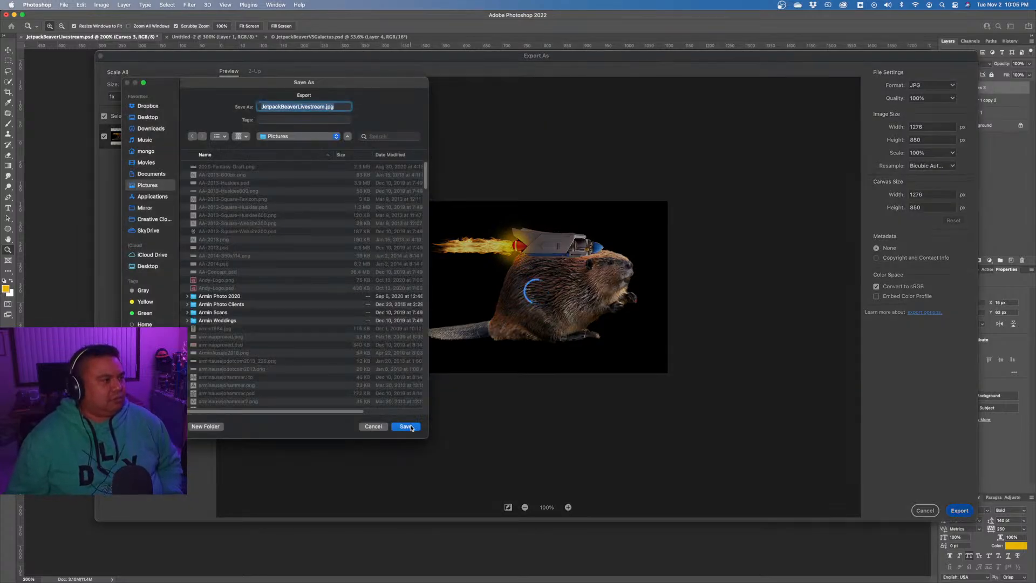